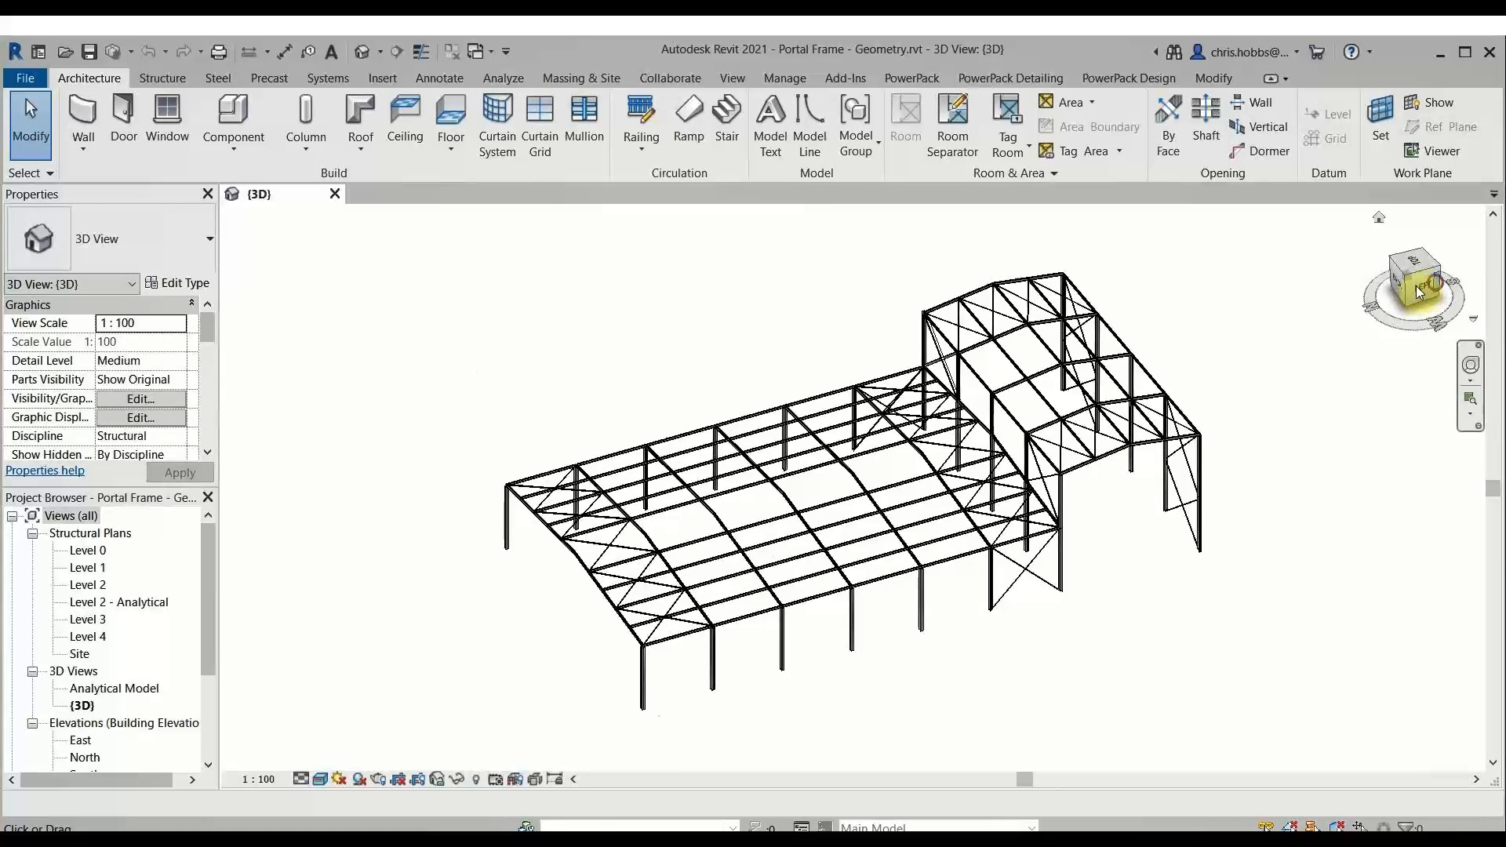
# Step: Examine the steel portal frame model in 3D, including the purlin rows across the lower roof and its ridge
pyautogui.moveTo(1418, 293)
pyautogui.mouseDown()
pyautogui.moveTo(1389, 314)
pyautogui.moveTo(1160, 283)
pyautogui.moveTo(787, 305)
pyautogui.moveTo(236, 279)
pyautogui.moveTo(1451, 278)
pyautogui.moveTo(1237, 276)
pyautogui.mouseUp()
pyautogui.scroll(5, 680, 671)
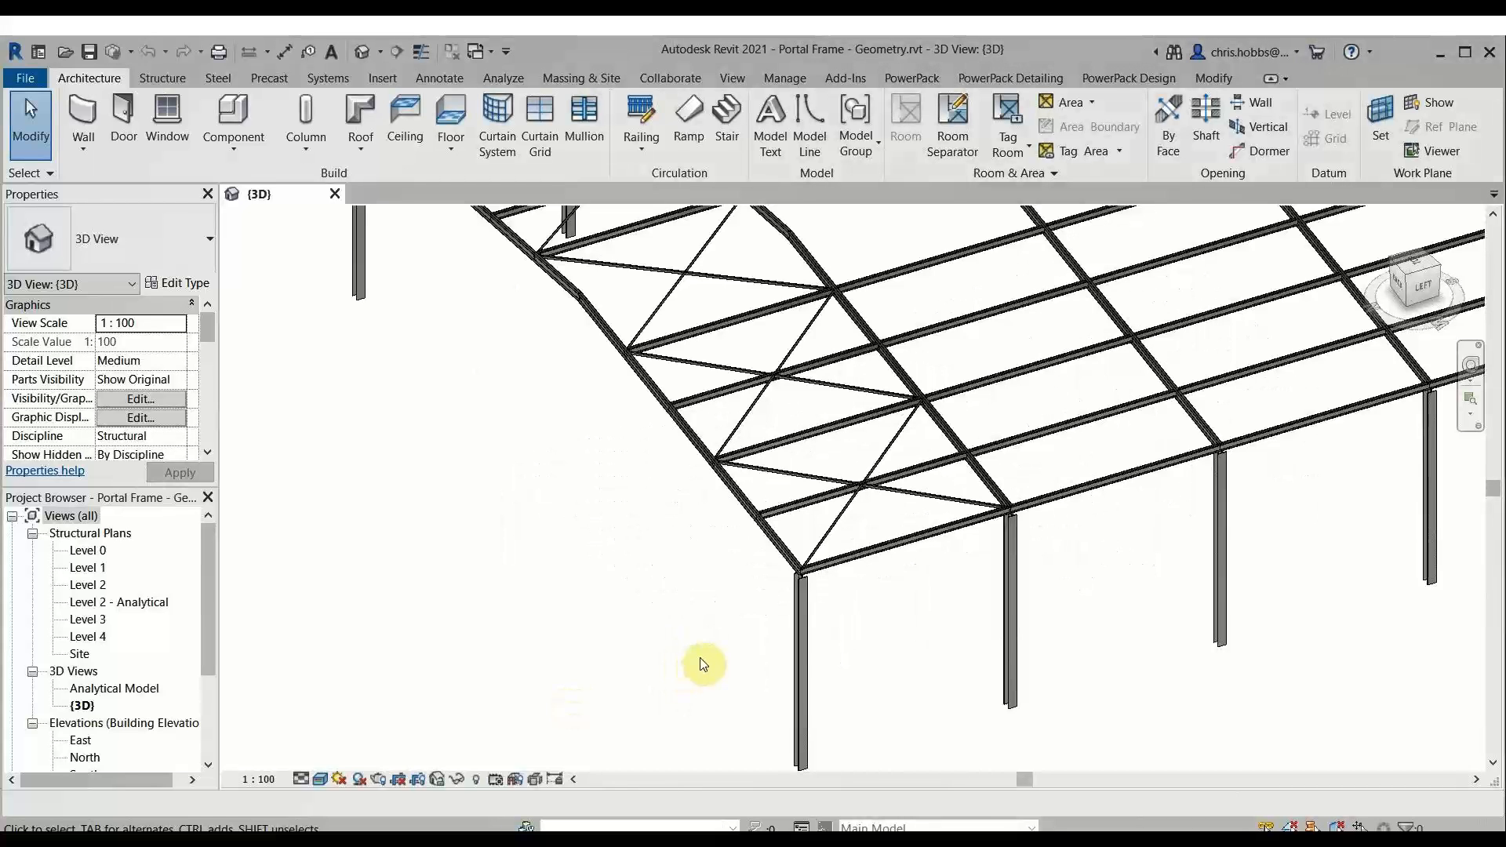
pyautogui.scroll(-4, 965, 424)
pyautogui.moveTo(998, 440); pyautogui.dragTo(881, 549, button='middle')
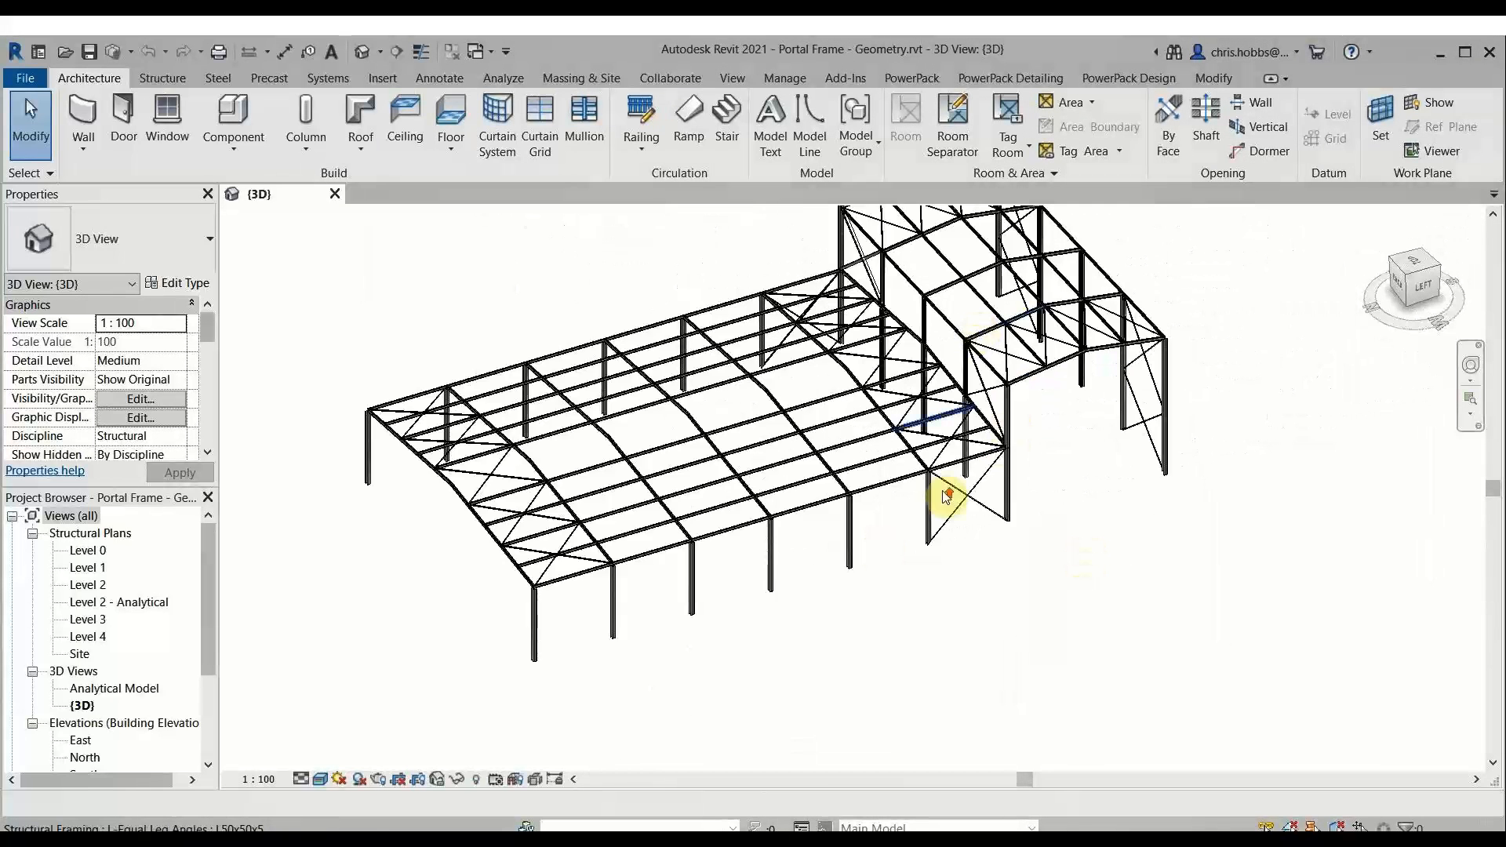
pyautogui.scroll(6, 952, 495)
pyautogui.moveTo(1083, 439); pyautogui.dragTo(1150, 431, button='middle')
pyautogui.scroll(-4, 588, 649)
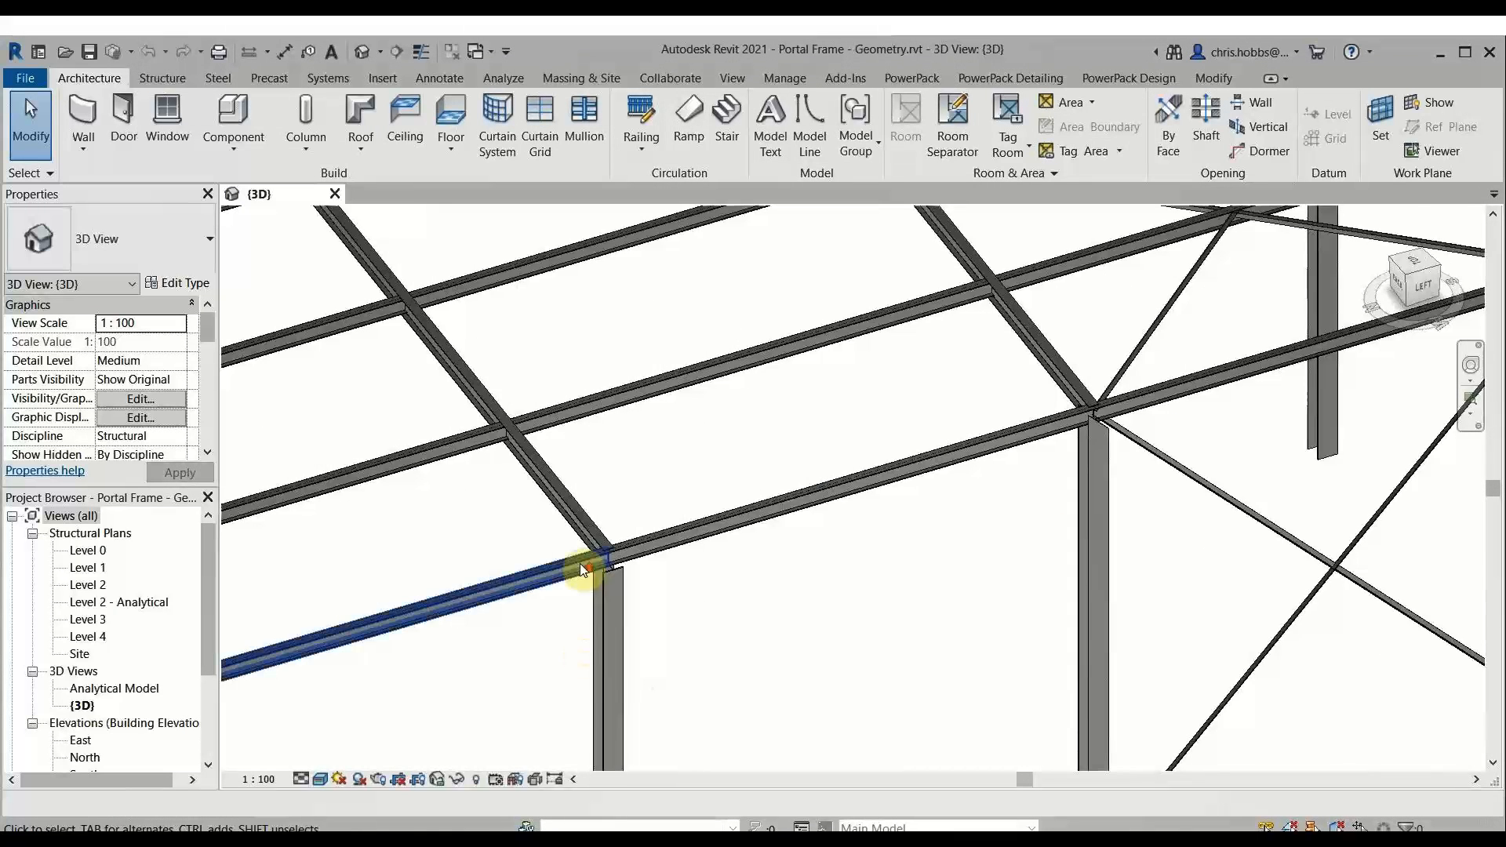
pyautogui.scroll(1, 600, 593)
pyautogui.scroll(-6, 733, 612)
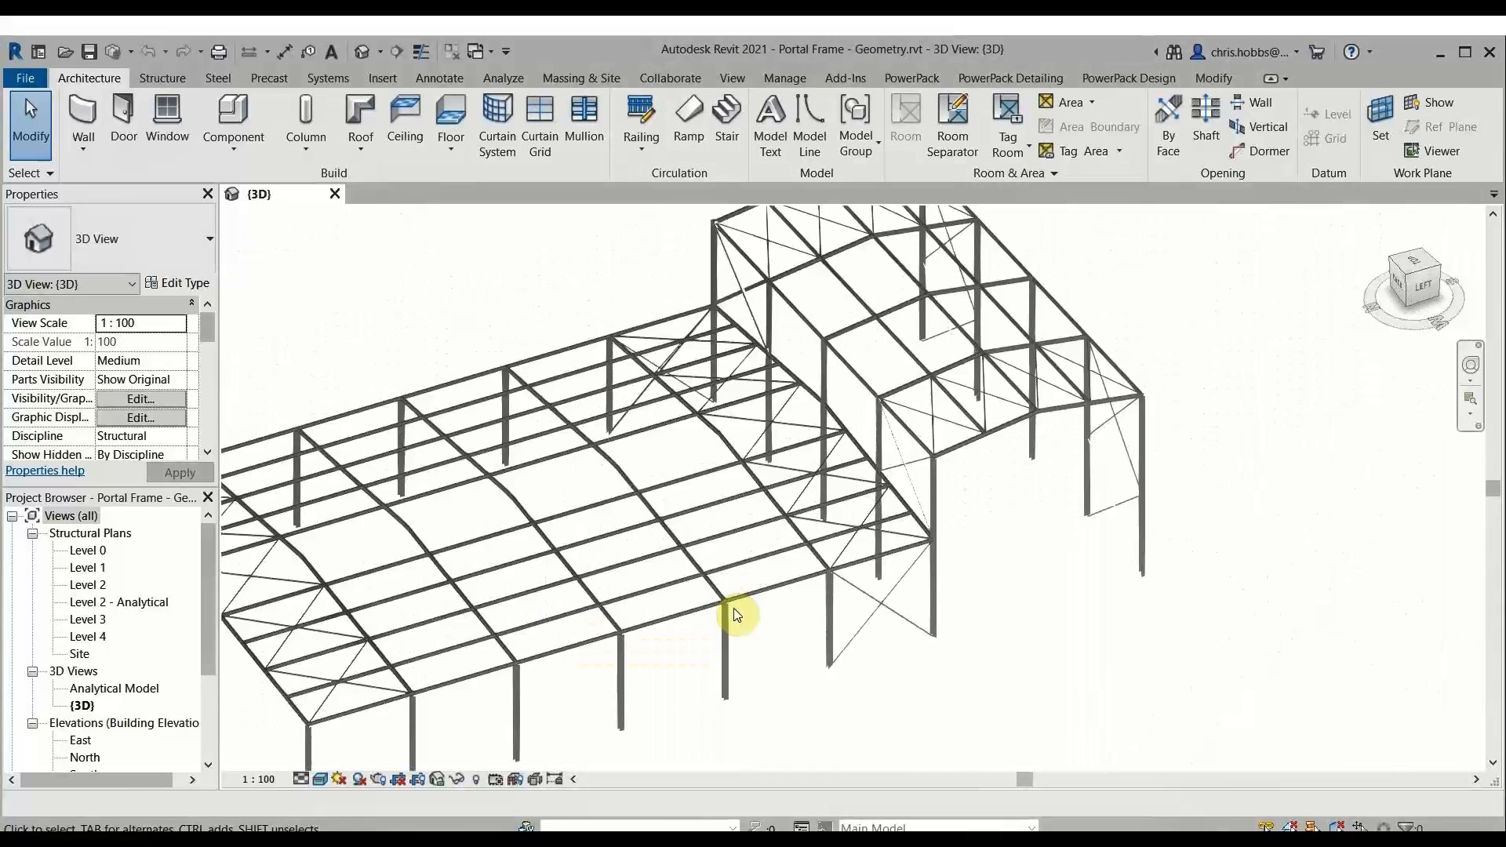
pyautogui.scroll(-2, 975, 639)
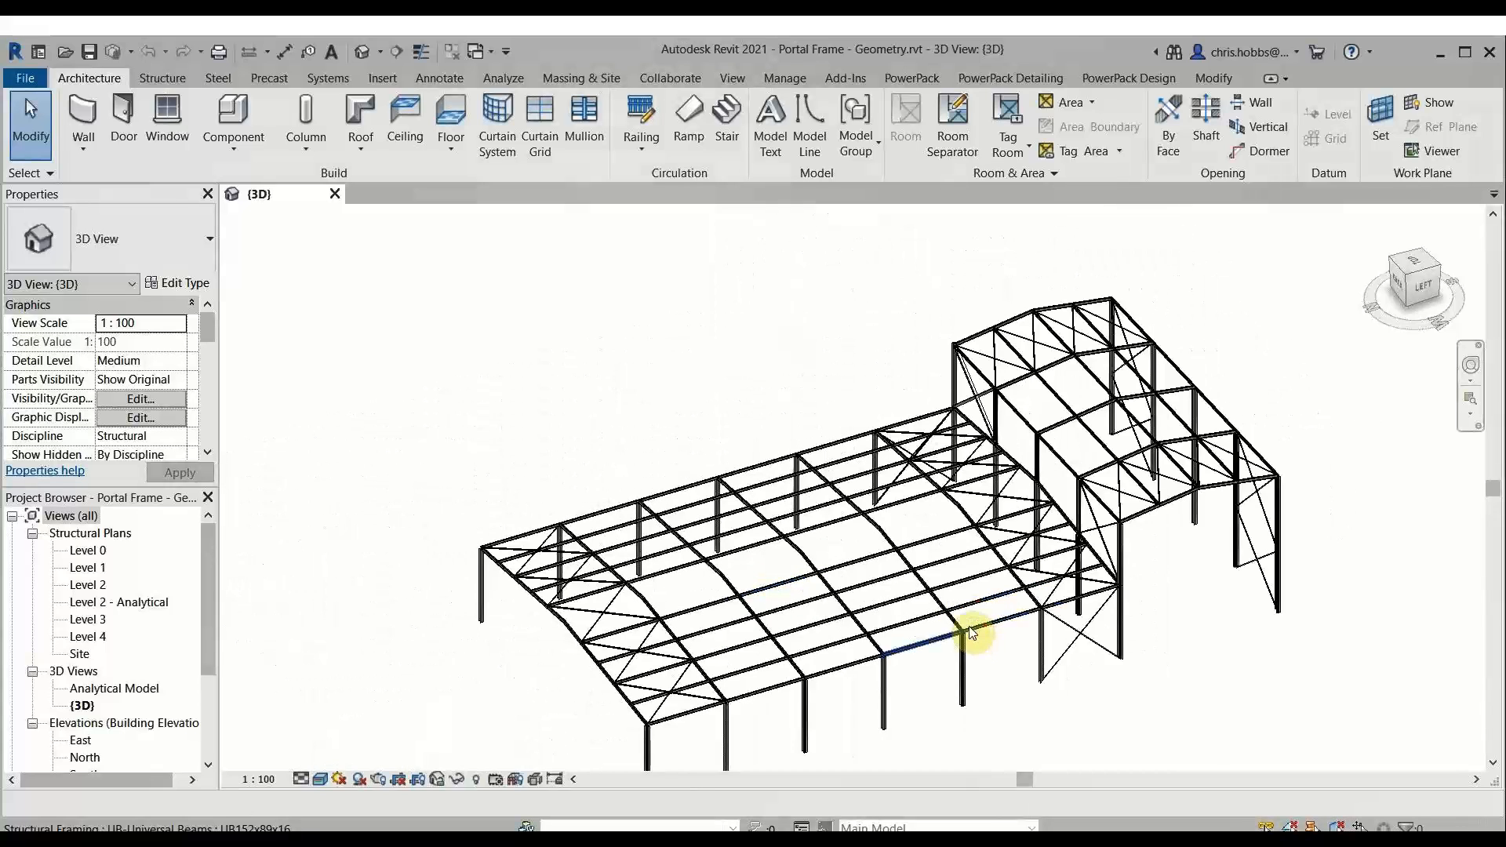
pyautogui.moveTo(972, 634); pyautogui.dragTo(952, 561, button='middle')
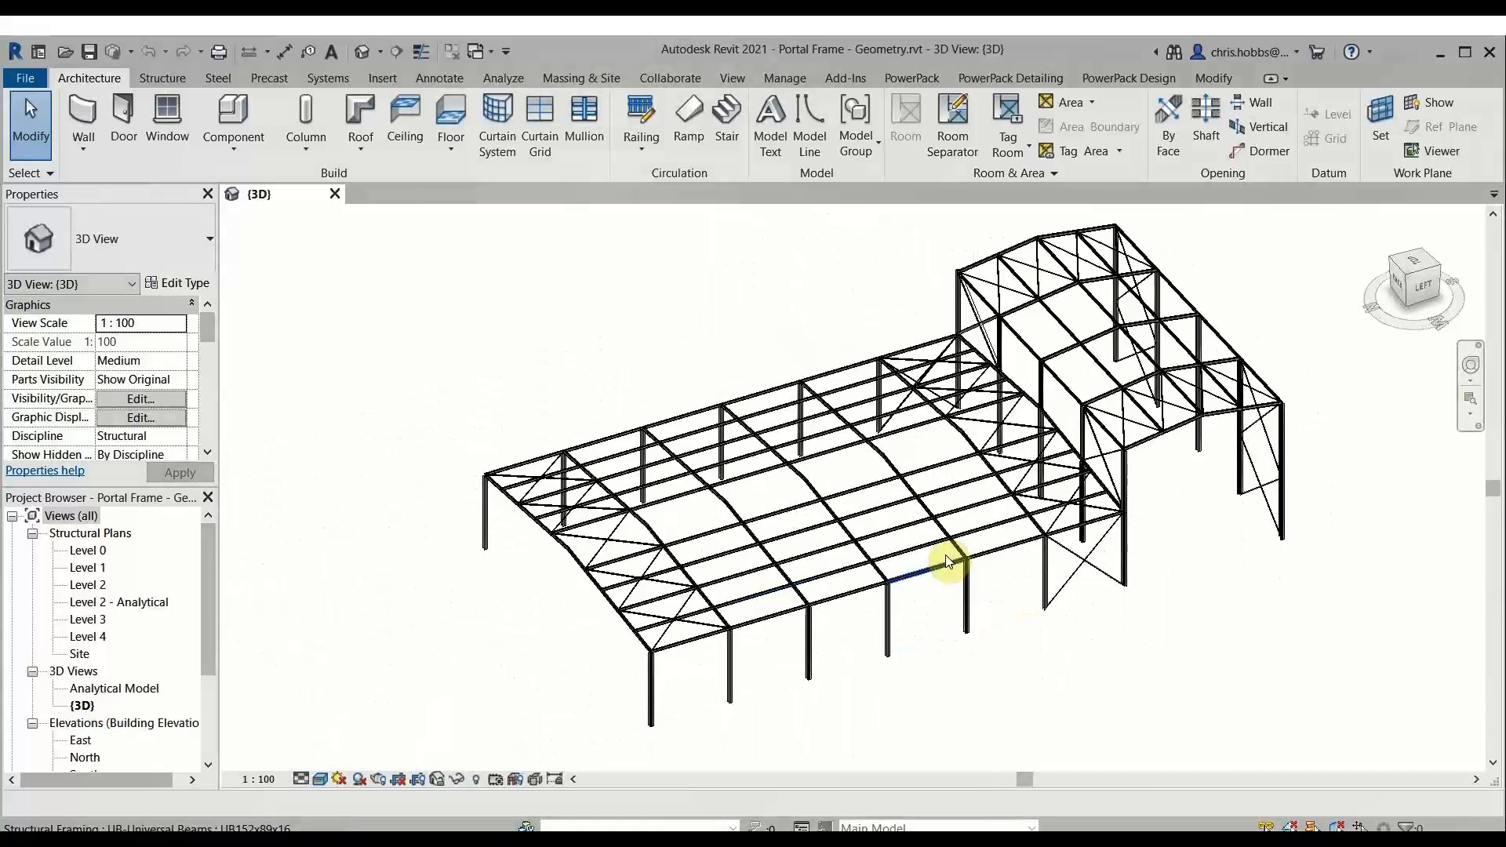
pyautogui.click(685, 523)
pyautogui.click(780, 498)
pyautogui.click(845, 466)
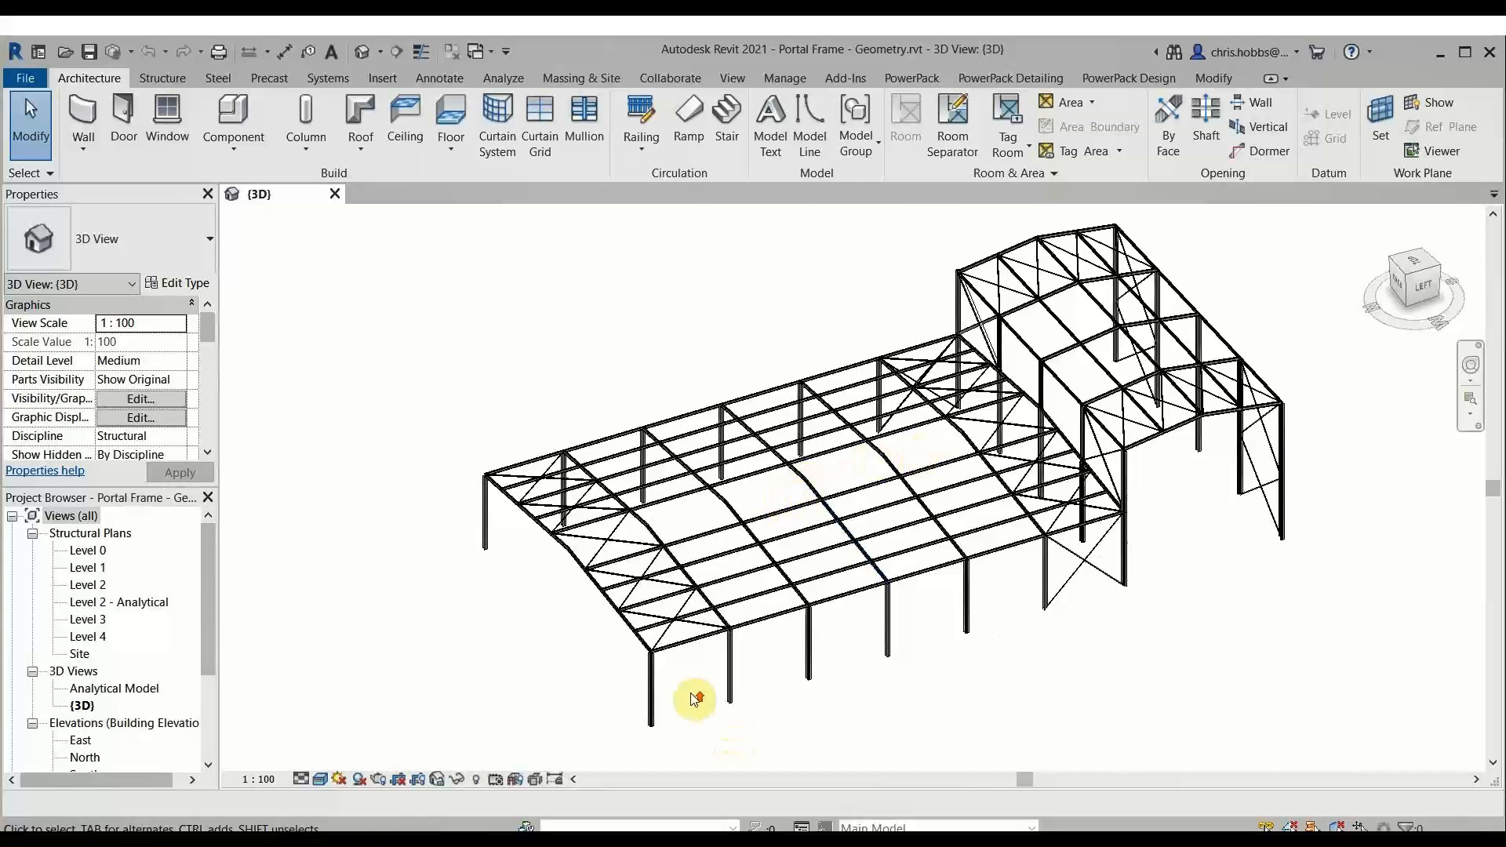
# Step: Examine the roof bracing in the lower roof's end bay and the vertical bracing around the taller frame
pyautogui.scroll(3, 695, 698)
pyautogui.scroll(2, 363, 403)
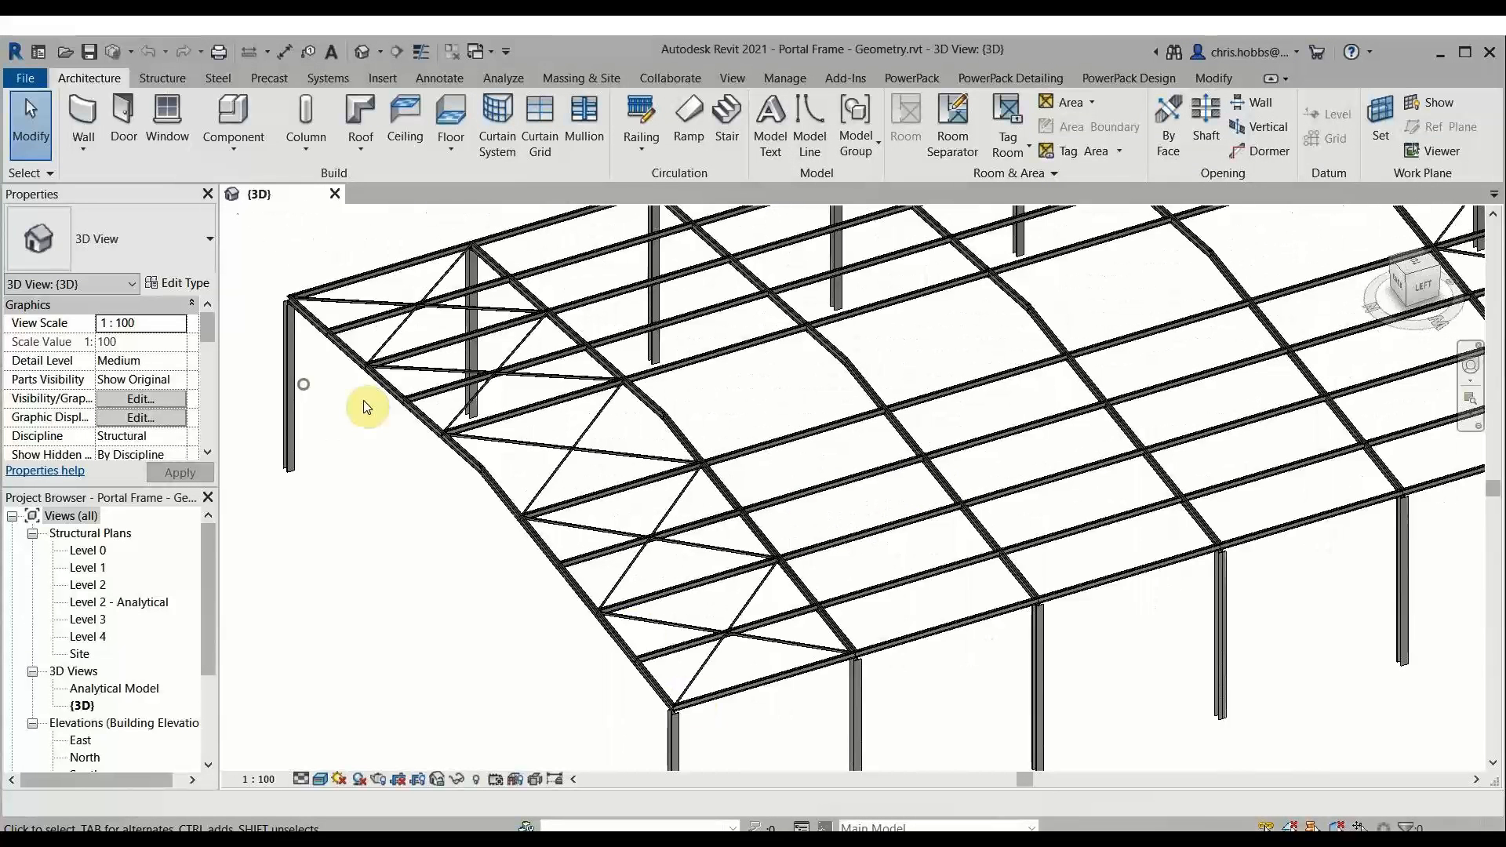
pyautogui.scroll(-4, 1084, 404)
pyautogui.scroll(4, 977, 392)
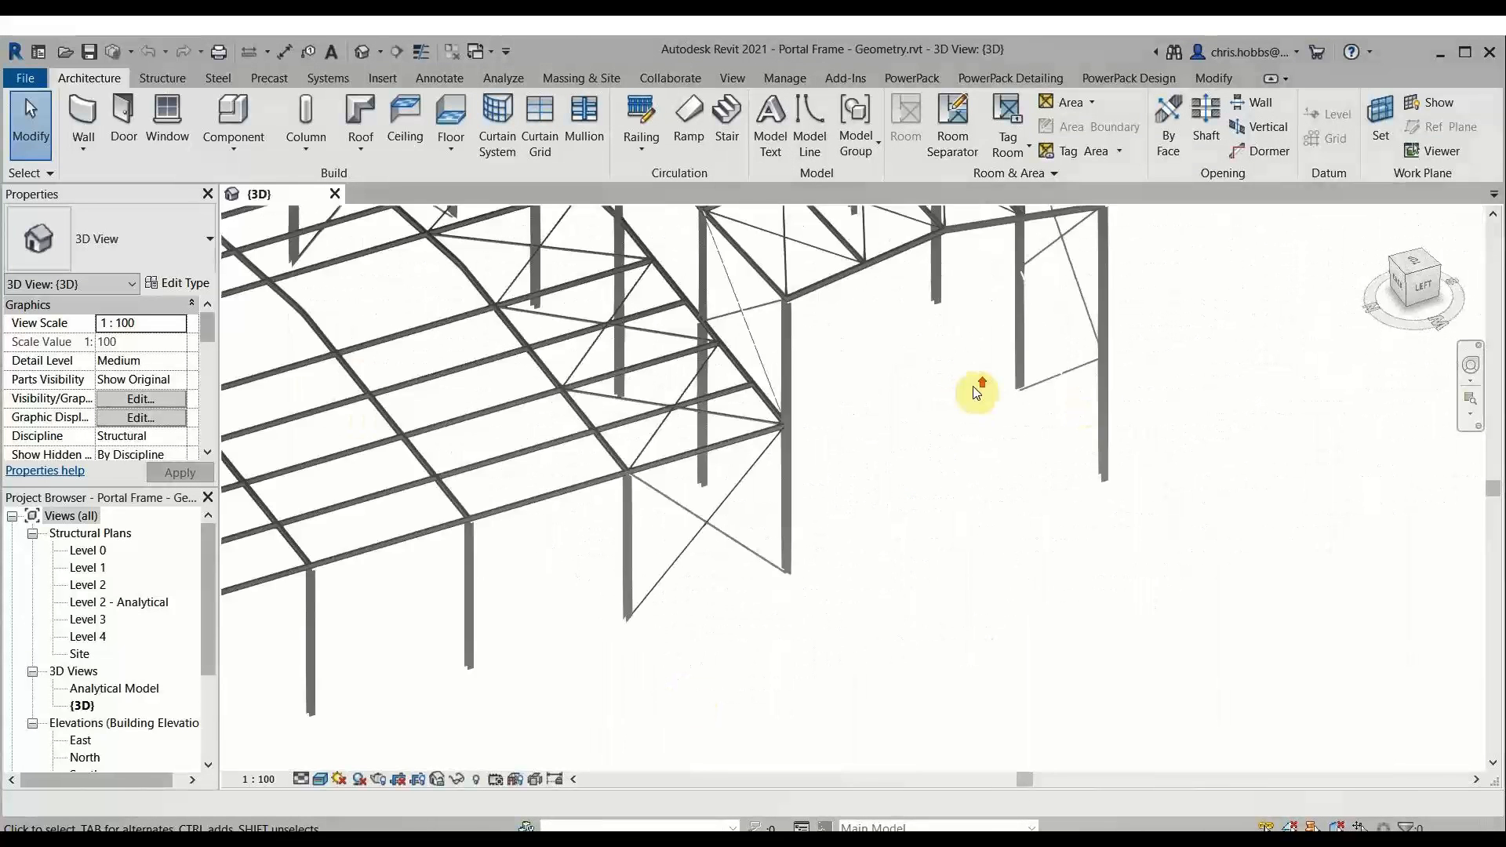
pyautogui.scroll(1, 973, 387)
pyautogui.moveTo(1056, 328); pyautogui.dragTo(963, 490, button='middle')
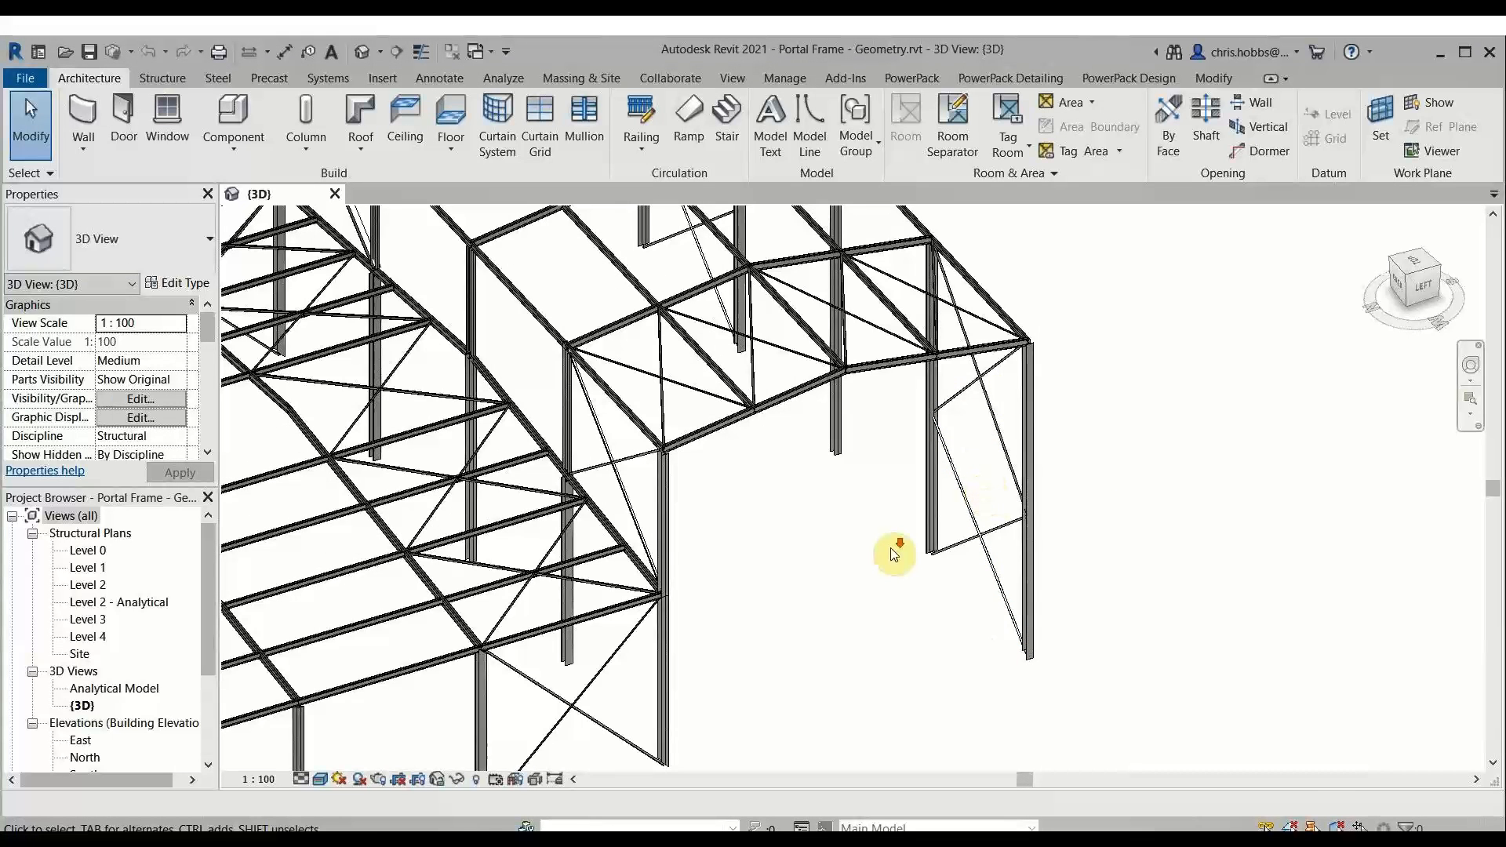
pyautogui.scroll(-5, 894, 554)
pyautogui.scroll(4, 916, 494)
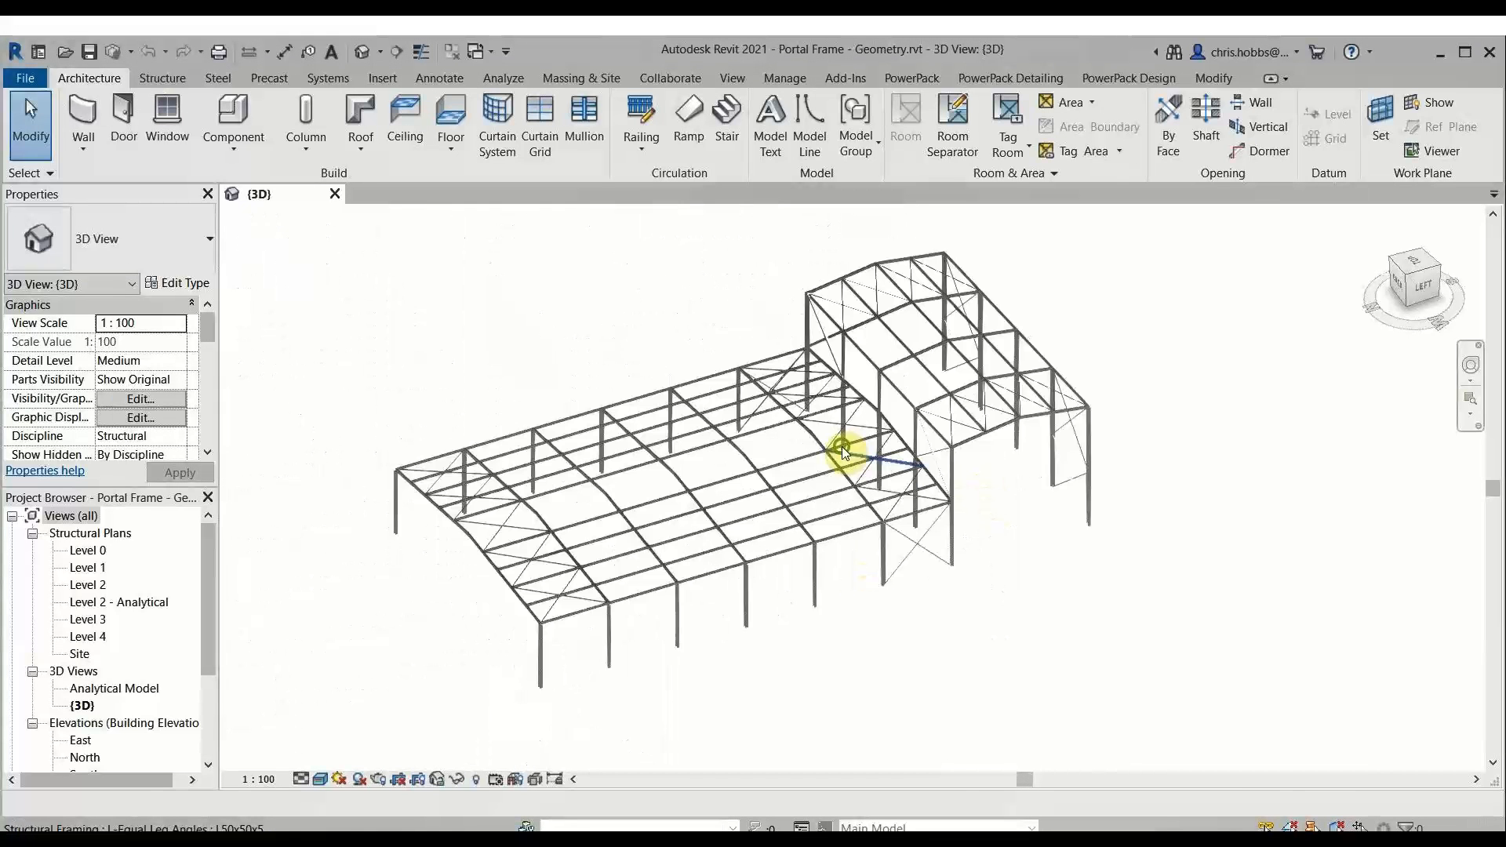
pyautogui.moveTo(921, 459); pyautogui.dragTo(915, 453, button='middle')
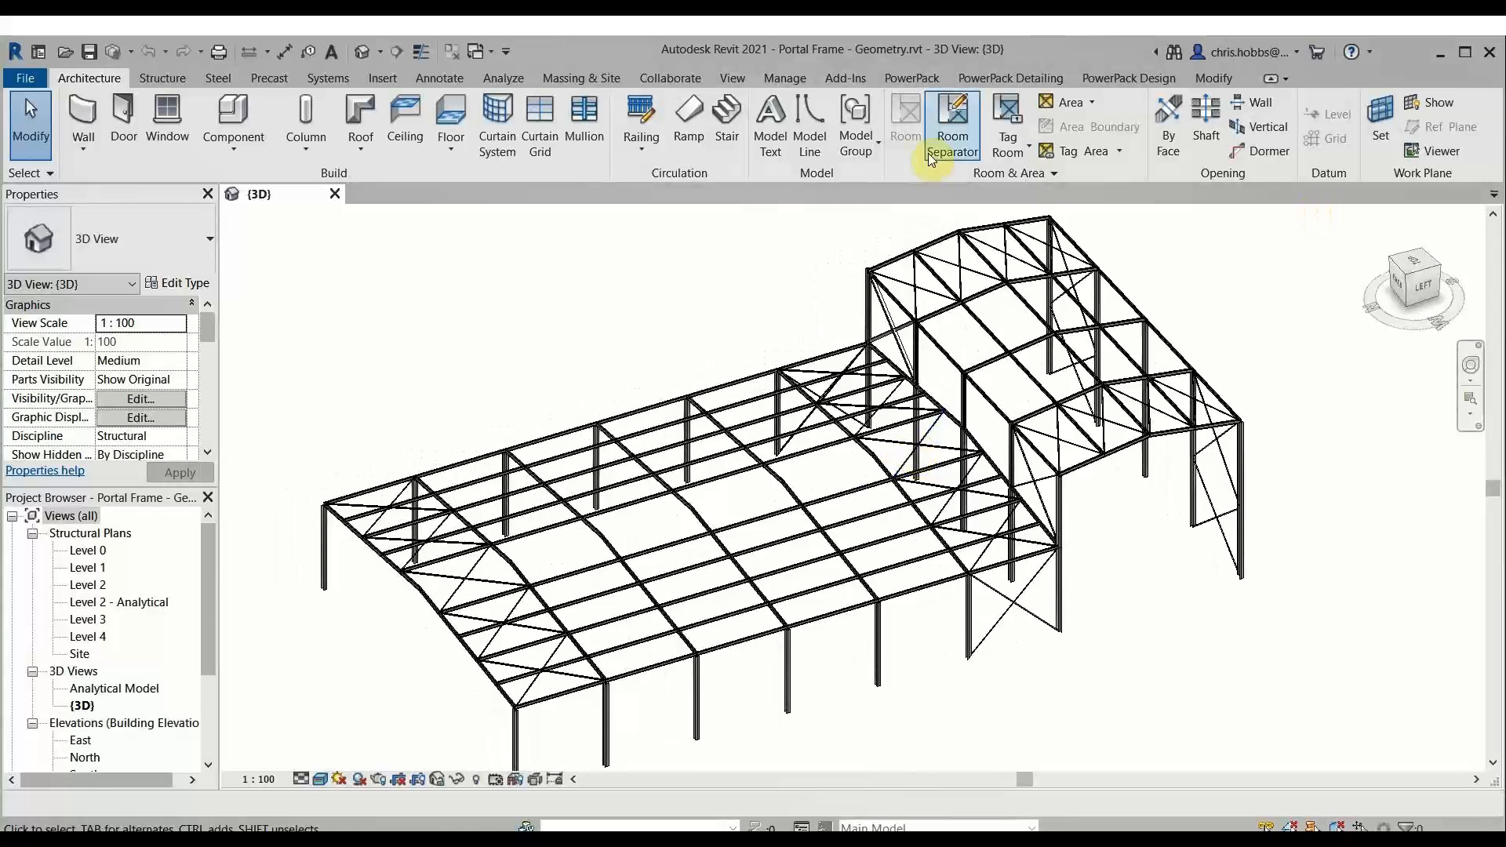
# Step: Review PowerPack's structural tools for analytical models, such as Detect Errors and Trim or Extend
pyautogui.click(910, 78)
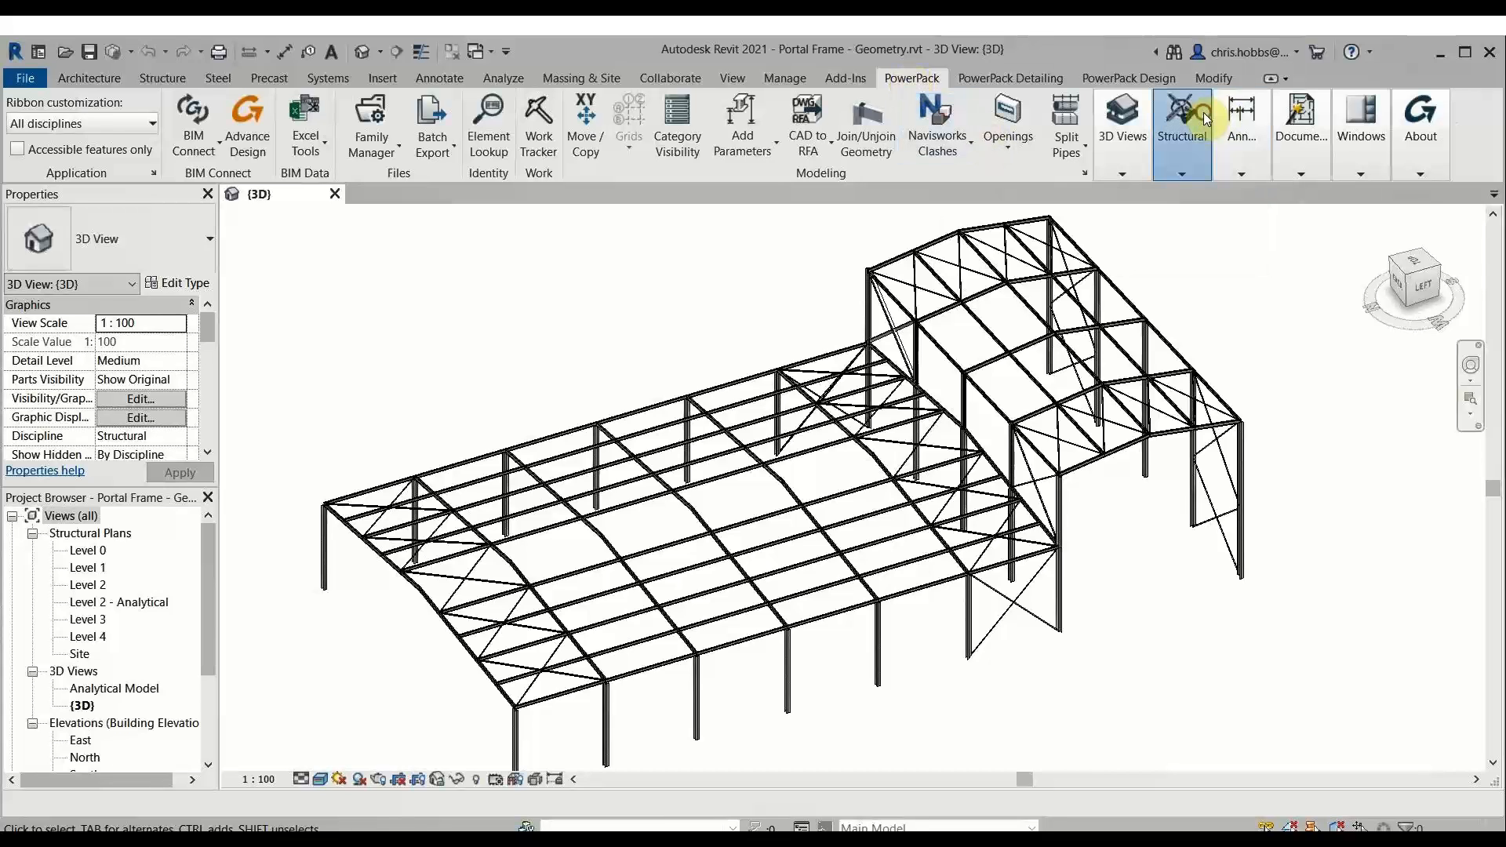
pyautogui.moveTo(1206, 118)
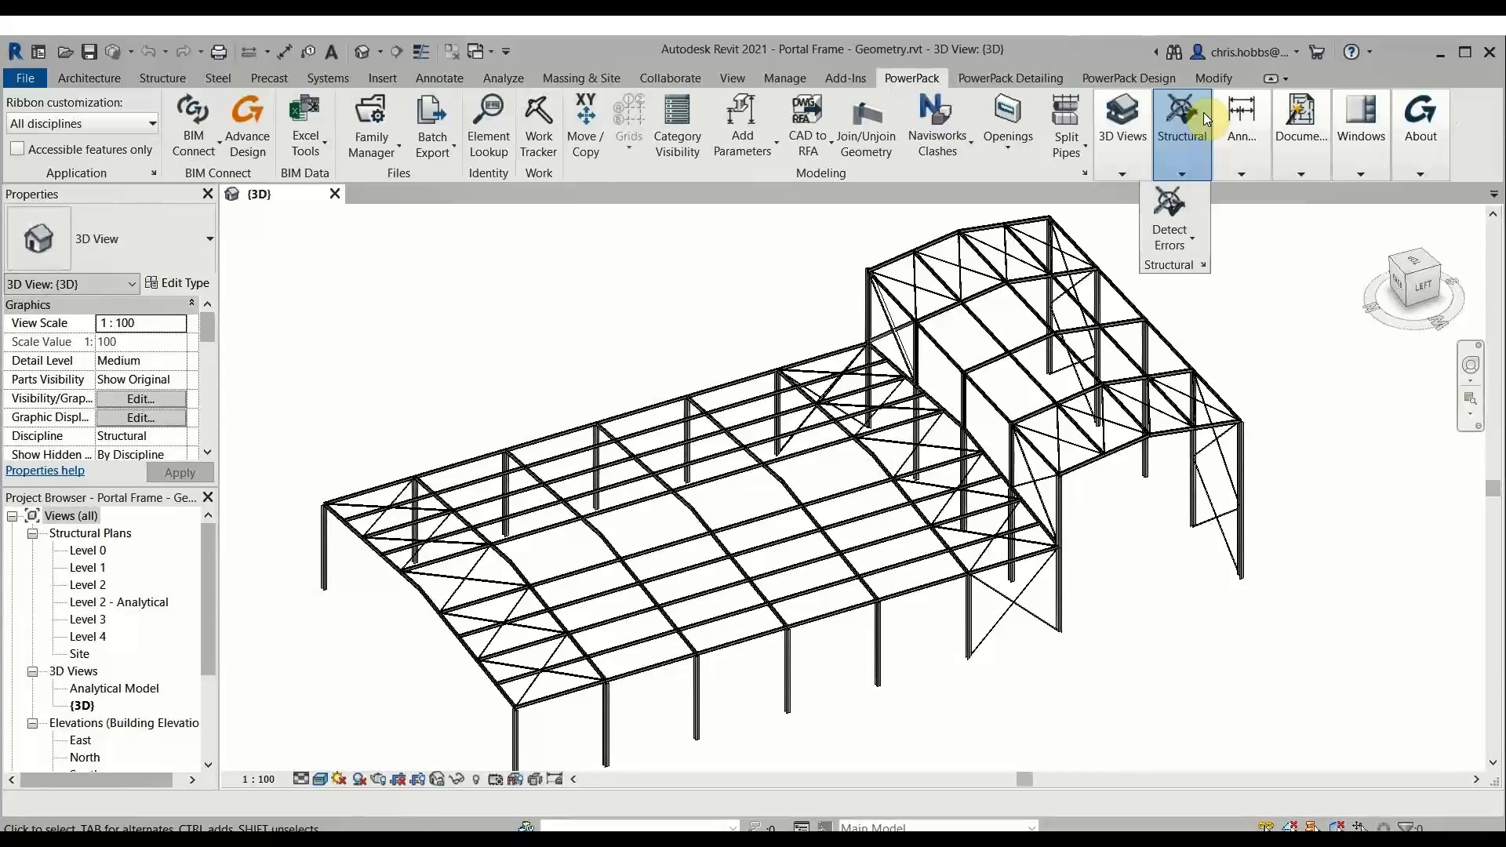
pyautogui.click(1195, 242)
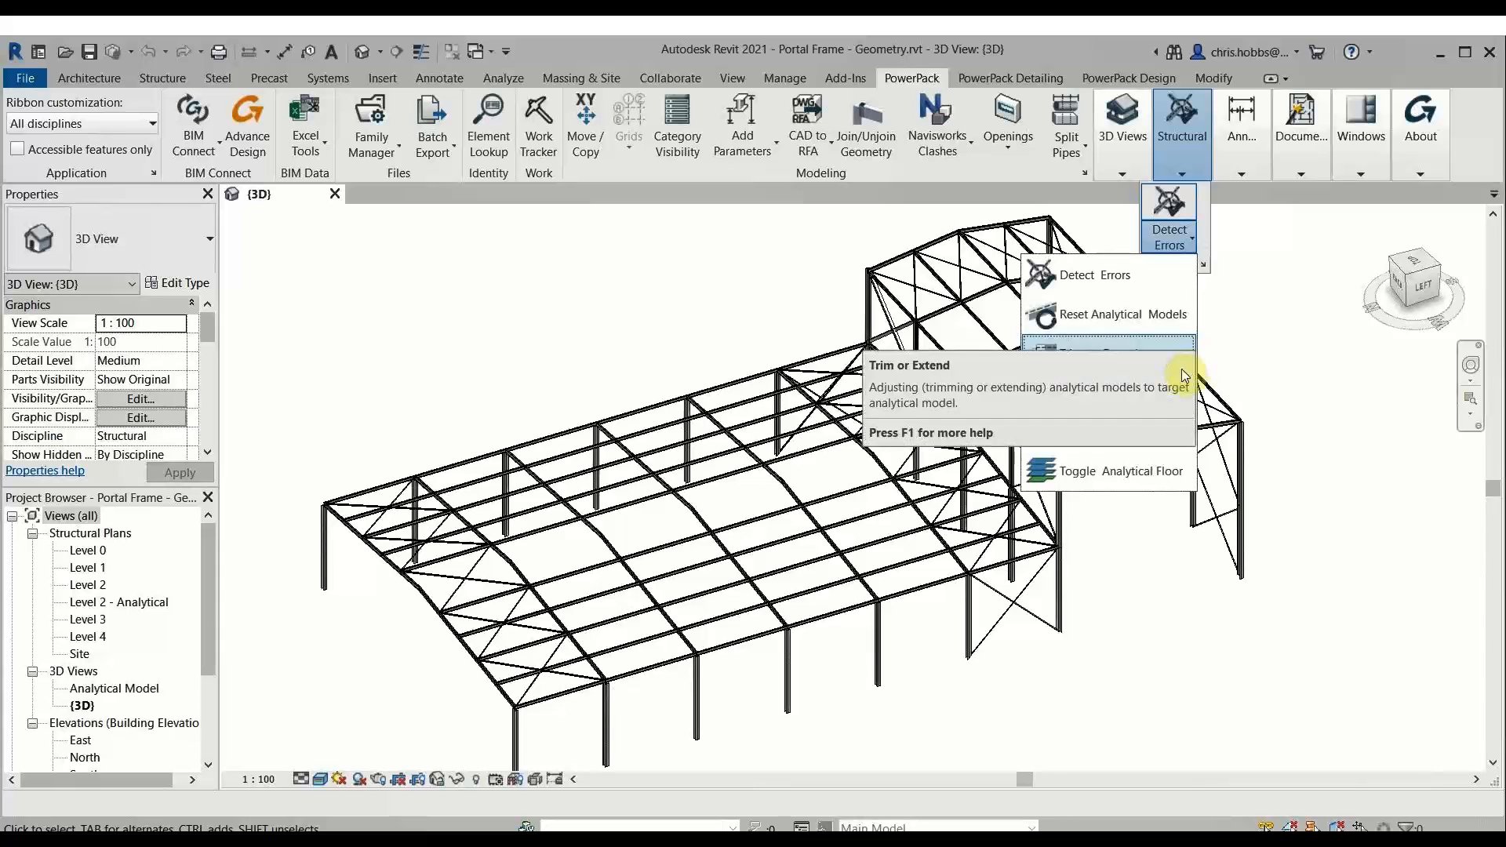
pyautogui.click(1222, 346)
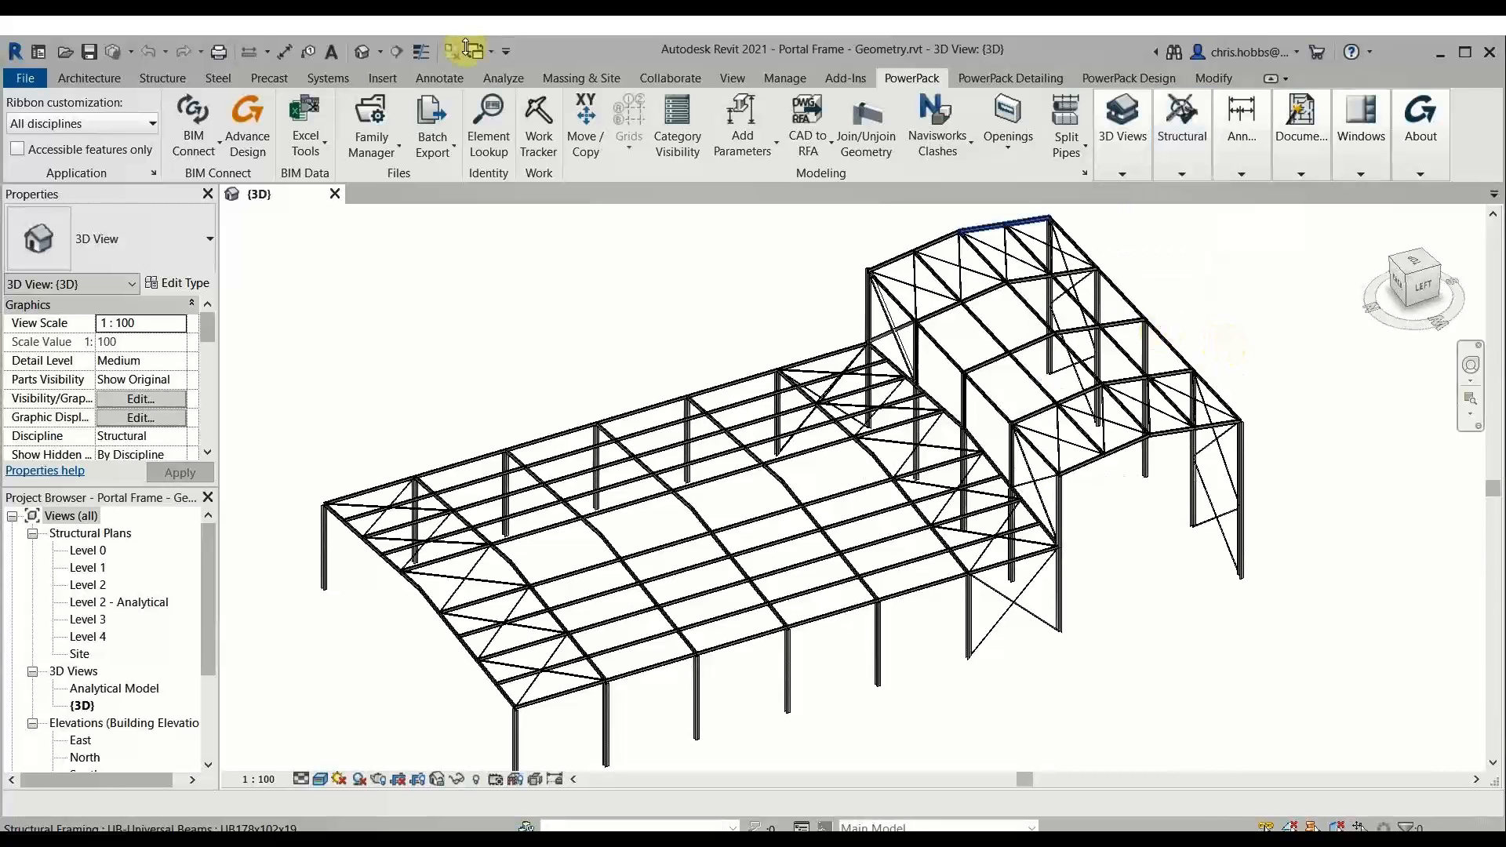
# Step: Transfer the portal frame model to Advance Design without generating a report
pyautogui.click(194, 154)
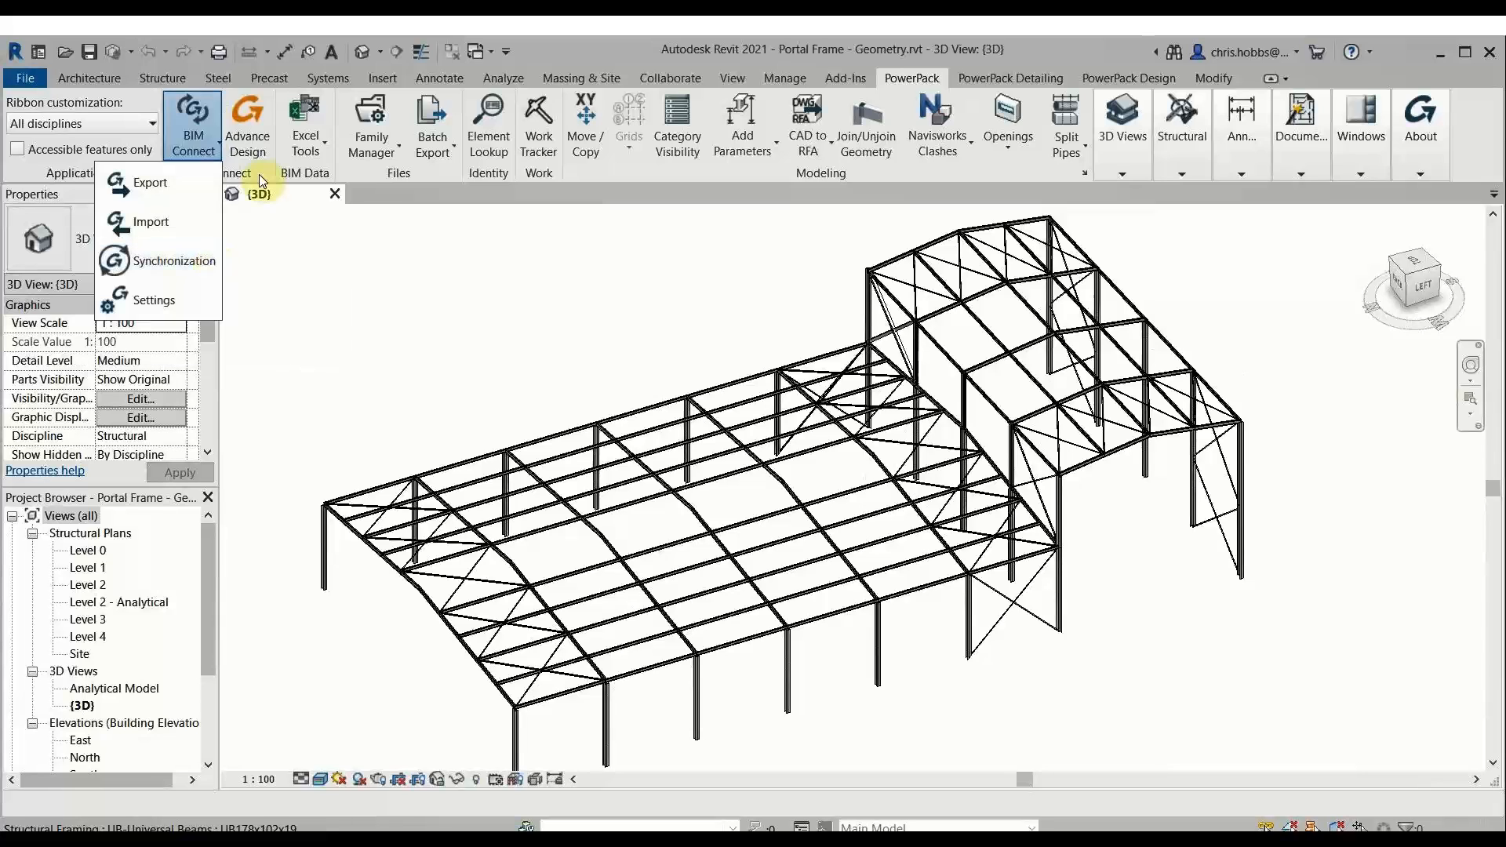
pyautogui.click(300, 284)
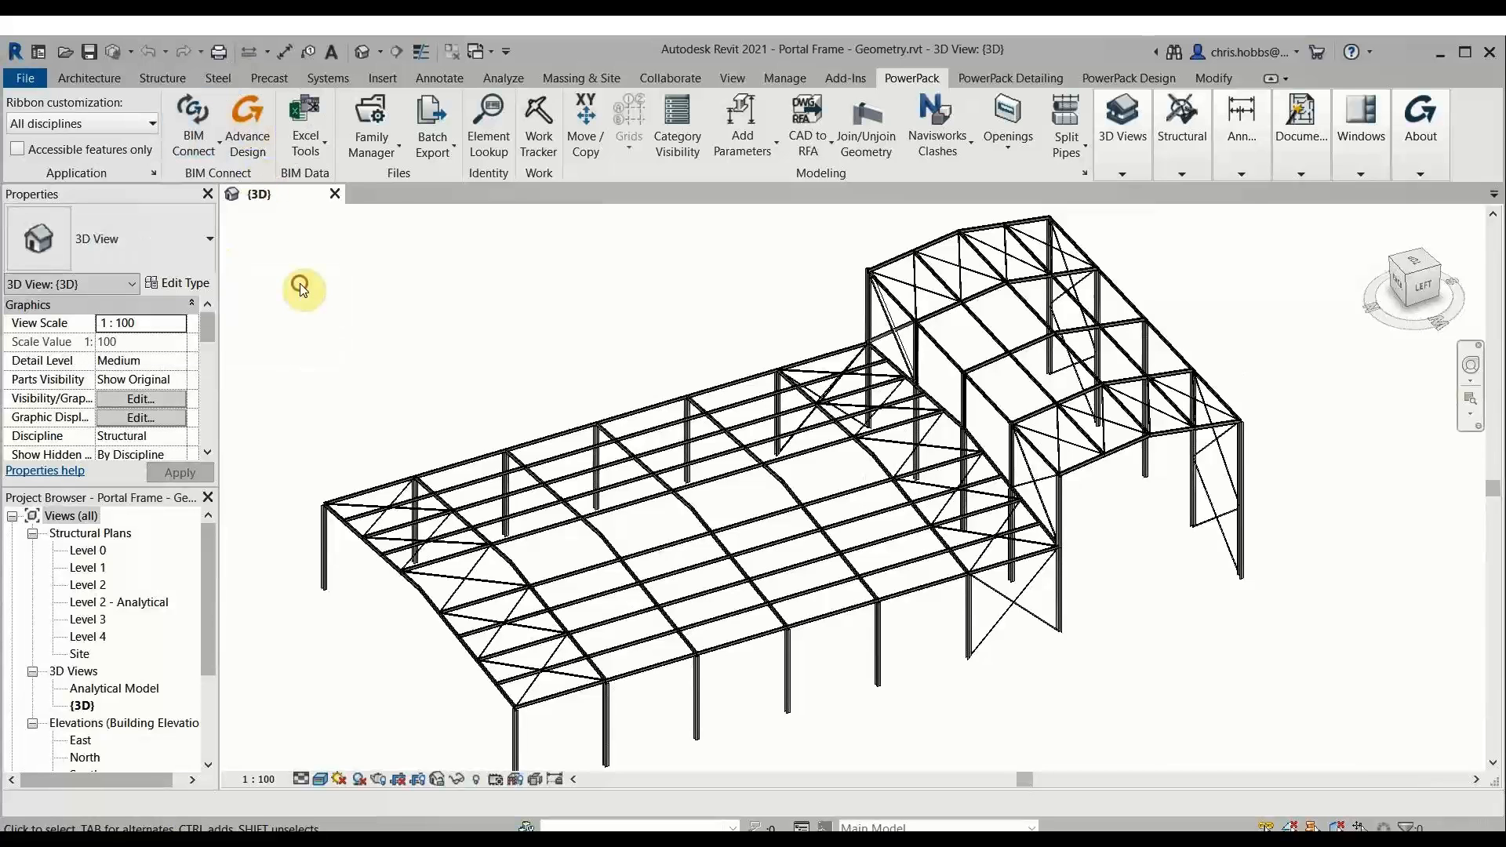
pyautogui.click(246, 113)
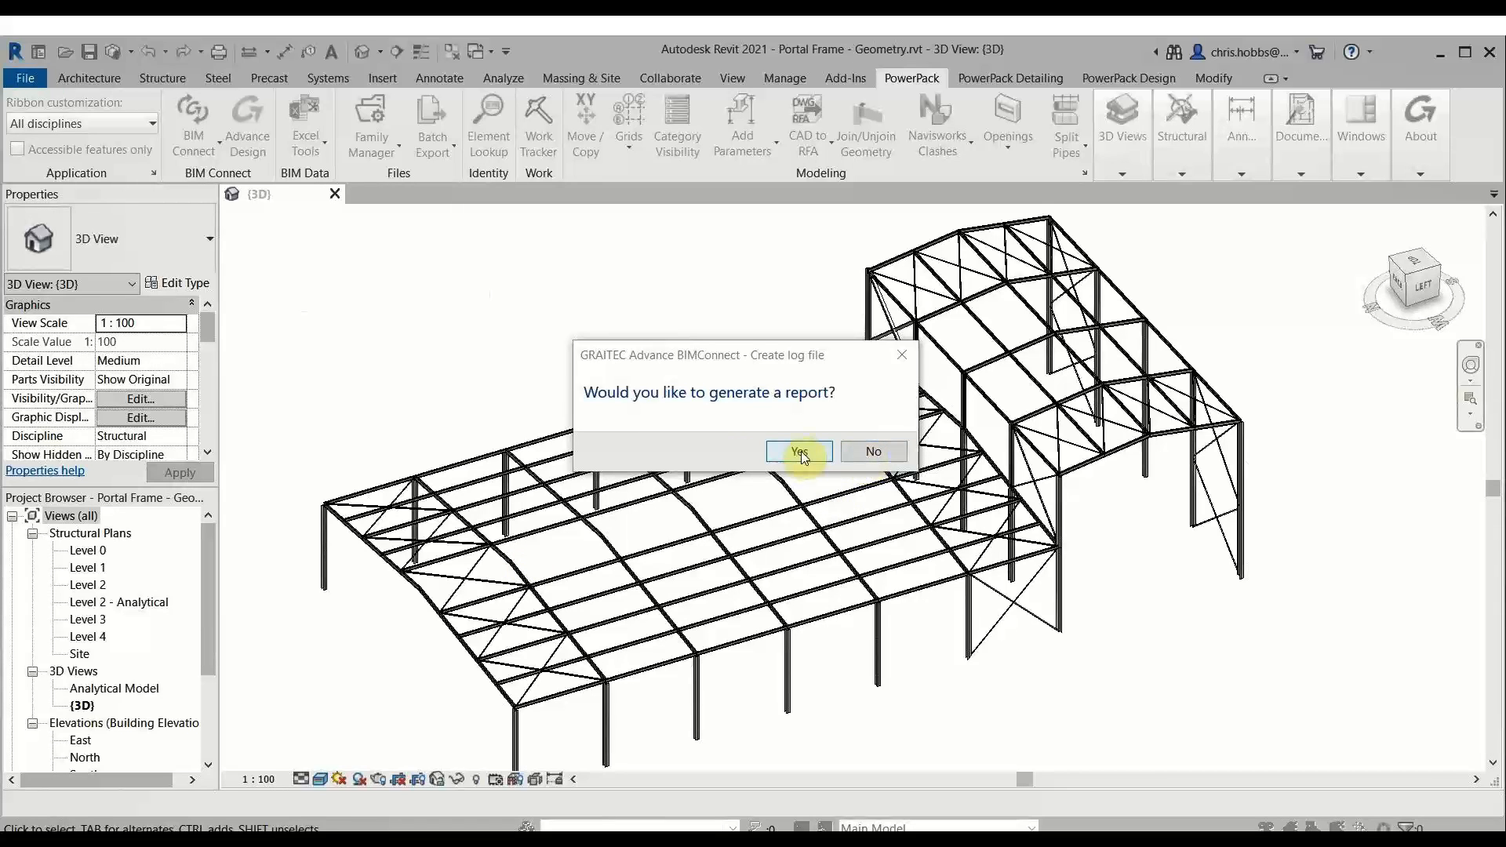
pyautogui.click(889, 452)
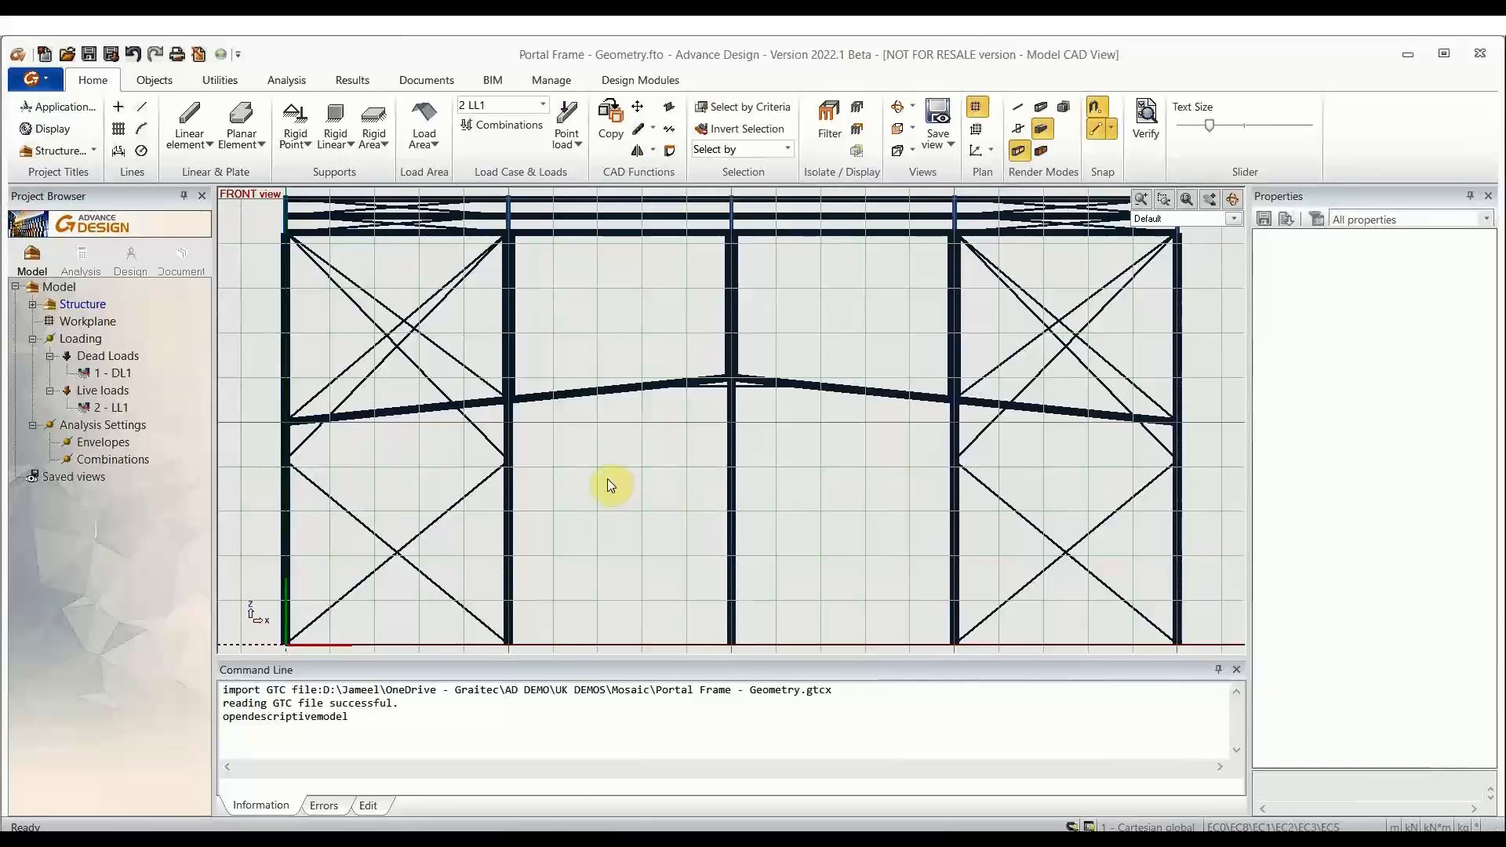
# Step: Check the imported frame in the front view and the GTC file import status in the command line
pyautogui.scroll(-1, 617, 487)
pyautogui.scroll(-1, 649, 481)
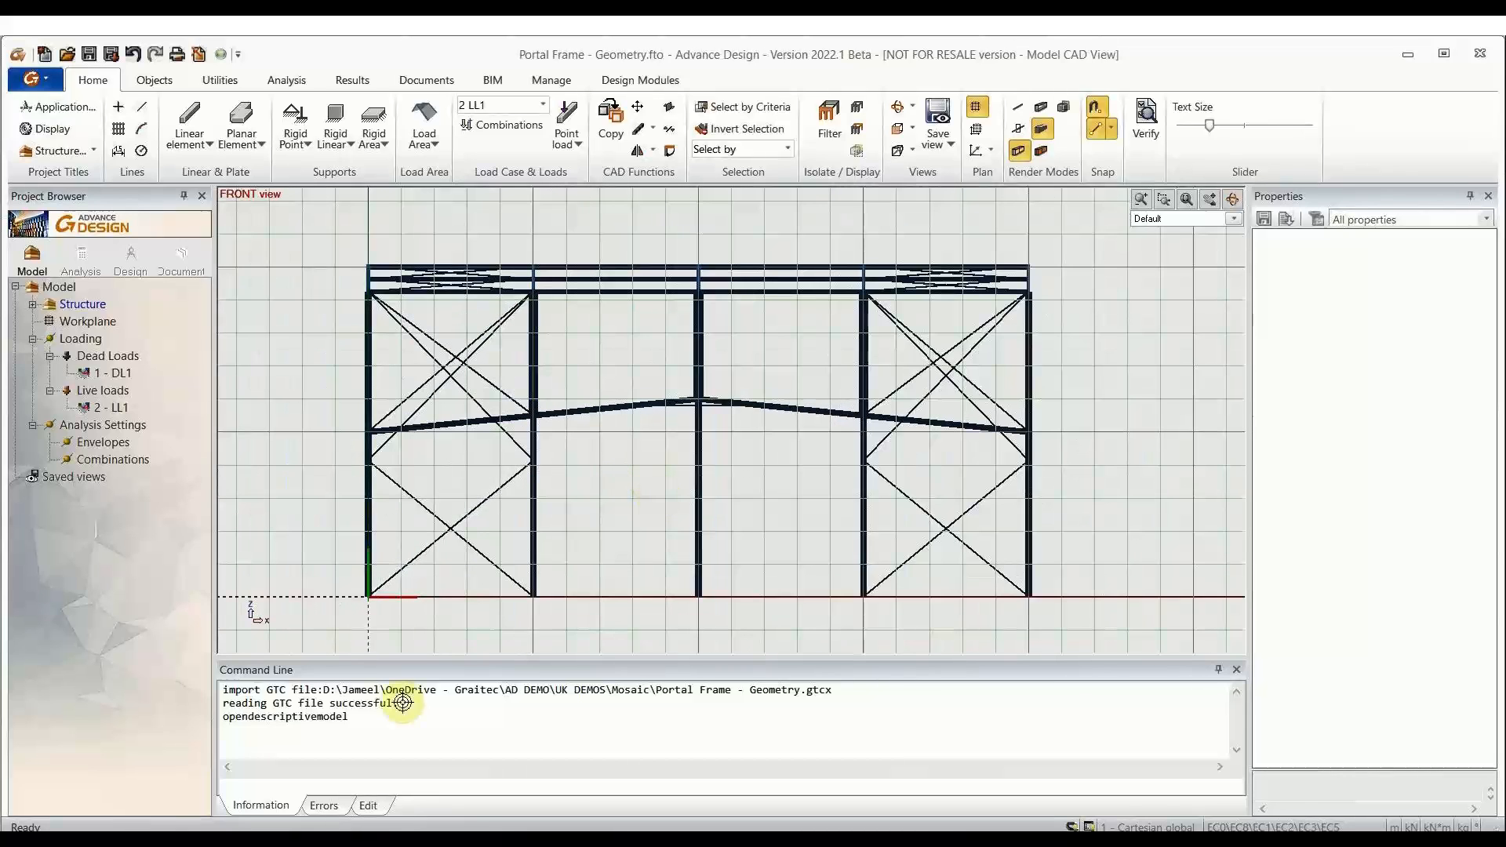
pyautogui.moveTo(224, 703); pyautogui.dragTo(399, 710)
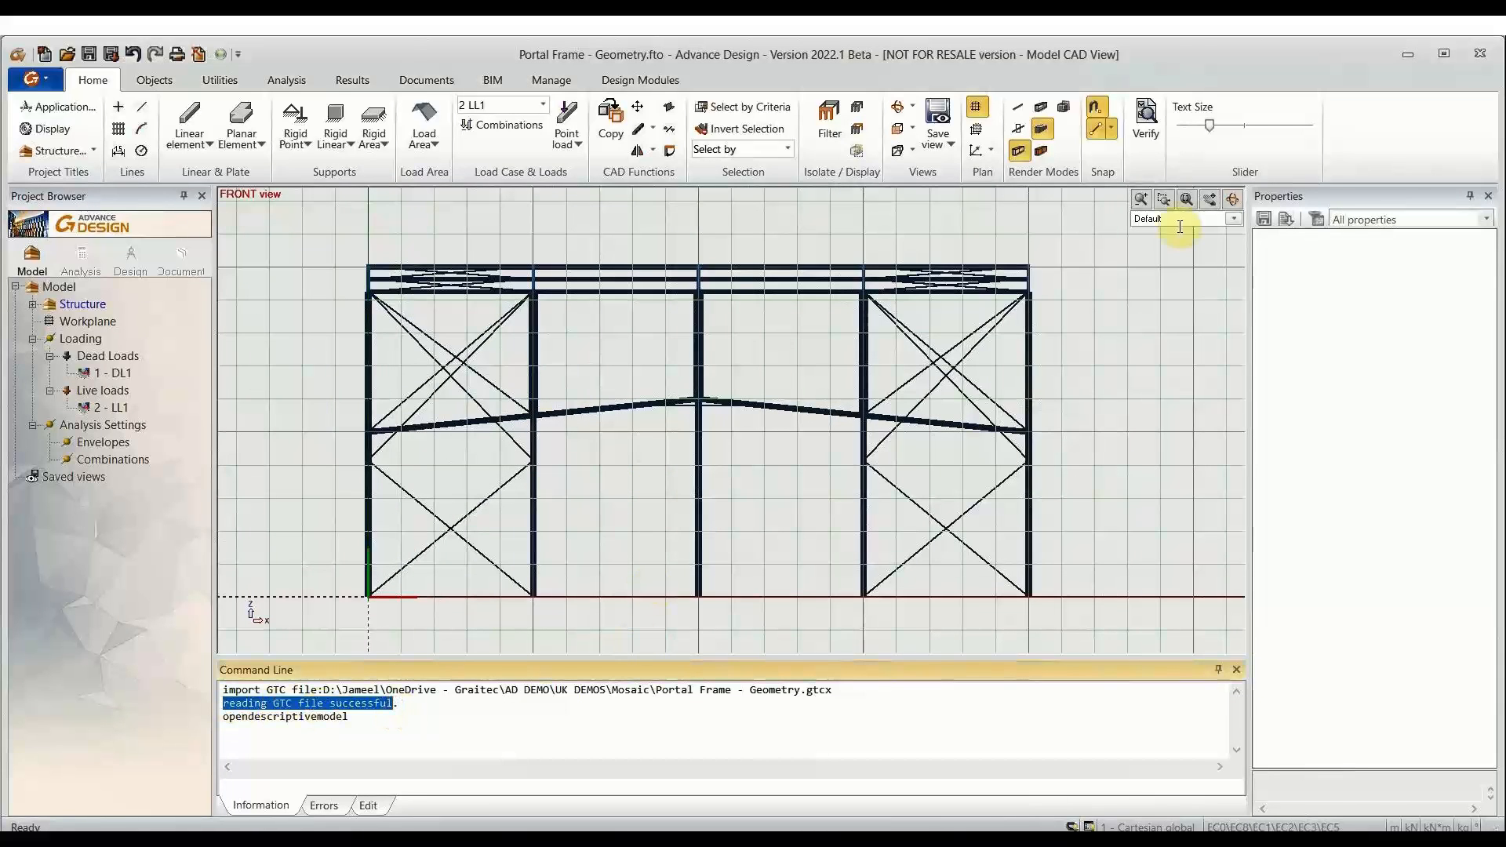
# Step: Rotate the imported frame into a 3D view and switch off the workplane grid
pyautogui.click(1233, 199)
pyautogui.moveTo(824, 384); pyautogui.dragTo(982, 348)
pyautogui.scroll(-5, 979, 340)
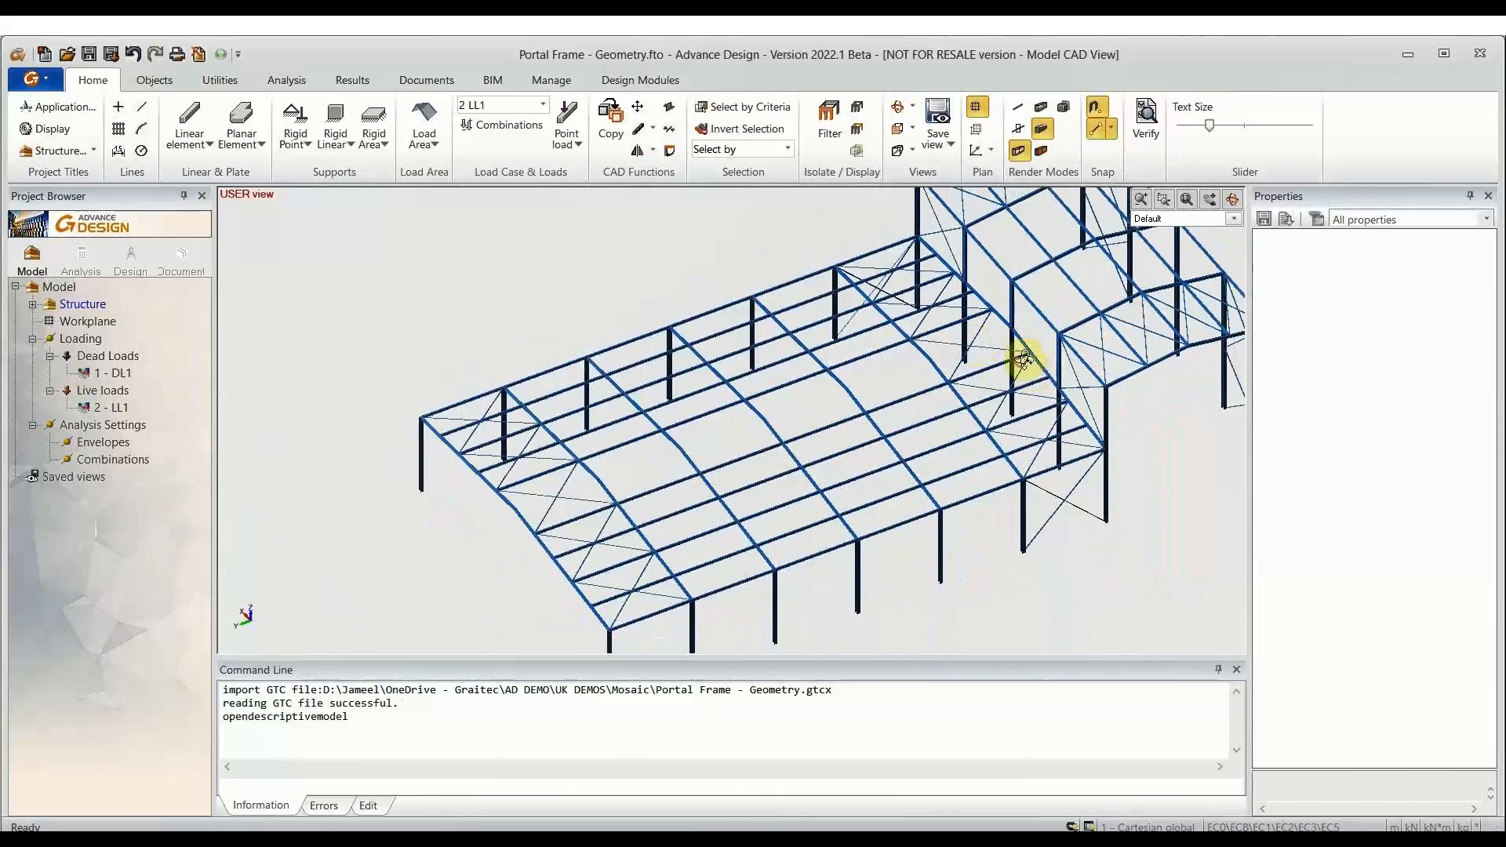
pyautogui.scroll(-1, 1018, 345)
pyautogui.moveTo(1021, 346); pyautogui.dragTo(940, 380, button='middle')
pyautogui.click(975, 108)
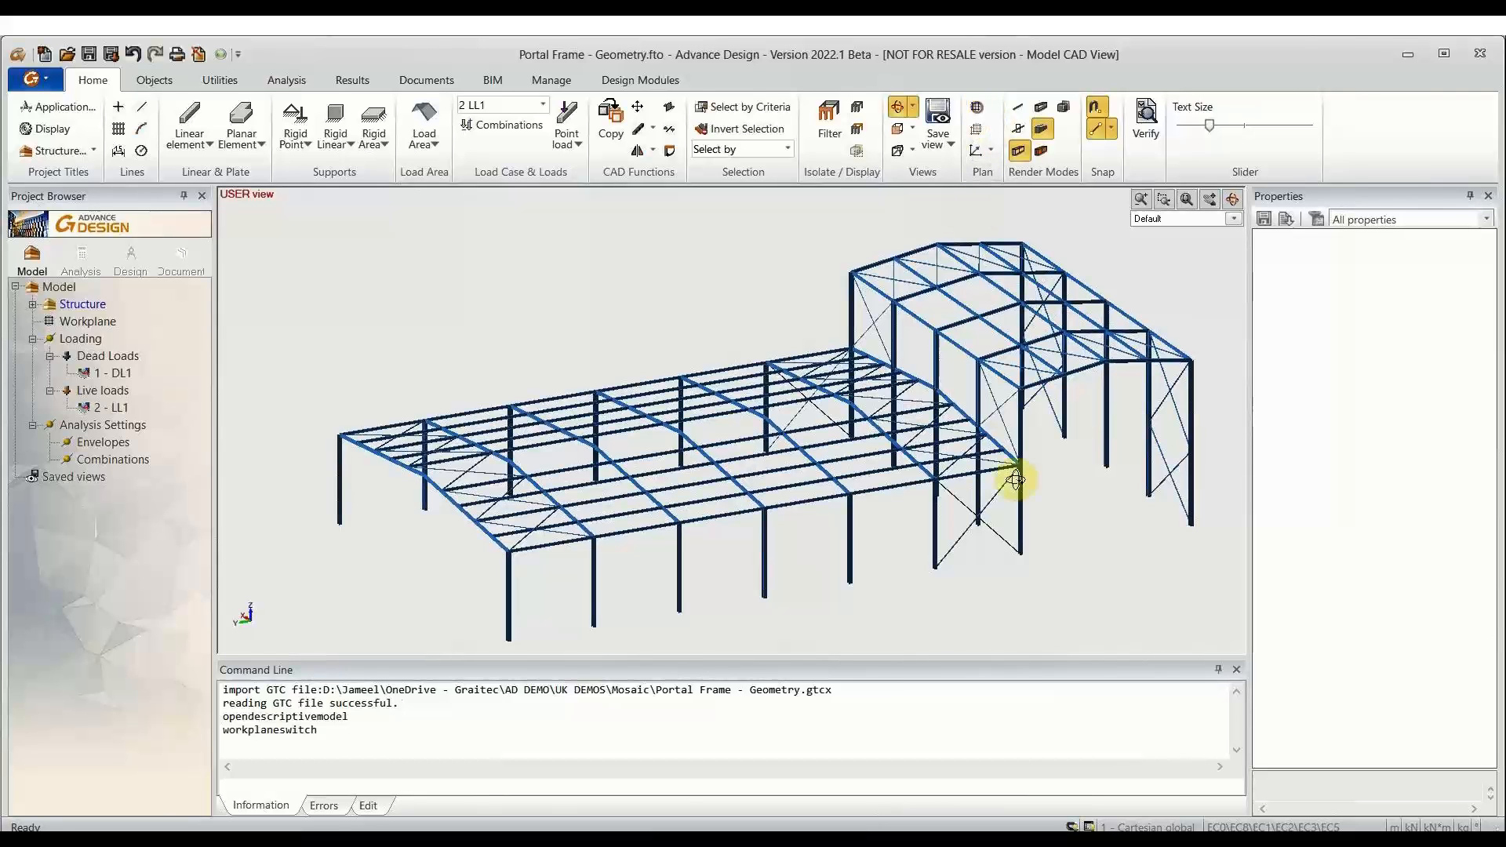
# Step: Copy the row of UB152X89X16 purlins nearest the ridge onto the ridge line of the lower roof
pyautogui.scroll(3, 562, 497)
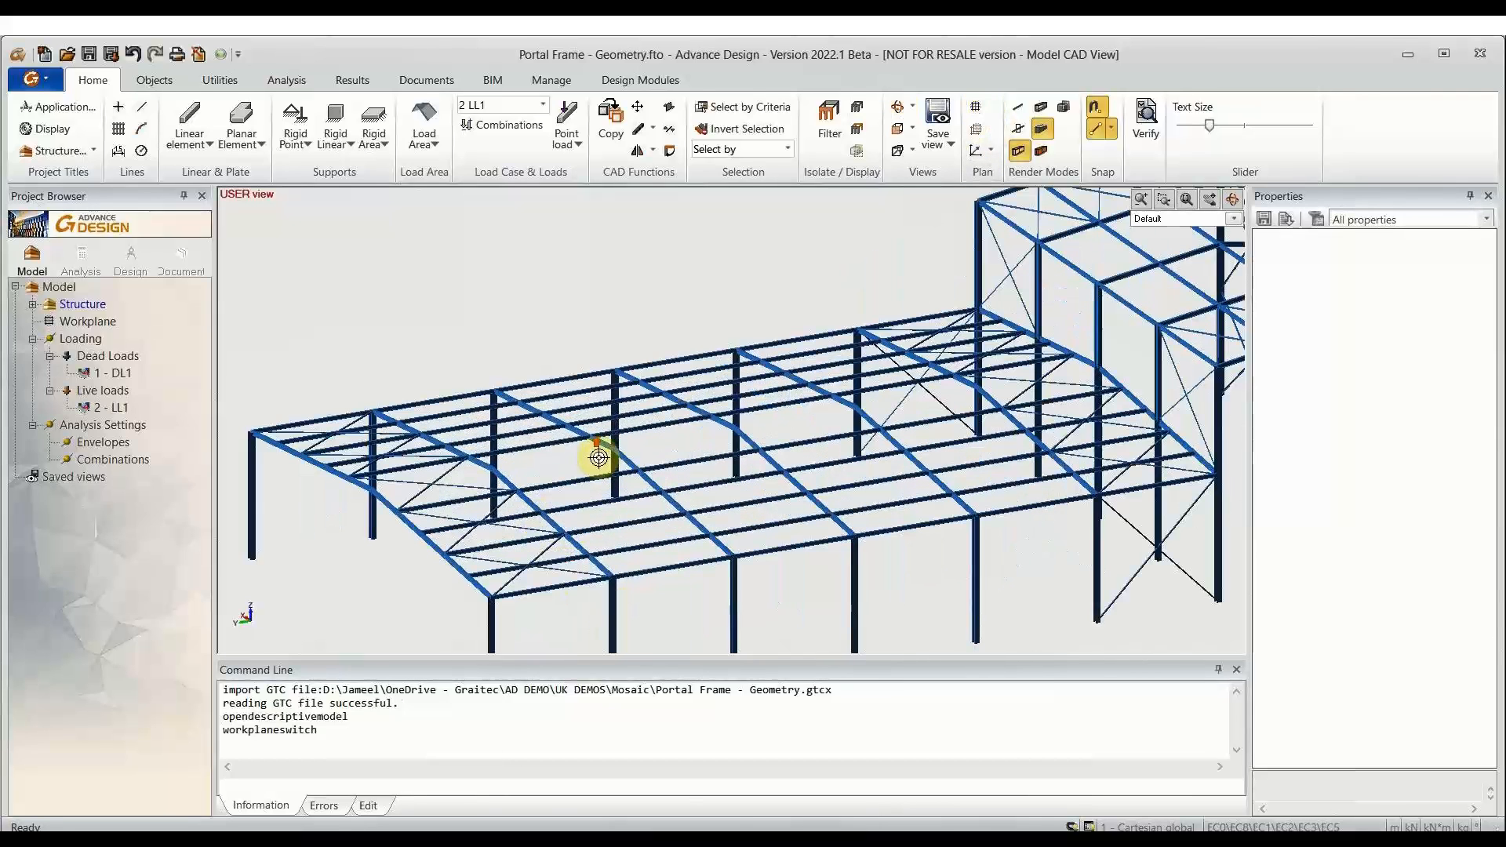
pyautogui.keyDown('shift'); pyautogui.moveTo(600, 498); pyautogui.dragTo(876, 429, button='middle'); pyautogui.keyUp('shift')
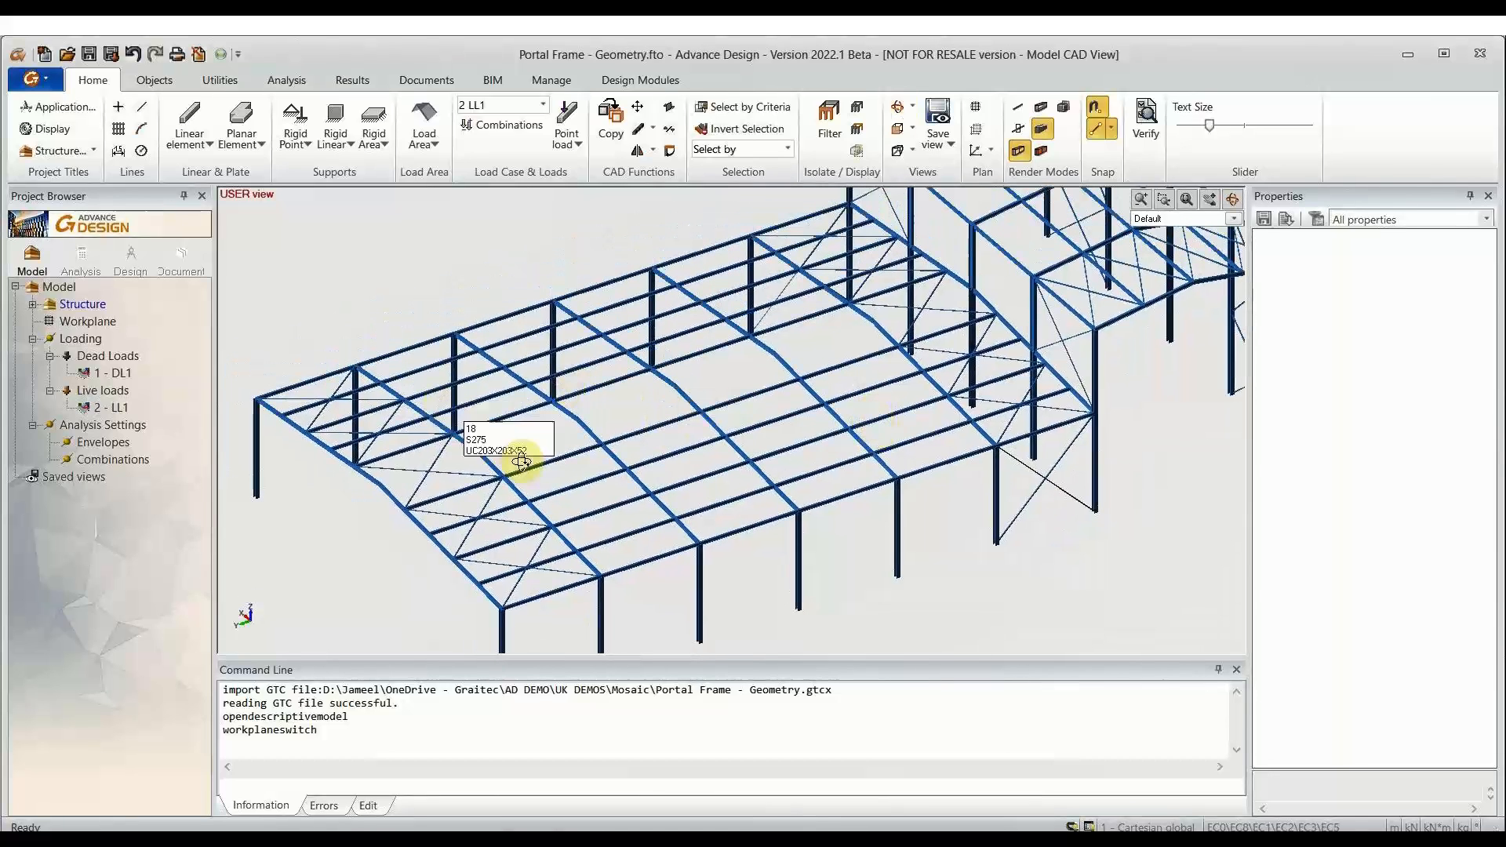
pyautogui.click(469, 488)
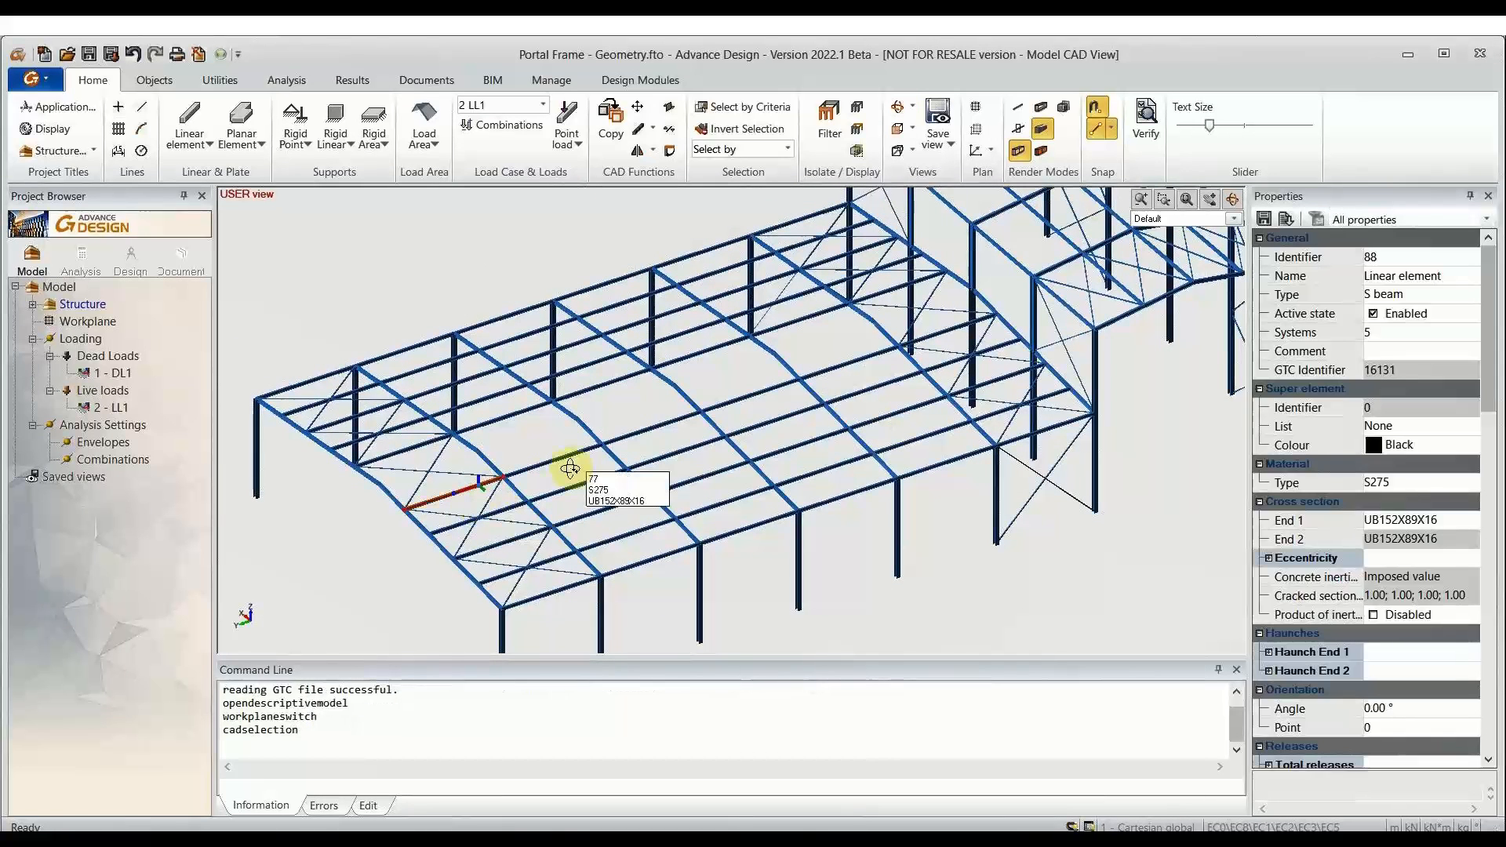
pyautogui.click(573, 457)
pyautogui.click(637, 428)
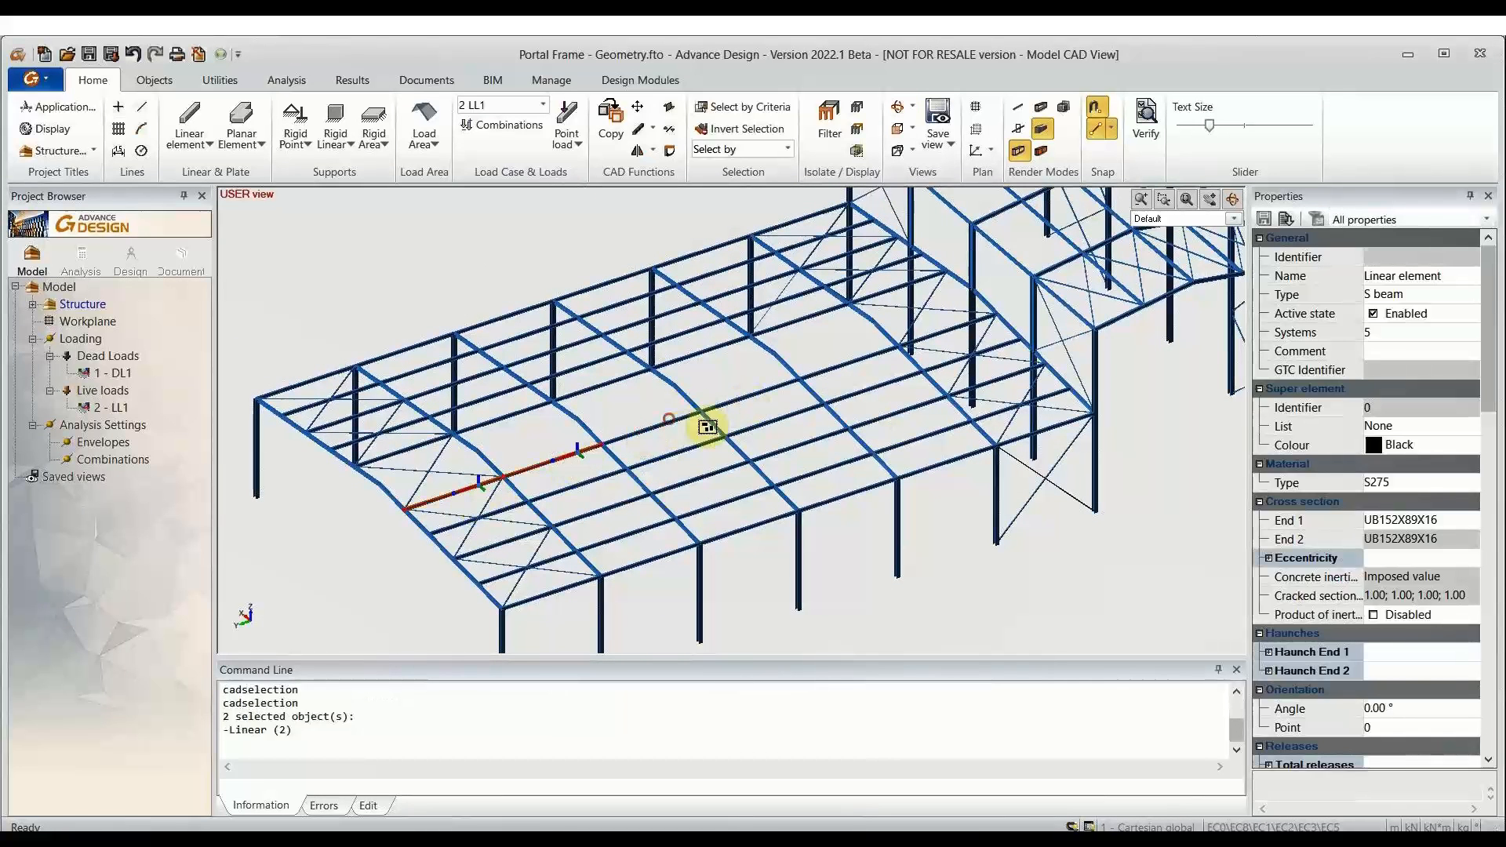
pyautogui.click(741, 414)
pyautogui.click(834, 373)
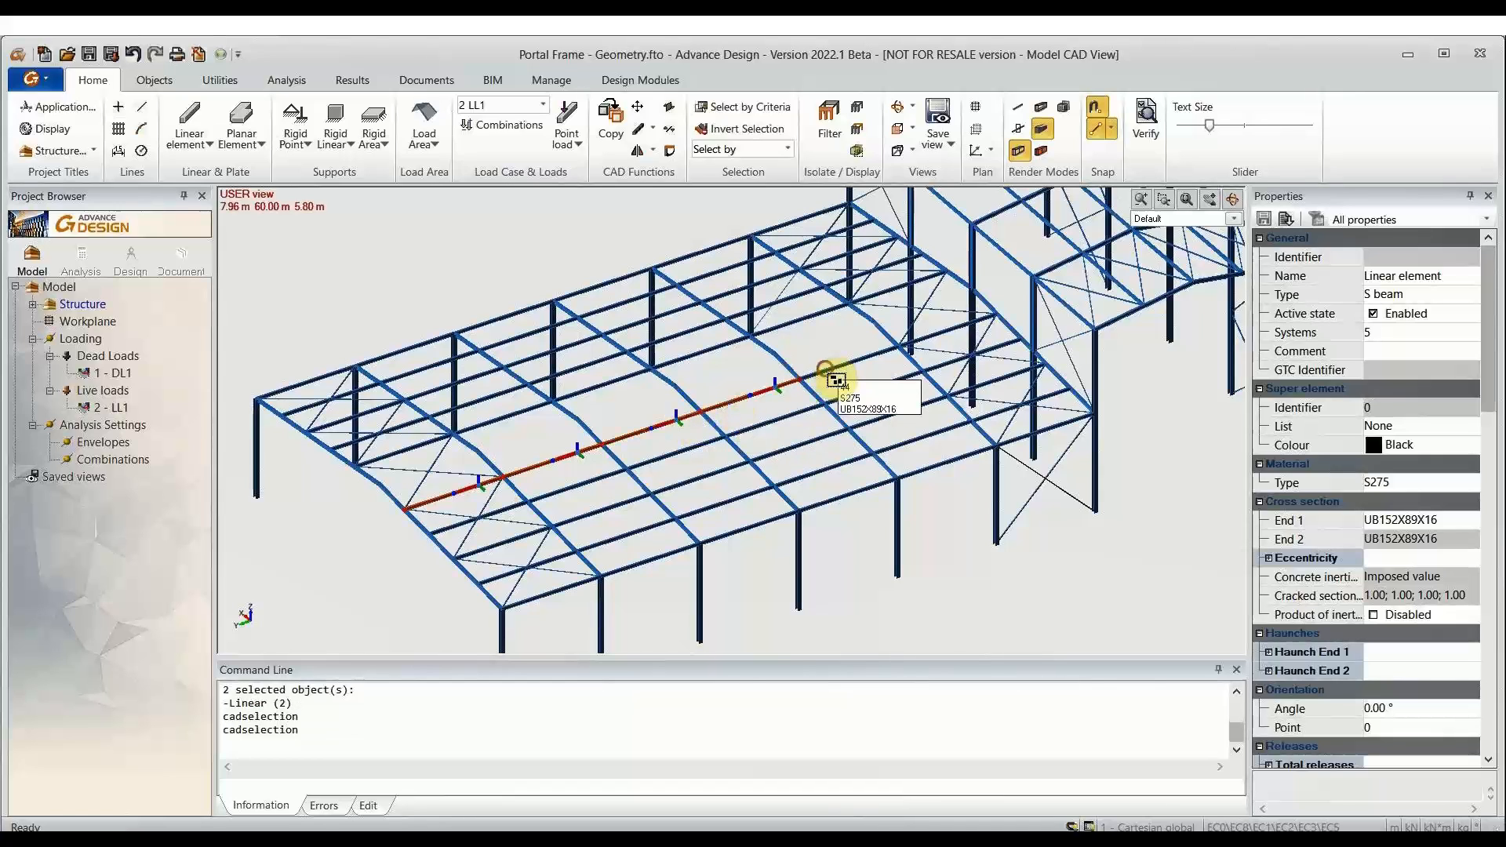
pyautogui.click(945, 346)
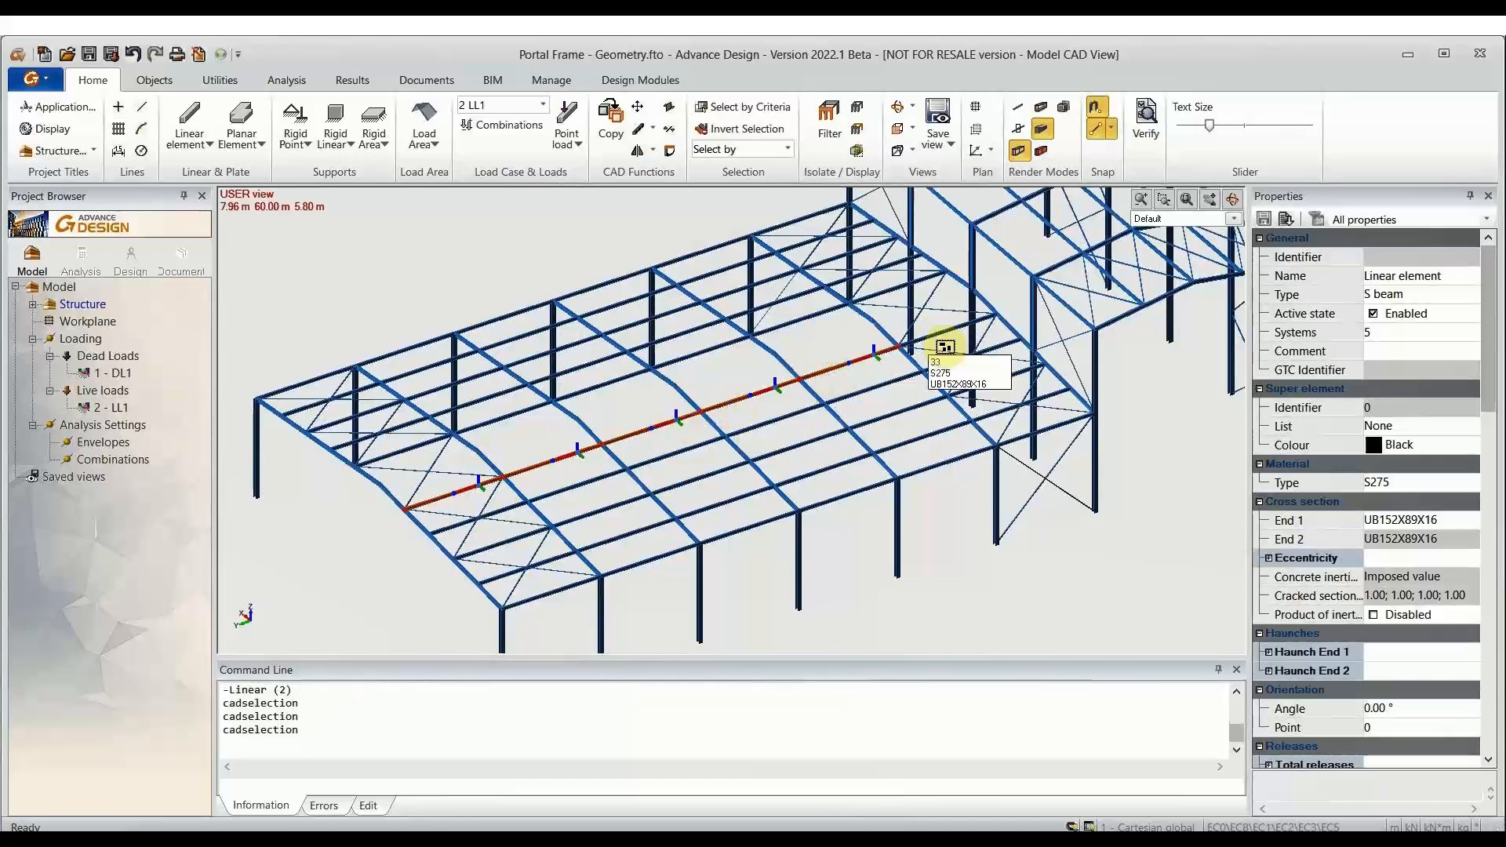
pyautogui.click(406, 510)
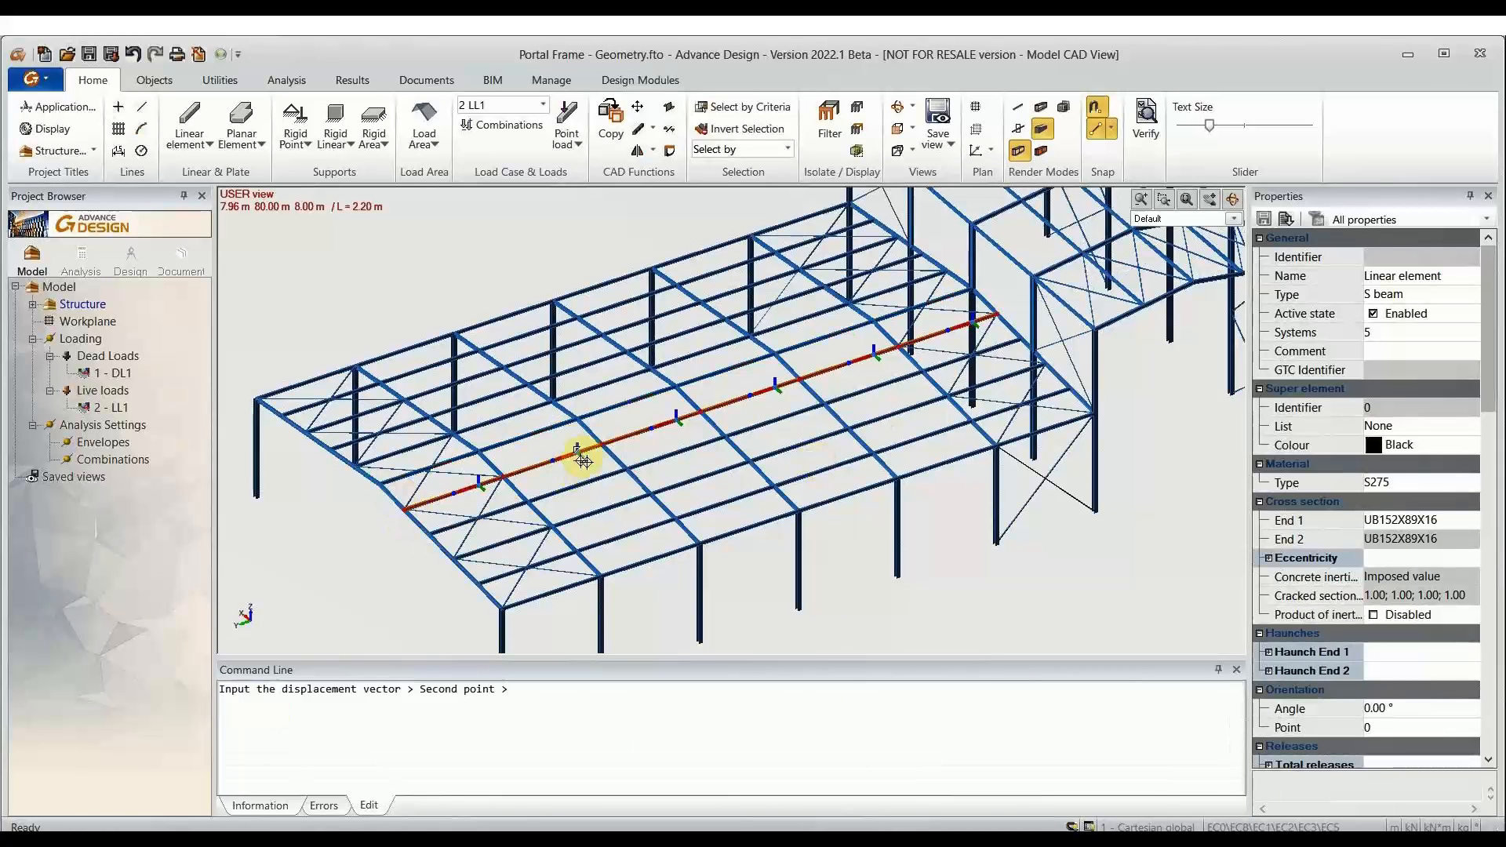
pyautogui.press('Escape')
# Step: Copy the pair of L50X50X5 cross braces from the lower building's side wall end bay to its other three corner bays
pyautogui.scroll(3, 481, 477)
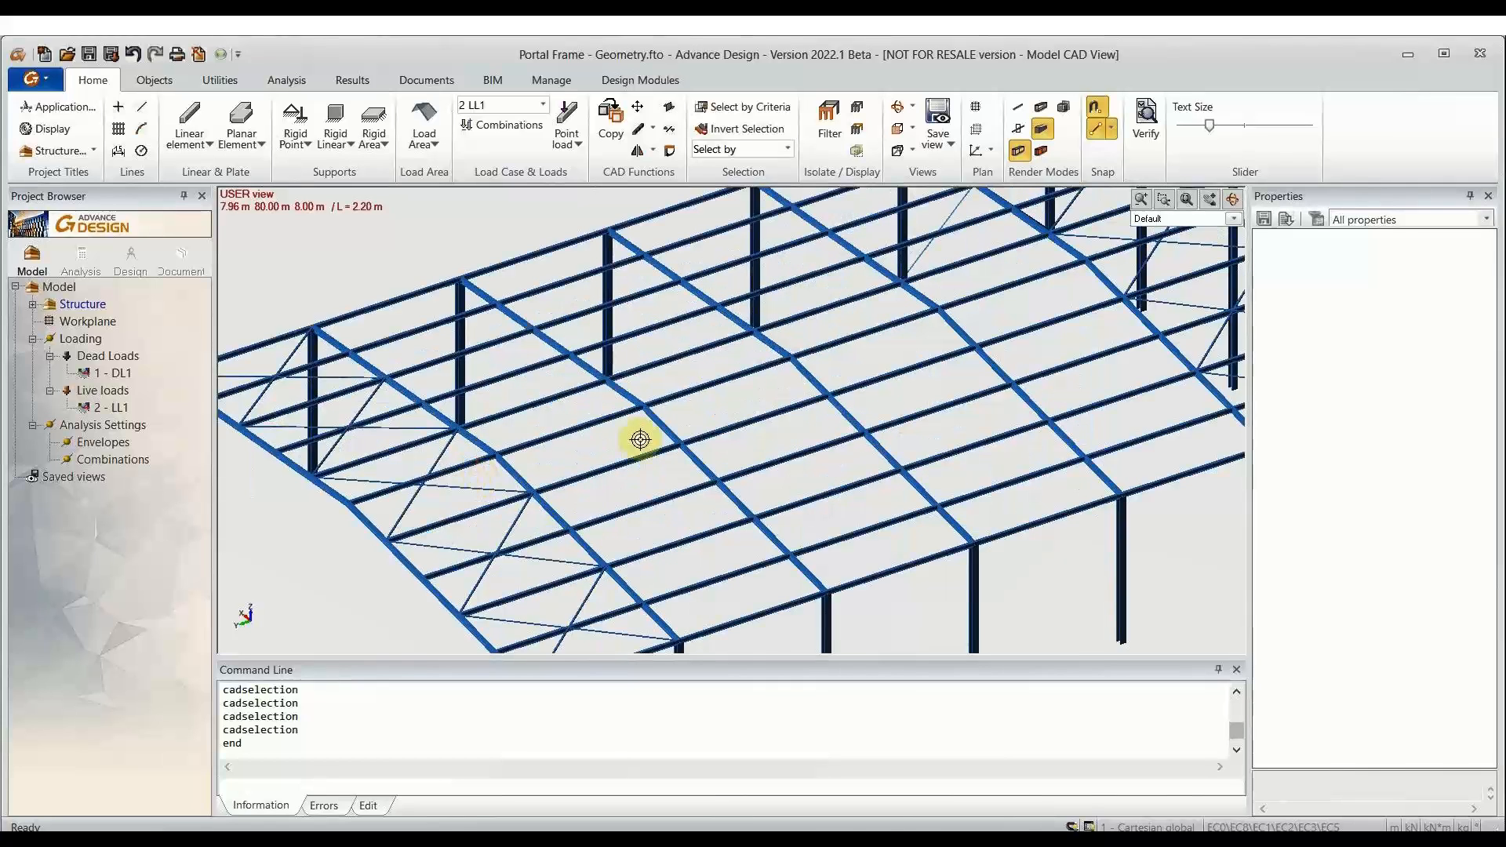
pyautogui.scroll(-3, 823, 379)
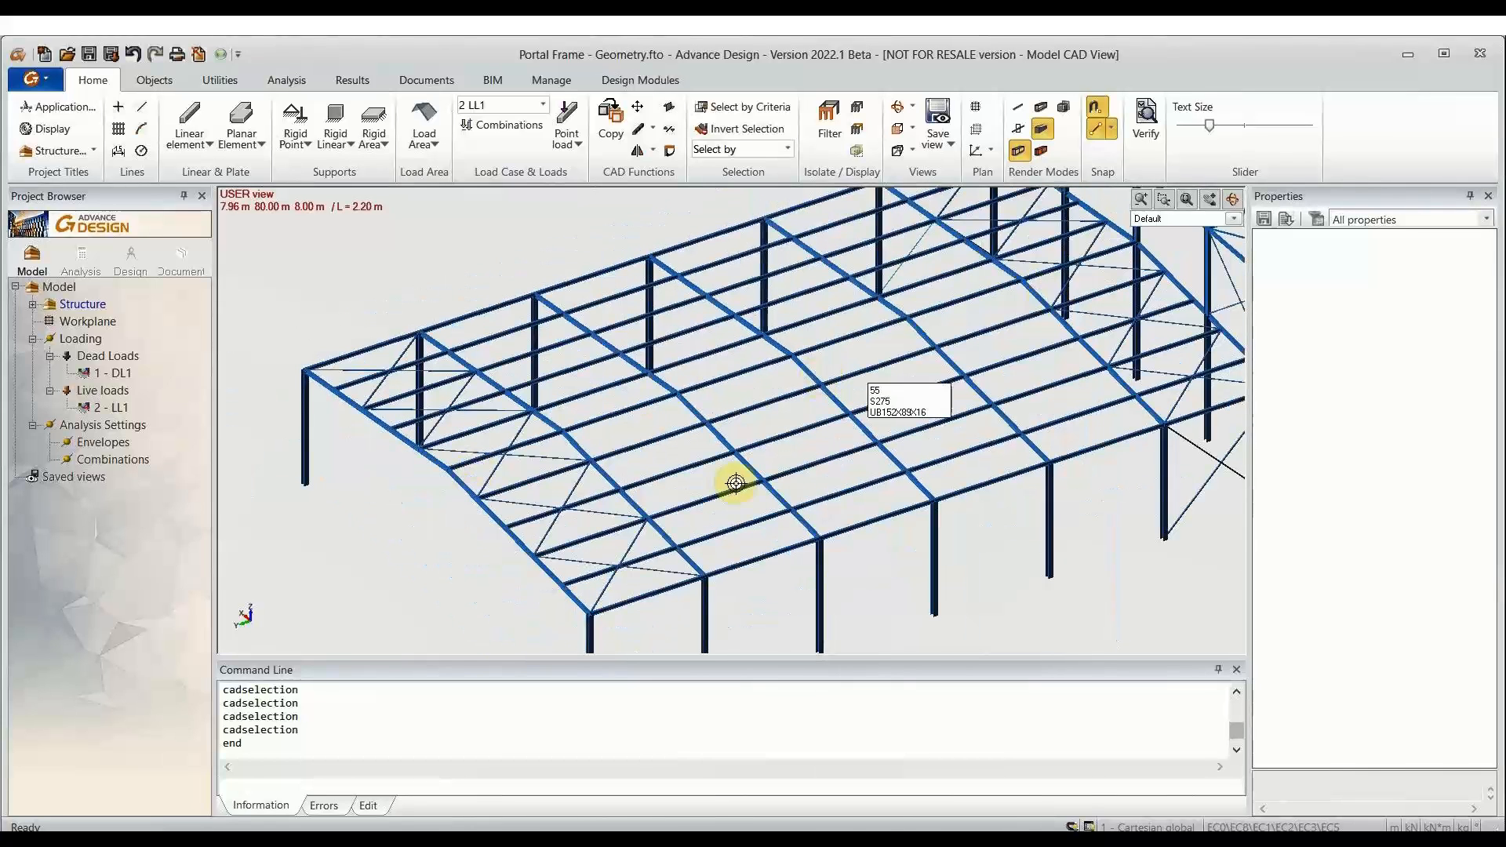
pyautogui.scroll(-1, 963, 442)
pyautogui.moveTo(1174, 445); pyautogui.dragTo(1126, 494, button='middle')
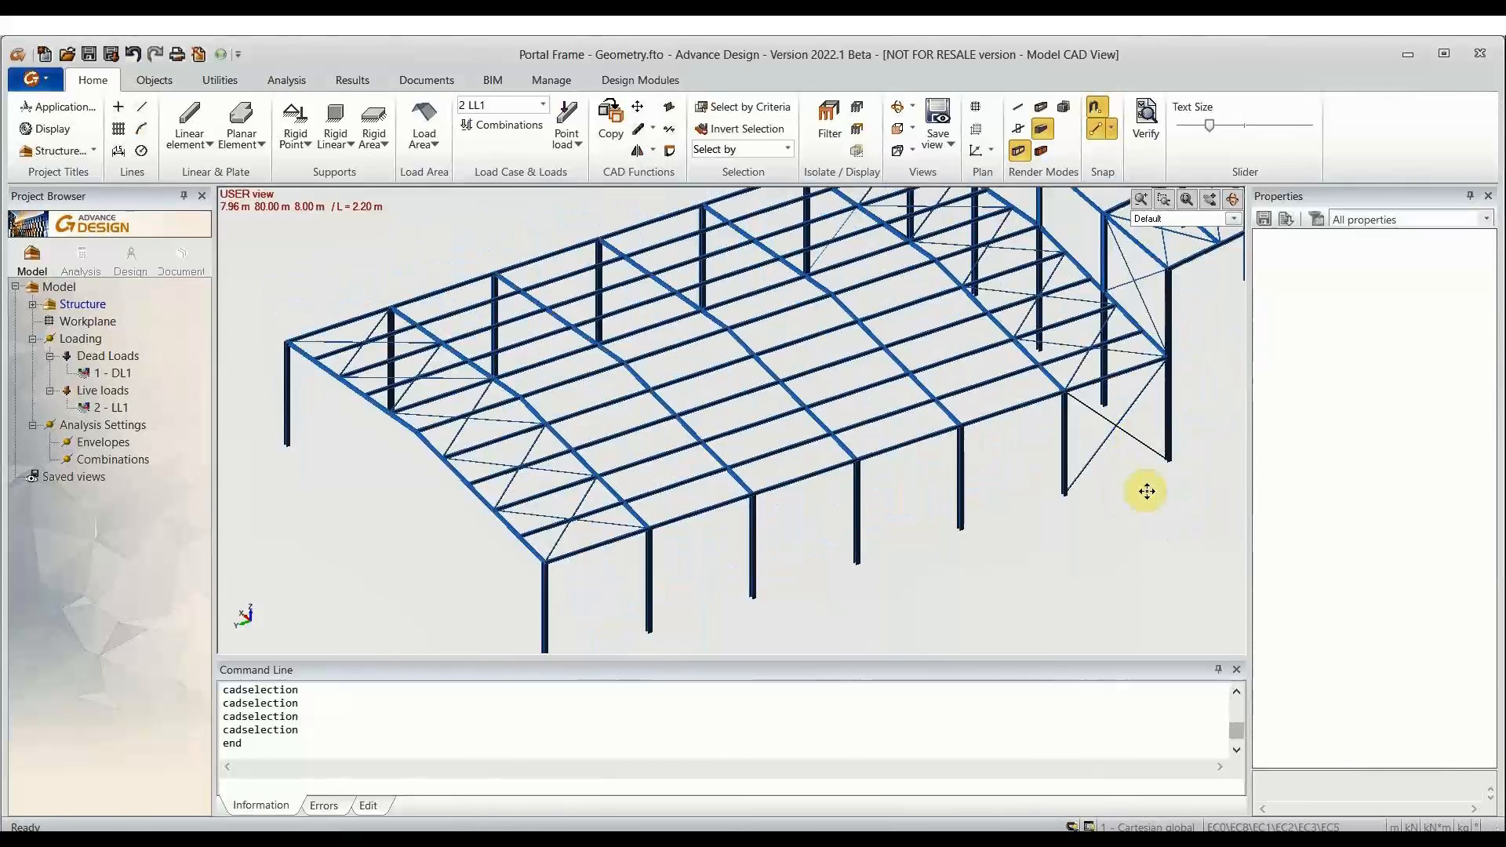
pyautogui.moveTo(1137, 481); pyautogui.dragTo(1113, 420)
pyautogui.moveTo(1119, 422); pyautogui.dragTo(1120, 422)
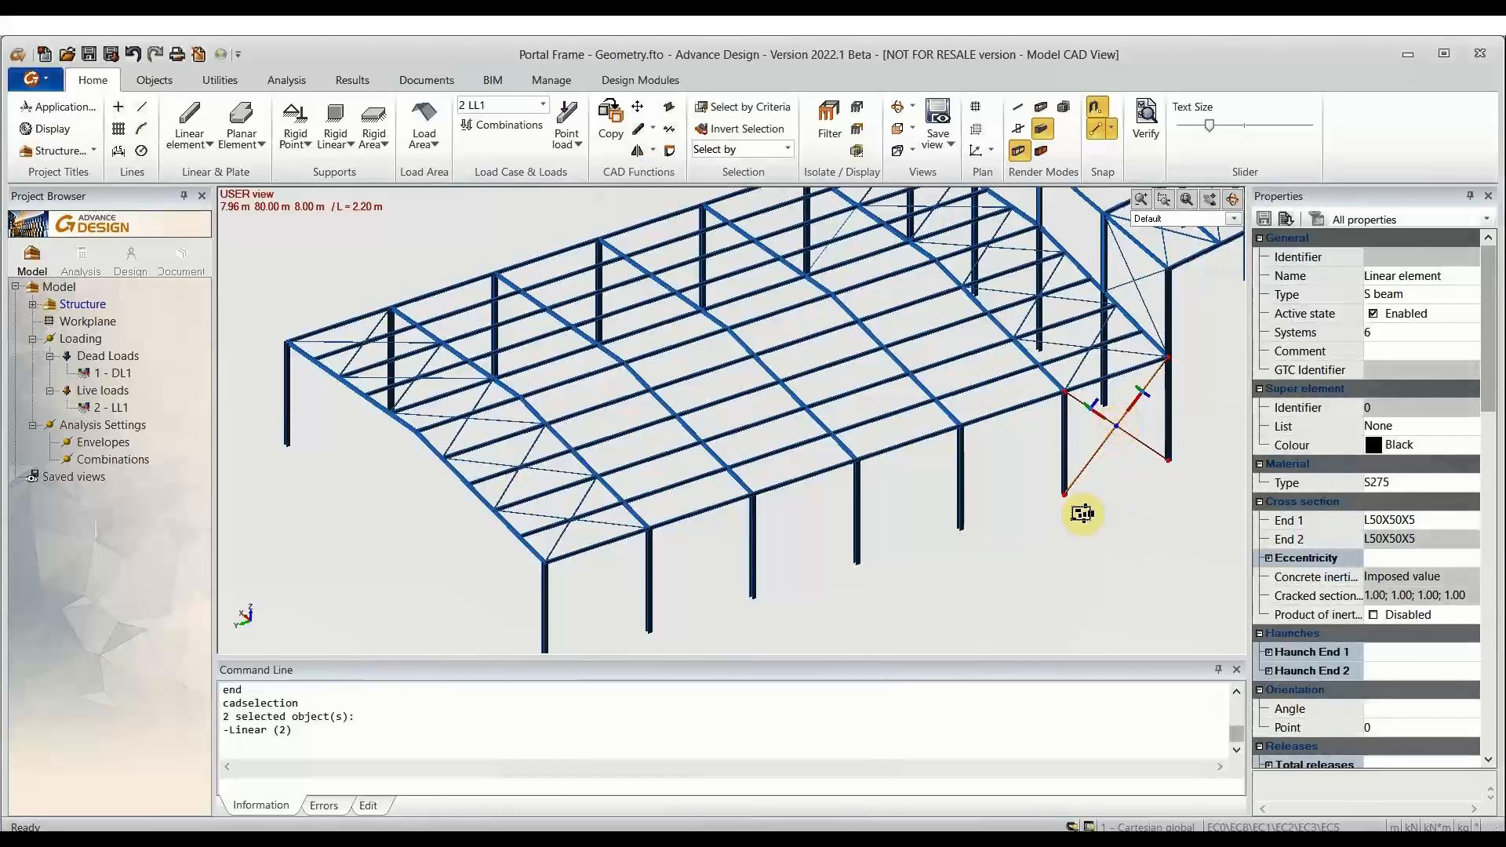
pyautogui.keyDown('ctrl'); pyautogui.click(1065, 495); pyautogui.keyUp('ctrl')
pyautogui.moveTo(655, 631); pyautogui.dragTo(665, 471, button='middle')
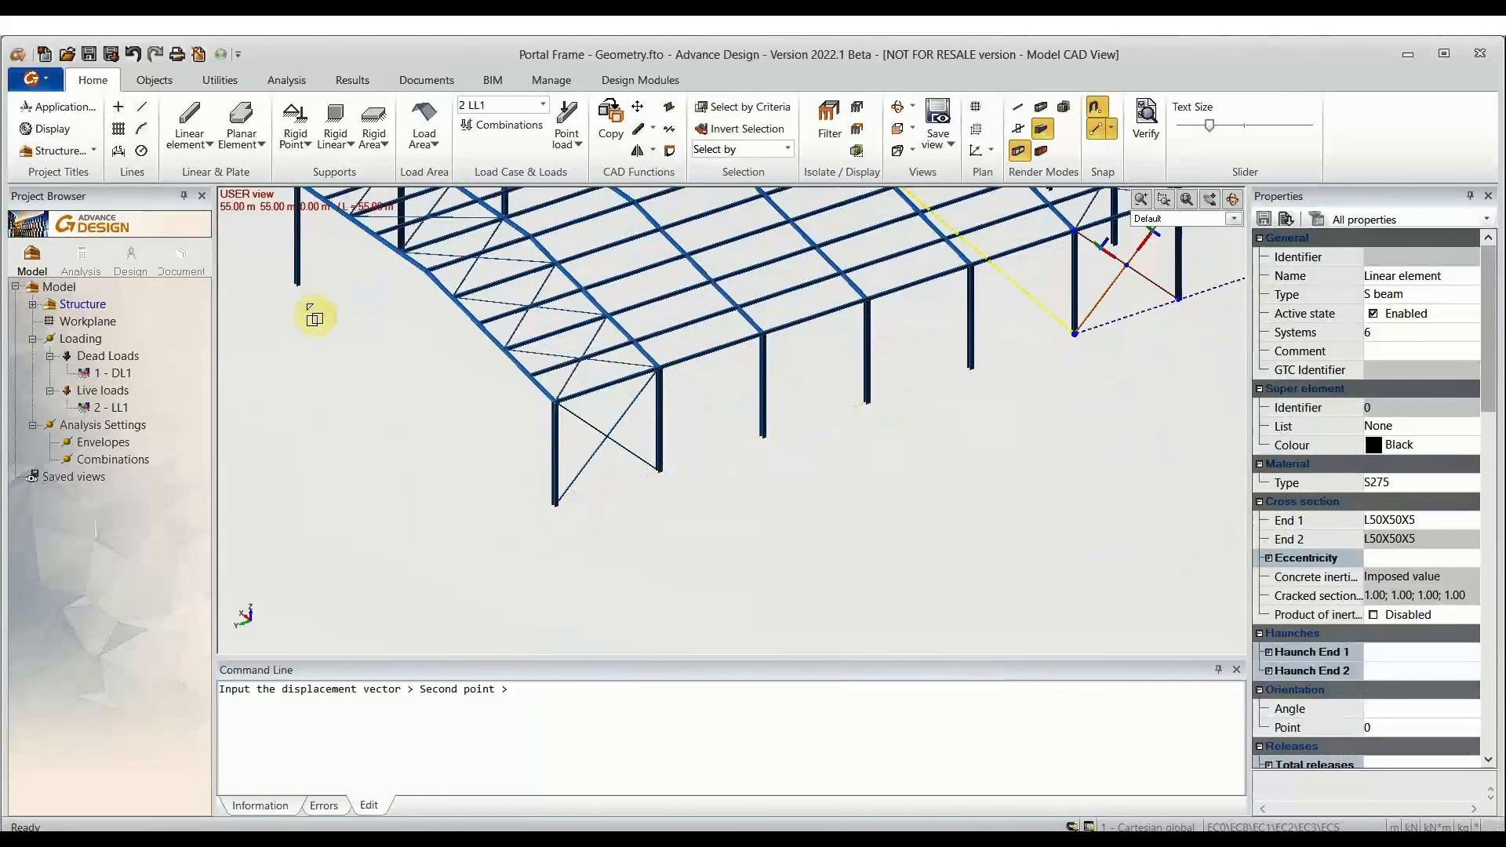
pyautogui.moveTo(974, 343); pyautogui.dragTo(807, 572, button='middle')
pyautogui.moveTo(908, 484); pyautogui.dragTo(770, 484, button='middle')
pyautogui.click(1085, 374)
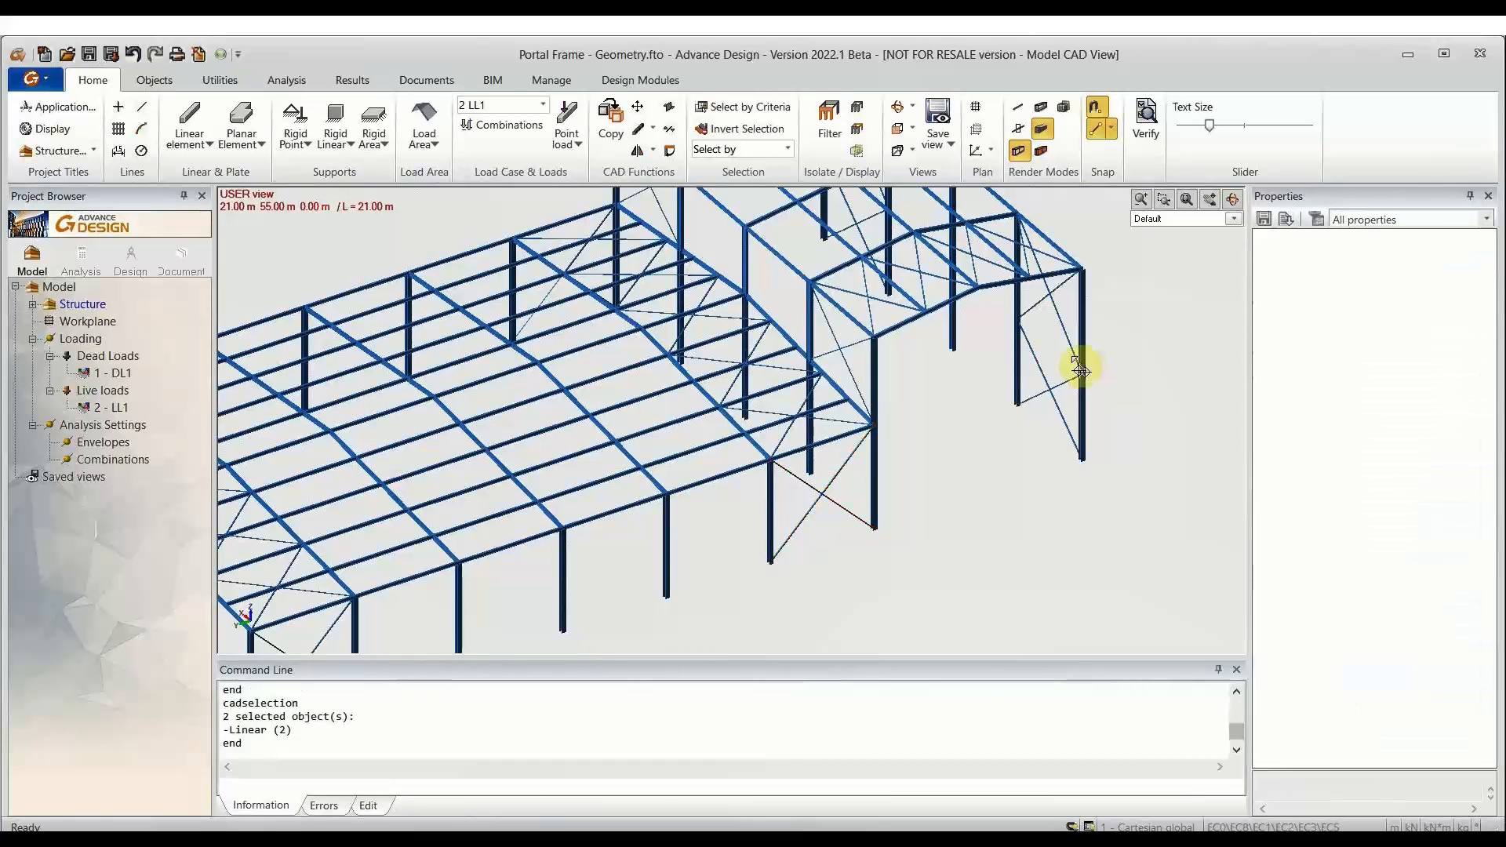
# Step: Delete the four L50X50X5 bracing members in the end bay of the taller building's outer side wall
pyautogui.scroll(2, 1083, 362)
pyautogui.scroll(2, 1085, 463)
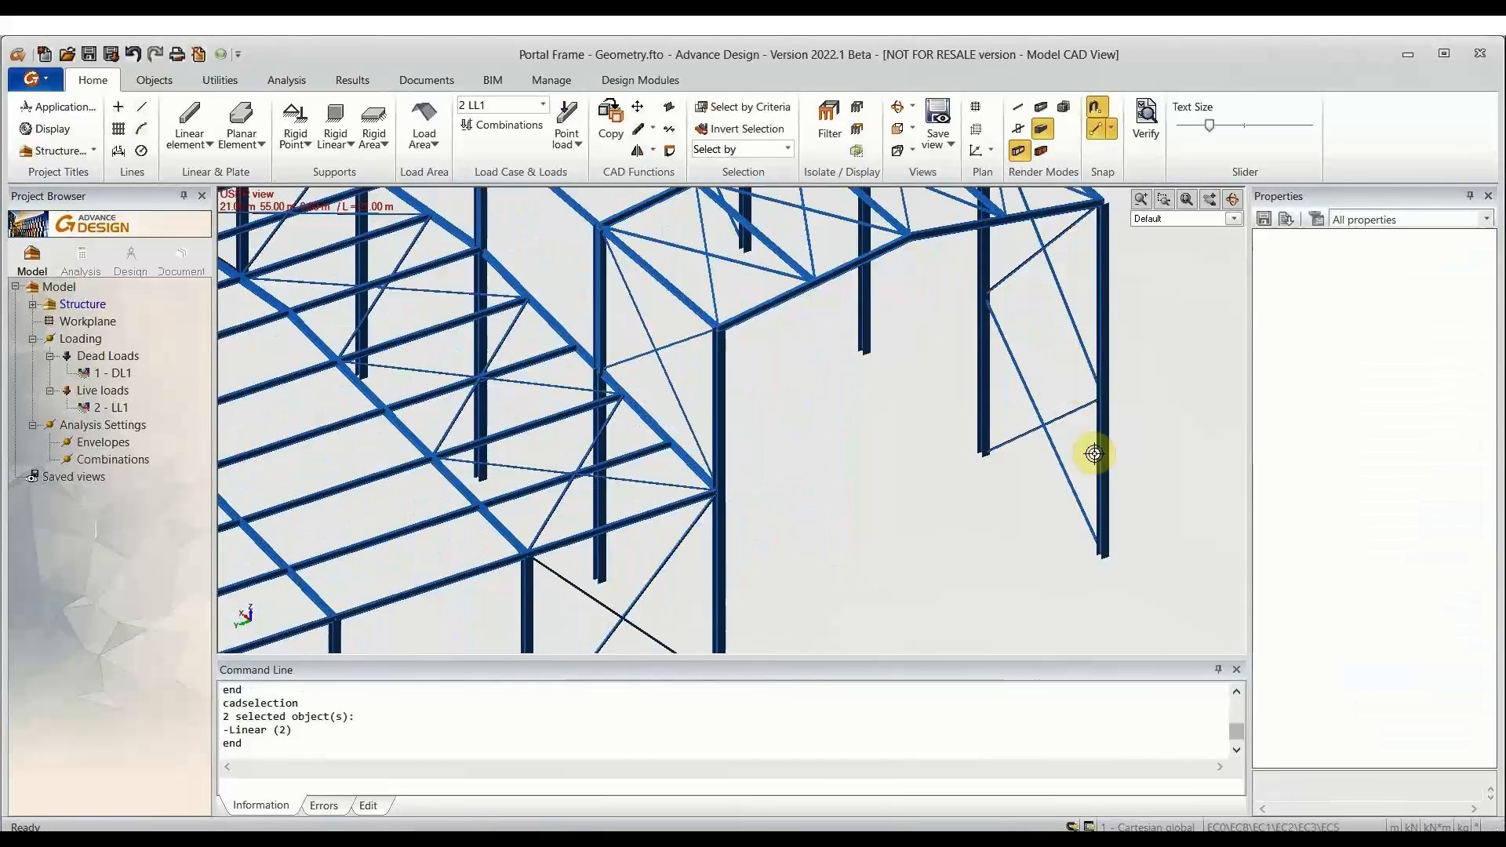
pyautogui.click(1041, 367)
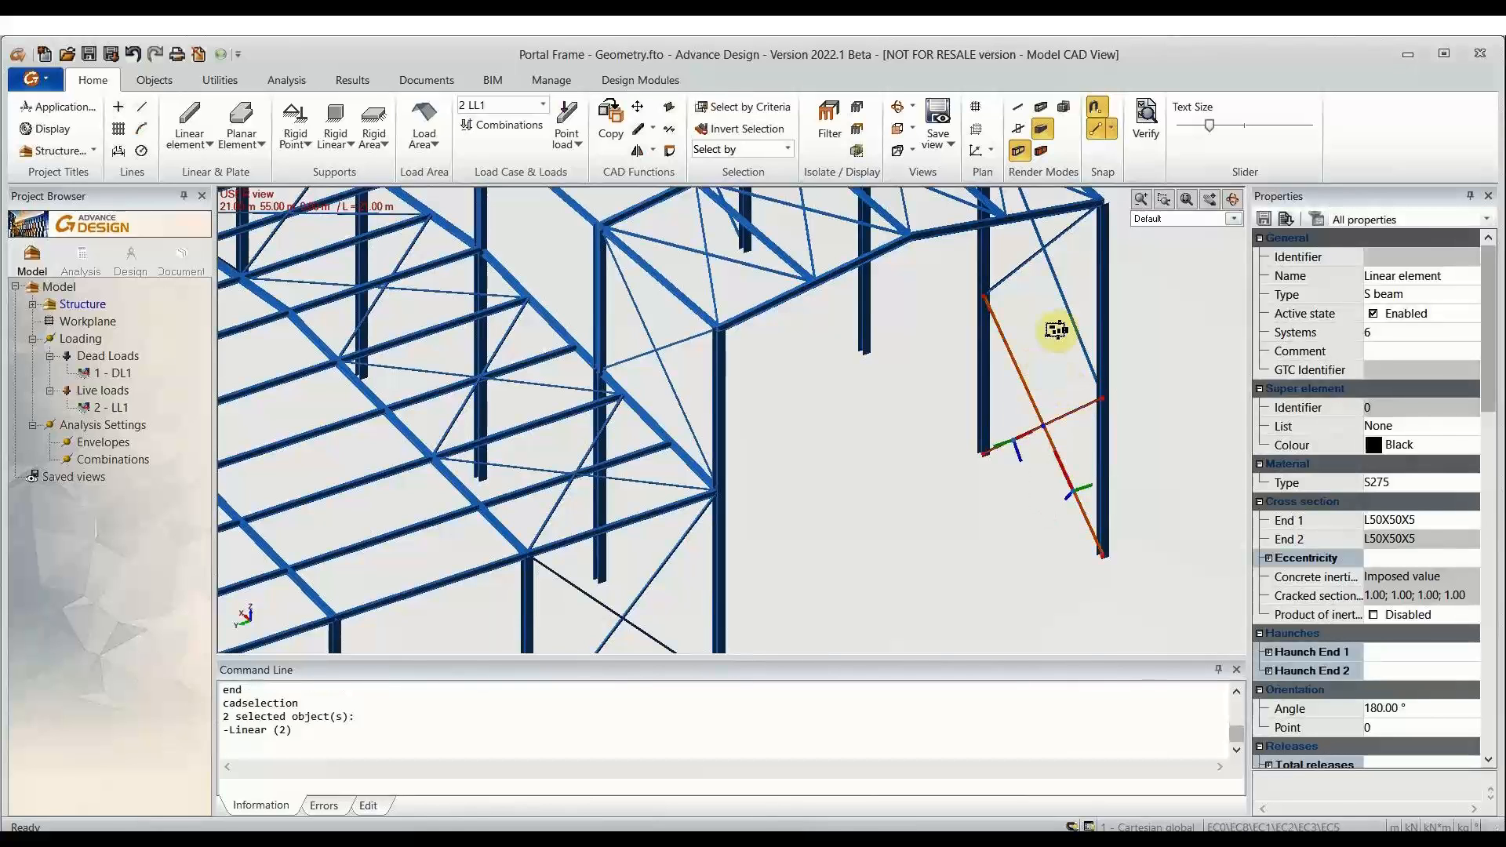
pyautogui.moveTo(1056, 330); pyautogui.dragTo(1042, 247)
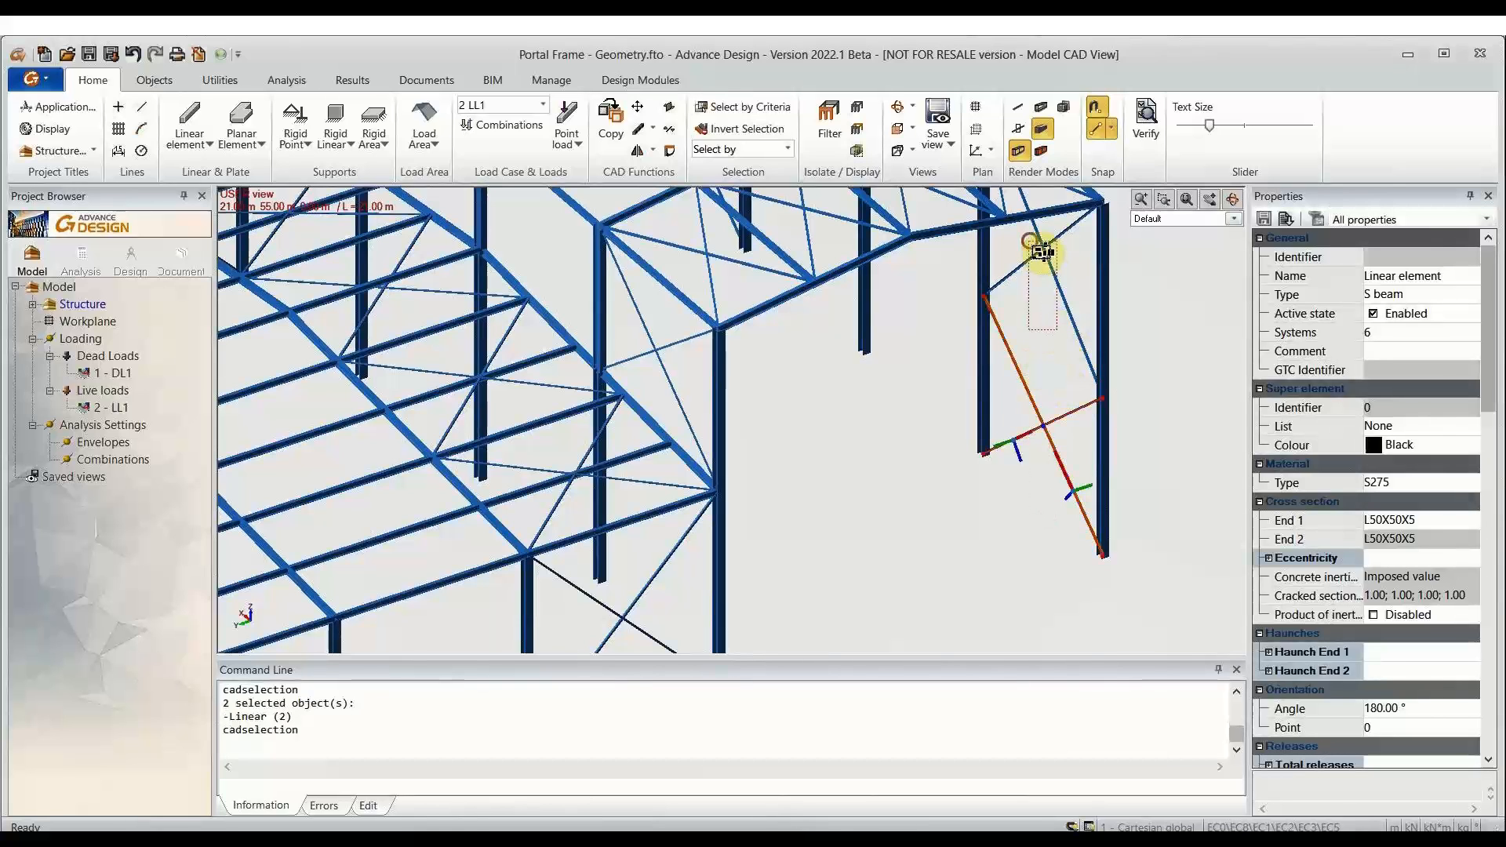
pyautogui.press('Delete')
pyautogui.scroll(-2, 995, 475)
pyautogui.scroll(-2, 995, 475)
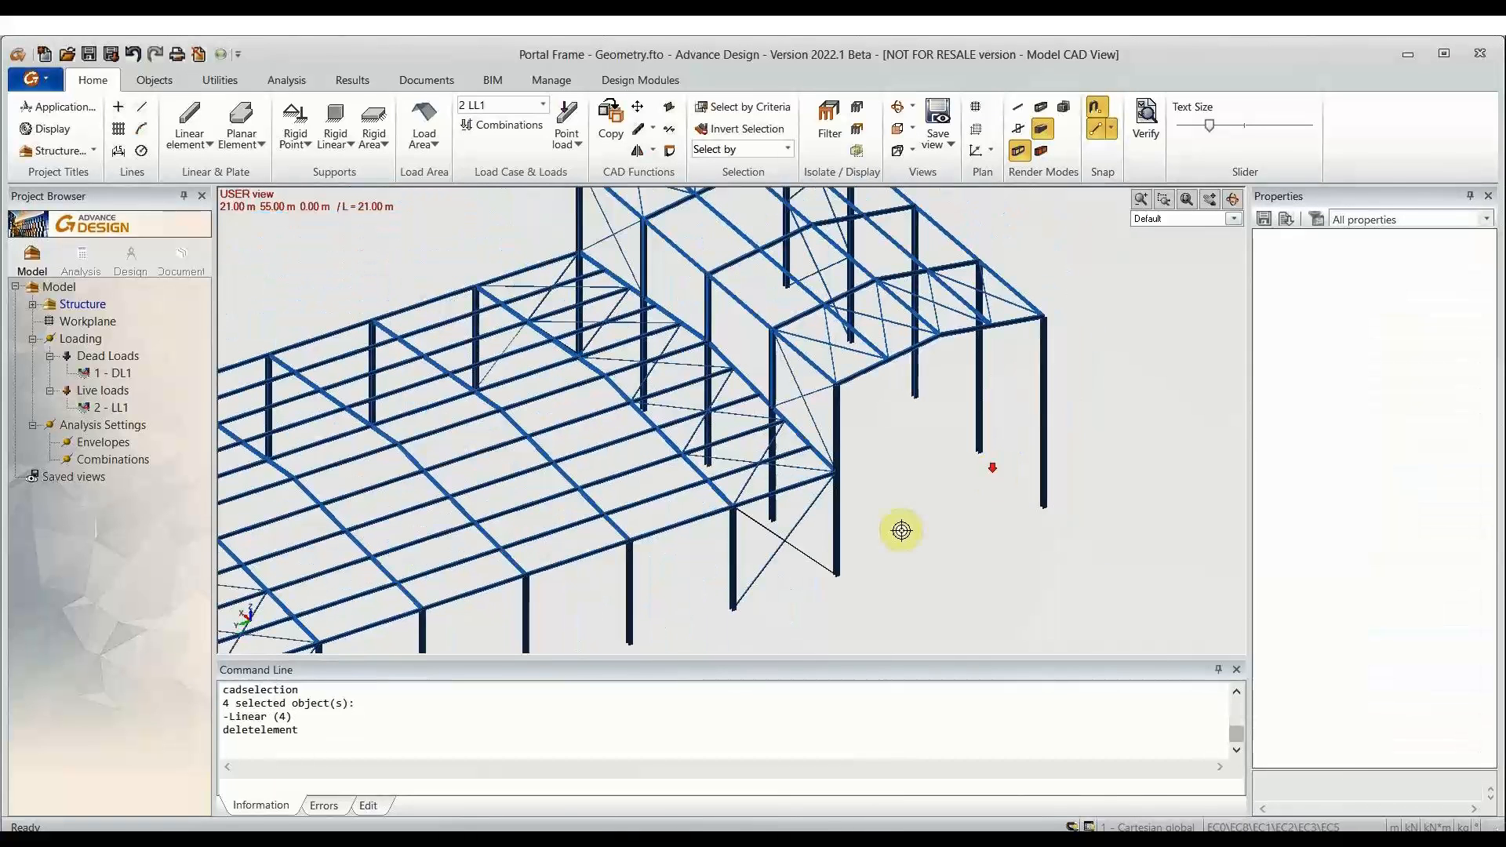
# Step: Select all columns with the UC203X203X52 cross section by criteria and isolate them in the view
pyautogui.moveTo(1009, 448); pyautogui.dragTo(1078, 397, button='middle')
pyautogui.scroll(-2, 1078, 397)
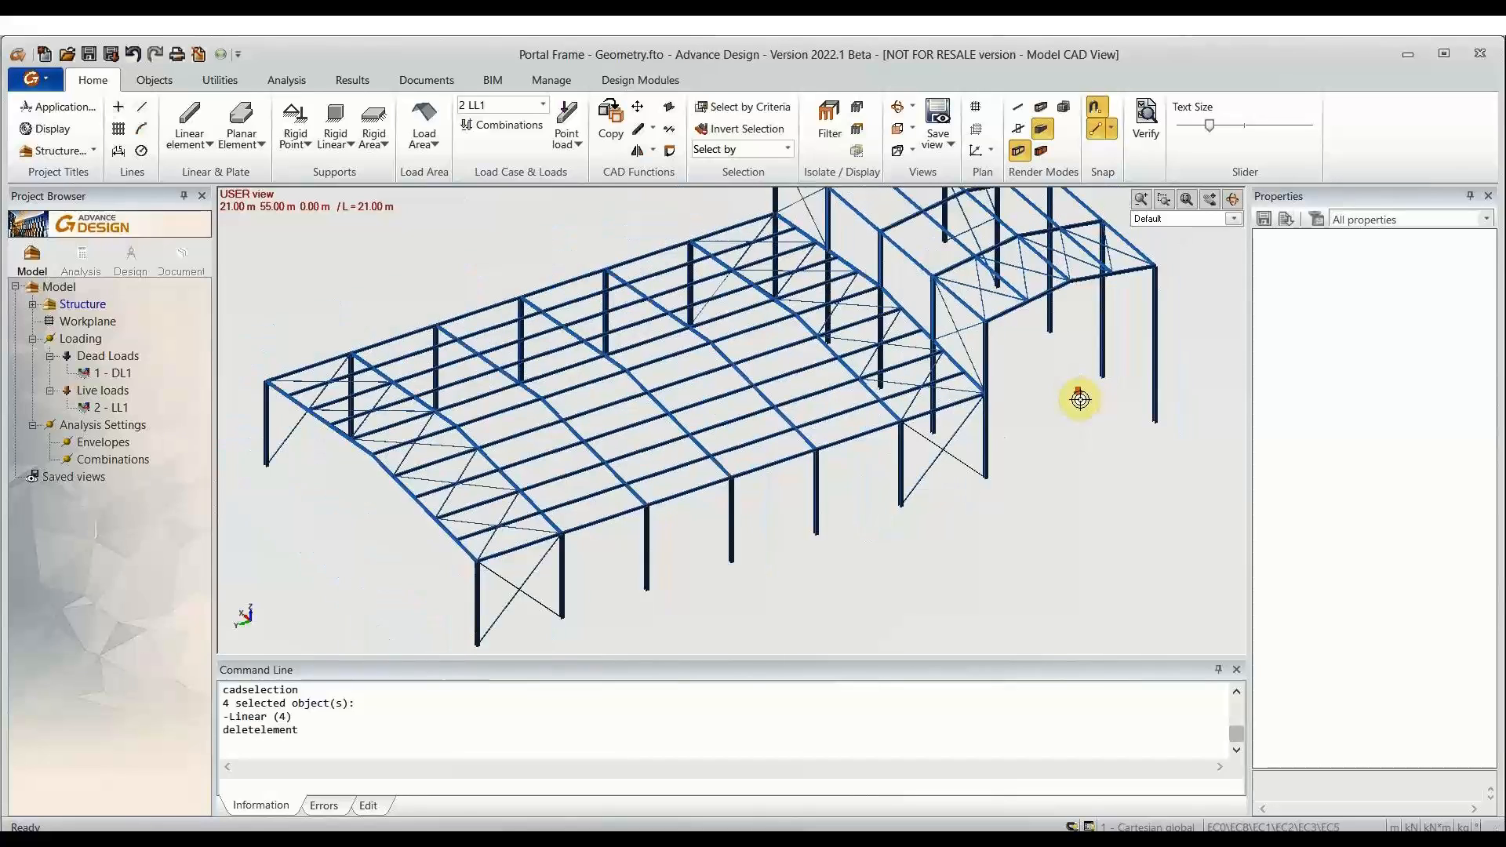
pyautogui.moveTo(938, 431); pyautogui.dragTo(948, 478, button='middle')
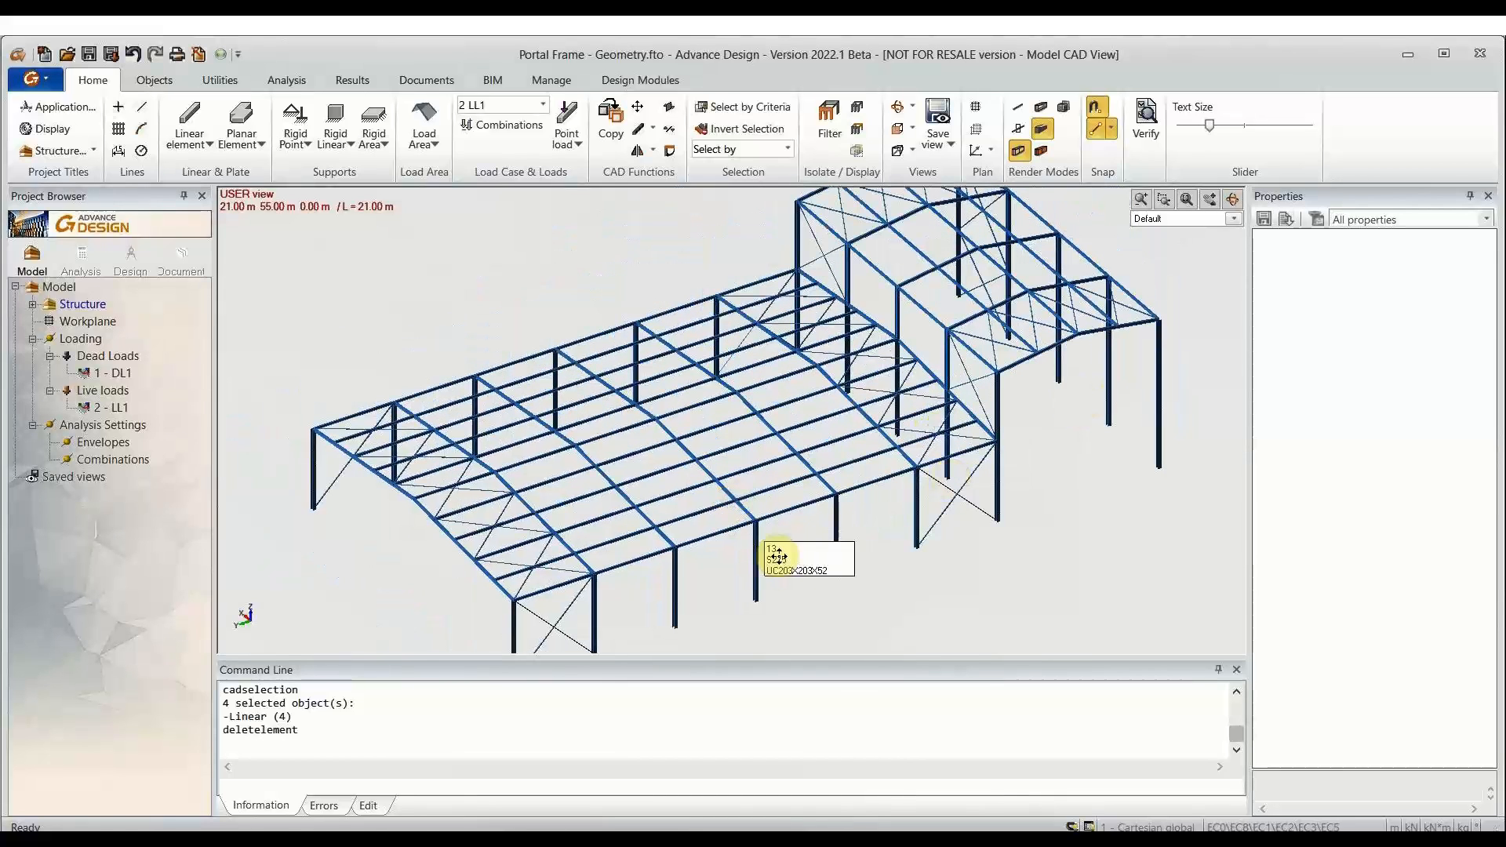
pyautogui.moveTo(685, 623); pyautogui.dragTo(677, 526, button='middle')
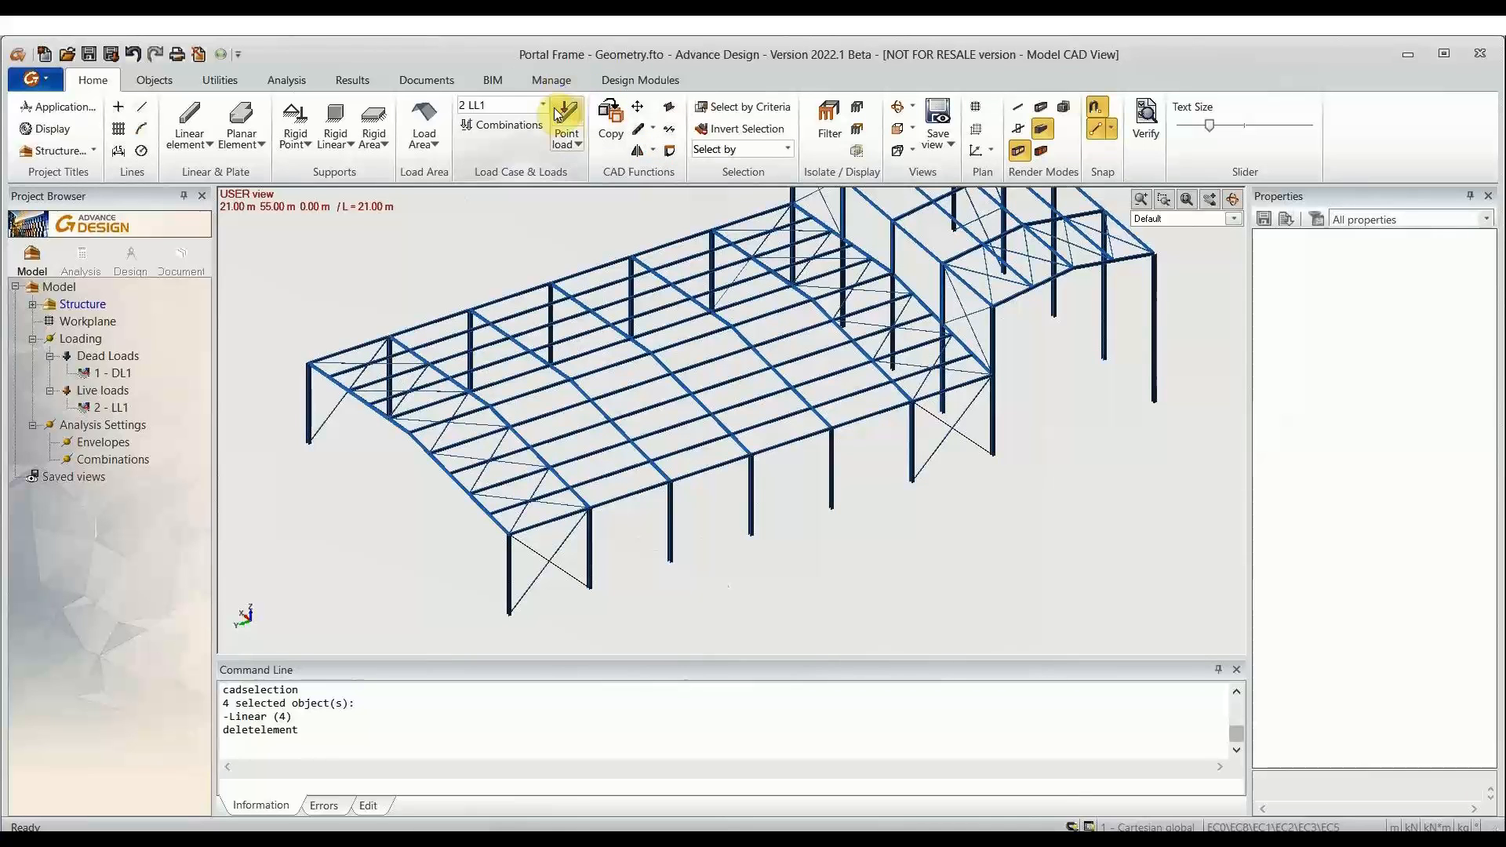
pyautogui.click(757, 110)
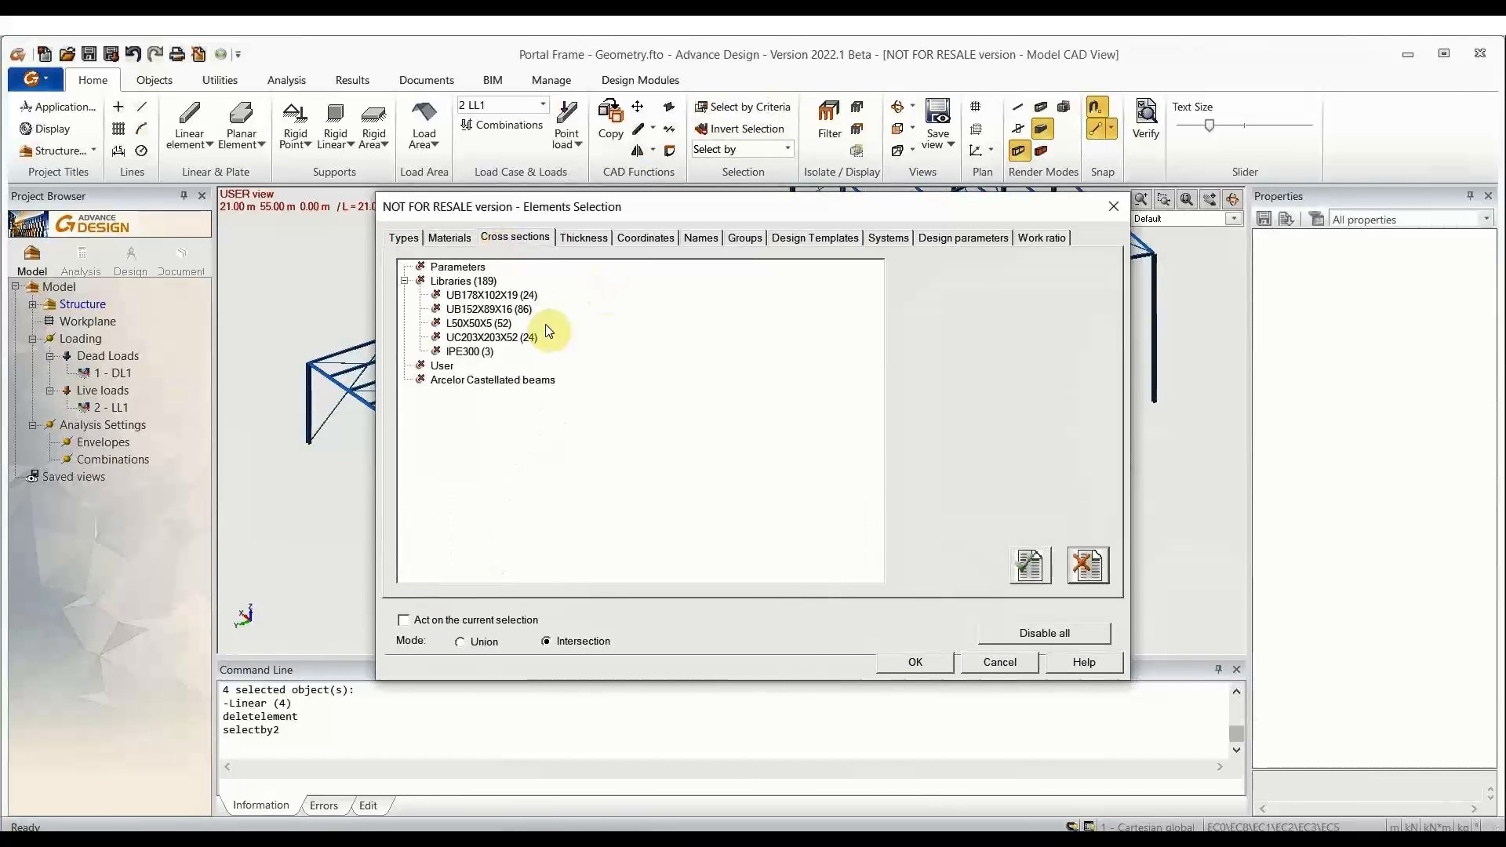
pyautogui.click(492, 338)
pyautogui.click(924, 663)
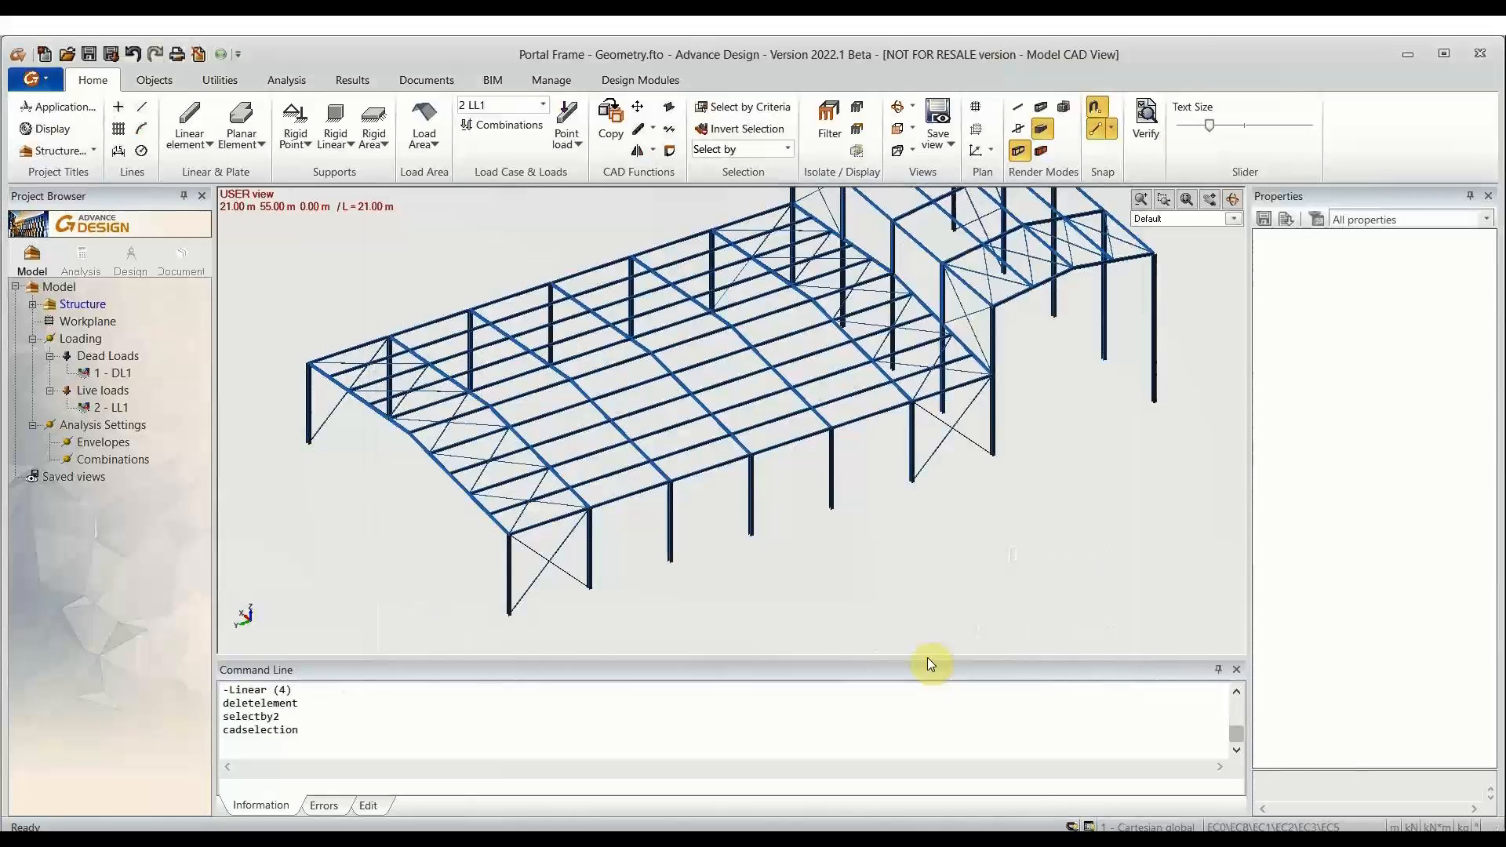
pyautogui.moveTo(1013, 551); pyautogui.dragTo(985, 591, button='middle')
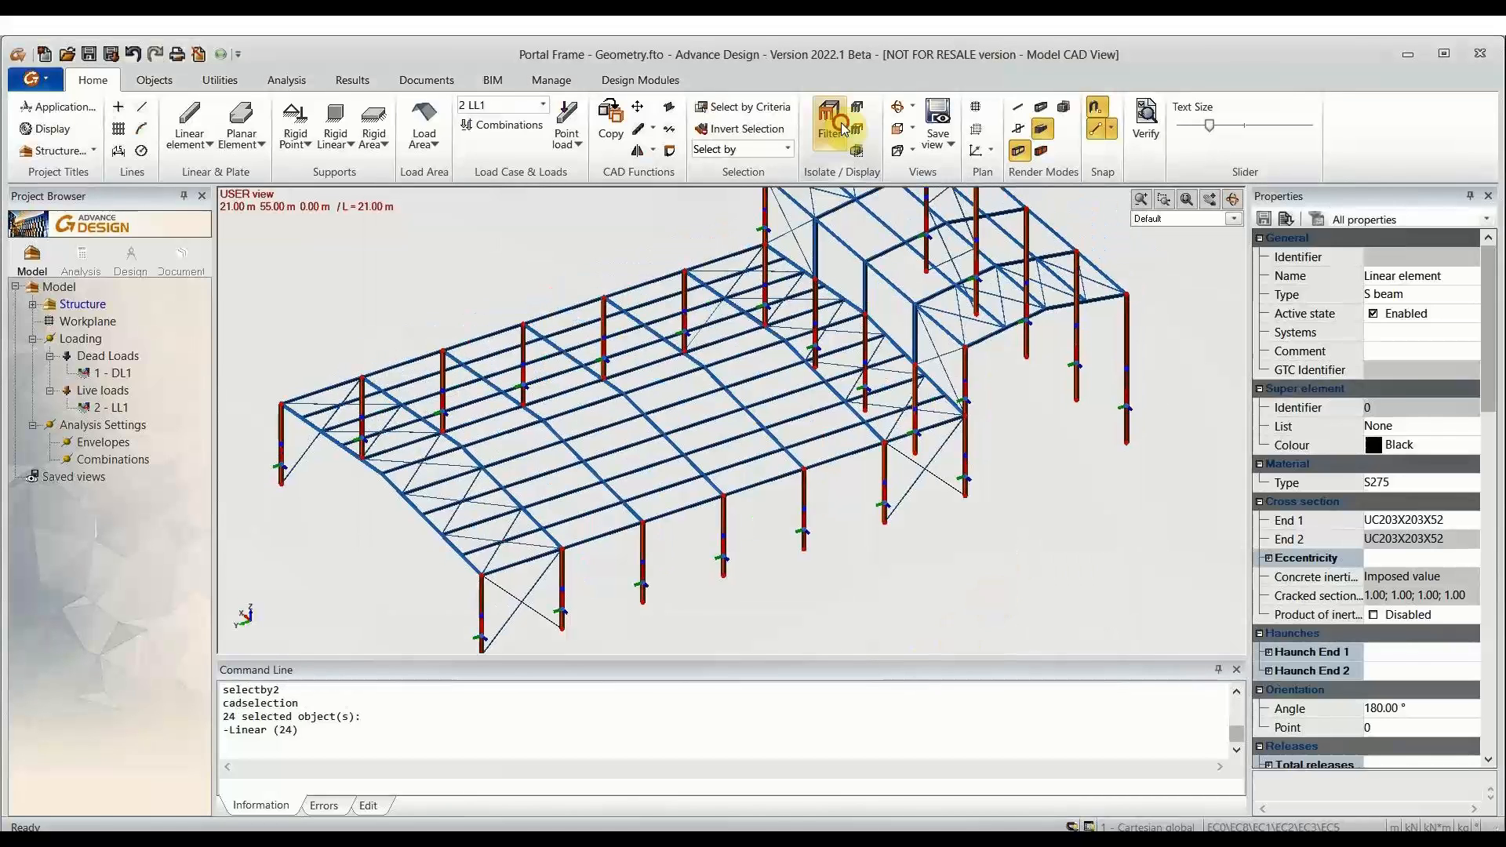
pyautogui.click(840, 123)
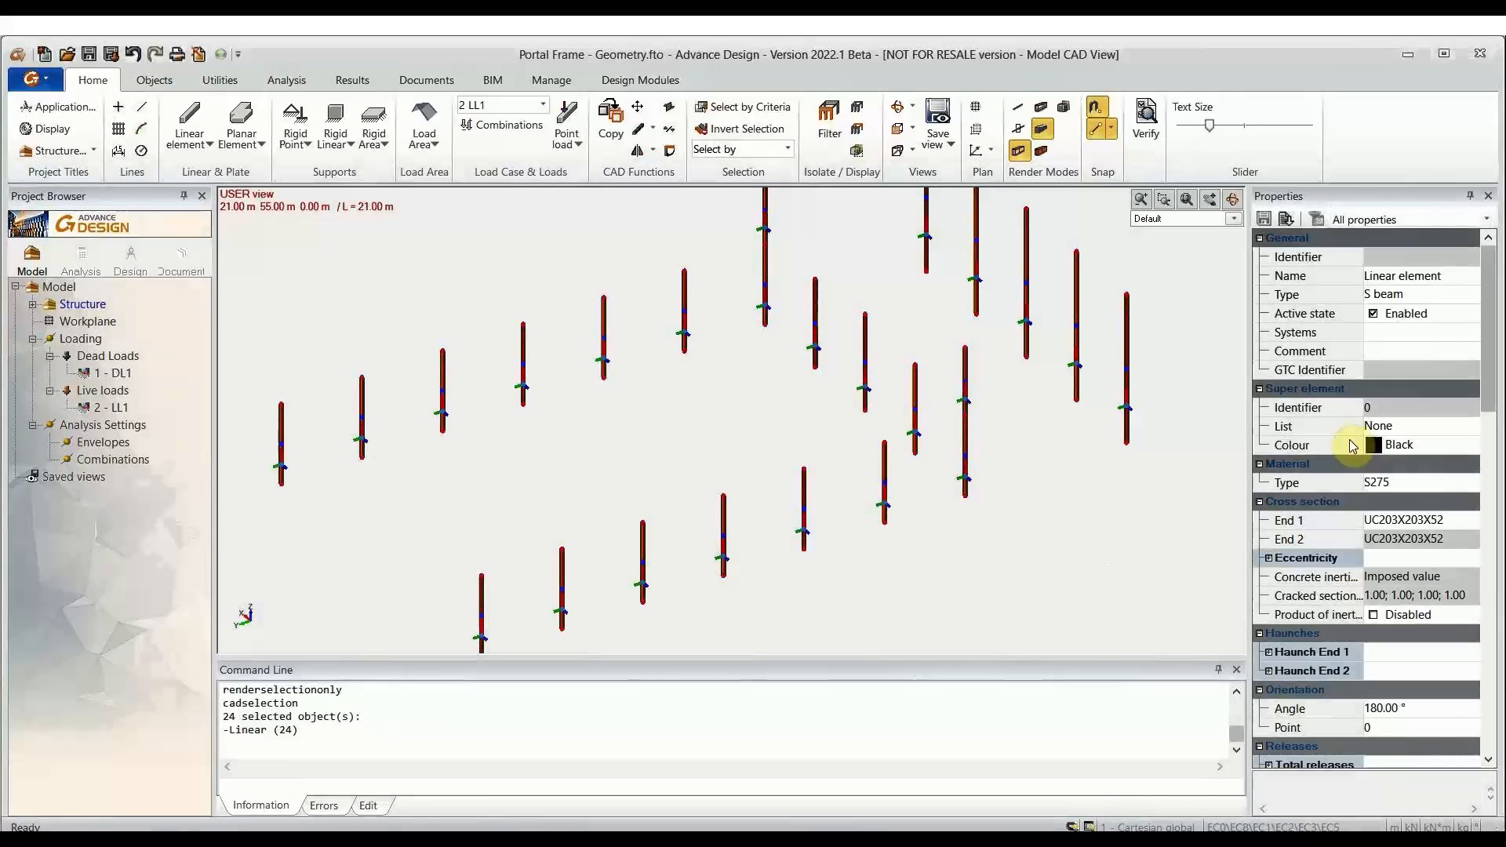
# Step: Change the isolated columns' End 1 section to UC254x254x73 from the UK Universal Column library and display the whole model again
pyautogui.click(1408, 521)
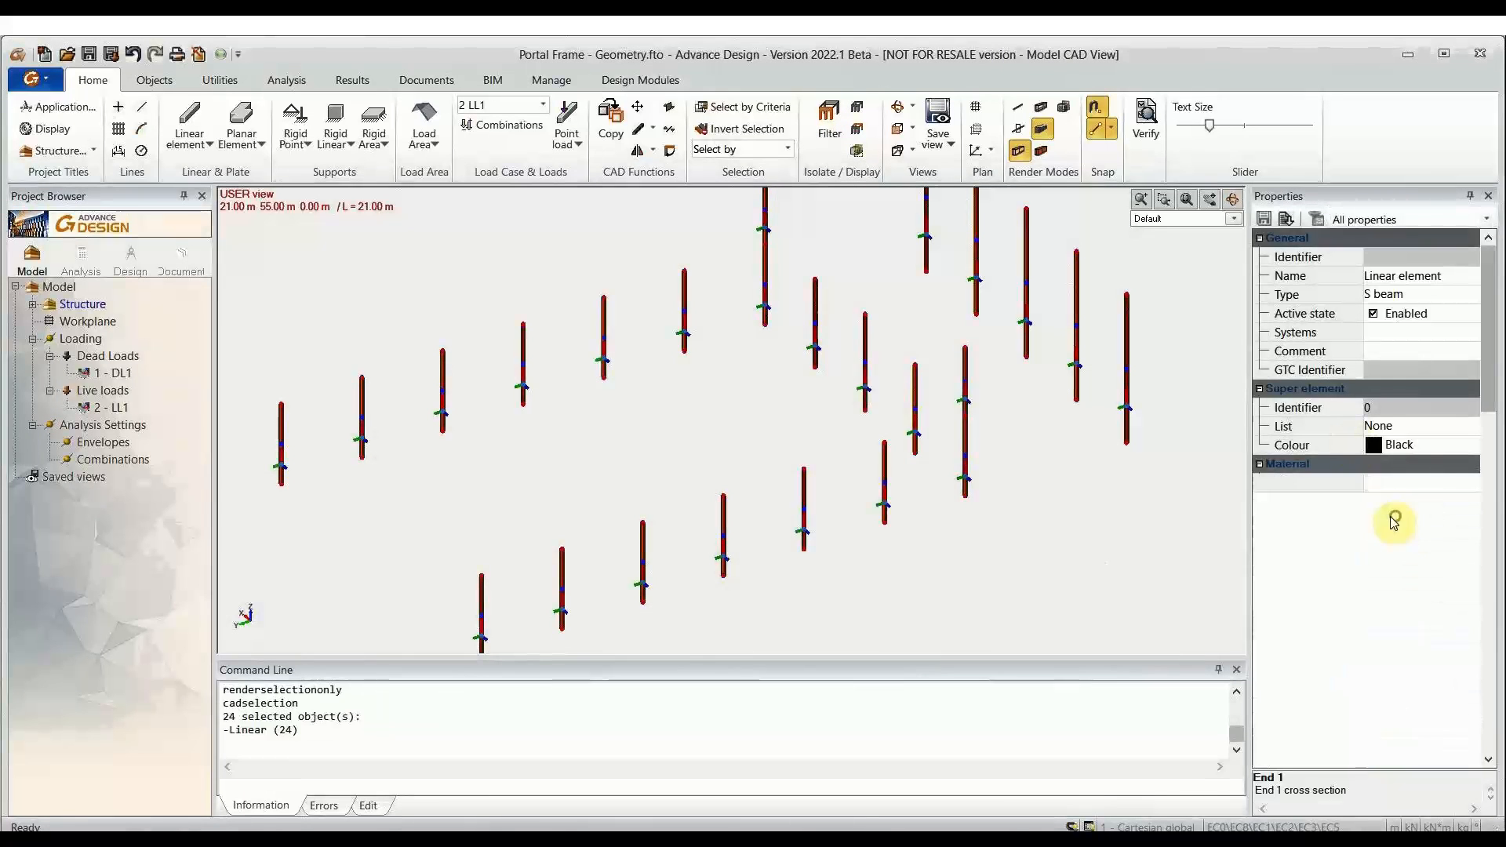
pyautogui.click(1372, 521)
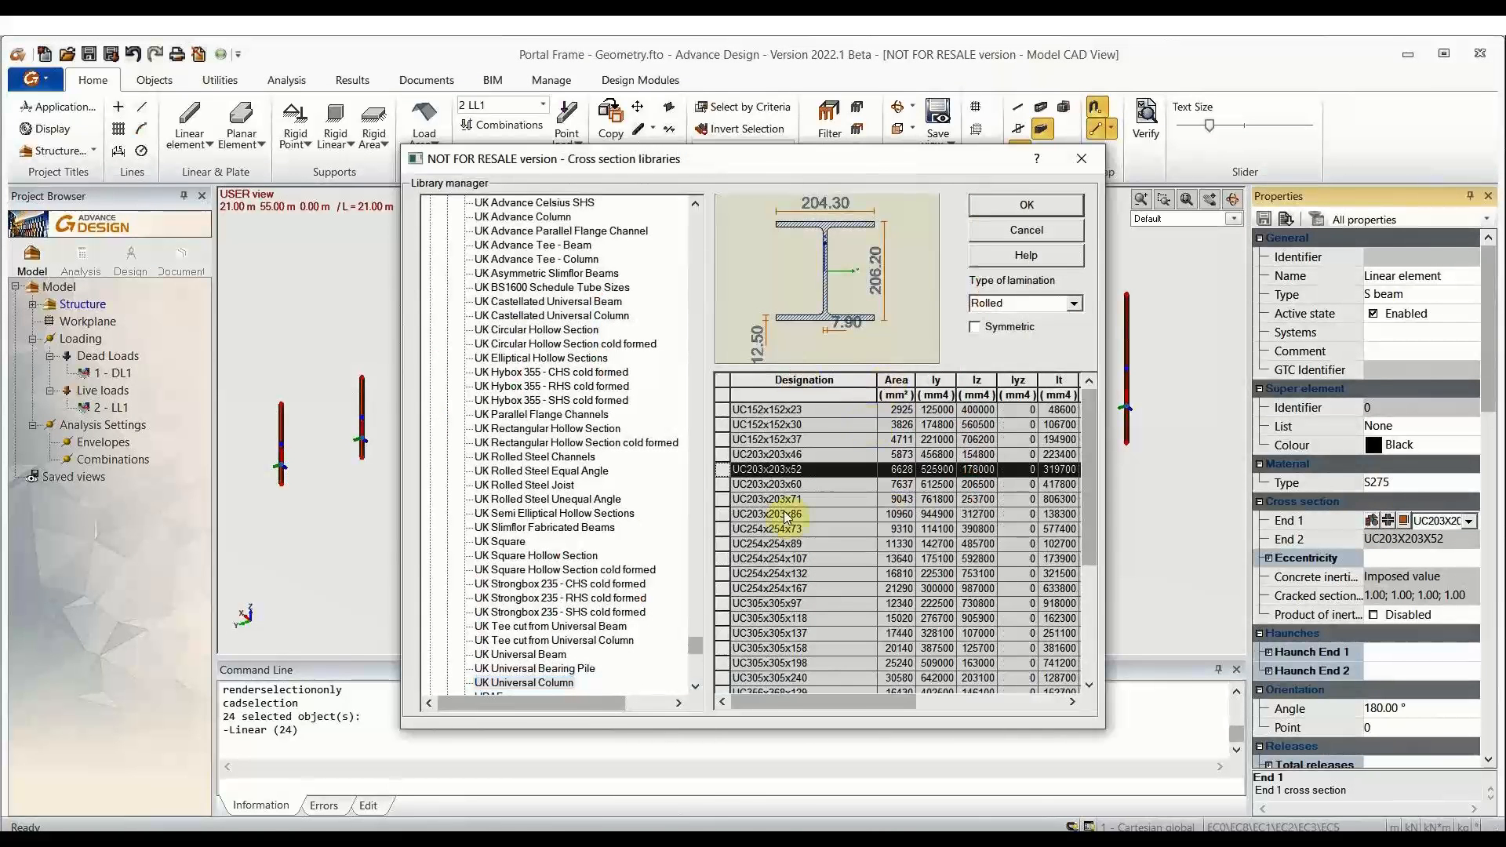
pyautogui.click(724, 529)
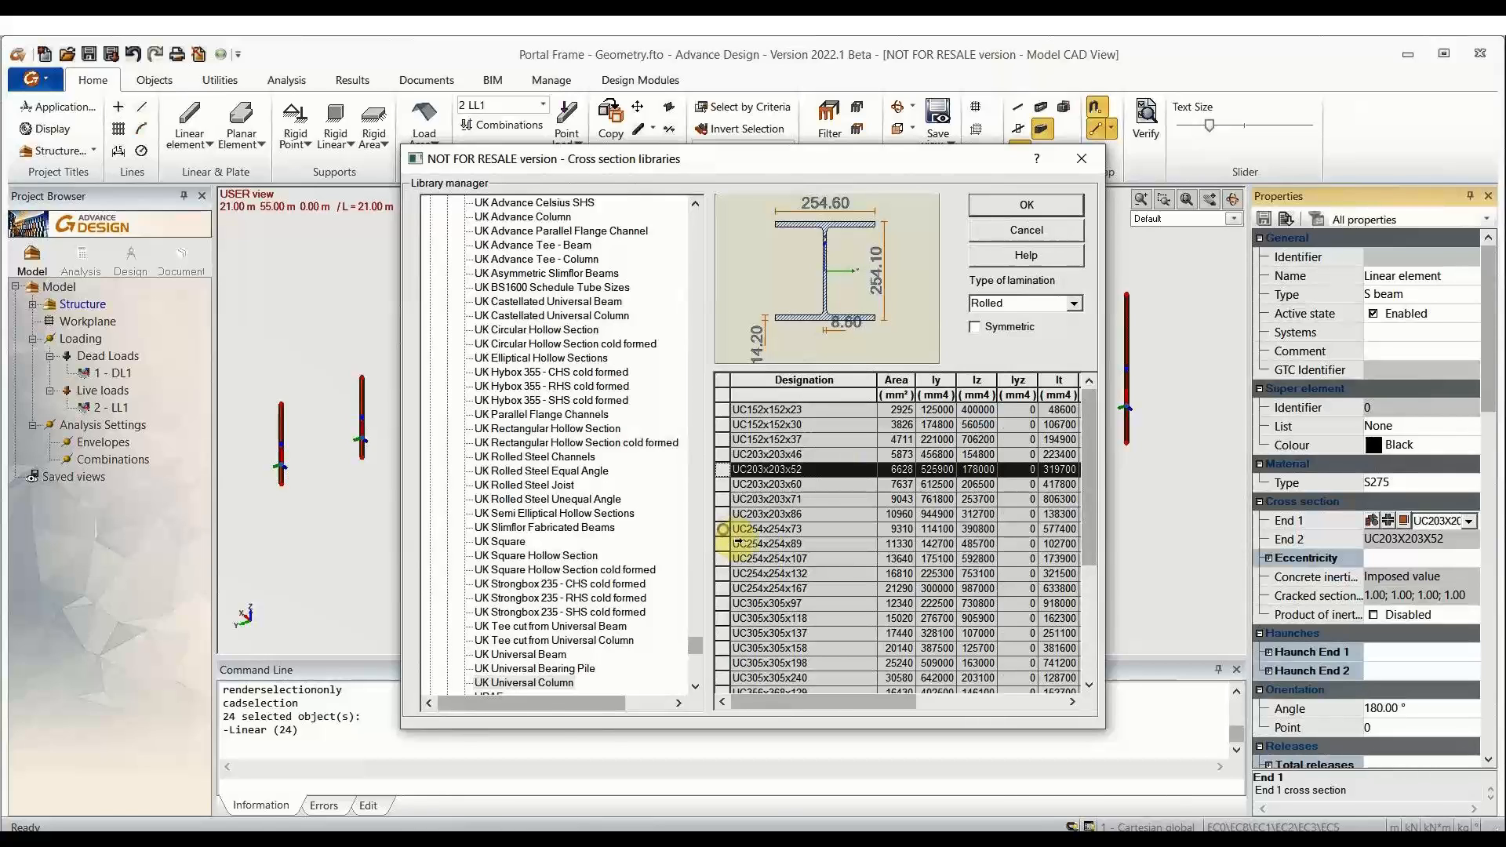
pyautogui.click(724, 529)
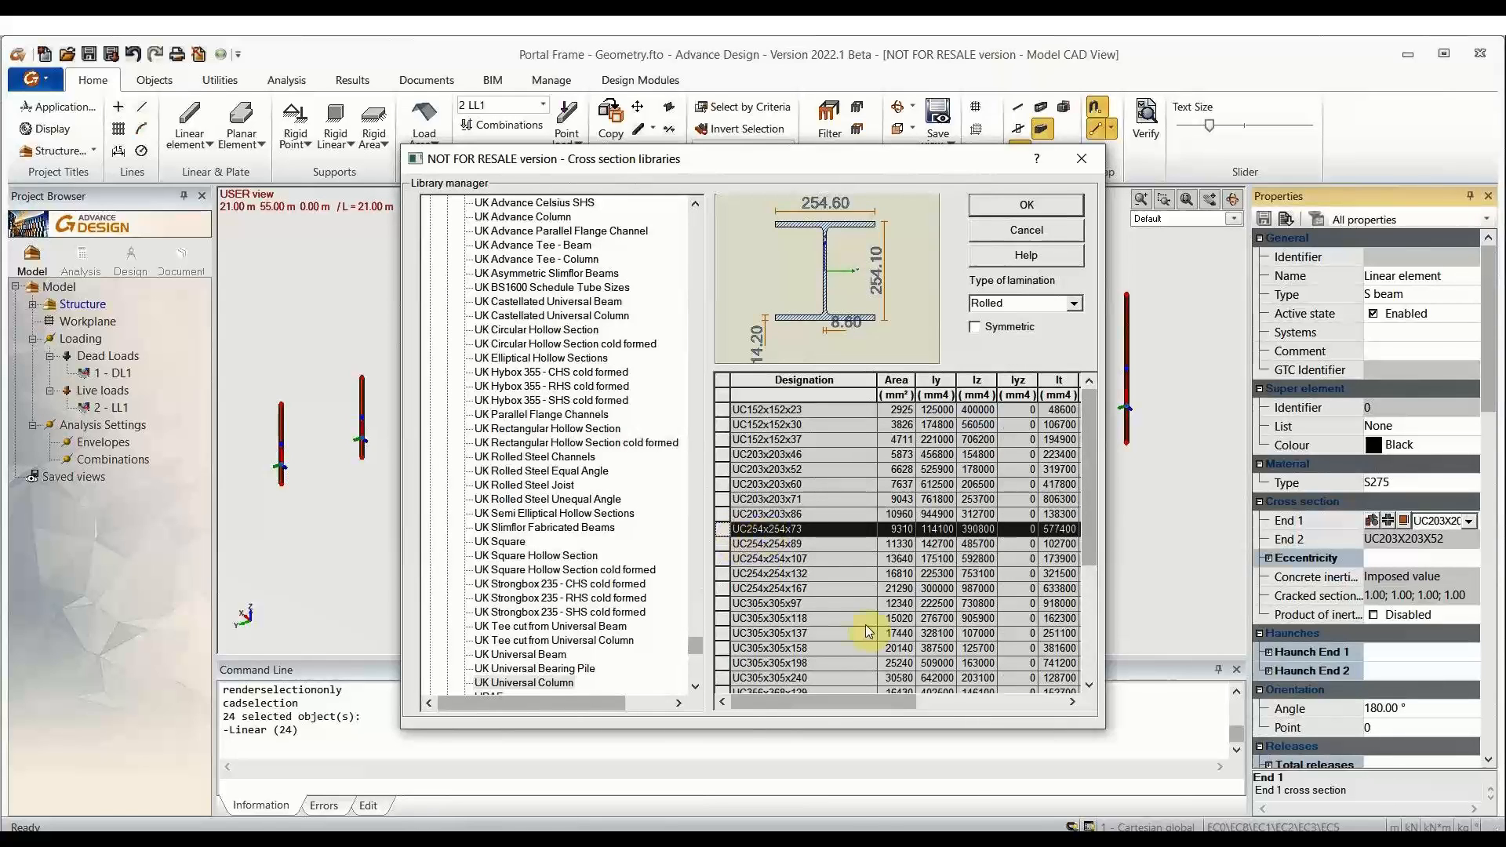
pyautogui.click(788, 529)
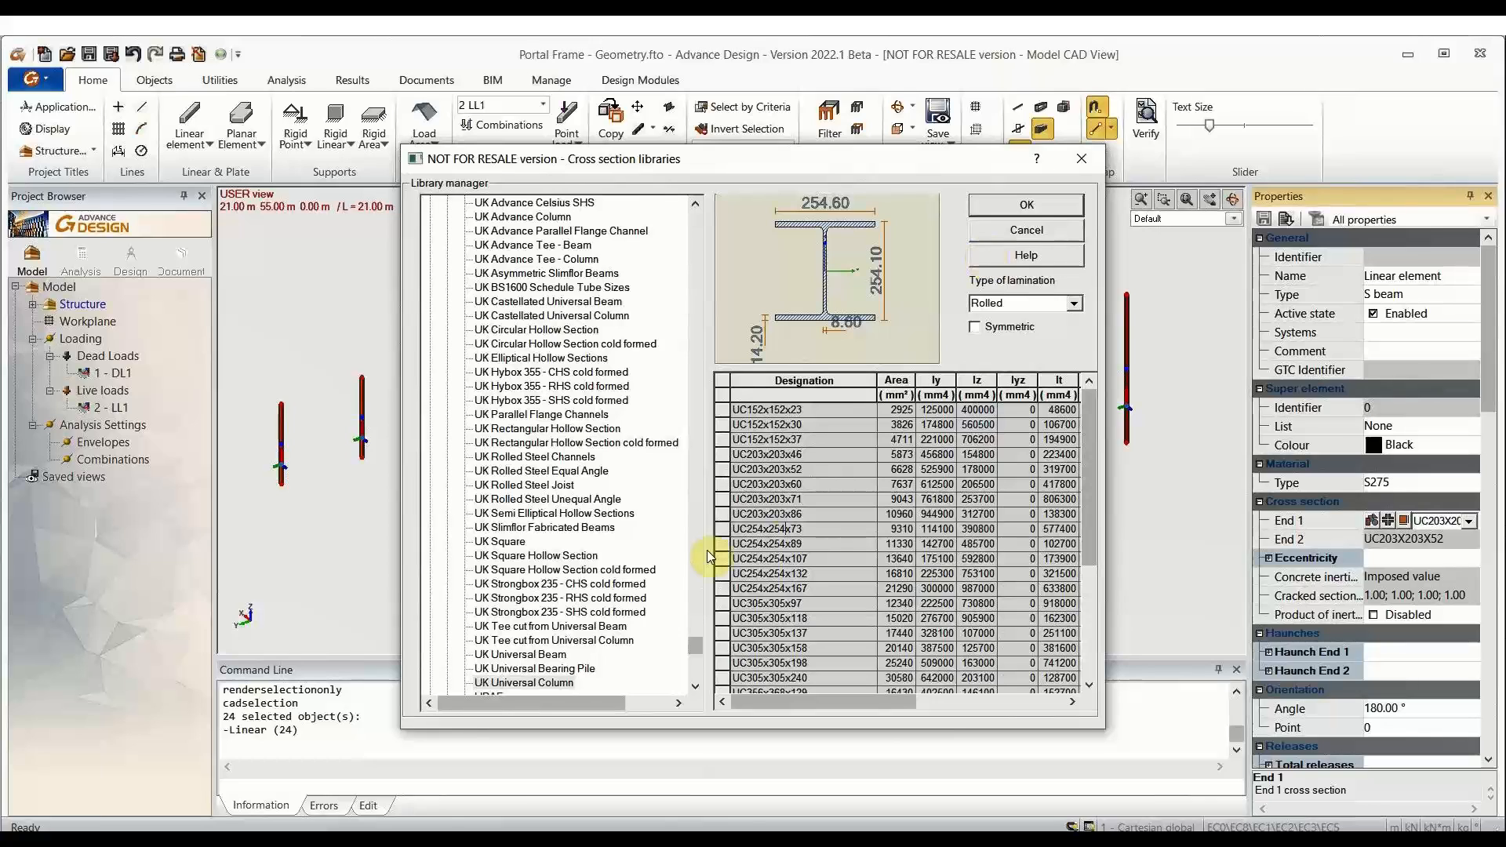
pyautogui.click(737, 543)
pyautogui.click(1020, 203)
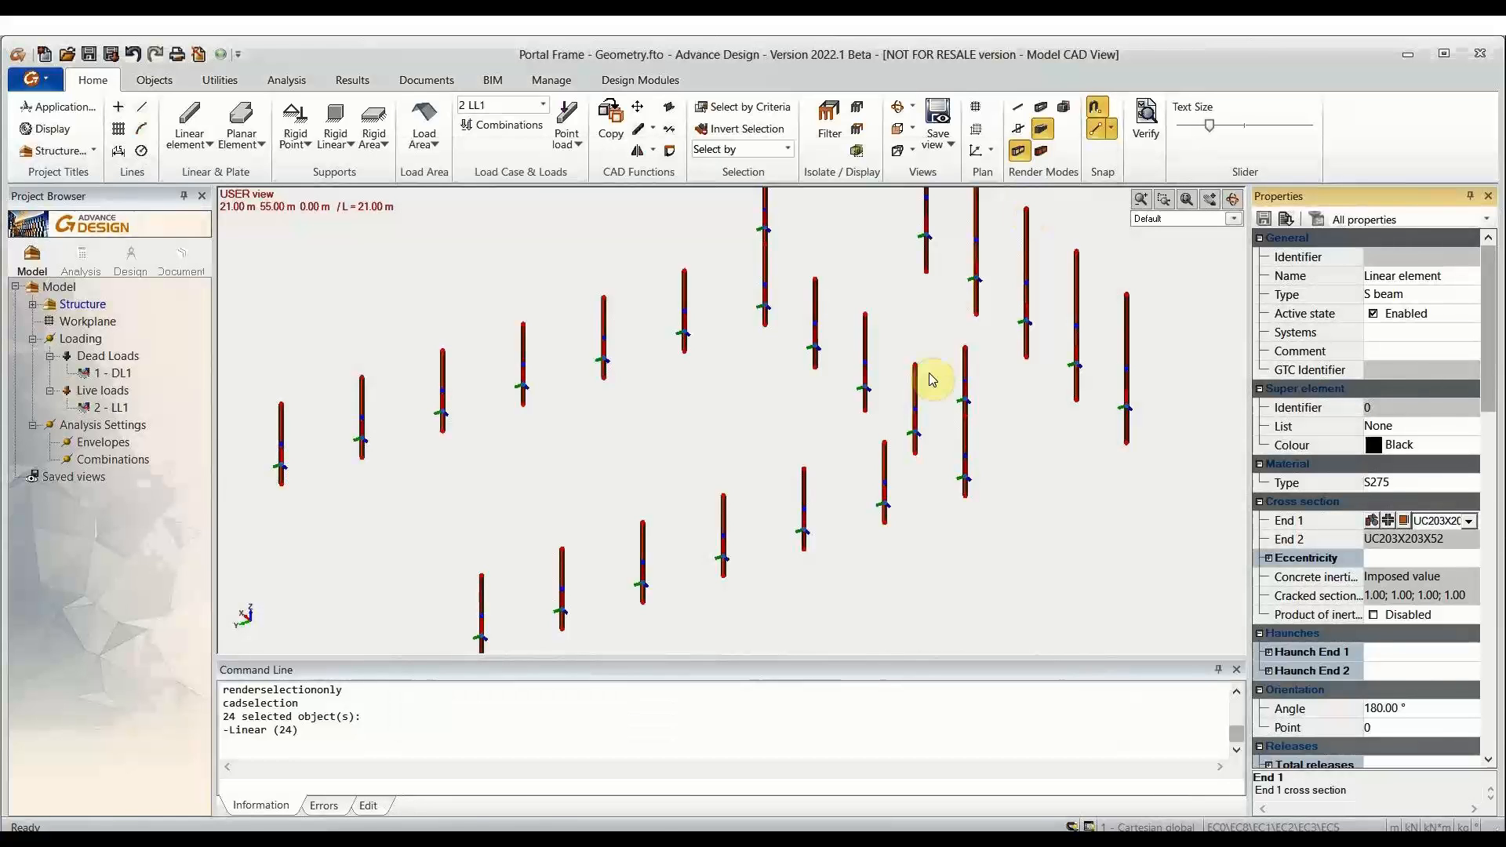
pyautogui.click(858, 107)
pyautogui.scroll(-1, 1053, 521)
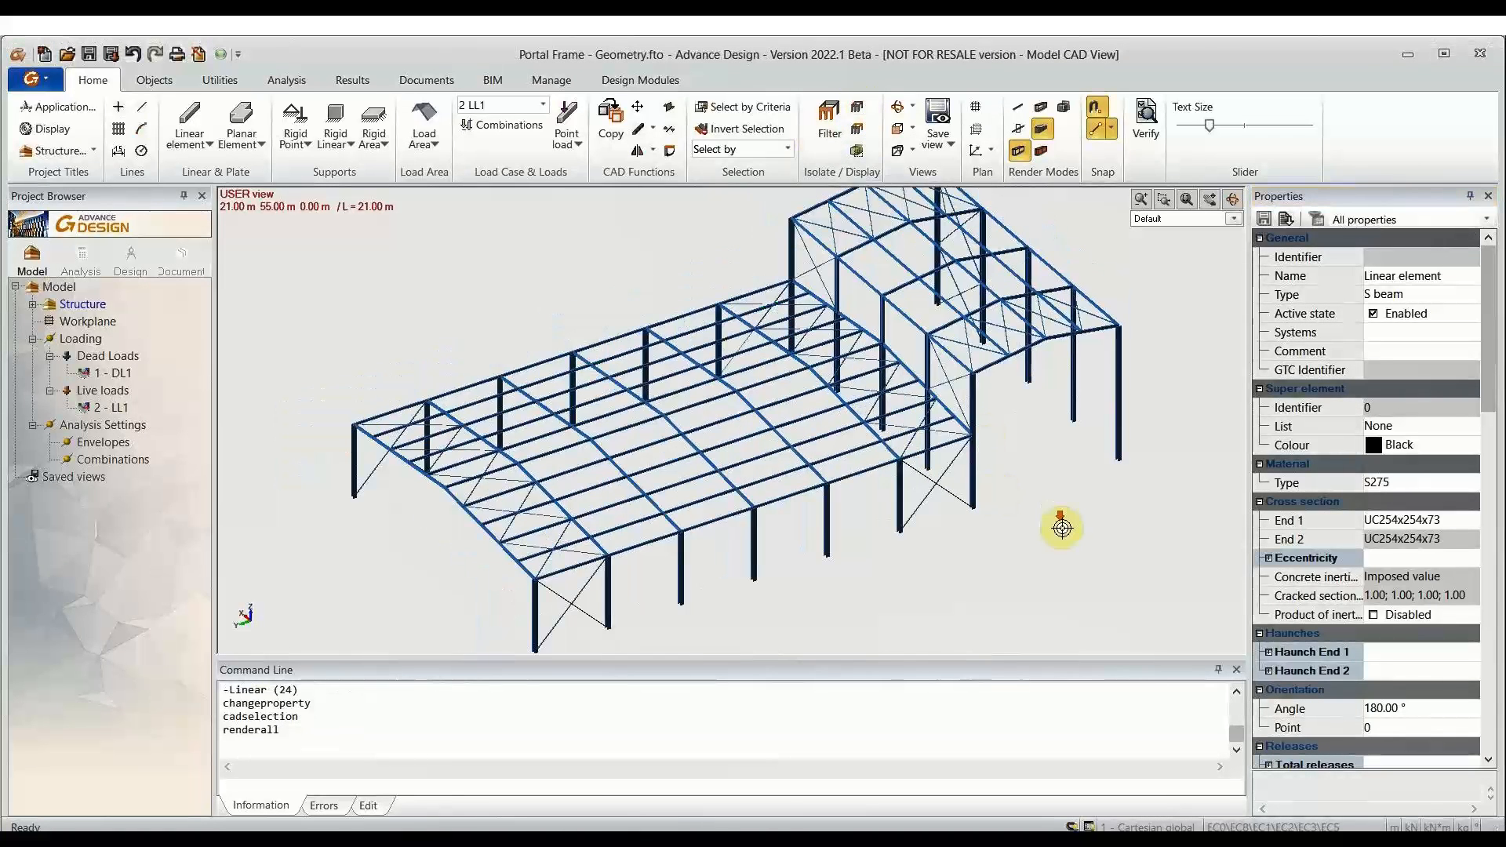
pyautogui.click(221, 80)
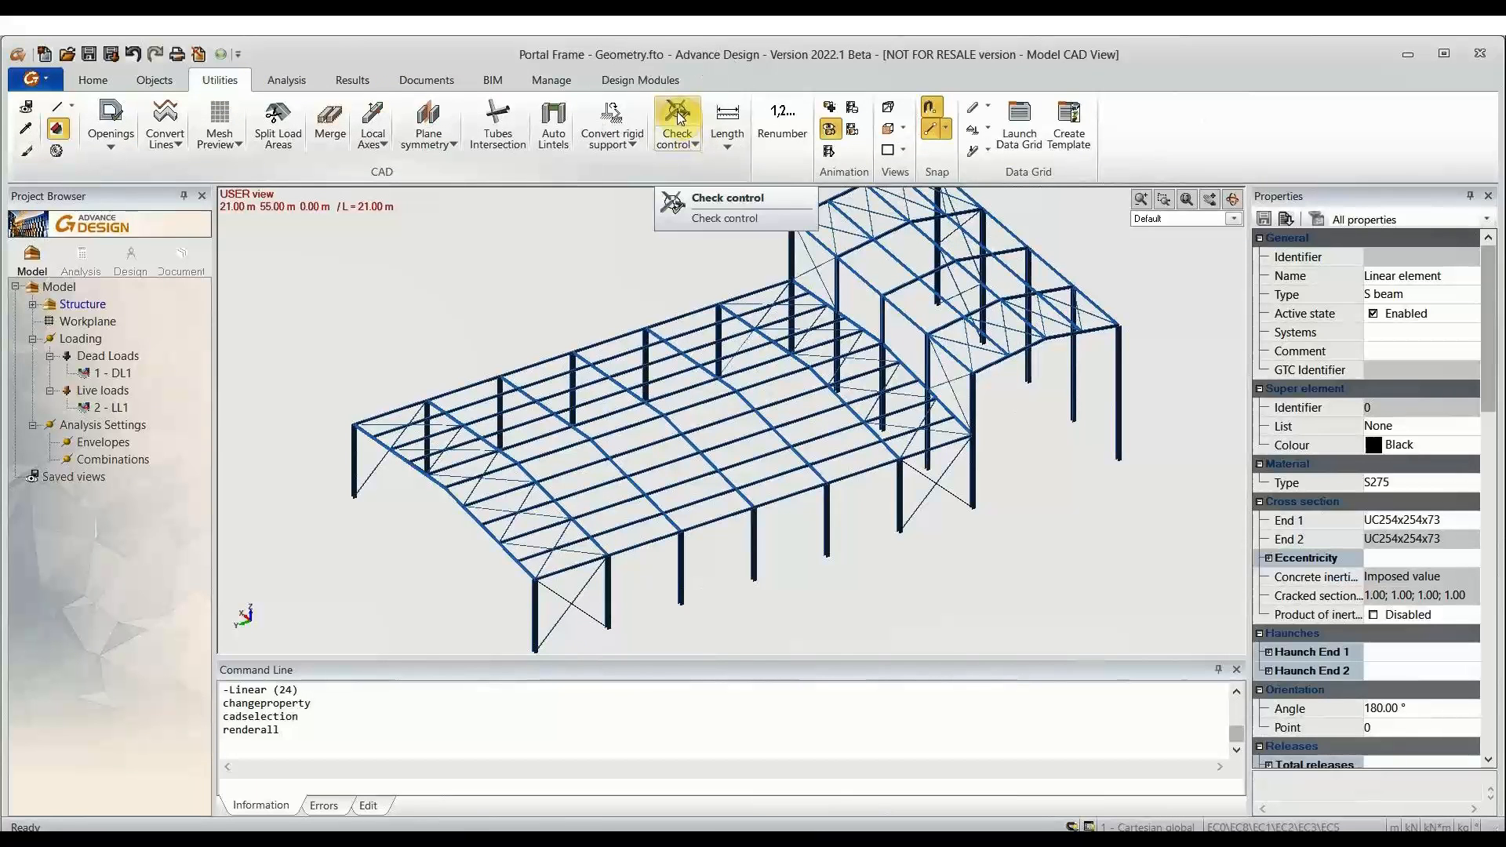
pyautogui.click(698, 145)
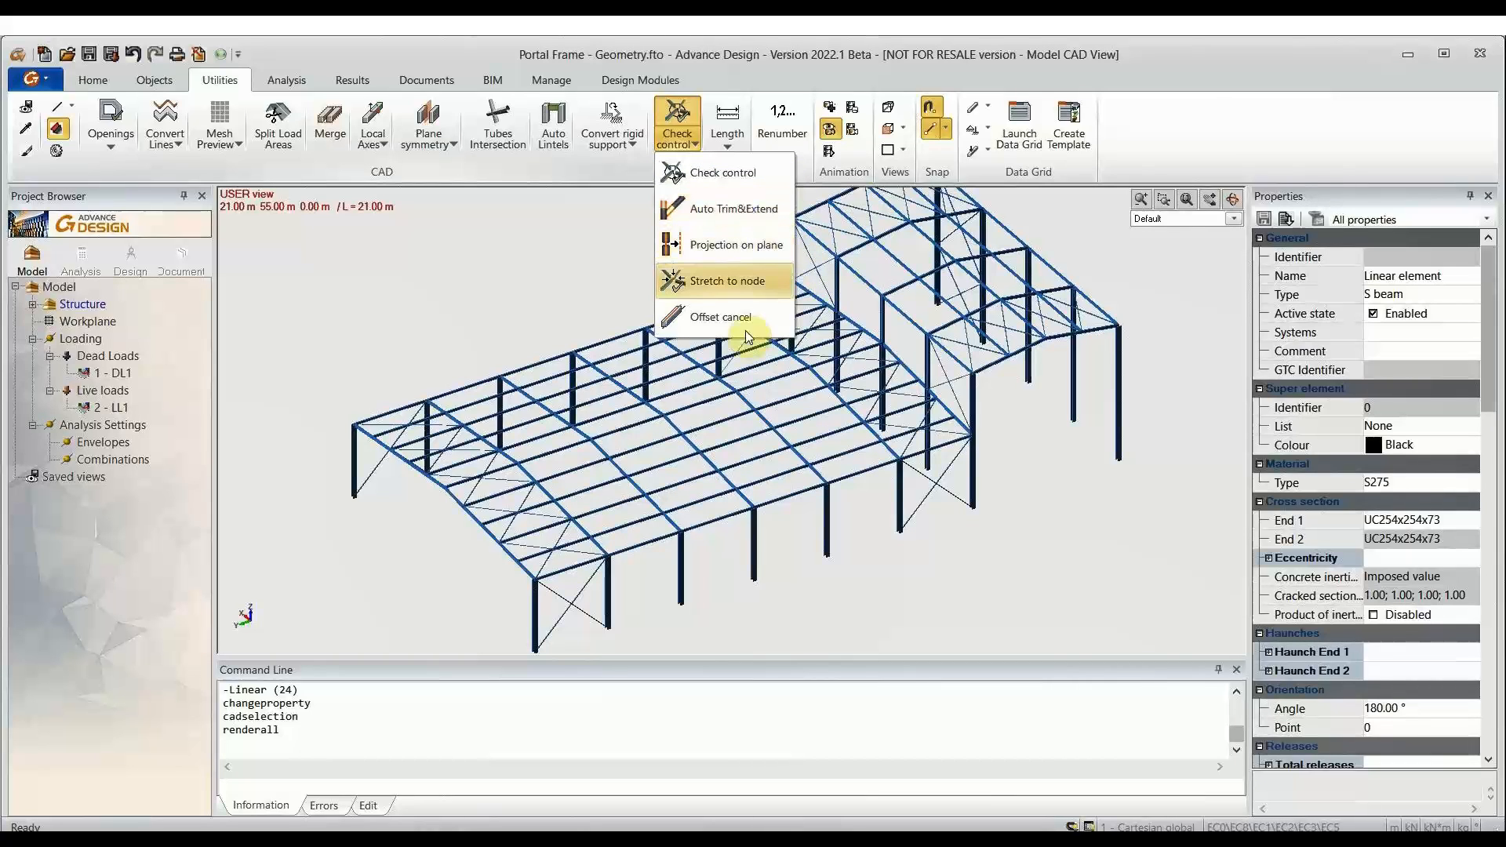
pyautogui.click(594, 199)
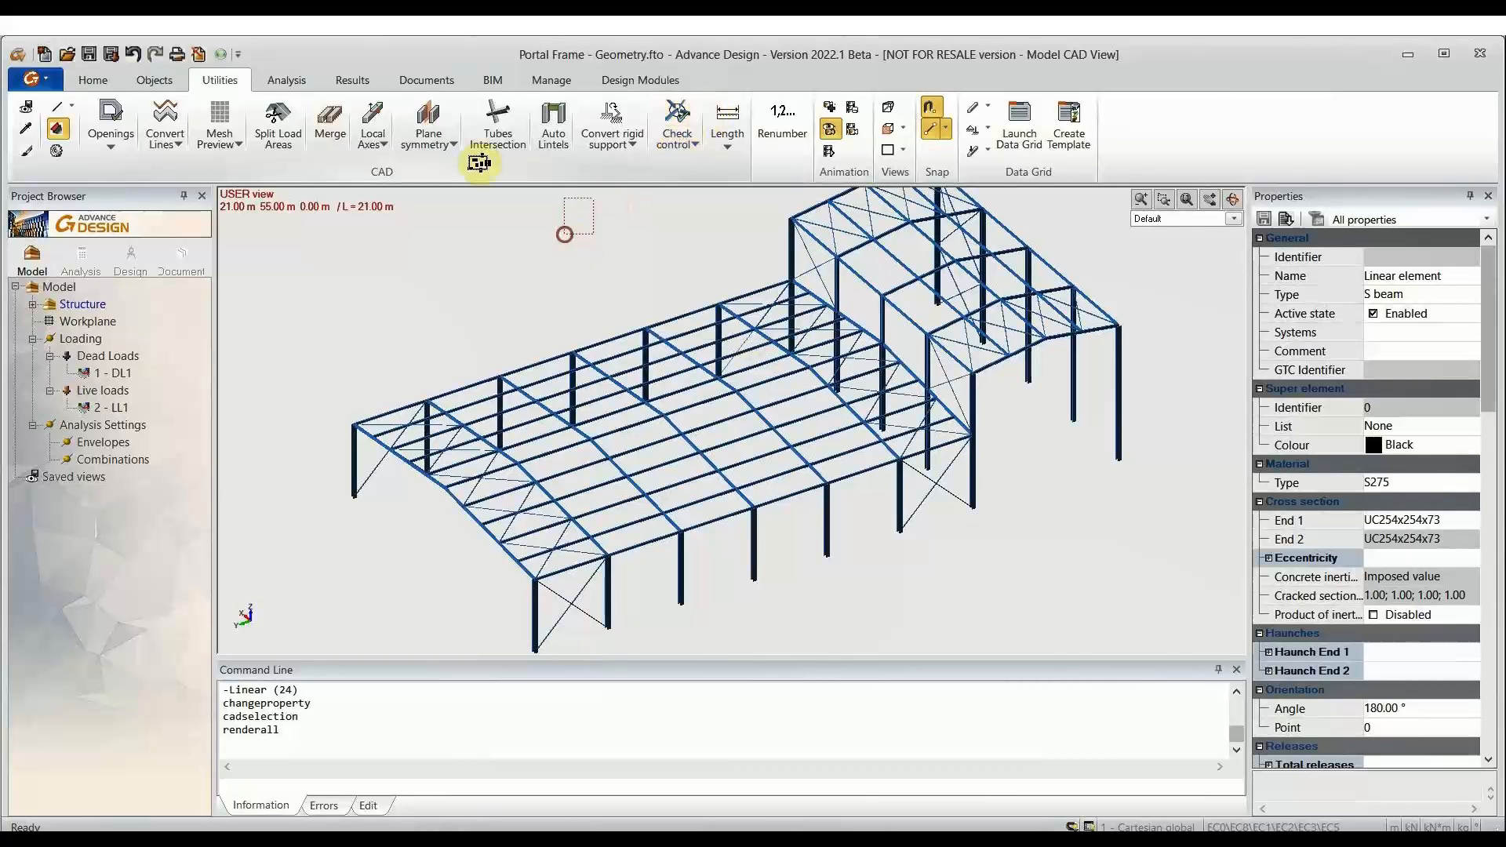
# Step: Export the model as a Graitec Exchange Archive (*.gtcx) named AD Changes in the OVERVIEW SESSION folder
pyautogui.click(493, 79)
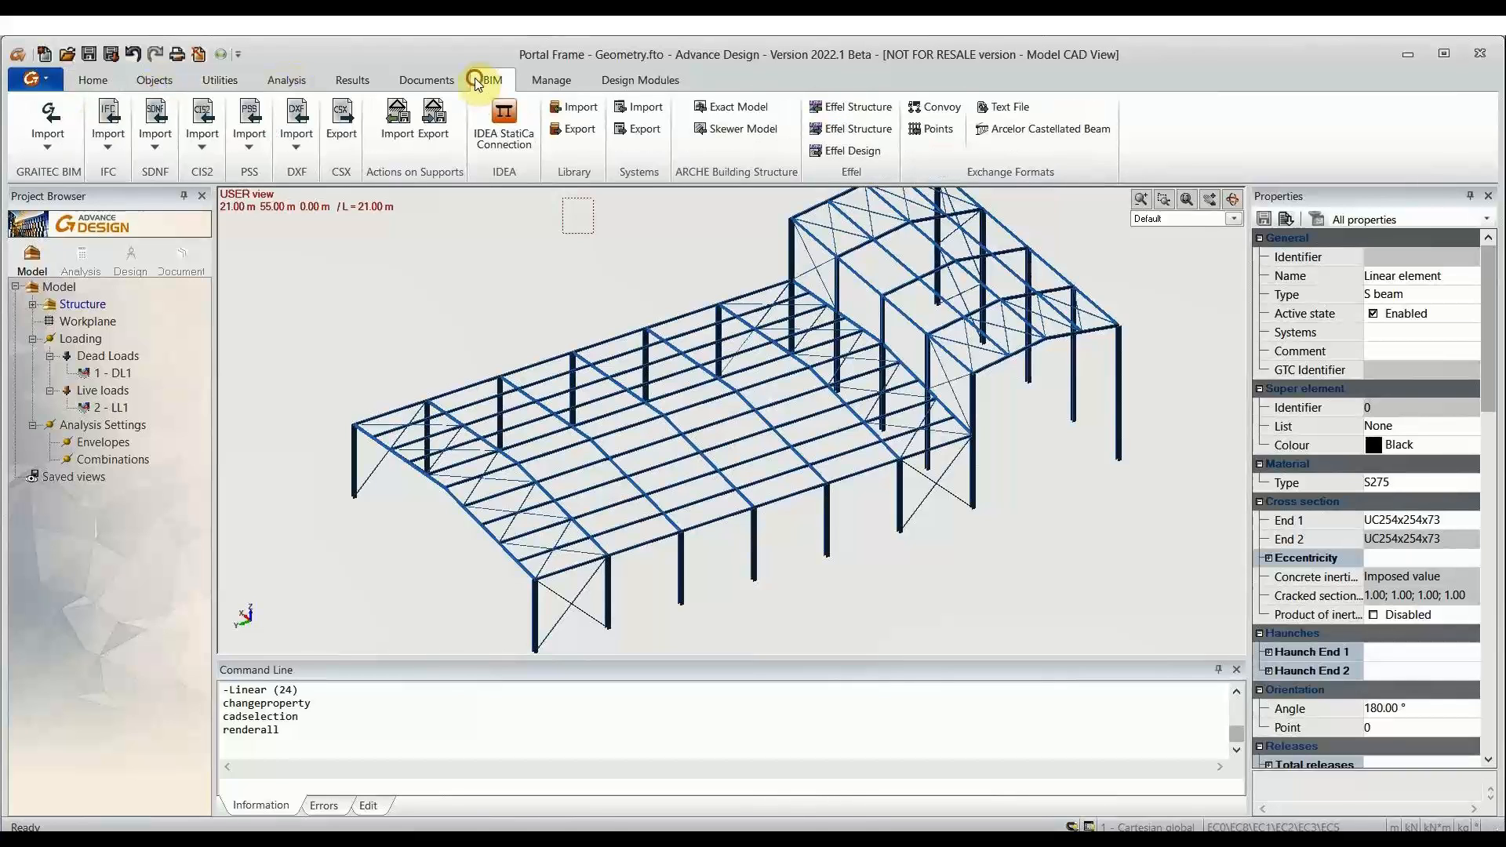
pyautogui.click(47, 147)
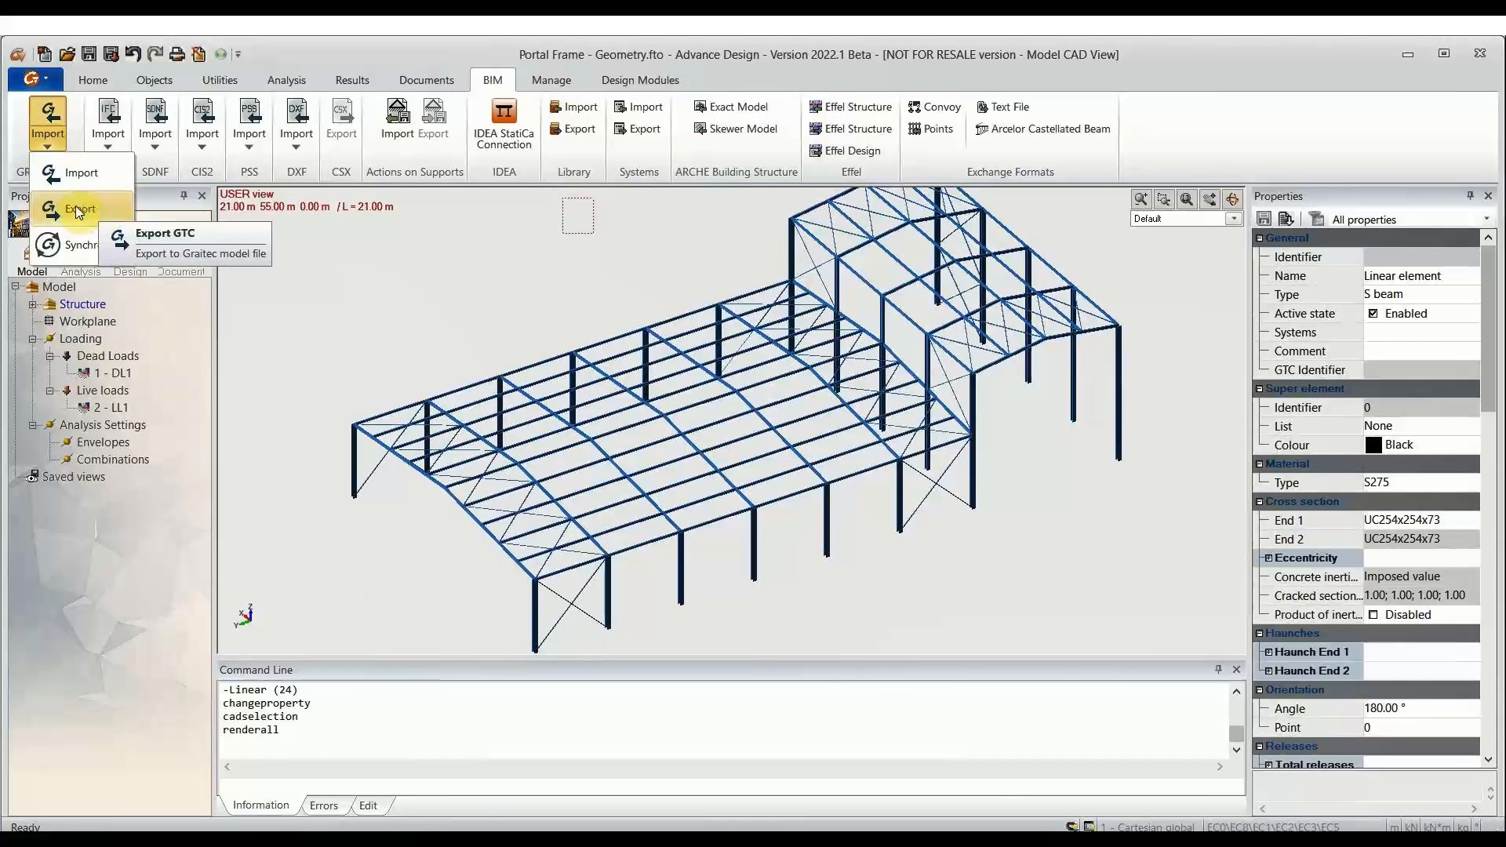
pyautogui.click(76, 207)
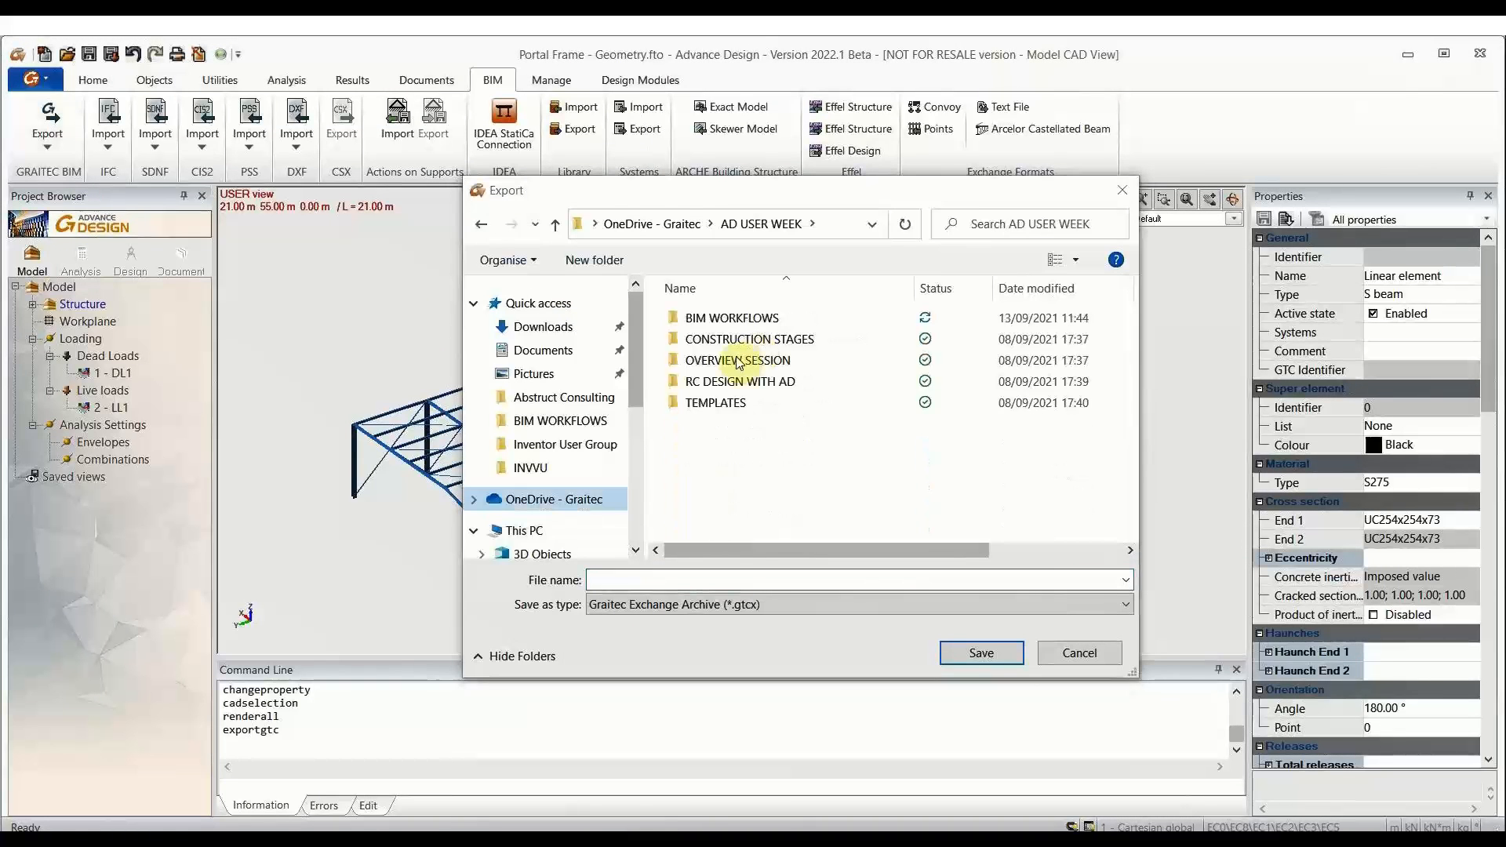
pyautogui.click(730, 364)
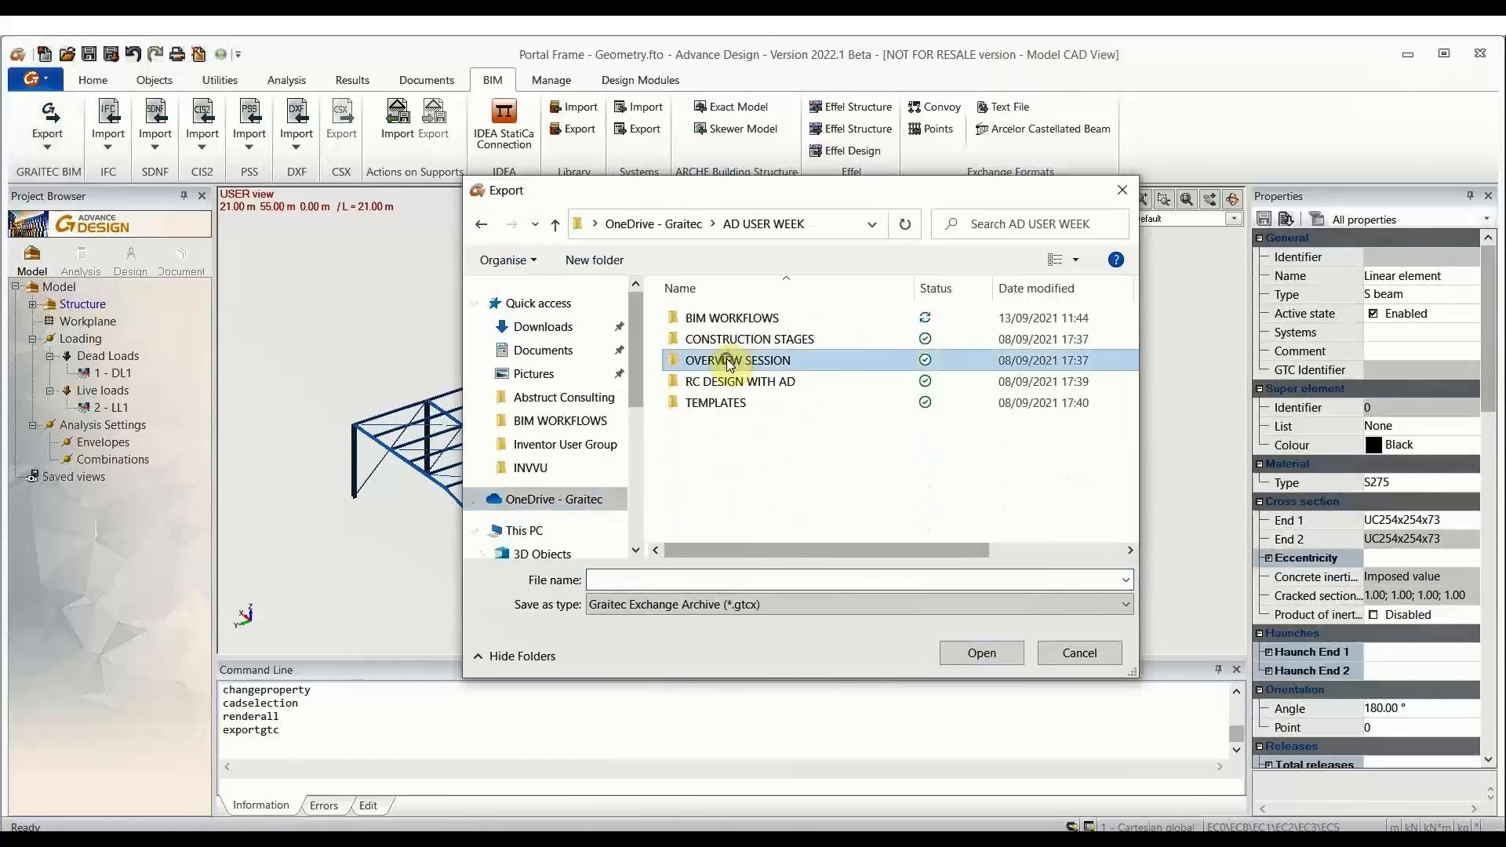
pyautogui.rightClick(727, 360)
pyautogui.click(873, 366)
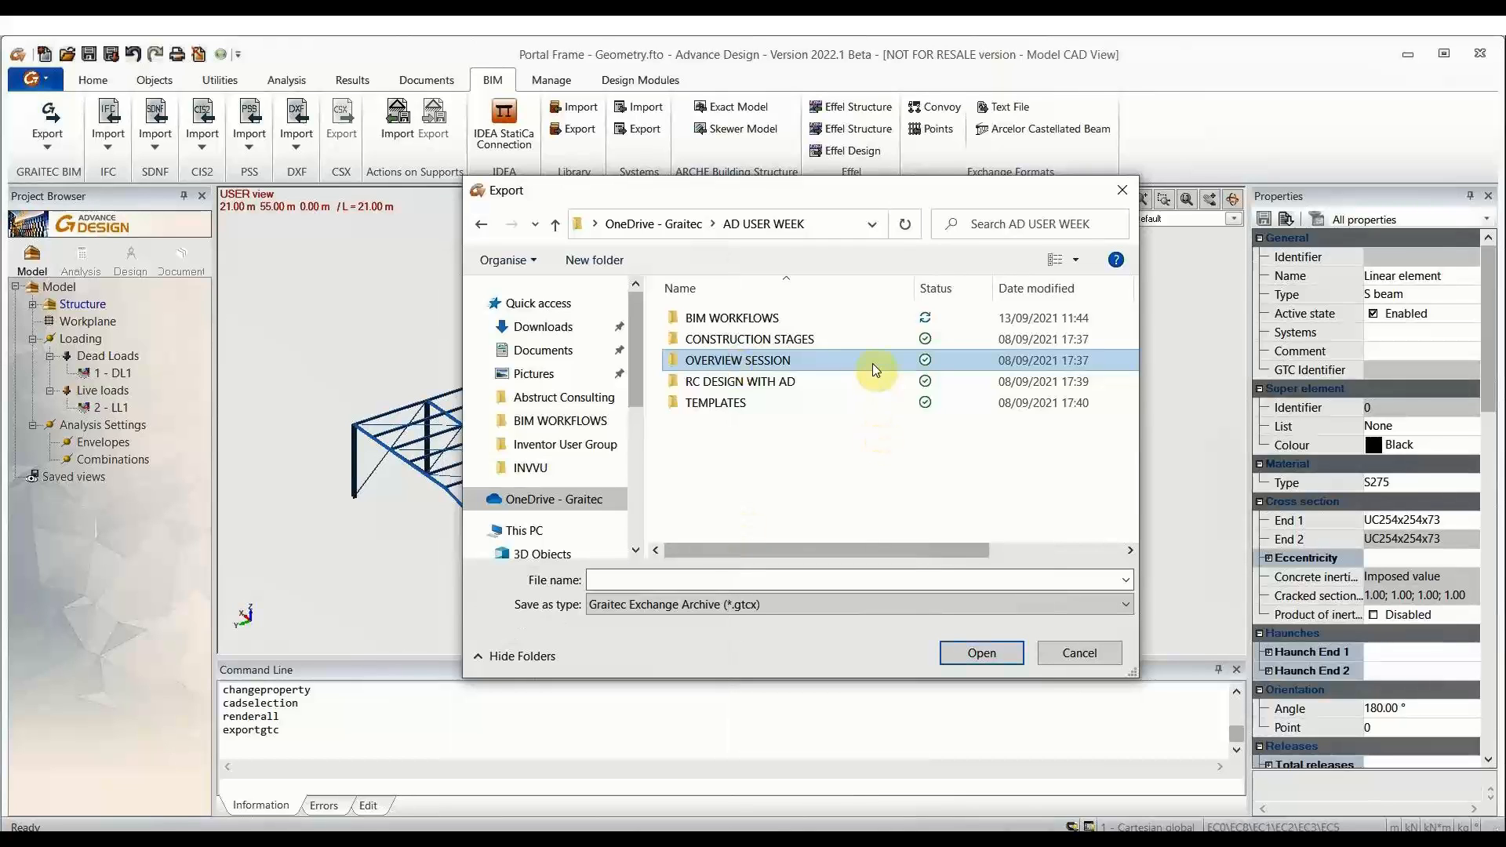
pyautogui.click(726, 581)
pyautogui.write('AD Changes')
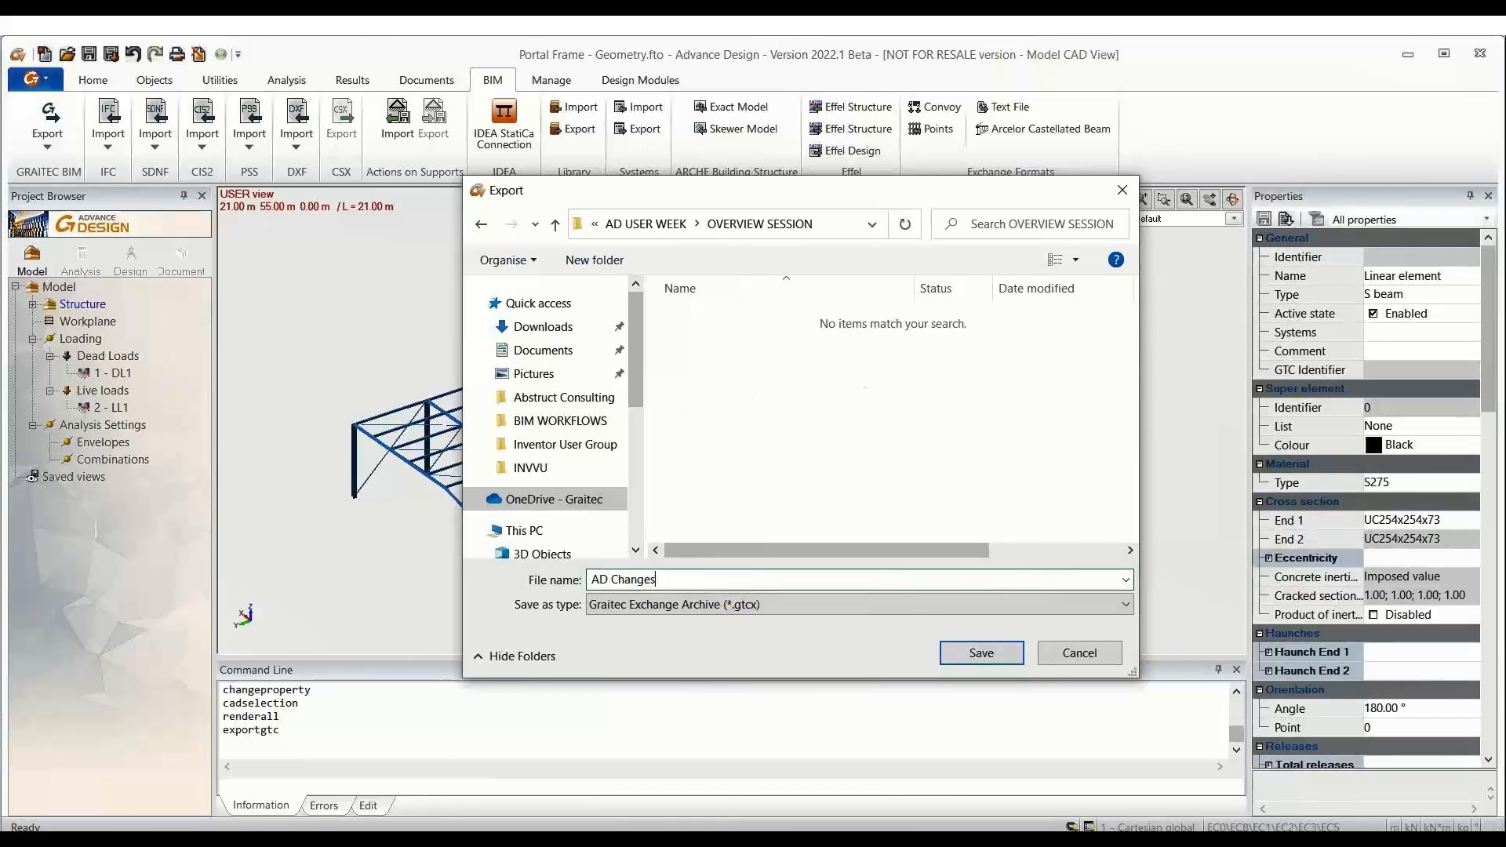
pyautogui.click(995, 654)
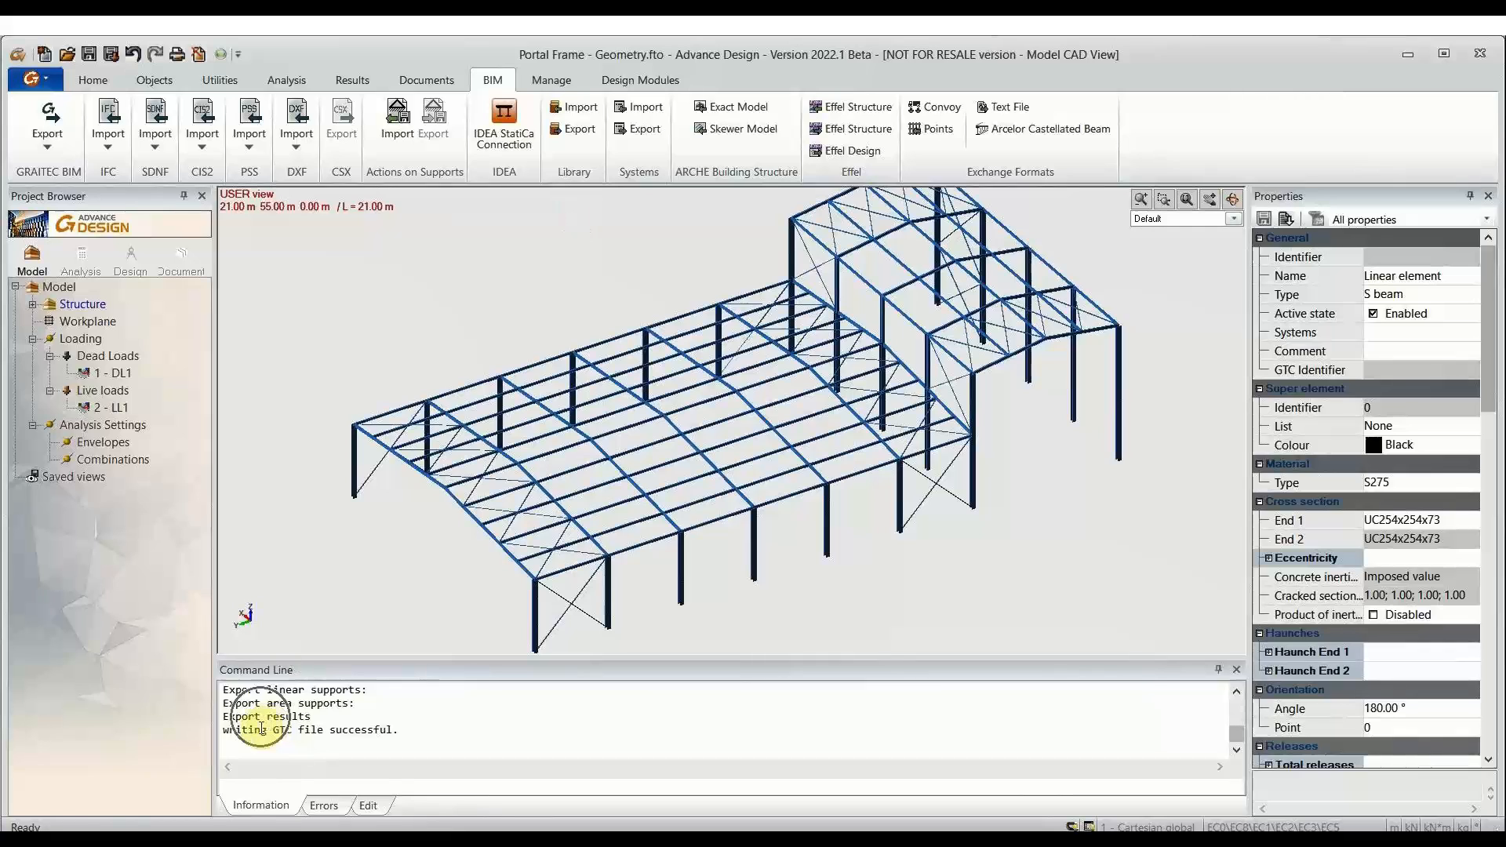
pyautogui.click(285, 737)
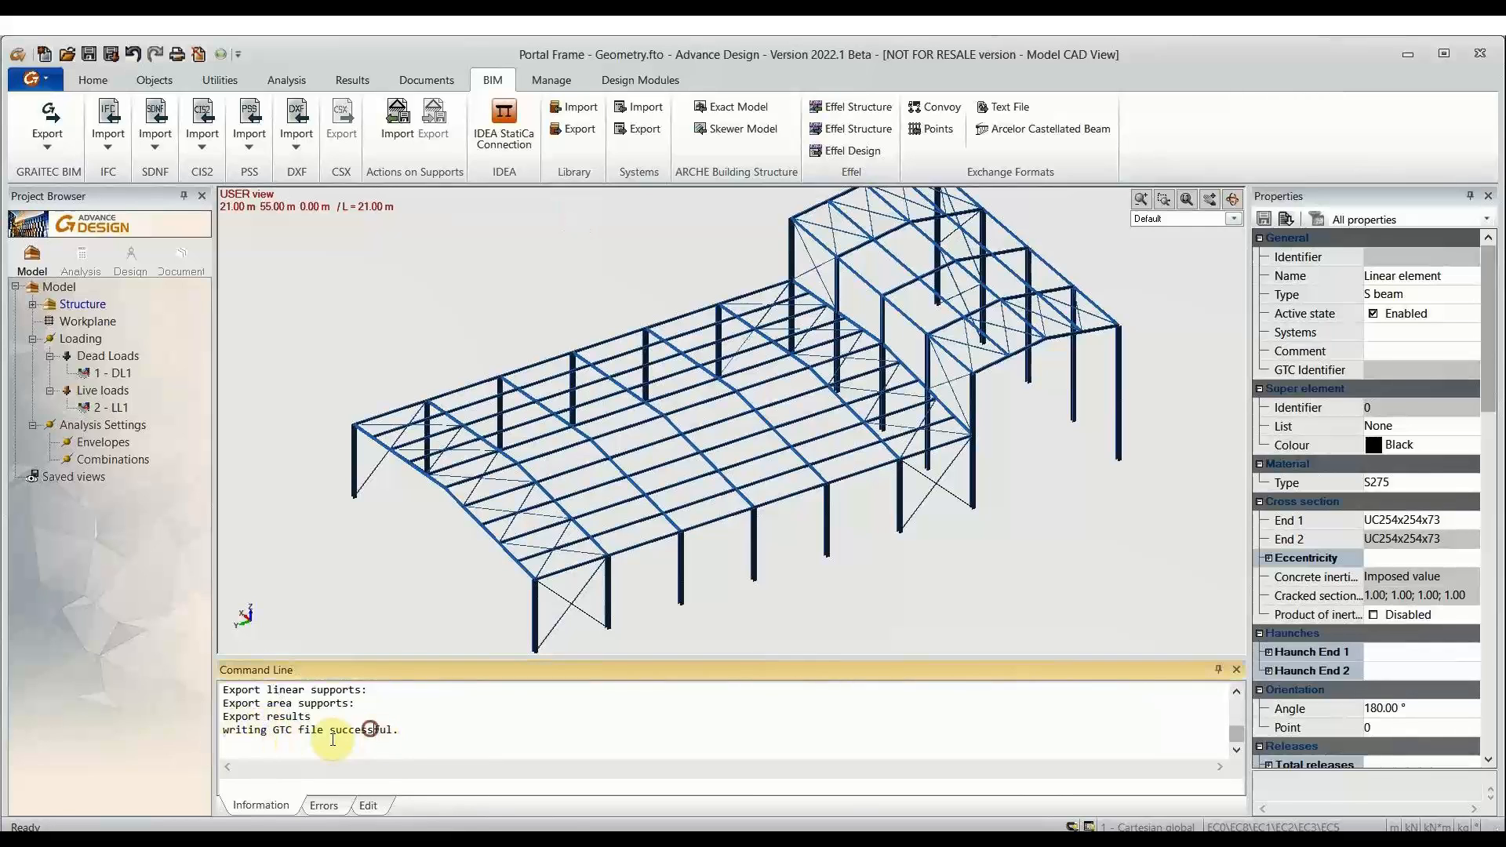
# Step: Review the command line messages from the AD Changes.gtcx export
pyautogui.scroll(2, 284, 734)
pyautogui.scroll(2, 284, 726)
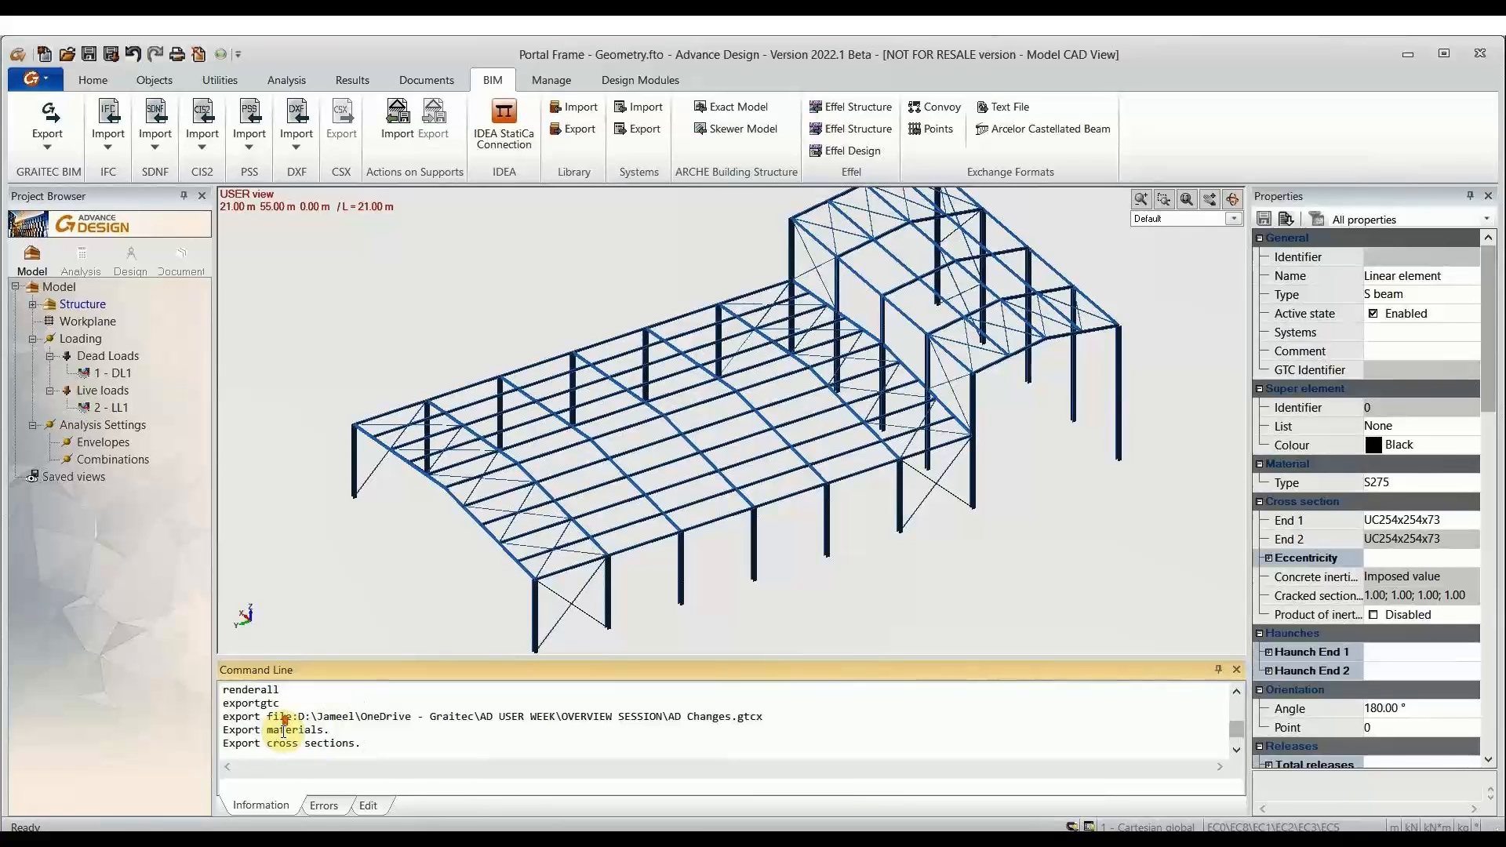
pyautogui.scroll(-3, 467, 723)
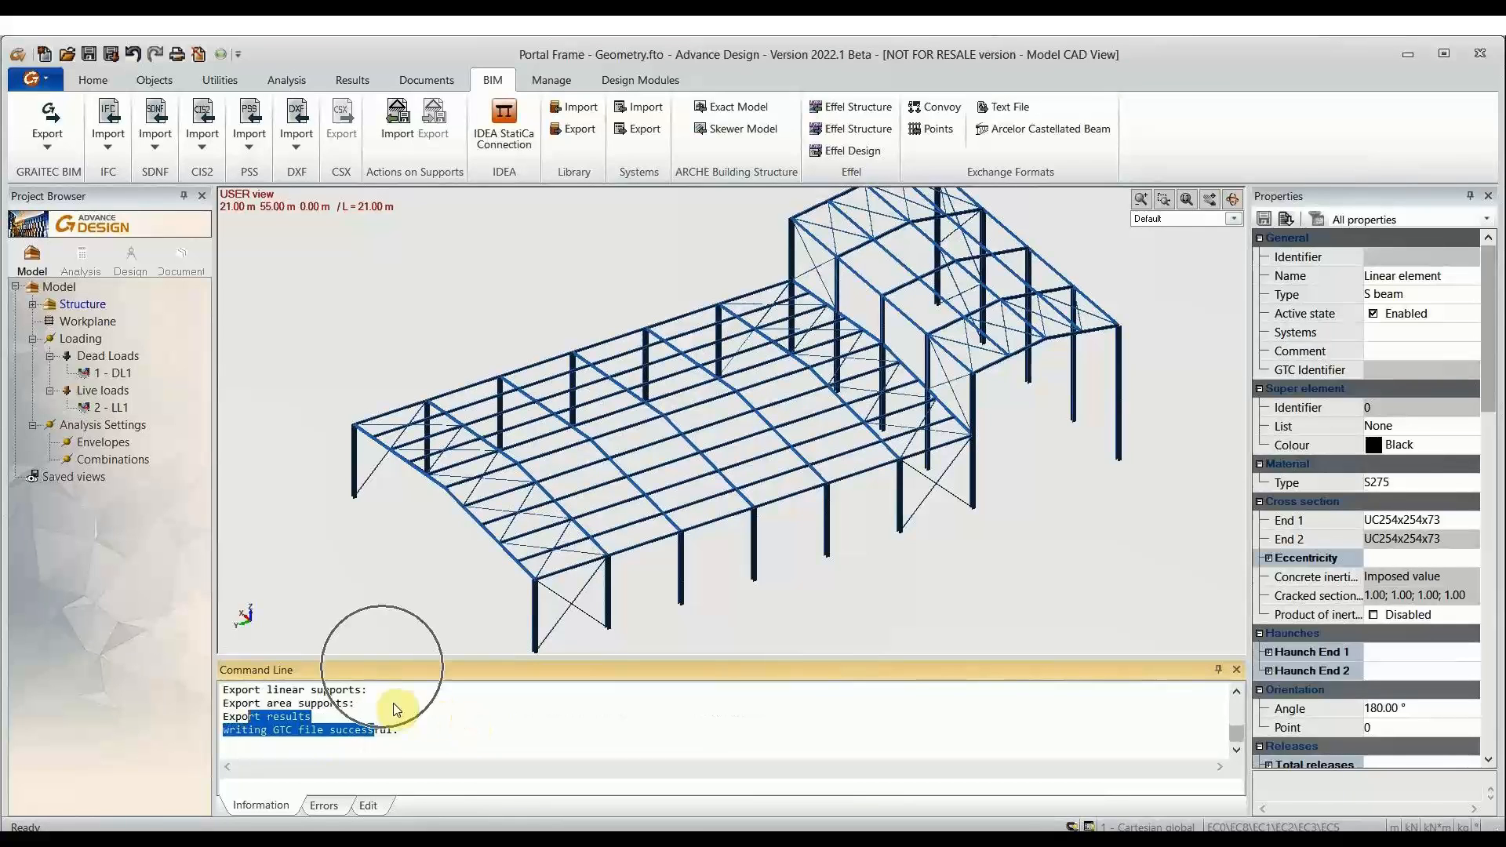
pyautogui.moveTo(1038, 610); pyautogui.dragTo(1129, 606)
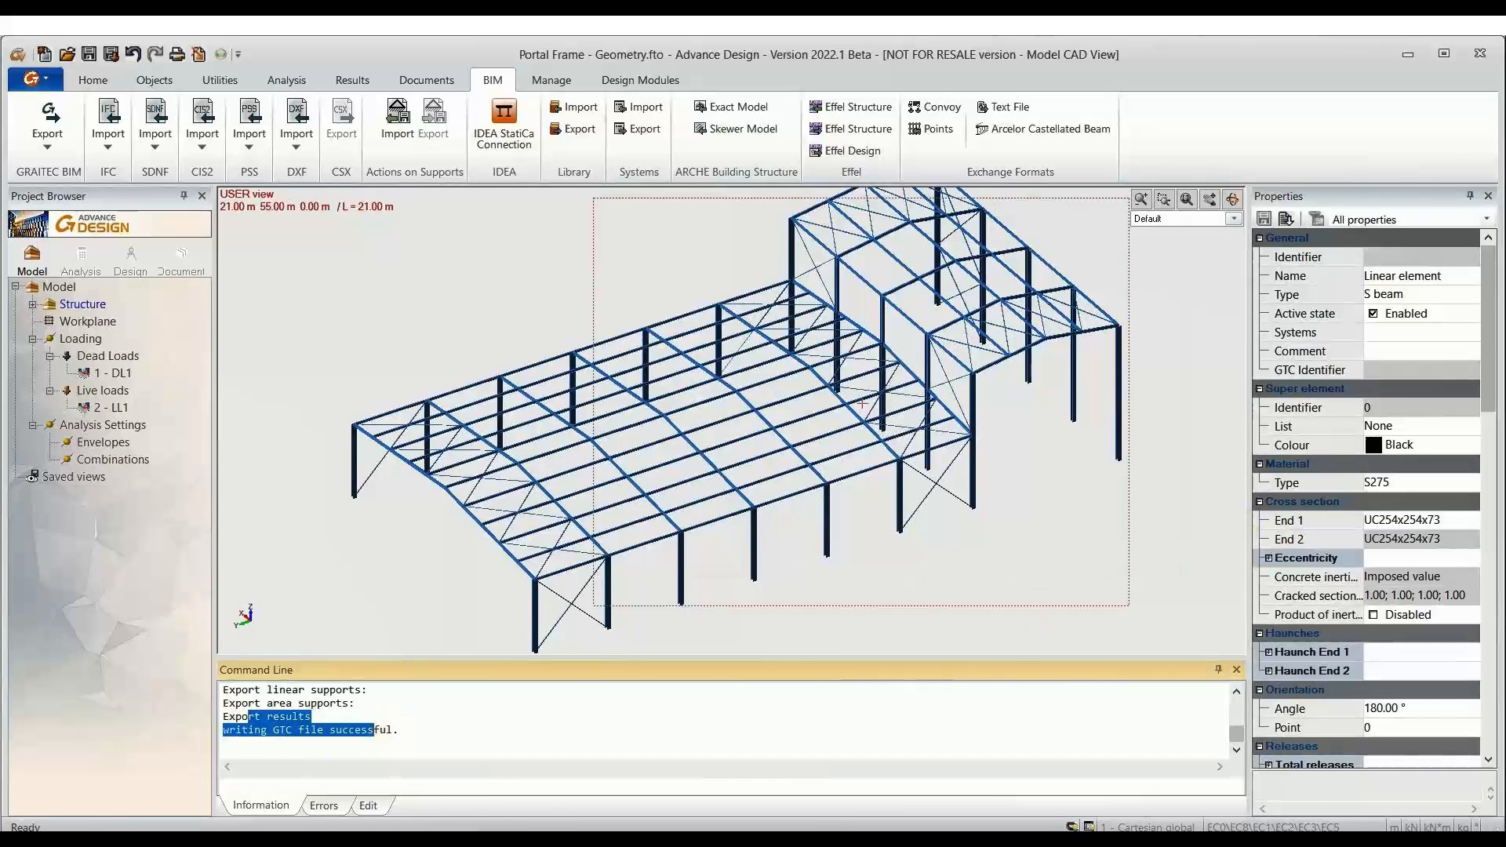
# Step: Switch to Revit with the Portal Frame - Geometry model and start the BIM Connect synchronization
pyautogui.click(488, 458)
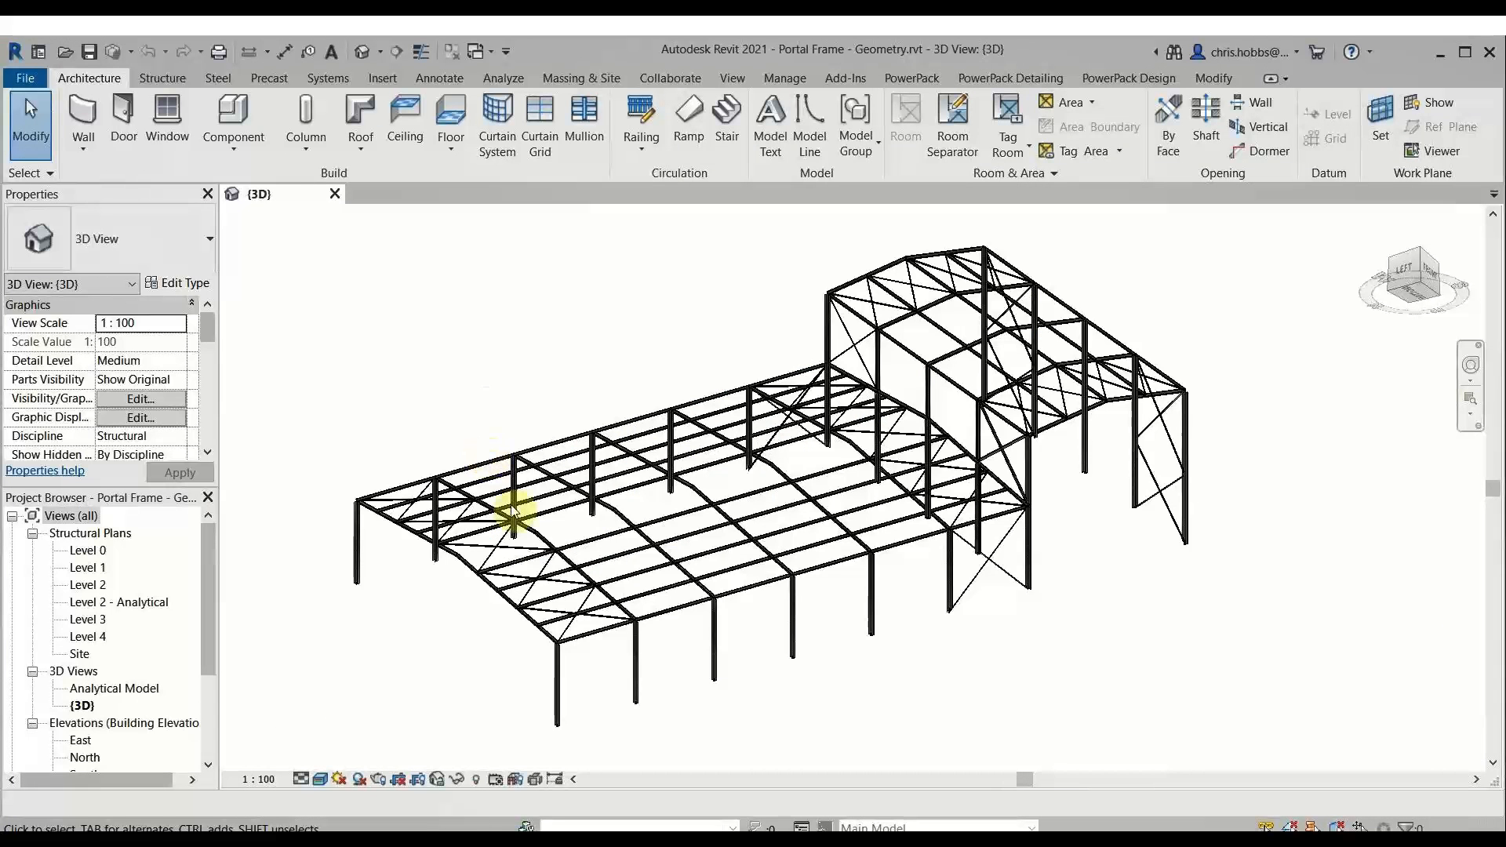
pyautogui.moveTo(753, 460); pyautogui.dragTo(654, 448, button='middle')
pyautogui.scroll(-4, 654, 449)
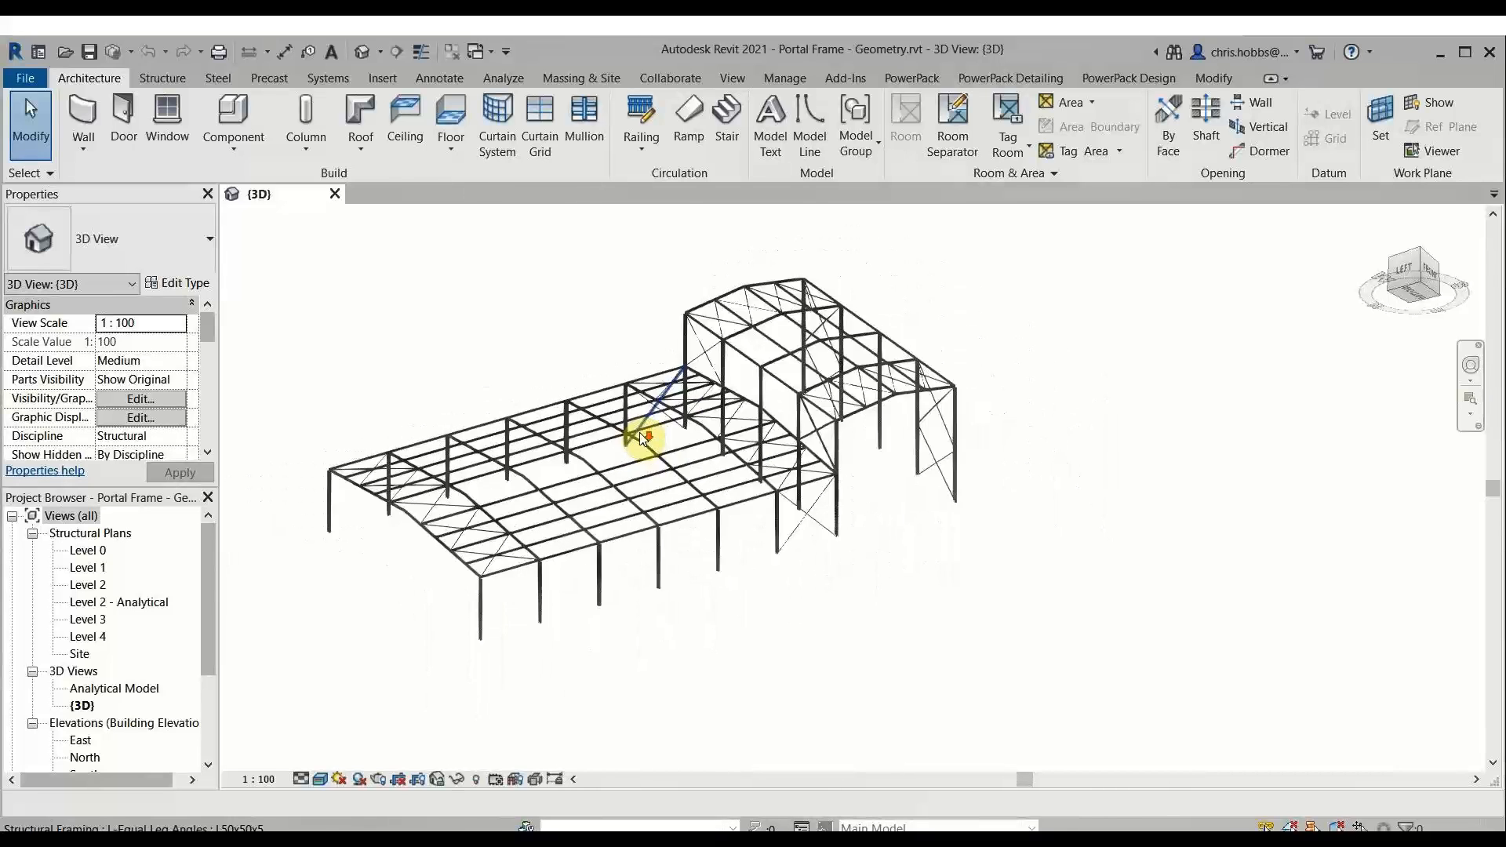
pyautogui.moveTo(521, 486); pyautogui.dragTo(436, 487, button='middle')
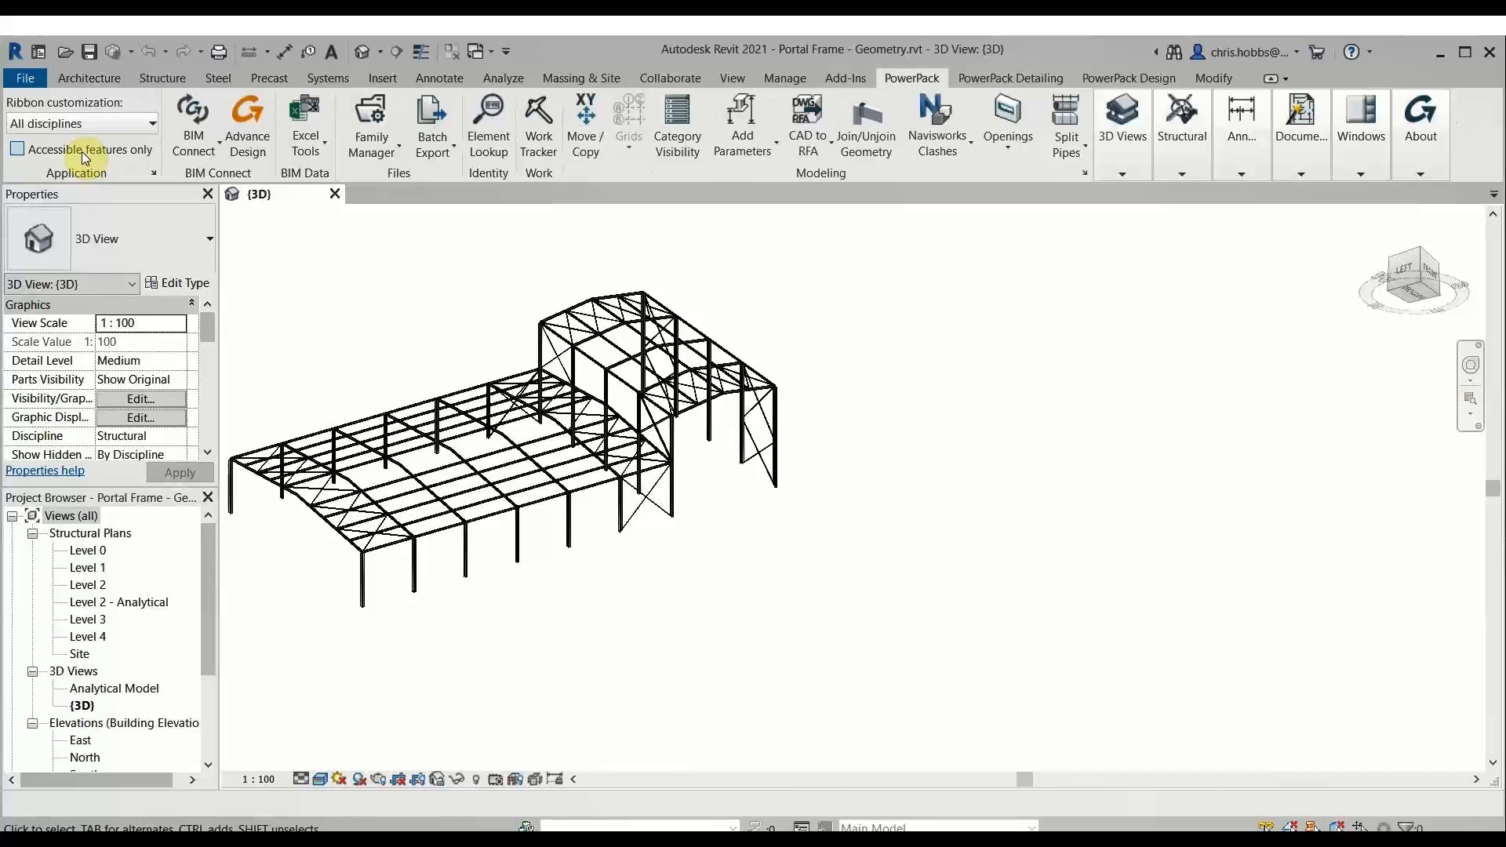
pyautogui.click(198, 141)
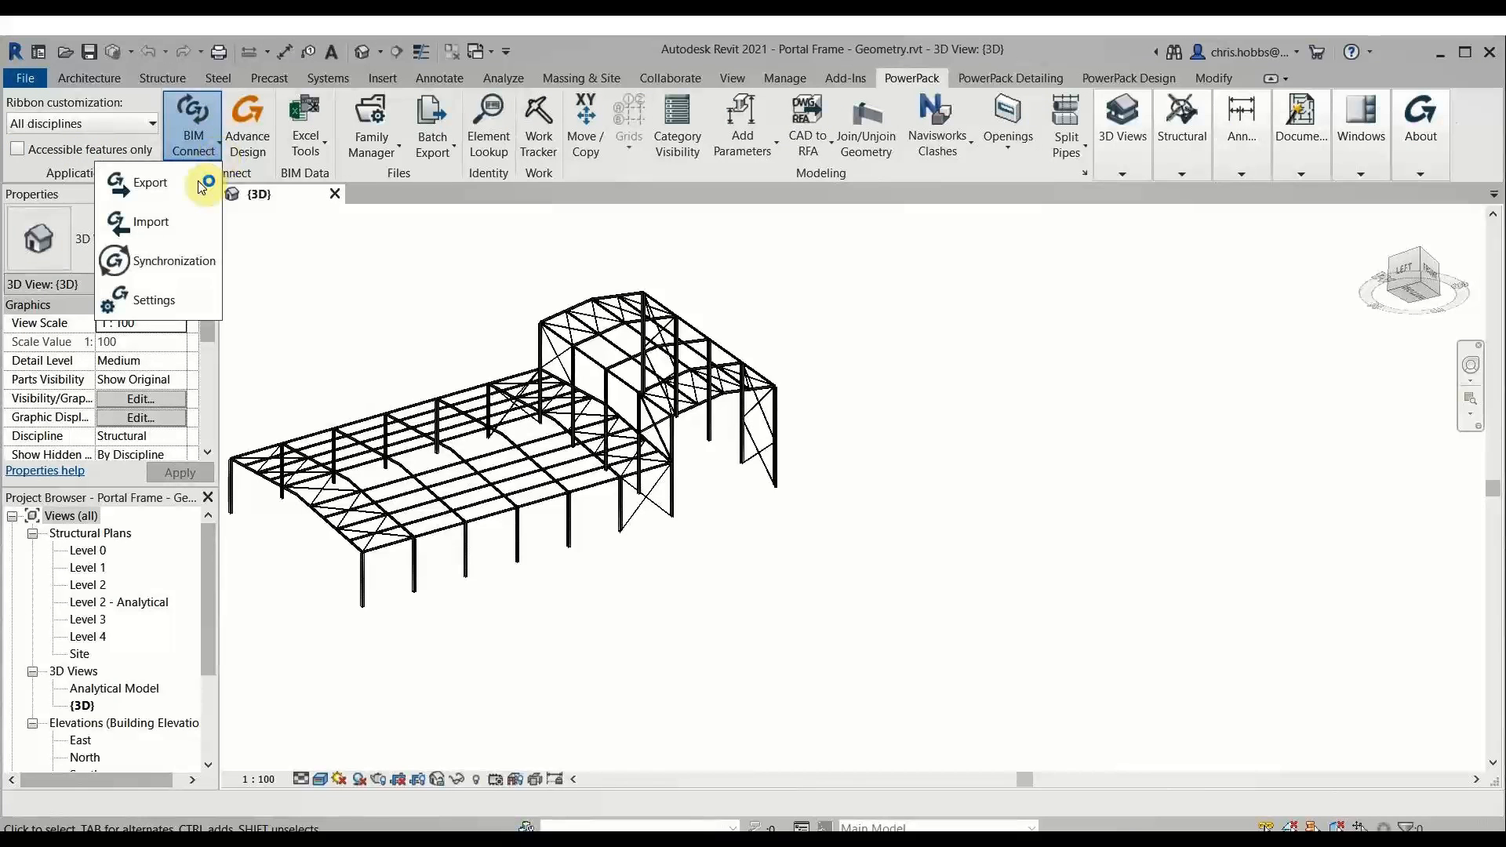
pyautogui.click(176, 263)
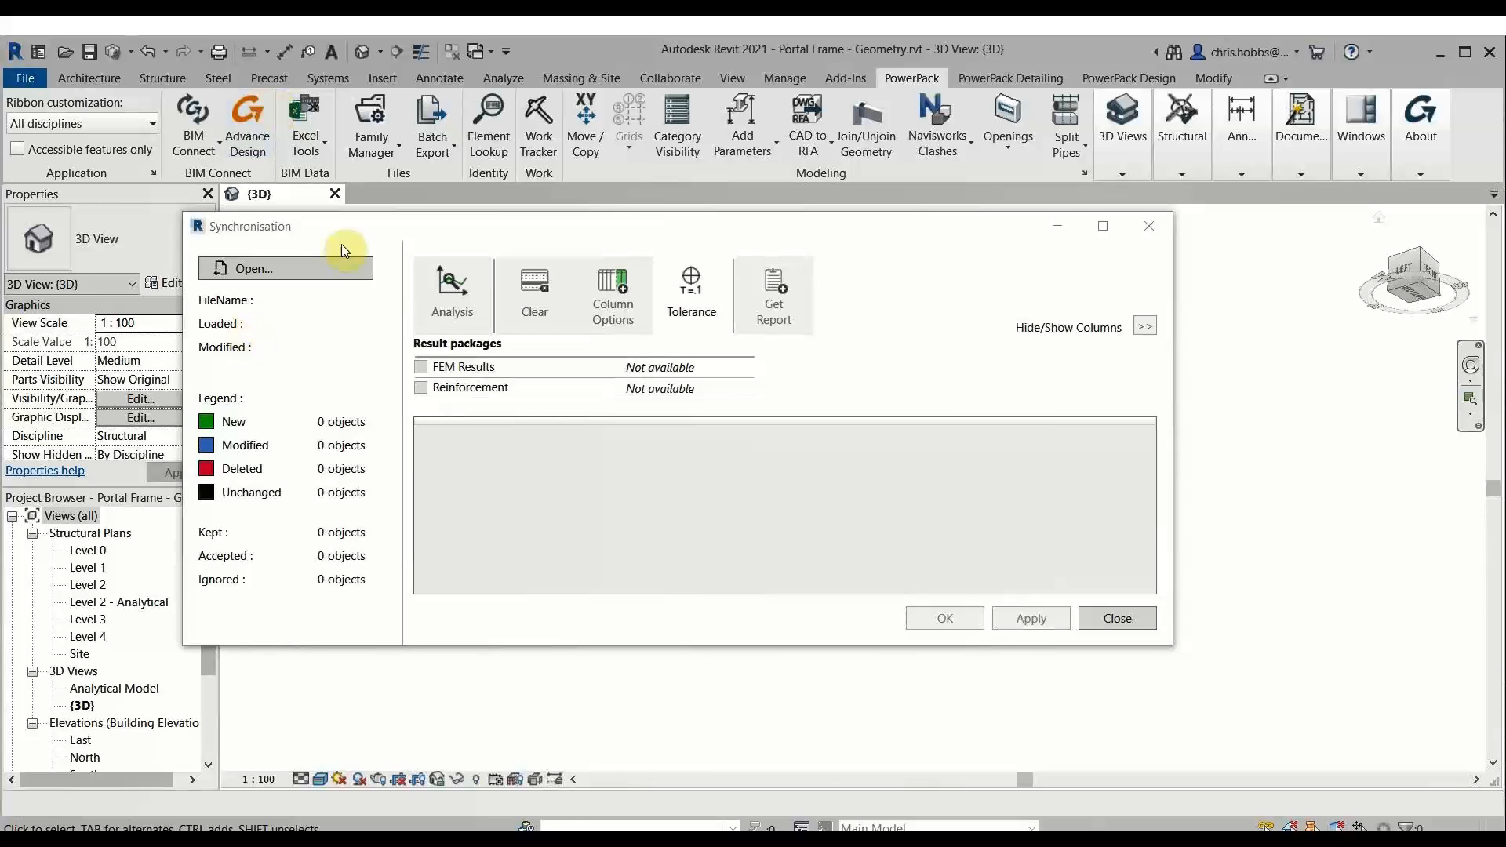
# Step: Load AD Changes.gtcx from the OVERVIEW SESSION folder in AD USER WEEK into the synchronisation
pyautogui.click(317, 271)
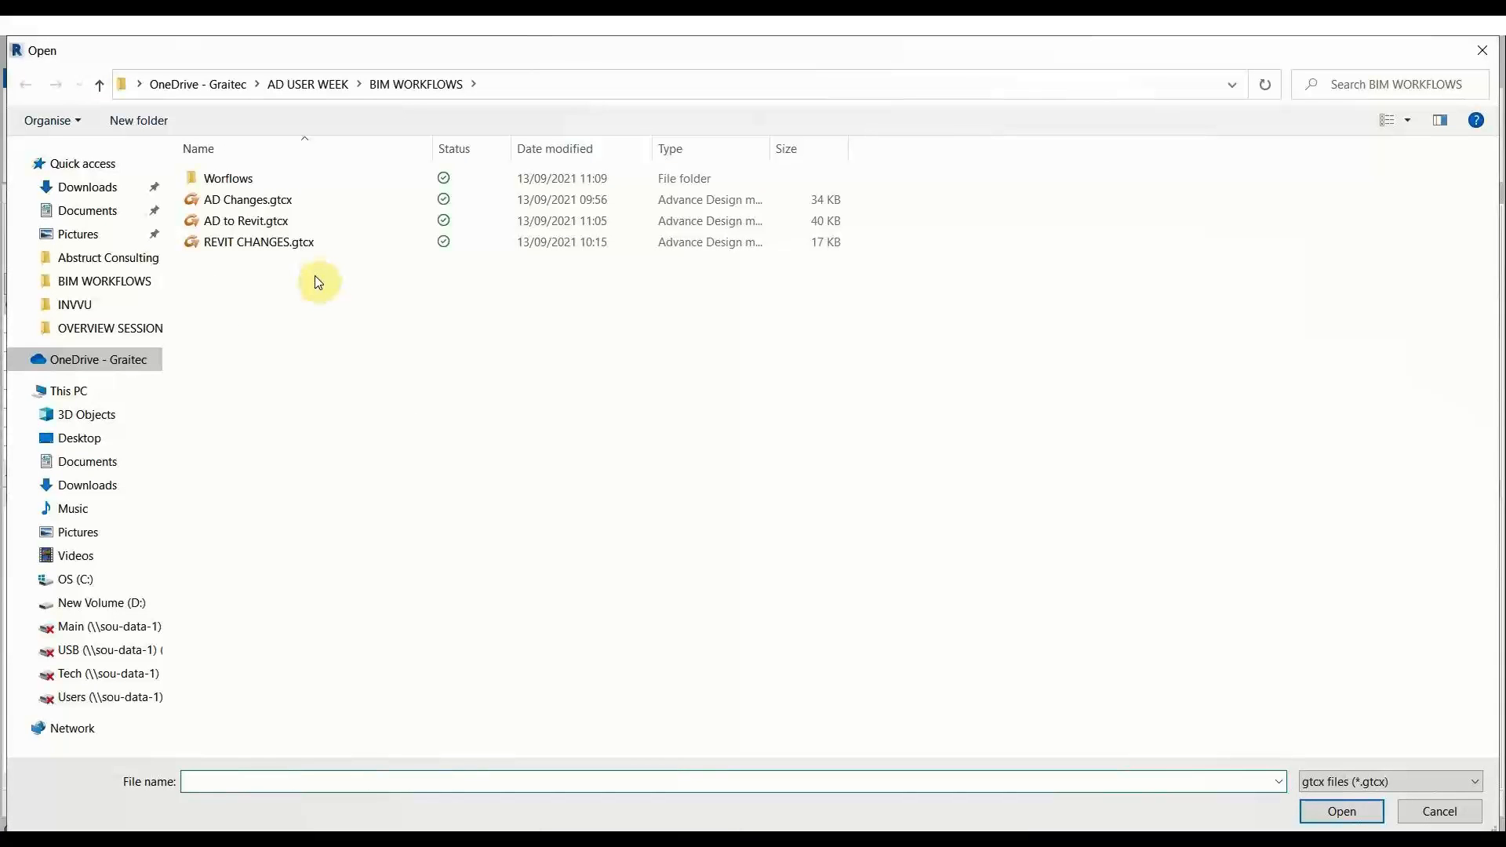
pyautogui.click(280, 82)
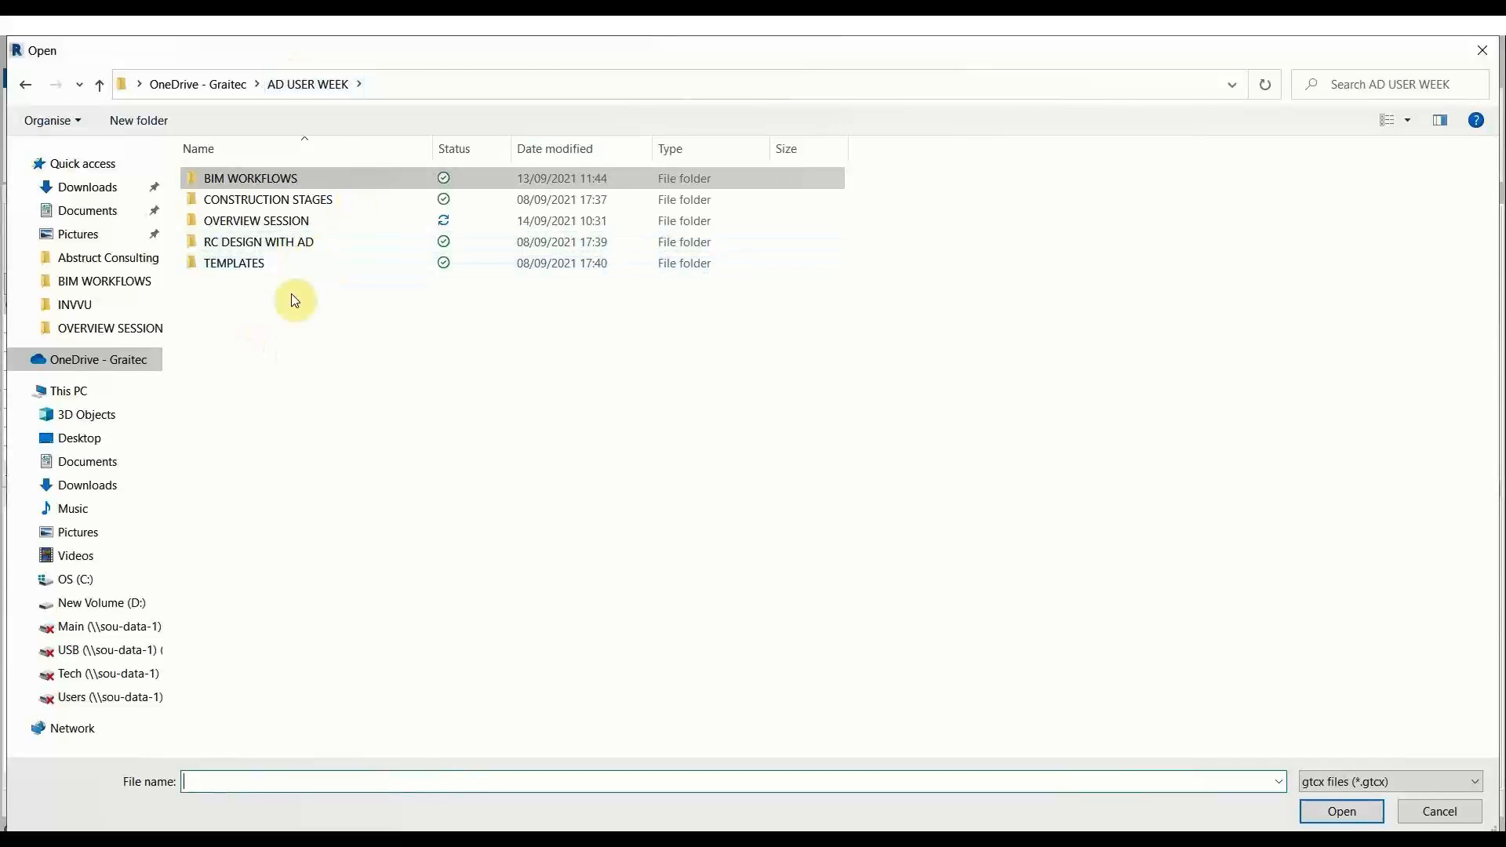
pyautogui.click(329, 223)
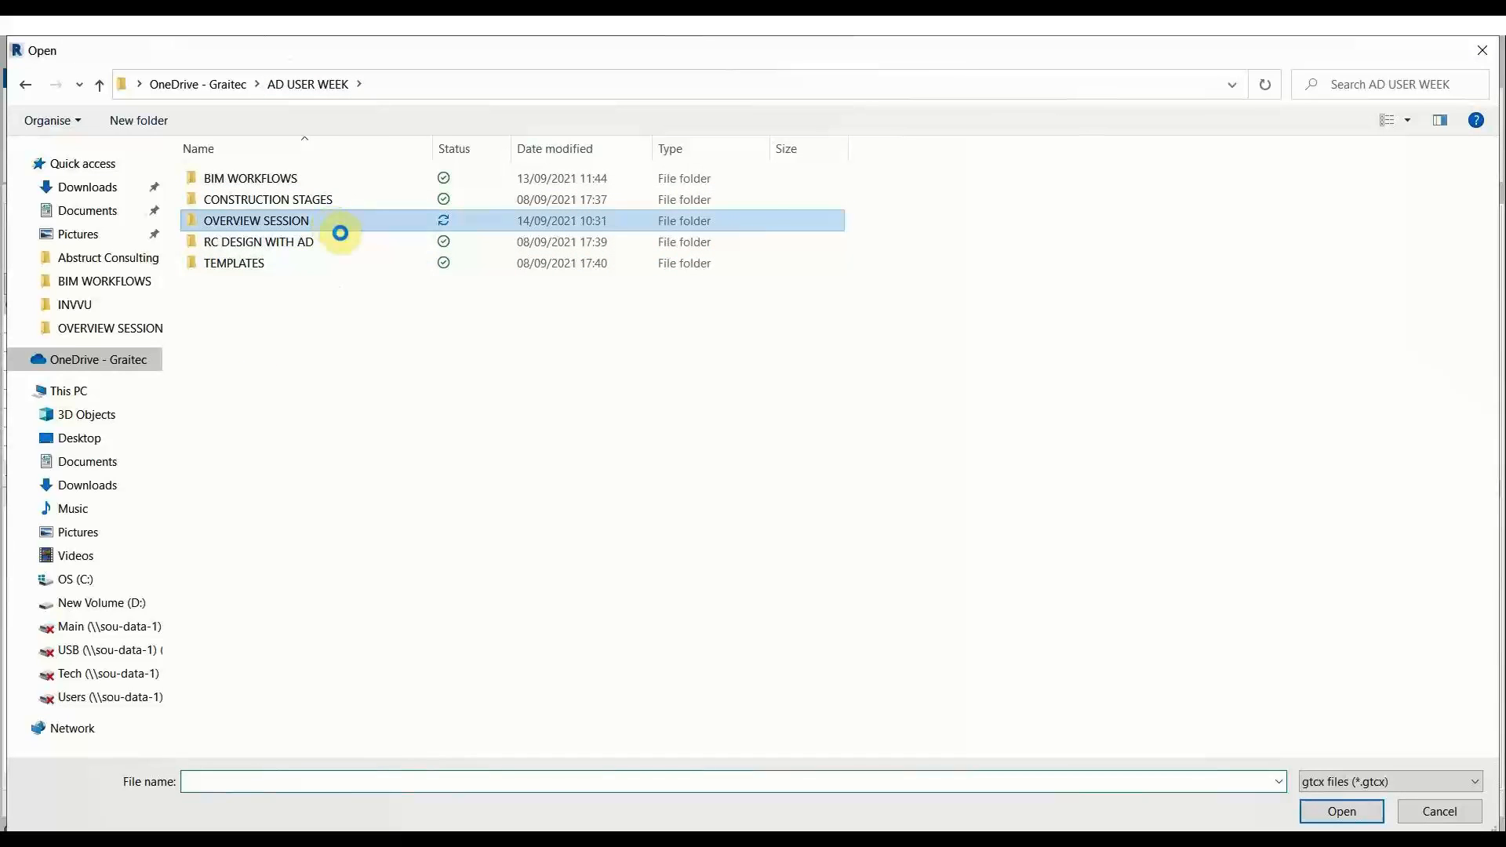
pyautogui.doubleClick(340, 233)
pyautogui.click(257, 181)
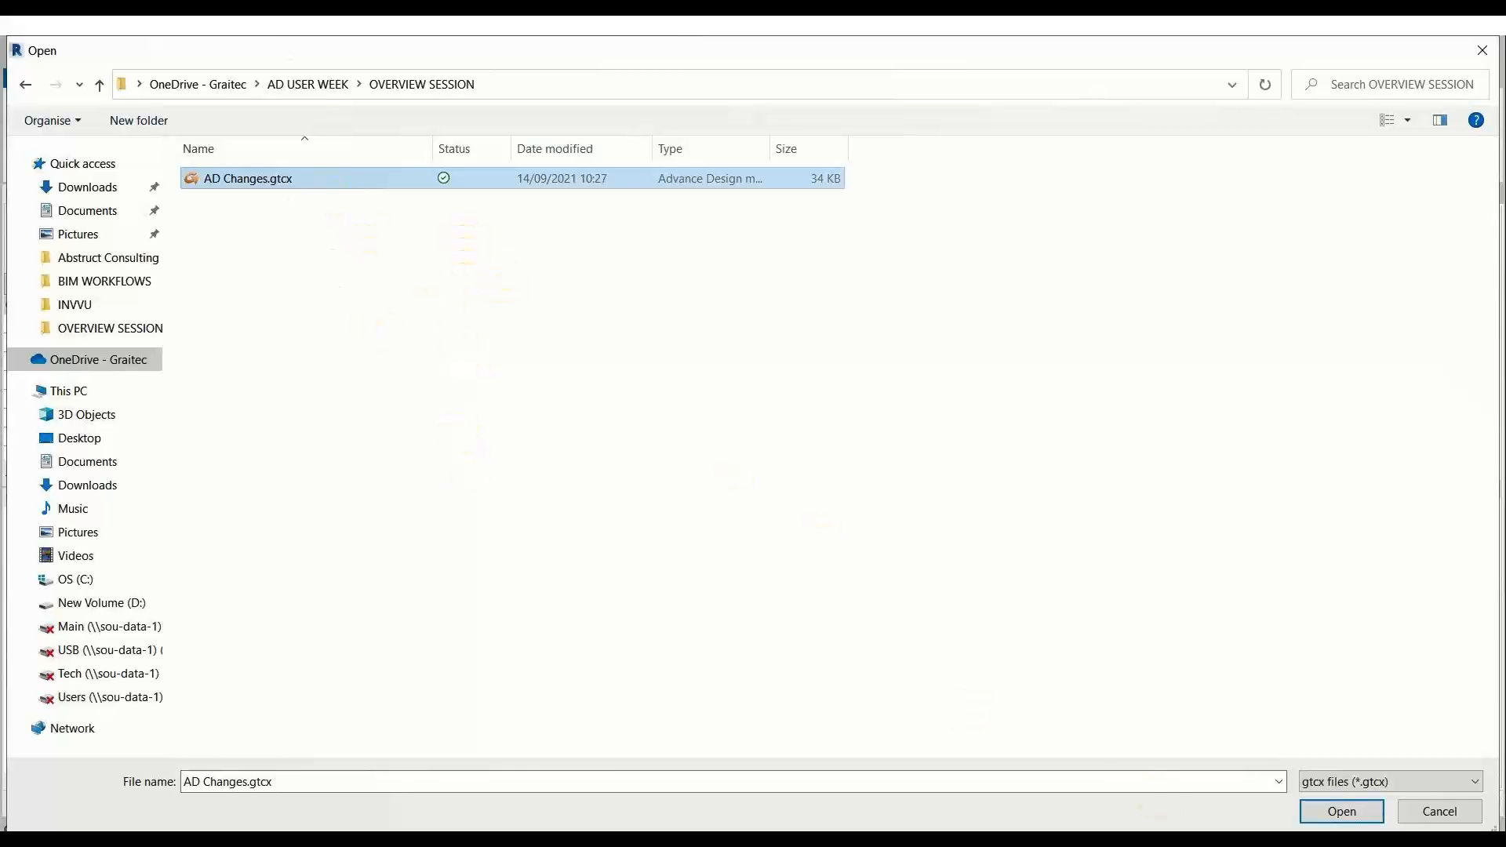
pyautogui.click(1343, 811)
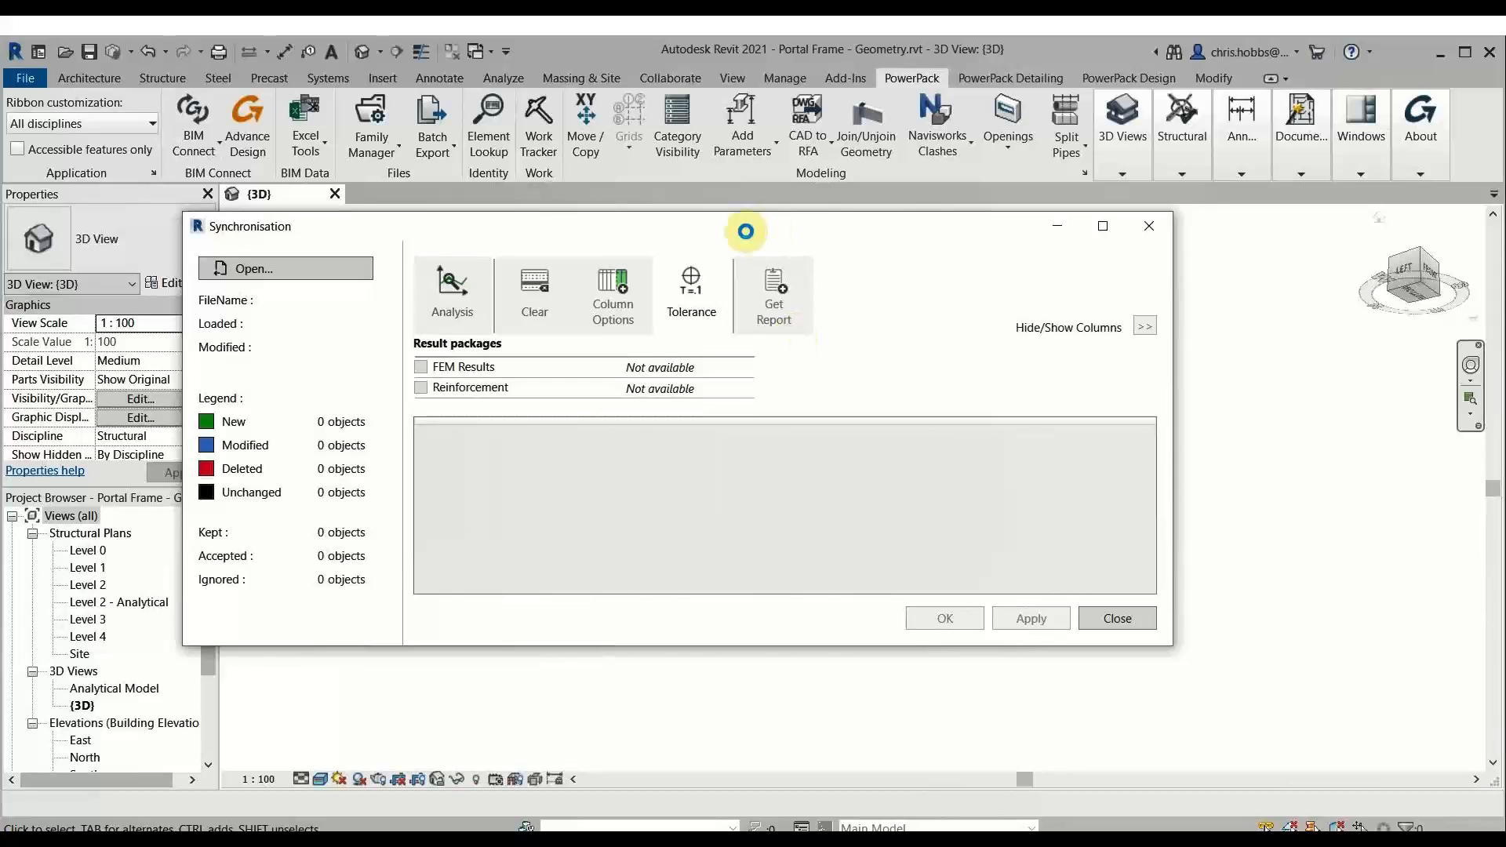
# Step: Arrange the Synchronisation dialog and the 3D view so that the whole frame is visible beneath the change list
pyautogui.moveTo(730, 234); pyautogui.dragTo(881, 231)
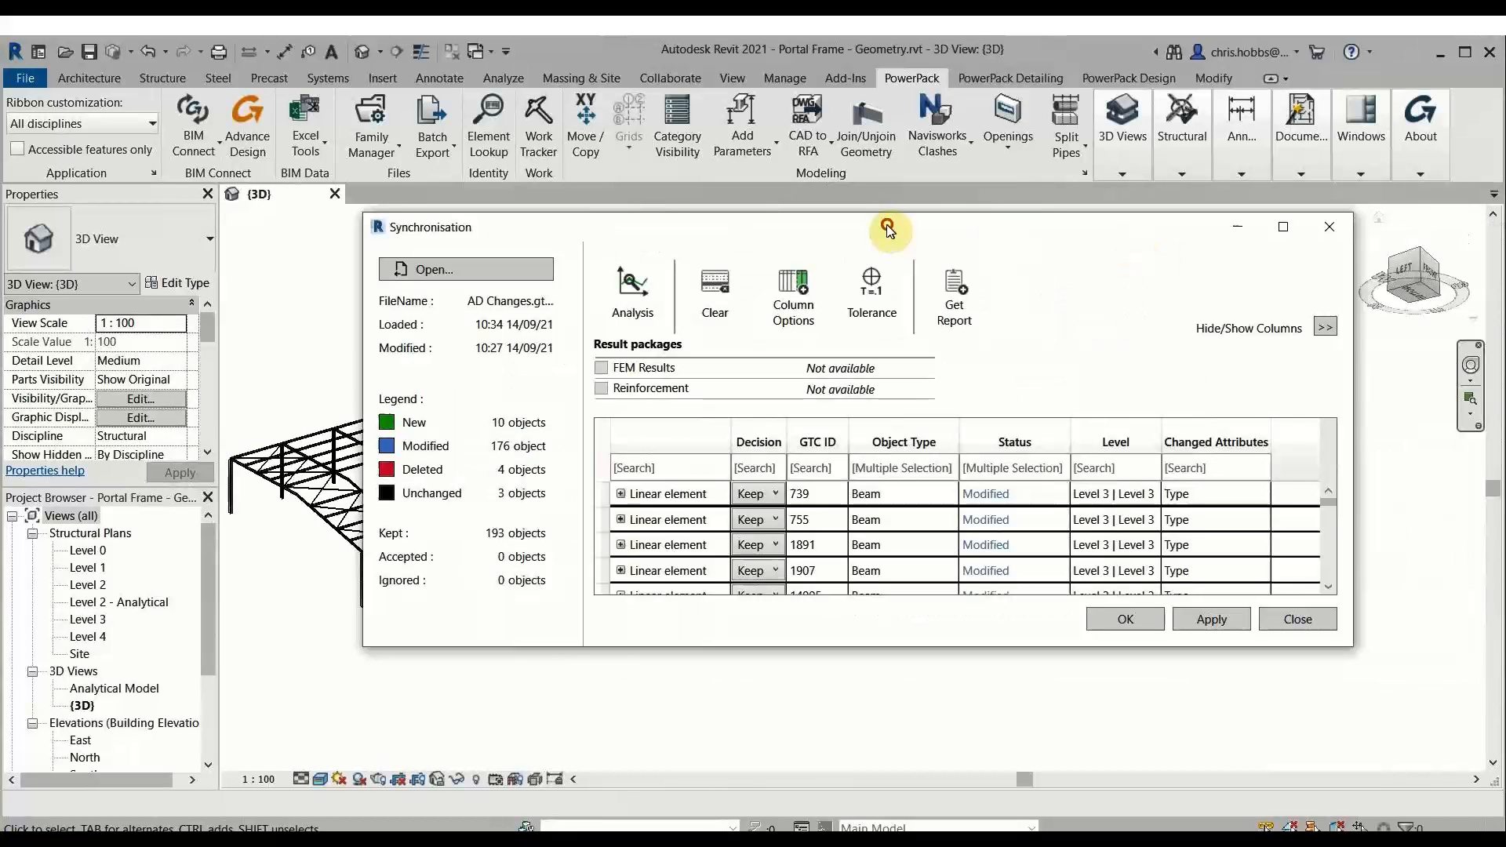
pyautogui.moveTo(625, 229); pyautogui.dragTo(761, 236)
pyautogui.moveTo(444, 389); pyautogui.dragTo(395, 475, button='middle')
pyautogui.scroll(-1, 363, 406)
pyautogui.scroll(-1, 399, 437)
pyautogui.scroll(-1, 393, 476)
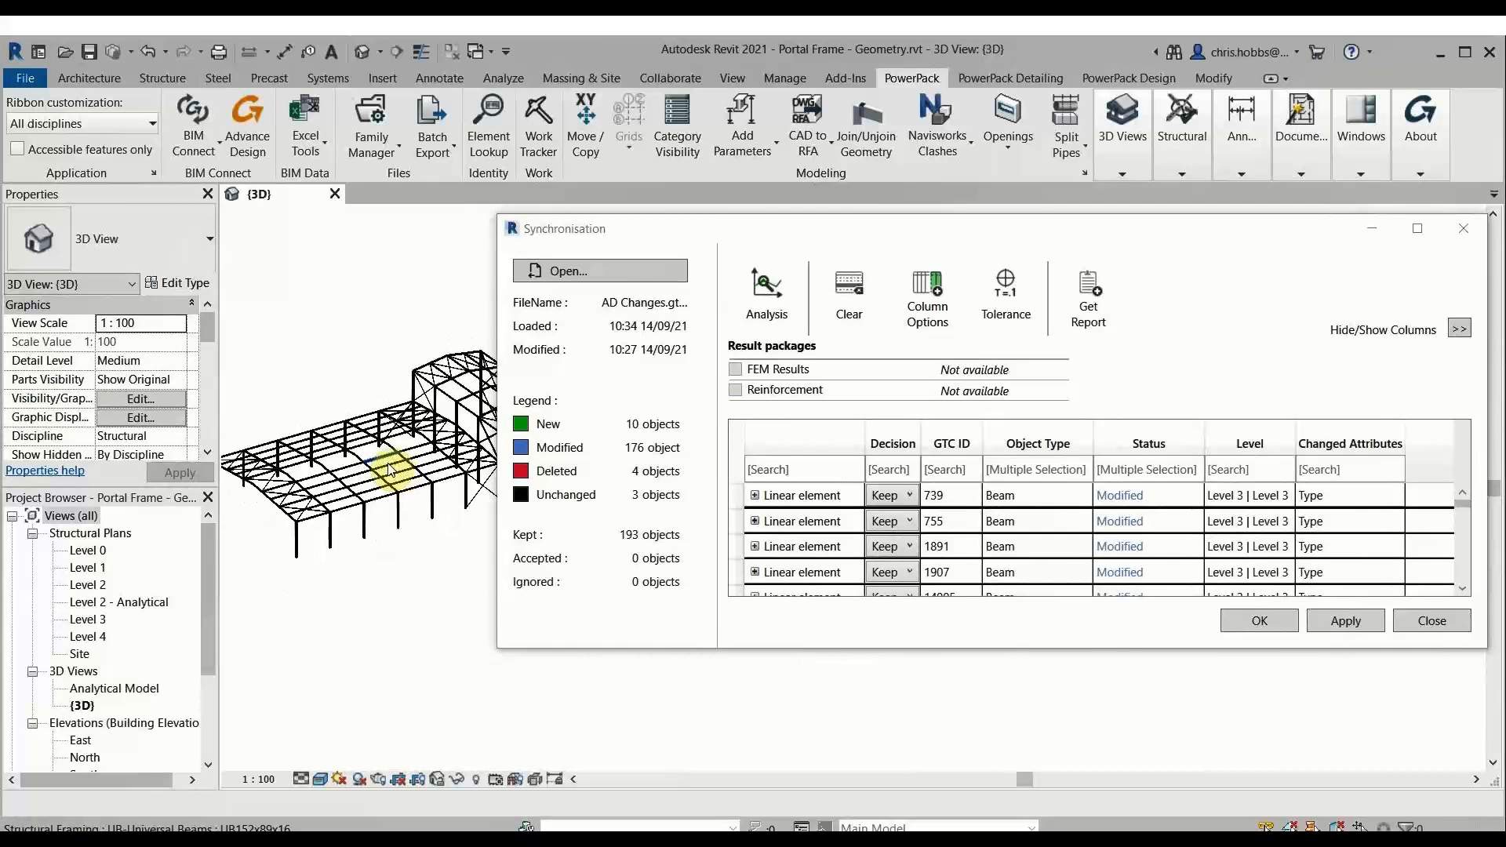
pyautogui.moveTo(942, 229); pyautogui.dragTo(959, 72)
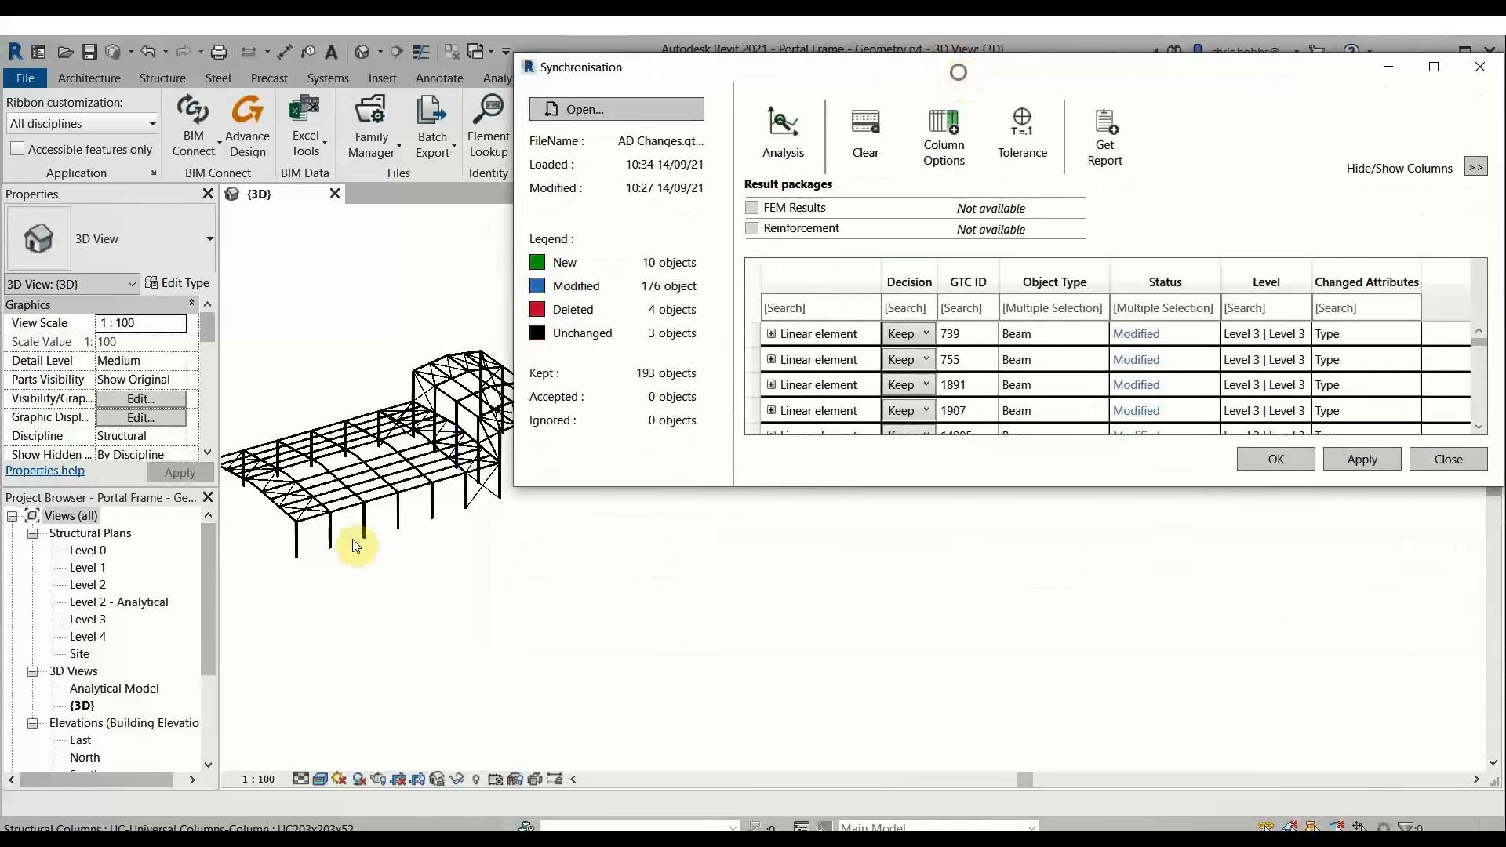
pyautogui.moveTo(359, 496); pyautogui.dragTo(615, 682, button='middle')
pyautogui.scroll(1, 530, 652)
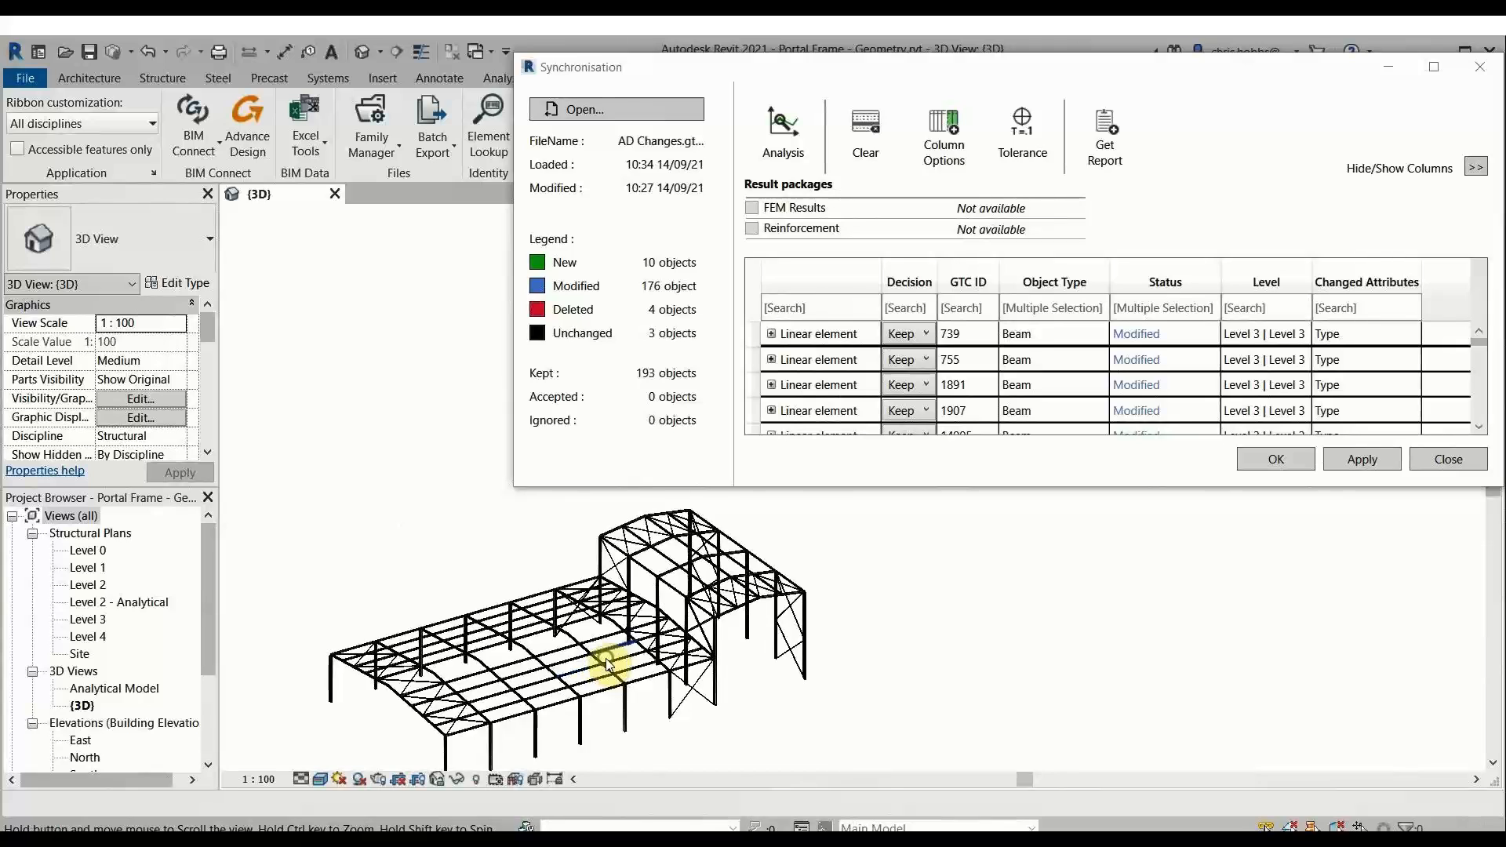
pyautogui.moveTo(606, 658); pyautogui.dragTo(609, 643, button='middle')
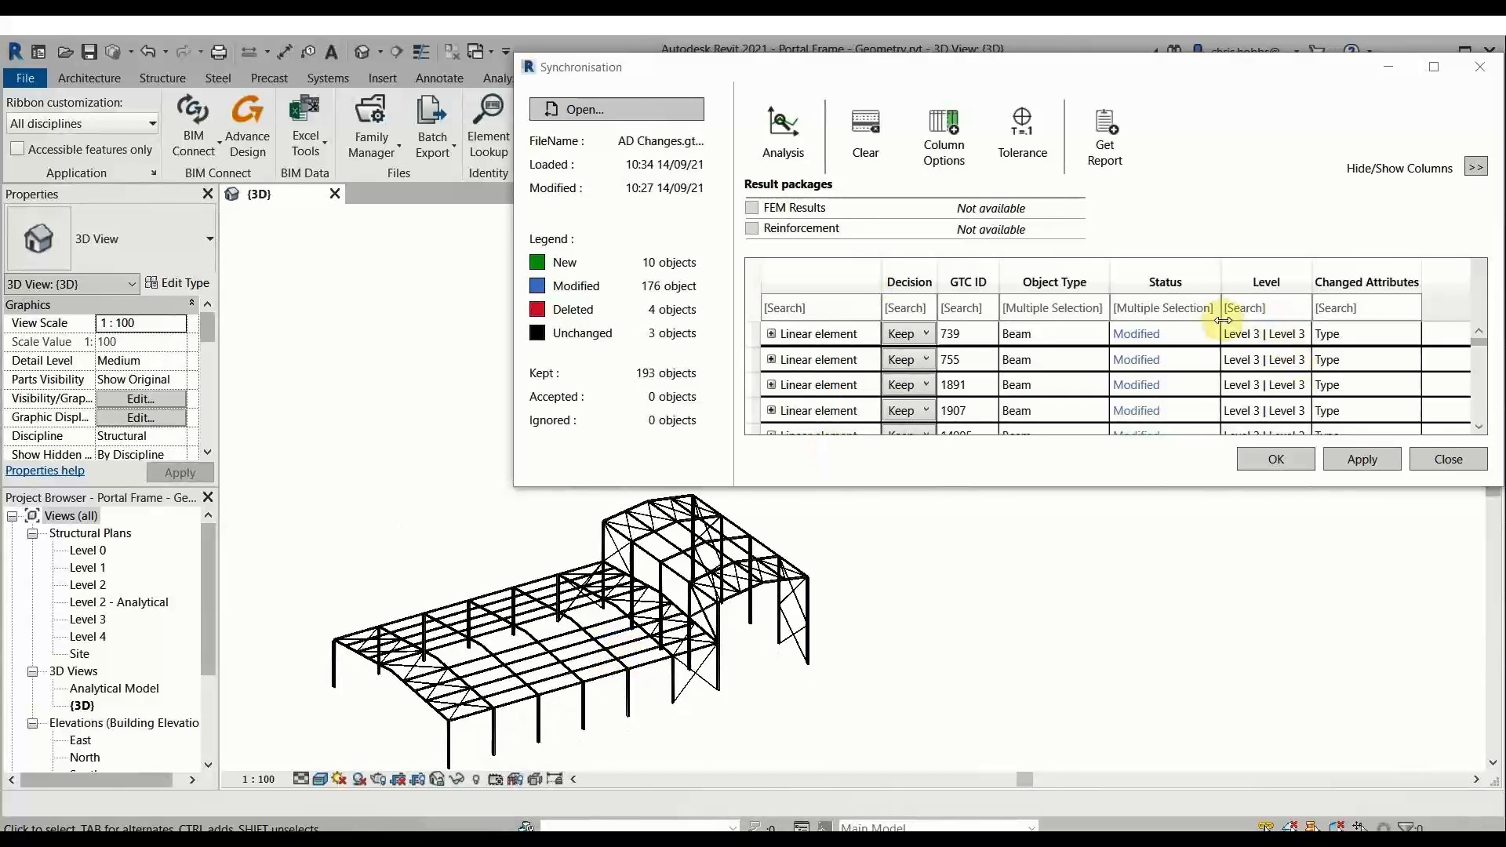
pyautogui.press('ctrl')
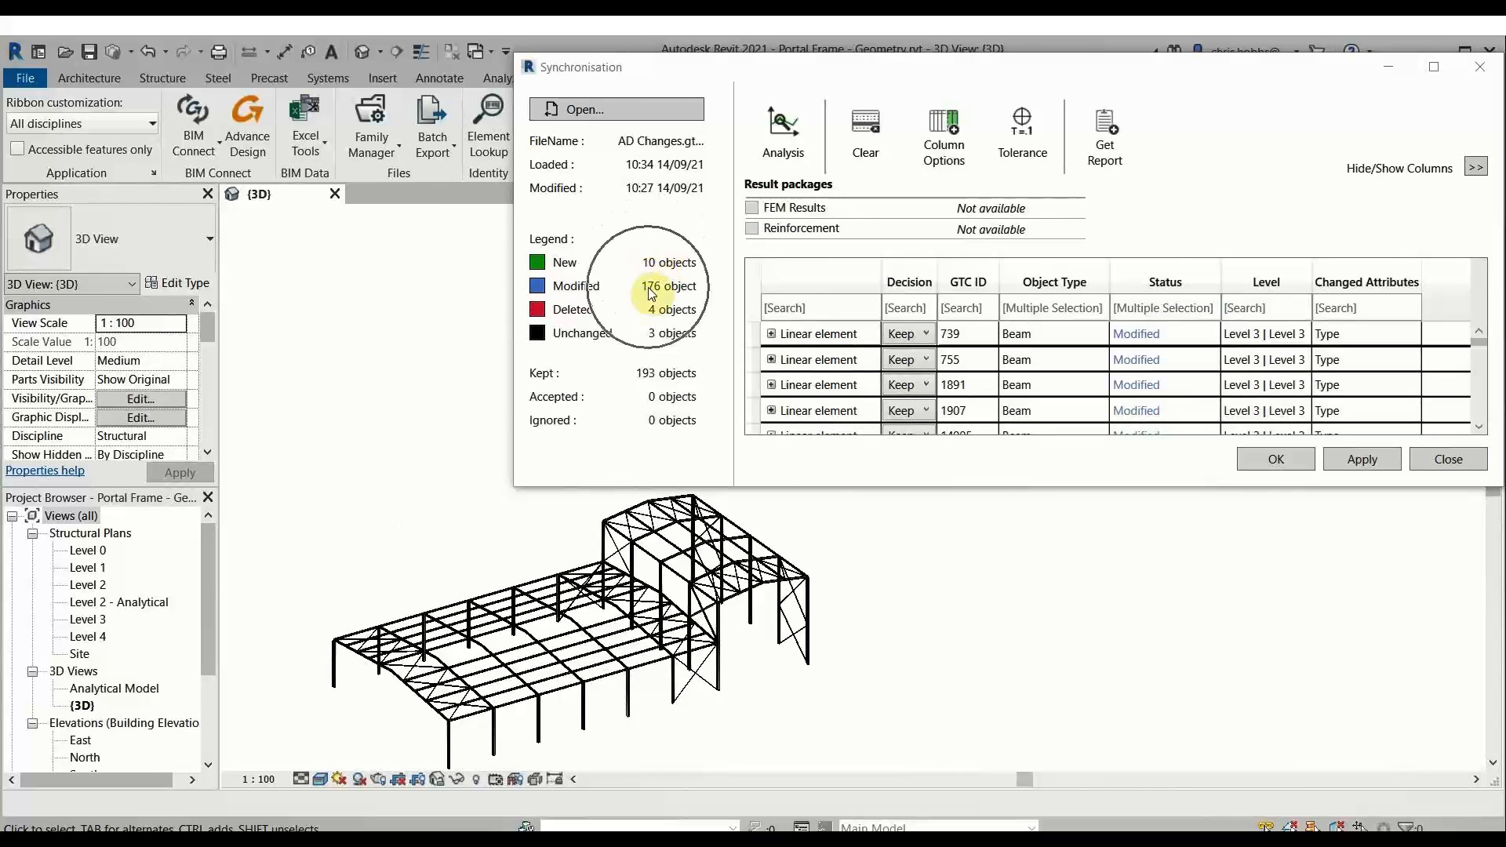
pyautogui.click(650, 309)
pyautogui.press('ctrl')
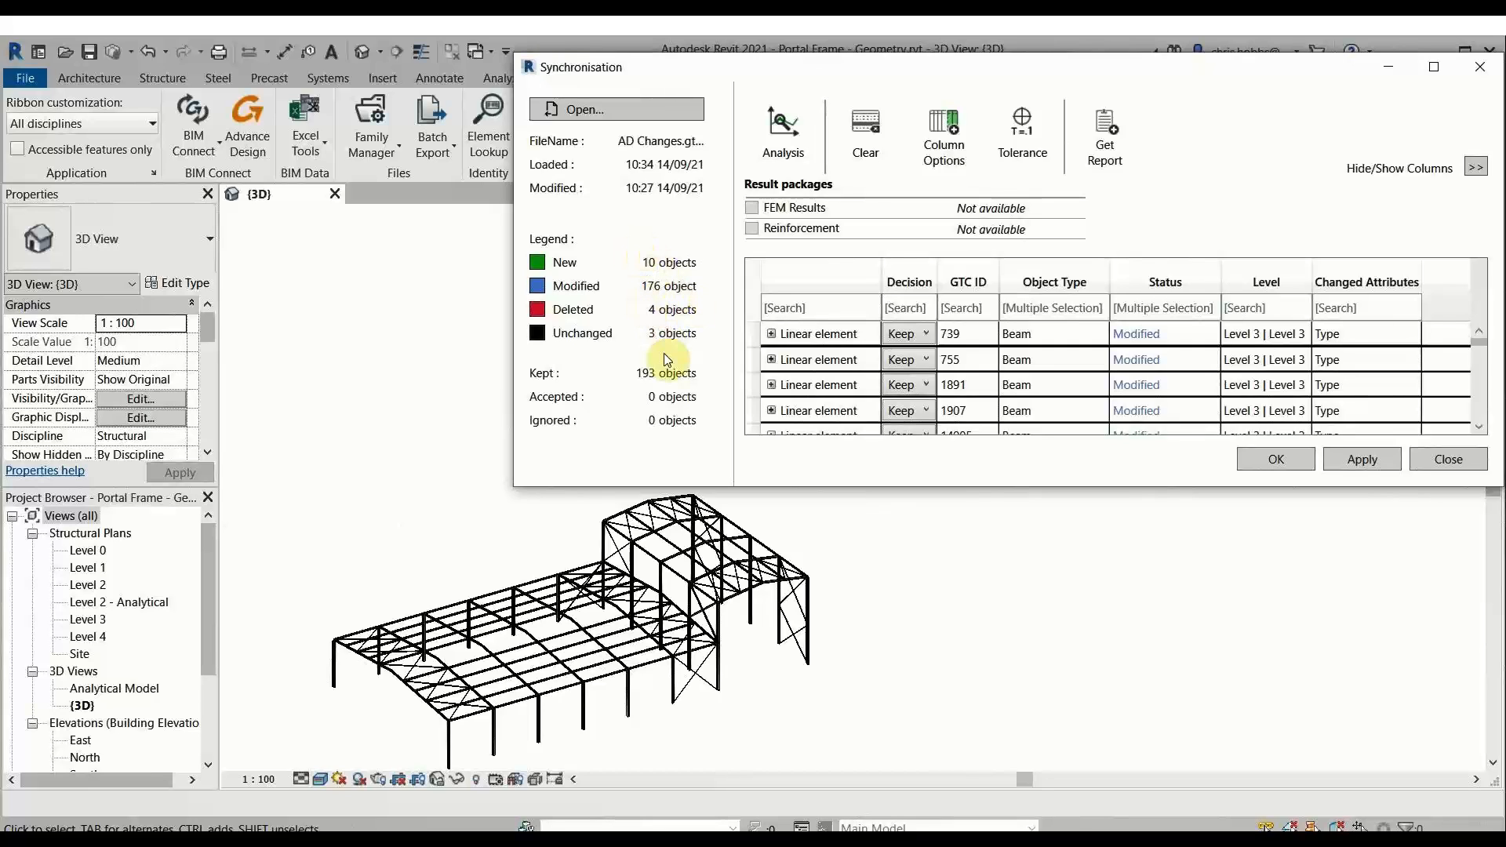
# Step: Filter the change list by the status New and expand the parameters of the first linear element
pyautogui.click(1151, 312)
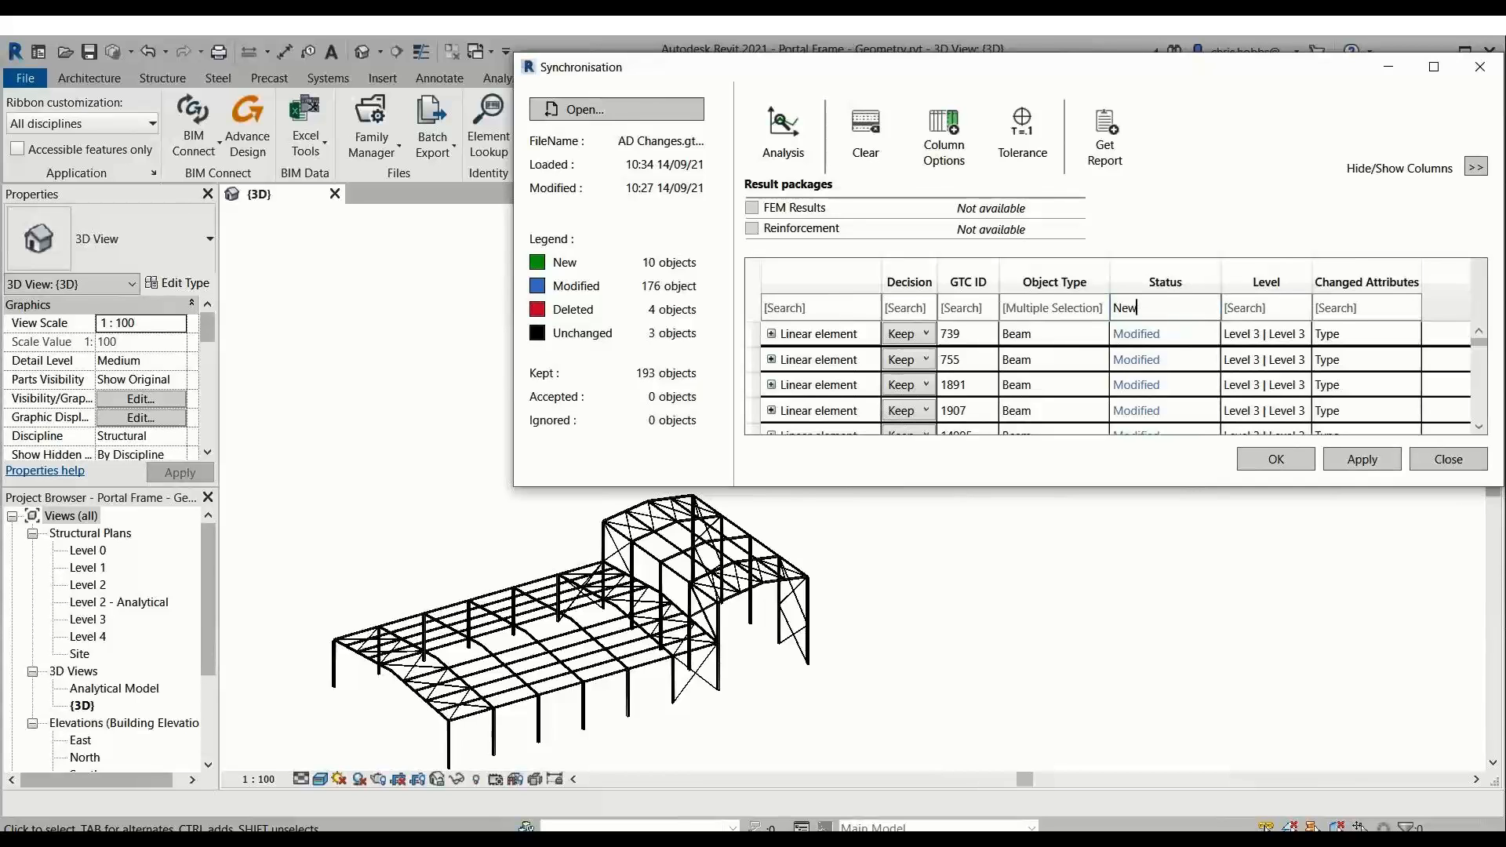
pyautogui.press('Tab')
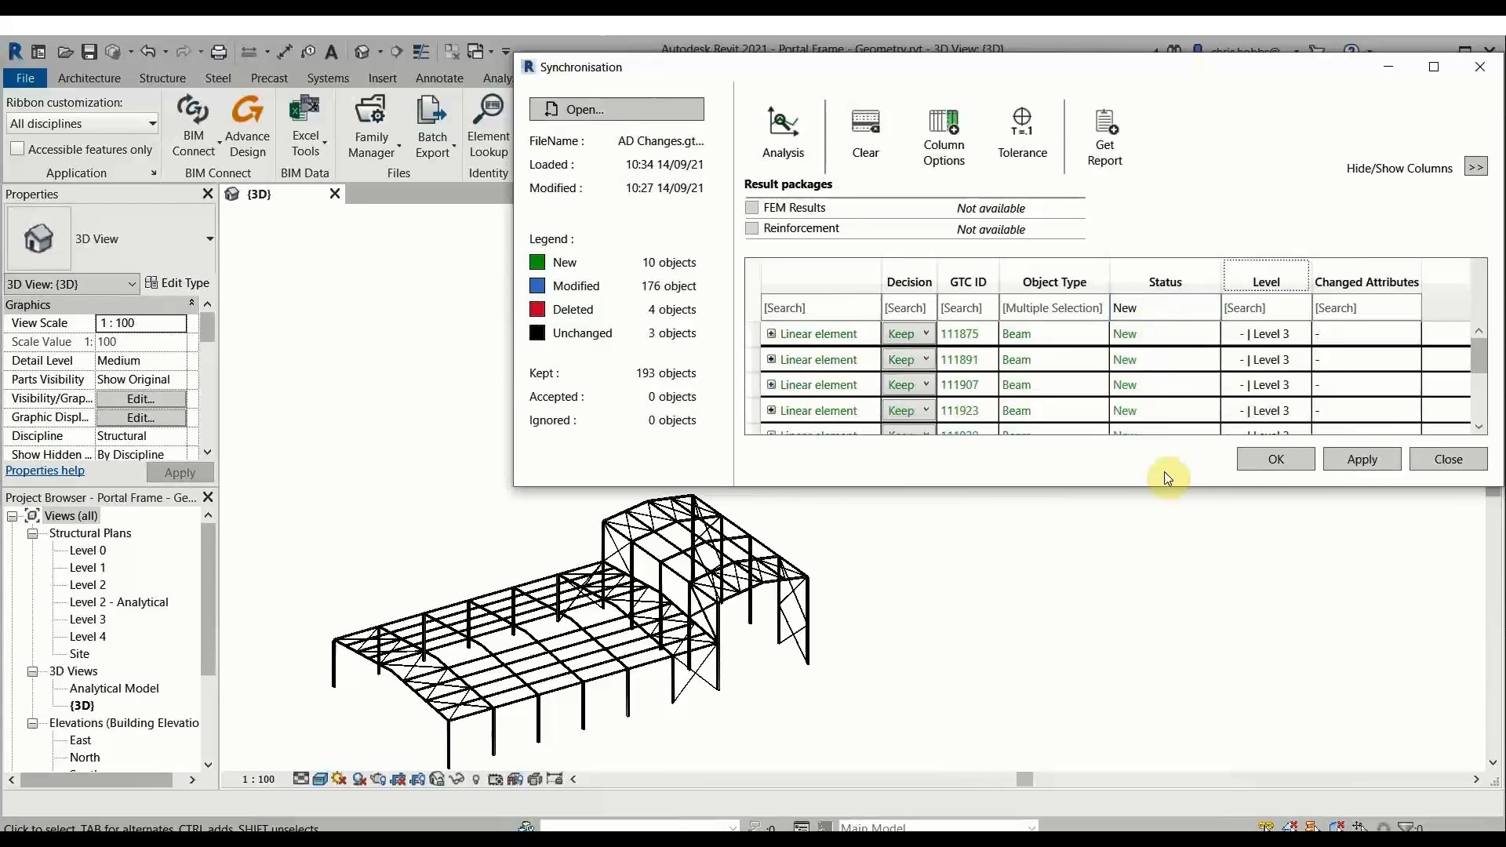
pyautogui.click(771, 334)
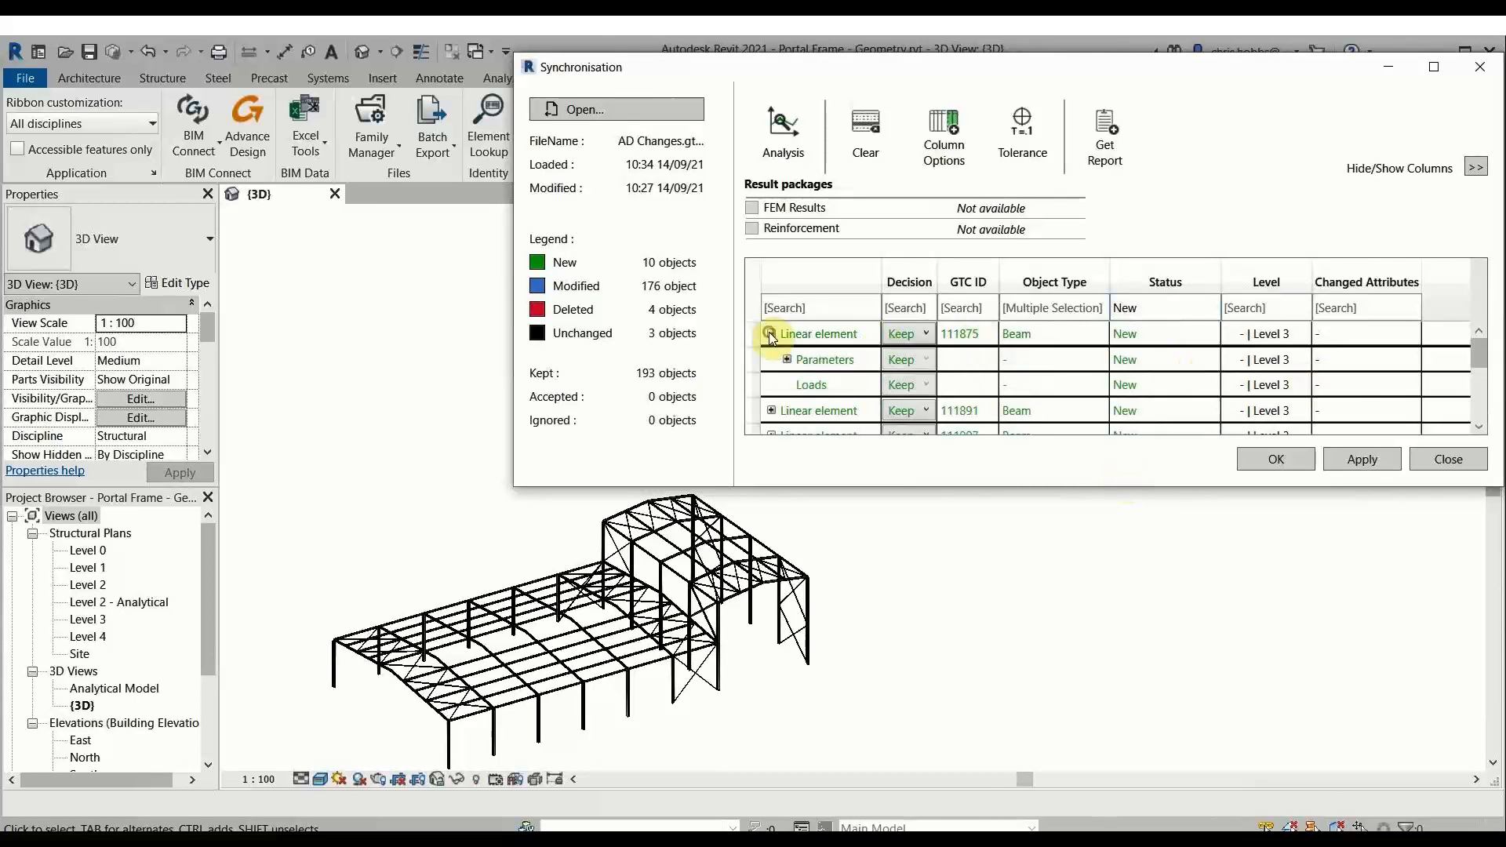
pyautogui.click(788, 359)
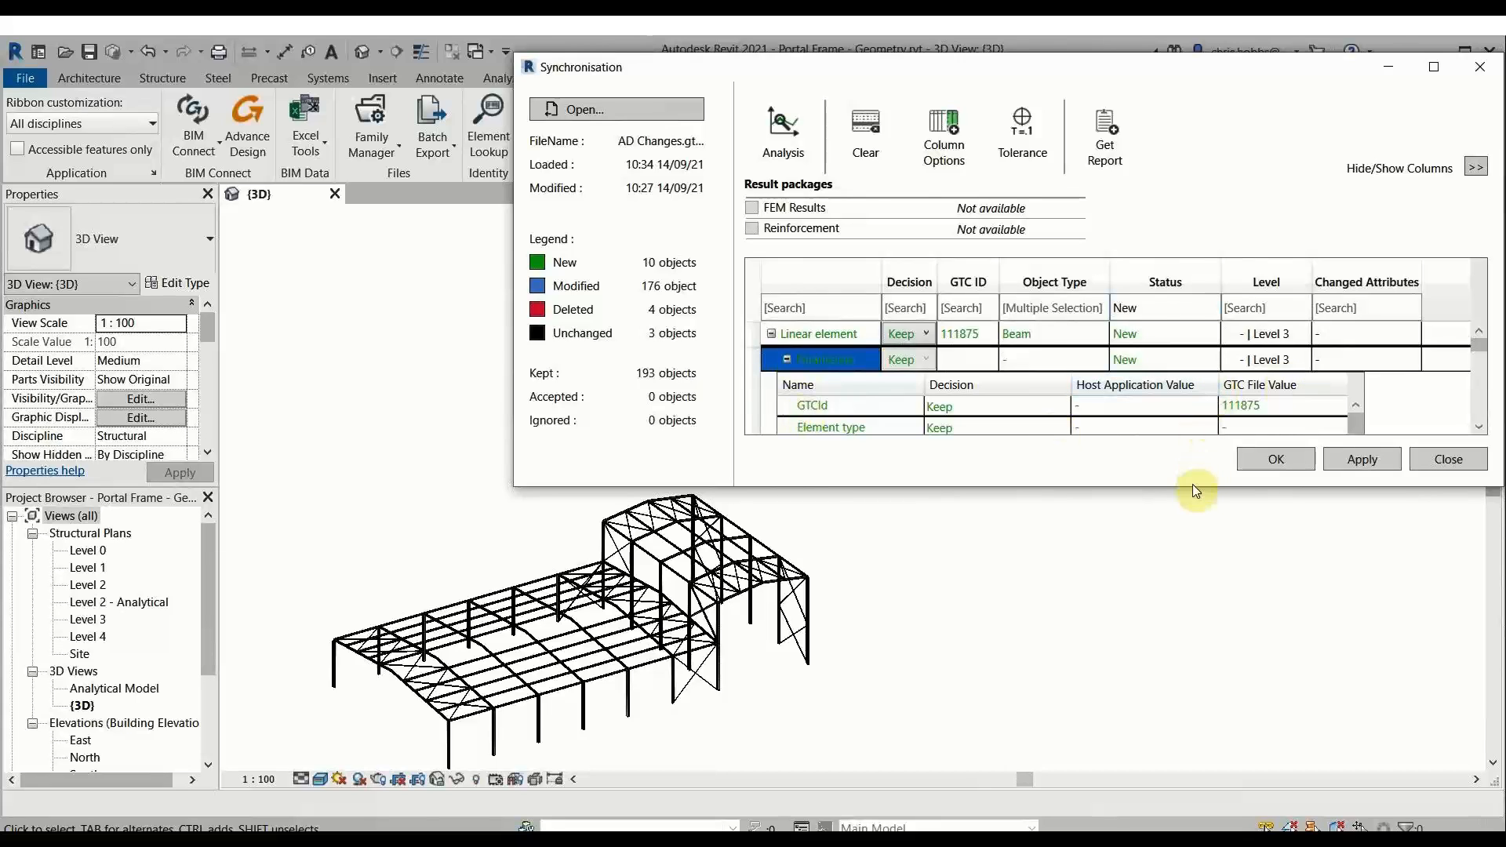
# Step: Examine the first new beam's GTC file values, including its material and section type, and collapse its parameters
pyautogui.moveTo(1193, 487); pyautogui.dragTo(1193, 497)
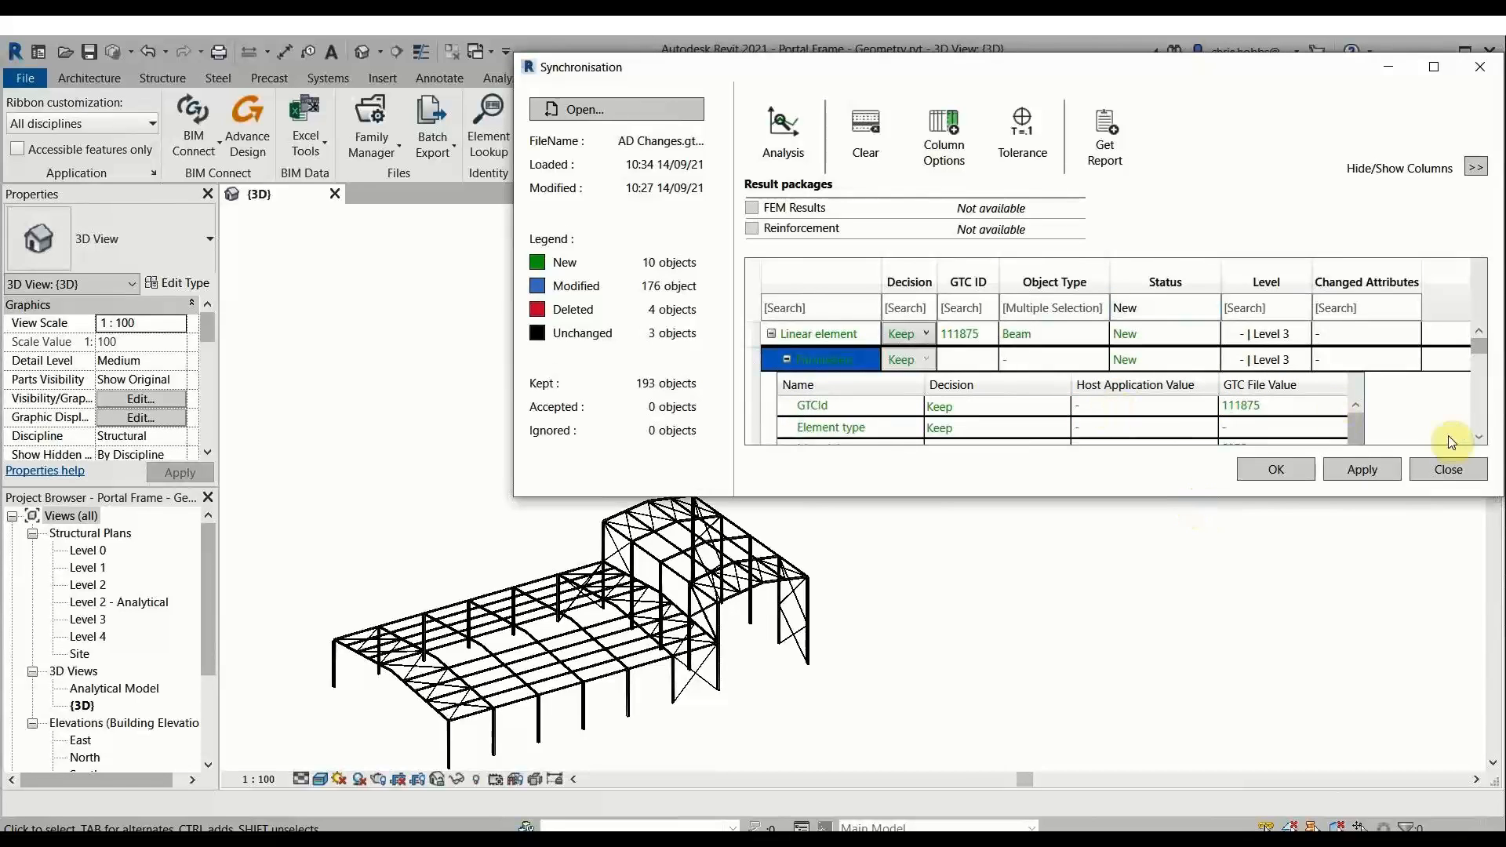
pyautogui.click(1478, 436)
pyautogui.click(1478, 436)
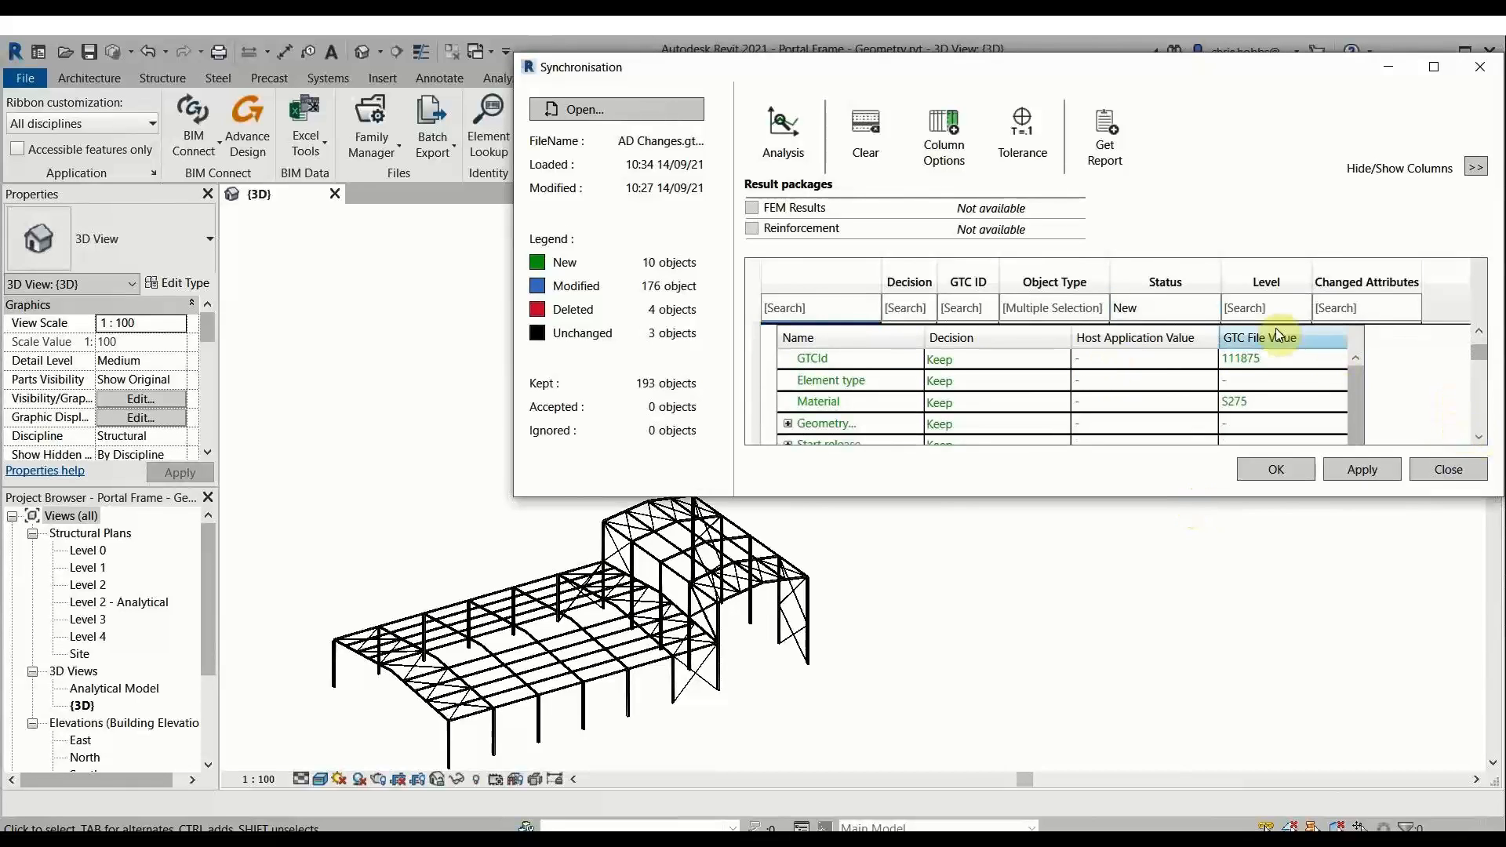
pyautogui.scroll(-2, 1231, 387)
pyautogui.scroll(-1, 1188, 442)
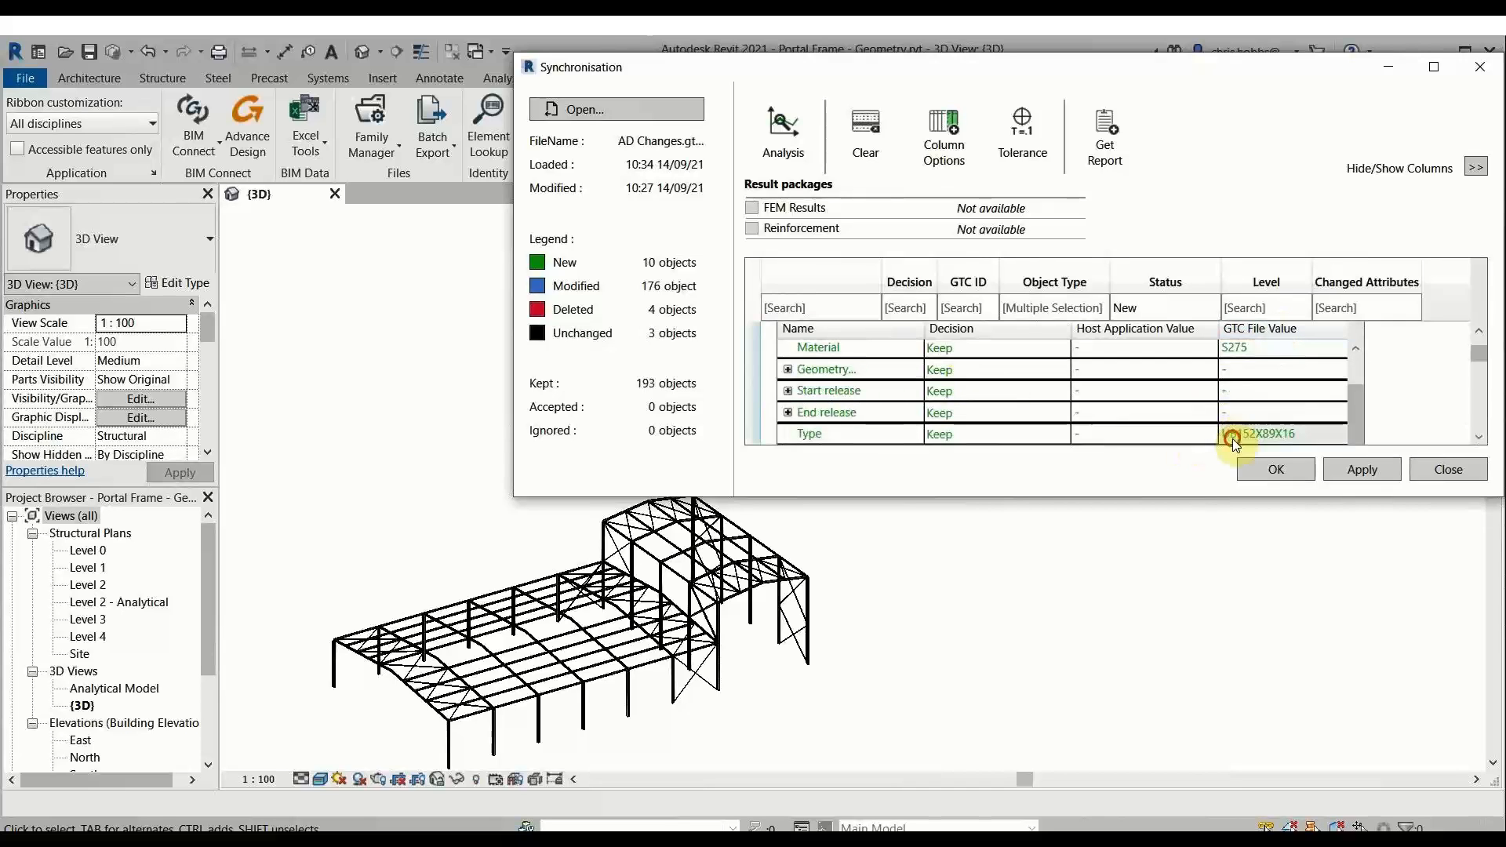
pyautogui.click(1231, 436)
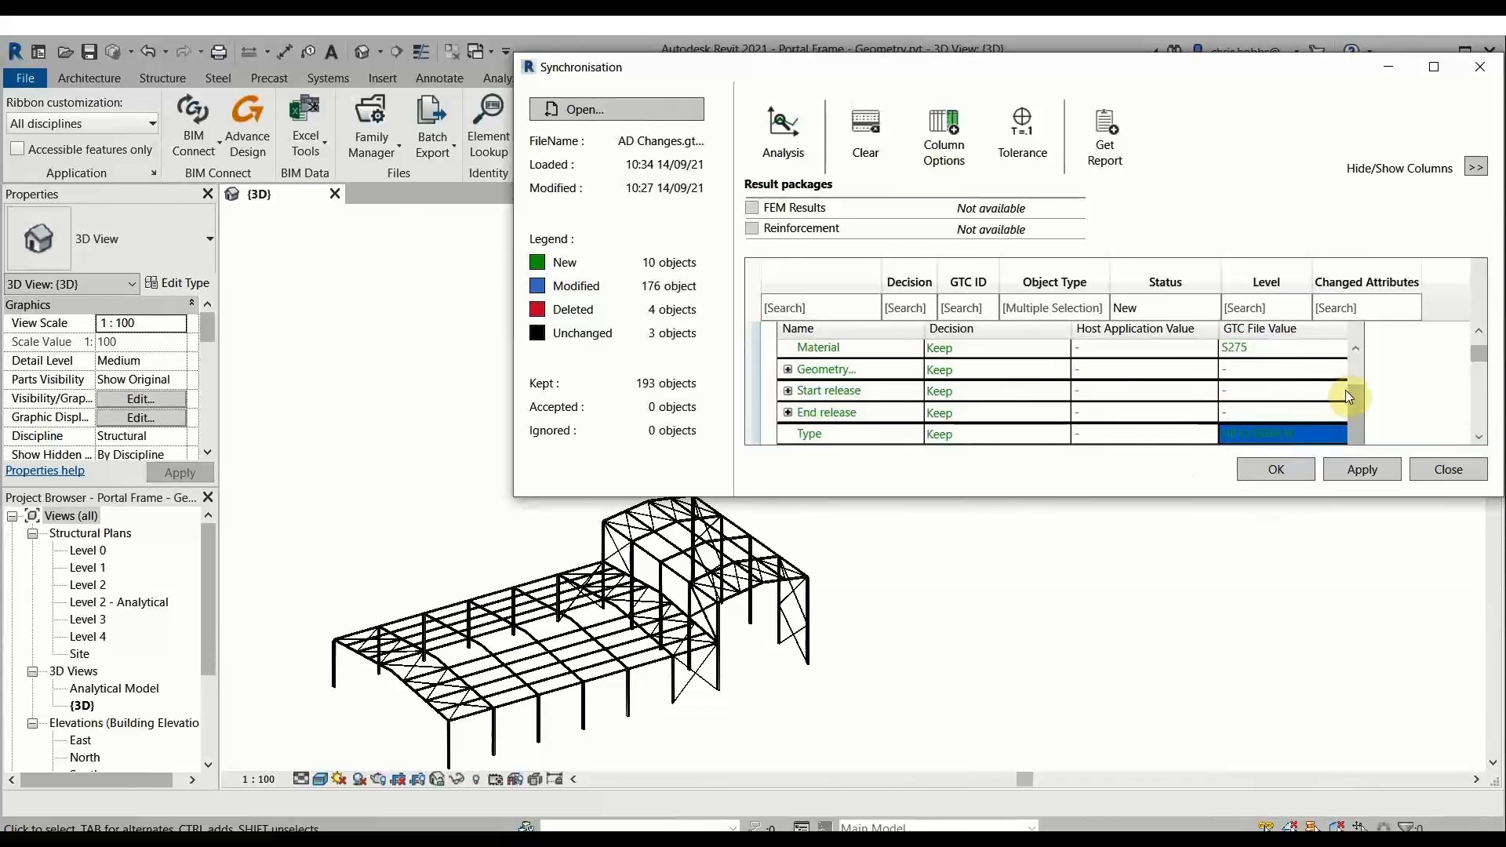
pyautogui.moveTo(1354, 392); pyautogui.dragTo(1354, 346)
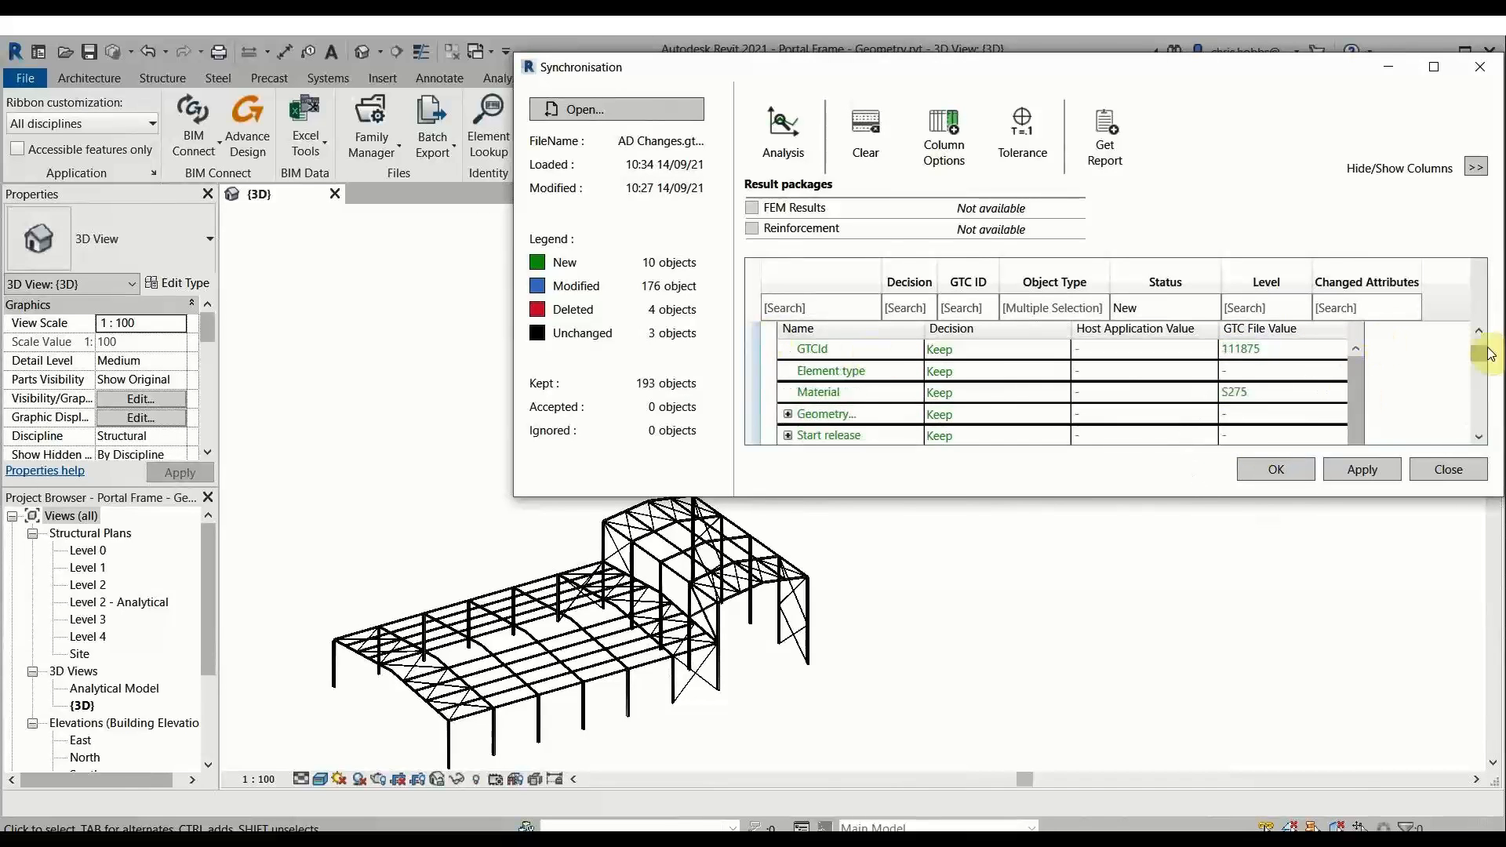
pyautogui.scroll(2, 1489, 354)
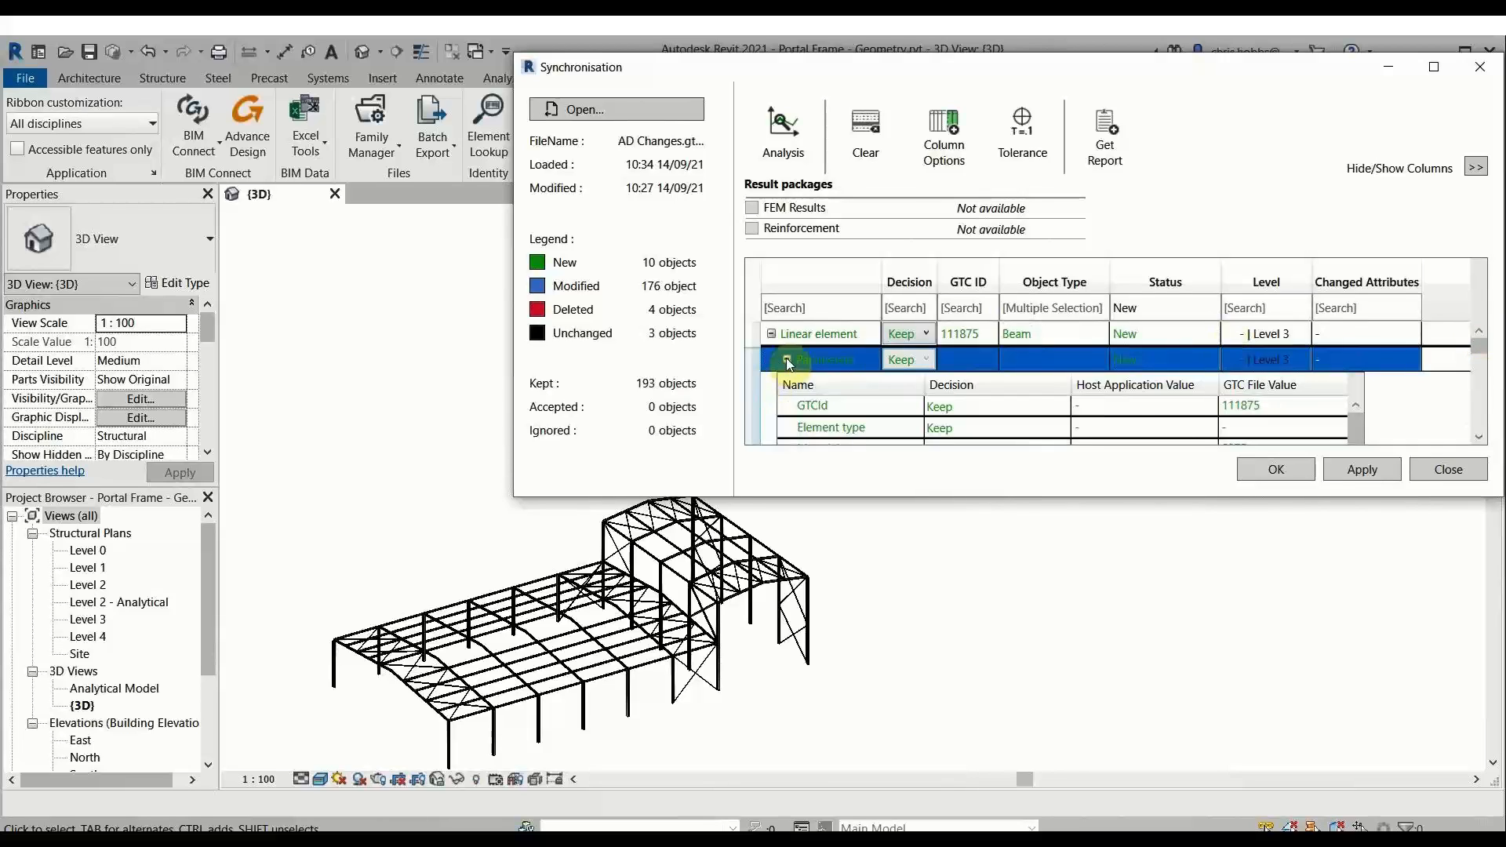
pyautogui.click(787, 359)
# Step: Set the decision for all new linear elements to Accept and apply the changes to the Revit model
pyautogui.click(751, 337)
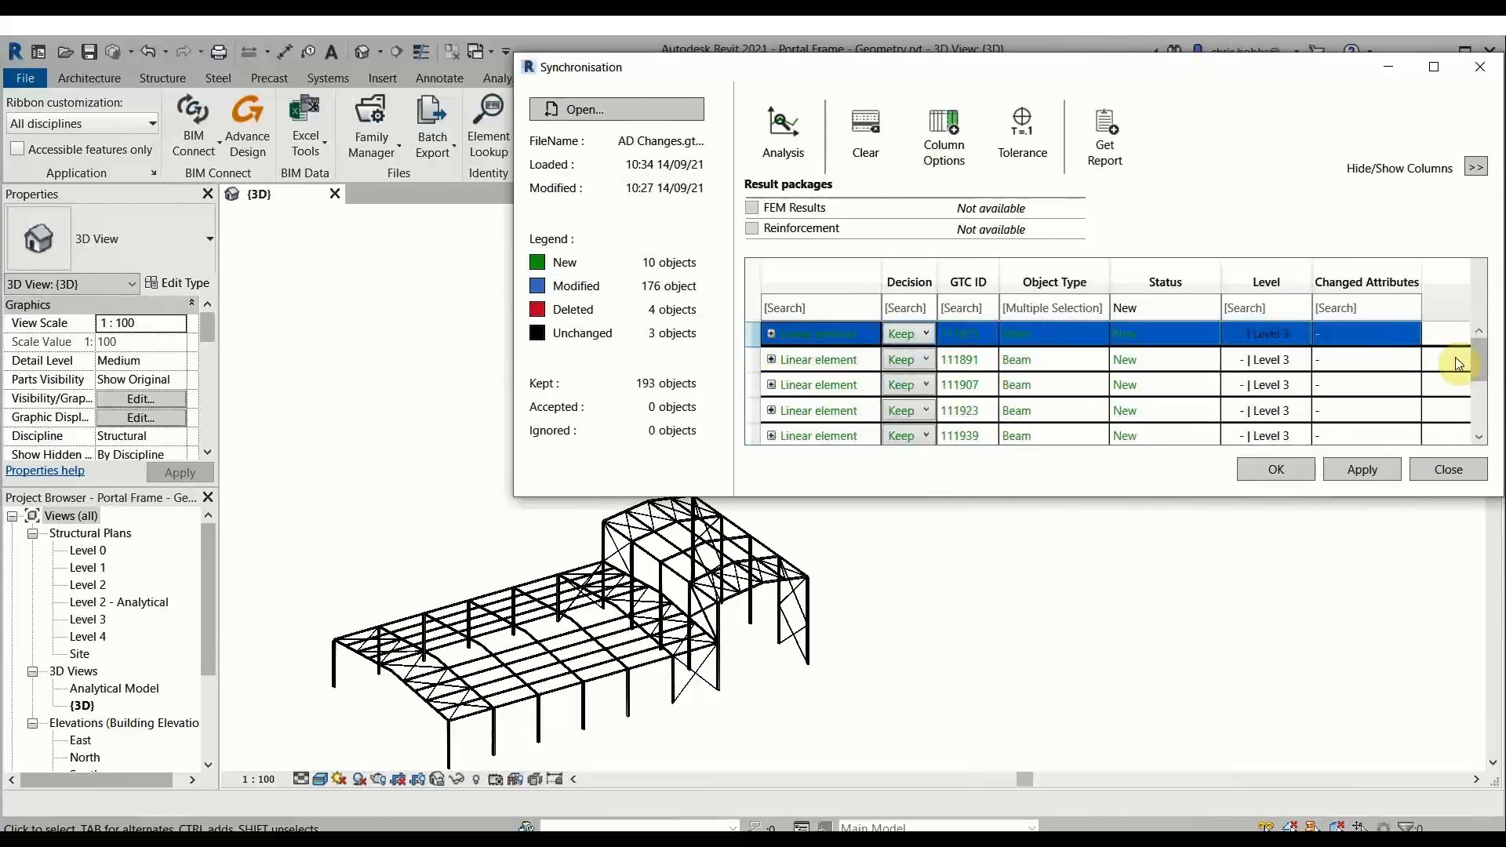
pyautogui.moveTo(1479, 361); pyautogui.dragTo(1487, 483)
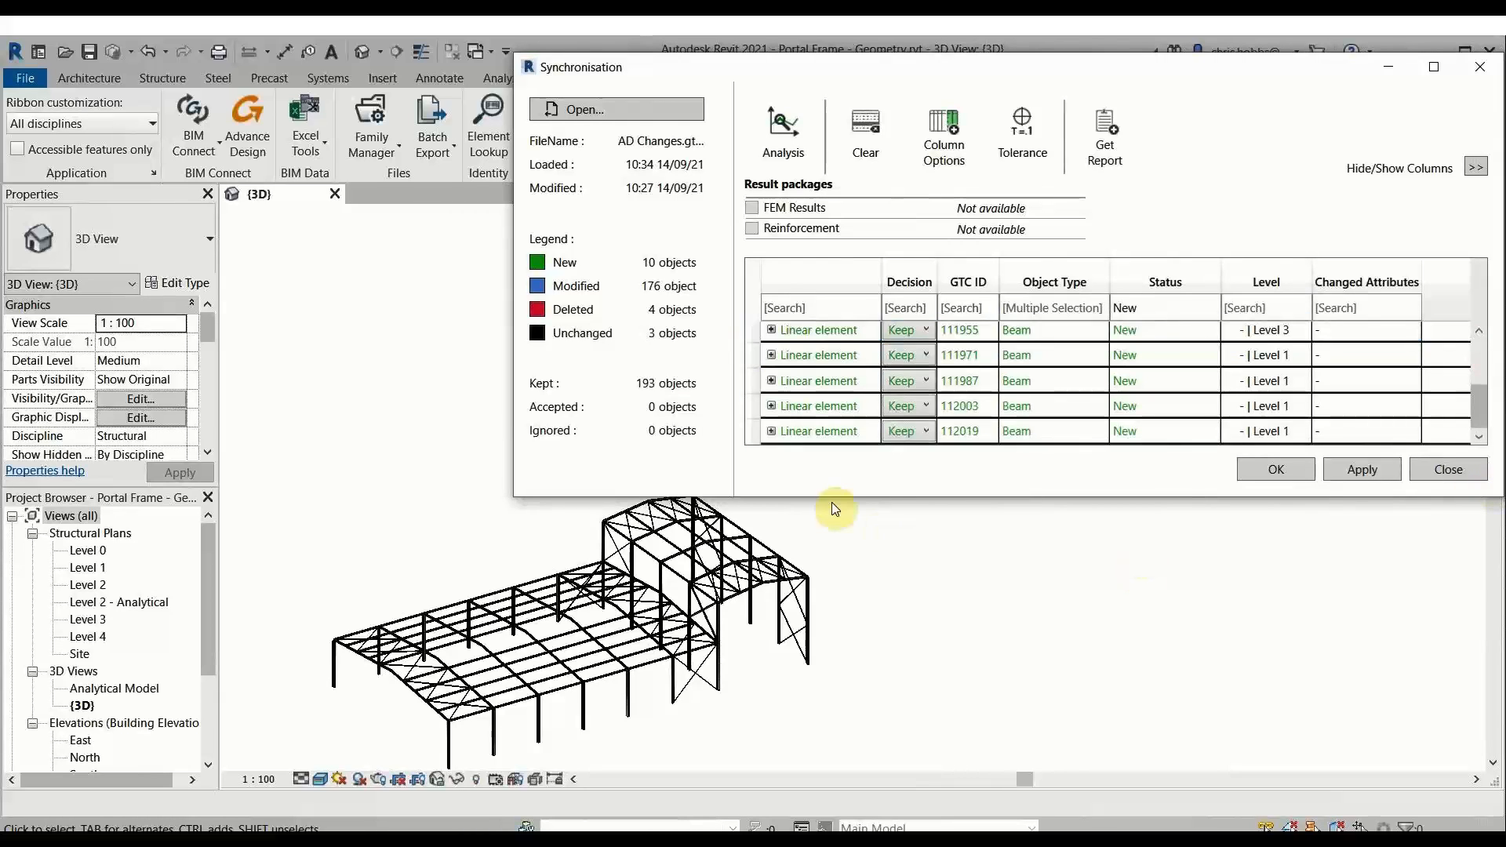
pyautogui.keyDown('shift'); pyautogui.click(749, 432); pyautogui.keyUp('shift')
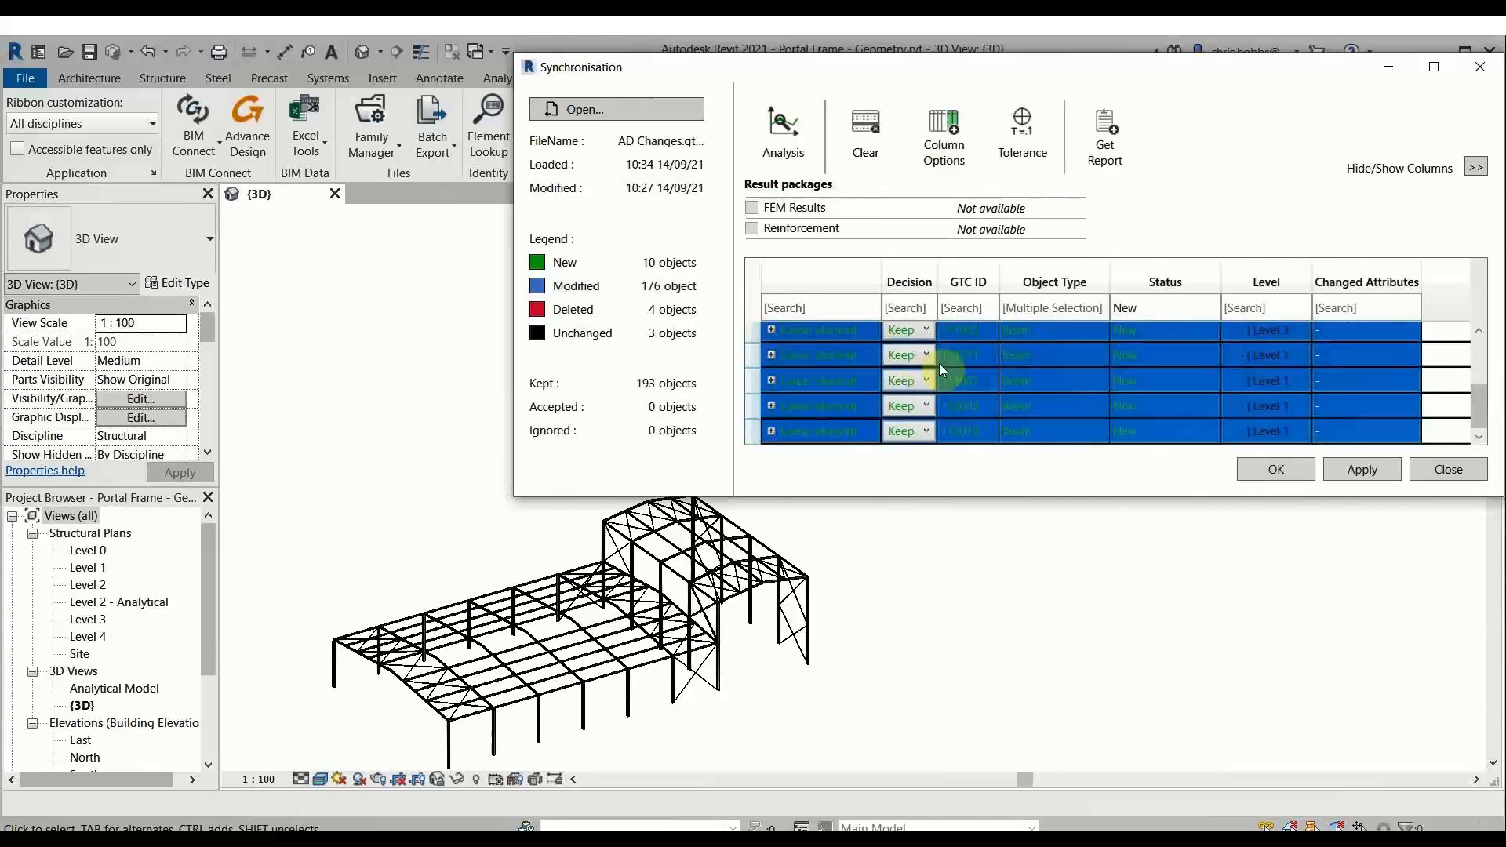
pyautogui.click(913, 418)
pyautogui.click(916, 424)
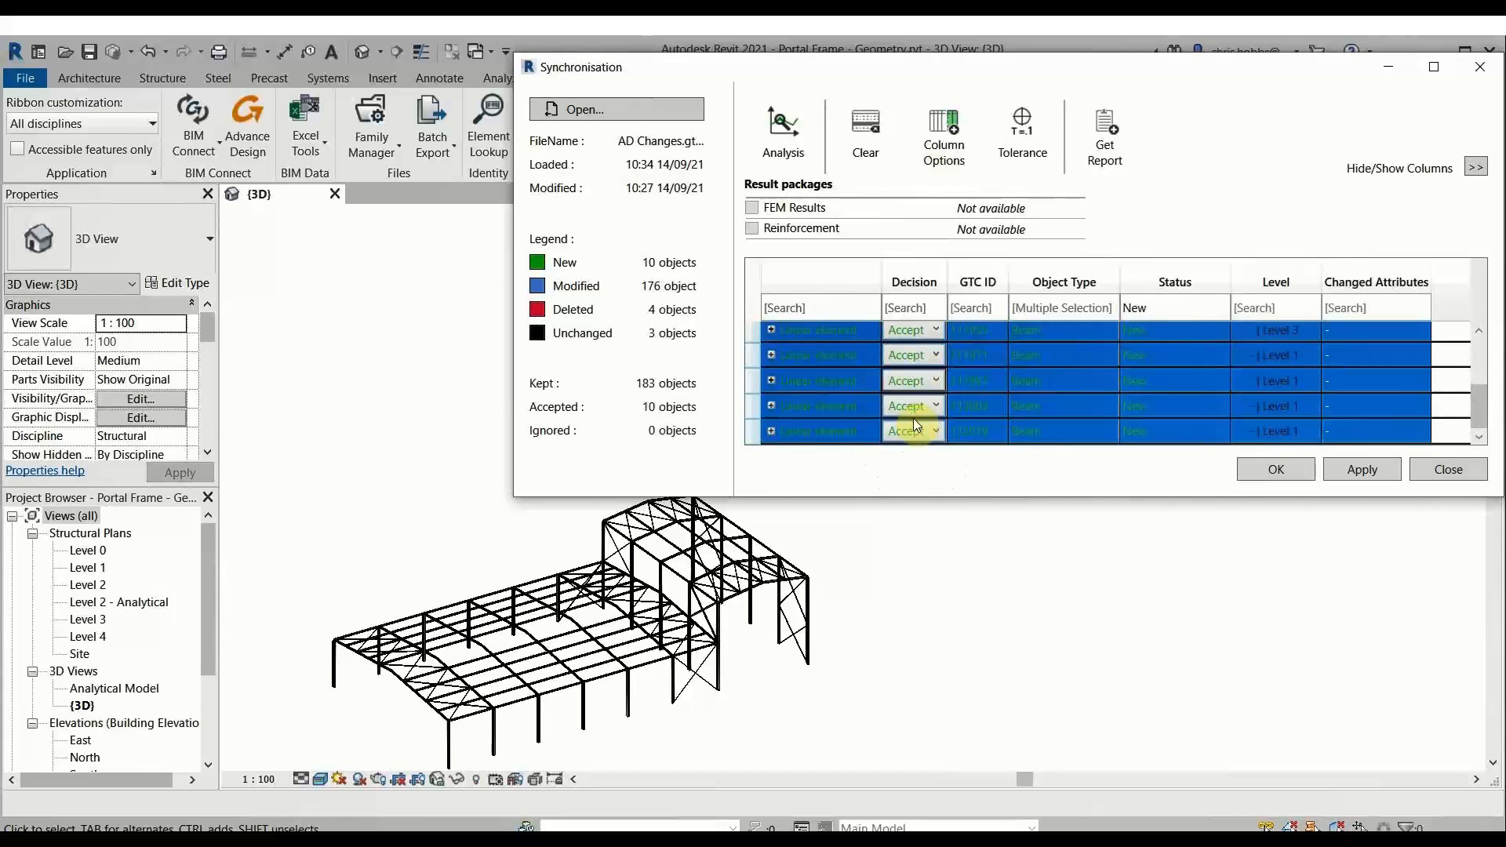
pyautogui.click(1375, 470)
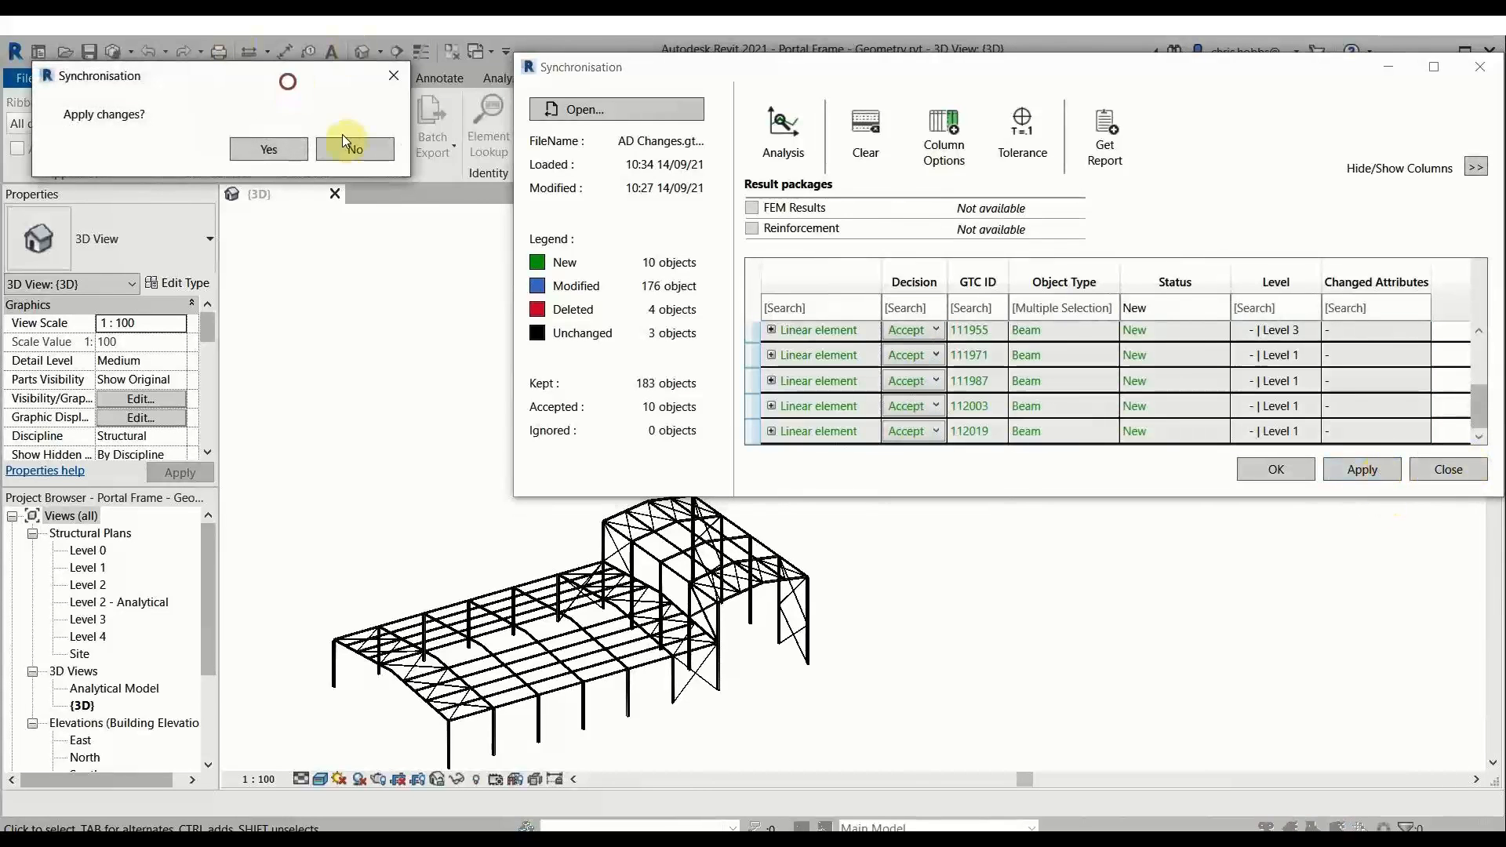
pyautogui.click(365, 224)
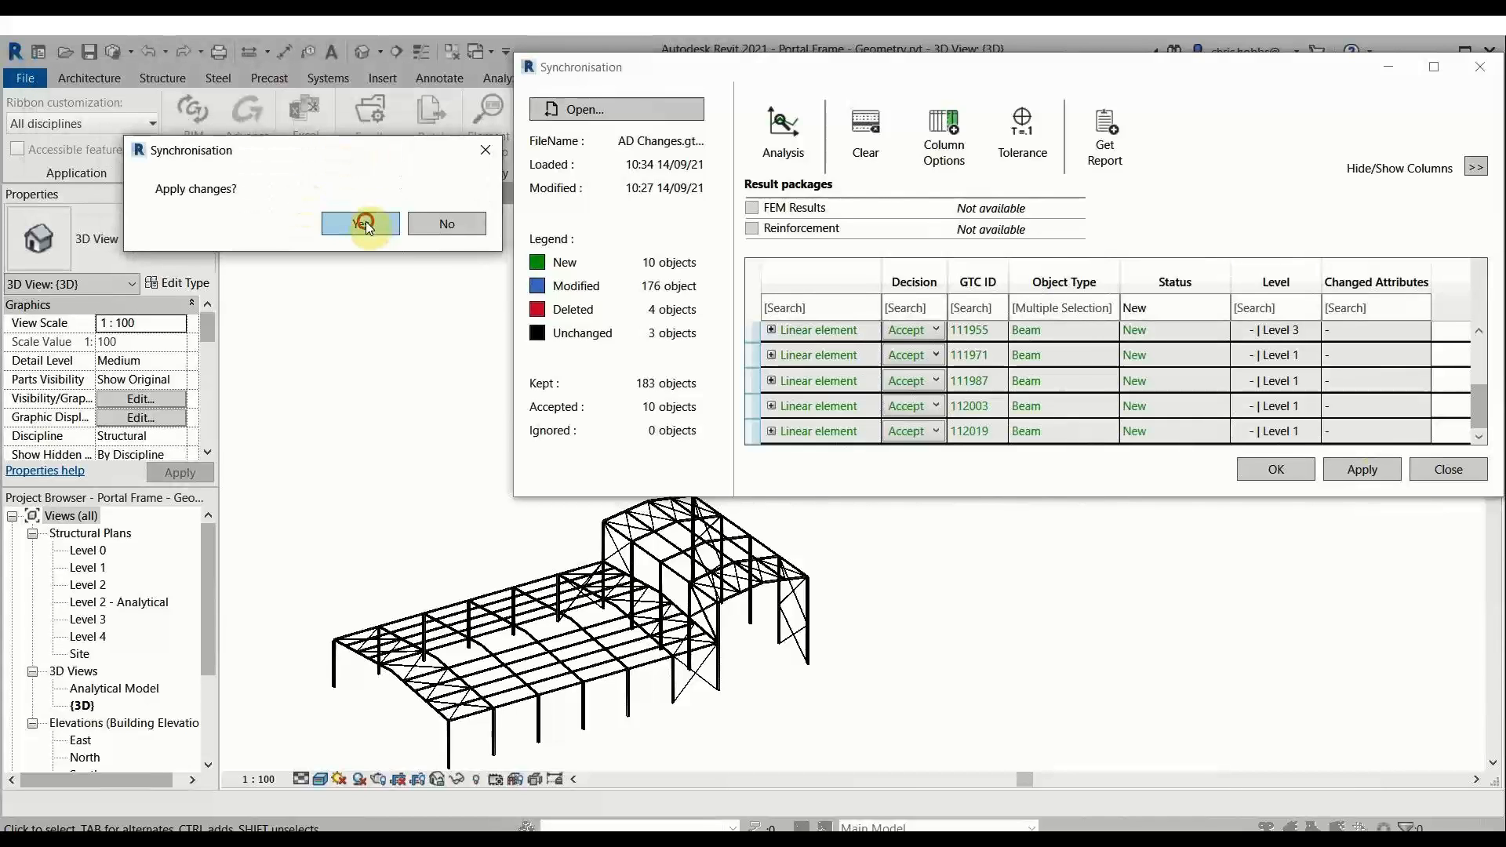
pyautogui.click(390, 179)
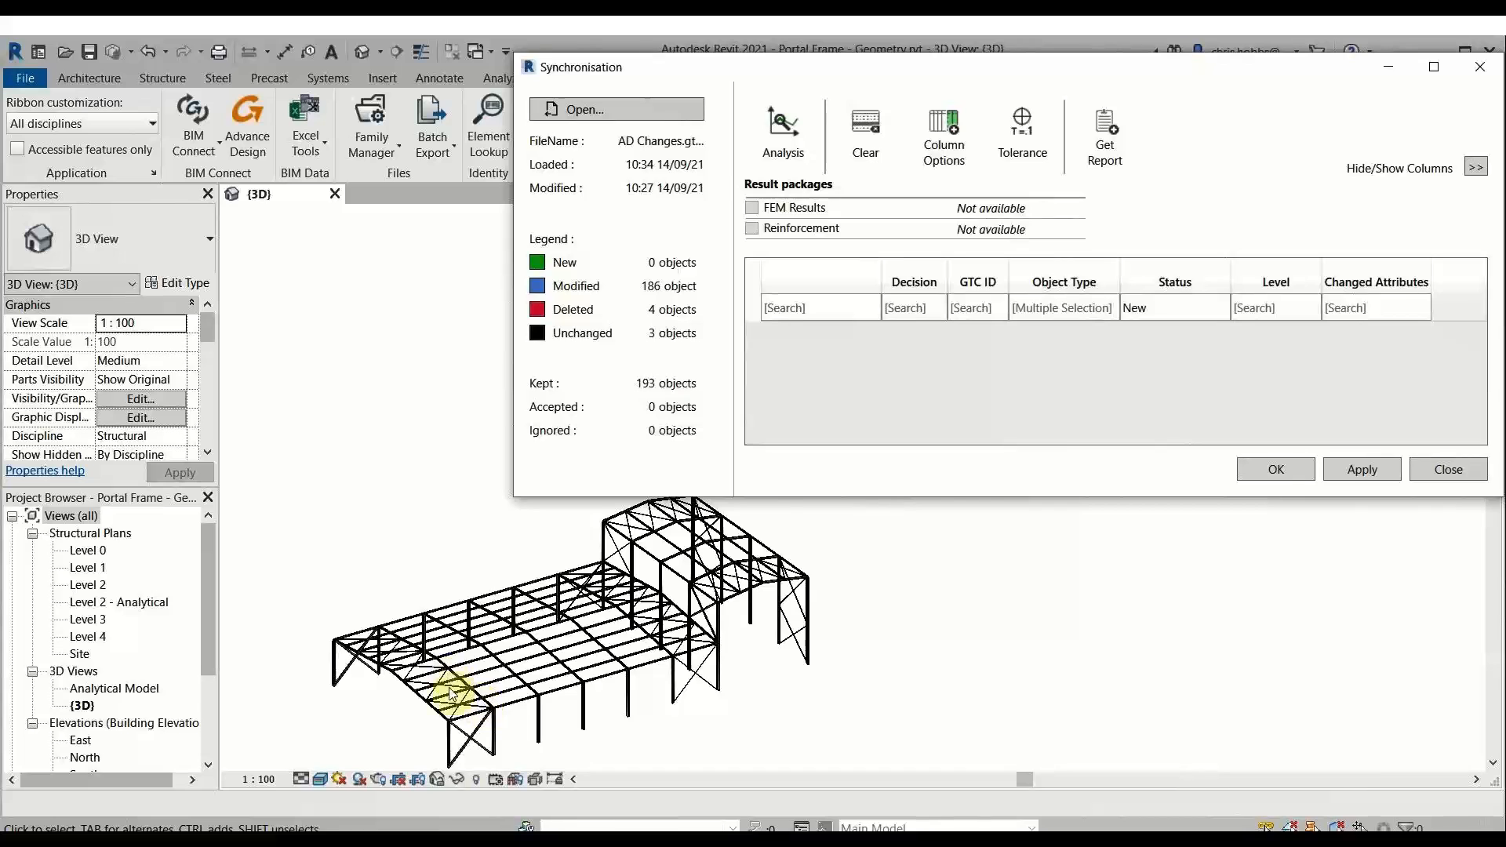
# Step: Inspect the bracing added at the end bay of the lower frame in the 3D view
pyautogui.scroll(5, 452, 694)
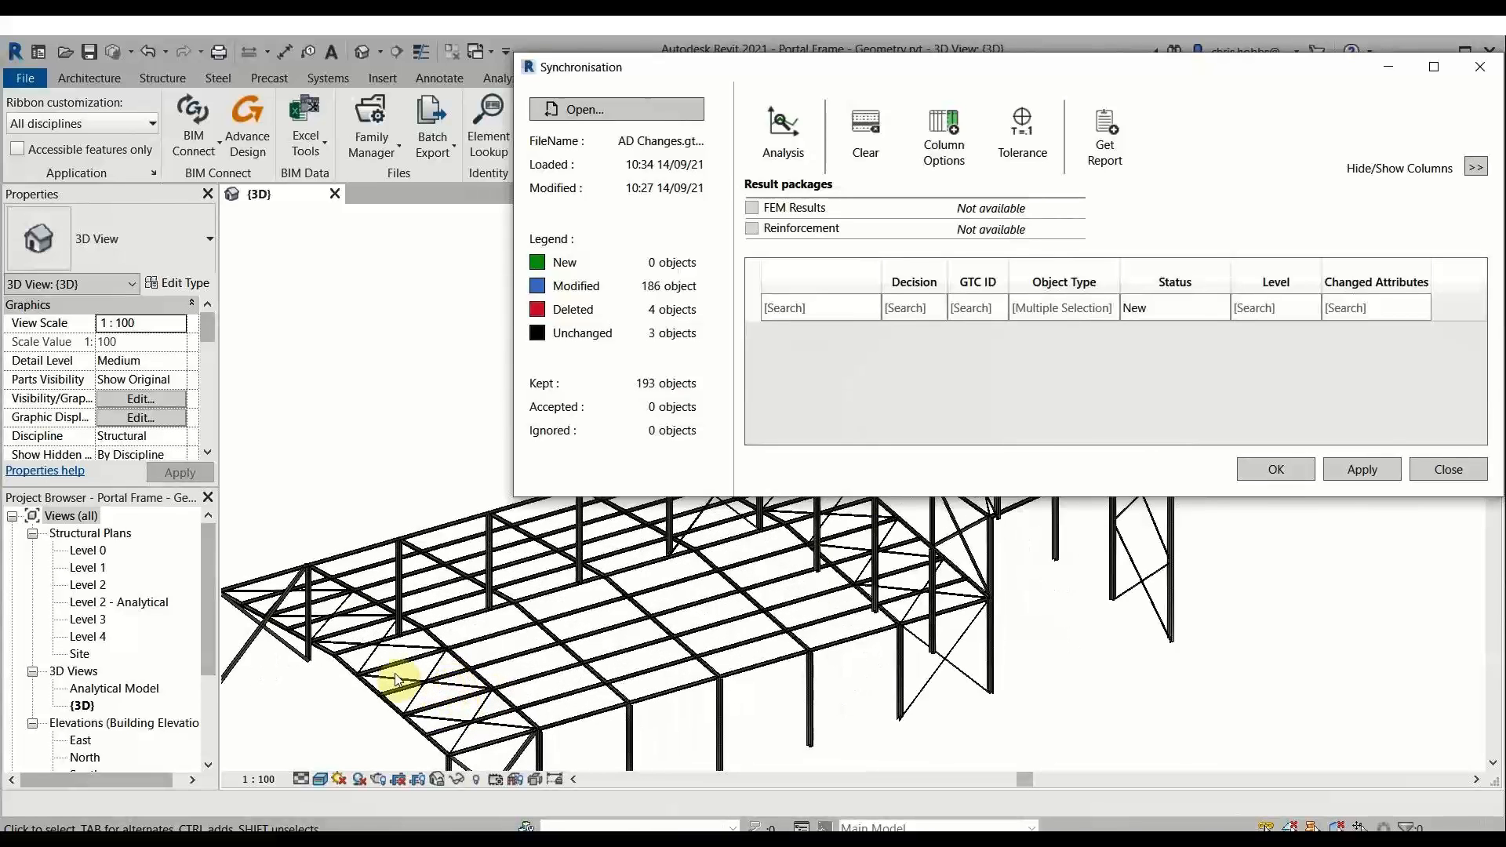
pyautogui.moveTo(703, 573); pyautogui.dragTo(346, 690, button='middle')
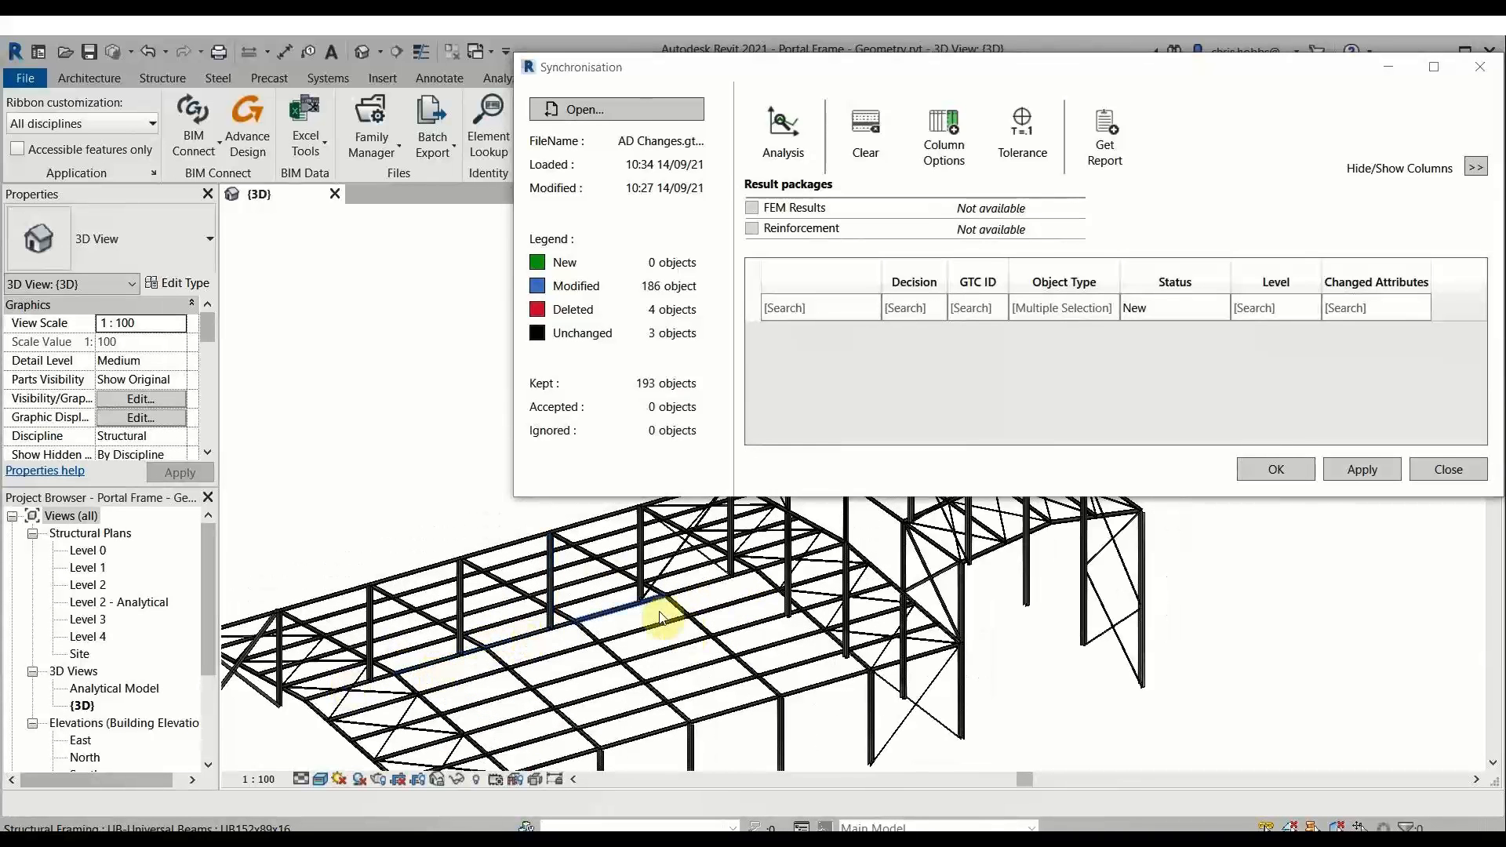
pyautogui.scroll(-3, 685, 676)
pyautogui.moveTo(641, 656); pyautogui.dragTo(638, 583, button='middle')
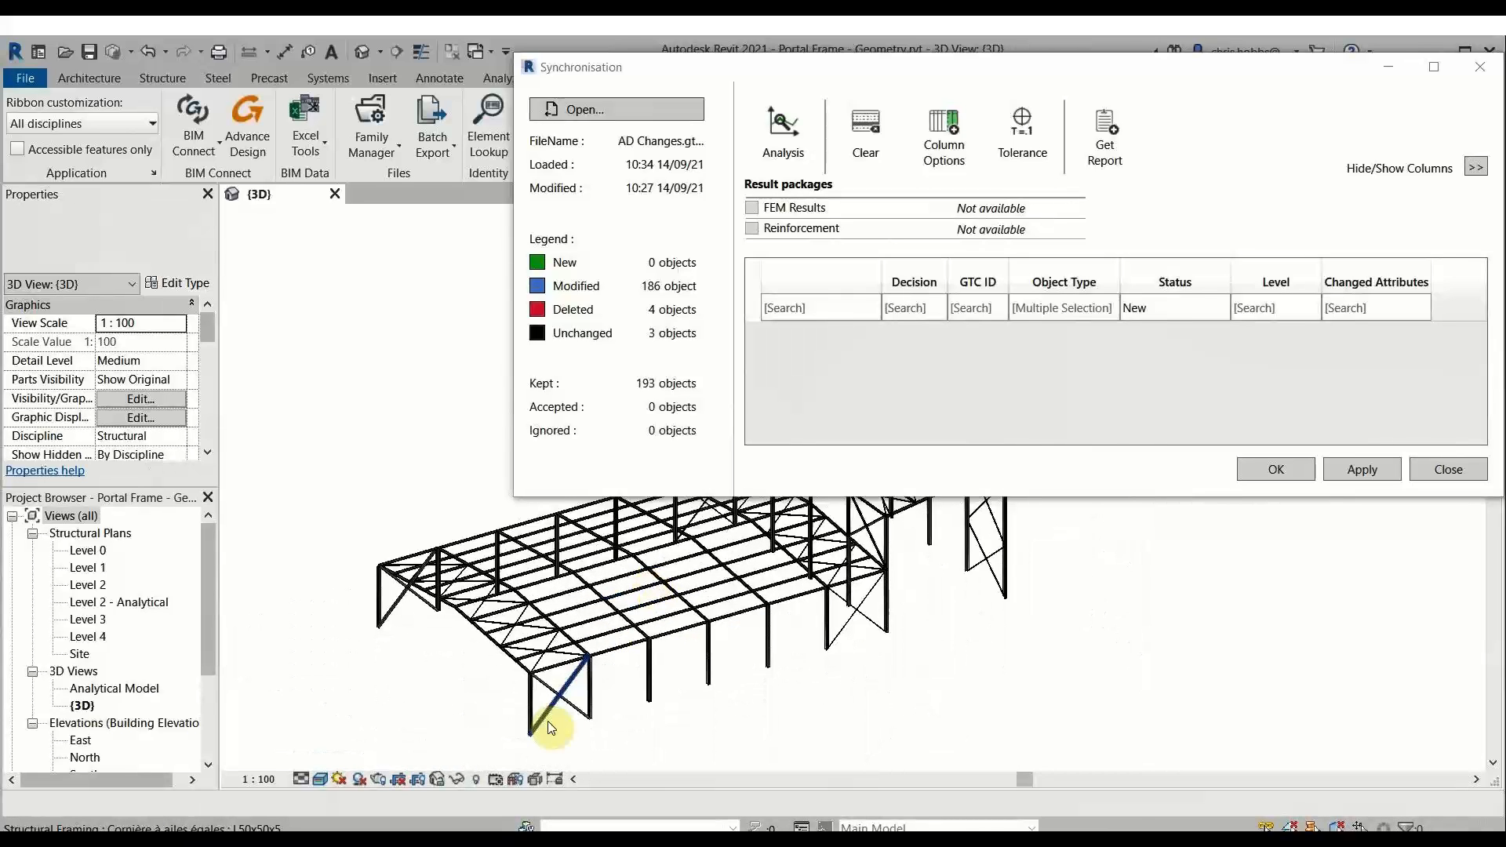
pyautogui.click(568, 714)
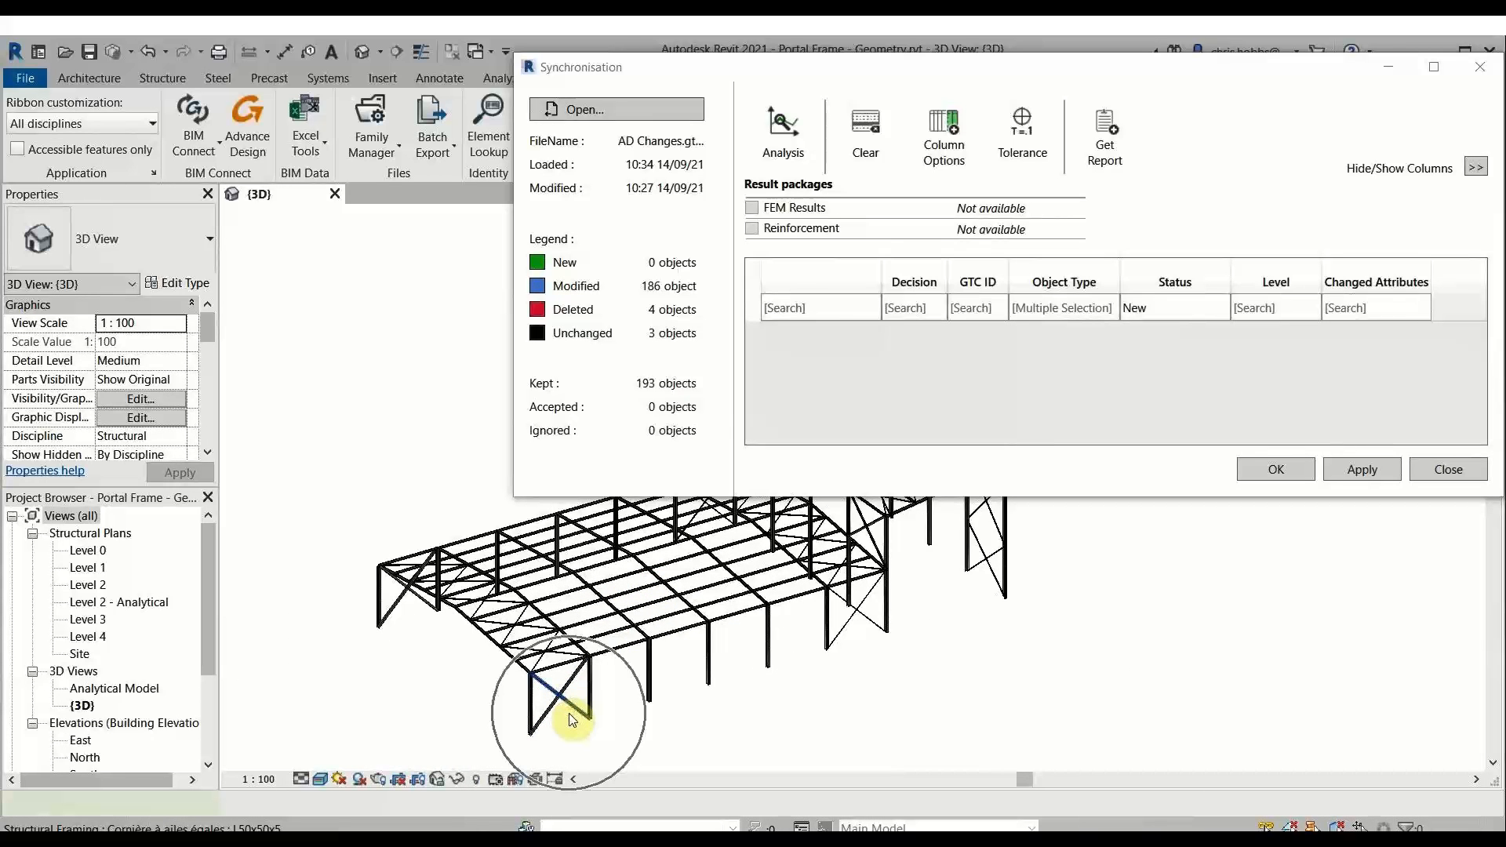
pyautogui.click(412, 624)
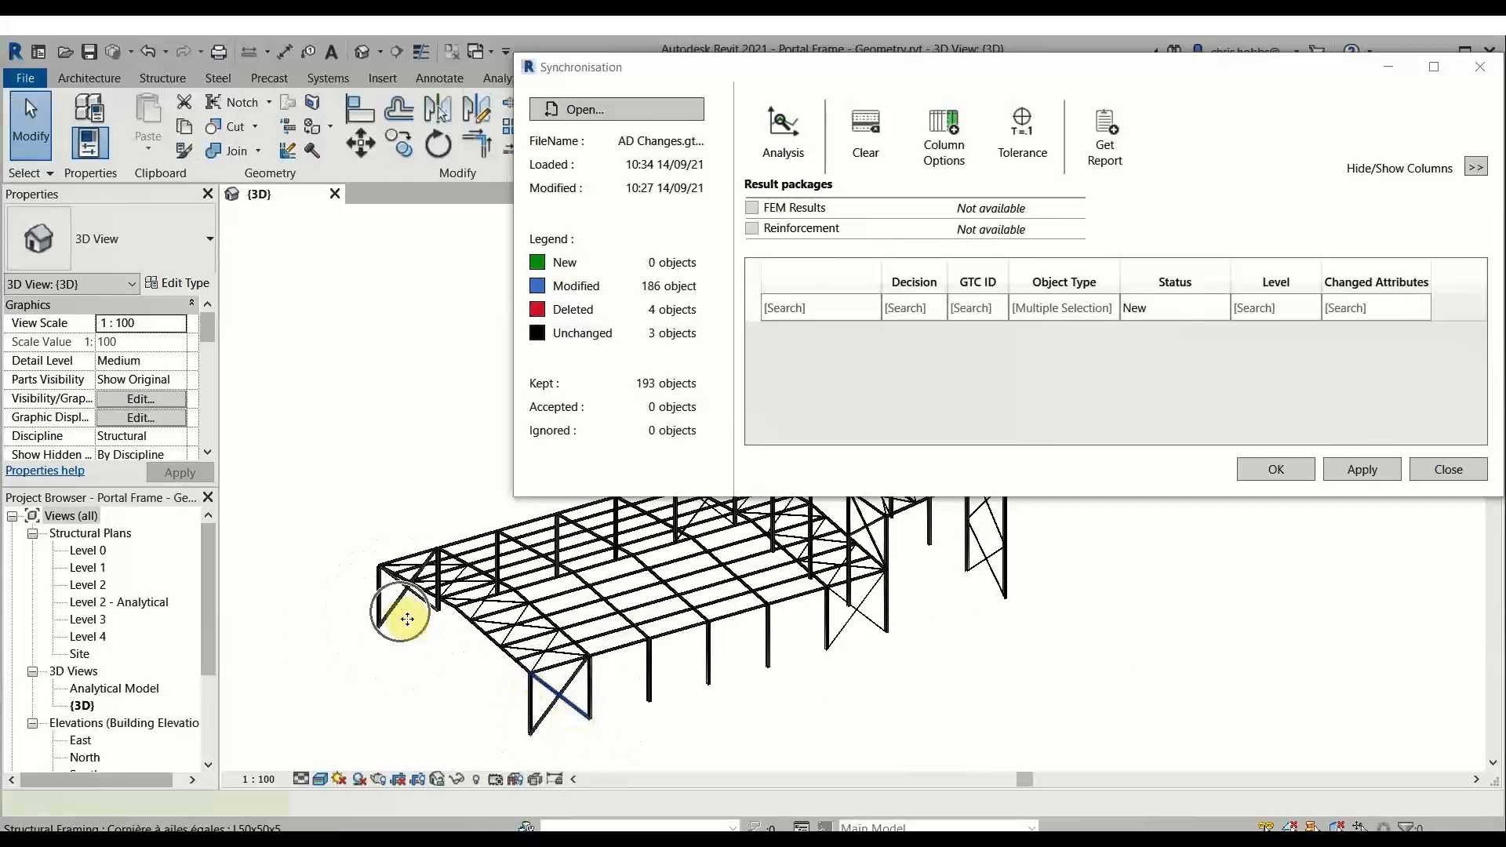
pyautogui.keyDown('shift'); pyautogui.moveTo(745, 566); pyautogui.dragTo(820, 673, button='middle'); pyautogui.keyUp('shift')
pyautogui.click(869, 683)
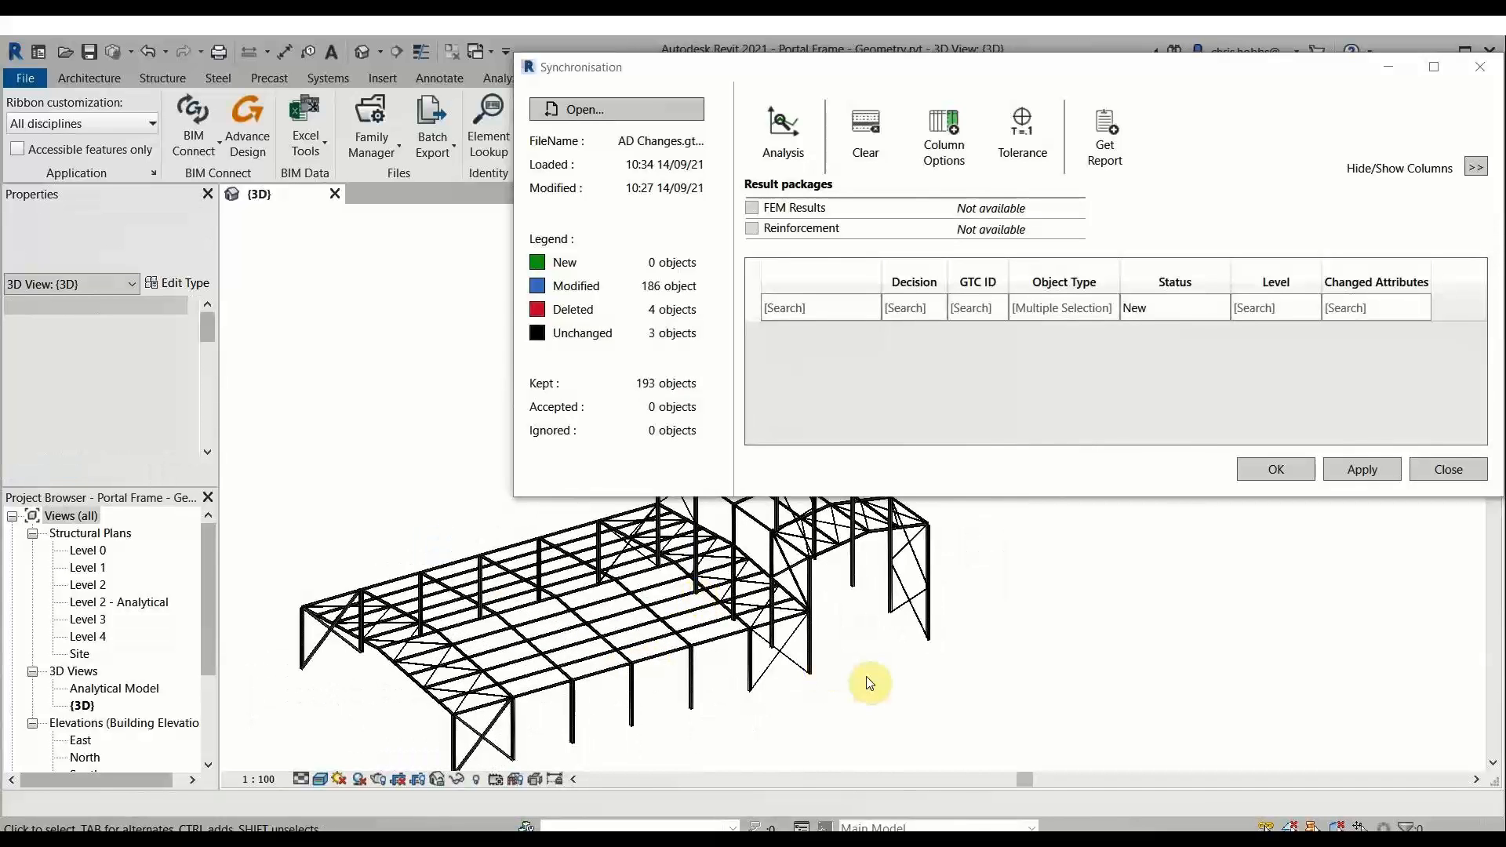
# Step: Filter the change list by the status Deleted
pyautogui.click(1161, 312)
pyautogui.write('Deleted')
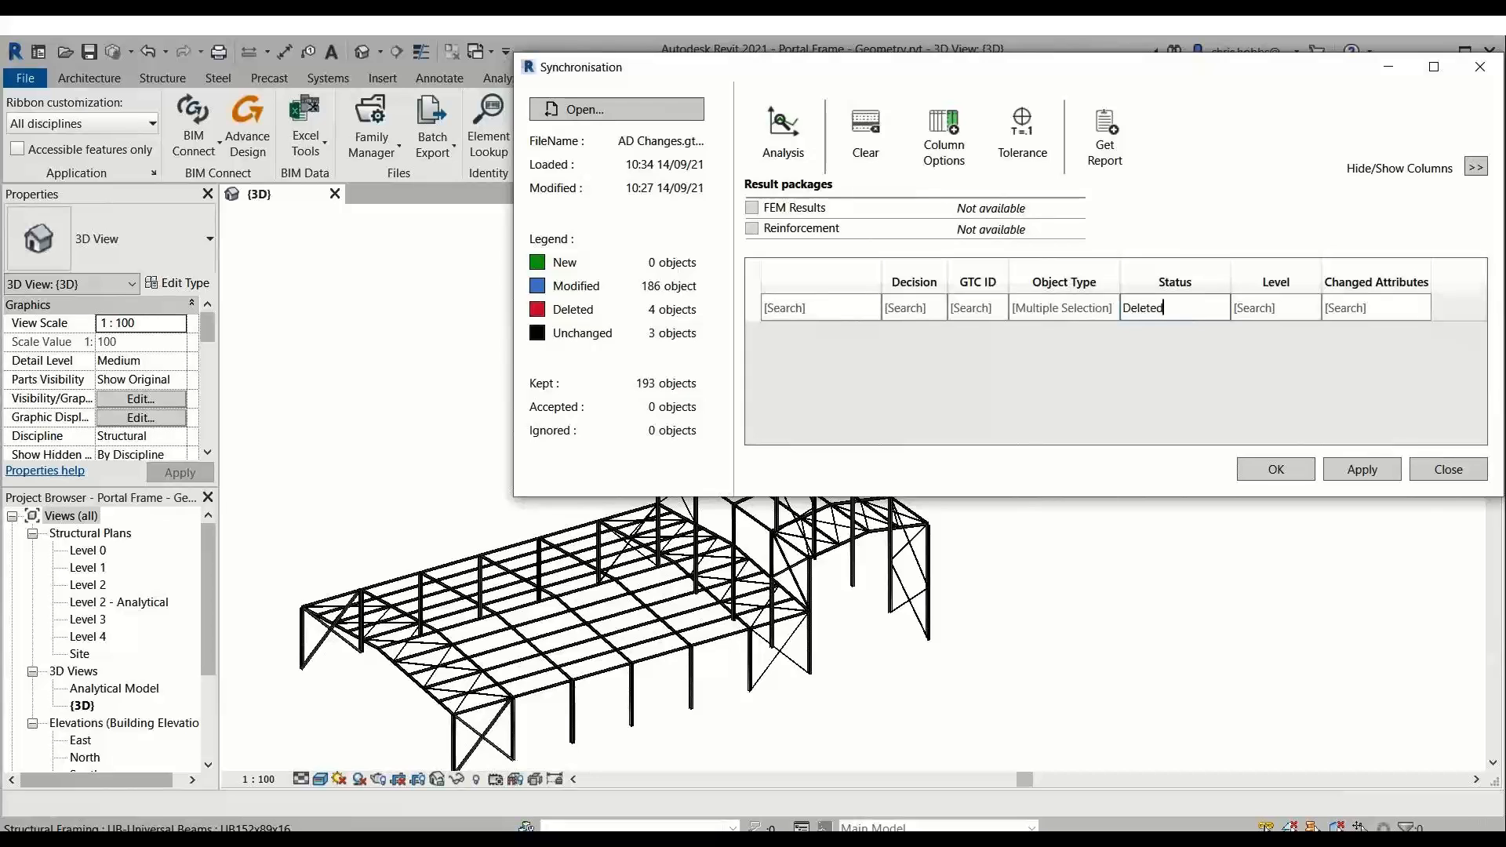
pyautogui.press('Tab')
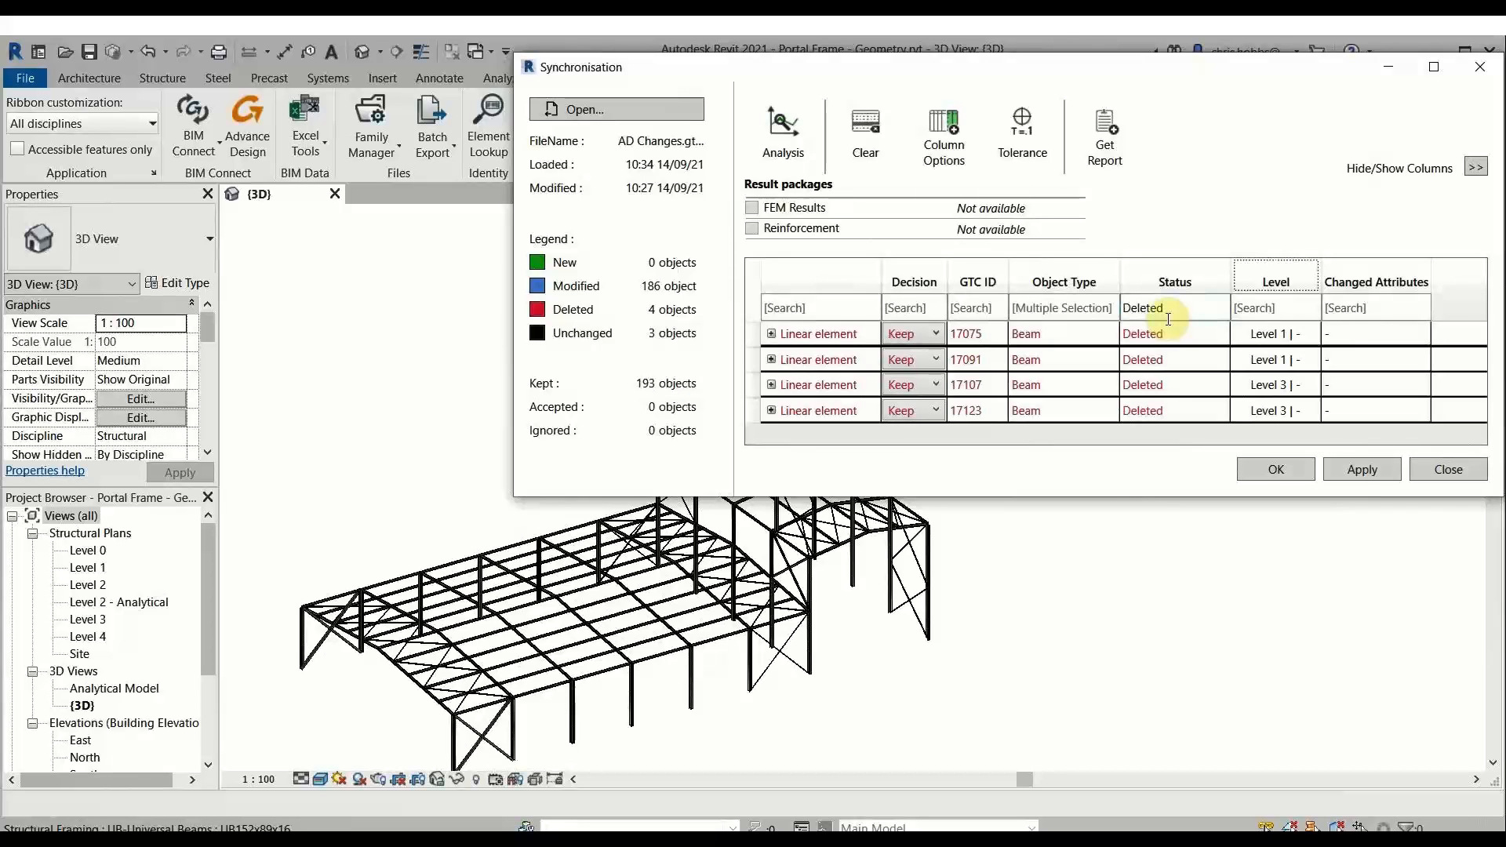
# Step: Set the decision for all deleted beams to Accept and apply the changes to the Revit model
pyautogui.click(754, 334)
pyautogui.keyDown('shift'); pyautogui.click(751, 411); pyautogui.keyUp('shift')
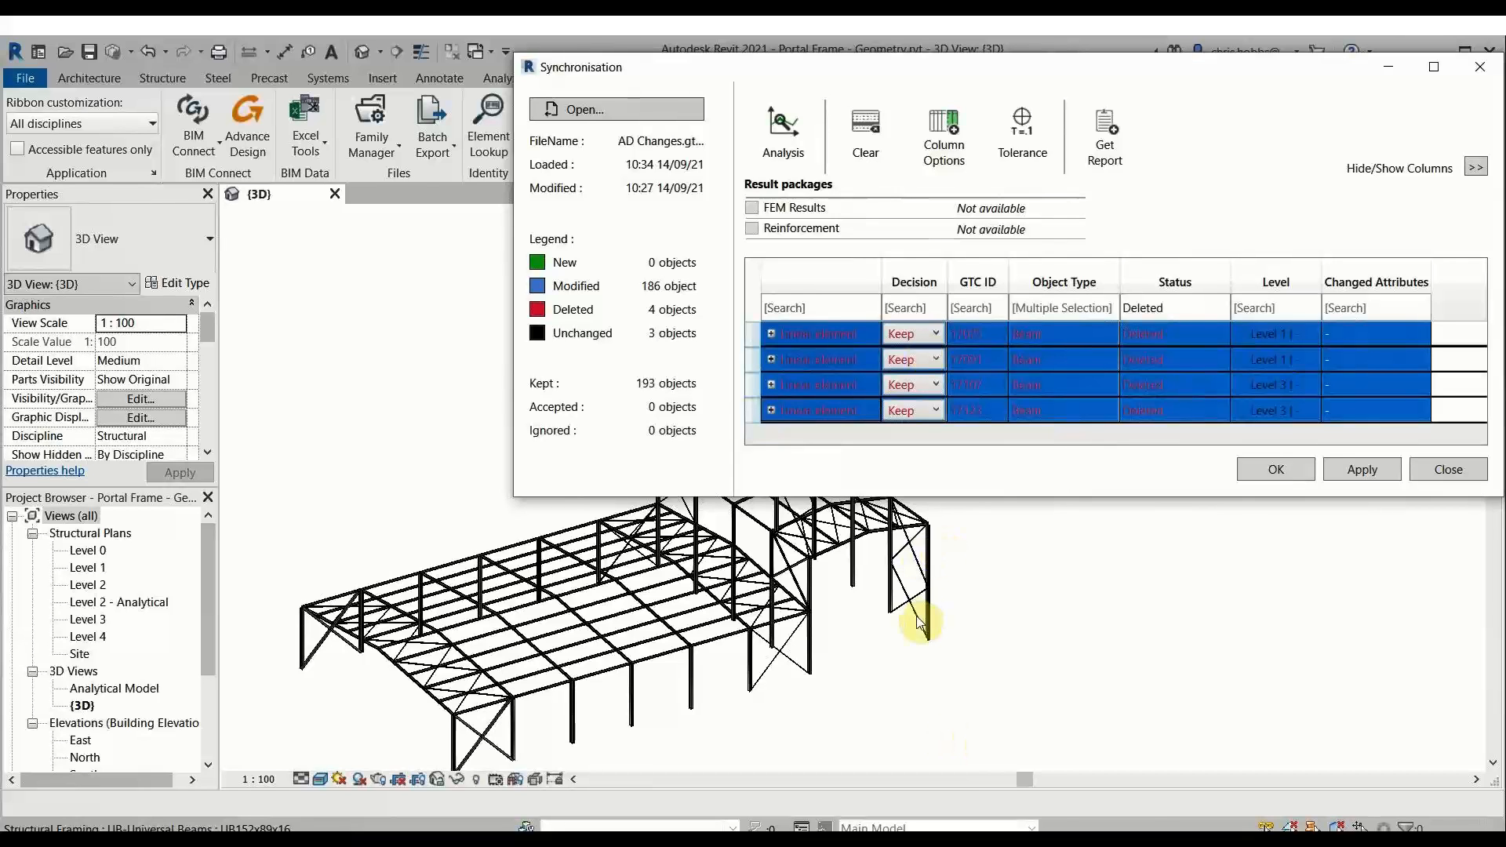
pyautogui.scroll(1, 906, 572)
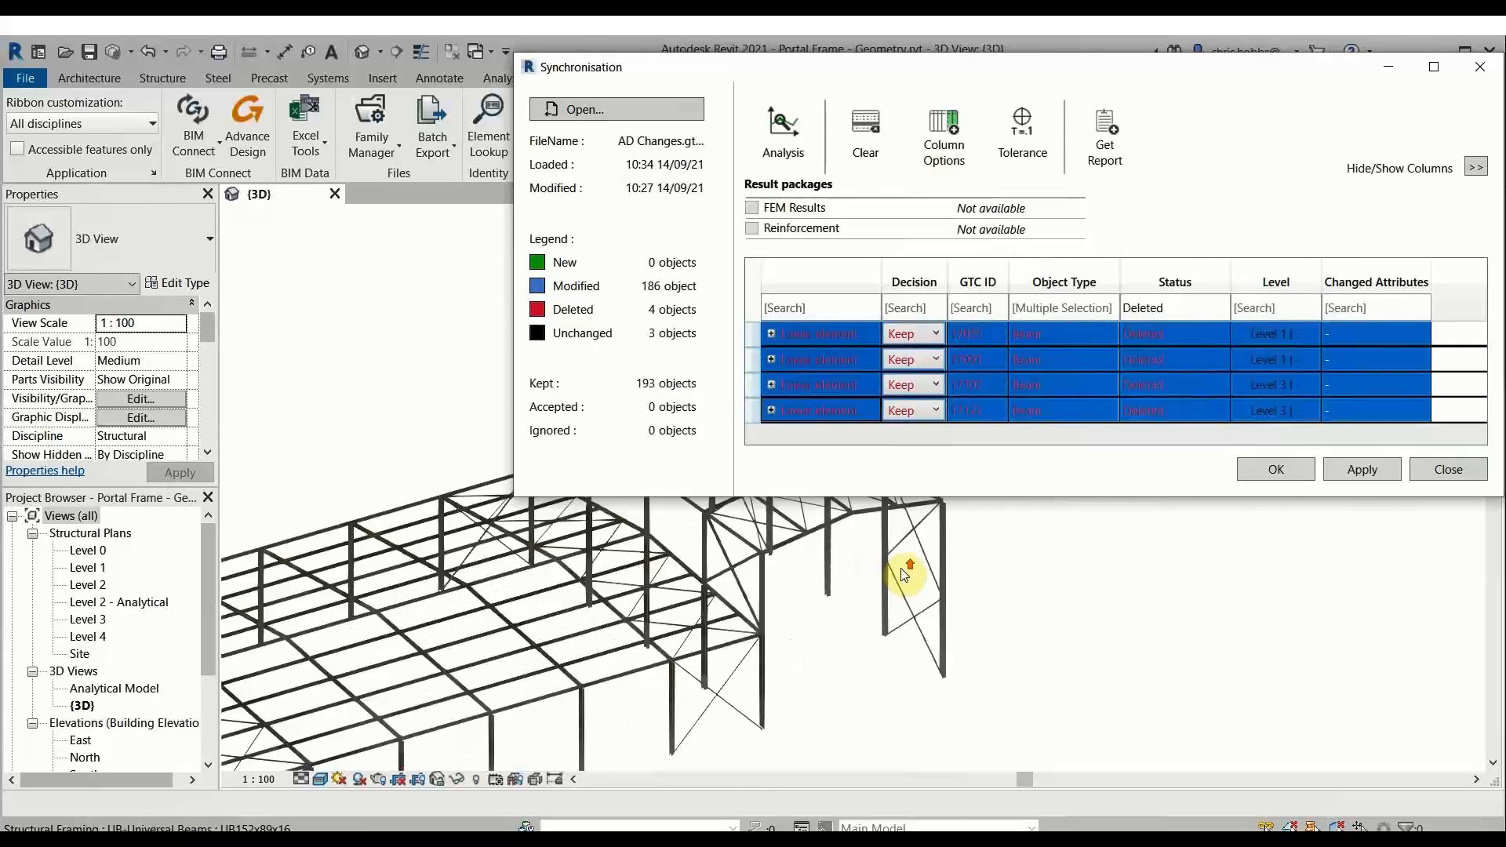
pyautogui.scroll(2, 901, 575)
pyautogui.moveTo(934, 575); pyautogui.dragTo(806, 626, button='middle')
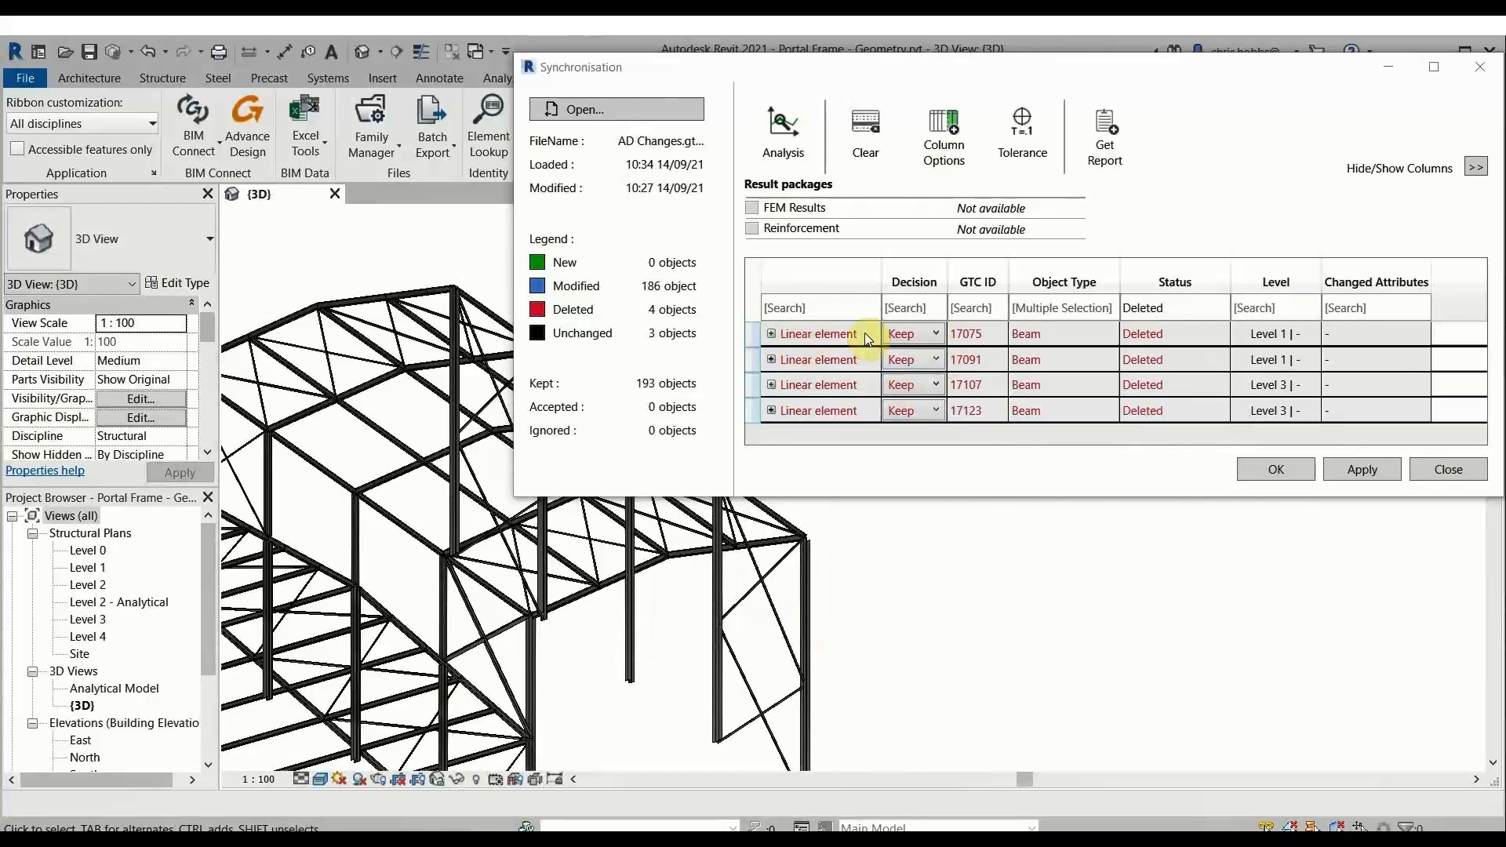
pyautogui.click(910, 333)
pyautogui.click(907, 375)
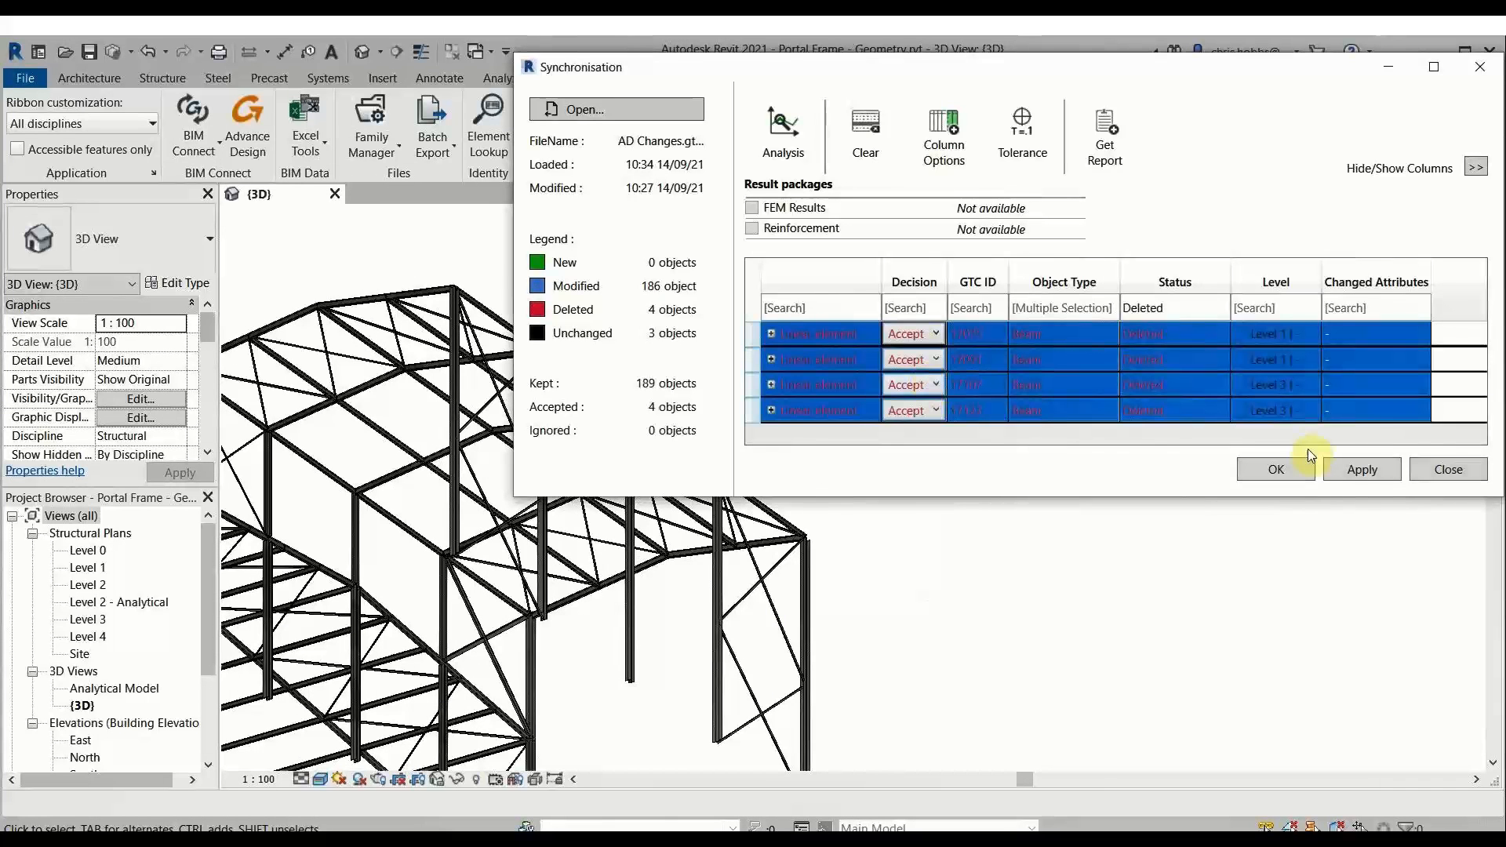
pyautogui.click(1359, 471)
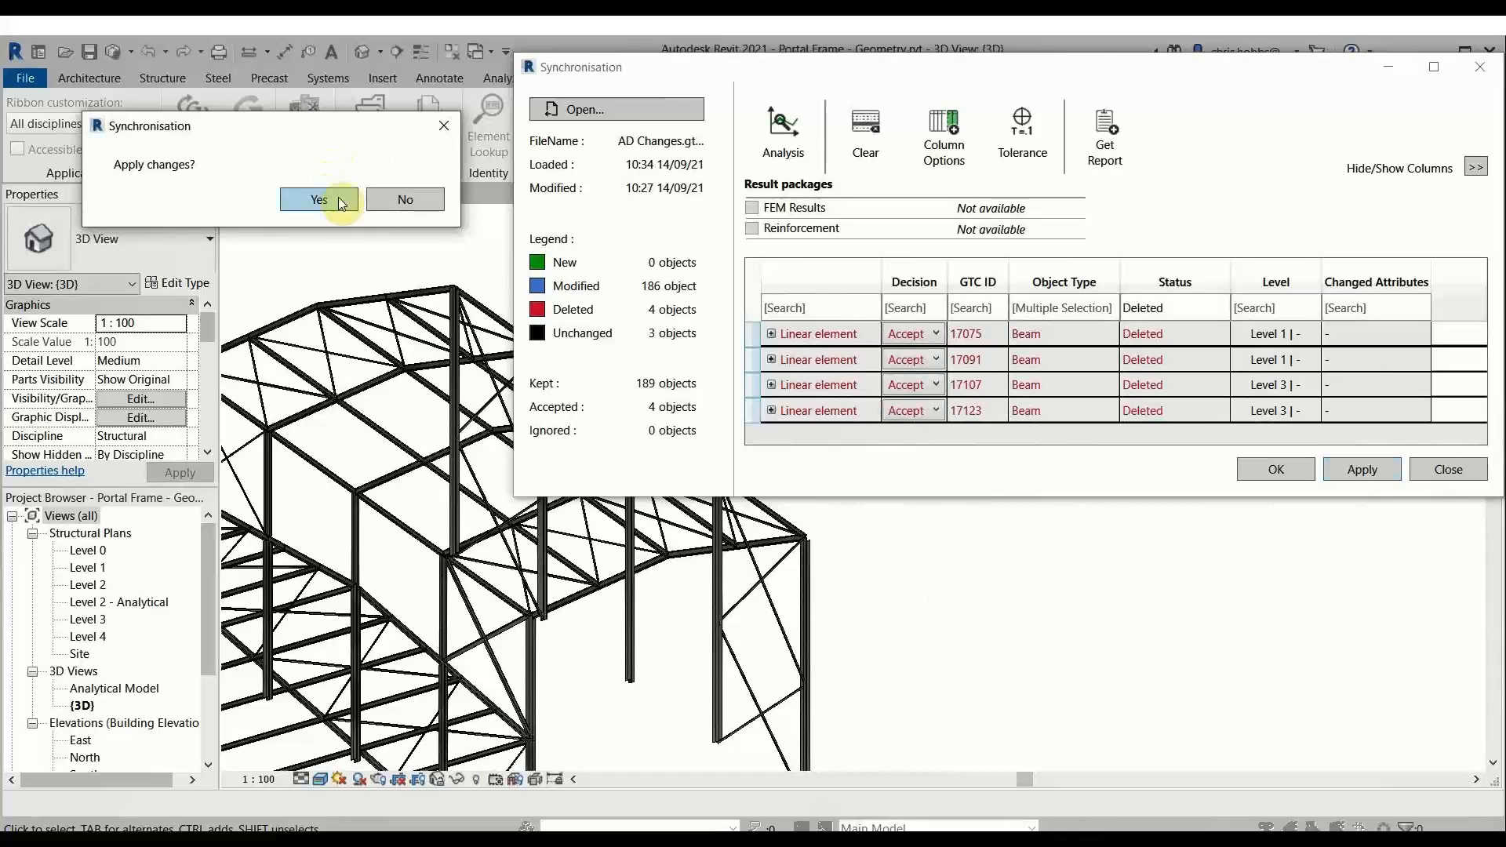
pyautogui.click(340, 201)
pyautogui.click(427, 226)
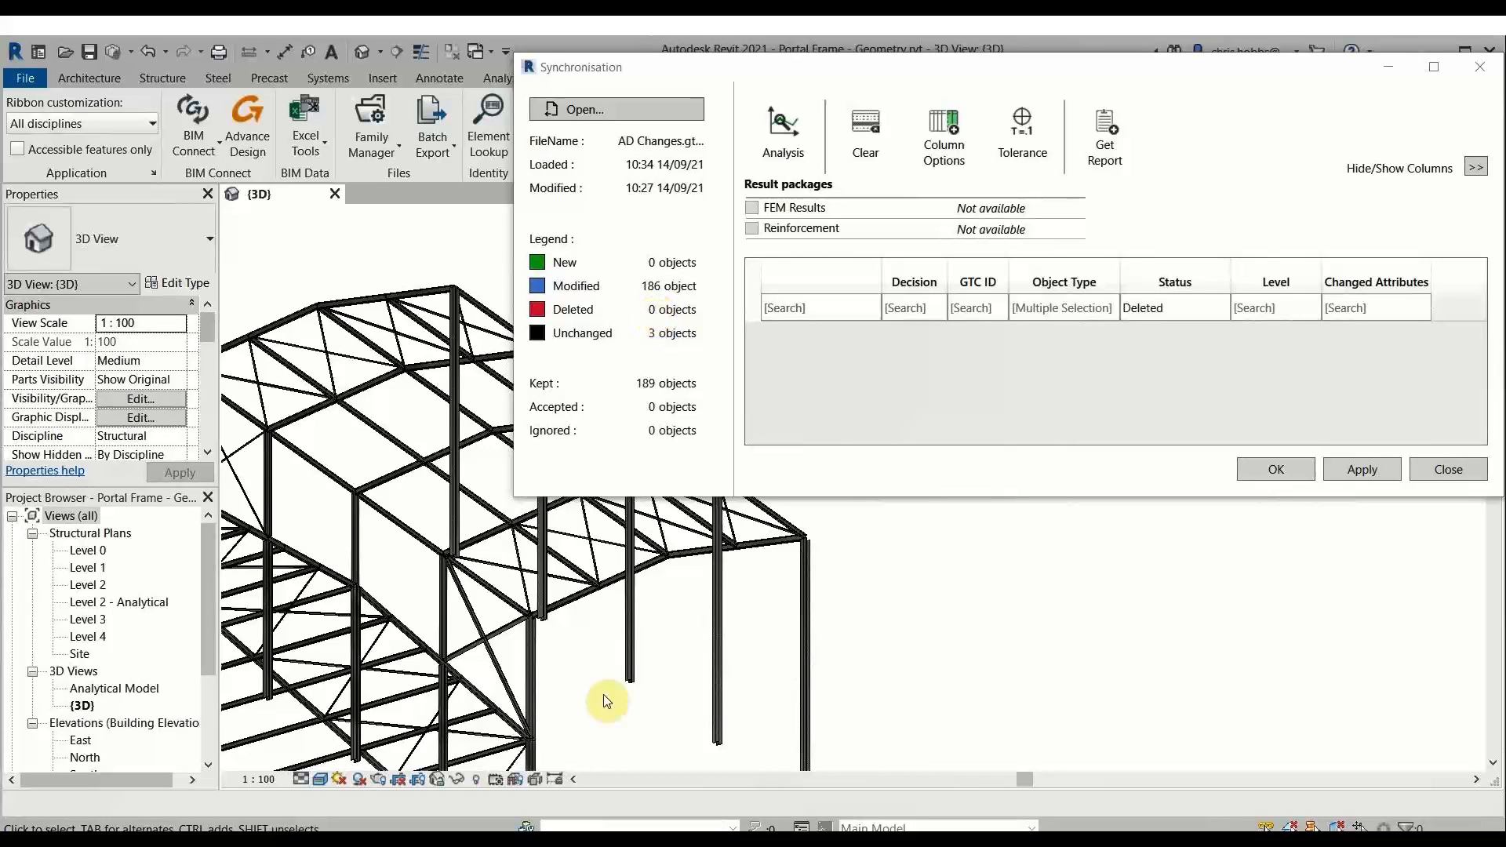
pyautogui.scroll(-2, 672, 618)
pyautogui.scroll(-2, 675, 620)
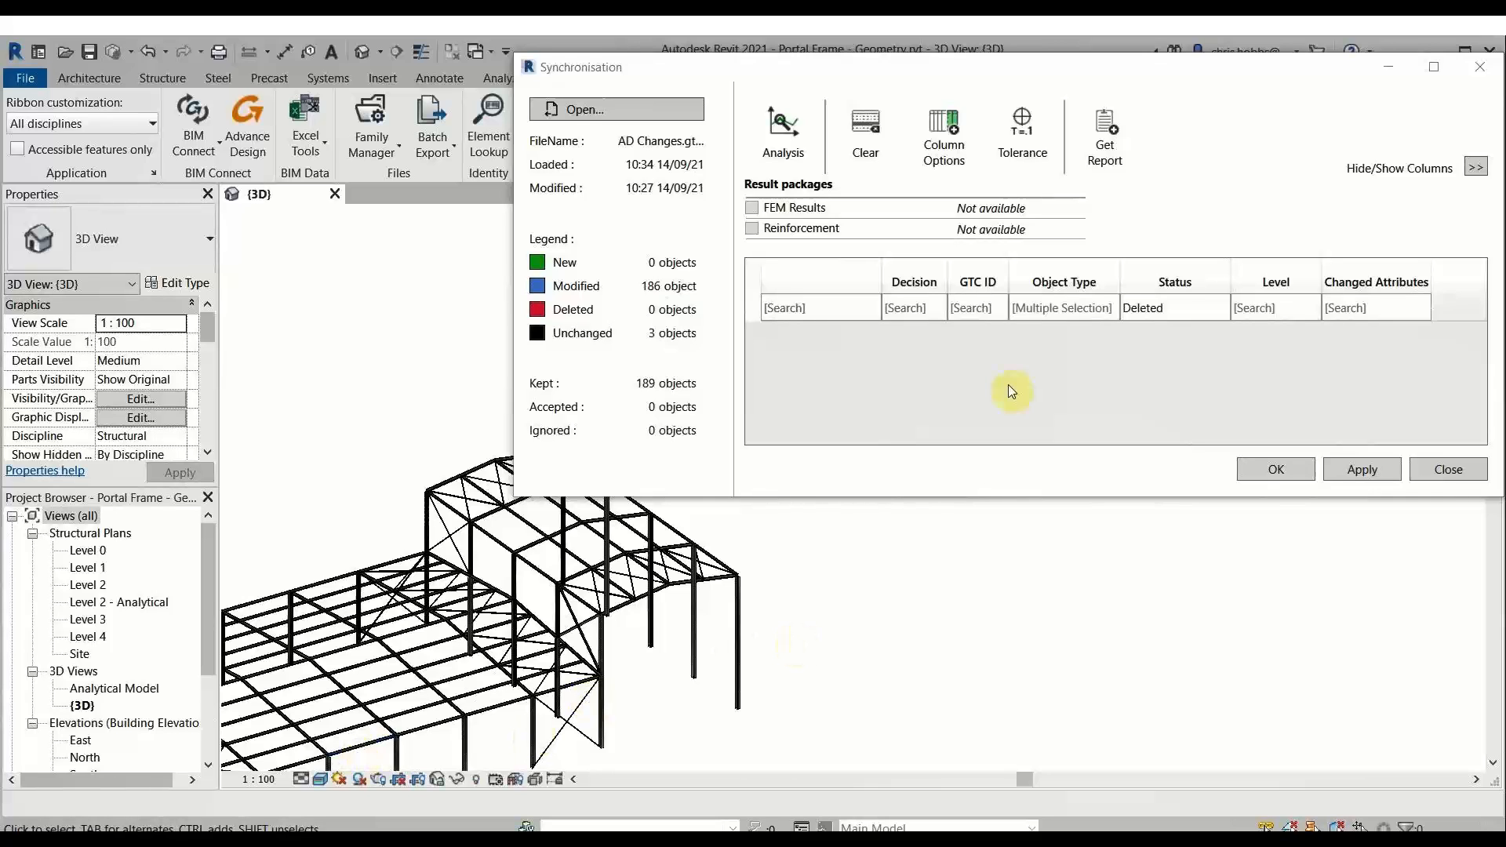
# Step: Filter the change list by the status Modified and the object type Column
pyautogui.doubleClick(1160, 308)
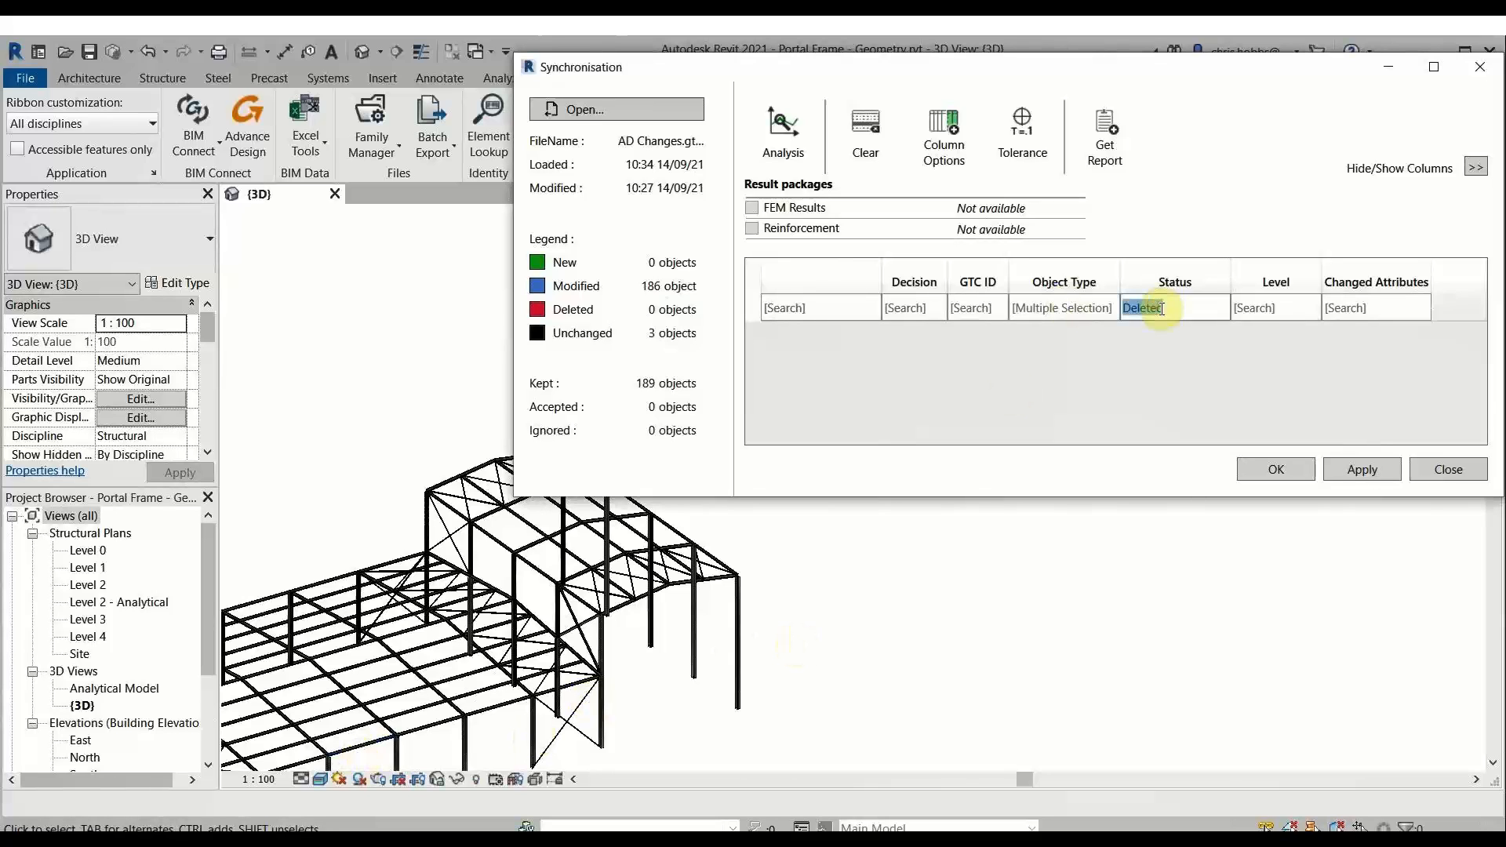
pyautogui.write('Modified')
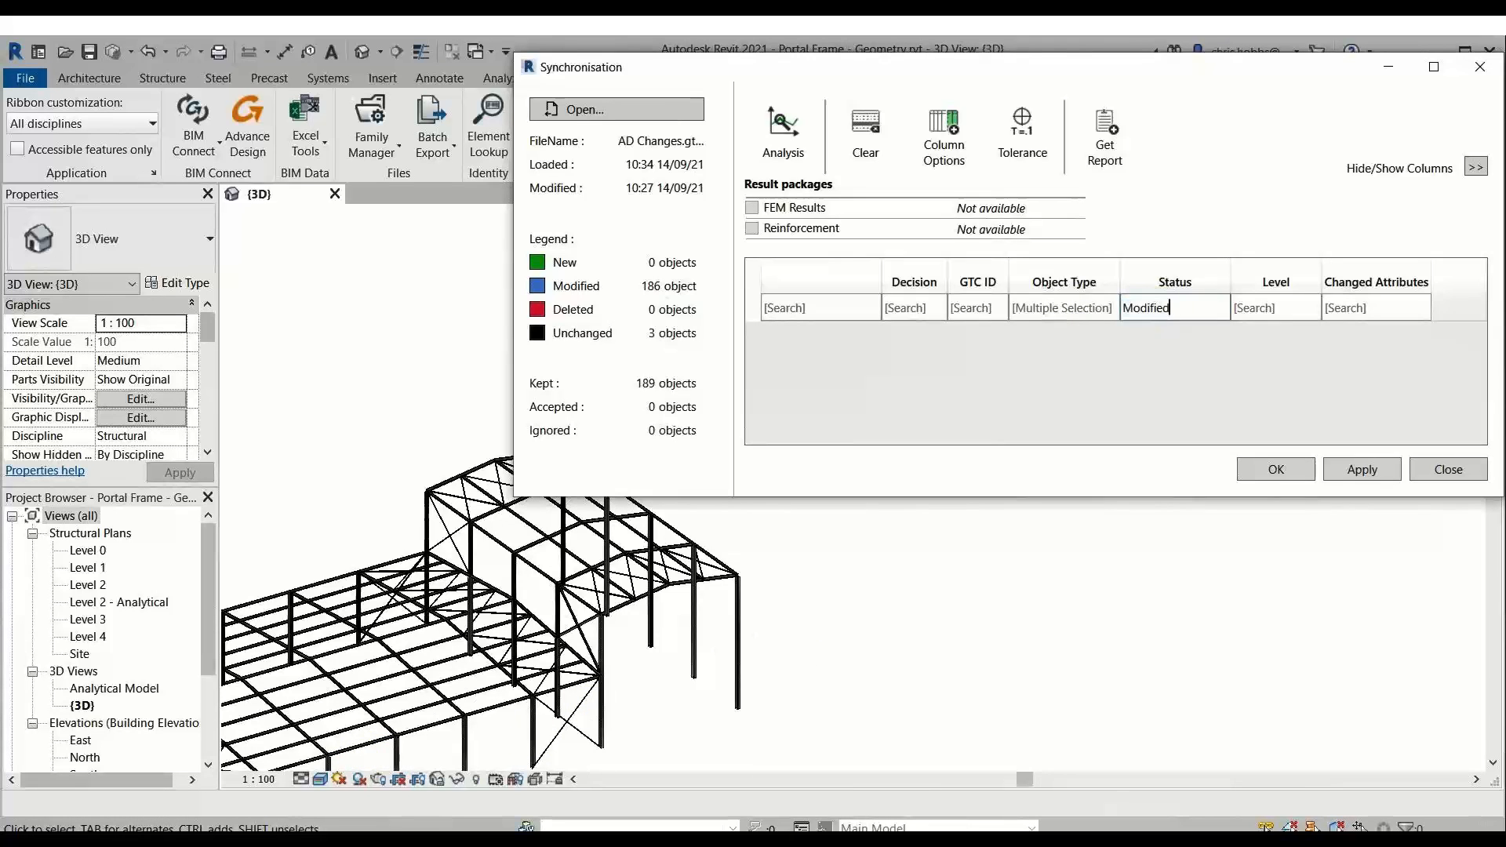
pyautogui.press('Tab')
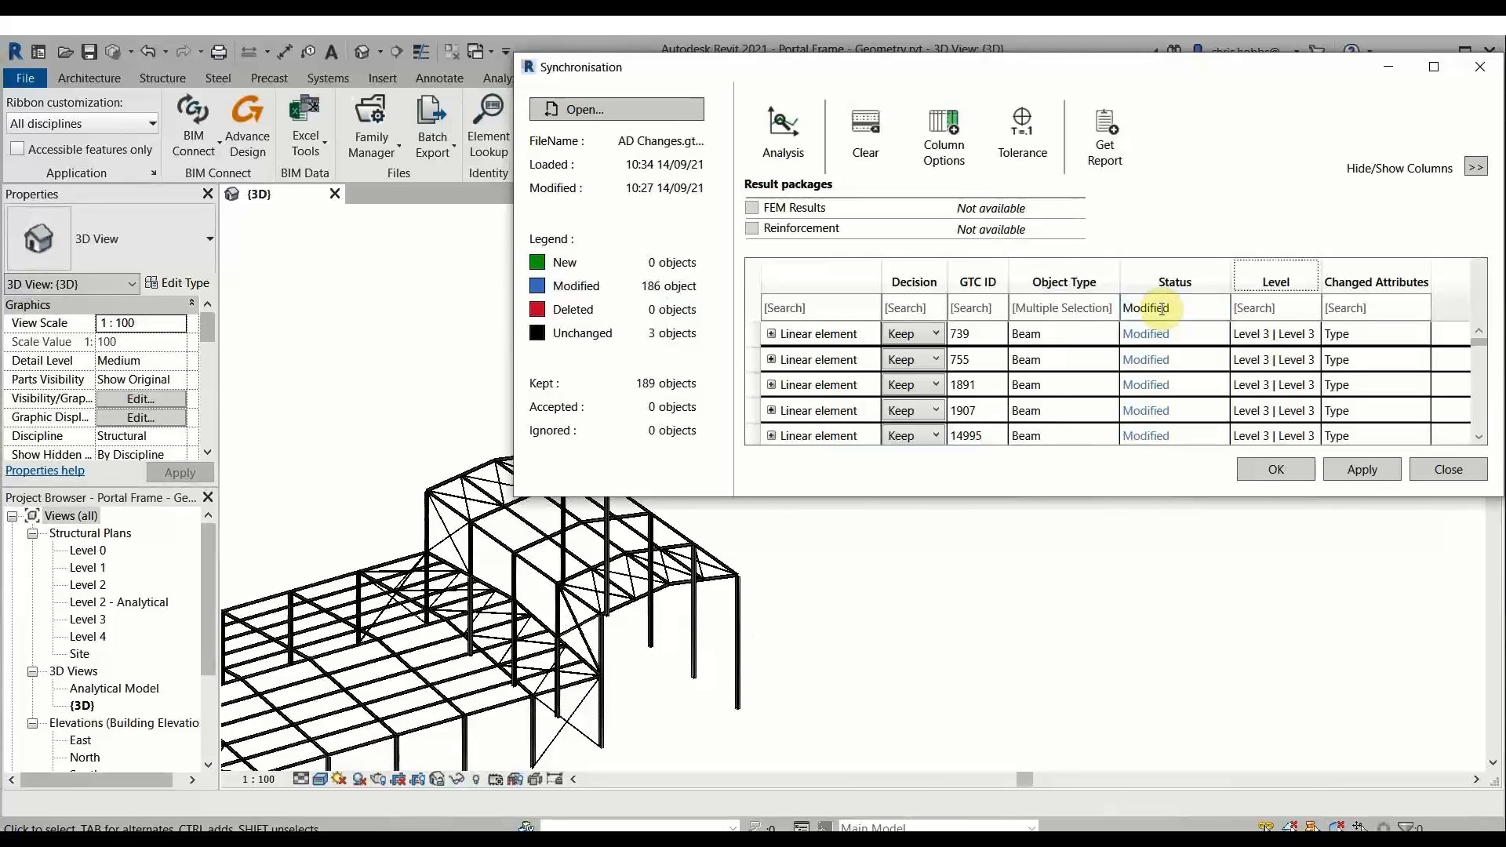
pyautogui.click(1086, 308)
pyautogui.write('C')
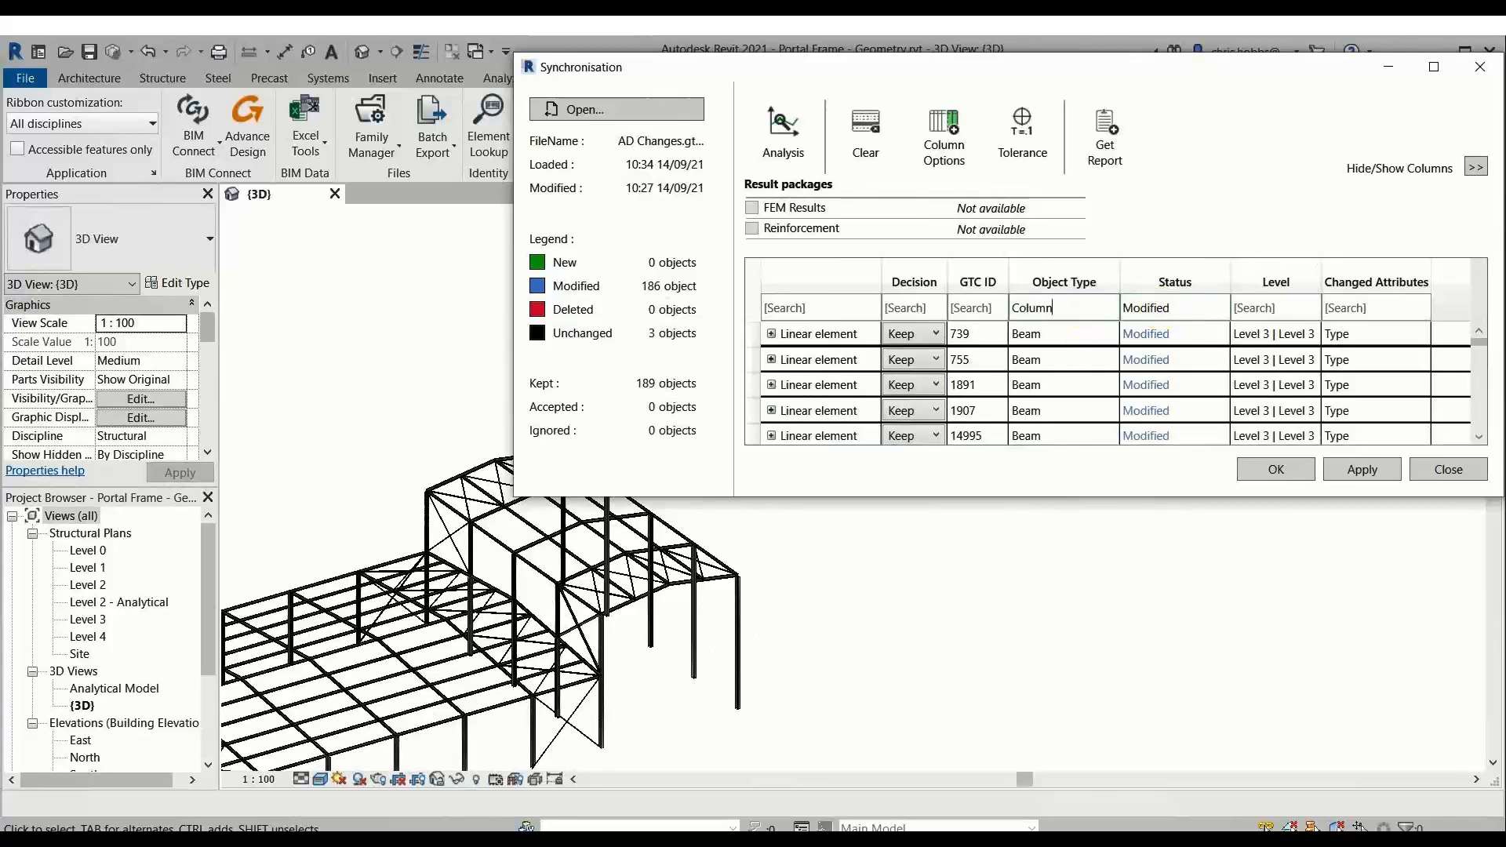
pyautogui.write('olumn')
pyautogui.press('Tab')
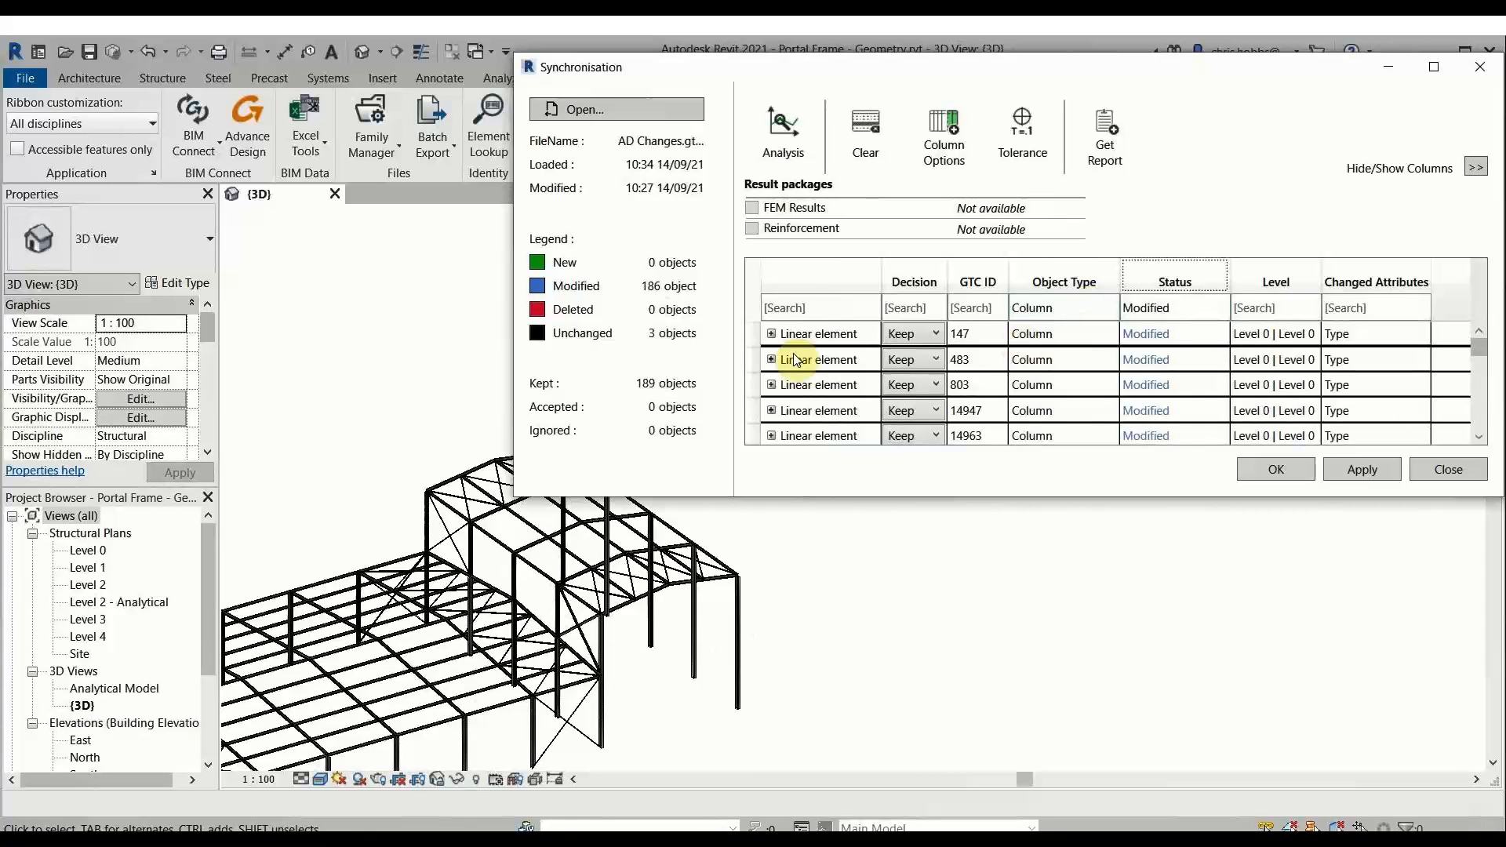
# Step: Compare the first modified column's section type in the host application and the GTC file, and collapse its parameters
pyautogui.click(771, 334)
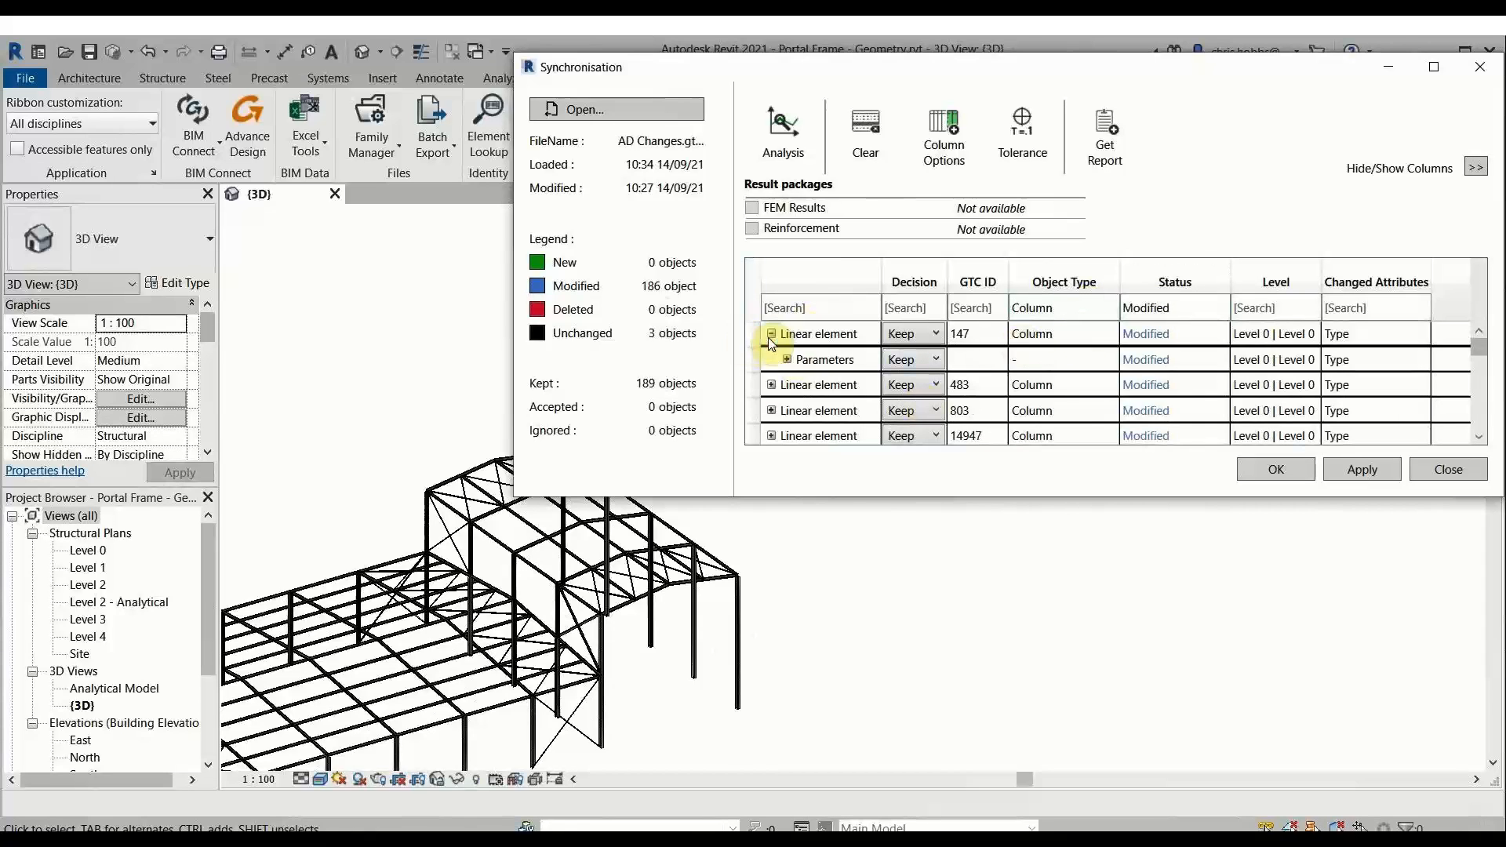
pyautogui.click(787, 360)
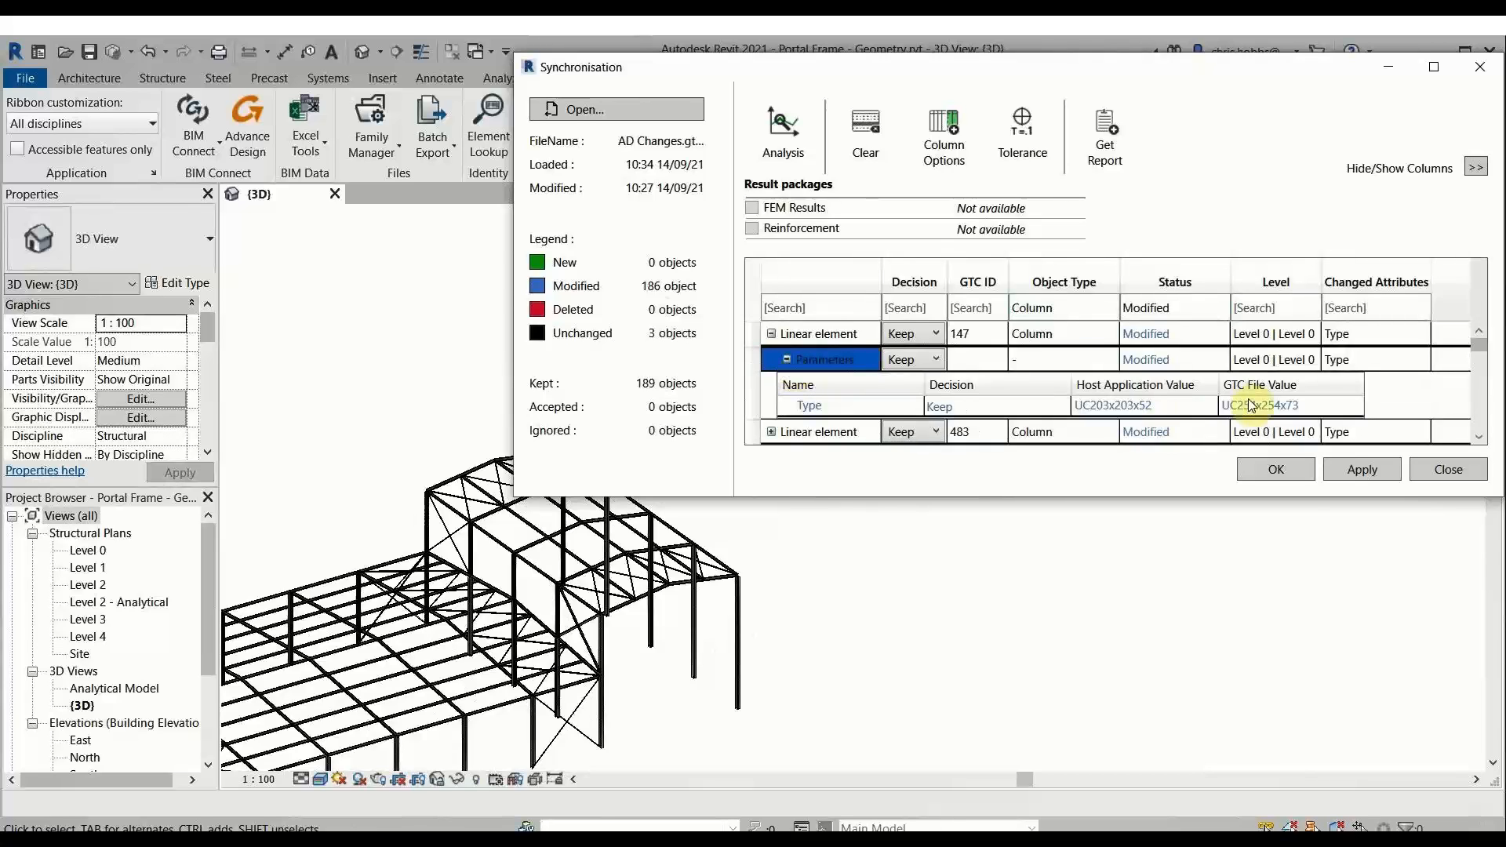
pyautogui.click(1250, 405)
pyautogui.click(1152, 406)
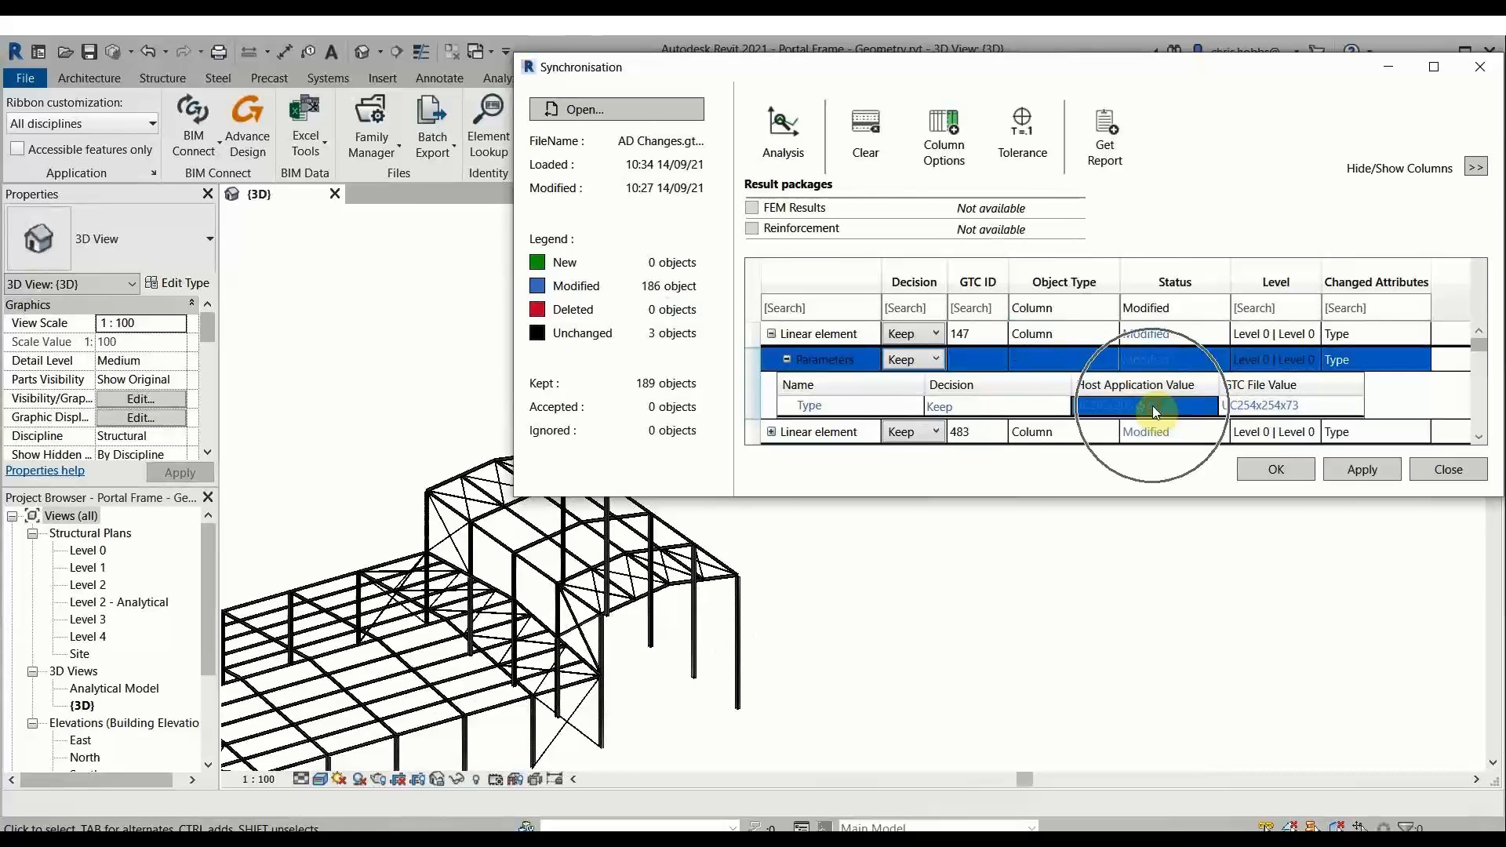
pyautogui.click(1240, 407)
pyautogui.click(787, 359)
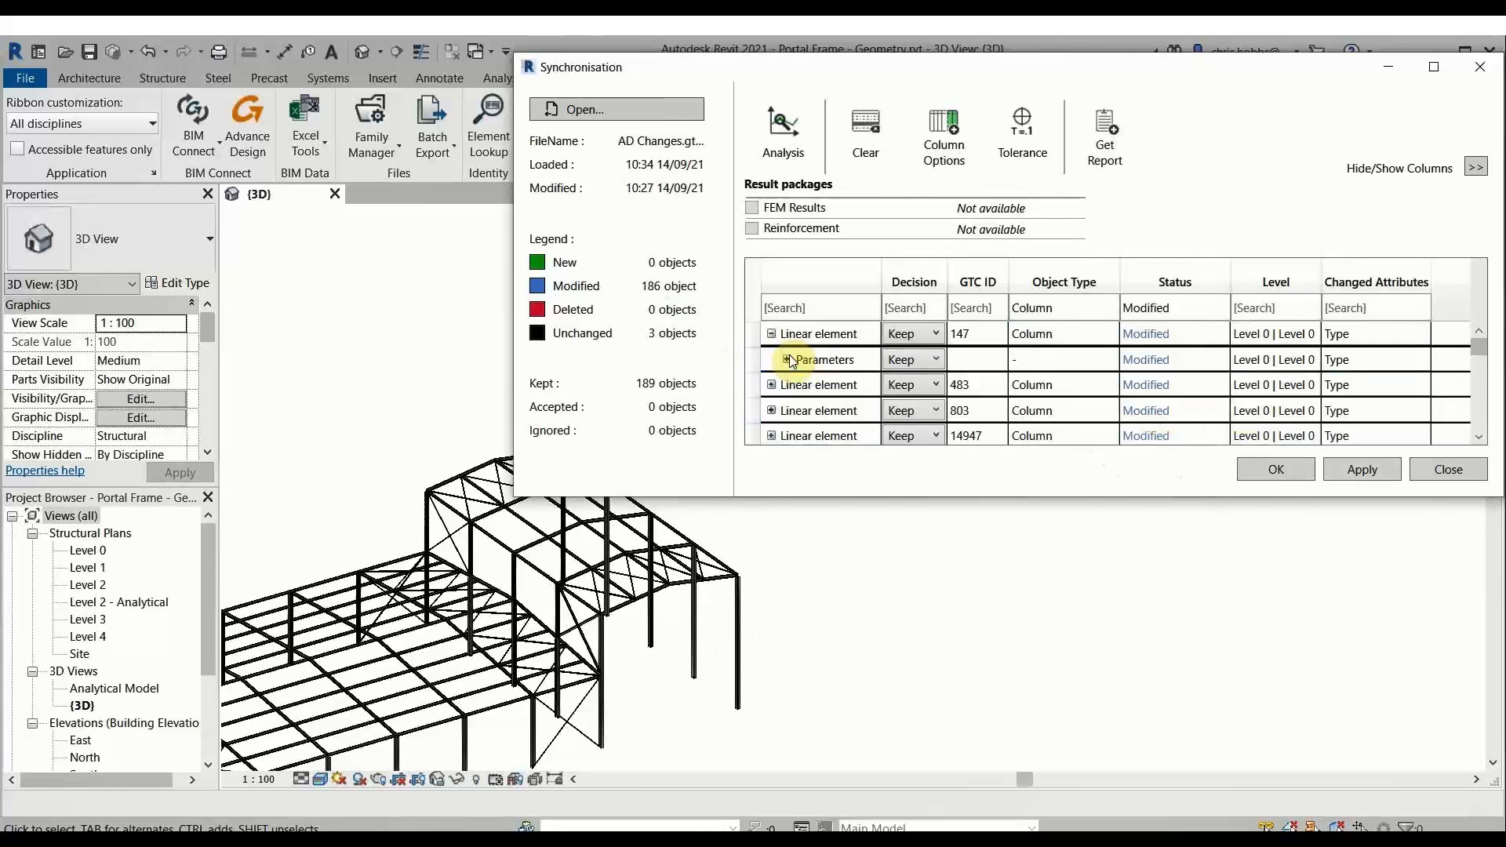
pyautogui.click(773, 334)
# Step: Set the decision for all modified columns to Accept and apply the changes to the Revit model
pyautogui.click(758, 337)
pyautogui.moveTo(1480, 347); pyautogui.dragTo(1488, 462)
pyautogui.keyDown('shift'); pyautogui.click(756, 431); pyautogui.keyUp('shift')
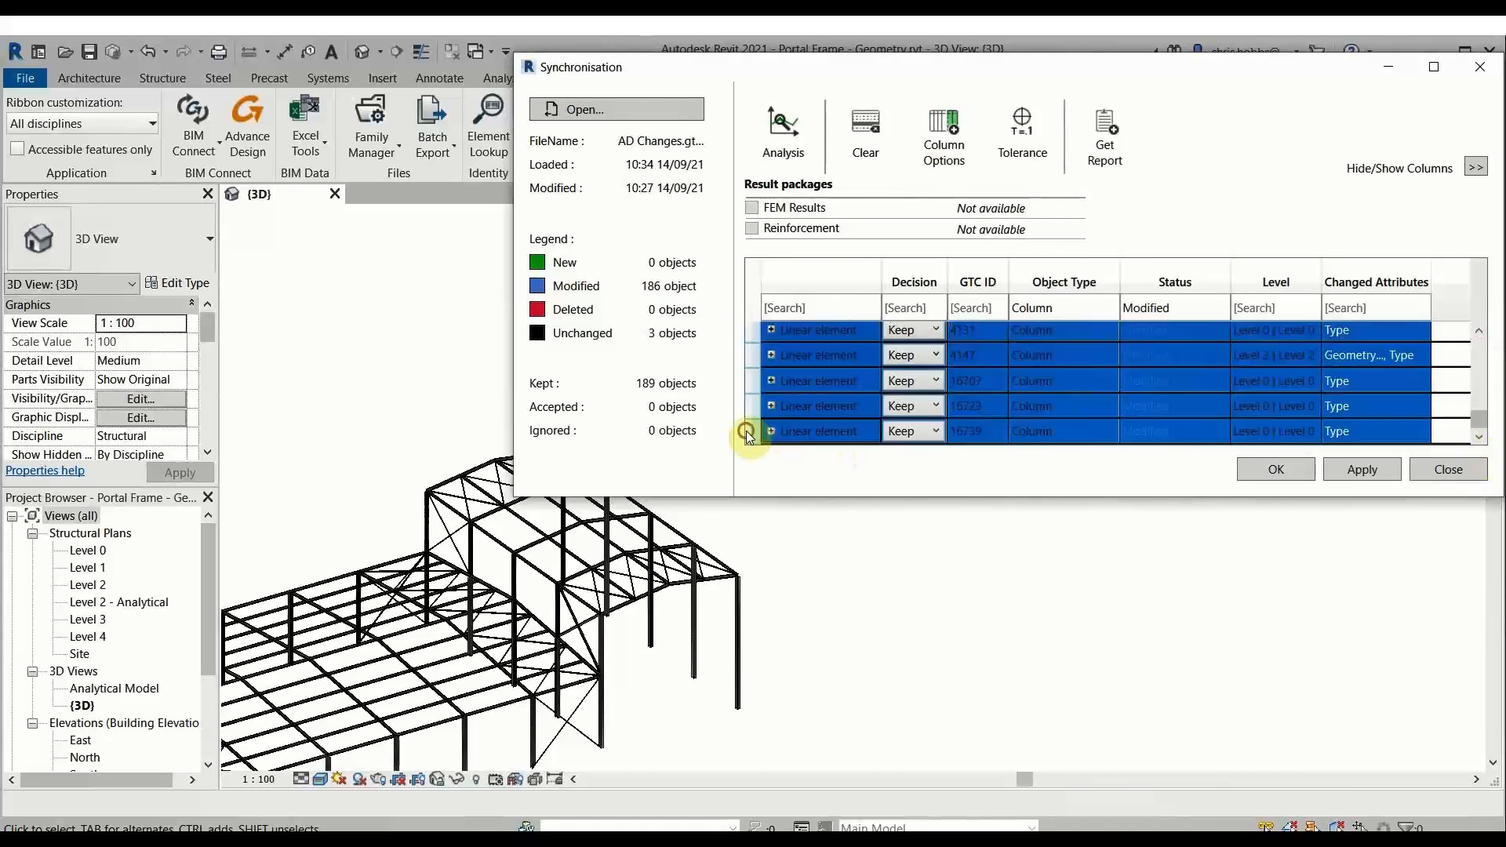
pyautogui.click(918, 380)
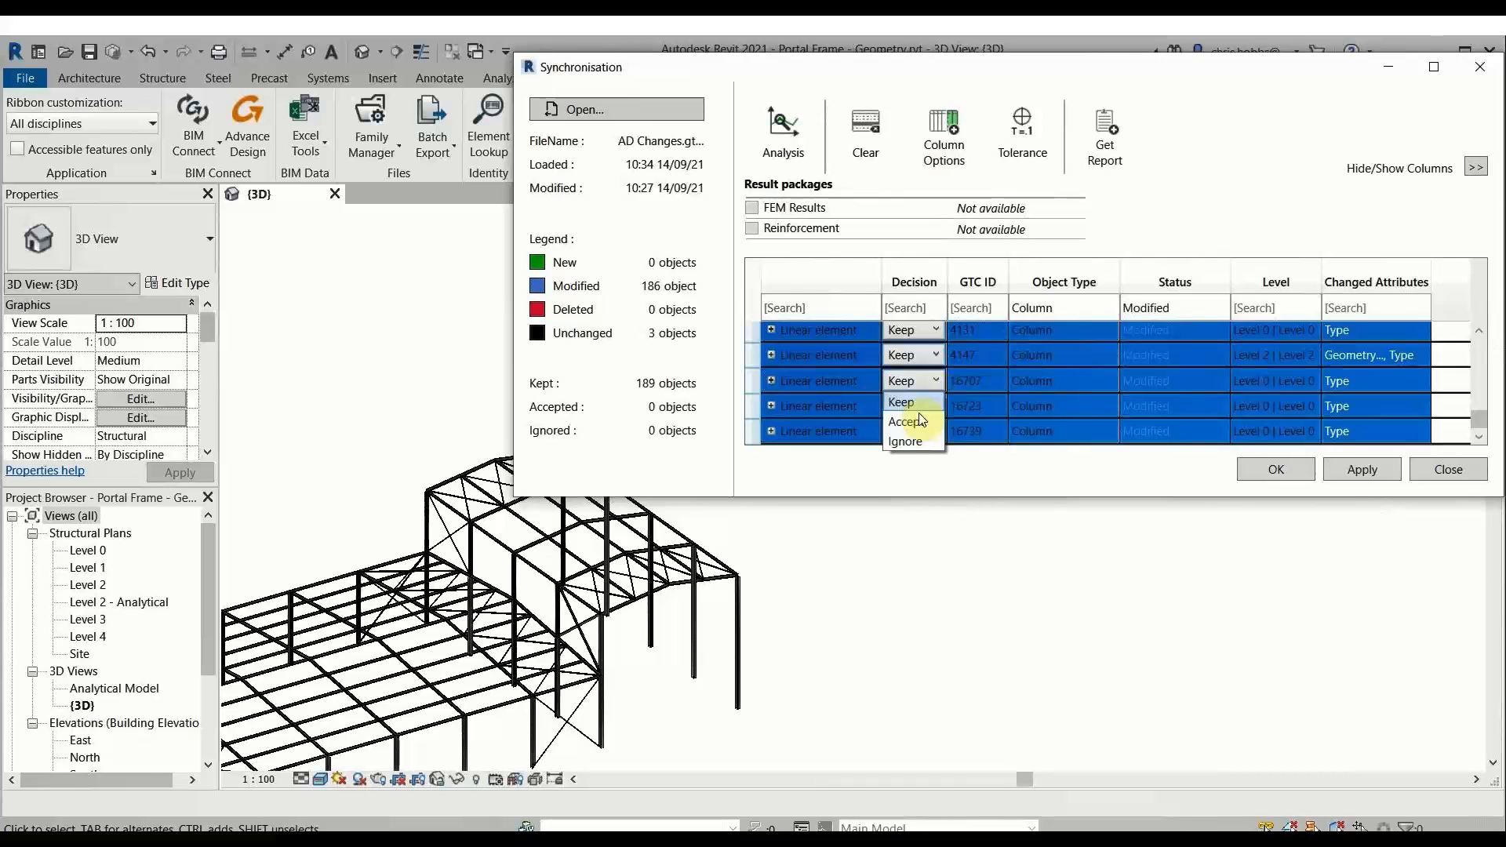
pyautogui.click(1362, 469)
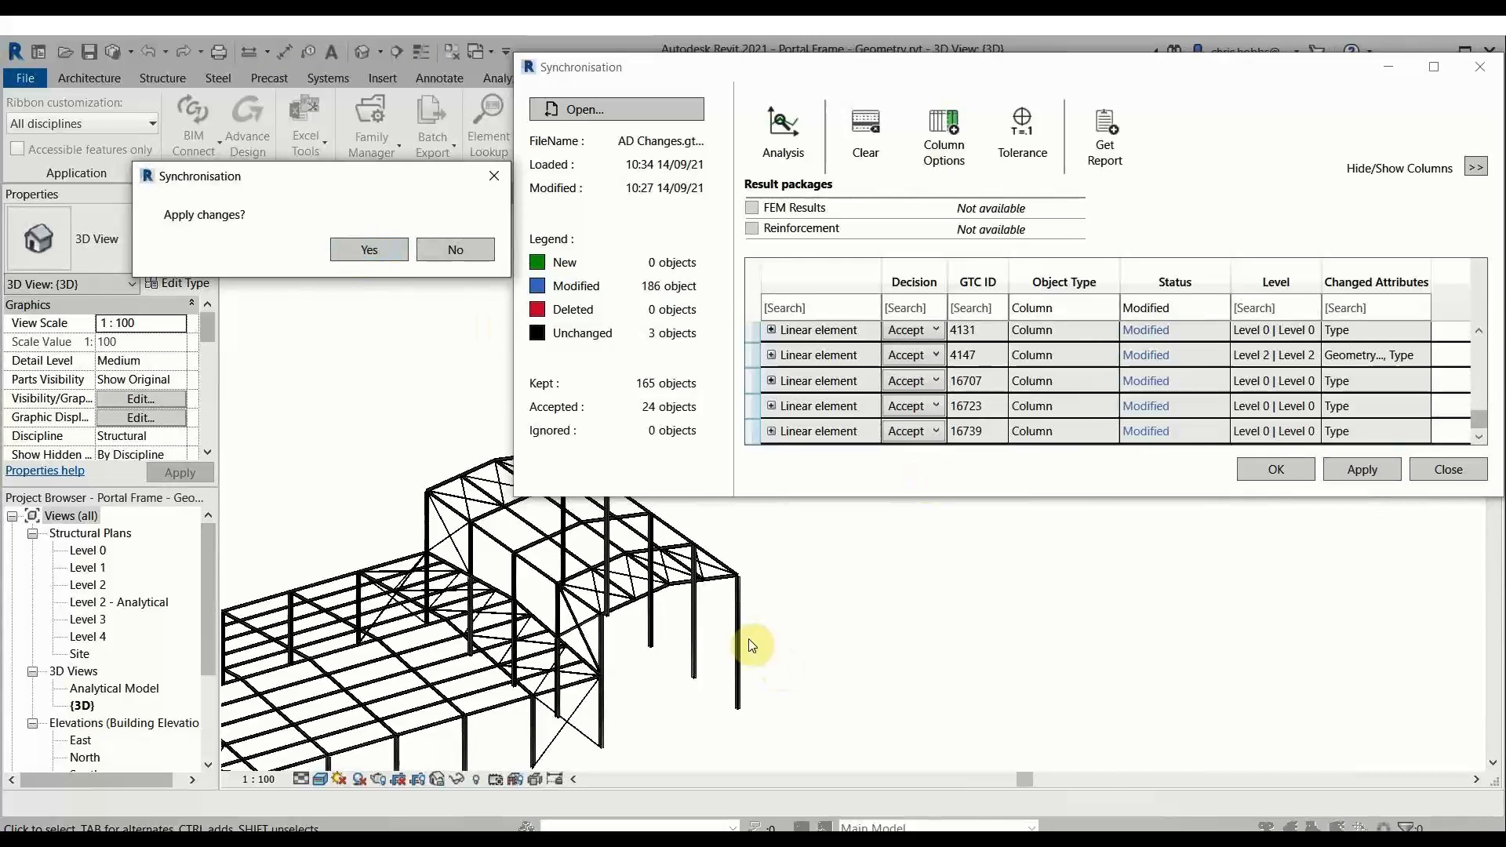
pyautogui.click(375, 249)
pyautogui.click(471, 265)
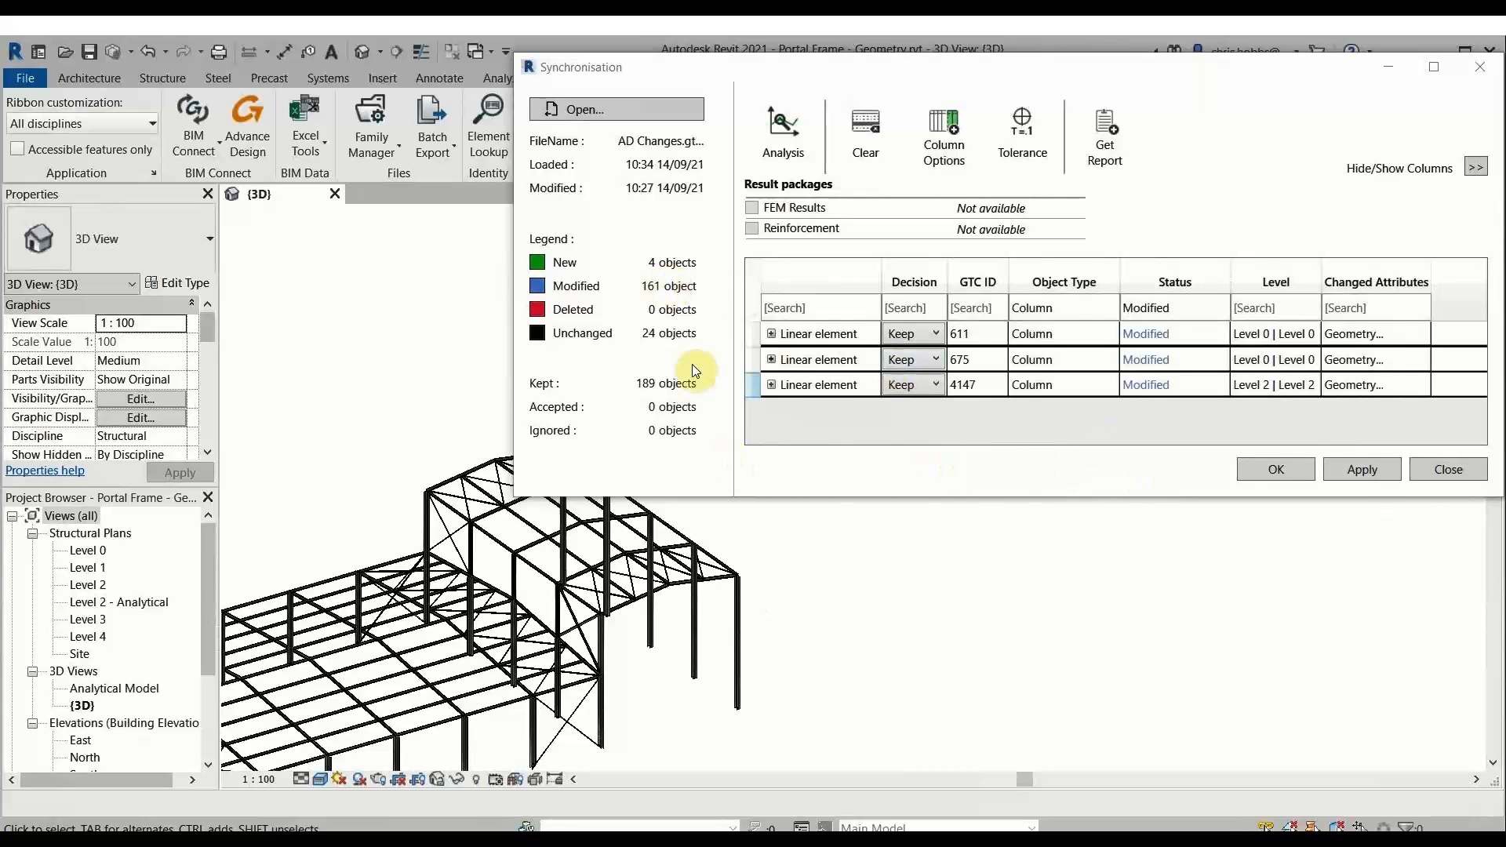
# Step: Clear the Modified status filter from the change list and close the synchronisation
pyautogui.doubleClick(1179, 318)
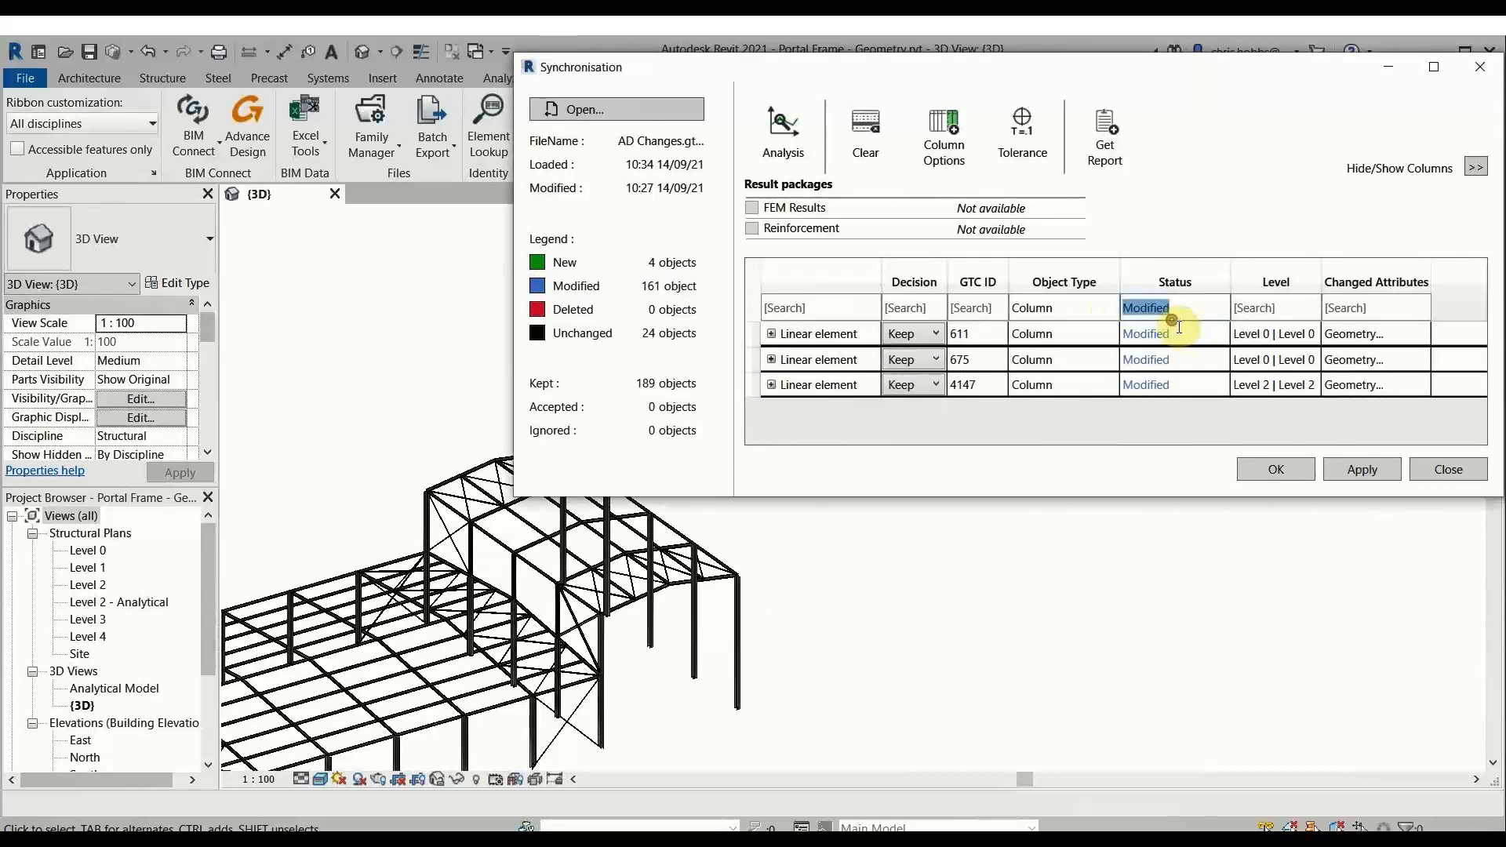
pyautogui.press('BackSpace')
pyautogui.click(1117, 282)
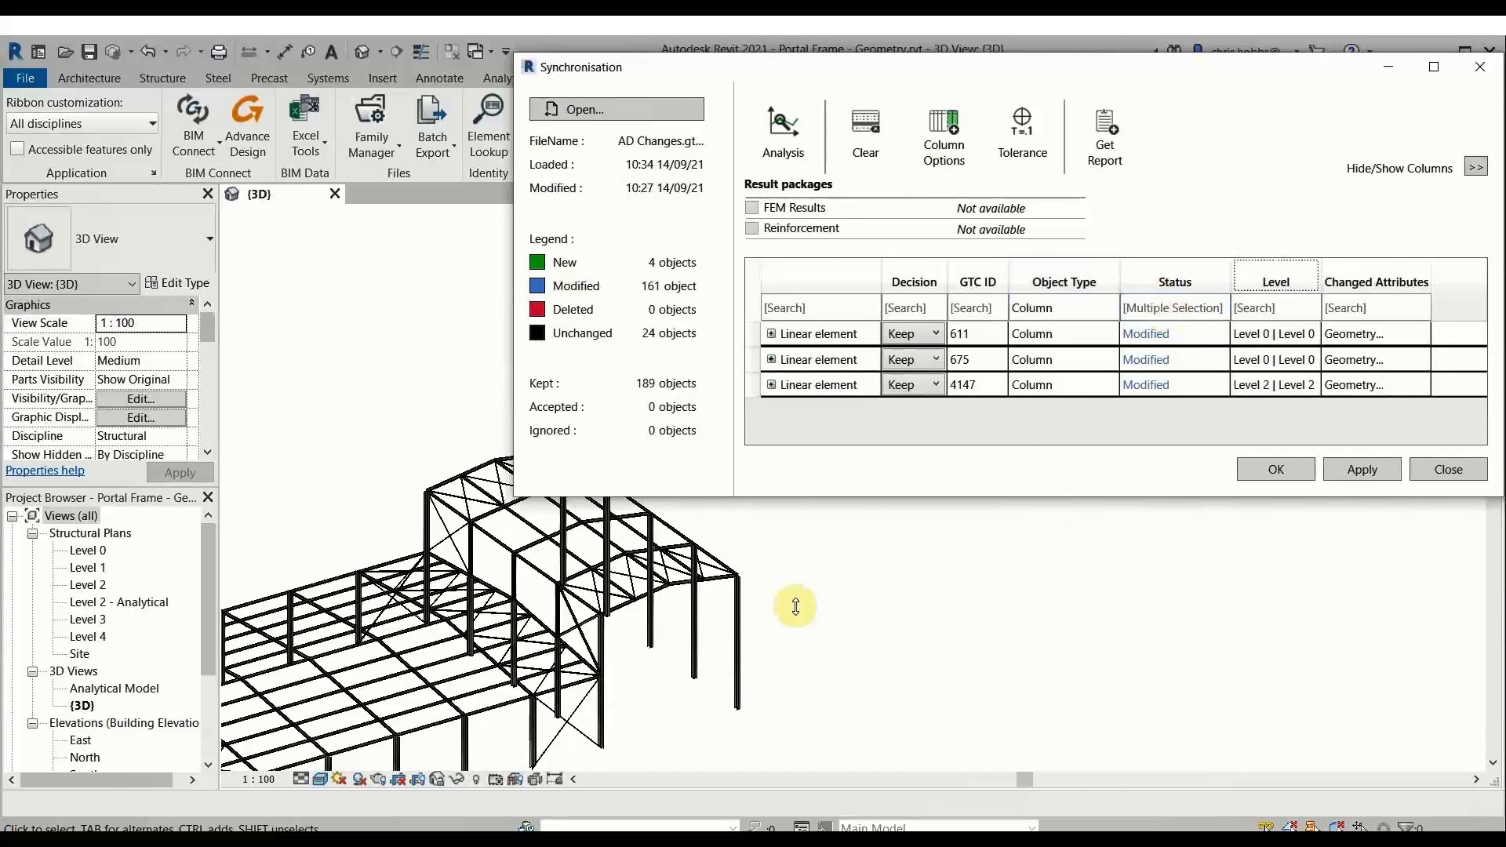
pyautogui.click(1456, 475)
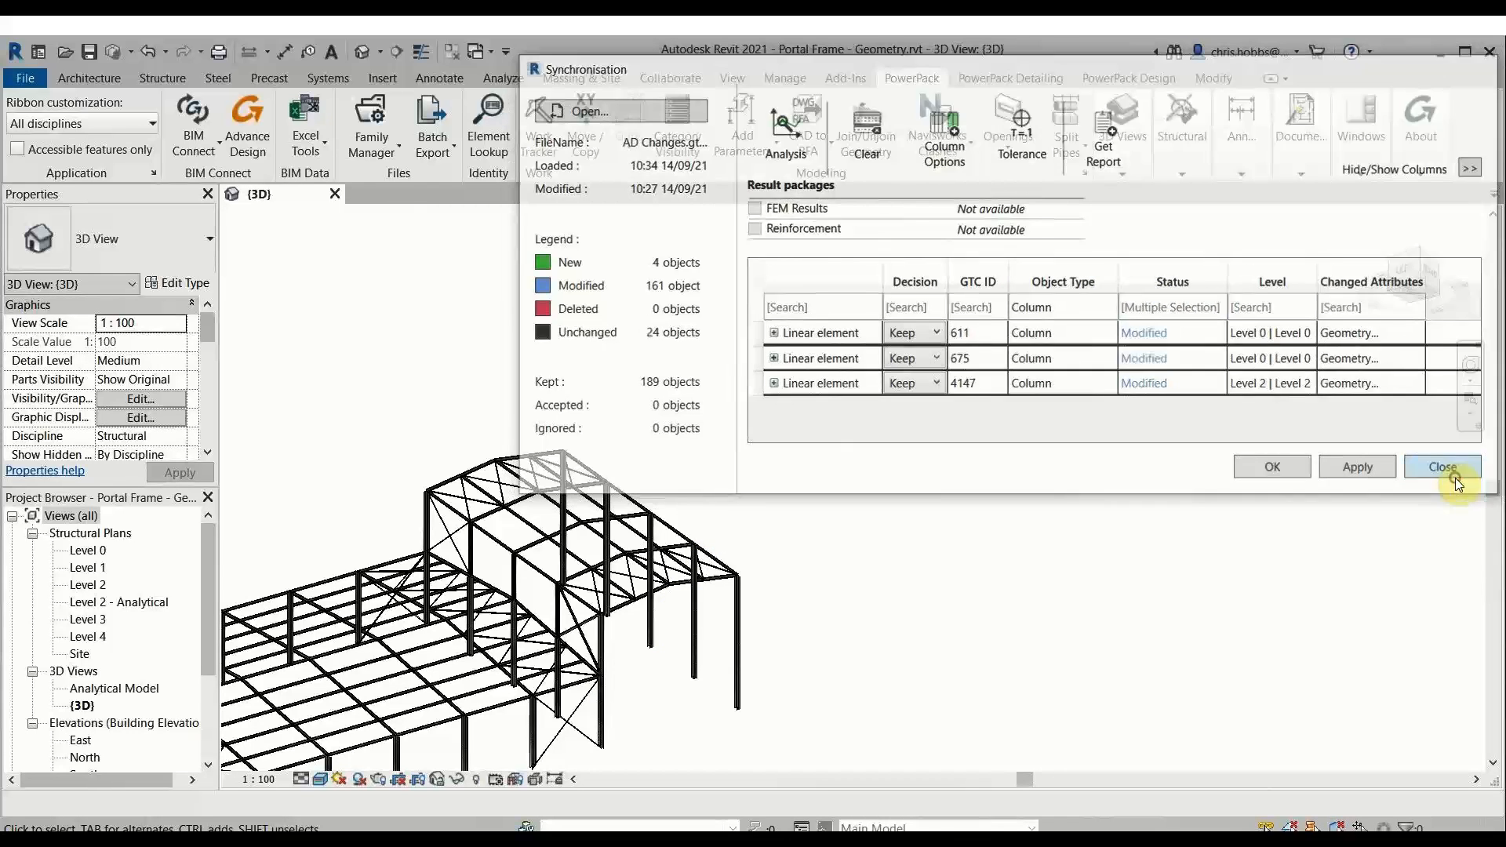
# Step: Check the section type of the outermost end column on the taller part of the frame, and deselect it
pyautogui.moveTo(986, 643); pyautogui.dragTo(1158, 441, button='middle')
pyautogui.moveTo(1028, 517); pyautogui.dragTo(1190, 555, button='middle')
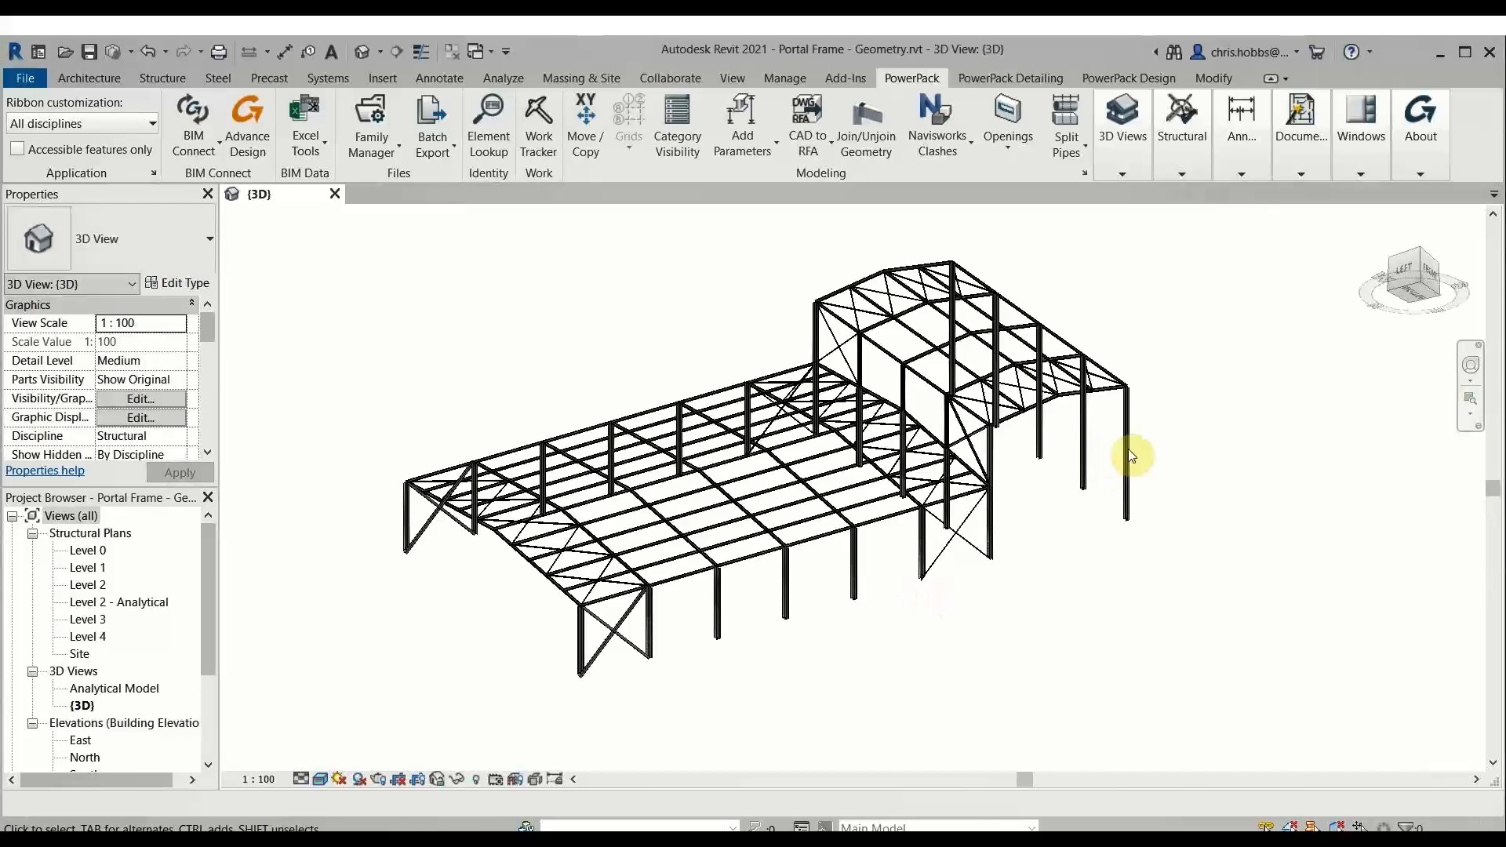
pyautogui.scroll(5, 1127, 451)
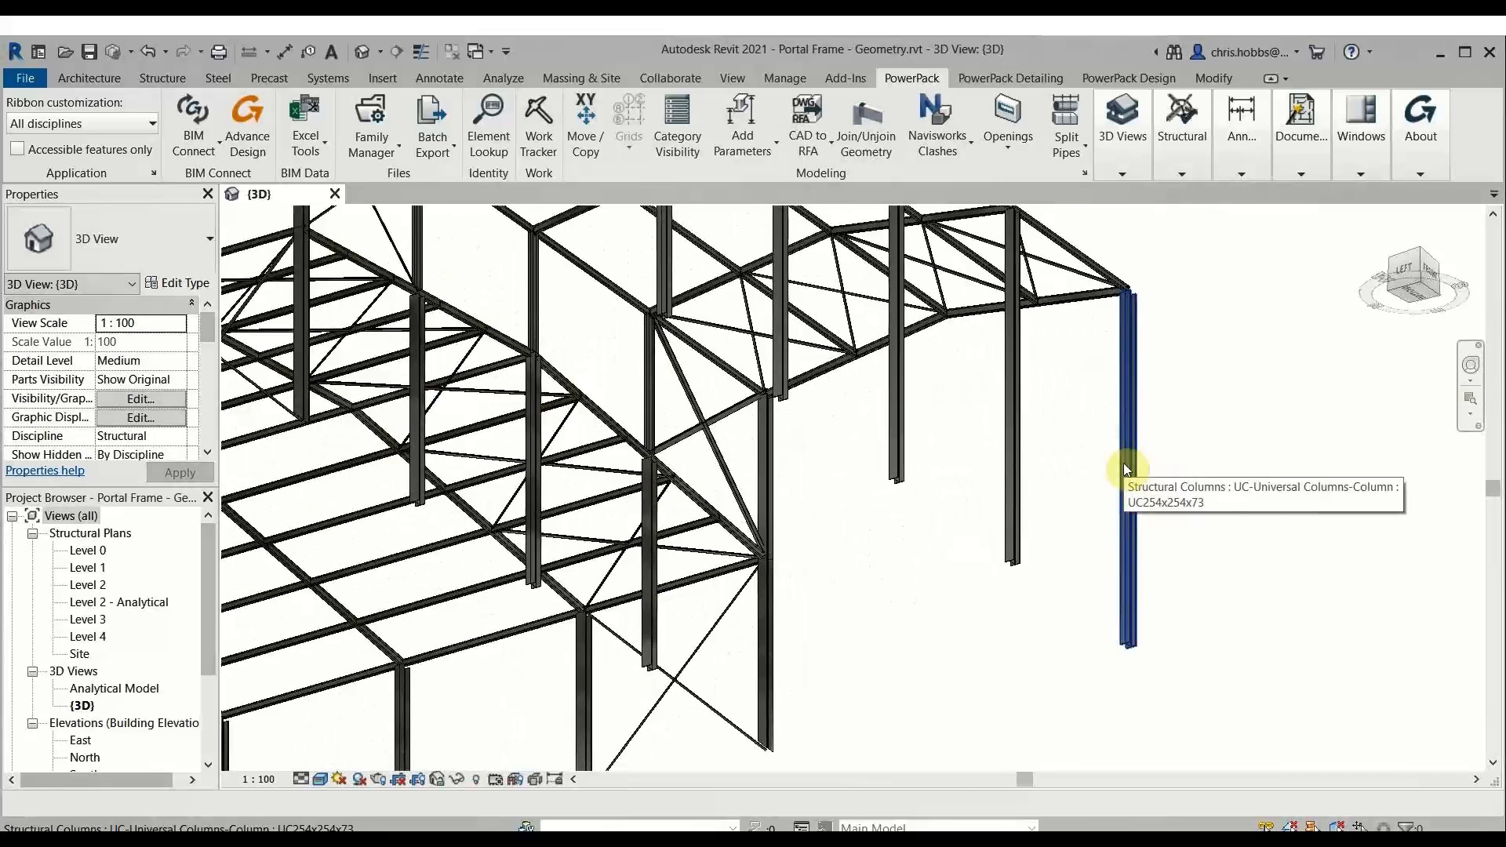
pyautogui.click(1123, 463)
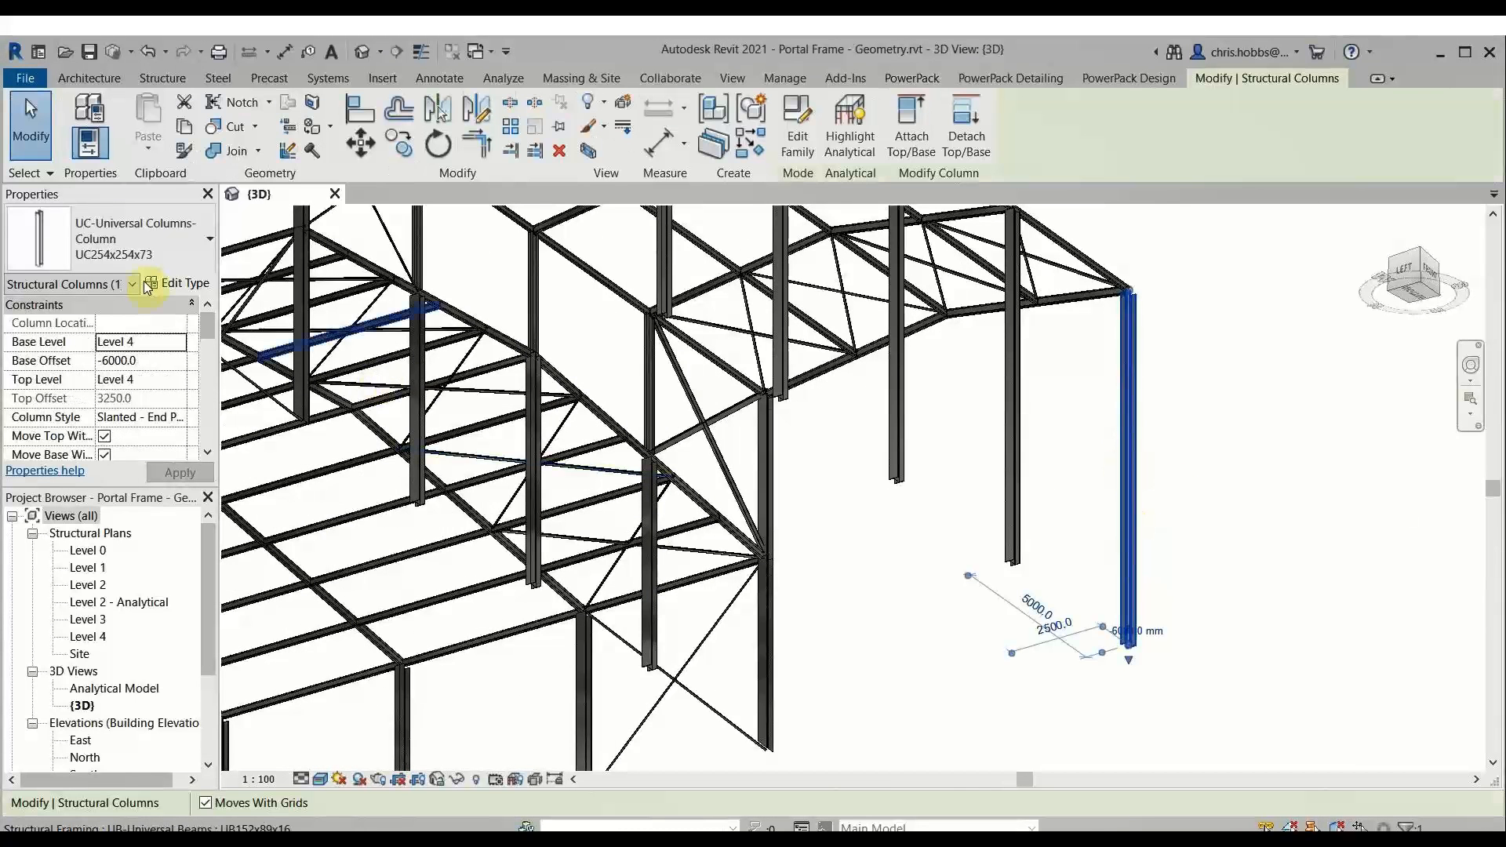
pyautogui.click(131, 259)
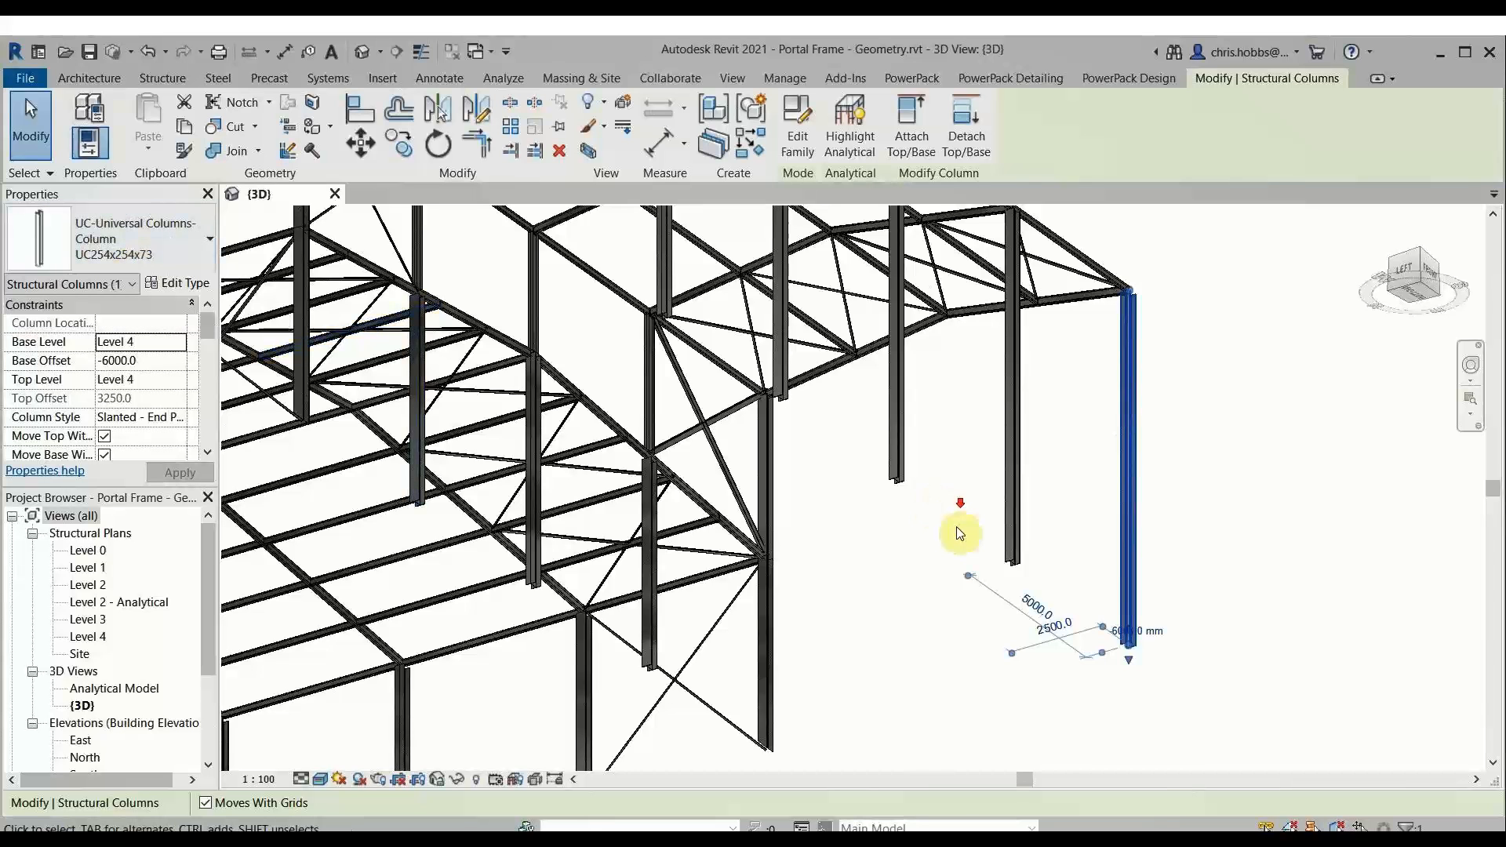
pyautogui.scroll(-5, 960, 534)
pyautogui.scroll(-1, 961, 539)
pyautogui.moveTo(958, 574); pyautogui.dragTo(972, 541, button='middle')
pyautogui.scroll(2, 972, 542)
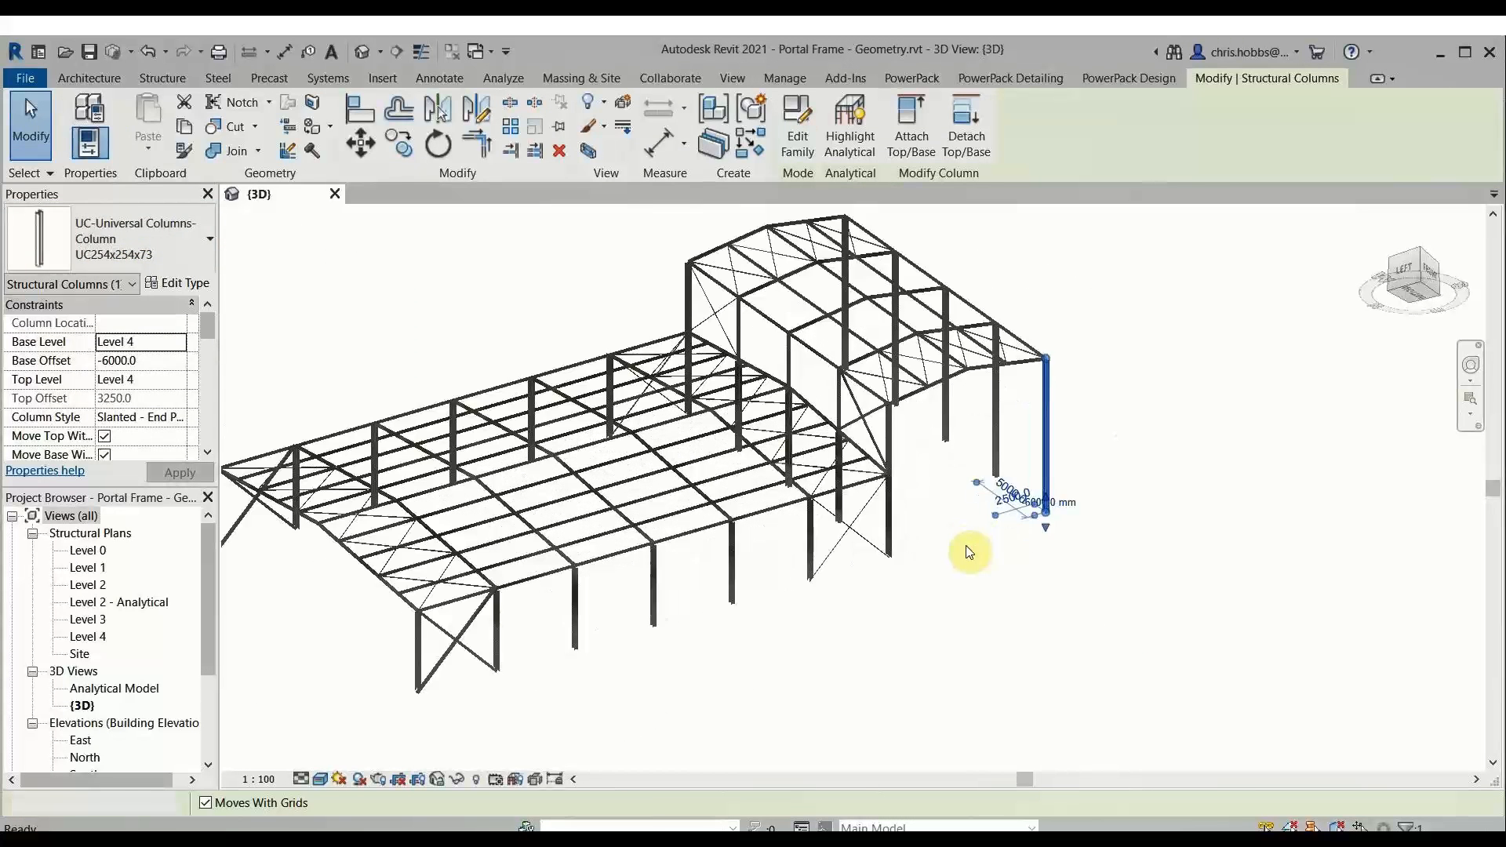
pyautogui.click(965, 619)
pyautogui.moveTo(1003, 632); pyautogui.dragTo(1268, 608, button='middle')
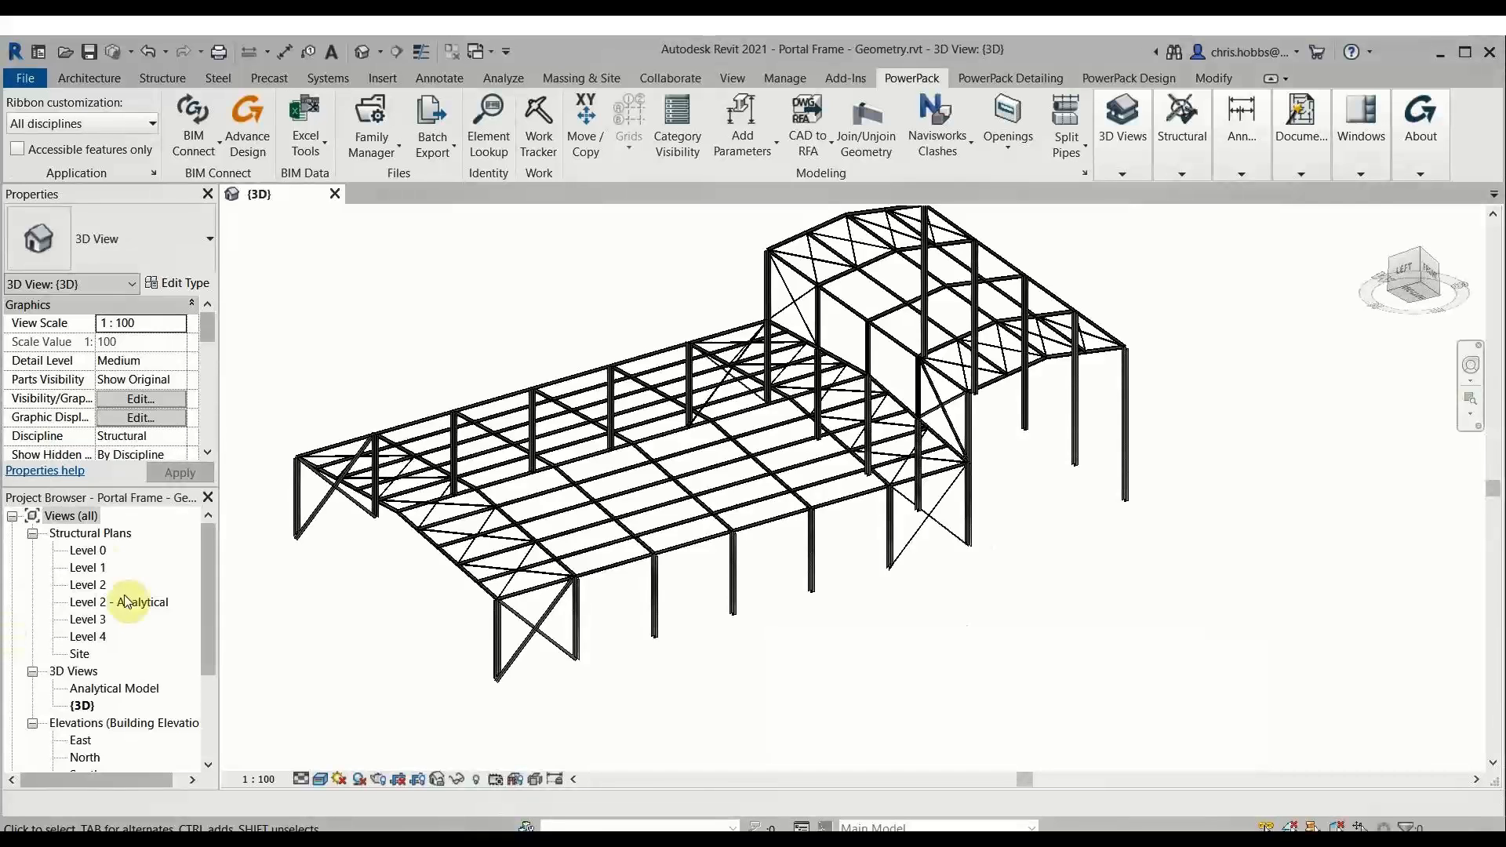
# Step: Highlight all structural plans from Level 0 to Level 4 in the project's view list
pyautogui.click(88, 568)
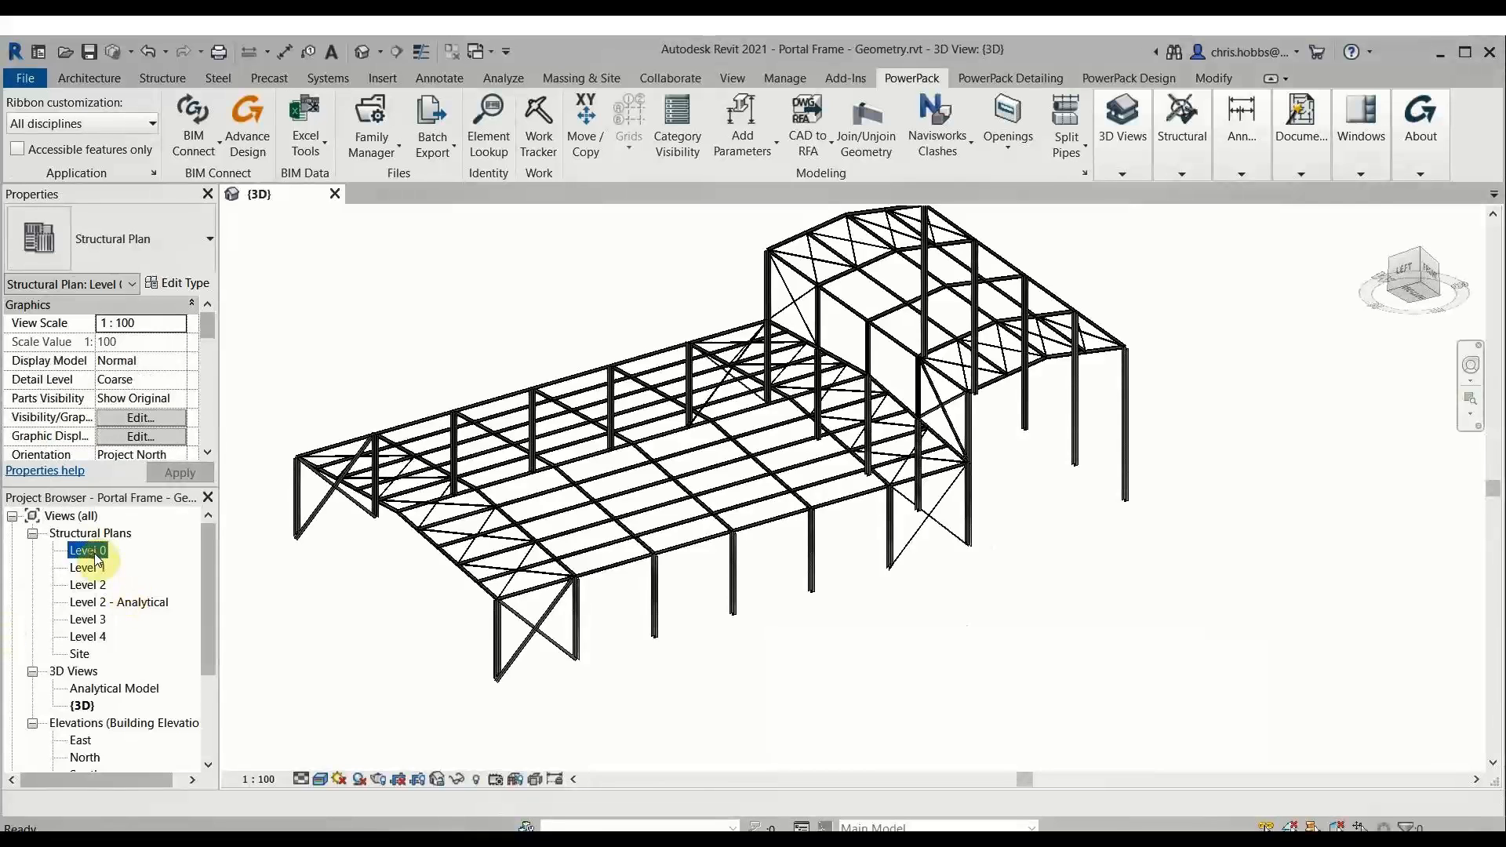
pyautogui.click(88, 603)
pyautogui.click(90, 637)
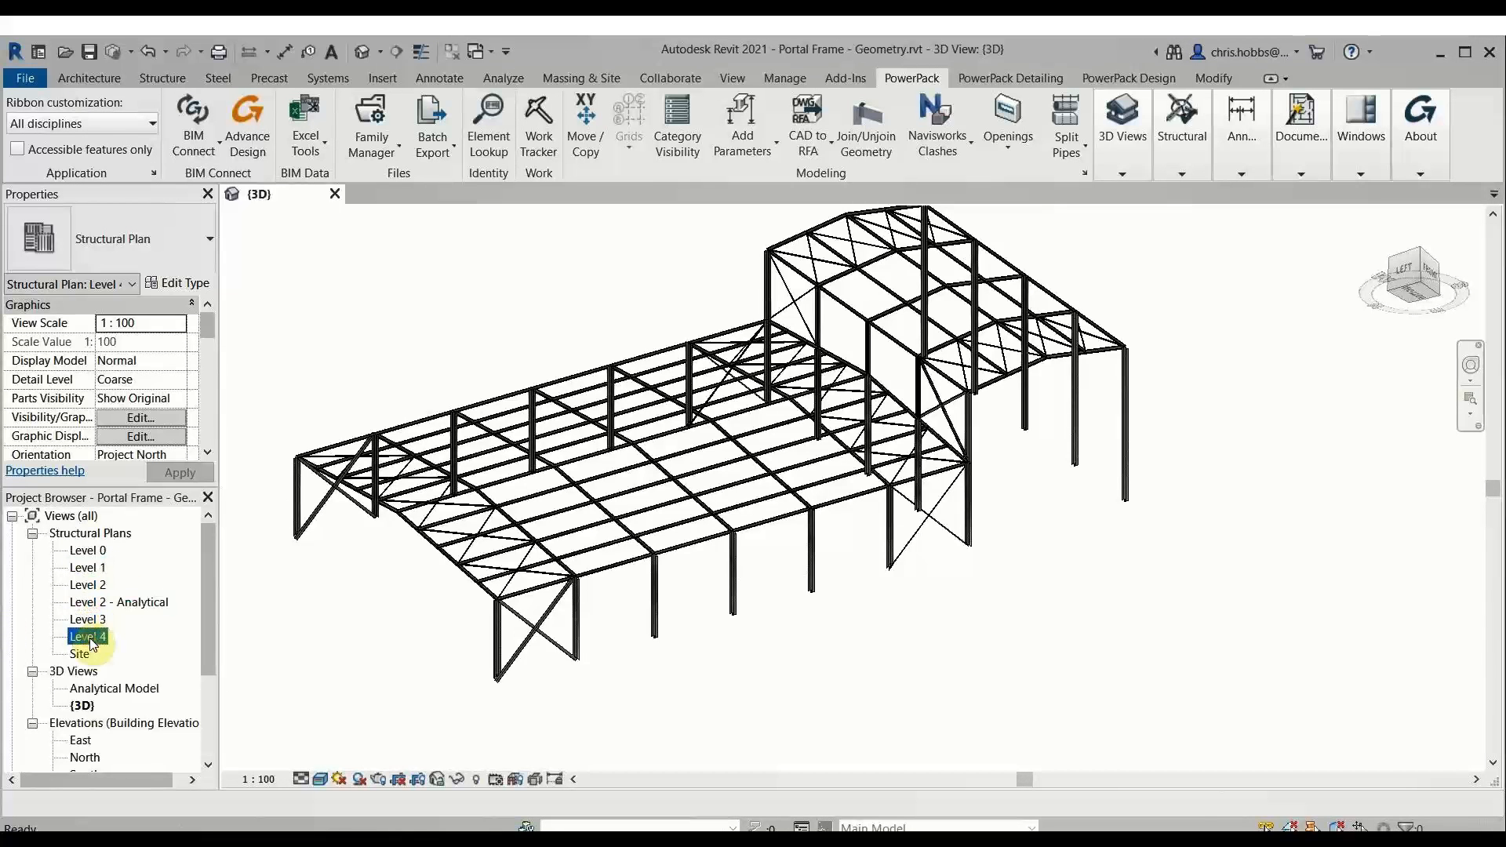
pyautogui.click(88, 551)
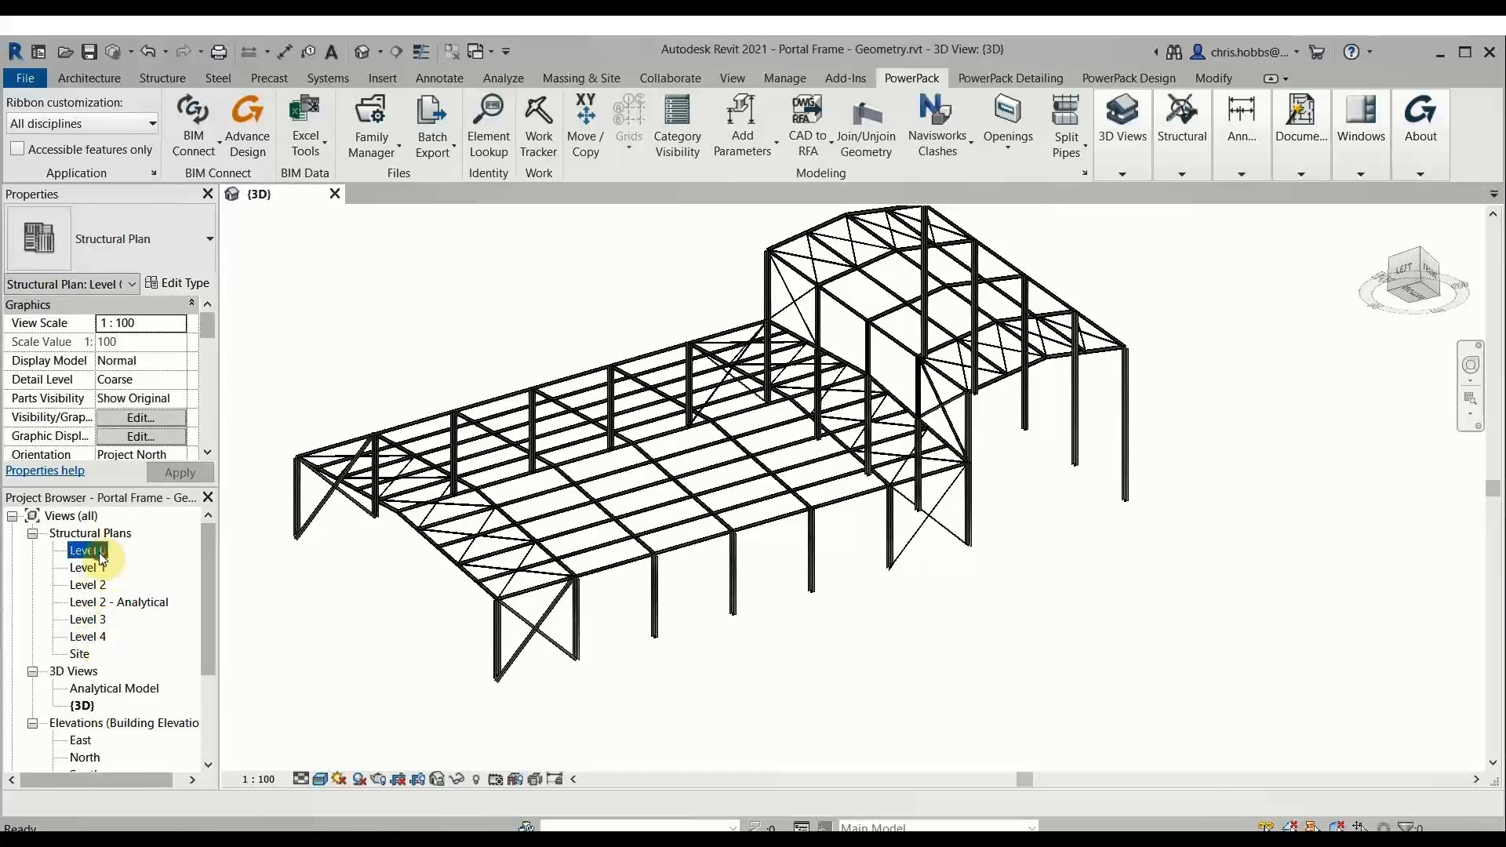
pyautogui.keyDown('shift'); pyautogui.click(94, 638); pyautogui.keyUp('shift')
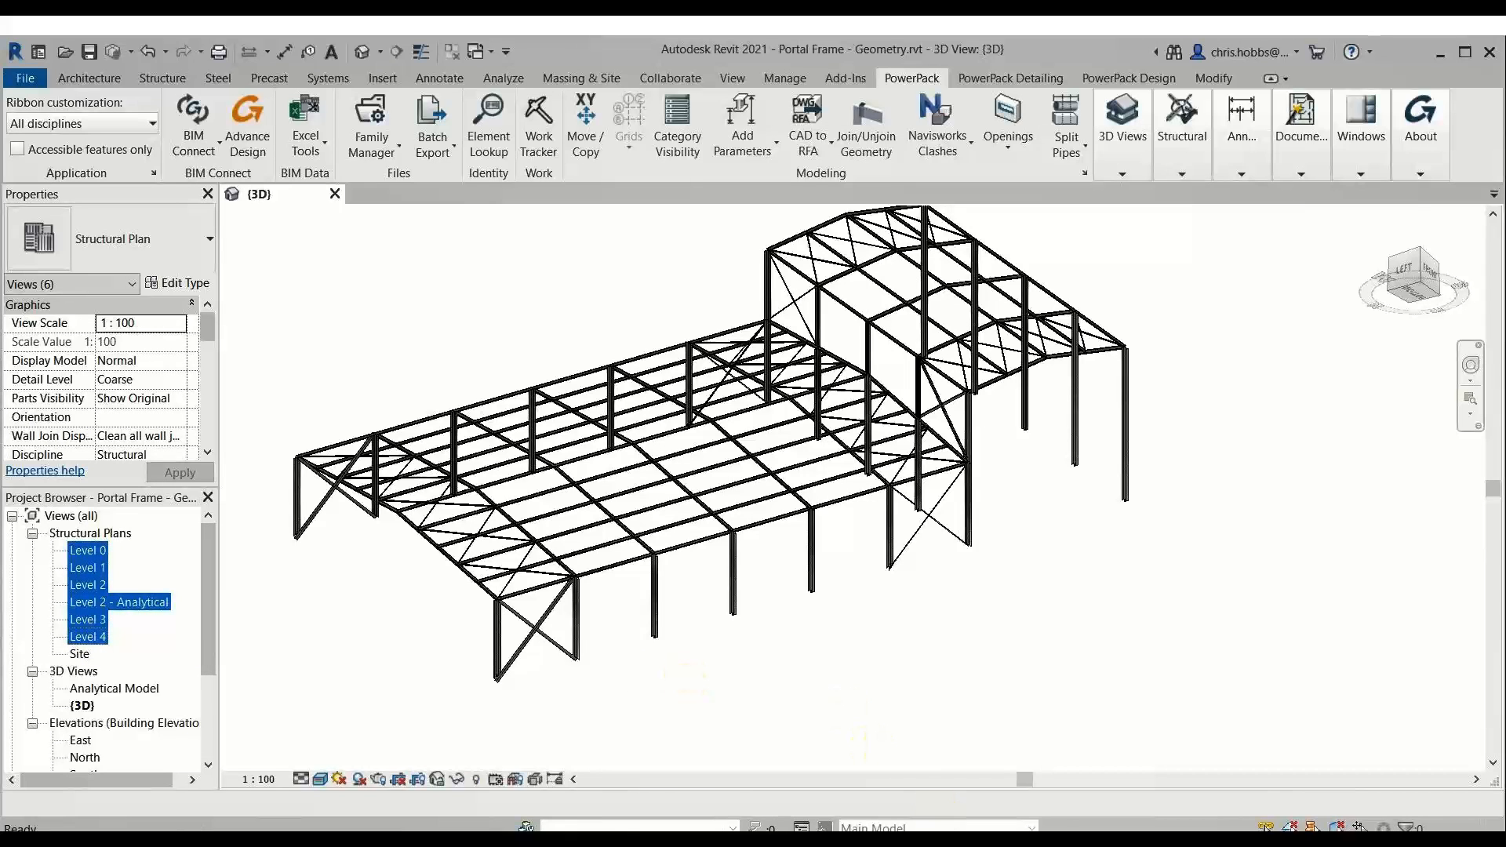
# Step: Switch to the Portal Frame model in Advance Design, expand its structure and highlight the systems Level 0 to Level 3
pyautogui.moveTo(944, 840)
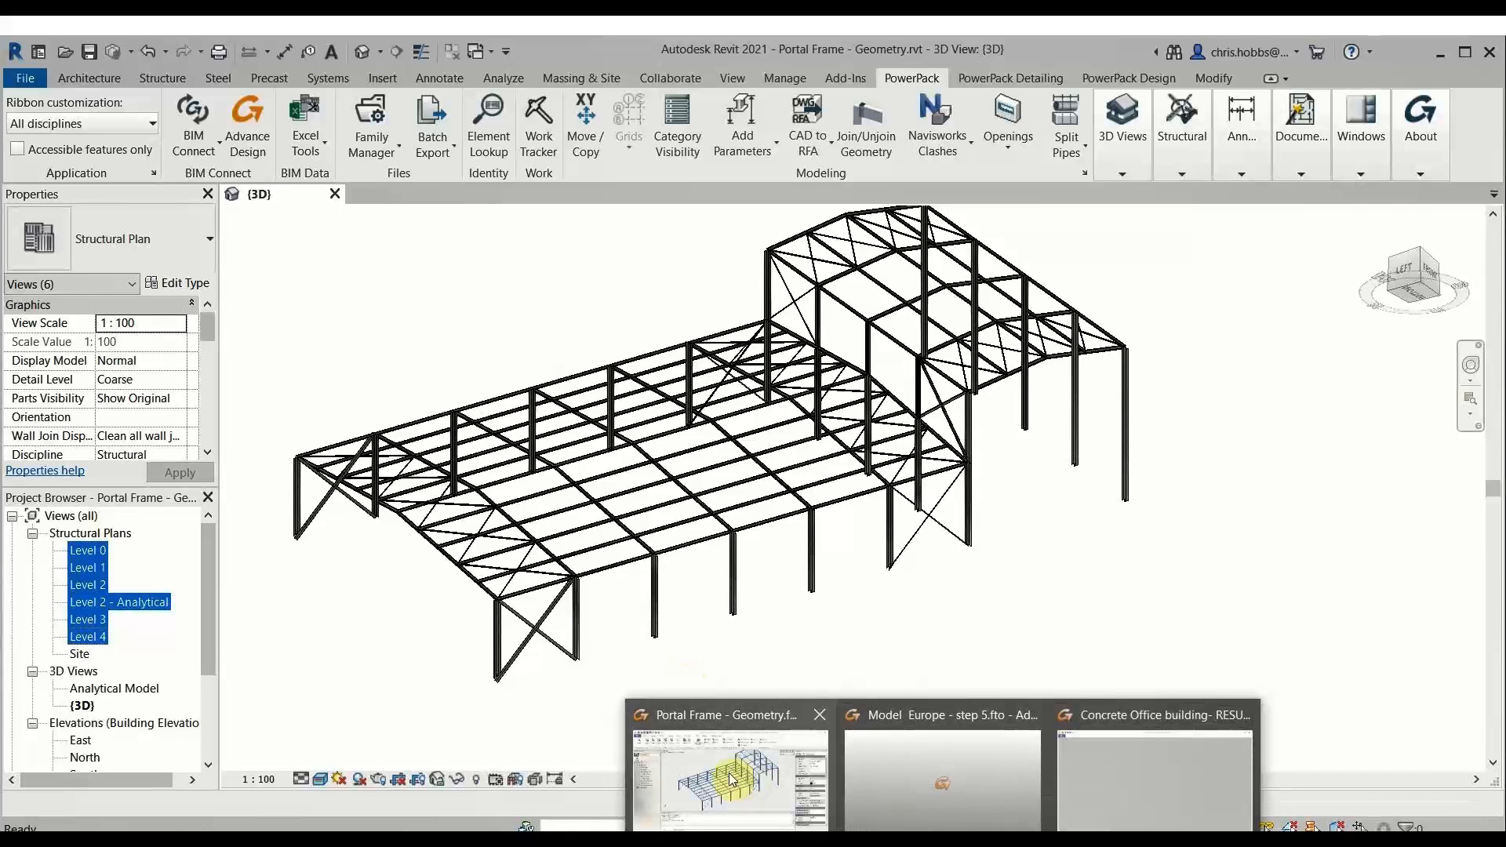
pyautogui.click(731, 779)
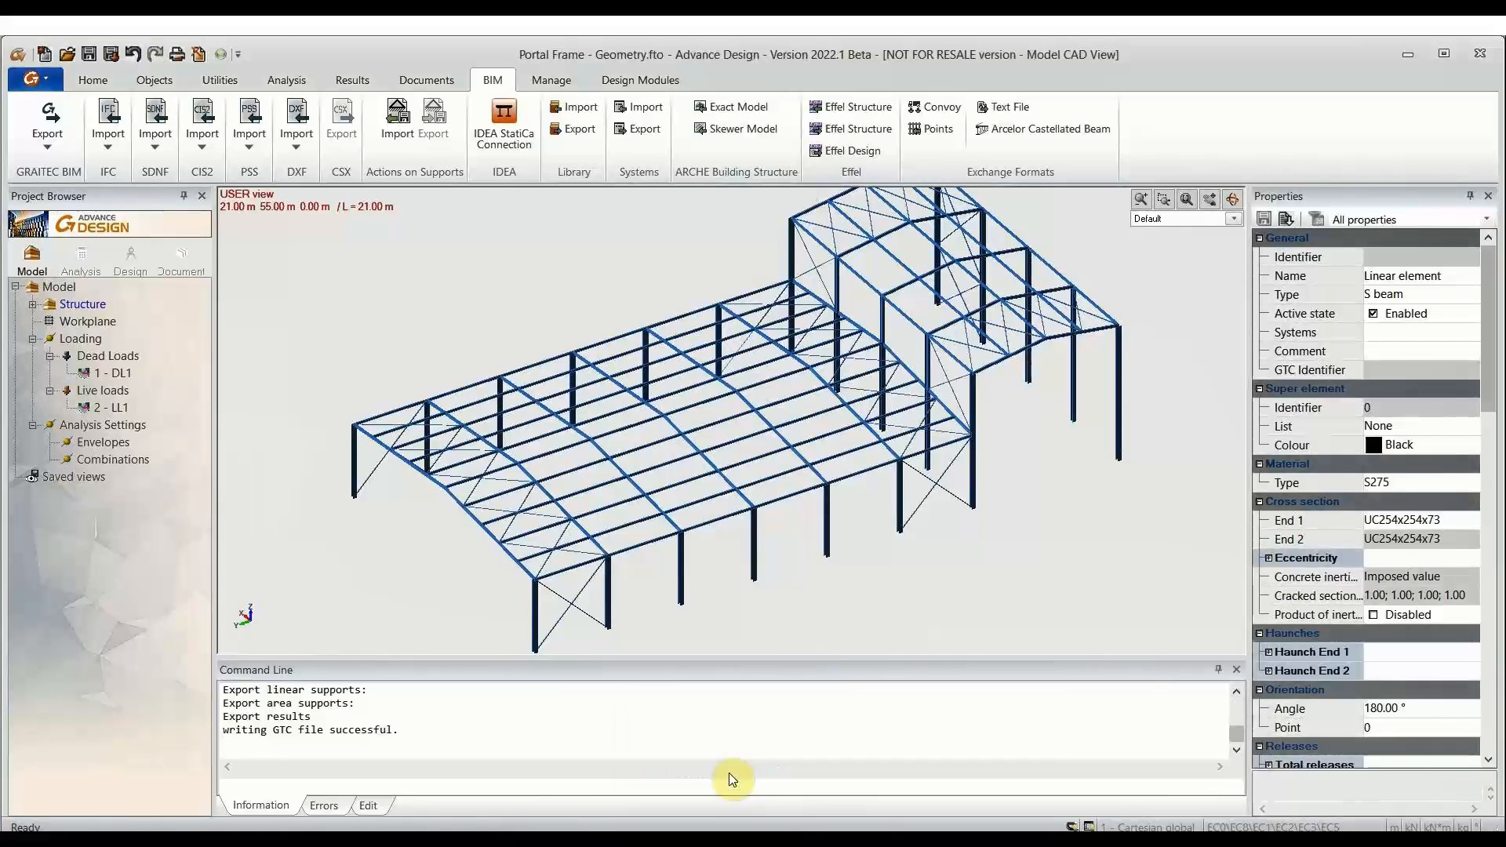
pyautogui.click(32, 304)
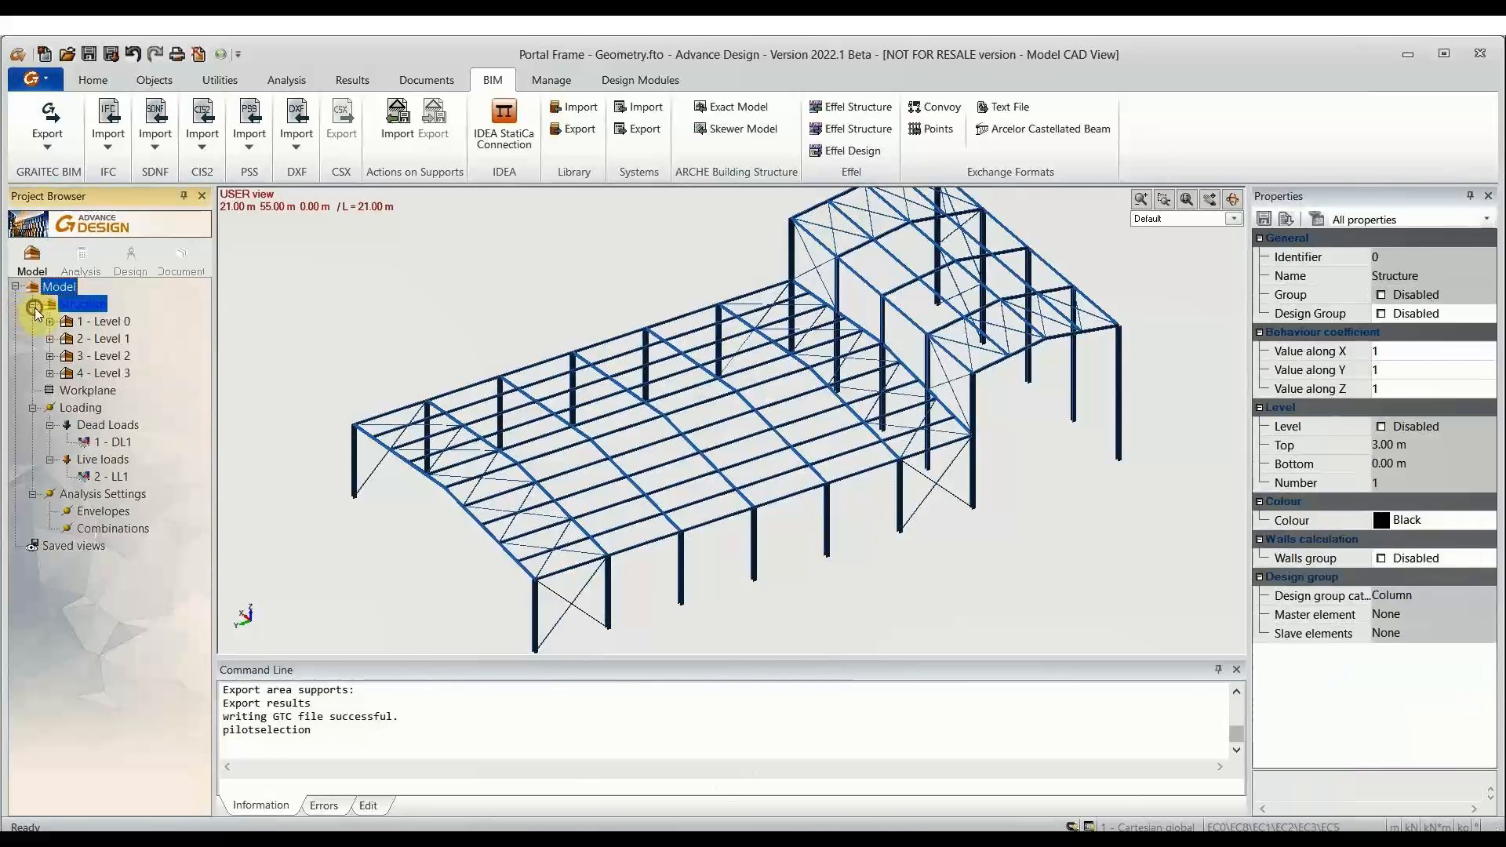
pyautogui.click(105, 322)
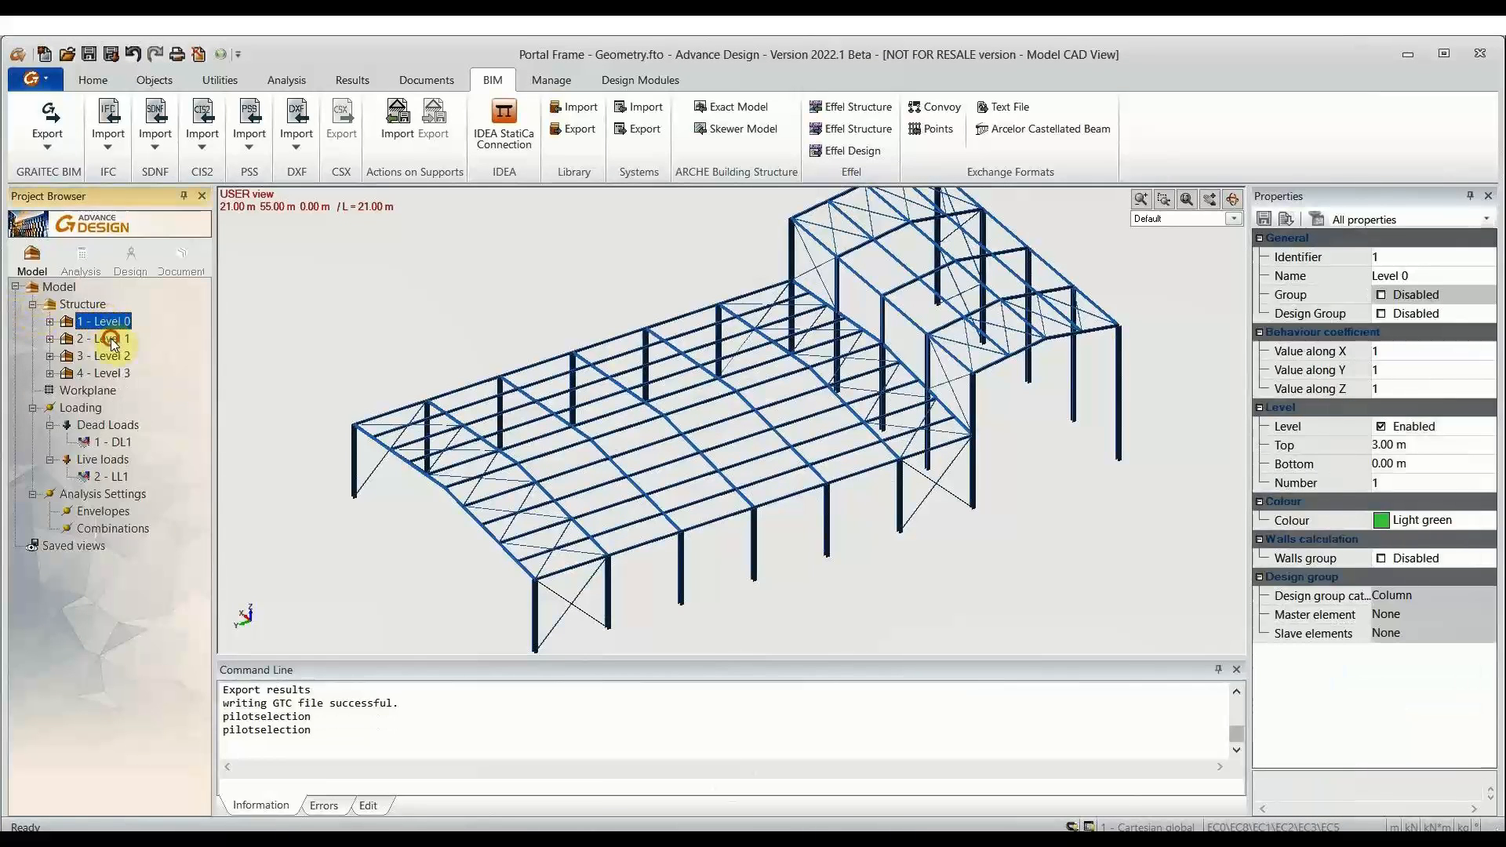
pyautogui.keyDown('ctrl'); pyautogui.click(110, 338); pyautogui.keyUp('ctrl')
pyautogui.keyDown('ctrl'); pyautogui.click(109, 356); pyautogui.keyUp('ctrl')
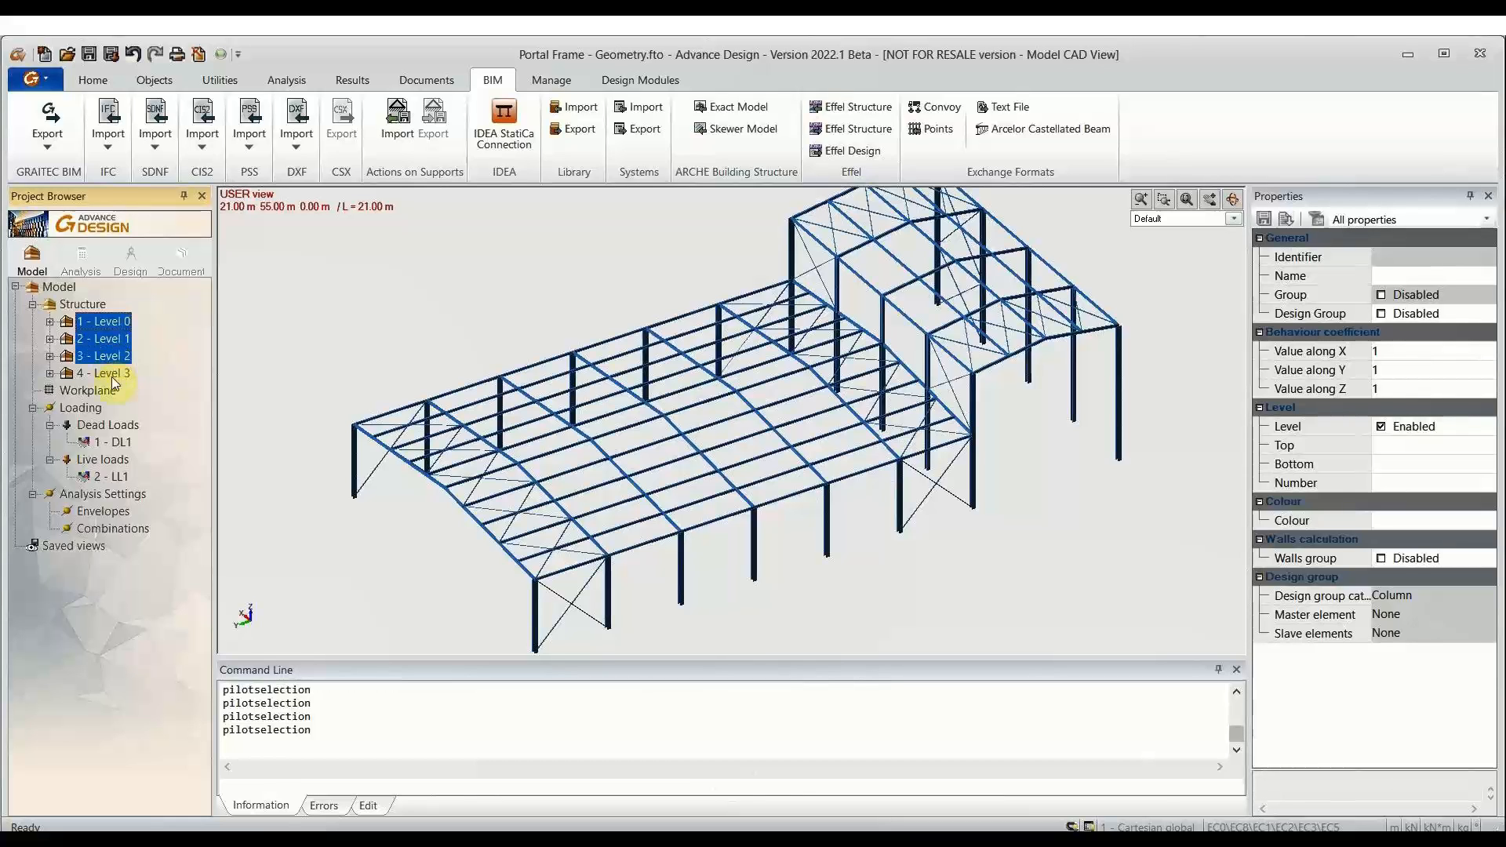
pyautogui.keyDown('ctrl'); pyautogui.click(111, 375); pyautogui.keyUp('ctrl')
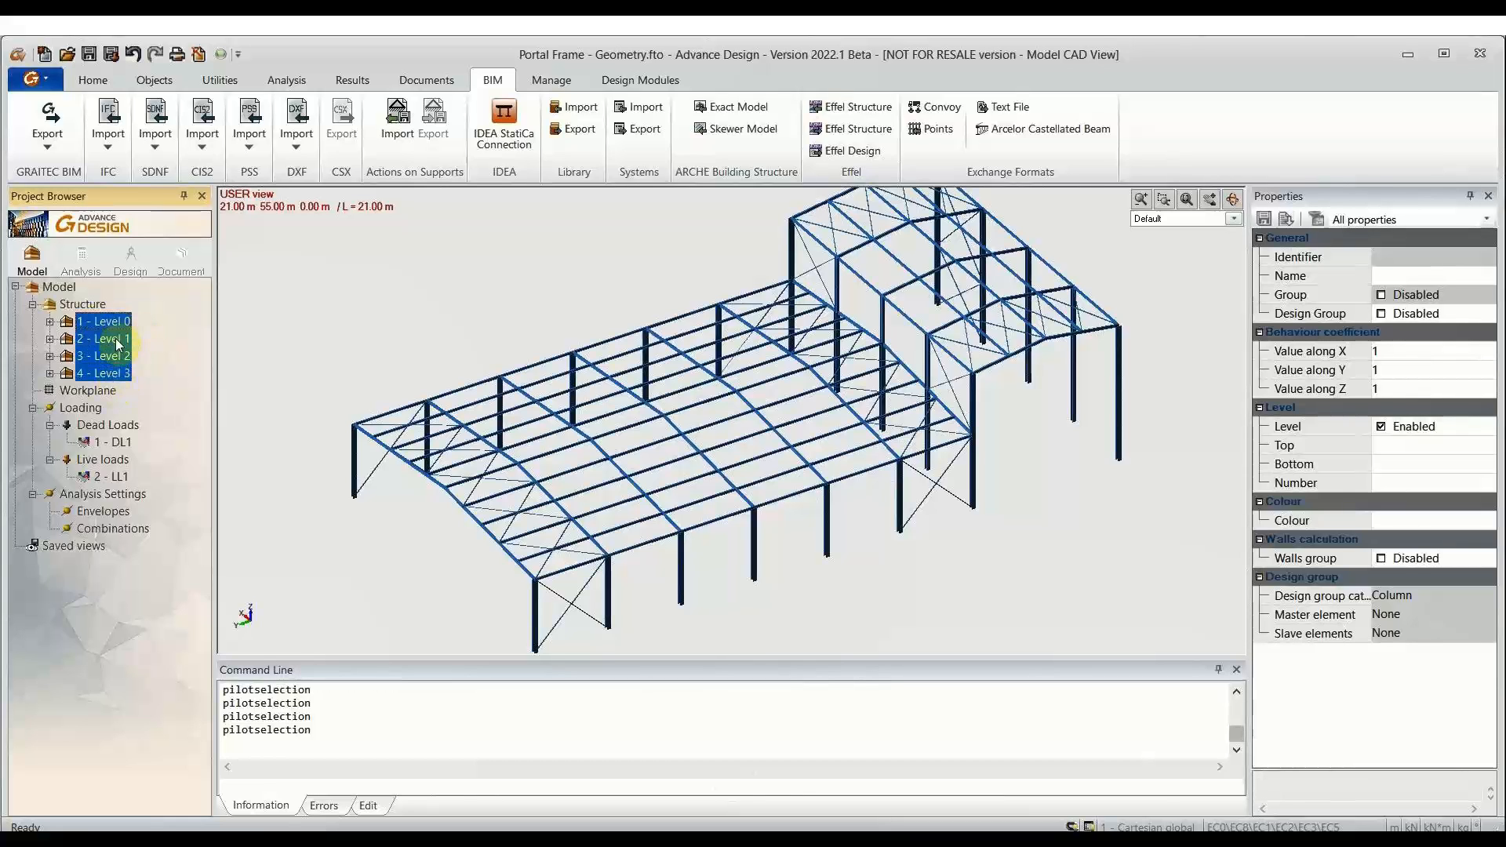
pyautogui.scroll(-1, 958, 487)
pyautogui.moveTo(1005, 469); pyautogui.dragTo(973, 473, button='middle')
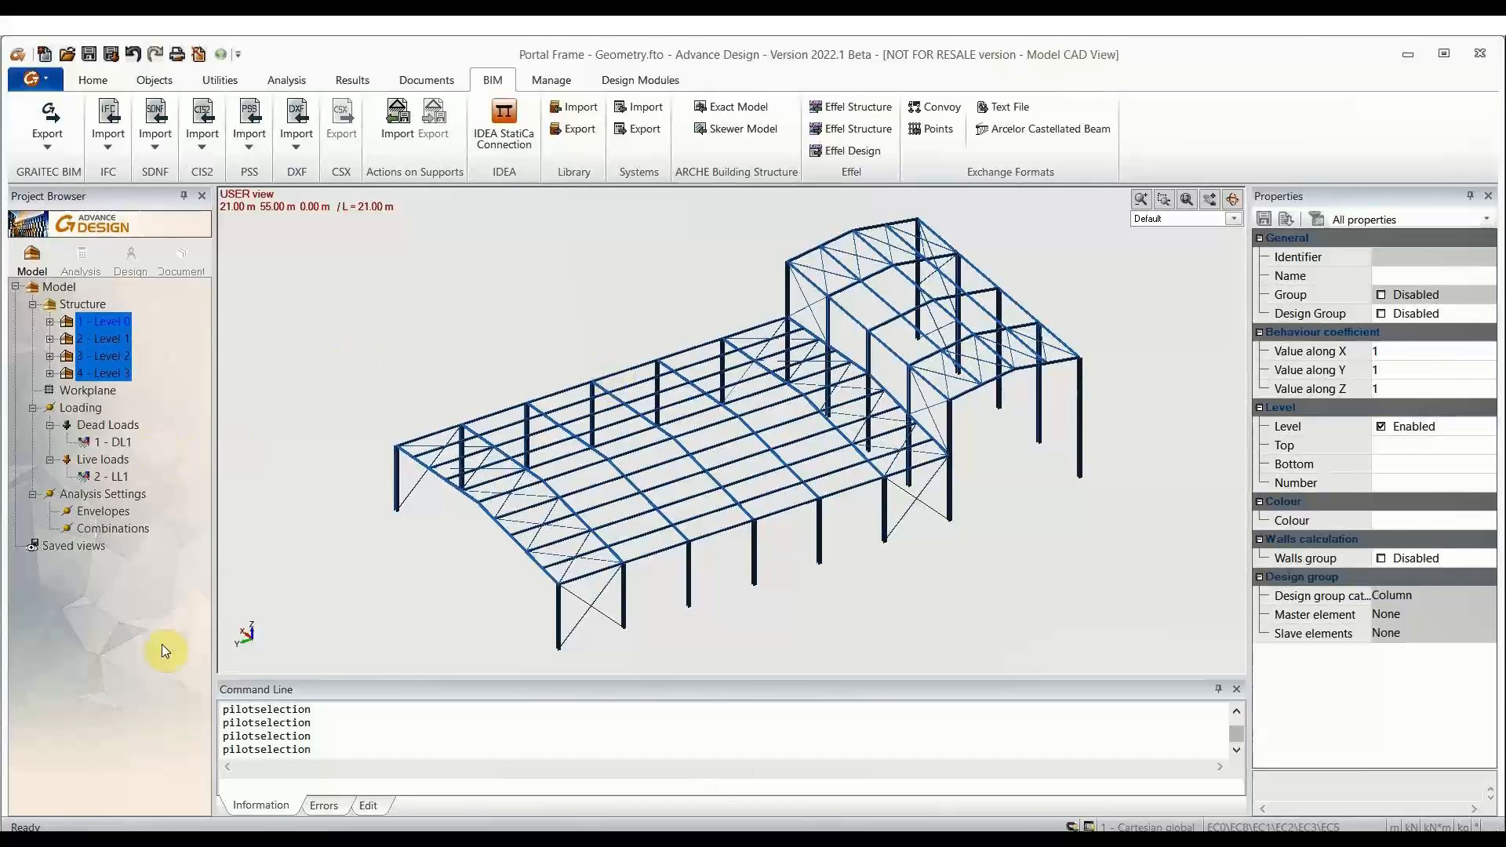
pyautogui.click(190, 324)
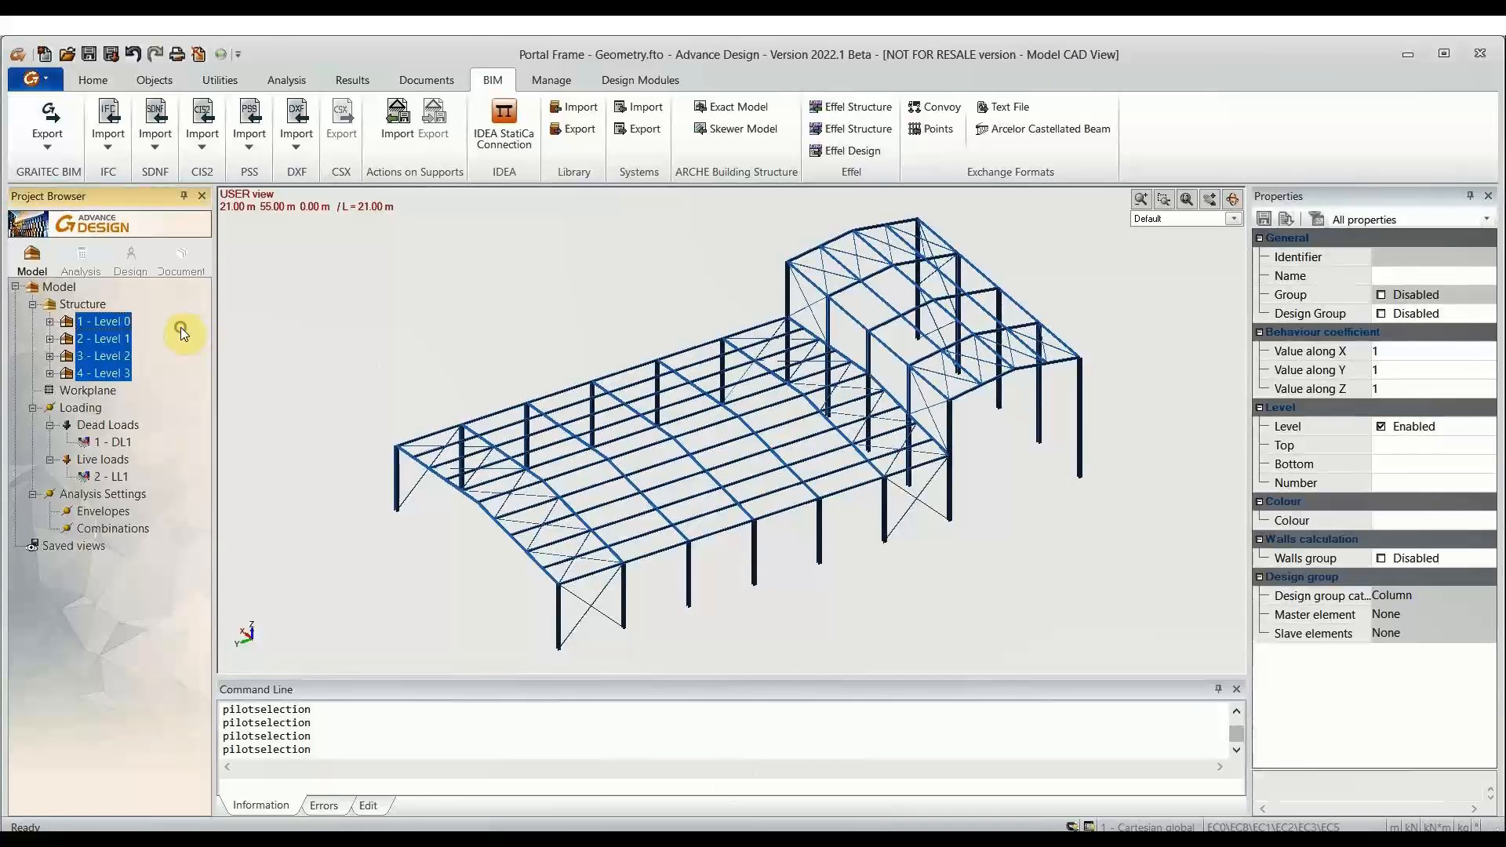
# Step: Create several case families under Loading, with one snow case and one wind case
pyautogui.click(80, 410)
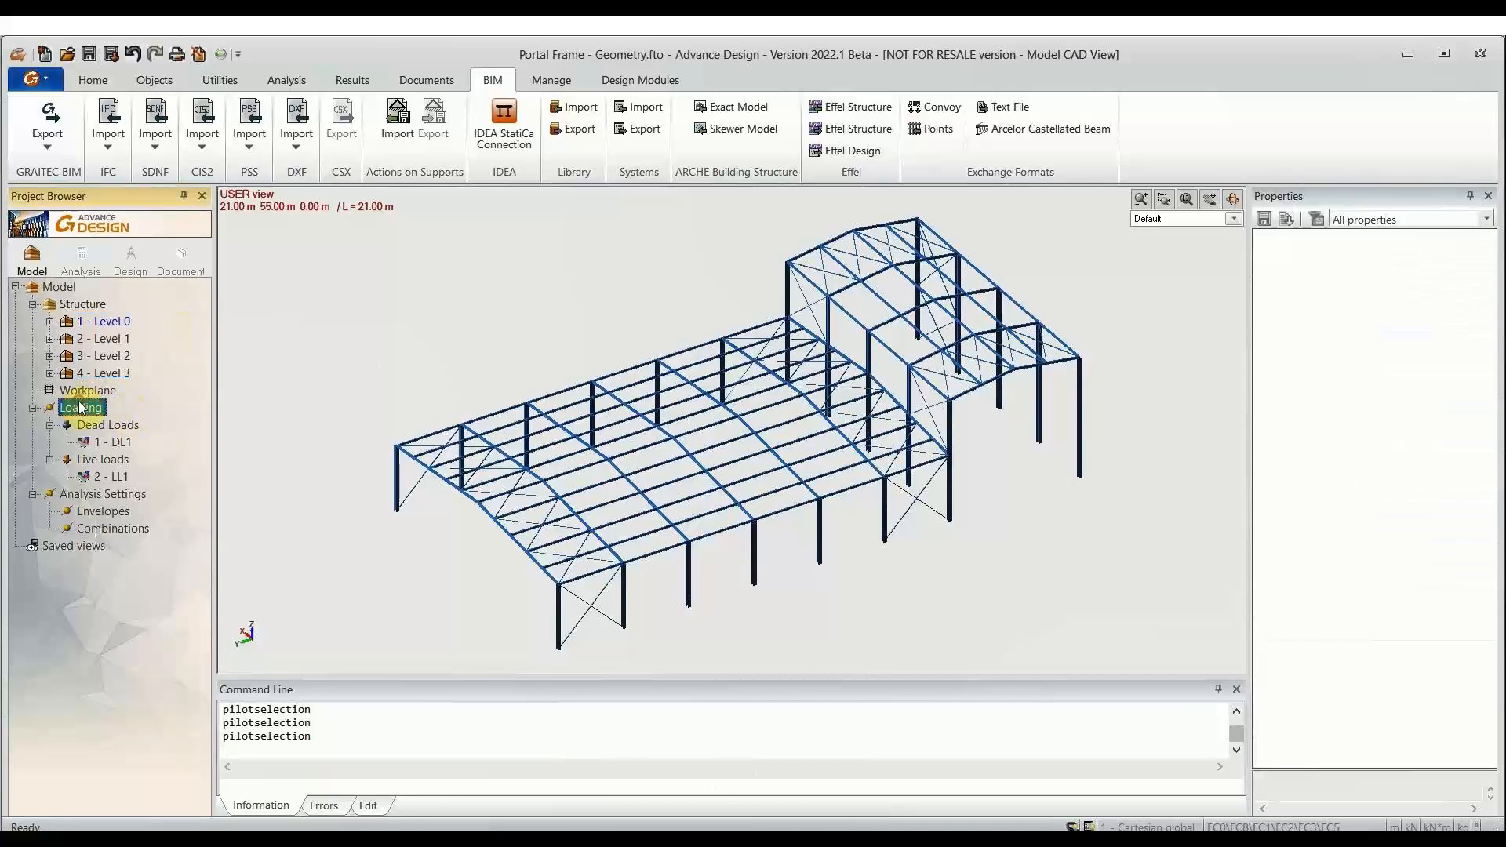
pyautogui.rightClick(81, 409)
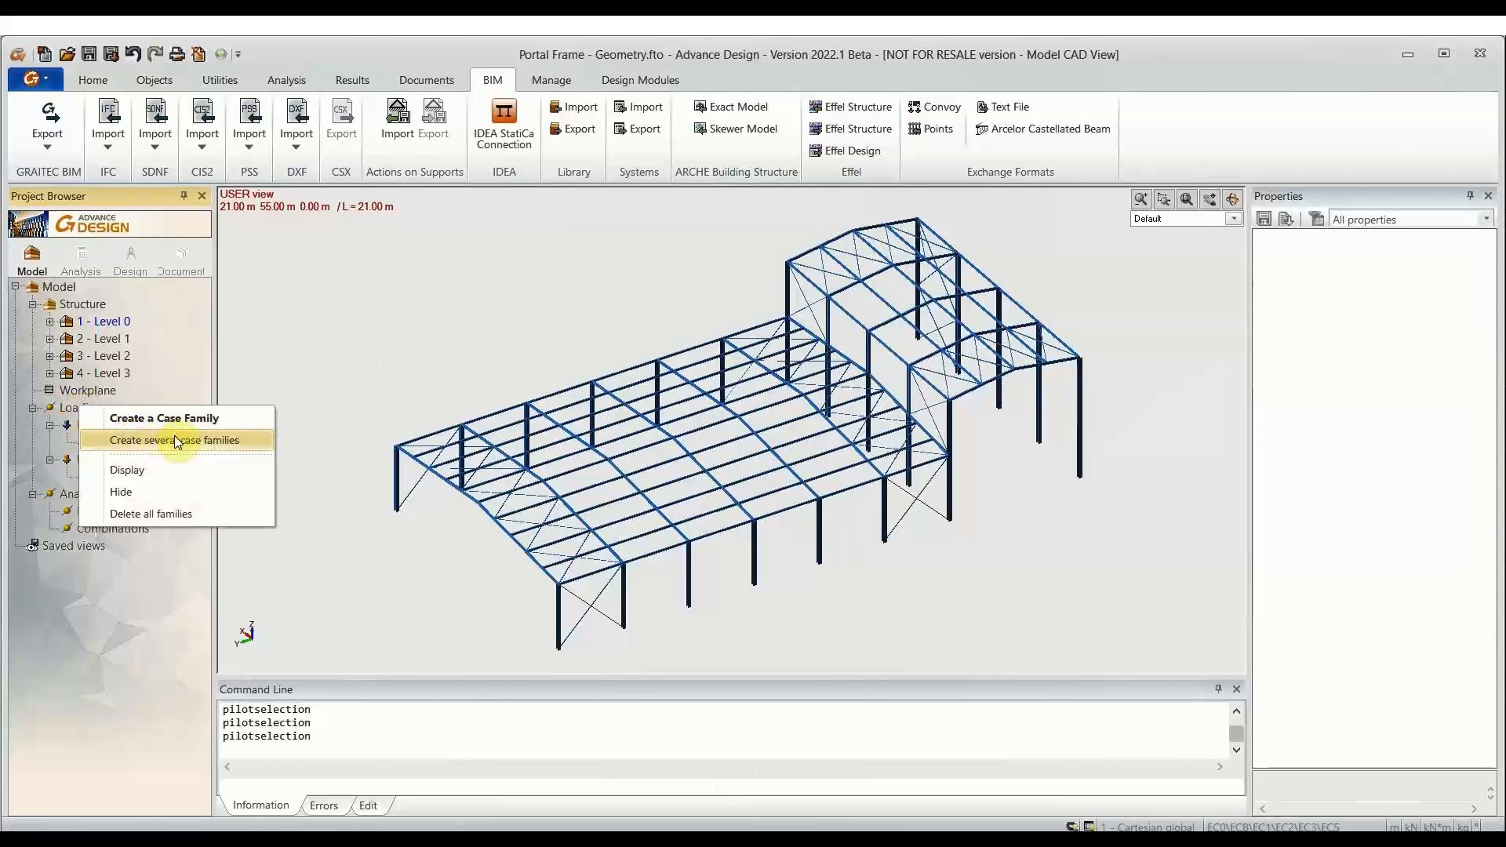
pyautogui.click(176, 440)
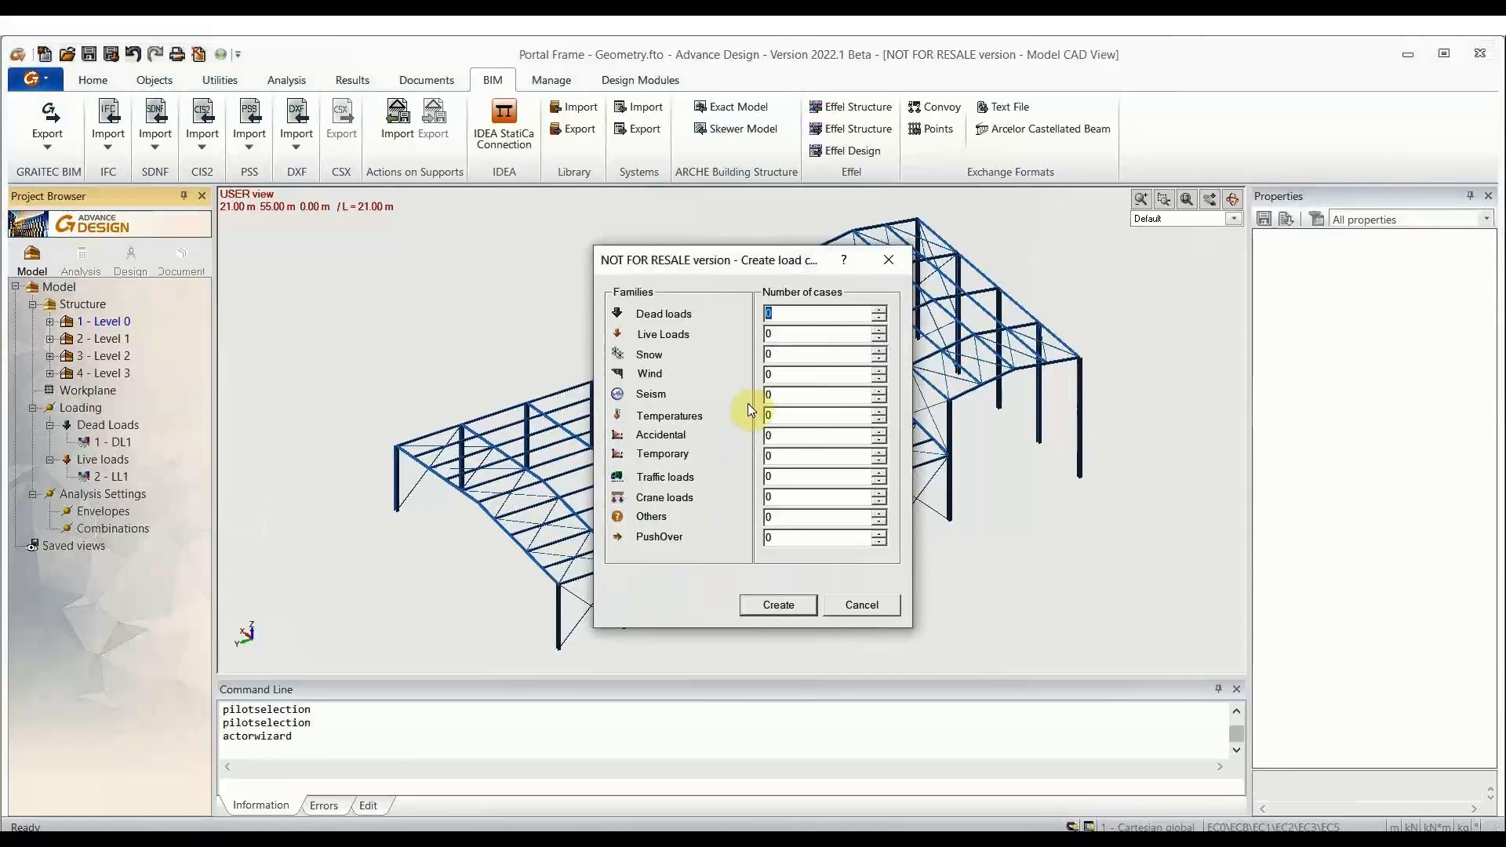
pyautogui.click(657, 365)
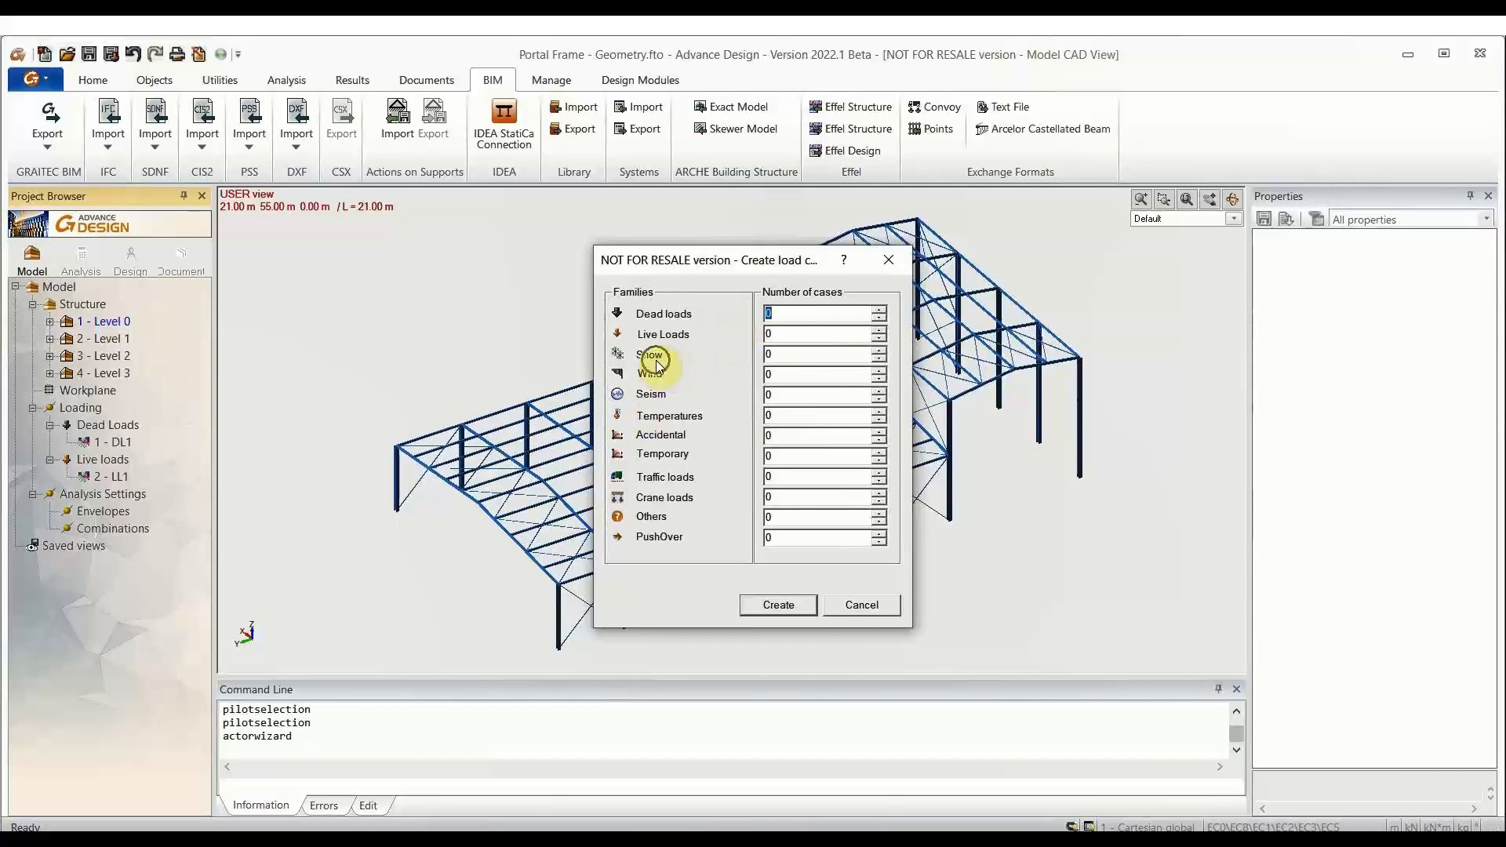
pyautogui.click(665, 432)
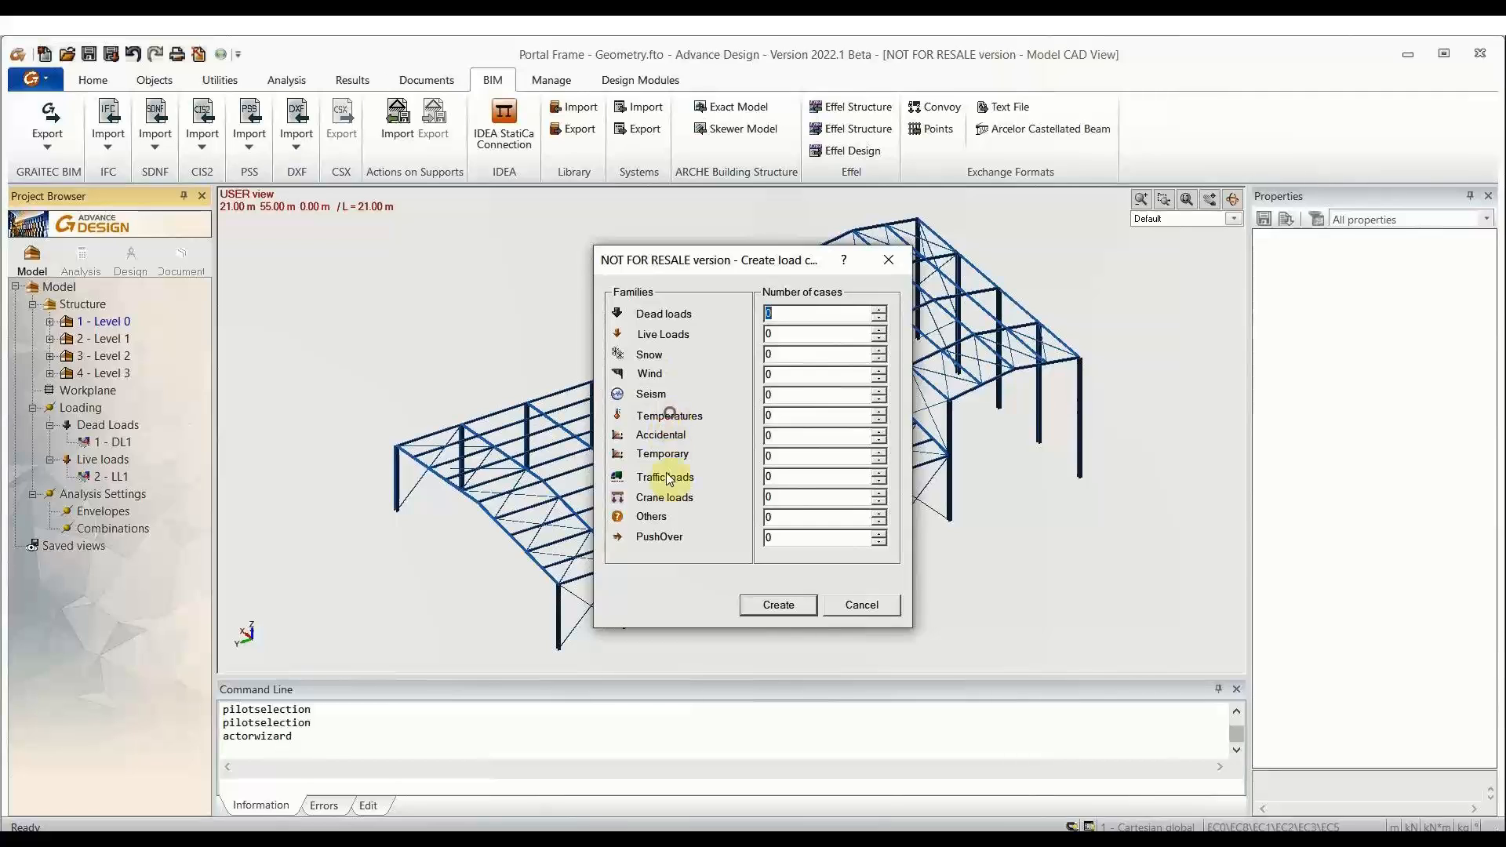
pyautogui.click(880, 351)
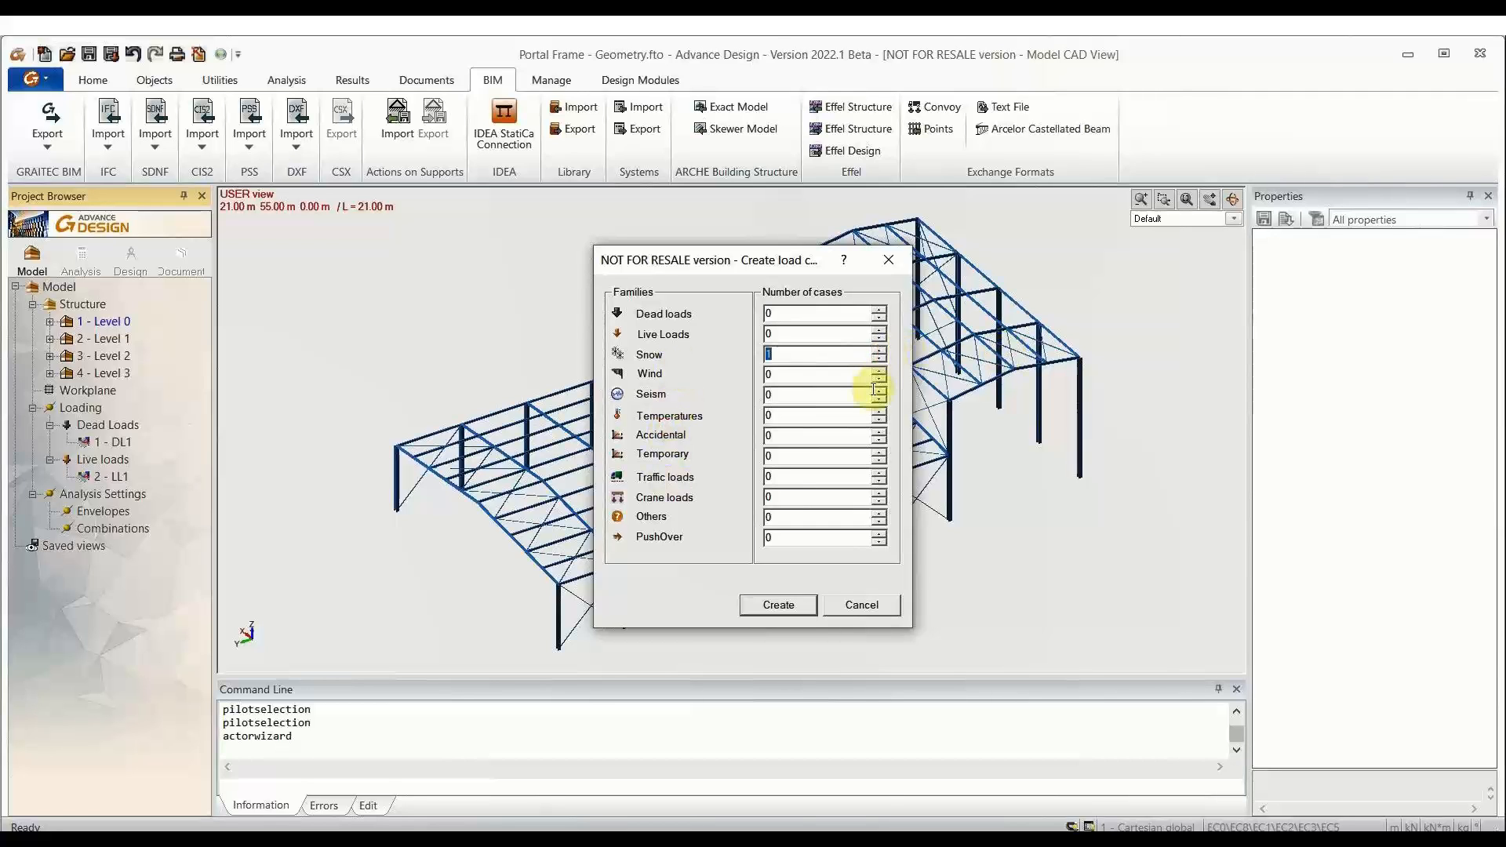
pyautogui.click(880, 374)
pyautogui.click(796, 605)
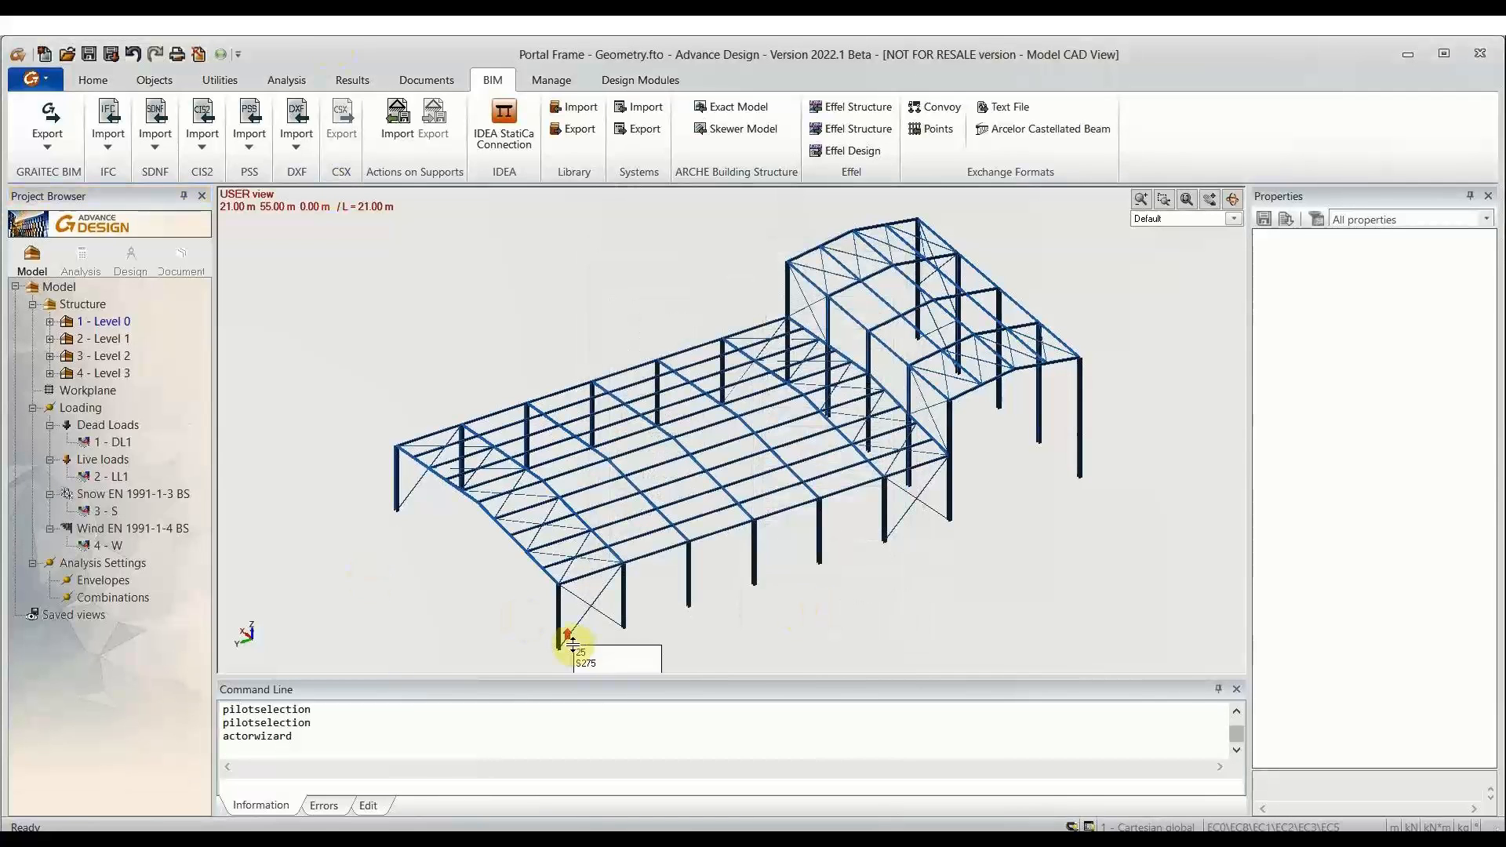
# Step: Start an extrusion of the lower building's outer end frame, selecting its two columns and both rafters
pyautogui.scroll(2, 578, 636)
pyautogui.click(578, 635)
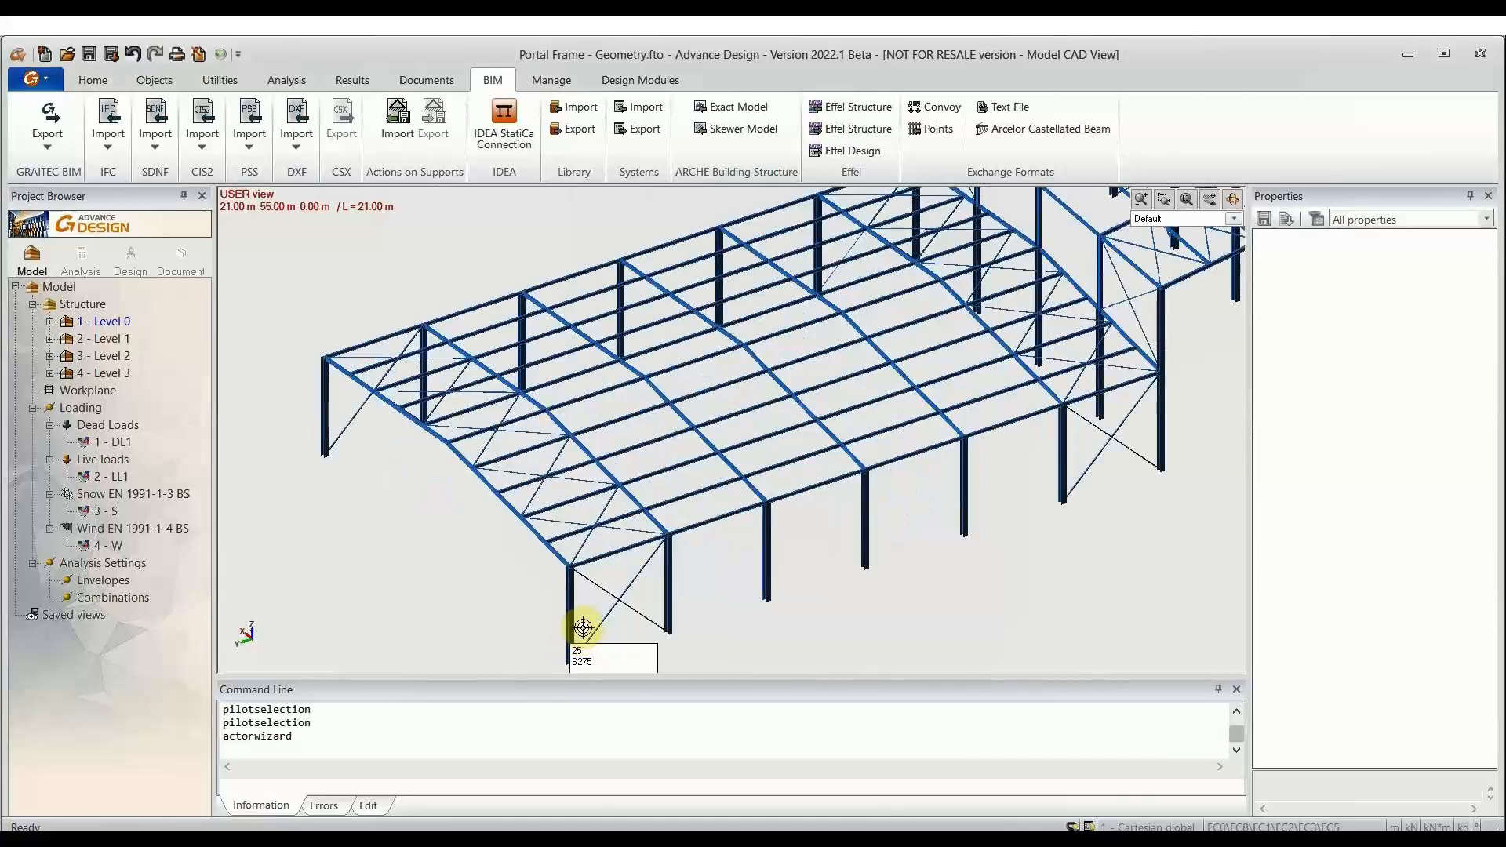
pyautogui.click(547, 539)
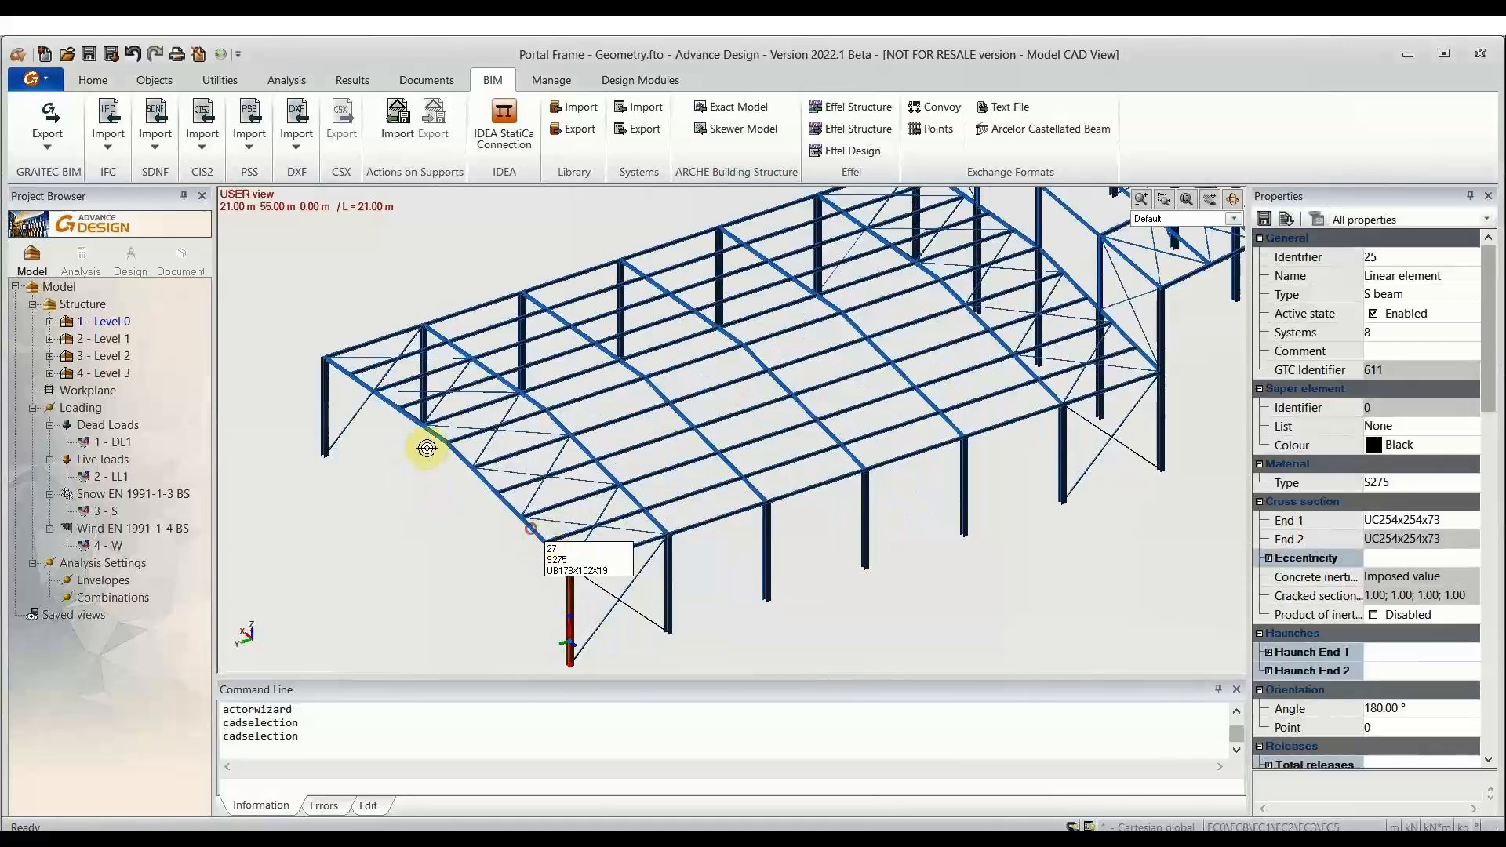
pyautogui.click(326, 420)
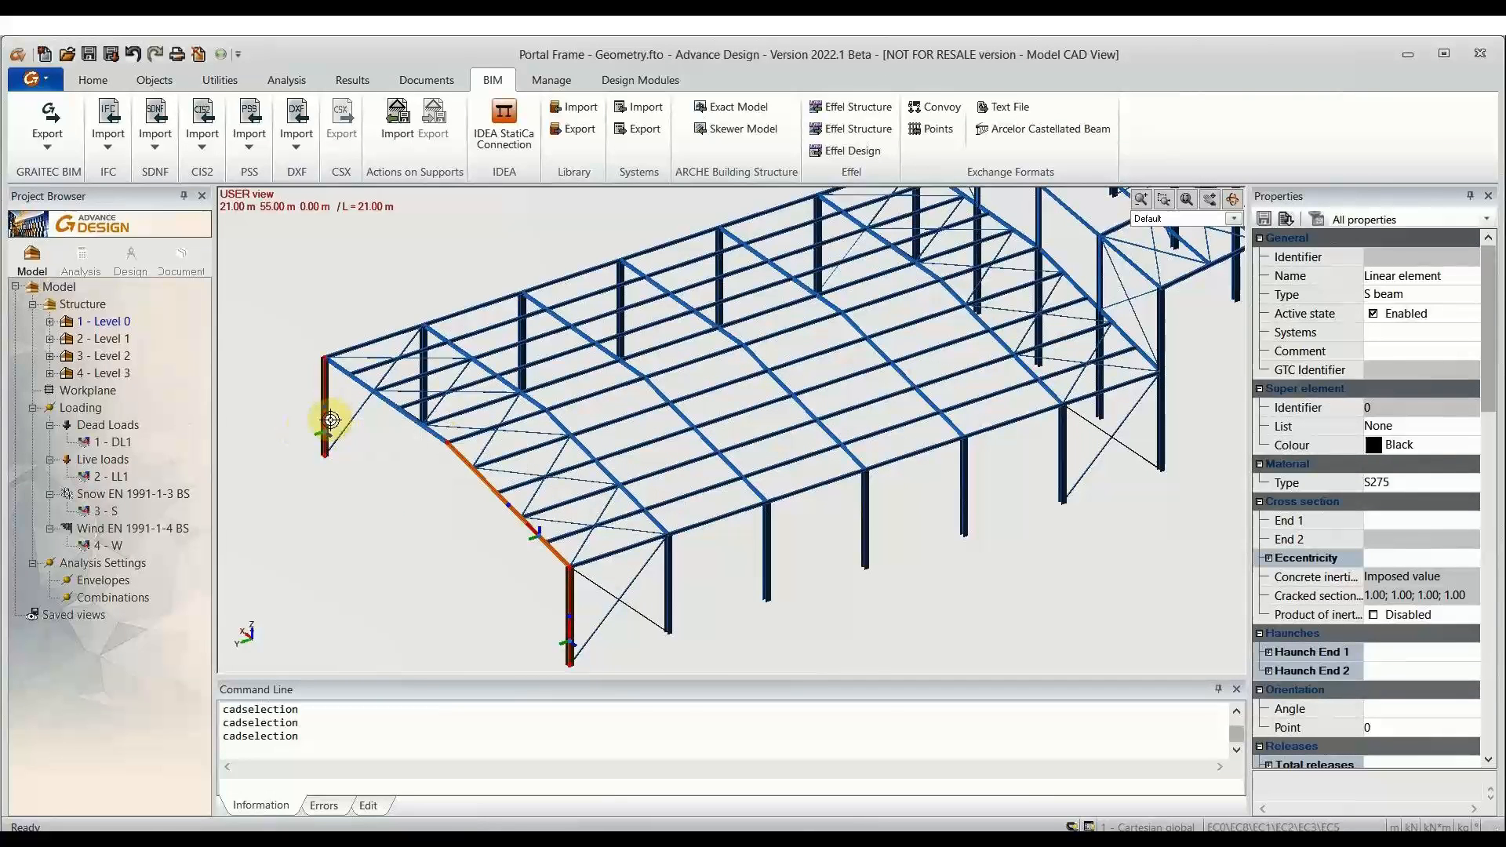
pyautogui.click(372, 398)
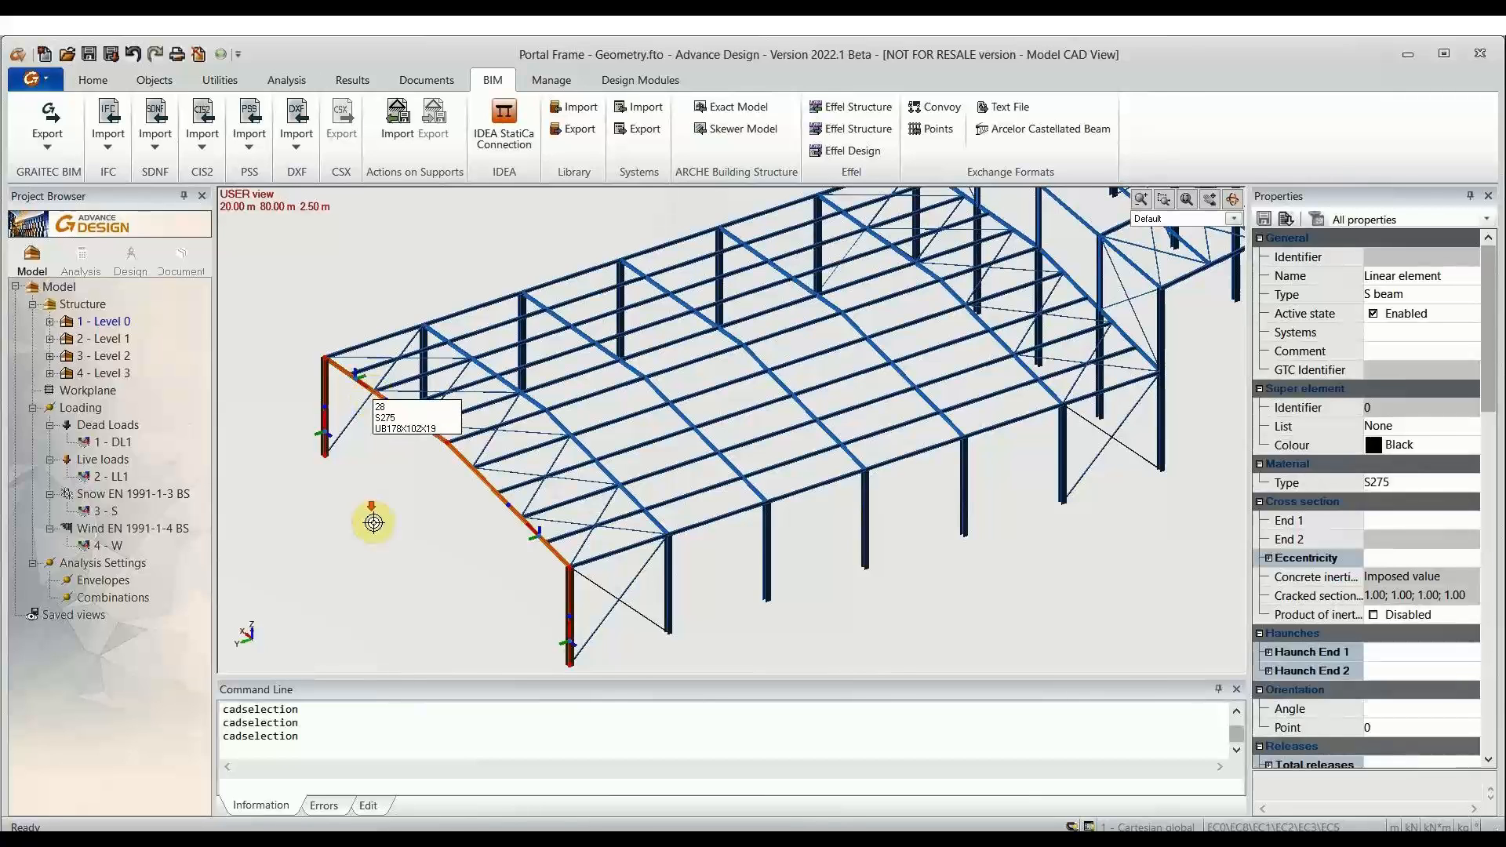
pyautogui.scroll(-1, 374, 522)
pyautogui.click(93, 79)
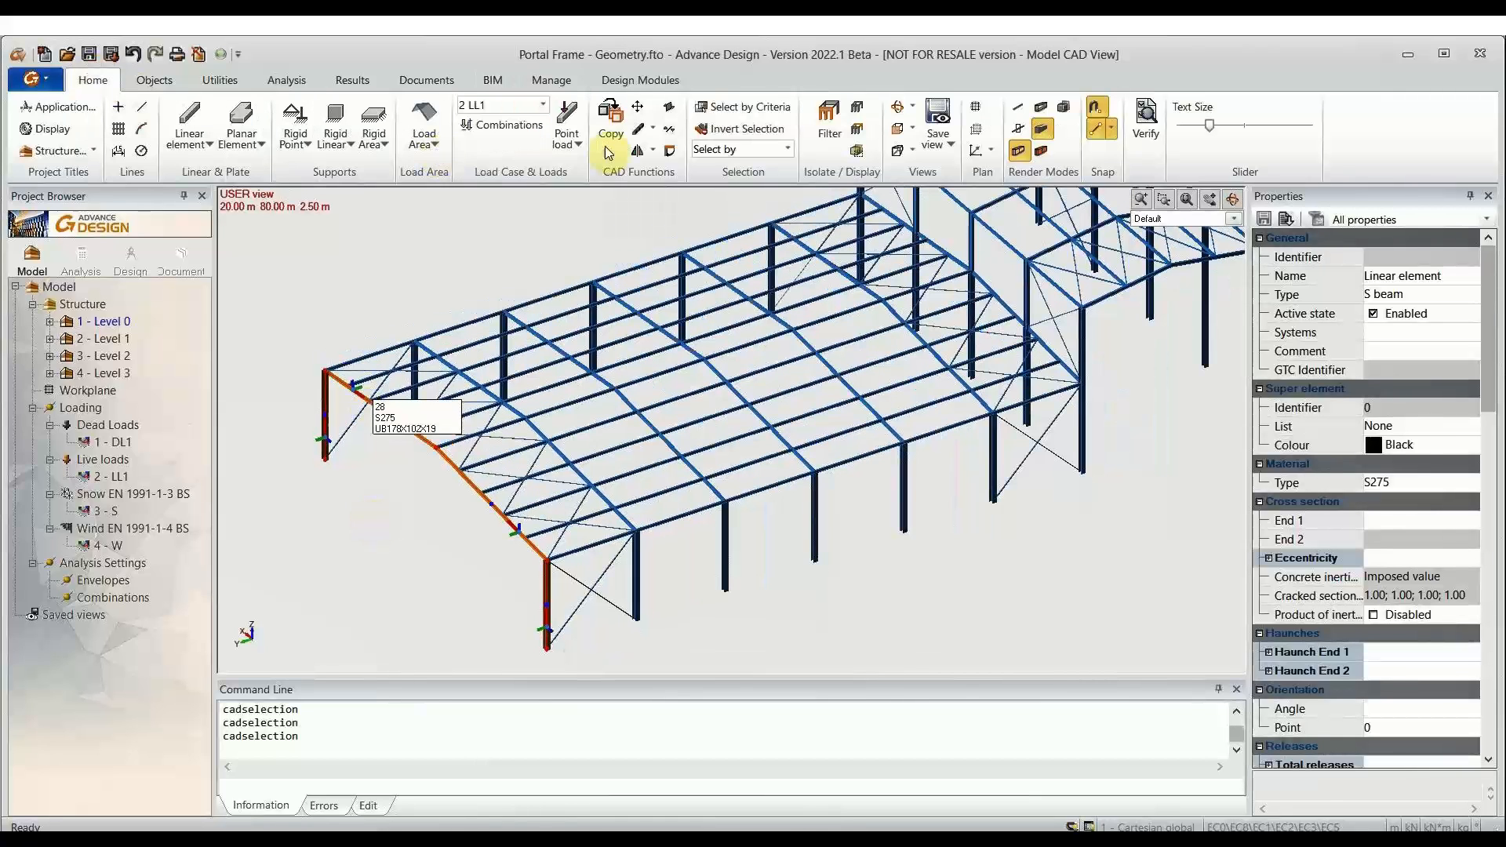
pyautogui.click(654, 154)
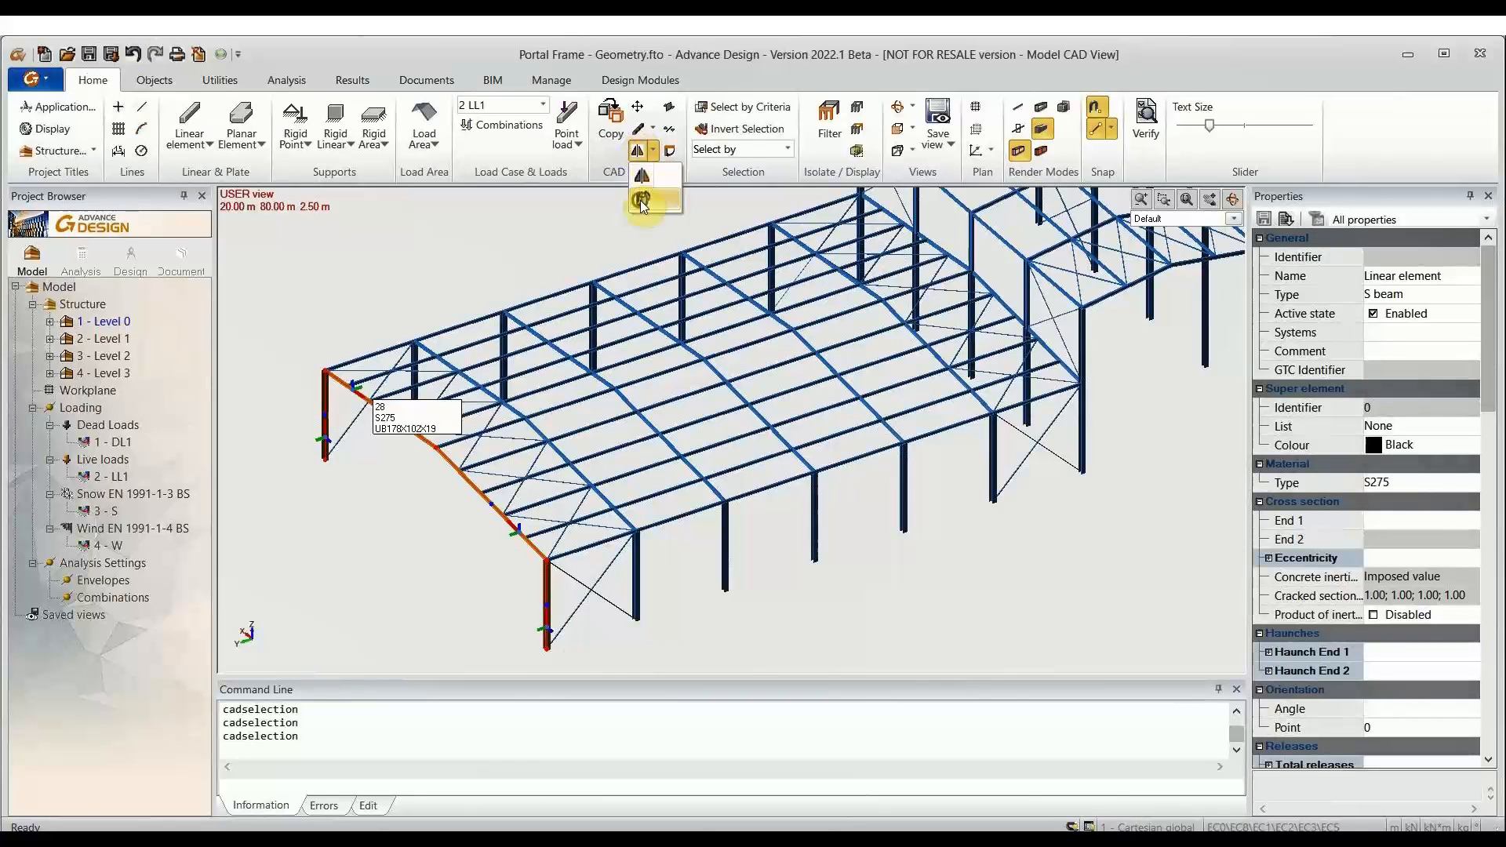
pyautogui.click(642, 203)
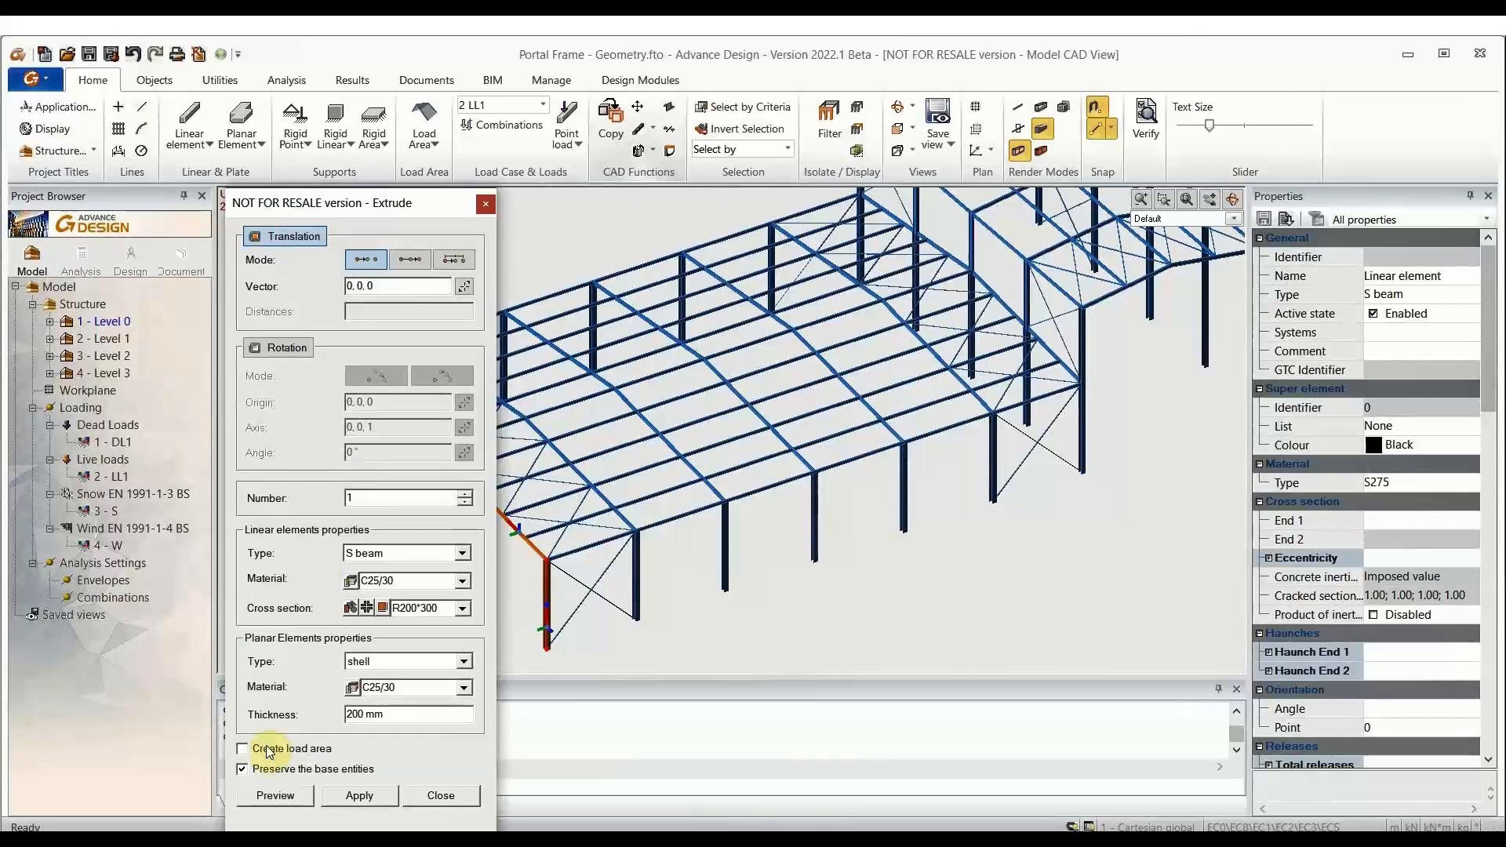
# Step: Extrude the selected frame along the lower building by vector 0, -30, 0, creating load areas and preserving the base entities
pyautogui.click(464, 285)
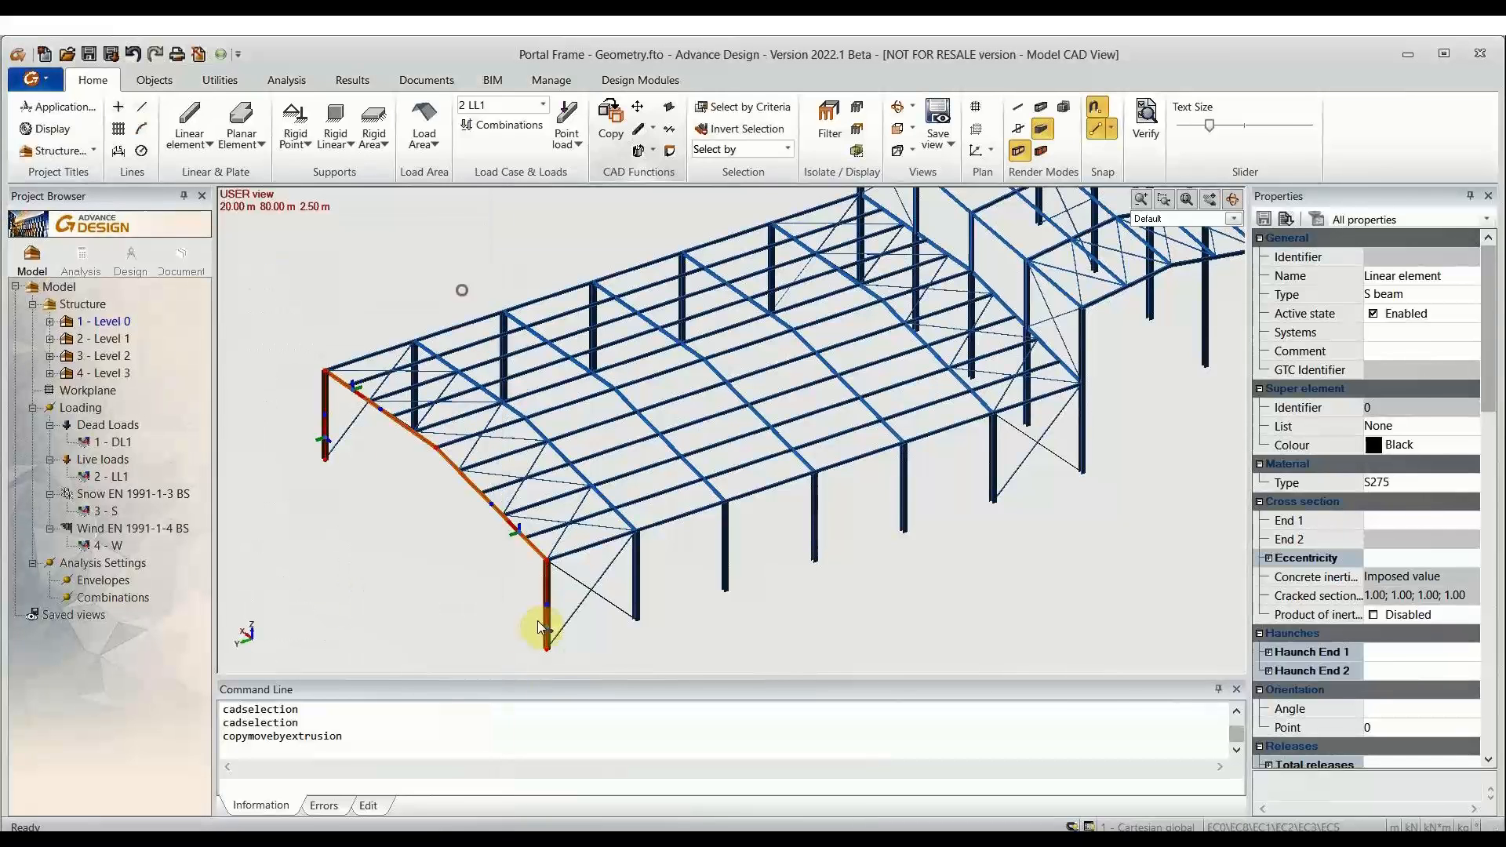
pyautogui.click(548, 643)
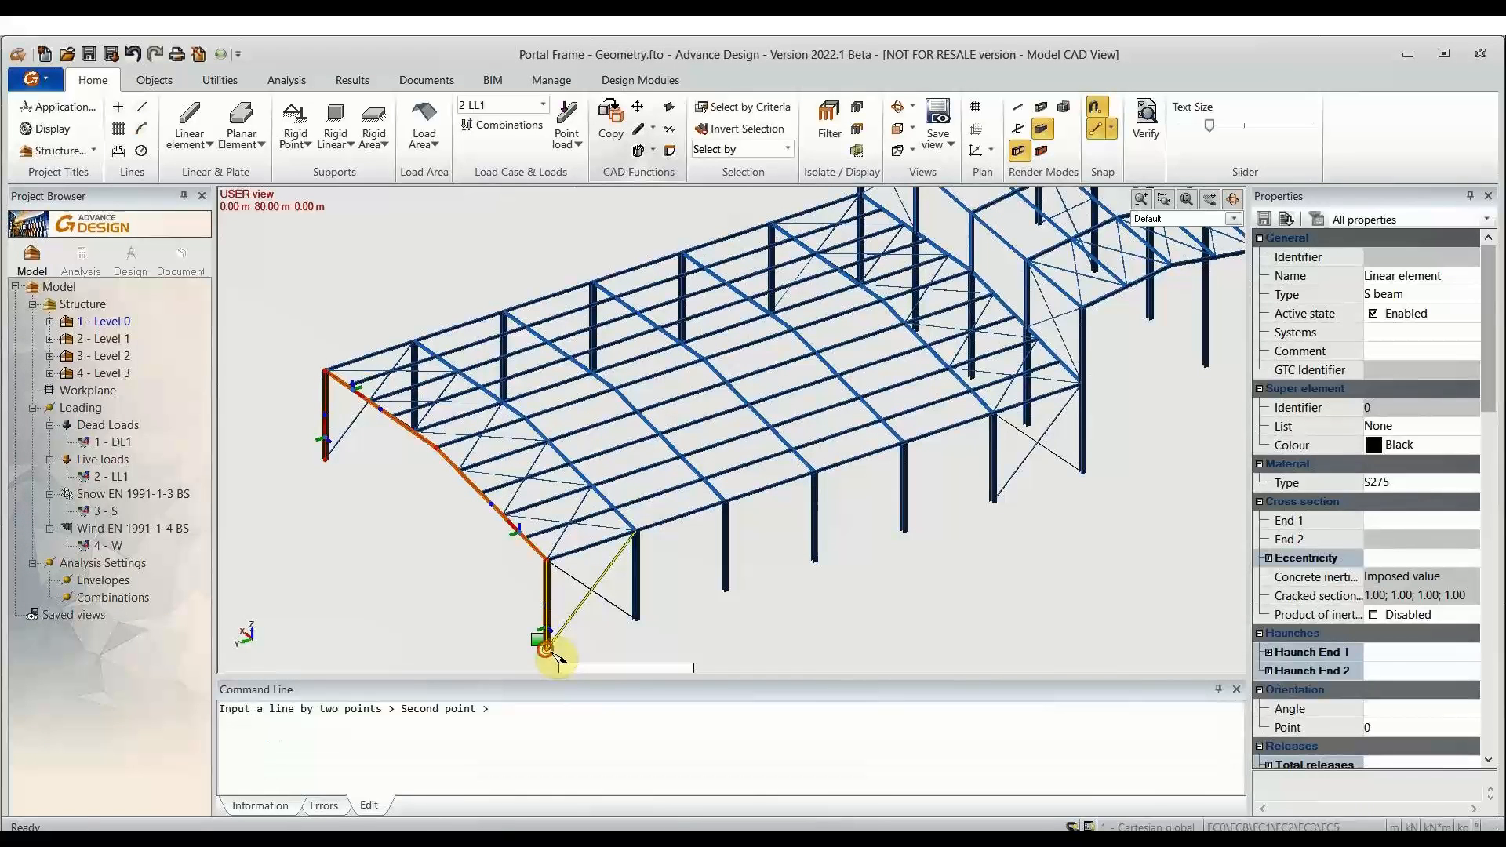
pyautogui.click(1089, 473)
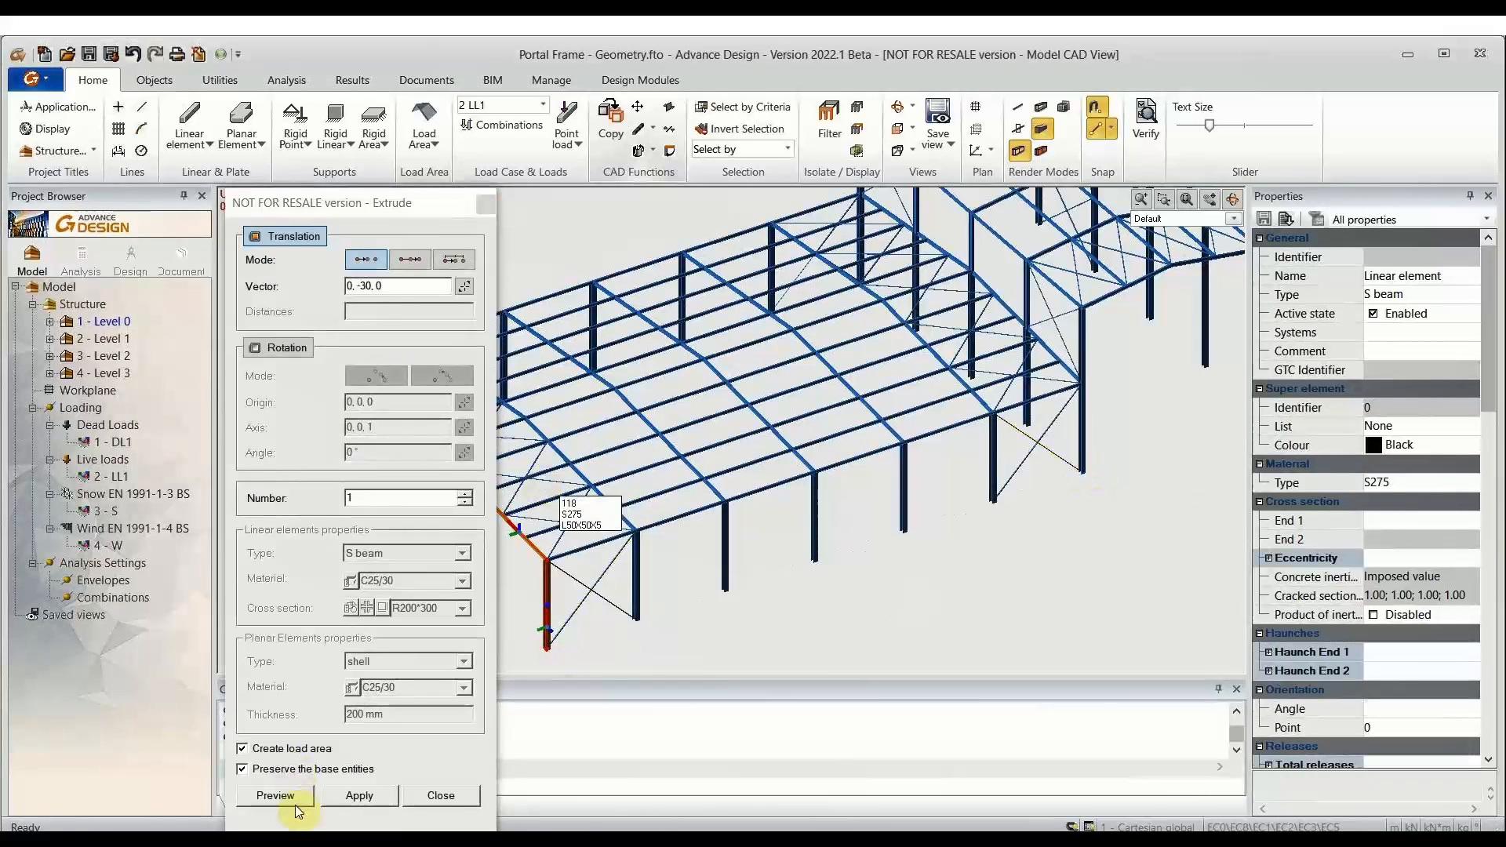
pyautogui.click(276, 796)
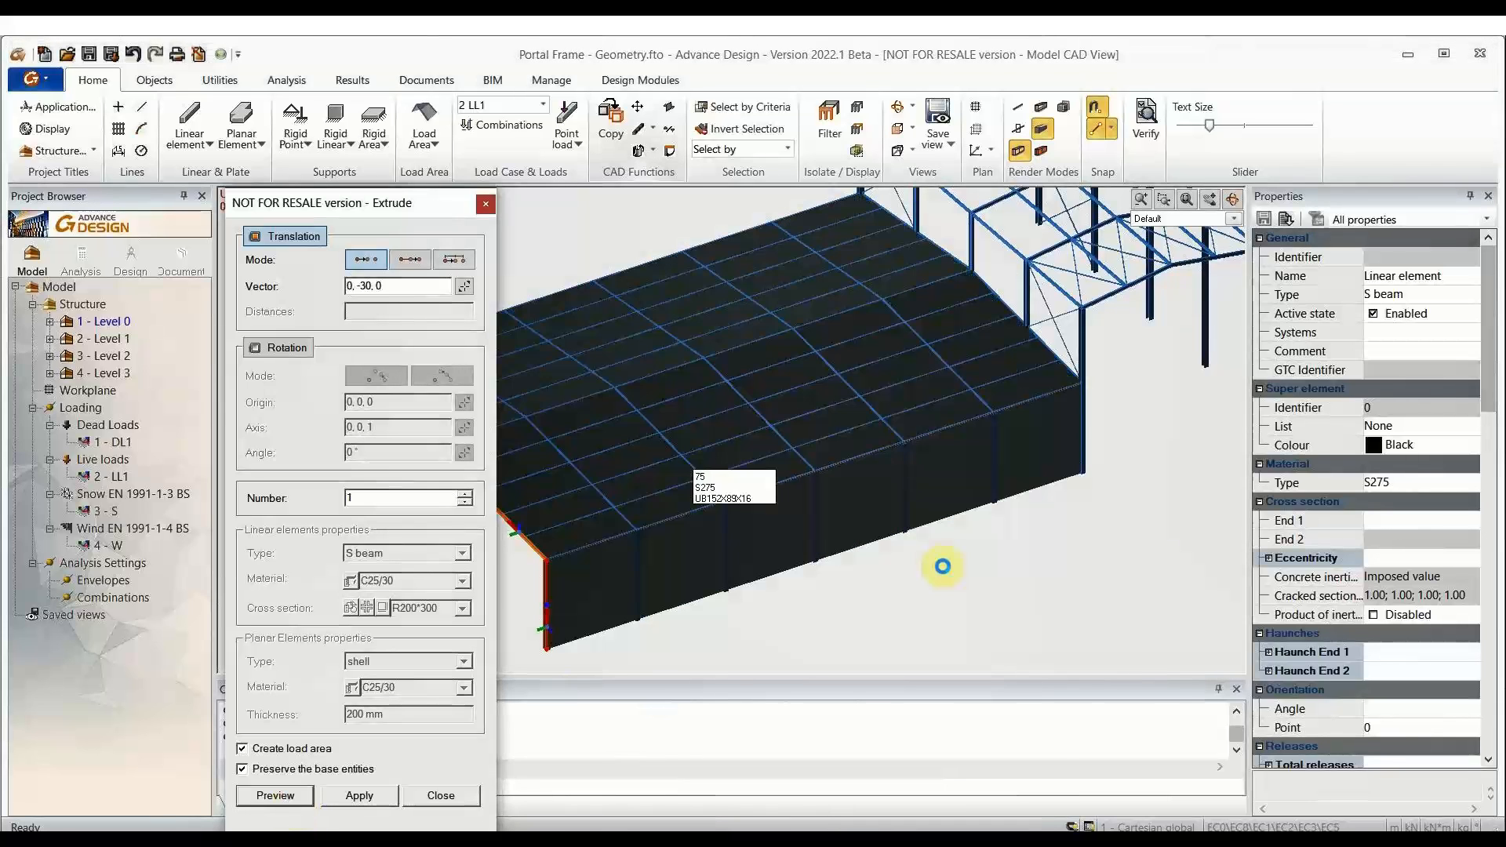
pyautogui.scroll(-3, 1020, 541)
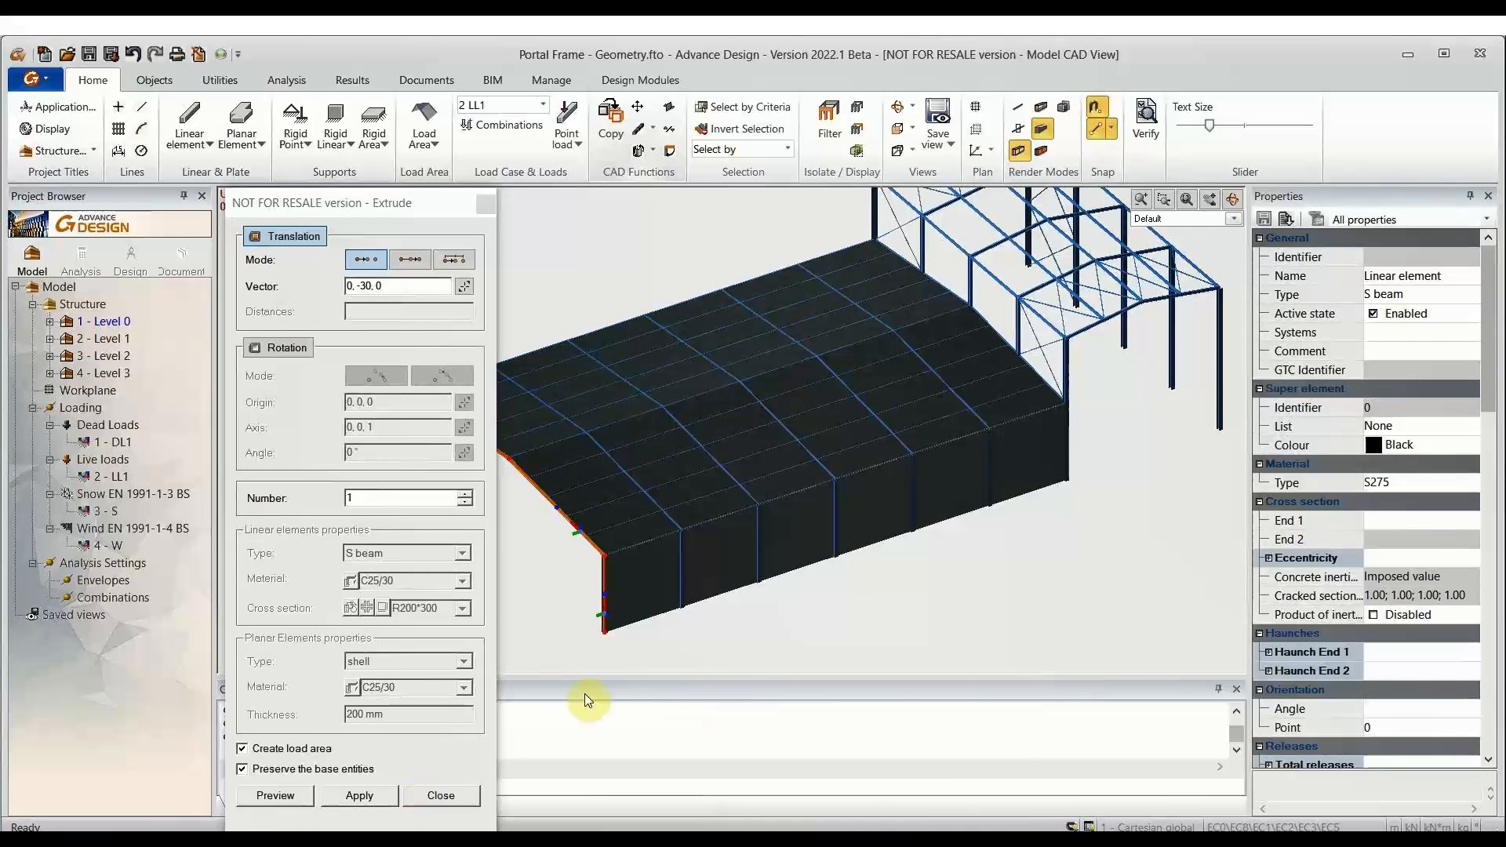
pyautogui.moveTo(809, 619)
pyautogui.mouseDown(button='middle')
pyautogui.moveTo(857, 609)
pyautogui.moveTo(821, 602)
pyautogui.mouseUp(button='middle')
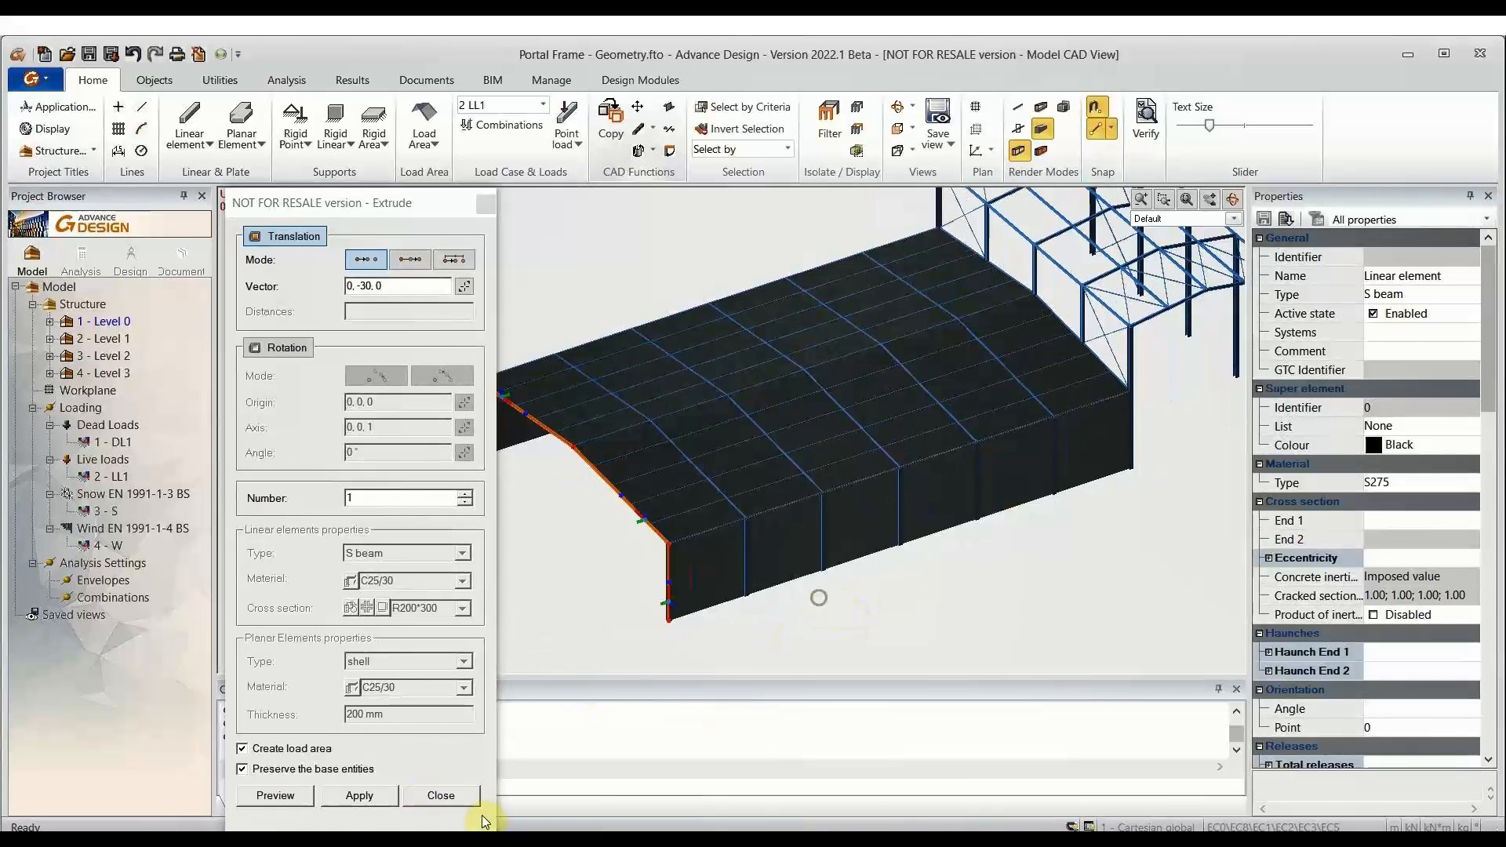
pyautogui.click(368, 799)
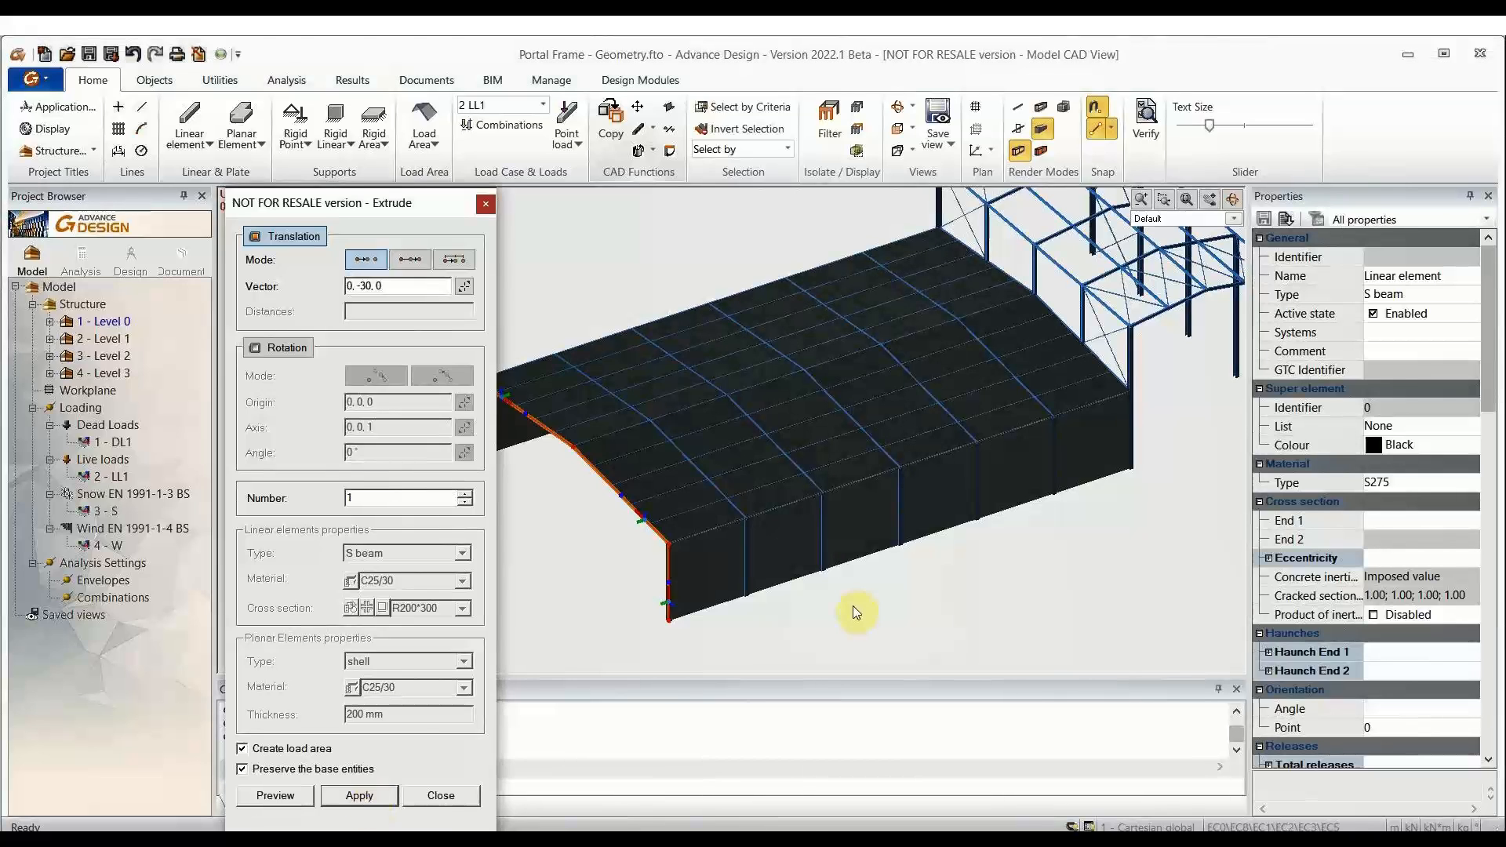
# Step: Create a load area across the lower building's outer end frame from its selected columns and rafters
pyautogui.moveTo(857, 615); pyautogui.dragTo(940, 585, button='middle')
pyautogui.scroll(1, 717, 502)
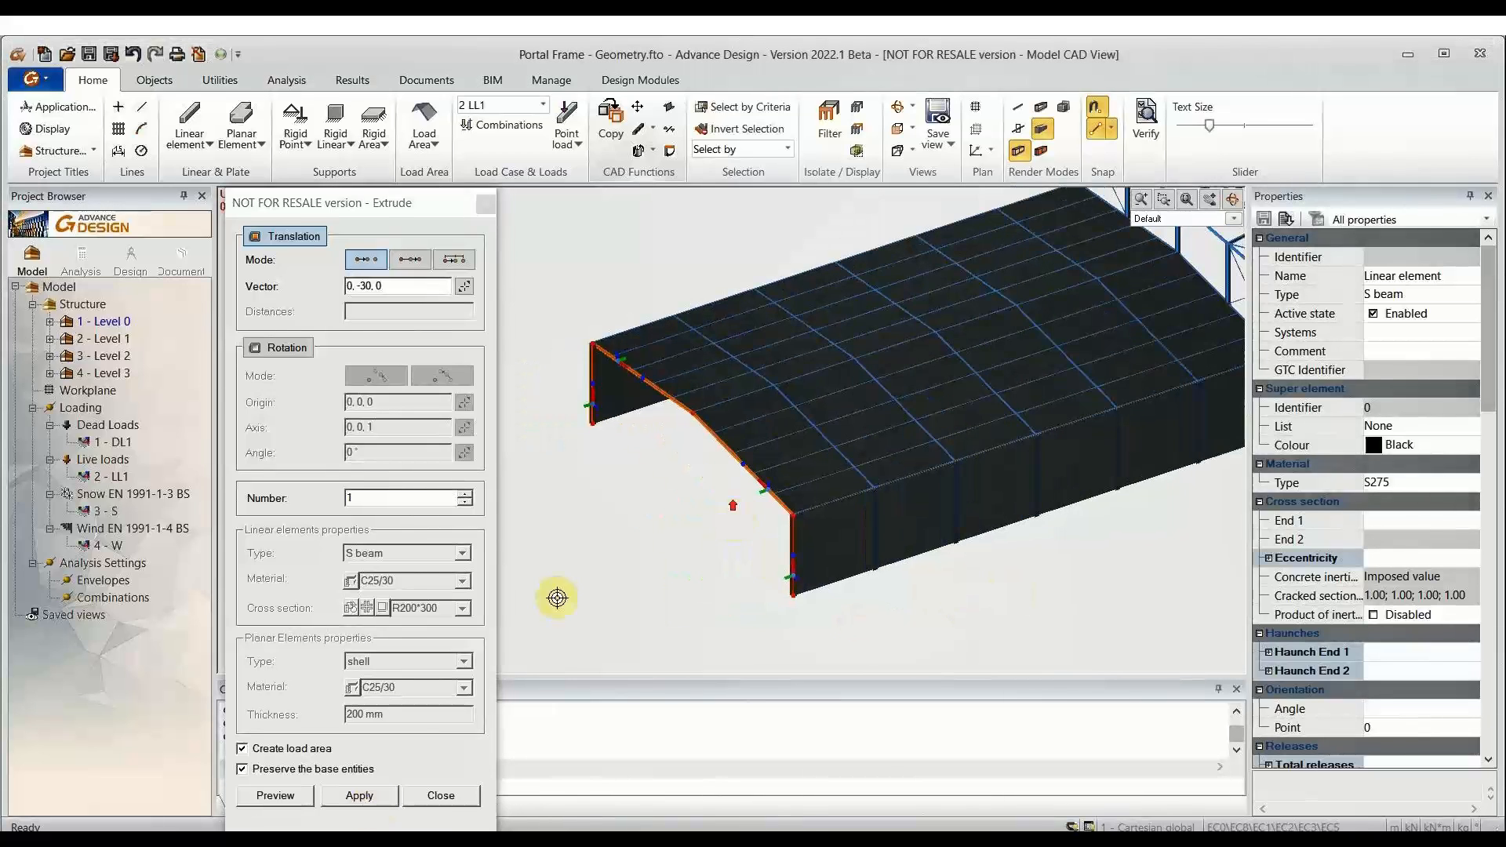
pyautogui.rightClick(693, 469)
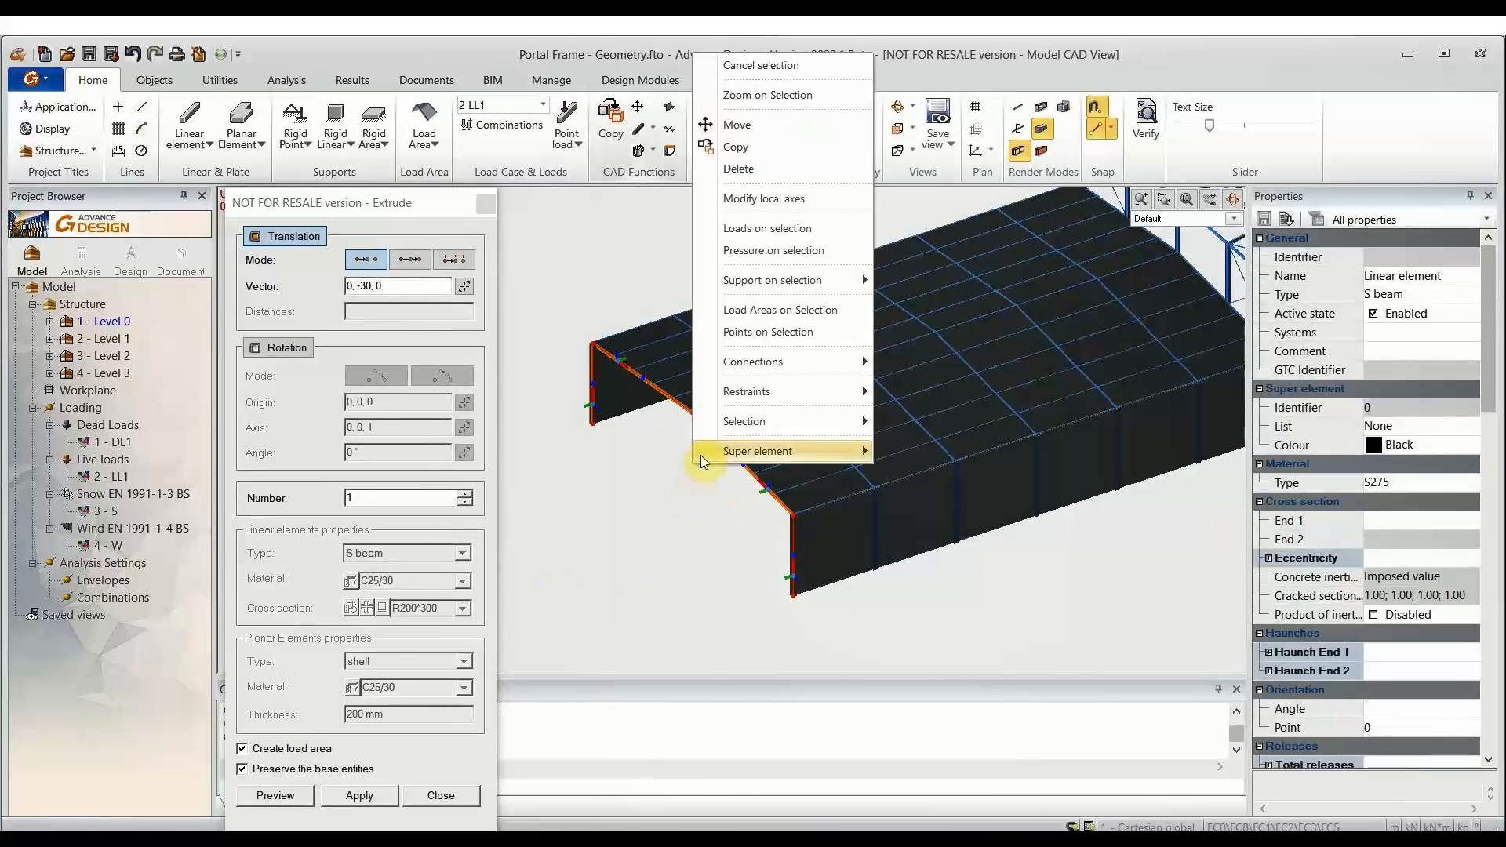
pyautogui.click(800, 311)
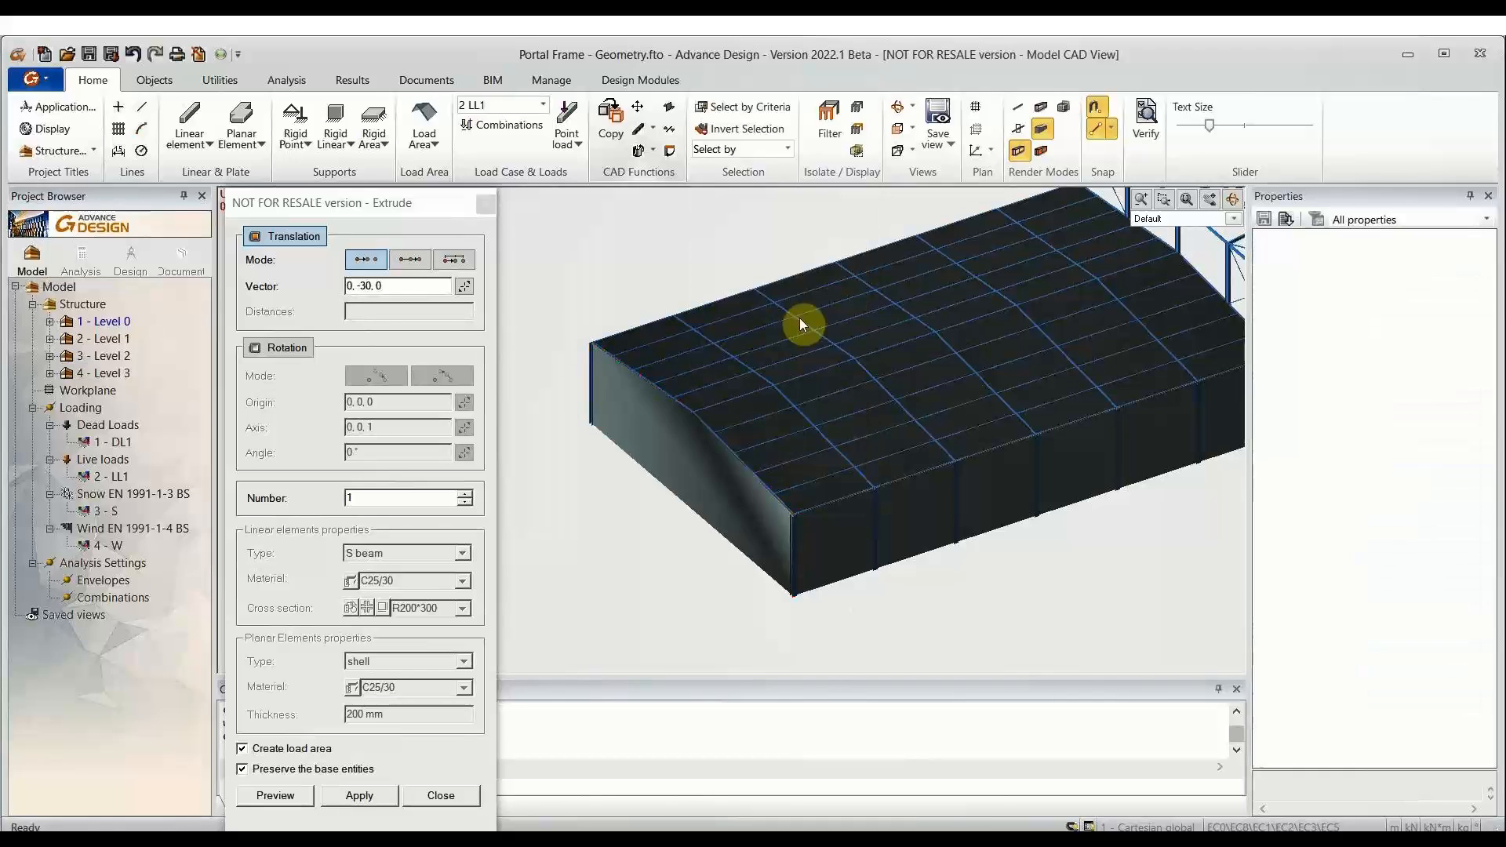
# Step: Extrude the columns and rafters of the taller part's end frame by vector 20, 0, 0, creating load areas and preserving the base entities
pyautogui.moveTo(975, 538); pyautogui.dragTo(861, 556, button='middle')
pyautogui.moveTo(1154, 480); pyautogui.dragTo(1069, 469, button='middle')
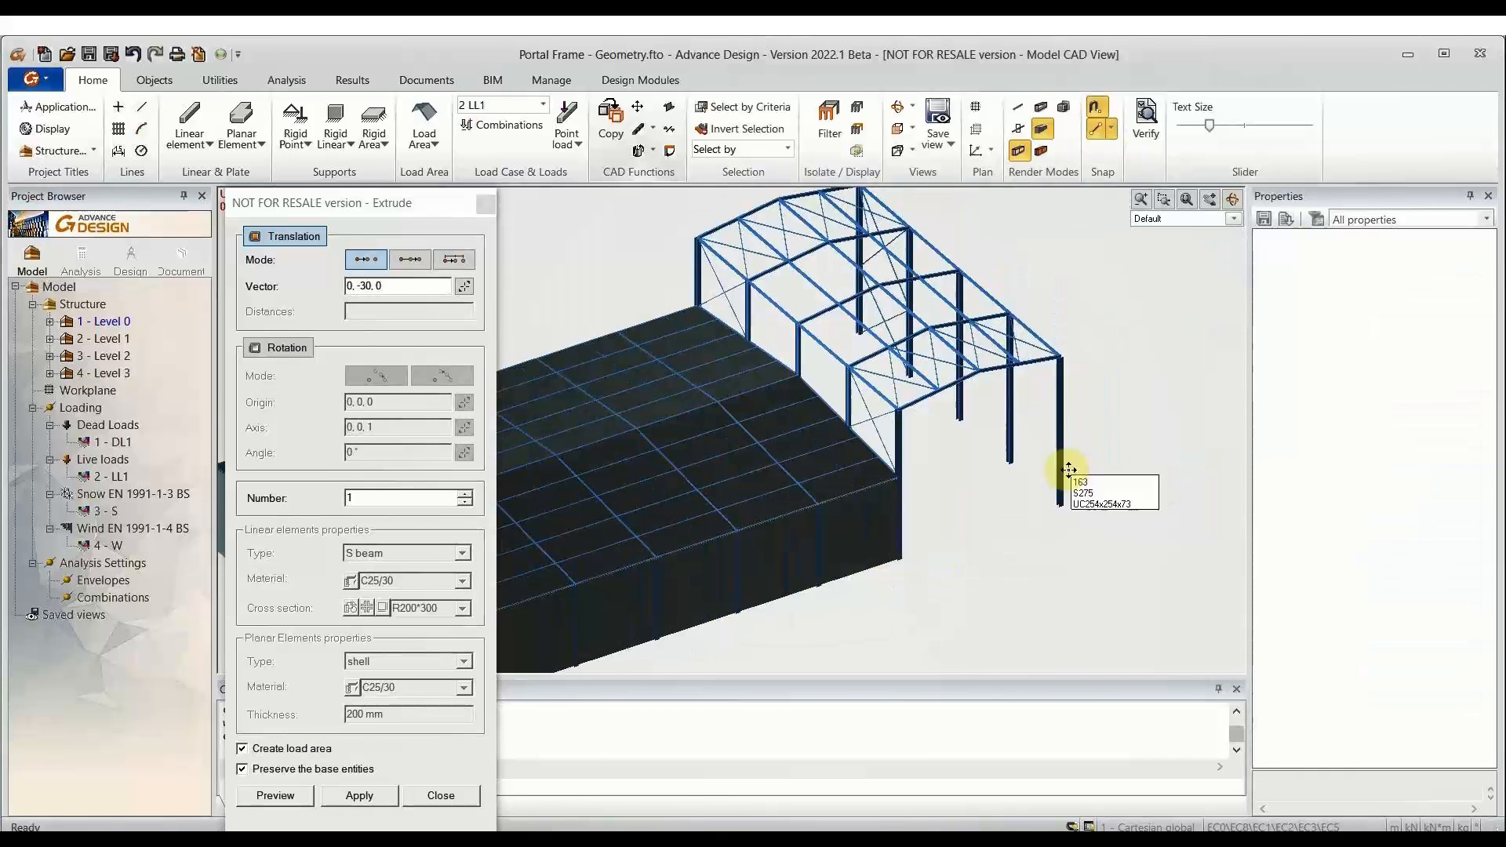
pyautogui.click(1068, 469)
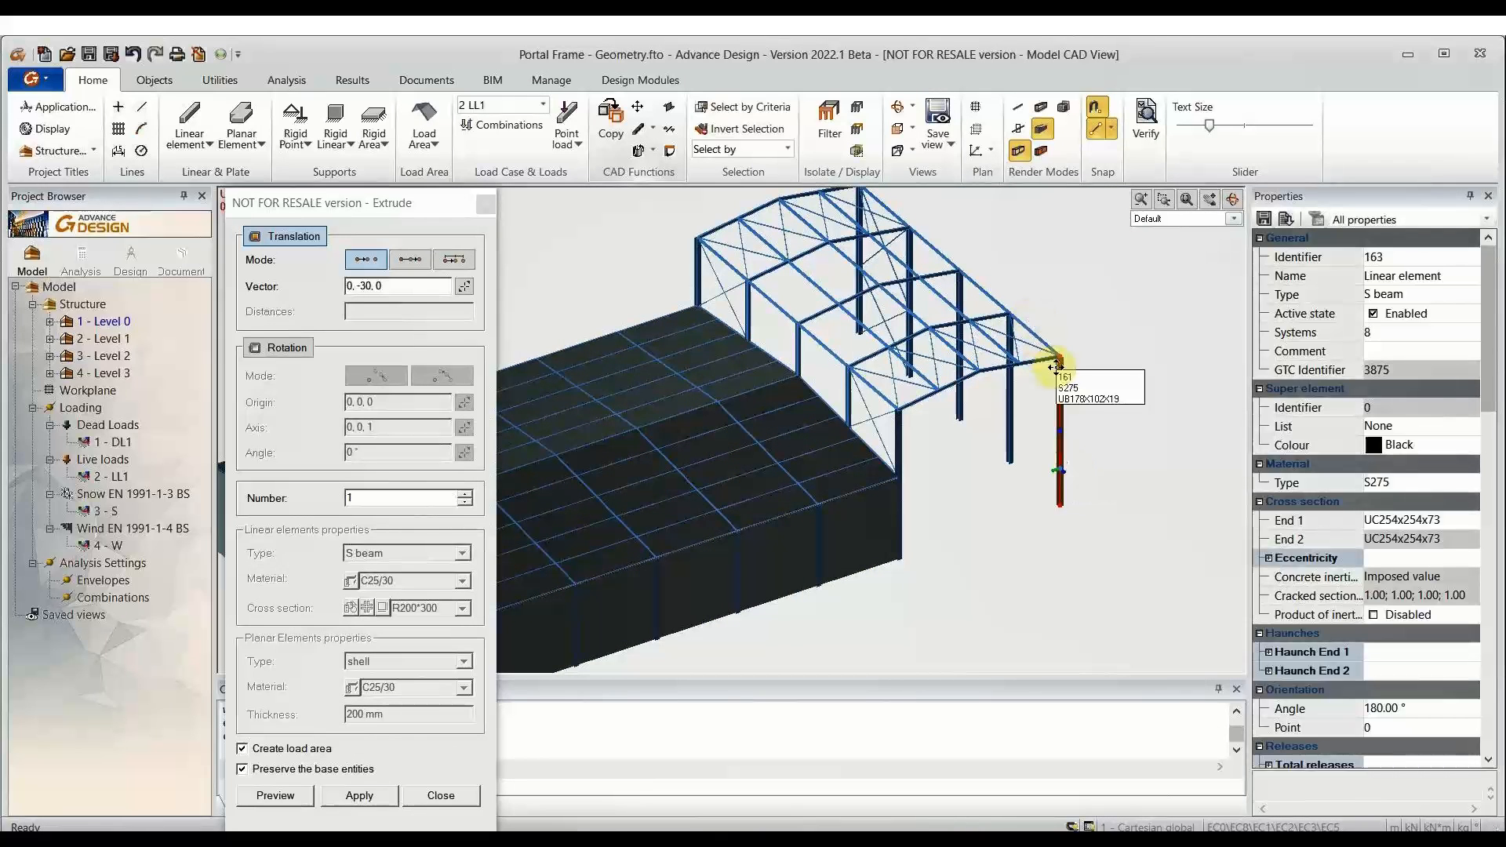
pyautogui.click(990, 366)
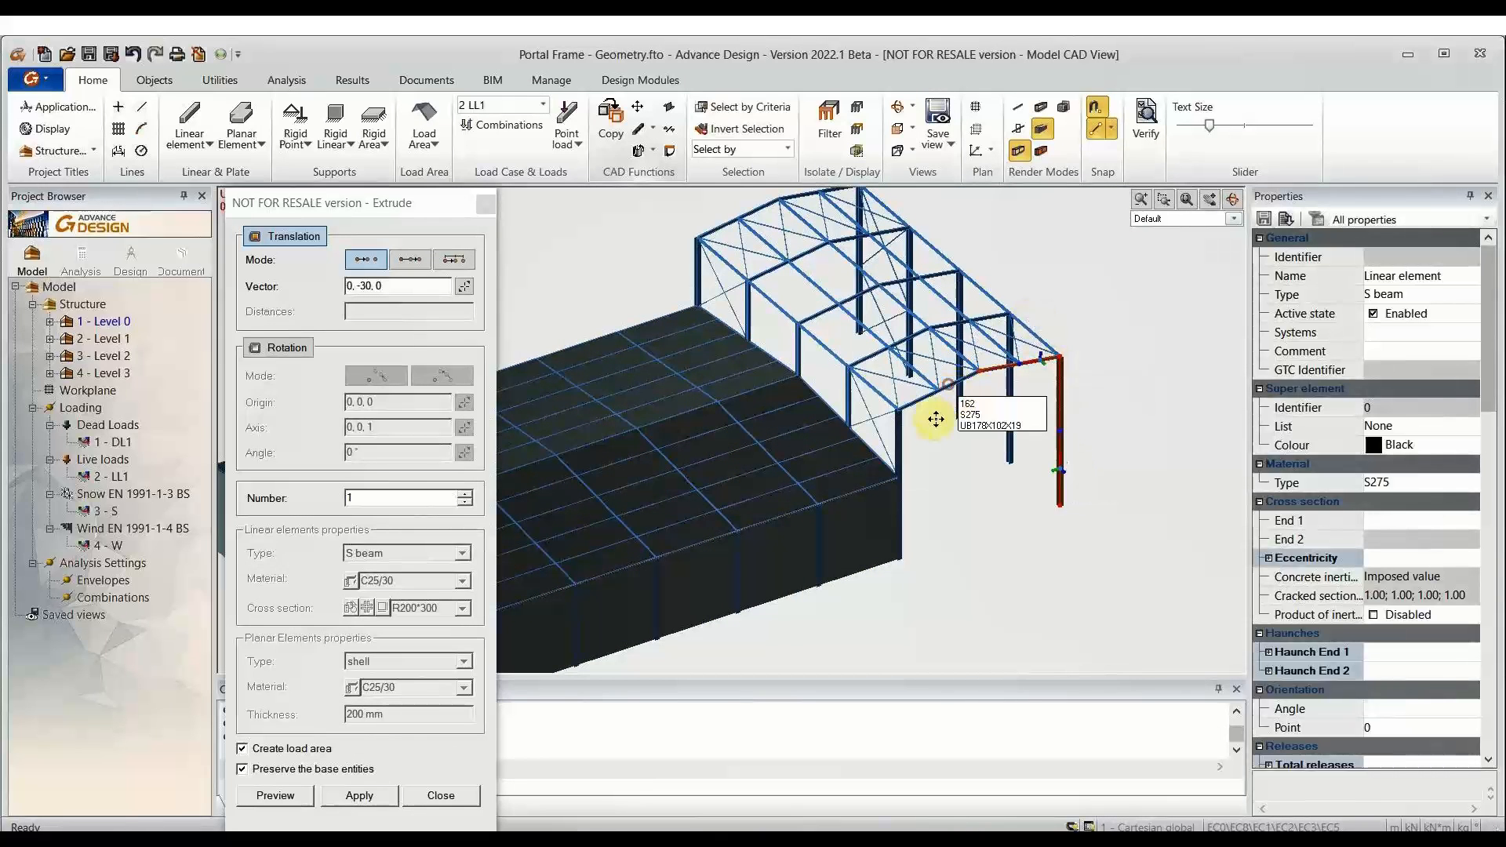
pyautogui.click(910, 445)
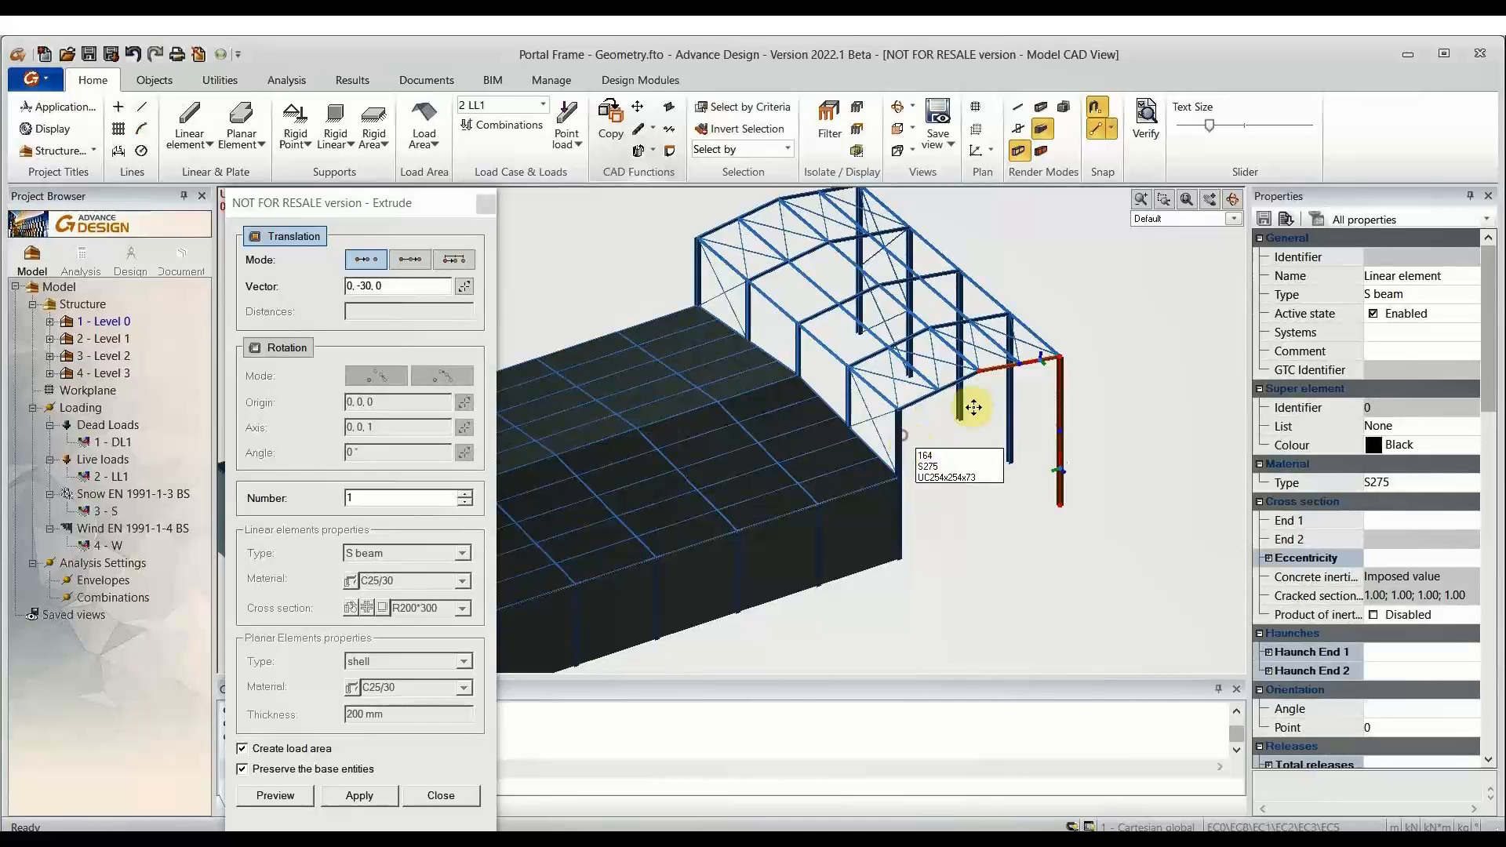
pyautogui.click(959, 399)
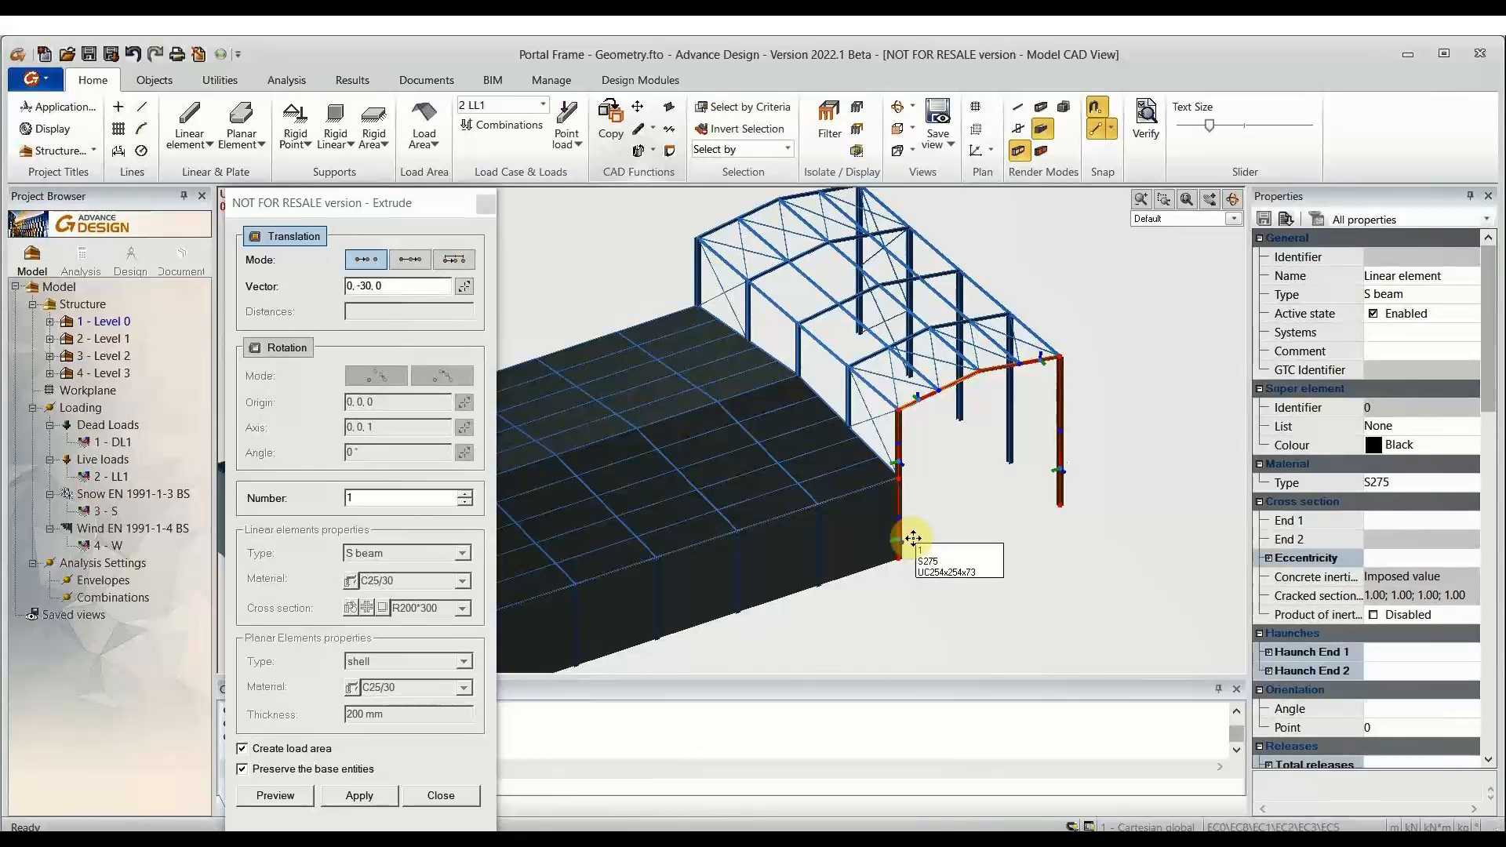
pyautogui.click(466, 284)
pyautogui.click(1062, 507)
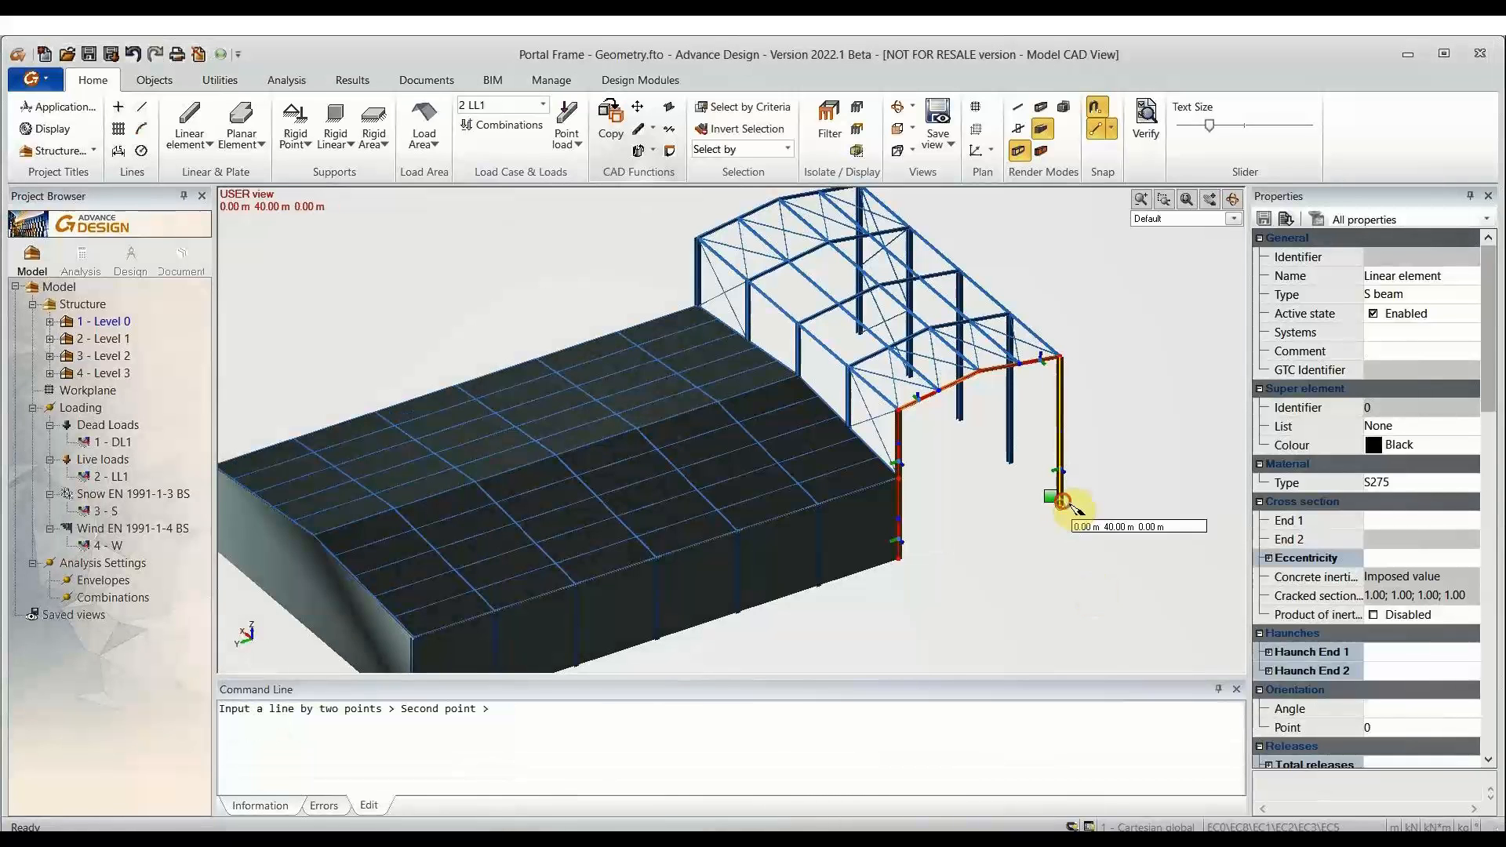
pyautogui.click(862, 328)
pyautogui.click(305, 795)
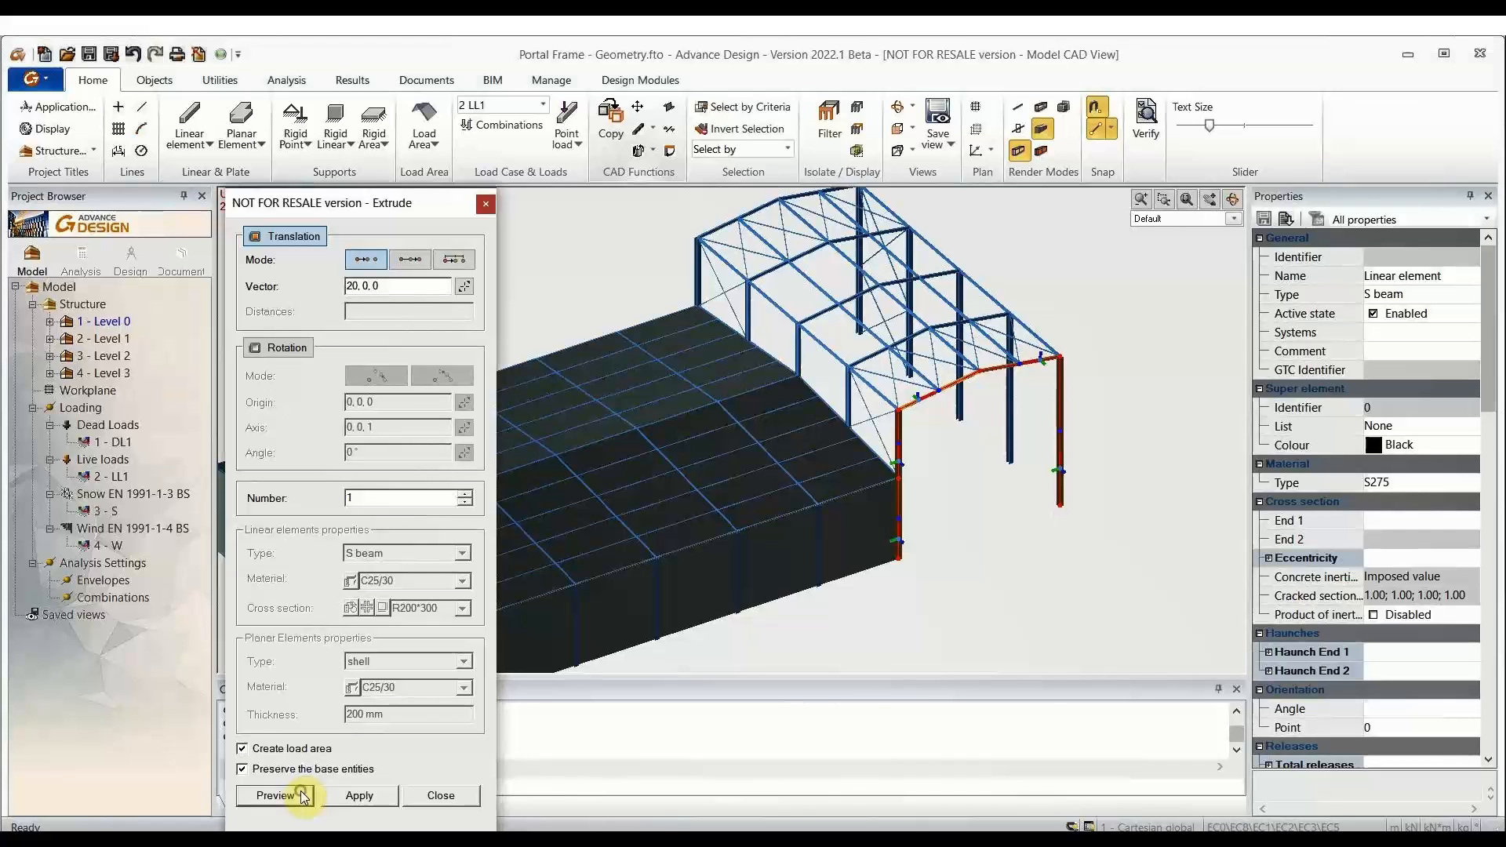
pyautogui.click(360, 795)
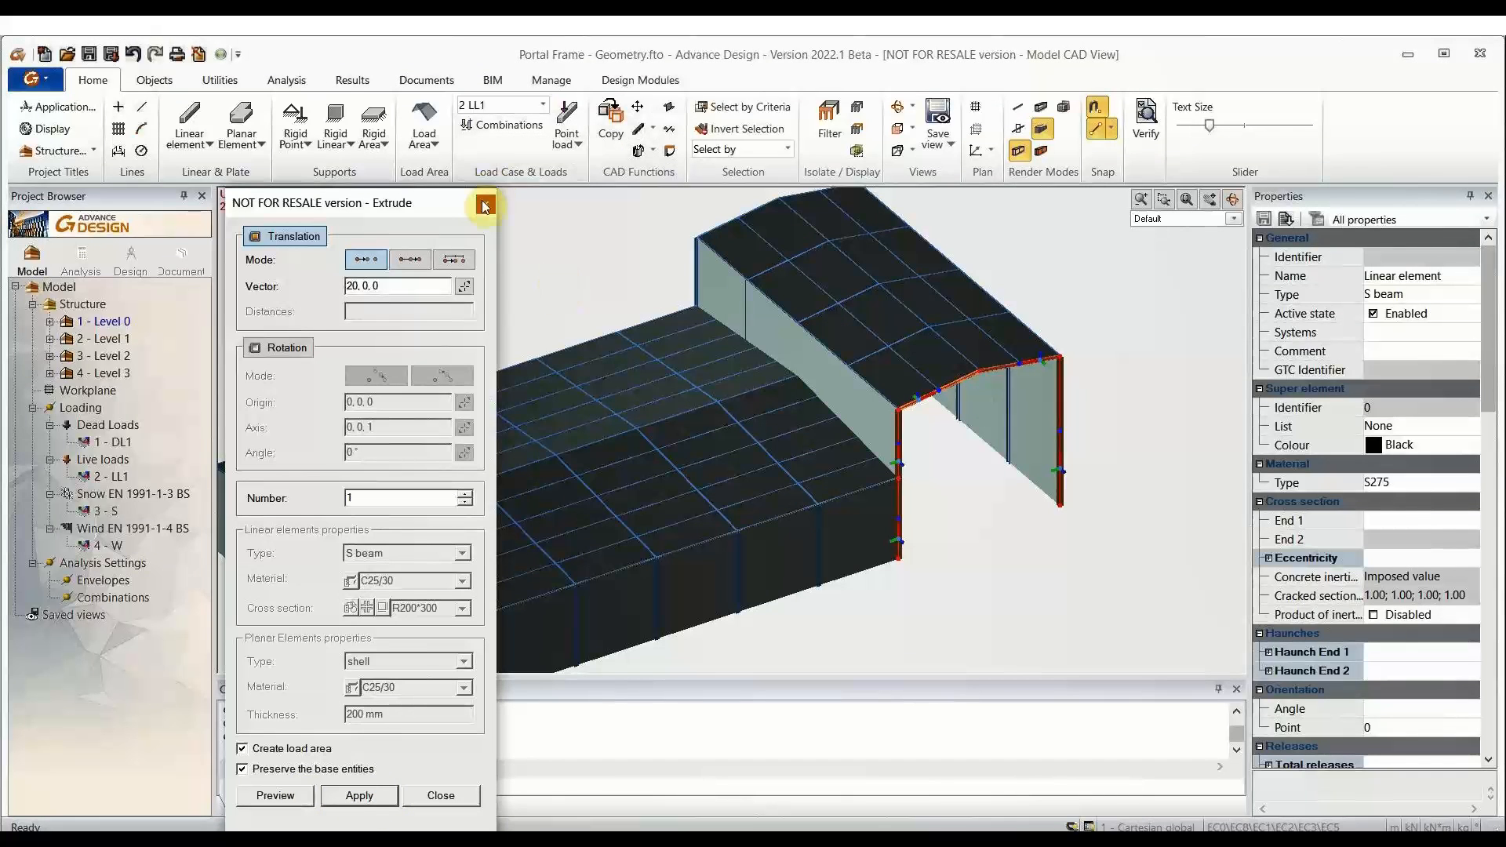
# Step: Close the Extrude dialog and create a load area across the taller part's selected end frame
pyautogui.click(441, 796)
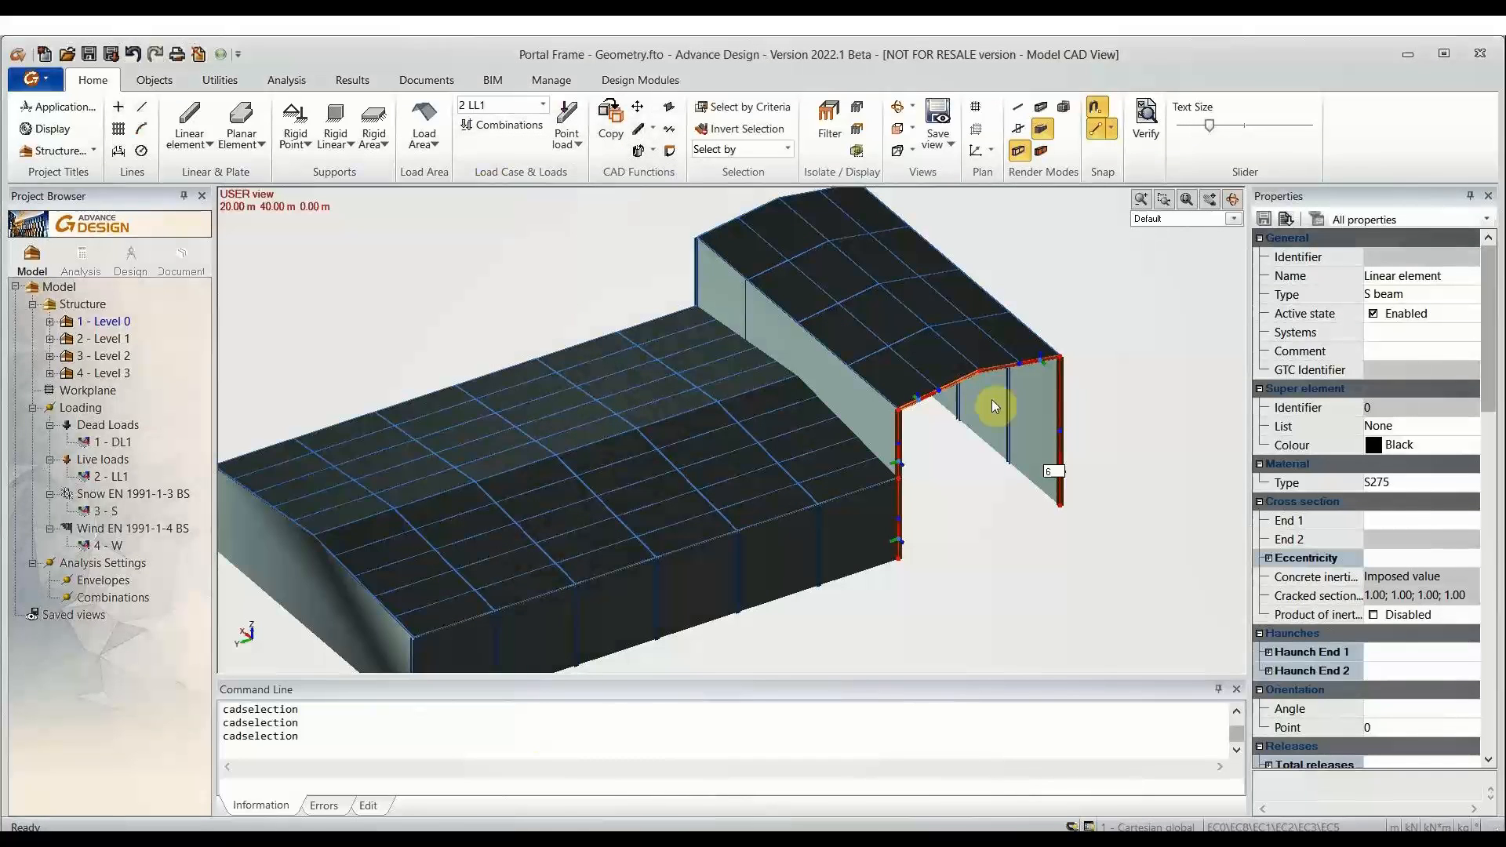
pyautogui.rightClick(939, 423)
pyautogui.click(1020, 675)
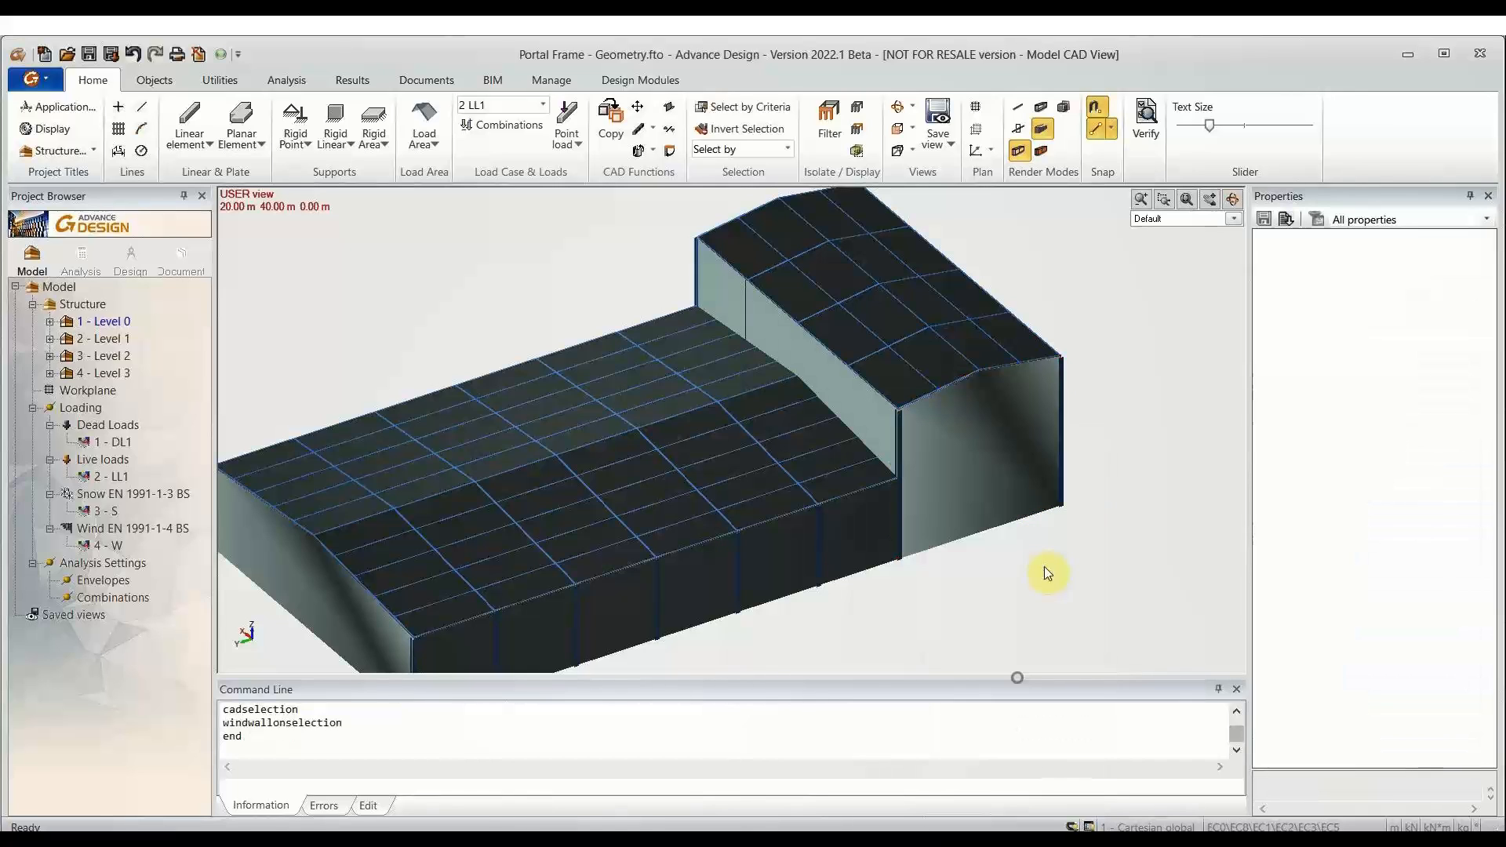
# Step: Copy the load area on the taller part's end frame to the frame at its opposite end, using the base corners as reference points
pyautogui.click(992, 488)
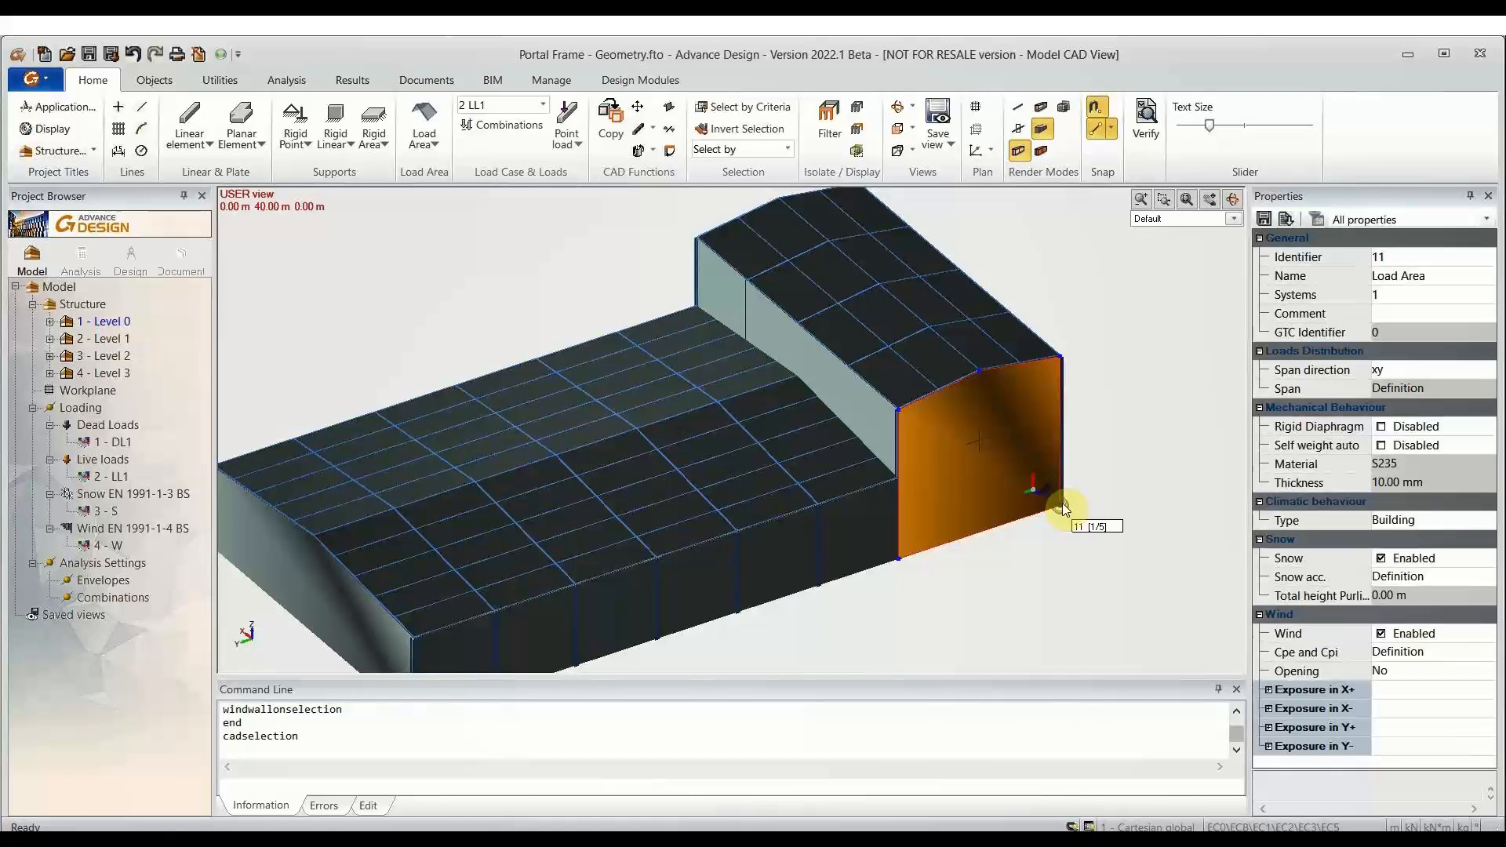
pyautogui.click(1063, 508)
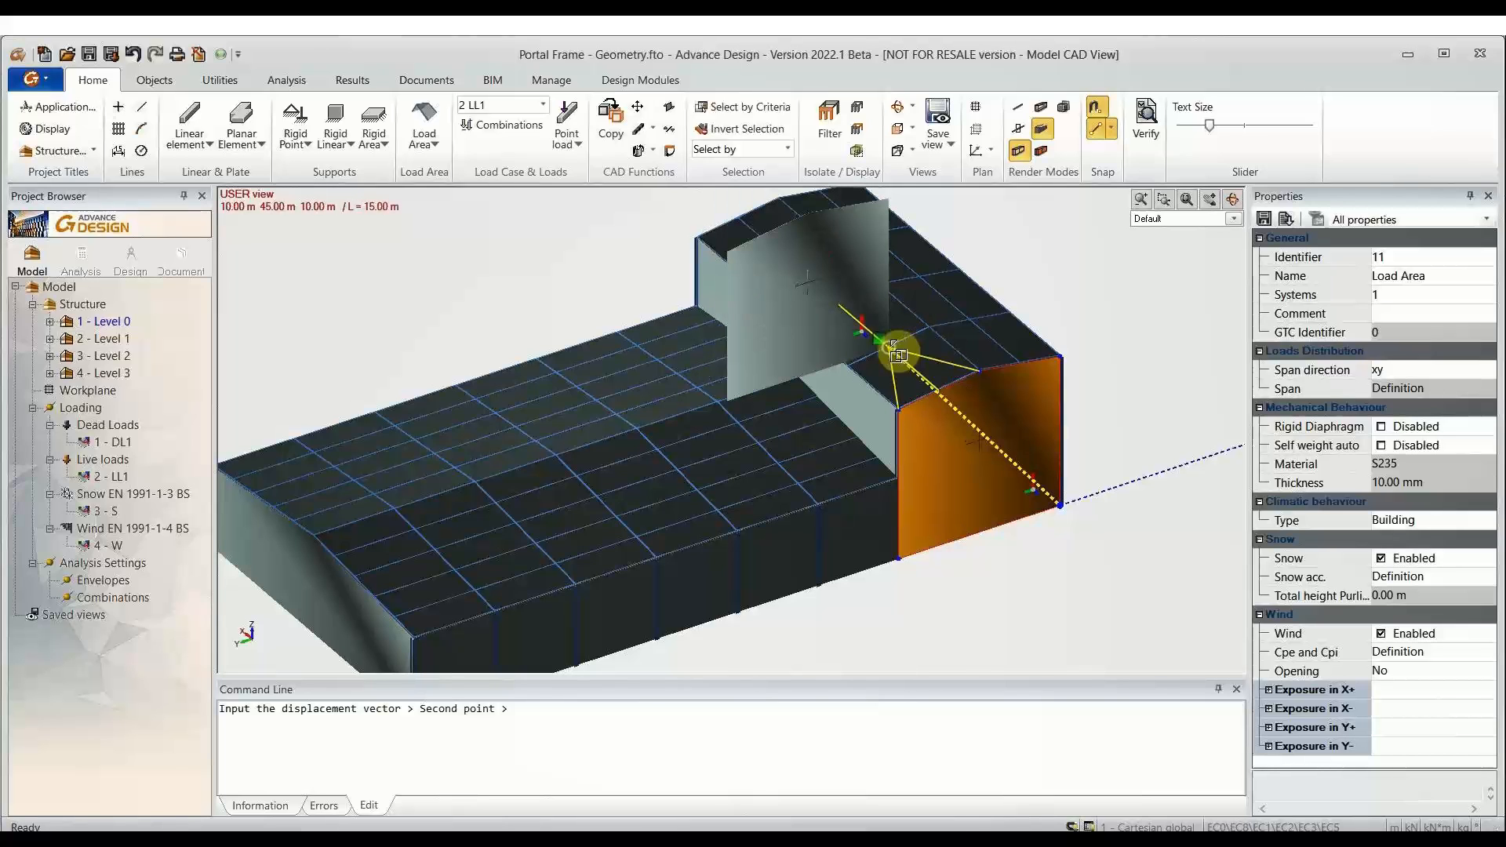
pyautogui.click(1234, 199)
pyautogui.moveTo(1153, 291); pyautogui.dragTo(629, 400)
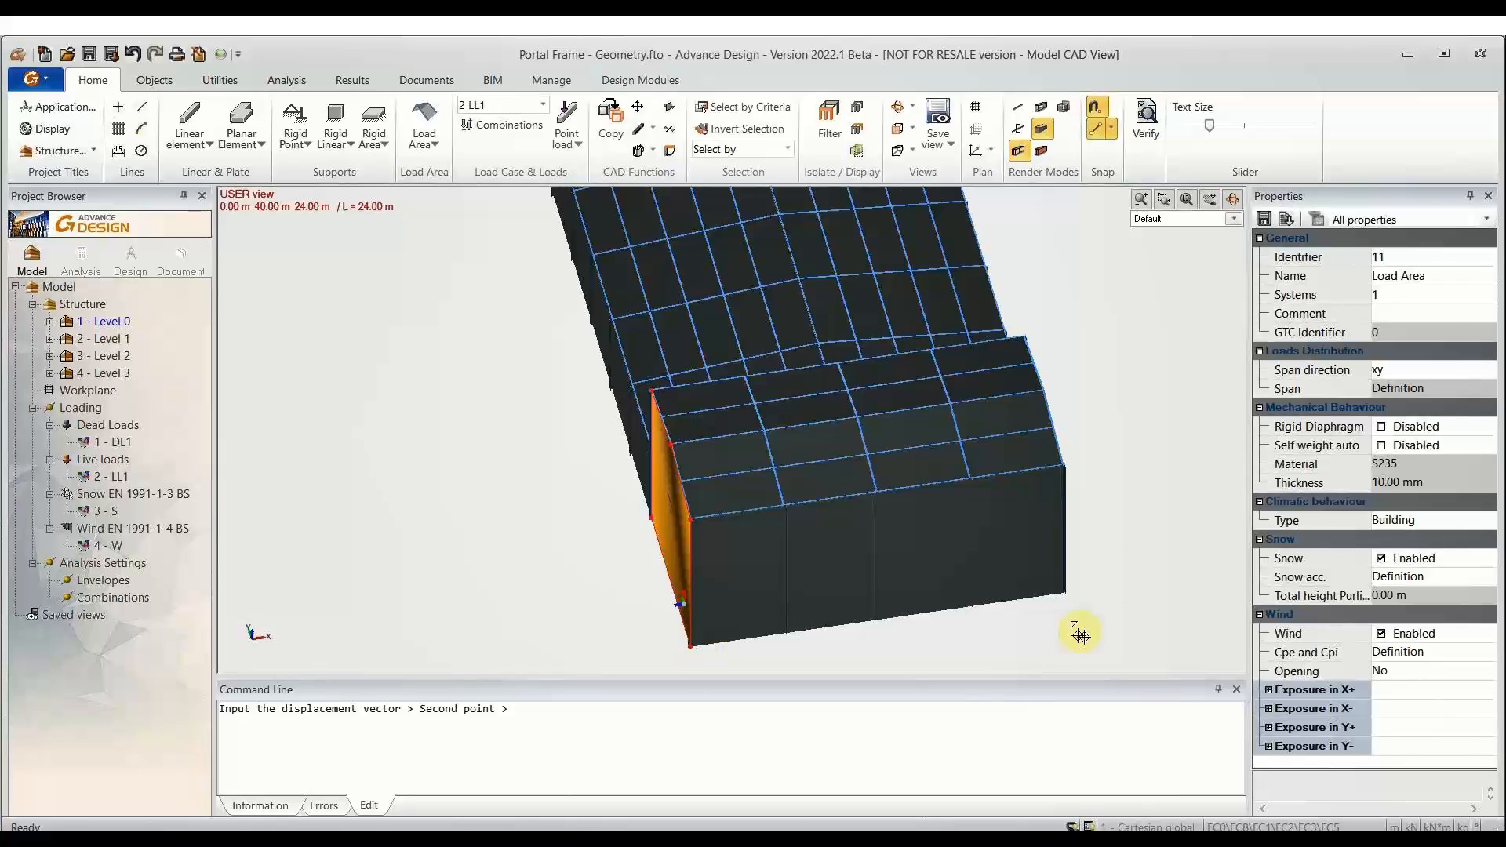
pyautogui.press('Escape')
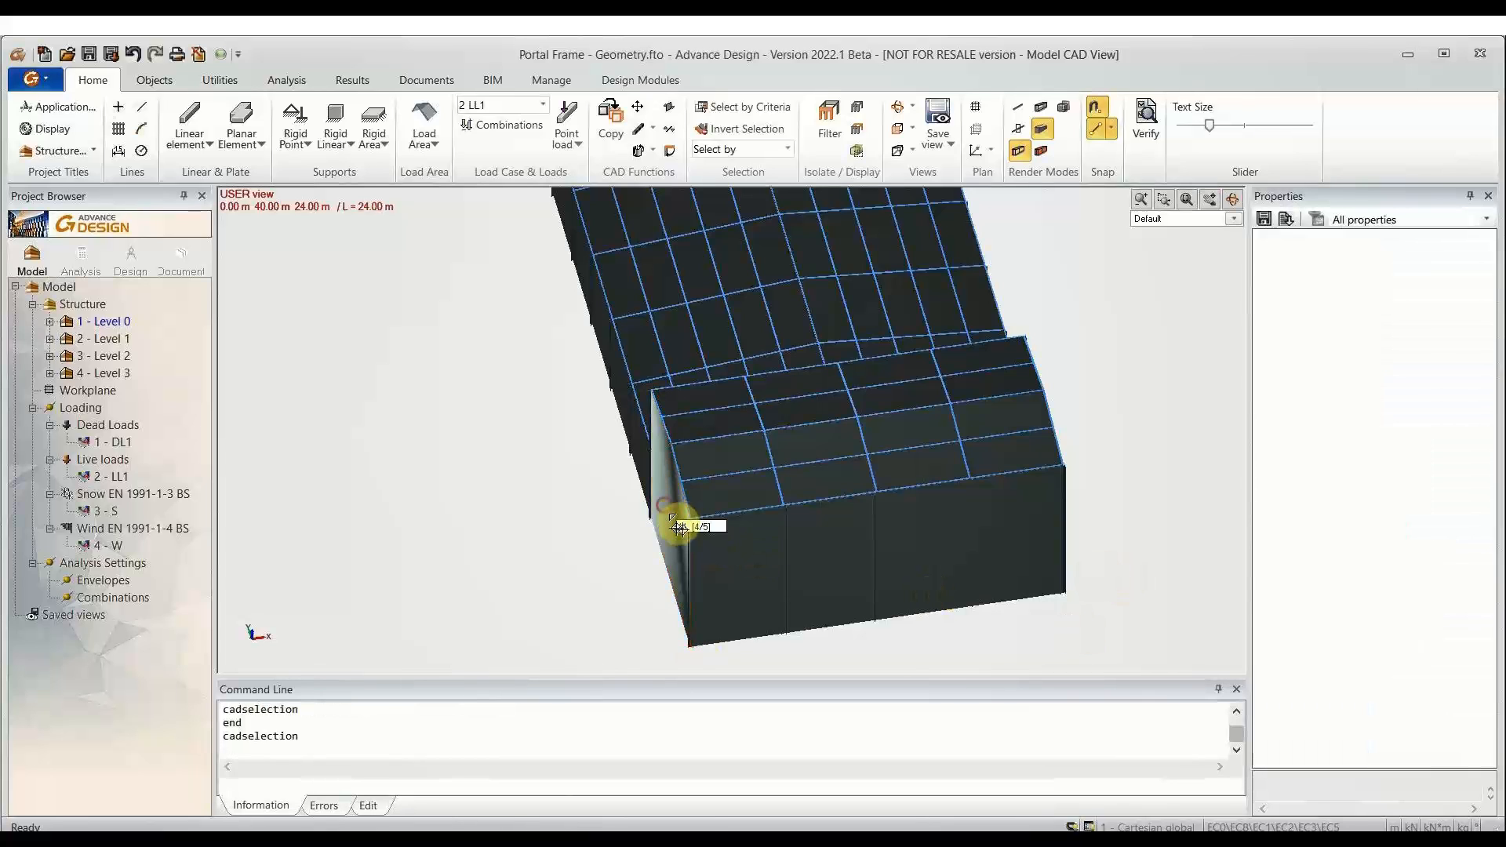
pyautogui.click(691, 644)
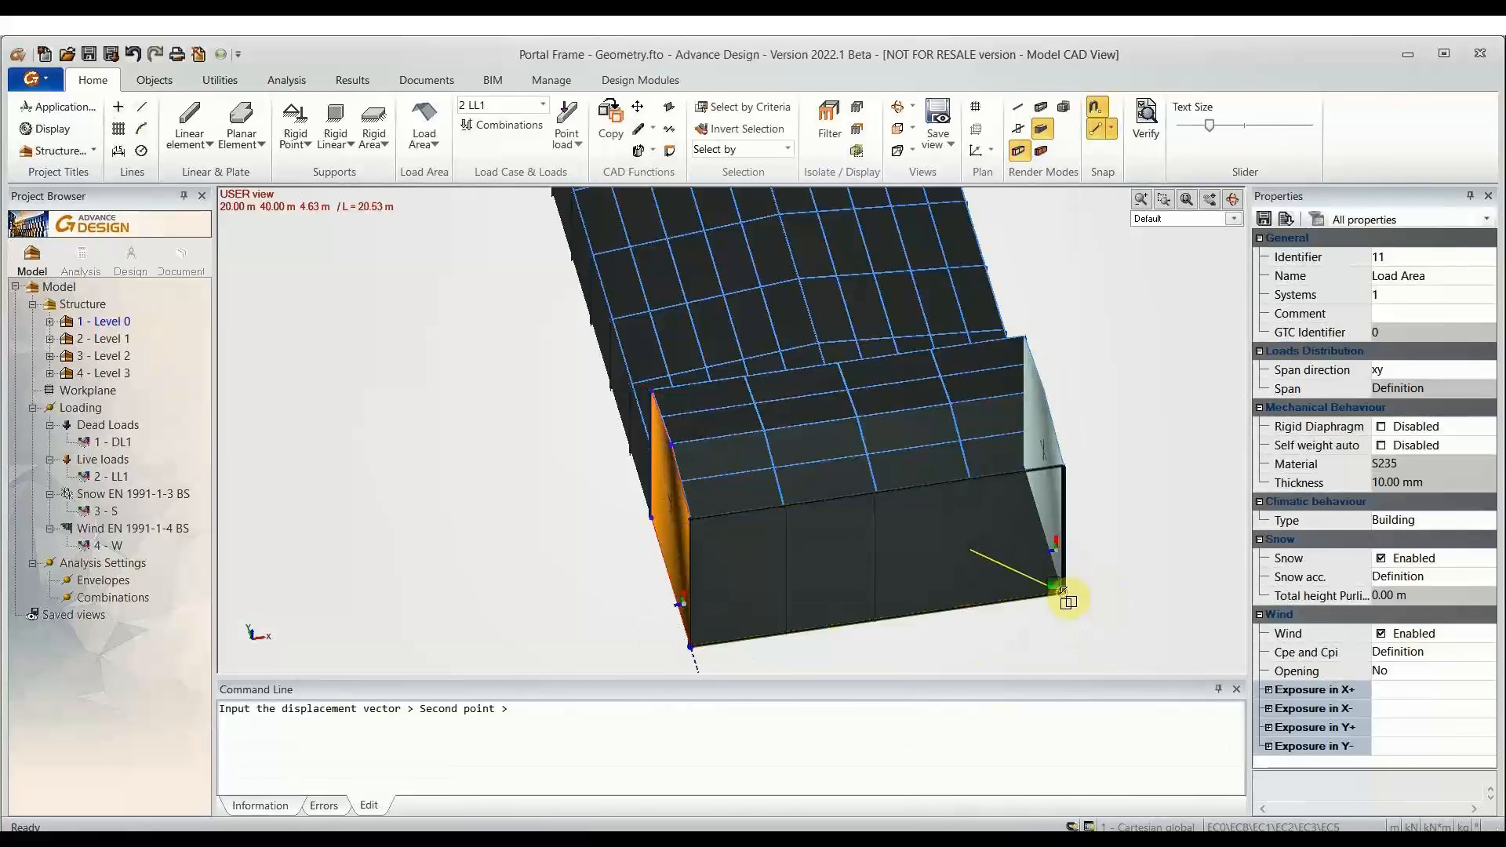
pyautogui.scroll(-2, 1147, 513)
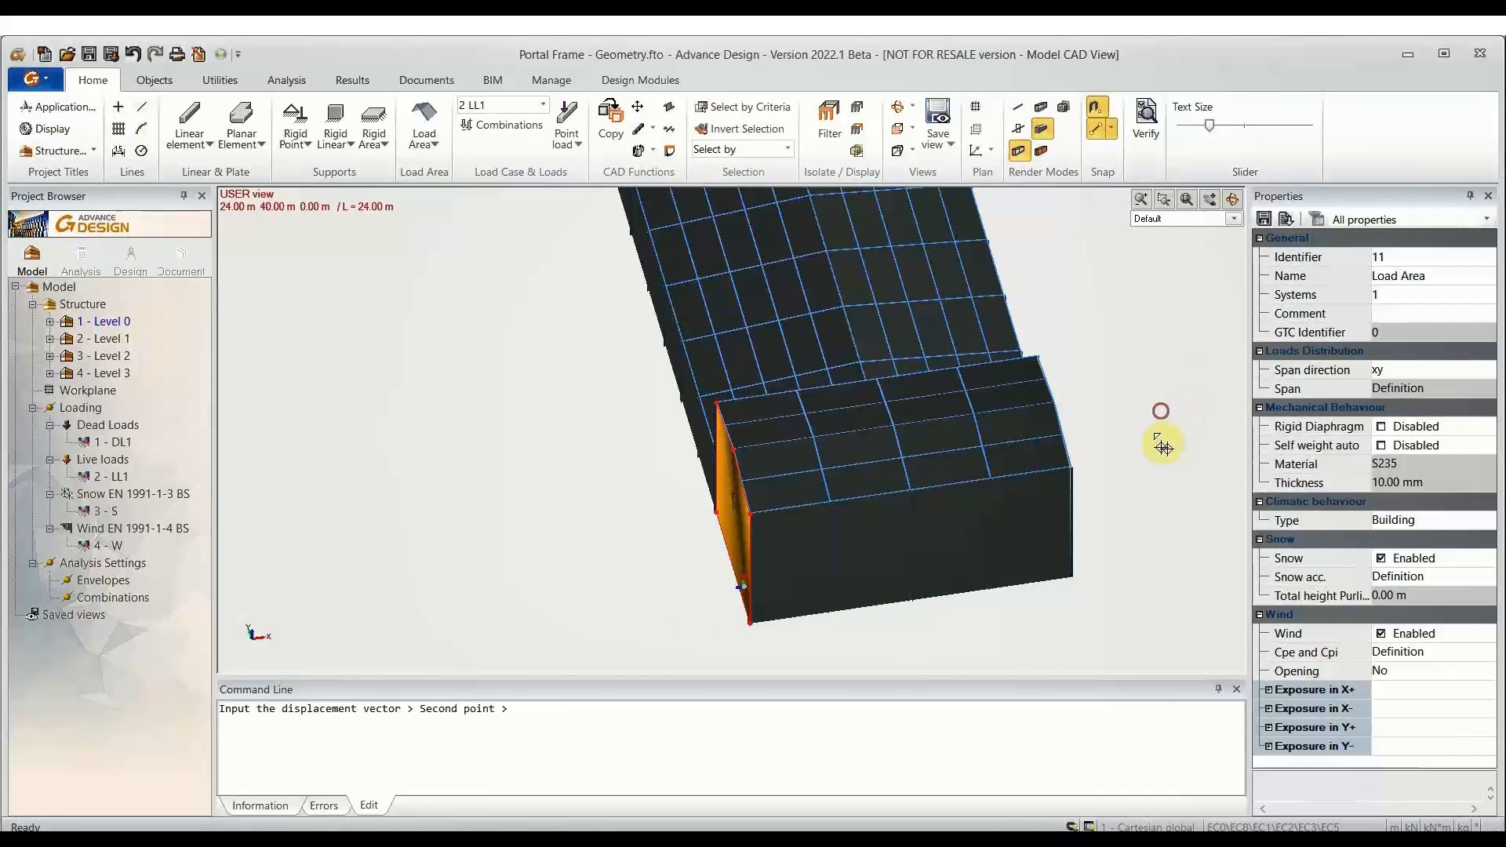
pyautogui.press('Escape')
pyautogui.click(1233, 198)
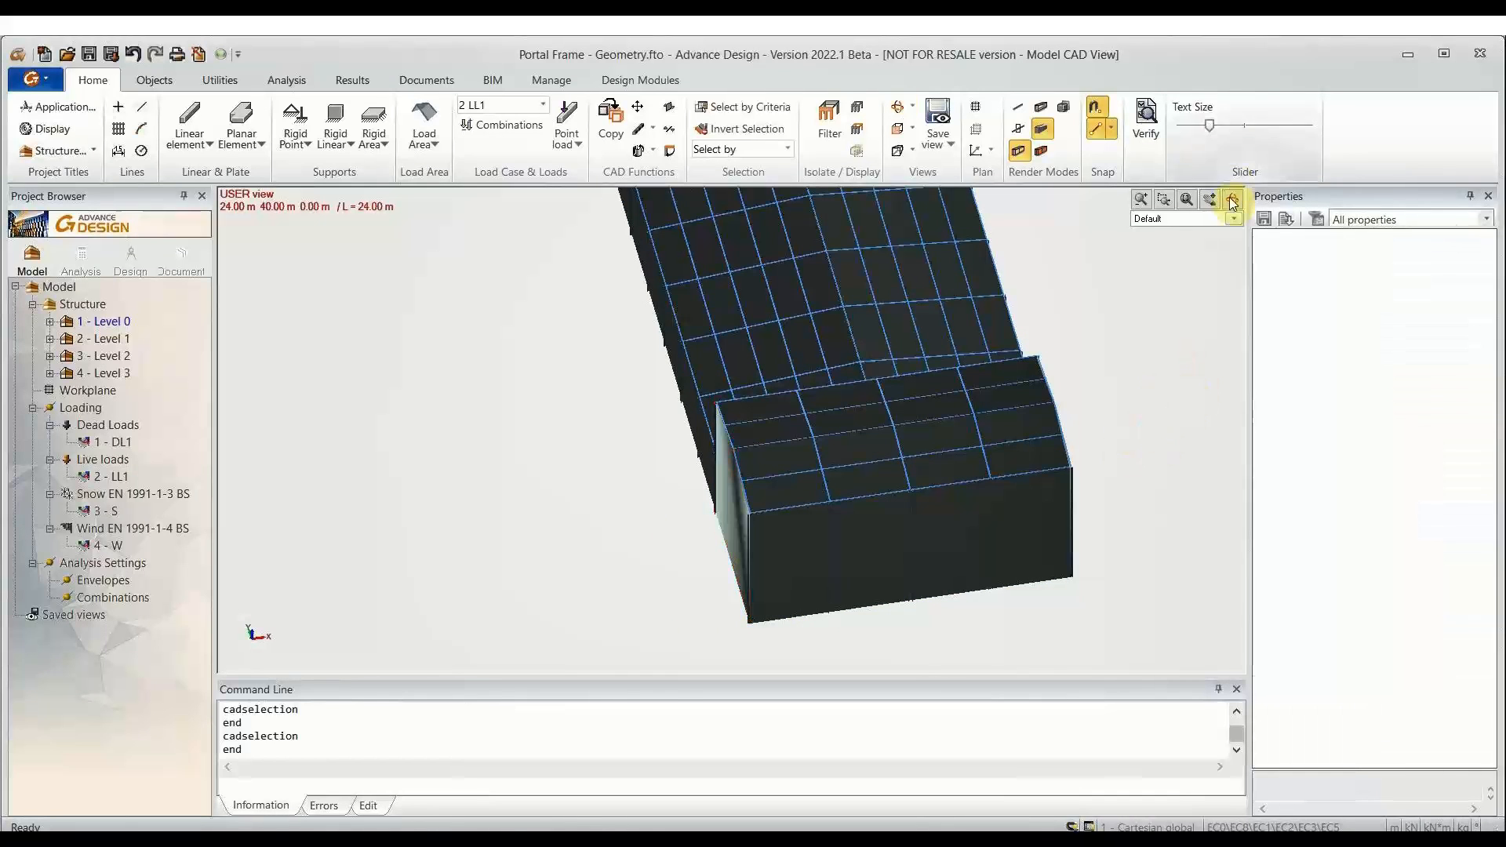
pyautogui.moveTo(1166, 450)
pyautogui.mouseDown()
pyautogui.moveTo(1096, 539)
pyautogui.moveTo(965, 484)
pyautogui.moveTo(733, 491)
pyautogui.moveTo(511, 467)
pyautogui.moveTo(491, 492)
pyautogui.moveTo(971, 515)
pyautogui.mouseUp()
pyautogui.press('Escape')
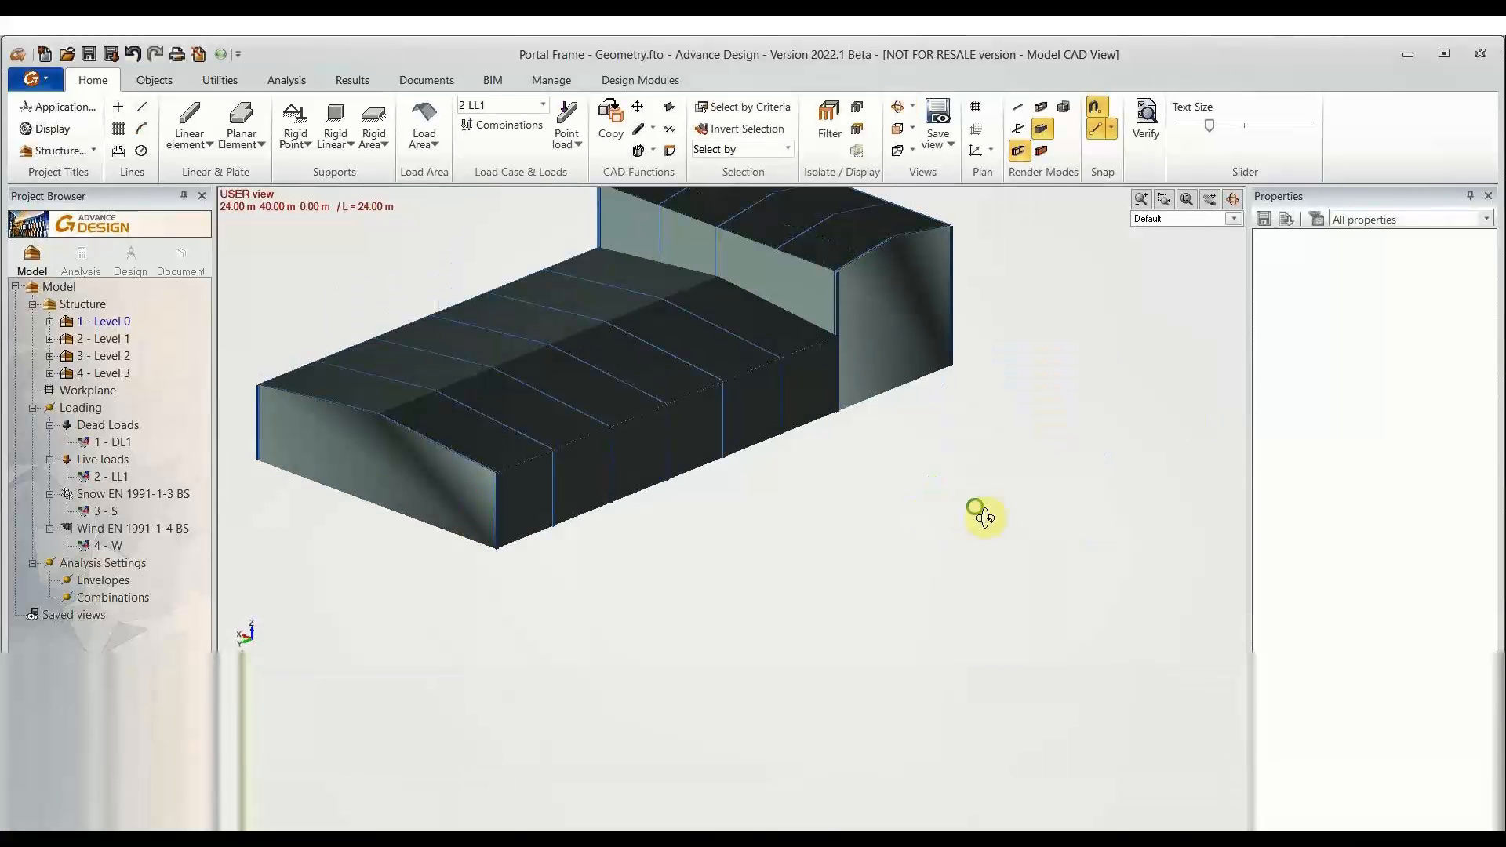
# Step: Select the Wind EN 1991-1-4 BS family and set its Cpe type to Default Cpe calculation
pyautogui.moveTo(979, 512); pyautogui.dragTo(1024, 526, button='middle')
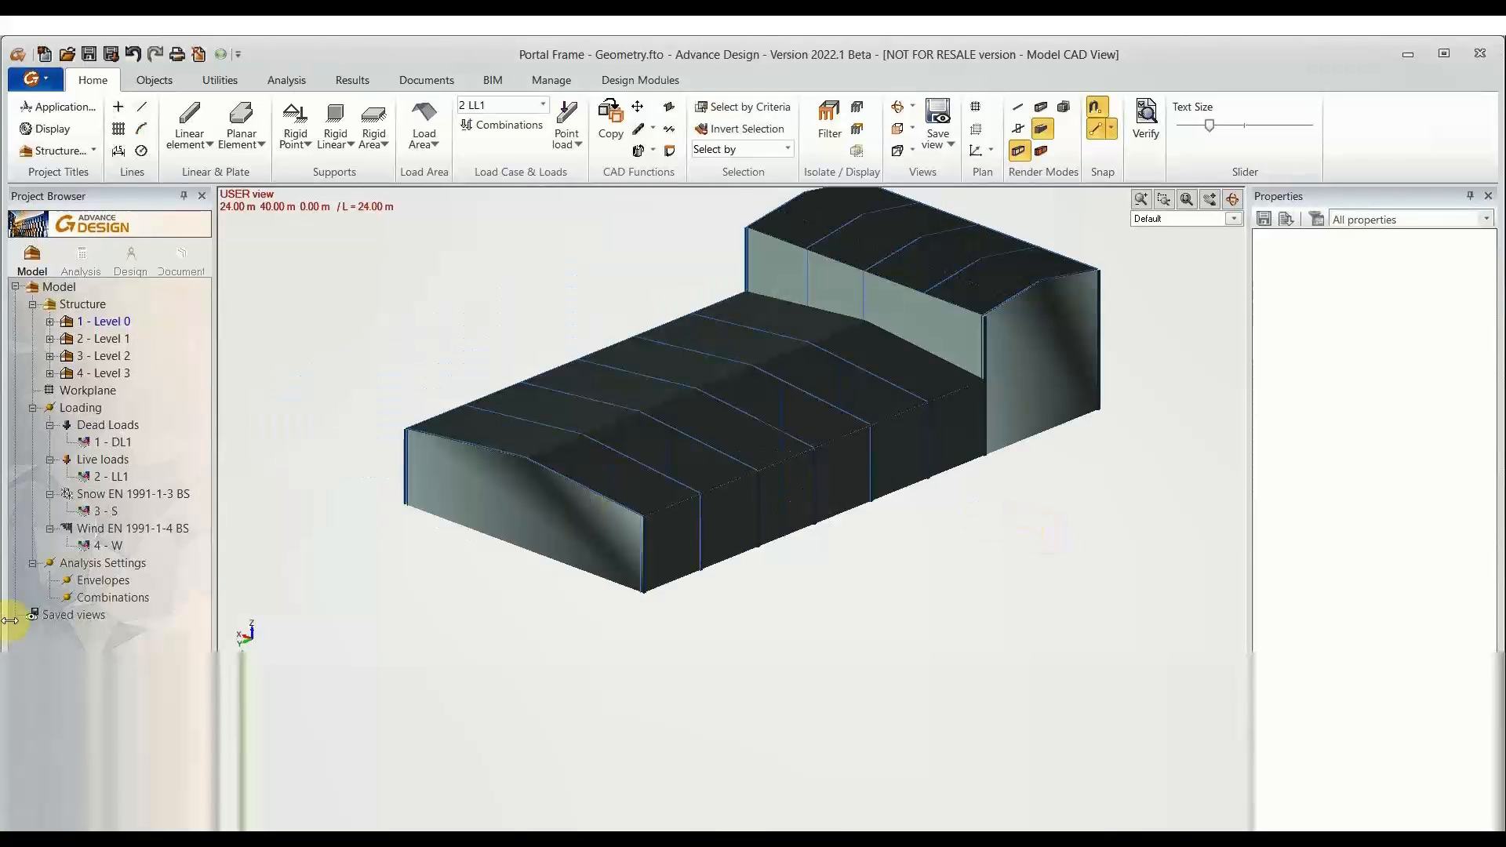
pyautogui.click(152, 531)
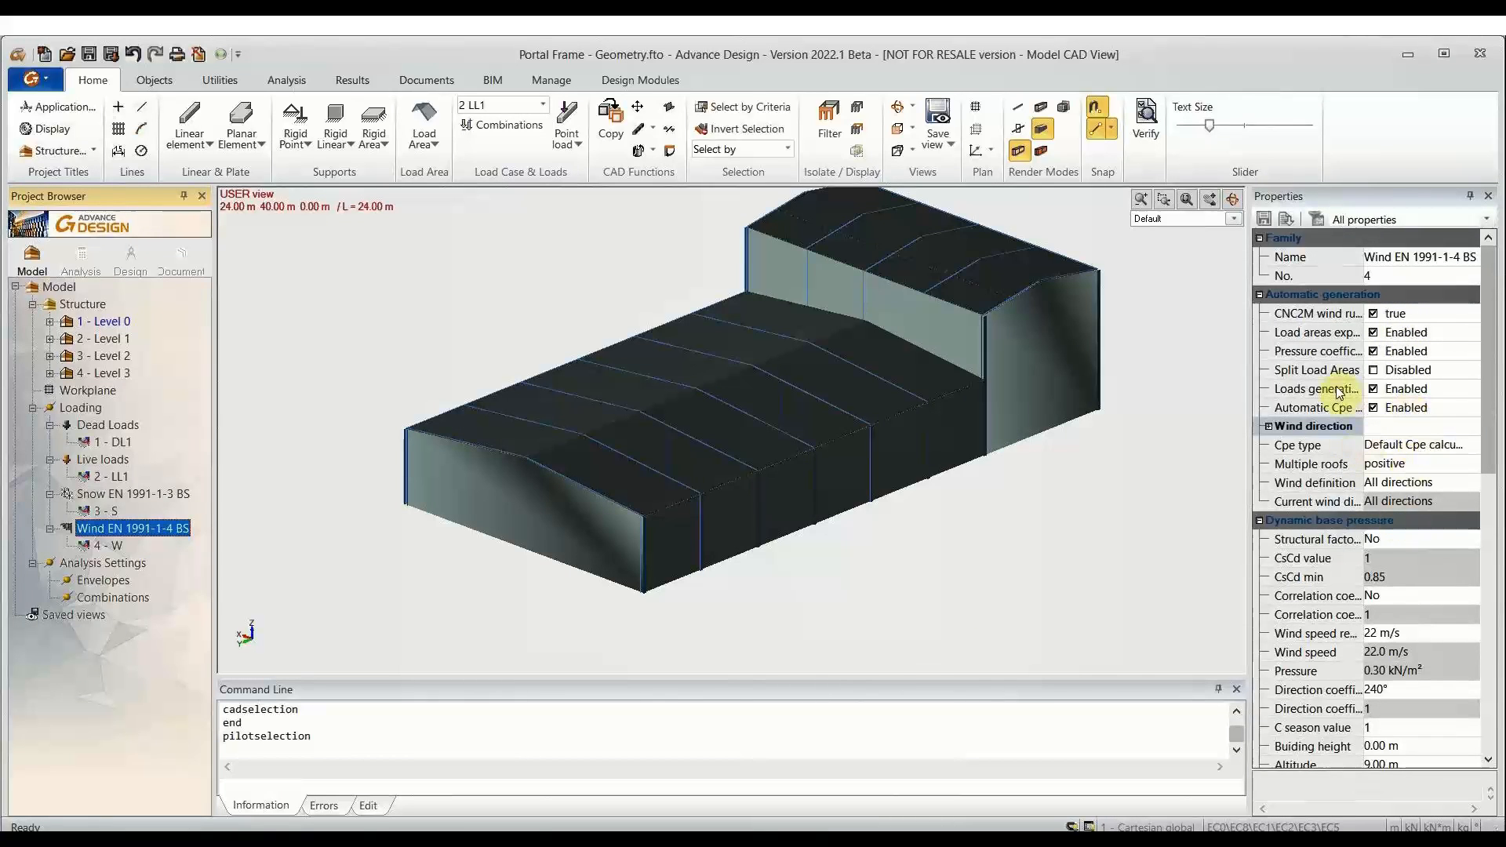
pyautogui.click(1413, 447)
pyautogui.click(1470, 446)
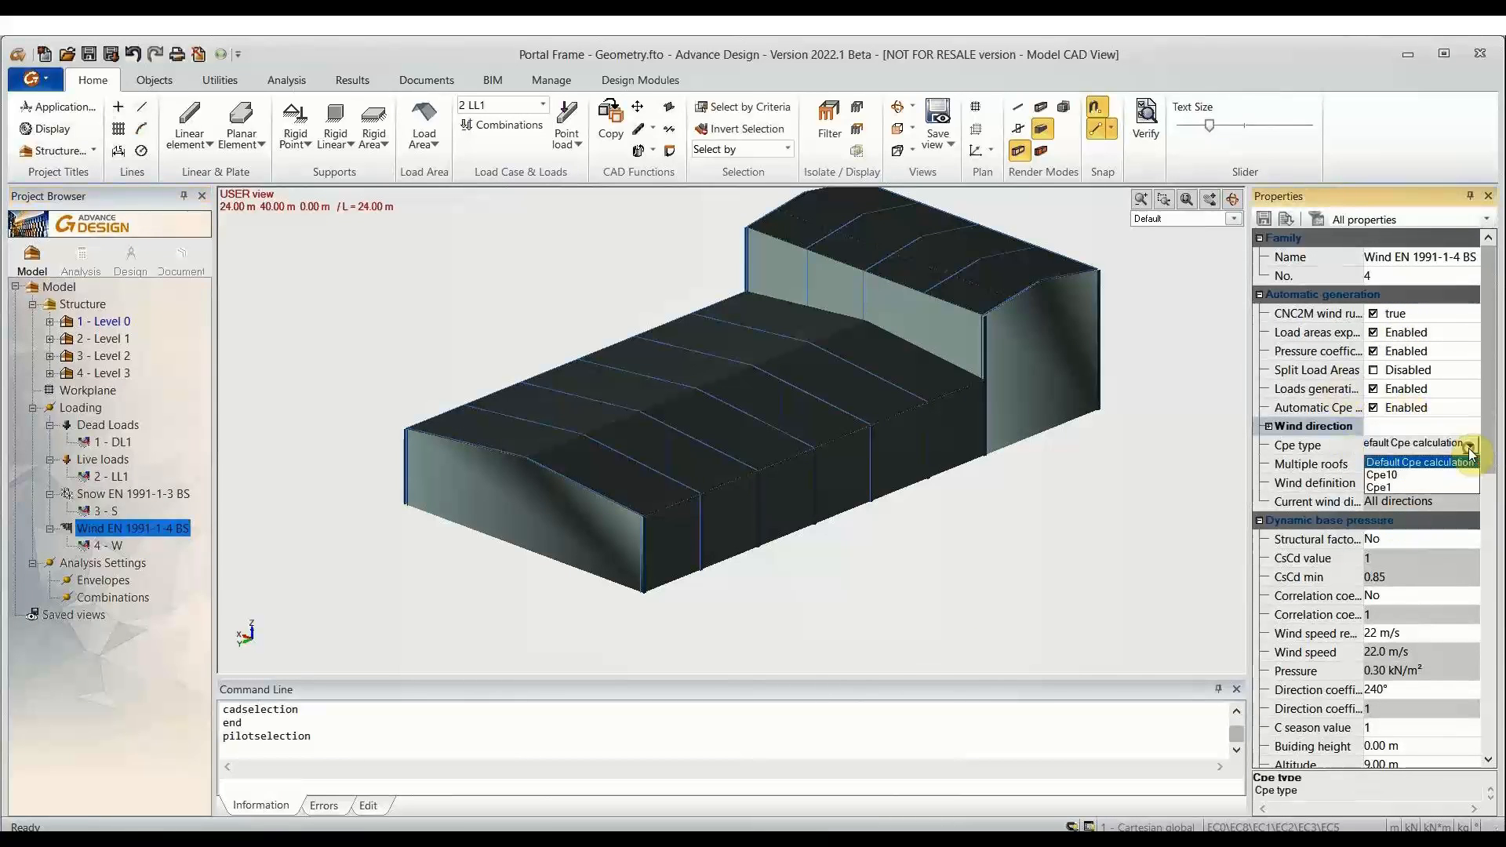
pyautogui.click(1404, 462)
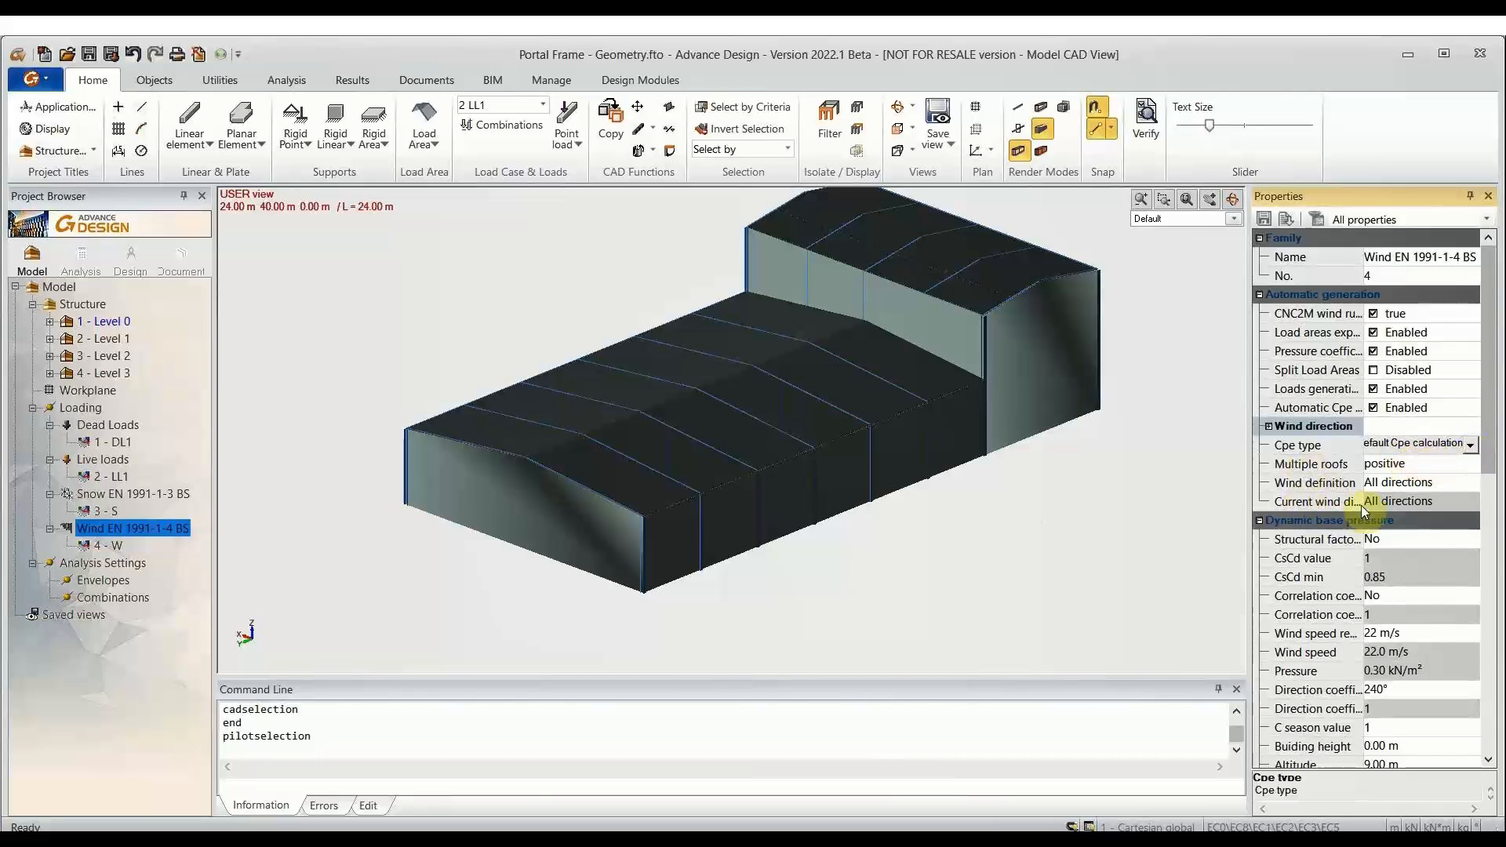
# Step: Set the wind family's wind speed region to 31 m/s by picking the matching zone on the wind map
pyautogui.click(1405, 541)
pyautogui.click(1408, 576)
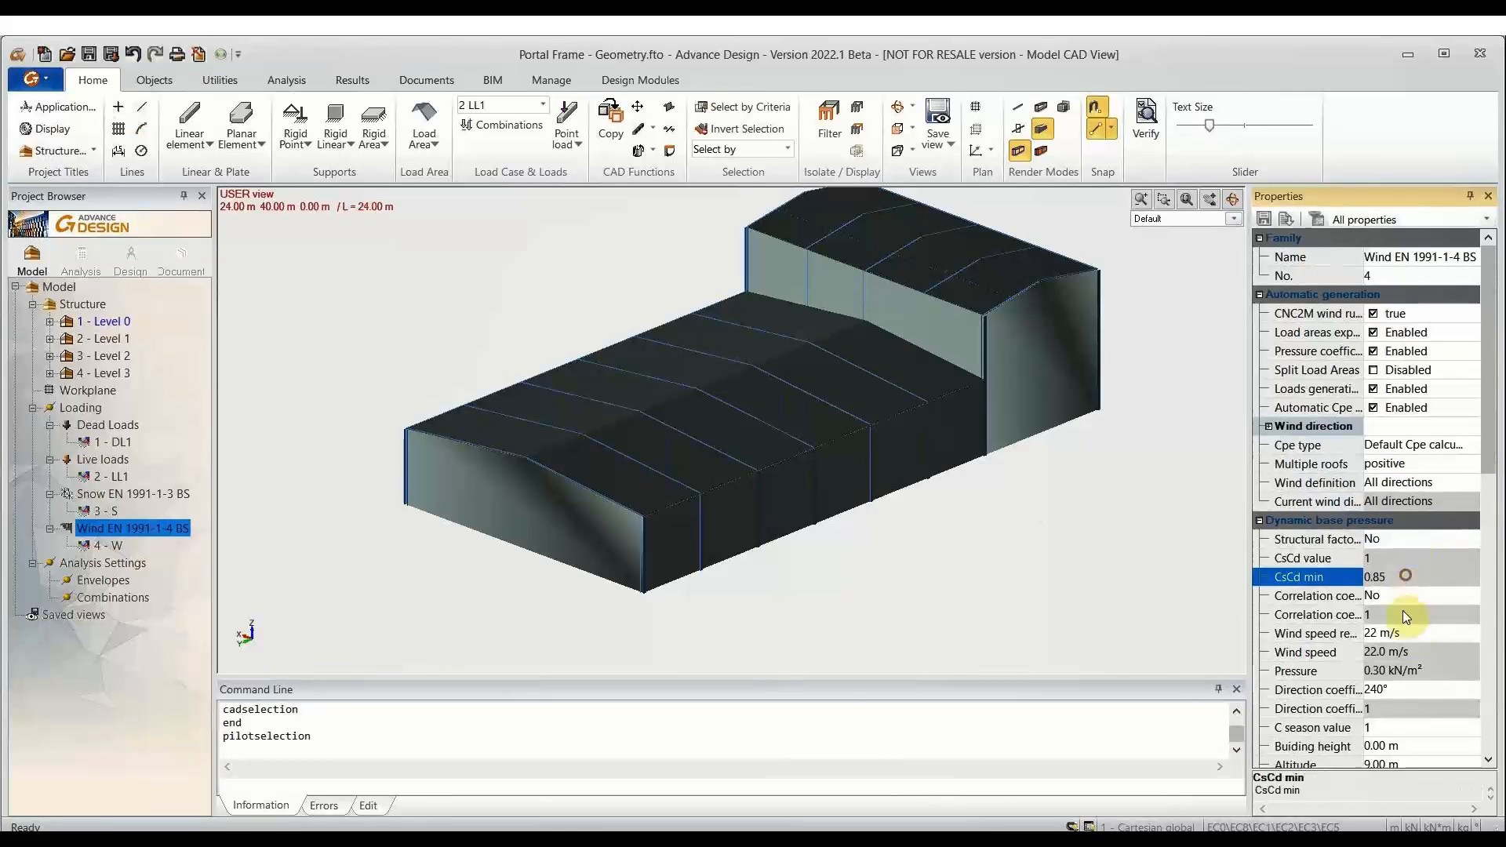
pyautogui.click(1408, 632)
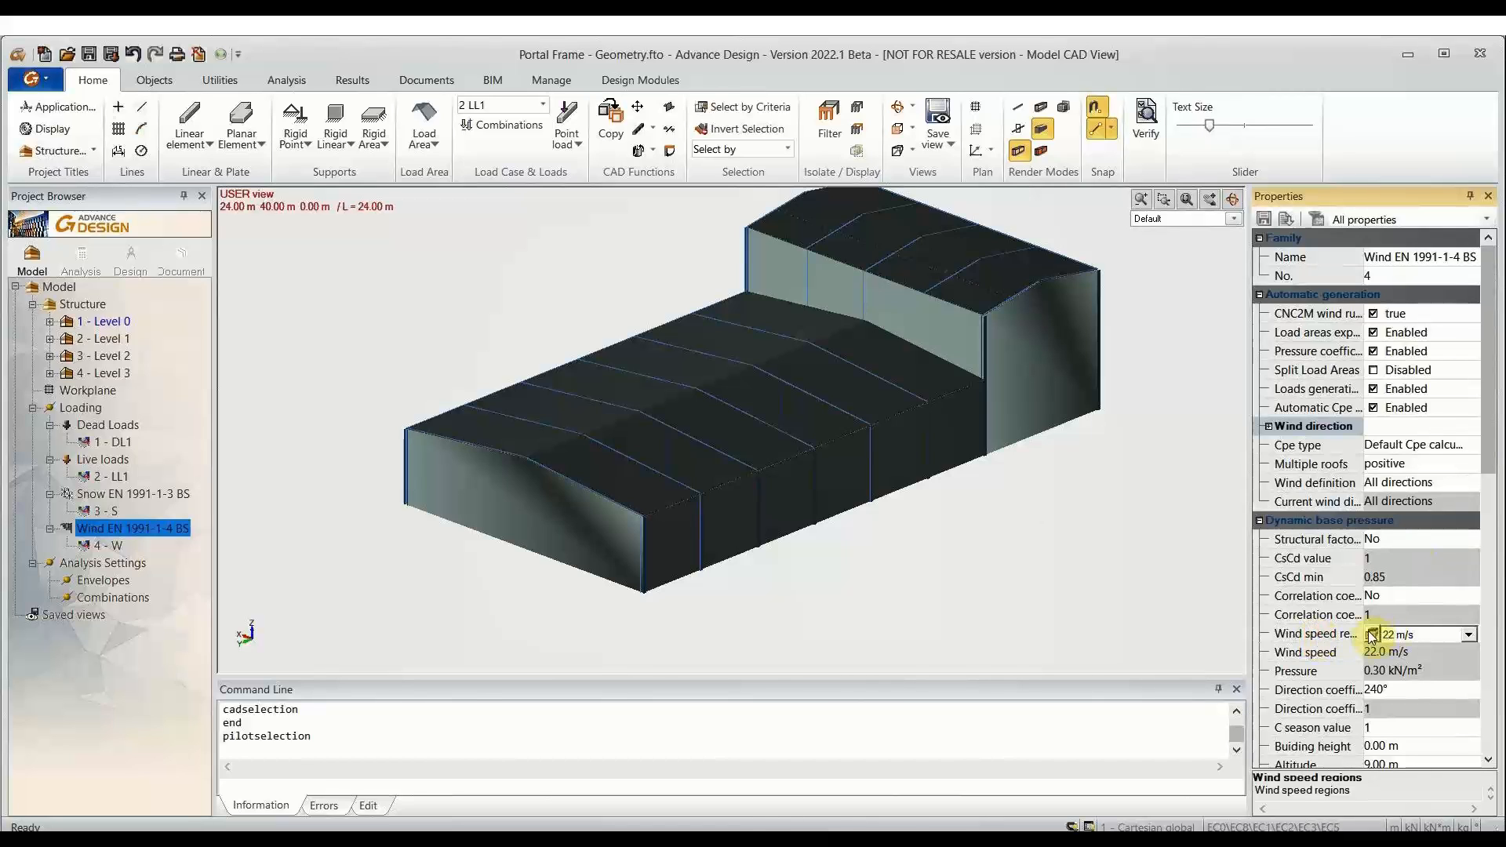
pyautogui.click(1372, 635)
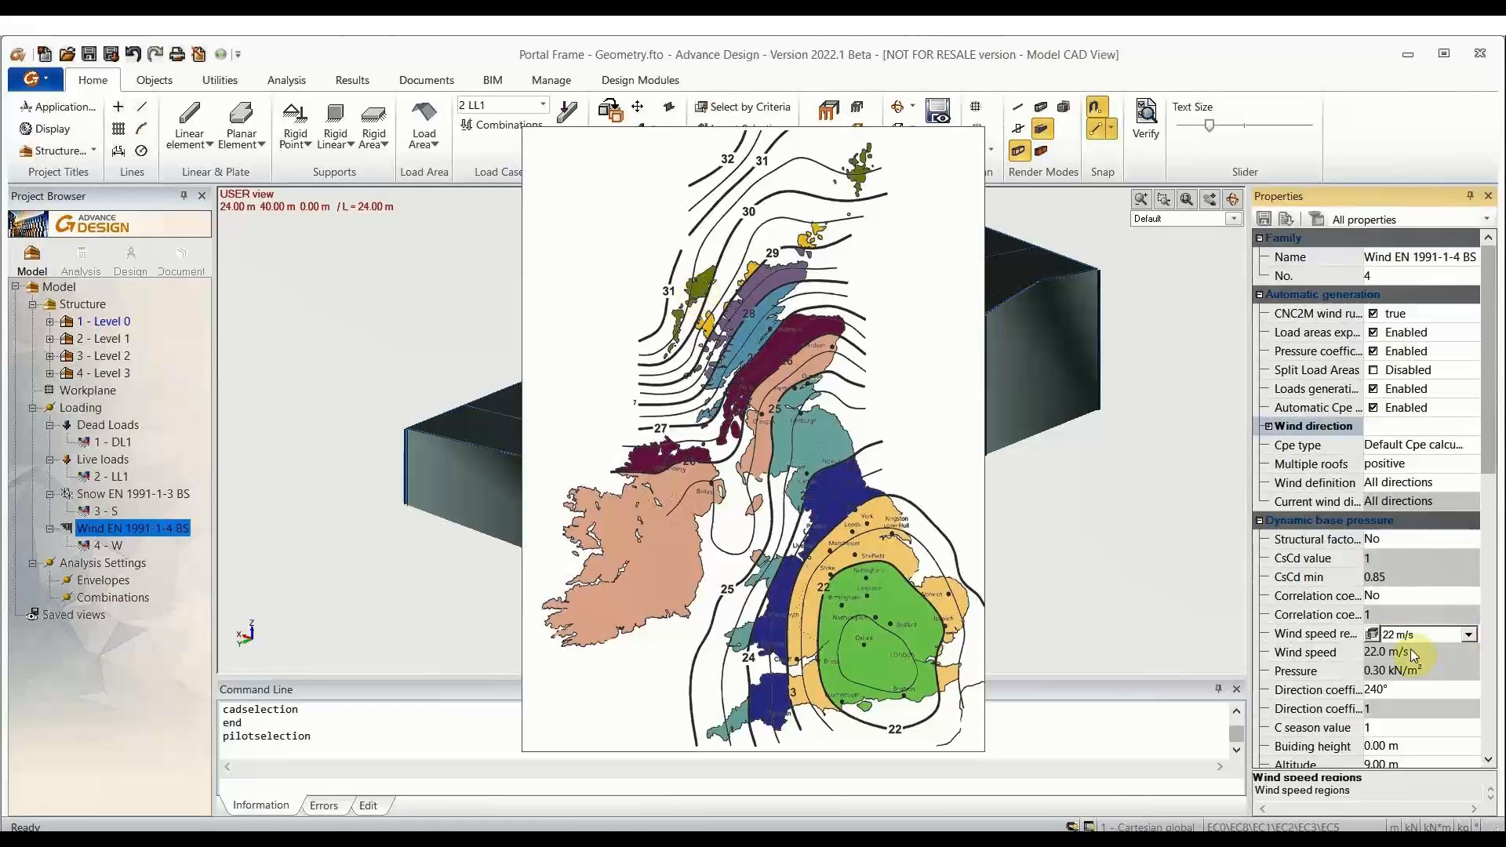
pyautogui.click(706, 292)
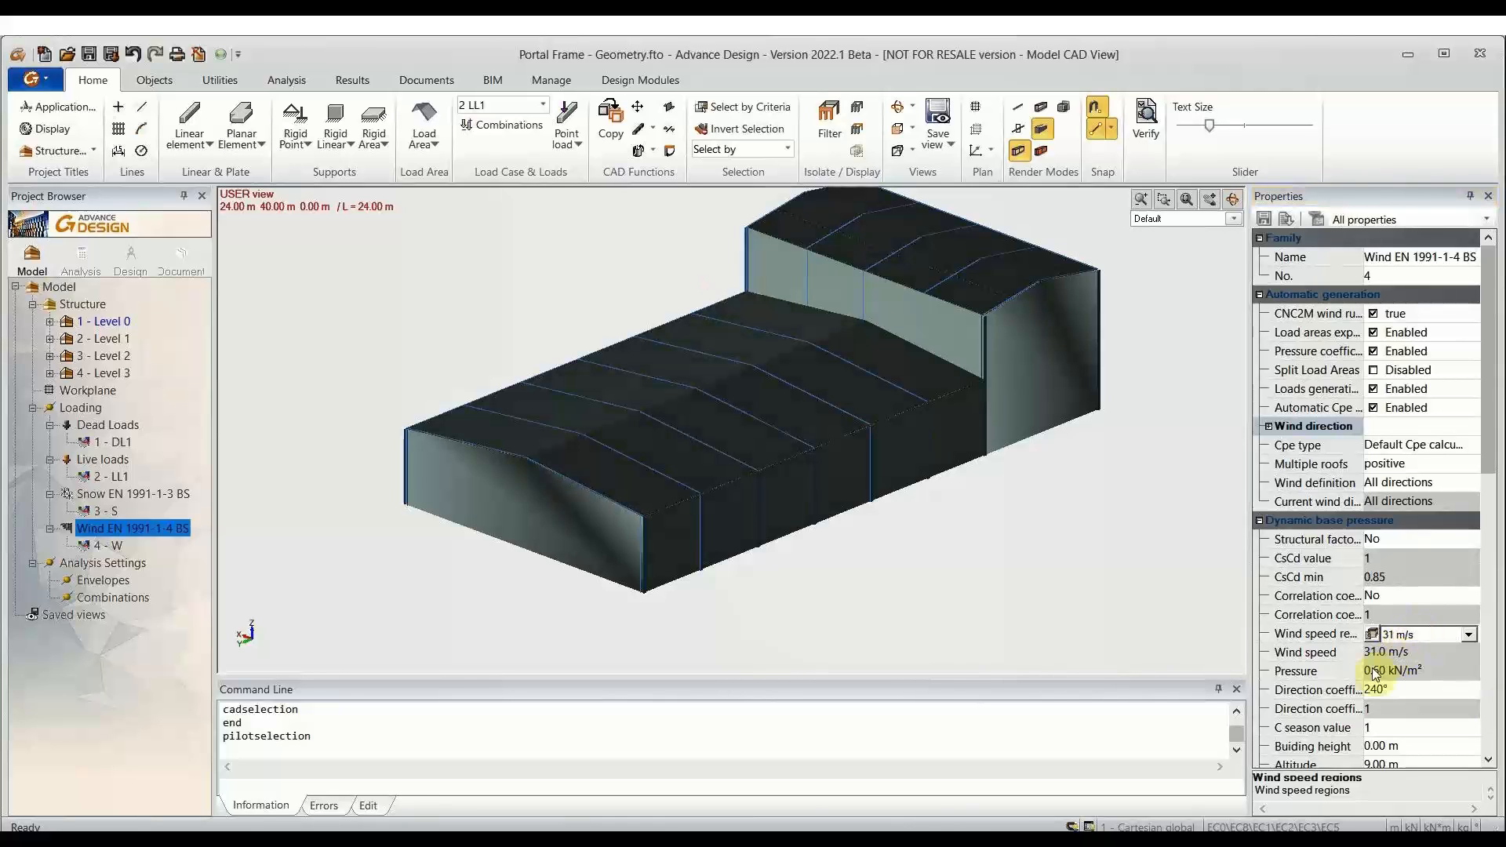
# Step: Check the wind family's dynamic effect parameters and automatically generate its wind load cases
pyautogui.scroll(-7, 1381, 673)
pyautogui.scroll(-4, 1388, 672)
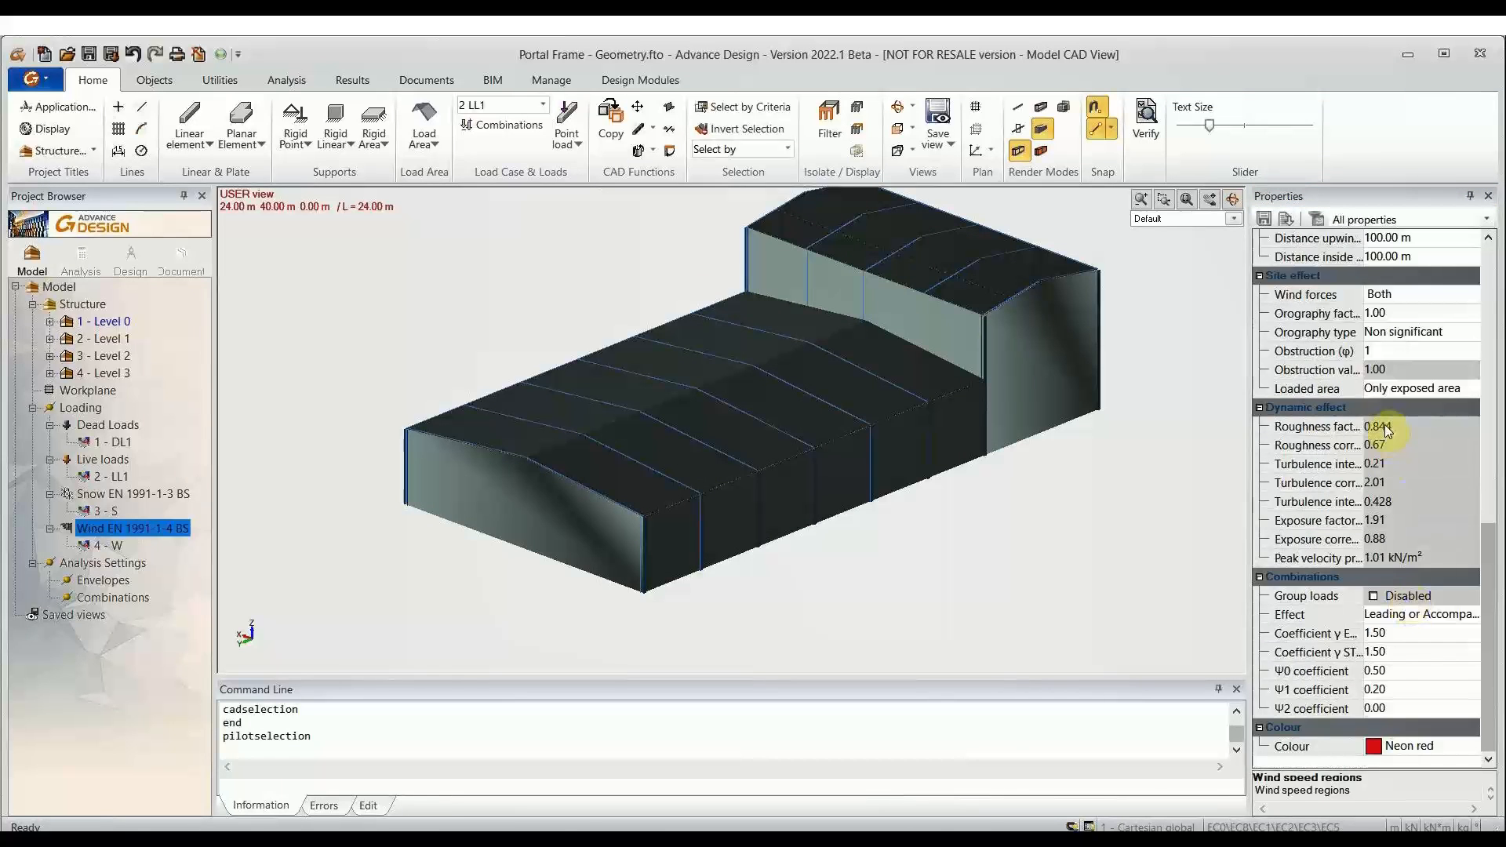
pyautogui.click(1387, 428)
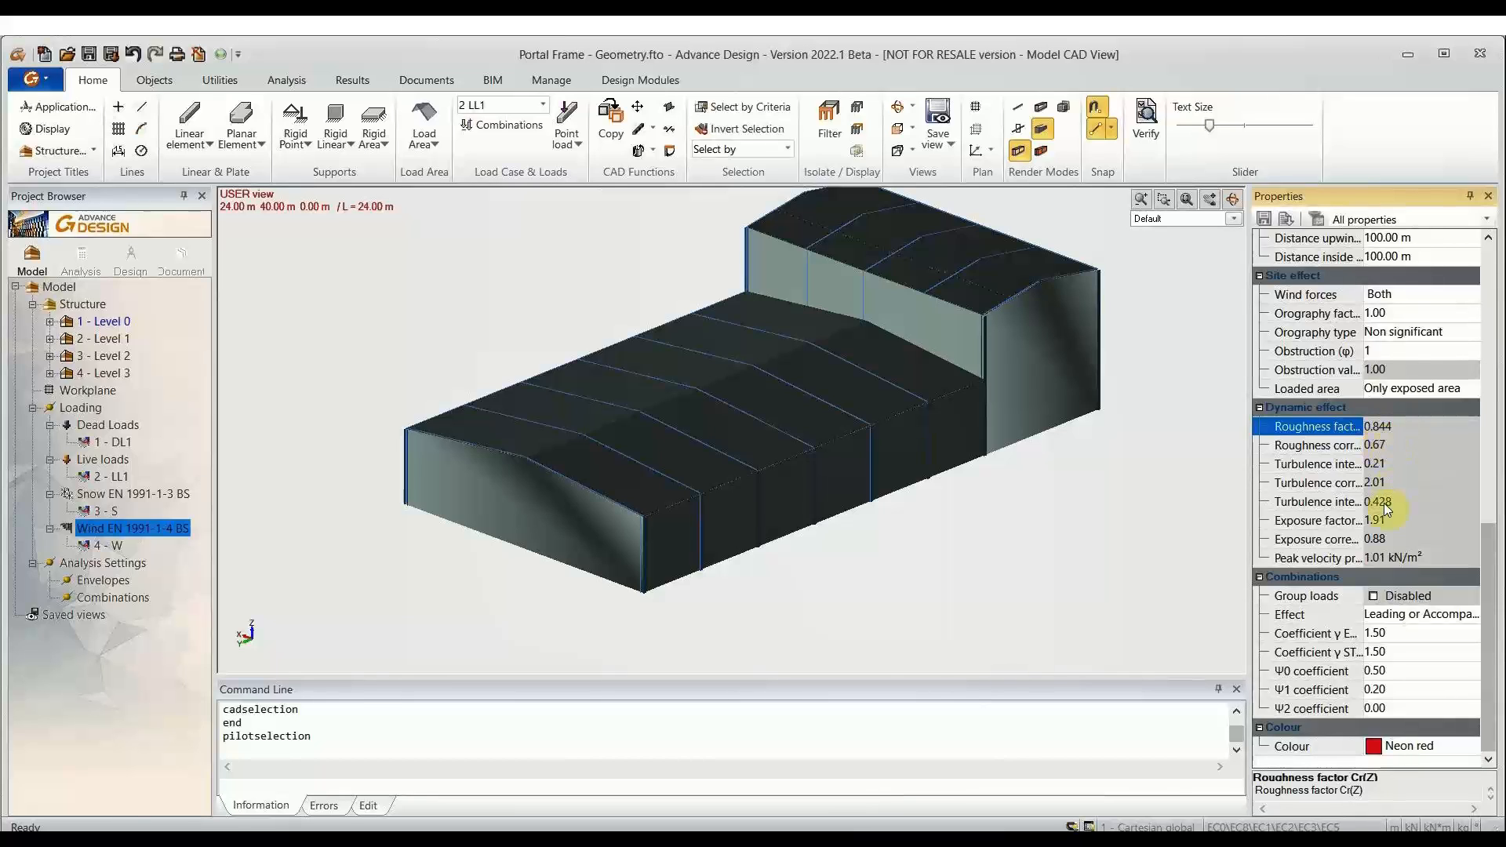
pyautogui.scroll(11, 1387, 470)
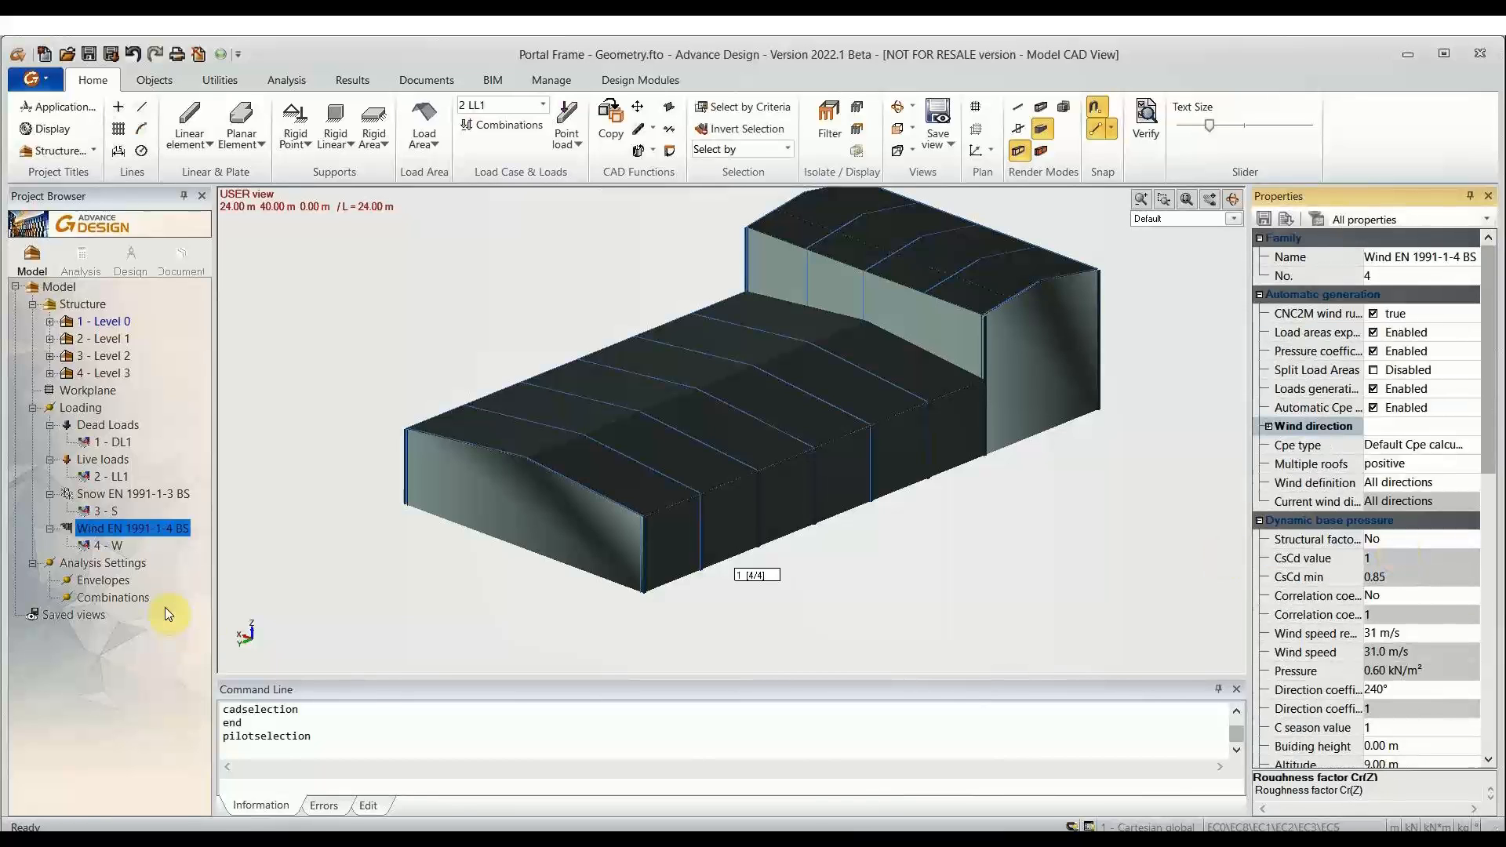
pyautogui.rightClick(158, 529)
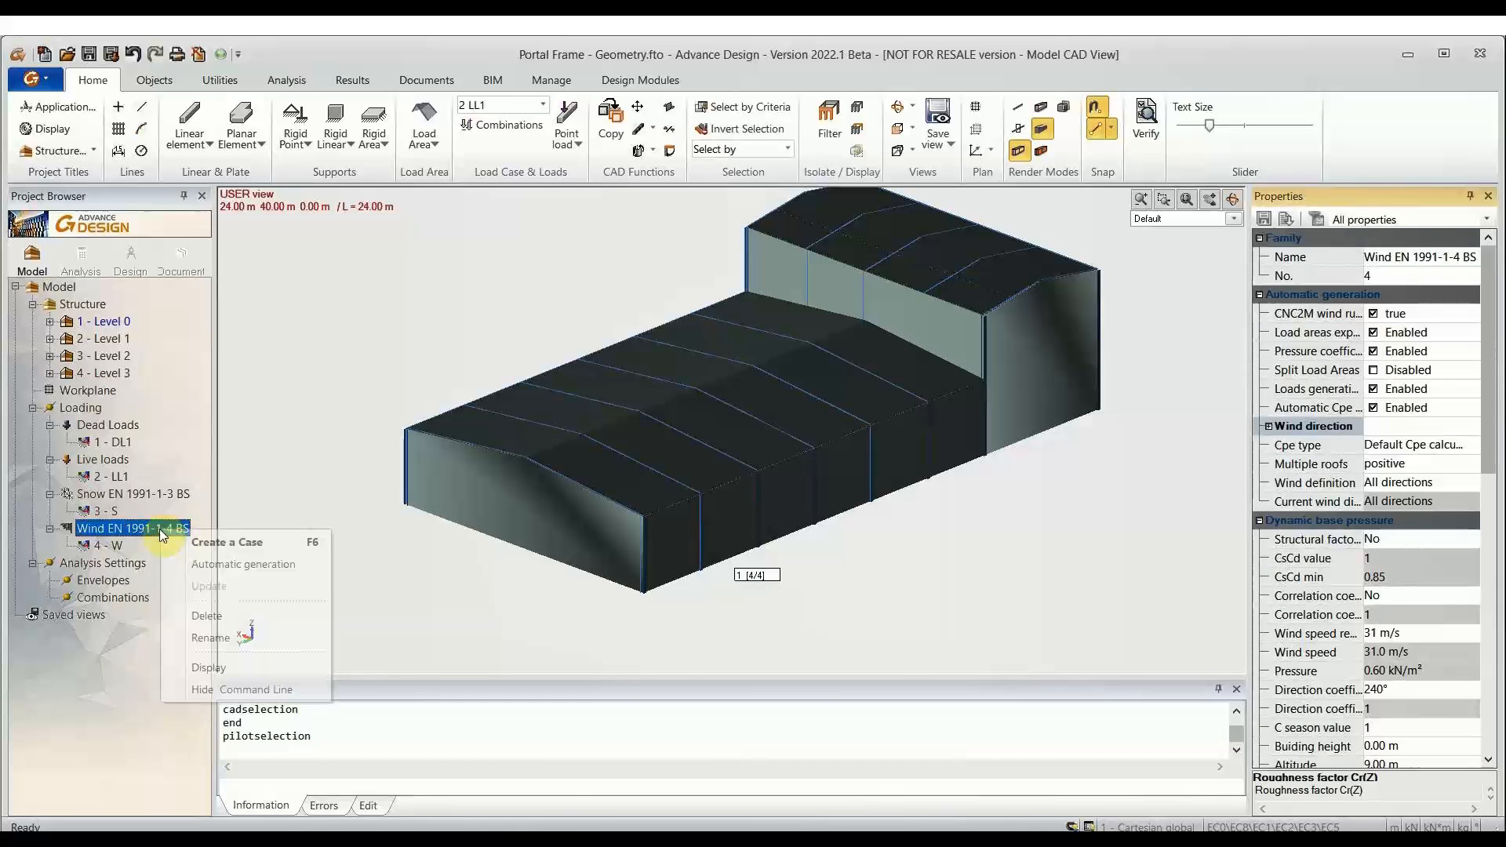
pyautogui.click(221, 565)
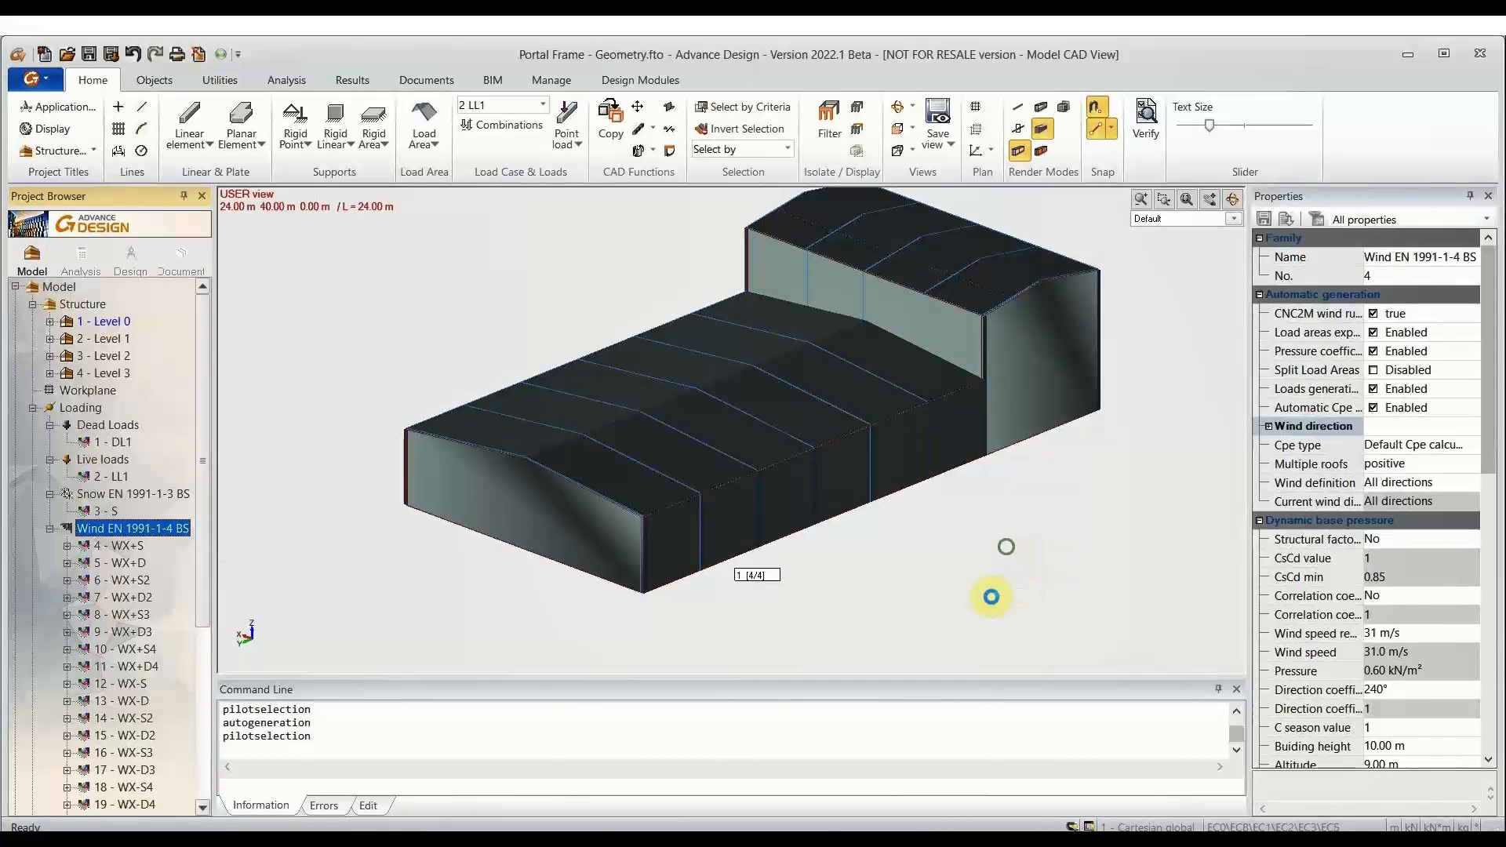
# Step: Auto-scale the generated wind loads displayed on the building model
pyautogui.moveTo(974, 522); pyautogui.dragTo(946, 561, button='middle')
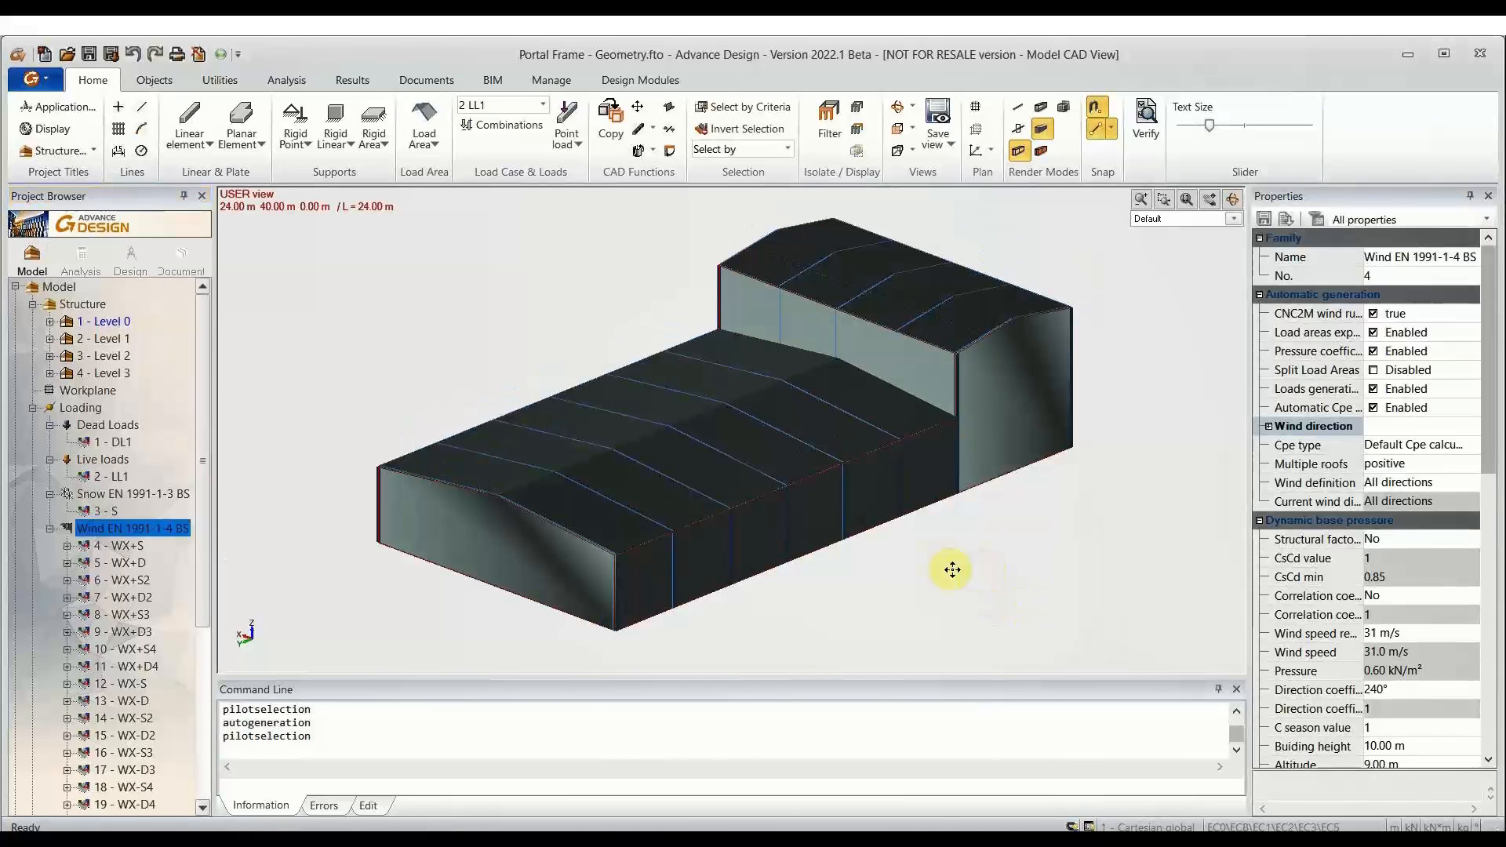
pyautogui.rightClick(952, 570)
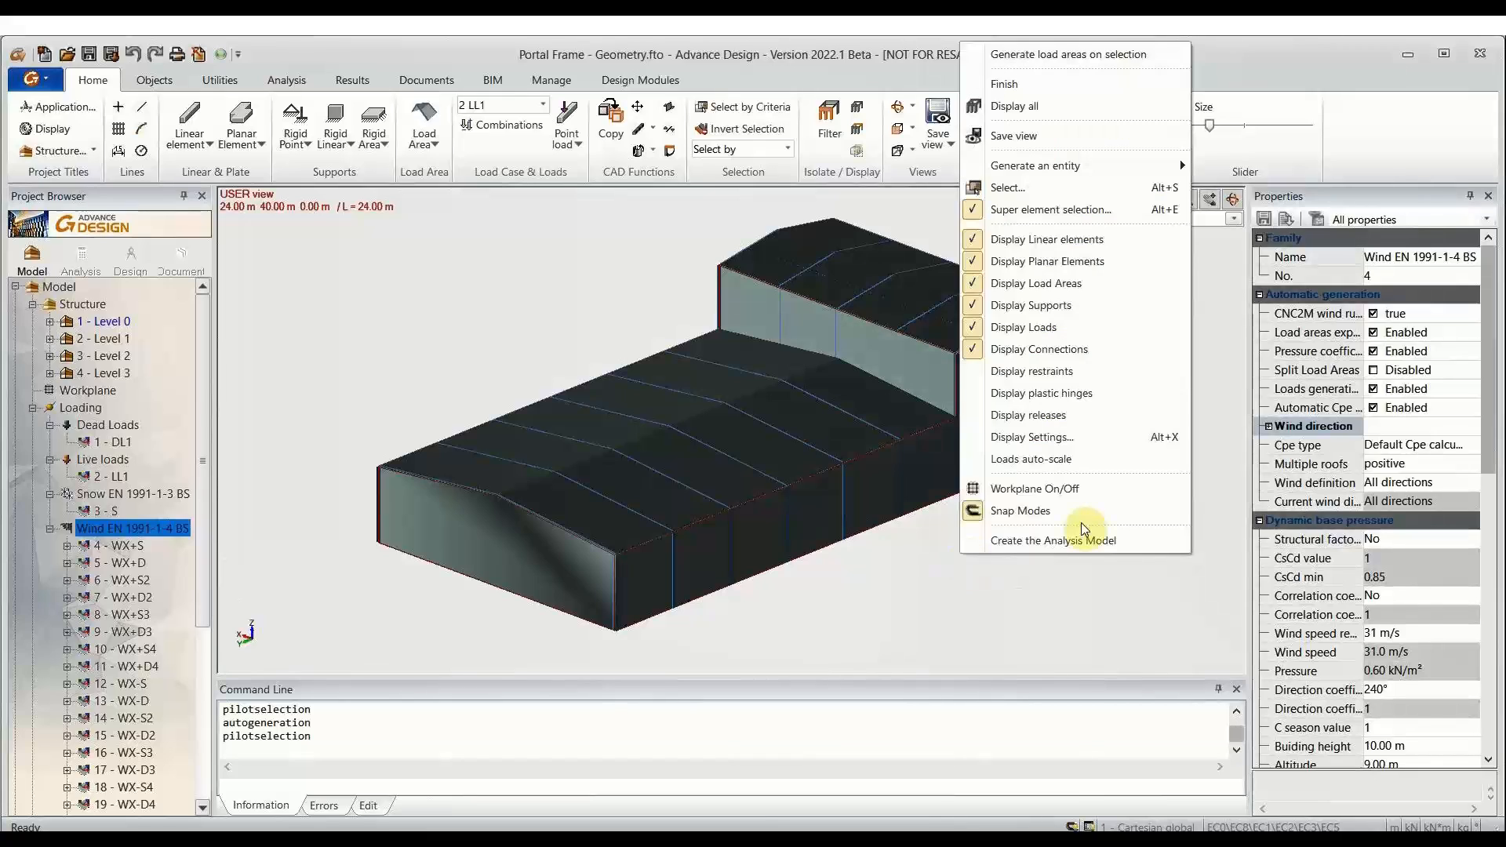
pyautogui.click(1082, 459)
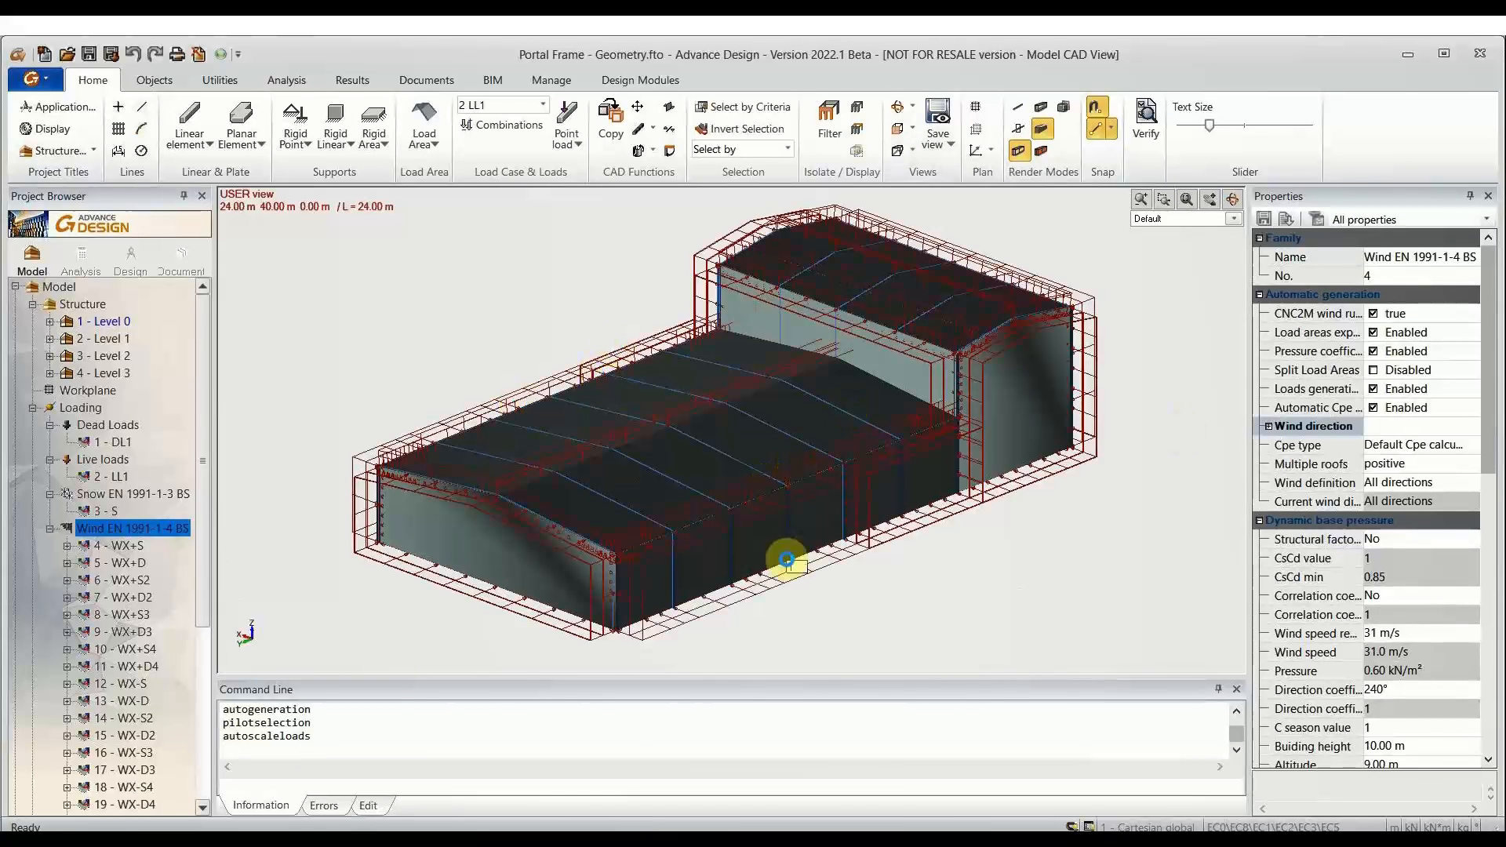
pyautogui.scroll(2, 783, 558)
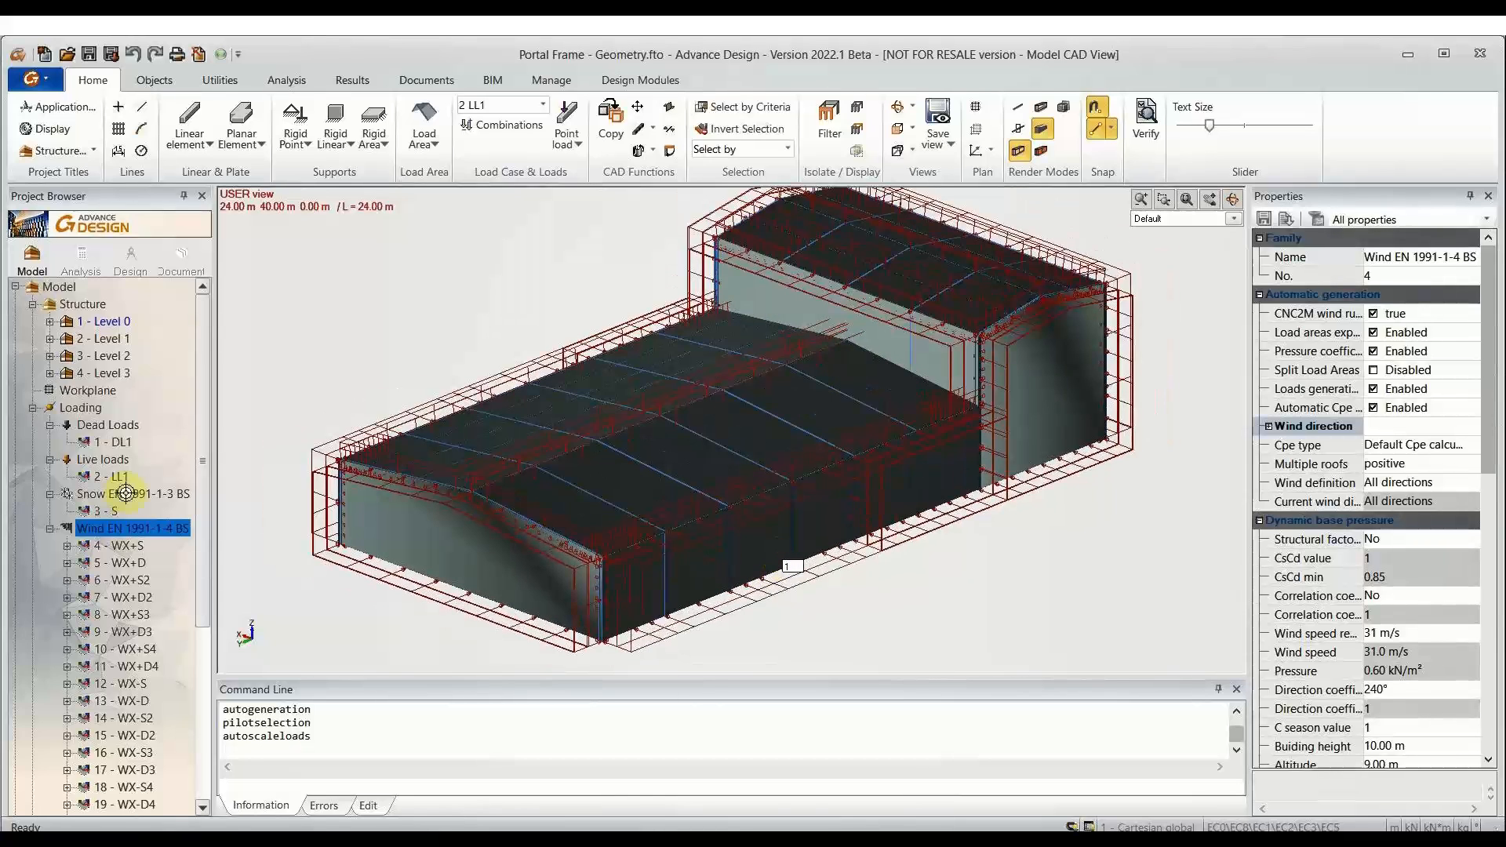
# Step: Automatically generate the load cases of the Snow EN 1991-1-3 BS family
pyautogui.click(101, 497)
pyautogui.rightClick(101, 498)
pyautogui.click(172, 529)
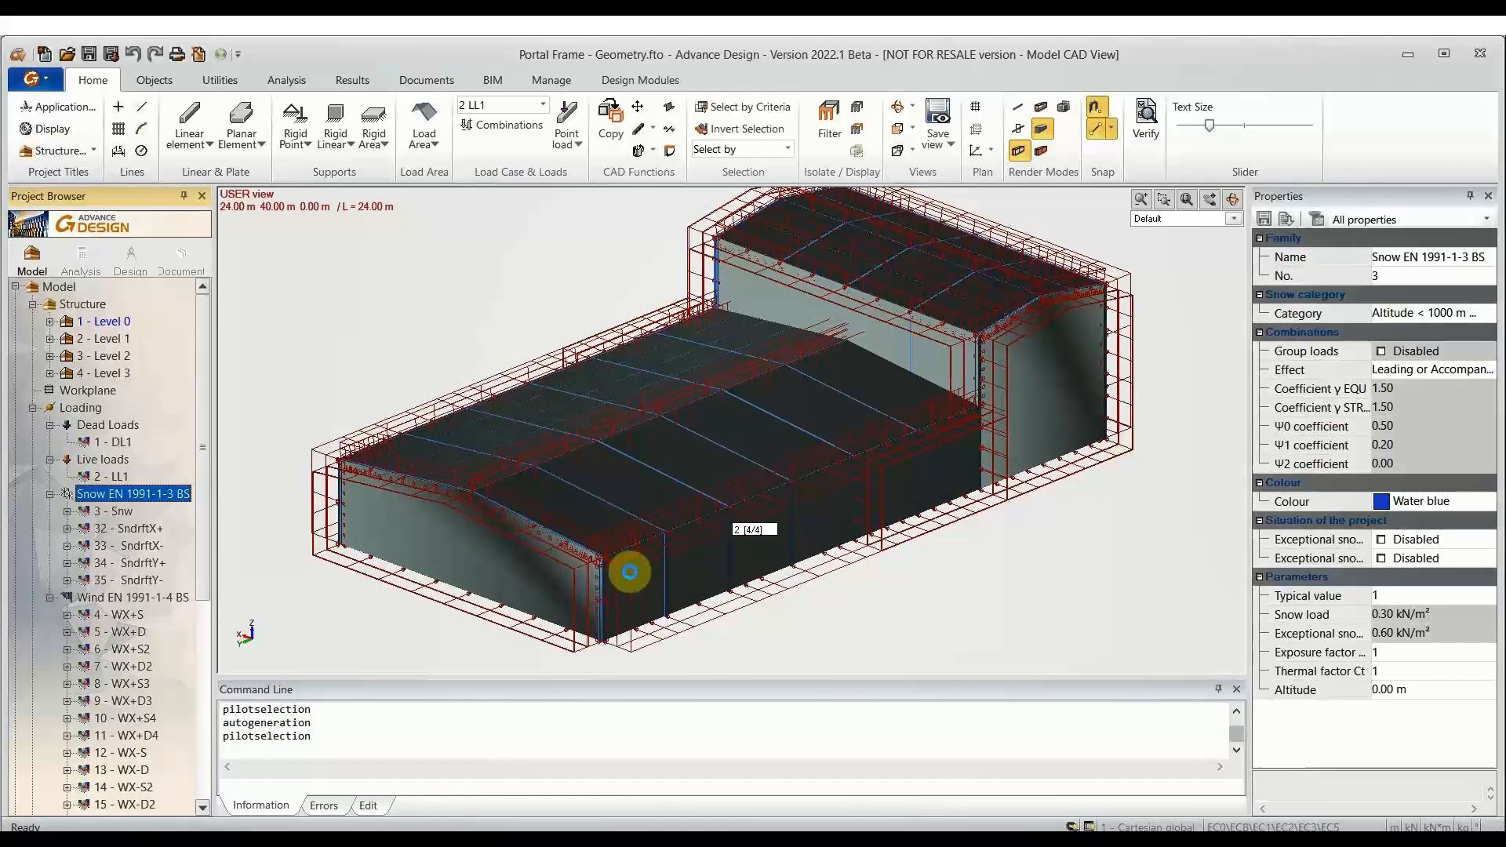
# Step: Auto-scale the displayed snow loads and examine them on both roofs, including the drift against the taller part
pyautogui.click(118, 598)
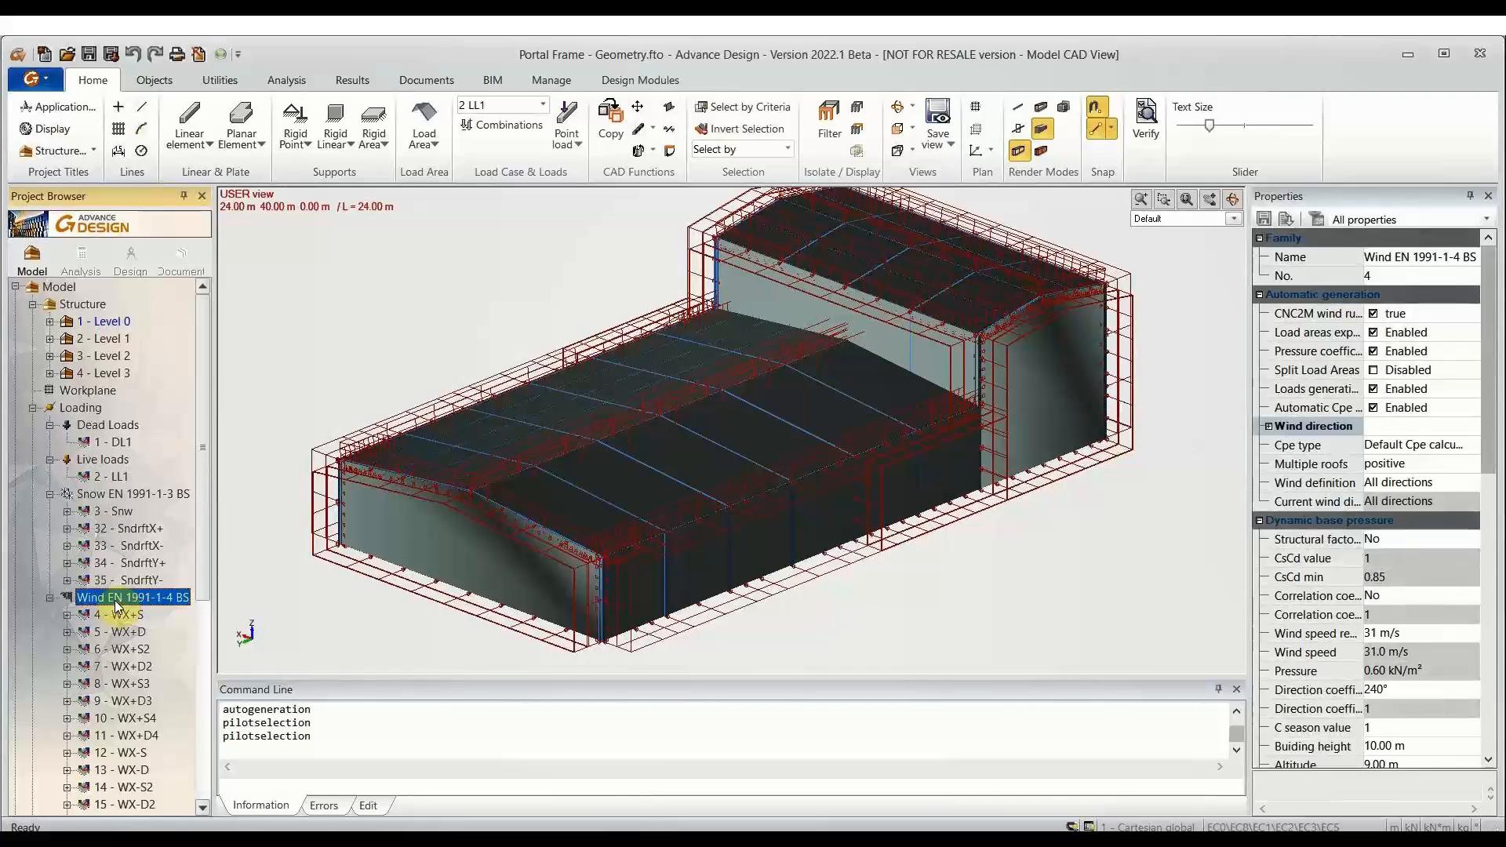
pyautogui.click(754, 594)
pyautogui.scroll(3, 720, 524)
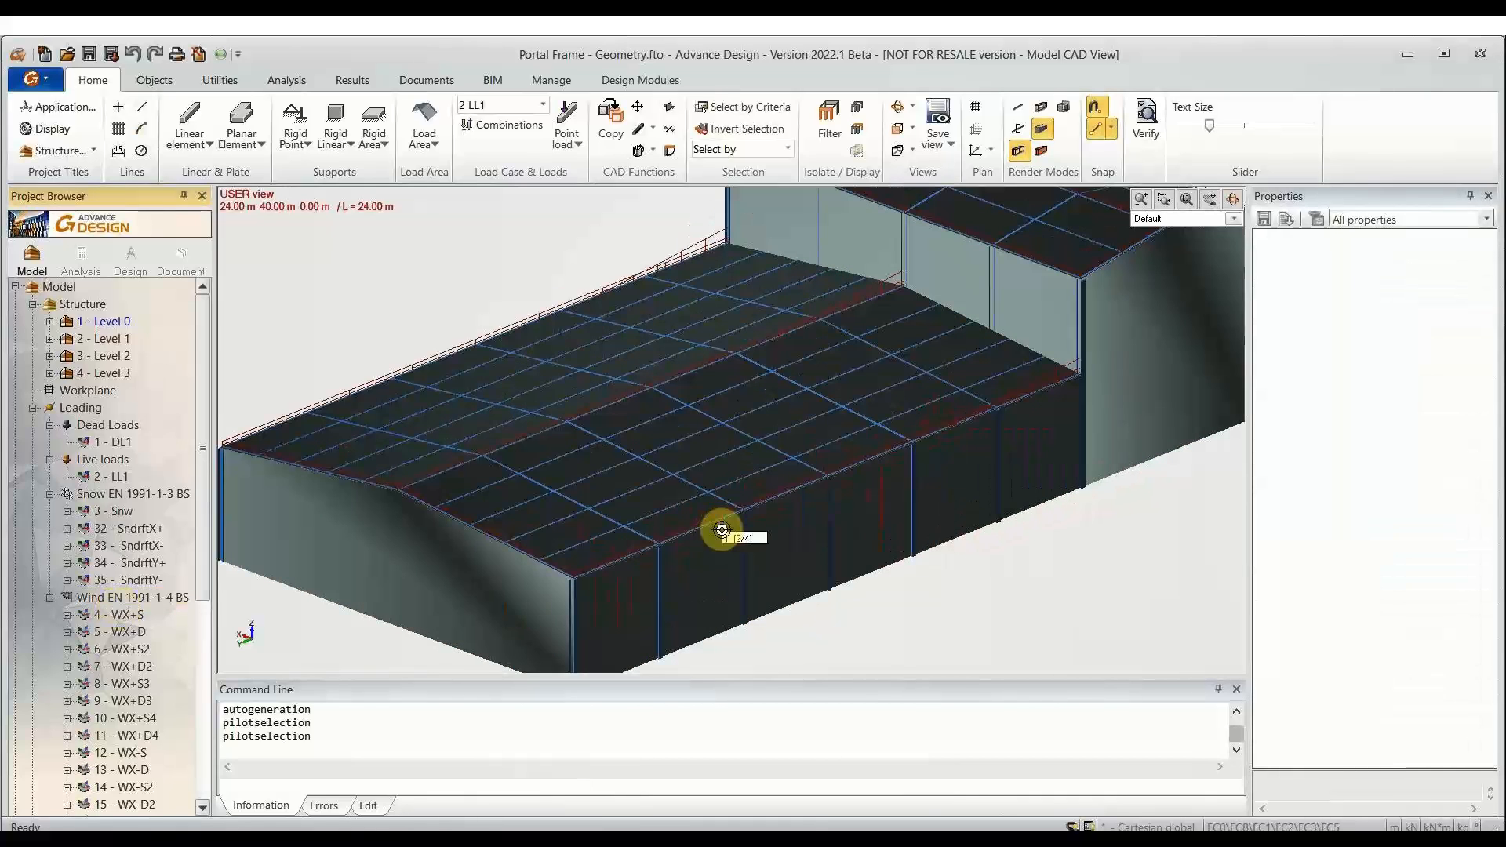
pyautogui.rightClick(420, 293)
pyautogui.click(488, 708)
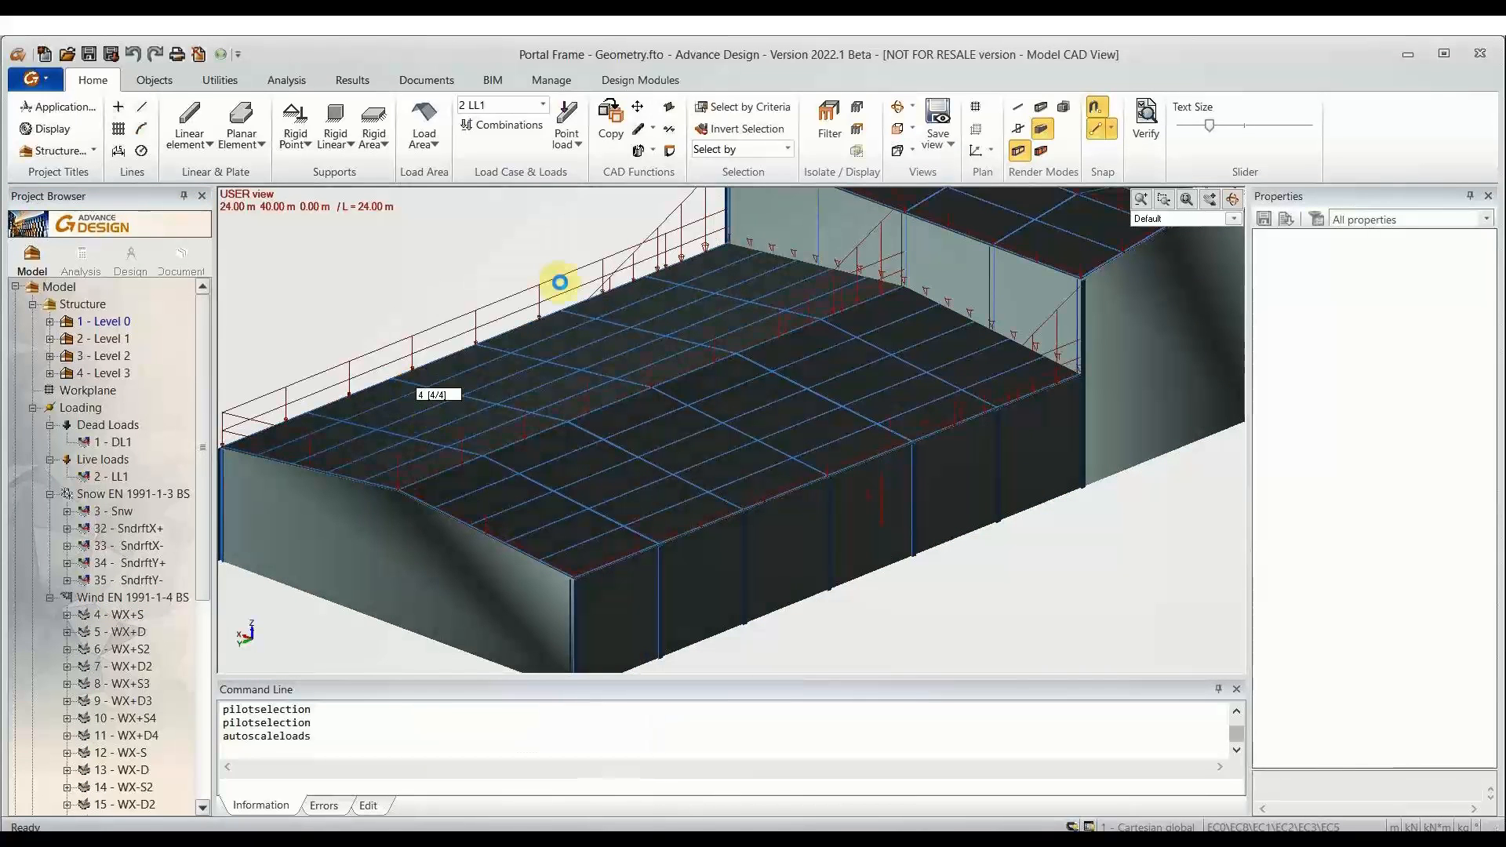
pyautogui.moveTo(549, 413); pyautogui.dragTo(627, 421, button='middle')
pyautogui.scroll(-1, 612, 426)
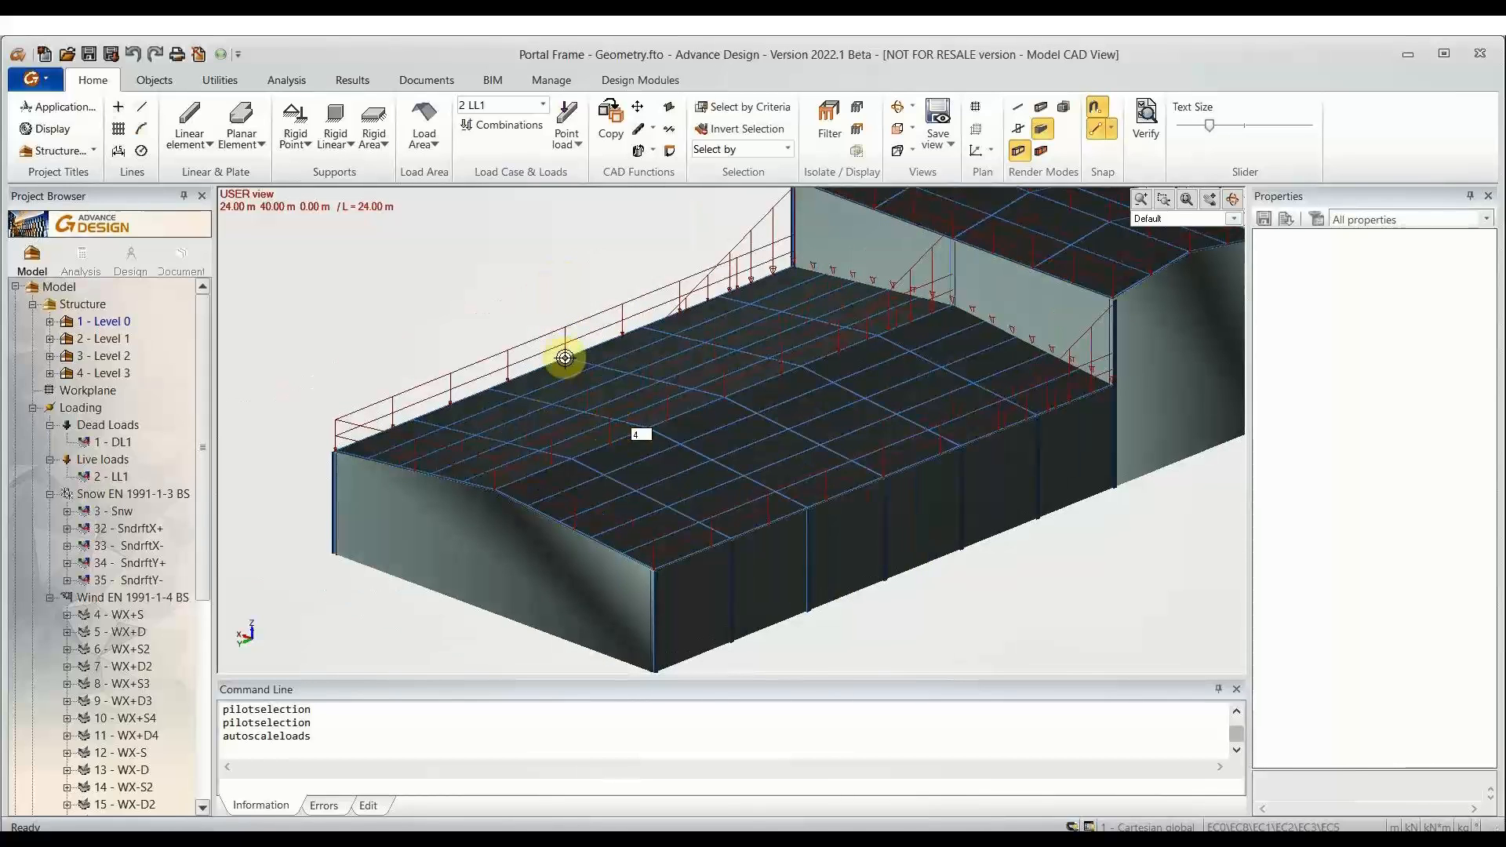
pyautogui.moveTo(830, 242); pyautogui.dragTo(765, 297, button='middle')
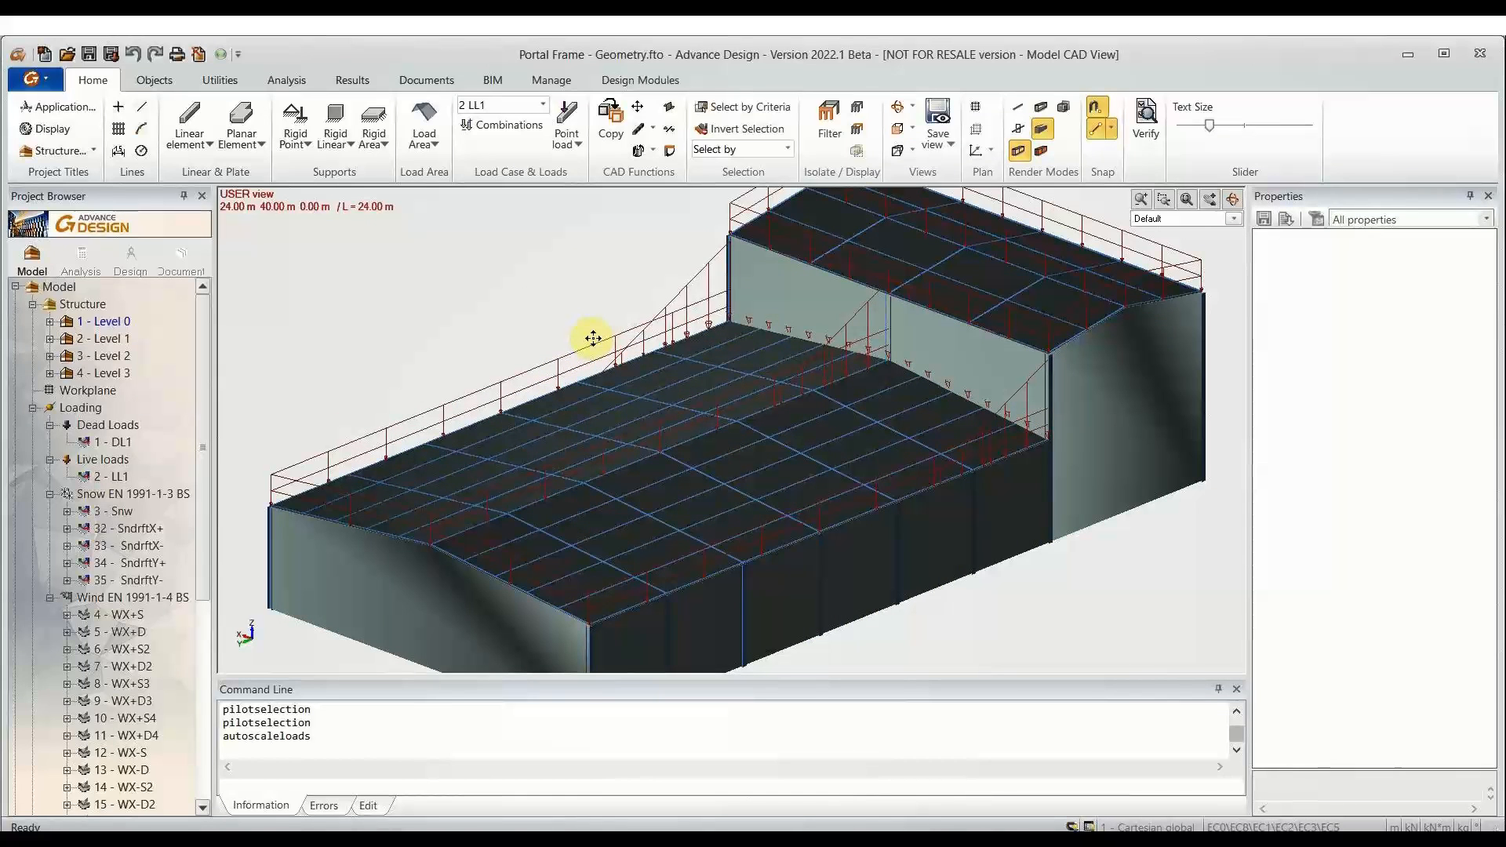
pyautogui.keyDown('shift'); pyautogui.moveTo(593, 338); pyautogui.dragTo(689, 404, button='middle'); pyautogui.keyUp('shift')
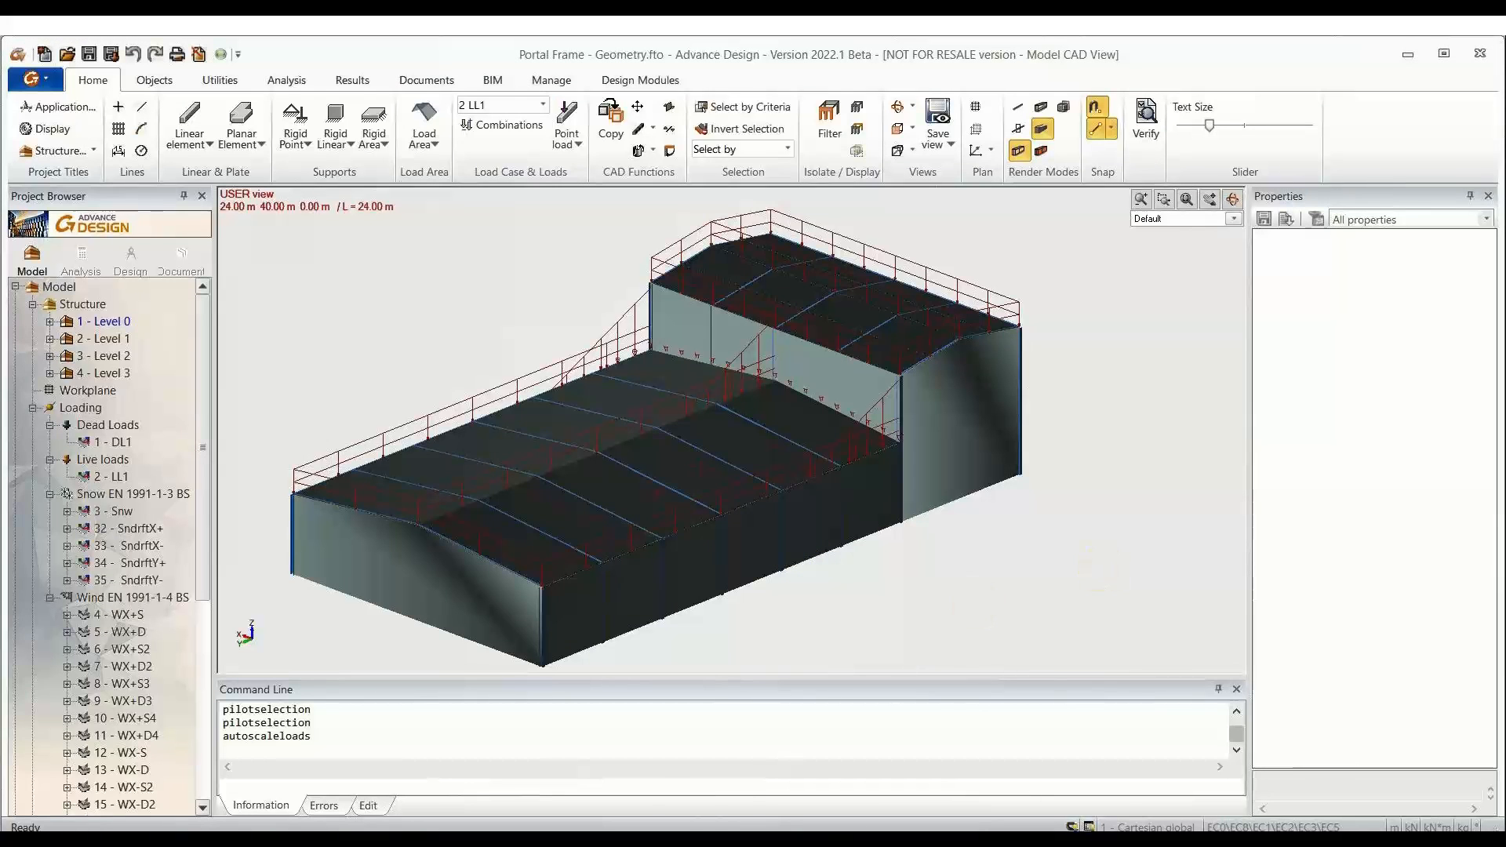
# Step: Switch to the Model Europe - step 5.fto project and orbit its steel frame to an overall view
pyautogui.moveTo(943, 841)
pyautogui.click(935, 780)
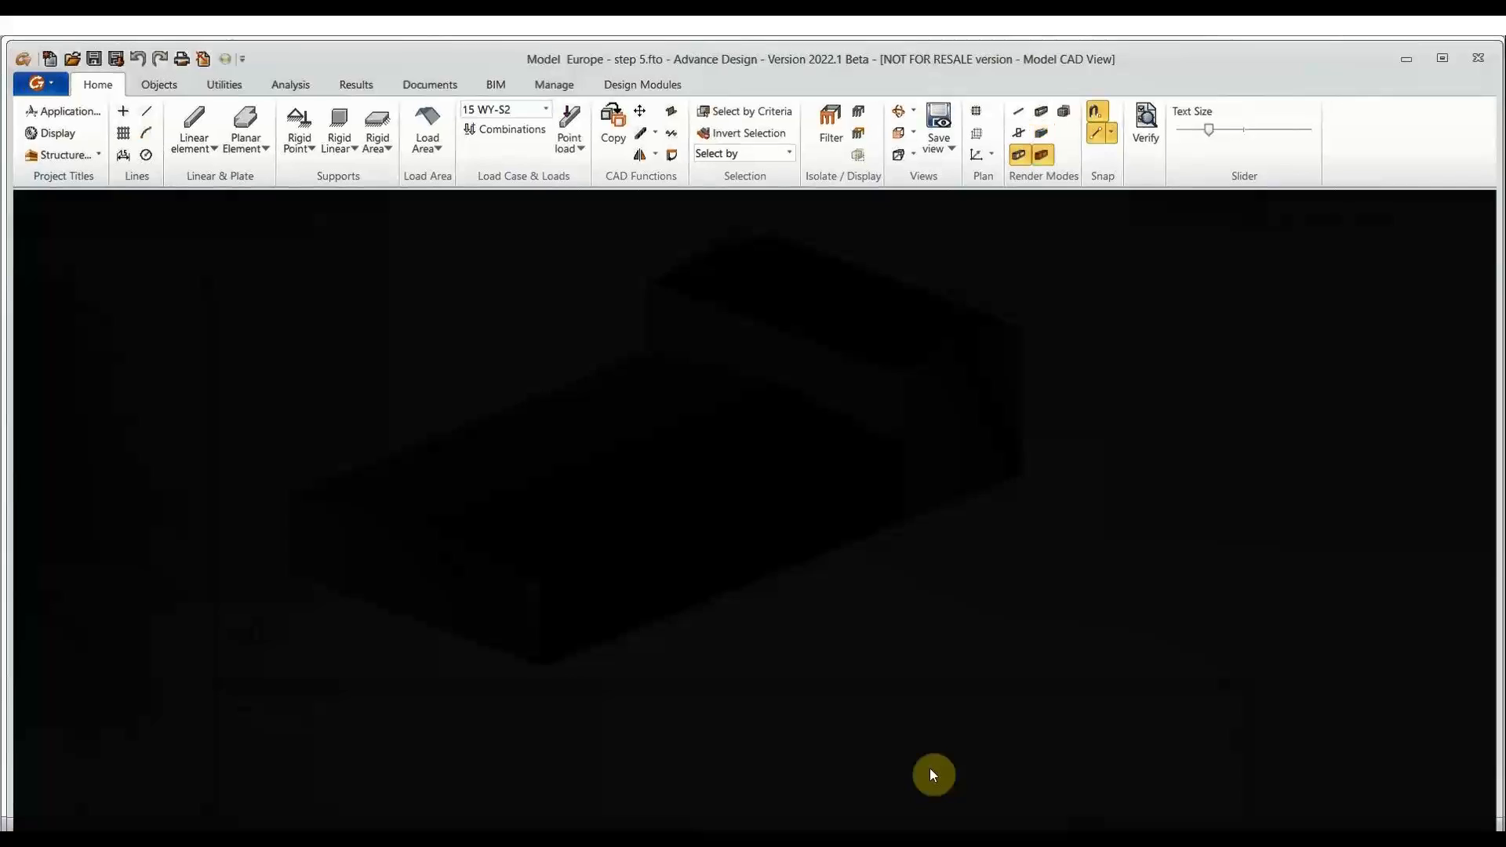
pyautogui.click(1230, 195)
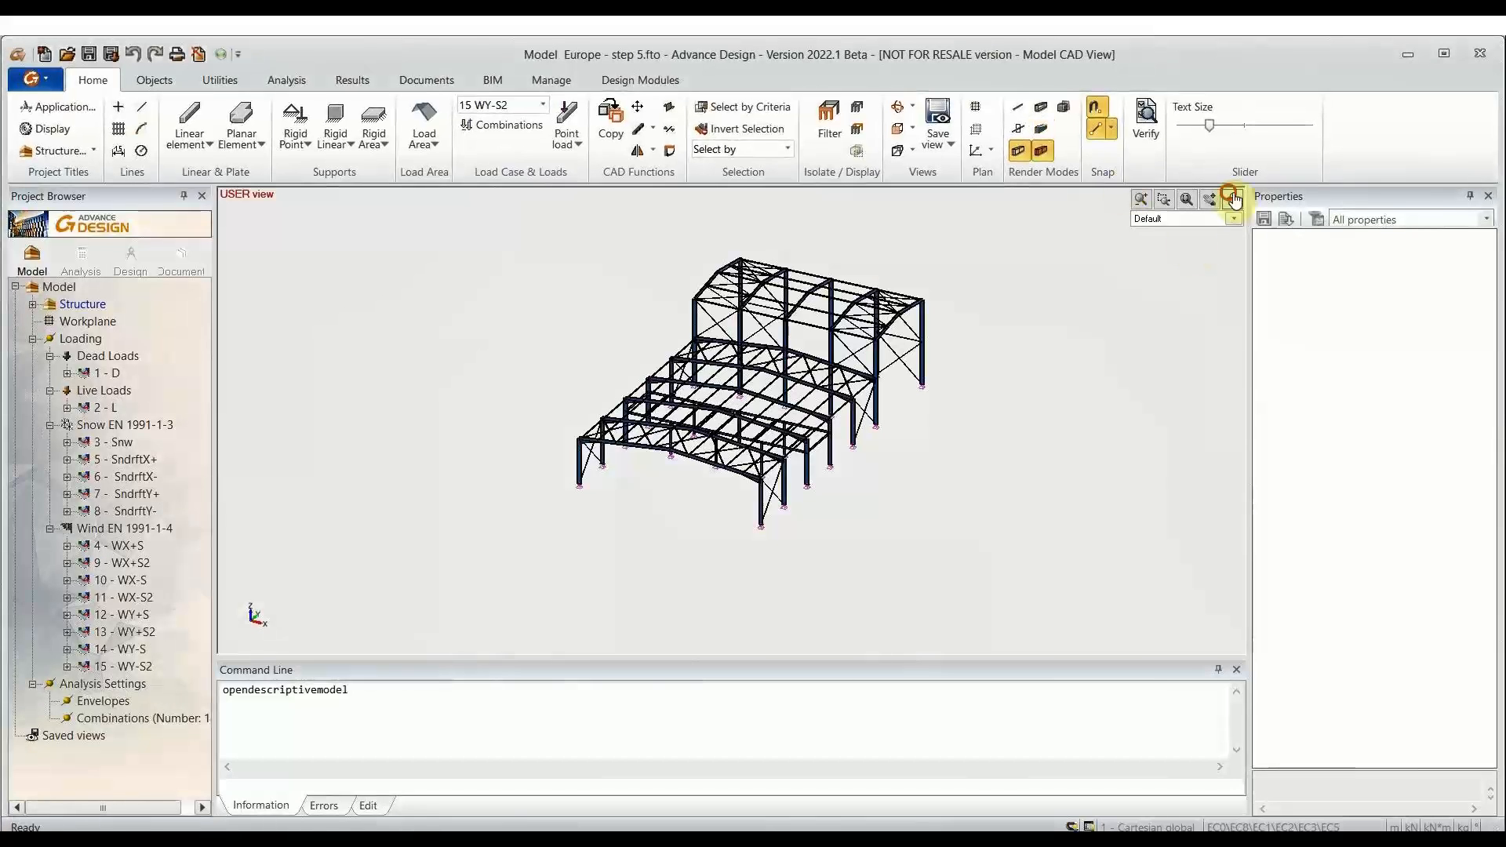
pyautogui.moveTo(1086, 360); pyautogui.dragTo(876, 424)
pyautogui.moveTo(968, 470)
pyautogui.mouseDown()
pyautogui.moveTo(965, 538)
pyautogui.moveTo(965, 491)
pyautogui.mouseUp()
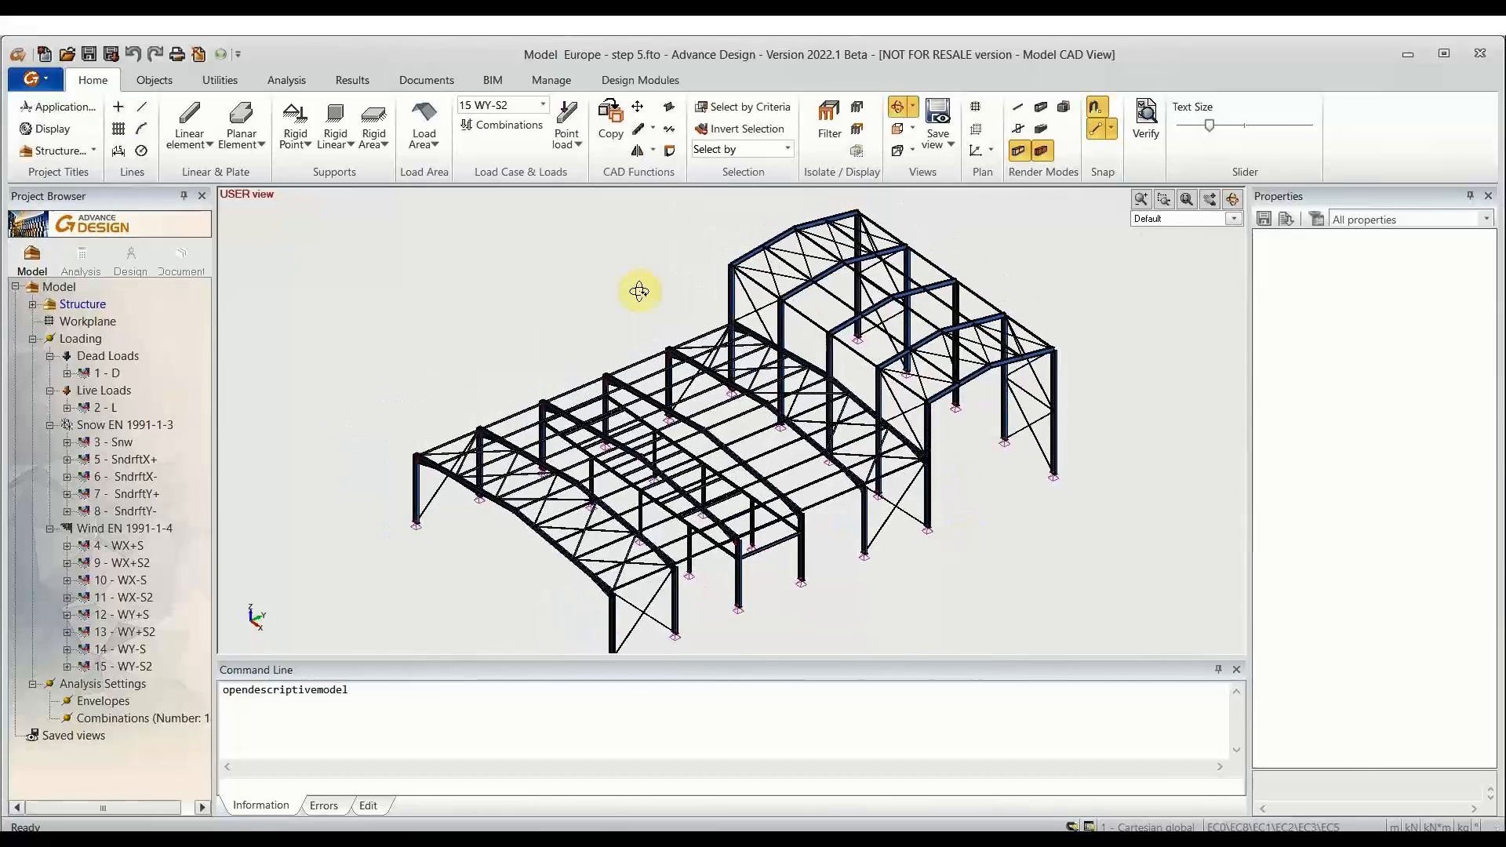
# Step: Create a new analysis model and run the calculation sequence with FE Calculation and Steel Design enabled
pyautogui.click(83, 255)
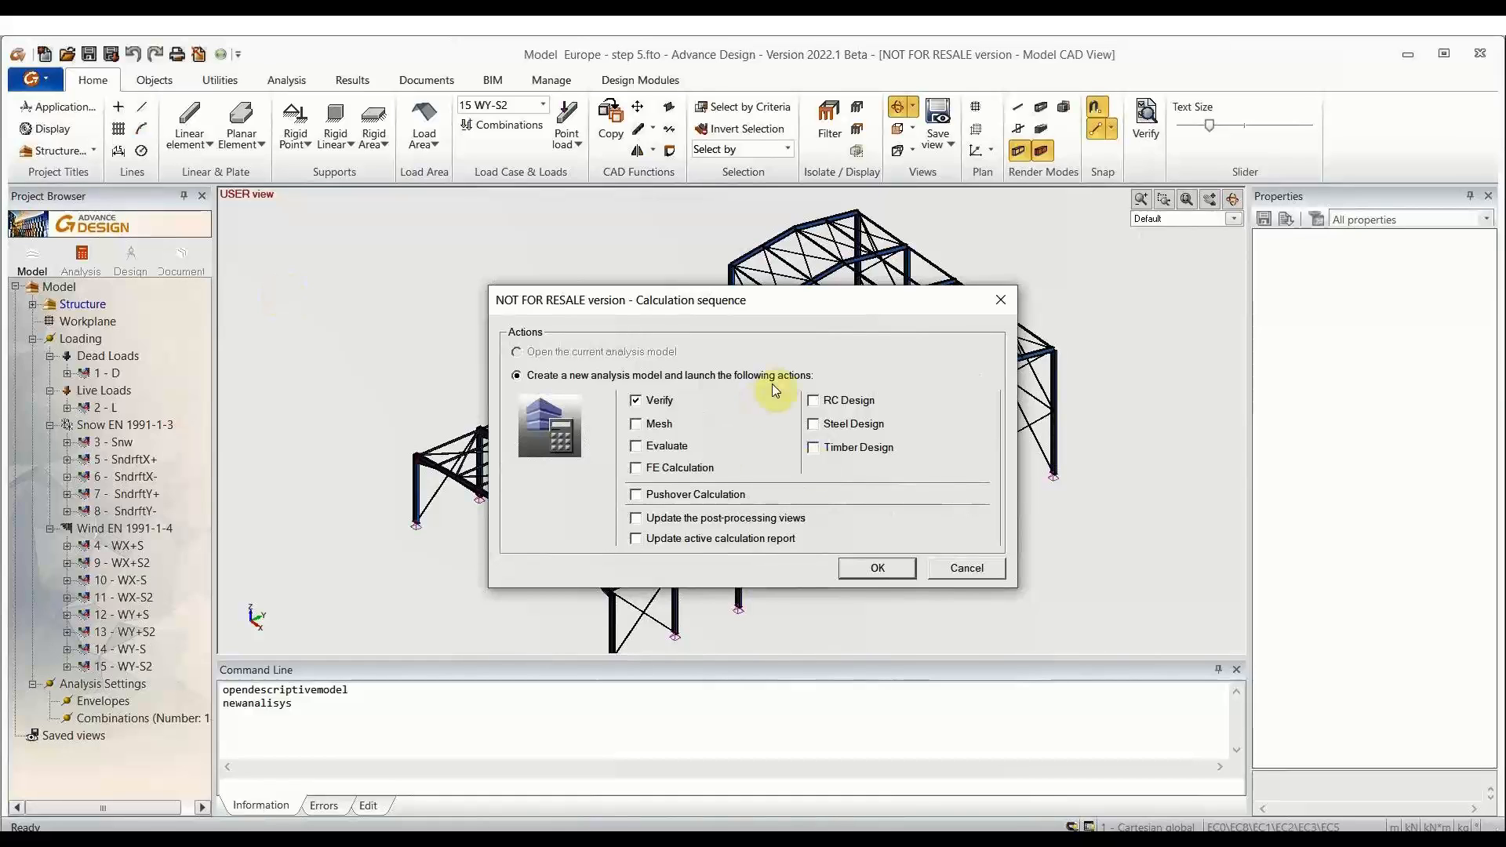
pyautogui.click(691, 472)
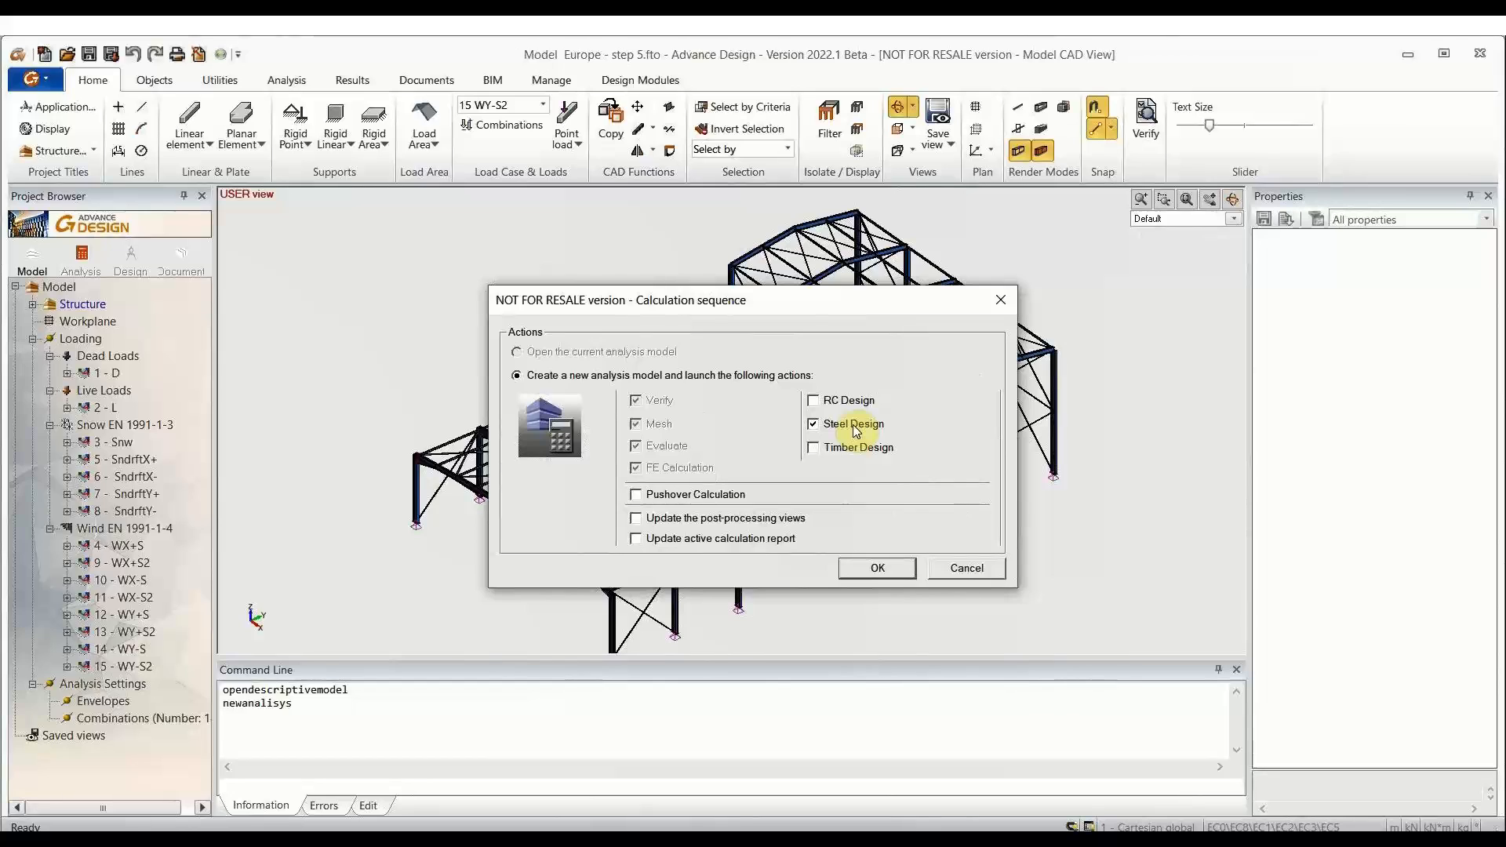
pyautogui.click(890, 571)
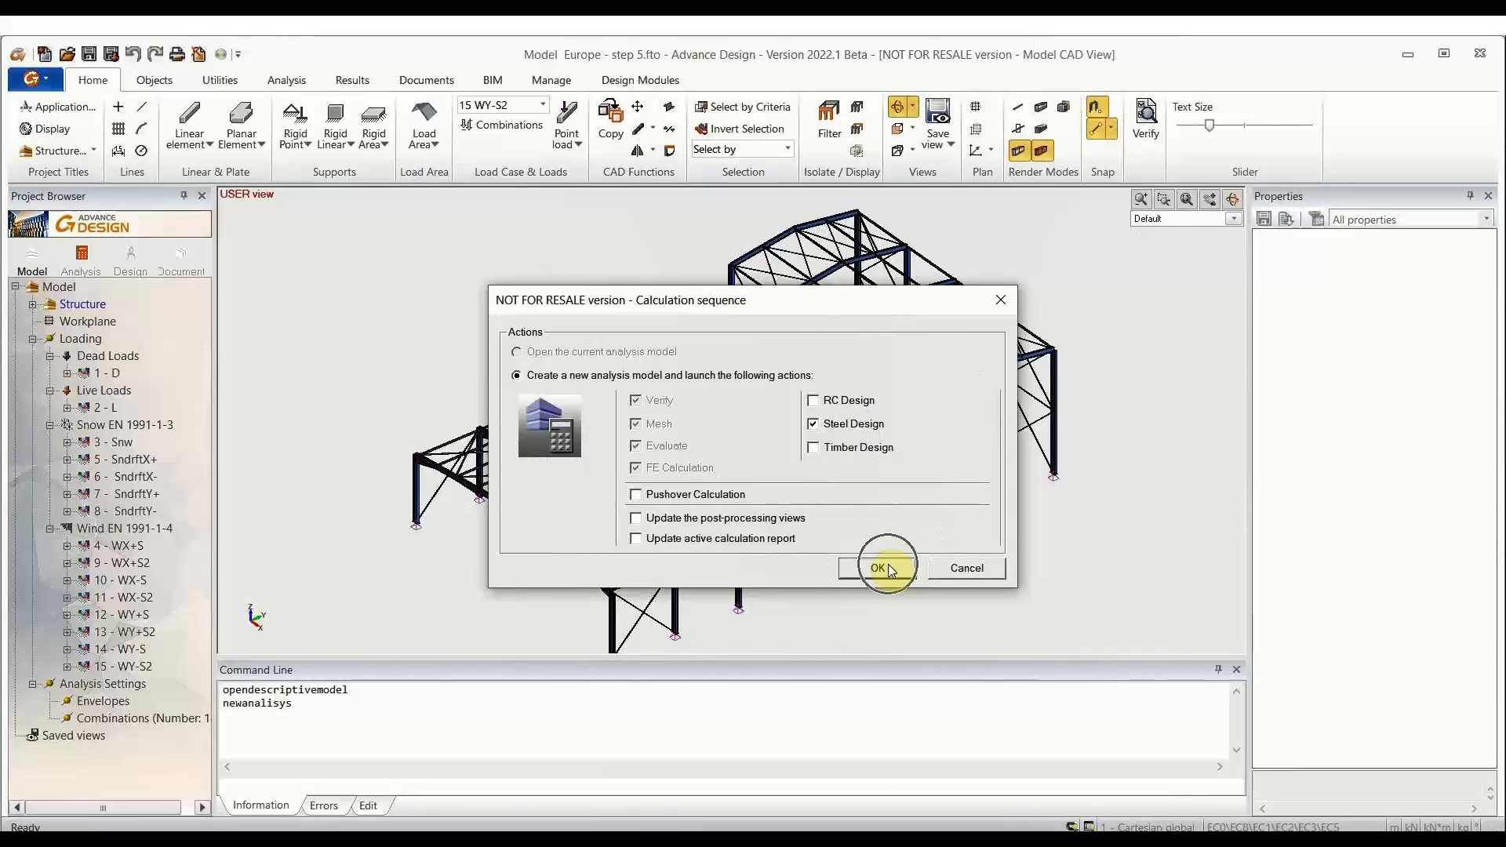
pyautogui.click(887, 570)
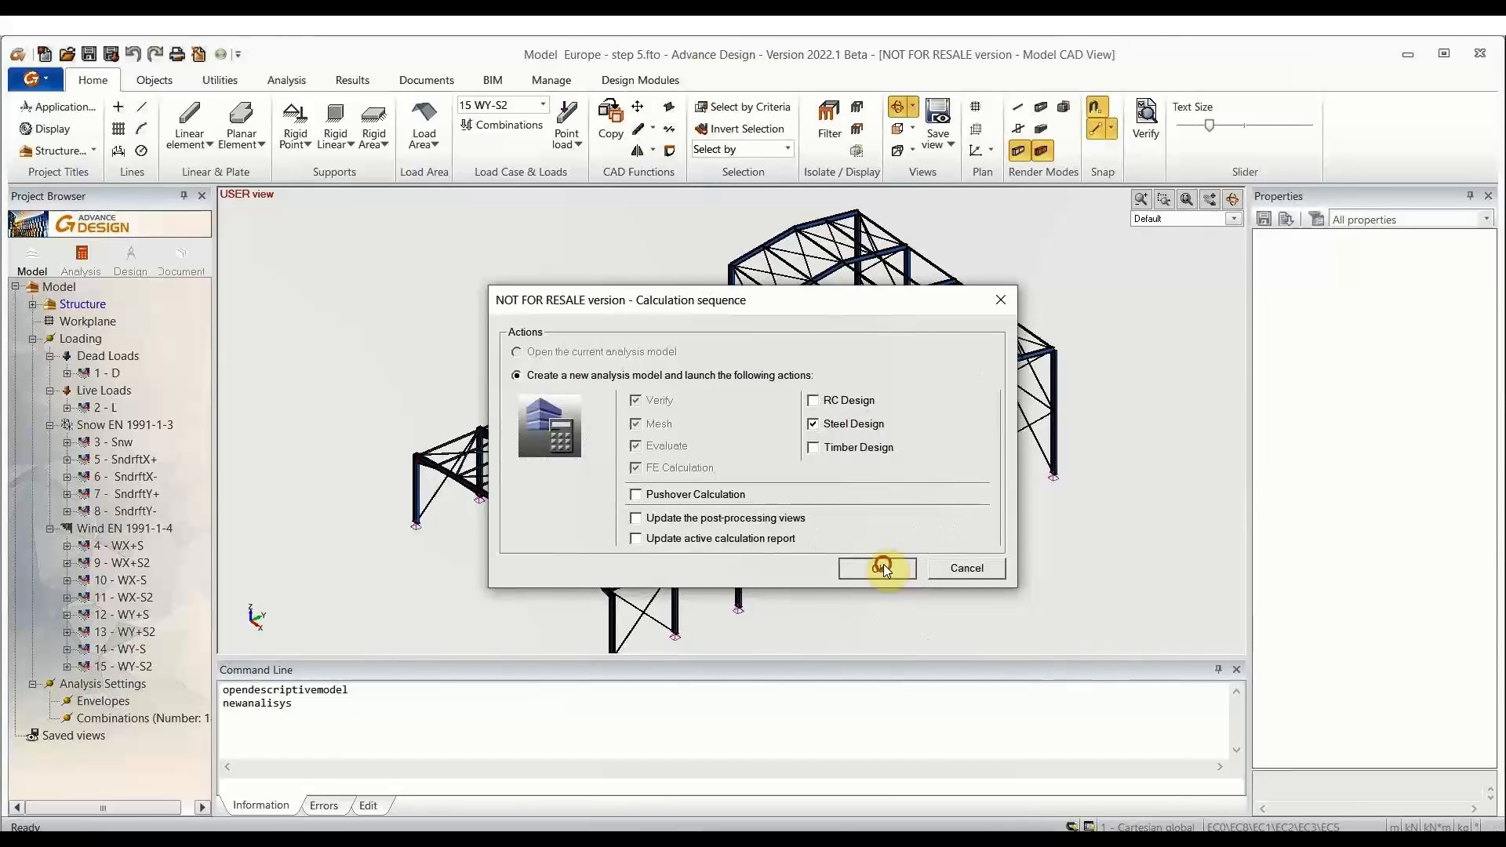
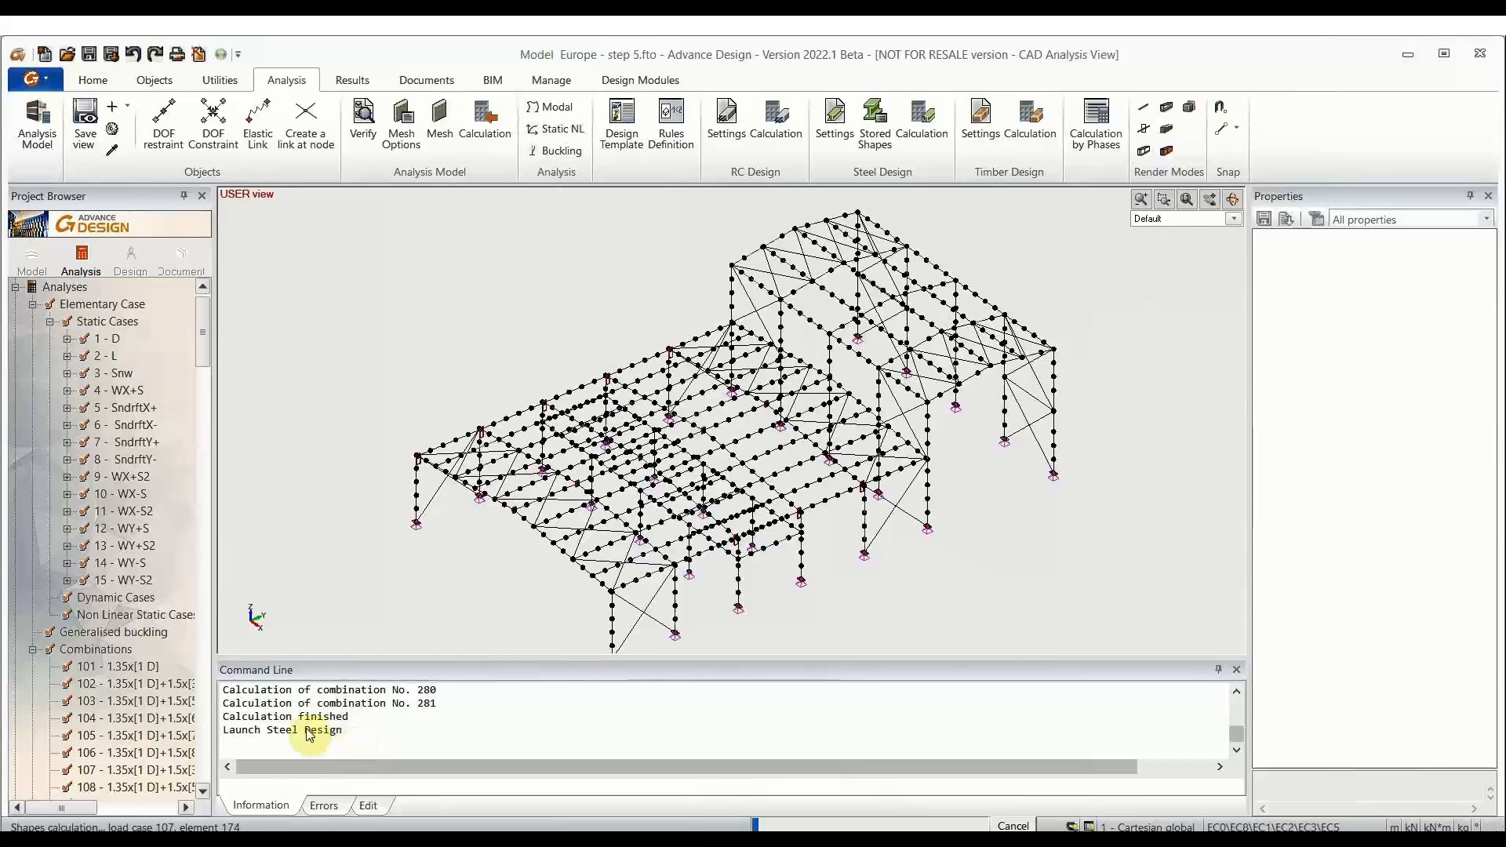
pyautogui.click(332, 736)
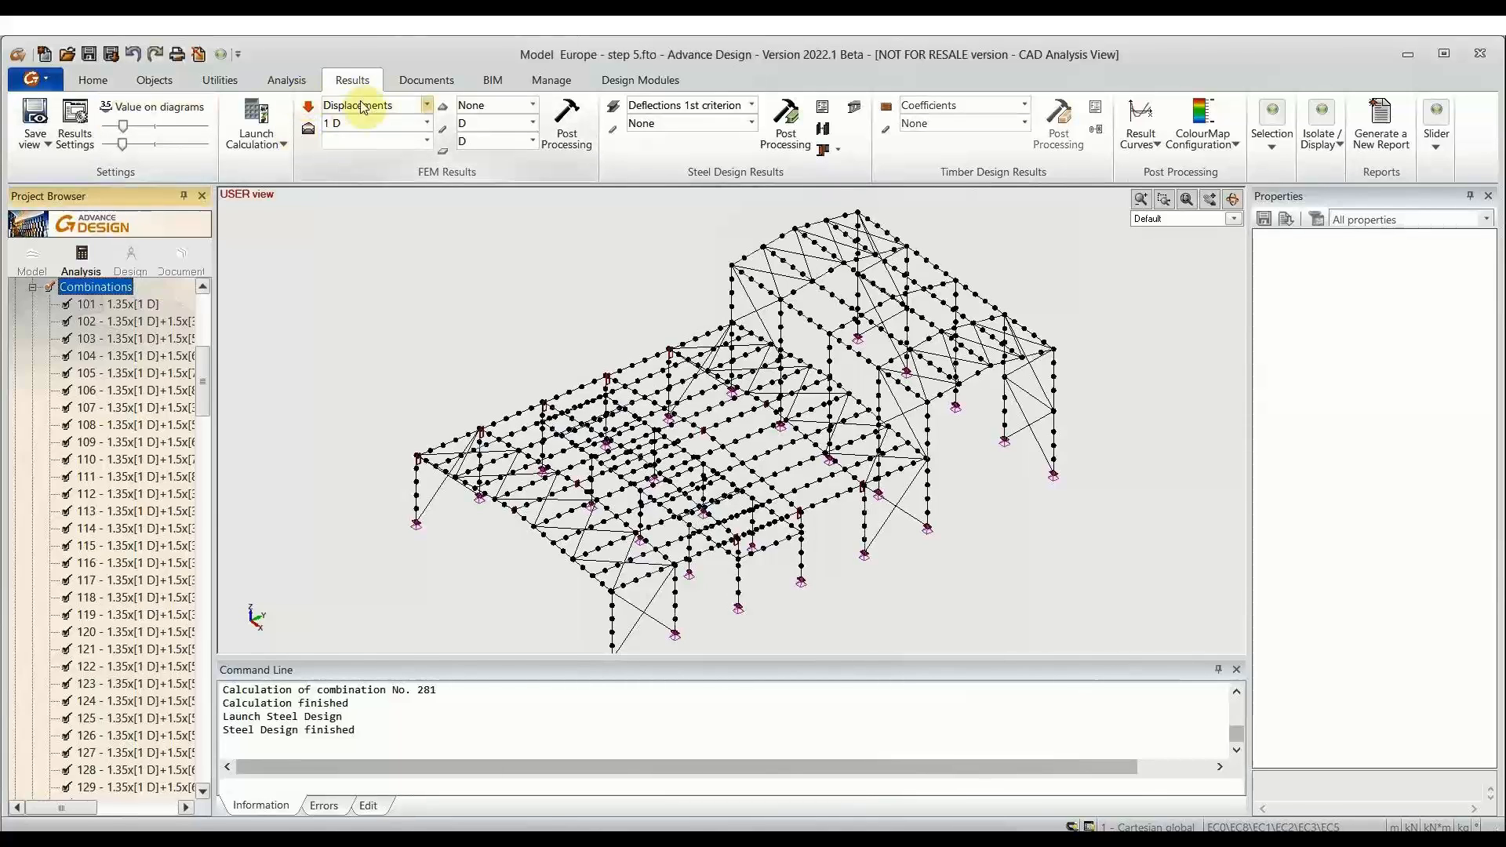
# Step: Hide the mesh nodes and render the steel members as profiles with shaded faces and the ghost display switched on
pyautogui.rightClick(564, 332)
pyautogui.click(640, 608)
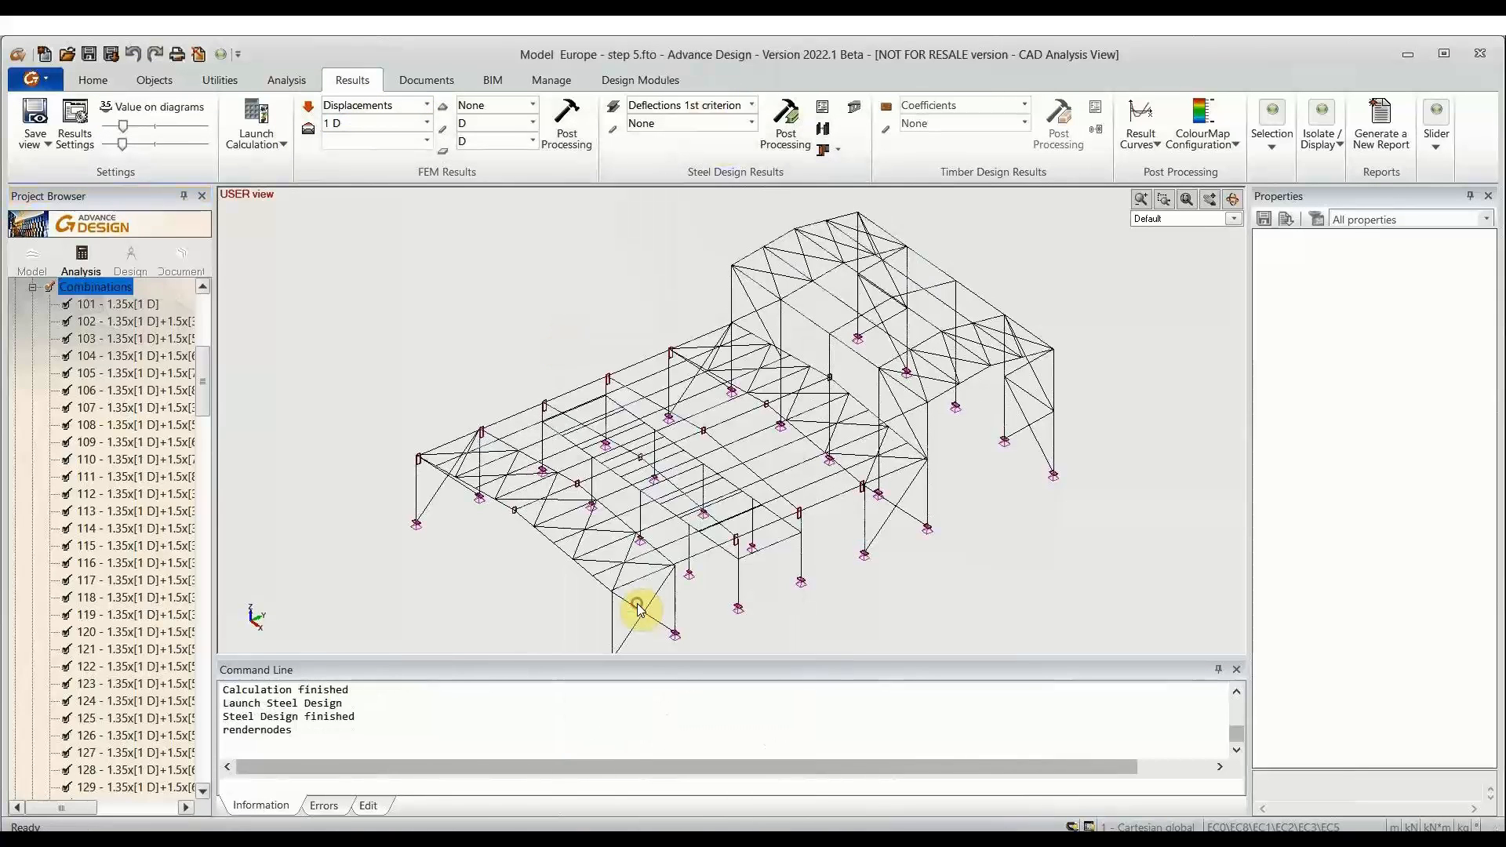
pyautogui.click(92, 82)
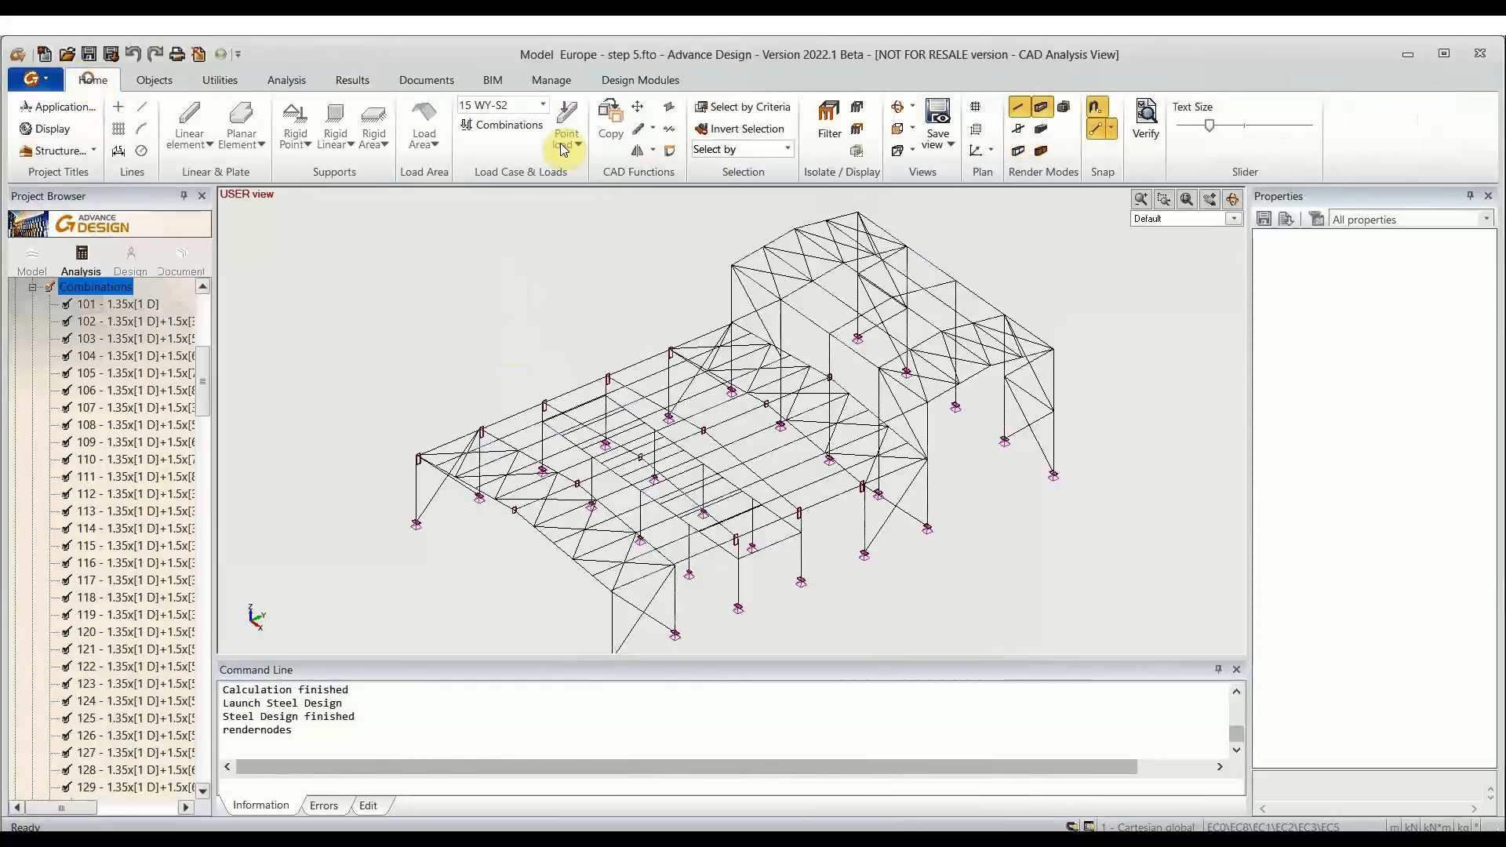
pyautogui.click(1020, 150)
pyautogui.click(1042, 150)
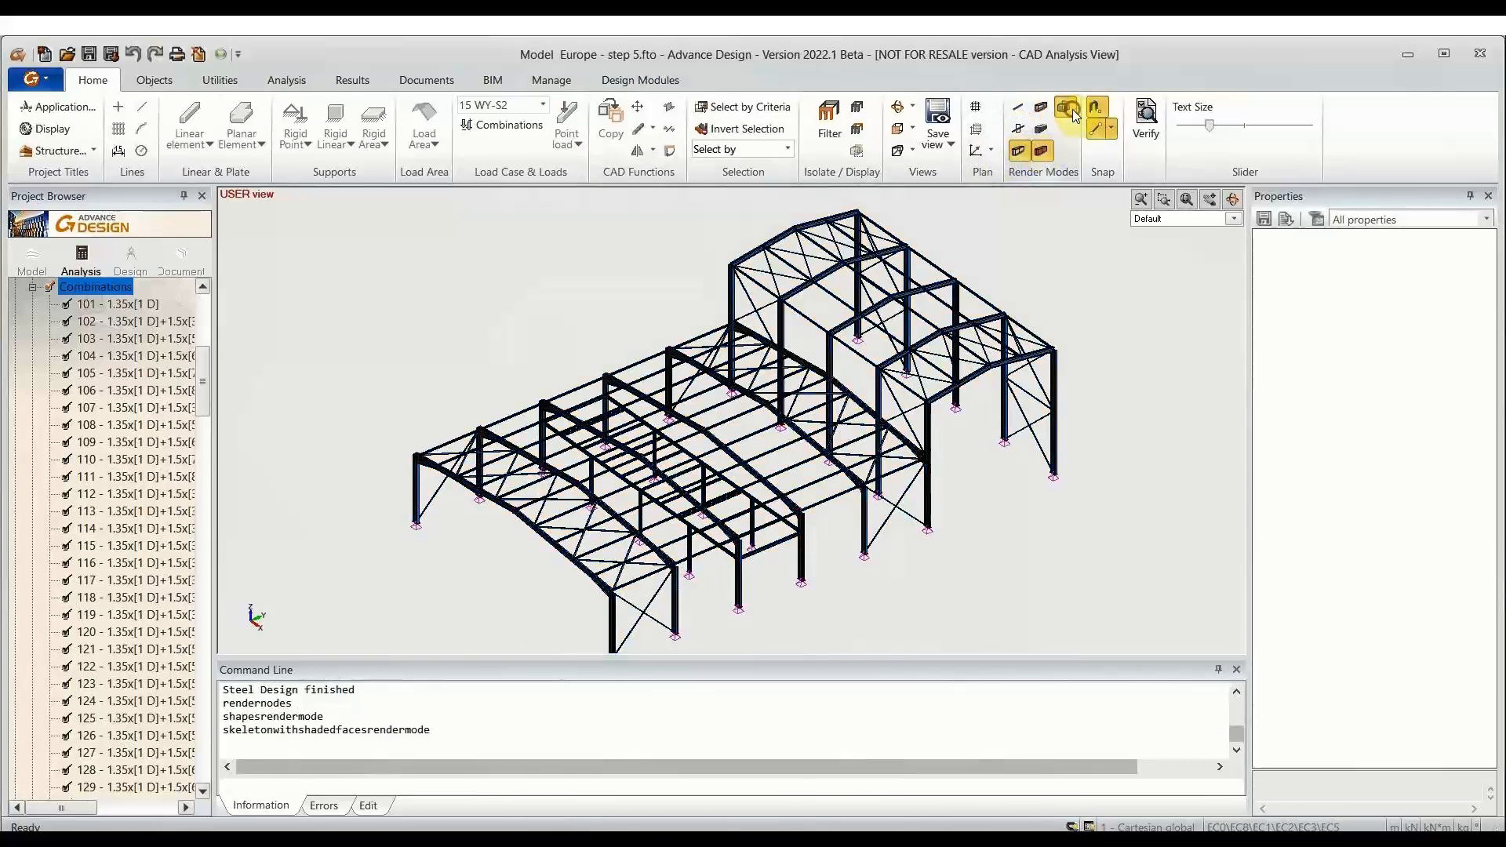
pyautogui.click(1070, 114)
pyautogui.scroll(3, 730, 609)
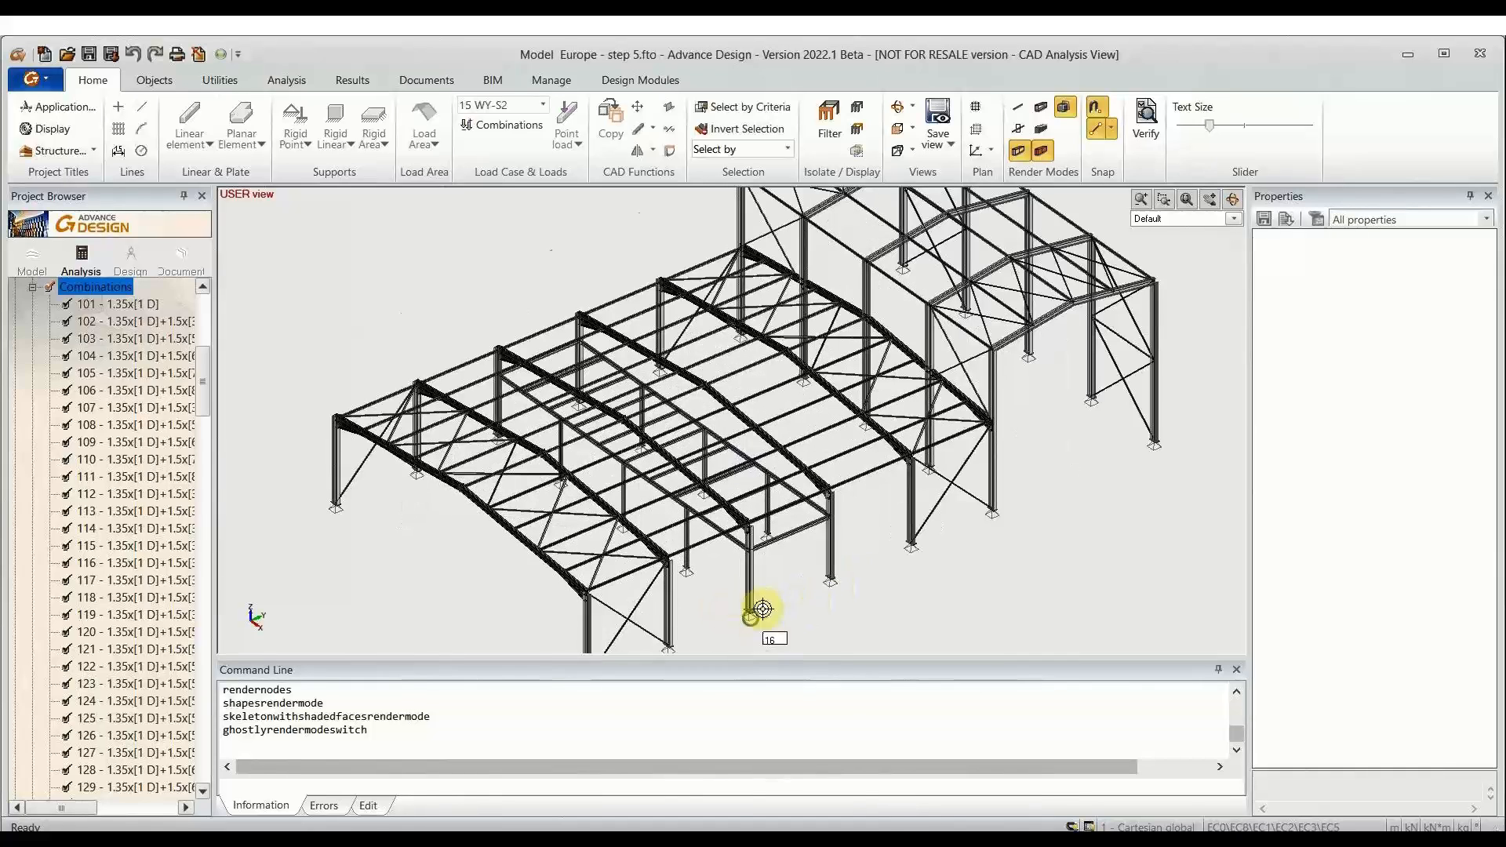
pyautogui.click(1042, 128)
pyautogui.moveTo(1002, 379); pyautogui.dragTo(993, 502, button='middle')
pyautogui.scroll(-1, 993, 503)
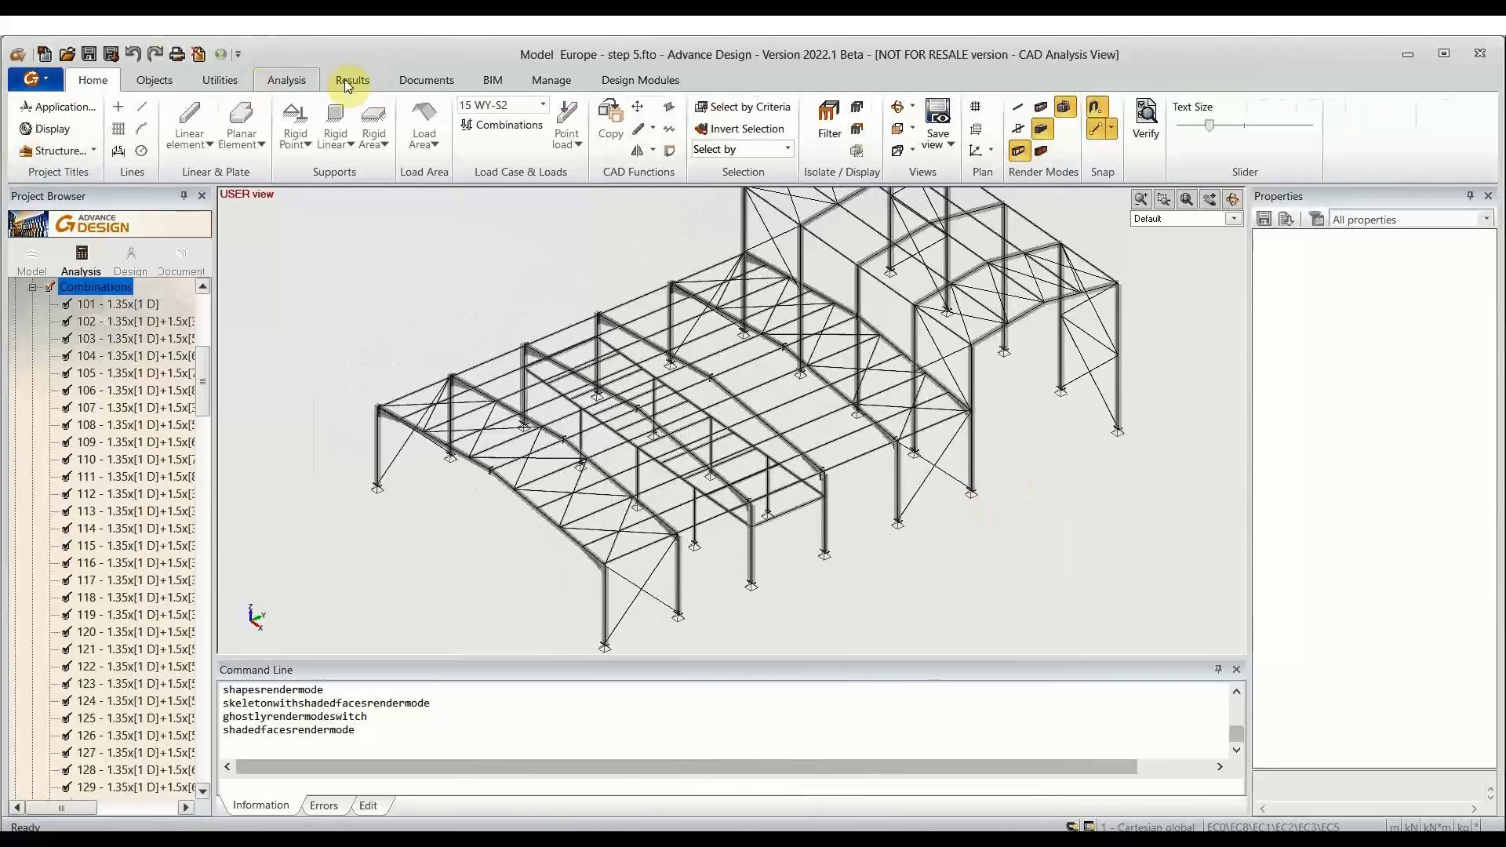
# Step: Display the FEM displacements D of load case 1 D on the frame and save them as a post-processing view
pyautogui.click(353, 79)
pyautogui.scroll(-1, 690, 353)
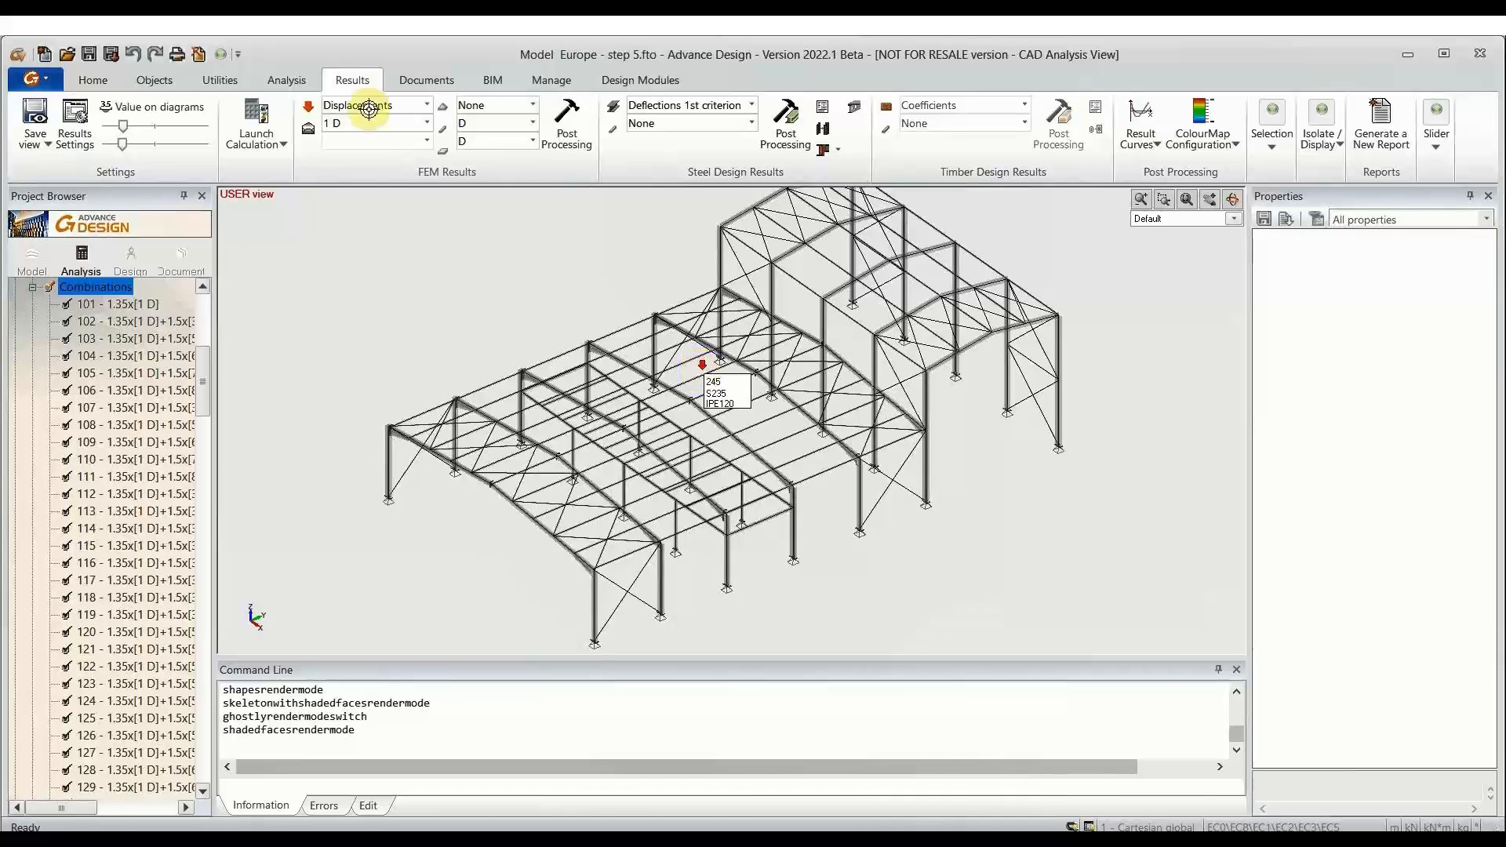
pyautogui.click(566, 125)
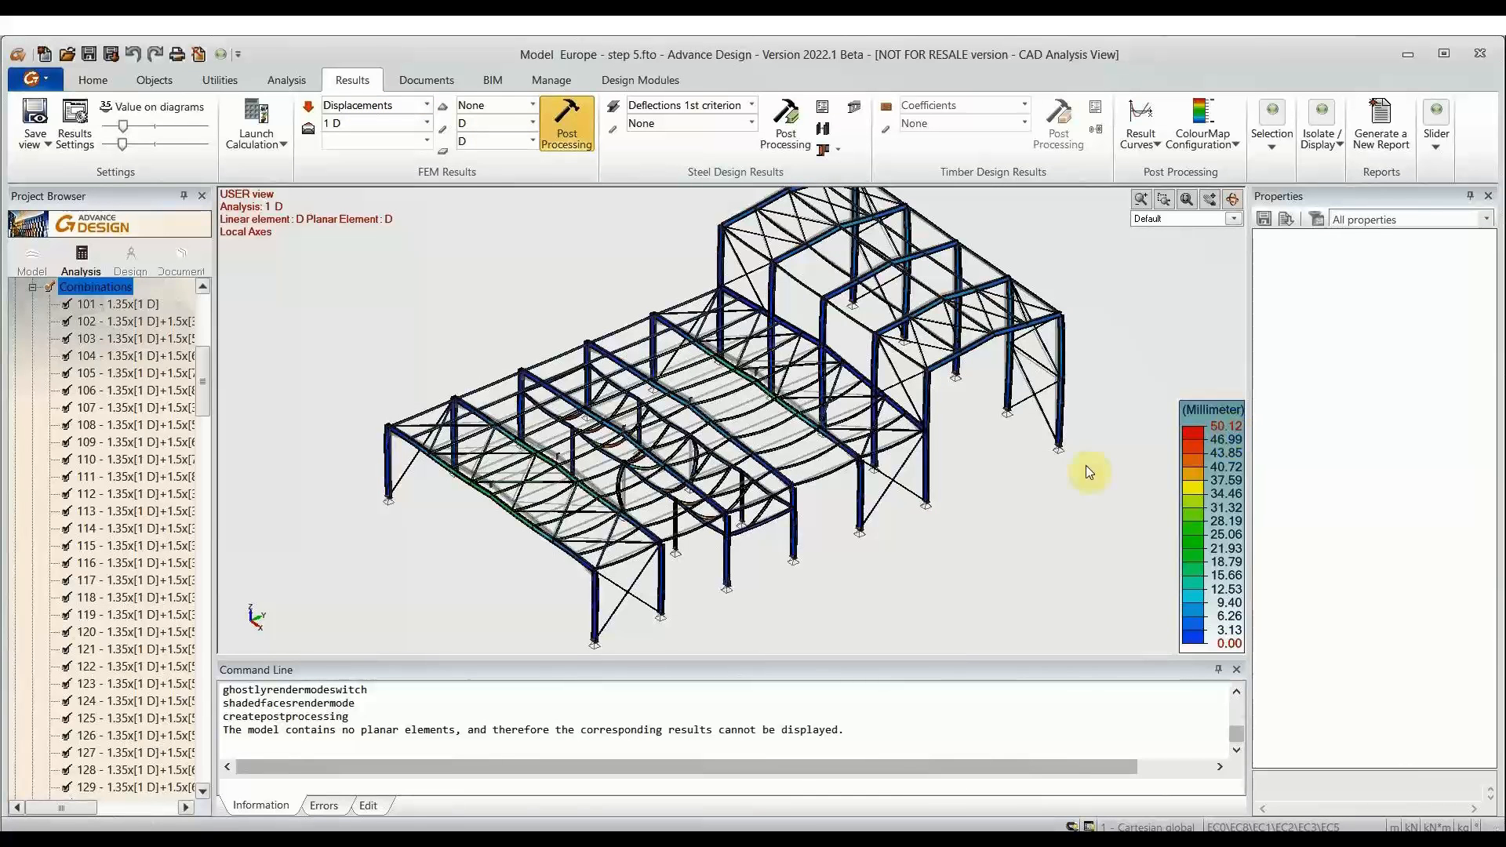
pyautogui.scroll(-1, 1075, 494)
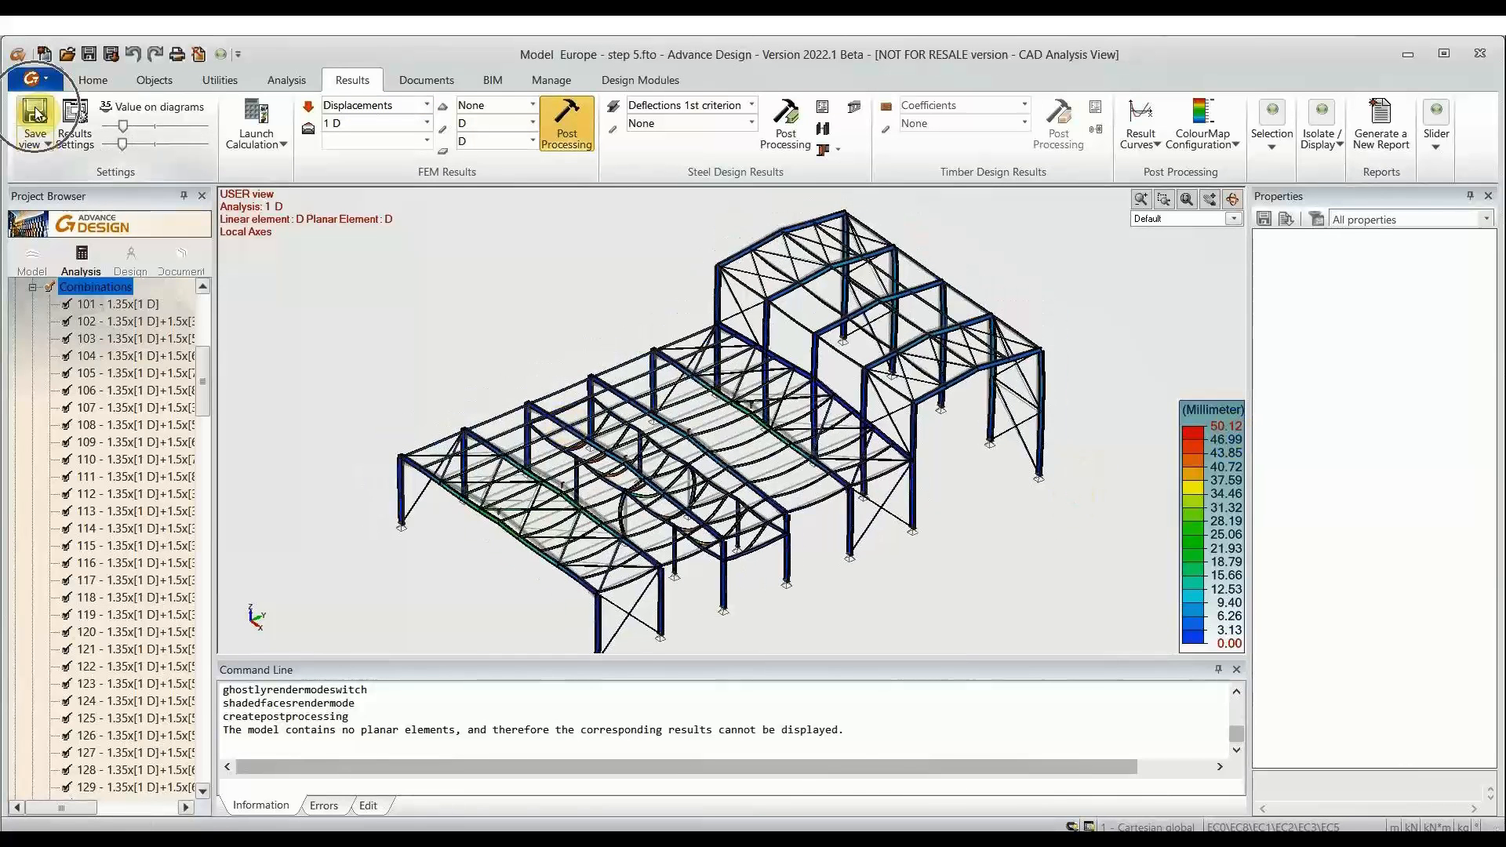
pyautogui.click(35, 114)
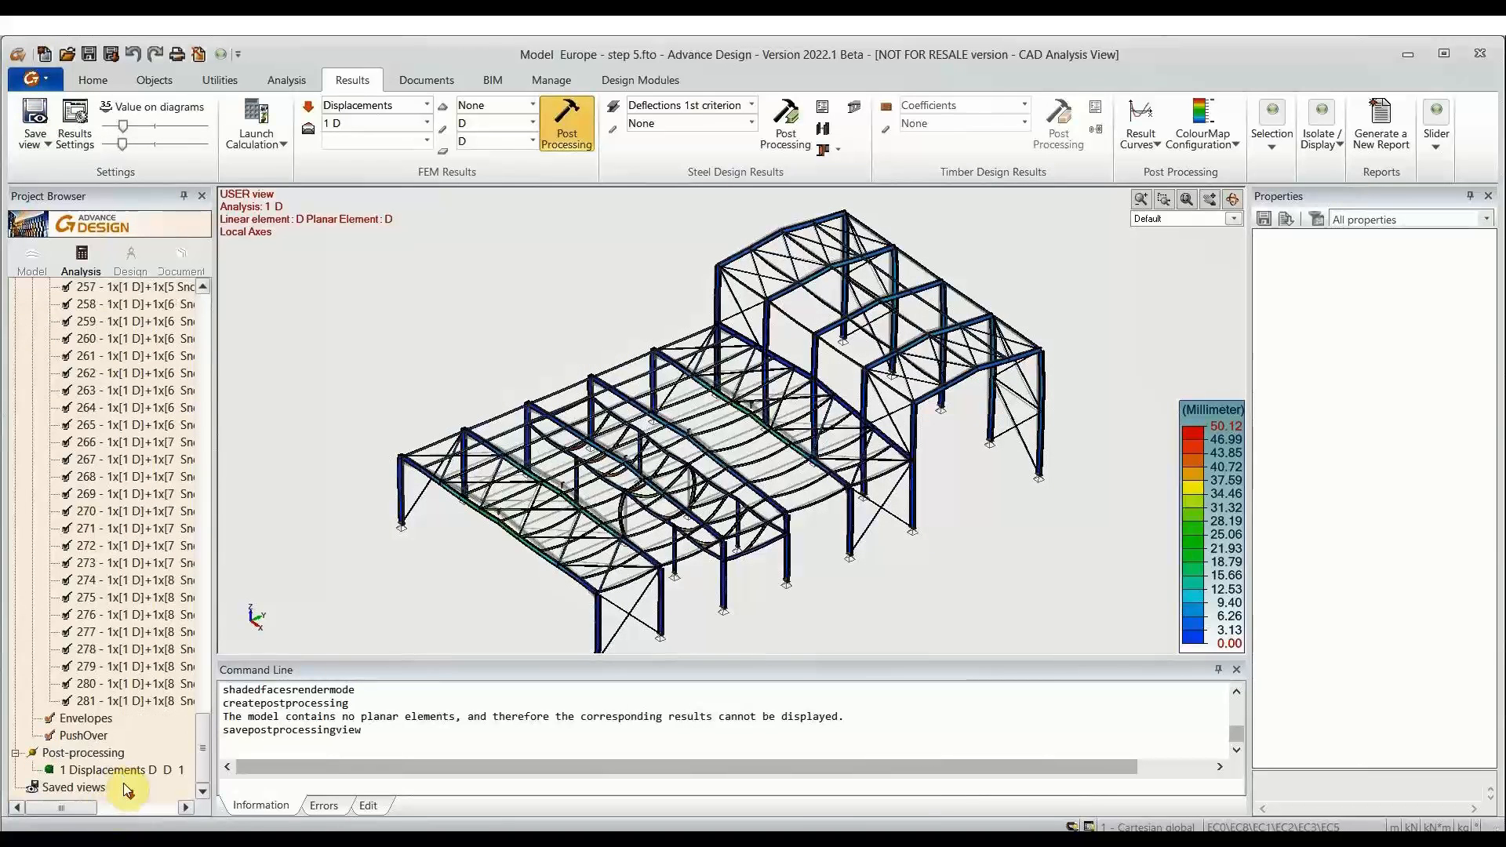
pyautogui.click(118, 787)
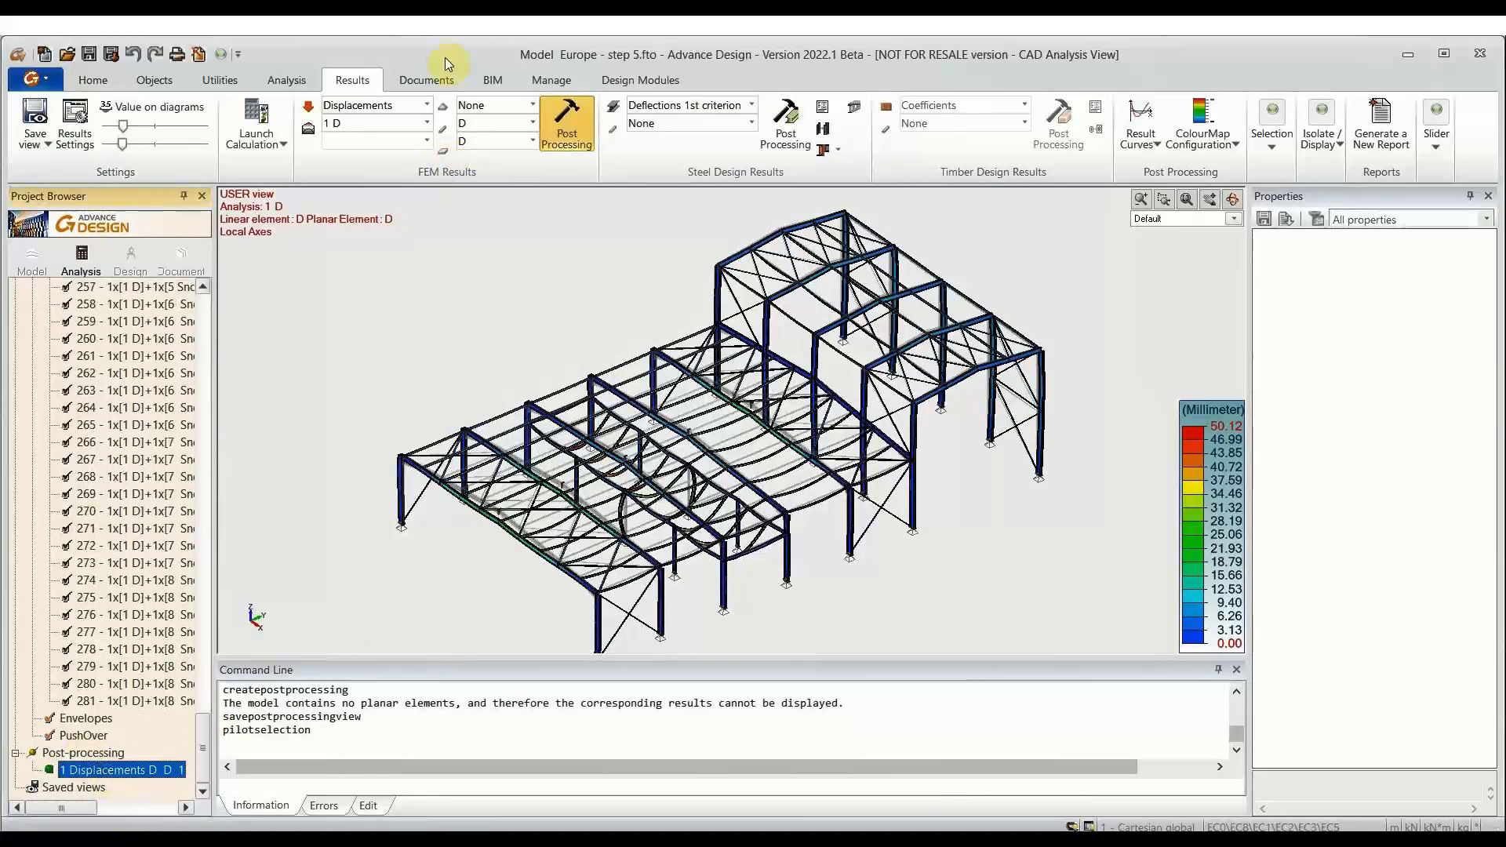
# Step: Display the My forces of load case 1 D on the linear elements and save them as a post-processing view
pyautogui.click(427, 105)
pyautogui.click(375, 148)
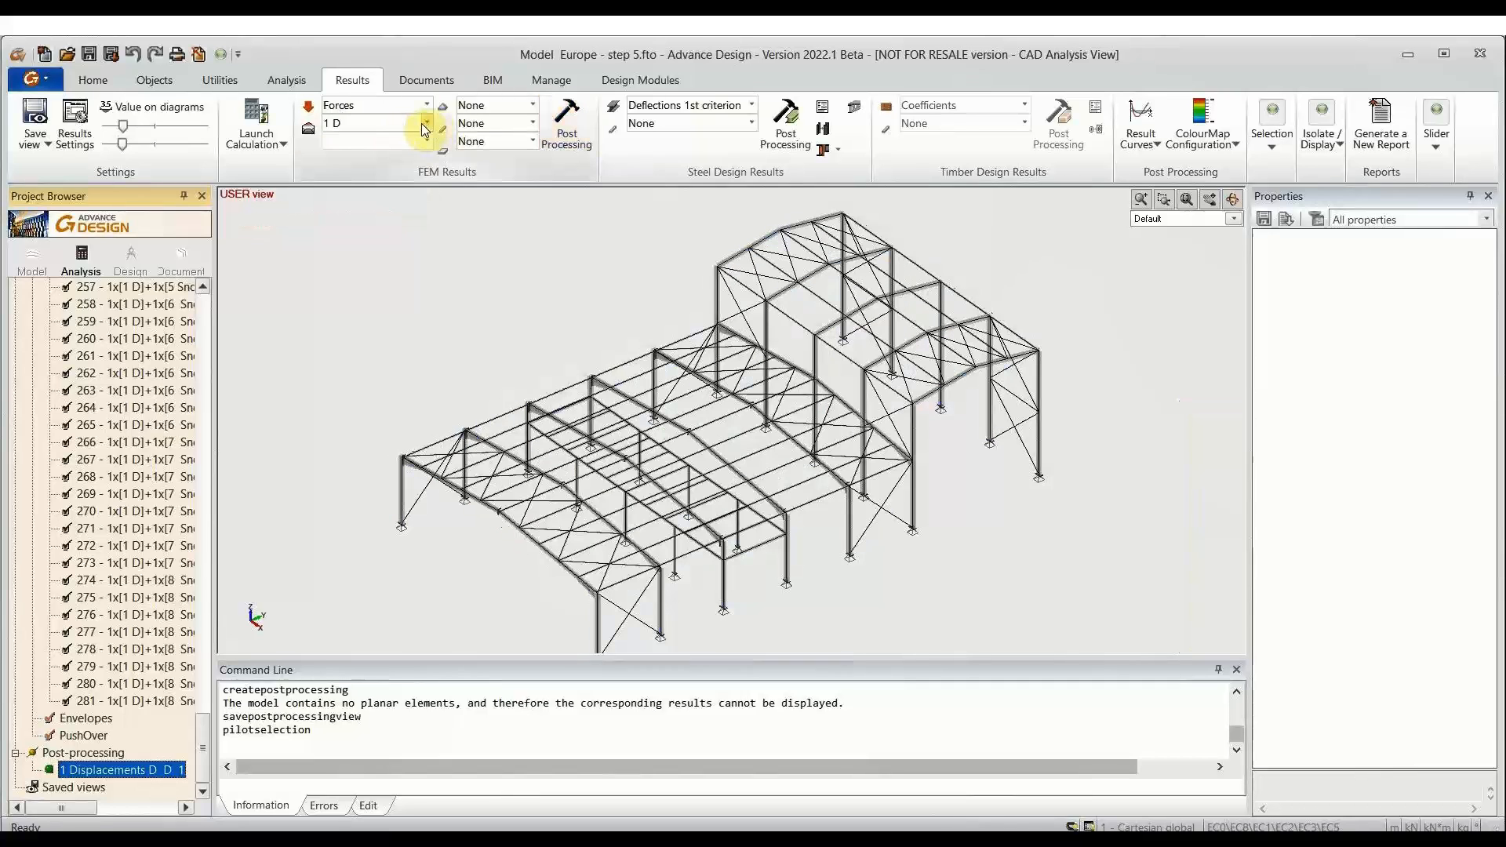
pyautogui.click(423, 123)
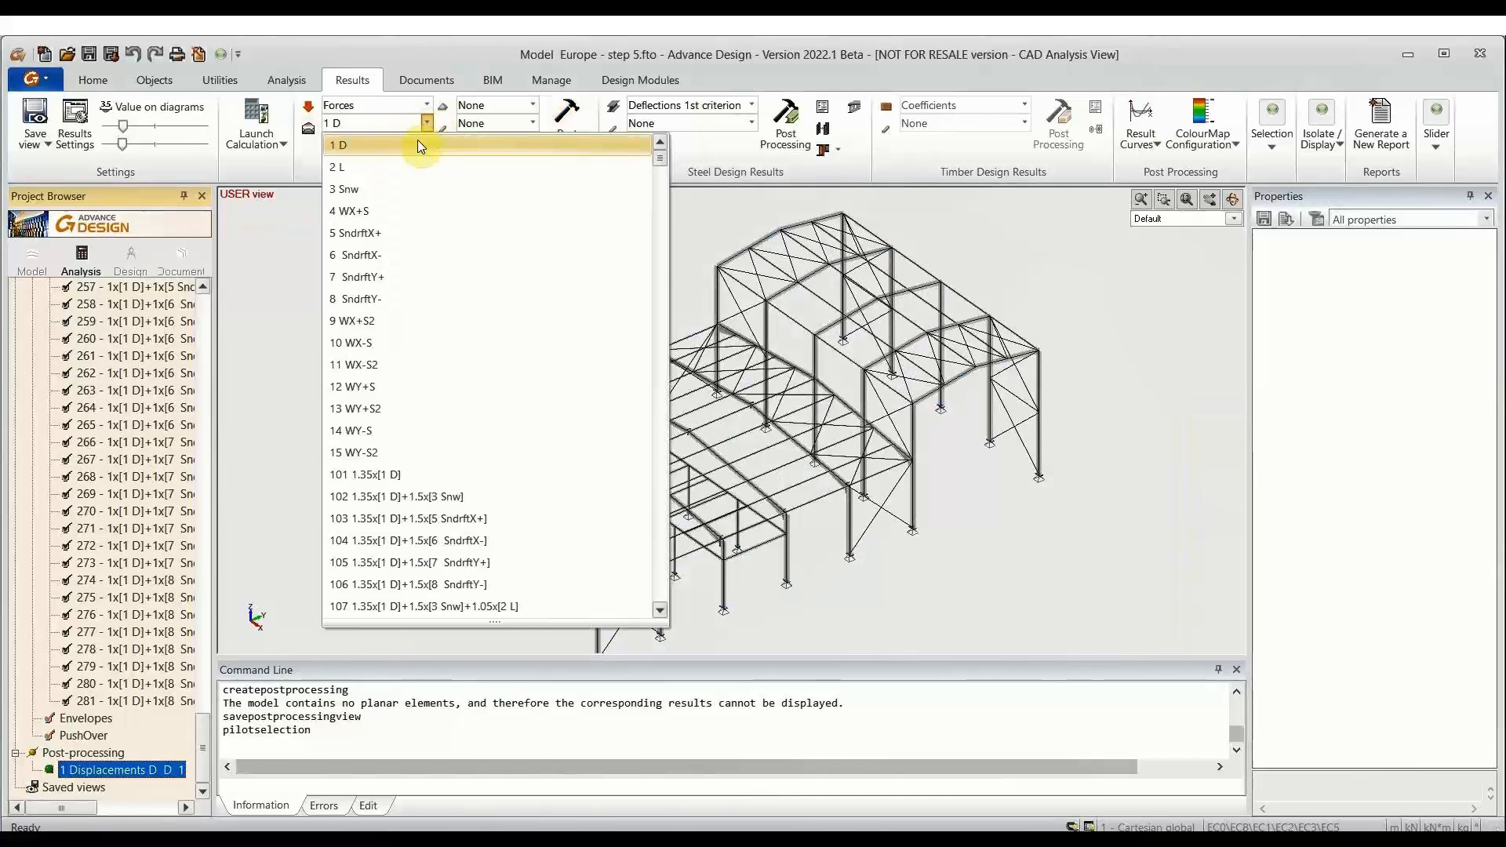
pyautogui.click(418, 141)
pyautogui.click(533, 123)
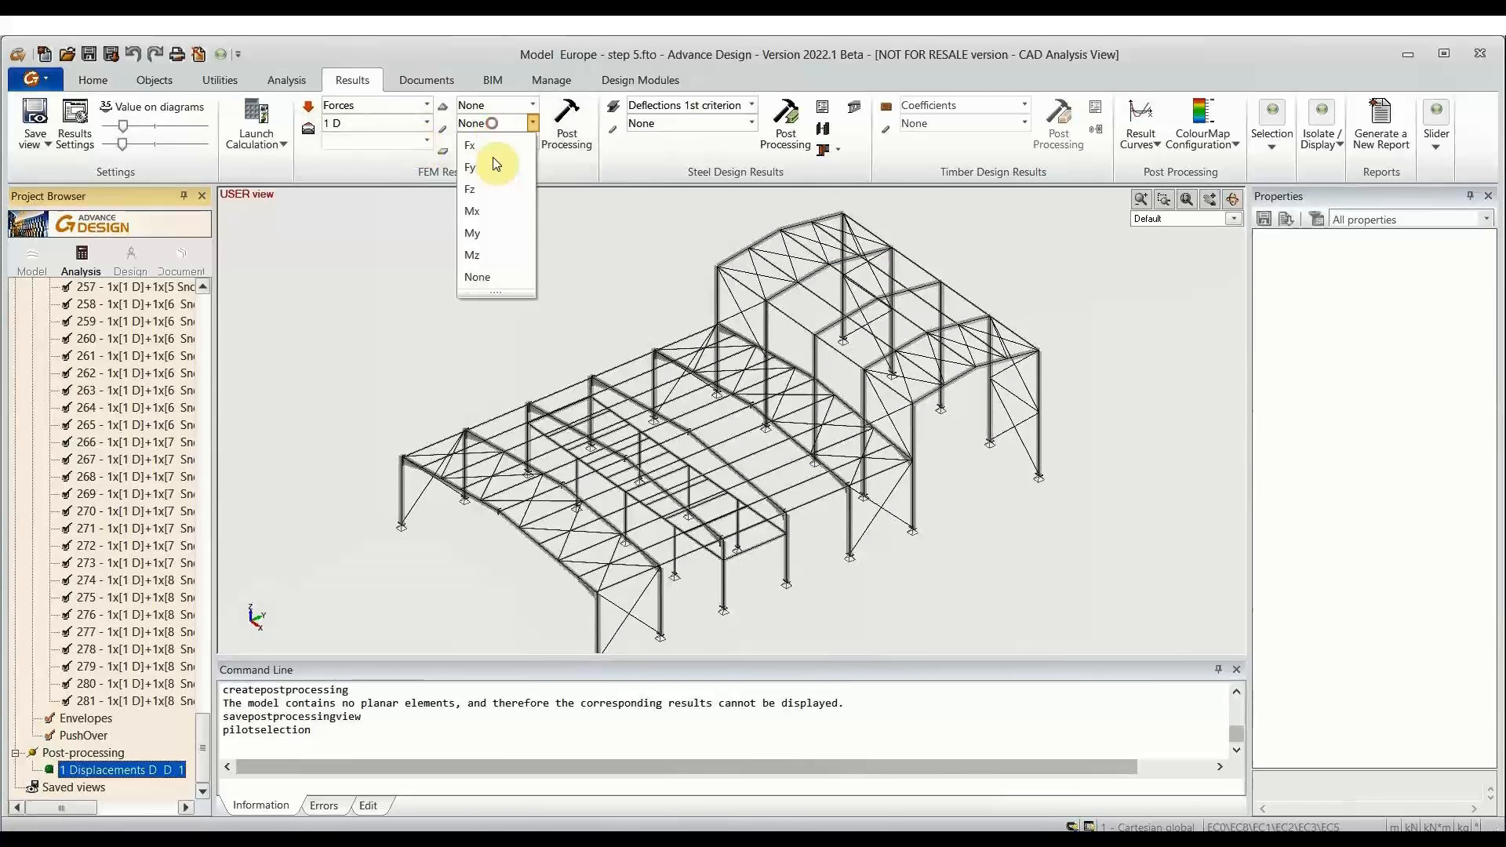
pyautogui.click(482, 237)
pyautogui.click(566, 125)
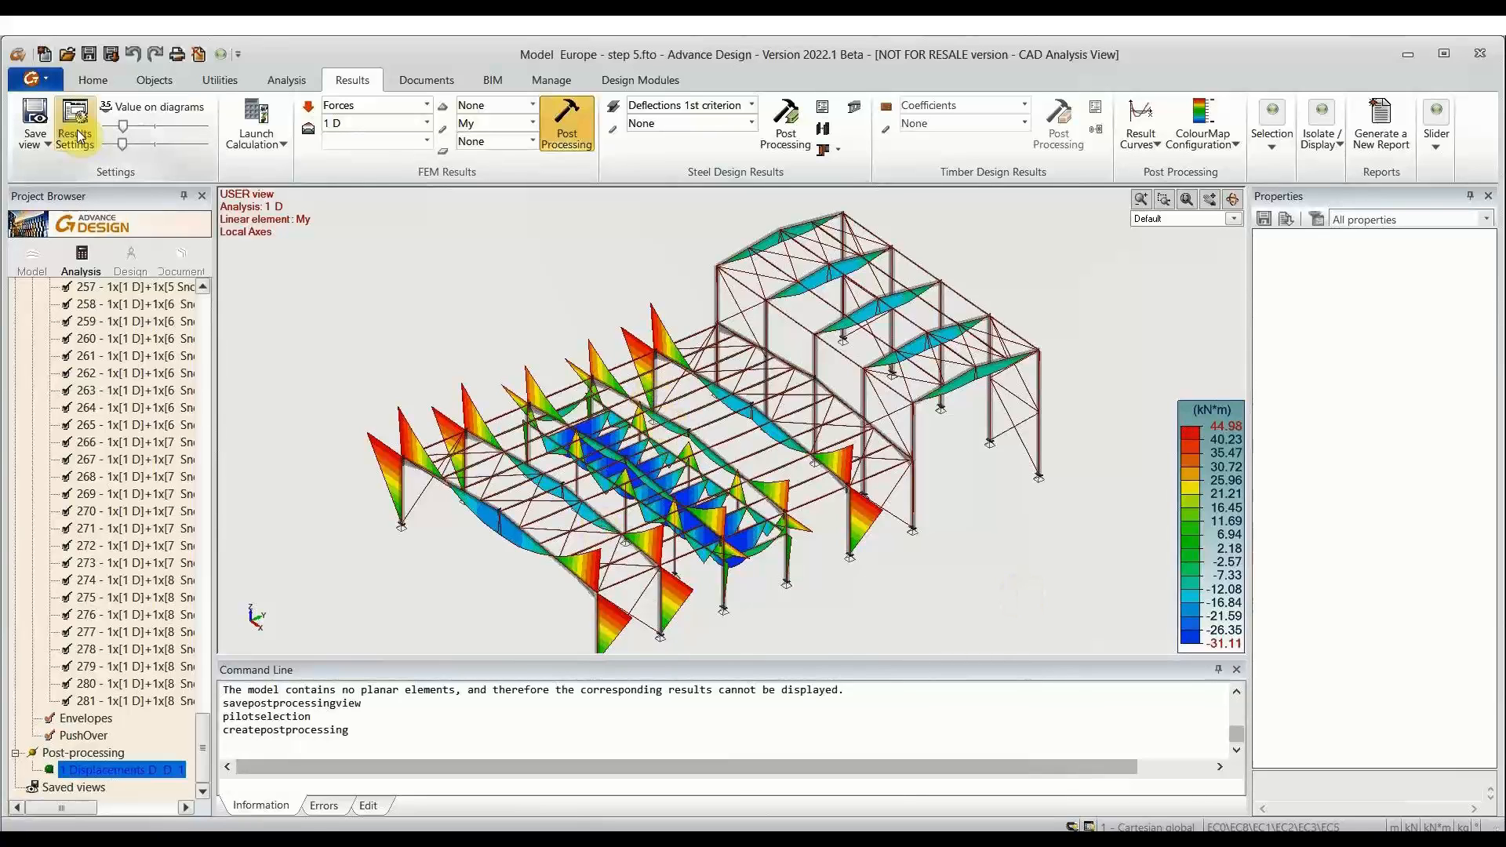
pyautogui.click(34, 118)
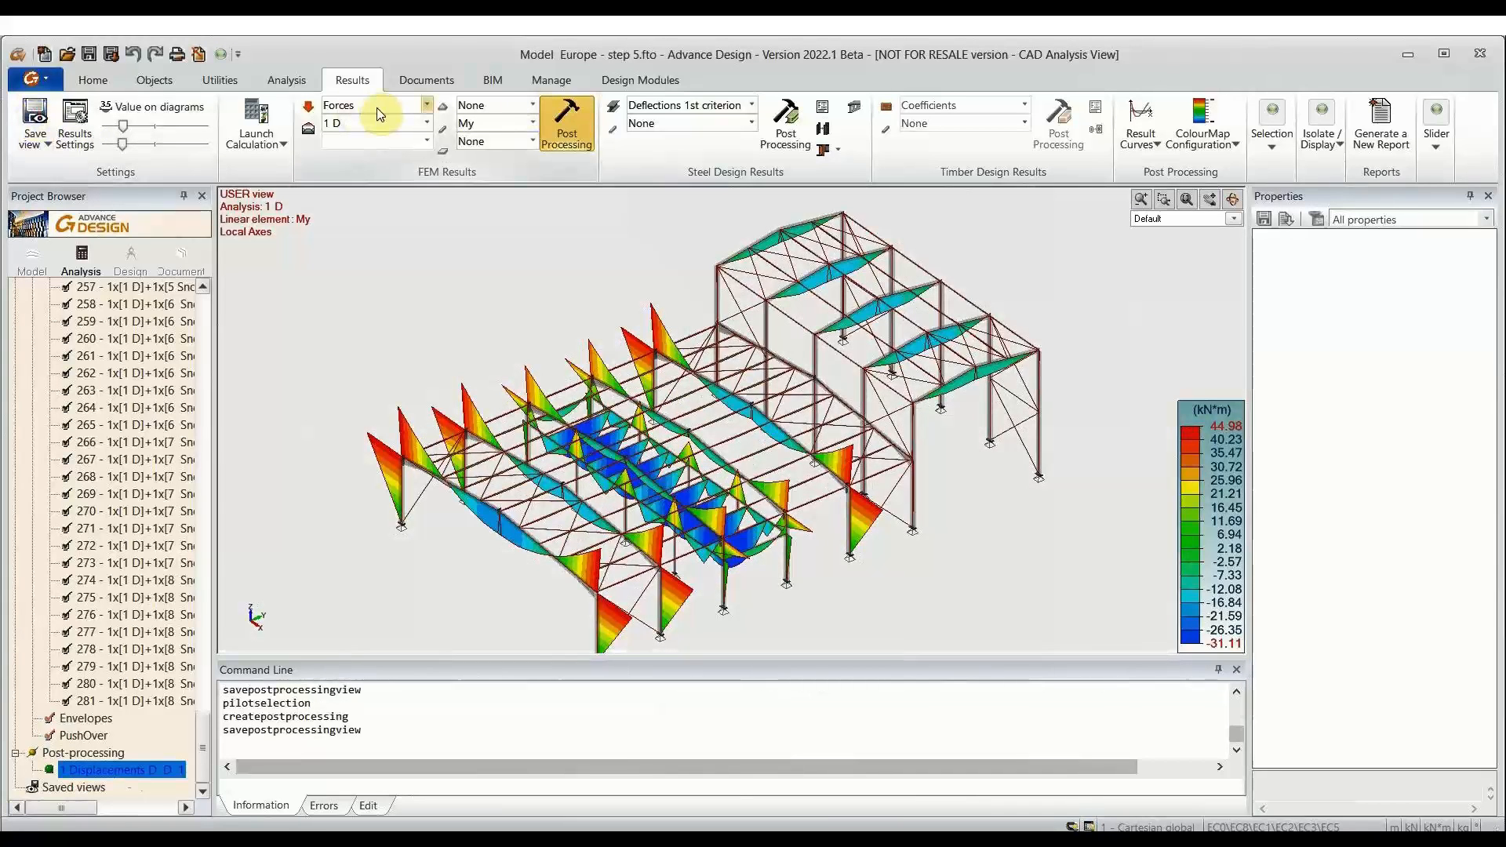
# Step: Display the Sxy stresses of combination 107 on the linear elements and save them as a post-processing view
pyautogui.click(376, 107)
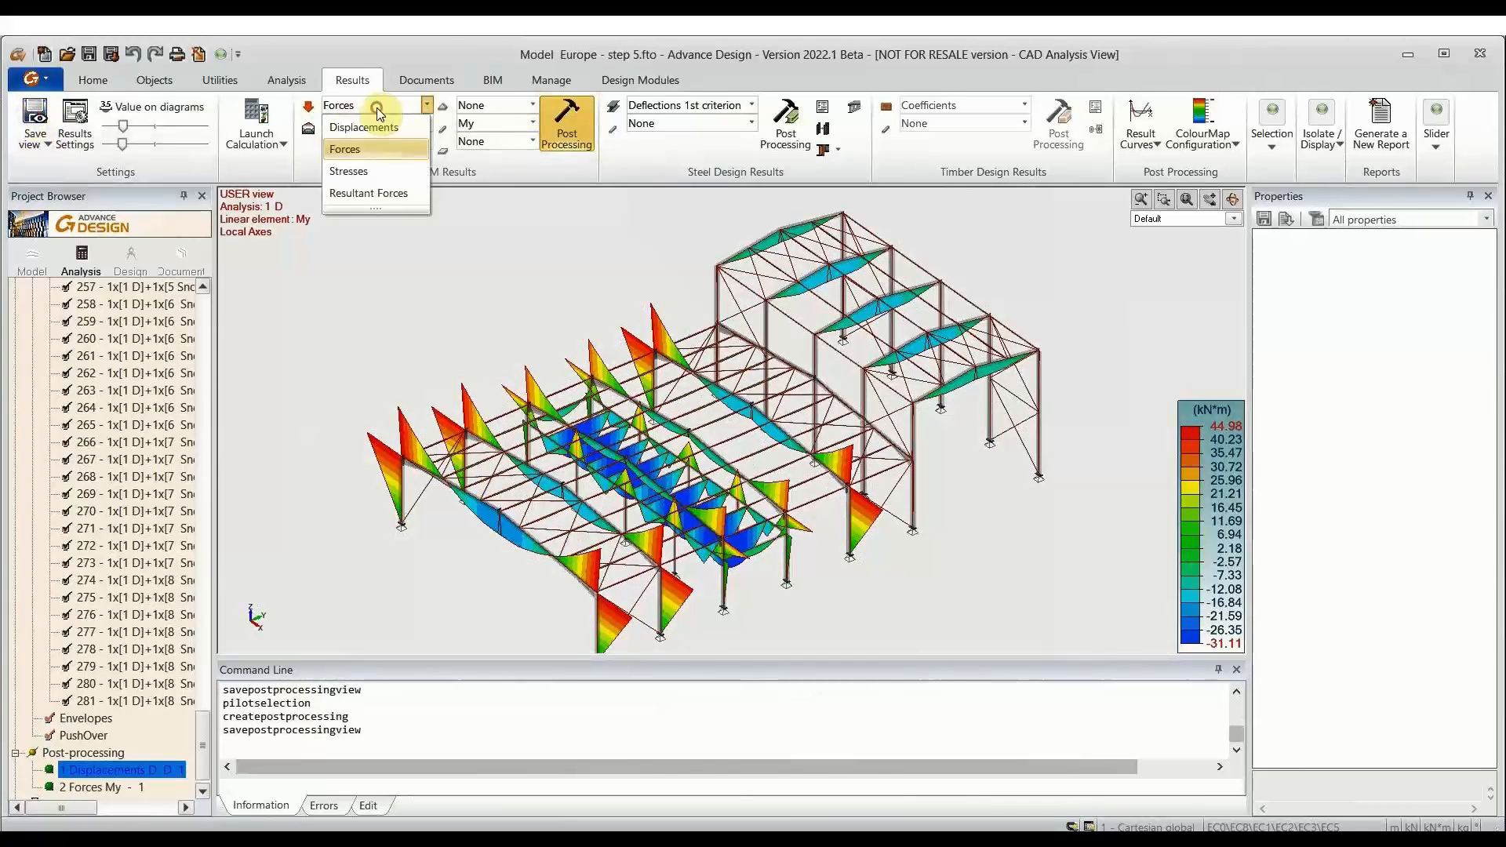
pyautogui.click(369, 145)
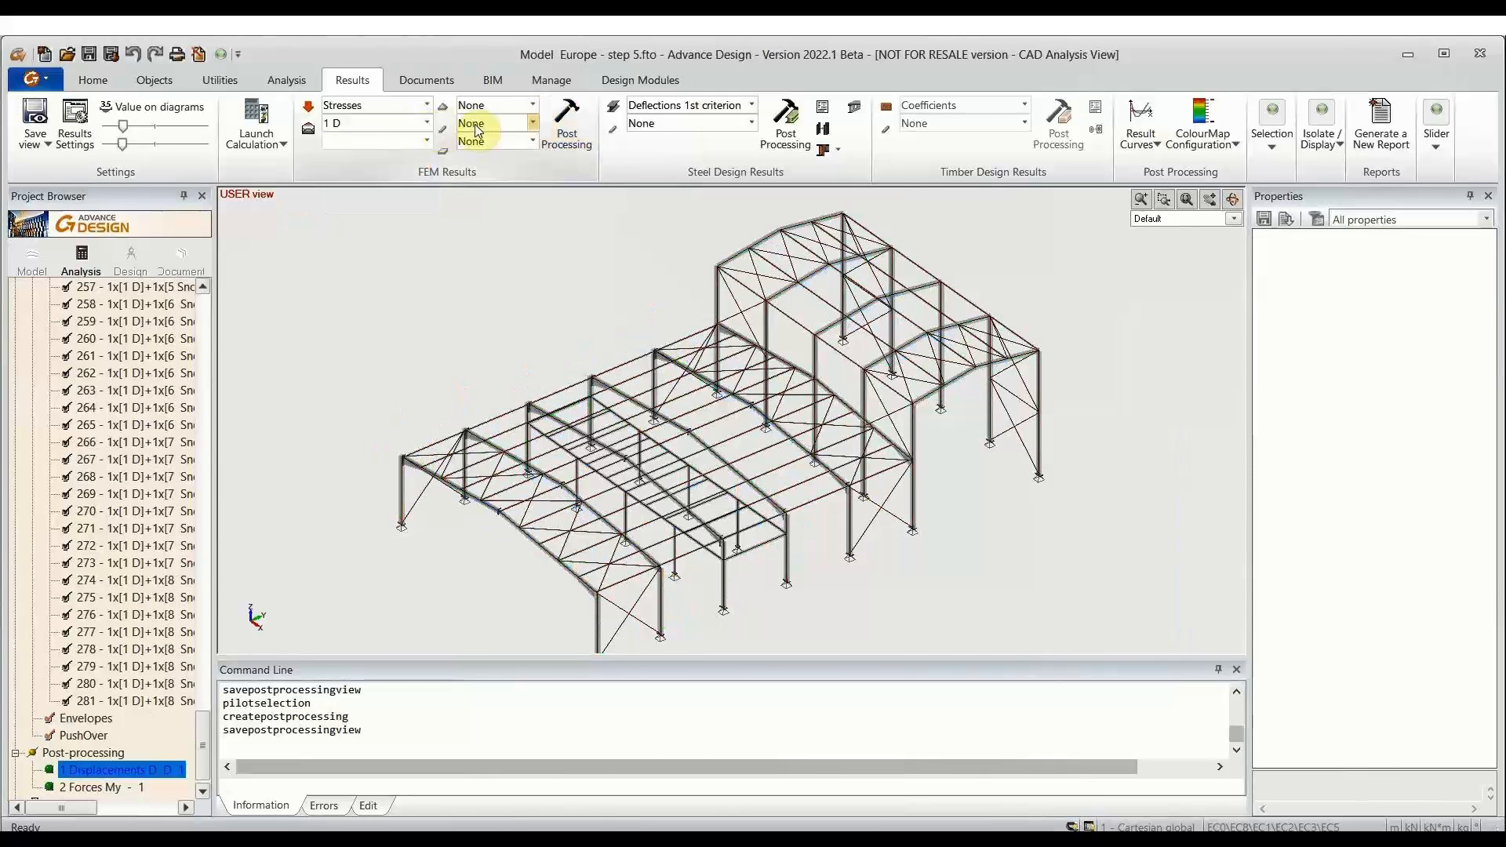
pyautogui.click(386, 127)
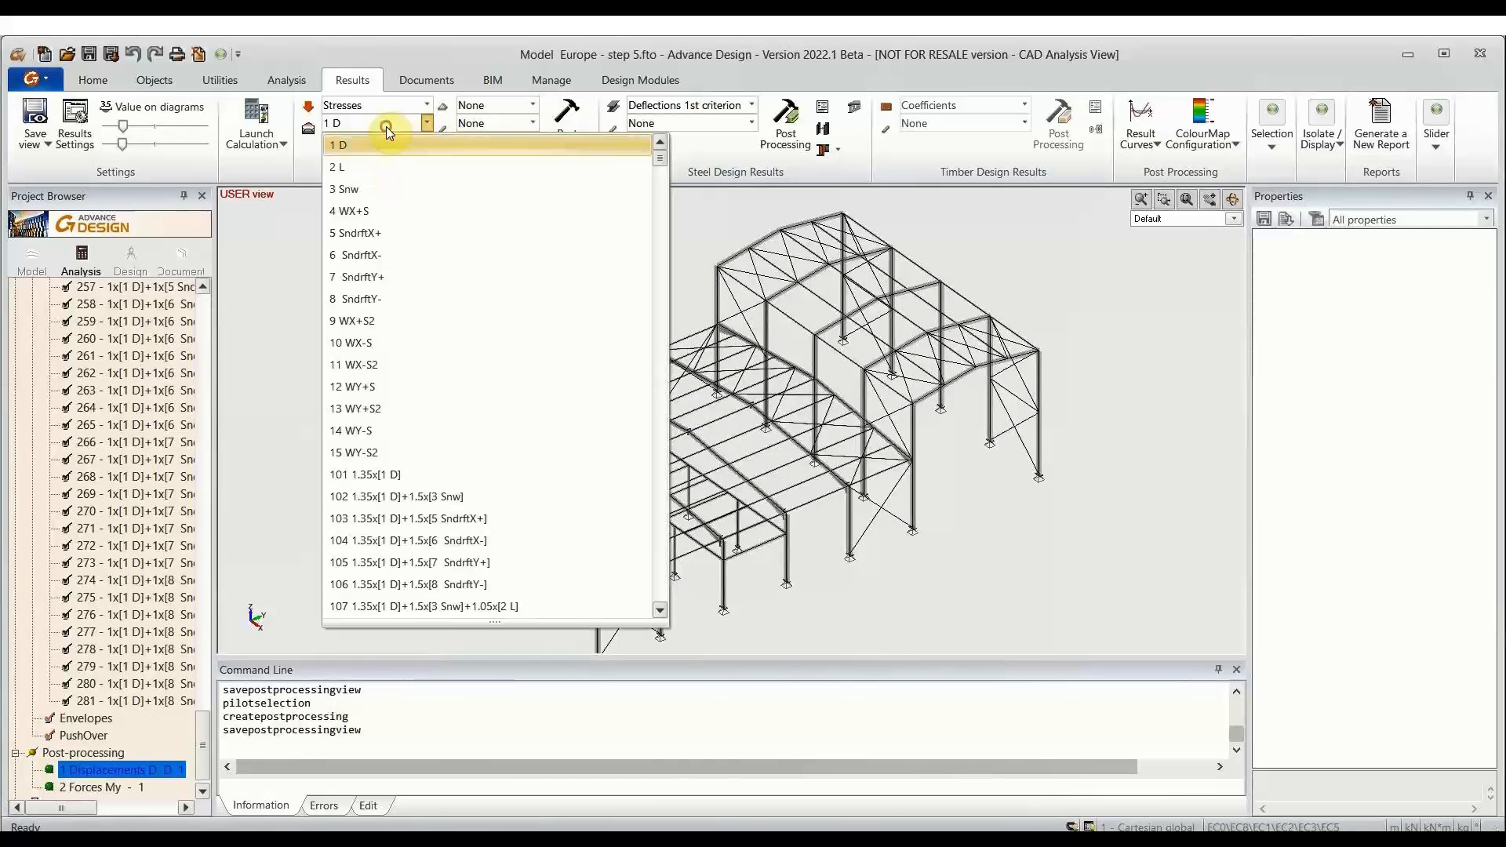
pyautogui.scroll(-1, 470, 542)
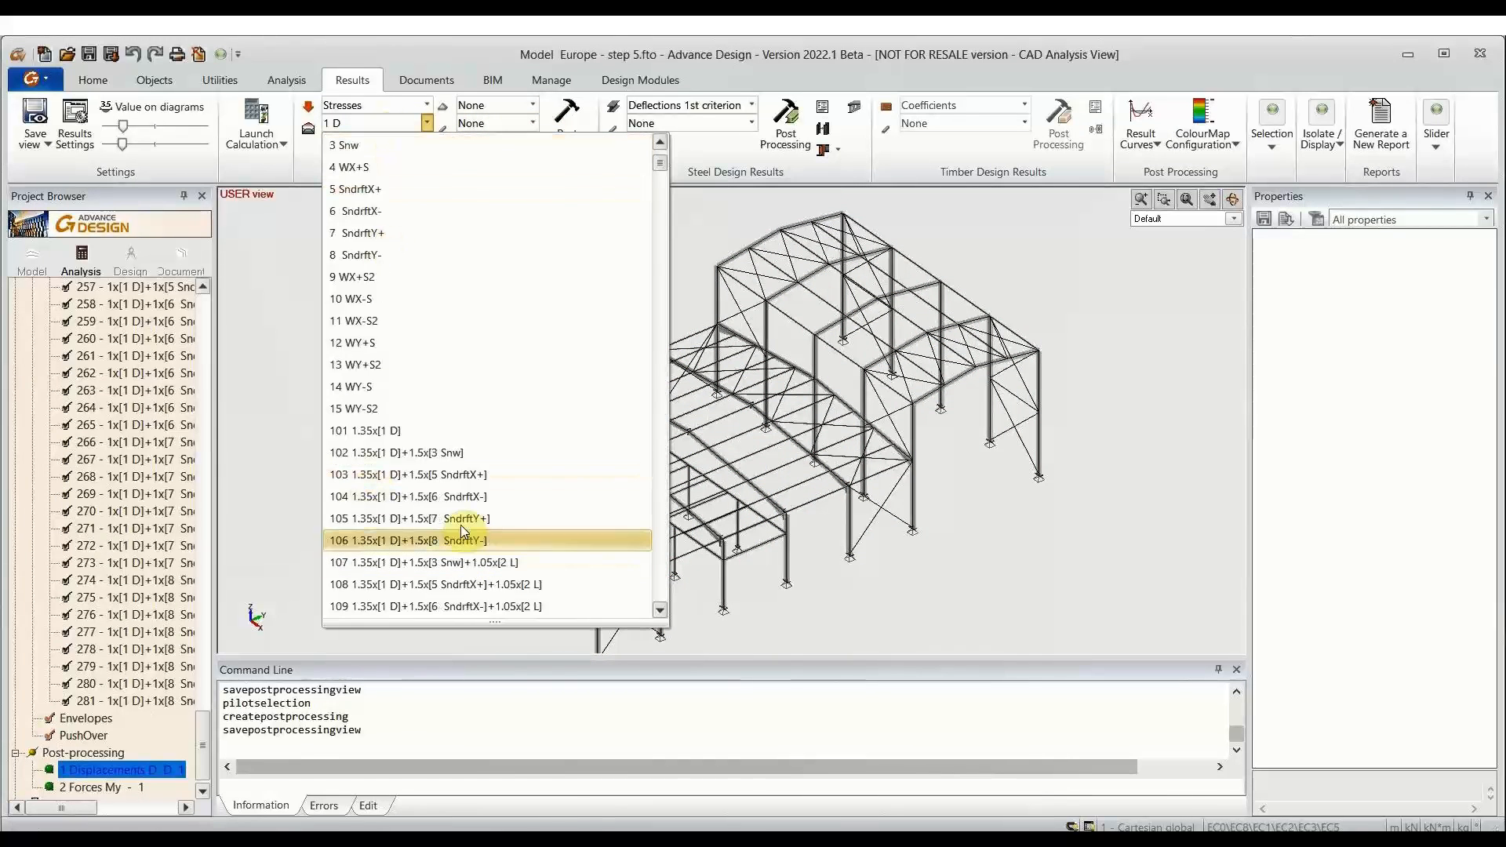
pyautogui.click(417, 562)
pyautogui.click(502, 123)
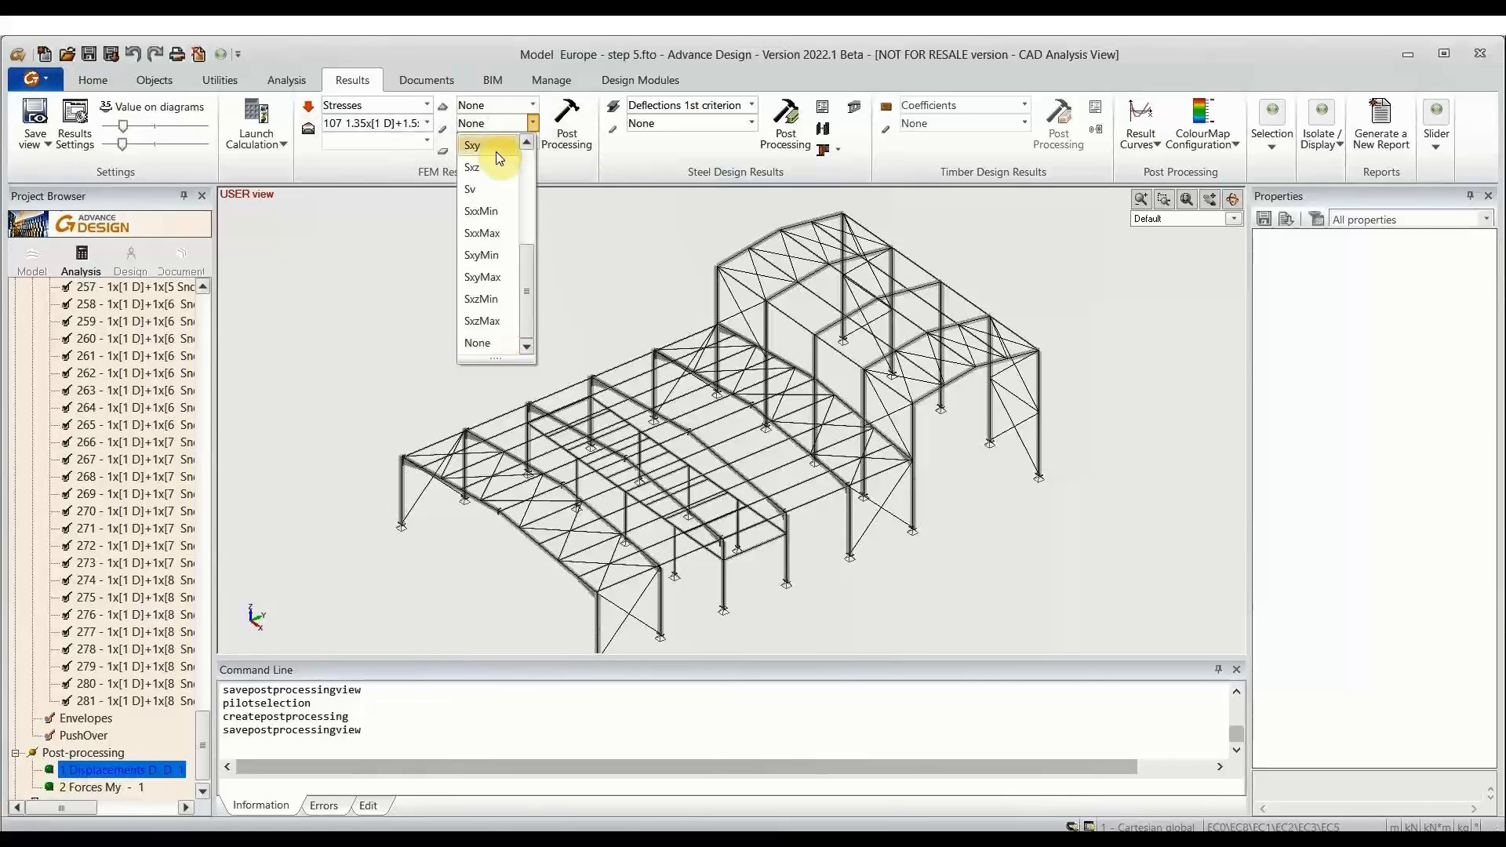
pyautogui.click(497, 151)
pyautogui.click(563, 126)
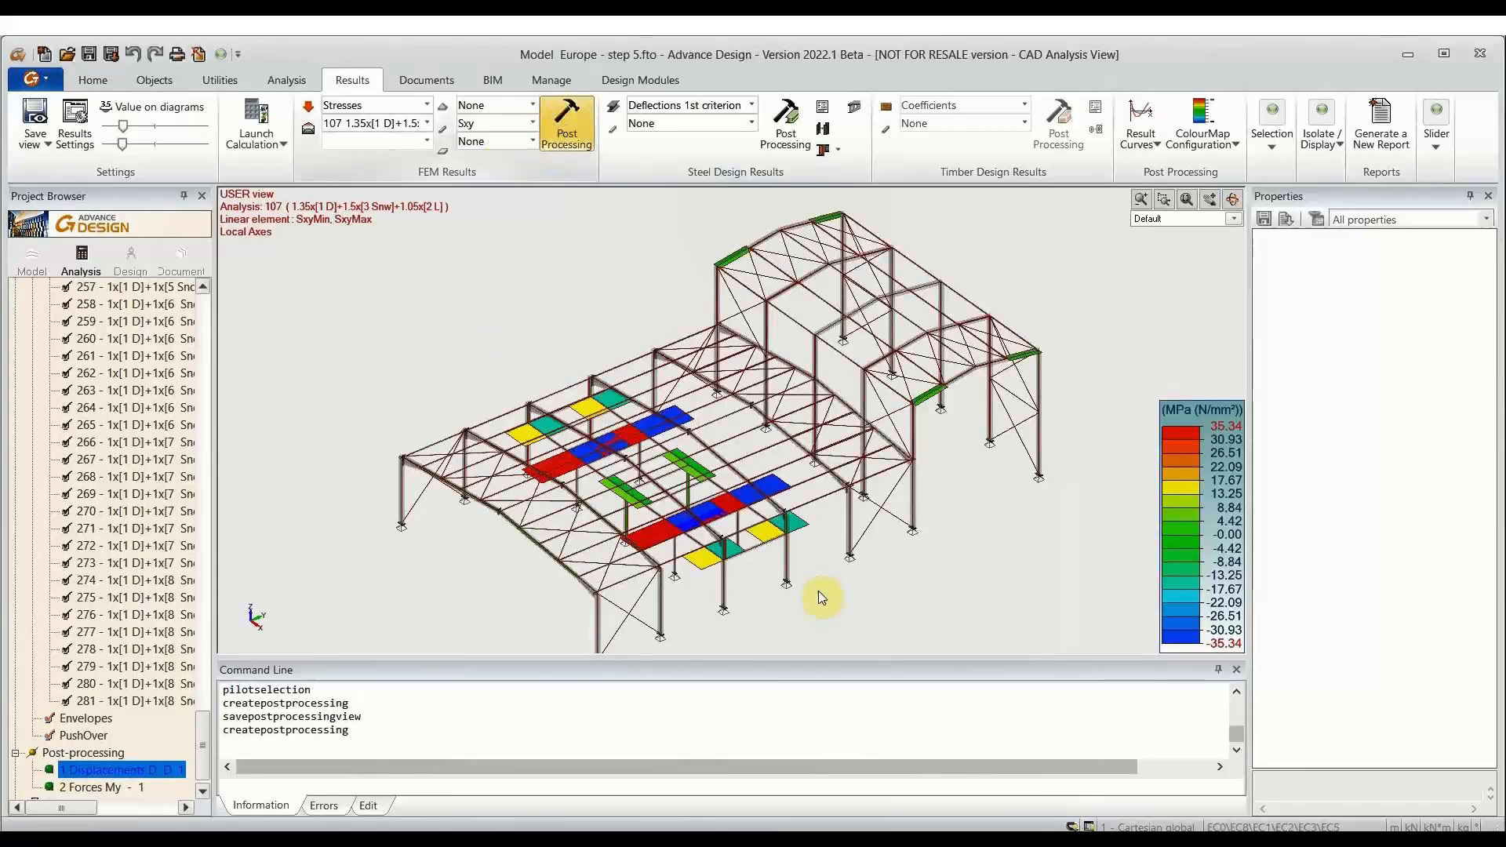
pyautogui.click(368, 592)
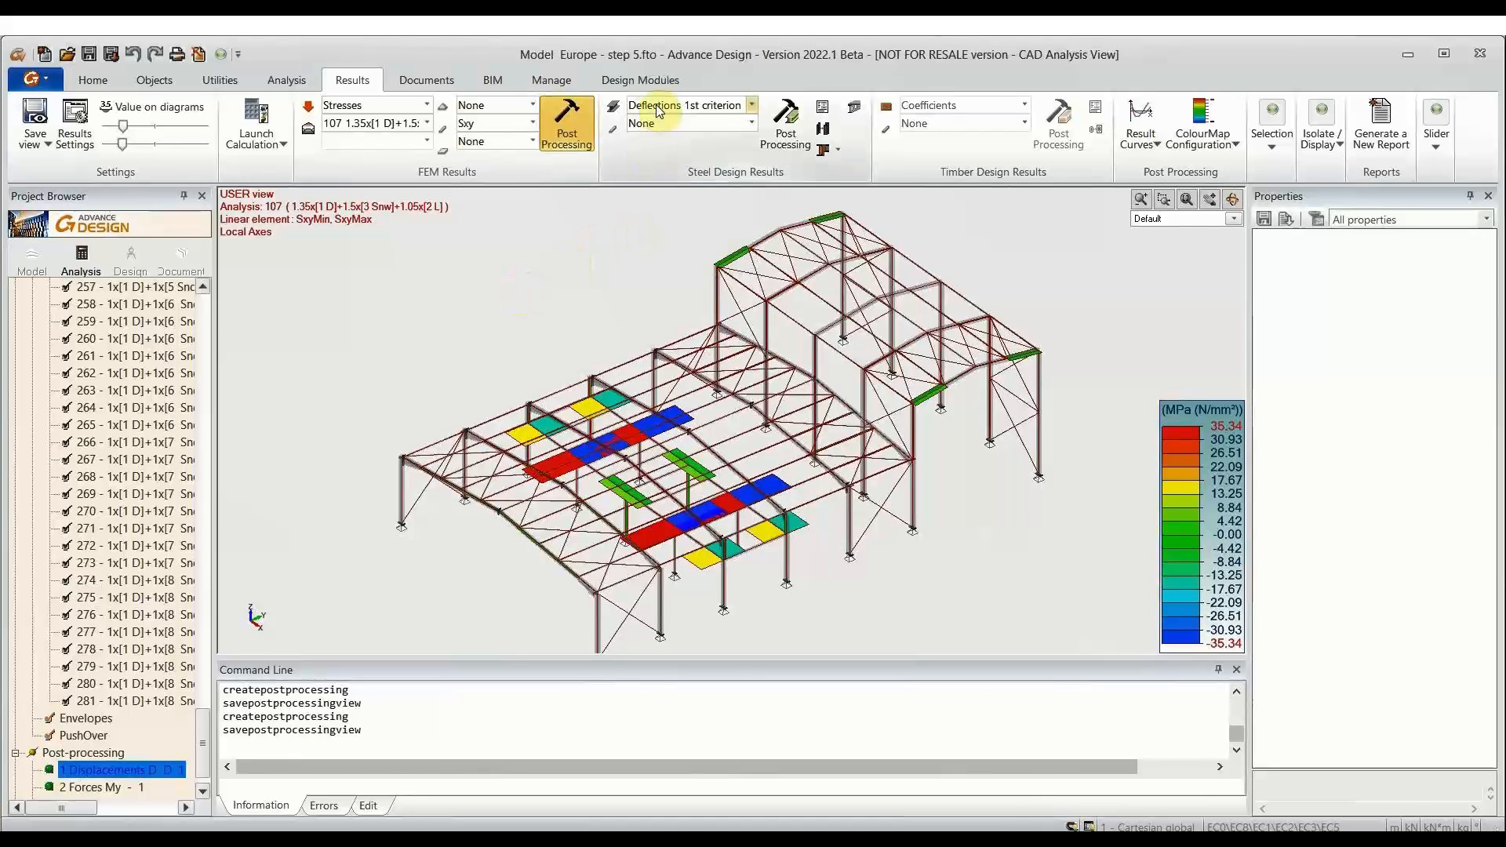
# Step: Display the Deflections 1st criterion result Deviat. all. defl., increase the diagram display scale, and examine the columns and purlins
pyautogui.click(704, 124)
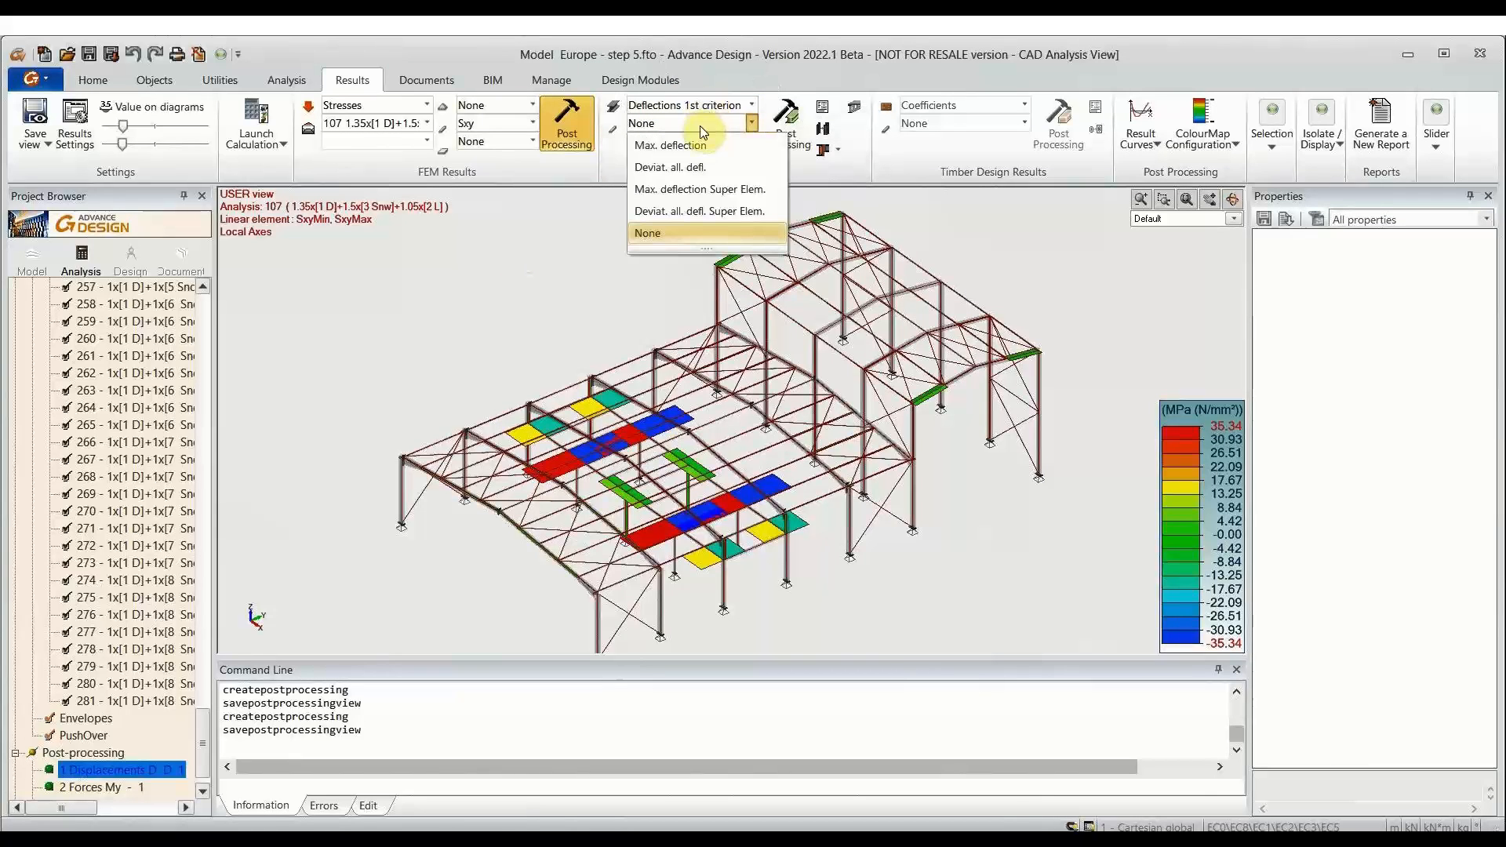
pyautogui.click(671, 167)
pyautogui.click(794, 127)
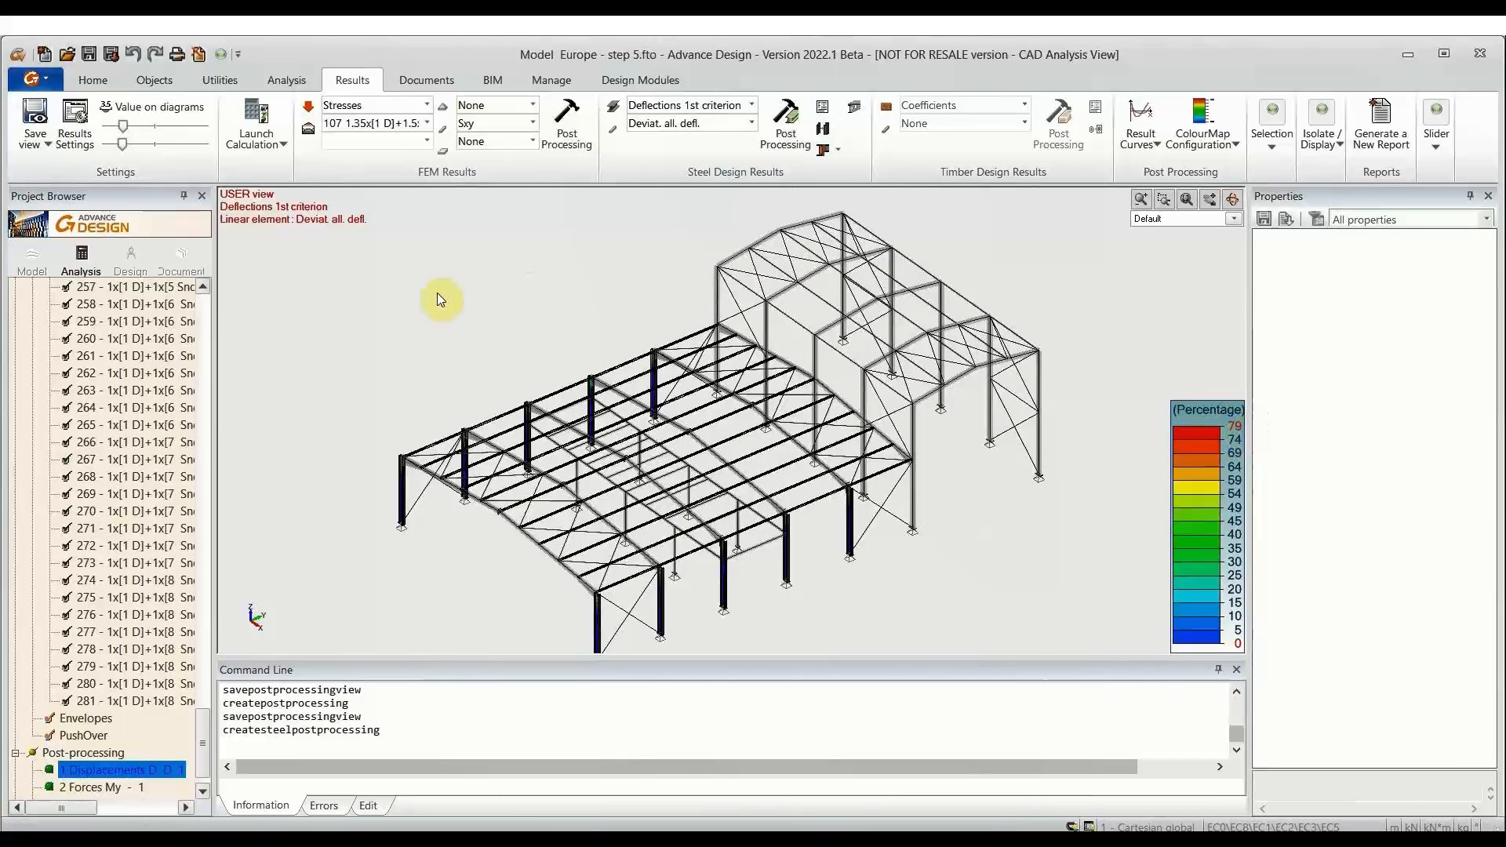
pyautogui.scroll(3, 589, 463)
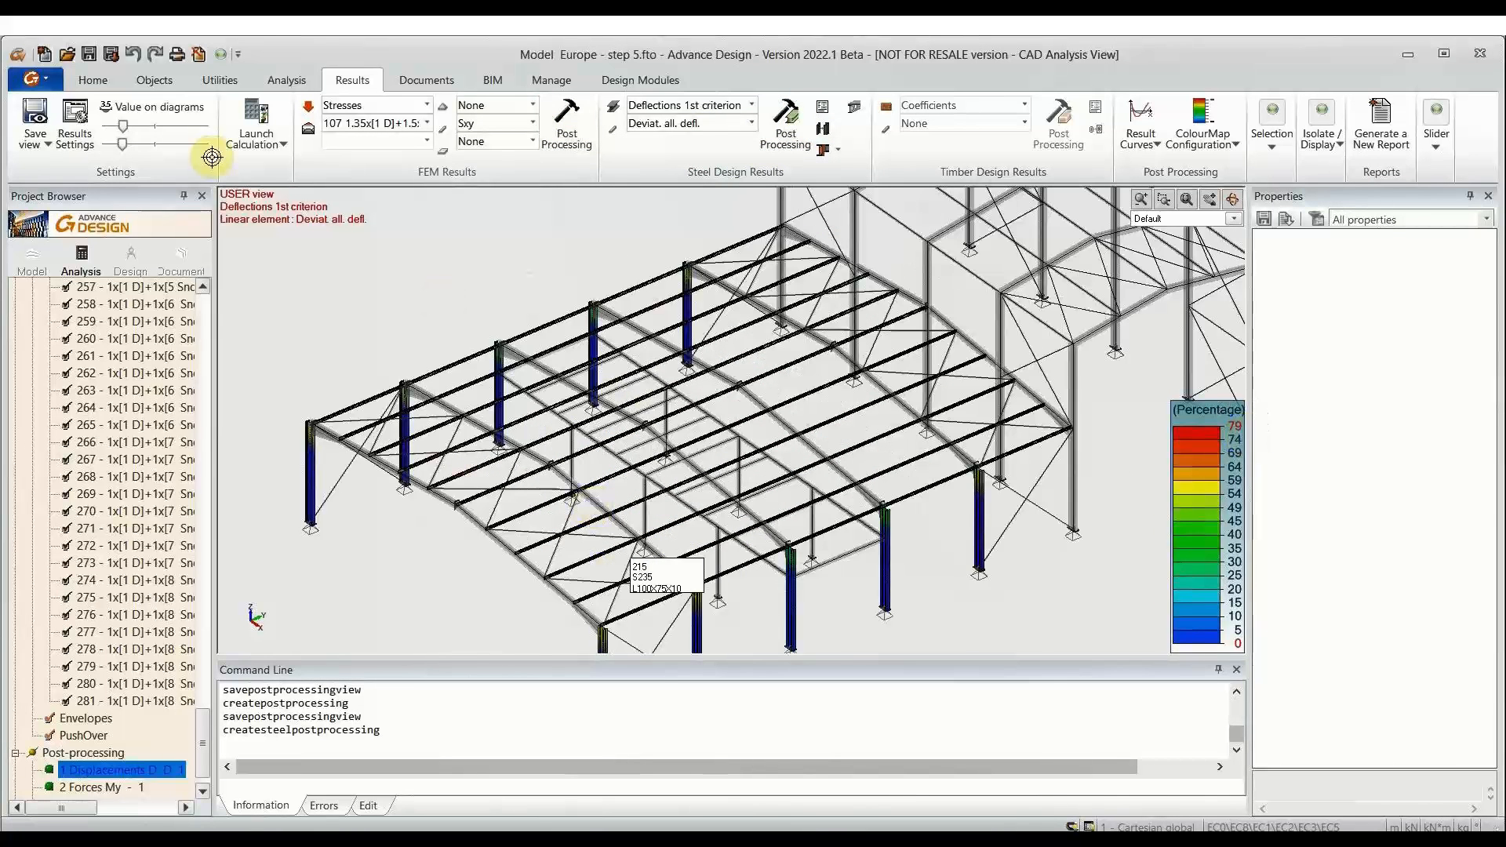
pyautogui.moveTo(122, 143)
pyautogui.mouseDown()
pyautogui.moveTo(190, 146)
pyautogui.moveTo(171, 127)
pyautogui.moveTo(128, 146)
pyautogui.mouseUp()
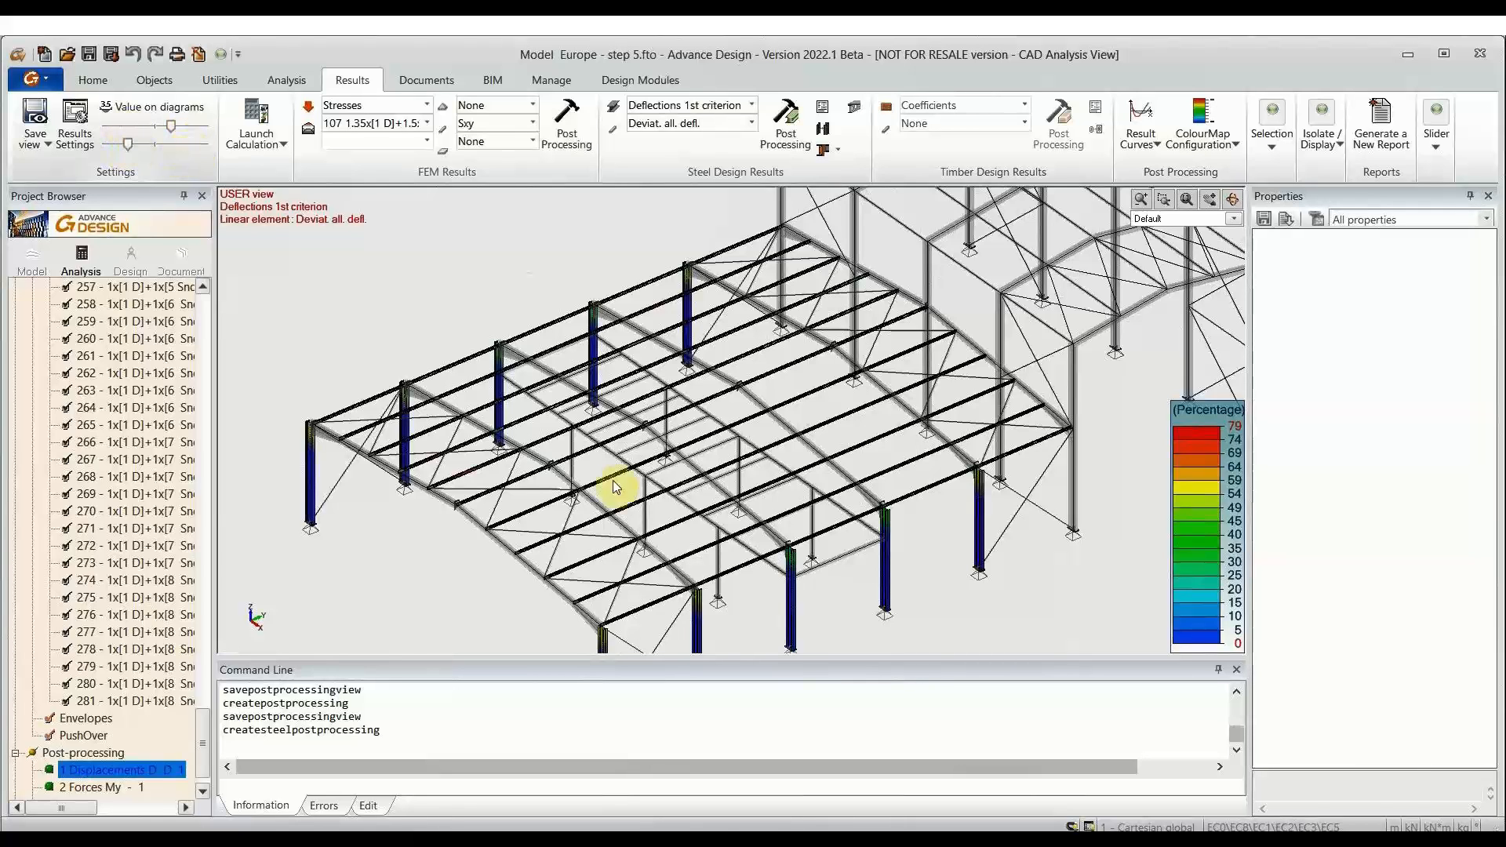
pyautogui.scroll(6, 748, 540)
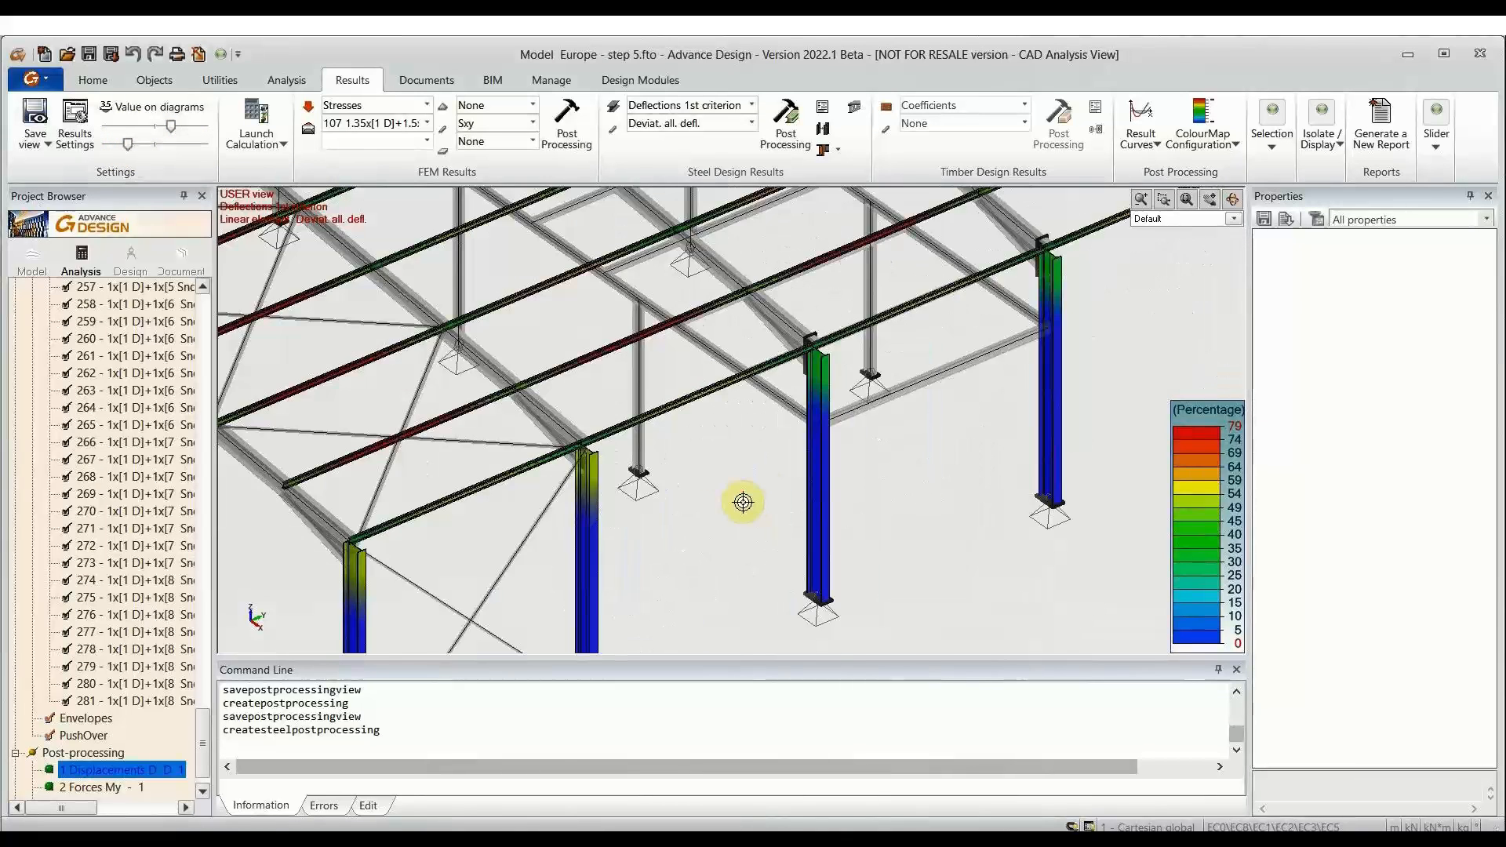
pyautogui.scroll(-6, 552, 499)
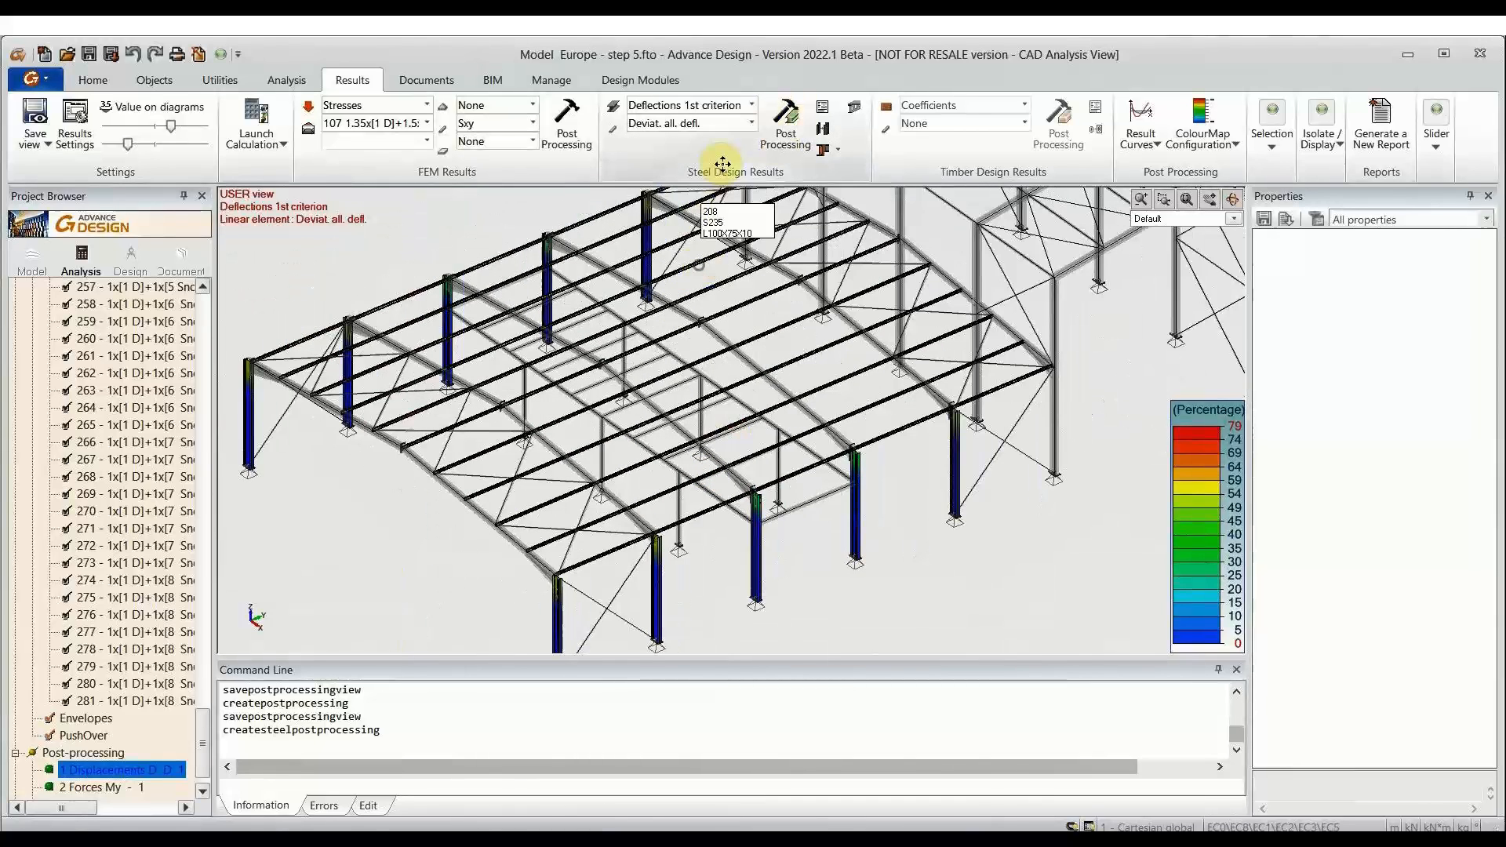
# Step: Display the Max. deflection result of the Deflections 1st criterion and save it as a post-processing view
pyautogui.click(751, 124)
pyautogui.click(706, 146)
pyautogui.click(776, 129)
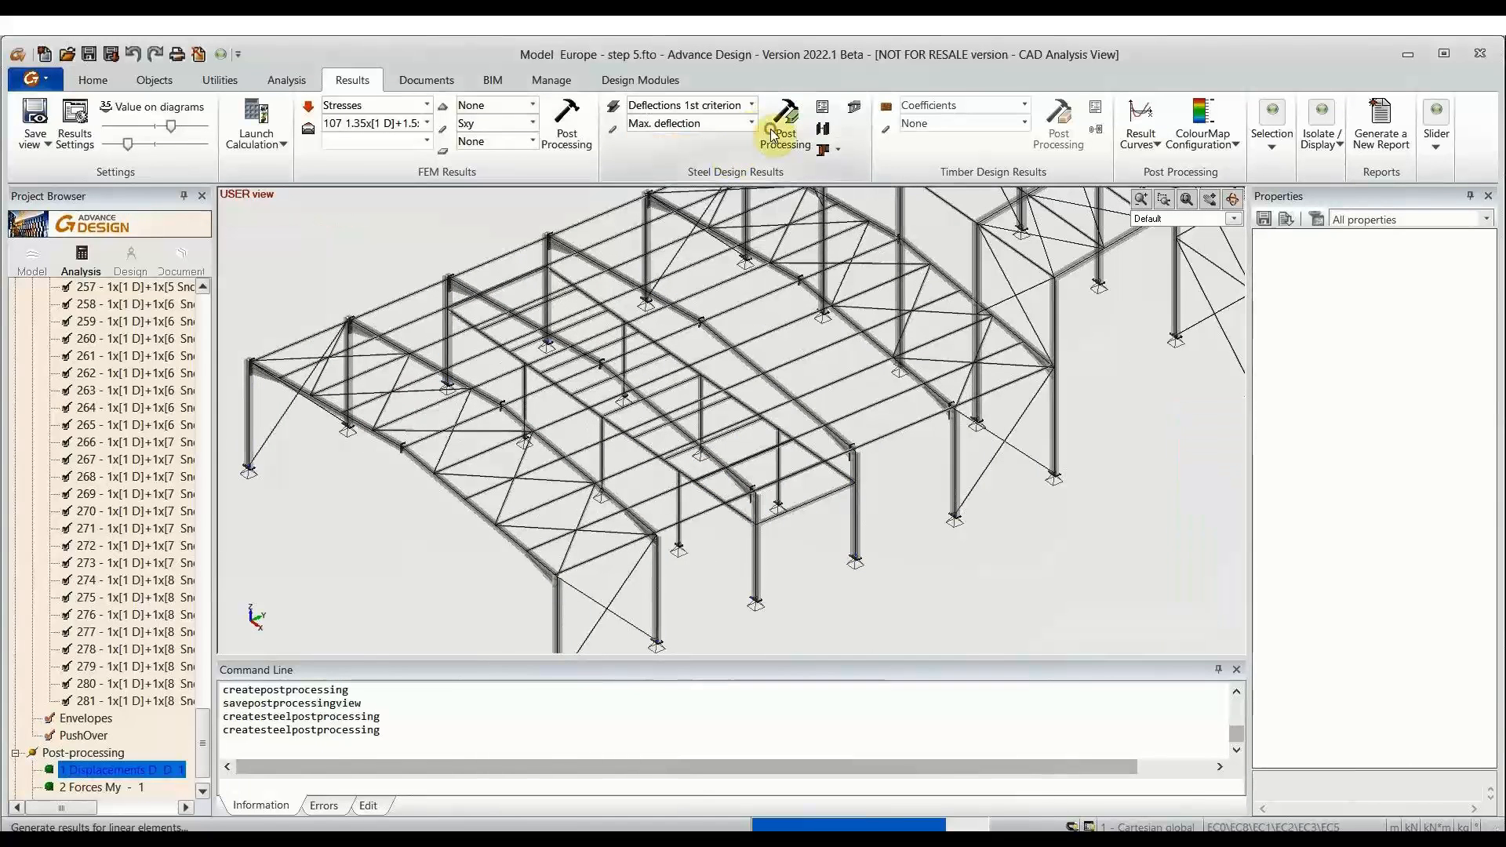
pyautogui.scroll(-1, 773, 397)
pyautogui.moveTo(866, 446); pyautogui.dragTo(826, 508, button='middle')
pyautogui.click(35, 118)
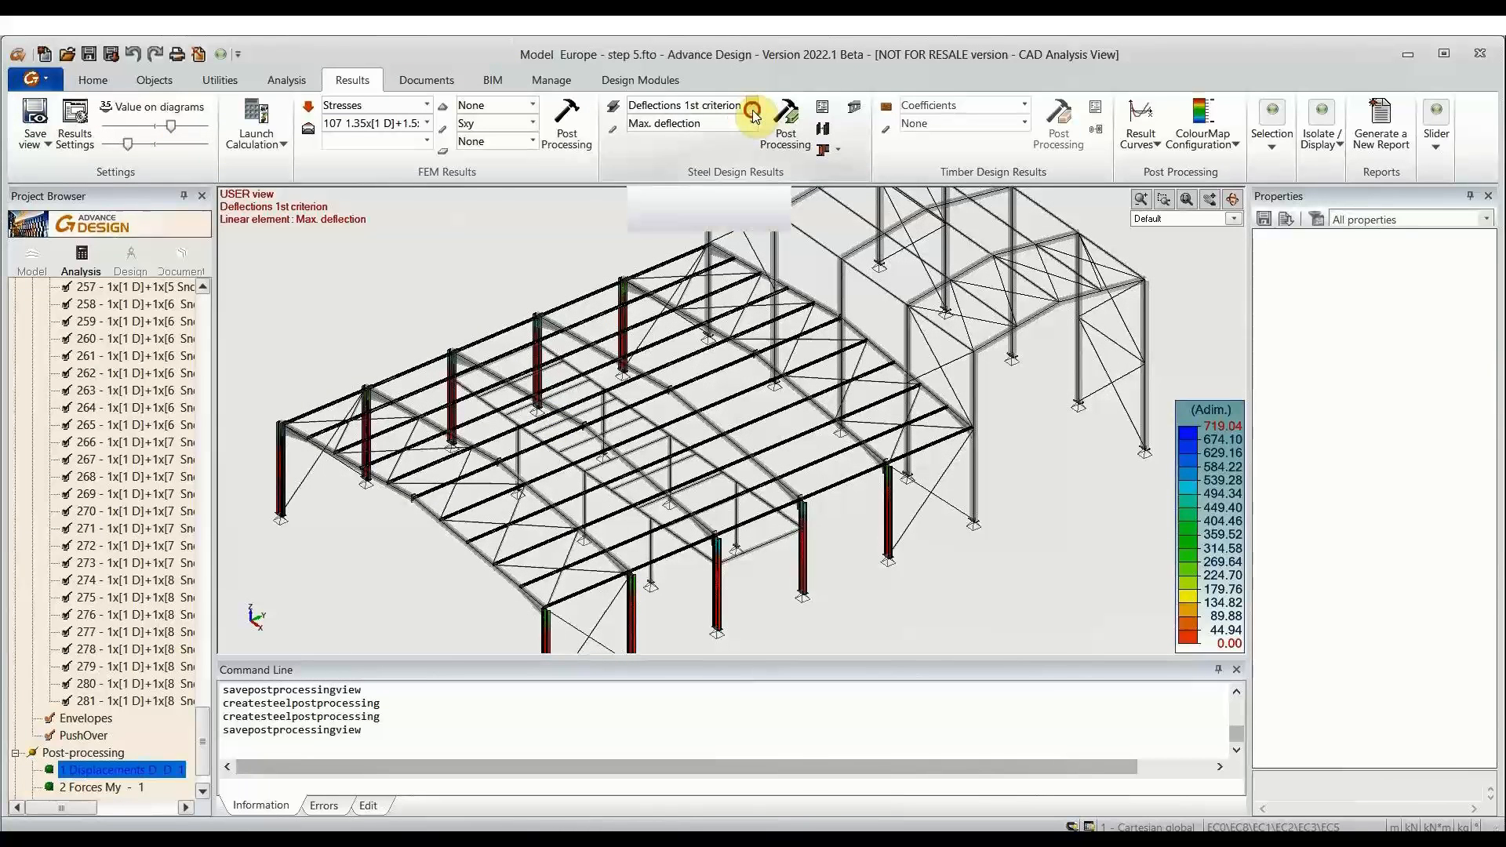
# Step: Display the Max Work ratio of the steel Strength results on the frame and save it as a post-processing view
pyautogui.click(752, 106)
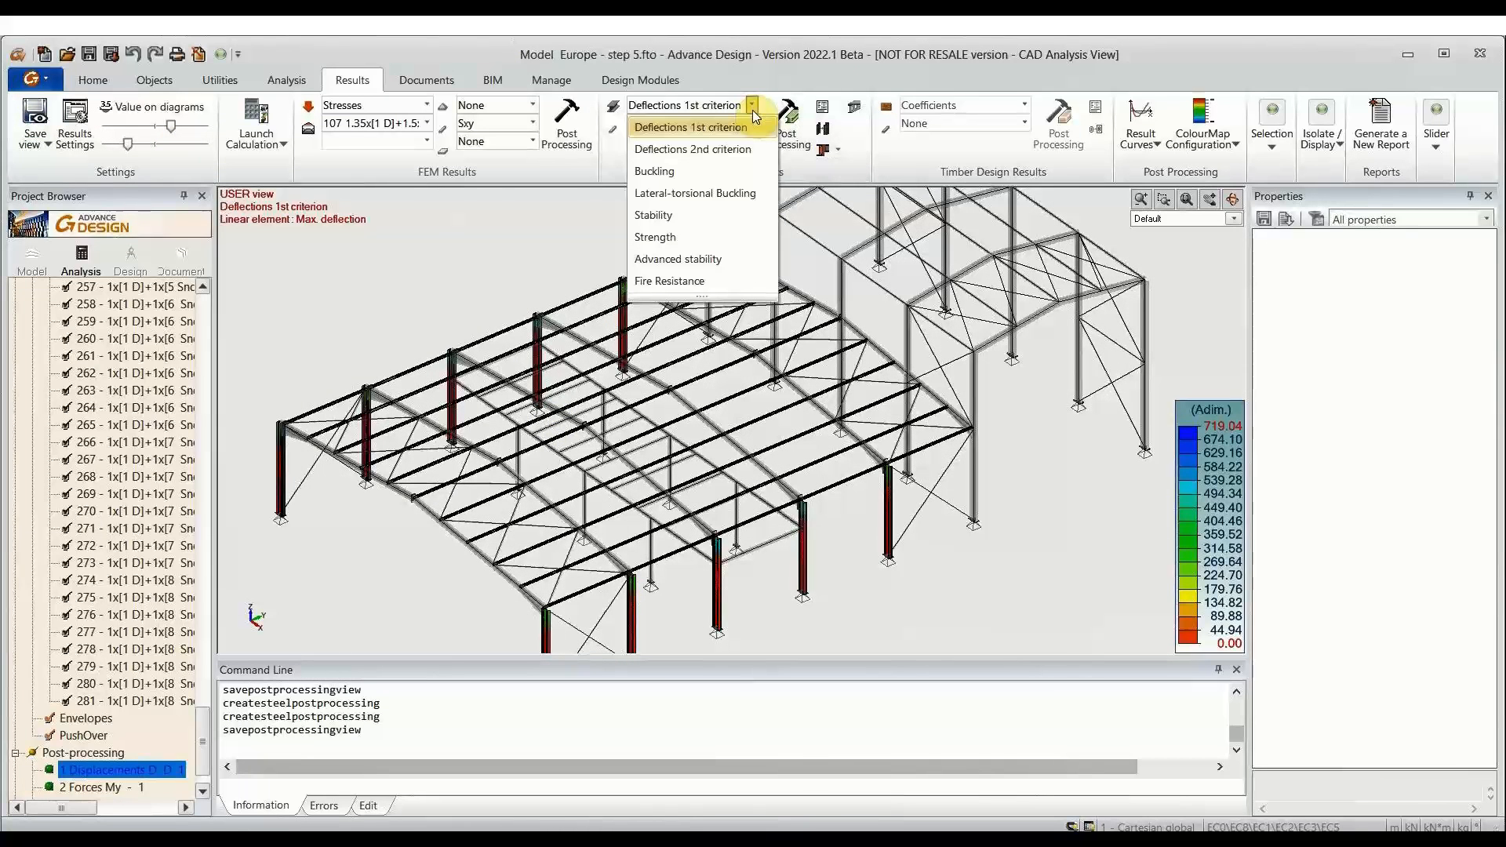
pyautogui.click(674, 238)
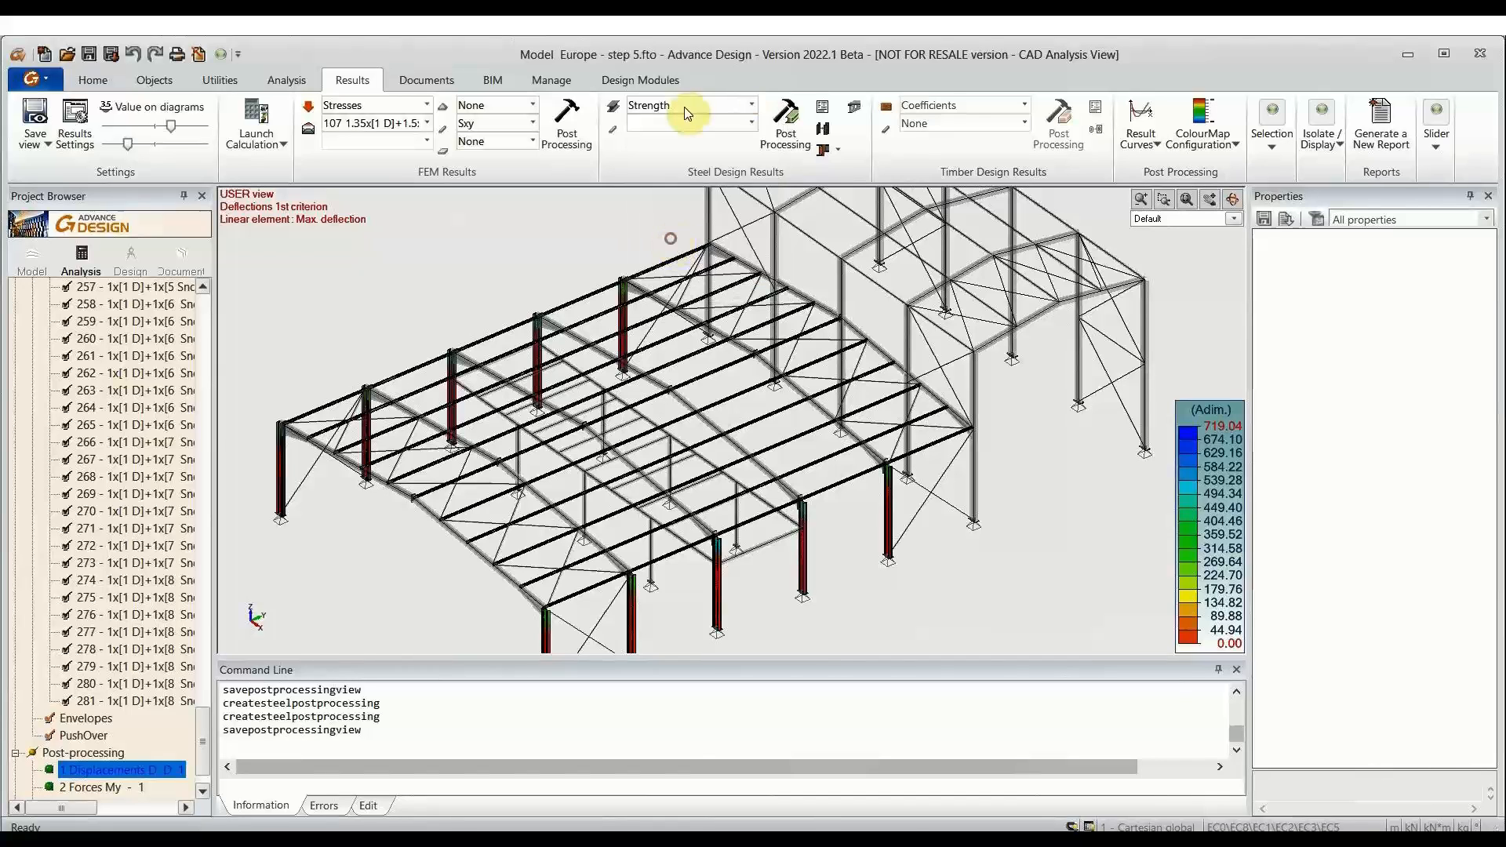
pyautogui.click(694, 125)
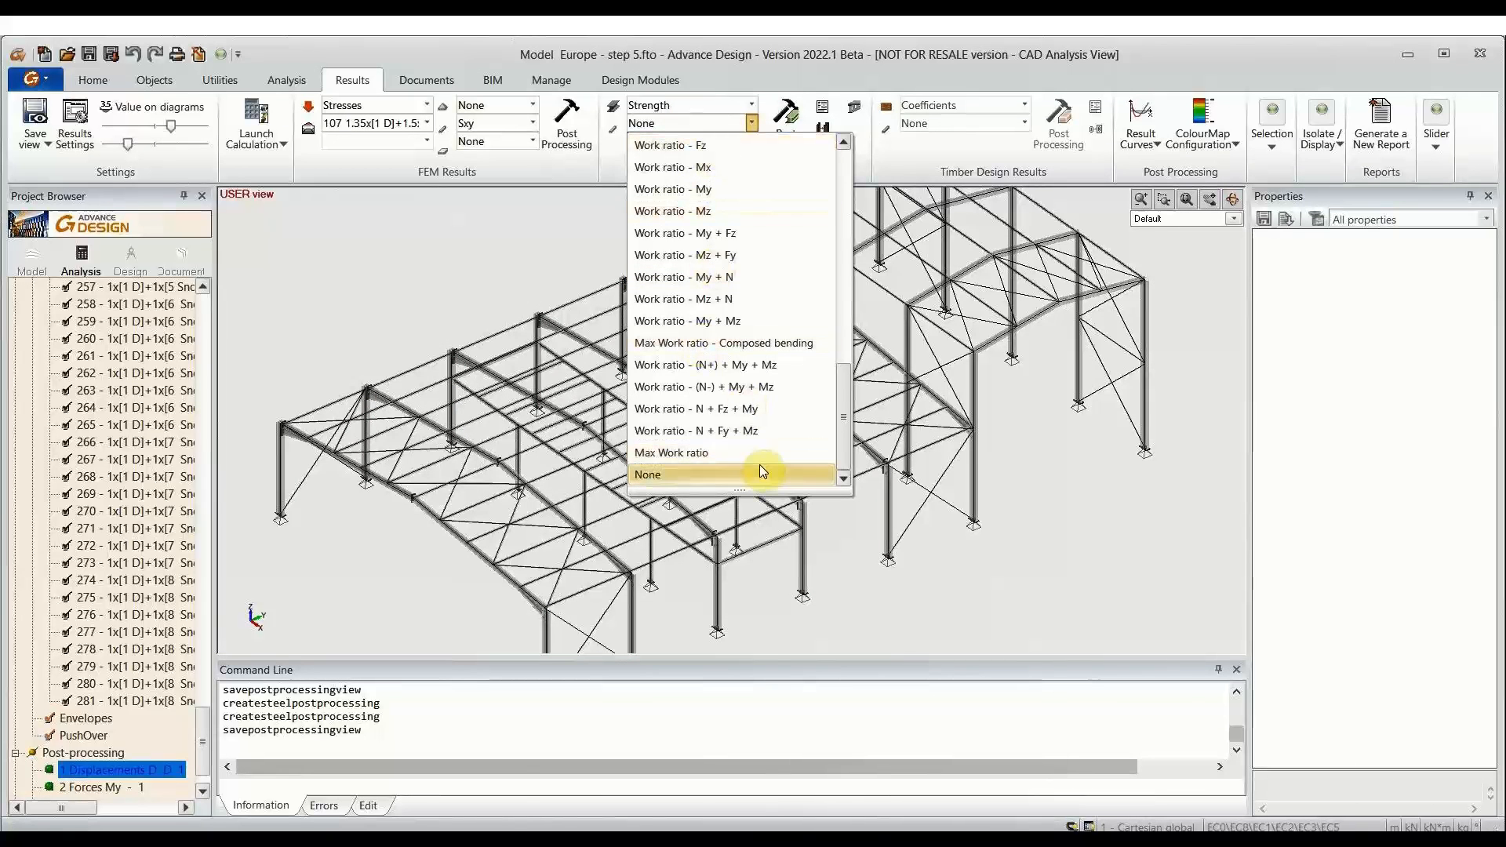
pyautogui.click(733, 453)
pyautogui.click(789, 118)
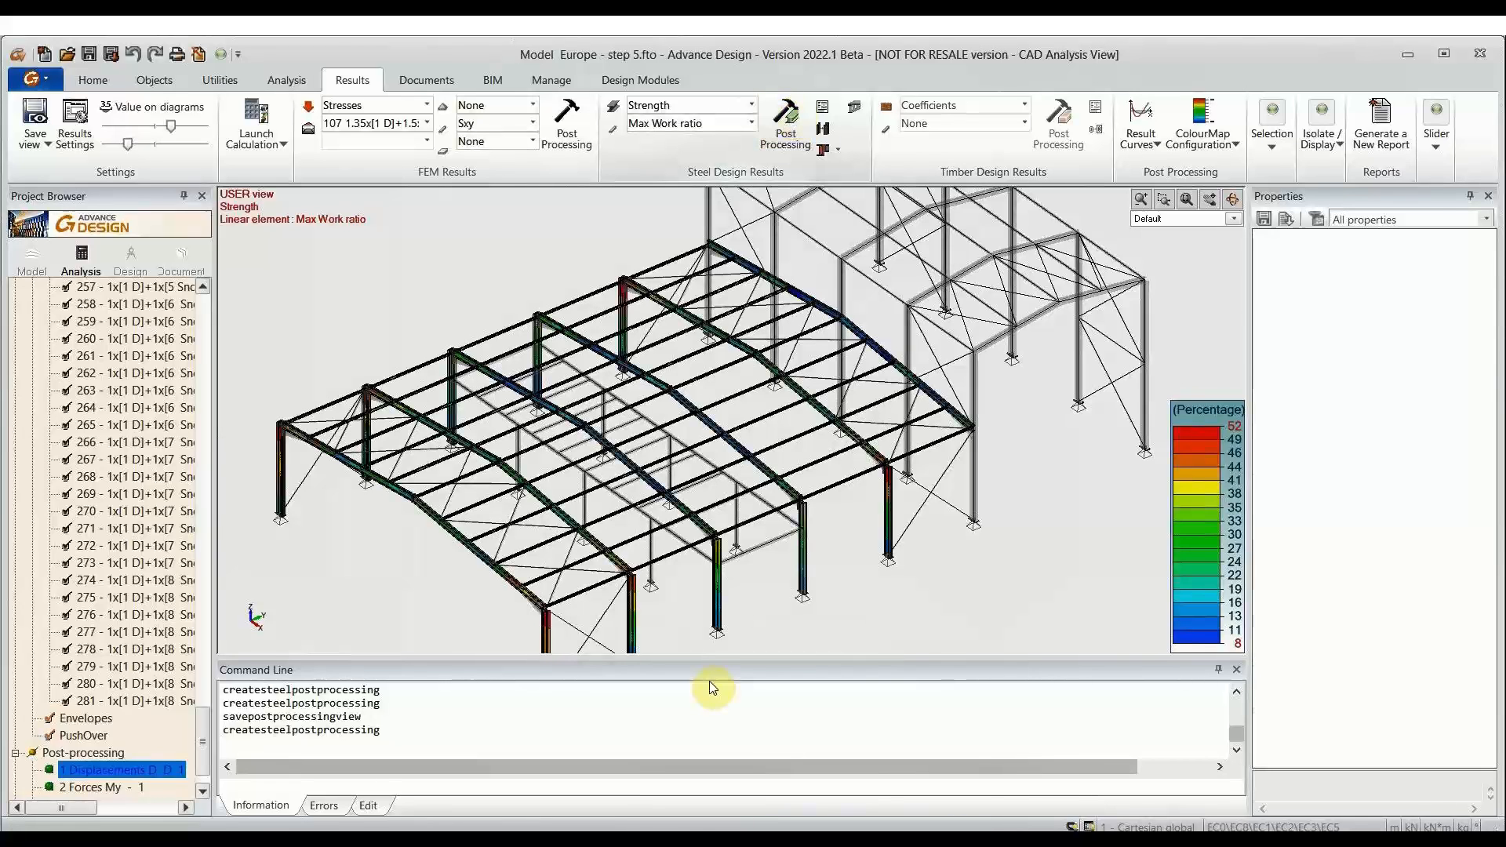
pyautogui.moveTo(620, 635); pyautogui.dragTo(608, 588, button='middle')
pyautogui.scroll(1, 581, 598)
pyautogui.click(35, 118)
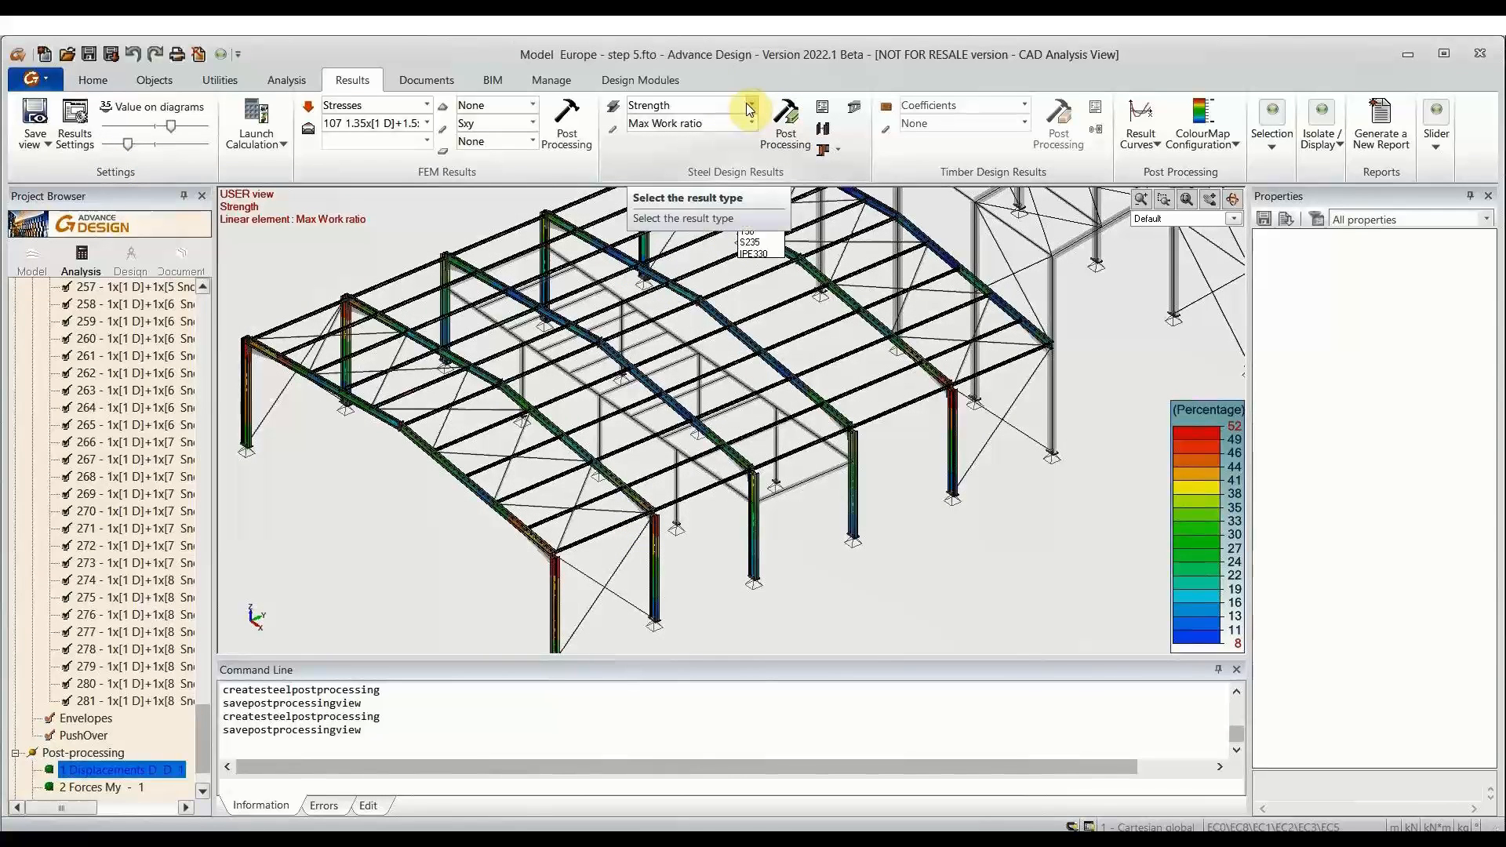
# Step: Restore the saved Displacements D post-processing view and run an animation of the deformed structure
pyautogui.scroll(-1, 659, 504)
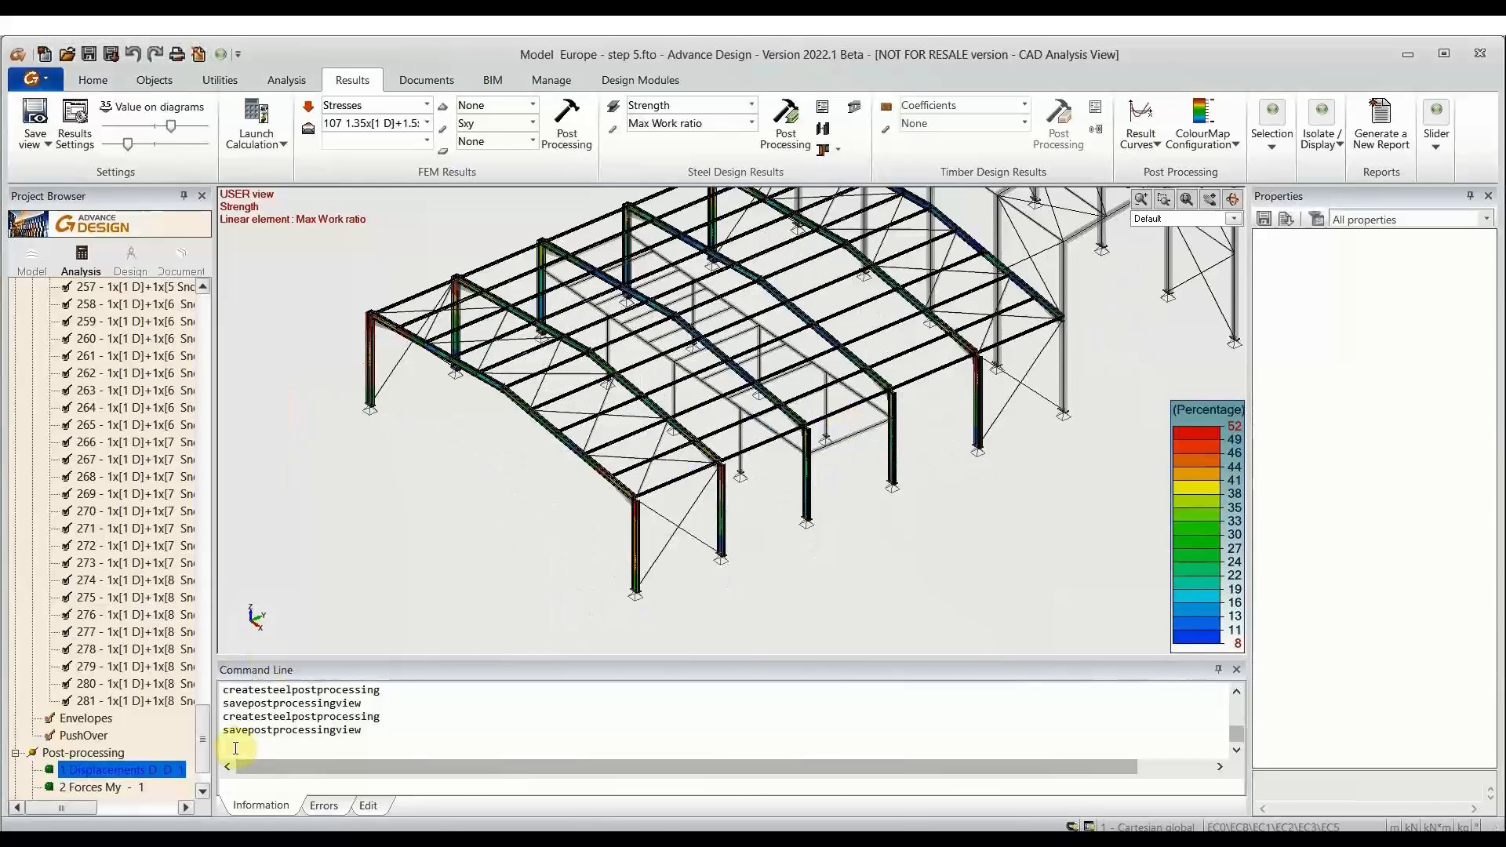
pyautogui.scroll(-2, 202, 777)
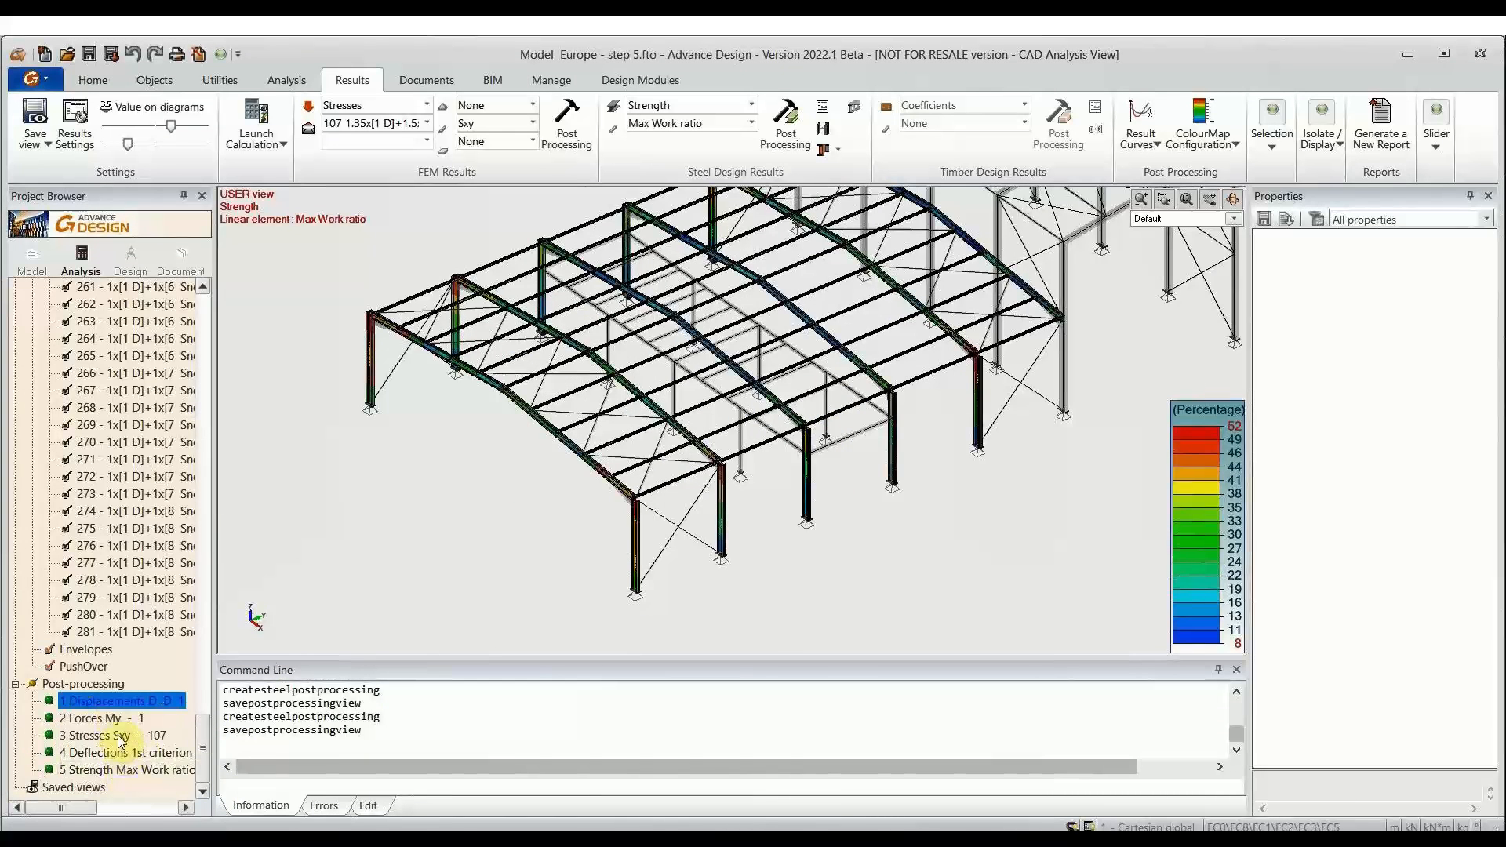
pyautogui.scroll(3, 714, 482)
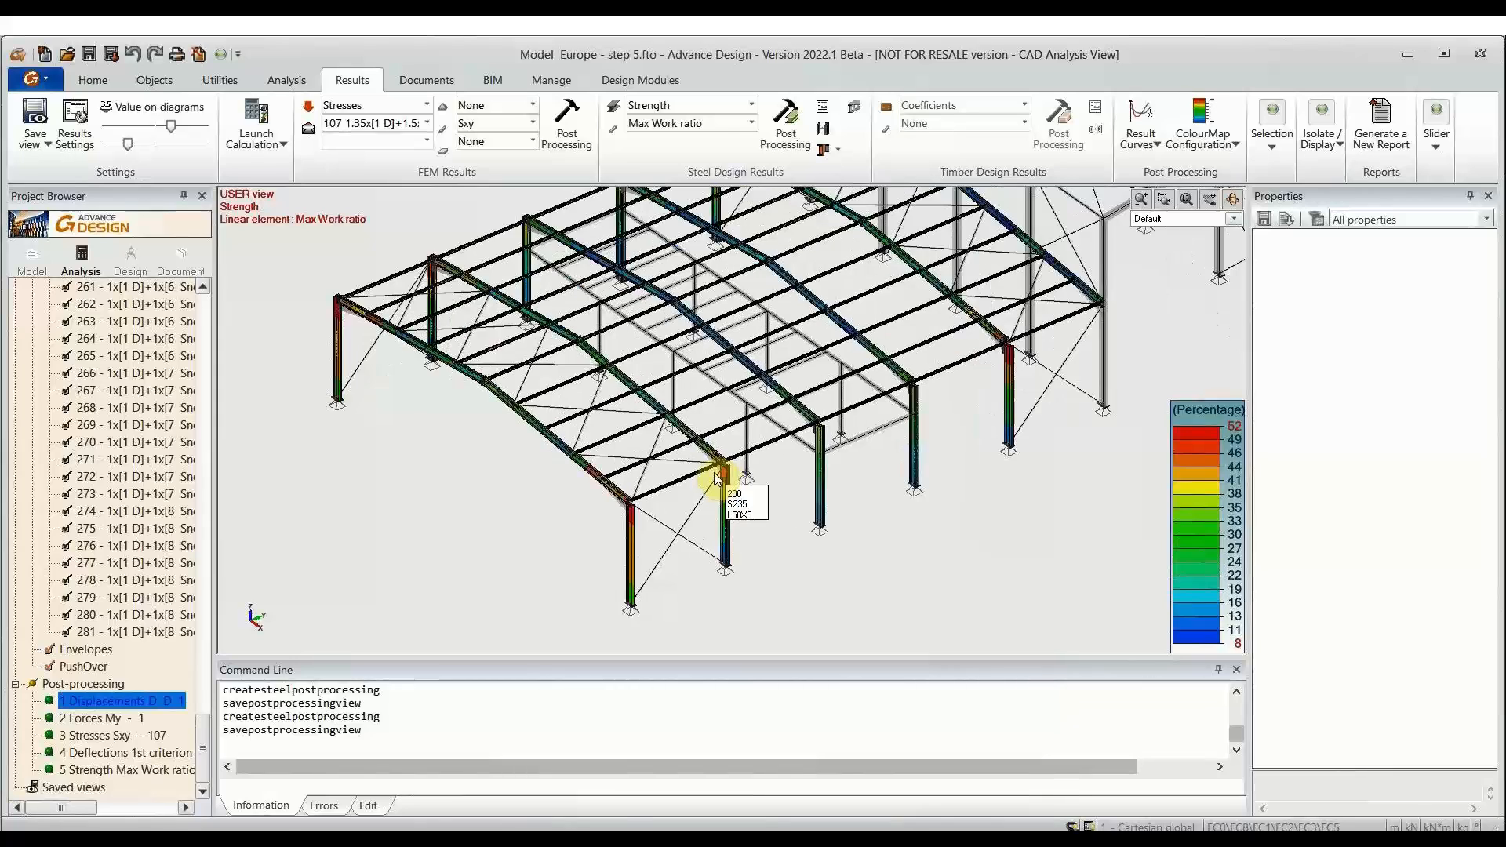
pyautogui.doubleClick(99, 702)
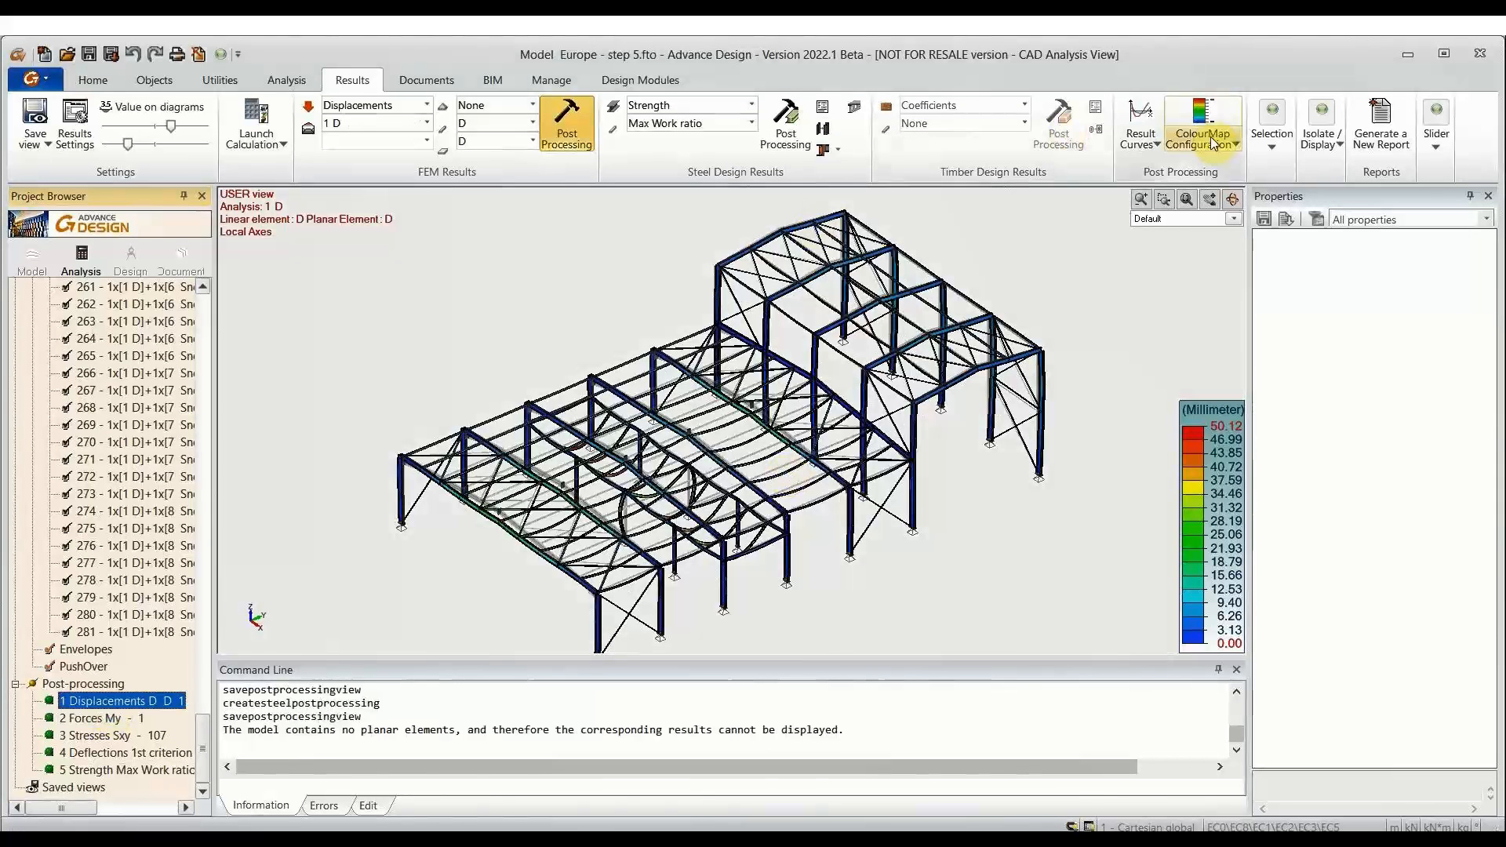
pyautogui.click(1234, 143)
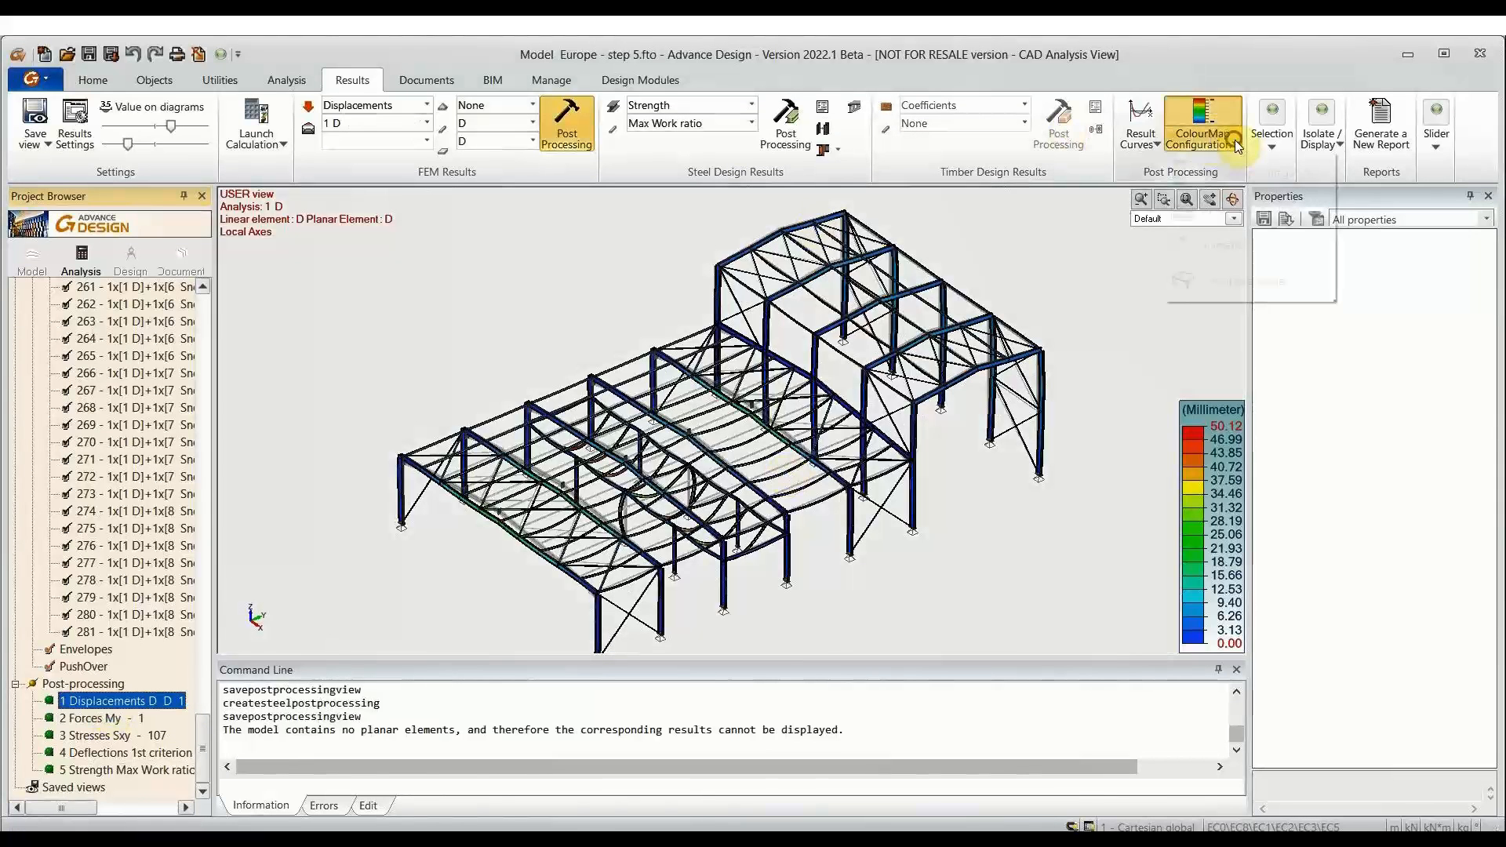
pyautogui.click(1234, 242)
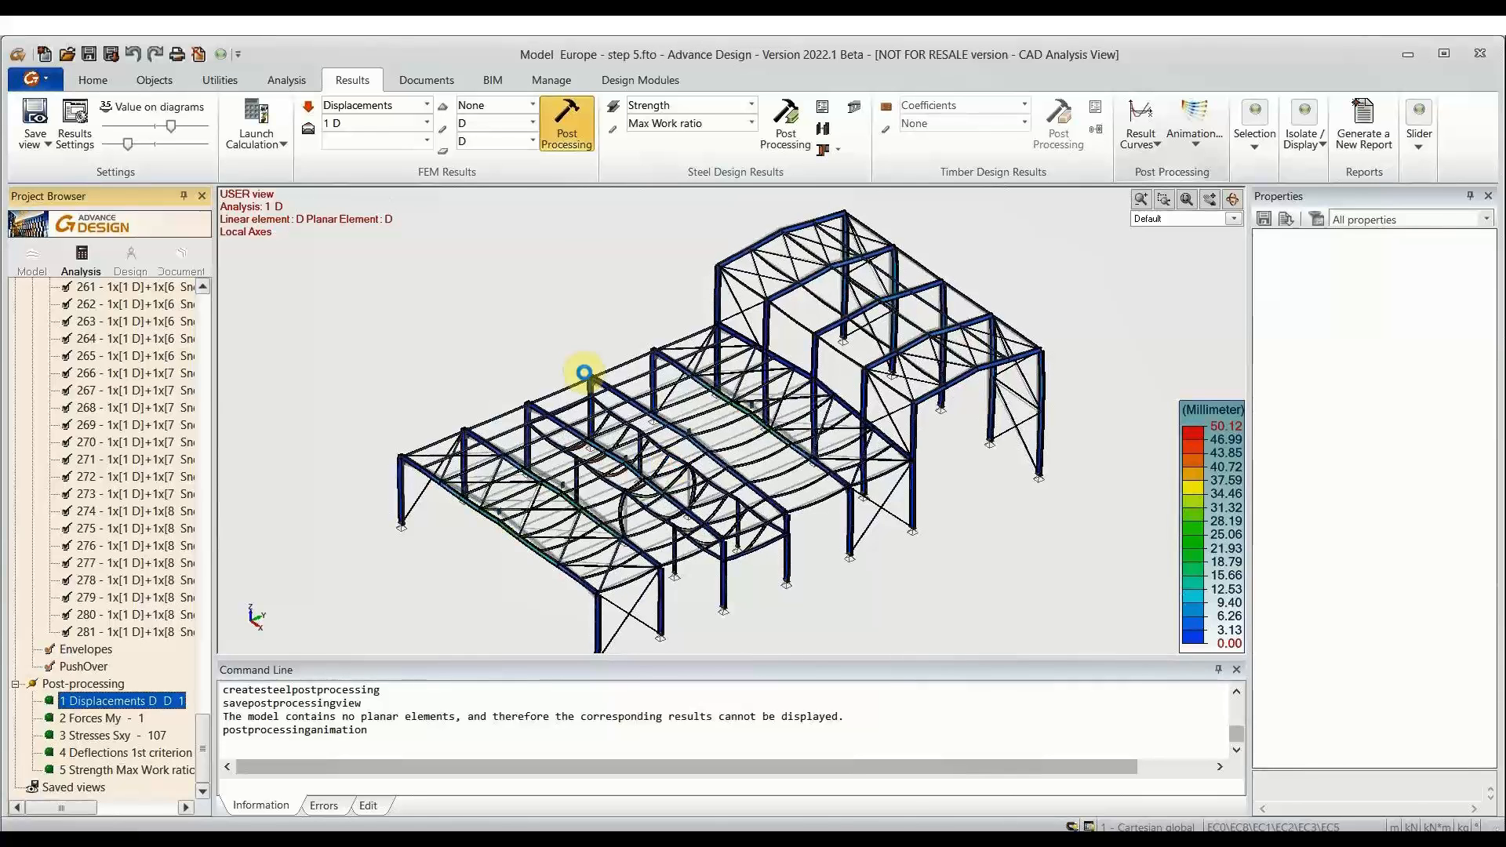
# Step: Restore the saved Forces My view and show the values on the moment diagrams
pyautogui.doubleClick(118, 719)
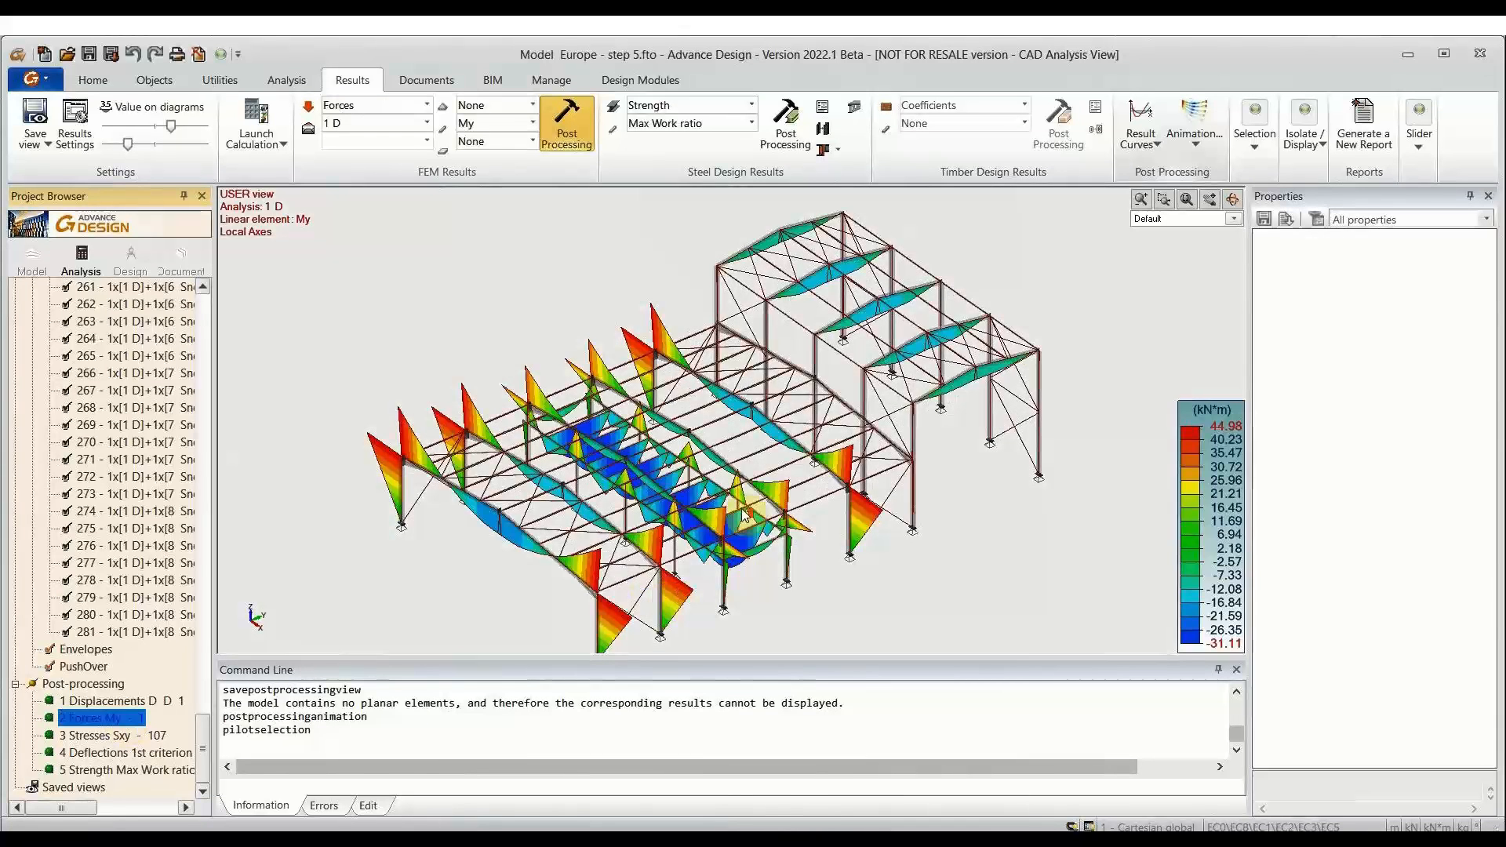
pyautogui.scroll(5, 774, 549)
pyautogui.moveTo(776, 555); pyautogui.dragTo(745, 436, button='middle')
pyautogui.scroll(-1, 746, 436)
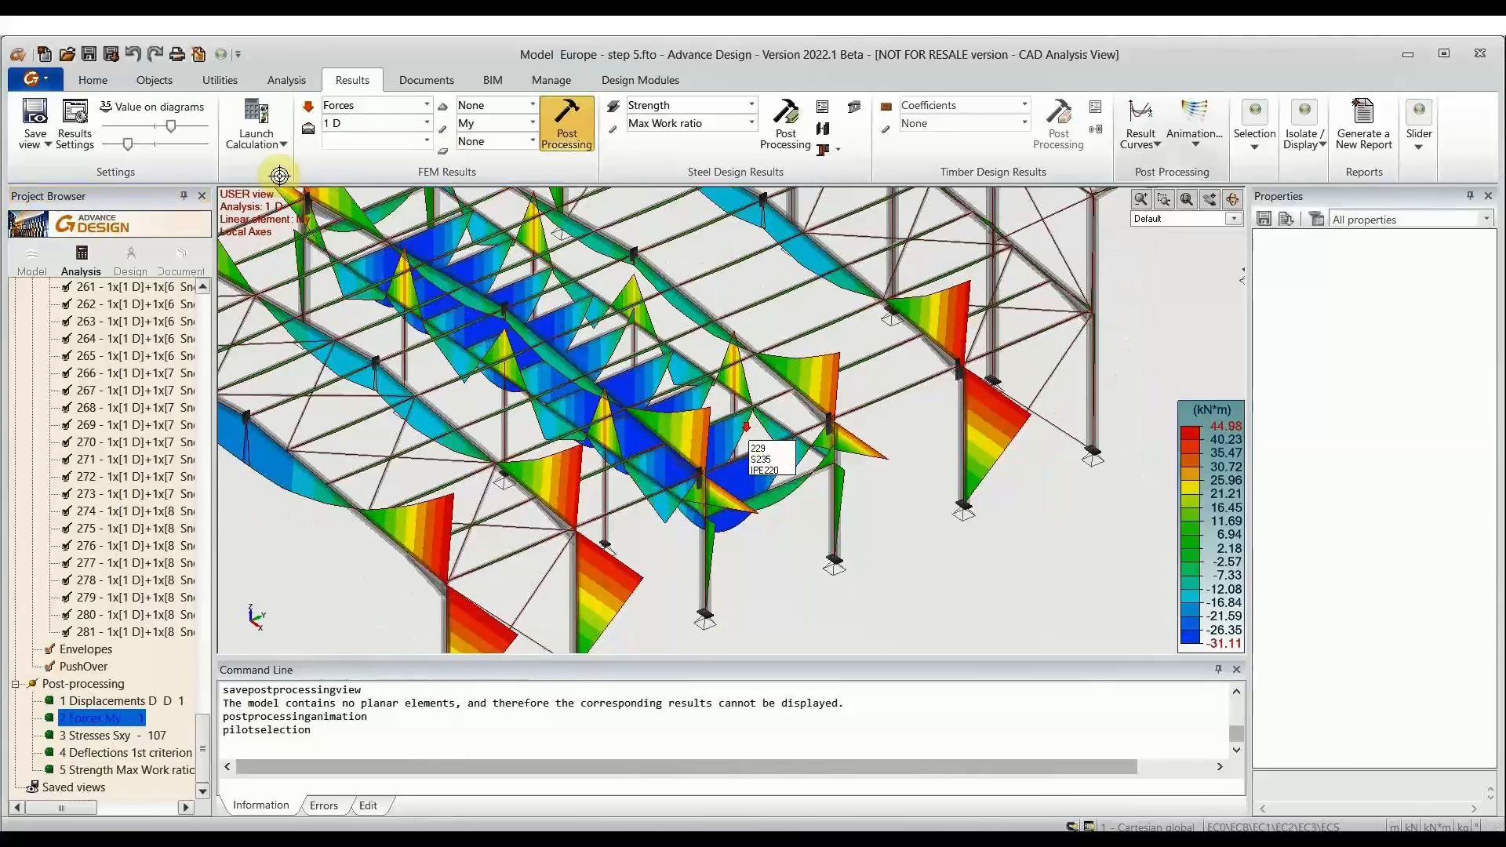
pyautogui.click(156, 107)
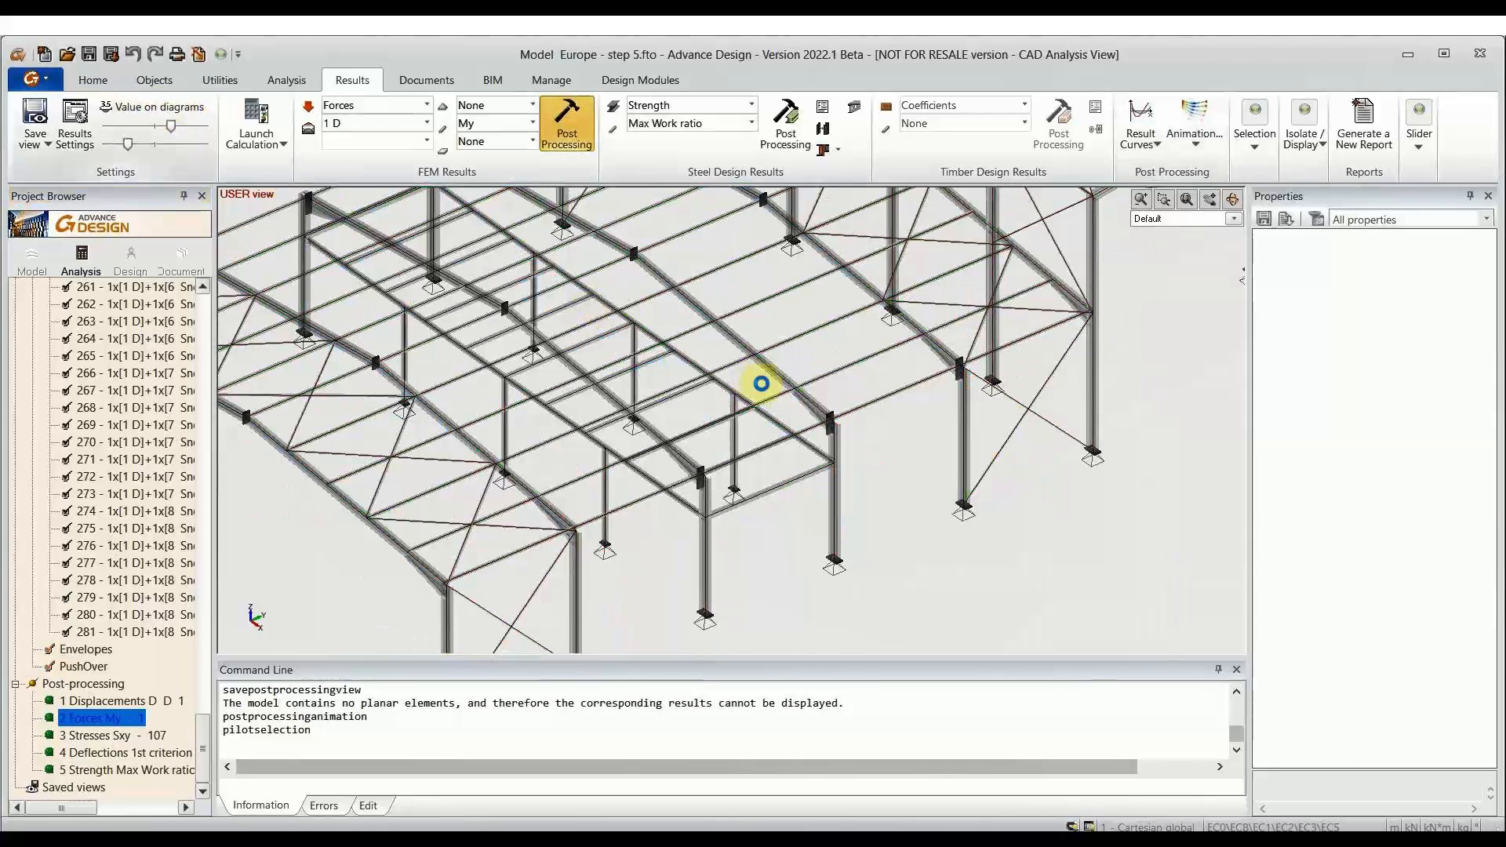
pyautogui.moveTo(750, 468); pyautogui.dragTo(927, 487, button='middle')
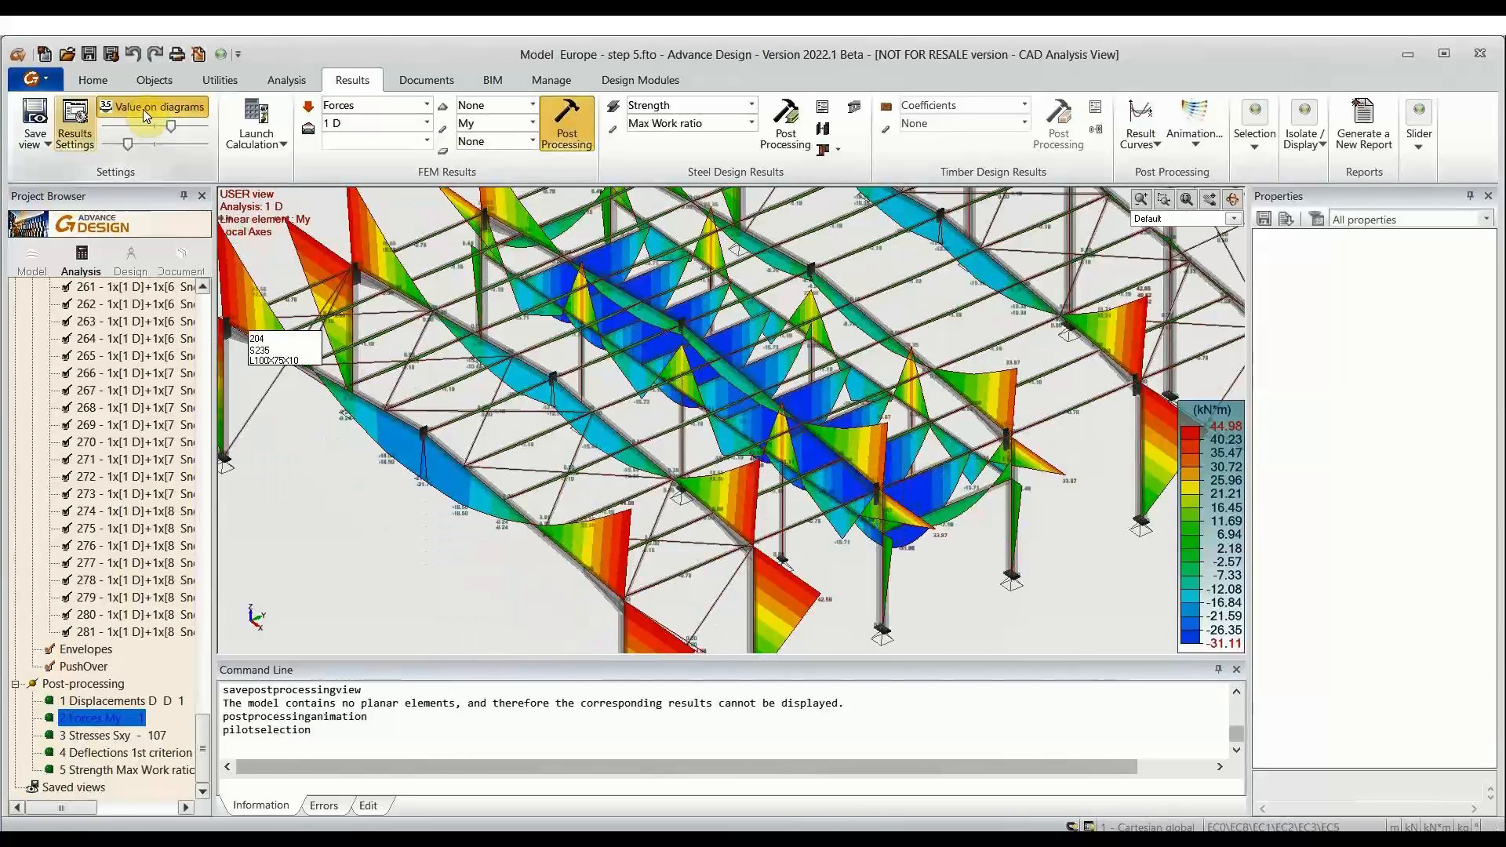
# Step: Try a larger display scale for the My diagrams and enlarge the text of the diagram values
pyautogui.click(153, 144)
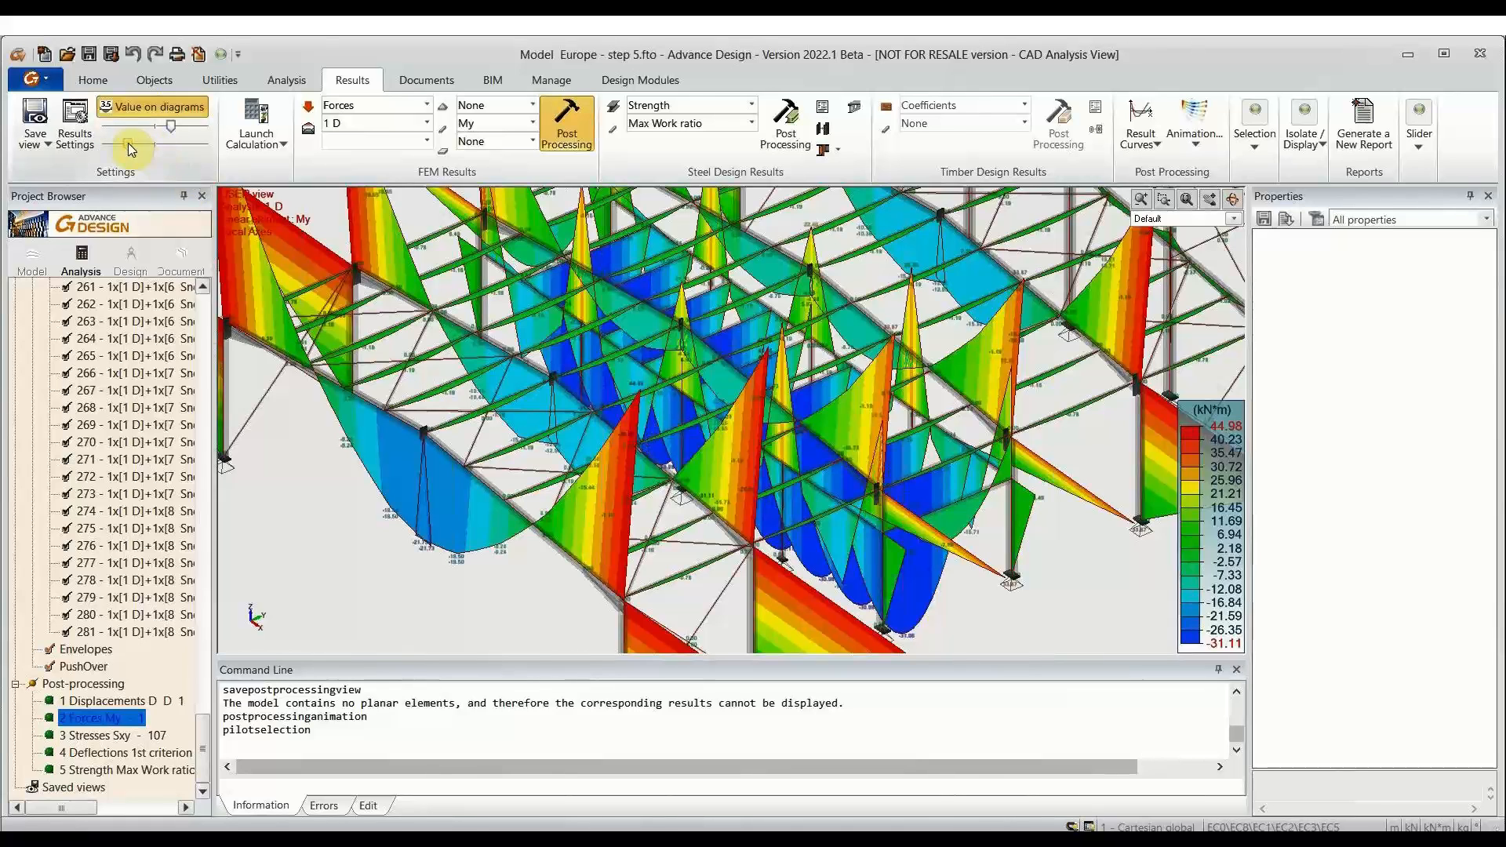
pyautogui.moveTo(759, 453); pyautogui.dragTo(668, 448, button='middle')
pyautogui.scroll(-2, 697, 414)
pyautogui.moveTo(170, 127)
pyautogui.mouseDown()
pyautogui.moveTo(188, 127)
pyautogui.moveTo(144, 133)
pyautogui.mouseUp()
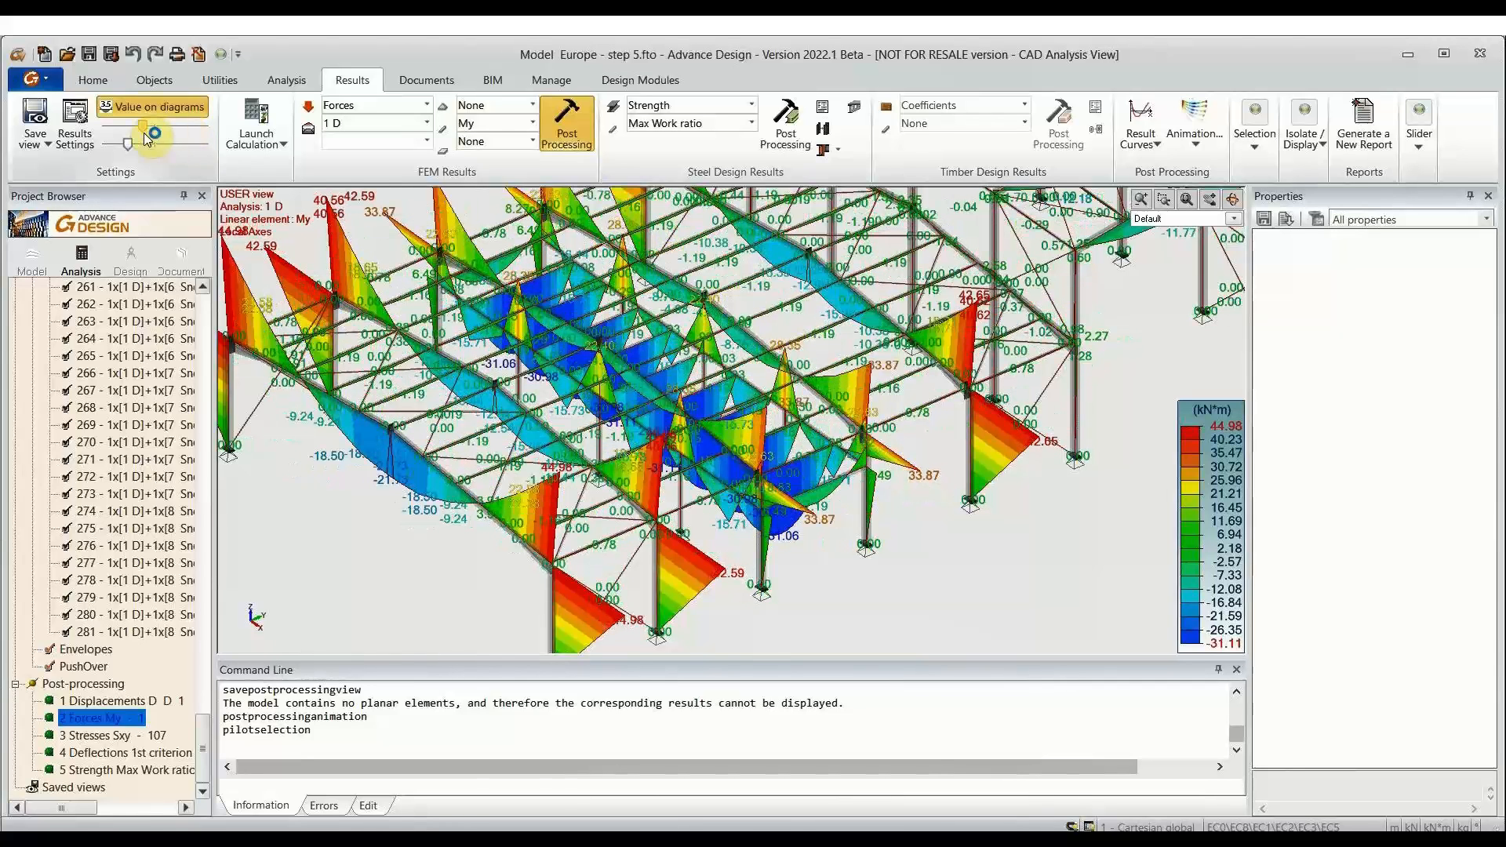
# Step: Review the saved Stresses Sxy, Deflections 1st criterion and Strength Max Work ratio post-processing views in turn
pyautogui.click(110, 738)
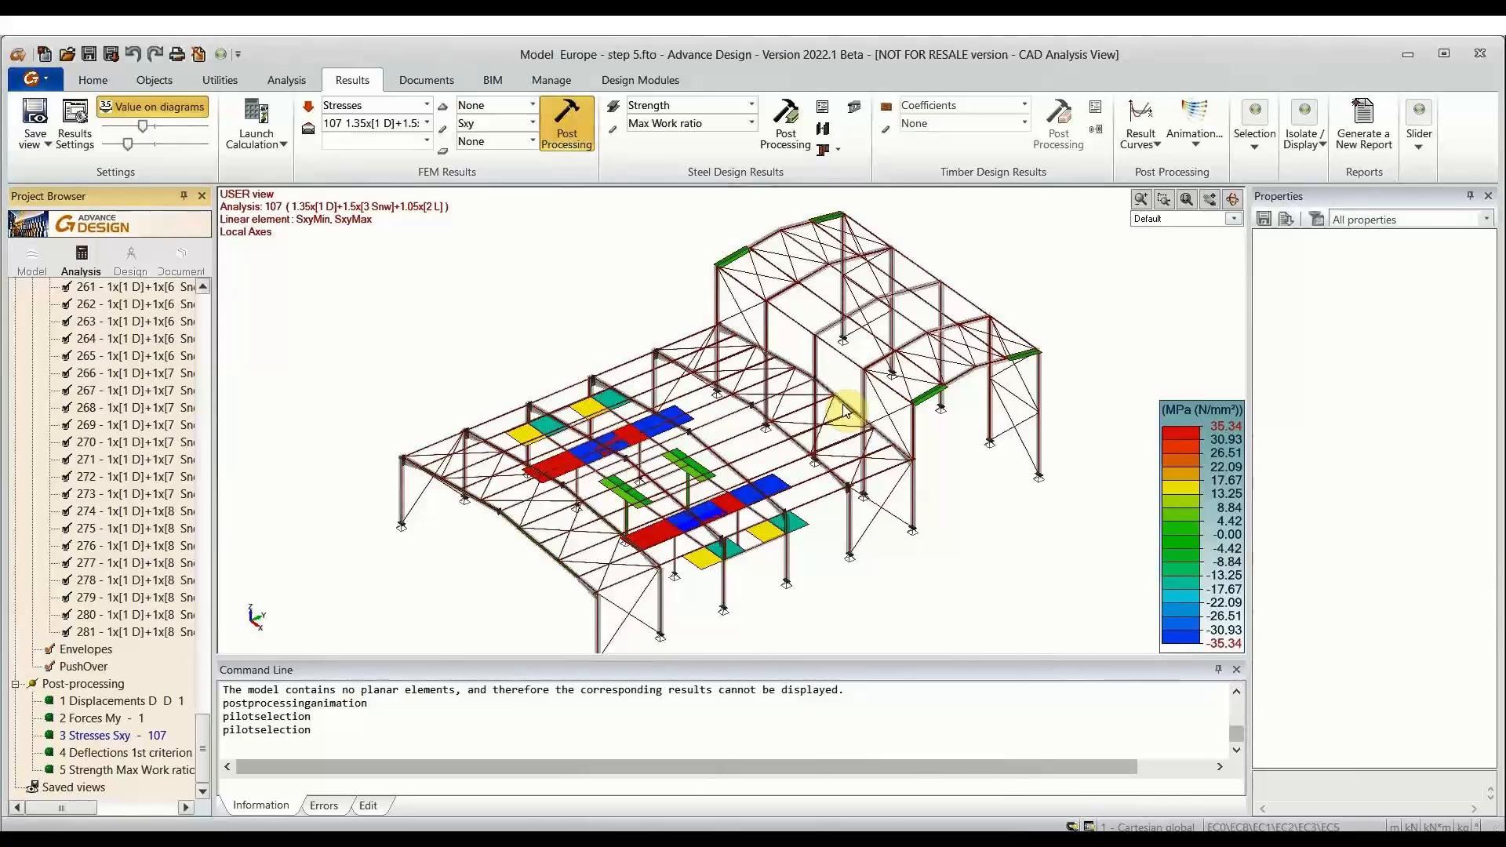
pyautogui.click(148, 755)
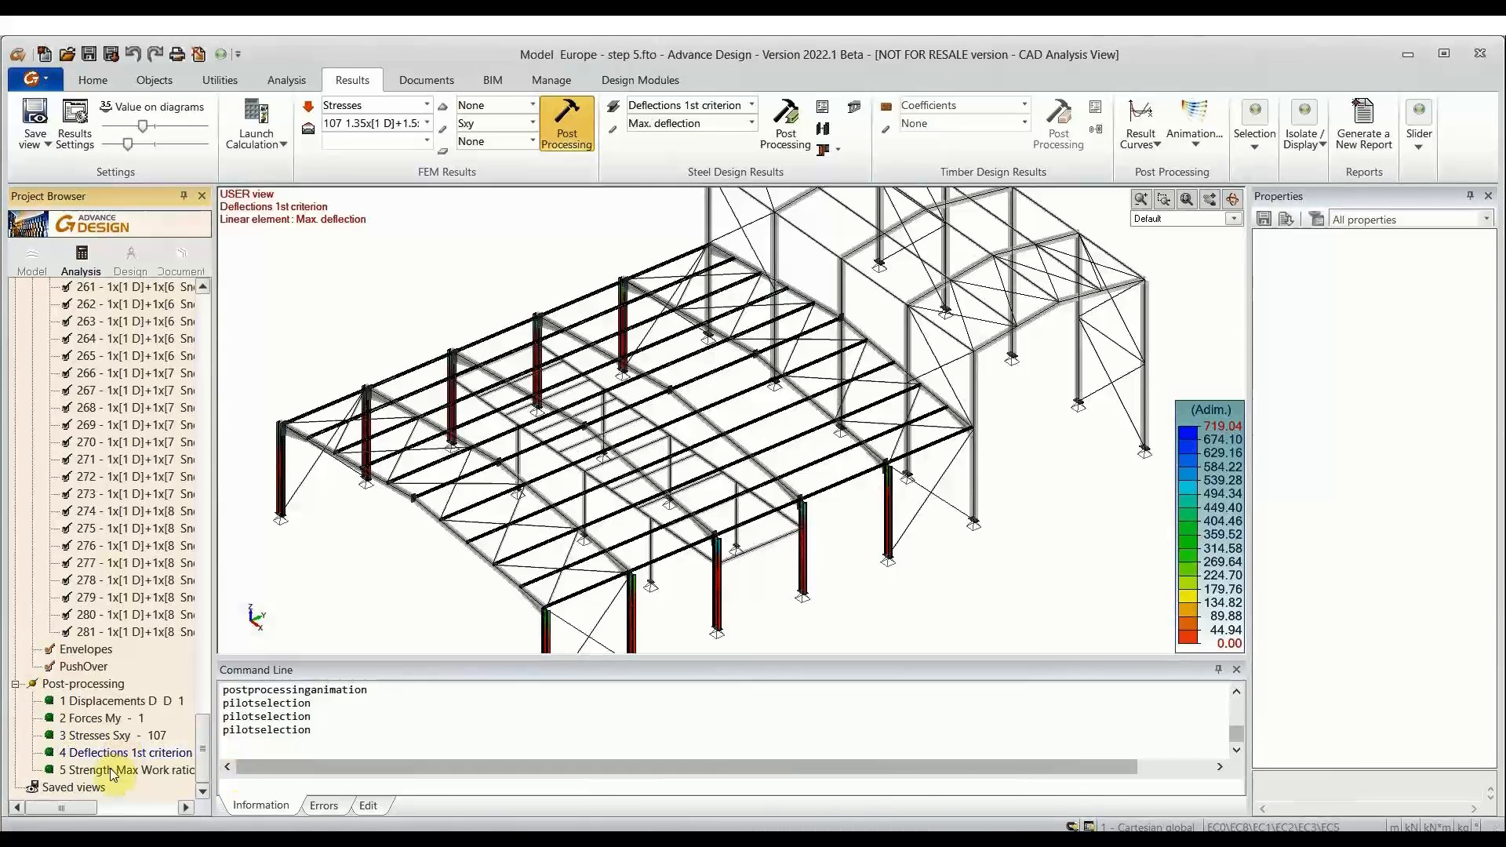
pyautogui.click(113, 772)
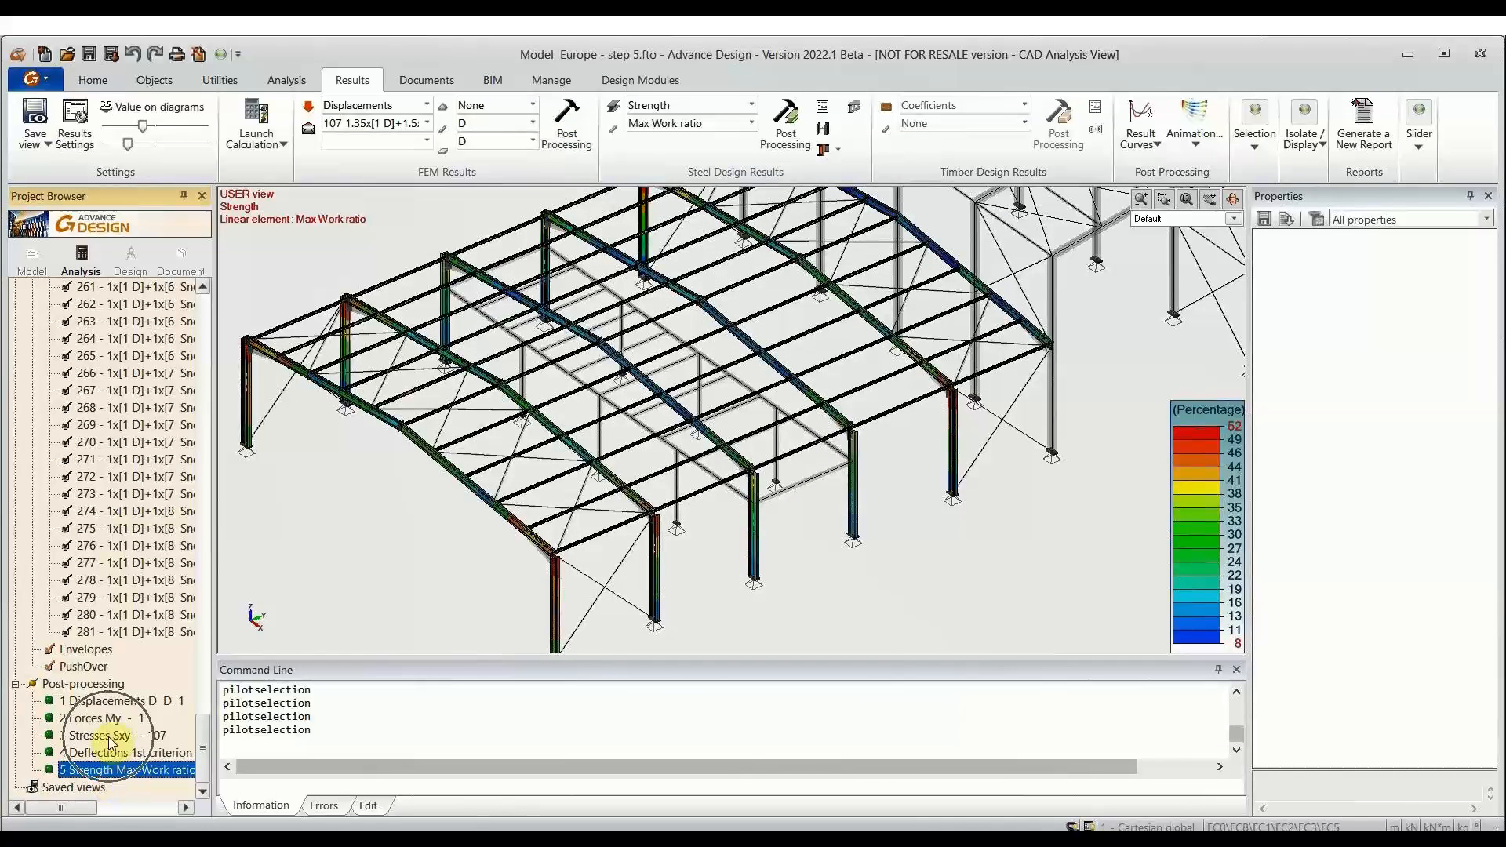
pyautogui.moveTo(323, 510); pyautogui.dragTo(389, 512, button='middle')
pyautogui.scroll(-2, 393, 497)
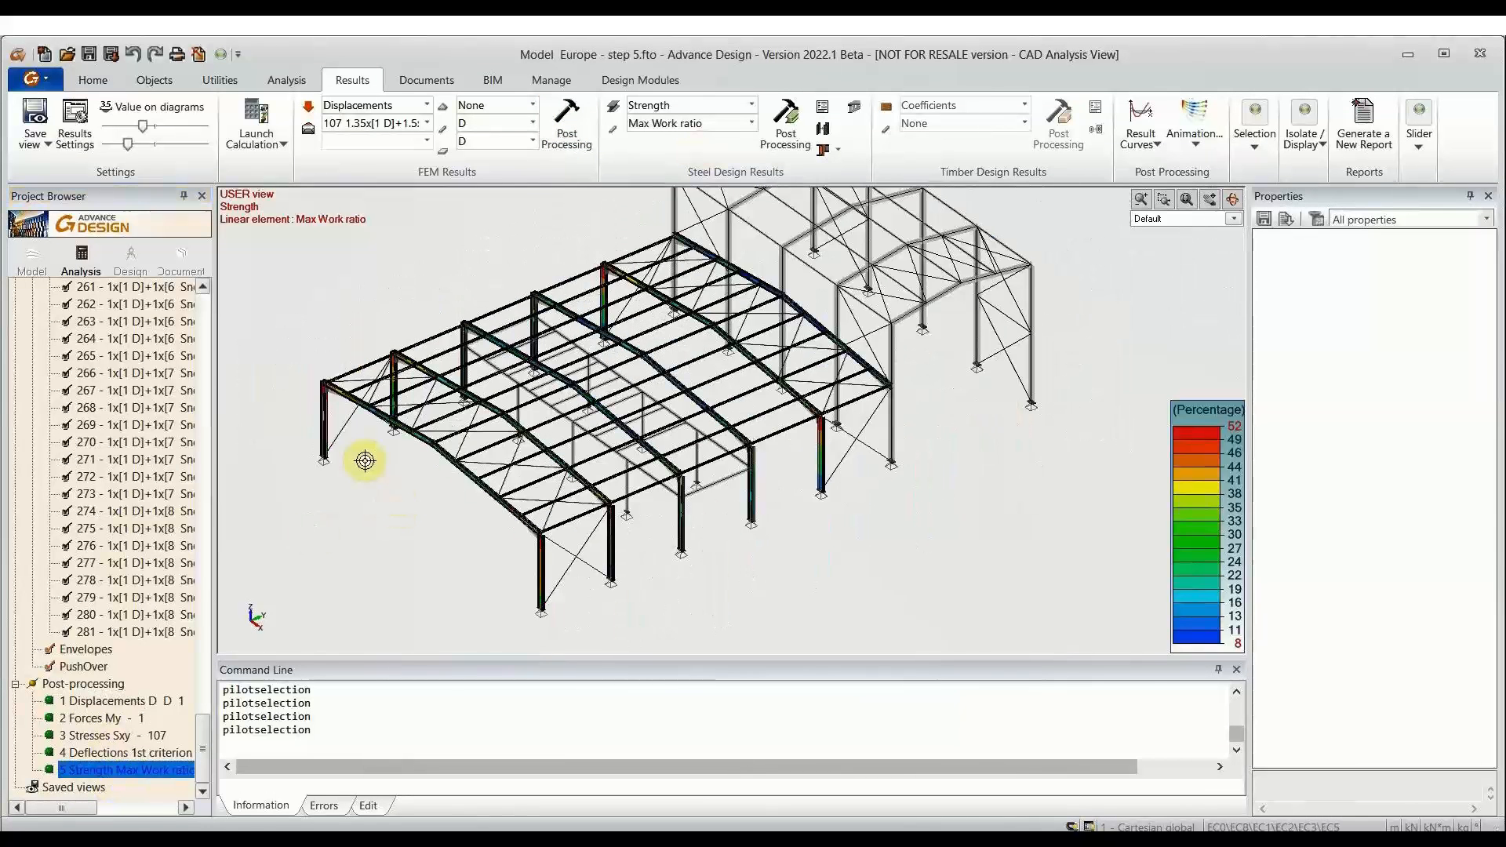
# Step: Open the shape sheet of the IPE400 corner column, linear element 172, and examine its deflection verification
pyautogui.click(336, 427)
pyautogui.scroll(2, 339, 434)
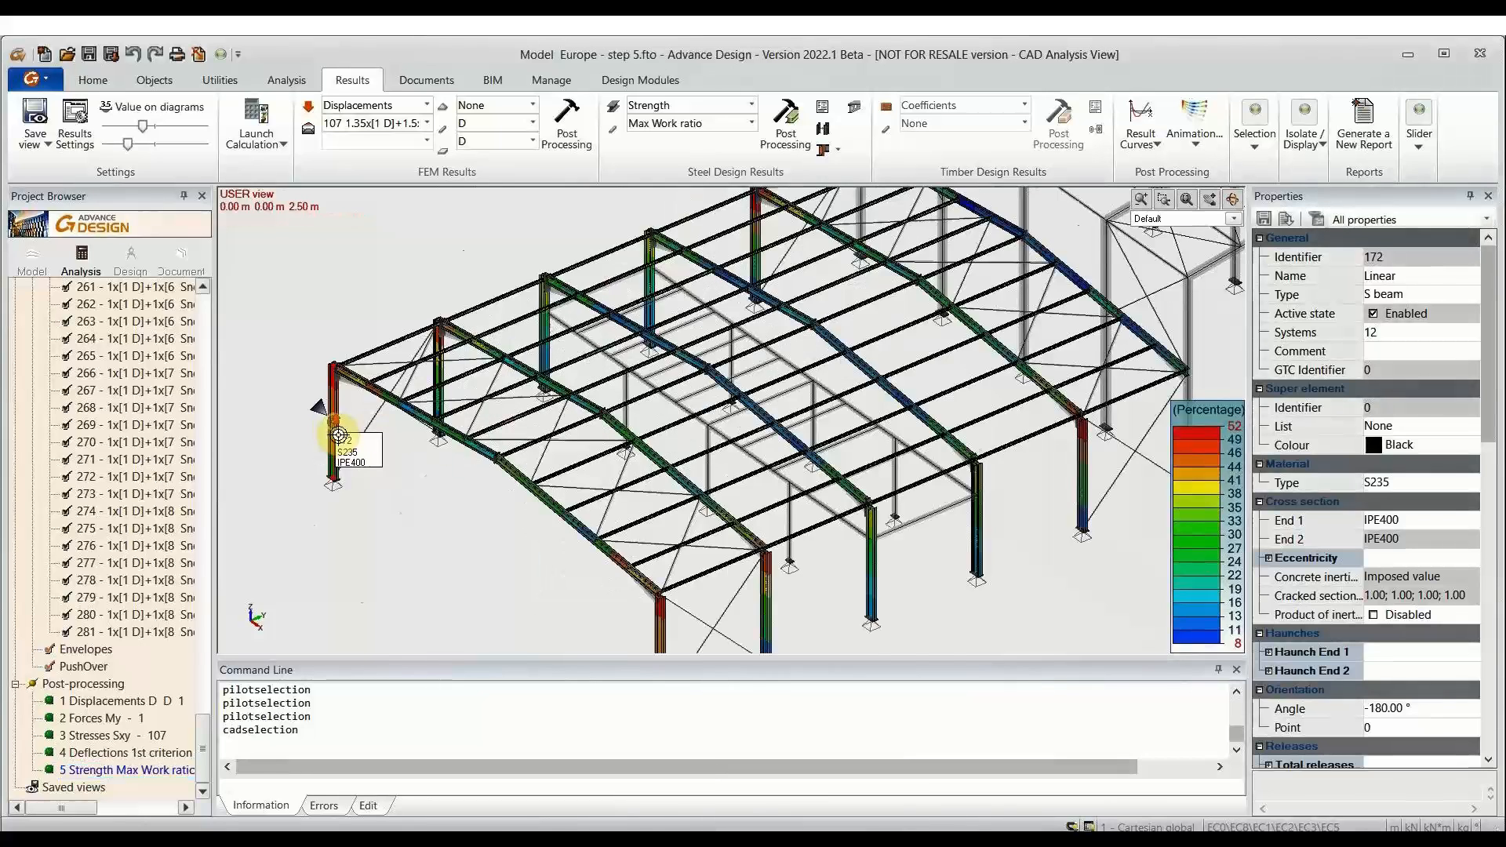
pyautogui.scroll(2, 338, 434)
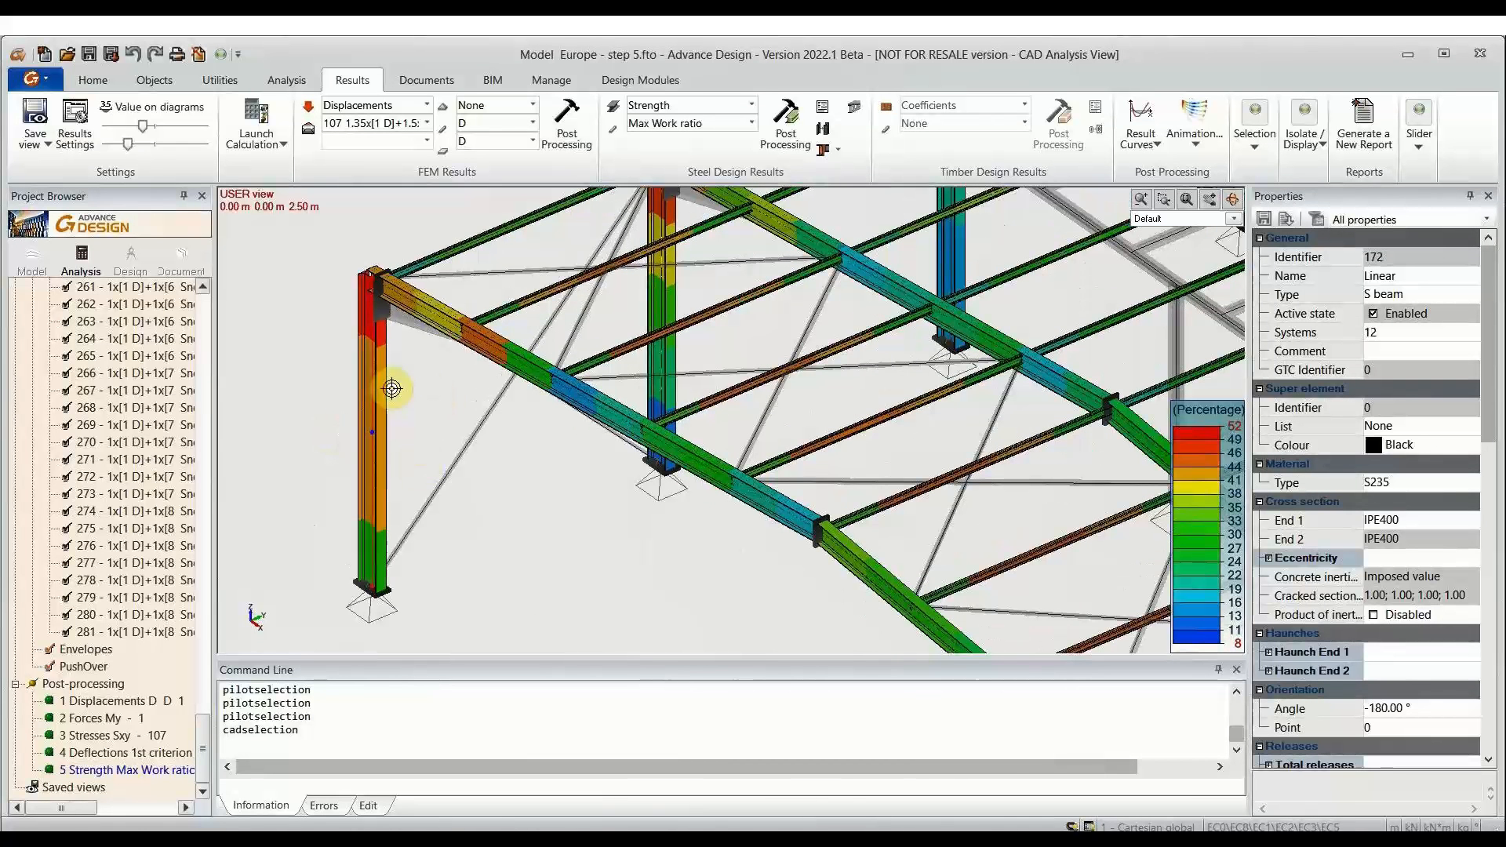
pyautogui.click(823, 113)
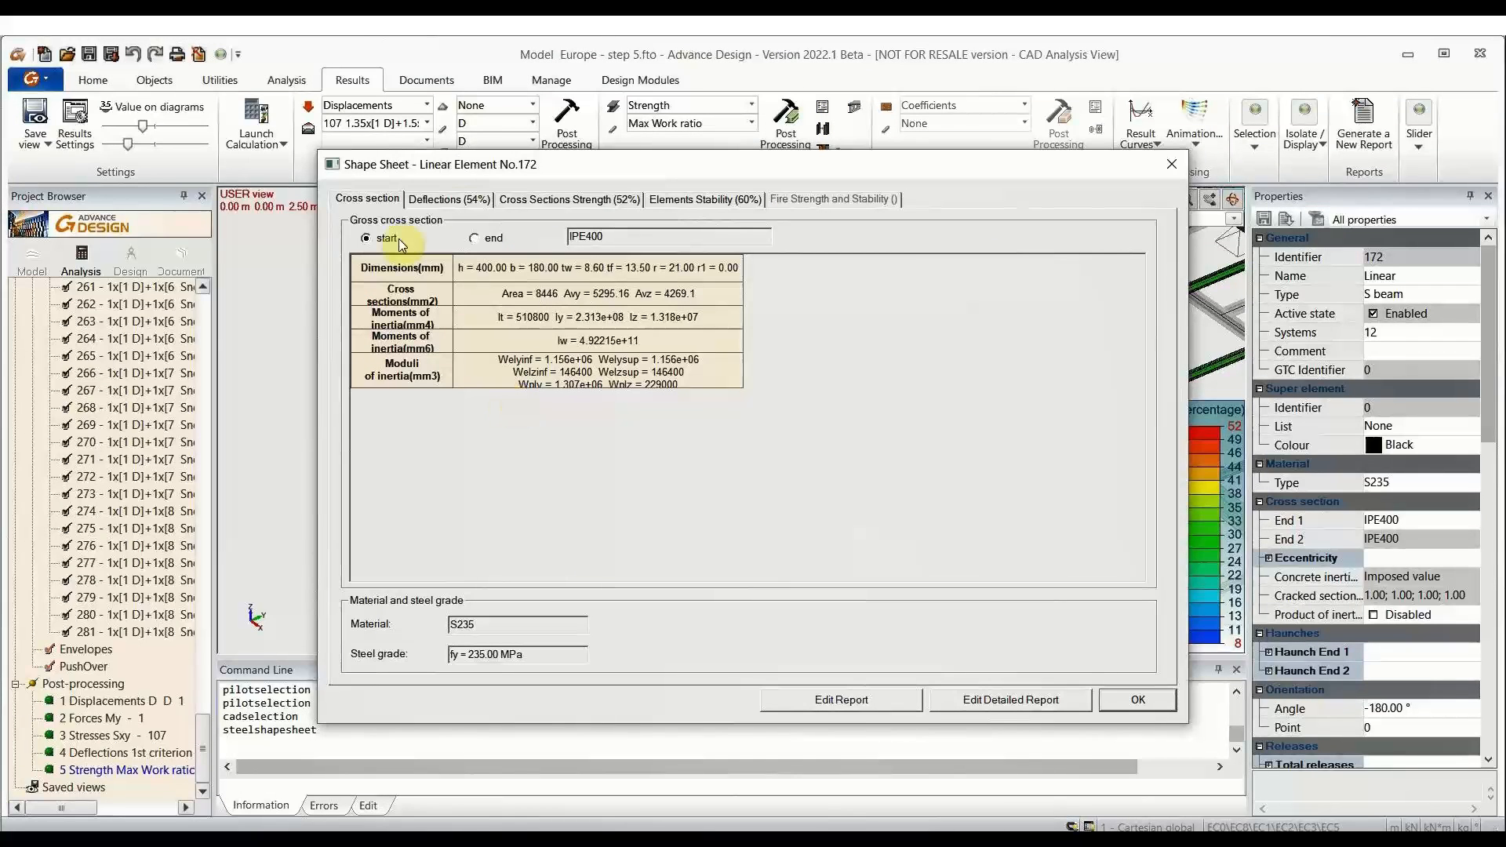
pyautogui.click(450, 199)
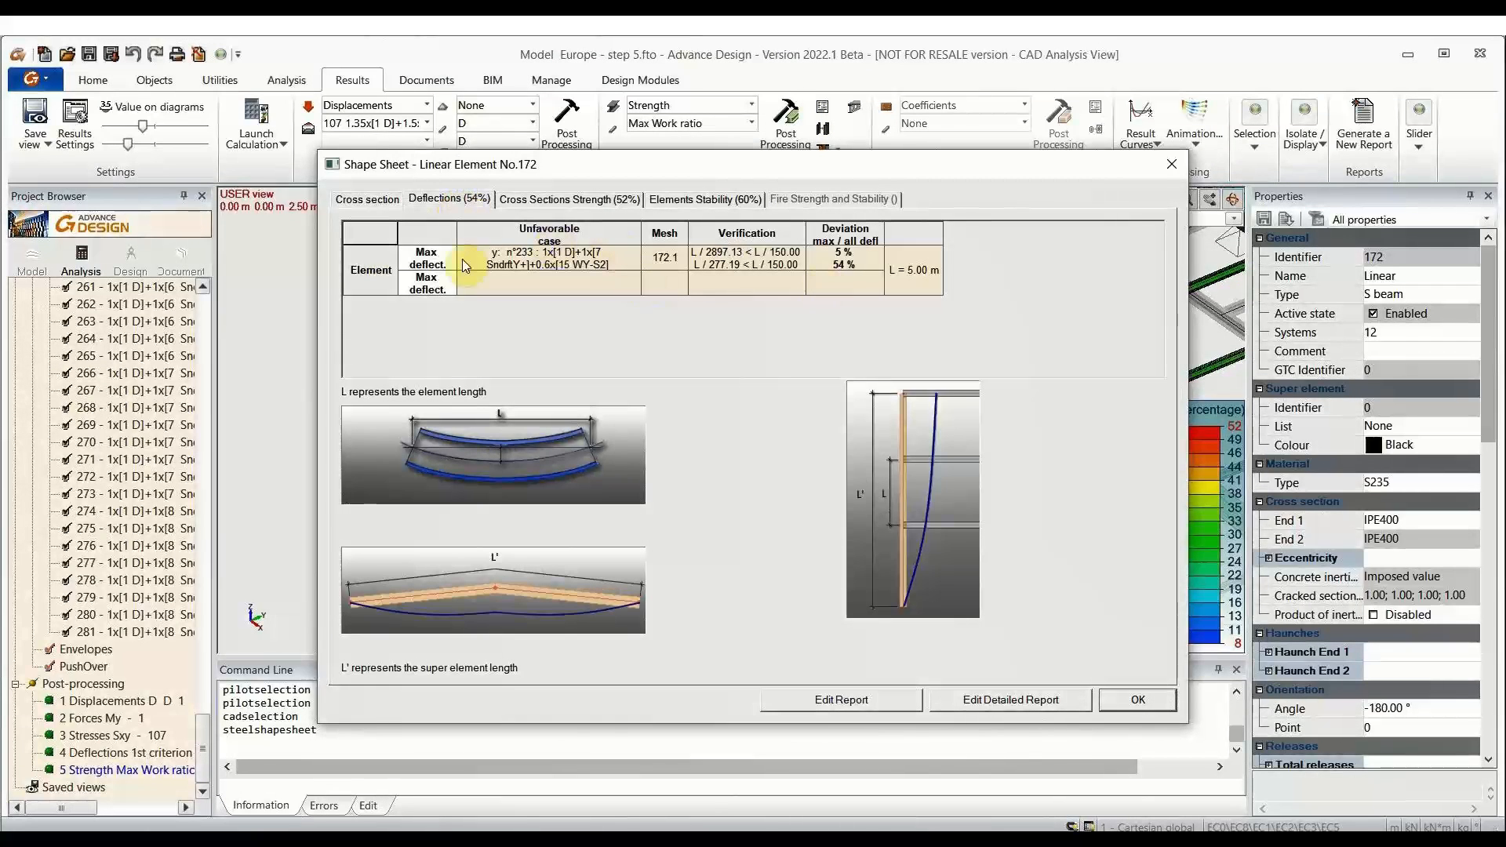
pyautogui.click(466, 265)
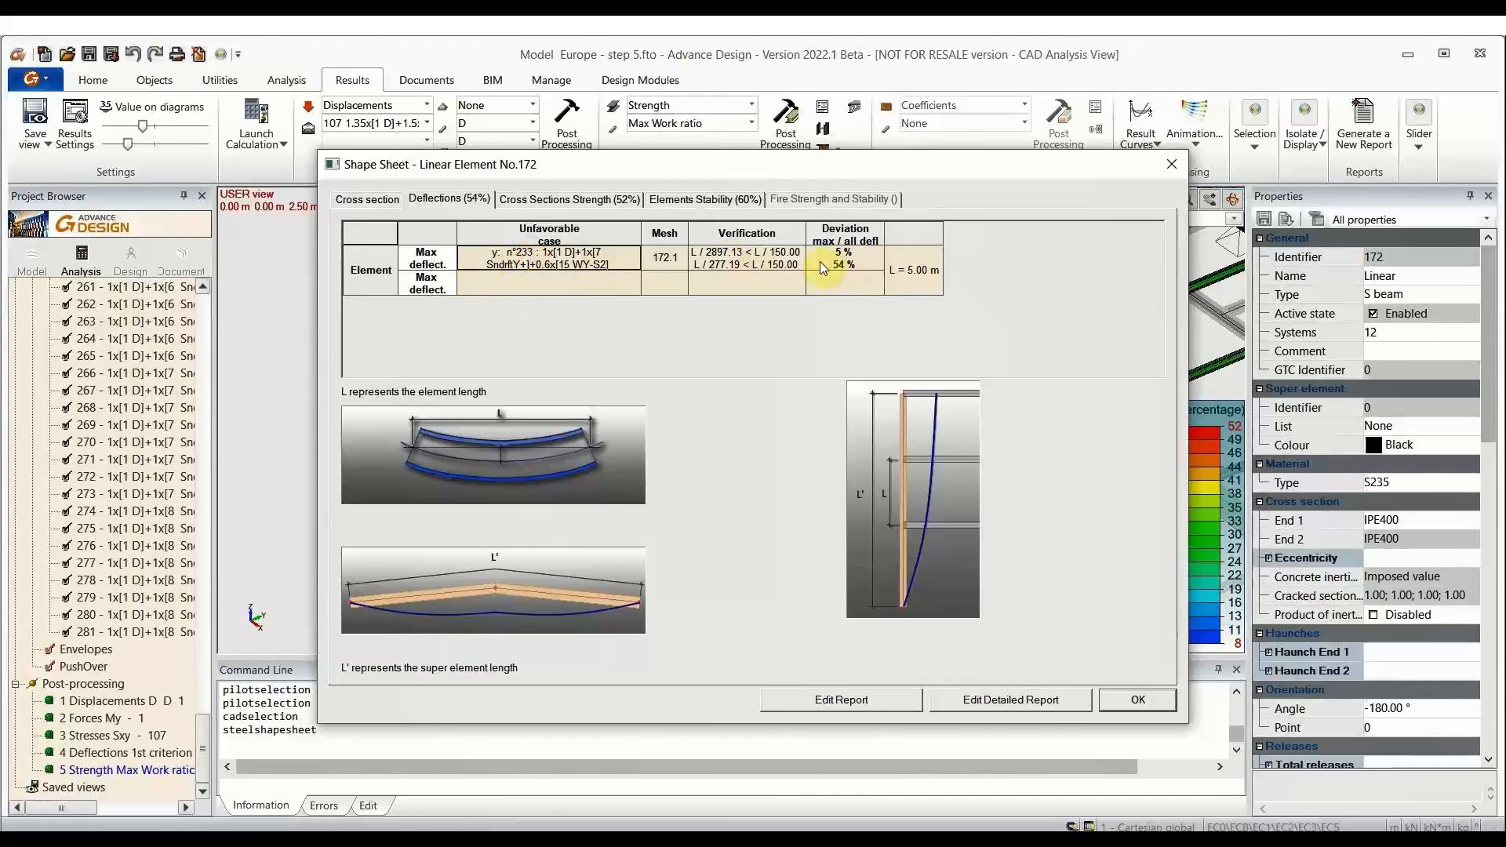
# Step: Show the column's cross sections strength verifications and enlarge the table rows so the labels are fully readable
pyautogui.click(594, 200)
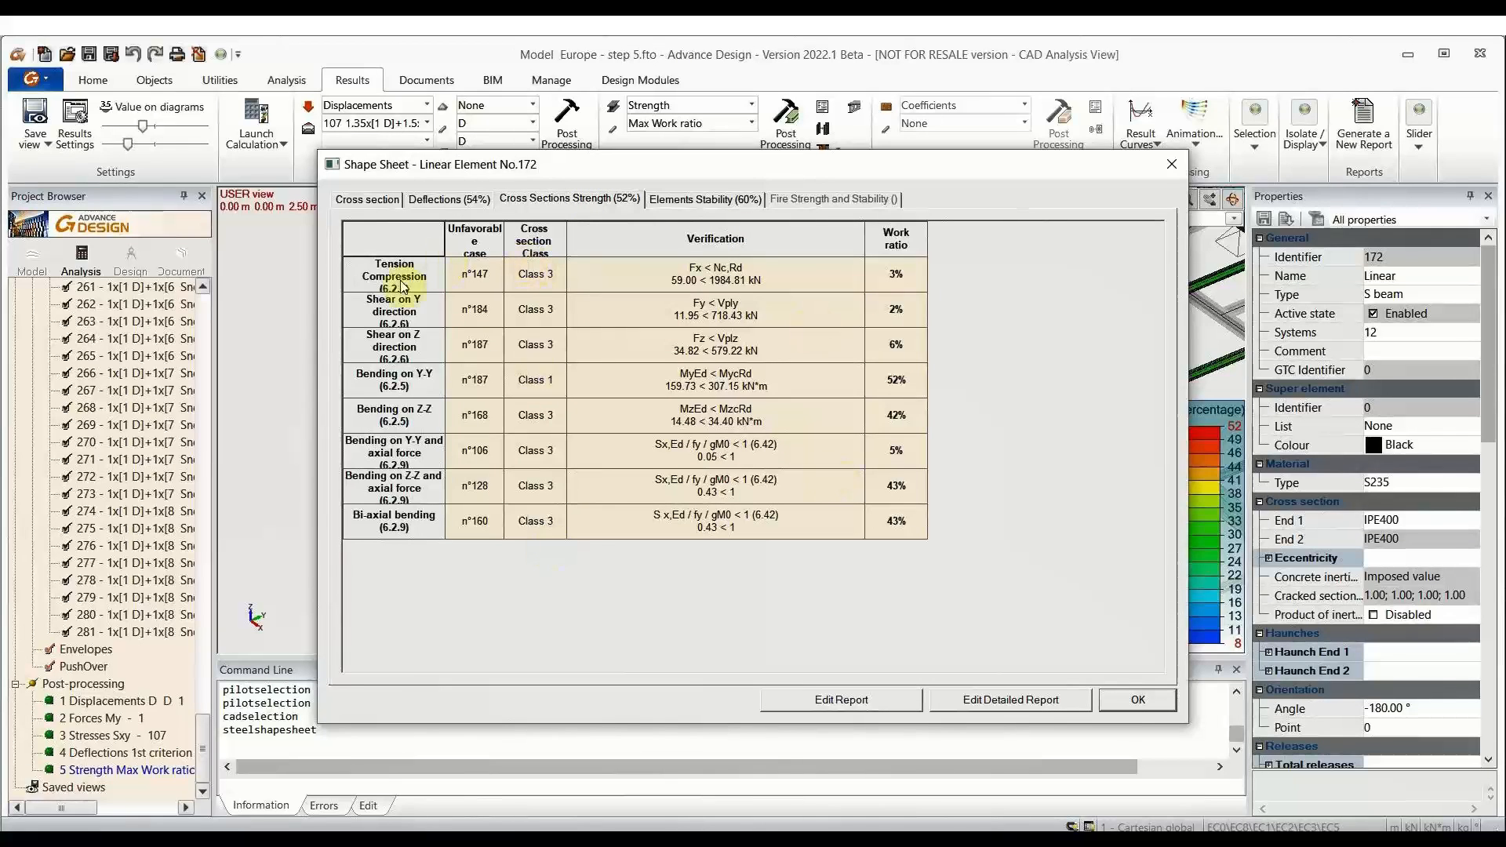
pyautogui.moveTo(425, 295); pyautogui.dragTo(423, 303)
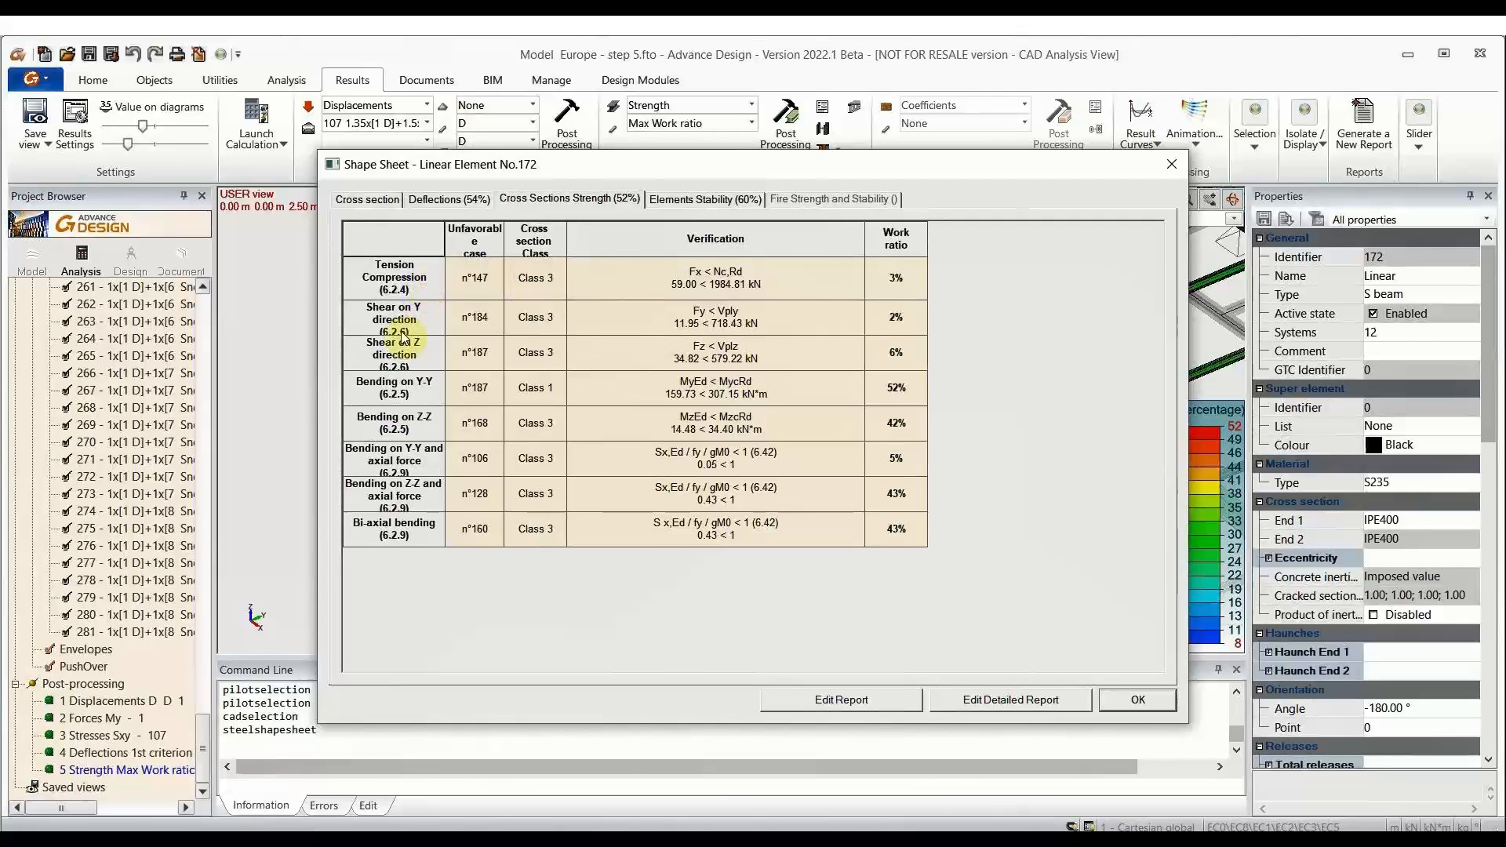
pyautogui.moveTo(420, 378); pyautogui.dragTo(437, 344)
pyautogui.moveTo(434, 493); pyautogui.dragTo(435, 553)
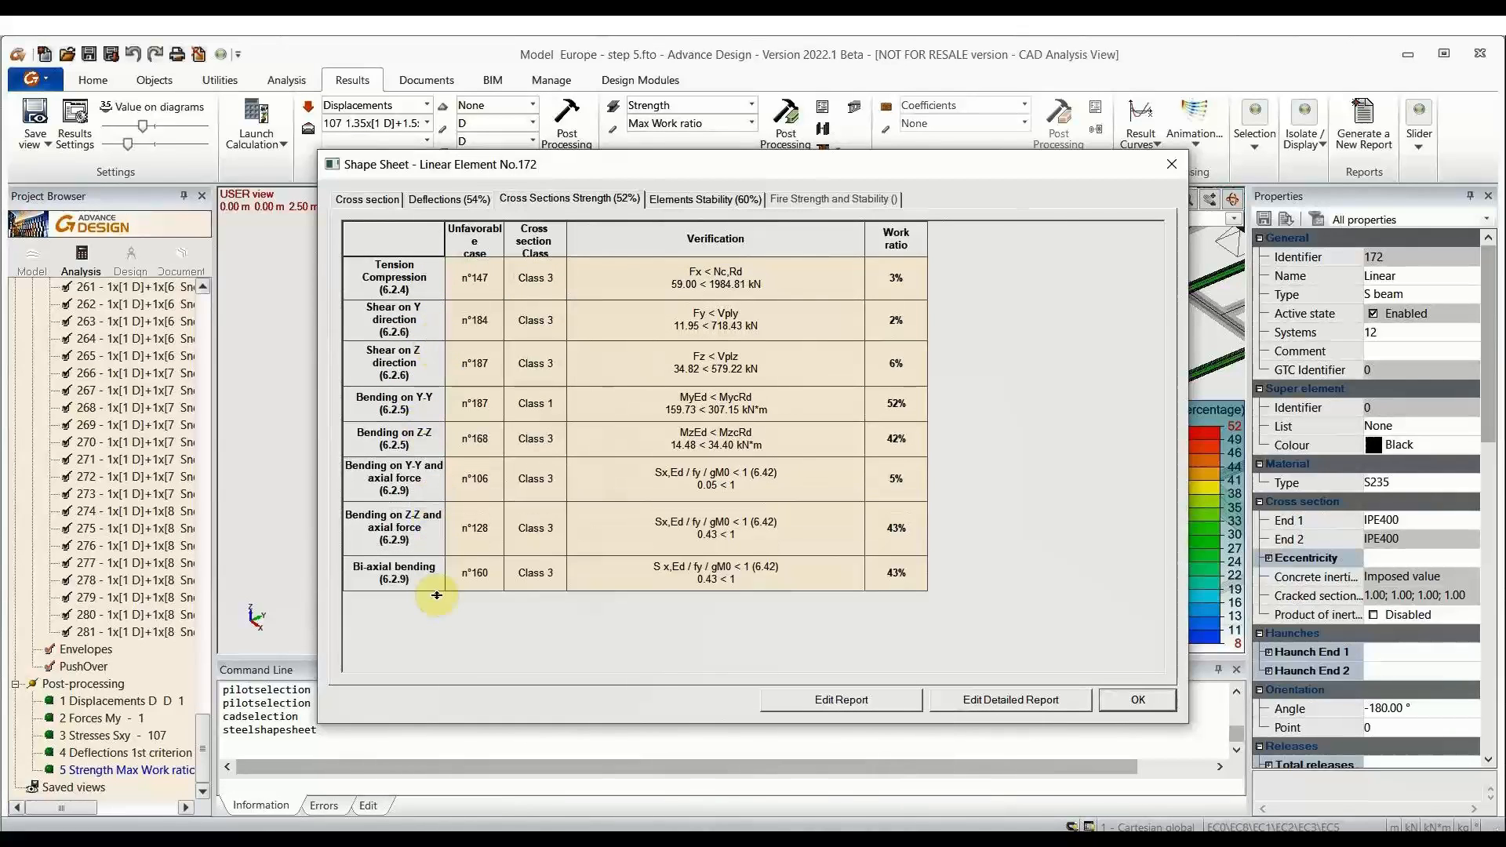
# Step: Examine the column's shear, bending and bi-axial bending strength checks together with their unfavorable cases and verification formulas
pyautogui.click(396, 322)
pyautogui.click(404, 365)
pyautogui.click(404, 404)
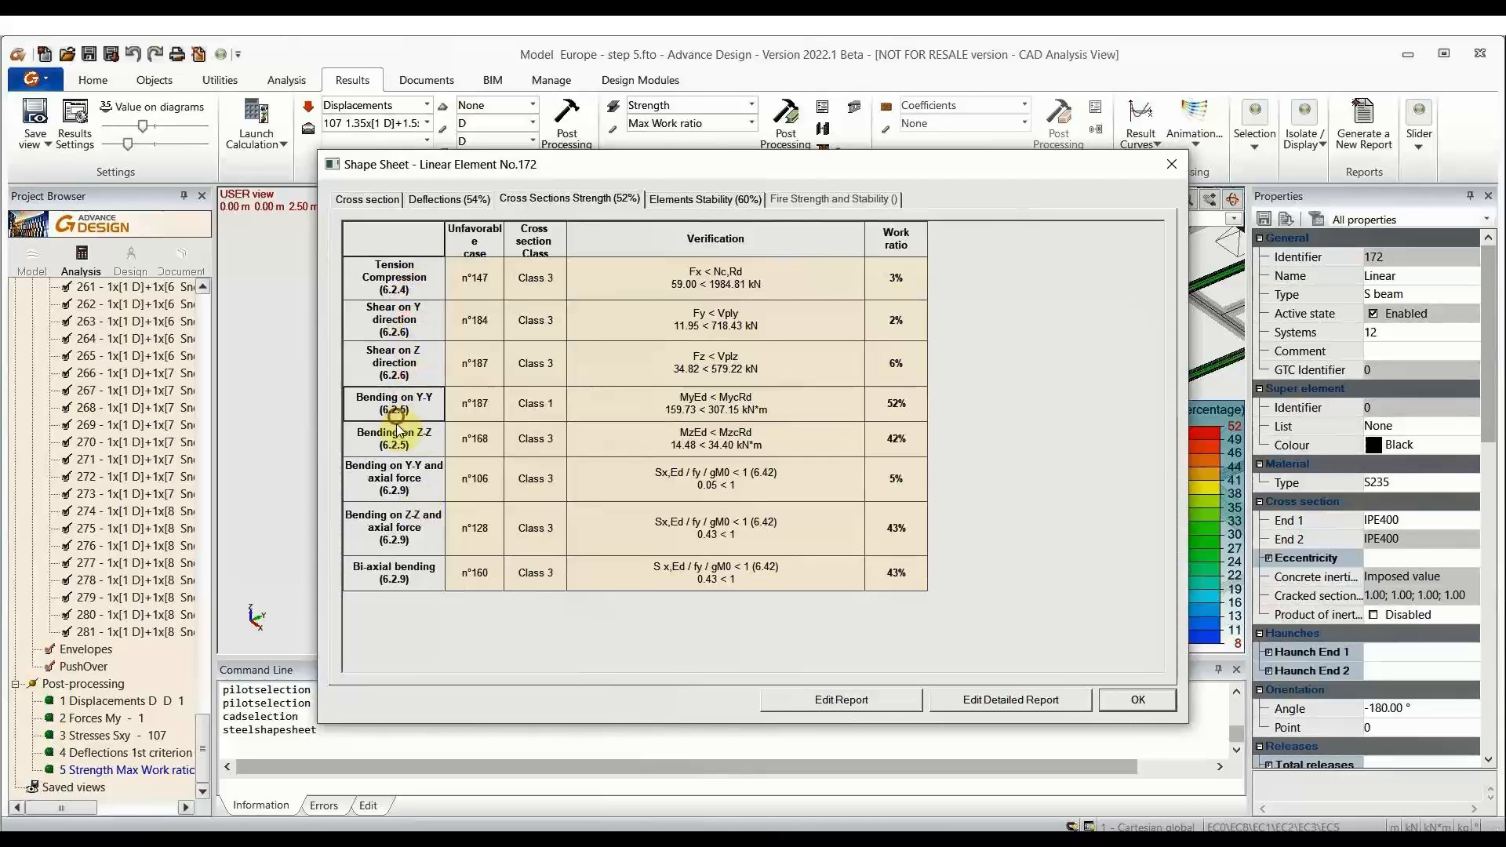
pyautogui.click(396, 444)
pyautogui.click(398, 486)
pyautogui.click(401, 527)
pyautogui.click(404, 571)
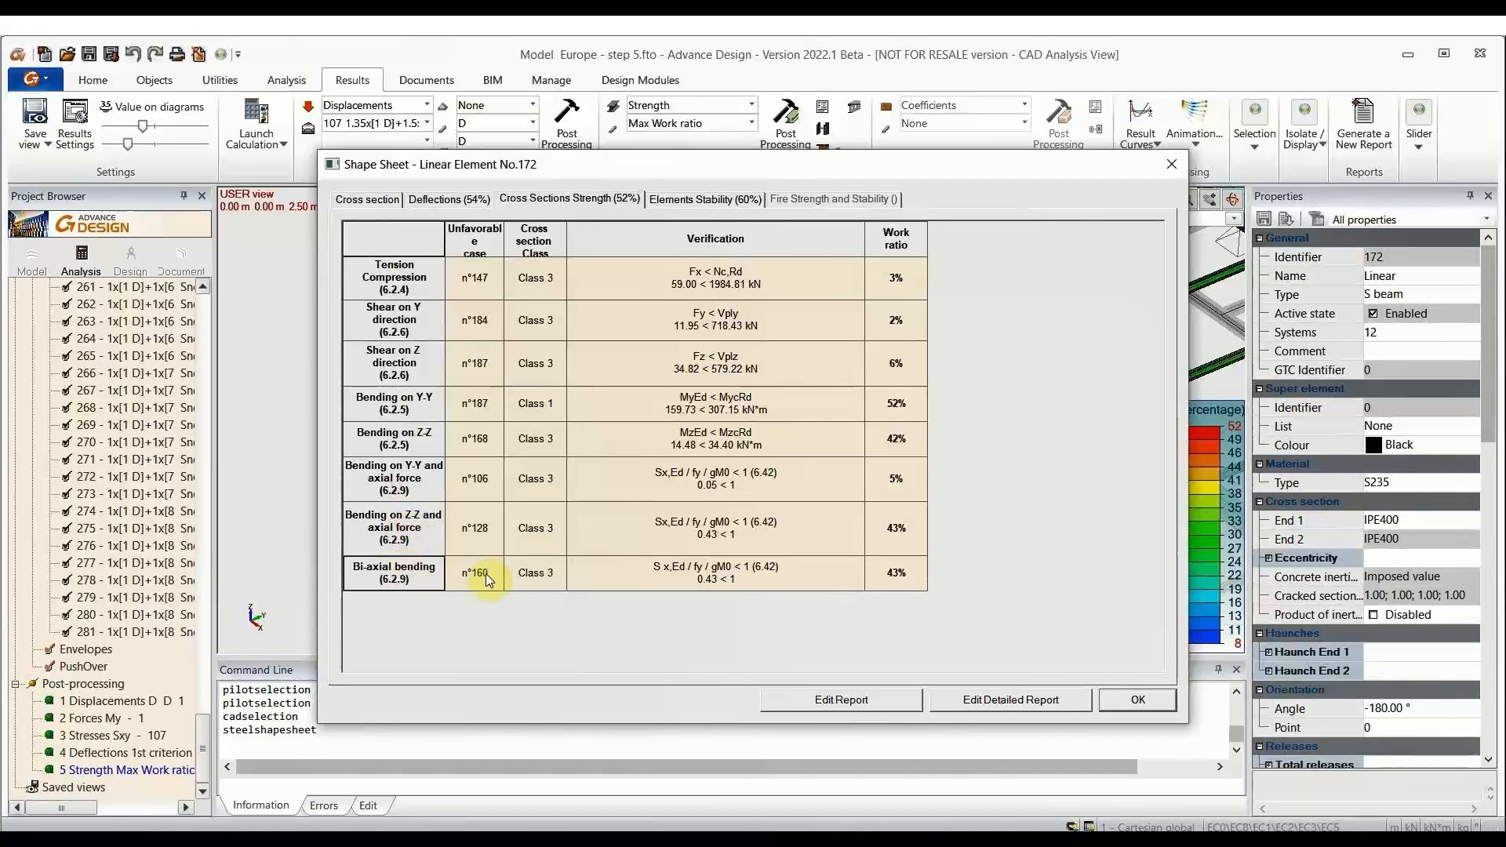
pyautogui.click(476, 577)
pyautogui.click(479, 282)
pyautogui.click(479, 326)
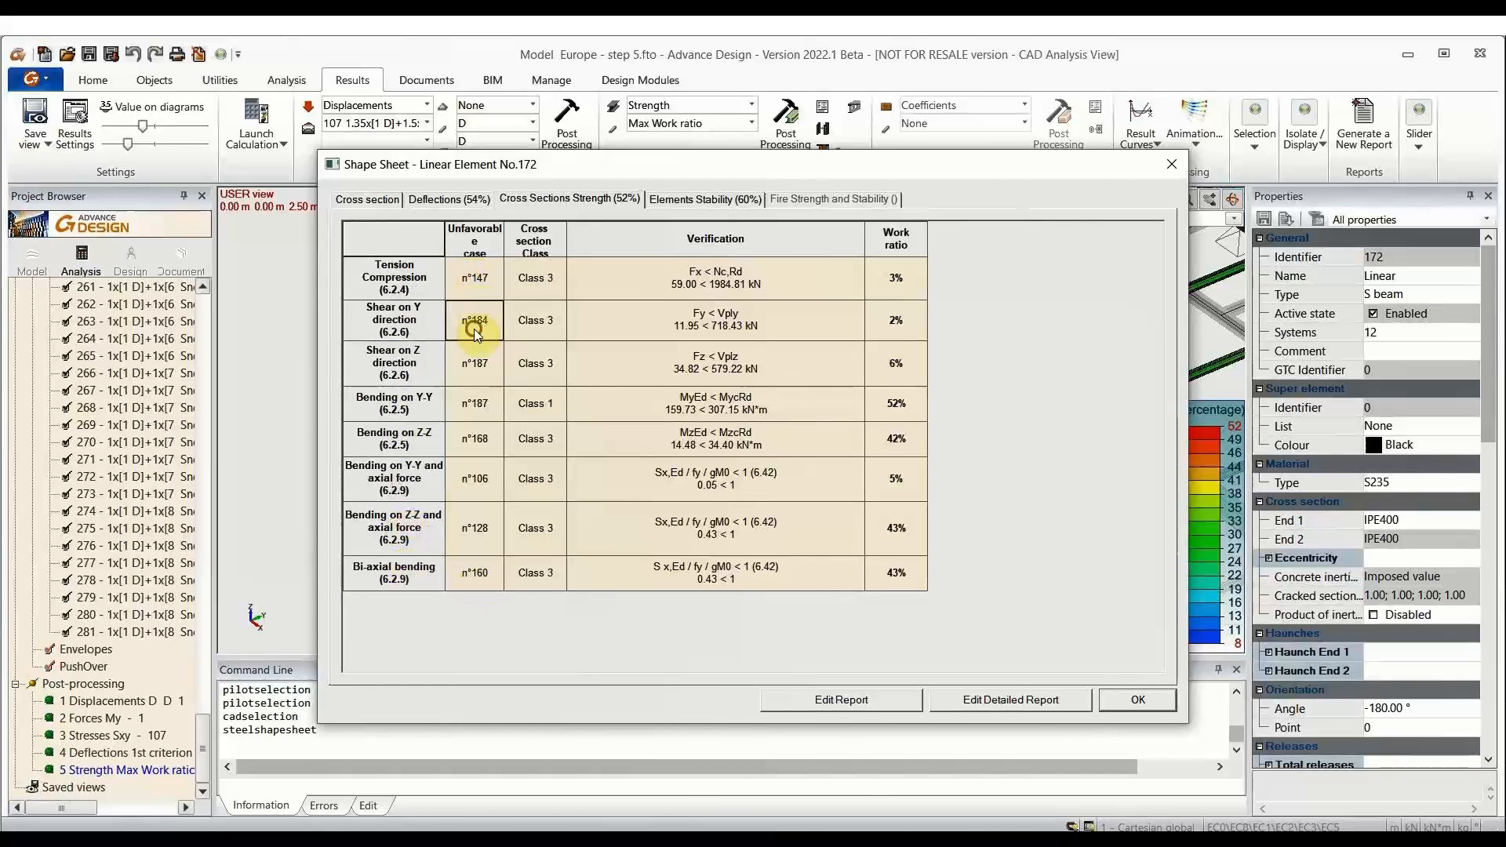
pyautogui.click(475, 382)
pyautogui.click(468, 474)
pyautogui.click(652, 482)
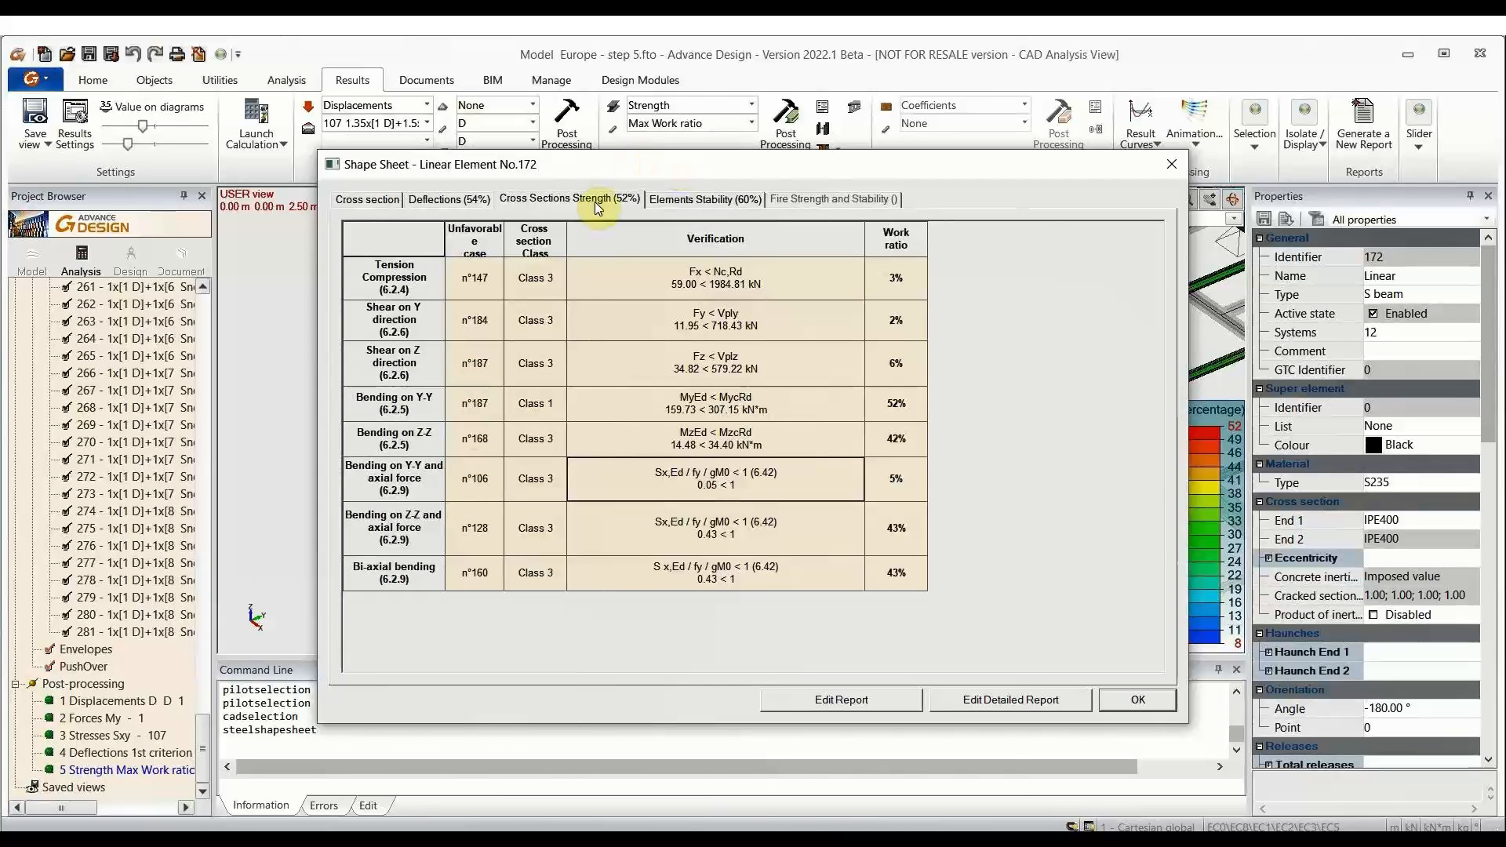
# Step: Examine the column's elements stability verifications (6.61) and (6.62), close the shape sheet and deselect the column
pyautogui.click(679, 199)
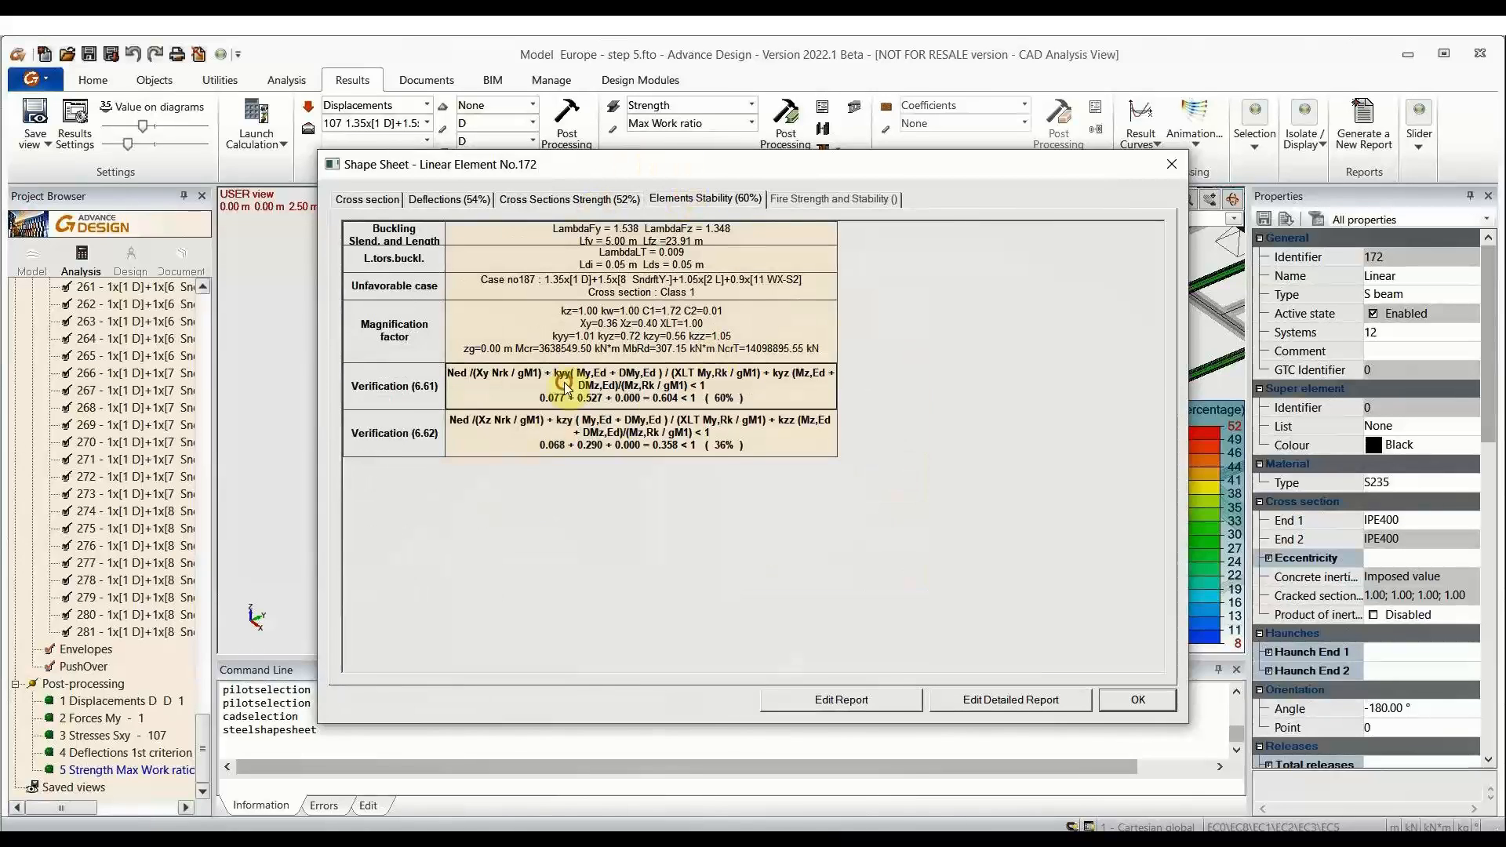
pyautogui.click(420, 387)
pyautogui.click(408, 437)
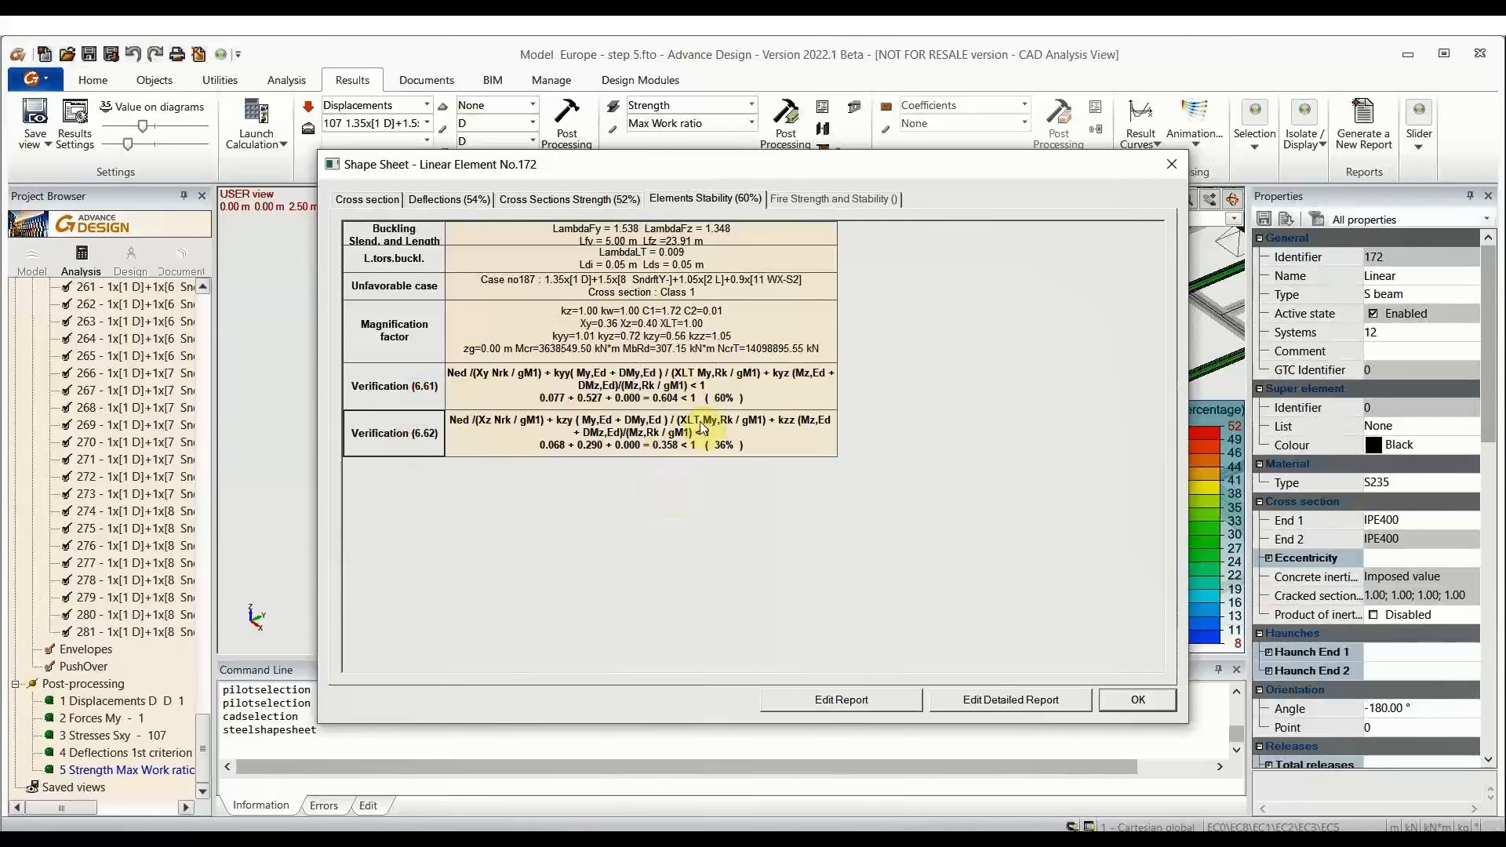
pyautogui.click(718, 377)
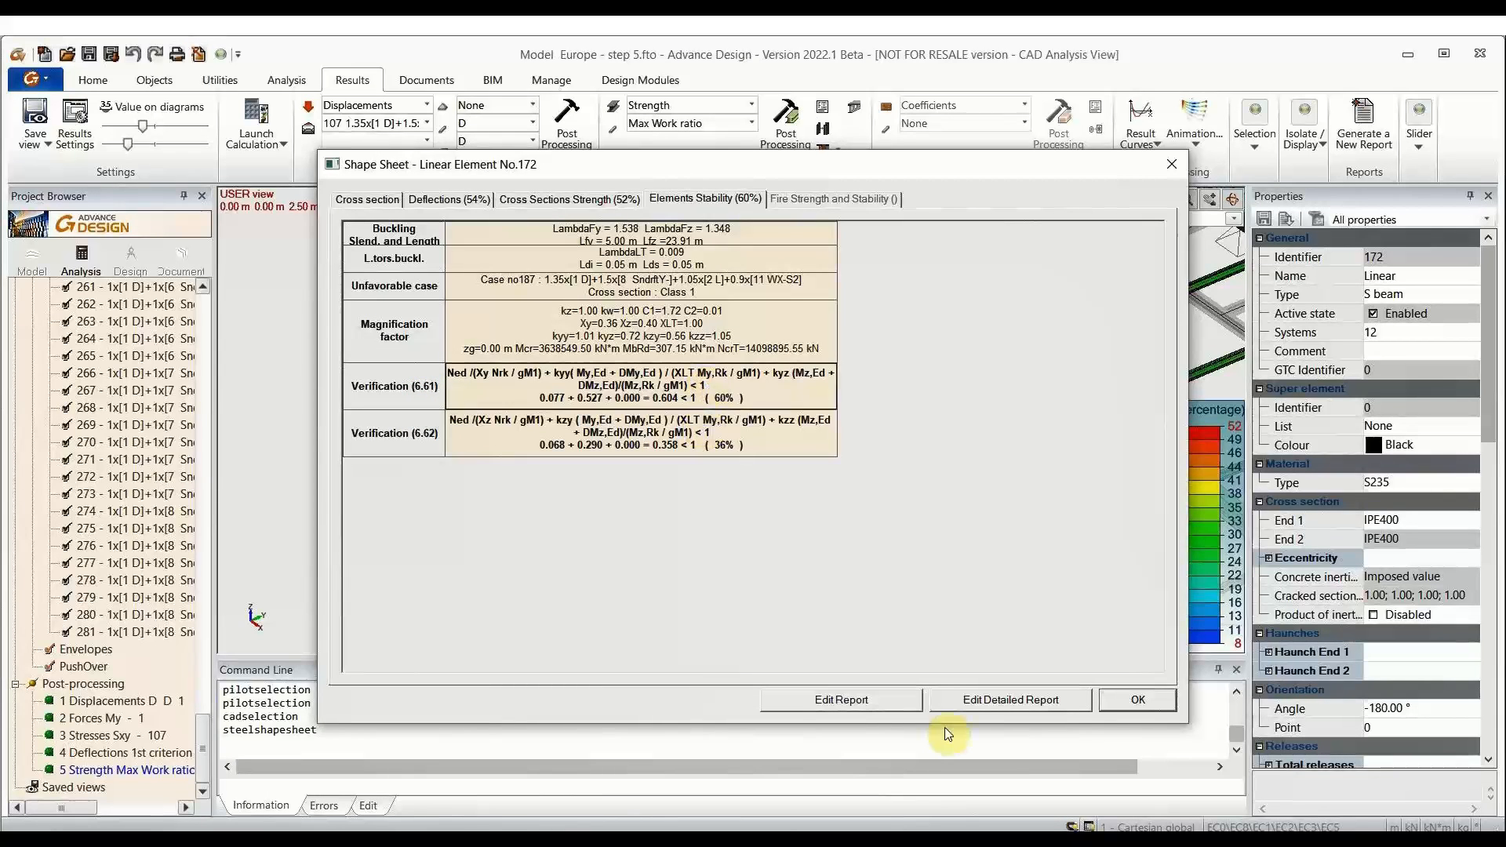
pyautogui.click(1139, 700)
pyautogui.moveTo(560, 480); pyautogui.dragTo(527, 495, button='middle')
pyautogui.press('Escape')
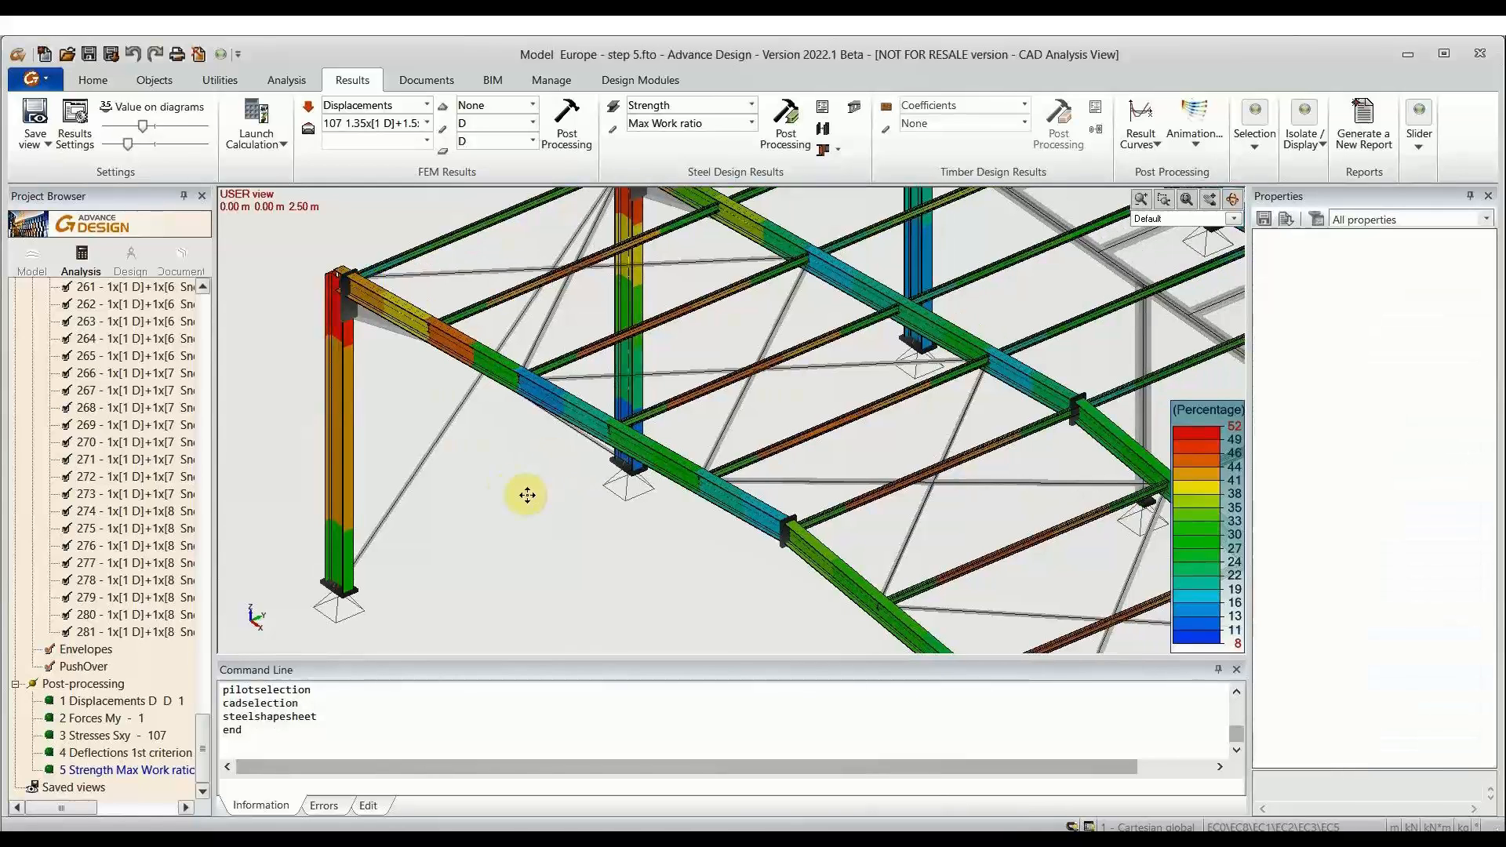
# Step: Open the suggested shapes list and examine the elements stability and unfavorable case in the shape sheet of IPE330 element 178
pyautogui.click(823, 130)
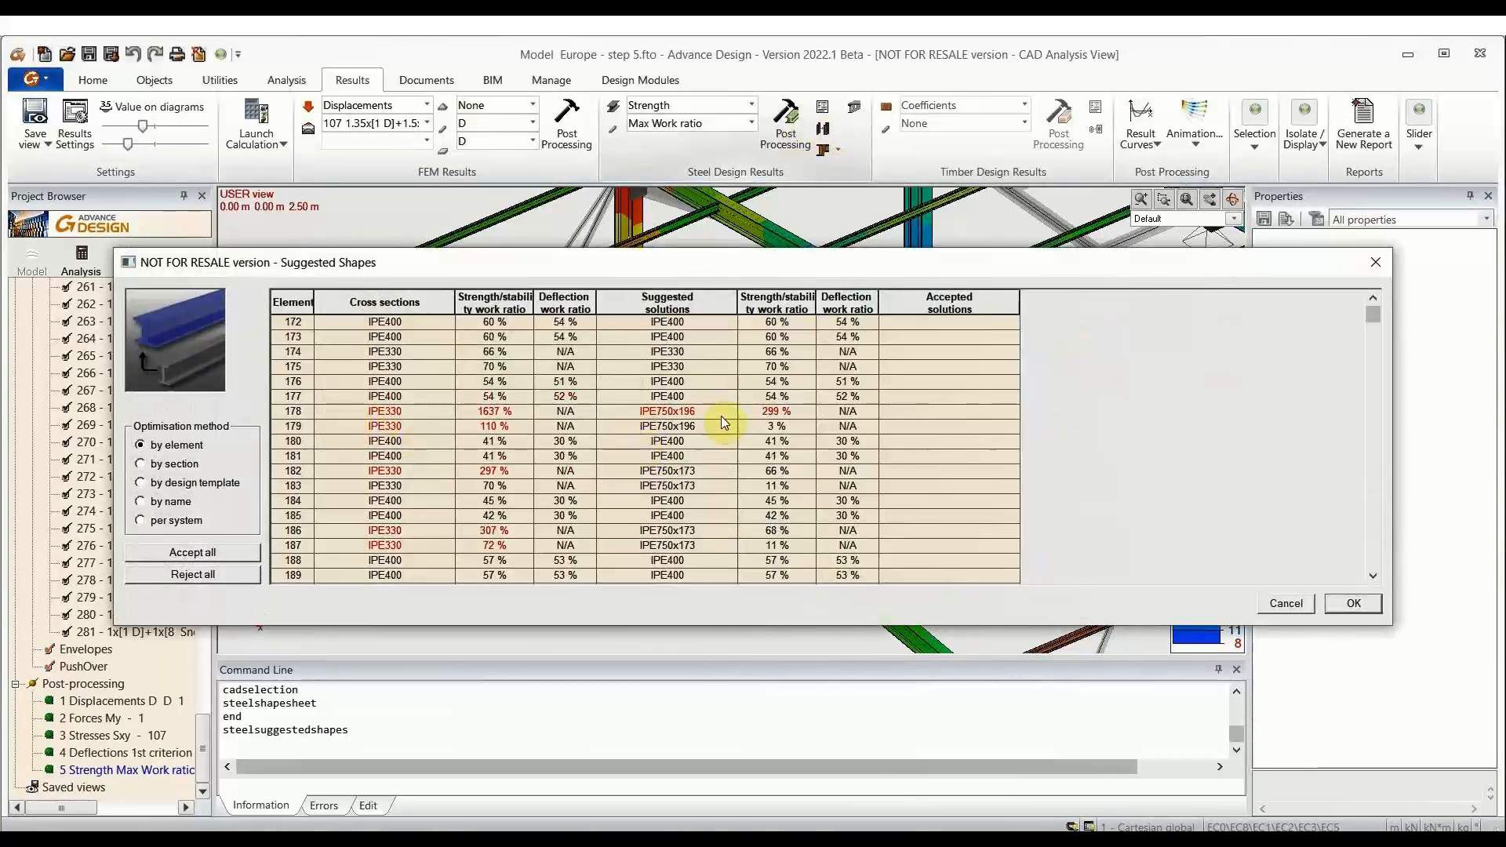
pyautogui.doubleClick(426, 408)
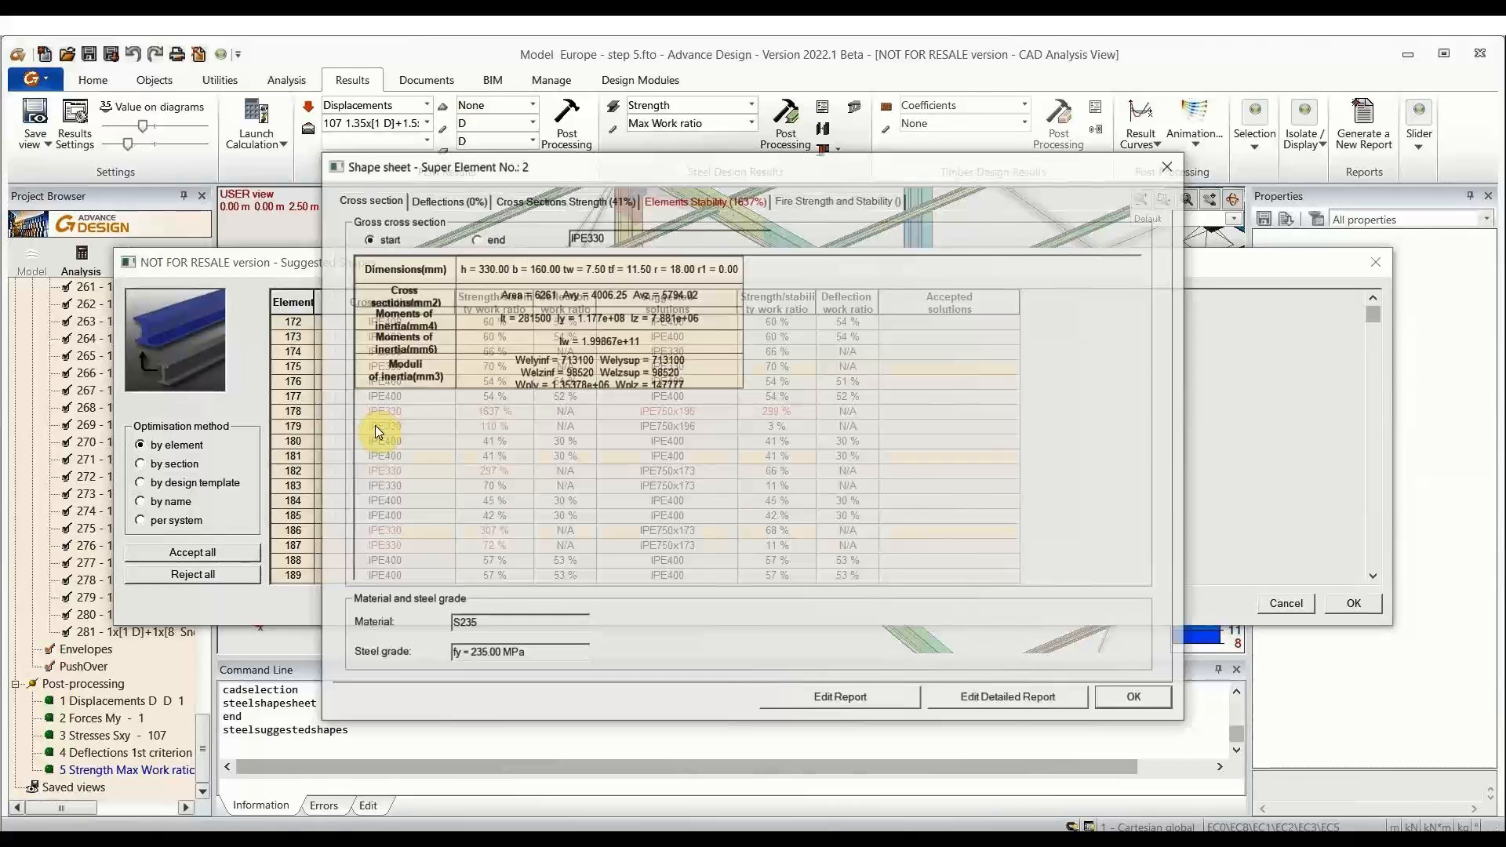
pyautogui.click(704, 199)
pyautogui.click(518, 287)
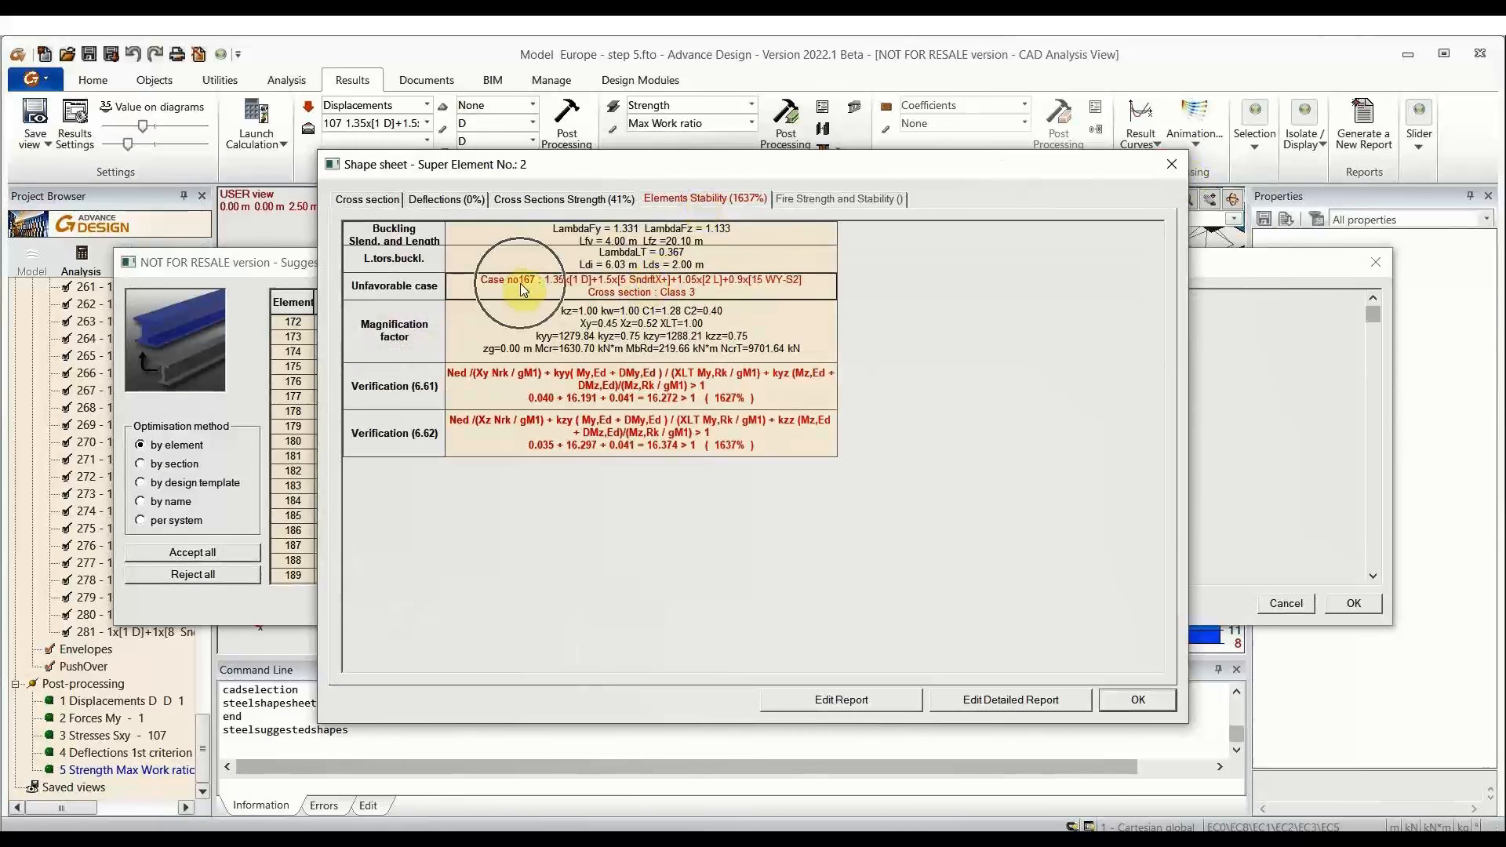
# Step: Examine element 178's unfavorable case and stability verifications (6.61) and (6.62), and close its shape sheet
pyautogui.click(678, 296)
pyautogui.click(590, 396)
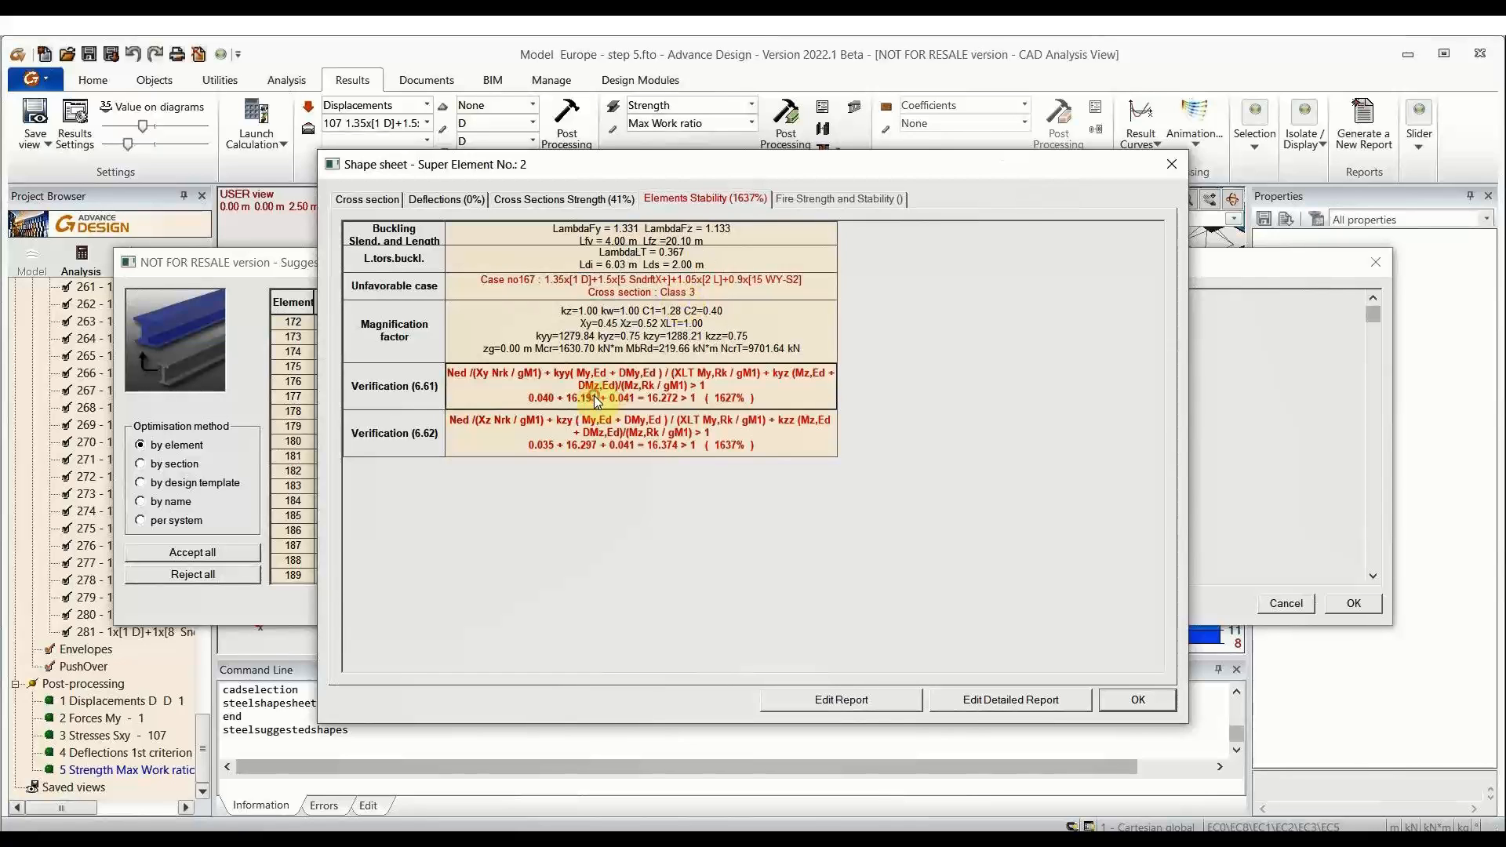
pyautogui.click(558, 437)
pyautogui.click(572, 389)
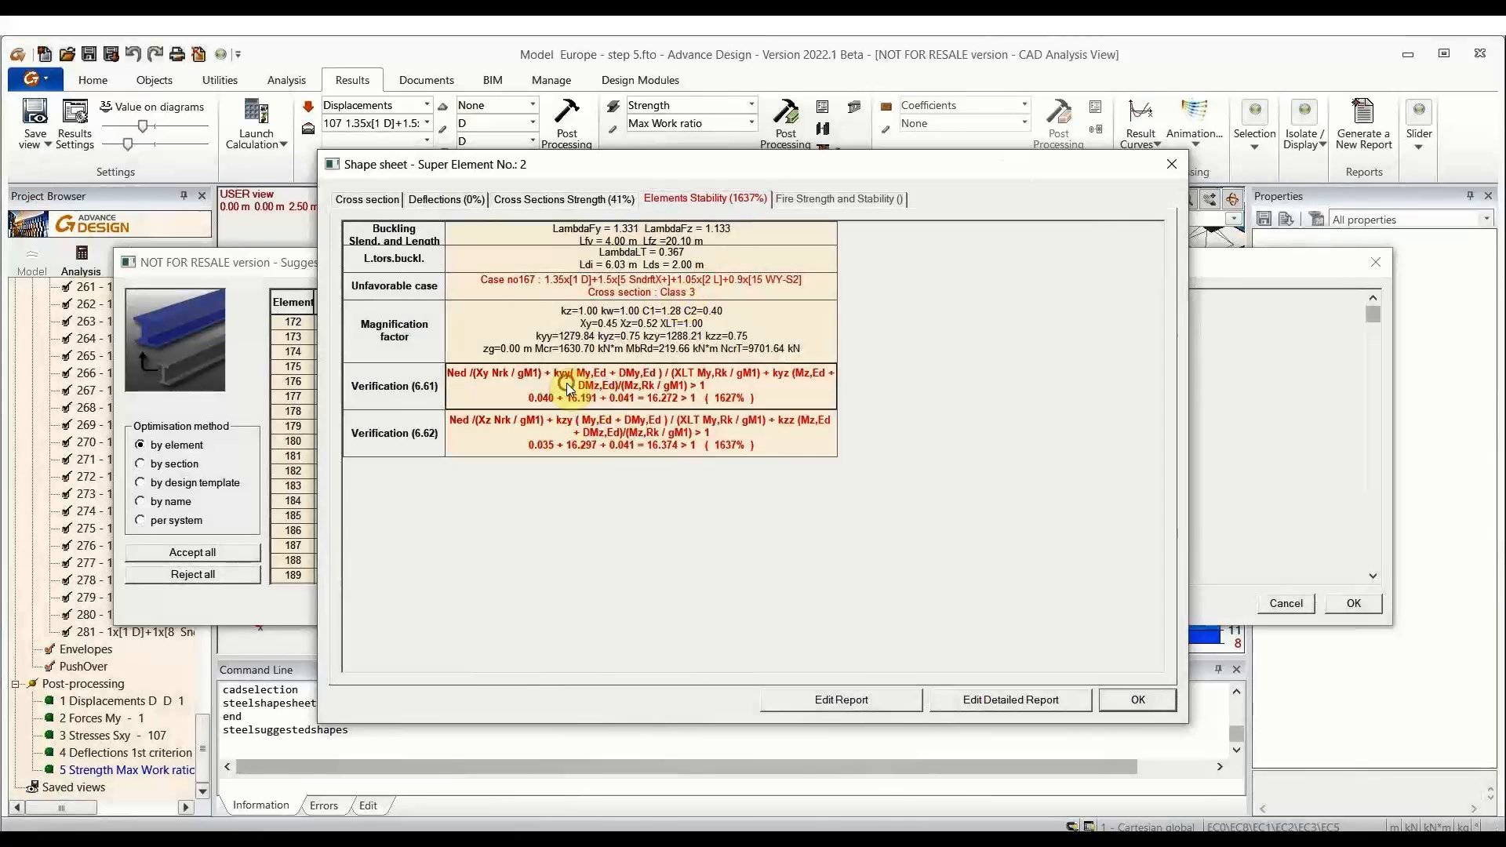
pyautogui.click(607, 438)
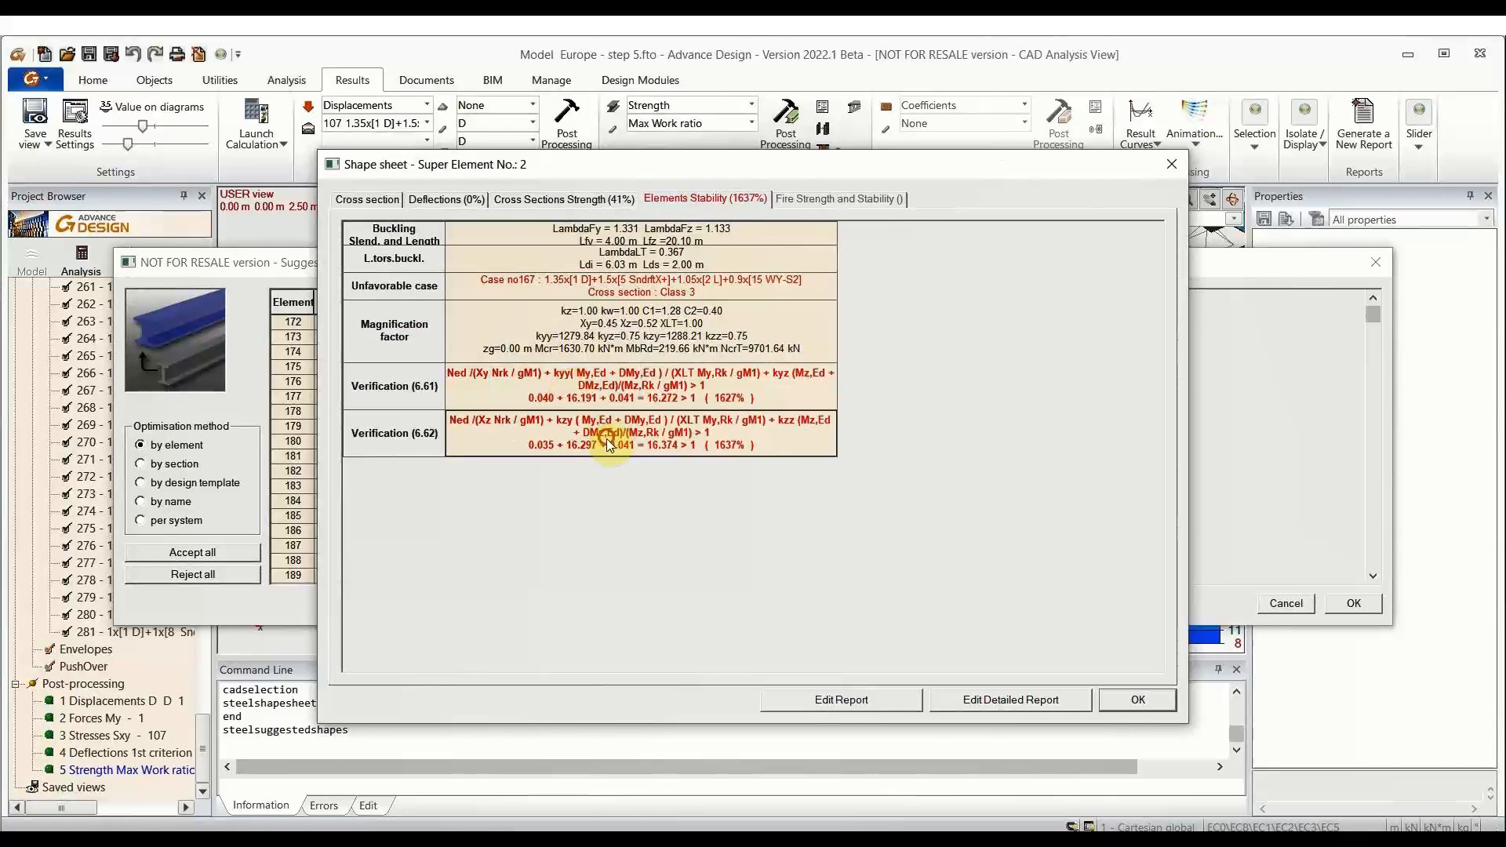
pyautogui.click(1172, 164)
# Step: Look through the suggested shapes list and accept IPE750x196 as the solution for element 178
pyautogui.scroll(-20, 730, 444)
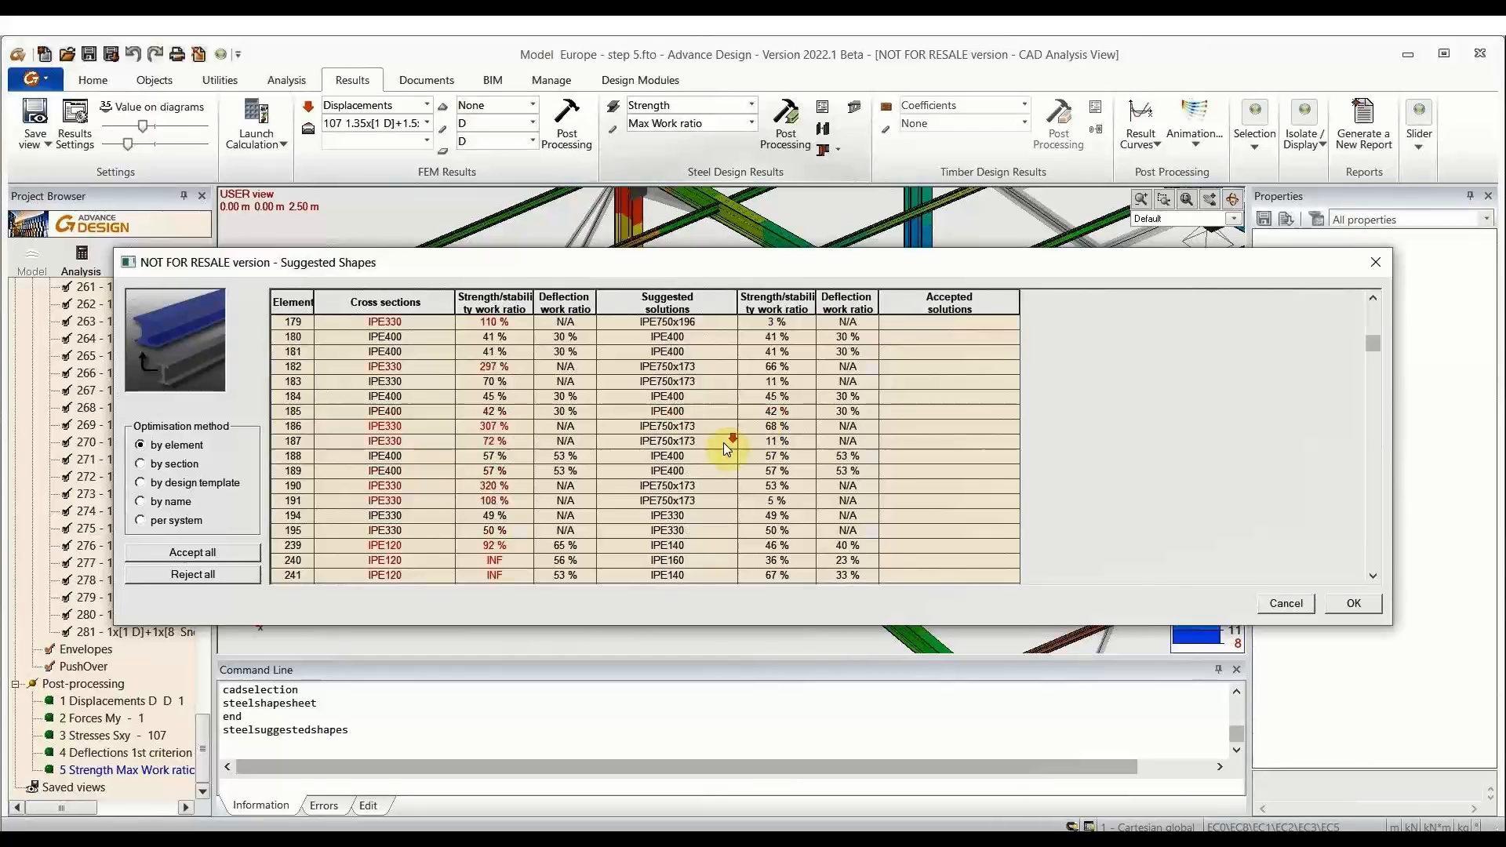
pyautogui.scroll(20, 845, 488)
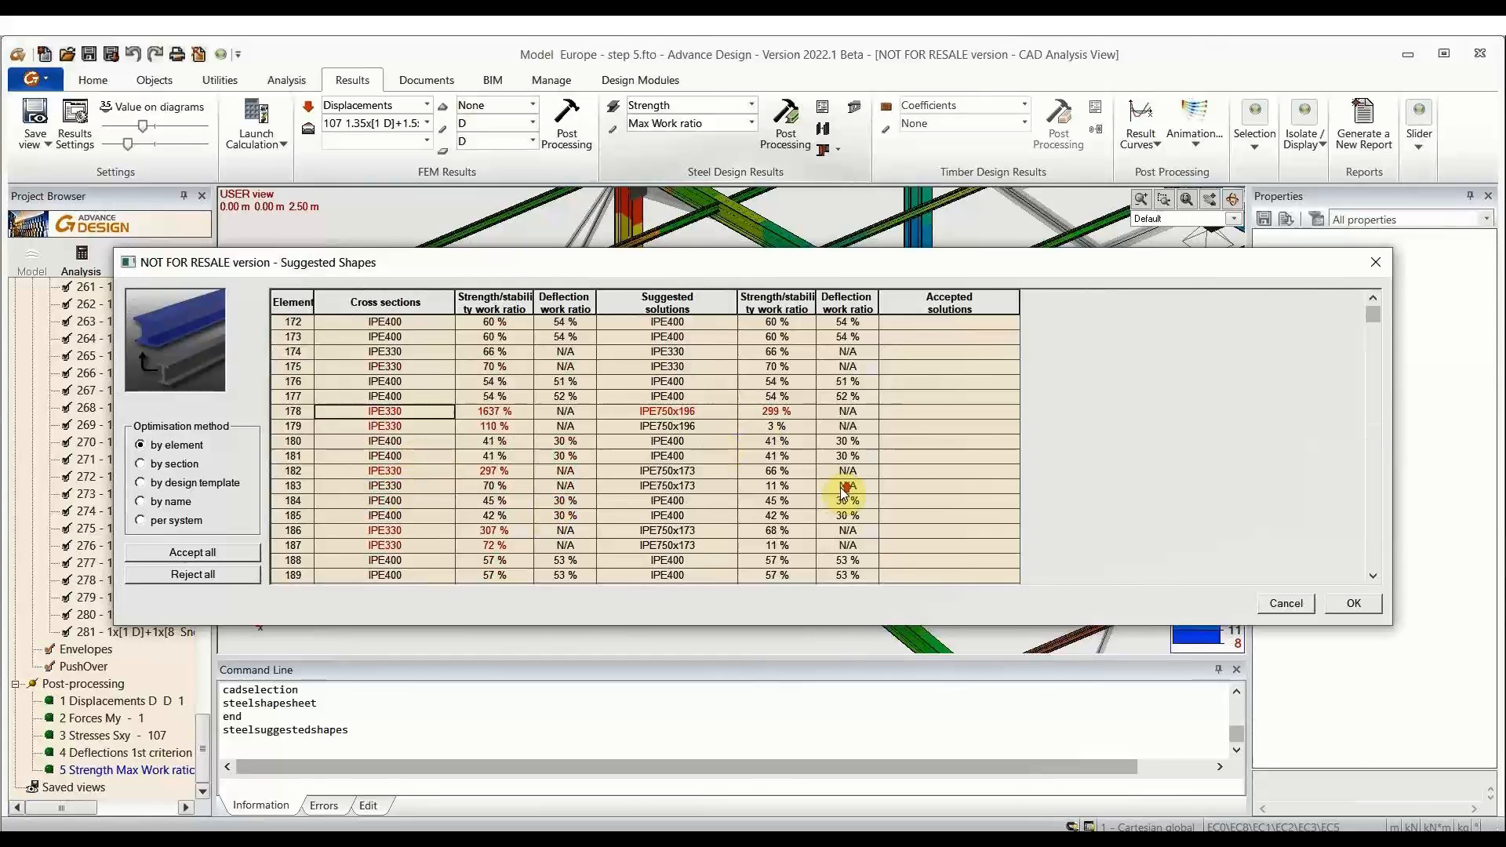
pyautogui.click(973, 411)
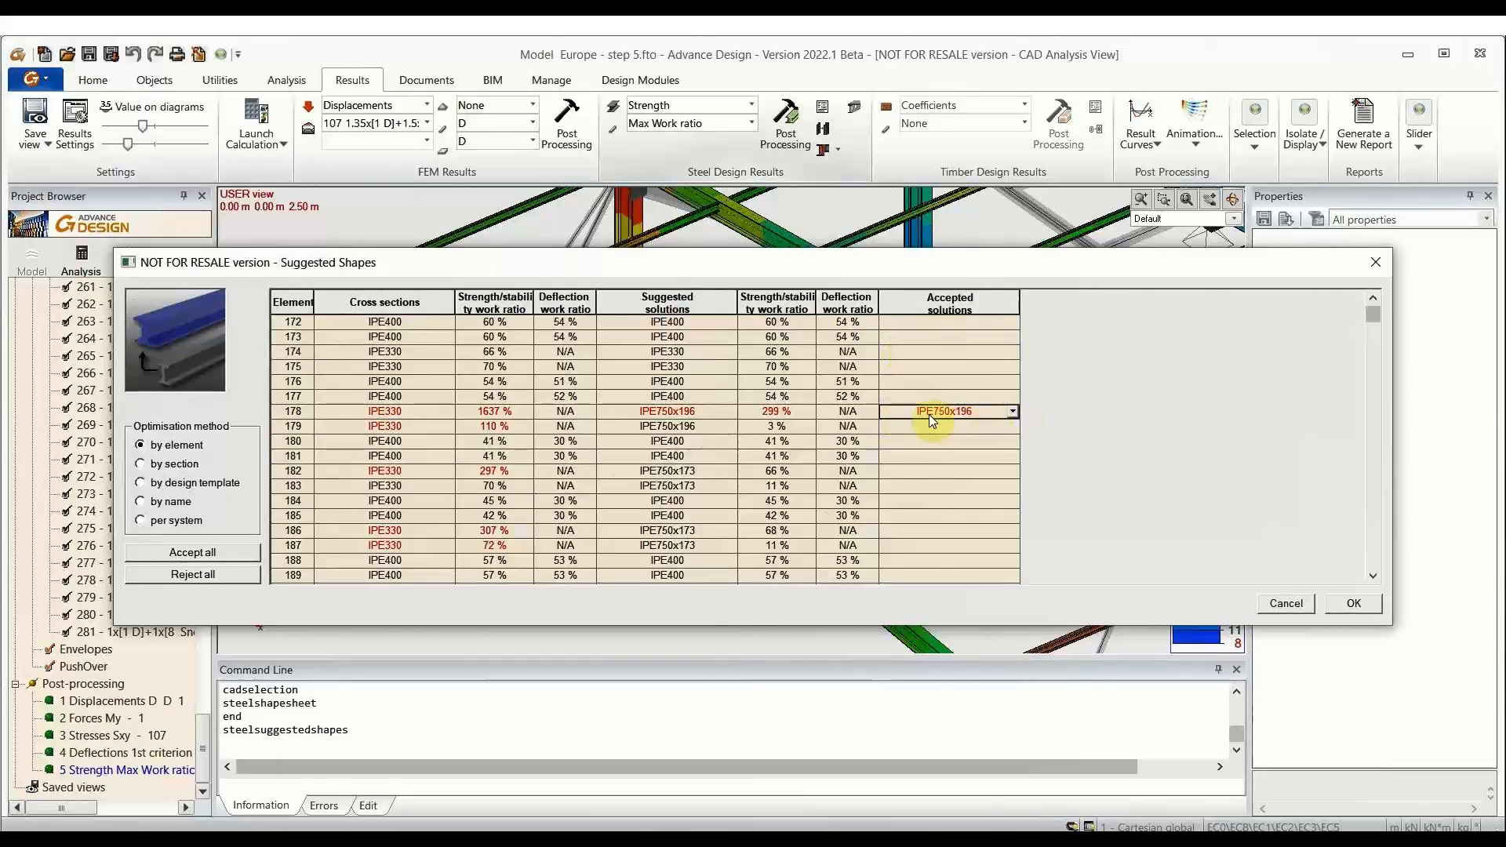
# Step: Choose IPE200 as the accepted solution for element 253 and accept the suggested IPE140 for element 255
pyautogui.scroll(-20, 998, 445)
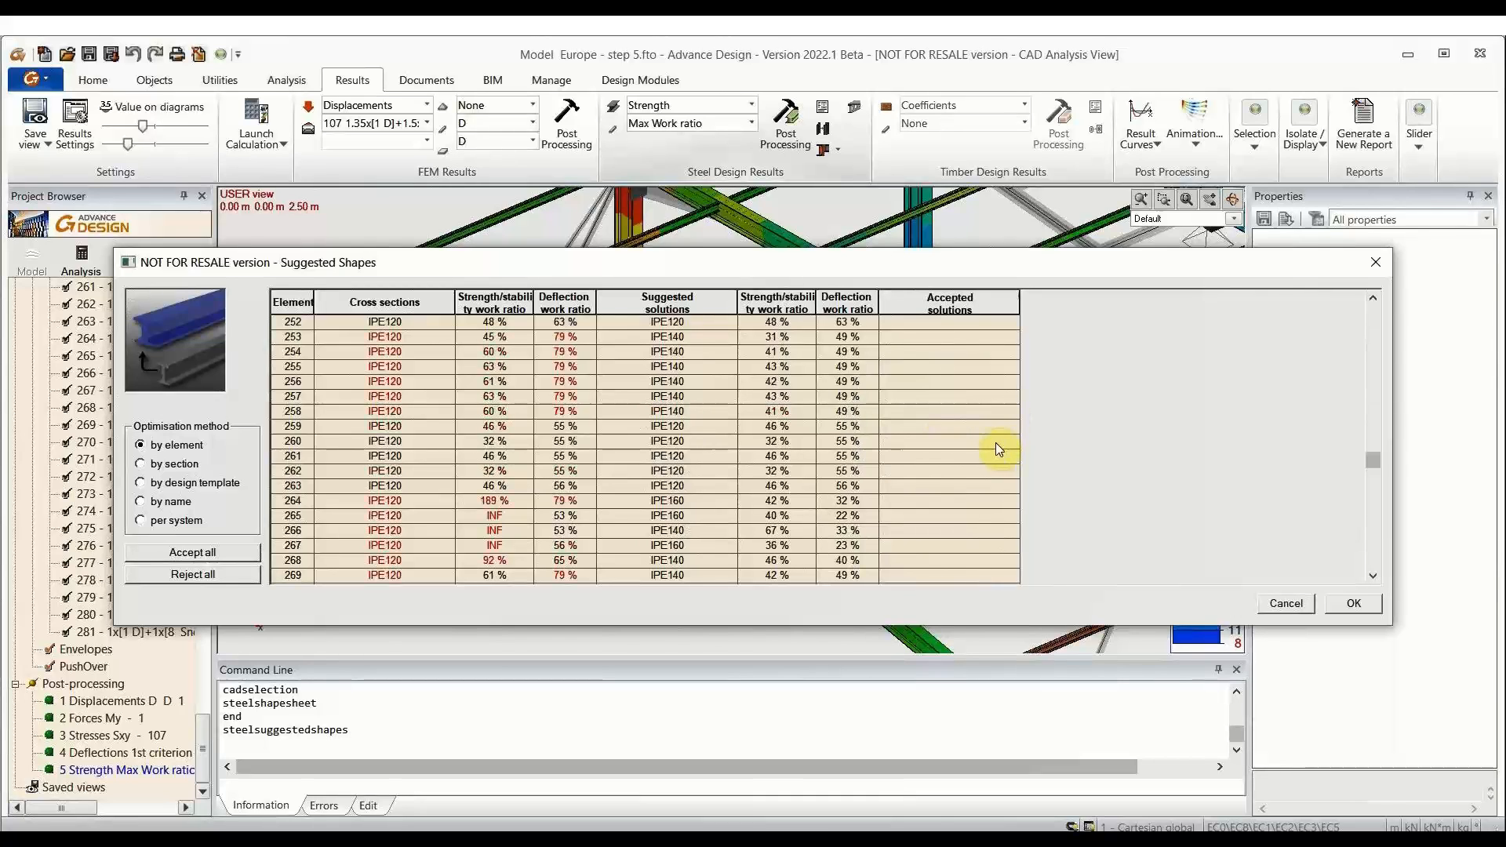
pyautogui.scroll(2, 400, 407)
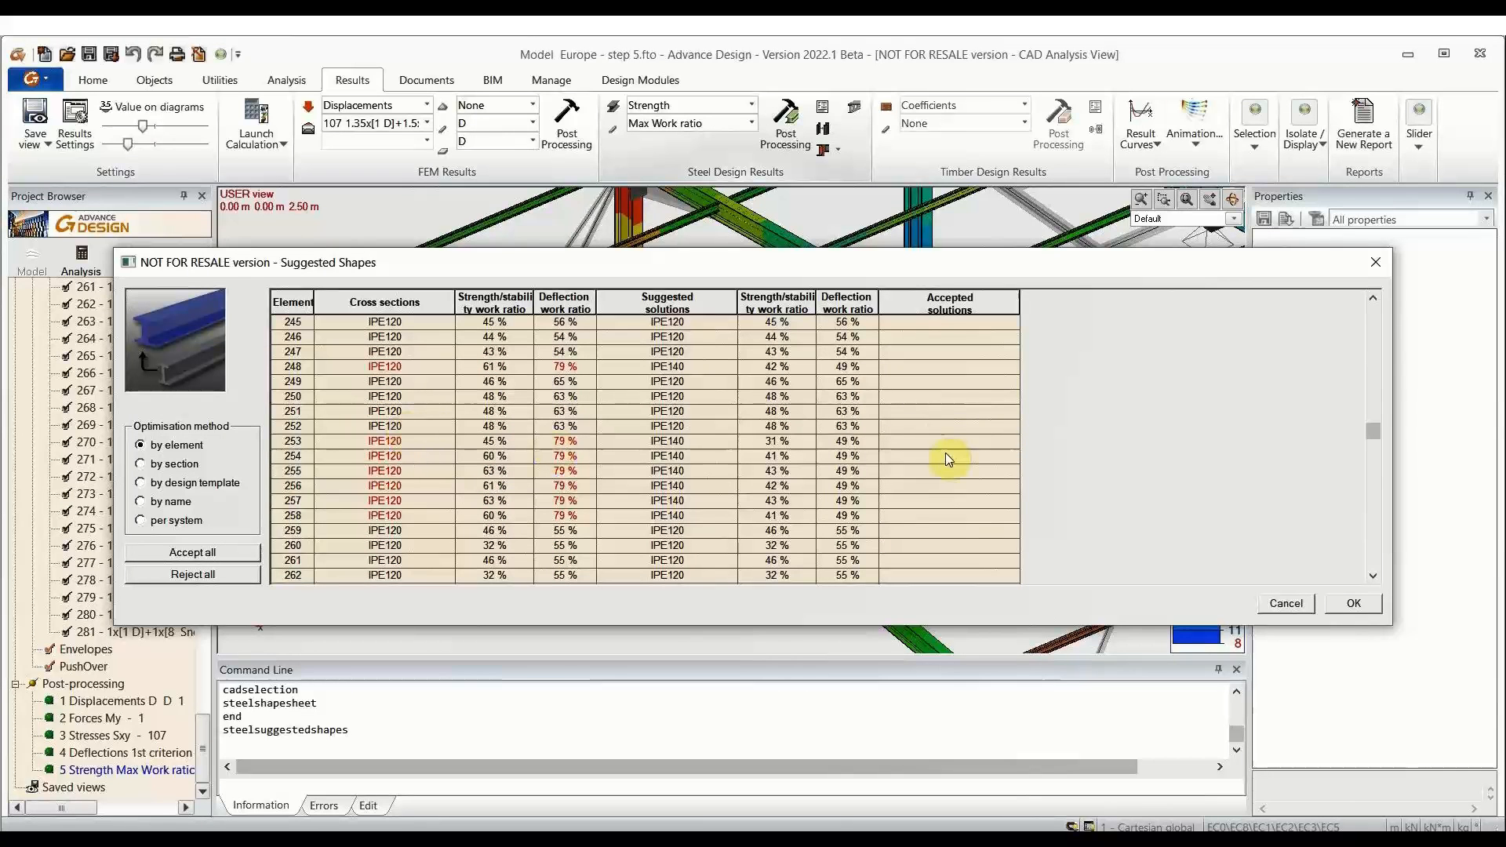
pyautogui.click(1014, 440)
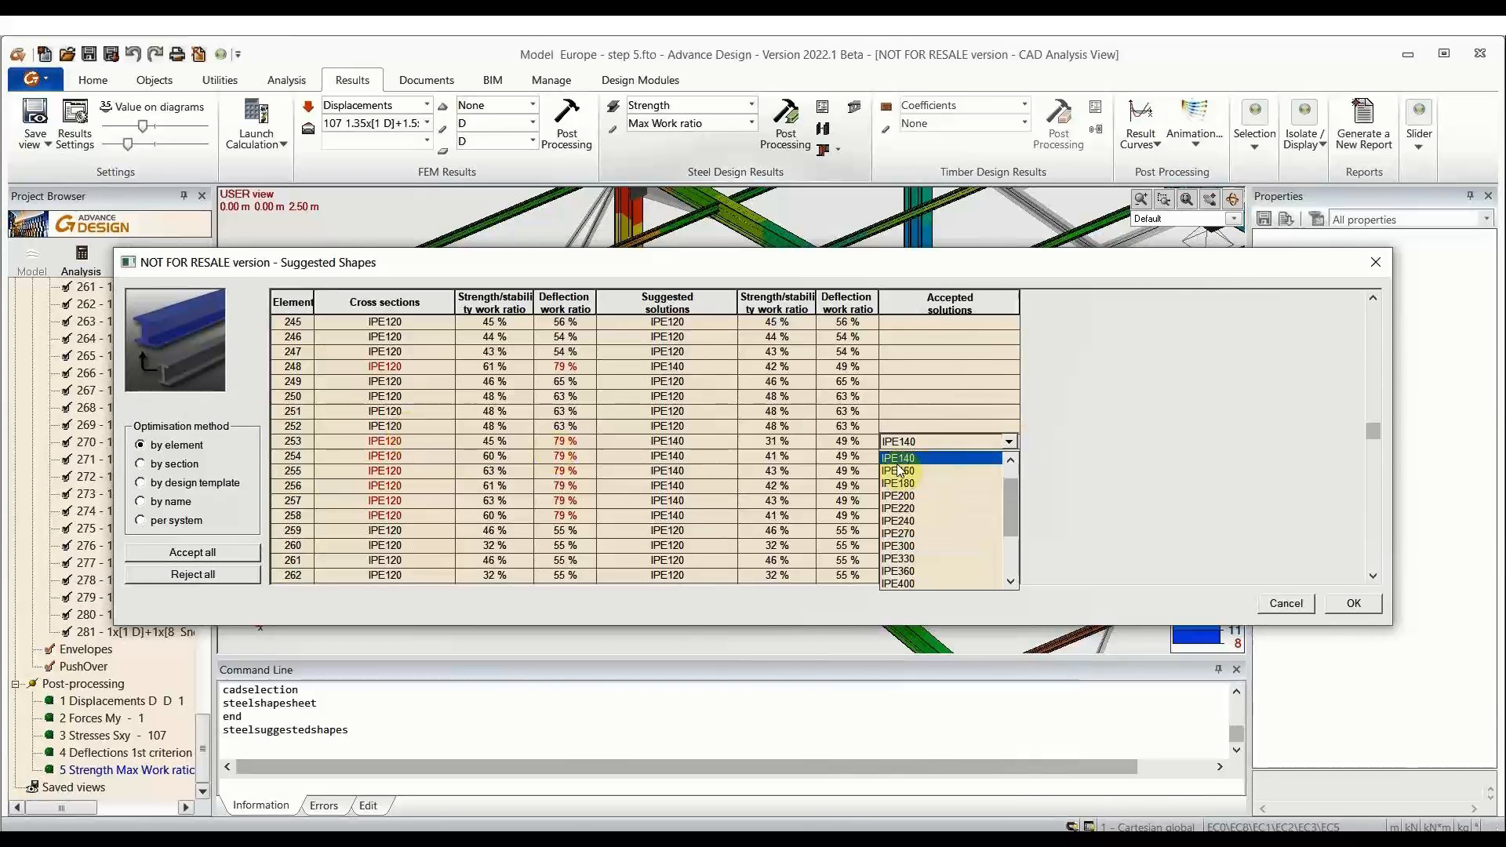
pyautogui.click(915, 496)
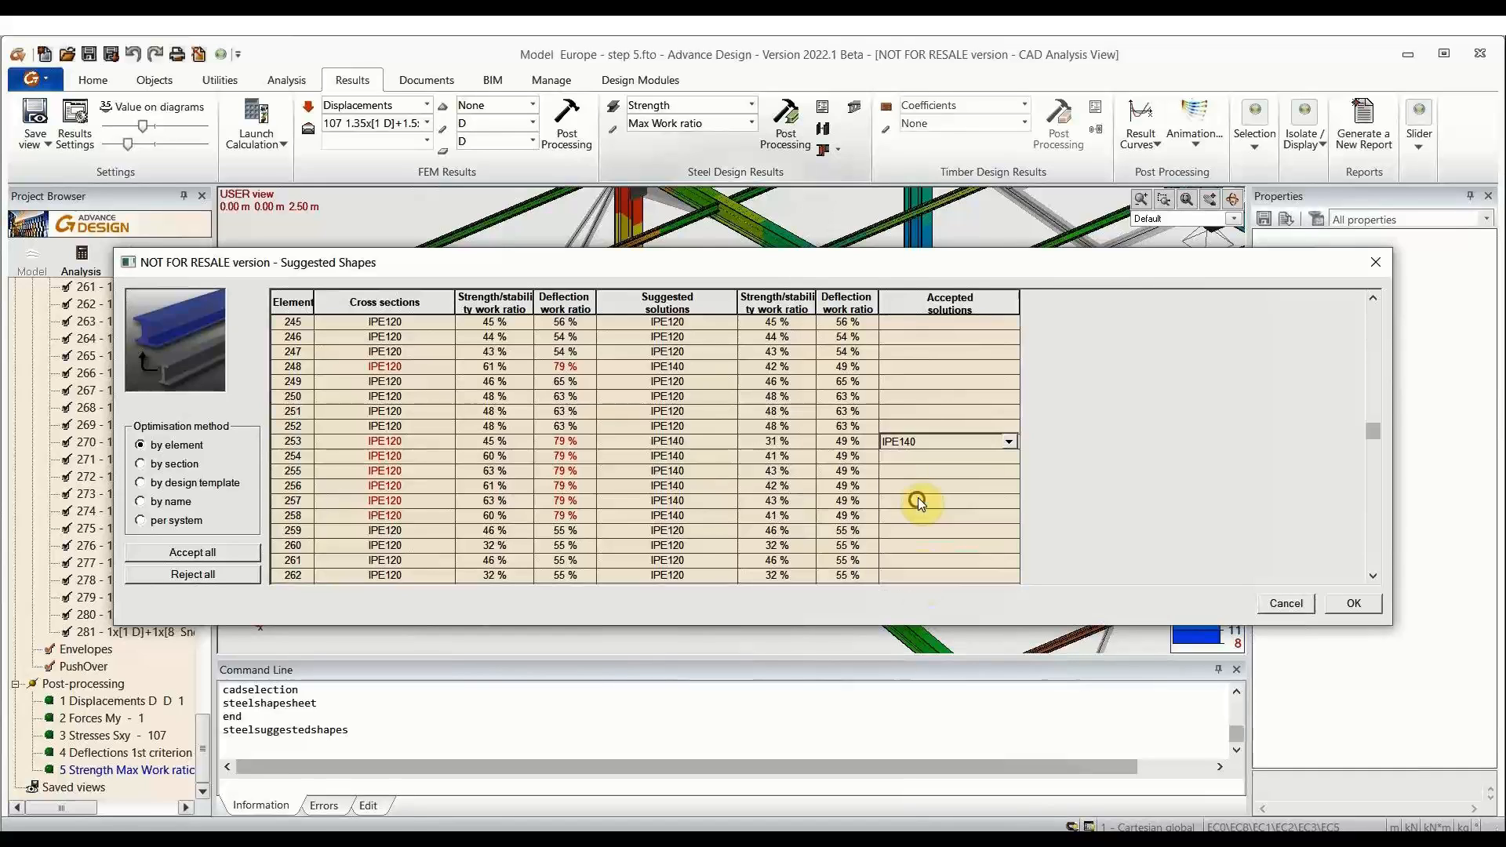
pyautogui.click(949, 471)
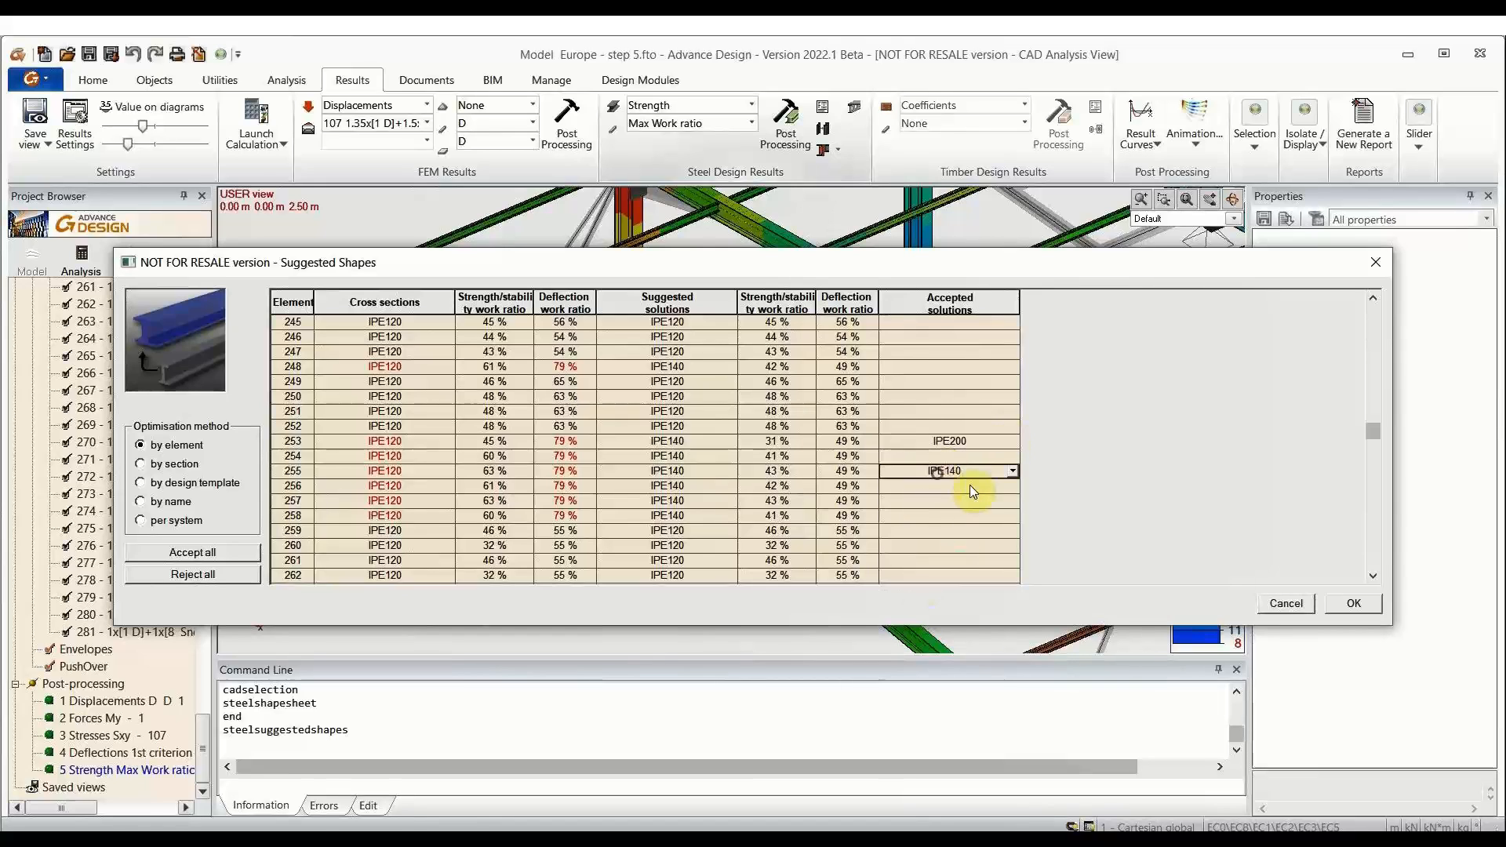
# Step: Accept all suggested solutions at once, look through the accepted shapes and close the list
pyautogui.click(201, 554)
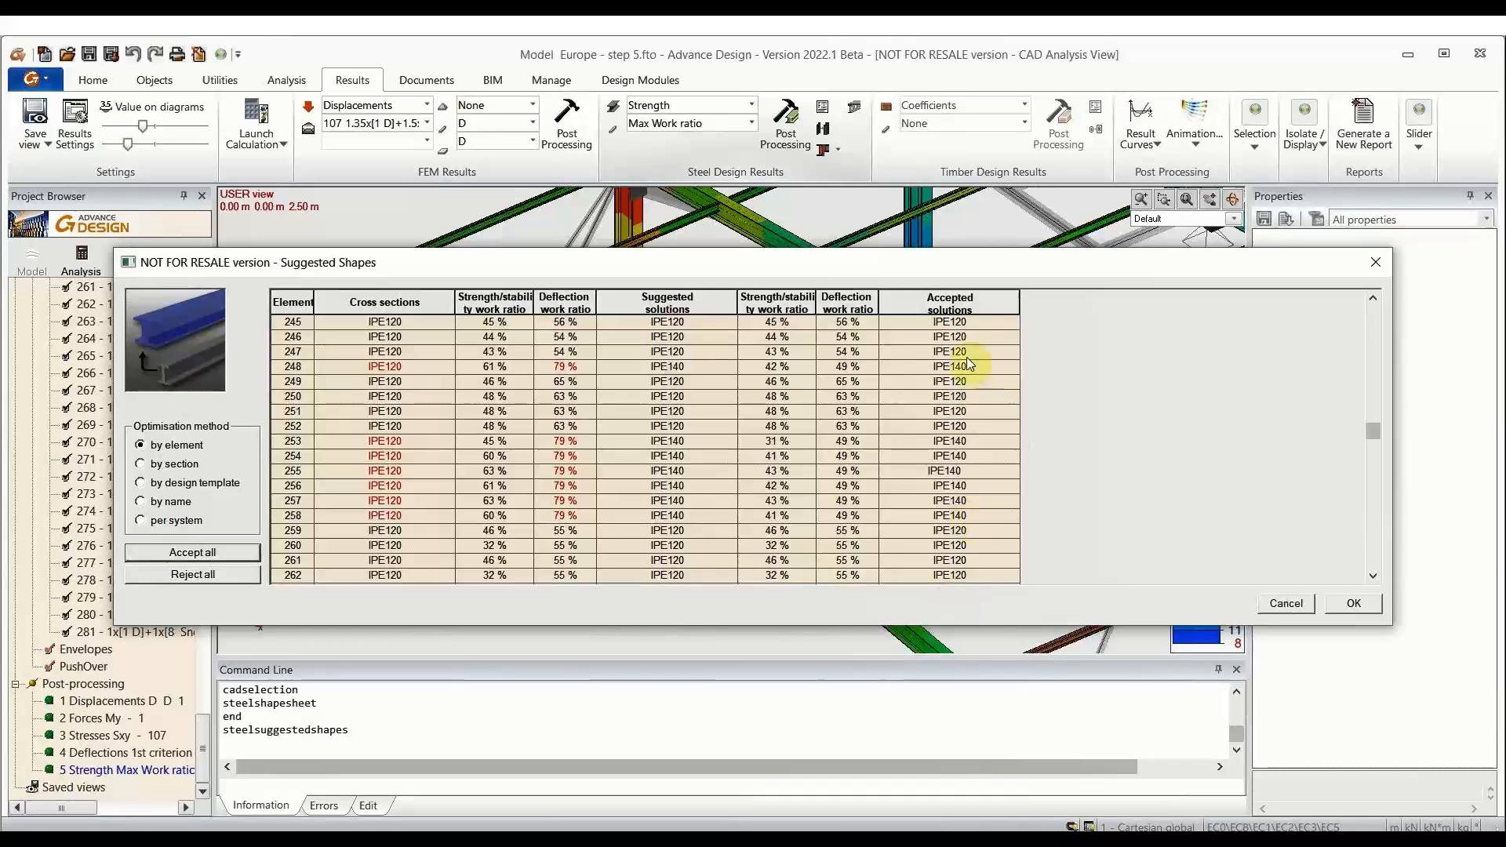
pyautogui.click(951, 324)
pyautogui.click(1107, 515)
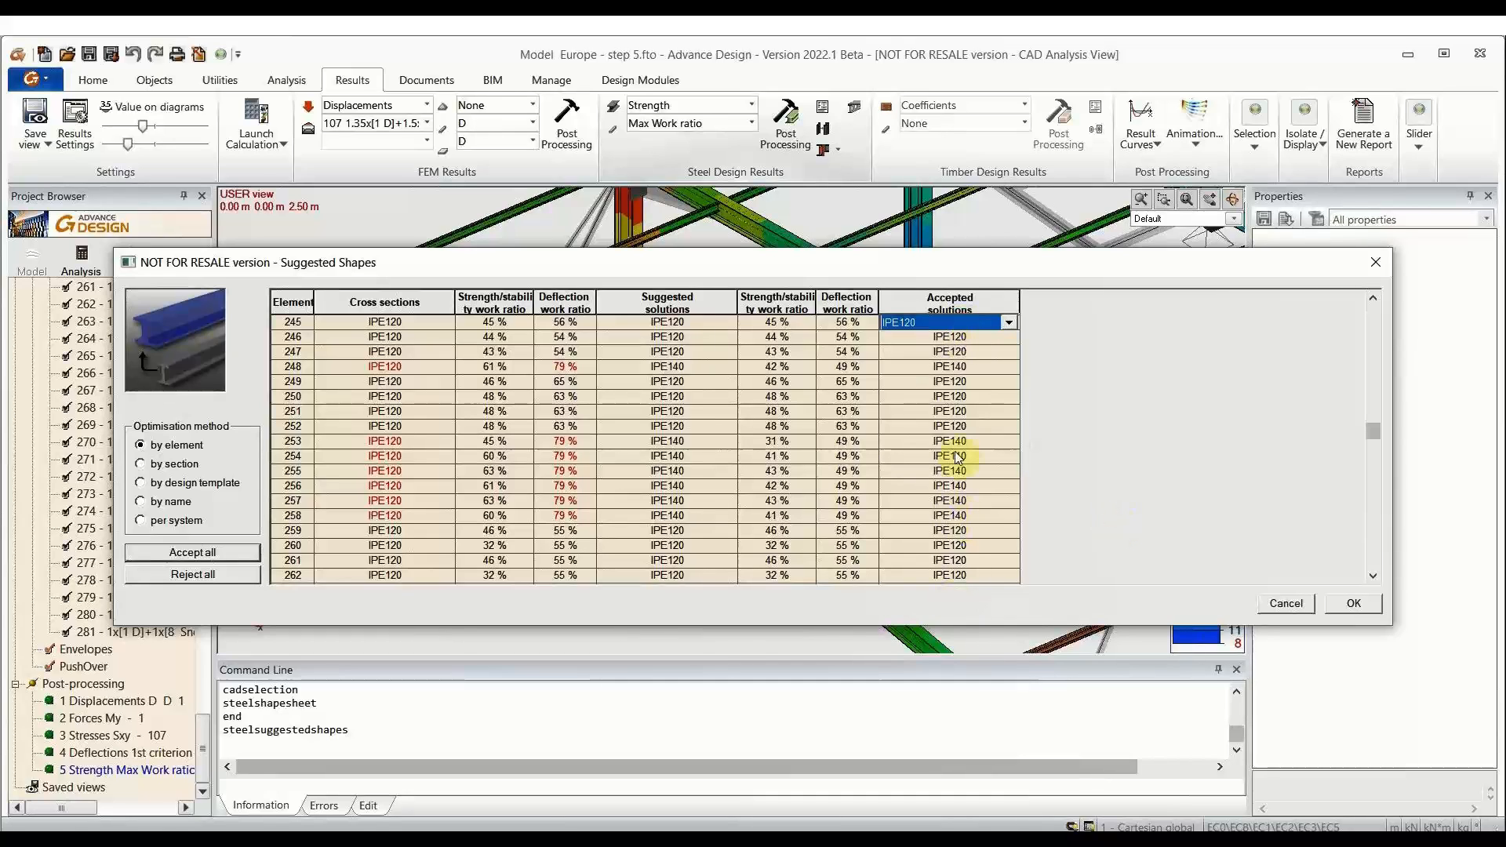
pyautogui.scroll(-10, 960, 511)
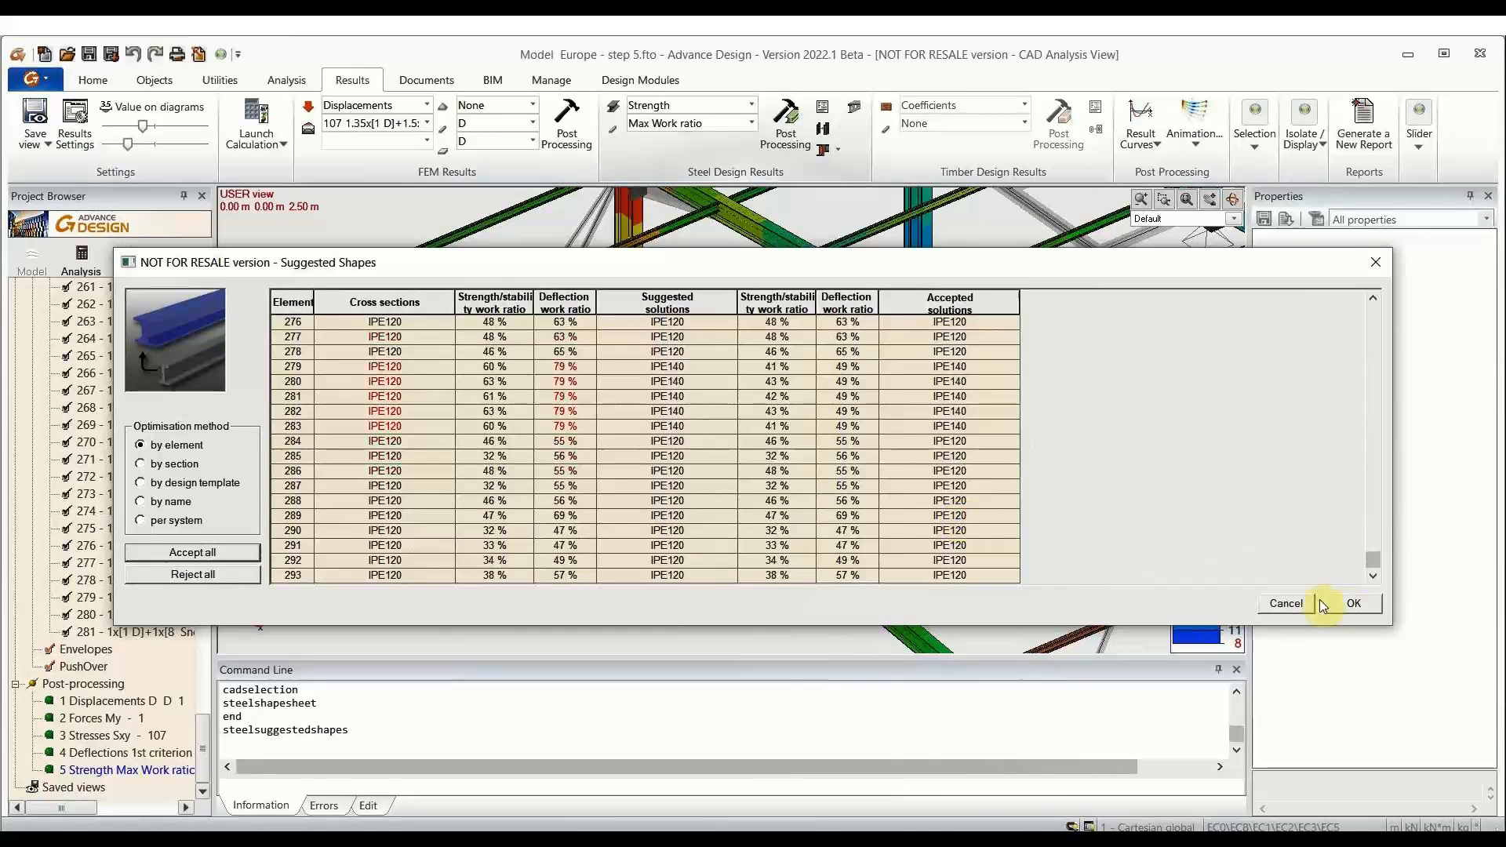
pyautogui.click(1361, 603)
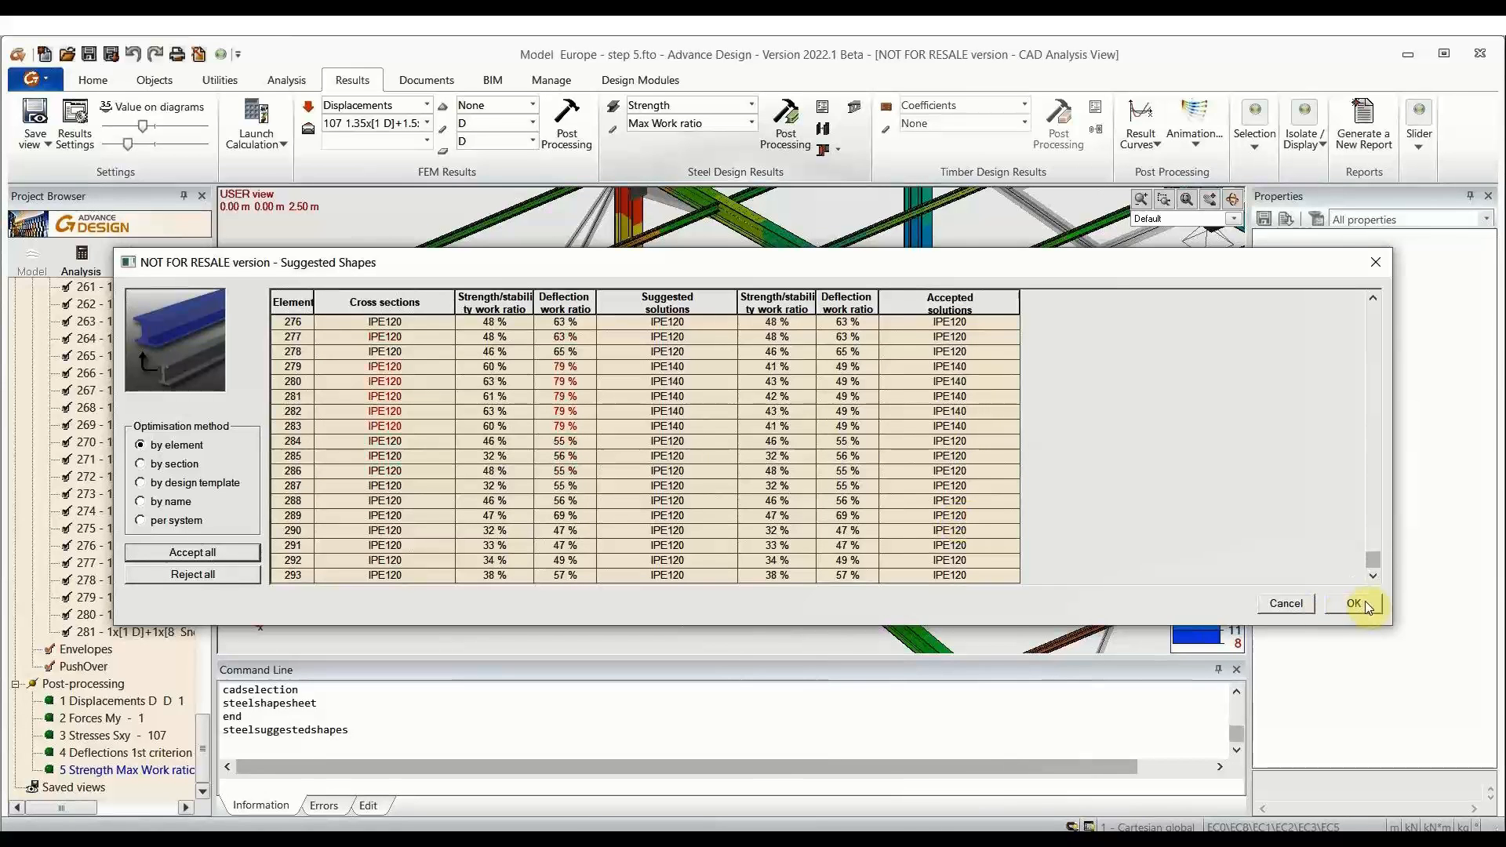
pyautogui.click(1378, 262)
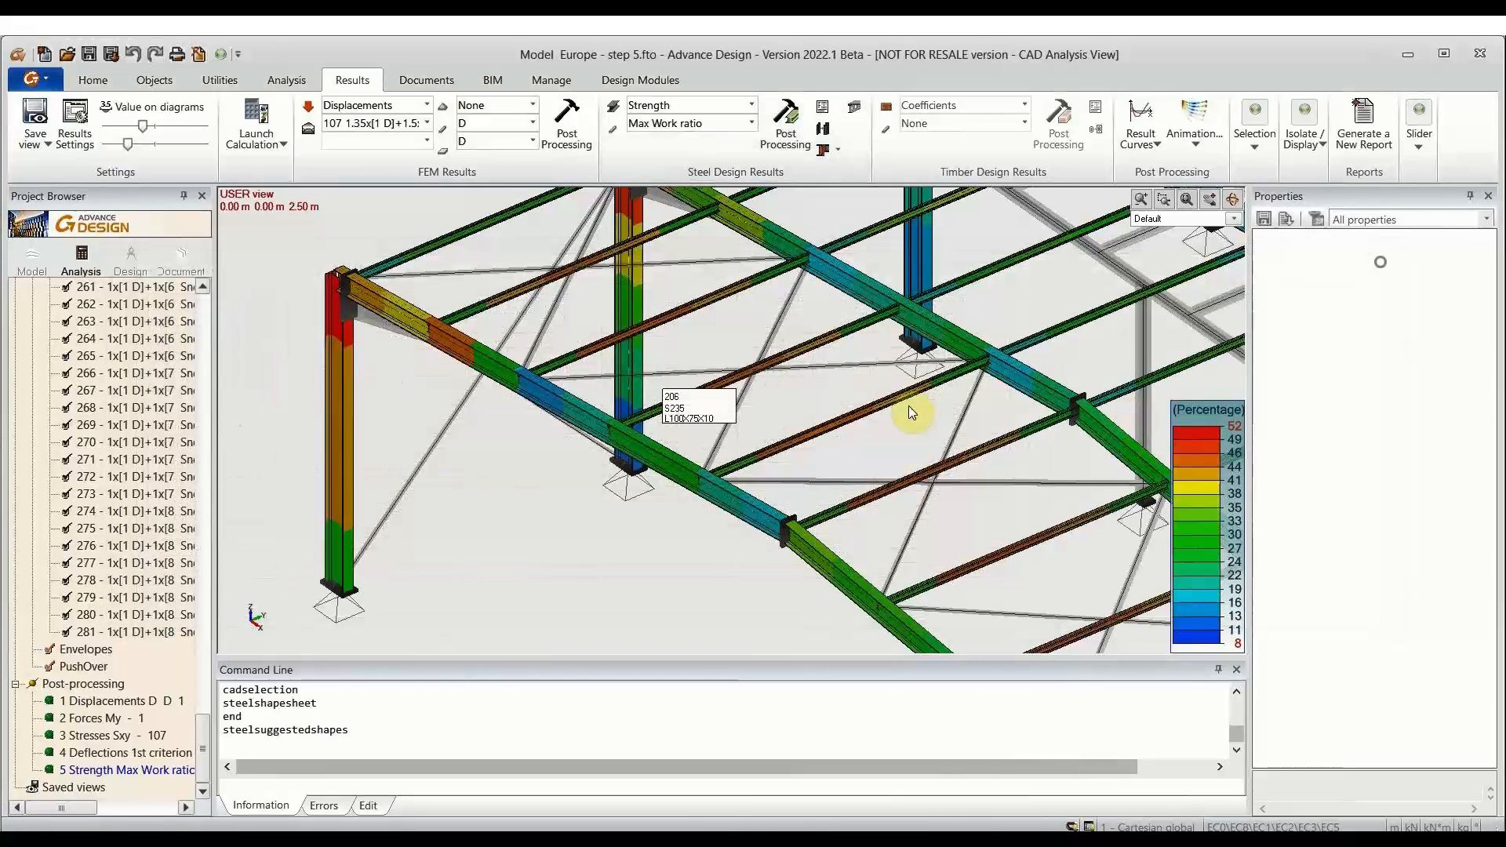
# Step: Open the report generator and delete all contents of the standard report
pyautogui.scroll(-4, 784, 369)
pyautogui.moveTo(887, 353); pyautogui.dragTo(676, 370, button='middle')
pyautogui.scroll(-1, 675, 370)
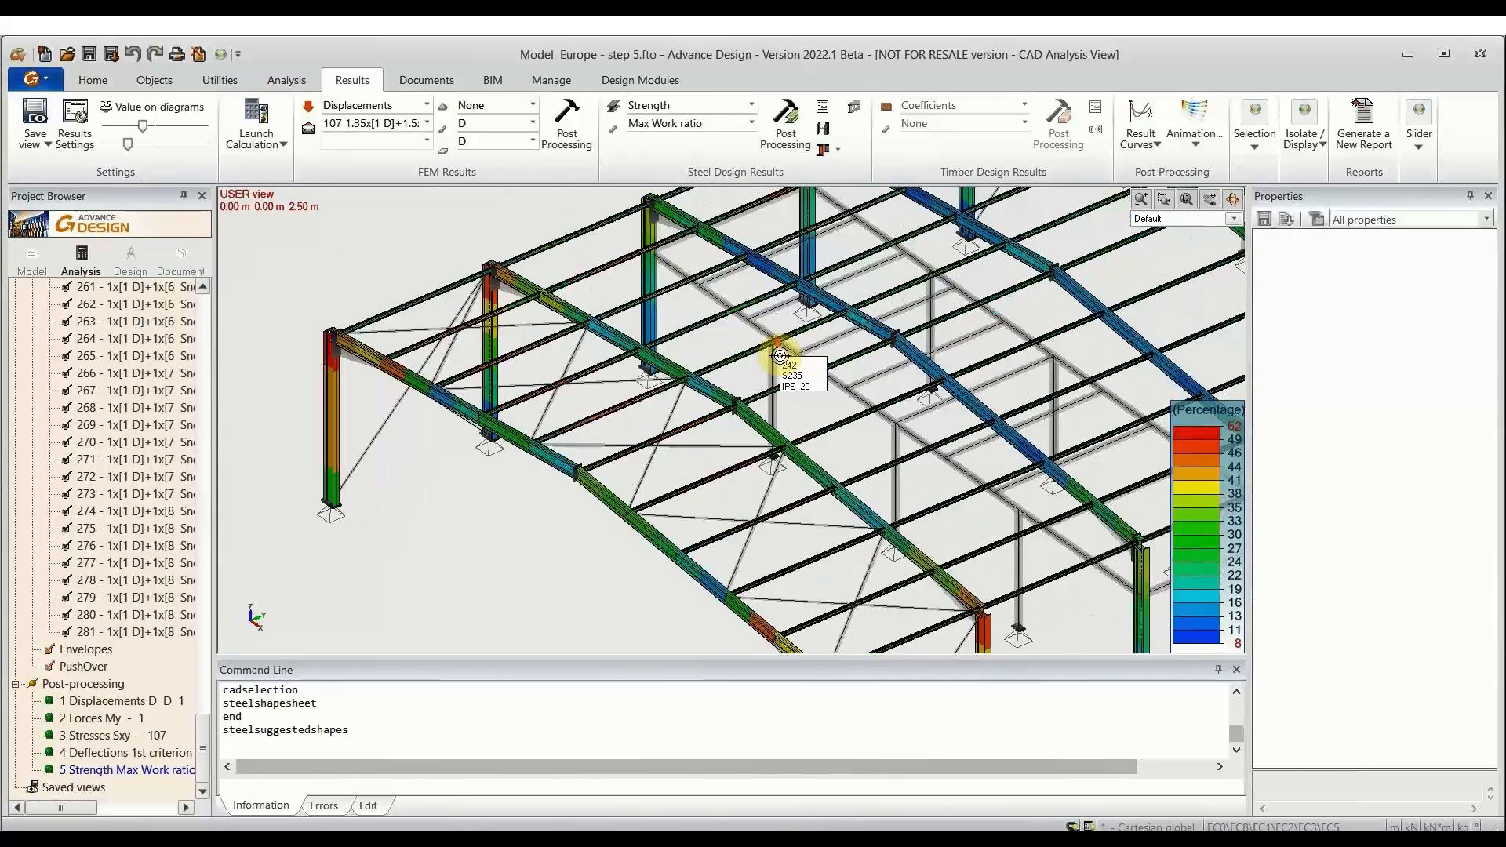
pyautogui.scroll(-2, 780, 356)
pyautogui.moveTo(953, 323); pyautogui.dragTo(658, 188, button='middle')
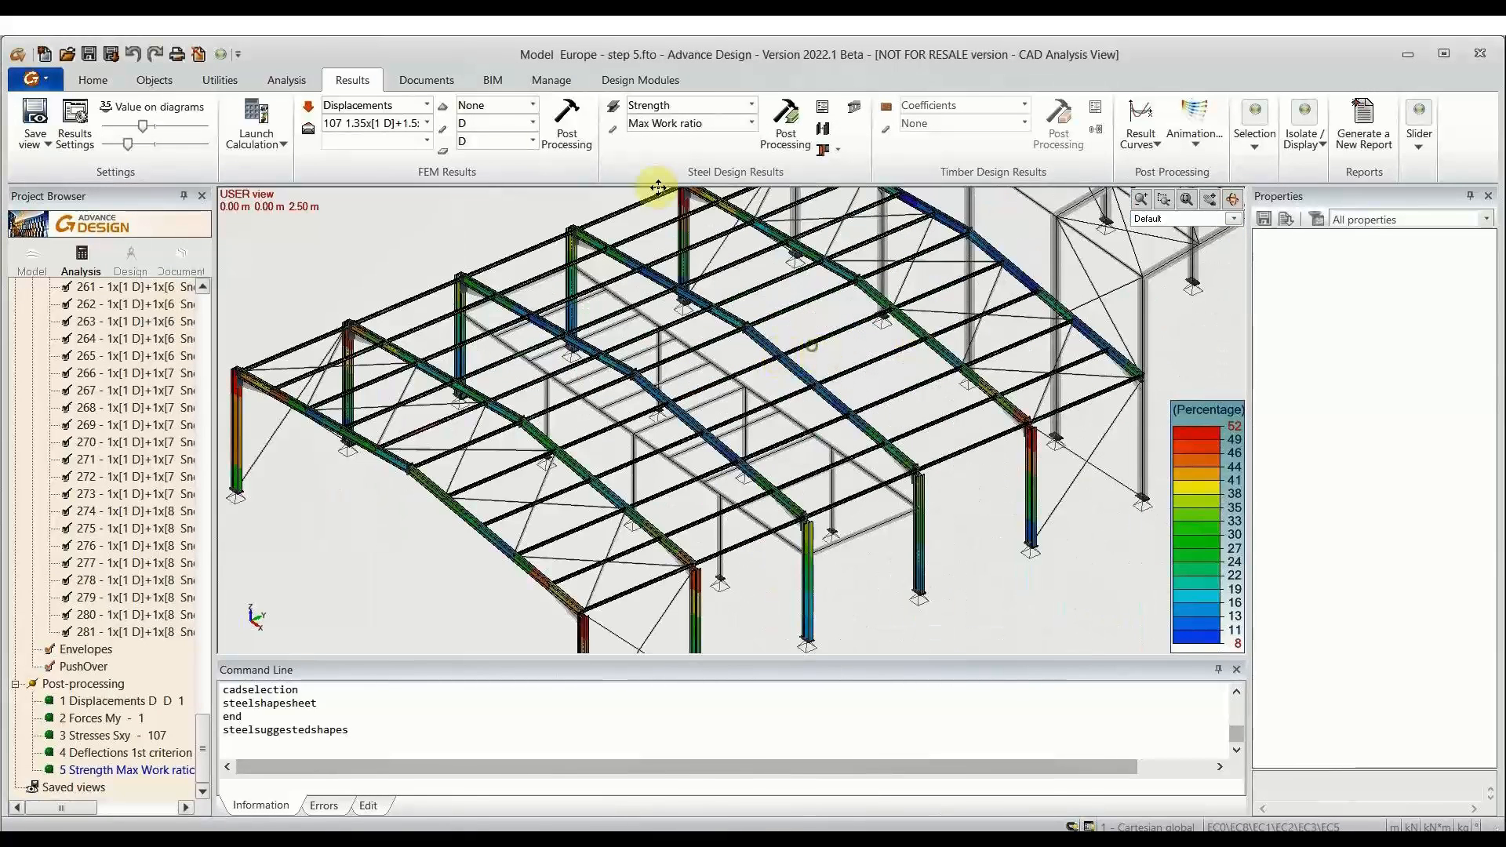
pyautogui.click(416, 82)
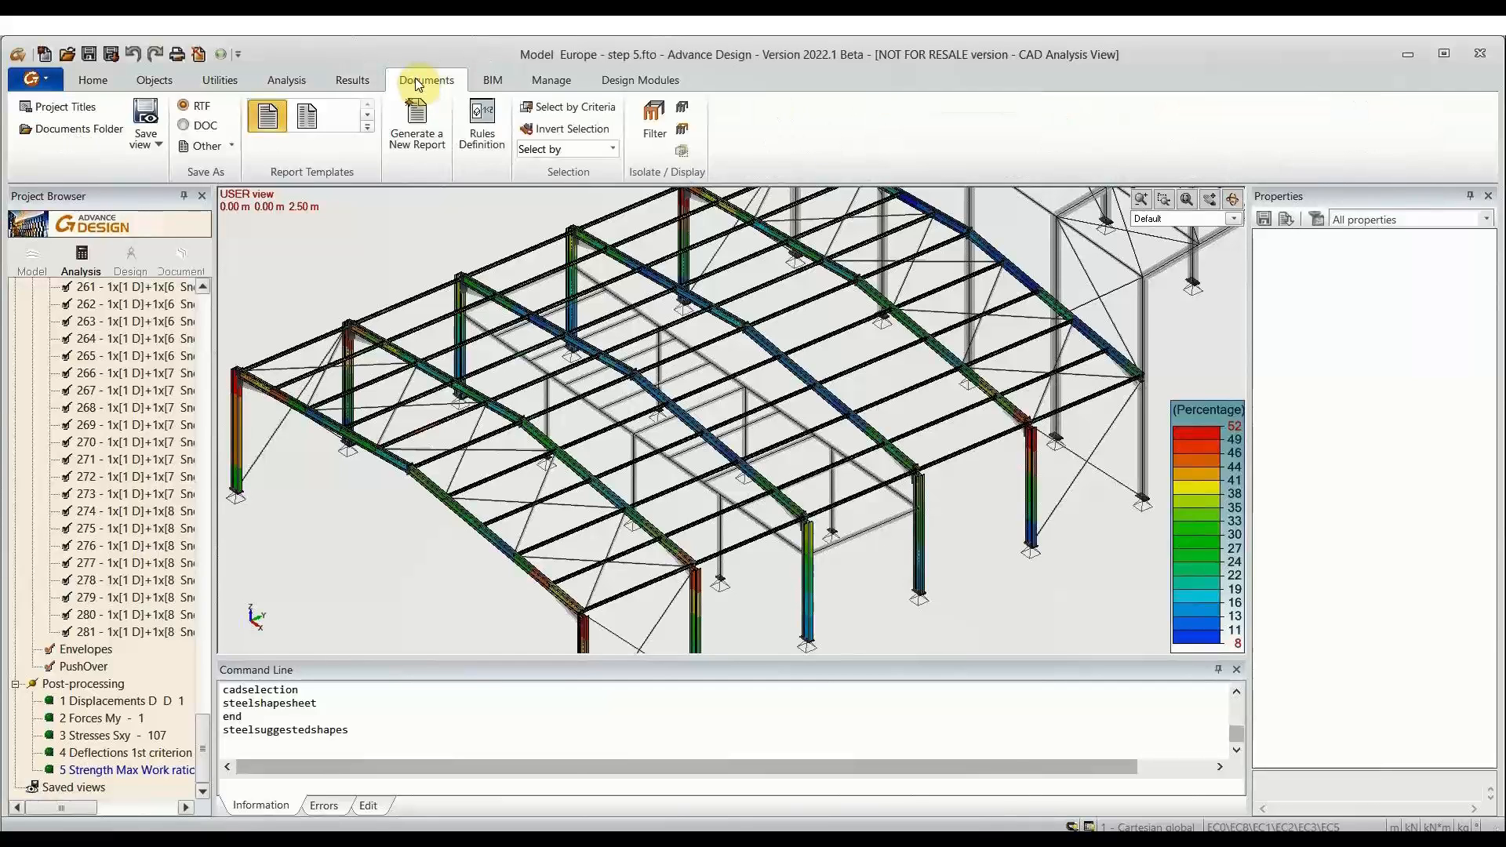
pyautogui.click(426, 132)
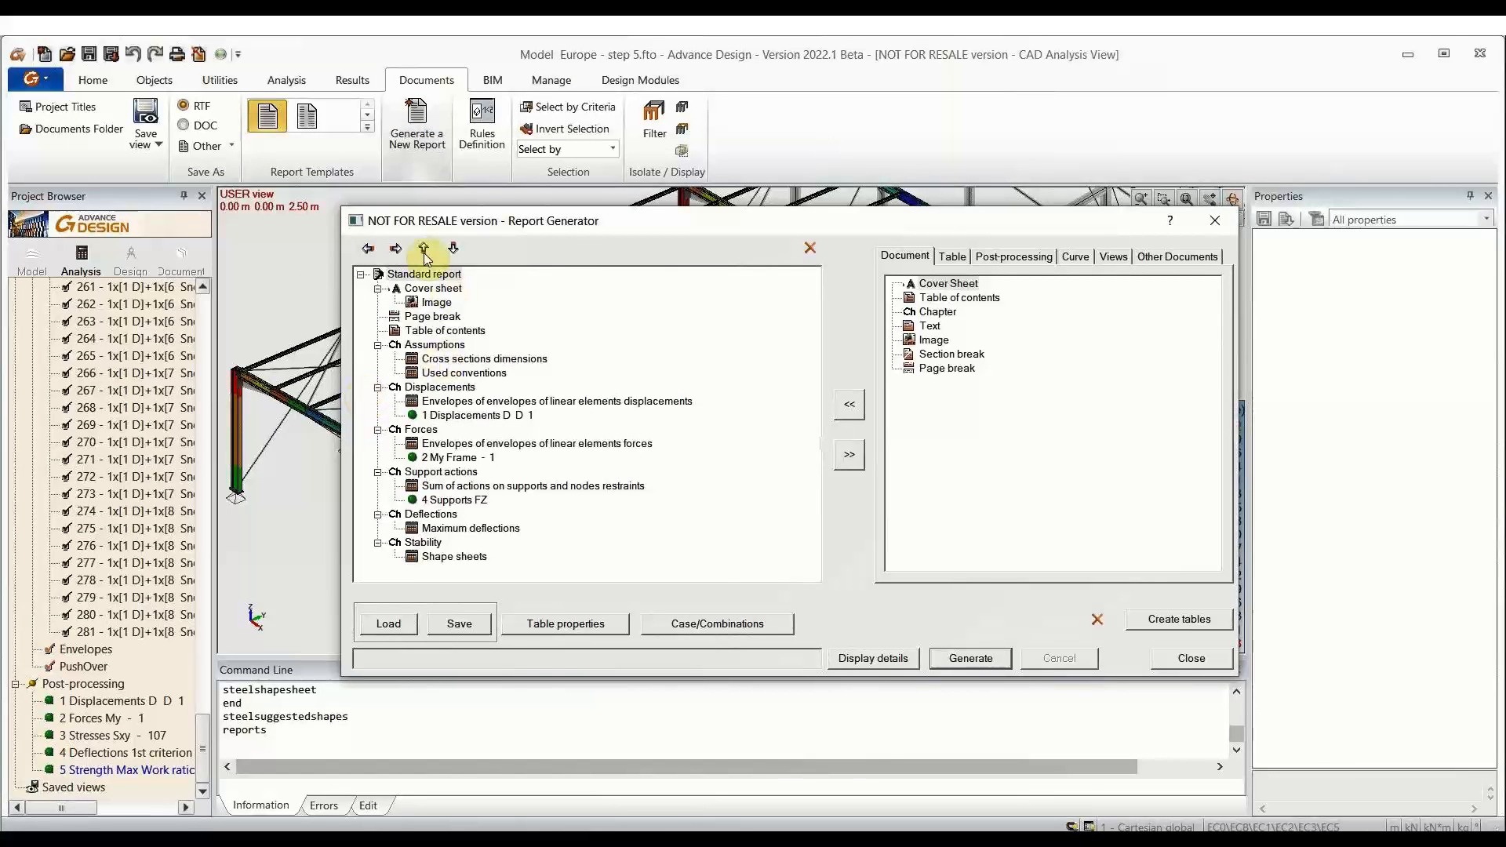
pyautogui.click(808, 249)
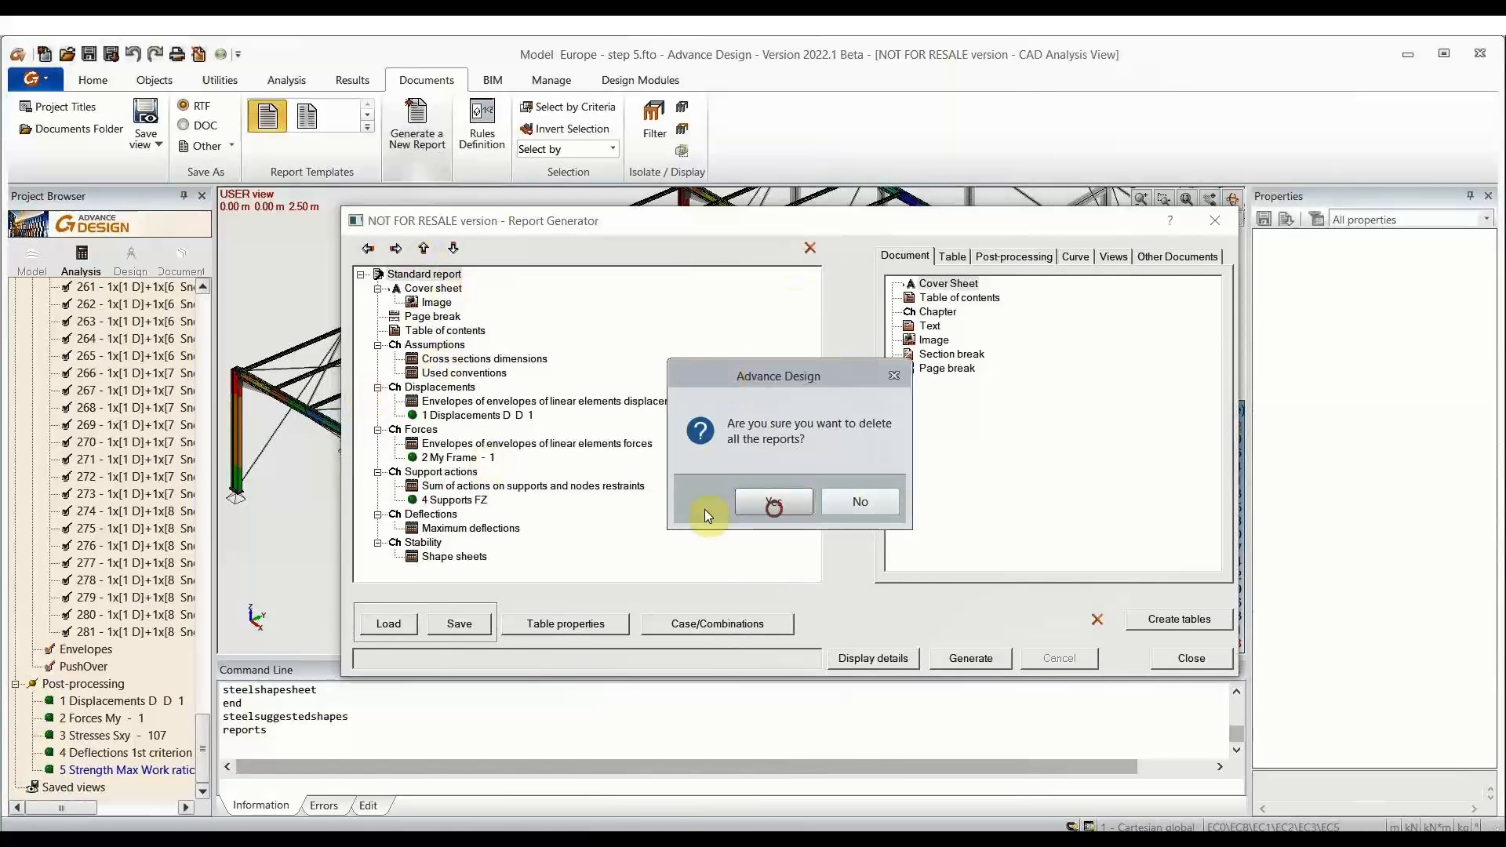
pyautogui.click(773, 502)
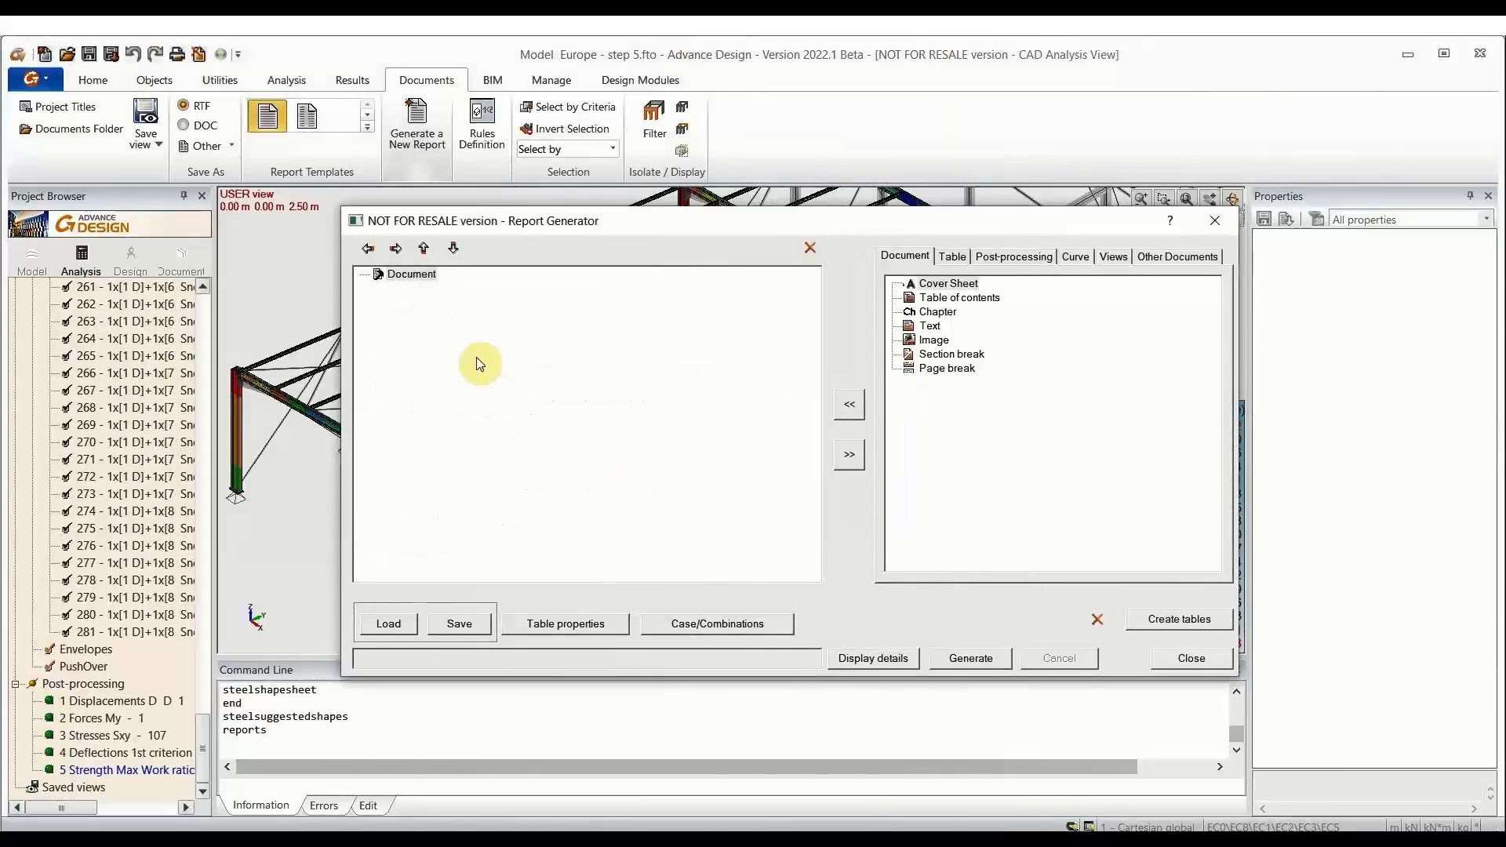
# Step: Add a chapter to the empty report document and name it Displacements
pyautogui.click(939, 313)
pyautogui.click(849, 404)
pyautogui.click(420, 294)
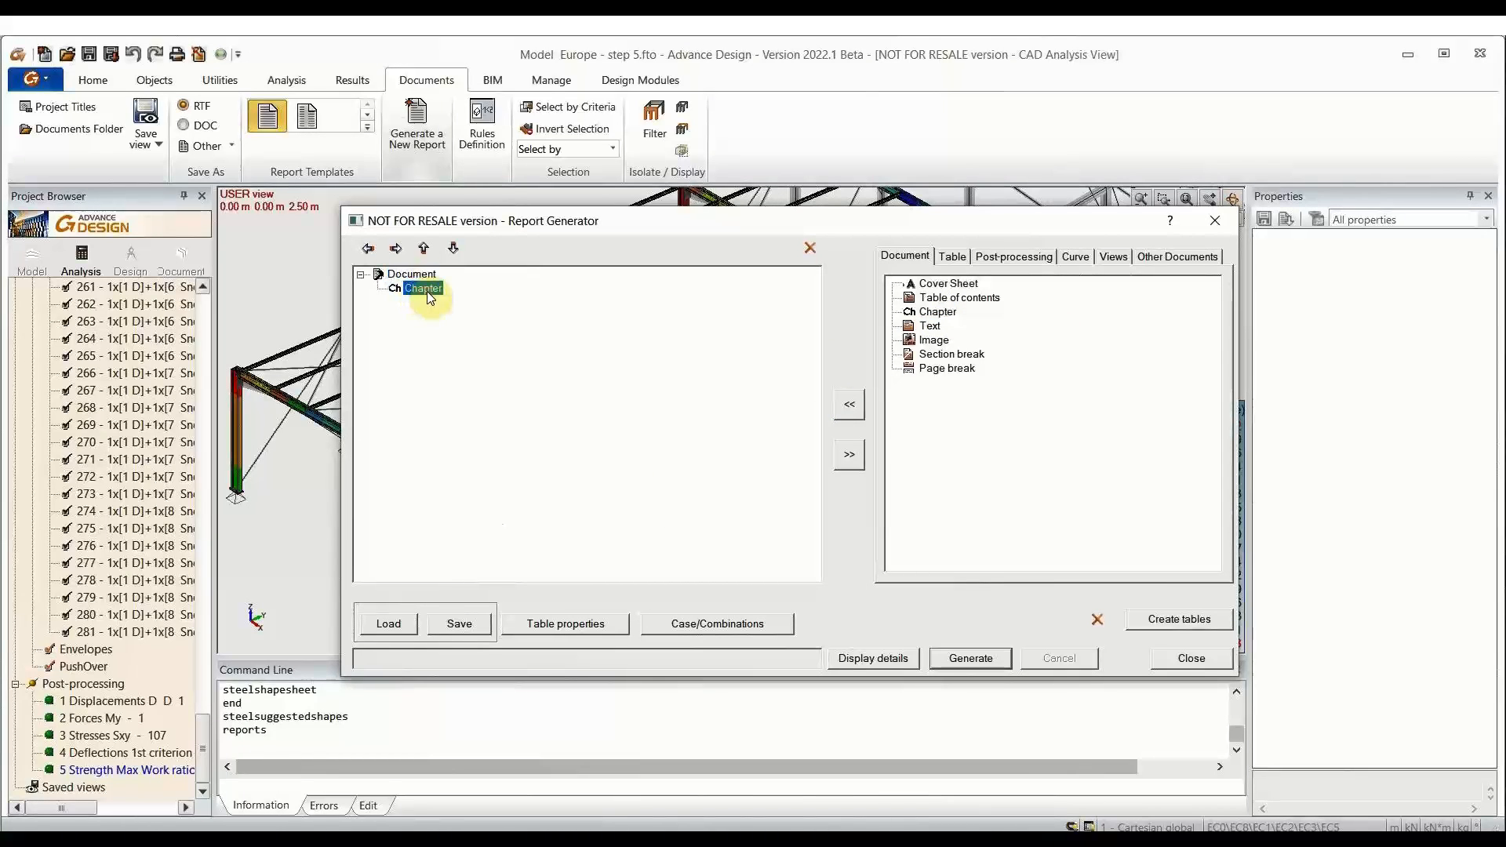
pyautogui.write('Displacements')
pyautogui.press('Return')
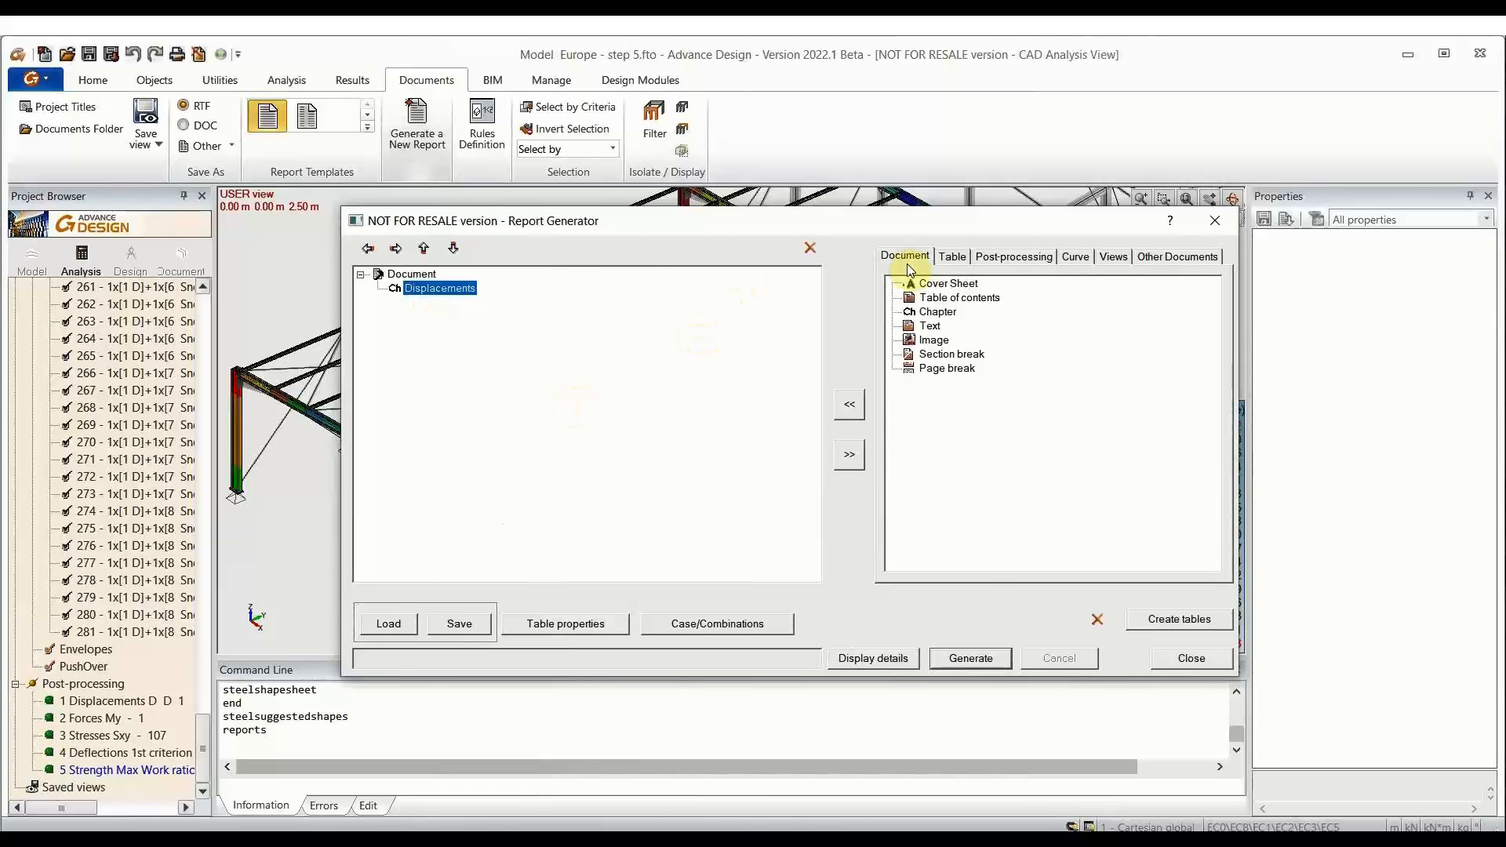
# Step: Add the finite element results table Displacements of linear elements by element to the Displacements chapter
pyautogui.click(952, 256)
pyautogui.click(910, 326)
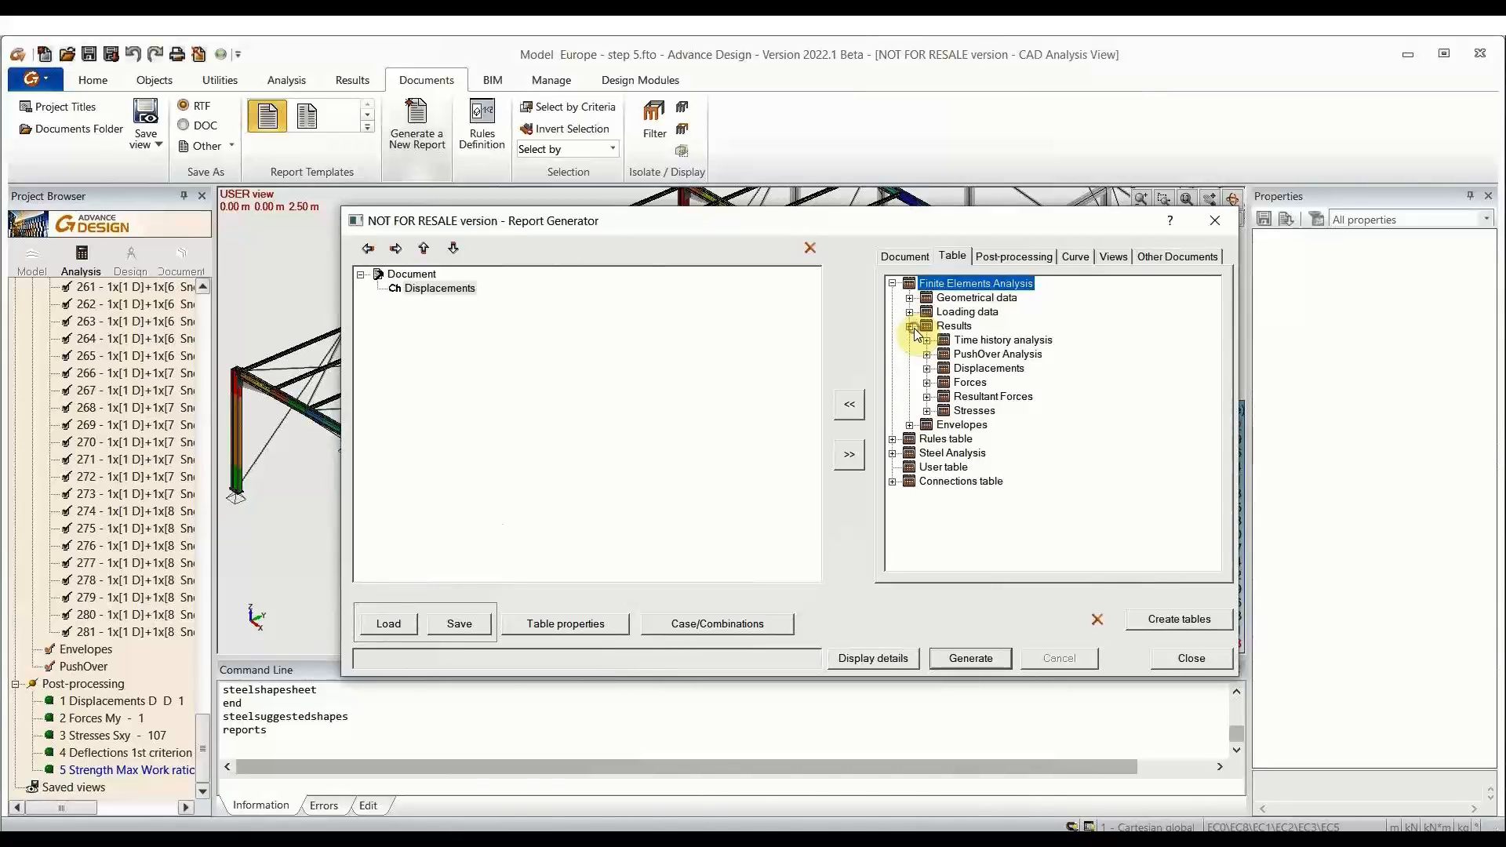
pyautogui.click(986, 368)
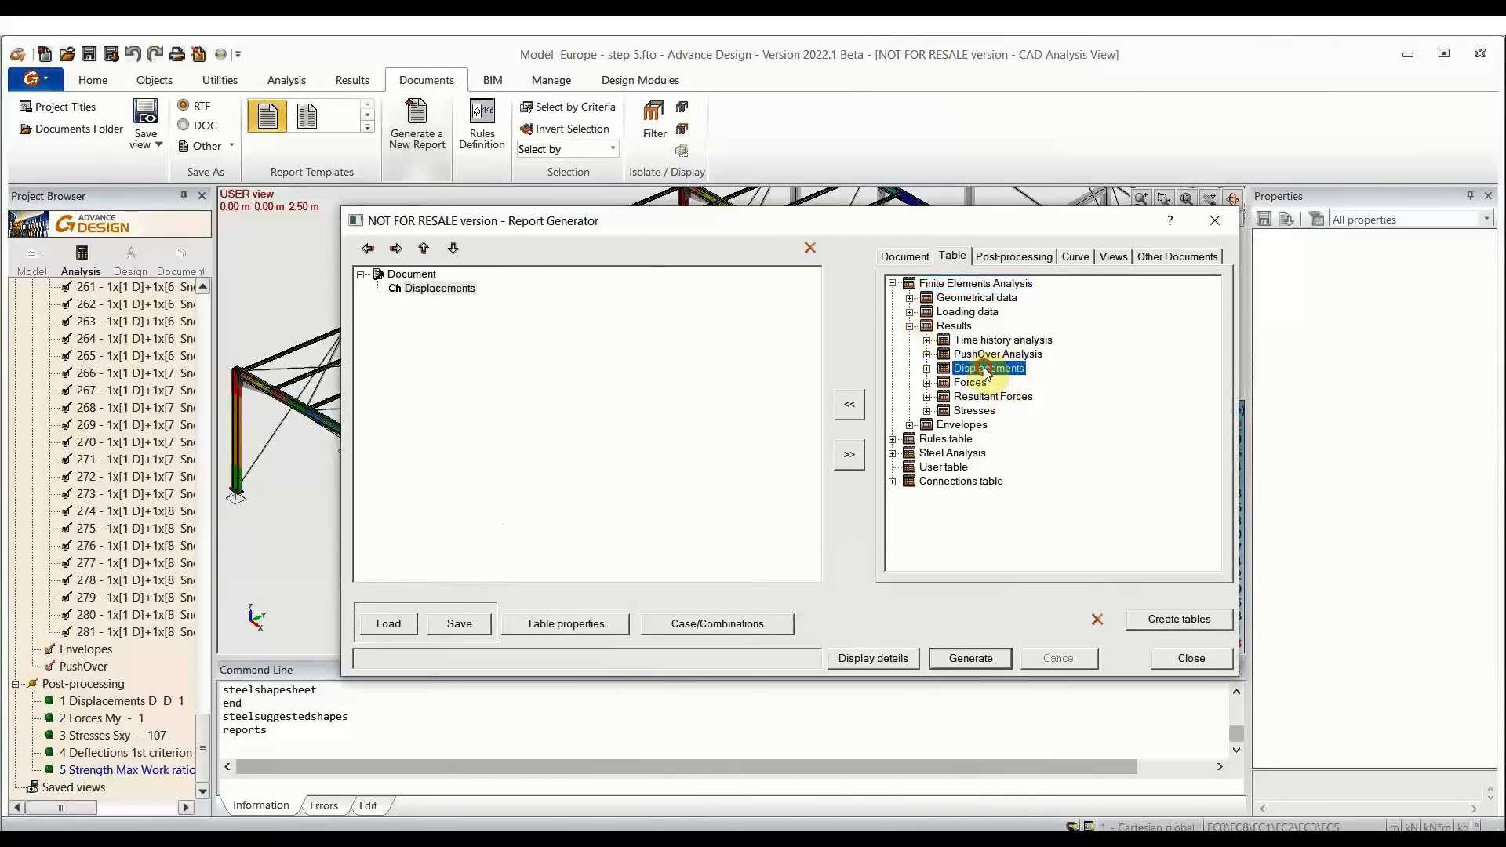
pyautogui.click(927, 368)
pyautogui.click(944, 396)
pyautogui.click(1075, 424)
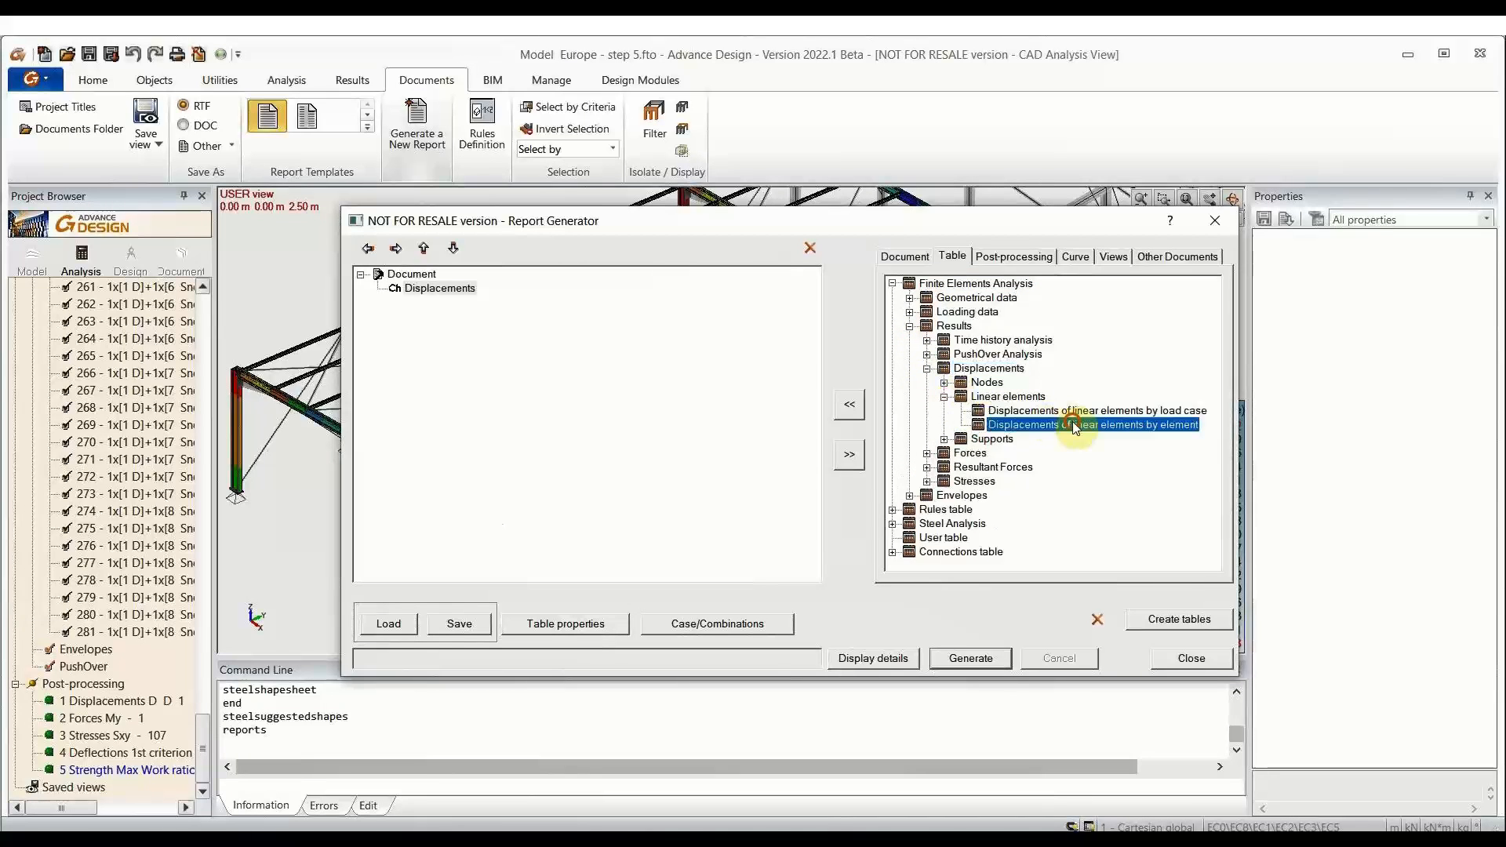
pyautogui.click(856, 405)
# Step: Enable the maximum and minimum extremes on footer in the displacements table's properties
pyautogui.rightClick(508, 302)
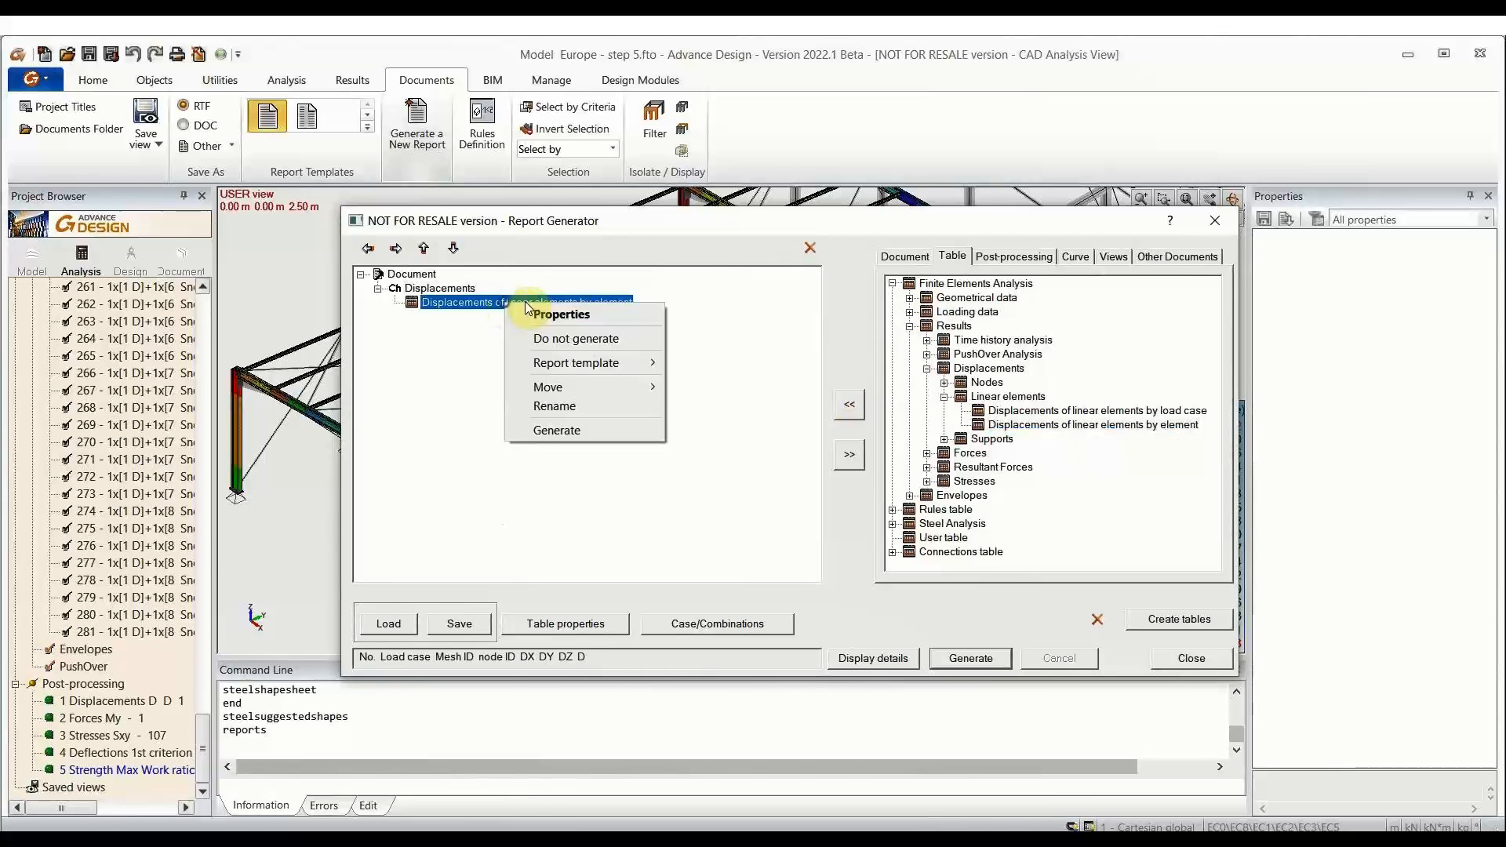
pyautogui.click(549, 311)
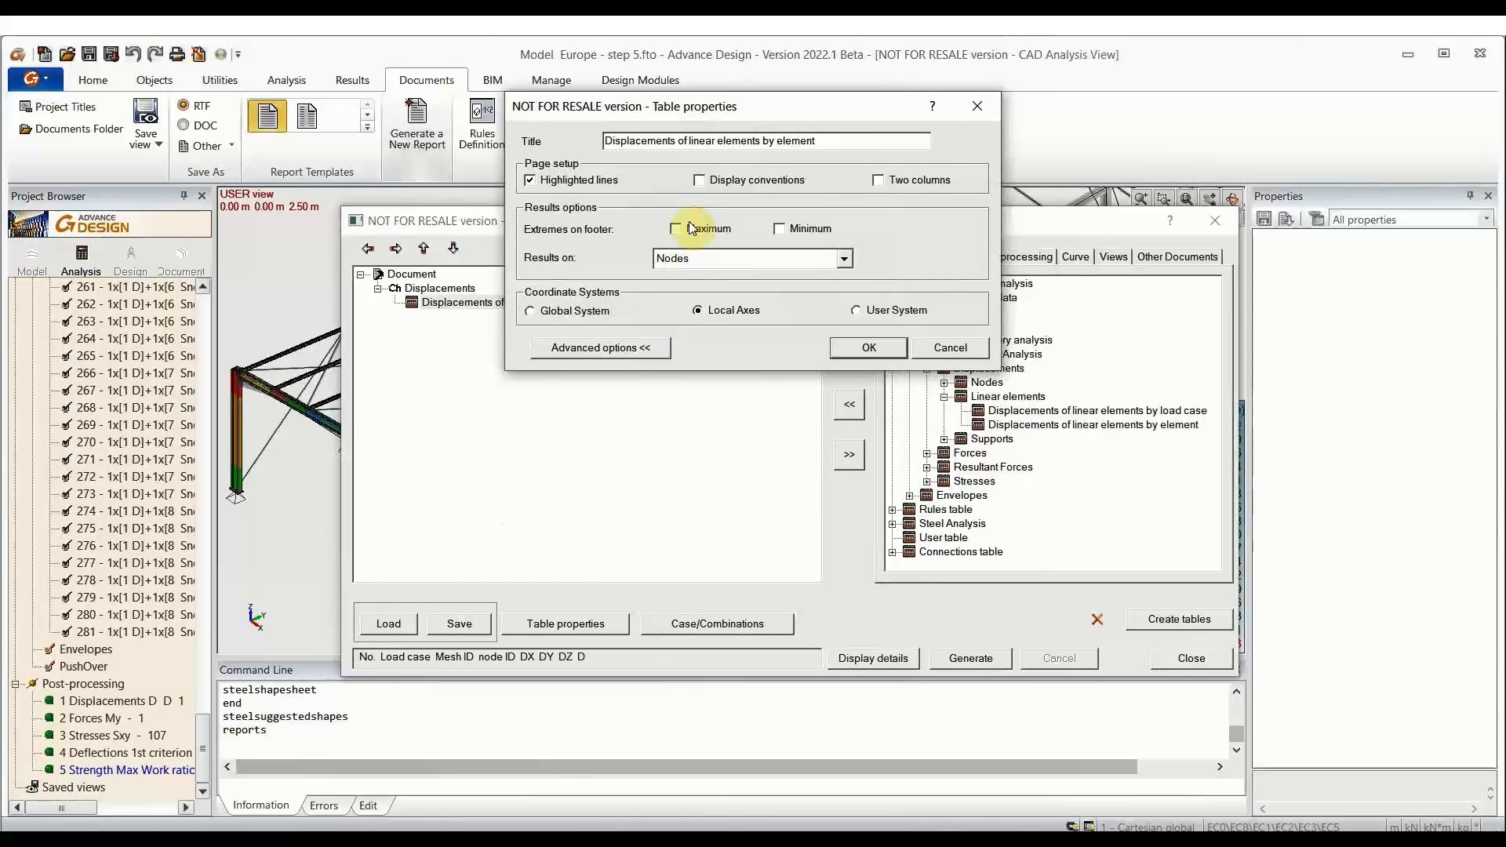
pyautogui.click(689, 228)
pyautogui.click(780, 230)
# Step: Restrict the displacements table to load case 1 D and the Column system, and confirm the table properties
pyautogui.click(617, 347)
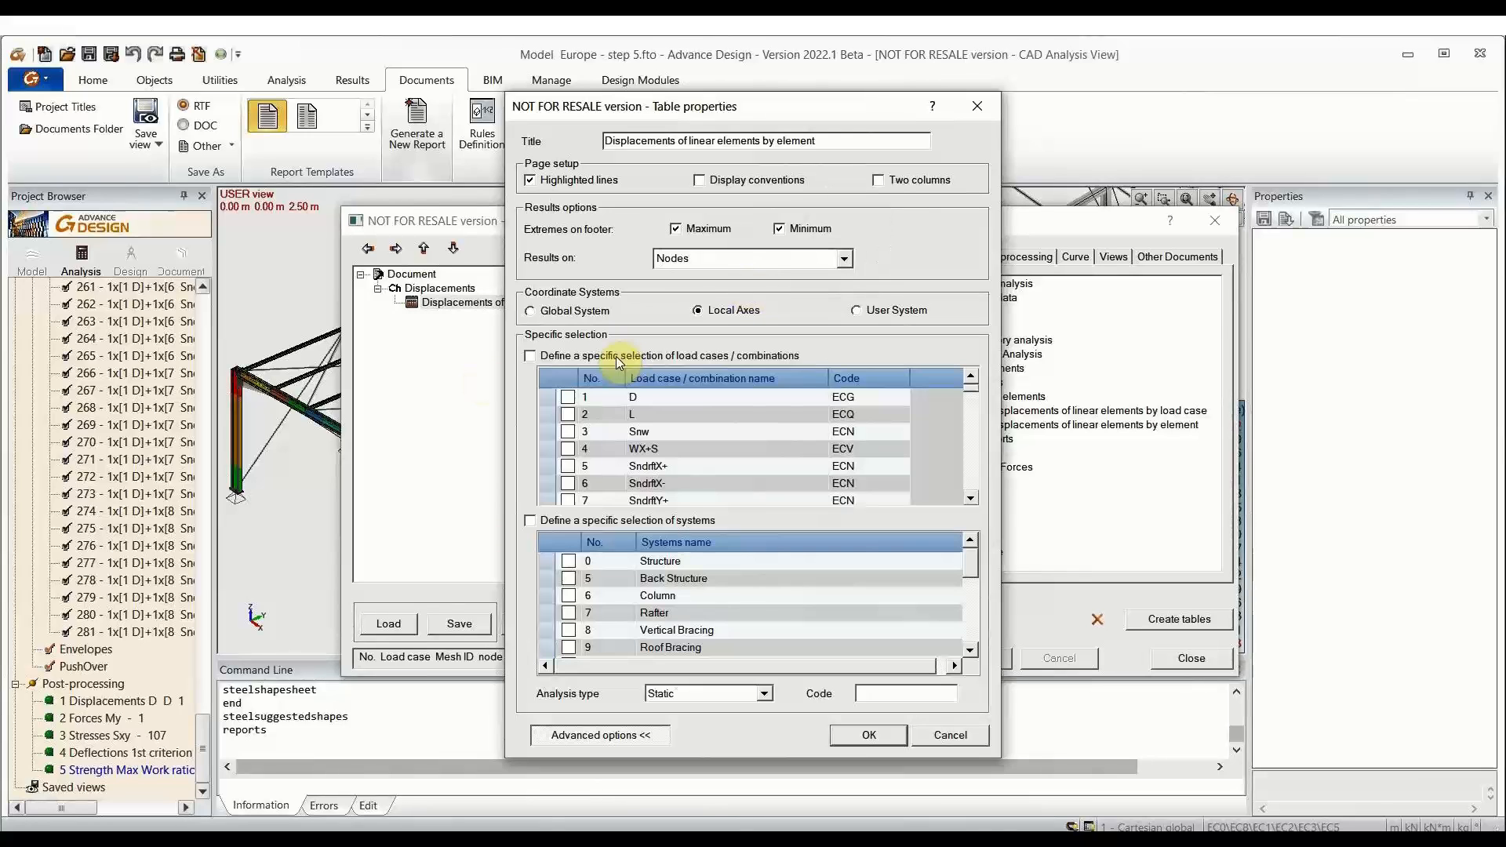
pyautogui.click(531, 355)
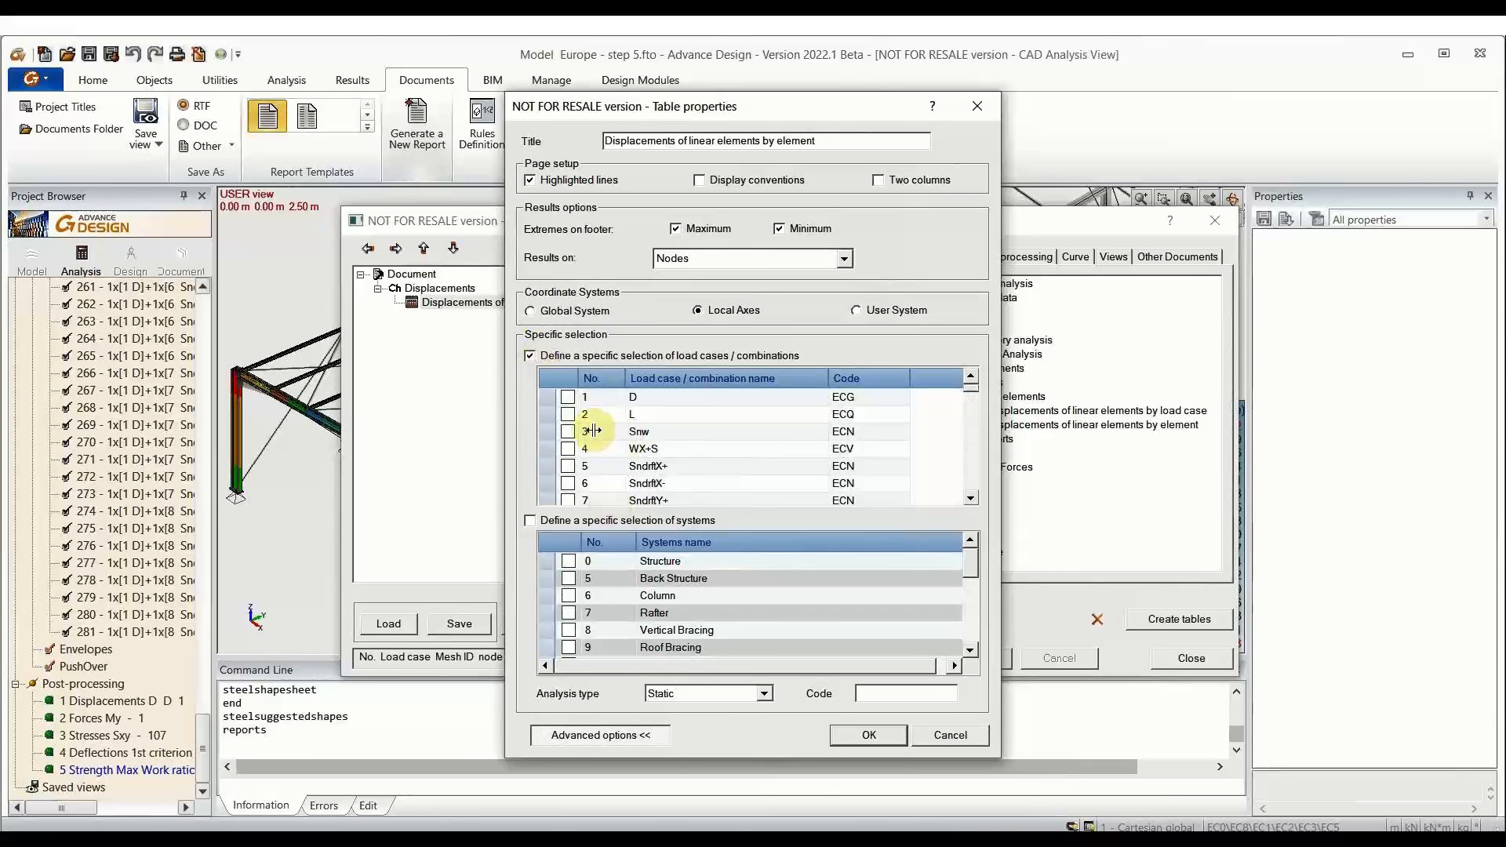
pyautogui.click(568, 397)
pyautogui.click(530, 521)
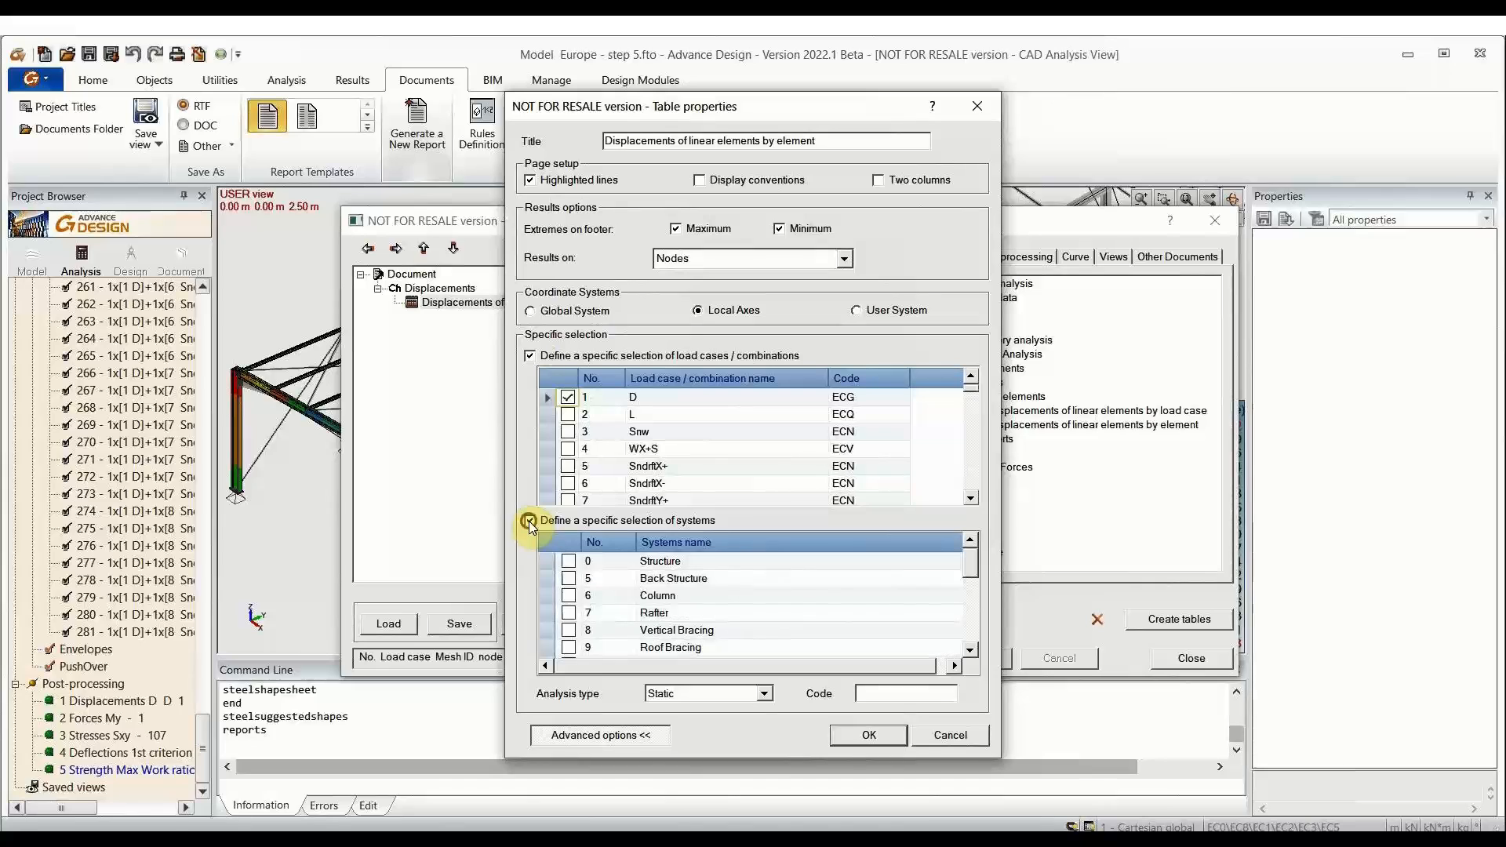
pyautogui.click(568, 597)
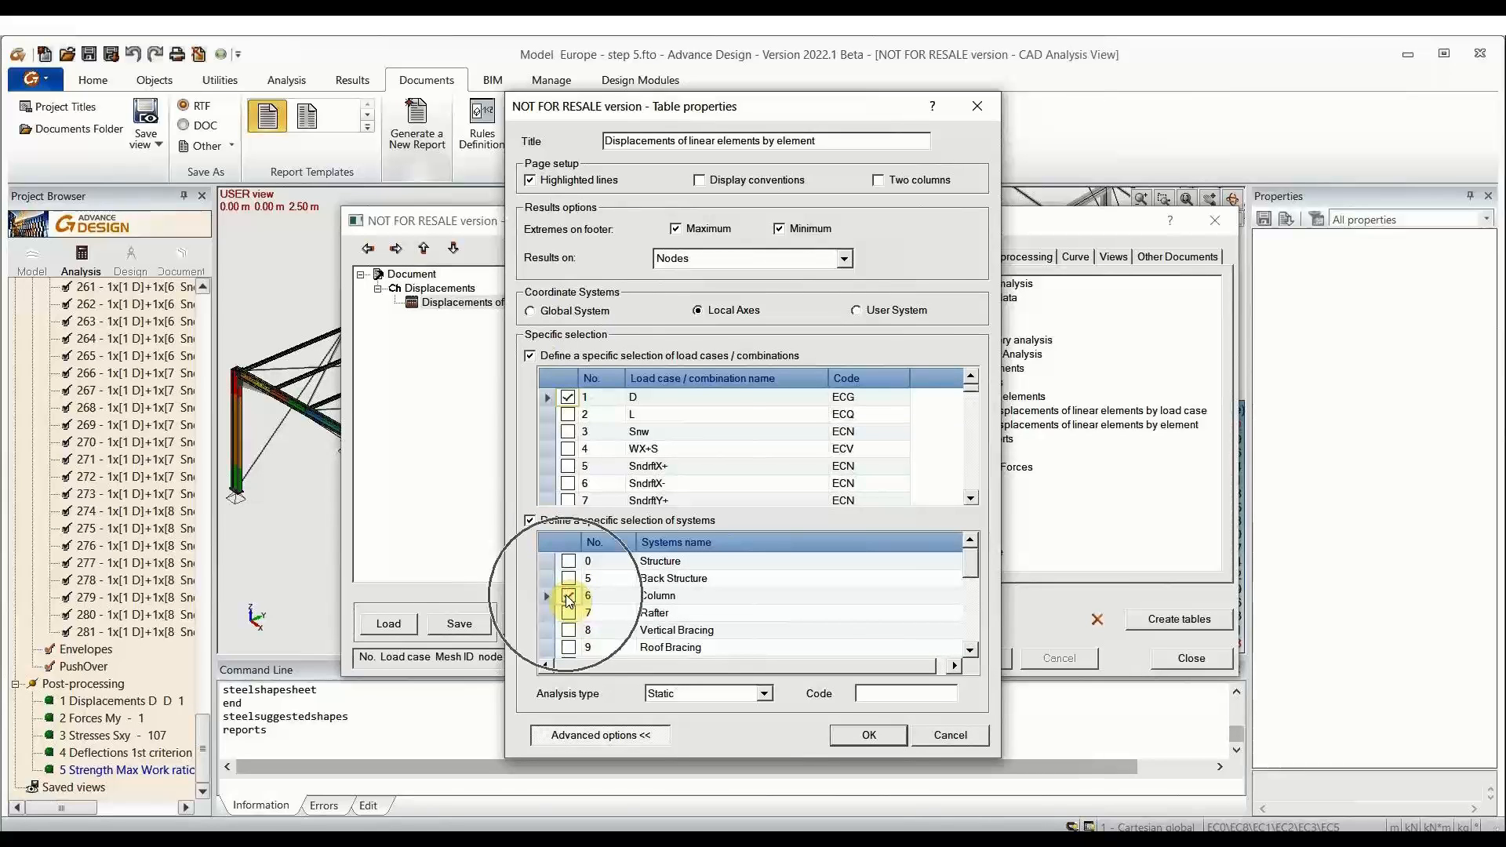
pyautogui.click(863, 734)
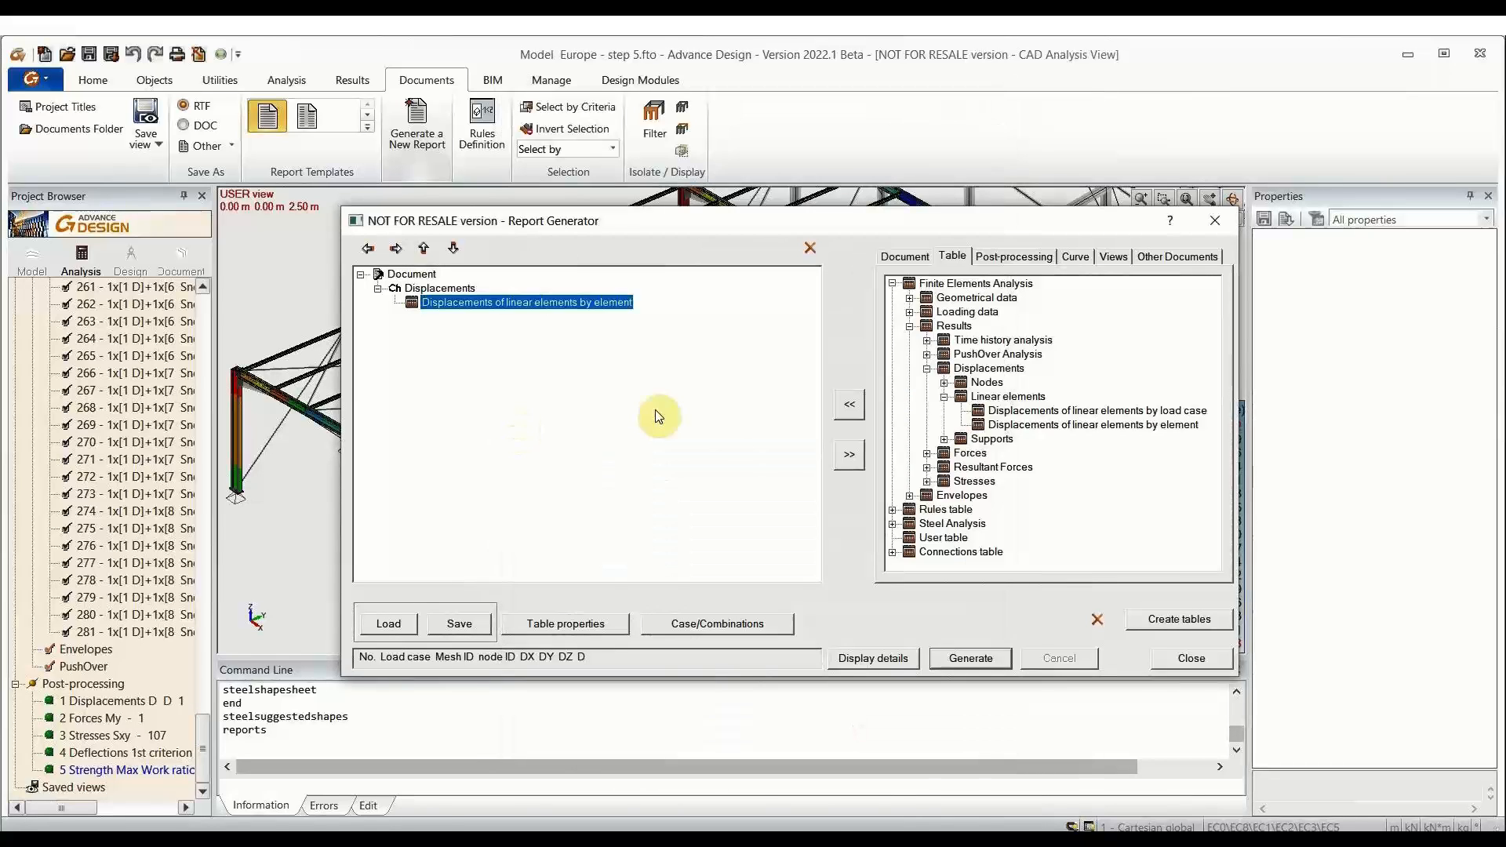
# Step: Add the saved post-processing view 1 Displacements D D 1 beneath the displacements table in the report
pyautogui.click(1014, 256)
pyautogui.click(995, 283)
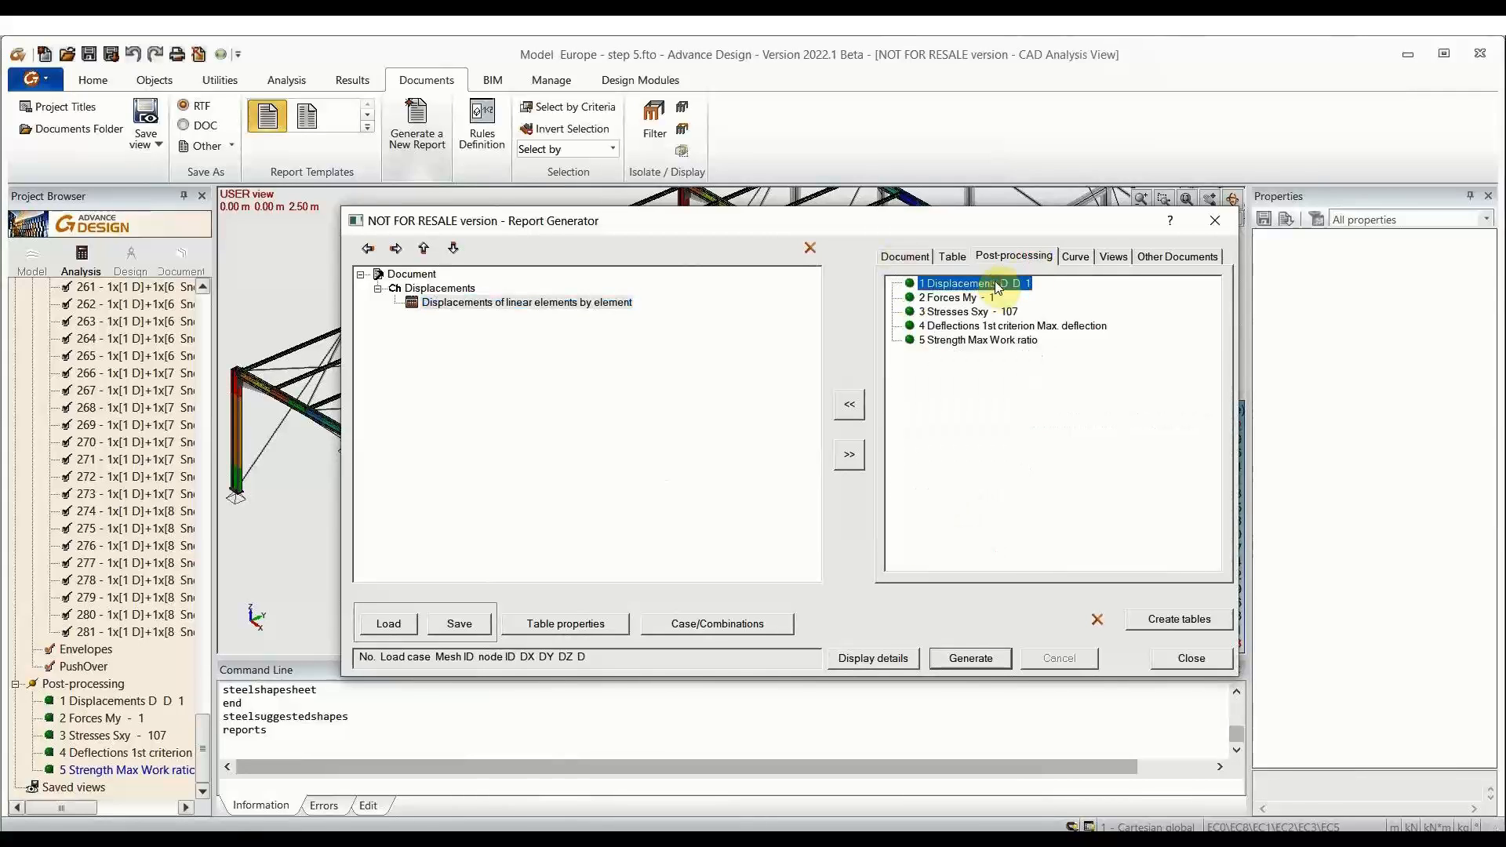
pyautogui.click(850, 405)
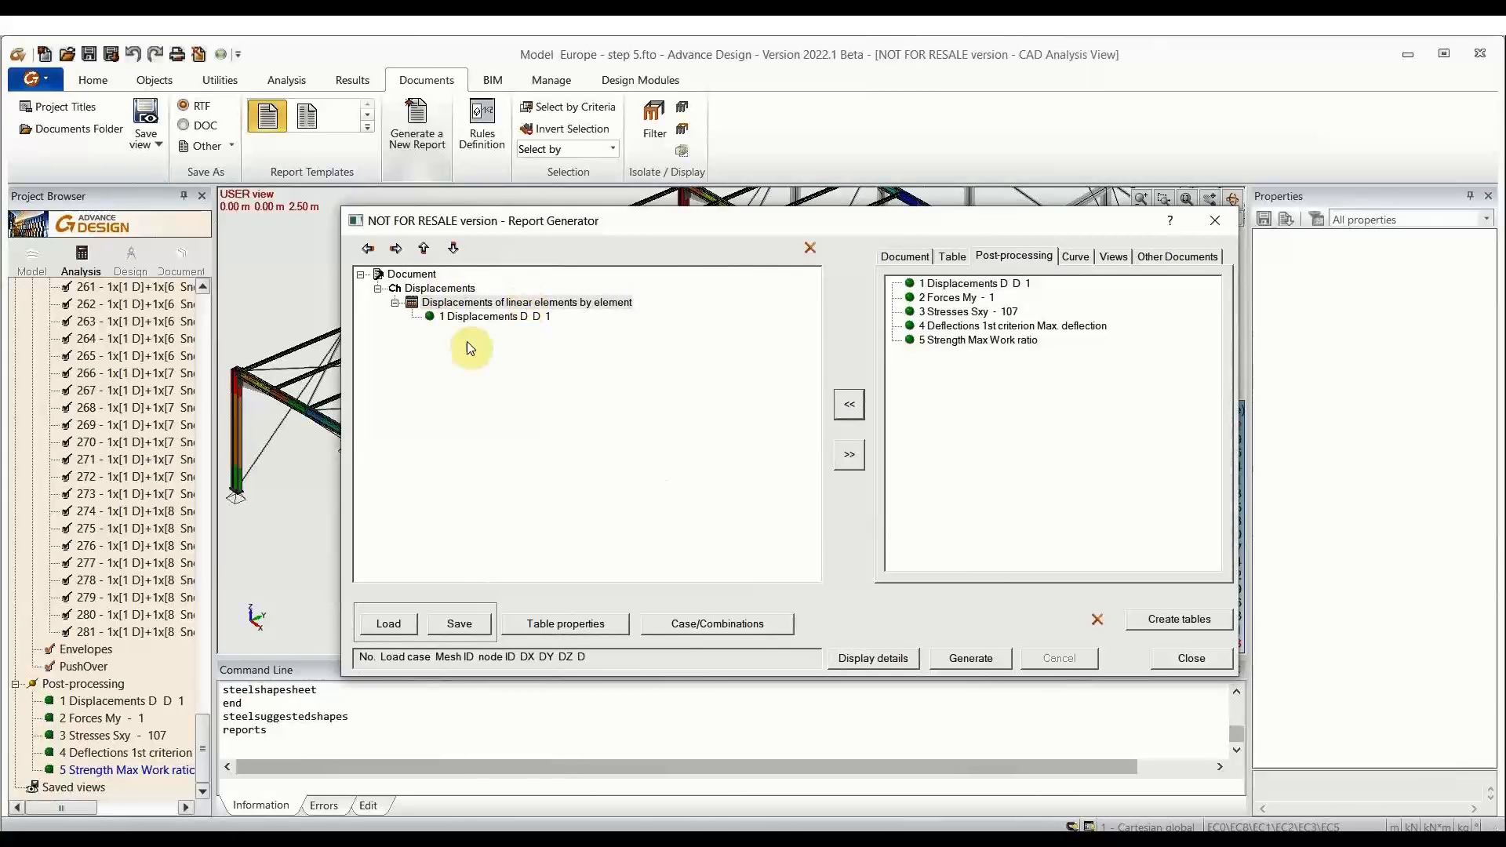
# Step: Add a second chapter directly under the report document and name it Forces
pyautogui.click(898, 256)
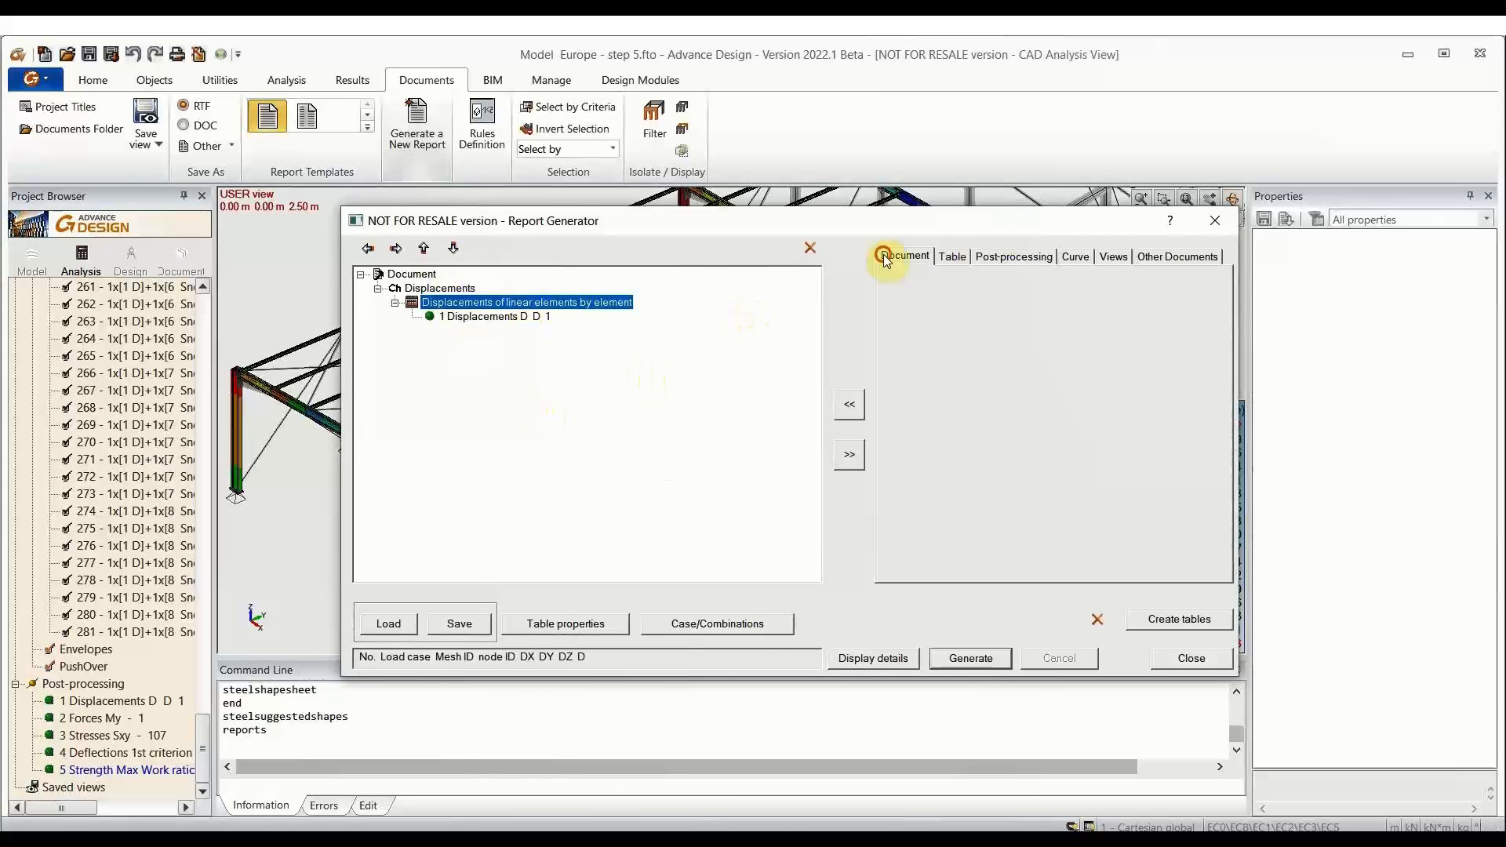
pyautogui.click(411, 274)
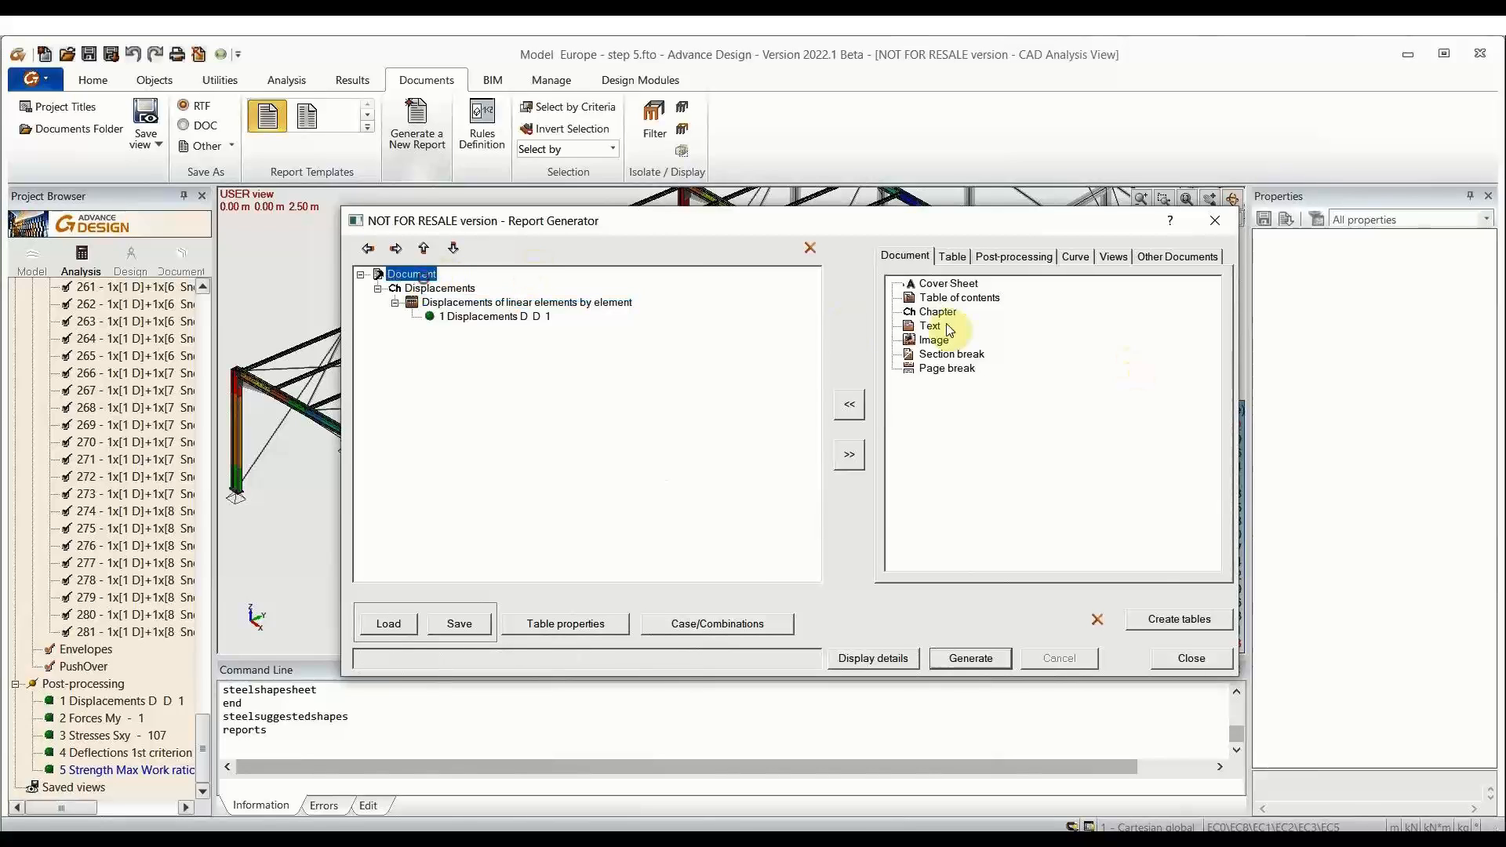
pyautogui.click(938, 311)
pyautogui.click(850, 406)
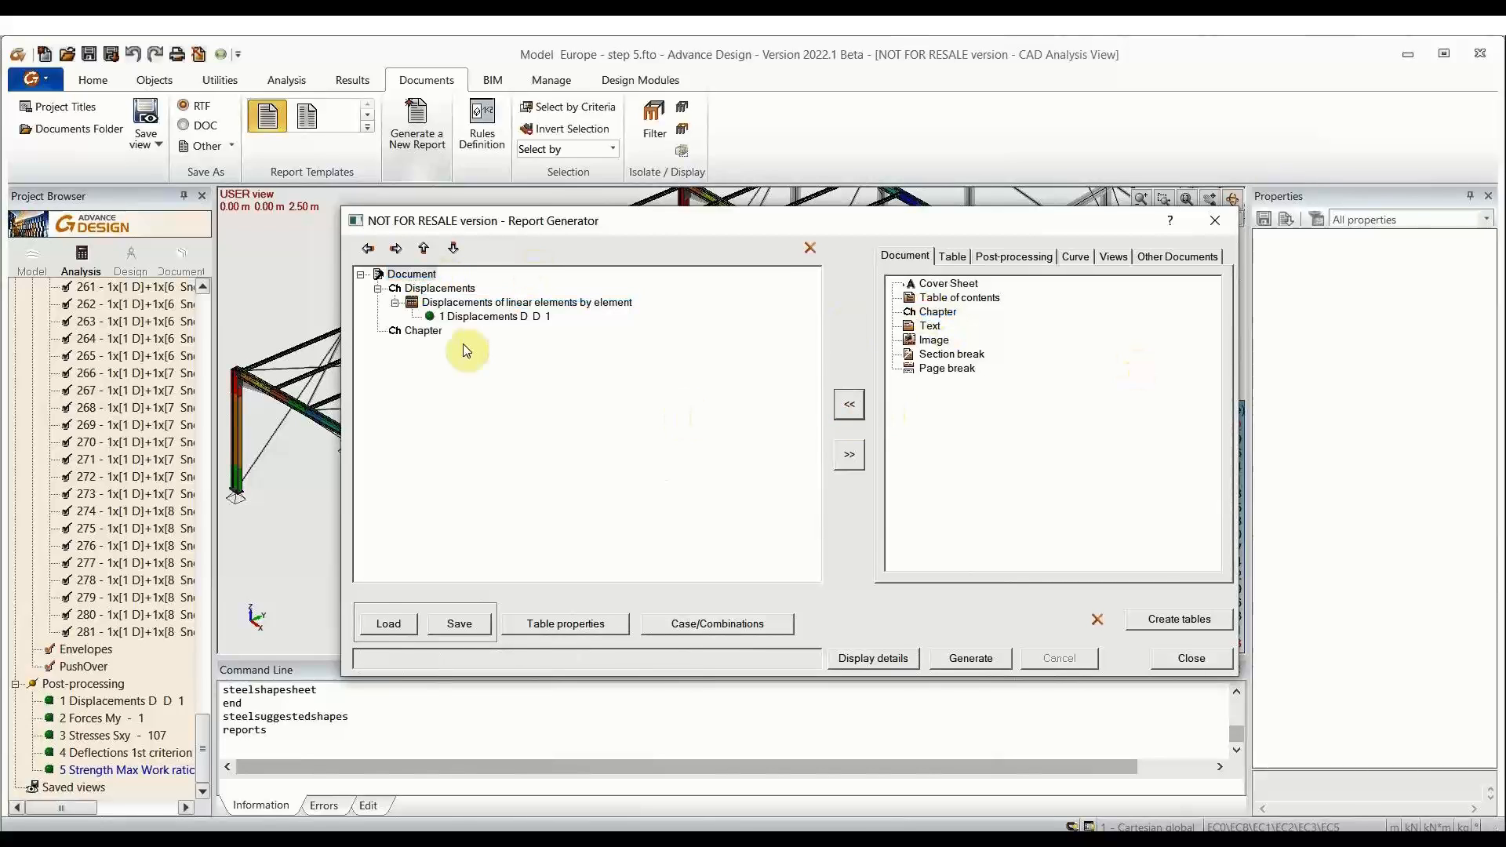
pyautogui.write('Forces')
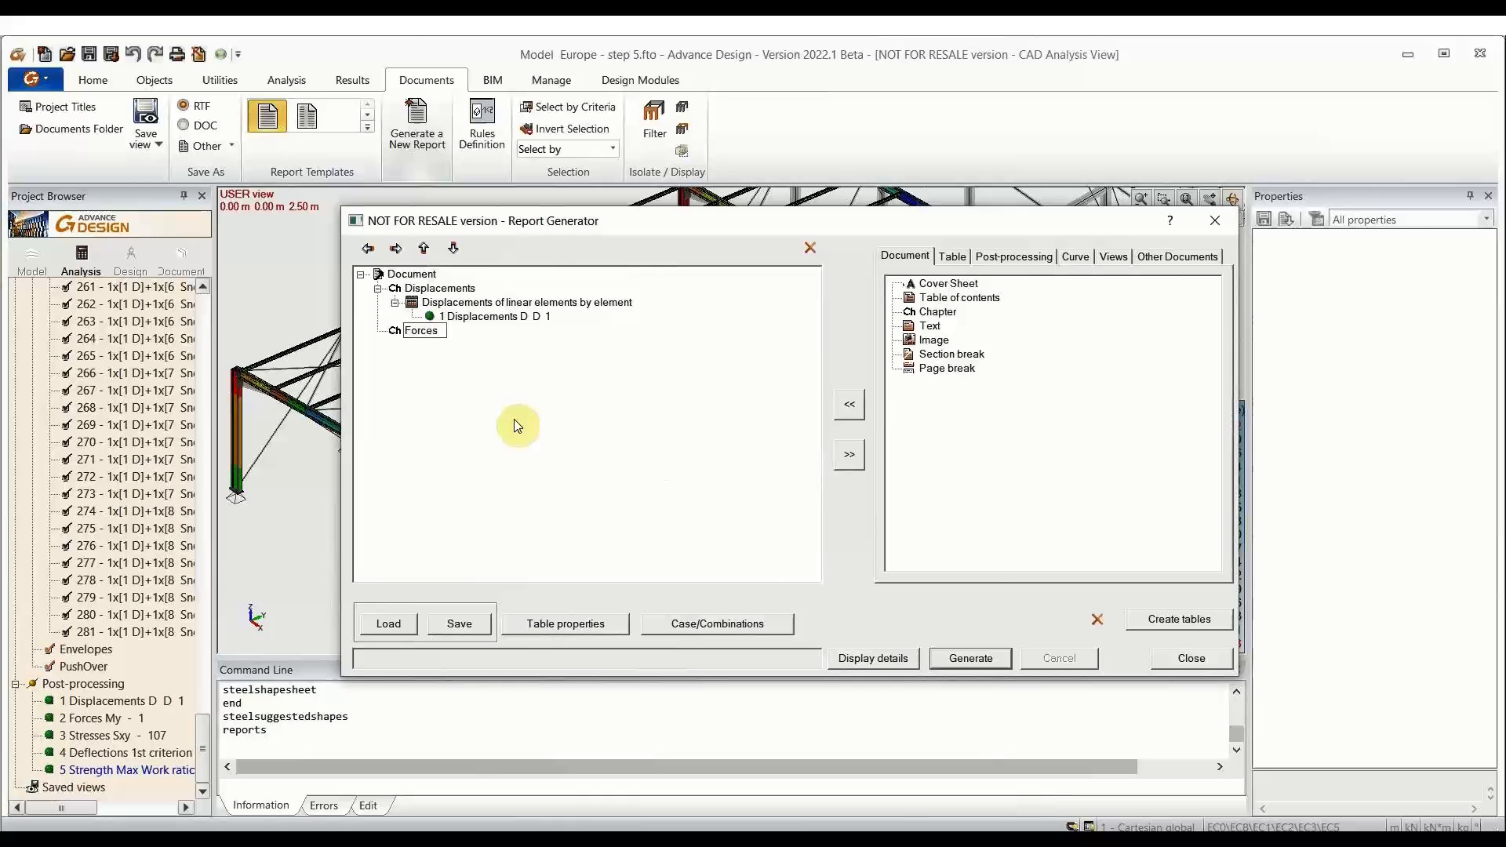
pyautogui.press('Return')
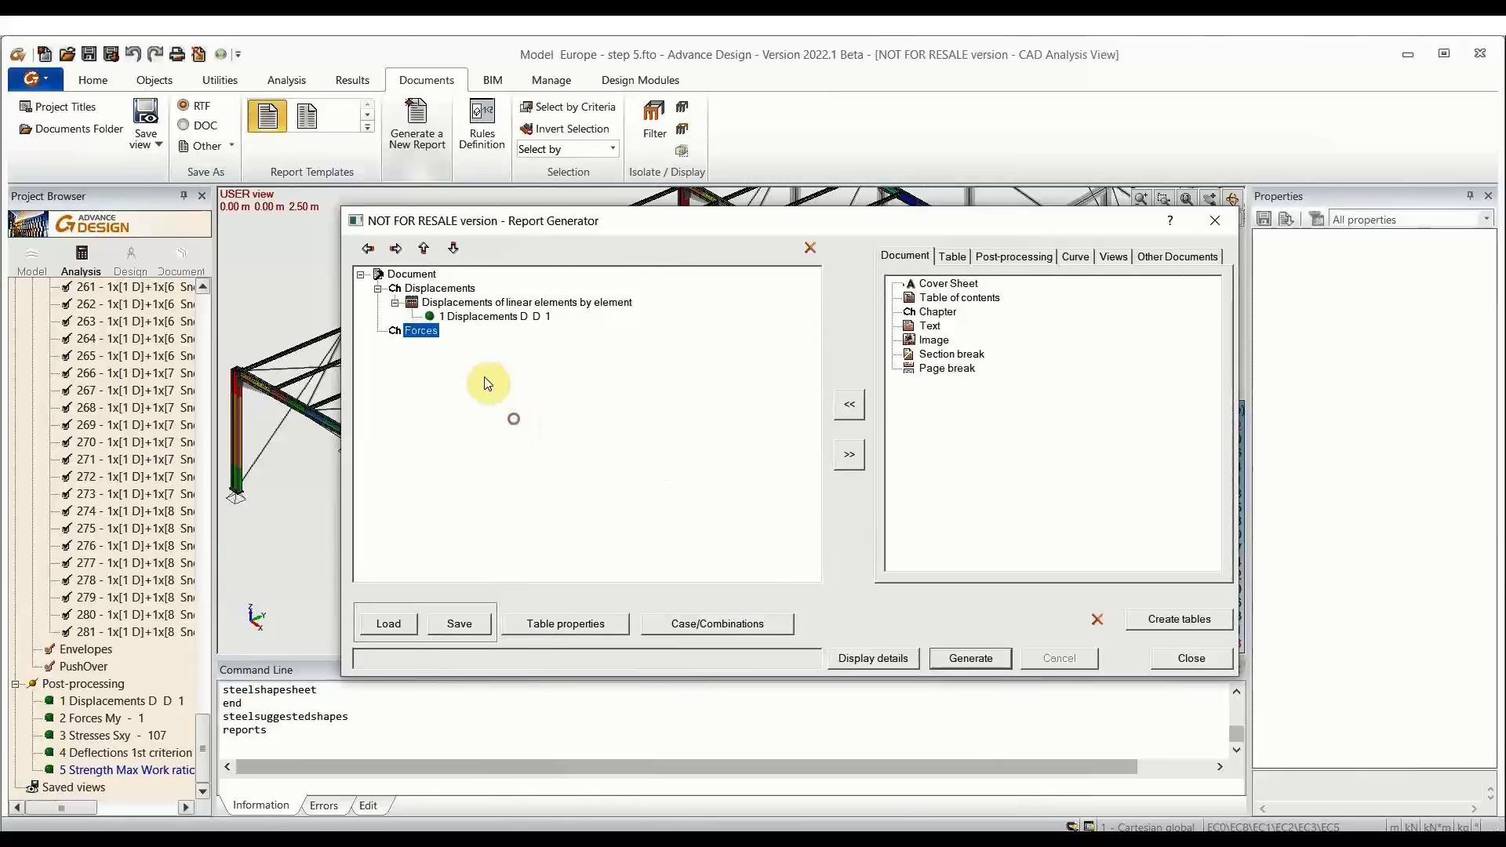
# Step: Add the finite element results table Linear elements forces by elements to the Forces chapter
pyautogui.click(953, 257)
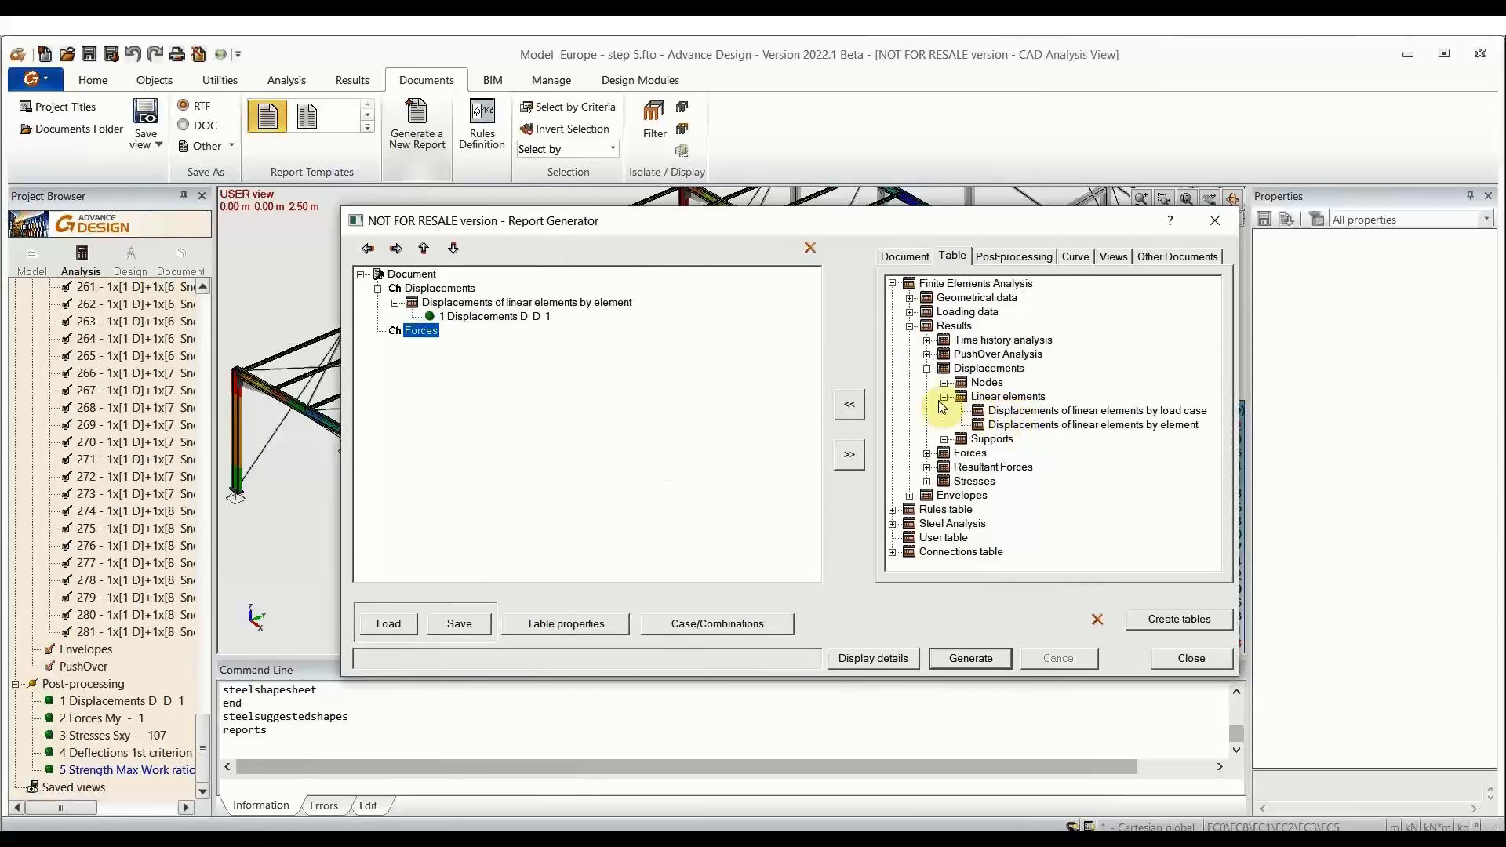
pyautogui.click(927, 368)
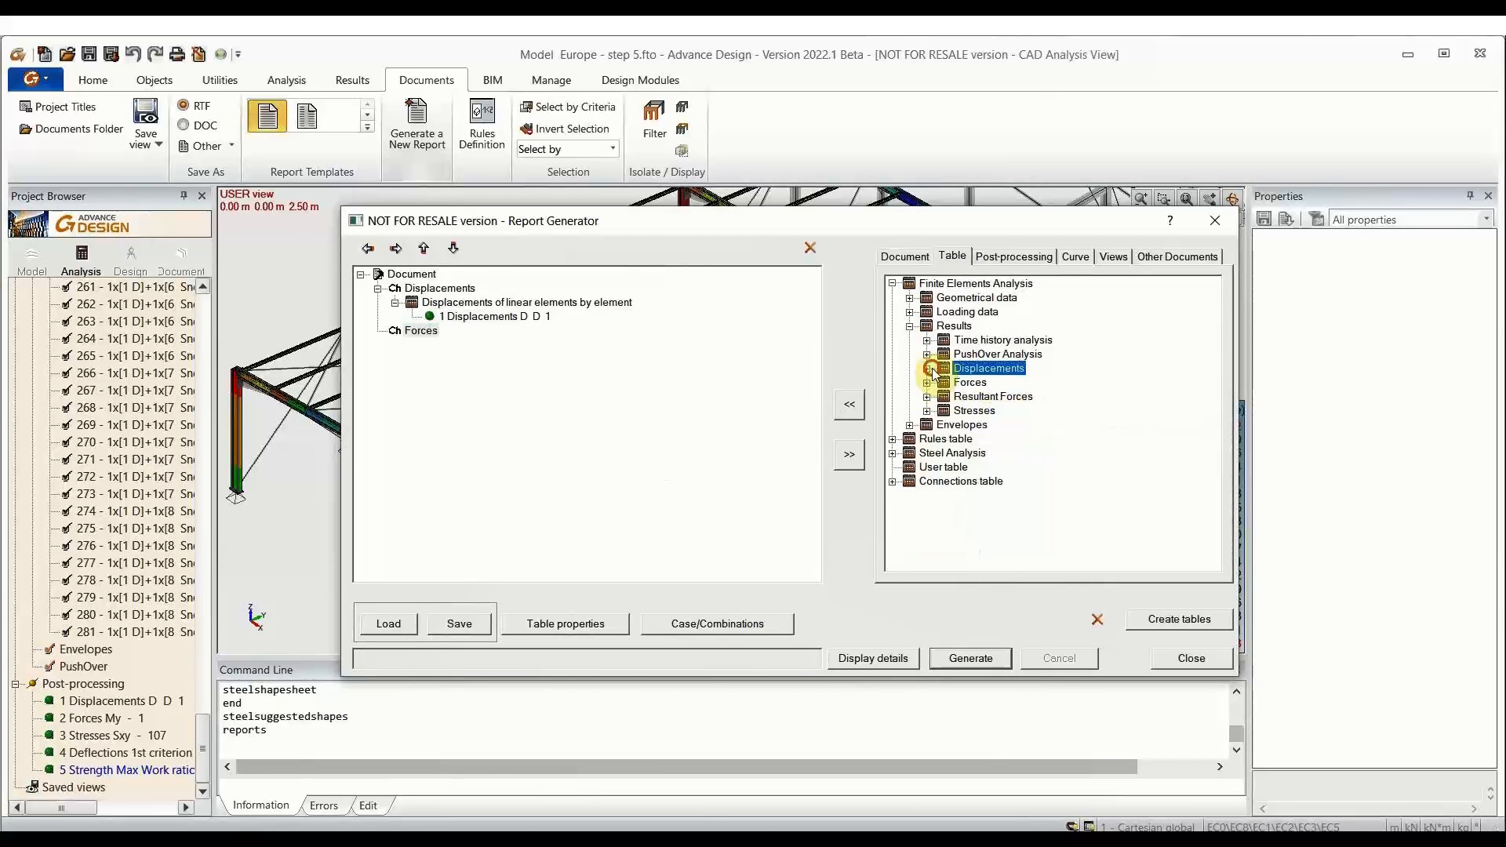
pyautogui.click(930, 383)
pyautogui.click(928, 383)
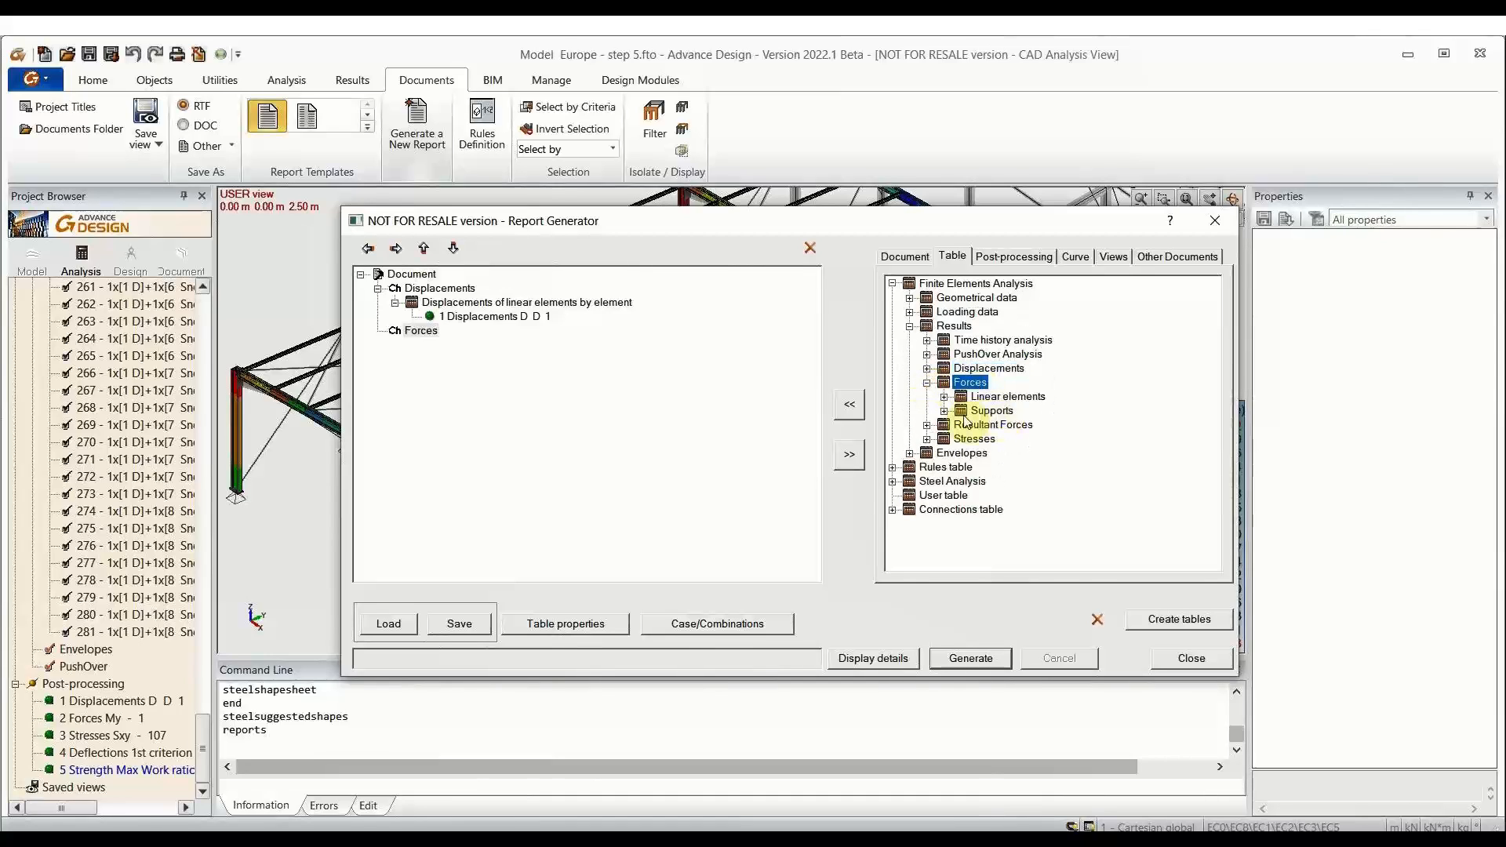
pyautogui.click(998, 397)
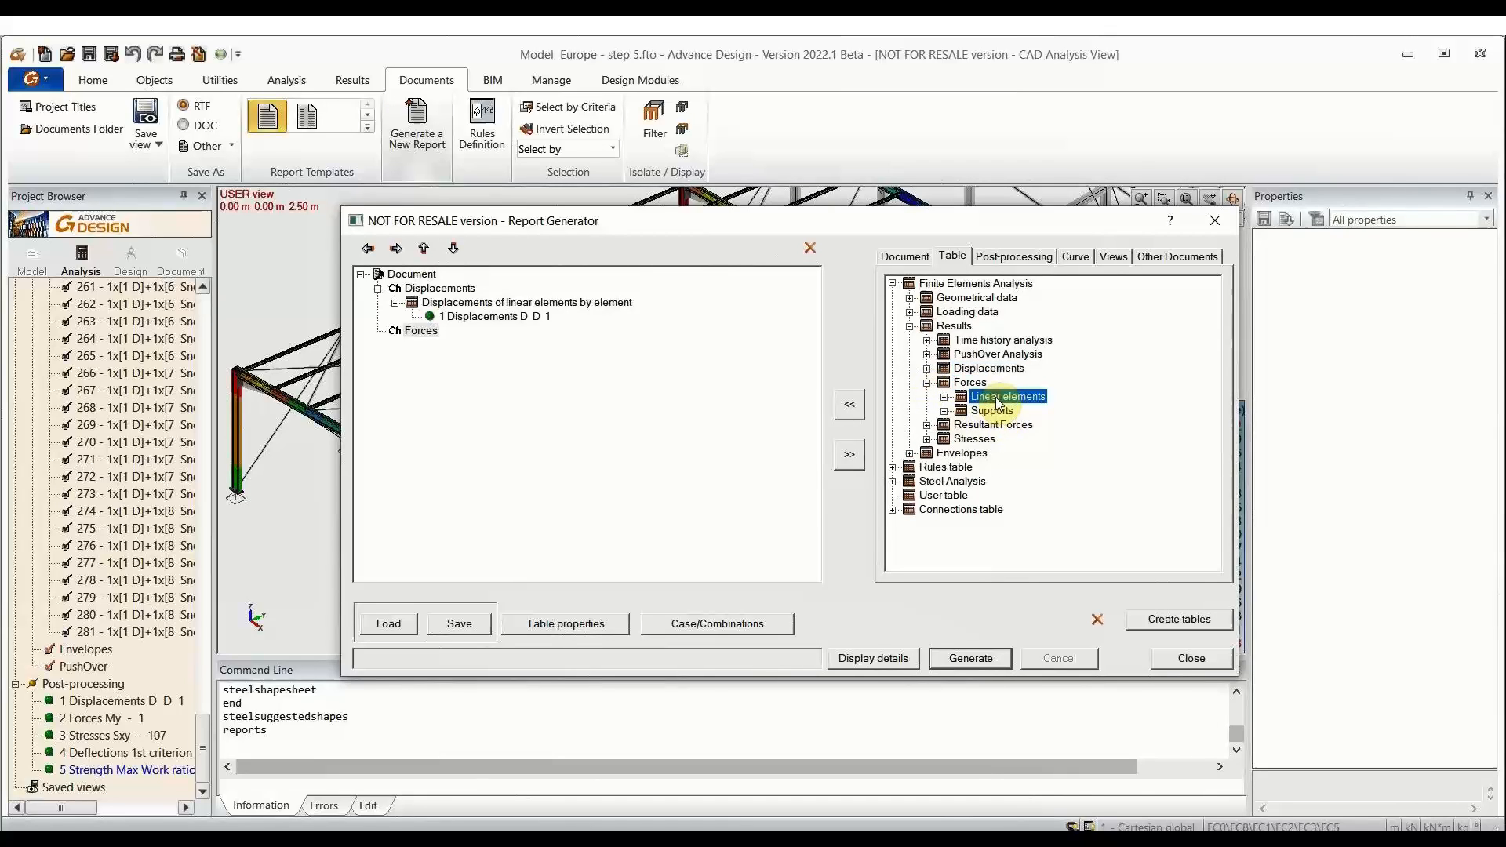
pyautogui.click(945, 396)
pyautogui.click(1062, 424)
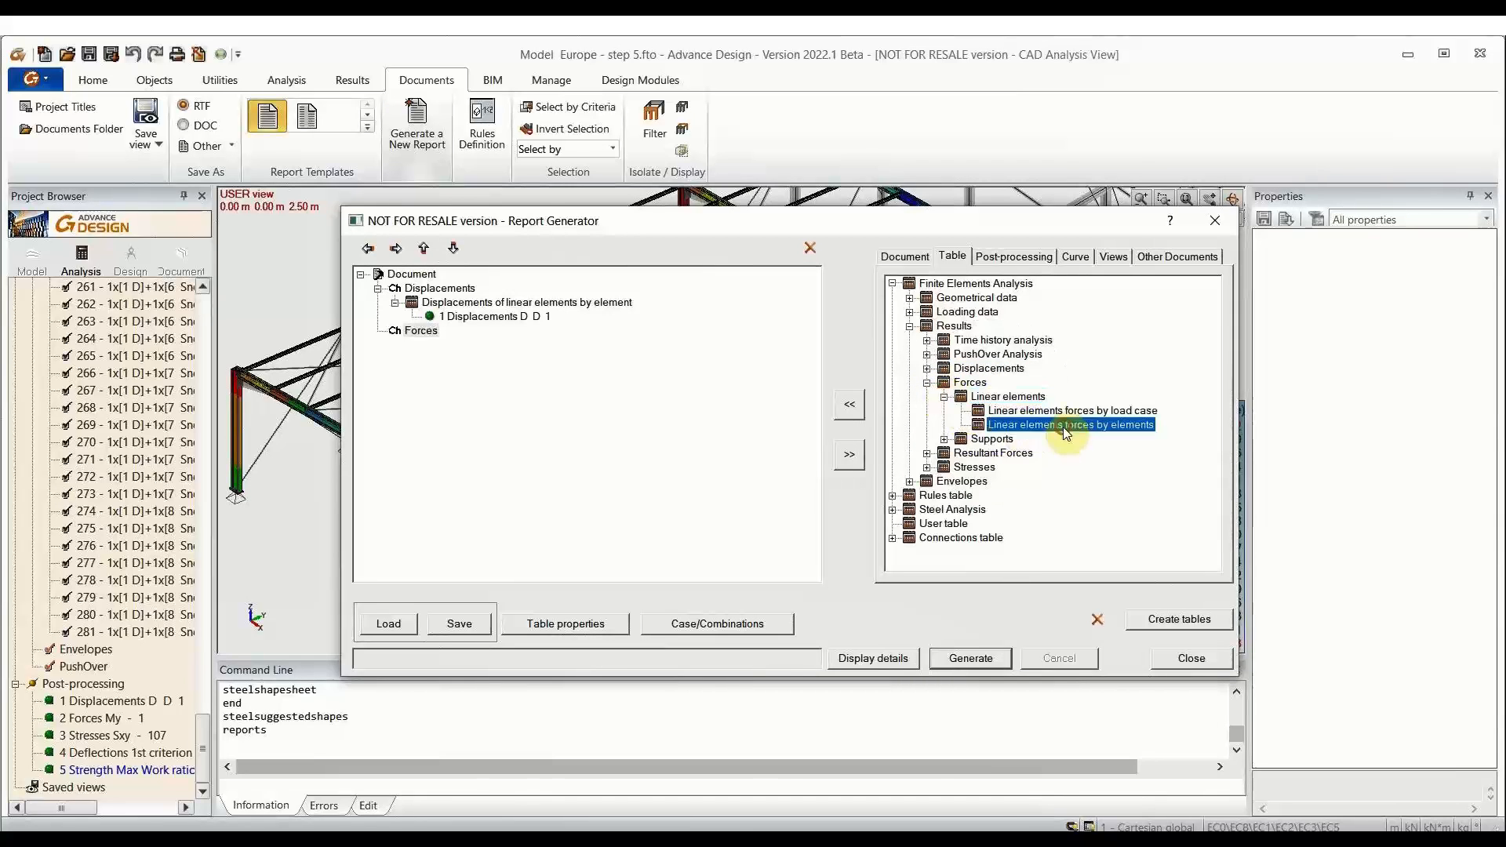
pyautogui.click(851, 409)
# Step: In the forces table's properties, enable maximum and minimum extremes on footer and restrict the results to load case 1 D
pyautogui.click(459, 344)
pyautogui.rightClick(459, 344)
pyautogui.click(486, 354)
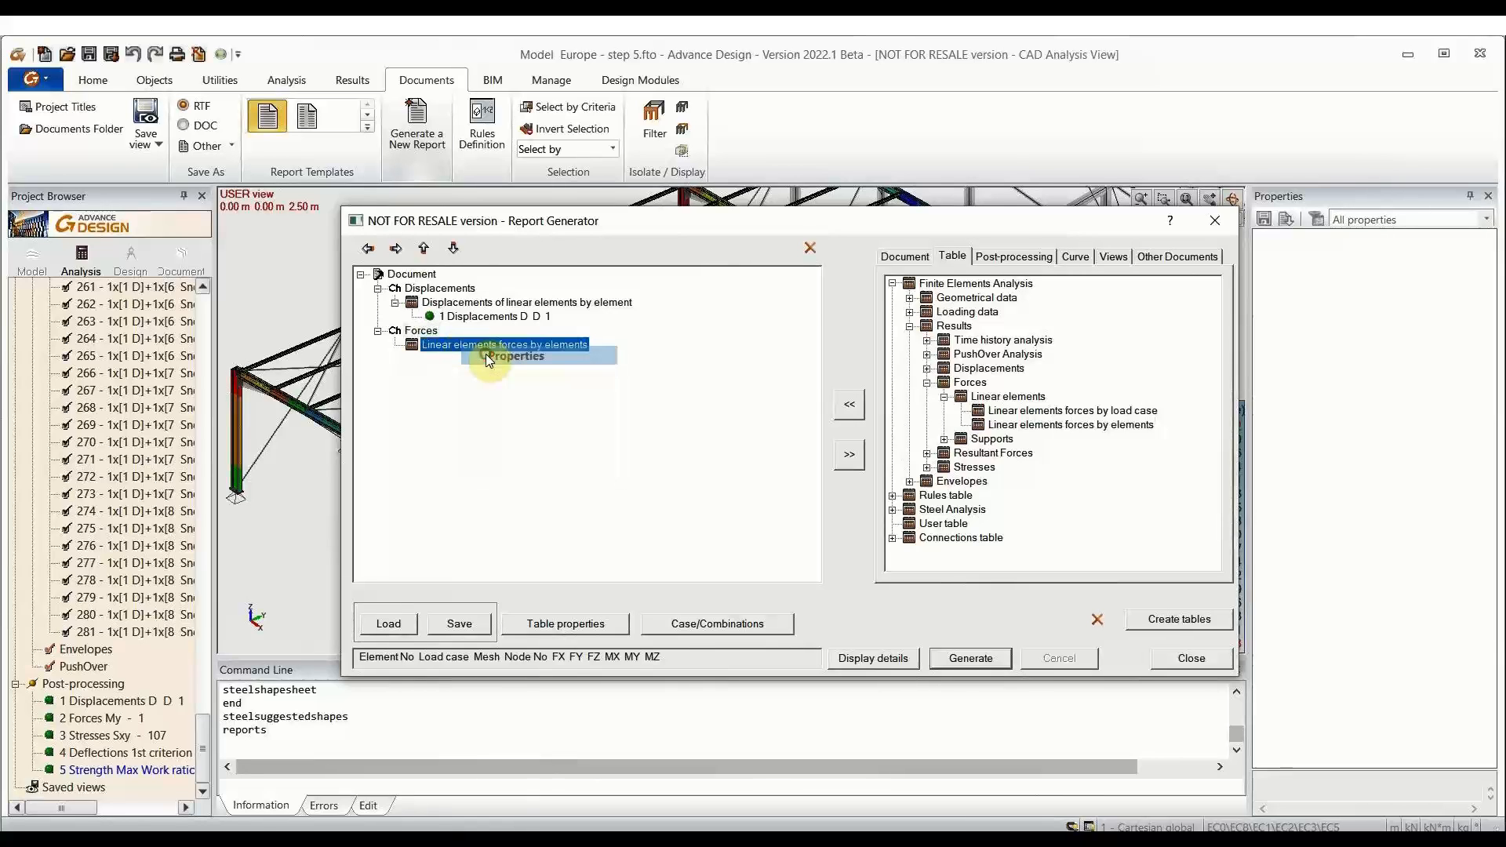
pyautogui.click(706, 229)
pyautogui.click(820, 229)
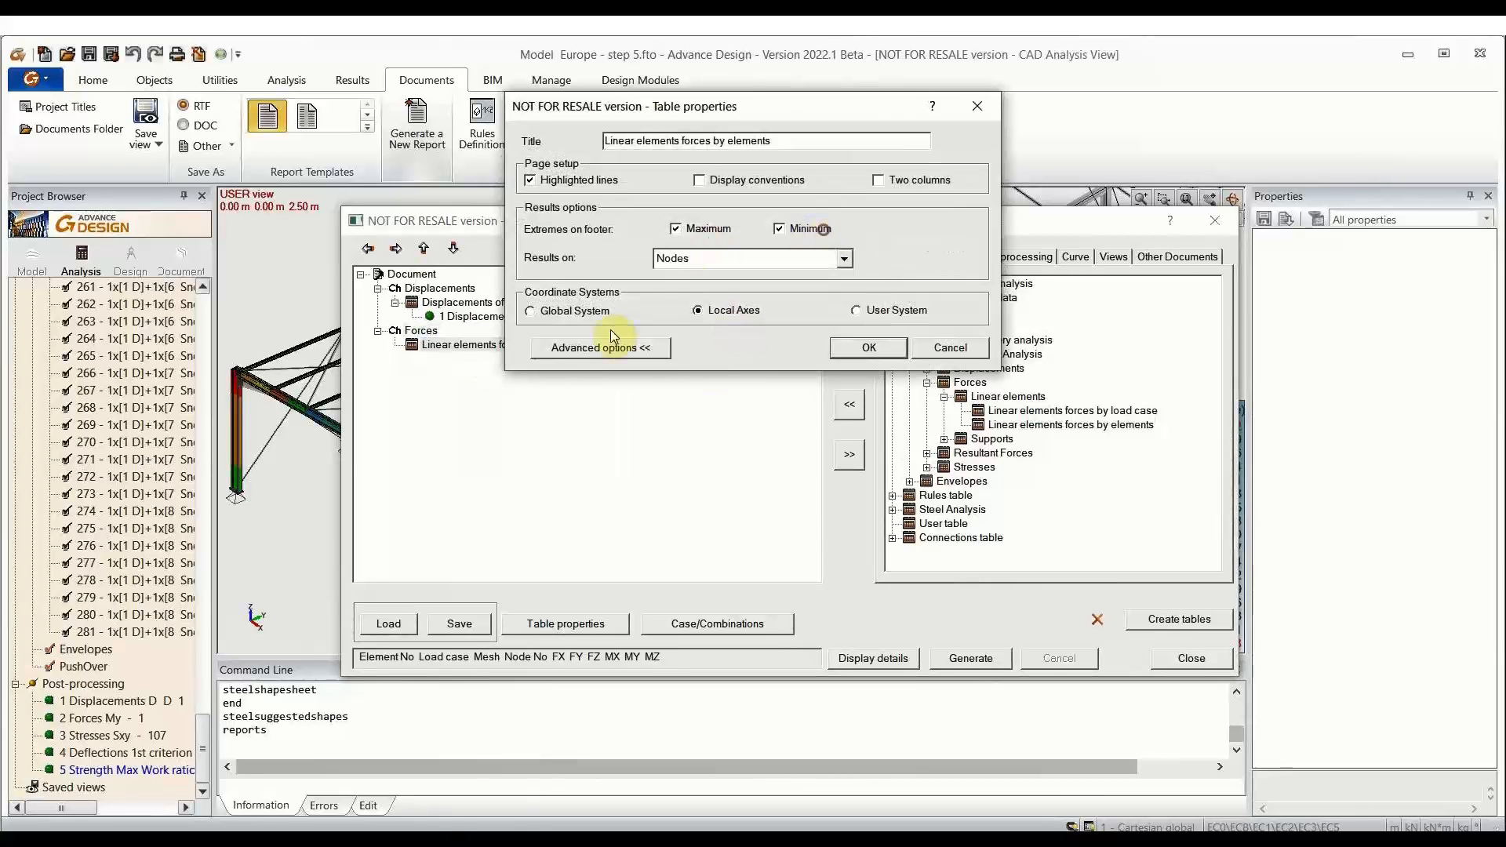
pyautogui.click(609, 346)
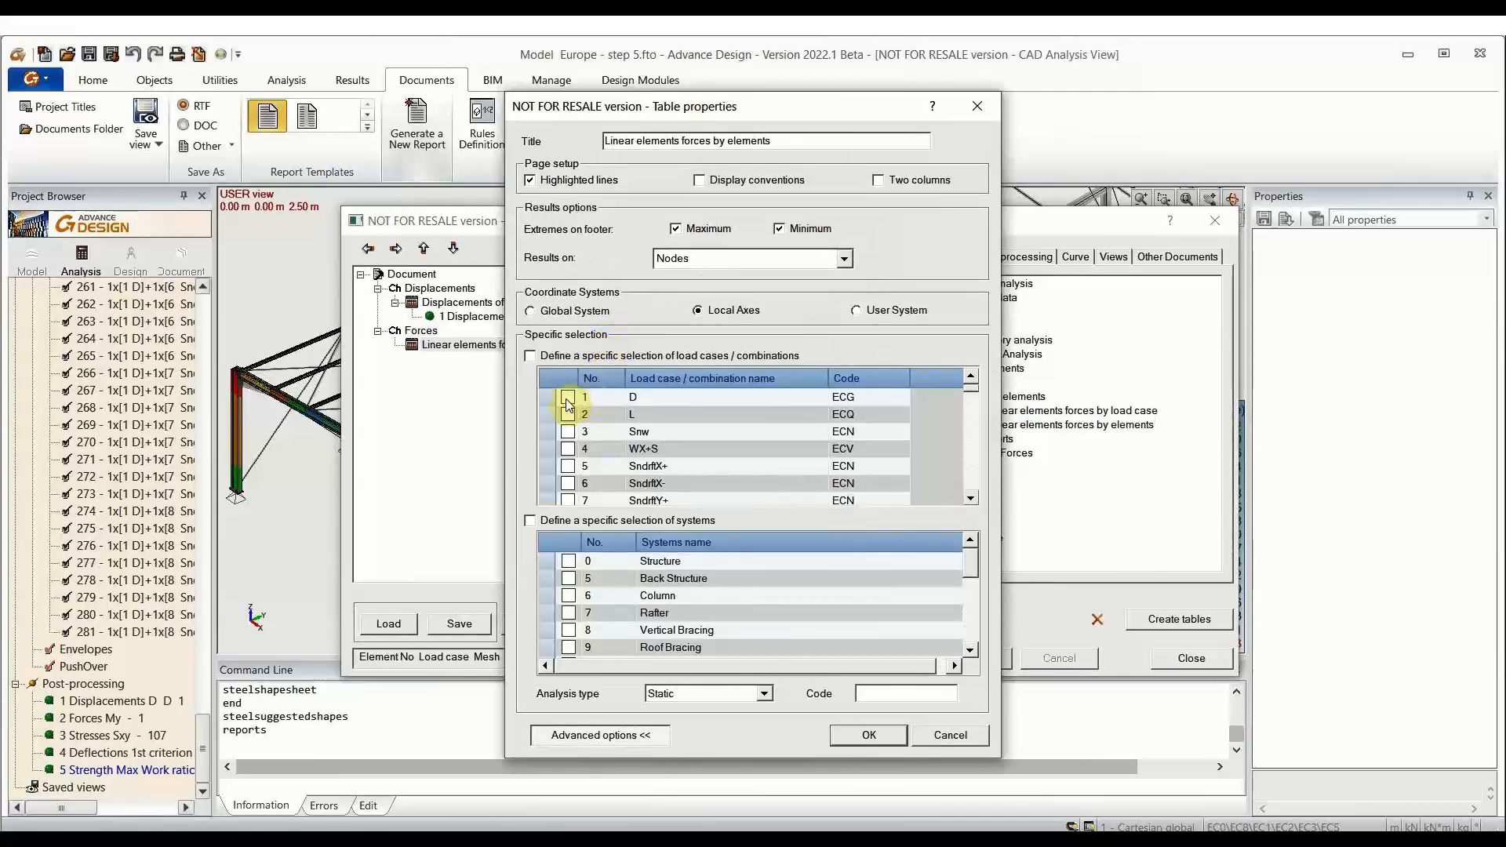
pyautogui.click(568, 398)
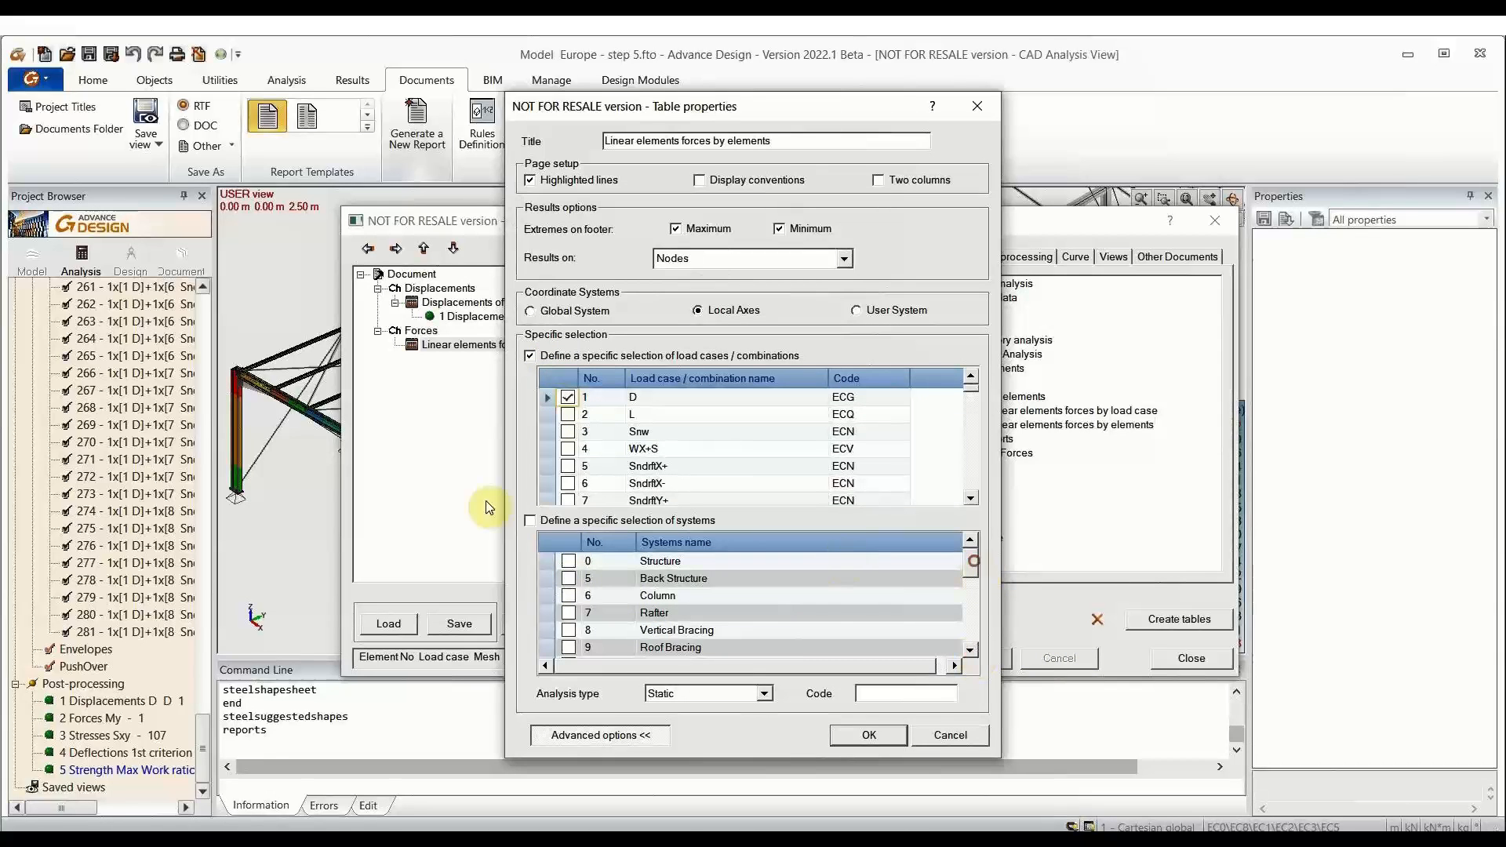
# Step: Enable the specific selection of systems for the forces table, leave the listed systems unticked, and confirm the table properties
pyautogui.click(531, 521)
pyautogui.scroll(-5, 949, 627)
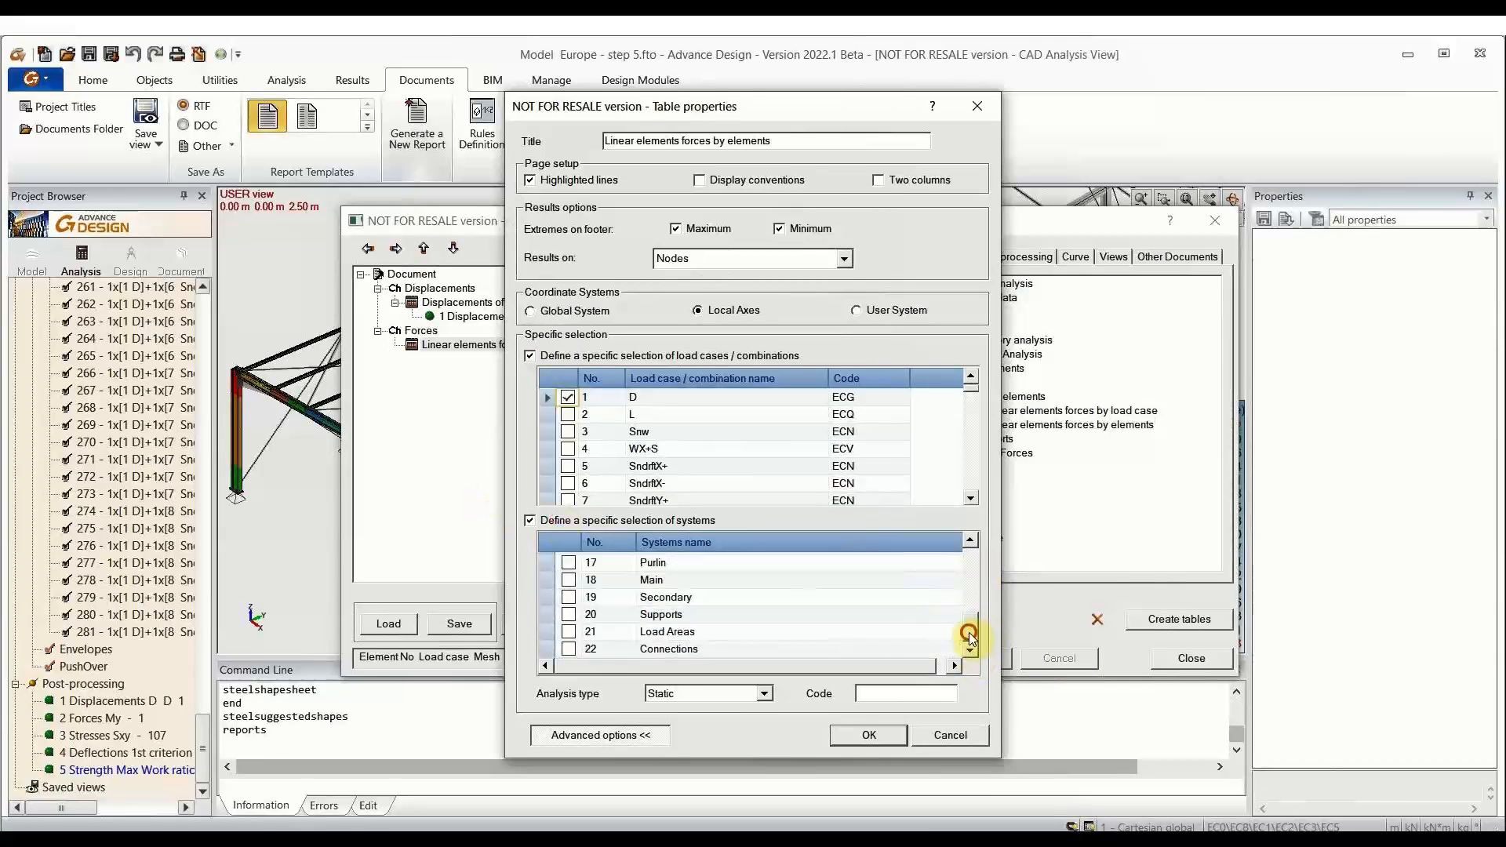
pyautogui.moveTo(970, 636); pyautogui.dragTo(973, 545)
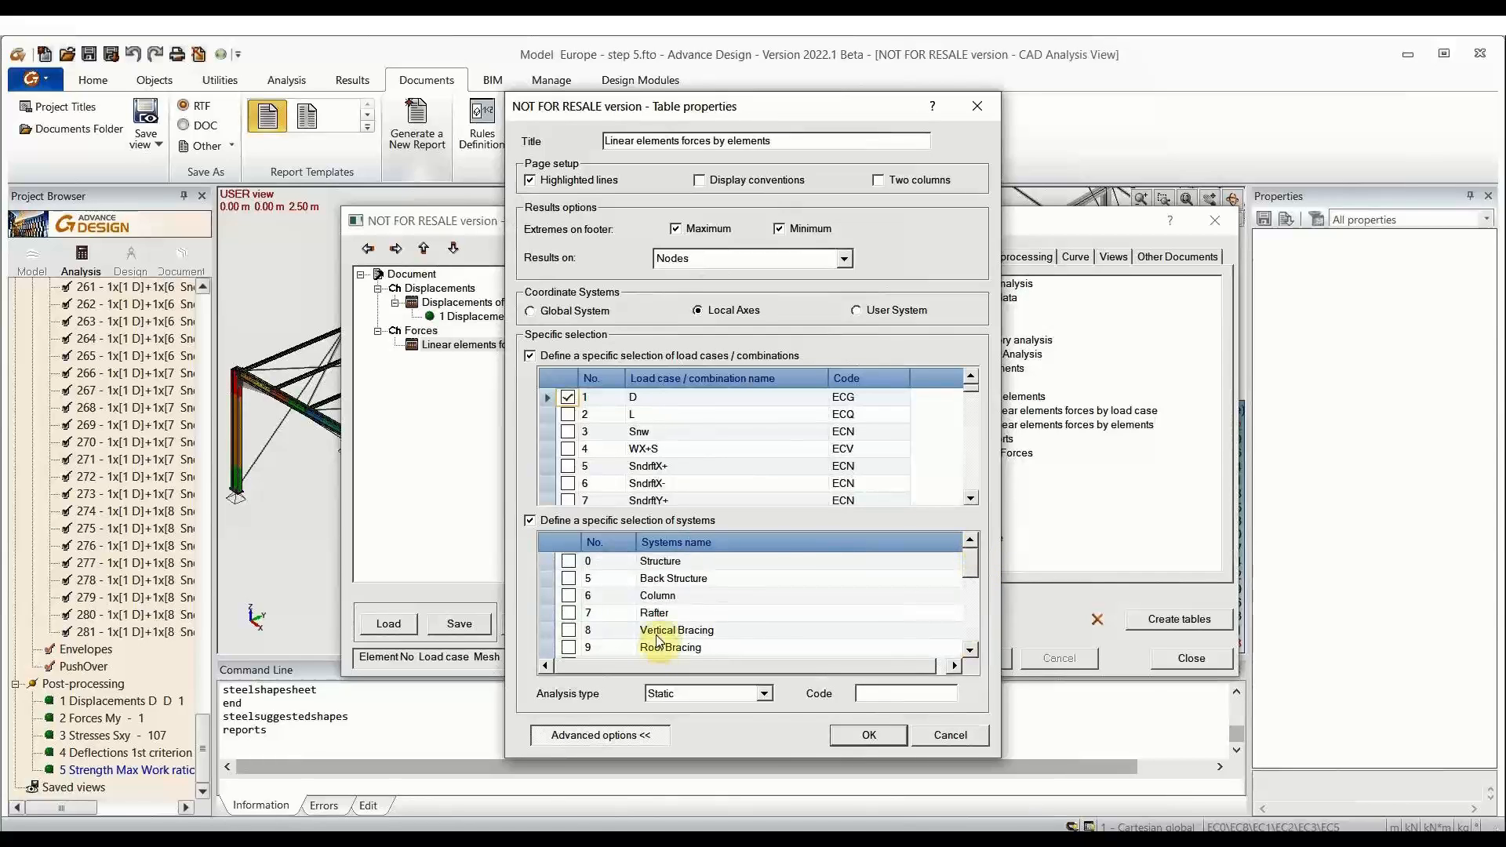
pyautogui.click(569, 595)
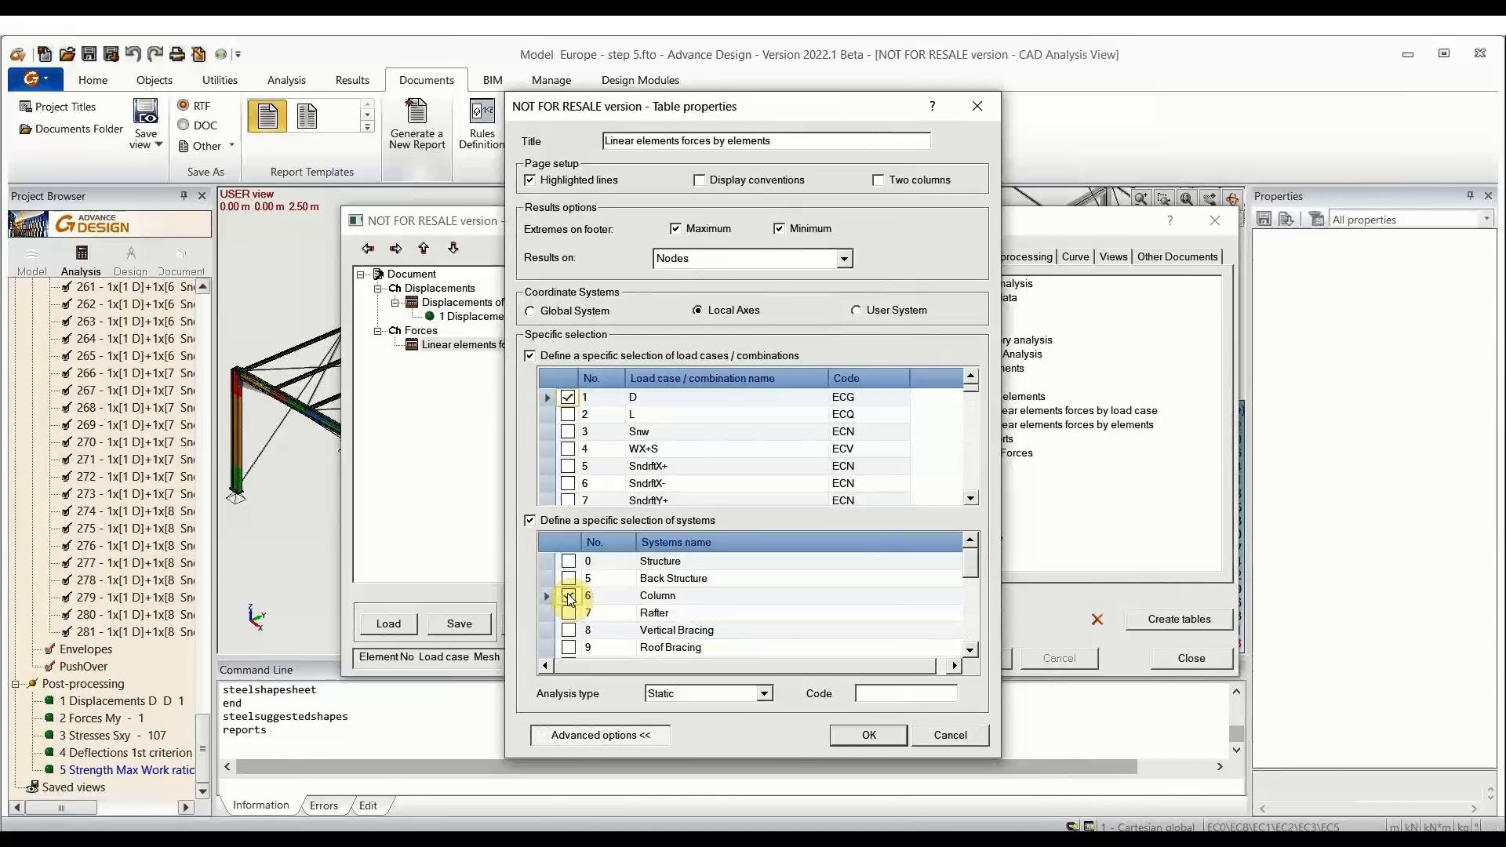
pyautogui.click(569, 613)
pyautogui.click(570, 630)
pyautogui.click(570, 630)
pyautogui.click(569, 612)
pyautogui.click(568, 596)
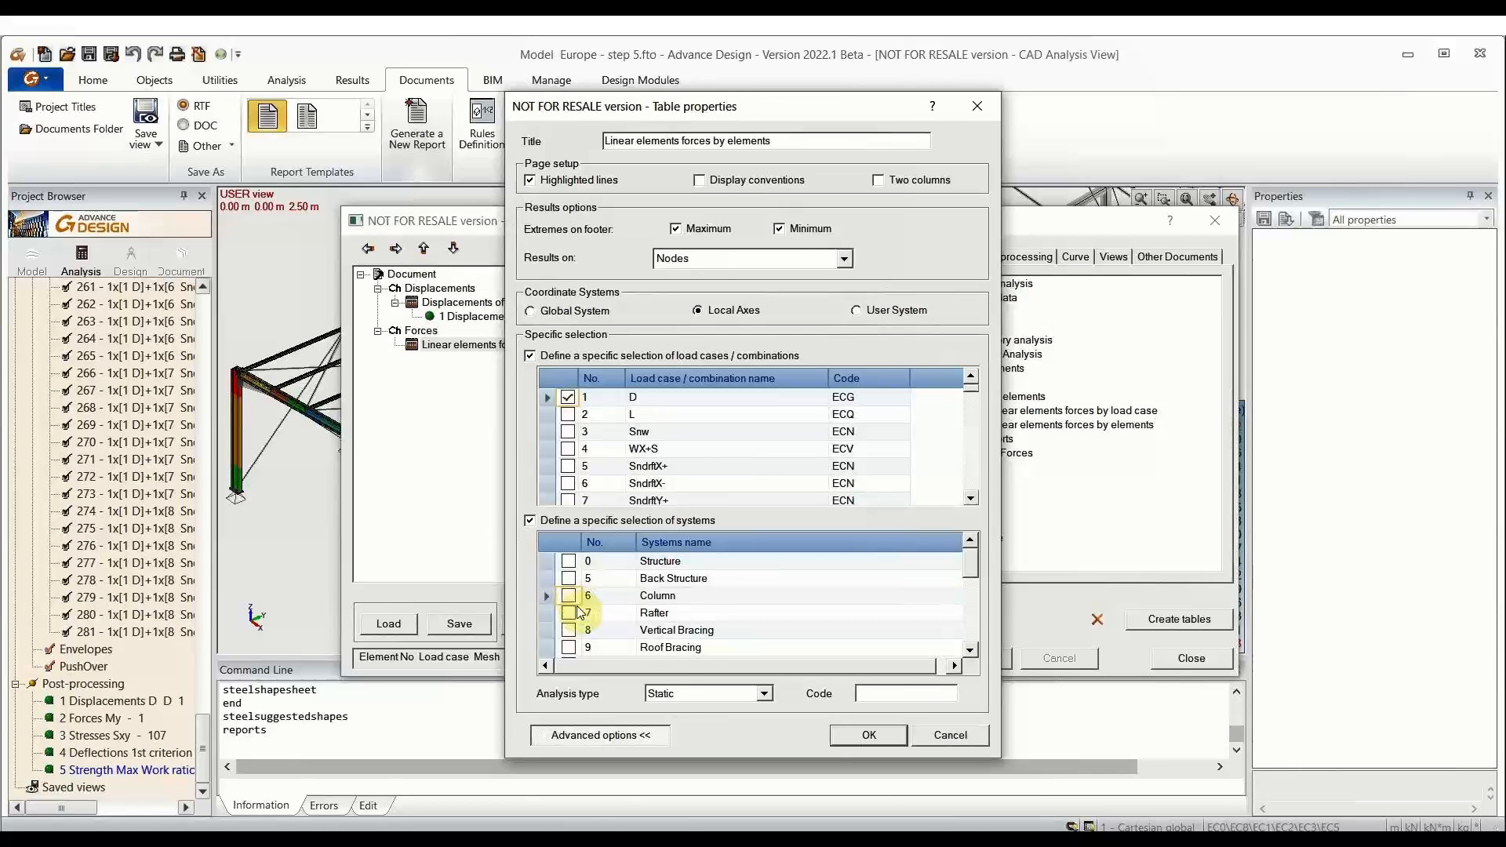
pyautogui.click(867, 734)
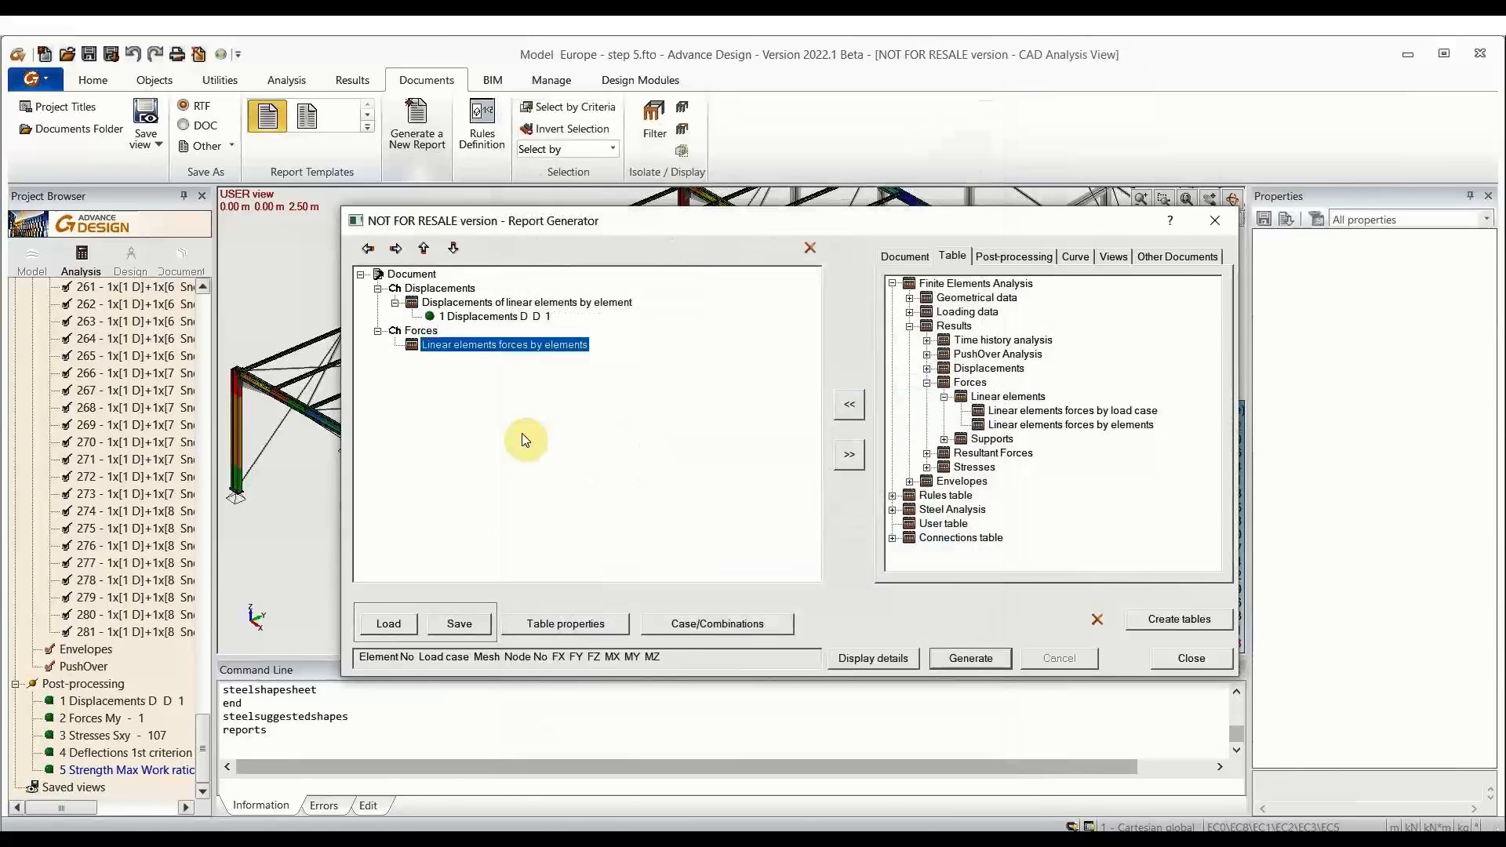
# Step: Add the saved post-processing view 2 Forces My - 1 beneath the linear elements forces table
pyautogui.click(1020, 265)
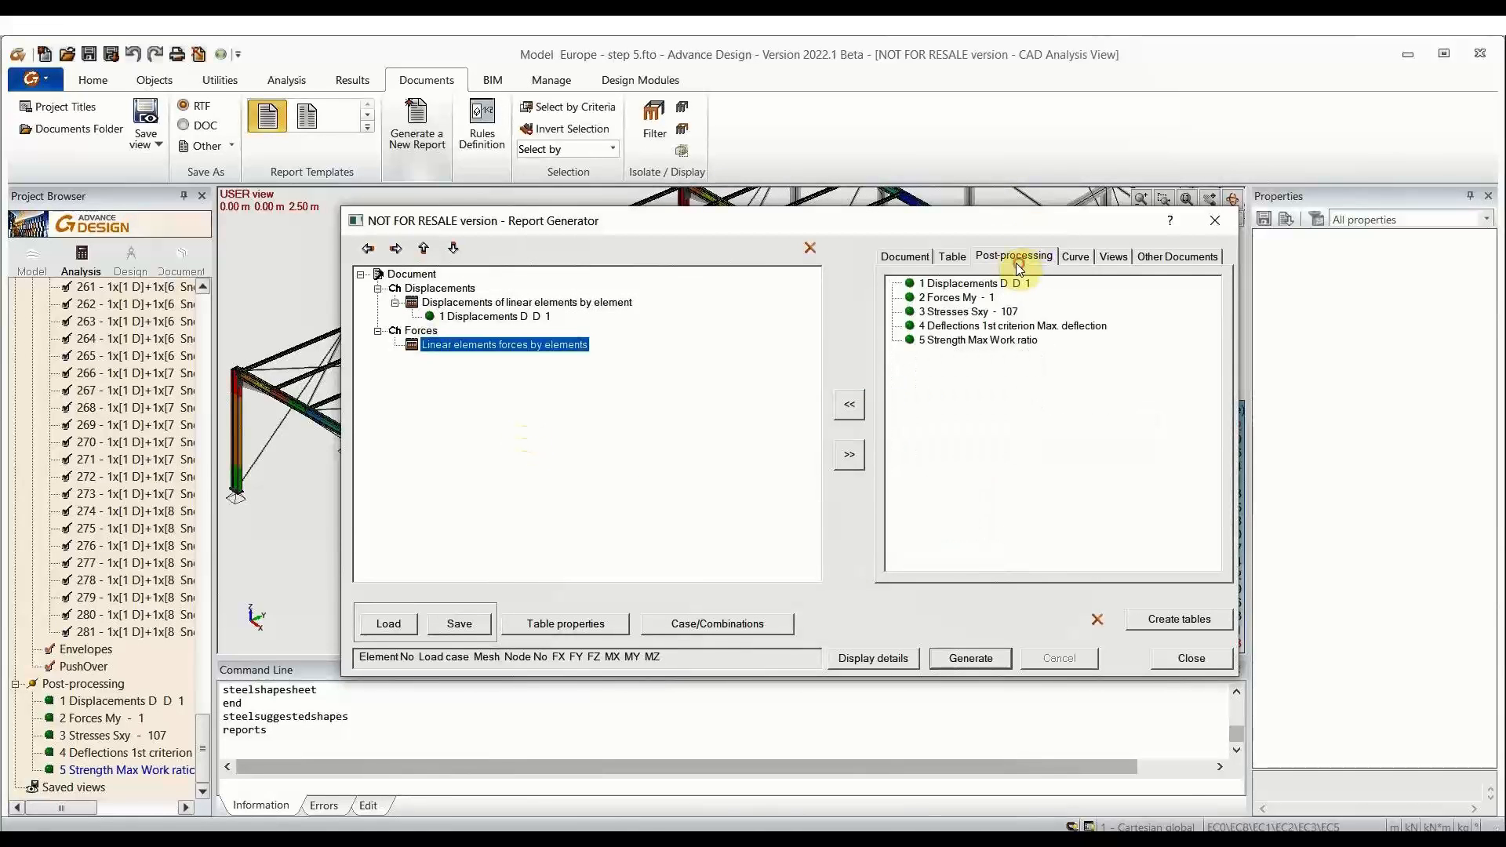
pyautogui.click(957, 297)
pyautogui.click(849, 404)
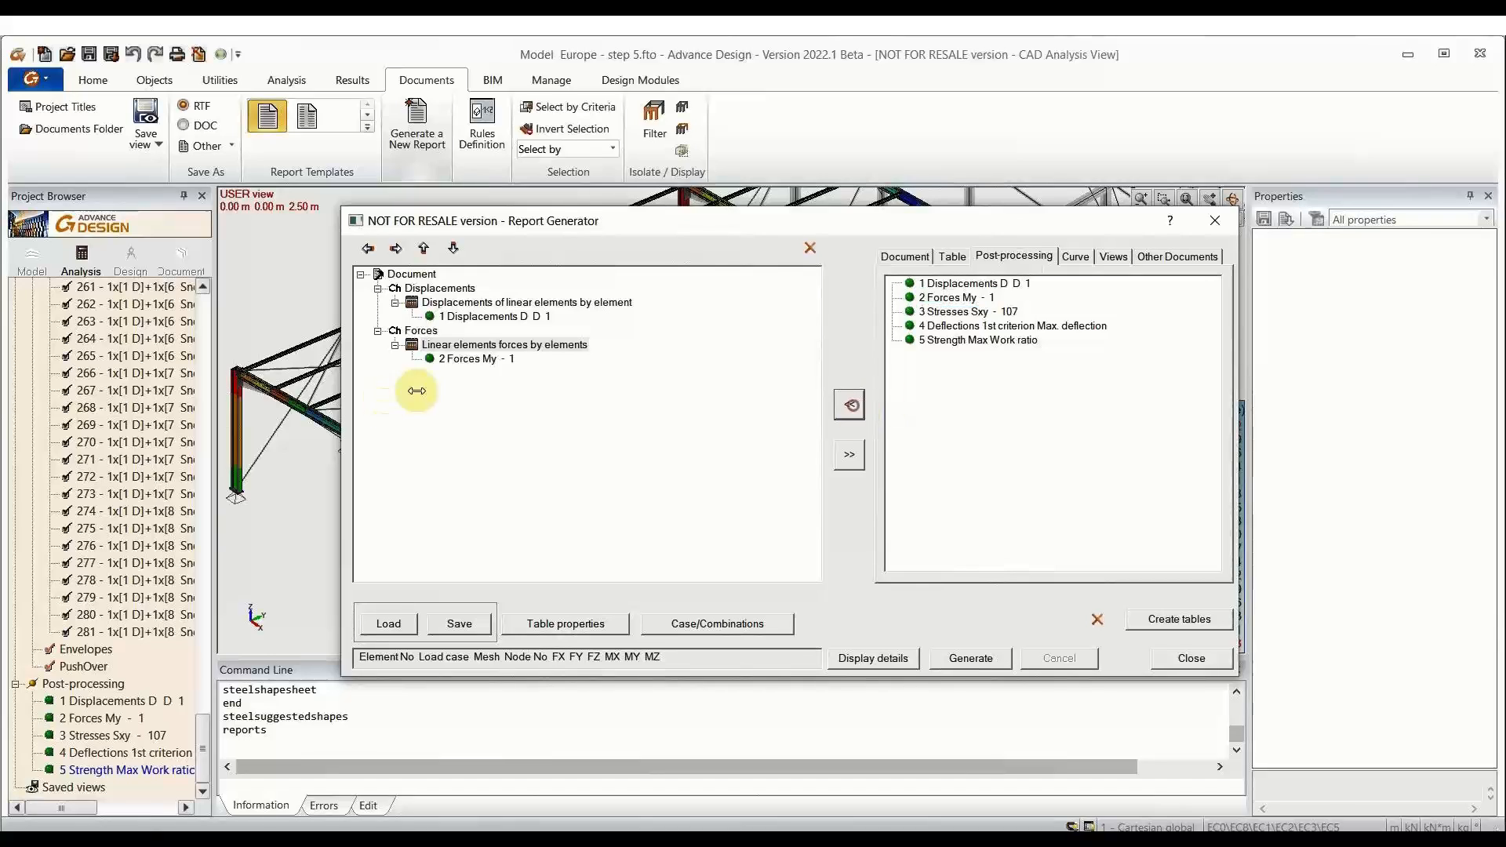
# Step: Add a third chapter directly under the report document and name it Steel design
pyautogui.click(910, 258)
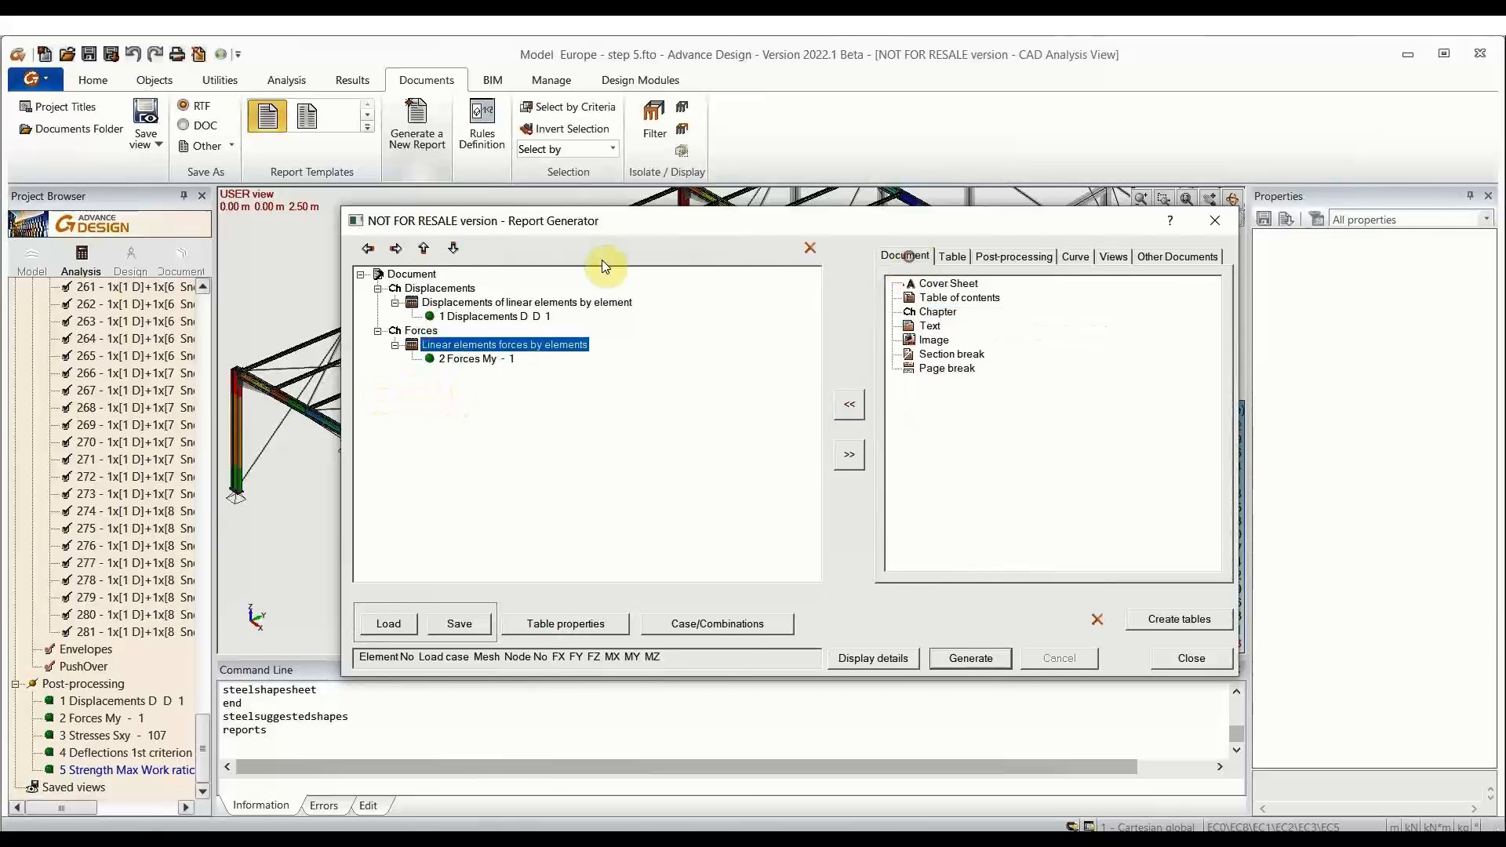
pyautogui.click(410, 274)
pyautogui.click(937, 312)
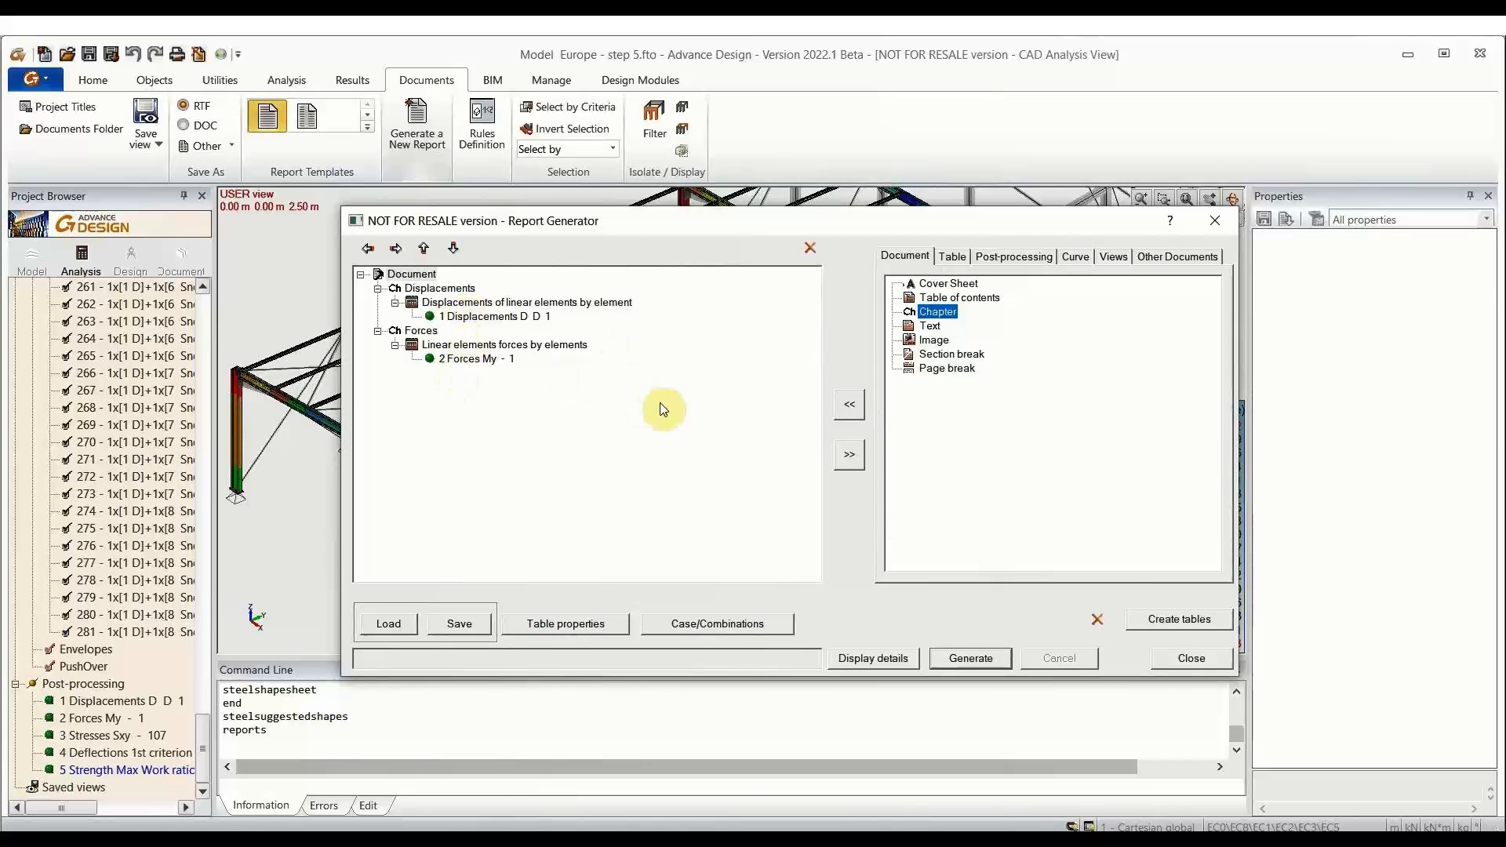
pyautogui.click(950, 257)
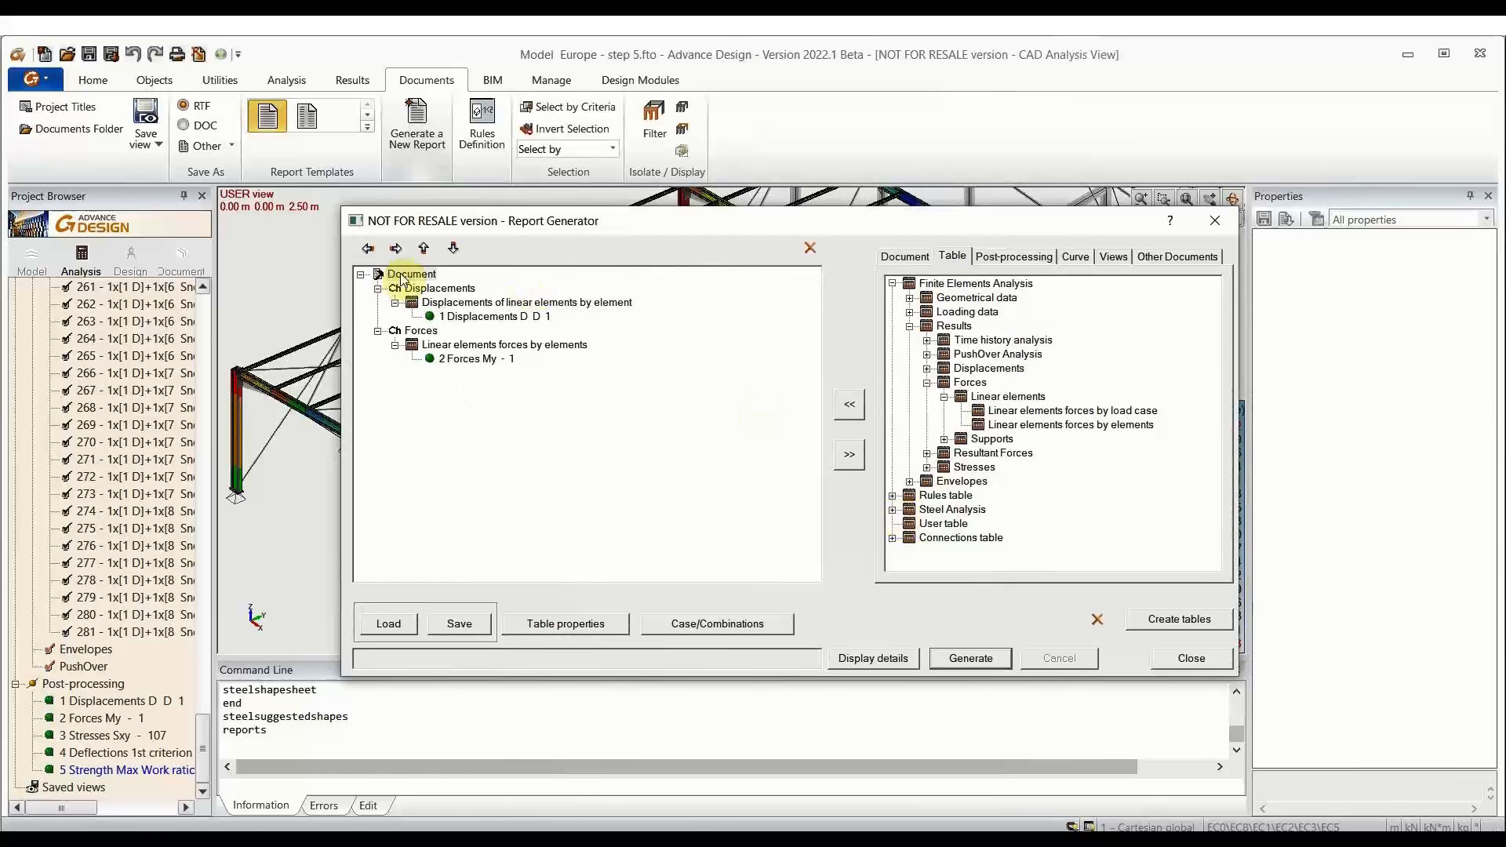
pyautogui.click(905, 257)
pyautogui.click(937, 312)
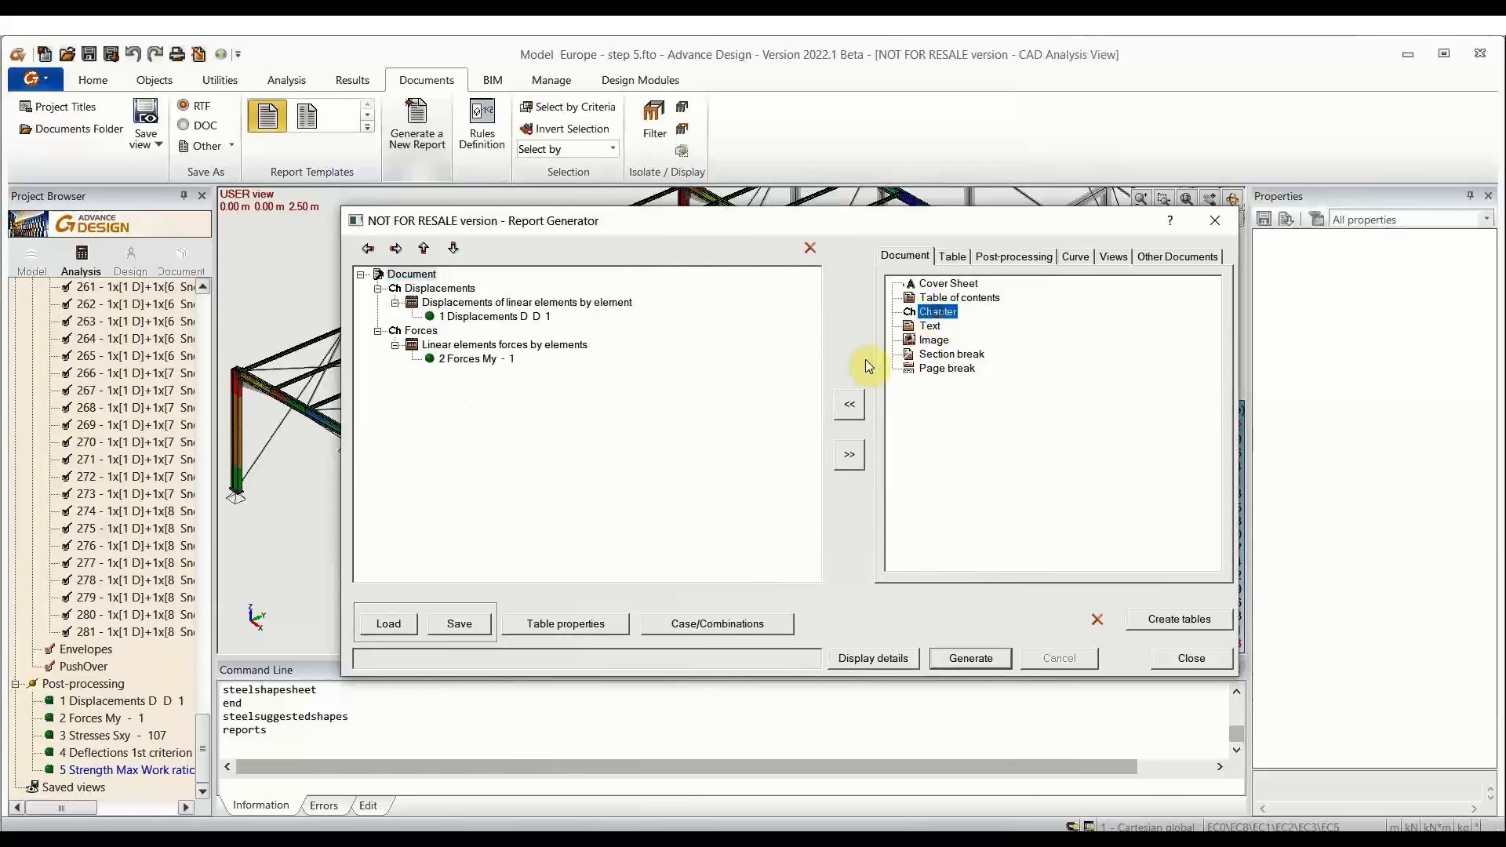
pyautogui.click(849, 404)
pyautogui.click(420, 374)
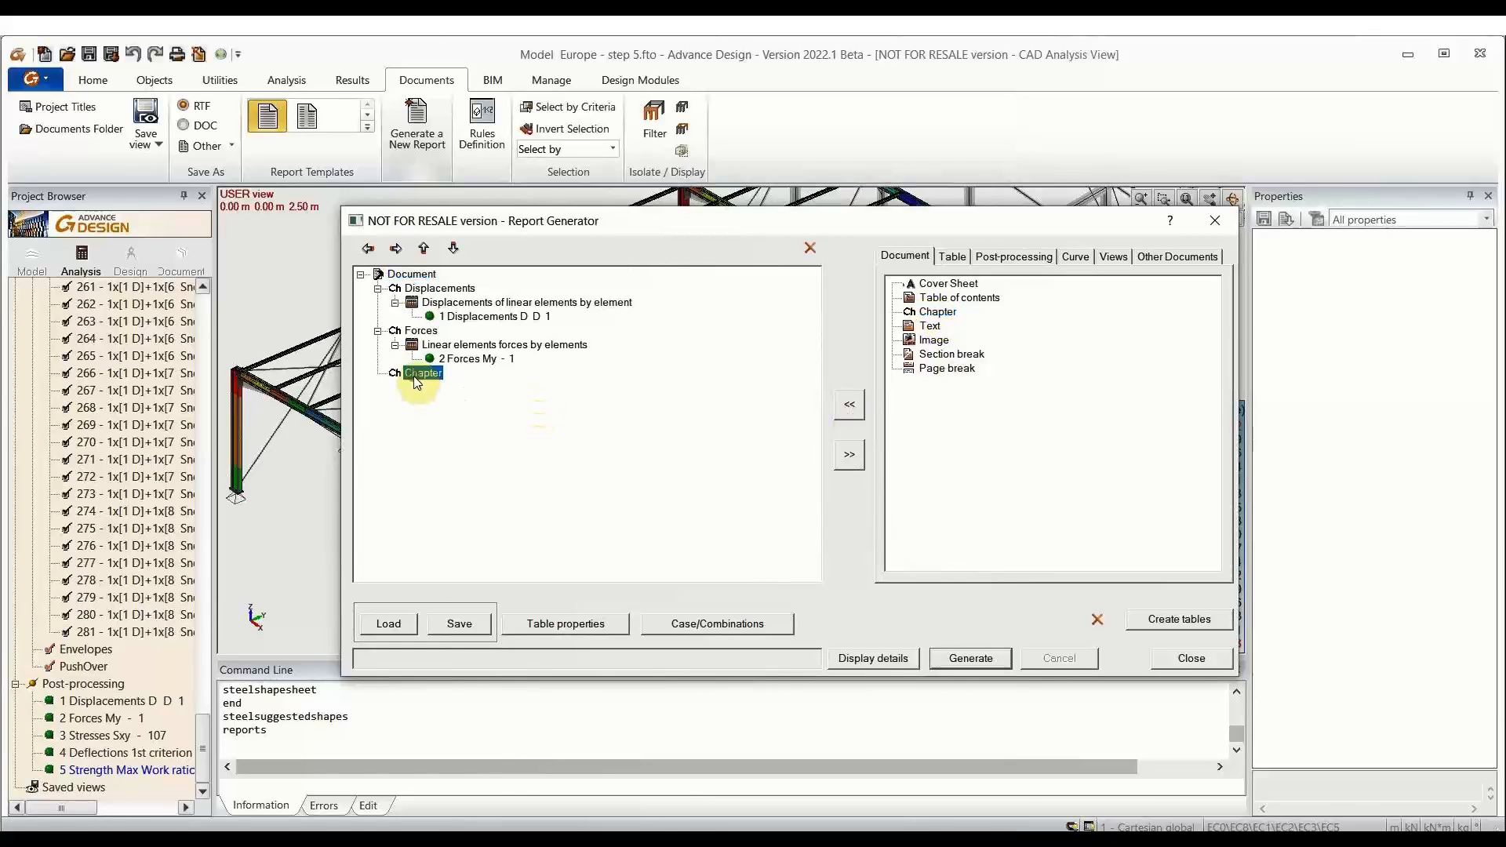
pyautogui.write('S')
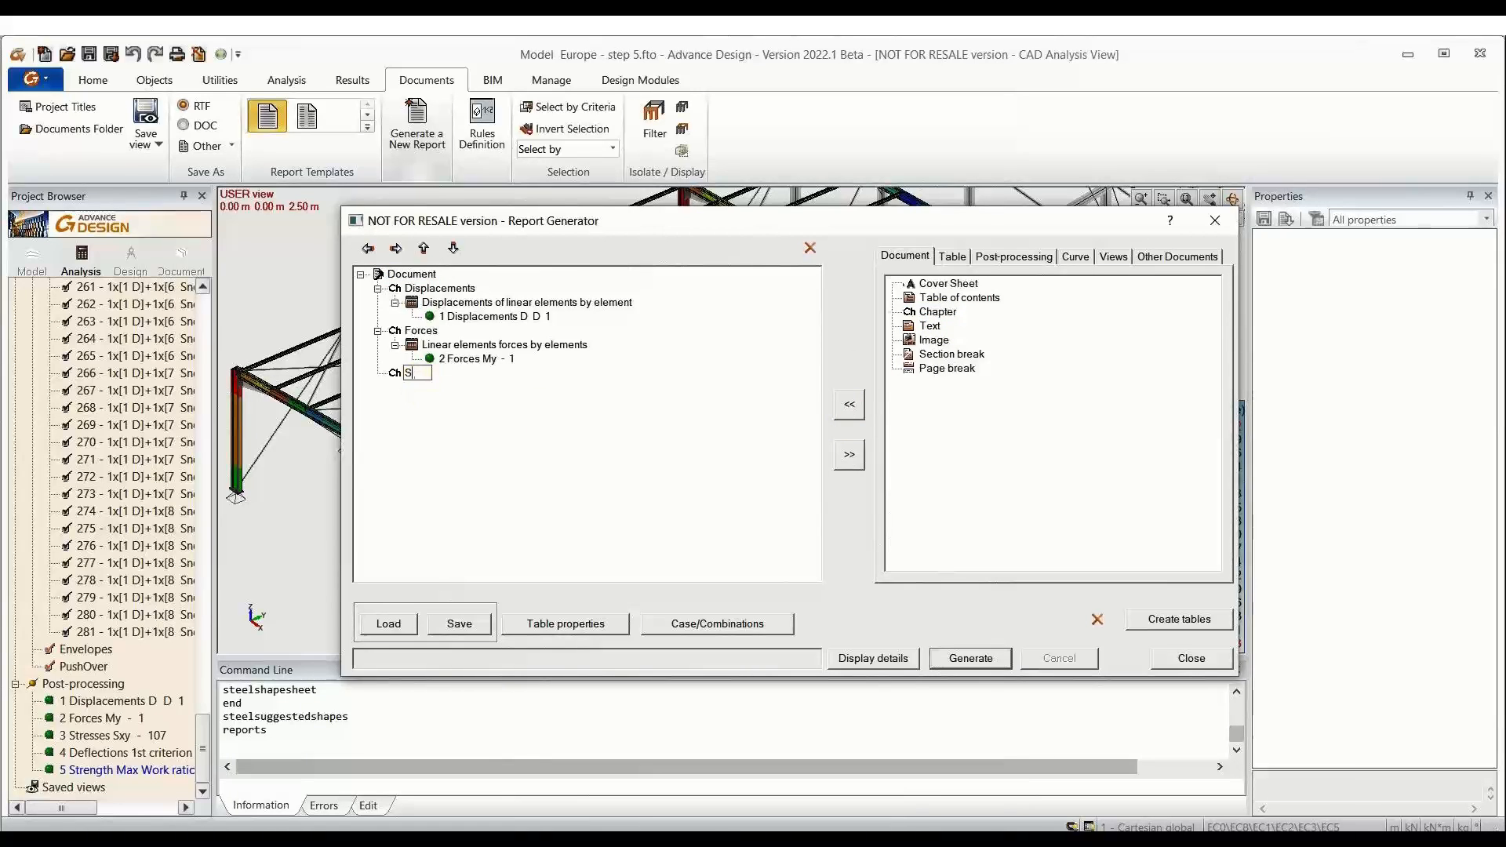
pyautogui.write('nteel design')
pyautogui.press('Return')
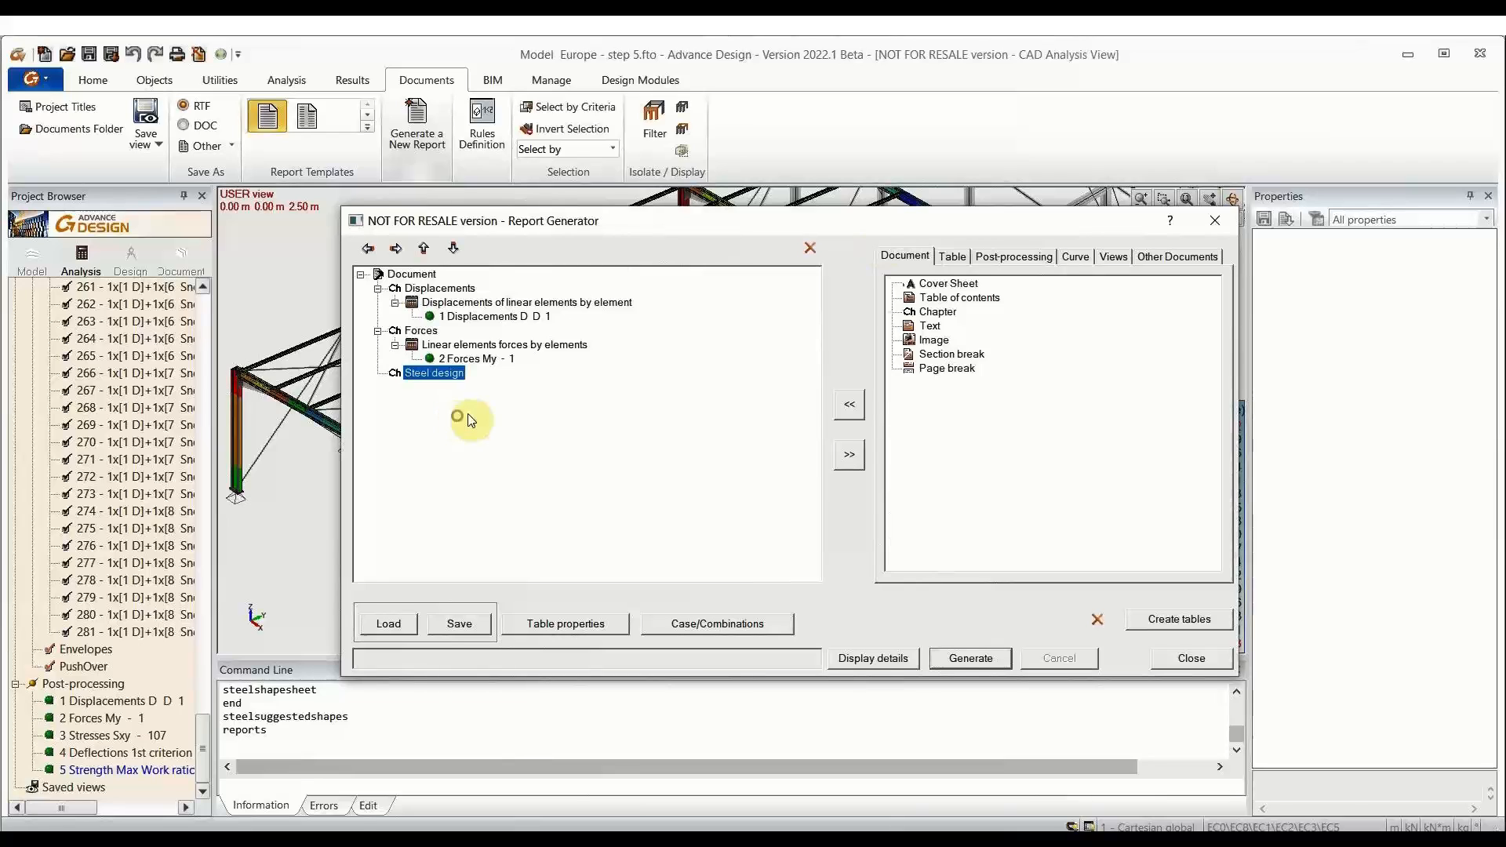
# Step: Add the Shape Sheets table from the steel analysis results to the Steel design chapter
pyautogui.click(954, 257)
pyautogui.click(941, 510)
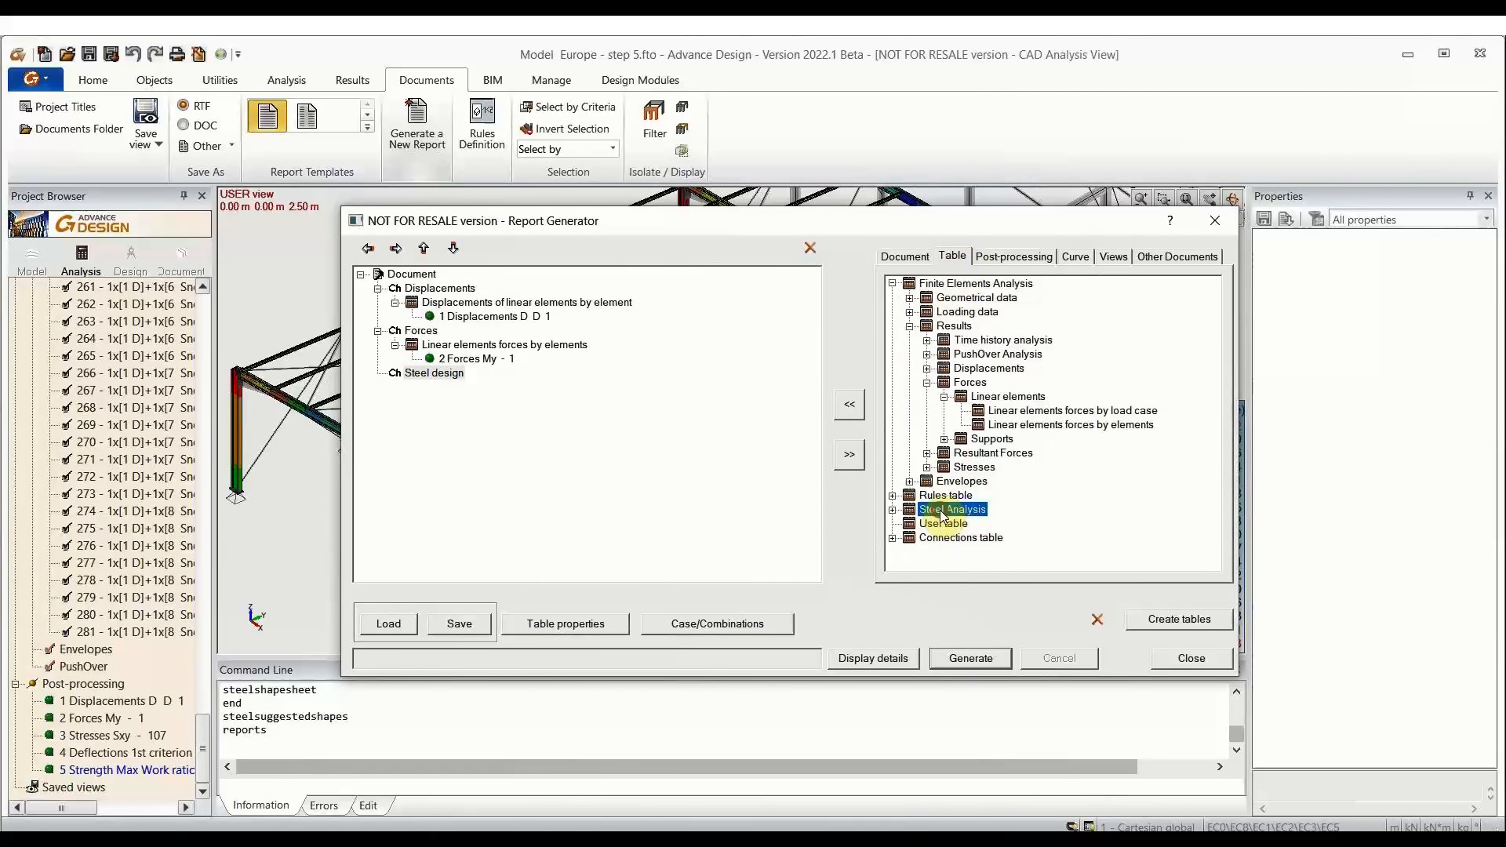
pyautogui.click(892, 510)
pyautogui.click(911, 538)
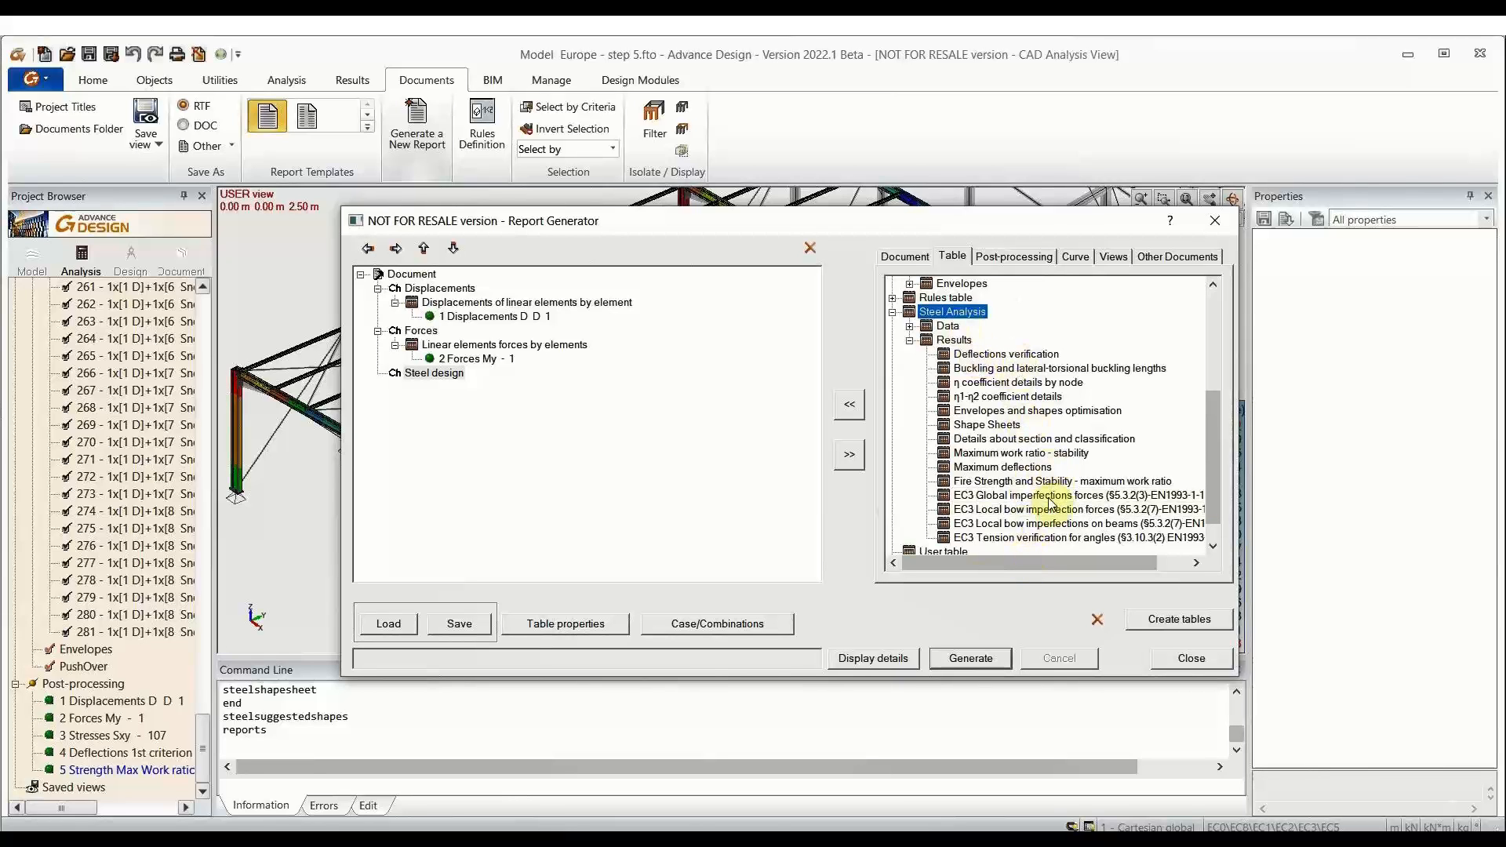
pyautogui.click(988, 428)
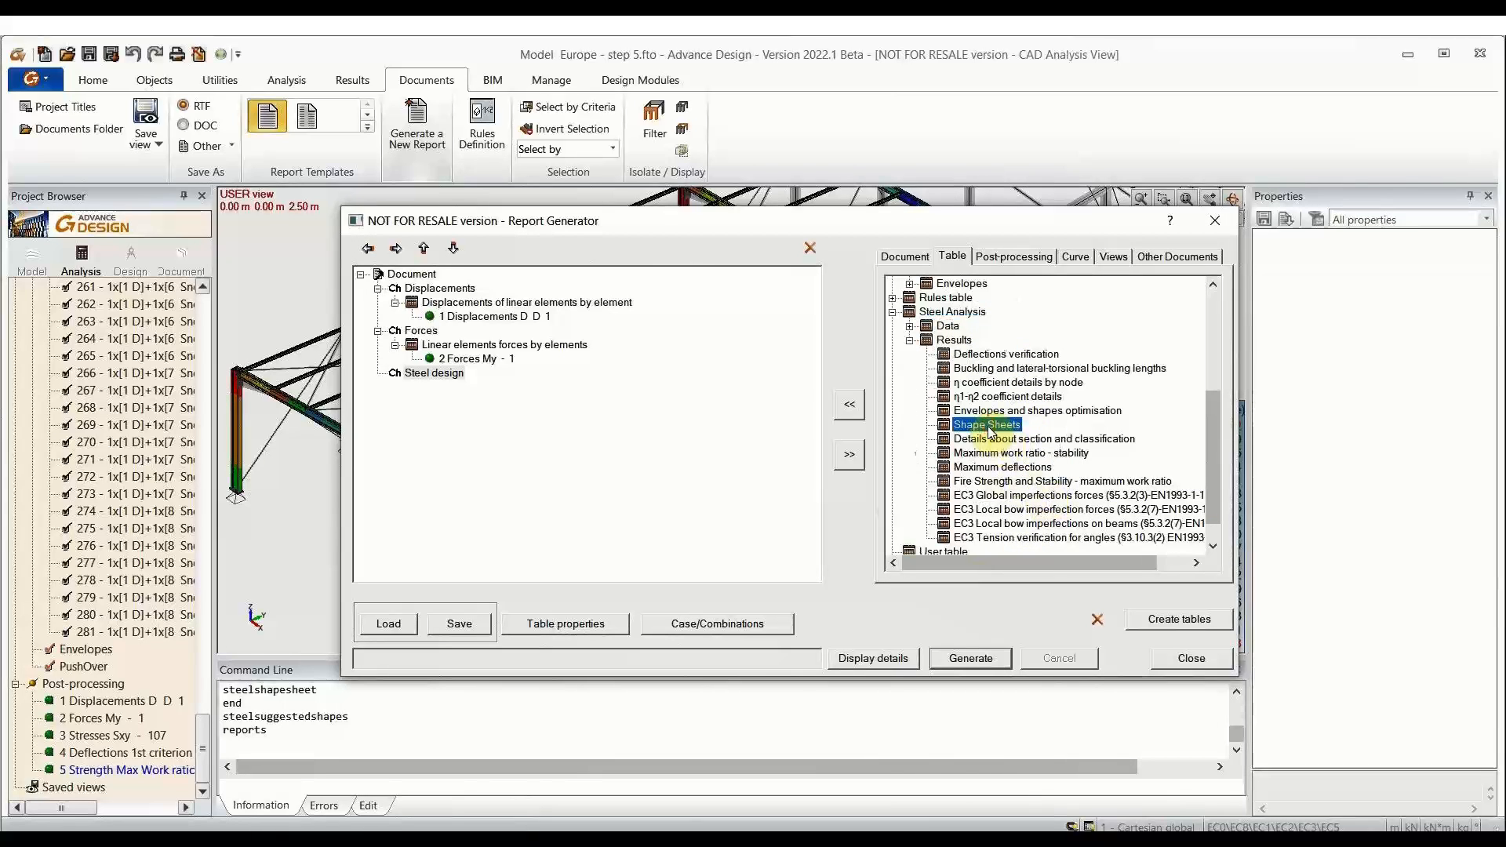
pyautogui.click(851, 403)
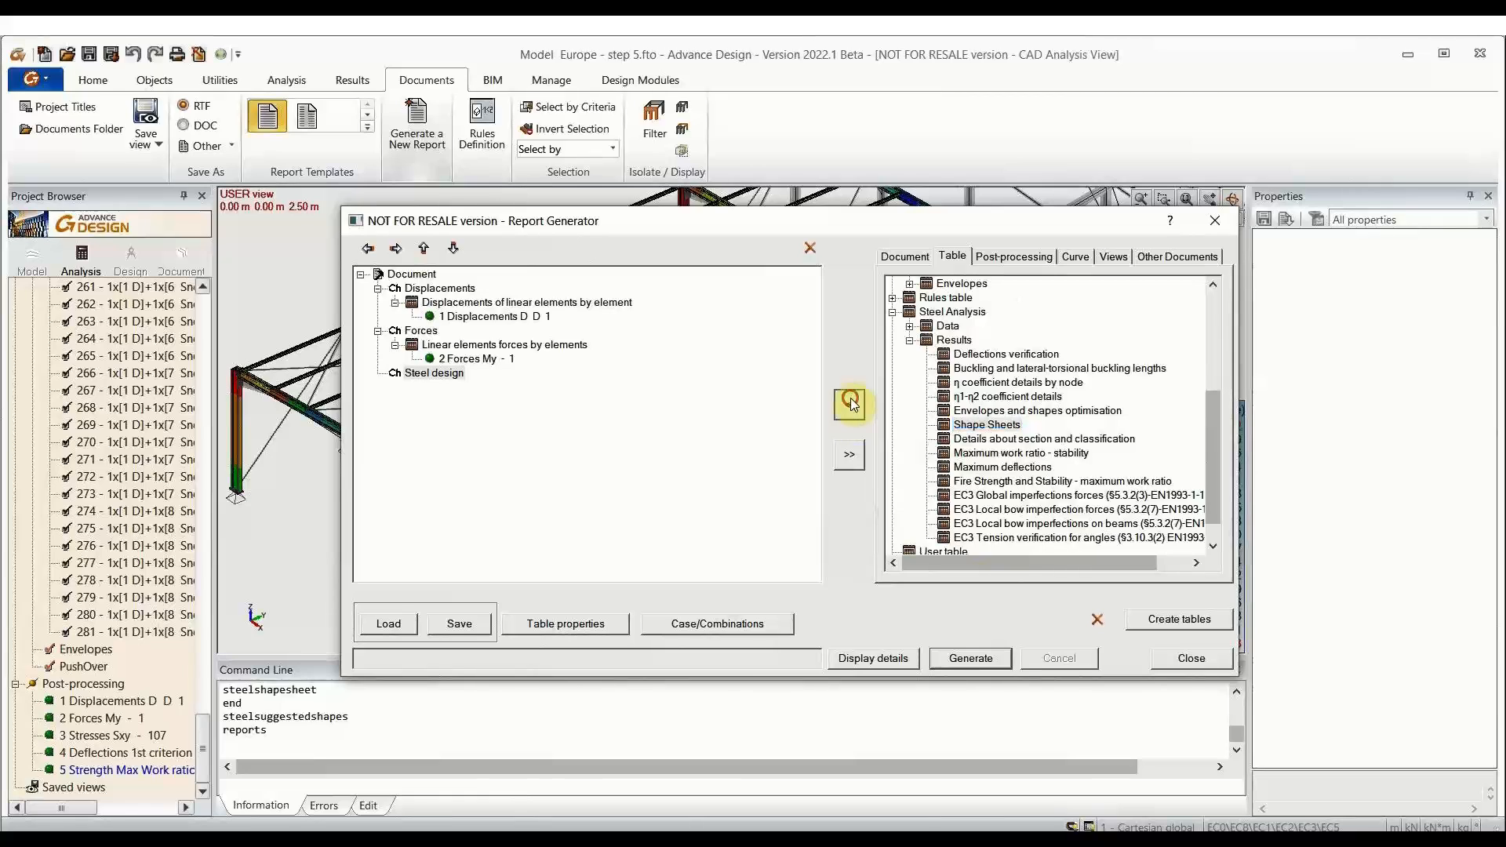
# Step: Set the Shape Sheets table's creation type to By System, enable the specific selection of systems, and confirm its properties
pyautogui.rightClick(475, 386)
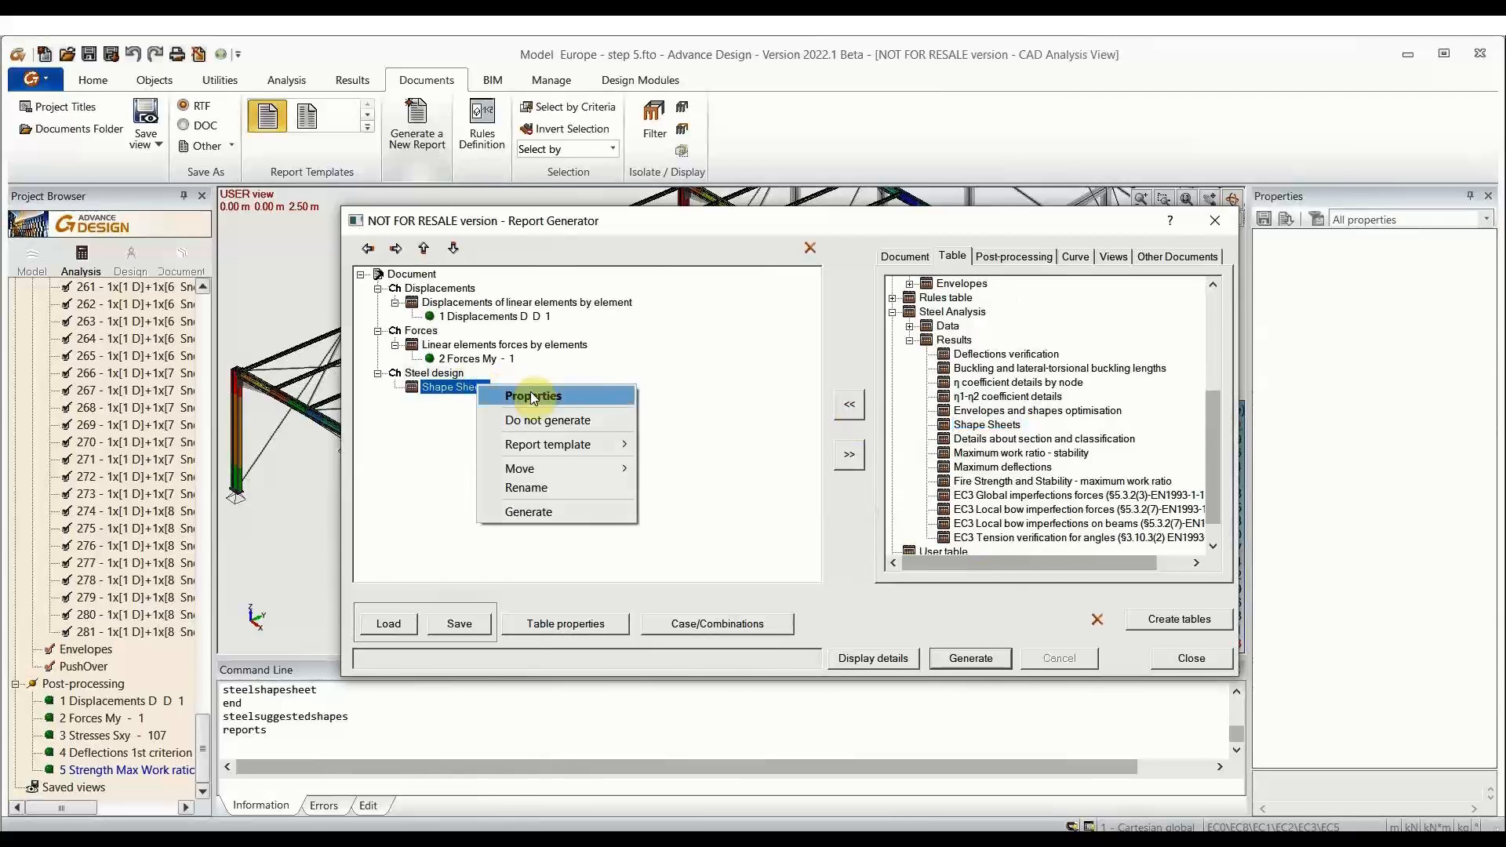
pyautogui.click(533, 397)
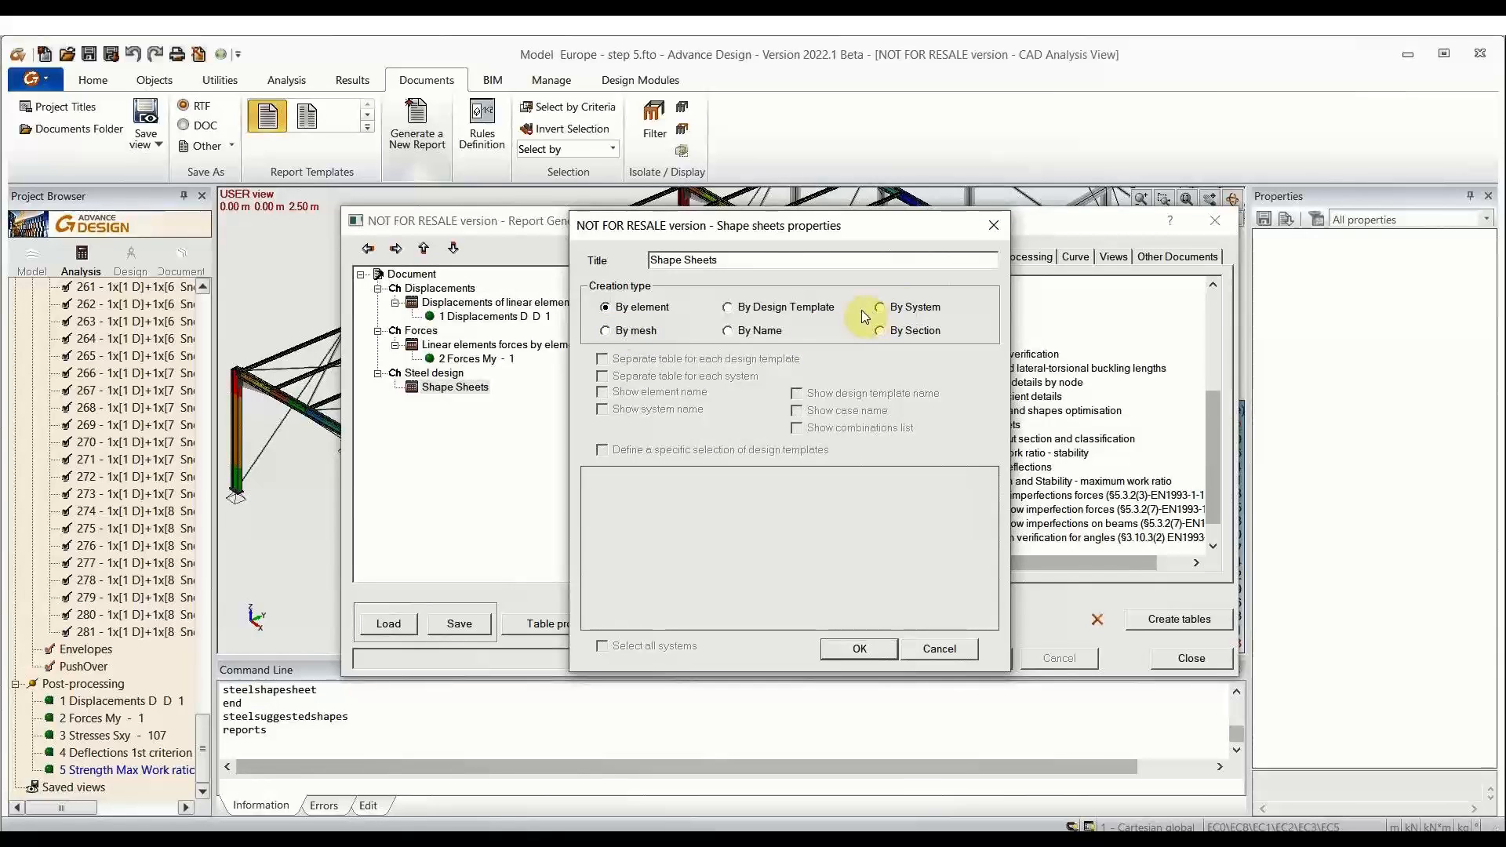
pyautogui.click(816, 313)
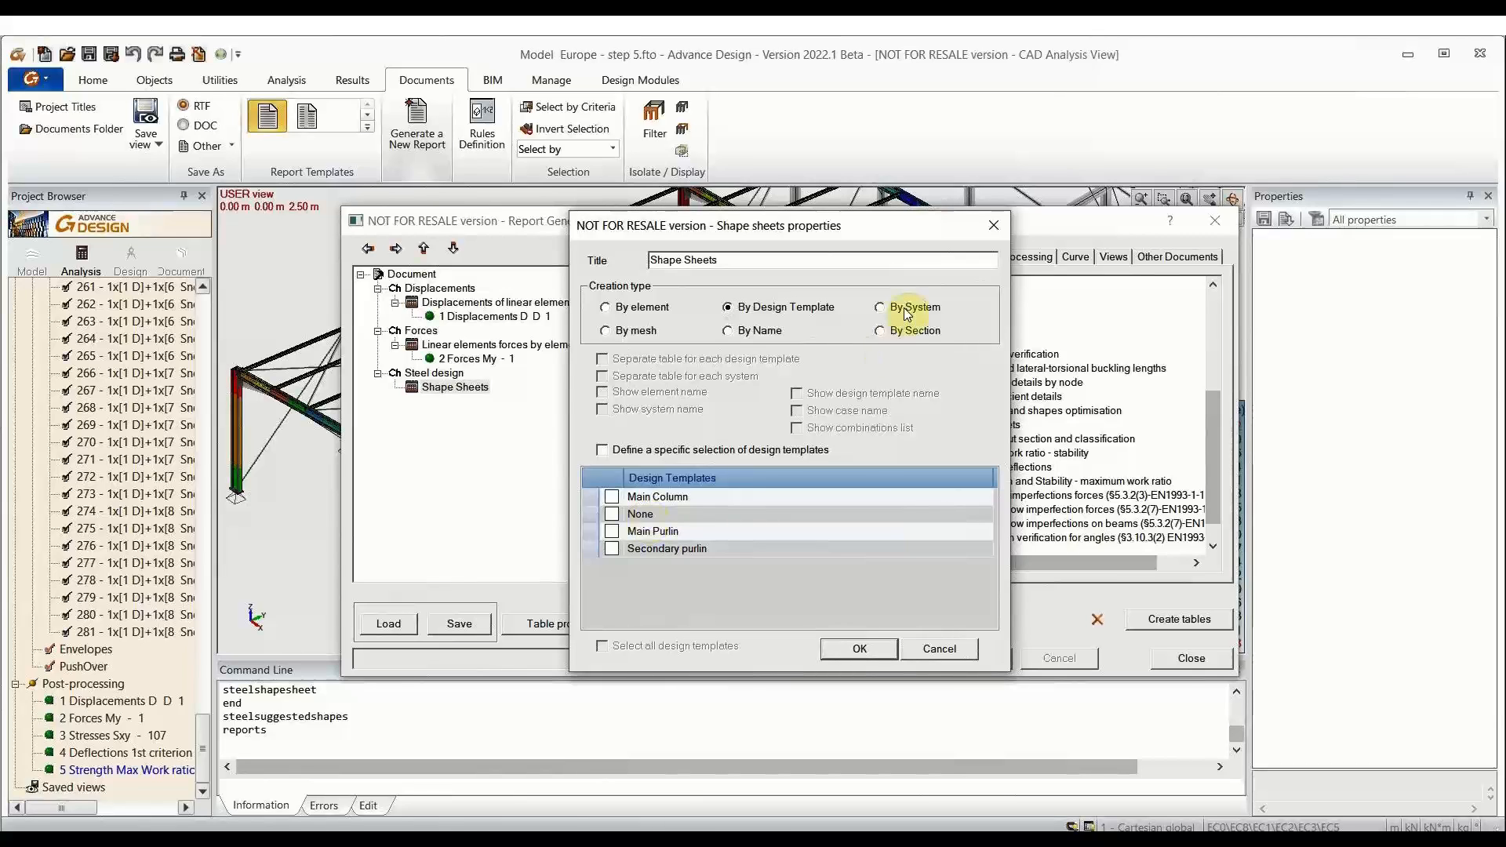
pyautogui.click(908, 332)
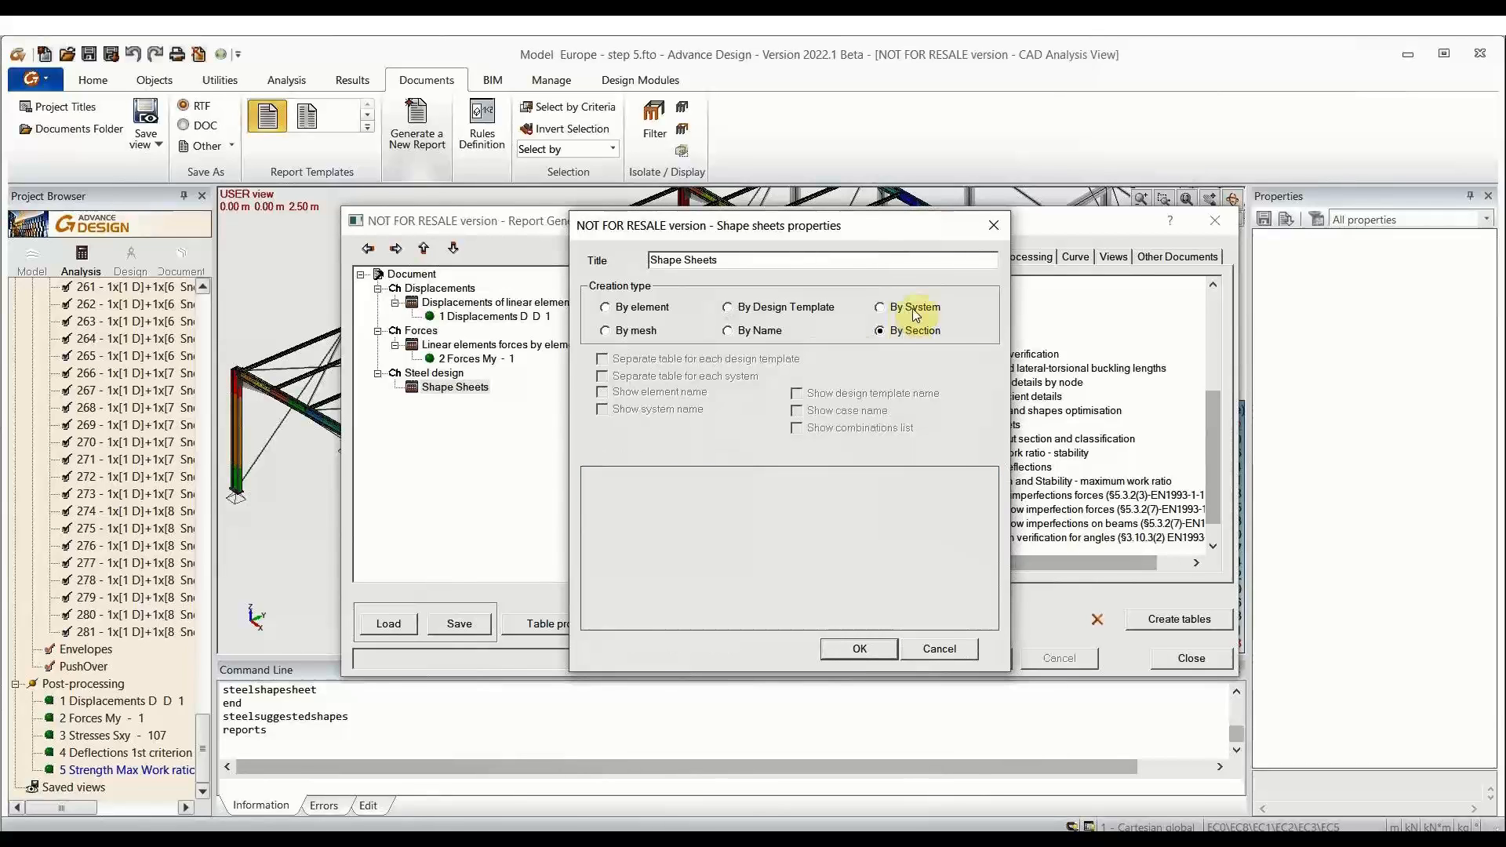
pyautogui.click(915, 311)
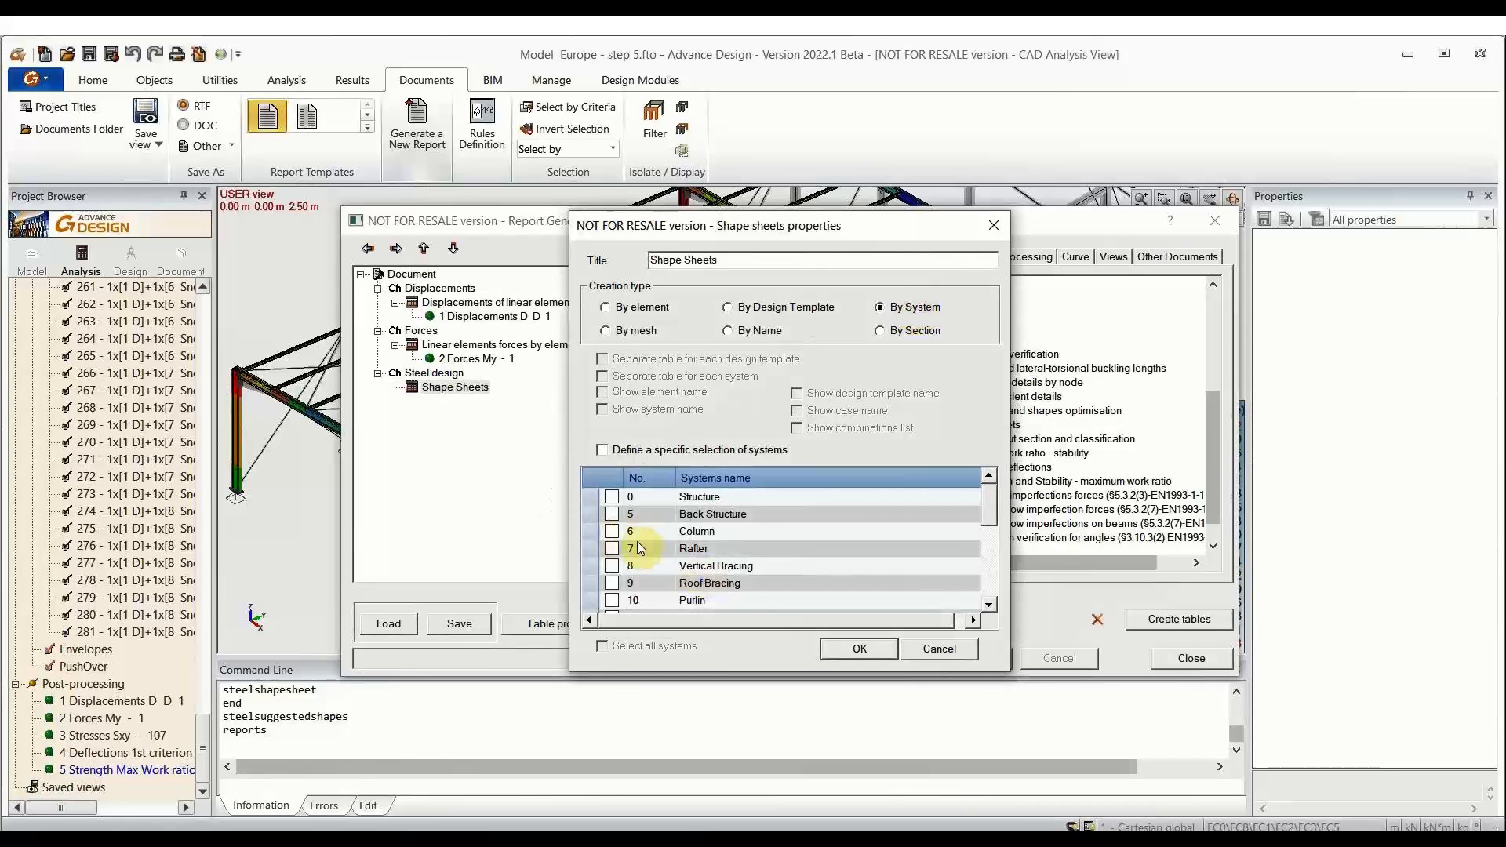
pyautogui.click(602, 450)
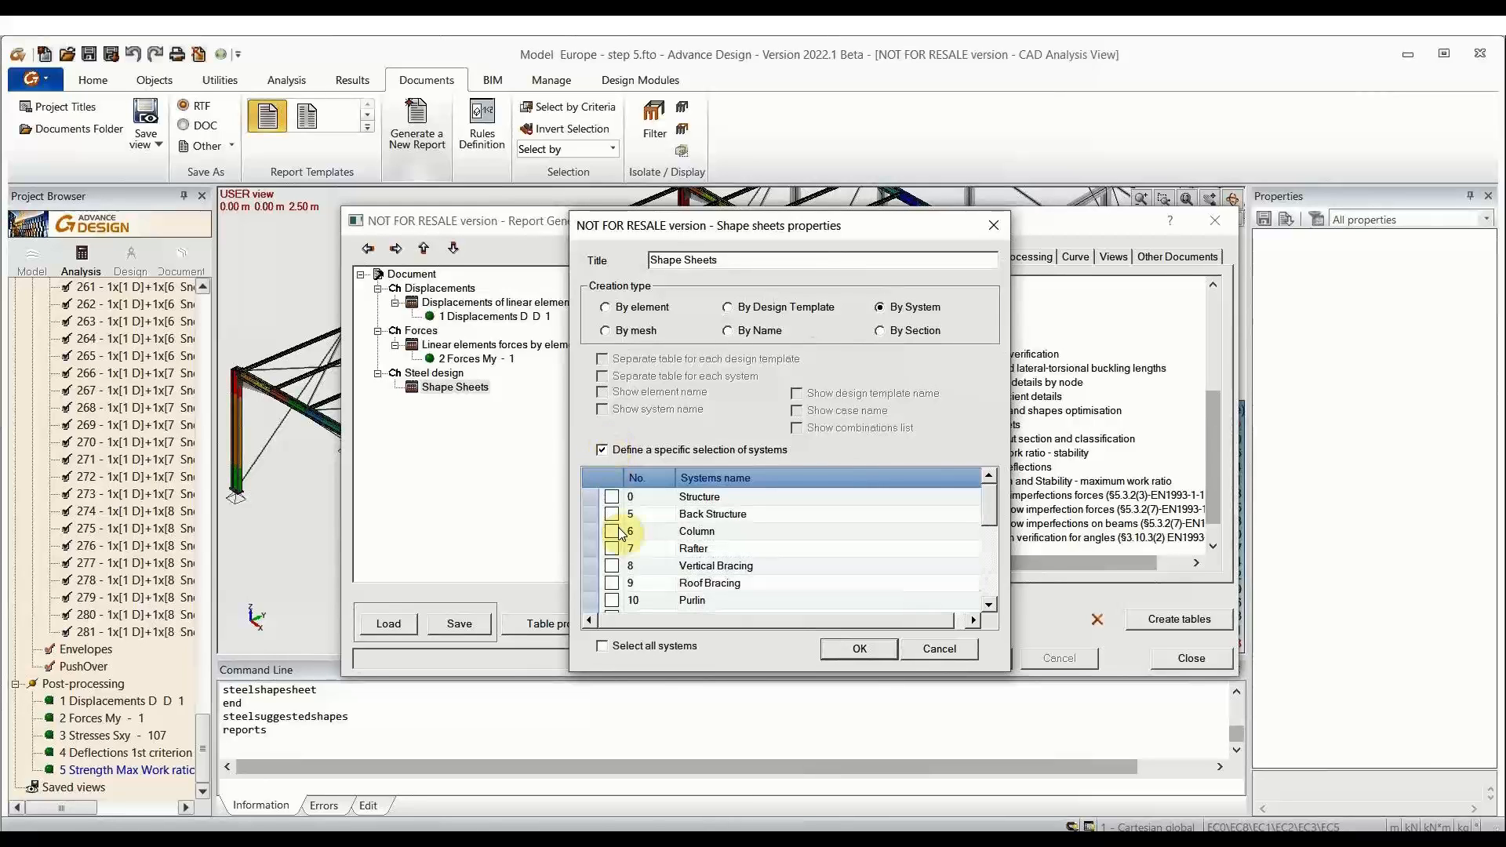
pyautogui.click(855, 650)
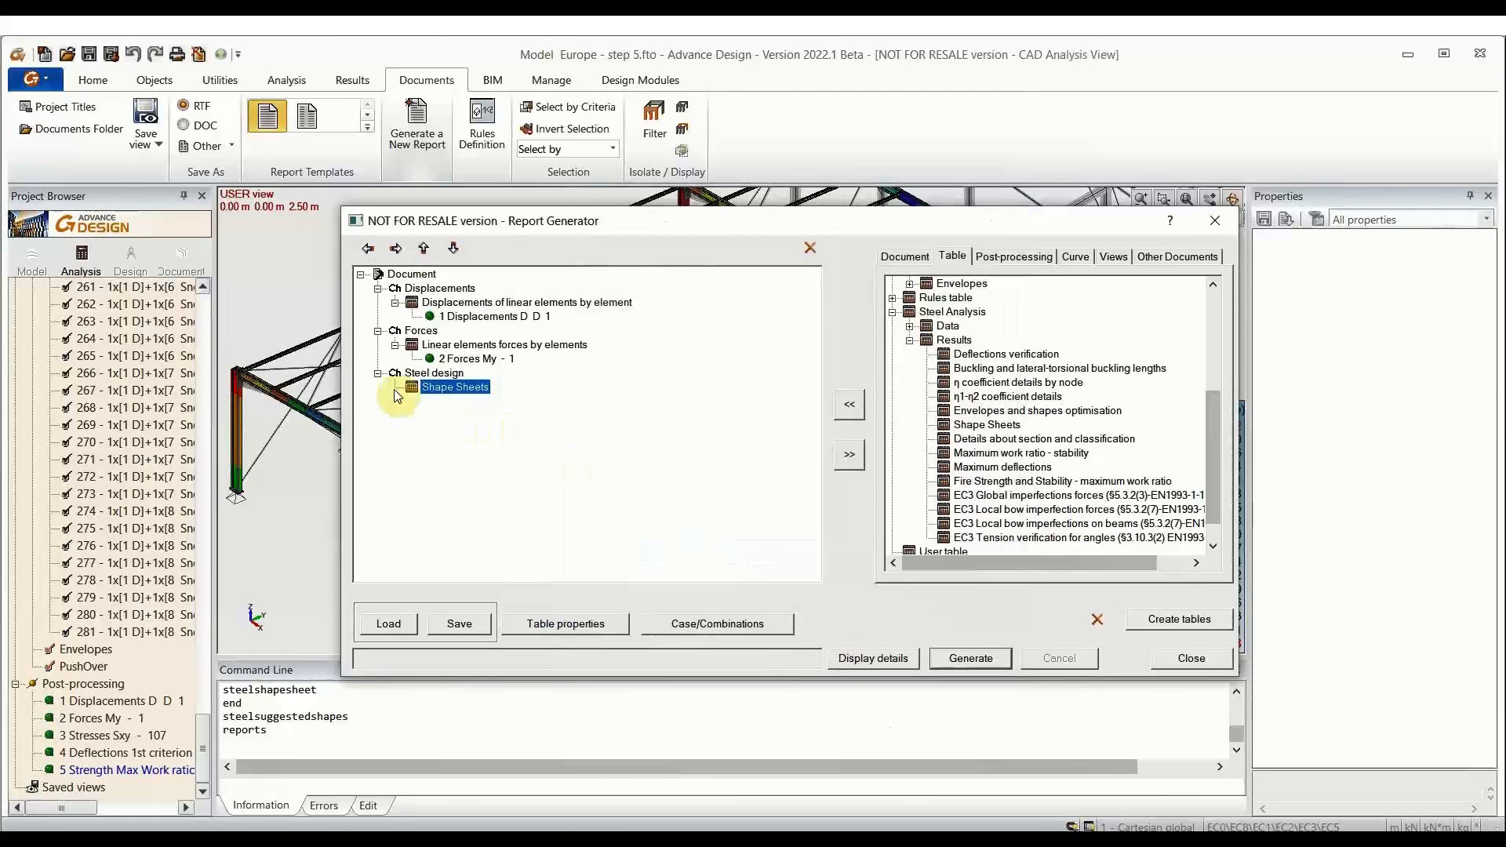
# Step: Add the saved post-processing views 4 Deflections 1st criterion Max. deflection and 5 Strength Max Work ratio beneath the Shape Sheets table
pyautogui.click(1013, 257)
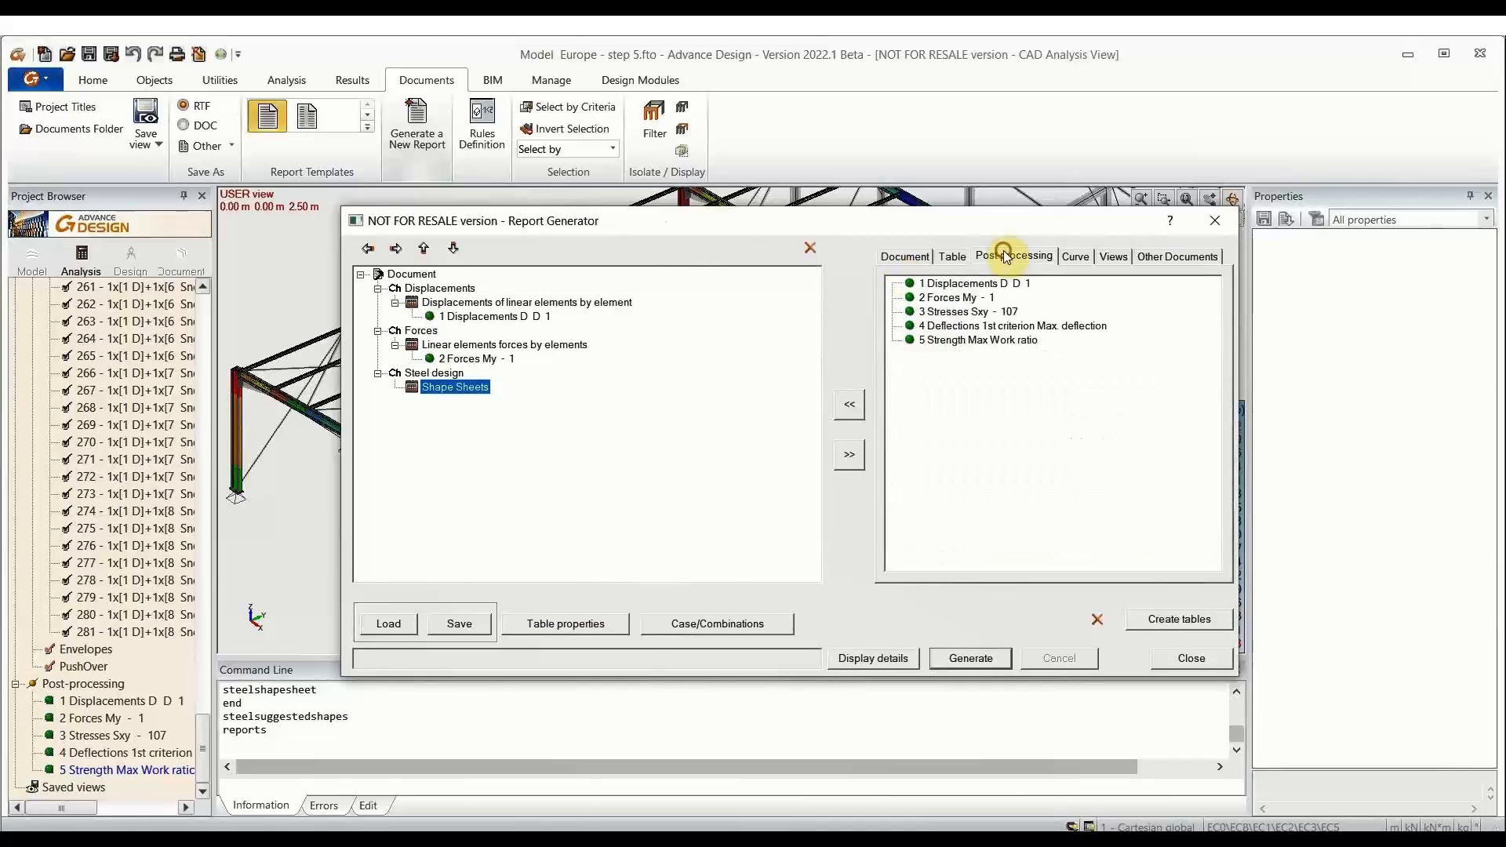
pyautogui.click(981, 326)
pyautogui.click(863, 405)
pyautogui.click(954, 340)
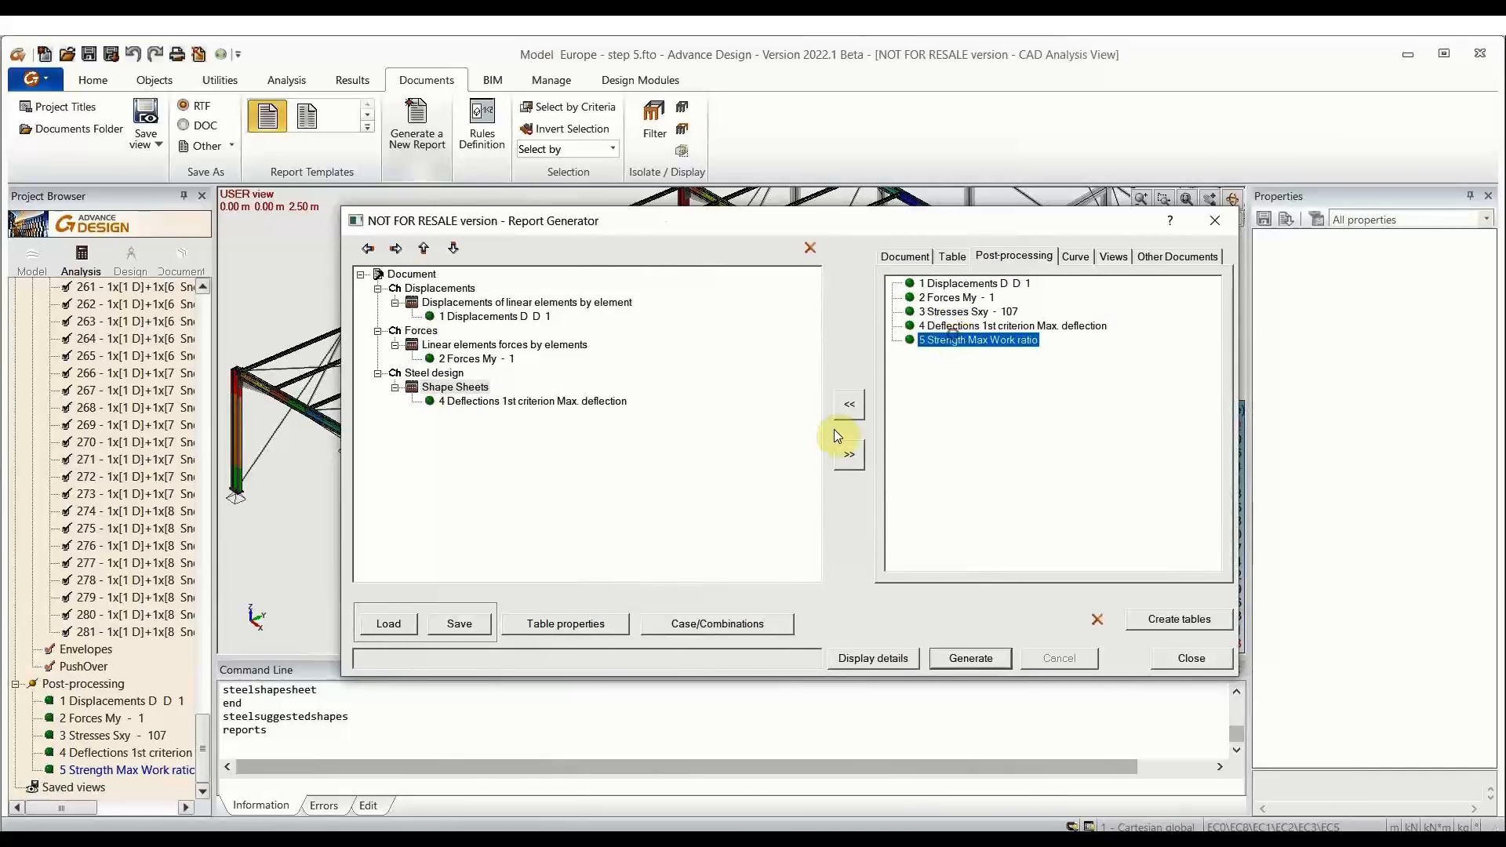
pyautogui.click(852, 406)
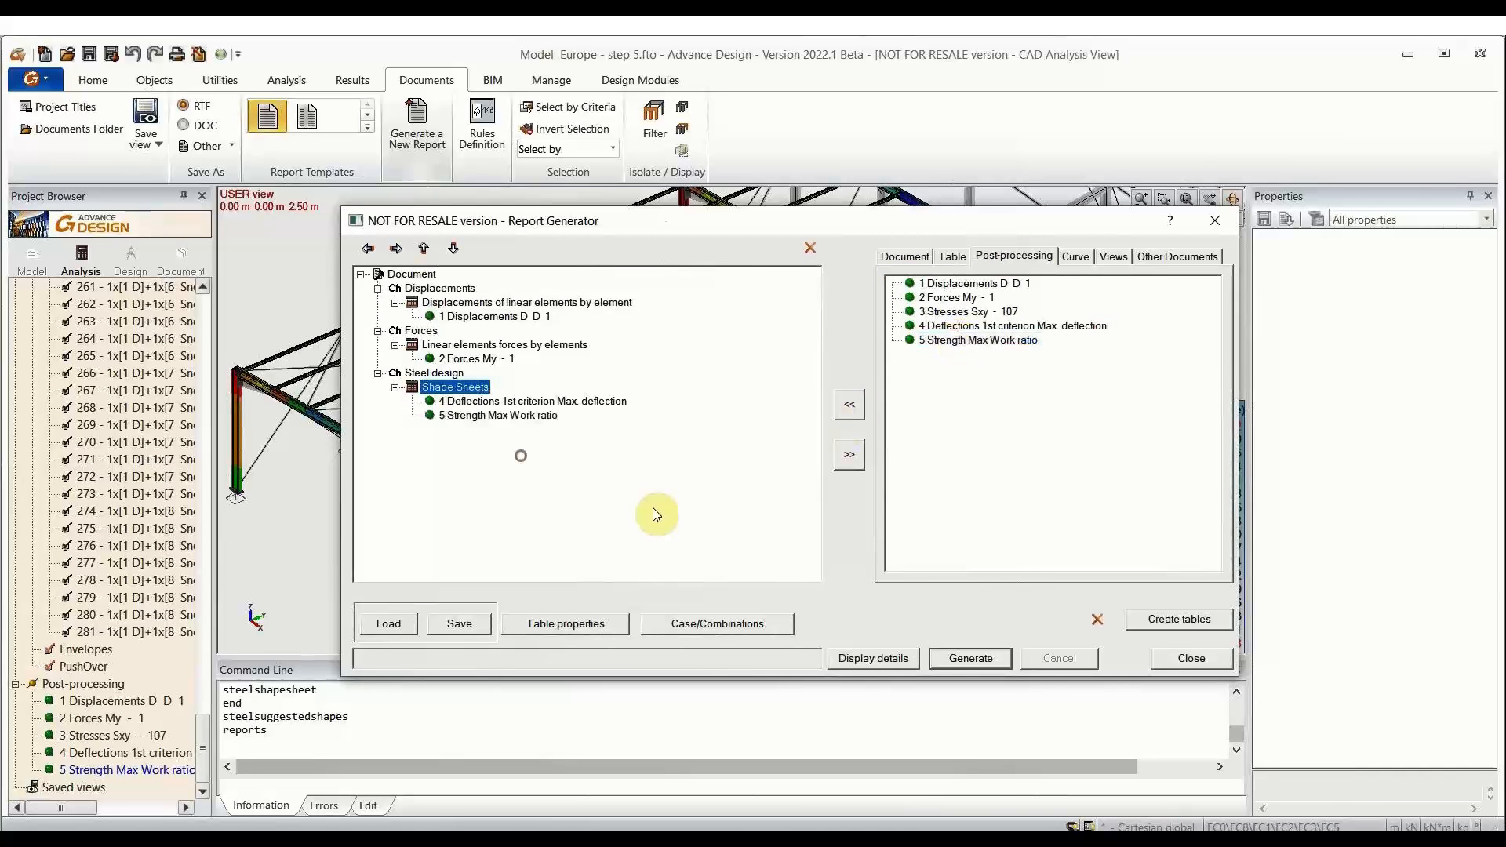
# Step: Generate the report from the assembled document structure and close the Report Generator
pyautogui.click(958, 659)
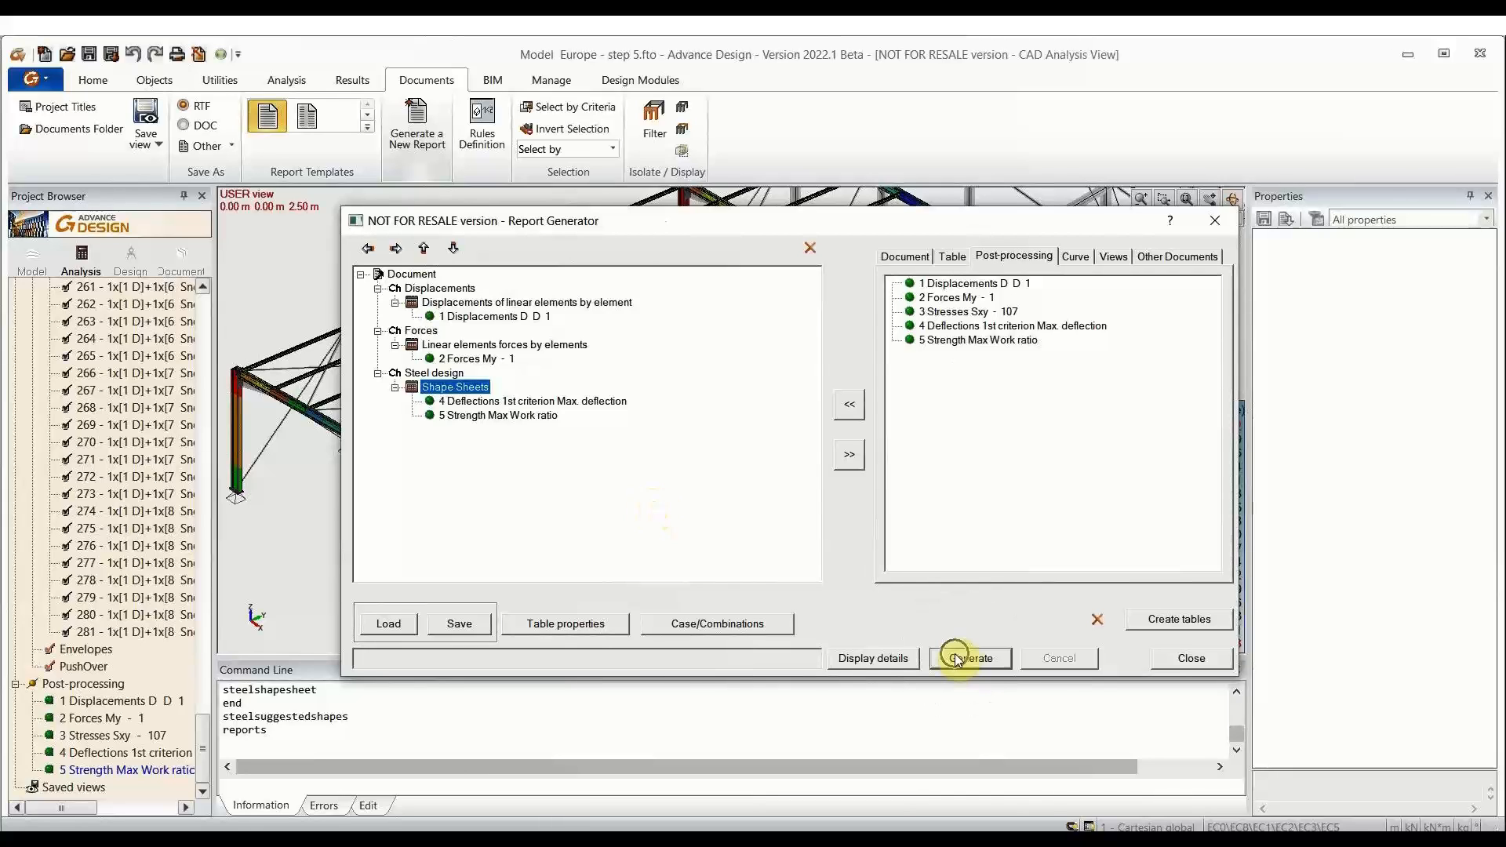
pyautogui.click(959, 661)
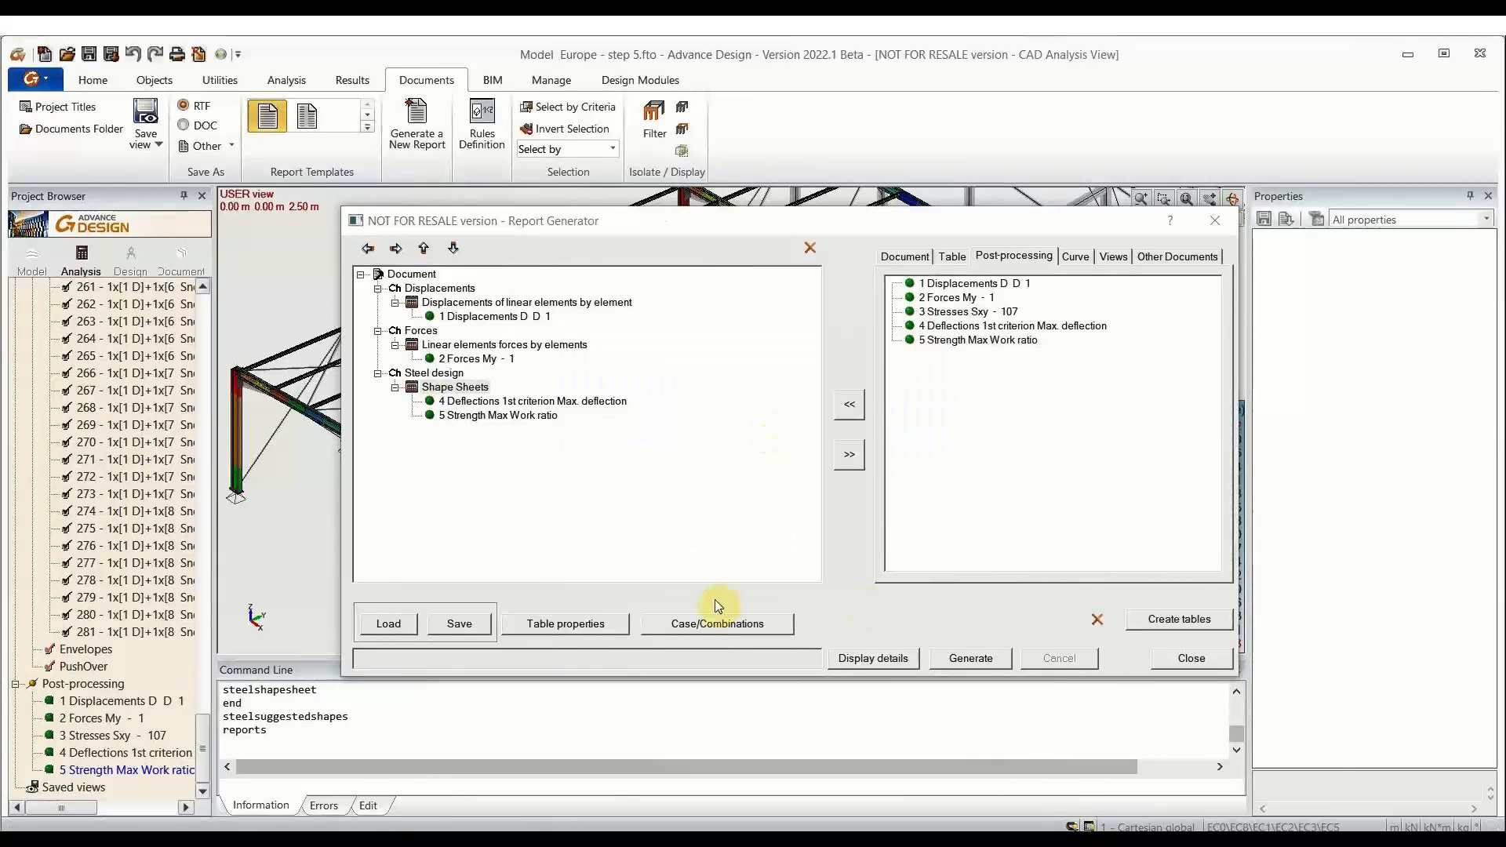
pyautogui.click(1186, 659)
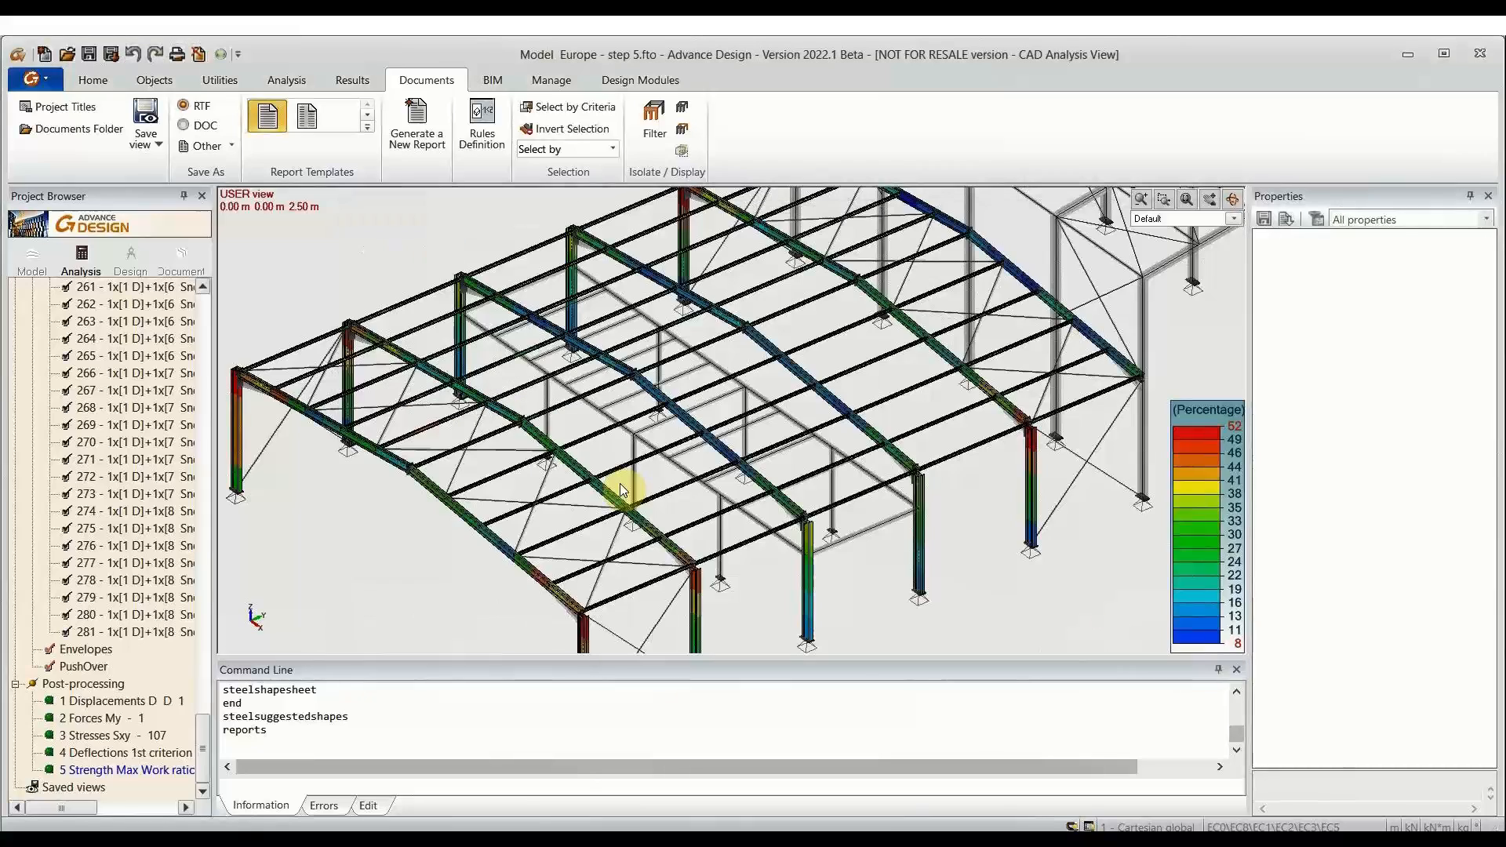
# Step: Open the newly generated RTF report, Model Europe - step 5_ndc07.rtf, in Word from the project's list of documents
pyautogui.click(181, 256)
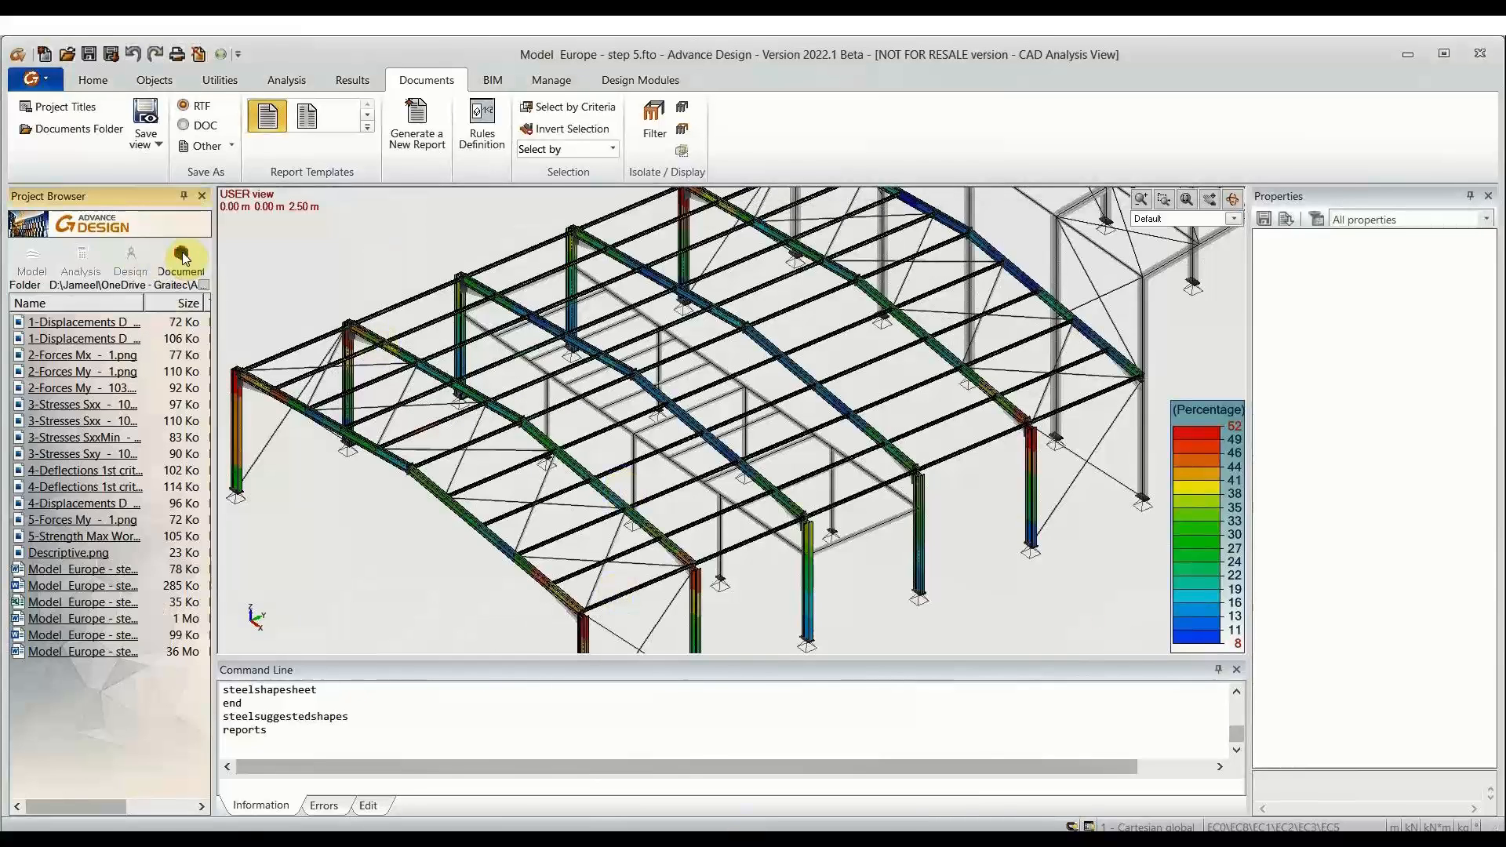
pyautogui.click(114, 657)
pyautogui.moveTo(77, 811); pyautogui.dragTo(149, 817)
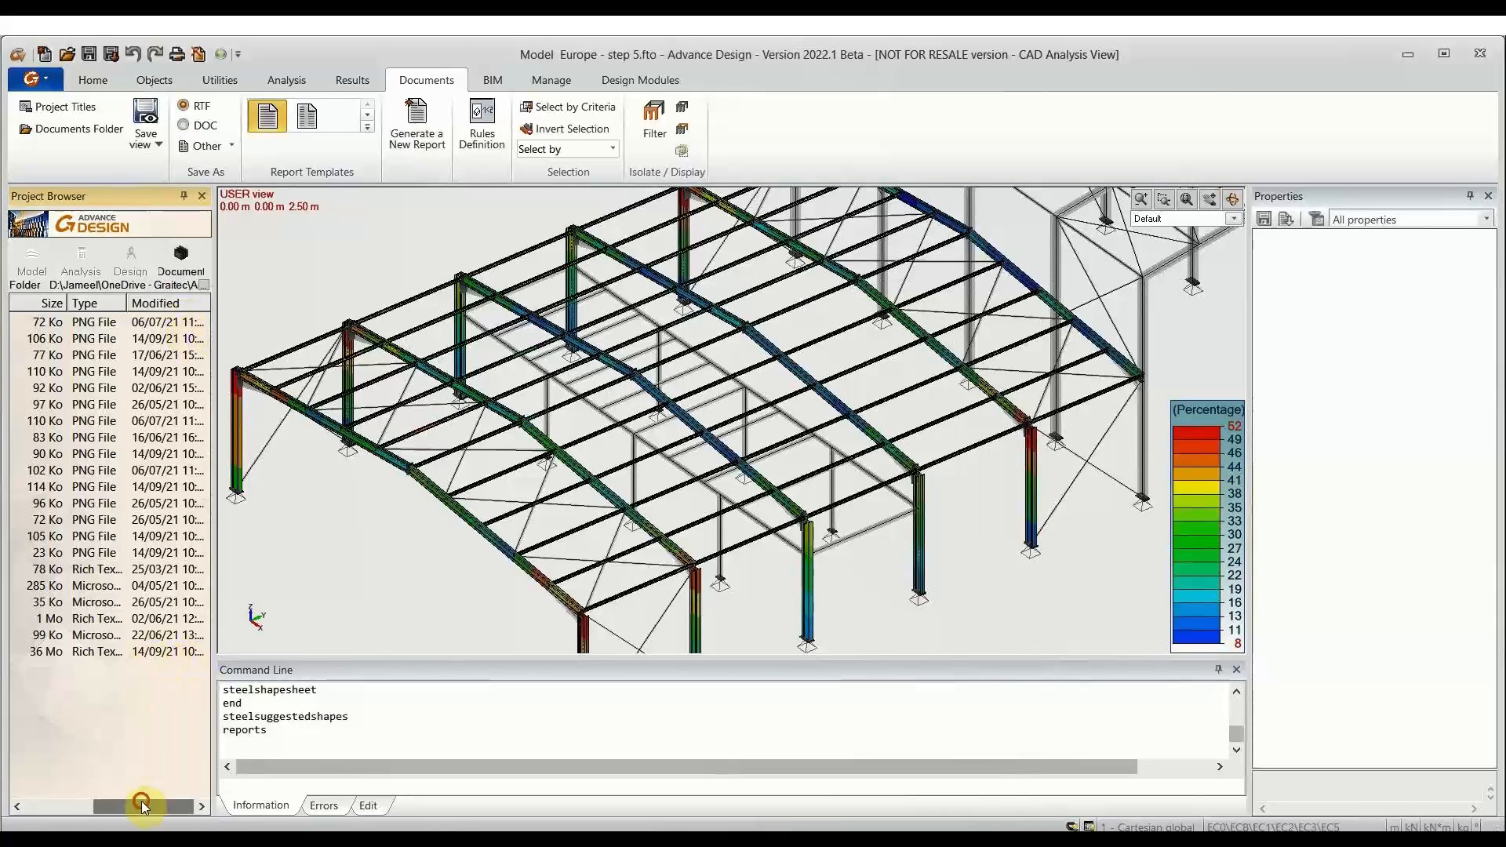
pyautogui.moveTo(147, 807); pyautogui.dragTo(82, 807)
pyautogui.rightClick(105, 655)
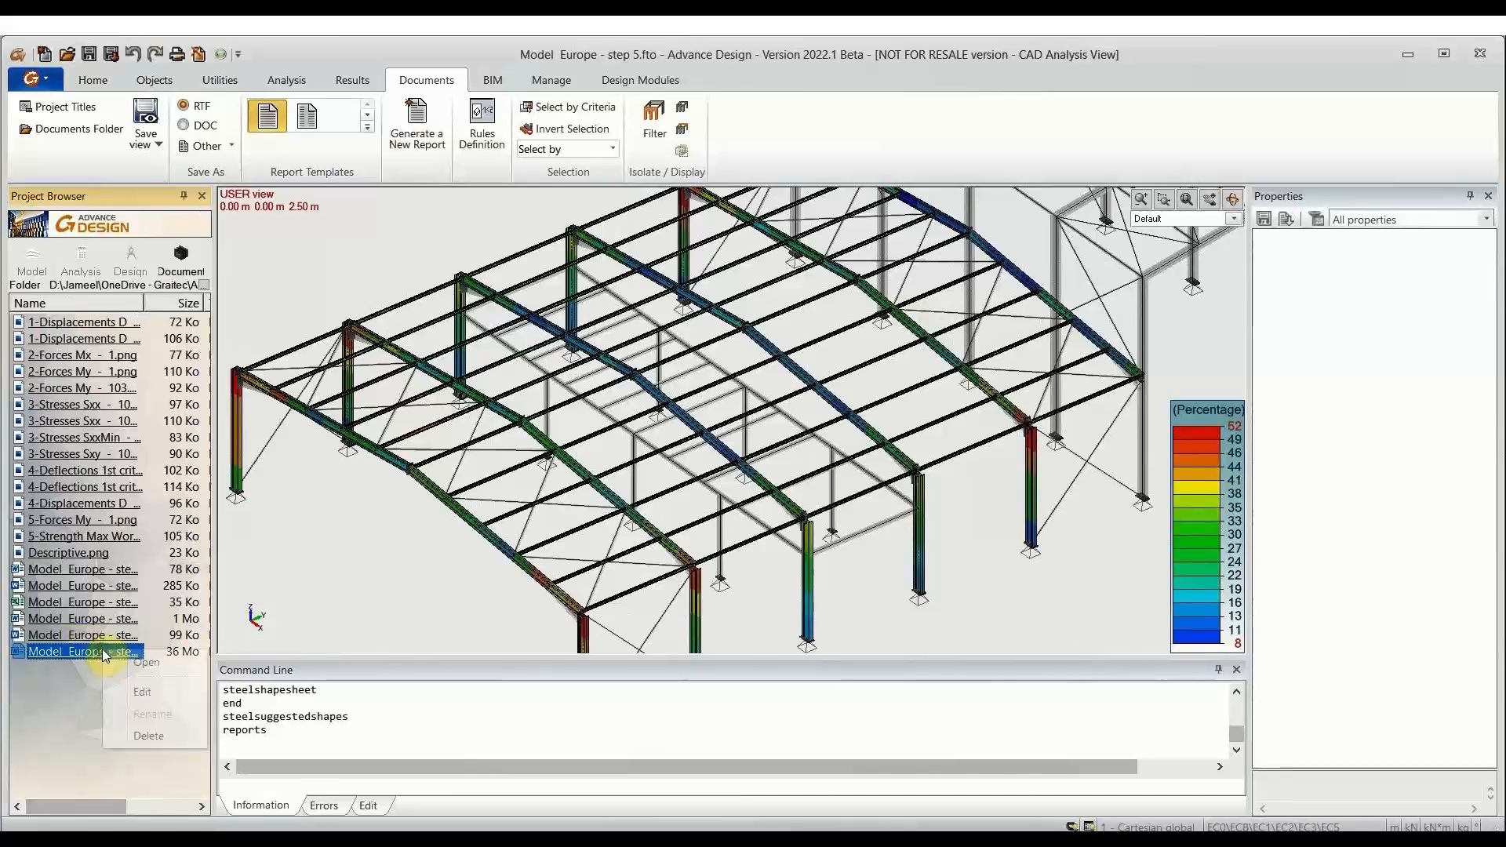
pyautogui.click(153, 661)
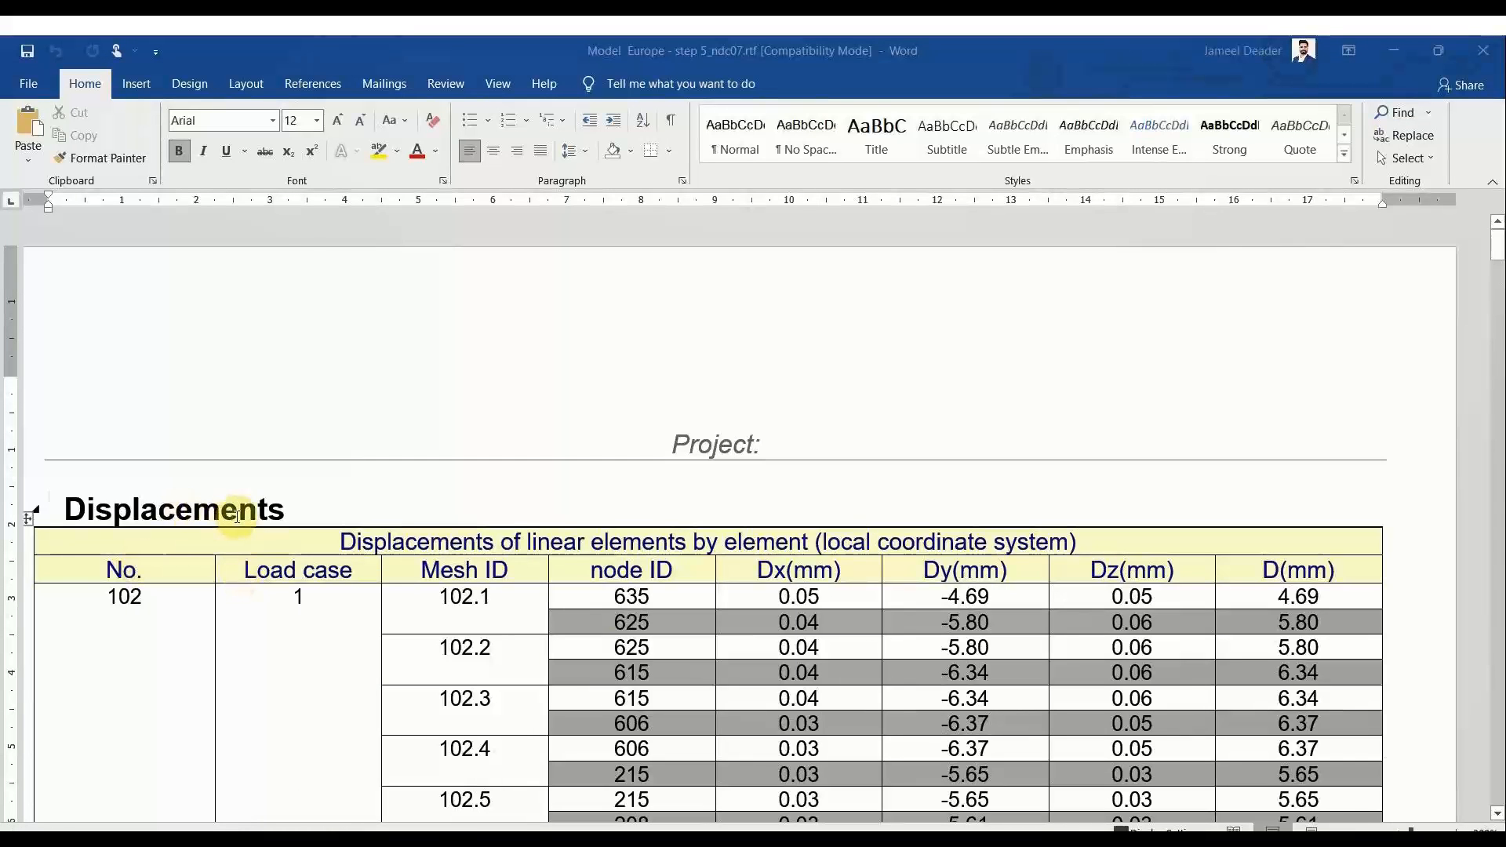
# Step: Examine the Displacements chapter of the report, from the start of its linear elements table to the selected systems listed below it
pyautogui.click(1340, 829)
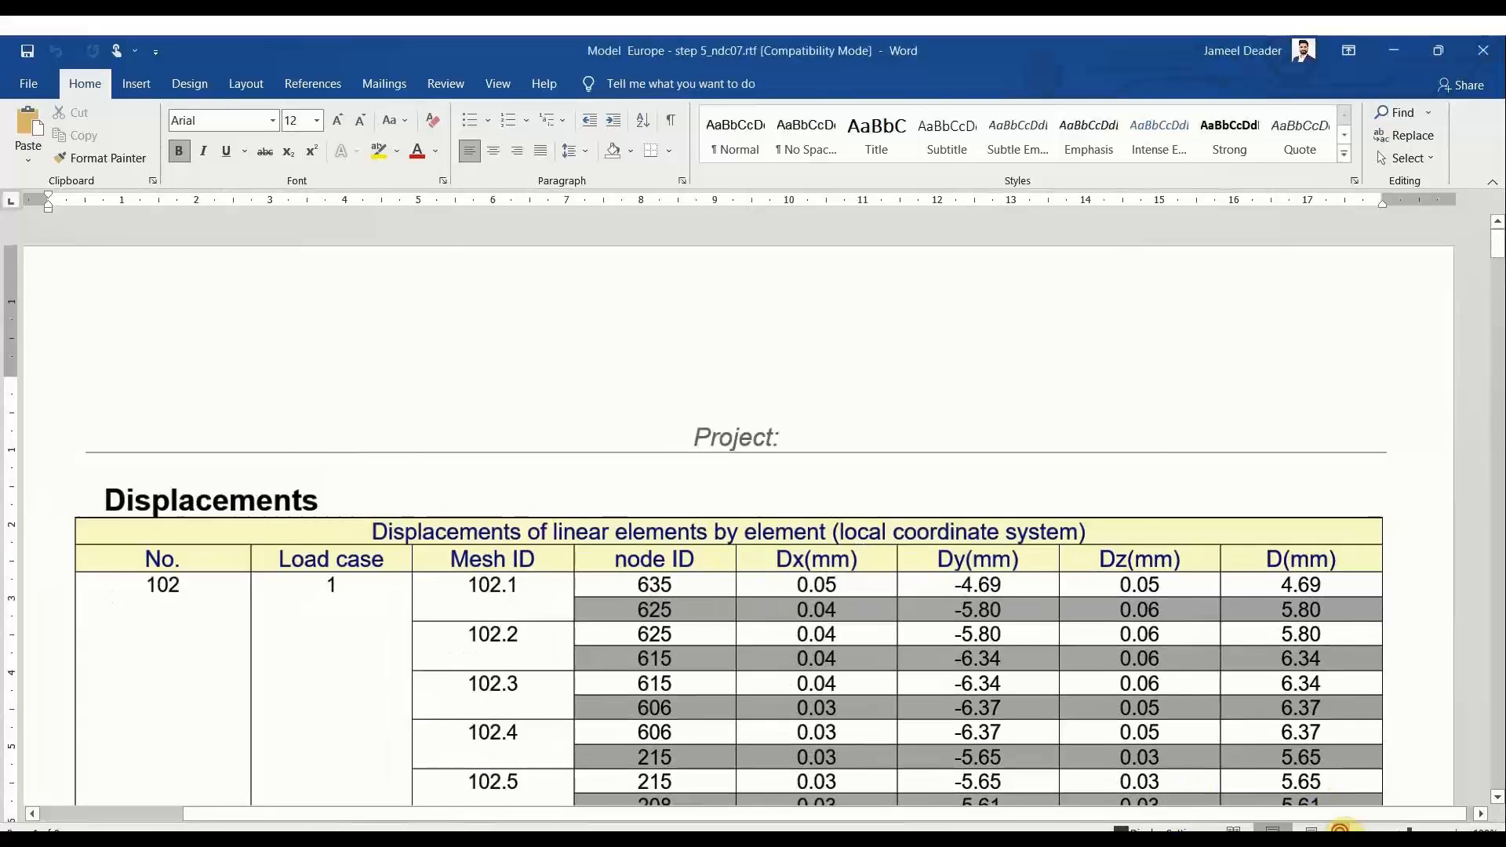
pyautogui.click(1340, 828)
pyautogui.click(1340, 829)
pyautogui.click(1340, 828)
pyautogui.click(1340, 828)
pyautogui.click(1340, 829)
pyautogui.click(1340, 828)
pyautogui.click(1339, 829)
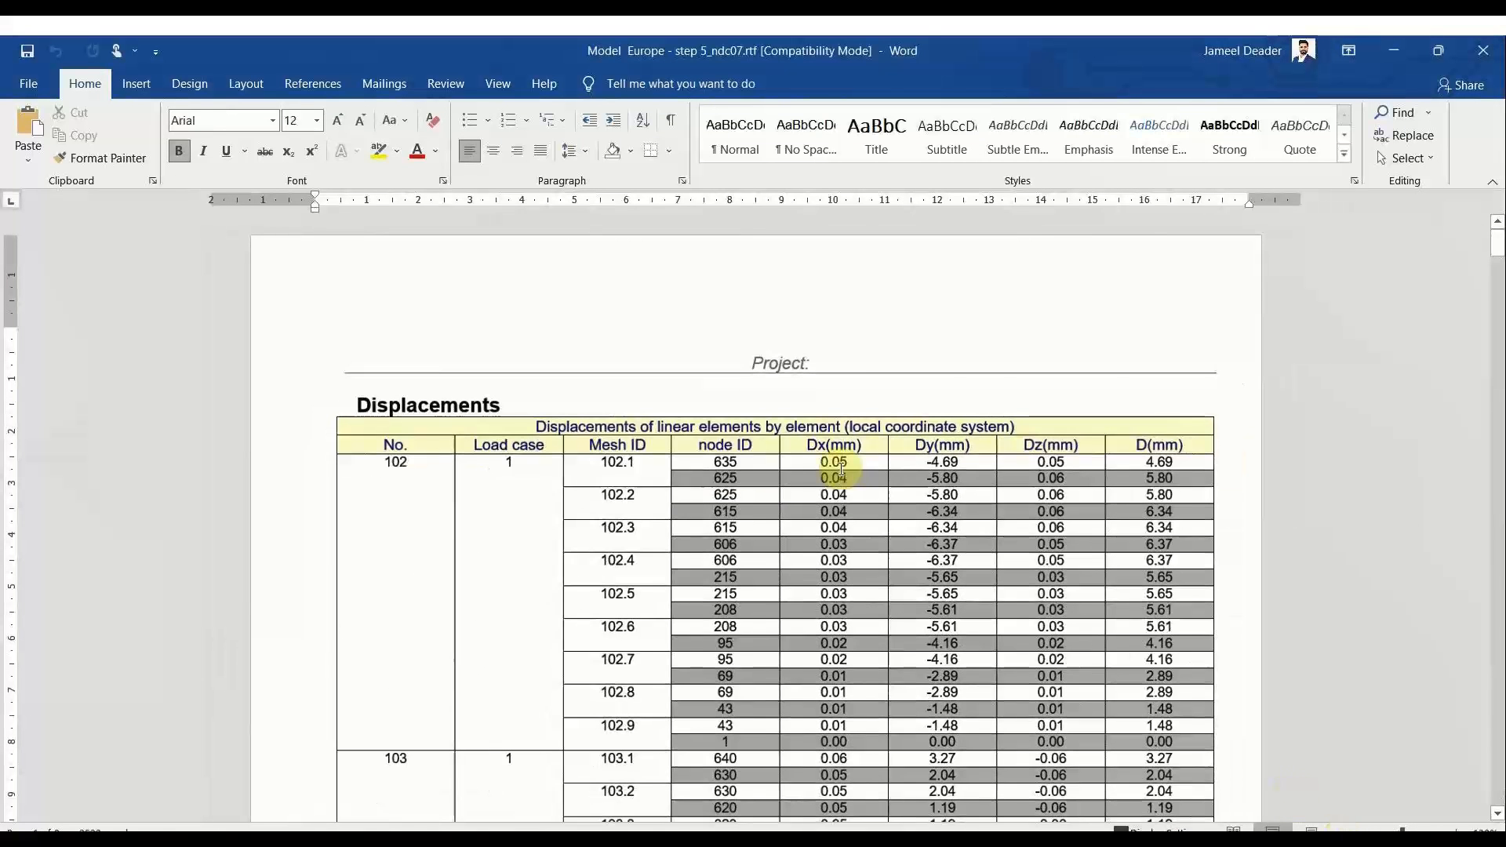
pyautogui.keyDown('ctrl'); pyautogui.scroll(1, 858, 510); pyautogui.keyUp('ctrl')
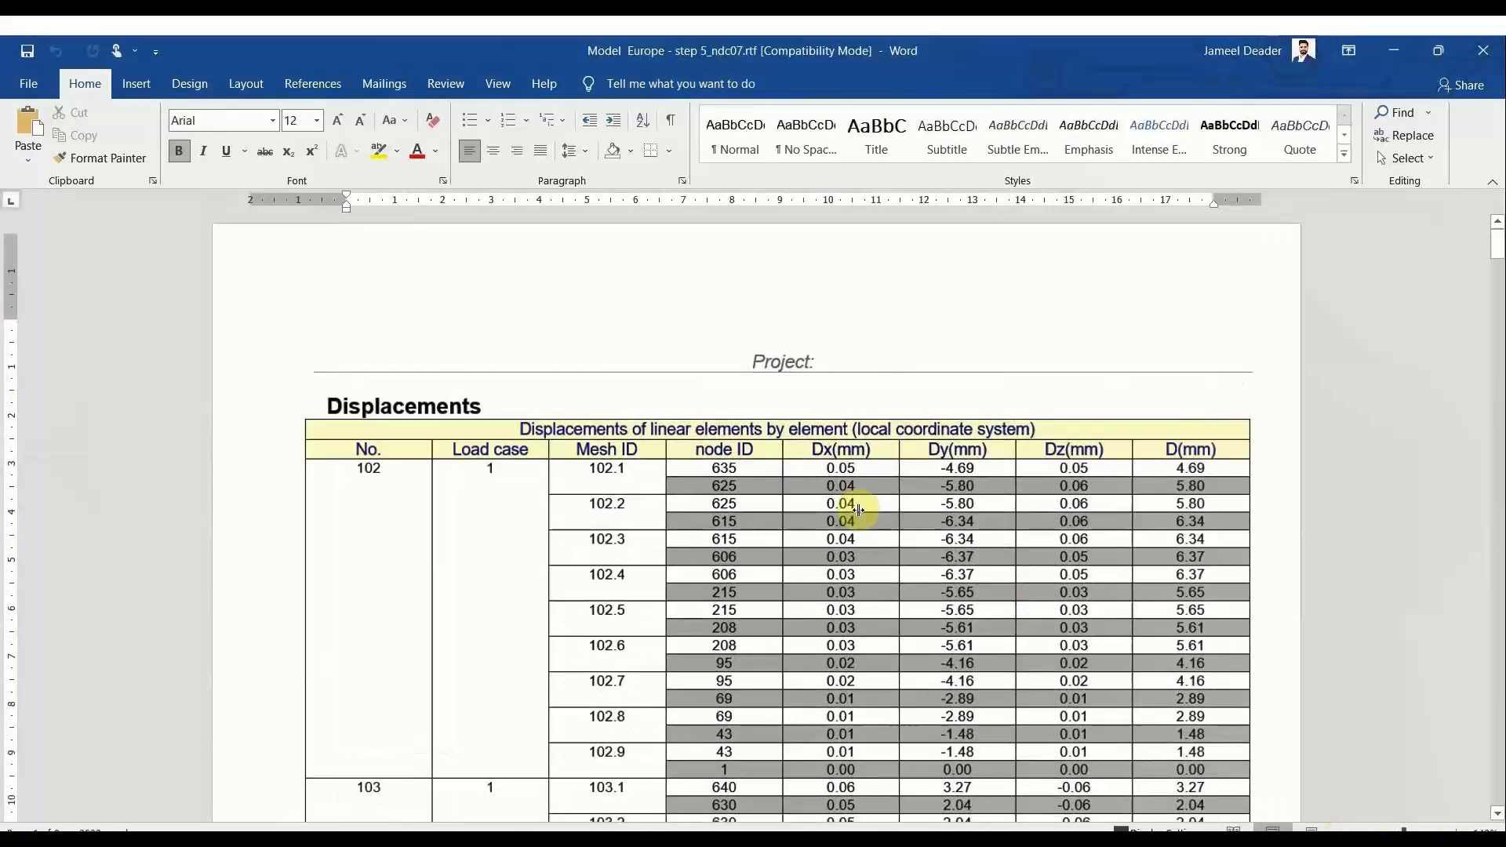
pyautogui.scroll(-6, 858, 511)
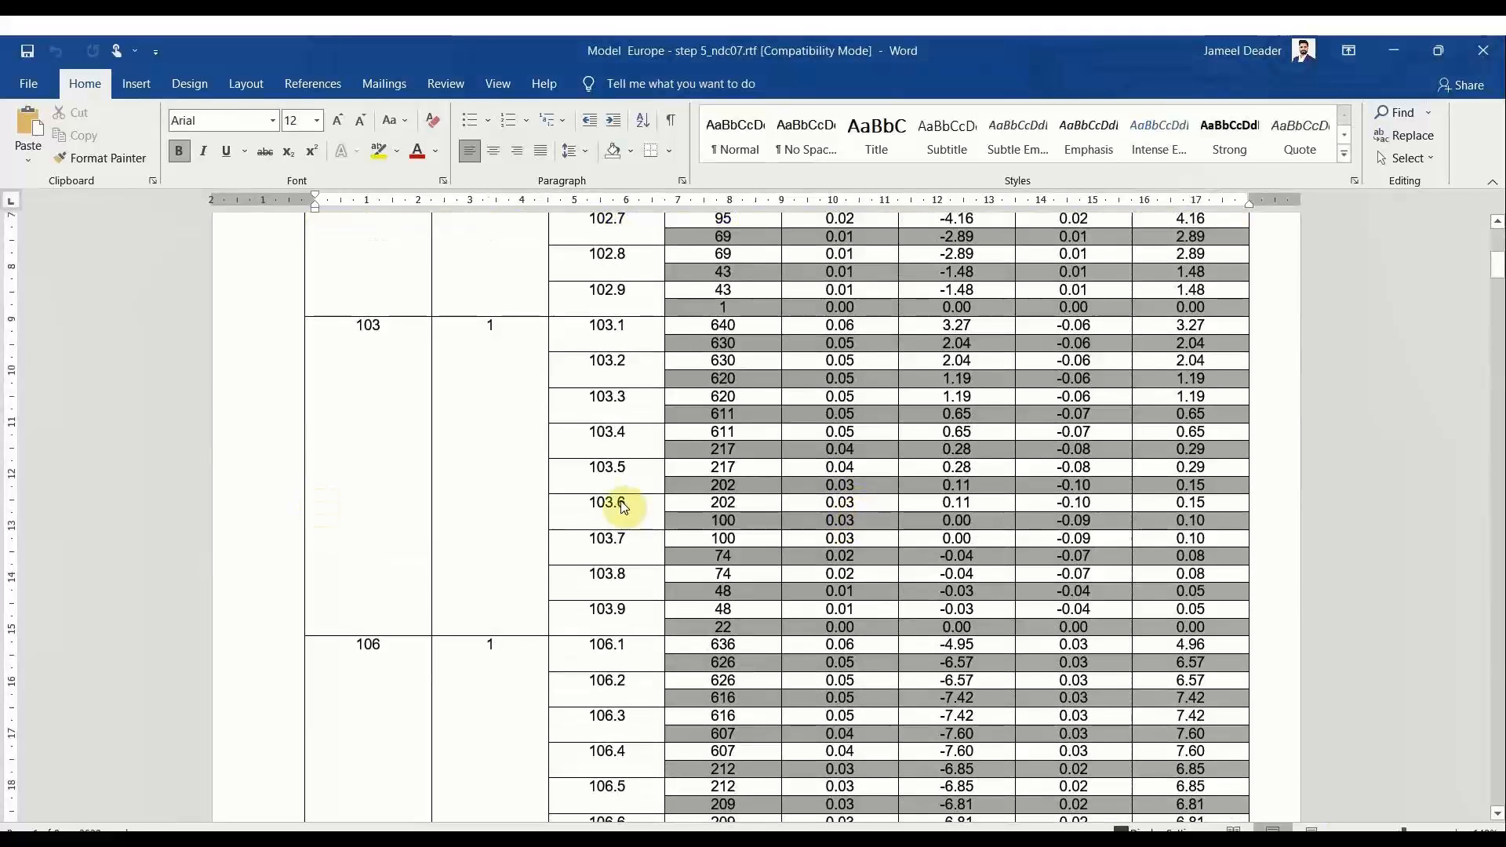
pyautogui.scroll(-9, 896, 469)
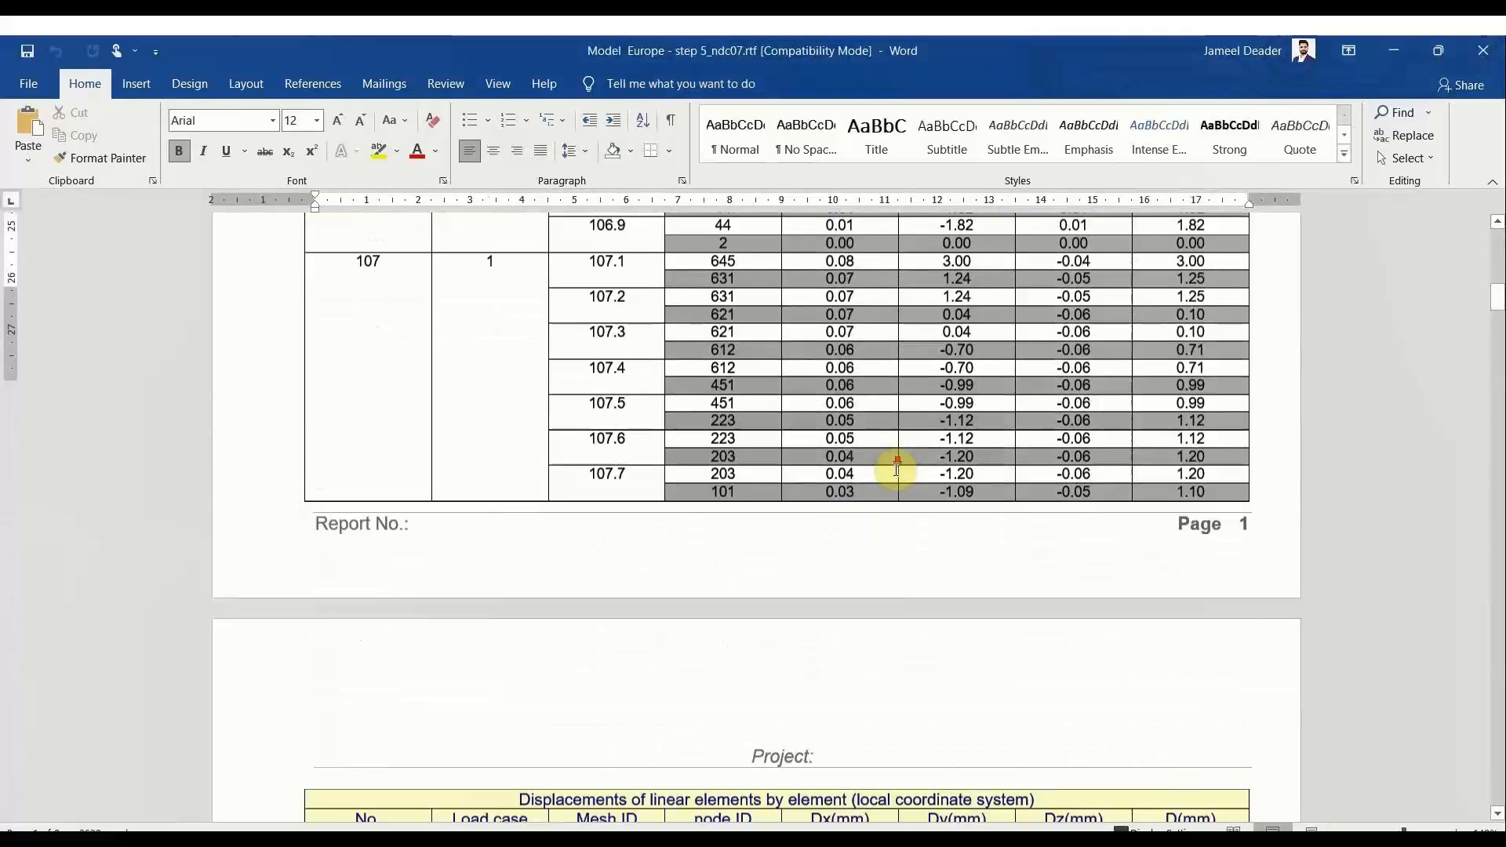
pyautogui.scroll(-15, 897, 469)
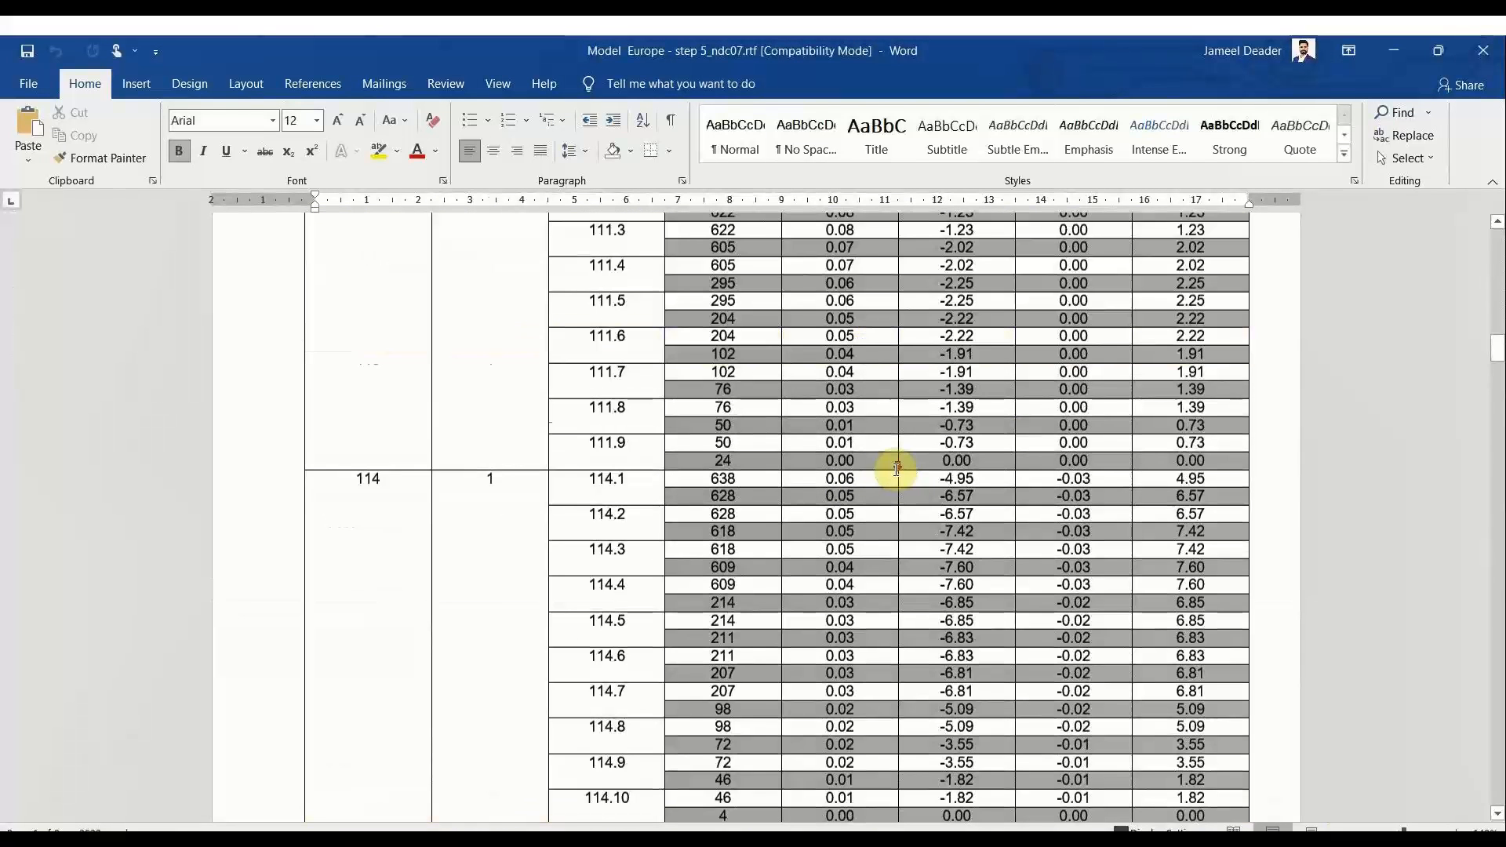
pyautogui.scroll(-20, 897, 470)
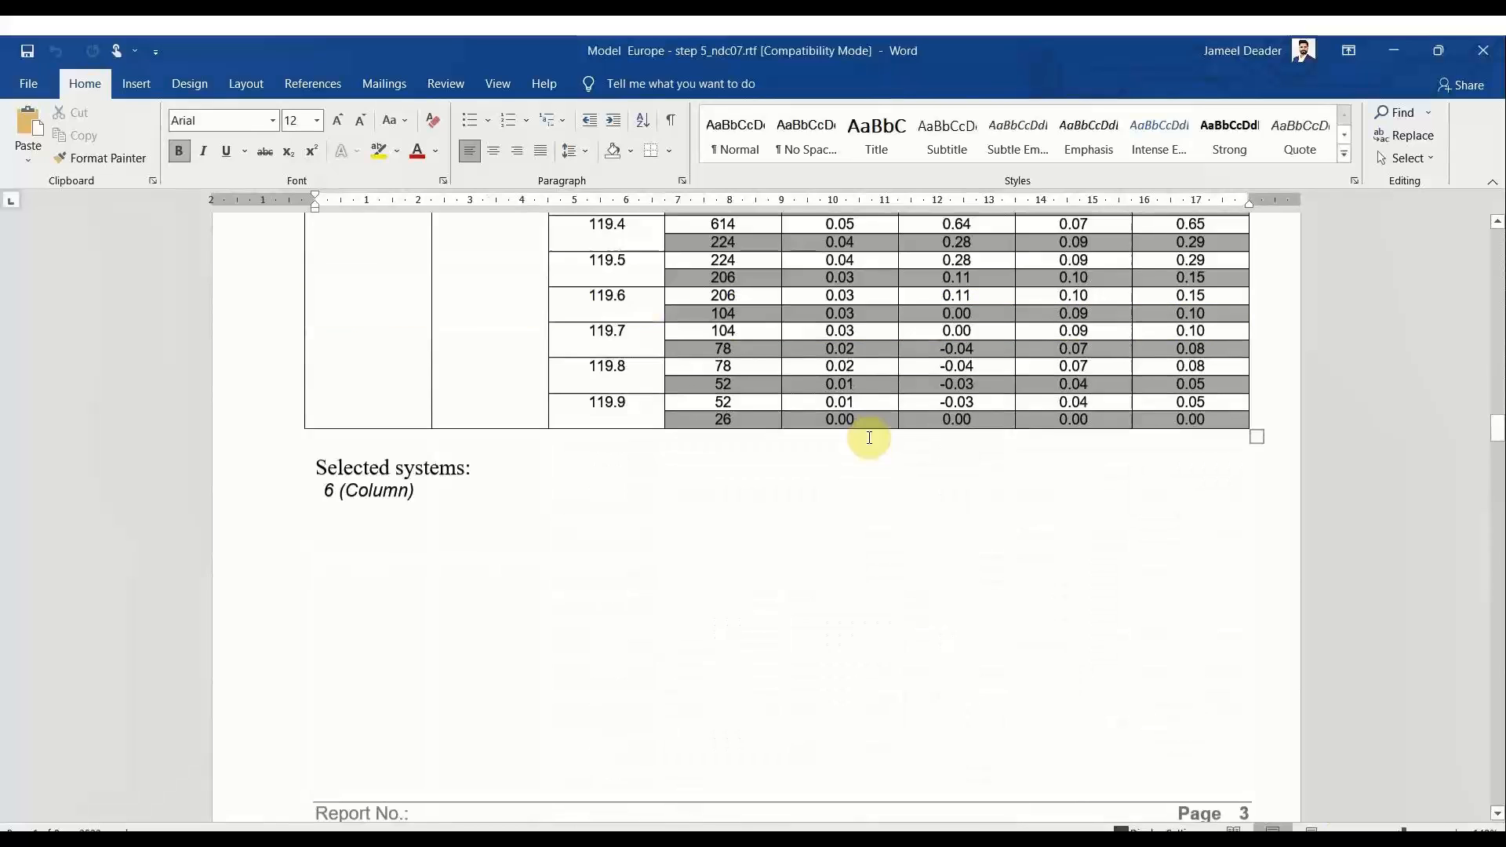
pyautogui.scroll(-5, 869, 438)
pyautogui.scroll(7, 867, 437)
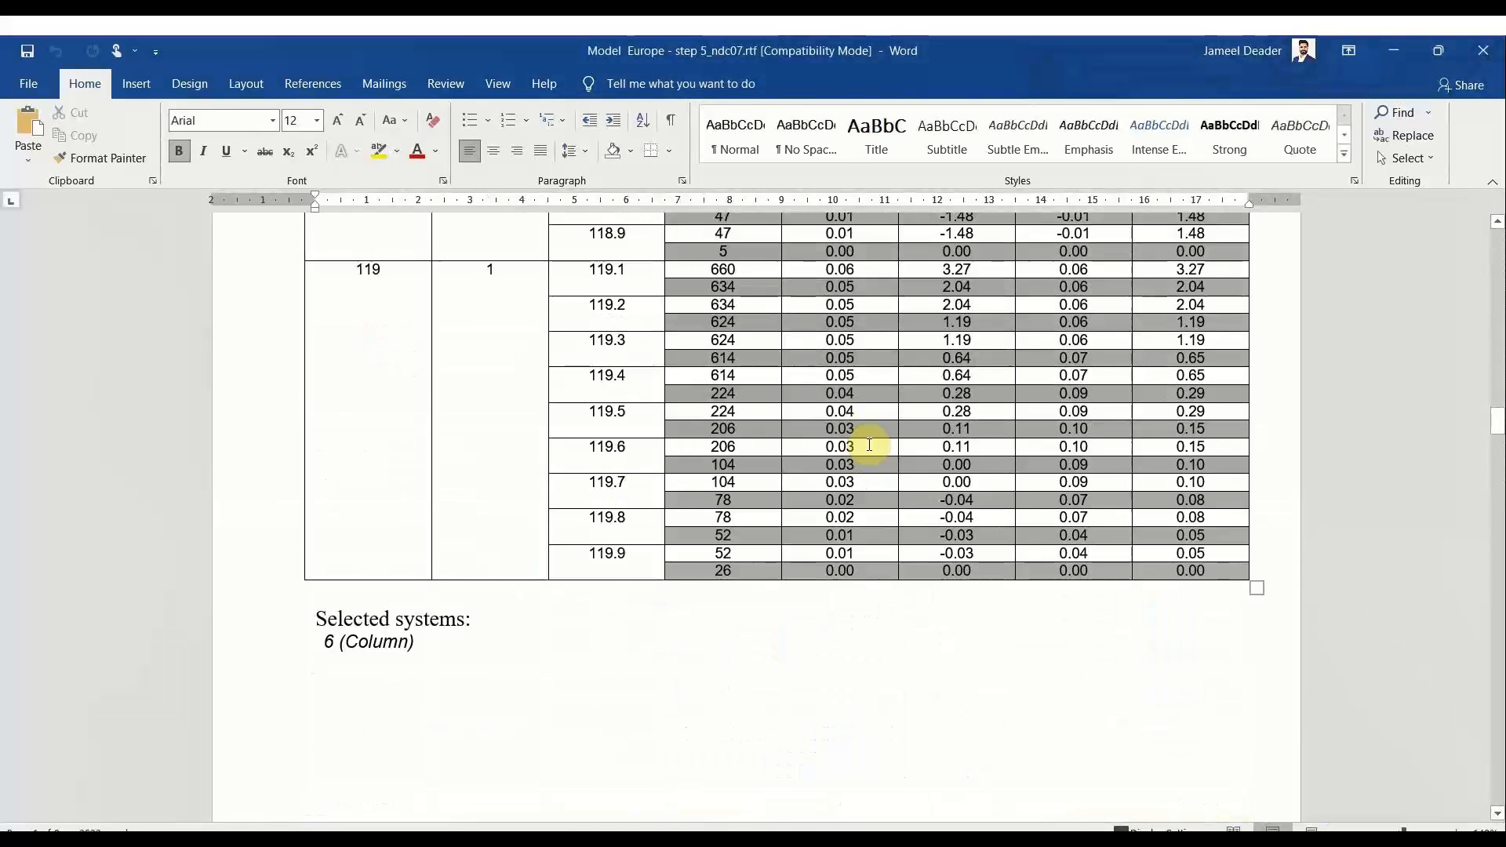
# Step: Review the column system's displacement table in the report
pyautogui.scroll(6, 869, 444)
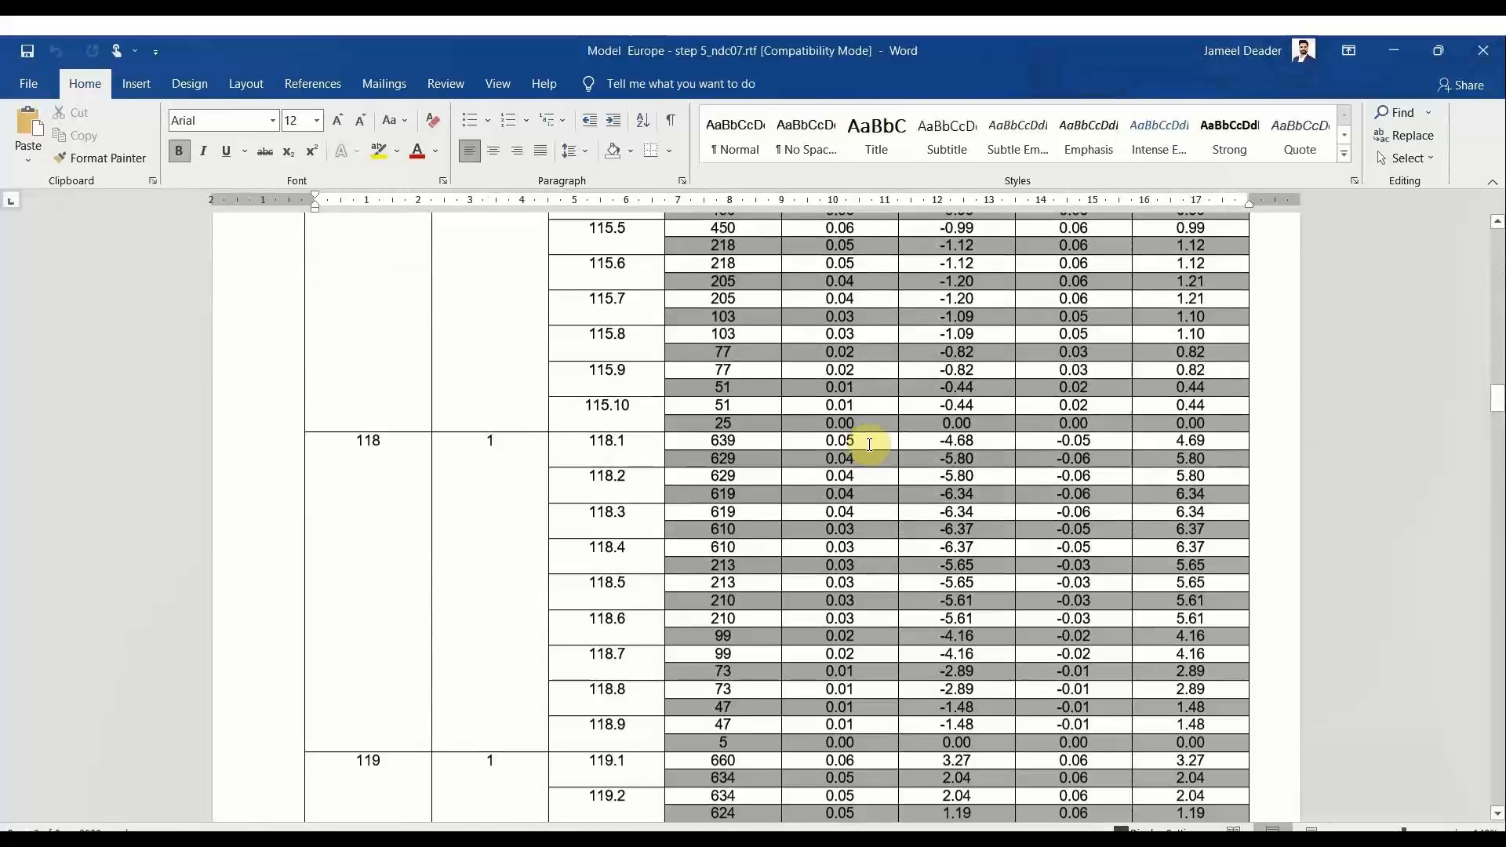
pyautogui.scroll(4, 869, 444)
pyautogui.scroll(-20, 869, 444)
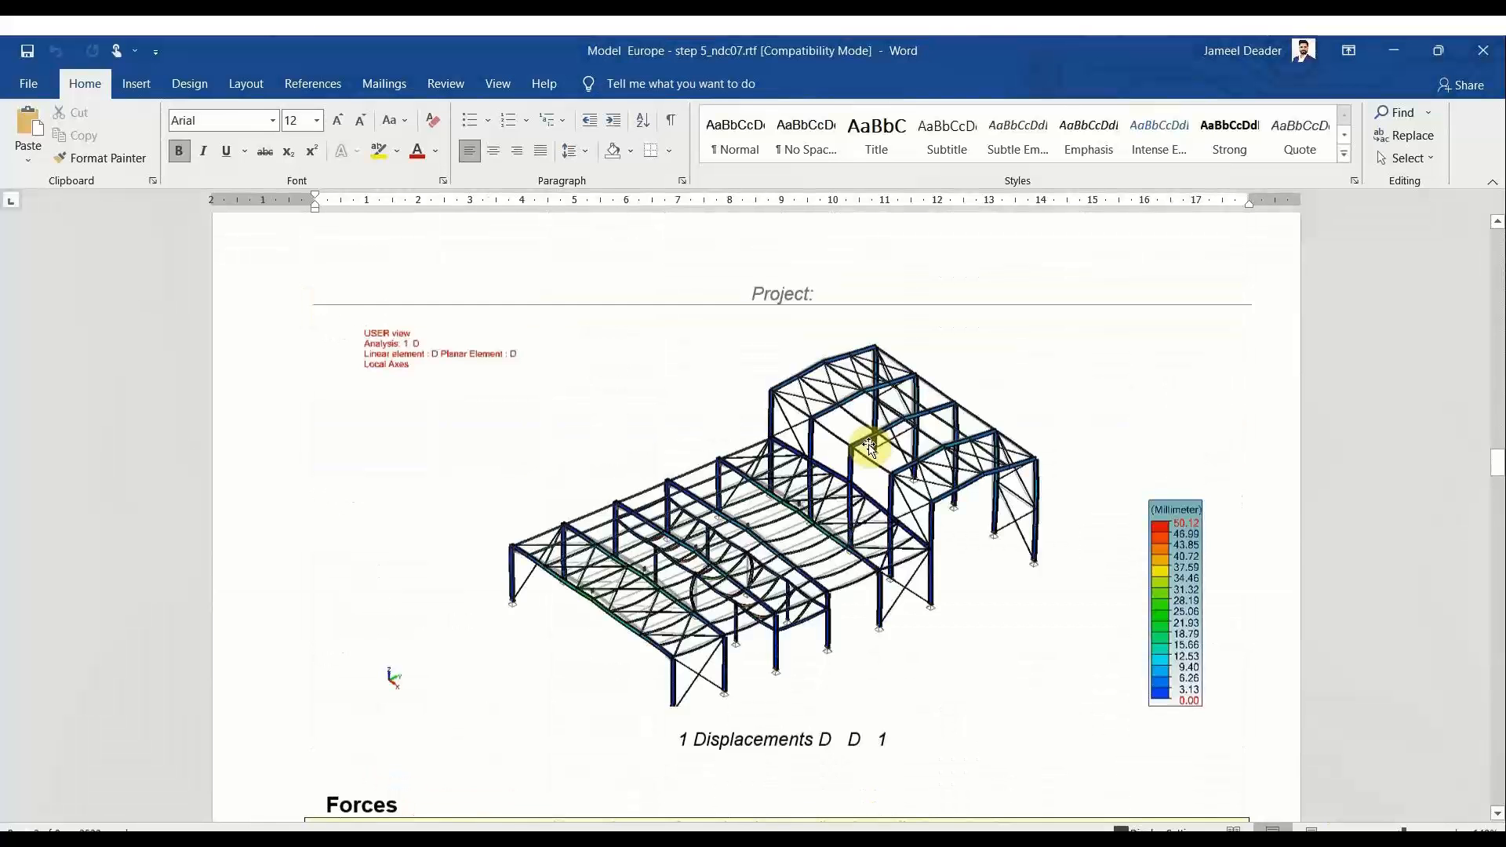
# Step: Move the displacements picture toward the page's left edge and enlarge it slightly from its corner
pyautogui.scroll(-1, 869, 447)
pyautogui.click(812, 490)
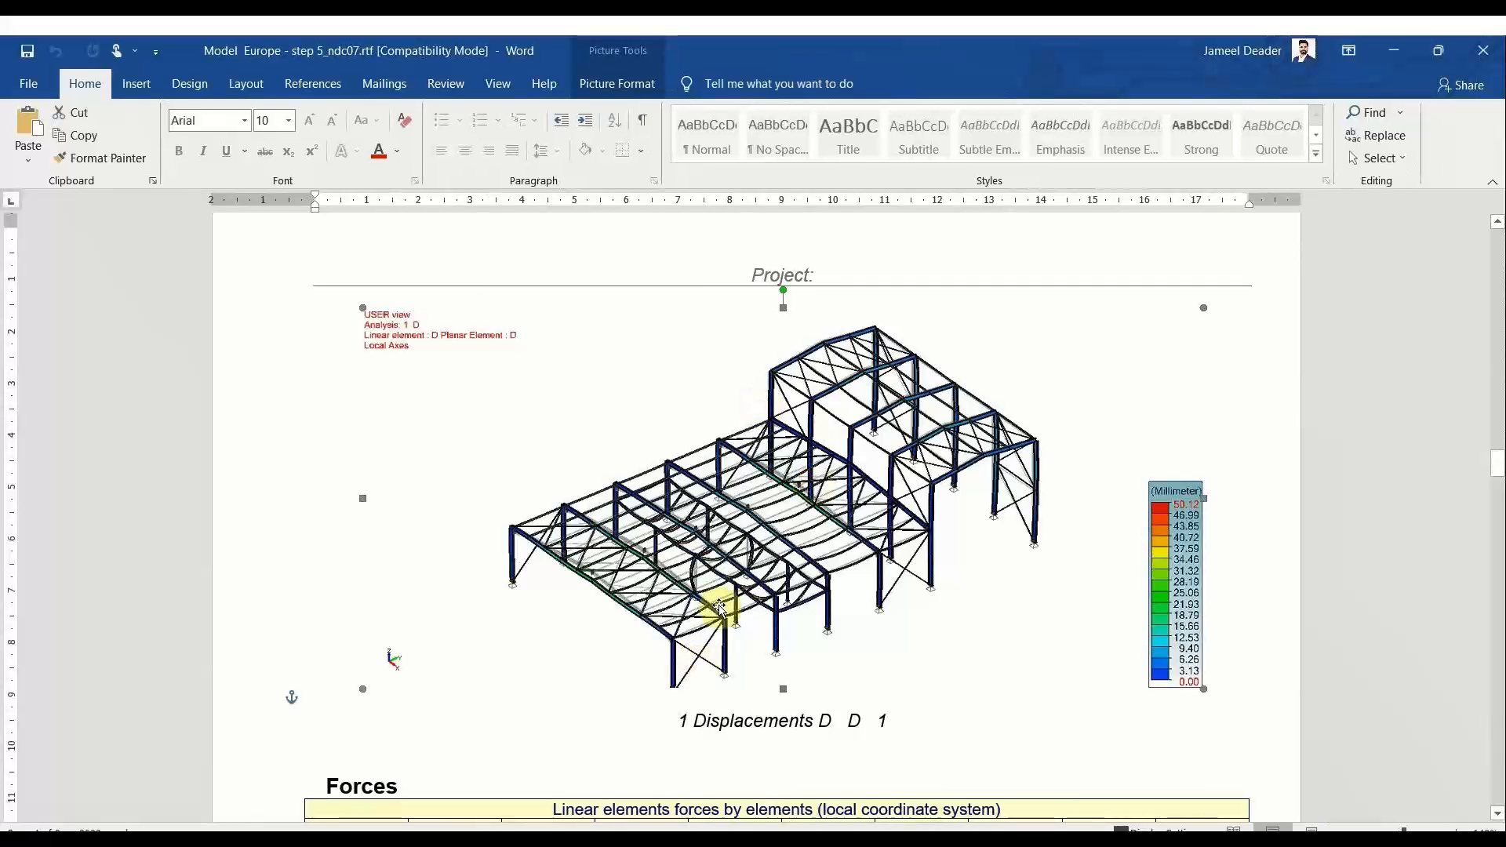
pyautogui.moveTo(901, 505); pyautogui.dragTo(818, 497)
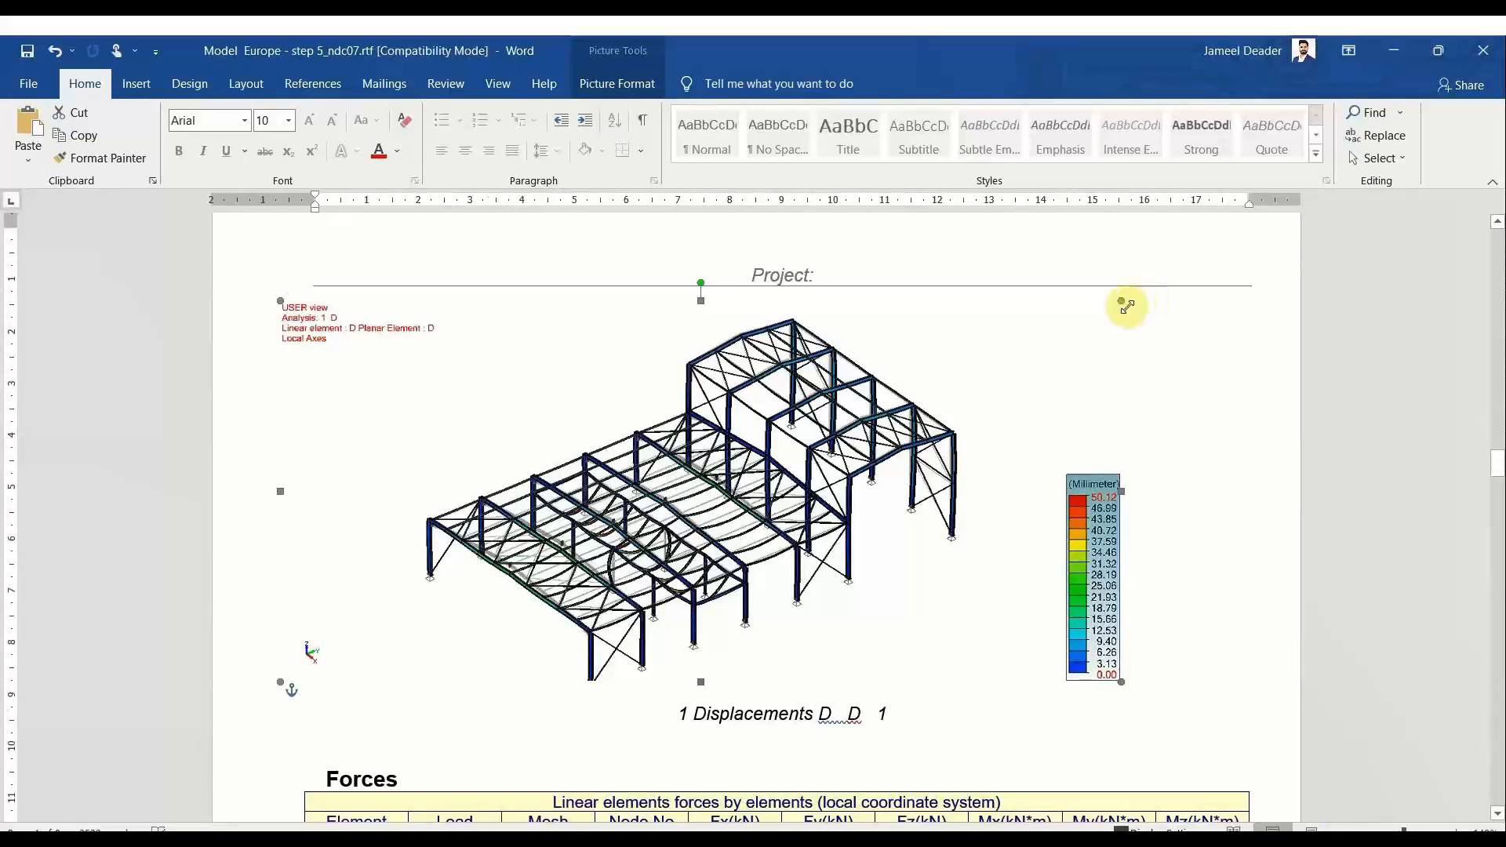
pyautogui.moveTo(1127, 306); pyautogui.dragTo(1187, 323)
pyautogui.scroll(-2, 906, 460)
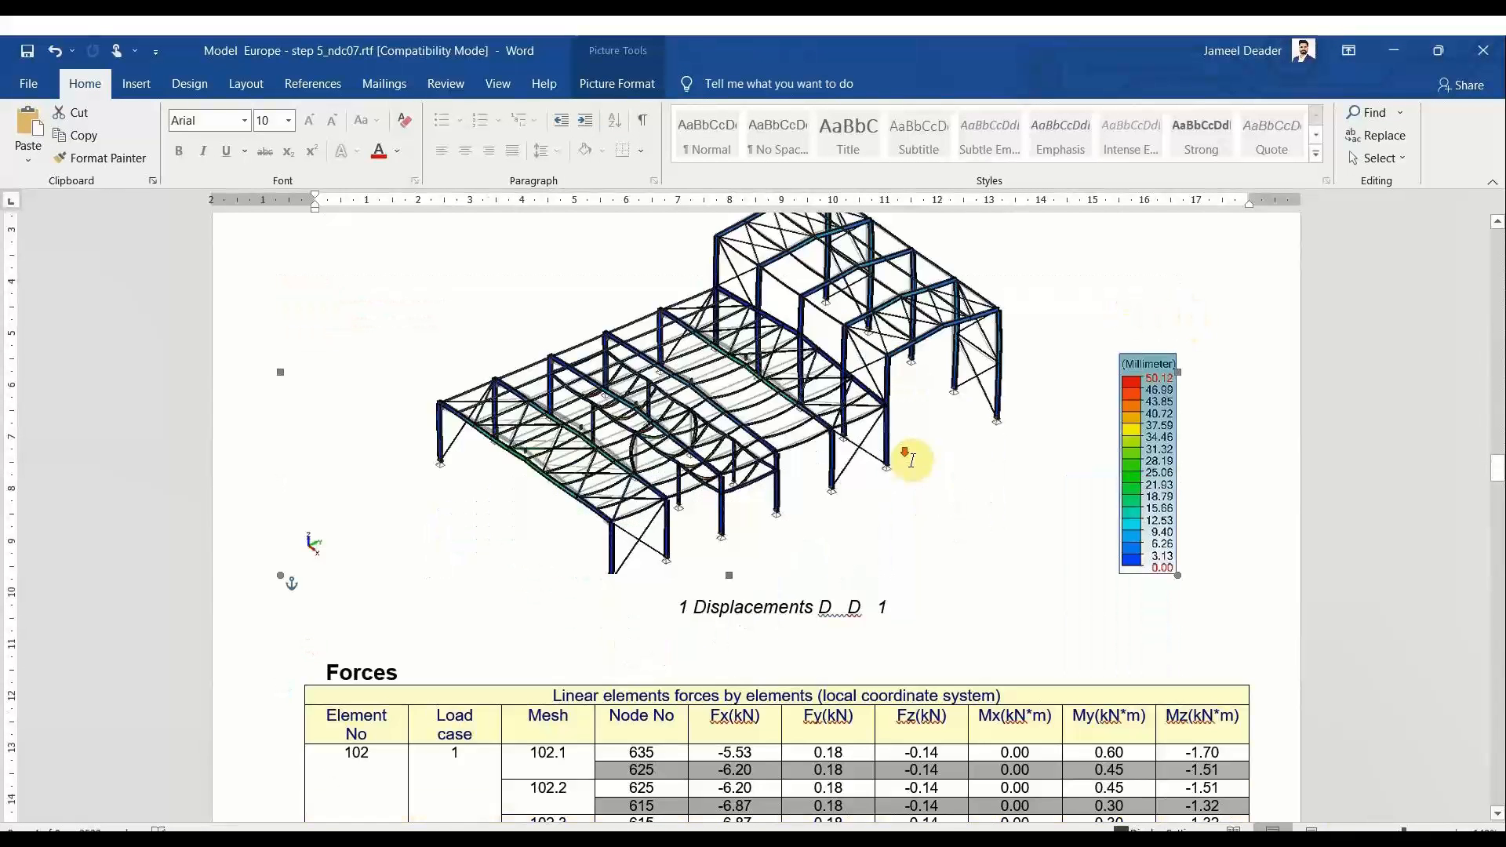
# Step: Read through the table of linear element forces in the local coordinate system for the column elements
pyautogui.scroll(-12, 911, 459)
pyautogui.scroll(3, 707, 367)
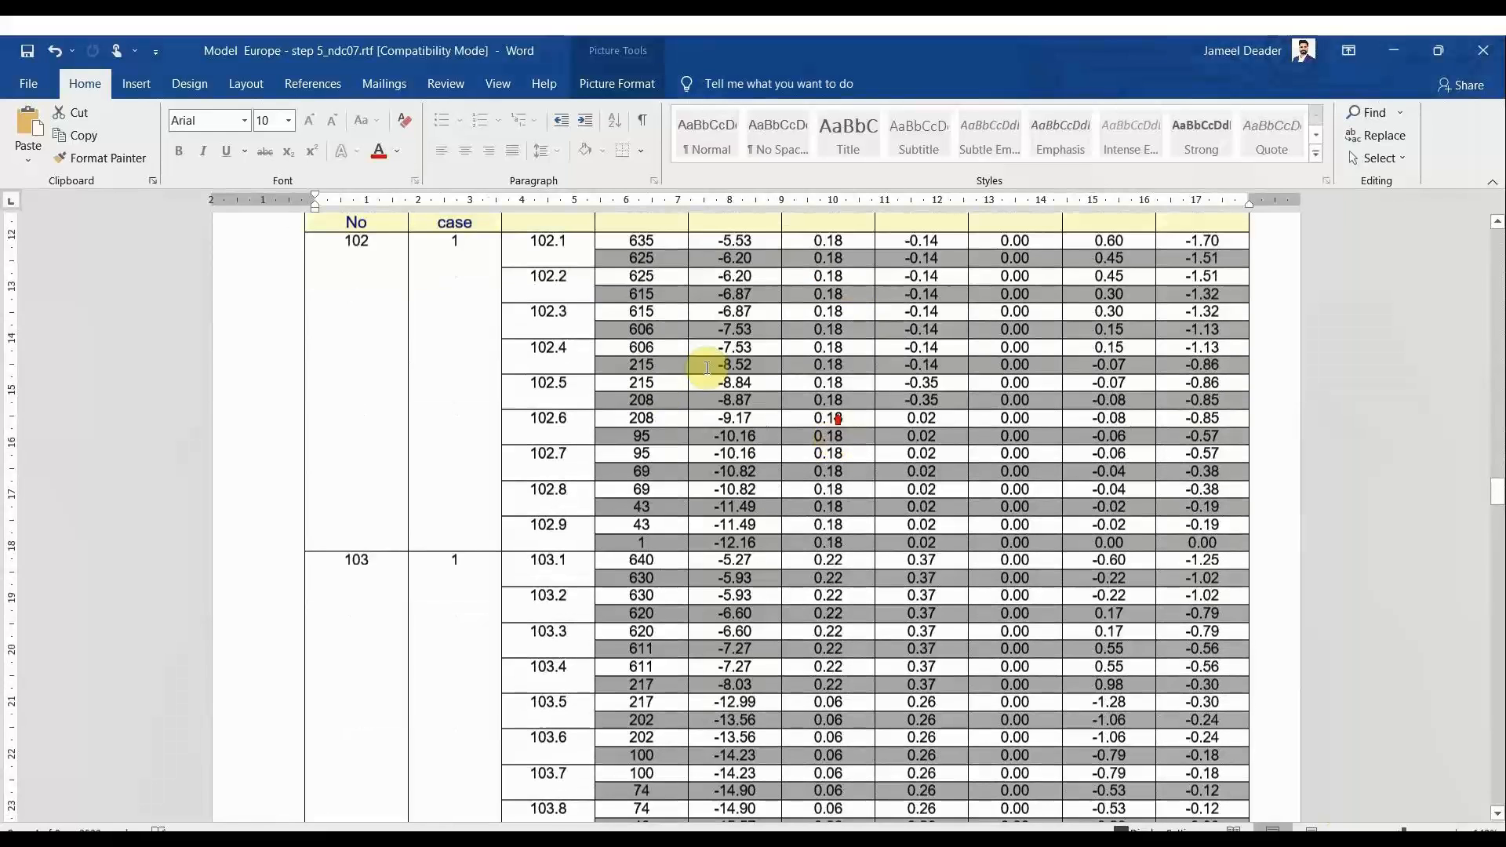
pyautogui.scroll(3, 707, 367)
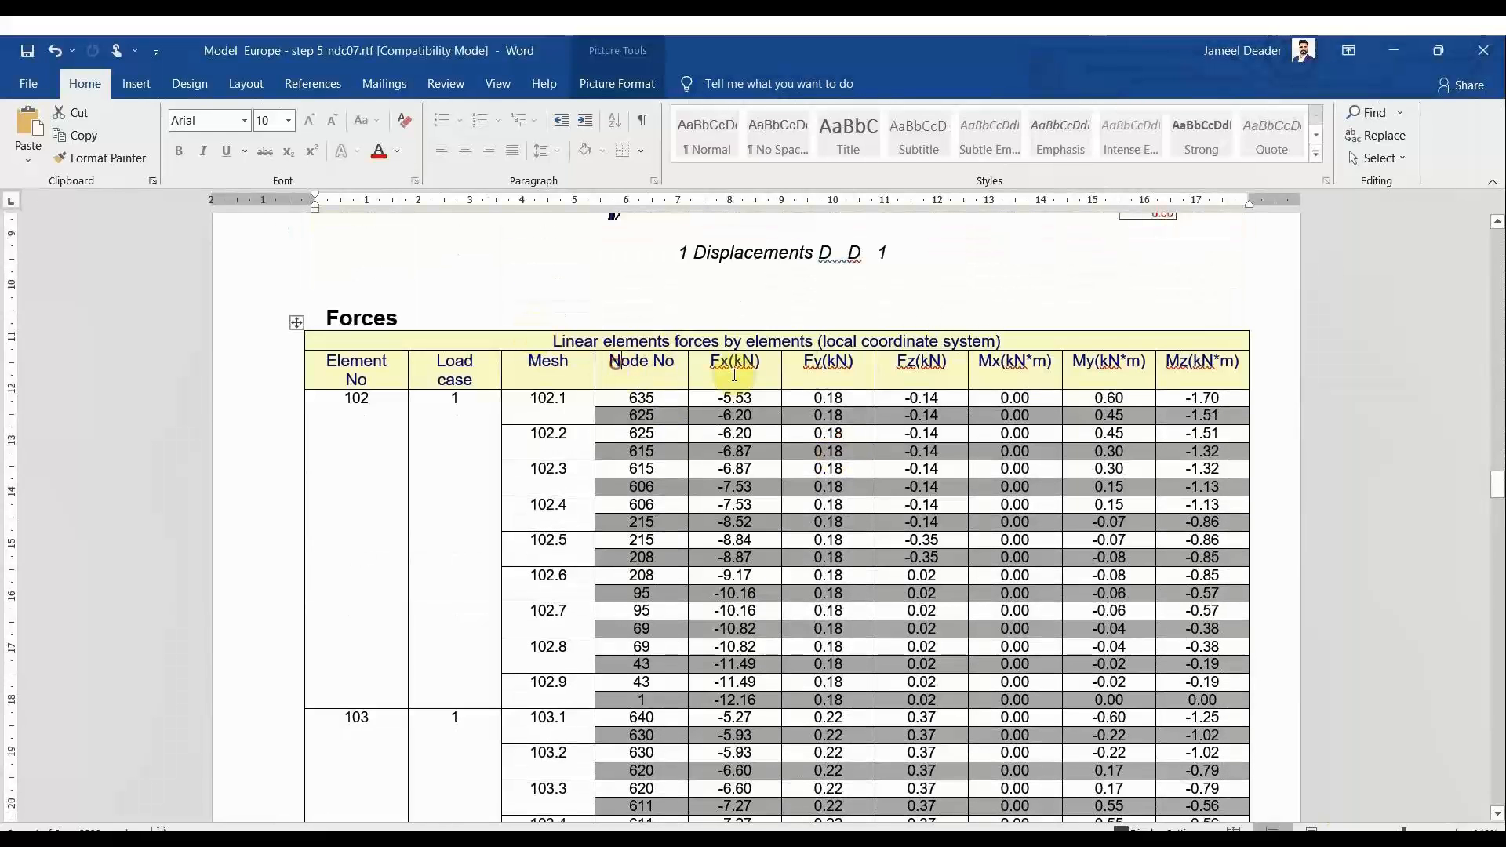
pyautogui.click(869, 552)
pyautogui.scroll(-5, 870, 551)
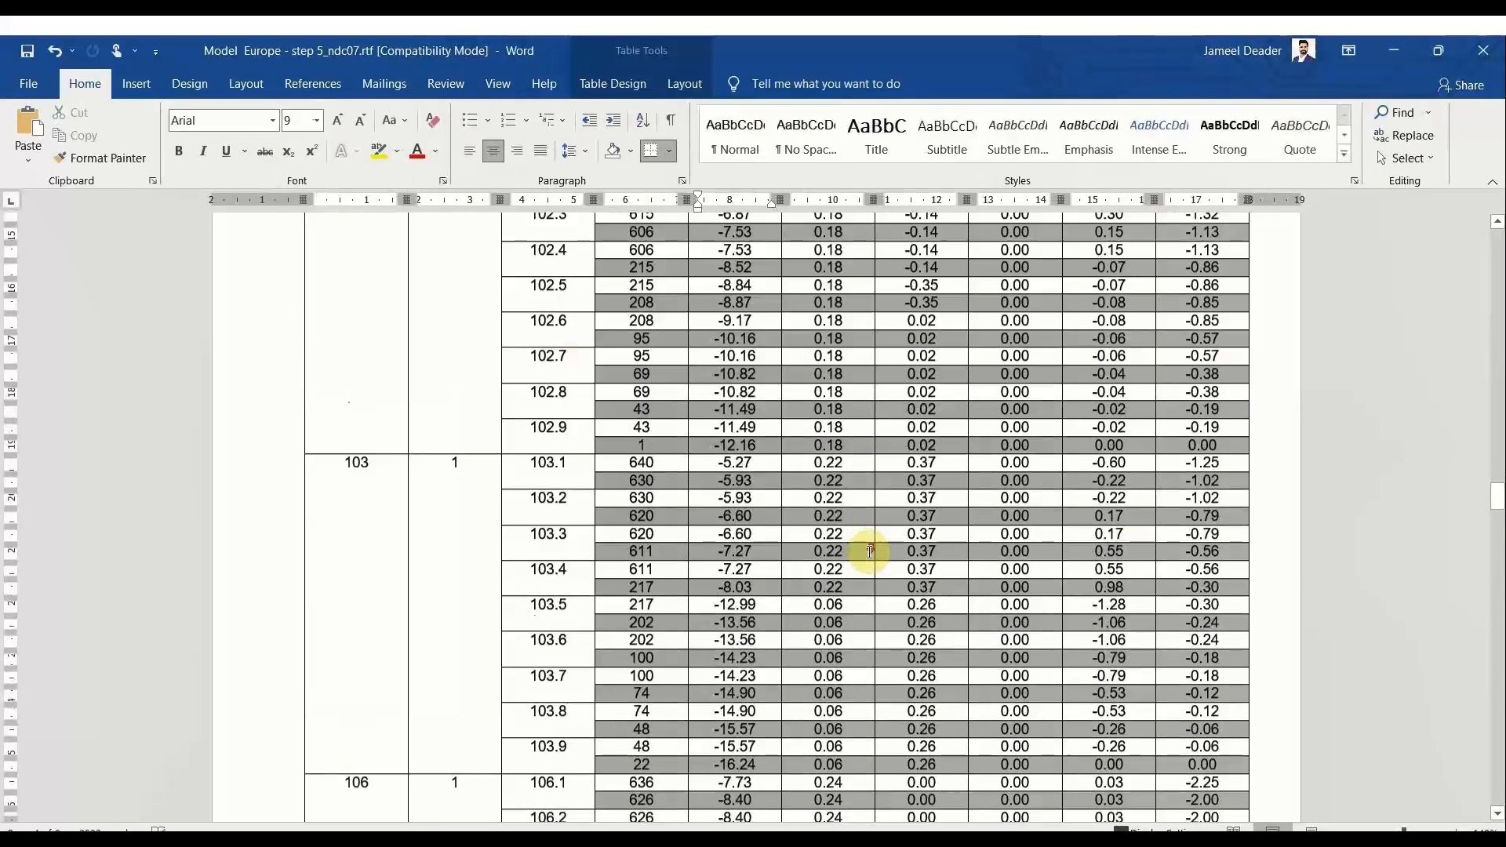
pyautogui.scroll(-20, 869, 552)
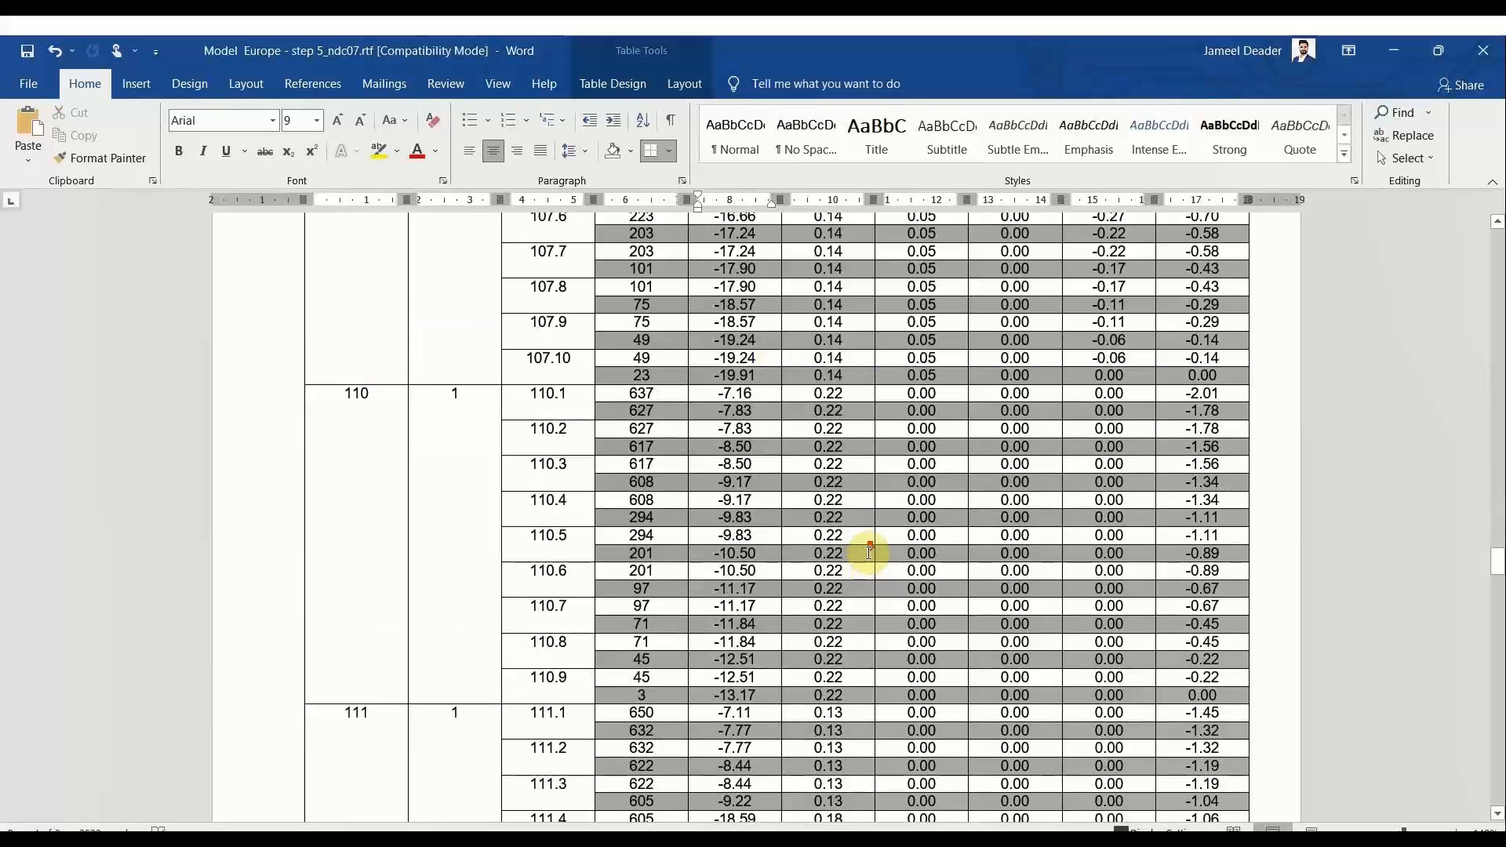
pyautogui.scroll(-20, 870, 552)
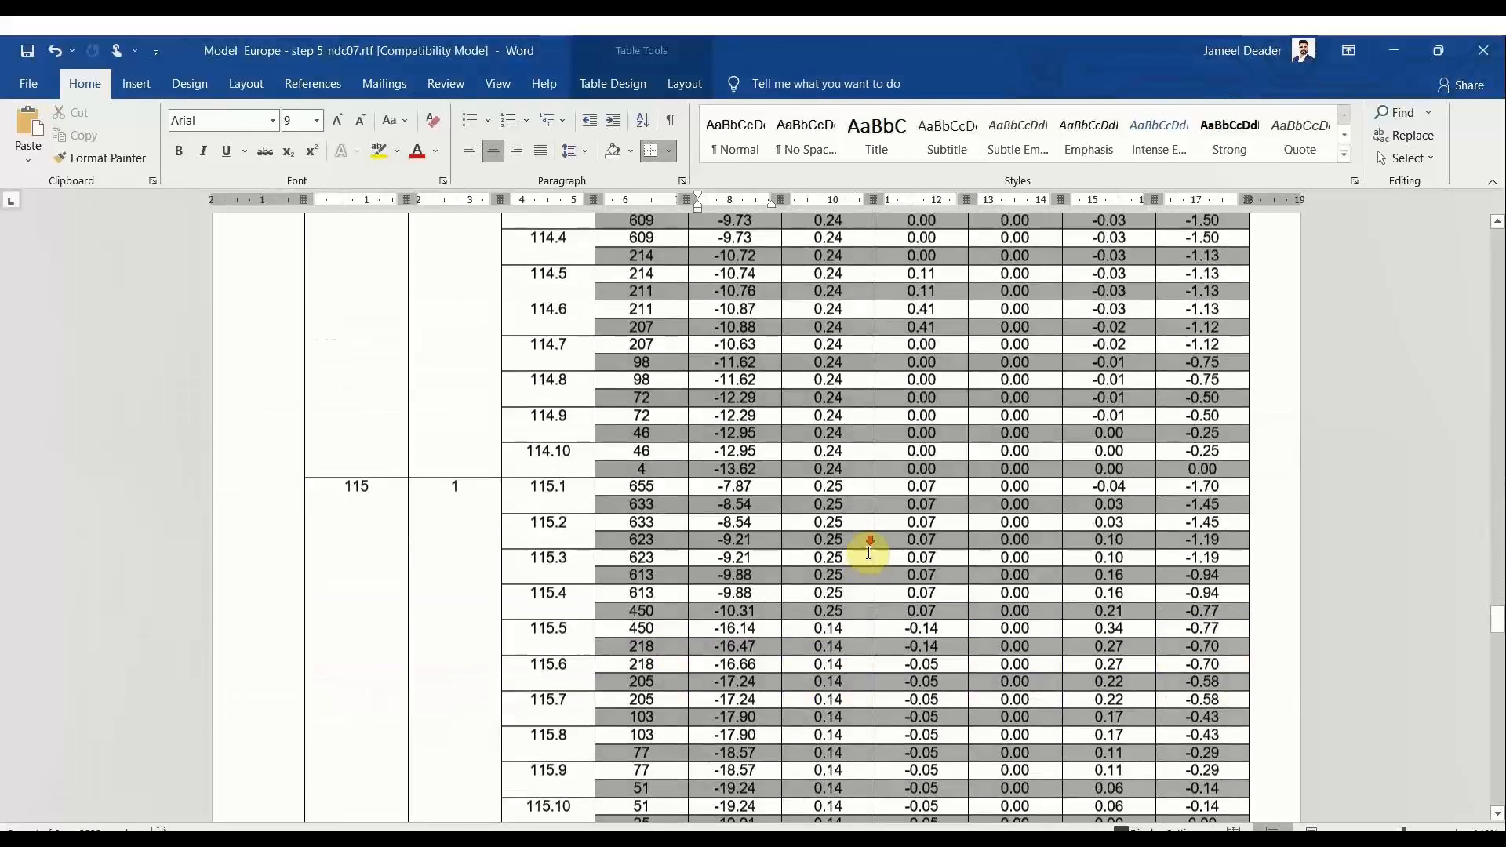
pyautogui.scroll(-20, 869, 553)
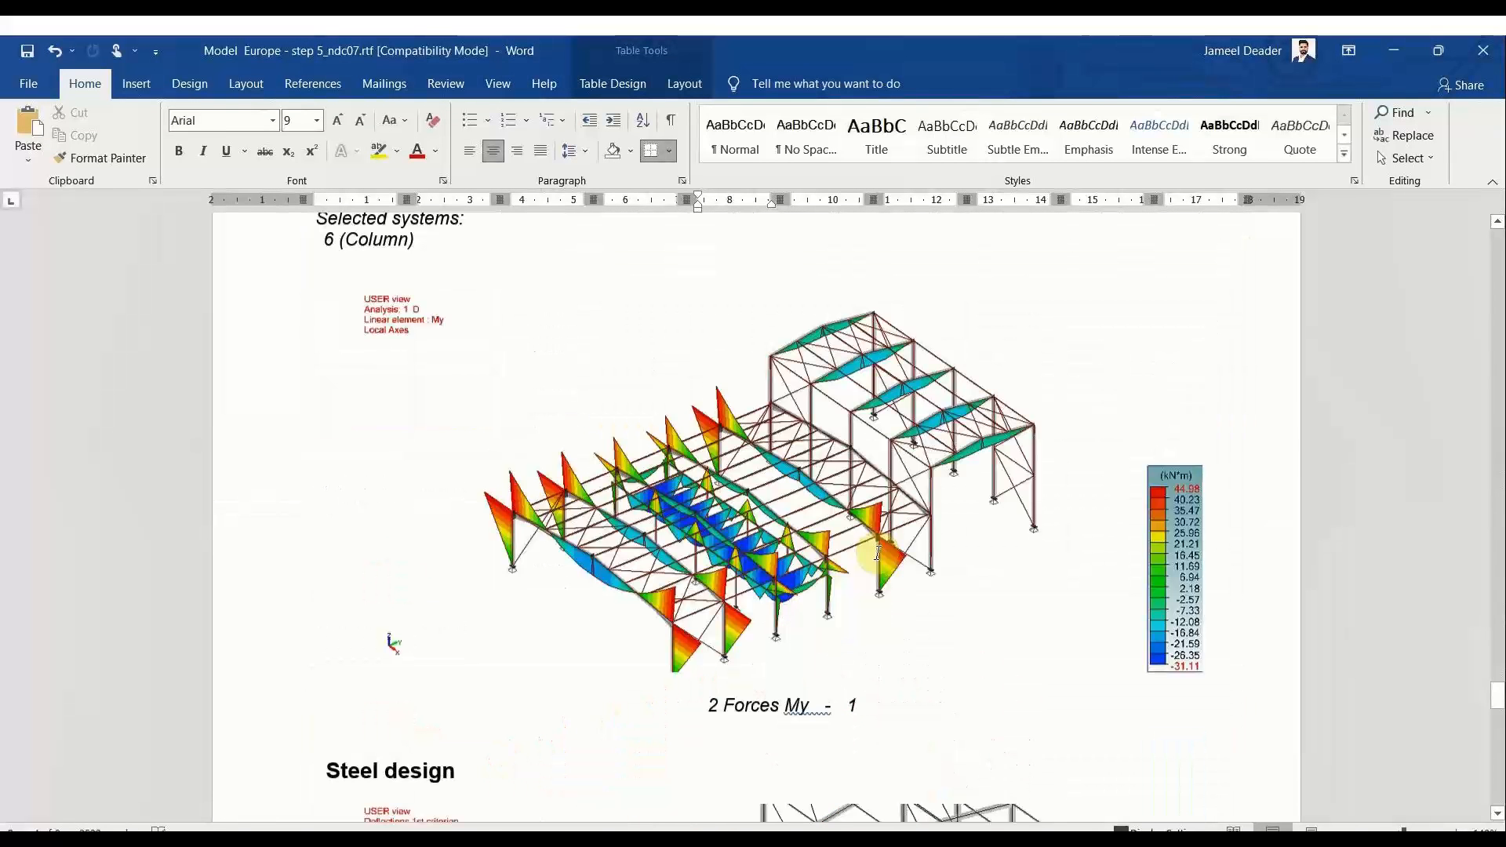
# Step: Examine the My forces picture and the steel design pictures for maximum deflection and work ratio
pyautogui.scroll(-1, 878, 552)
pyautogui.click(982, 436)
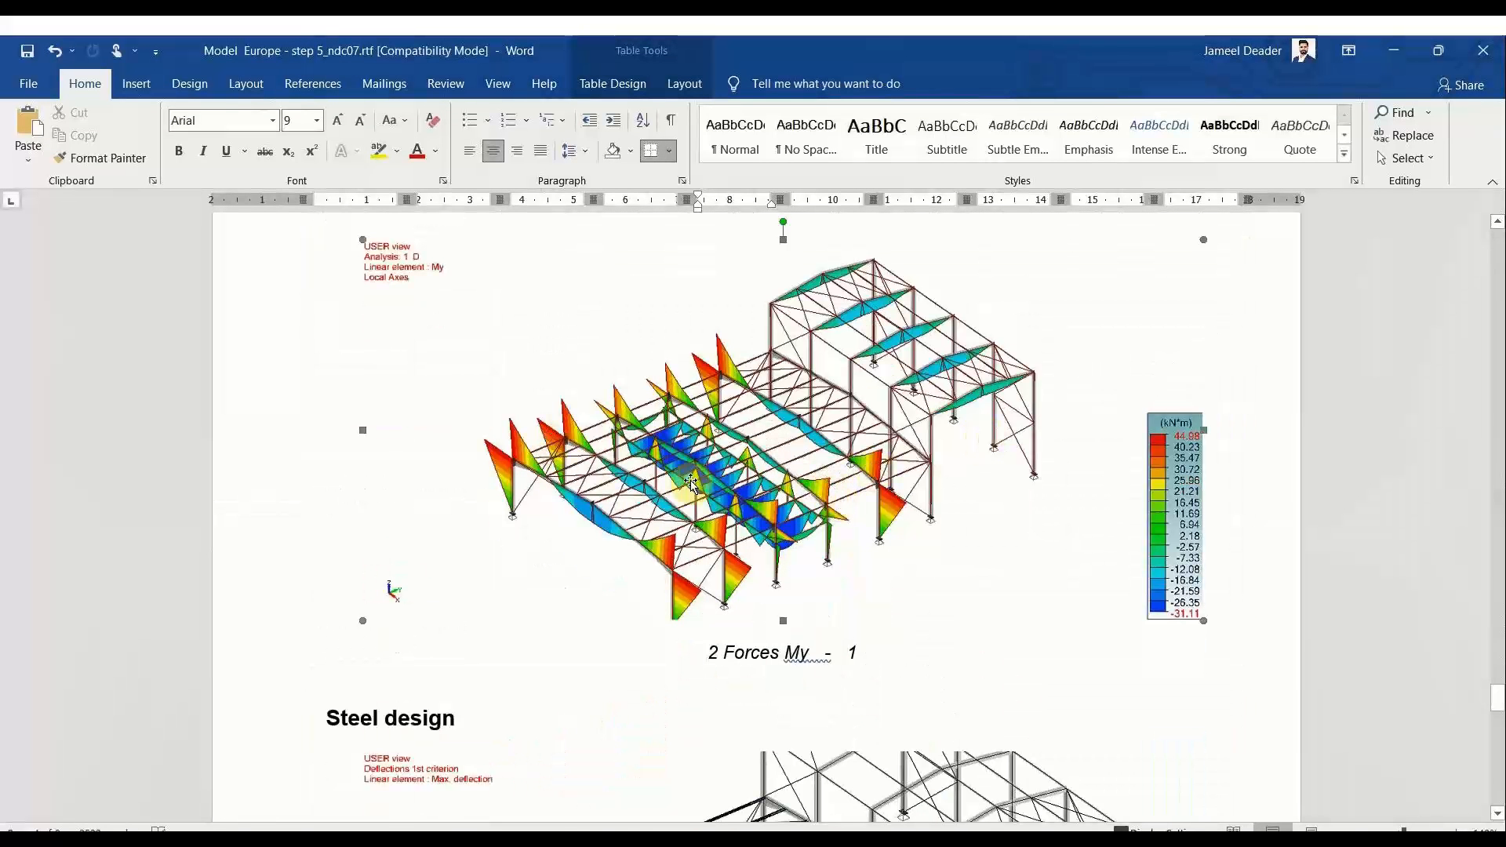
pyautogui.scroll(2, 690, 483)
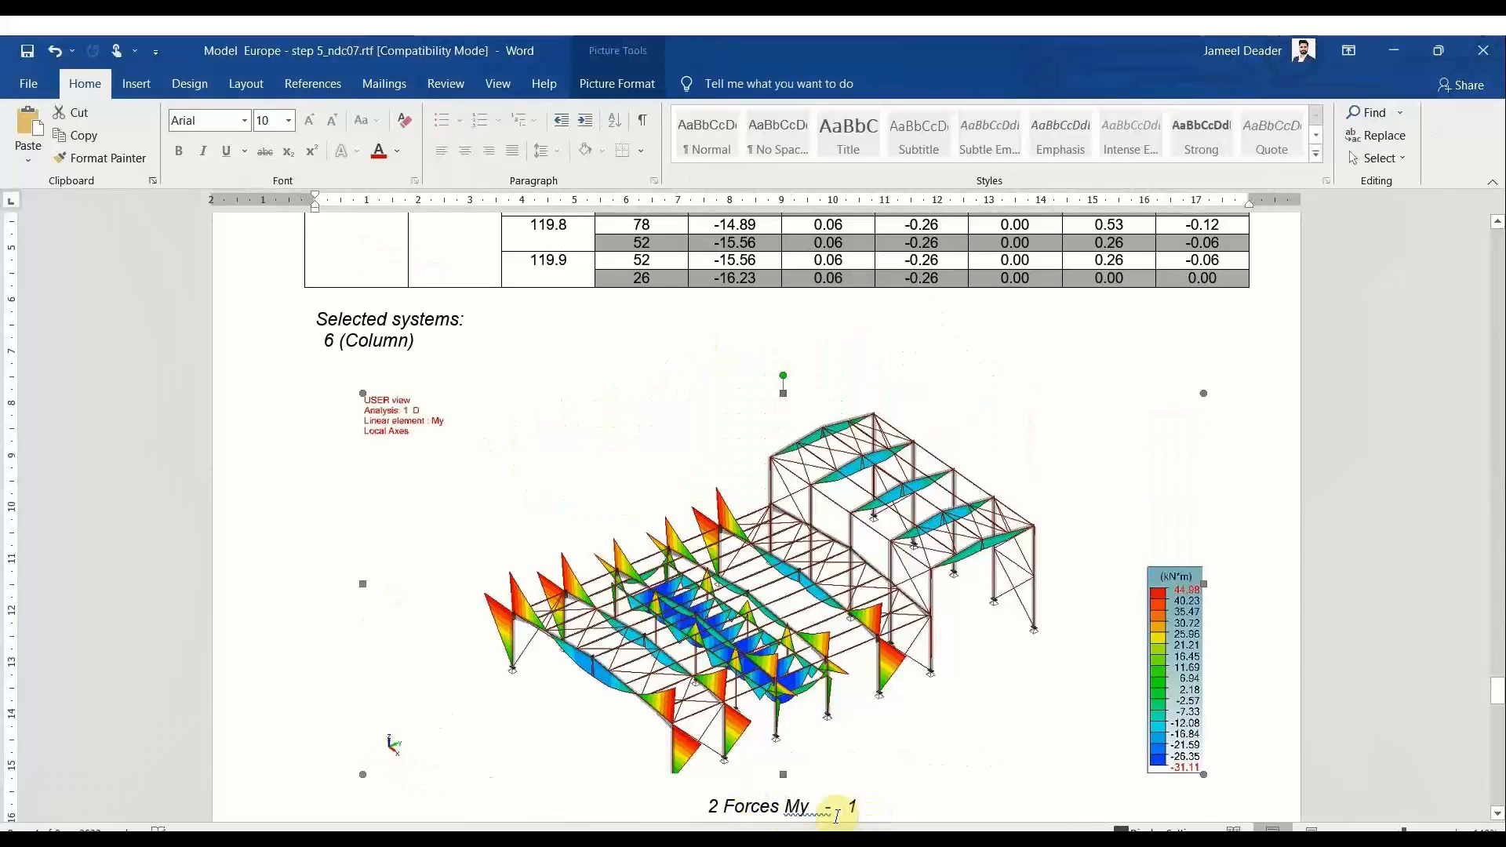
pyautogui.scroll(-7, 971, 596)
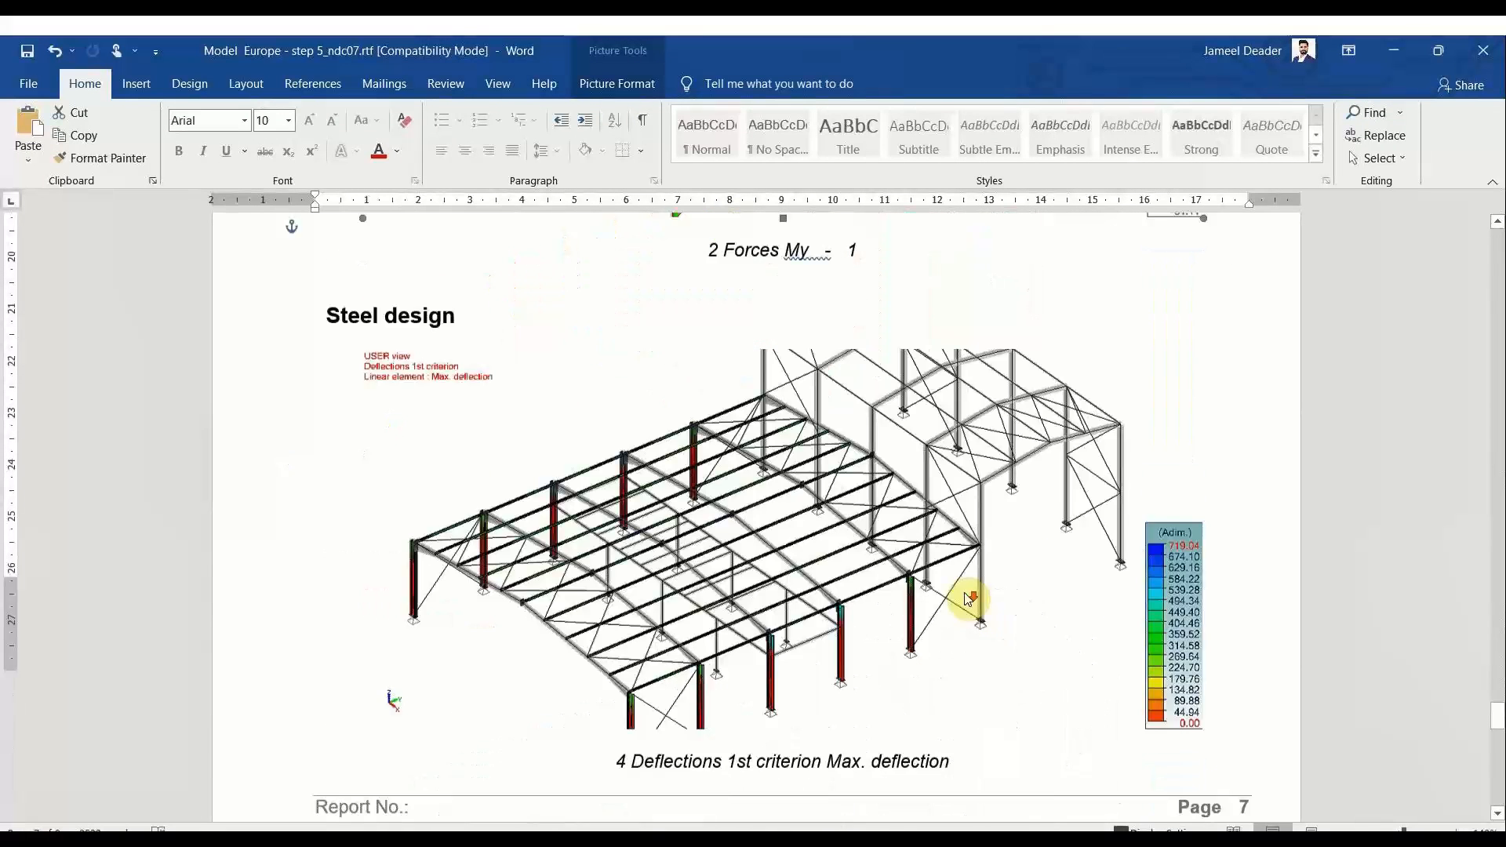
pyautogui.scroll(1, 970, 599)
pyautogui.scroll(-9, 812, 602)
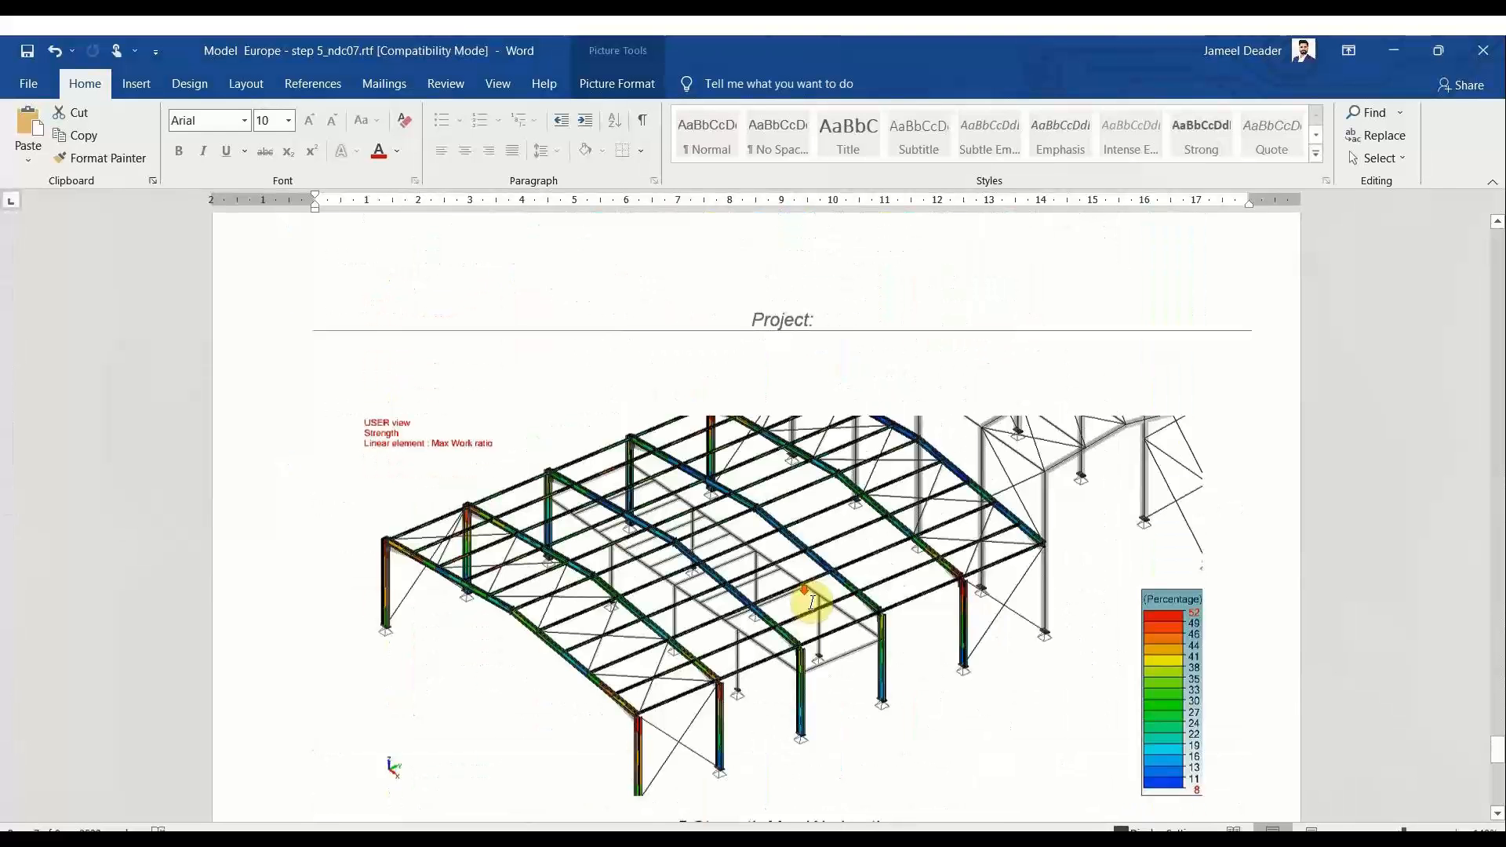
pyautogui.scroll(-9, 812, 603)
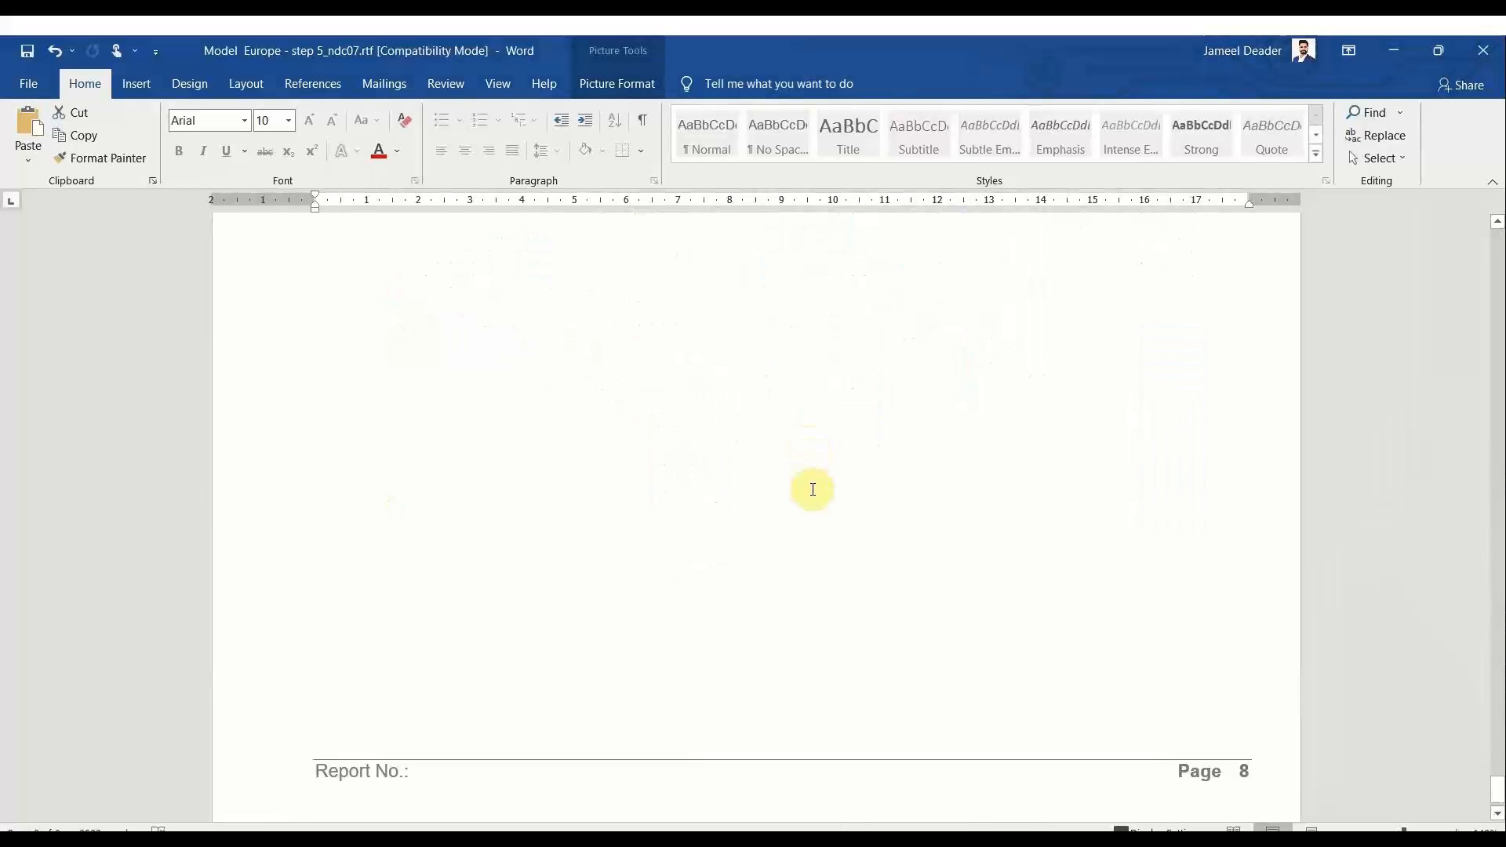
pyautogui.scroll(15, 813, 489)
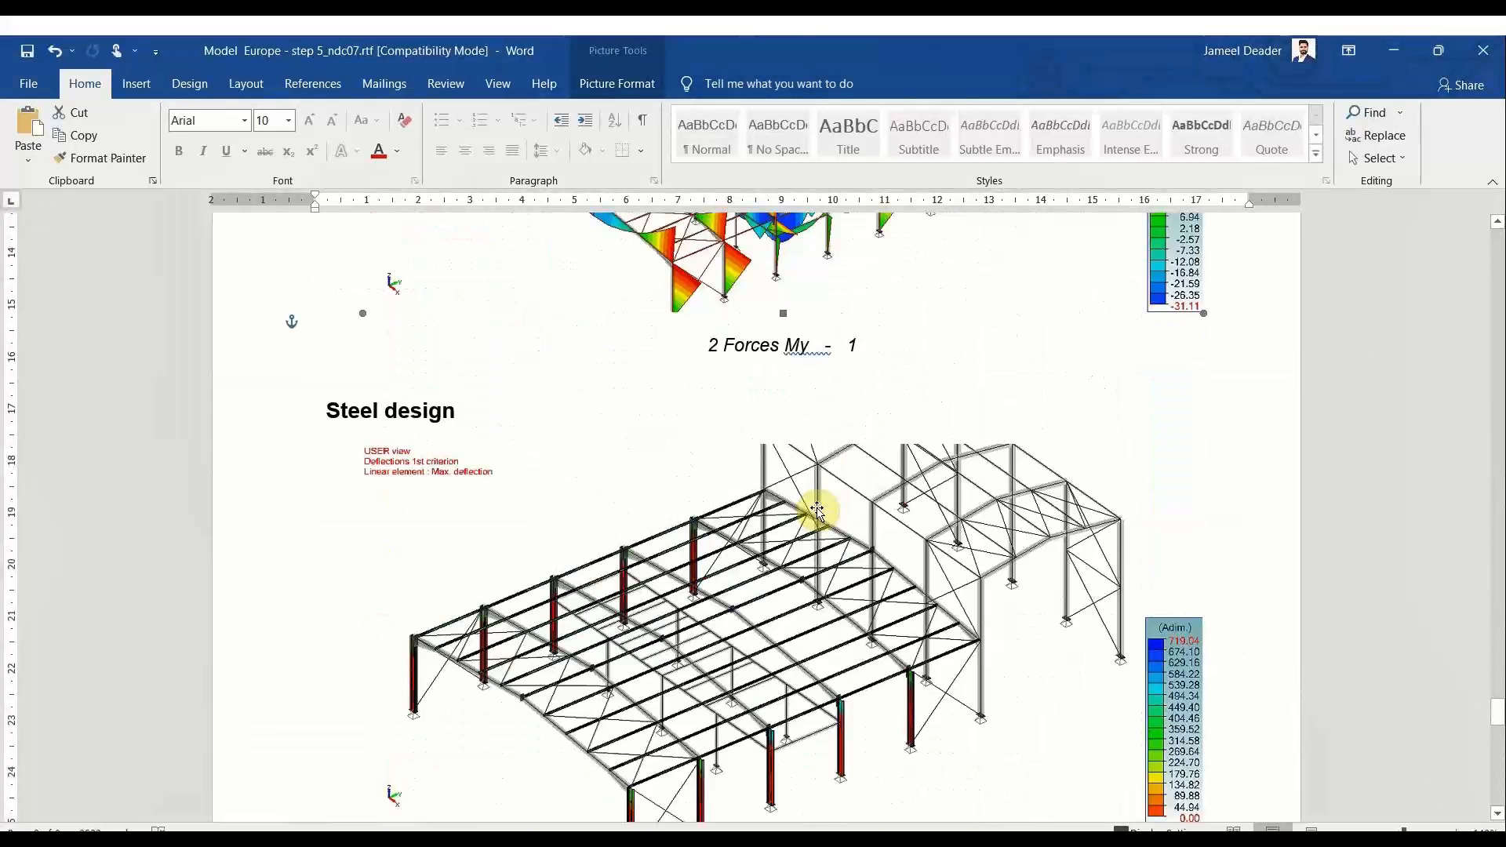
# Step: Close the report document and return to the Advance Design model
pyautogui.click(1485, 53)
pyautogui.click(752, 491)
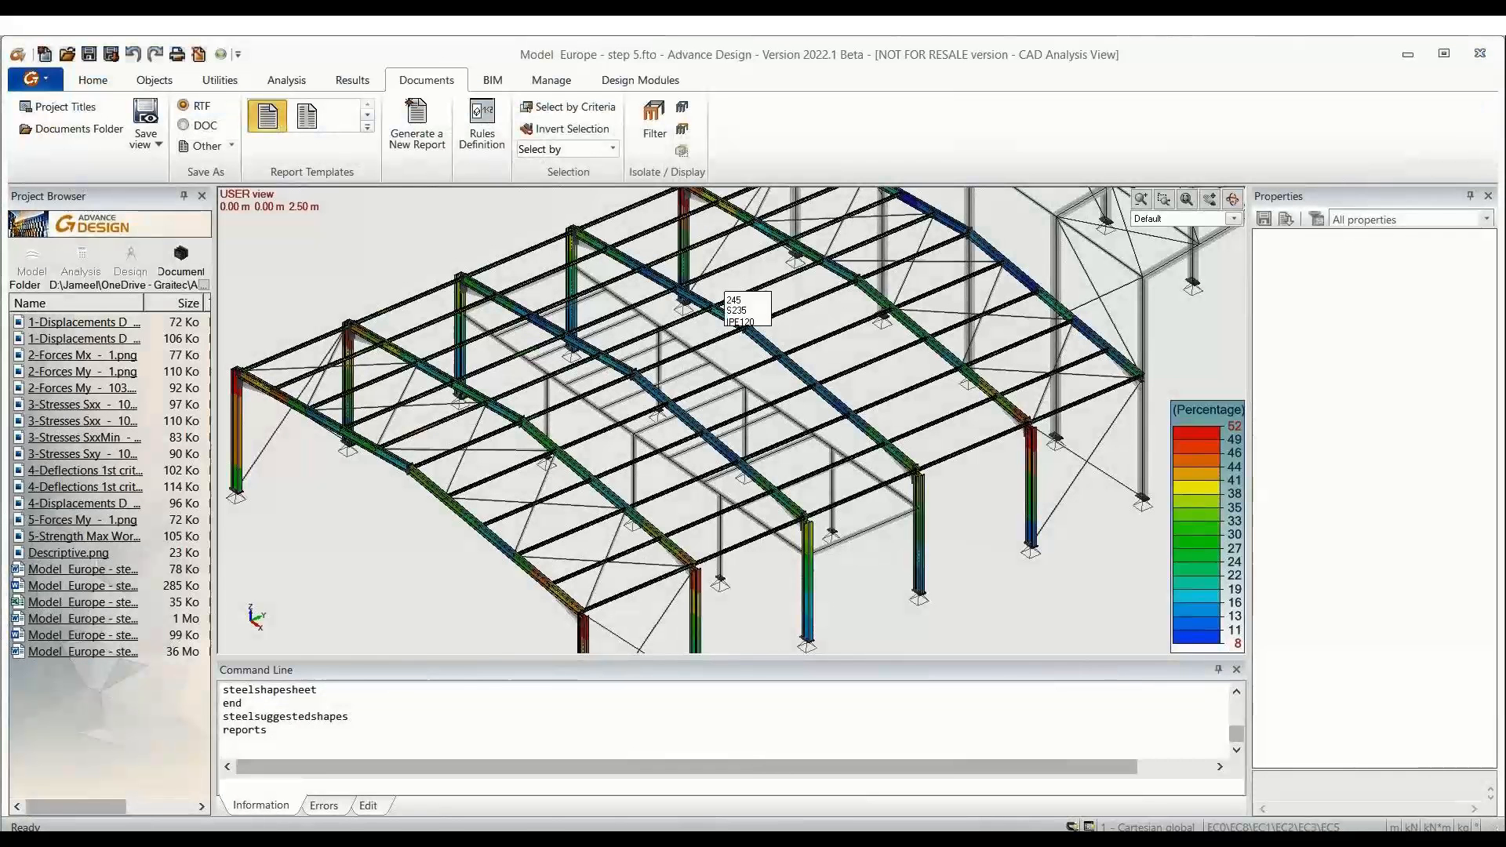
pyautogui.moveTo(965, 528); pyautogui.dragTo(963, 521, button='middle')
pyautogui.scroll(6, 965, 521)
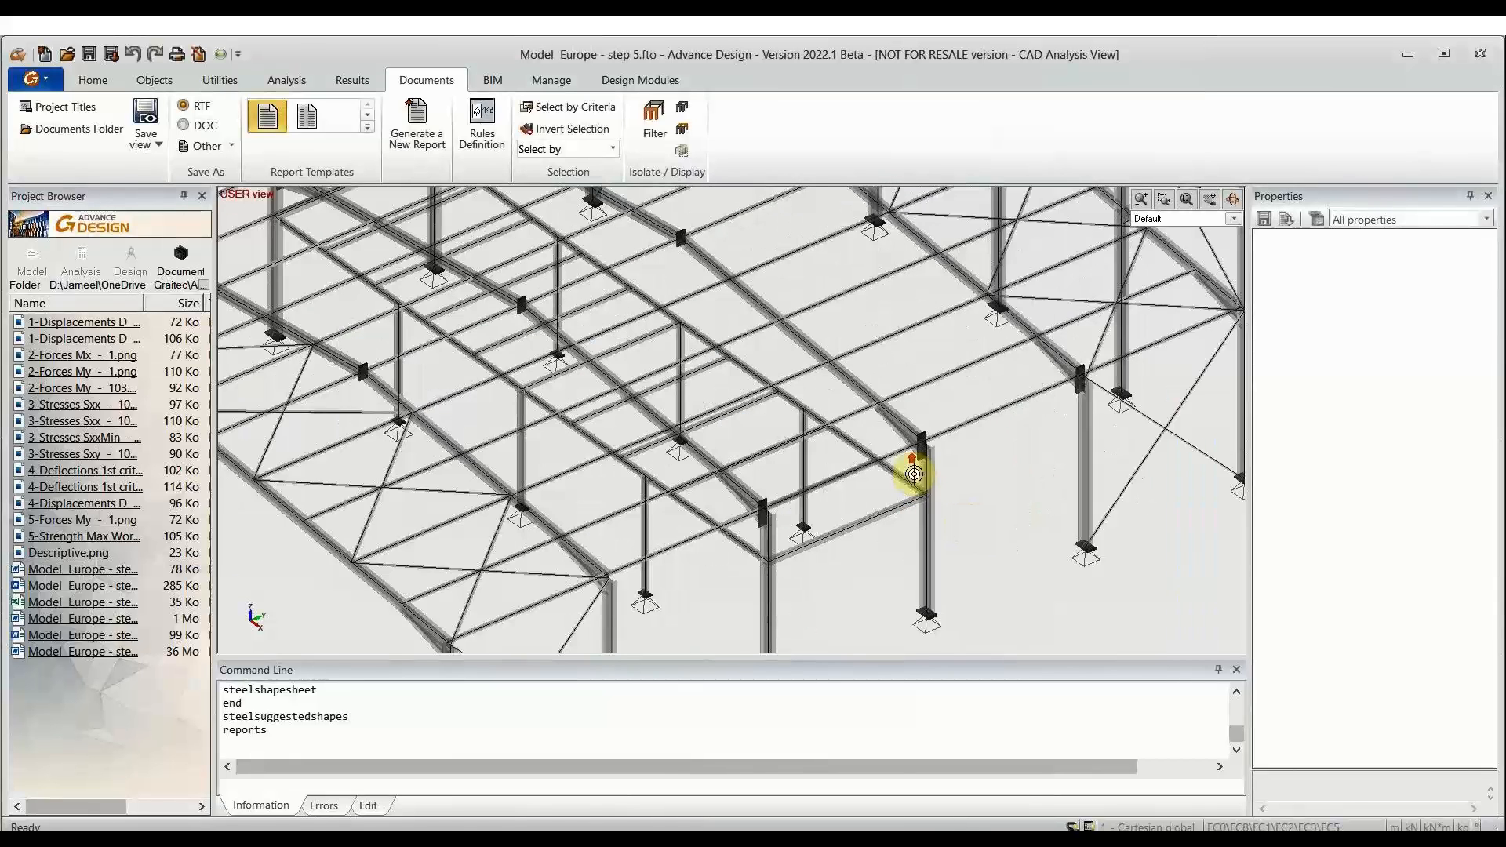
pyautogui.scroll(5, 929, 473)
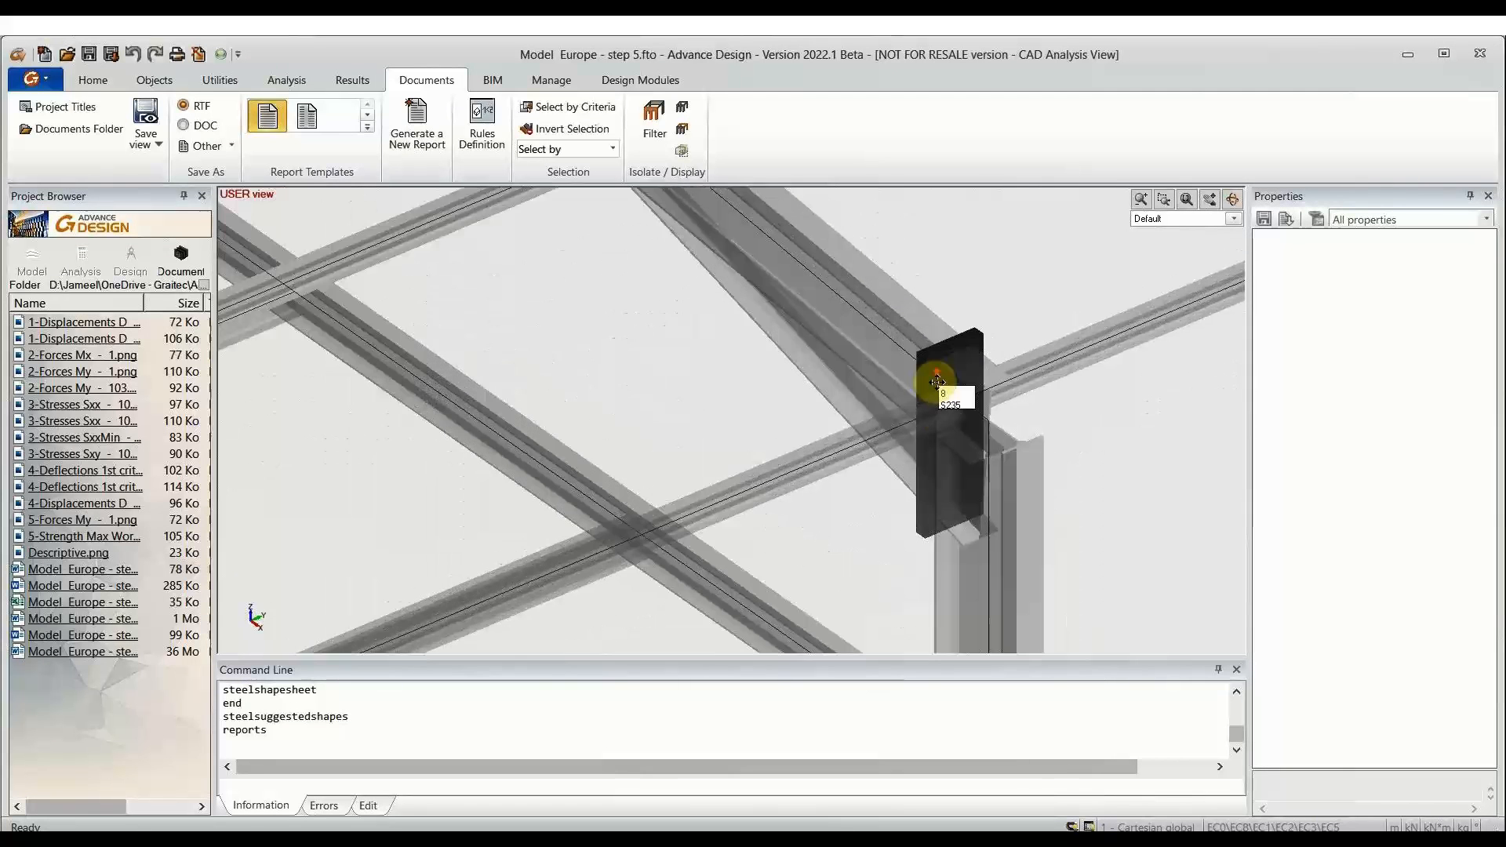
pyautogui.click(947, 379)
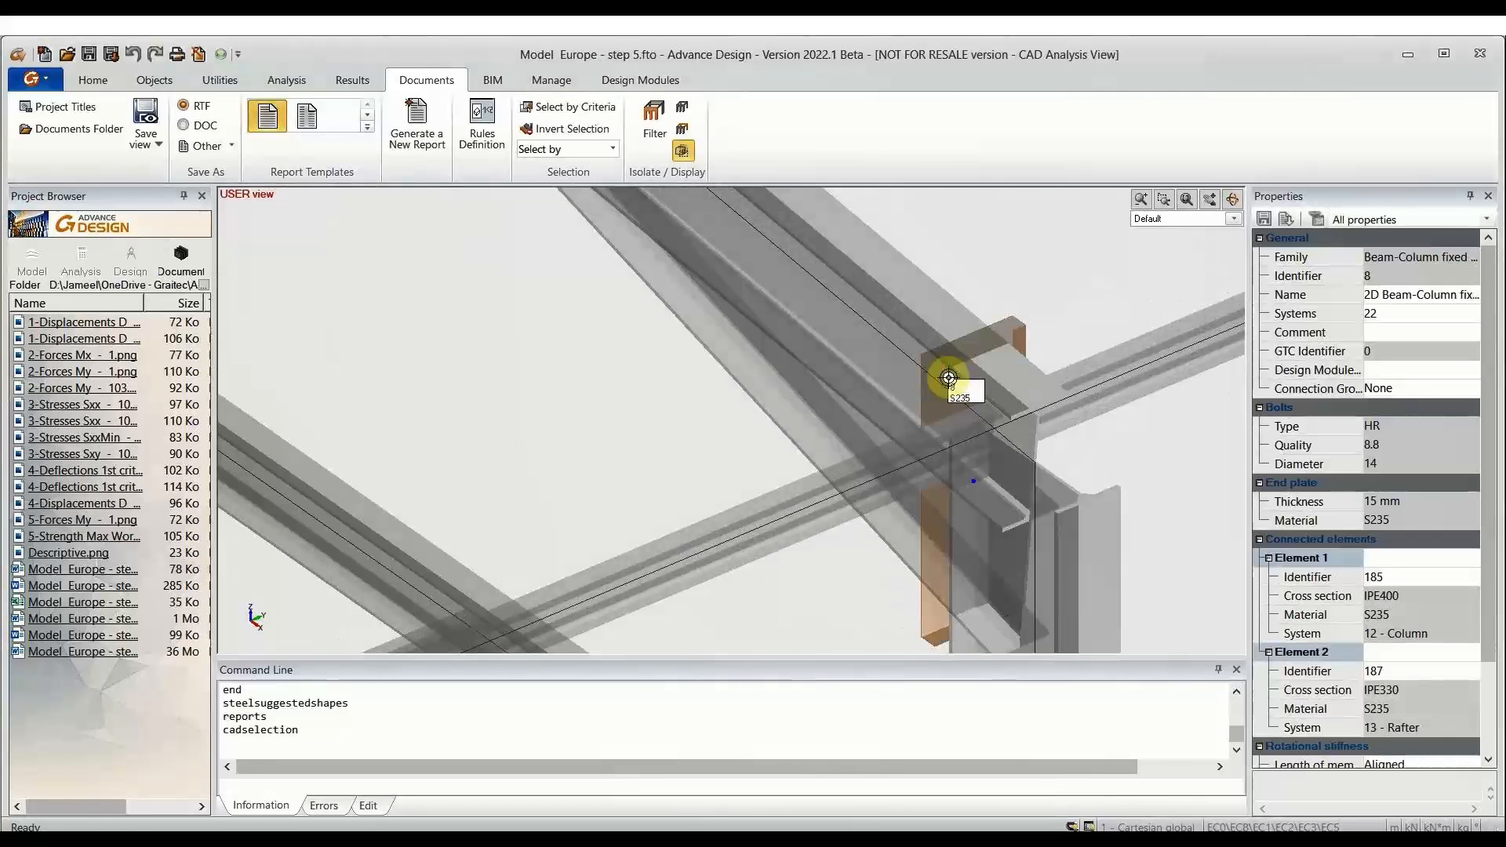
pyautogui.rightClick(948, 377)
pyautogui.press('Escape')
pyautogui.press('Escape')
pyautogui.scroll(-5, 942, 368)
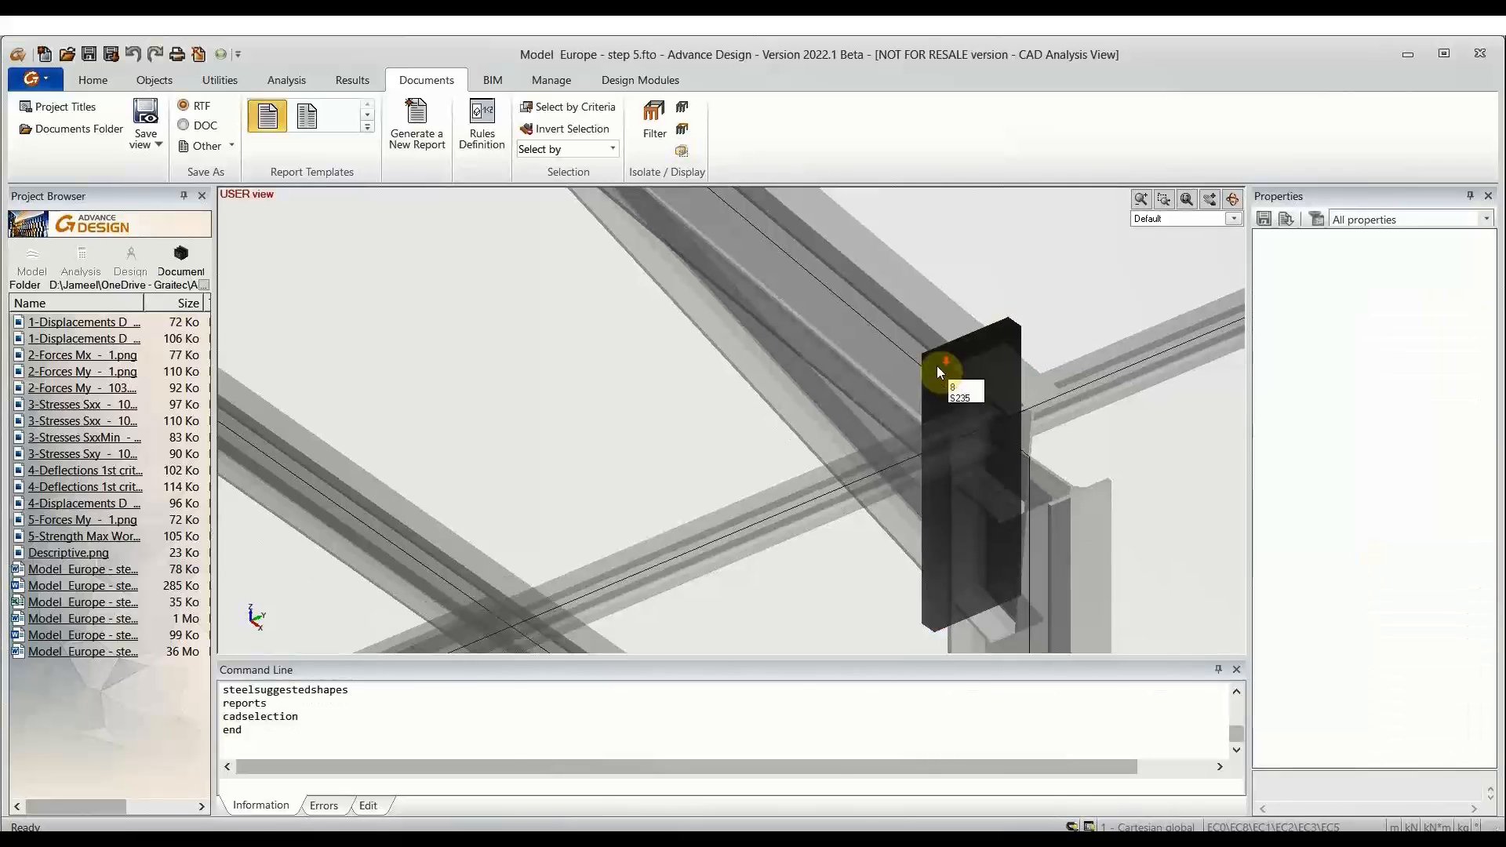
# Step: Open the beam-column fixed connection with identifier 9 in Design Modules
pyautogui.scroll(-2, 871, 409)
pyautogui.moveTo(834, 393); pyautogui.dragTo(784, 572, button='middle')
pyautogui.scroll(3, 760, 399)
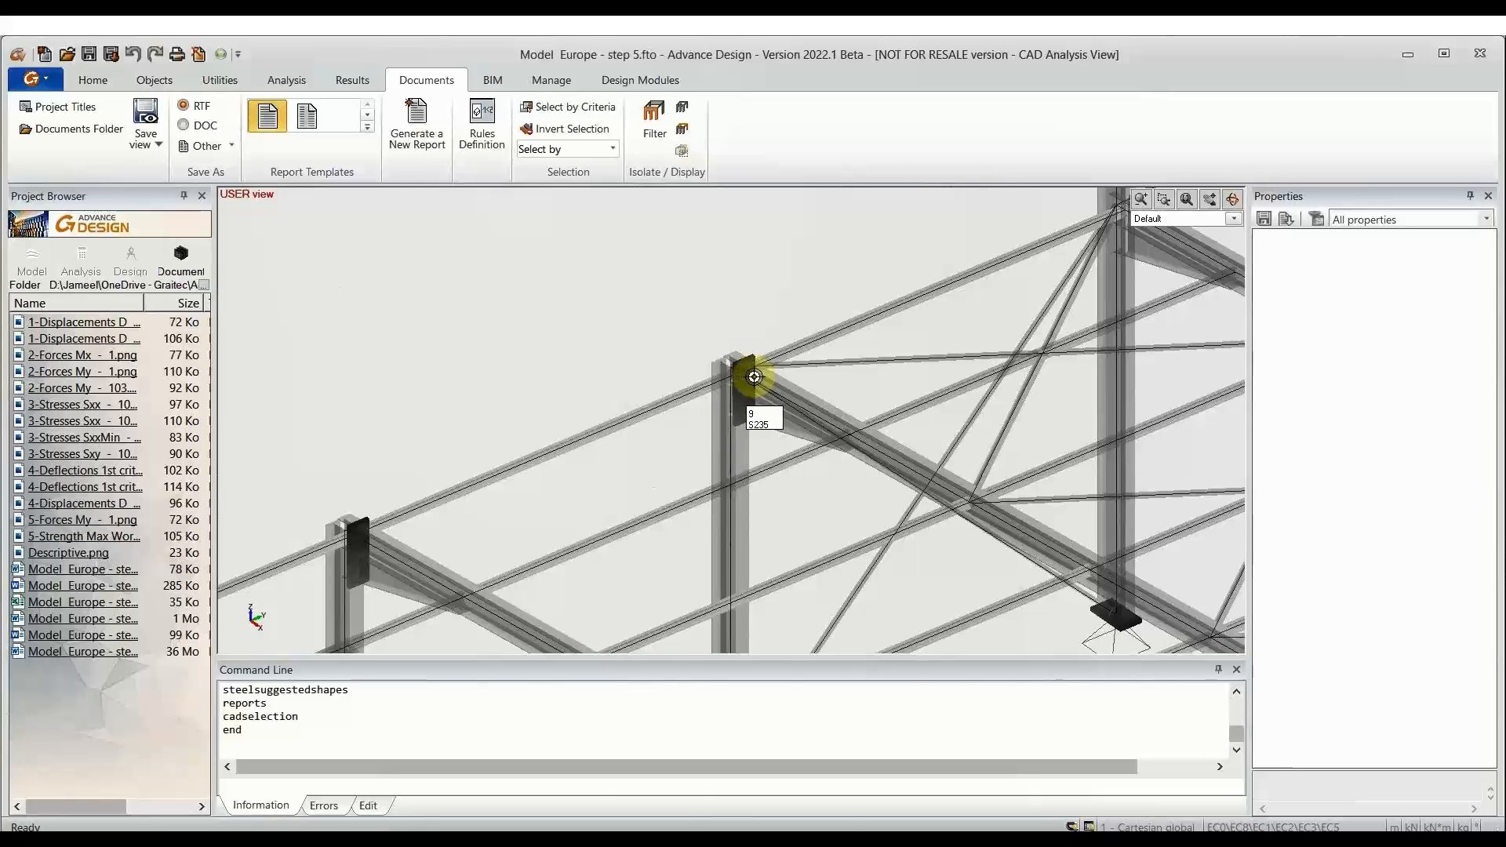
pyautogui.click(755, 377)
pyautogui.rightClick(757, 378)
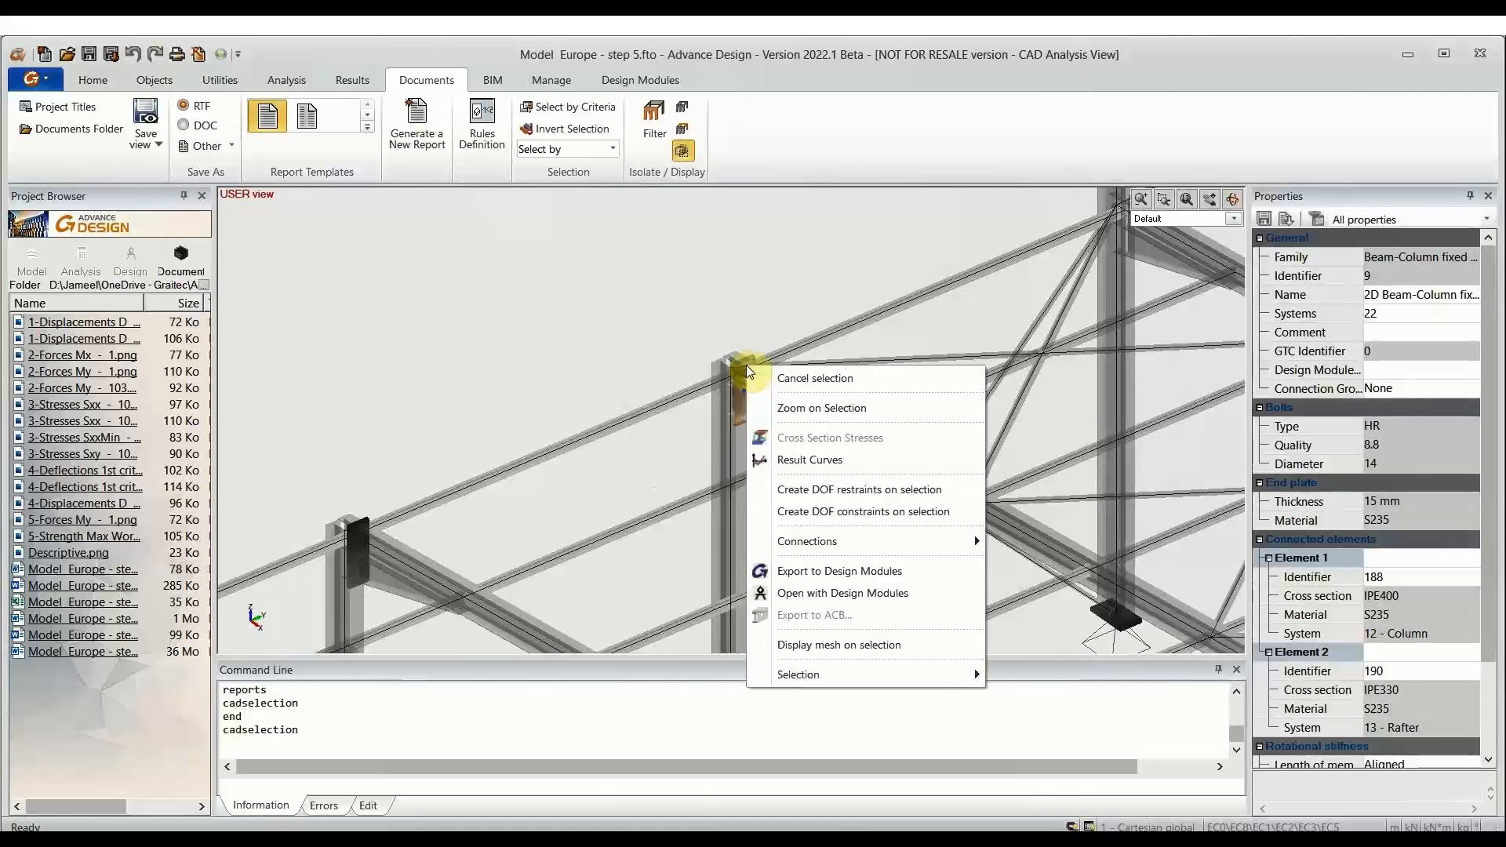
pyautogui.click(900, 596)
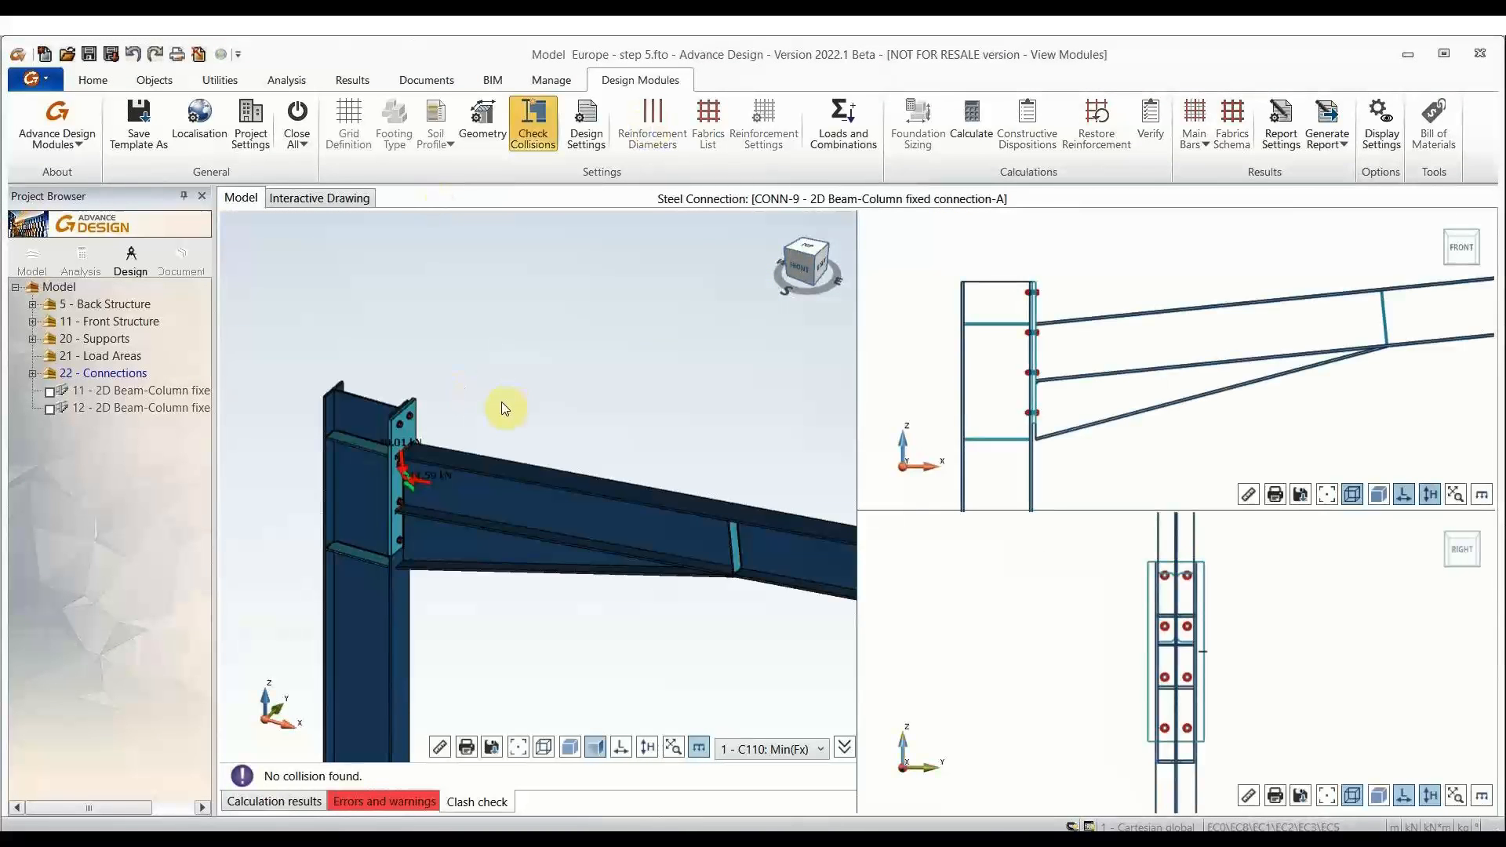
# Step: Examine the vertical force, axial force and moment symbols on the connection under combination 1 - C110: Min(Fx)
pyautogui.moveTo(504, 391)
pyautogui.mouseDown(button='middle')
pyautogui.moveTo(544, 363)
pyautogui.moveTo(500, 380)
pyautogui.mouseUp(button='middle')
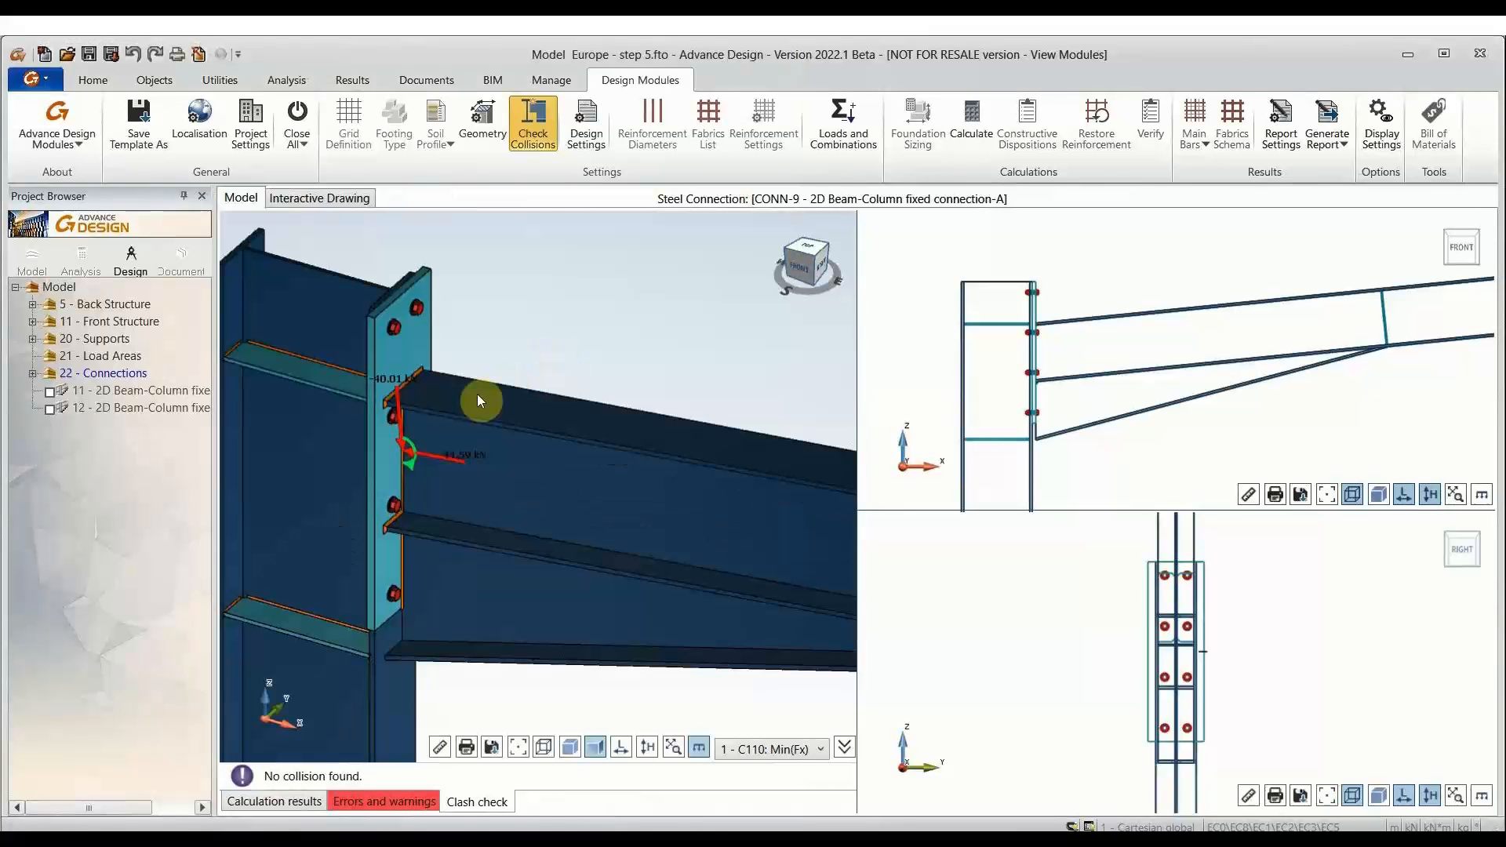
pyautogui.scroll(5, 510, 393)
pyautogui.scroll(3, 468, 428)
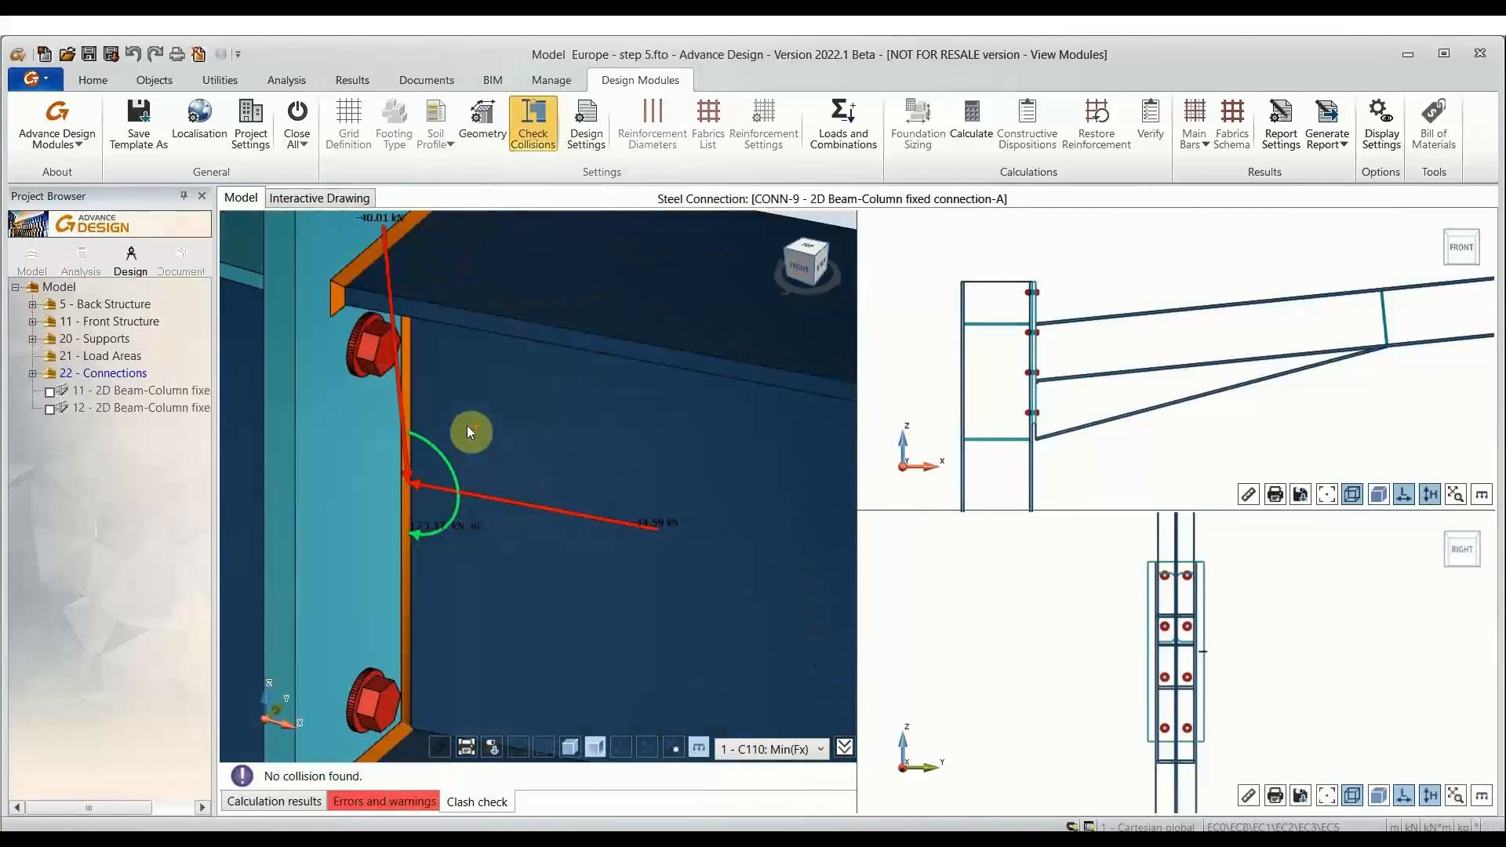
pyautogui.moveTo(419, 281); pyautogui.dragTo(421, 309, button='middle')
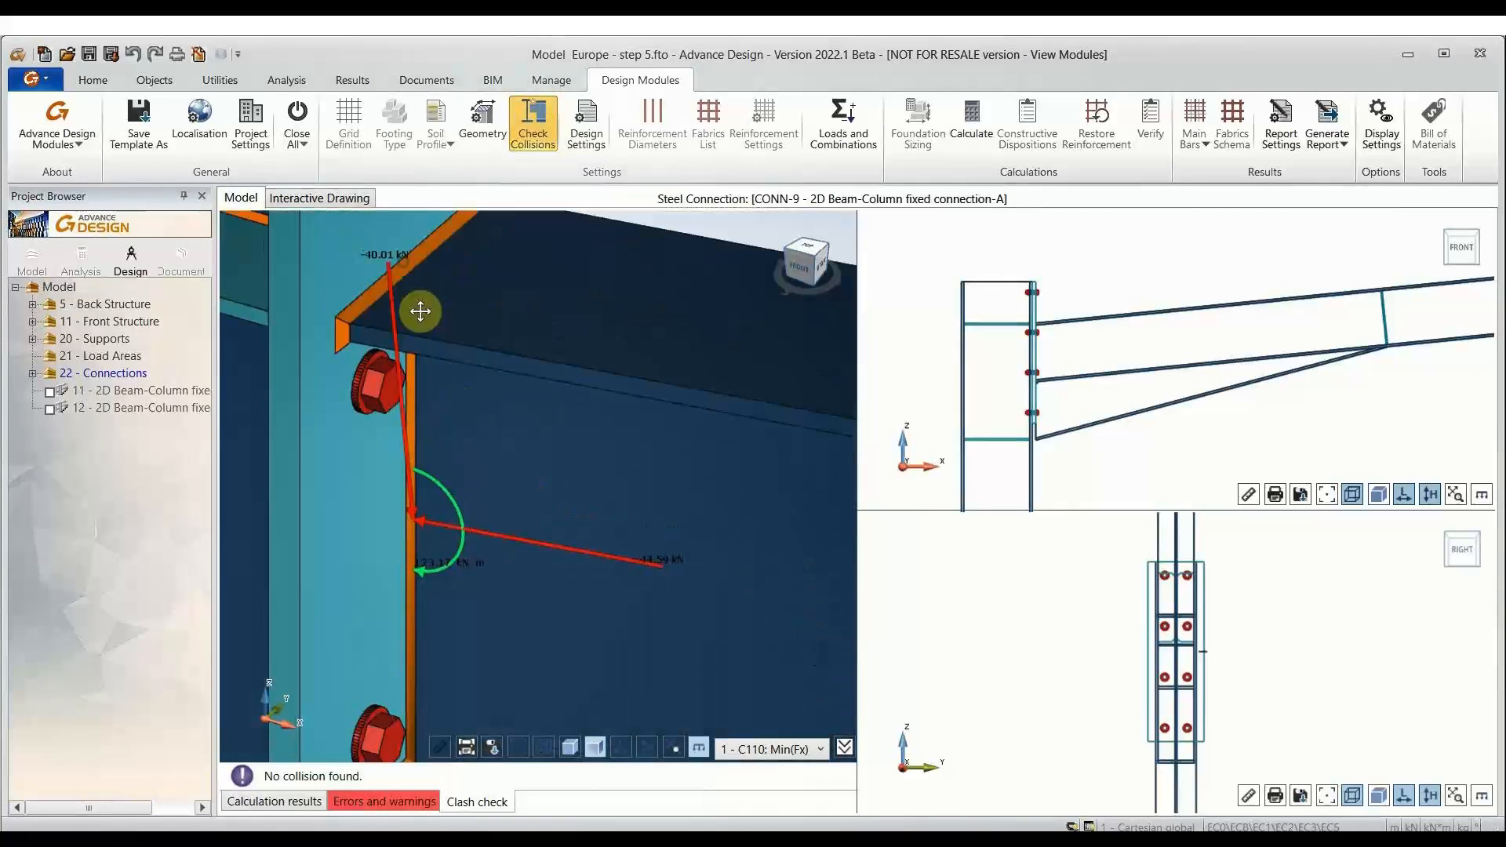
pyautogui.click(386, 253)
pyautogui.click(666, 555)
pyautogui.click(462, 564)
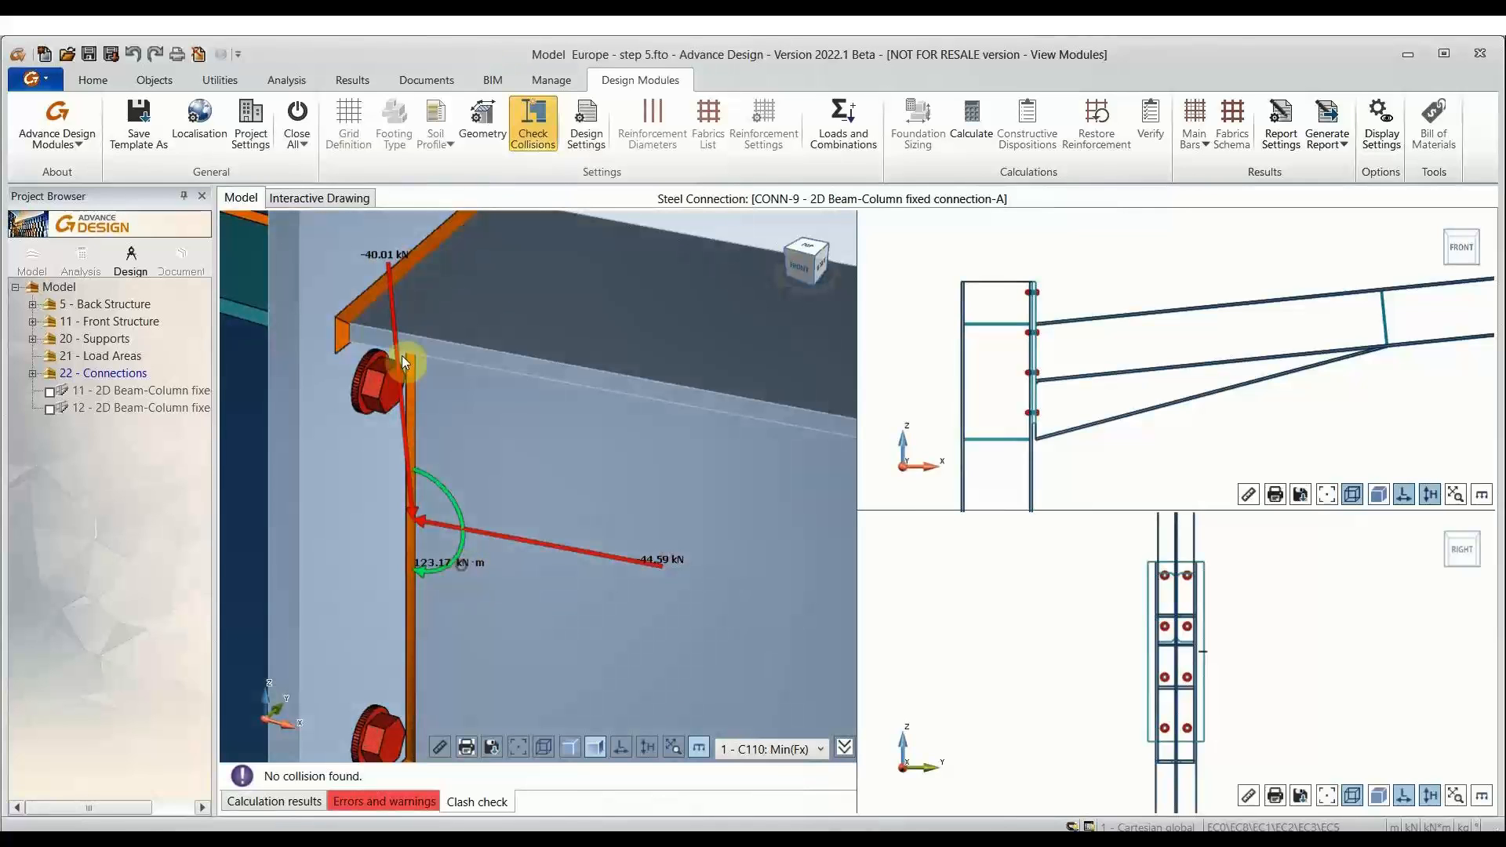
pyautogui.click(681, 563)
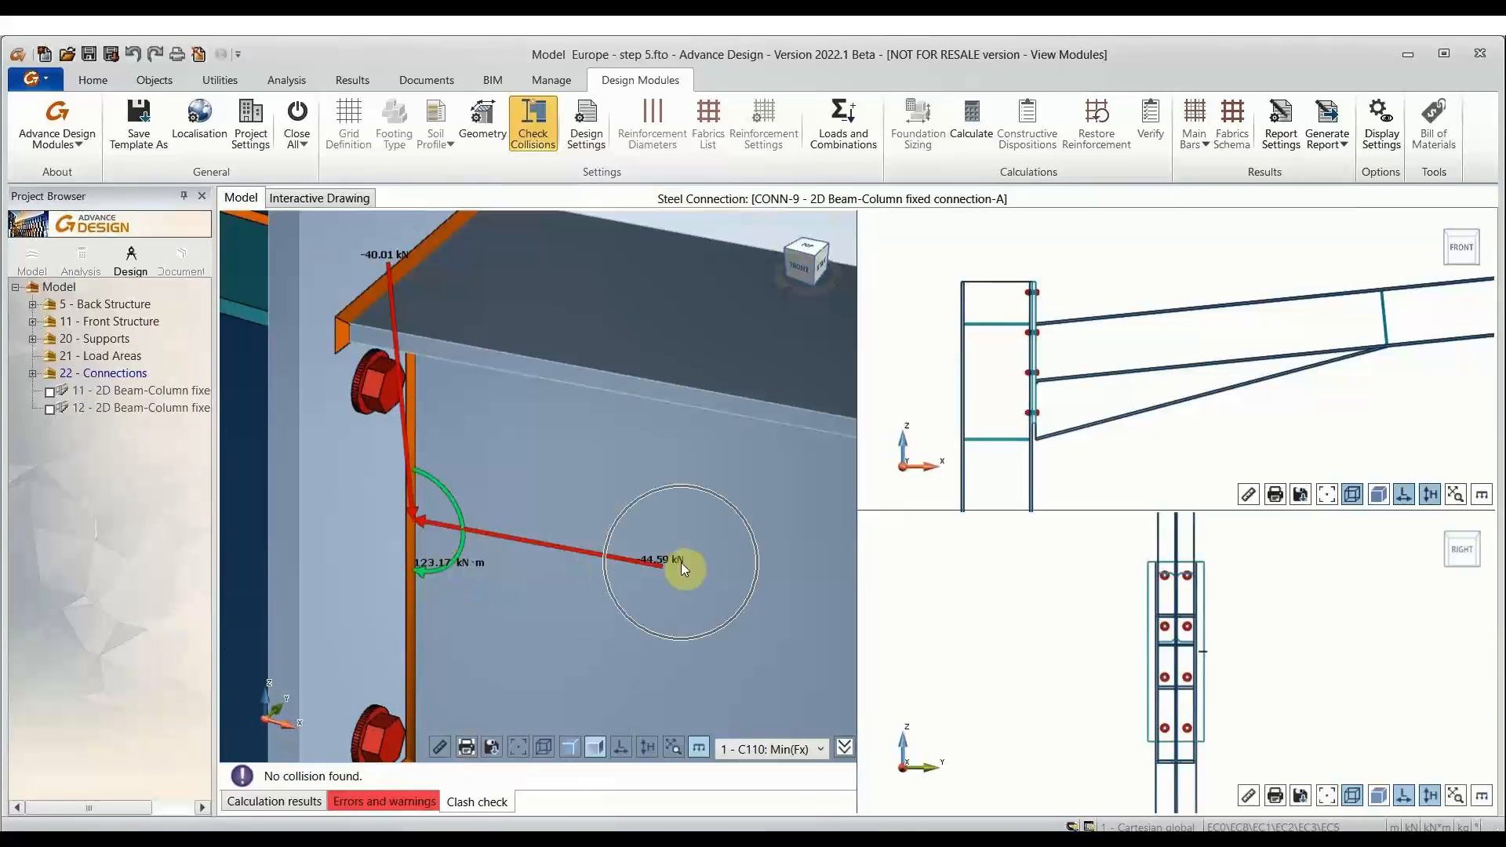
# Step: Inspect the whole beam-column connection in 3D, including its end plate and bolts seen from the other side
pyautogui.scroll(-3, 587, 393)
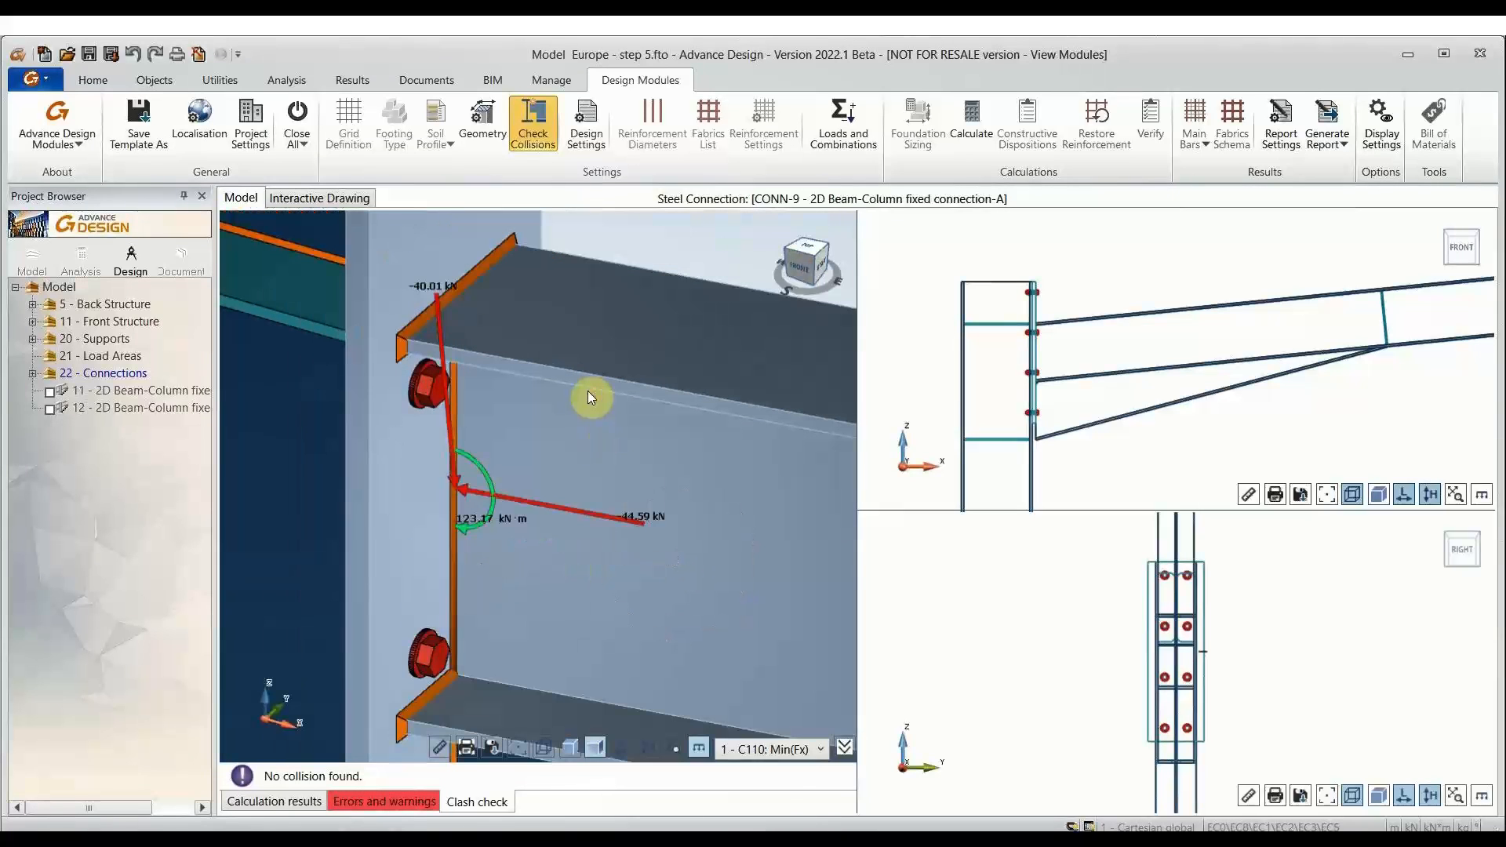
pyautogui.scroll(-5, 589, 392)
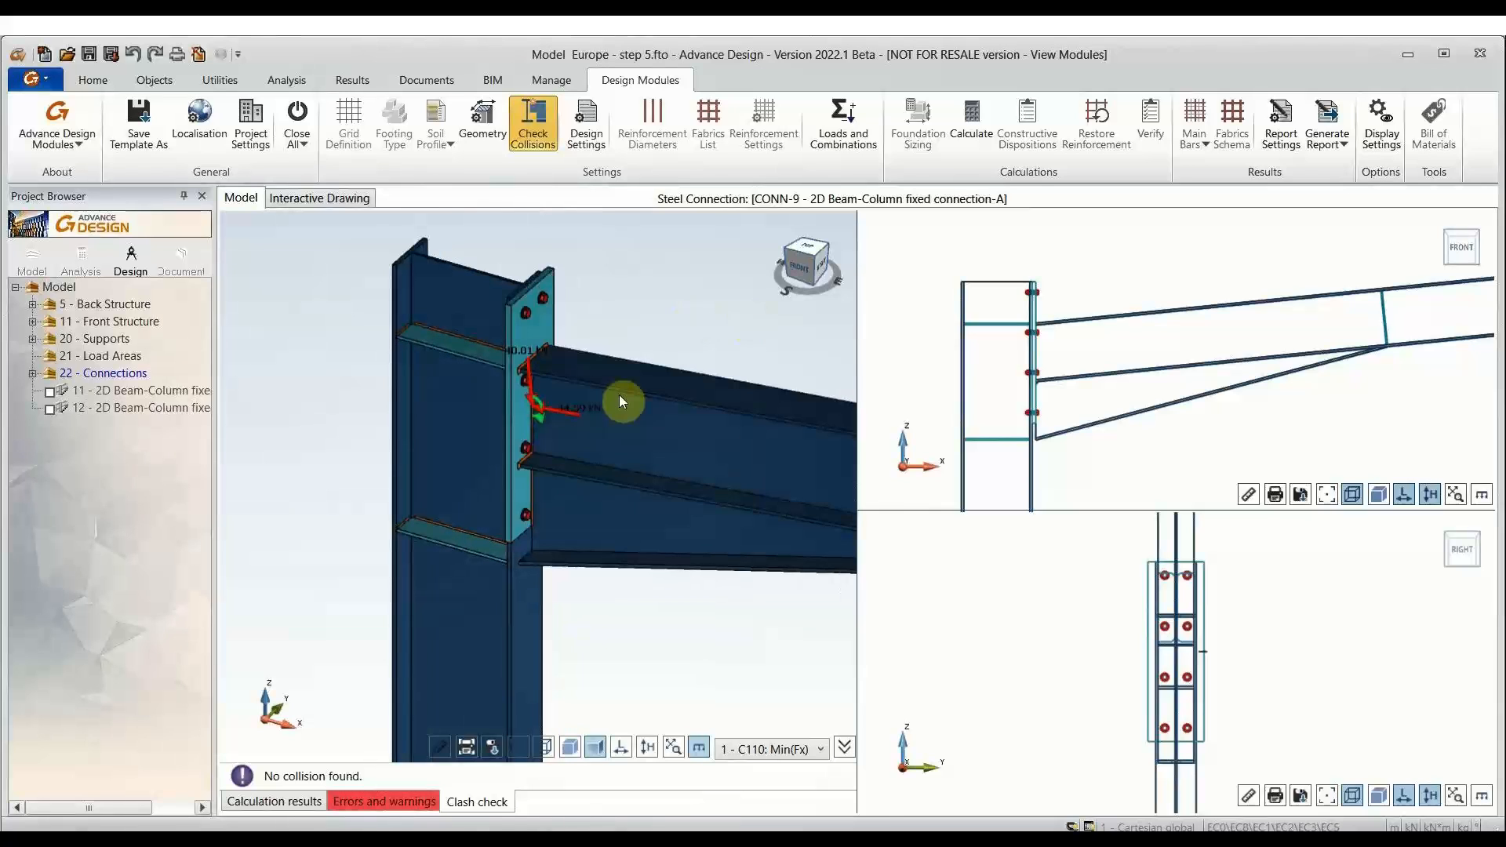
pyautogui.scroll(-4, 662, 340)
pyautogui.moveTo(689, 312); pyautogui.dragTo(563, 335, button='middle')
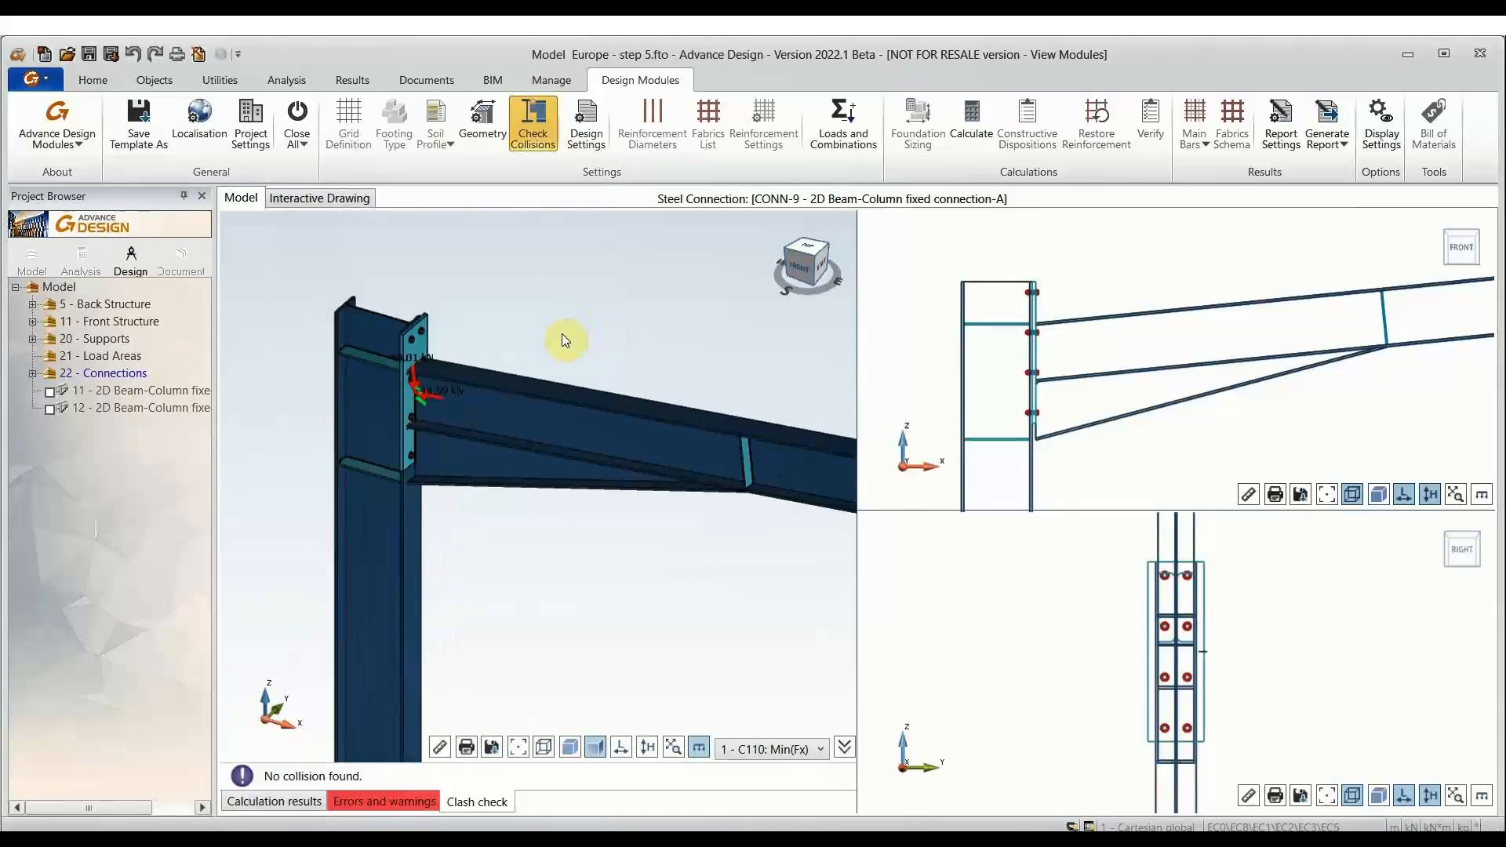
pyautogui.moveTo(806, 262); pyautogui.dragTo(626, 404)
pyautogui.moveTo(626, 405); pyautogui.dragTo(729, 494, button='middle')
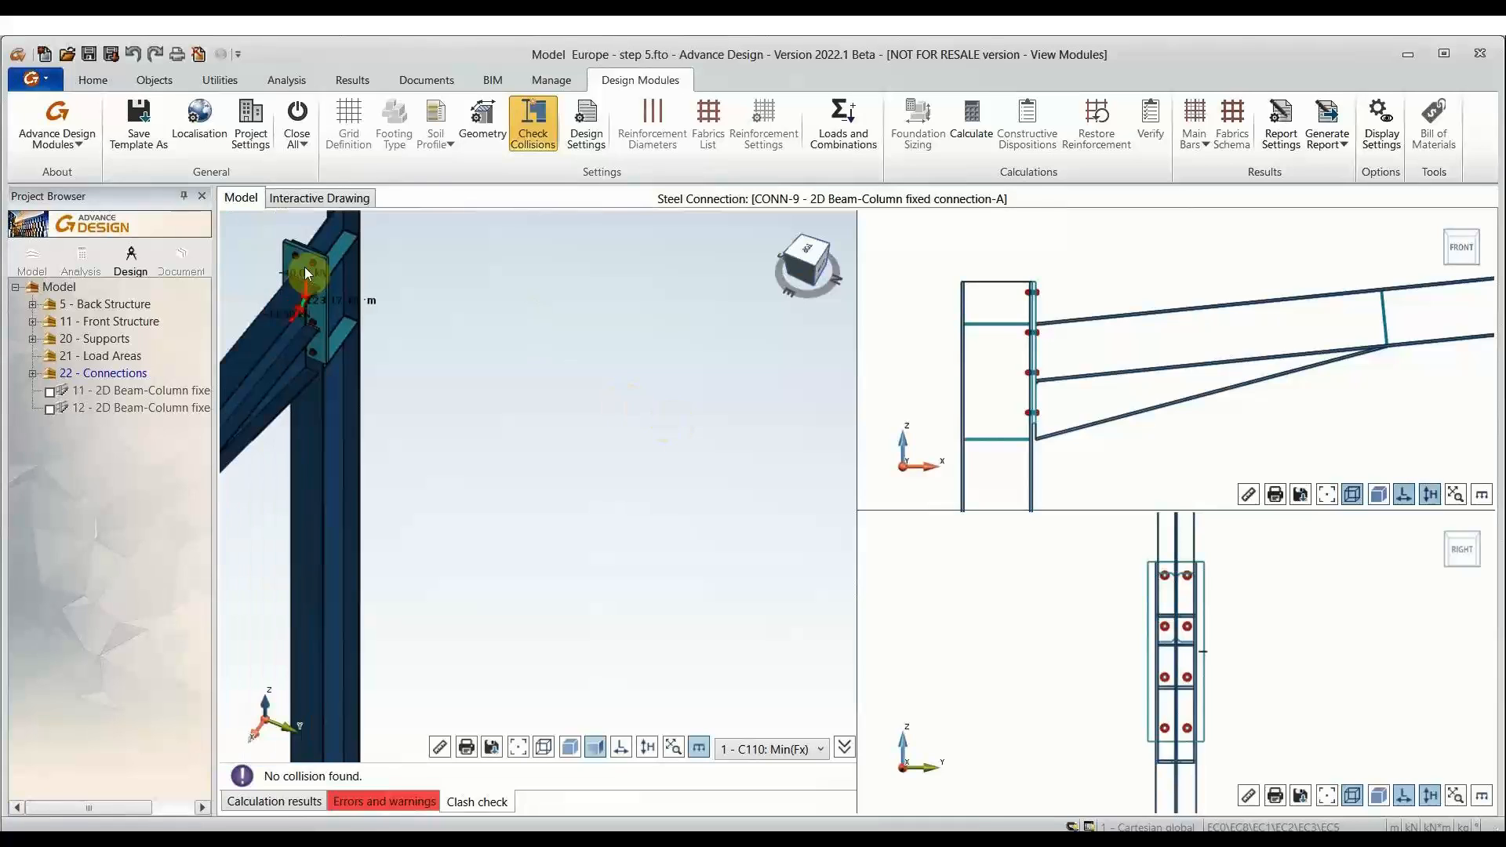
pyautogui.scroll(3, 312, 265)
pyautogui.moveTo(408, 337); pyautogui.dragTo(642, 402, button='middle')
pyautogui.scroll(-3, 506, 468)
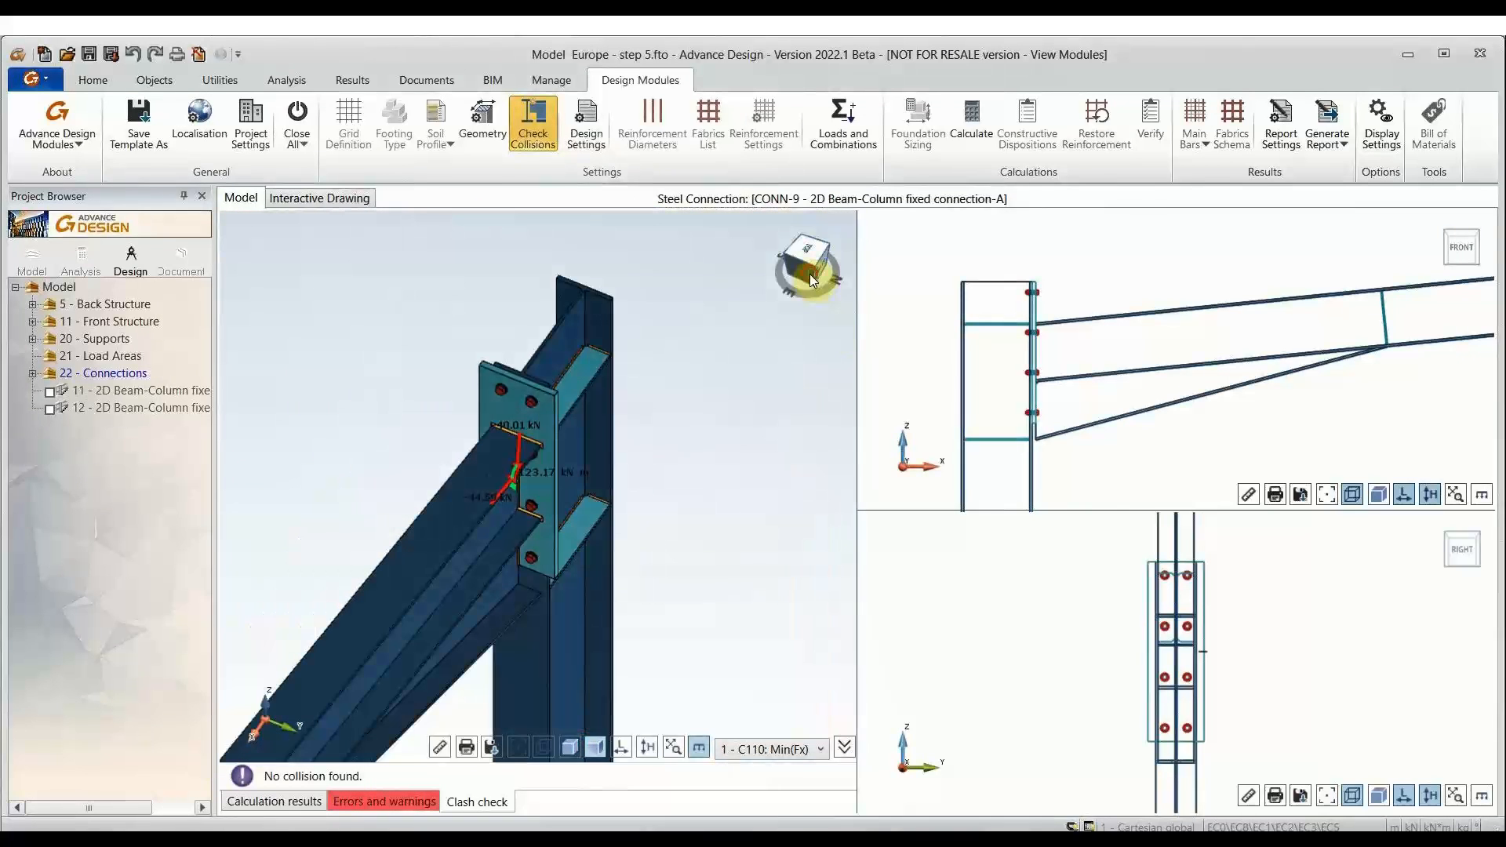
# Step: Inspect the end plate, its bolts and the beam flange welds at close range in the 3D view
pyautogui.moveTo(810, 279); pyautogui.dragTo(803, 272)
pyautogui.moveTo(618, 329); pyautogui.dragTo(787, 434, button='middle')
pyautogui.moveTo(495, 284); pyautogui.dragTo(538, 362, button='middle')
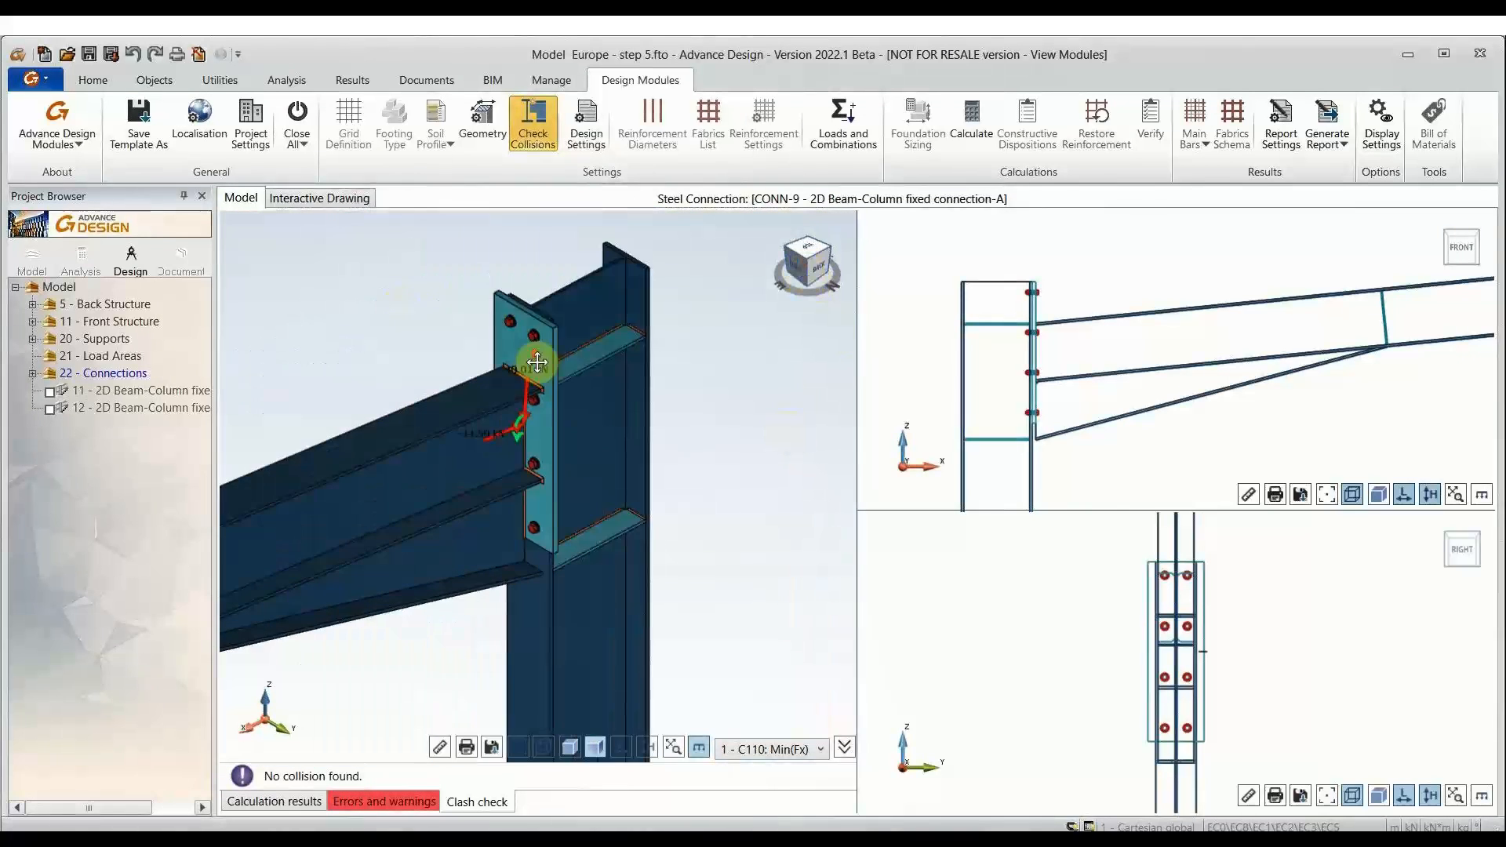
pyautogui.scroll(5, 529, 349)
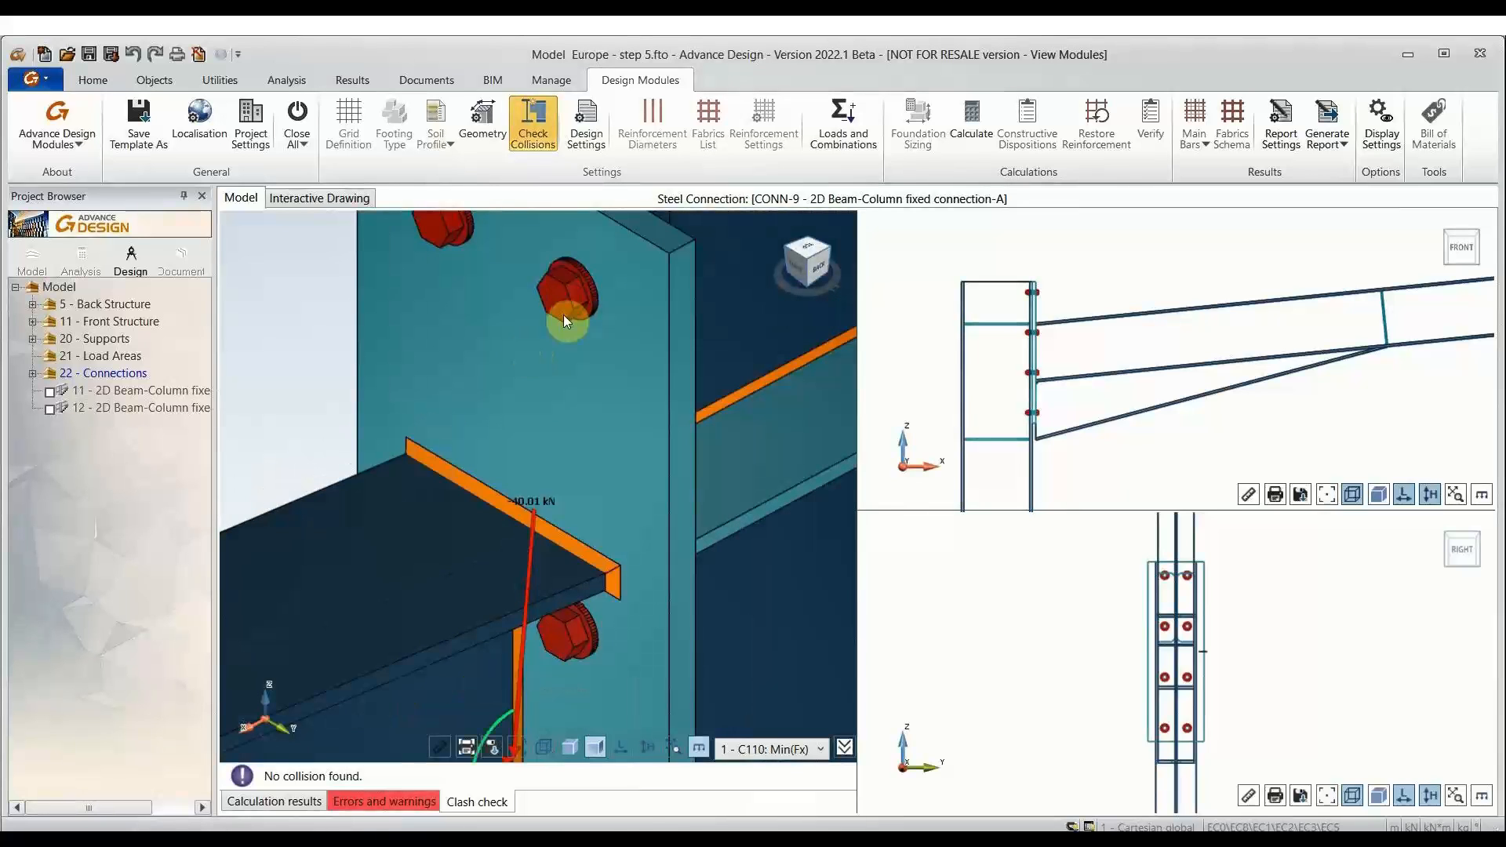
pyautogui.scroll(3, 583, 287)
pyautogui.scroll(-4, 580, 288)
pyautogui.moveTo(608, 507); pyautogui.dragTo(628, 275, button='middle')
pyautogui.scroll(-5, 611, 384)
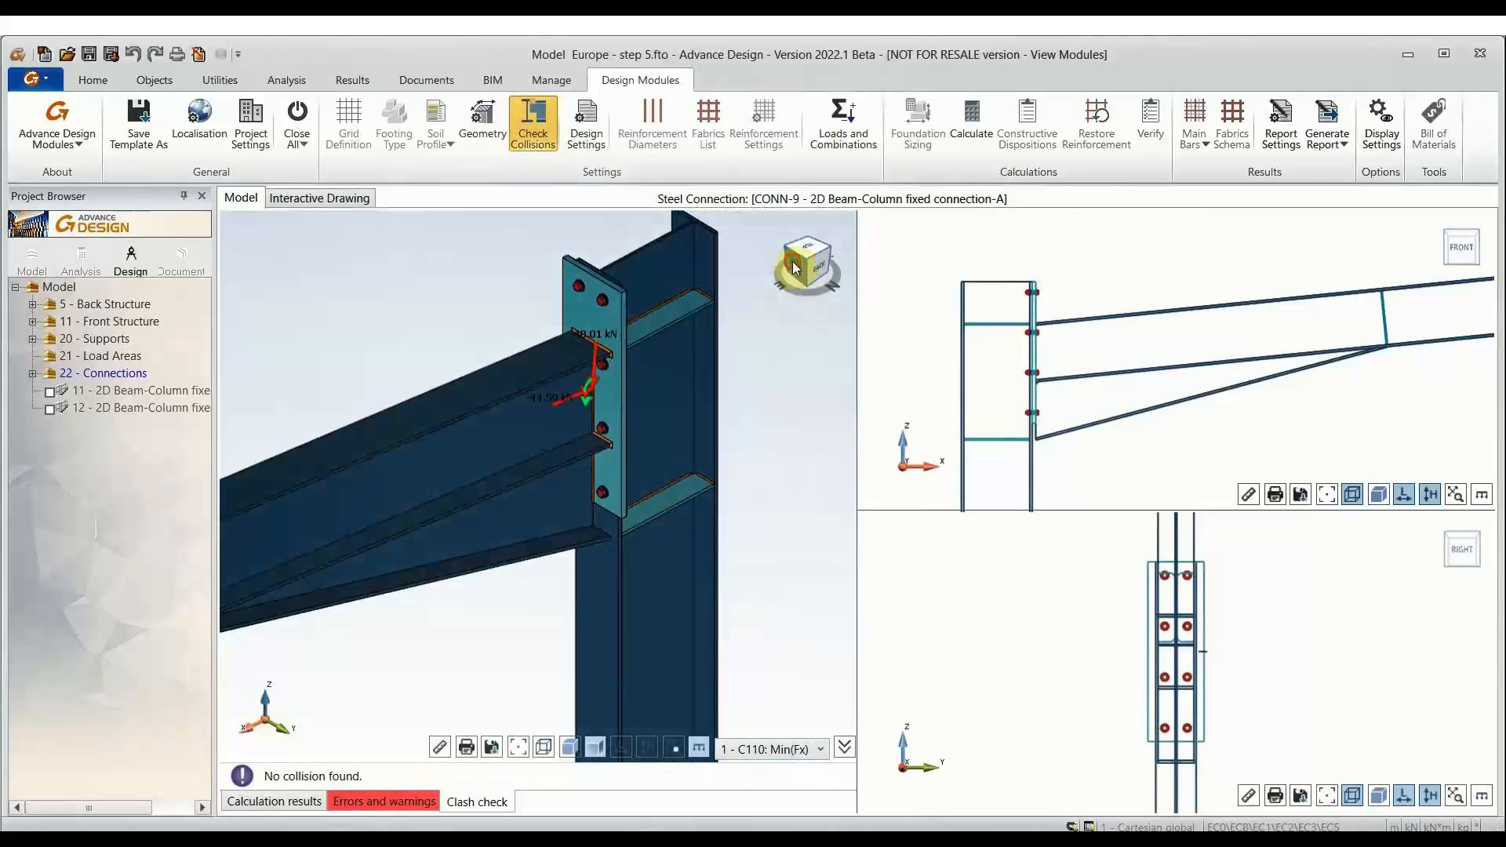
# Step: Examine the connection in 3D from the column side, including the column stiffeners, end plate bolts and haunched beam
pyautogui.moveTo(803, 285); pyautogui.dragTo(826, 282)
pyautogui.click(822, 275)
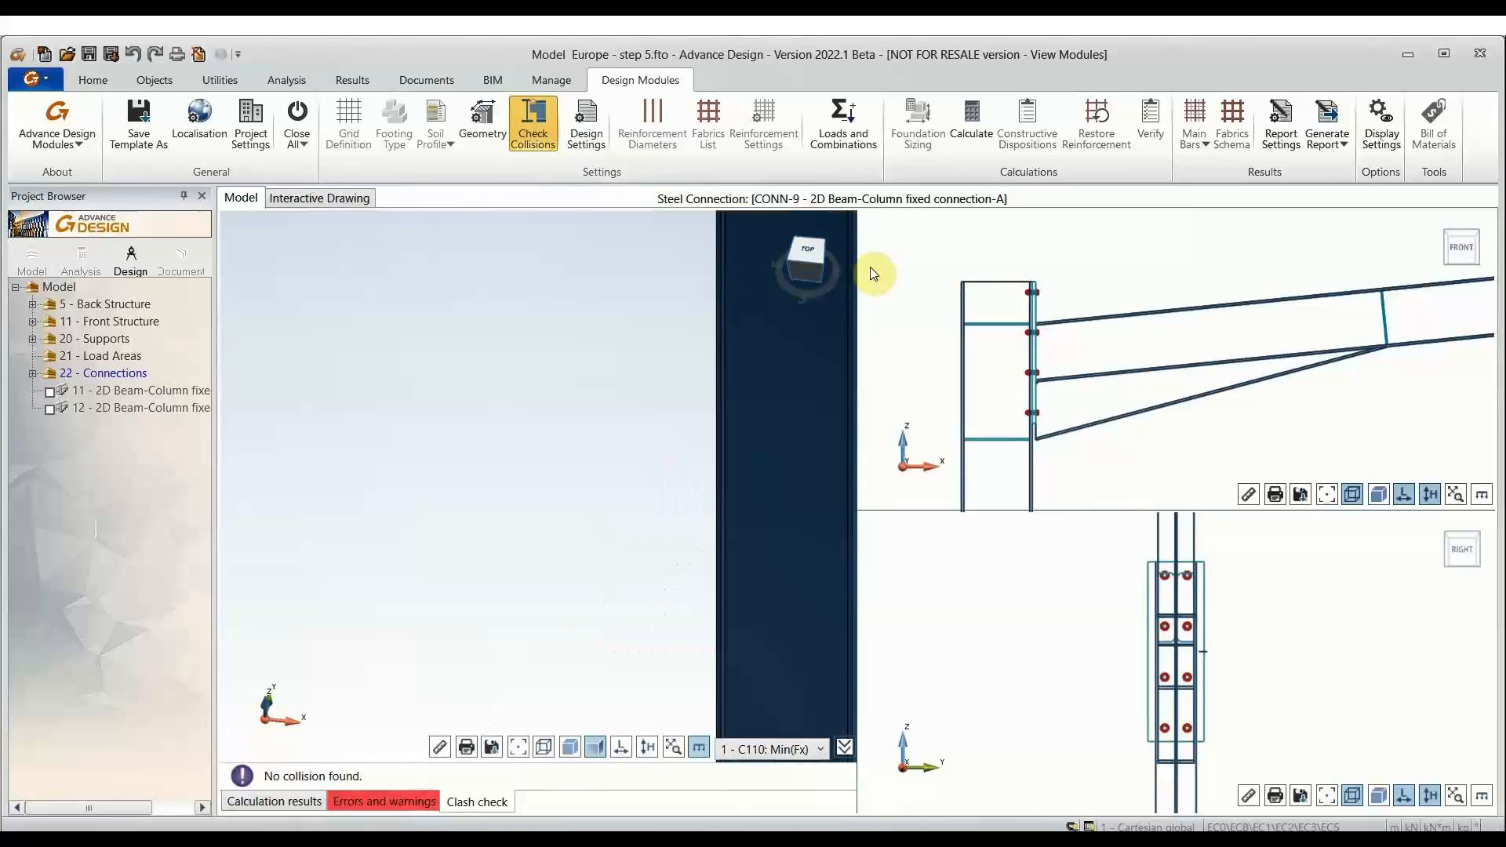
pyautogui.moveTo(713, 333); pyautogui.dragTo(834, 284, button='middle')
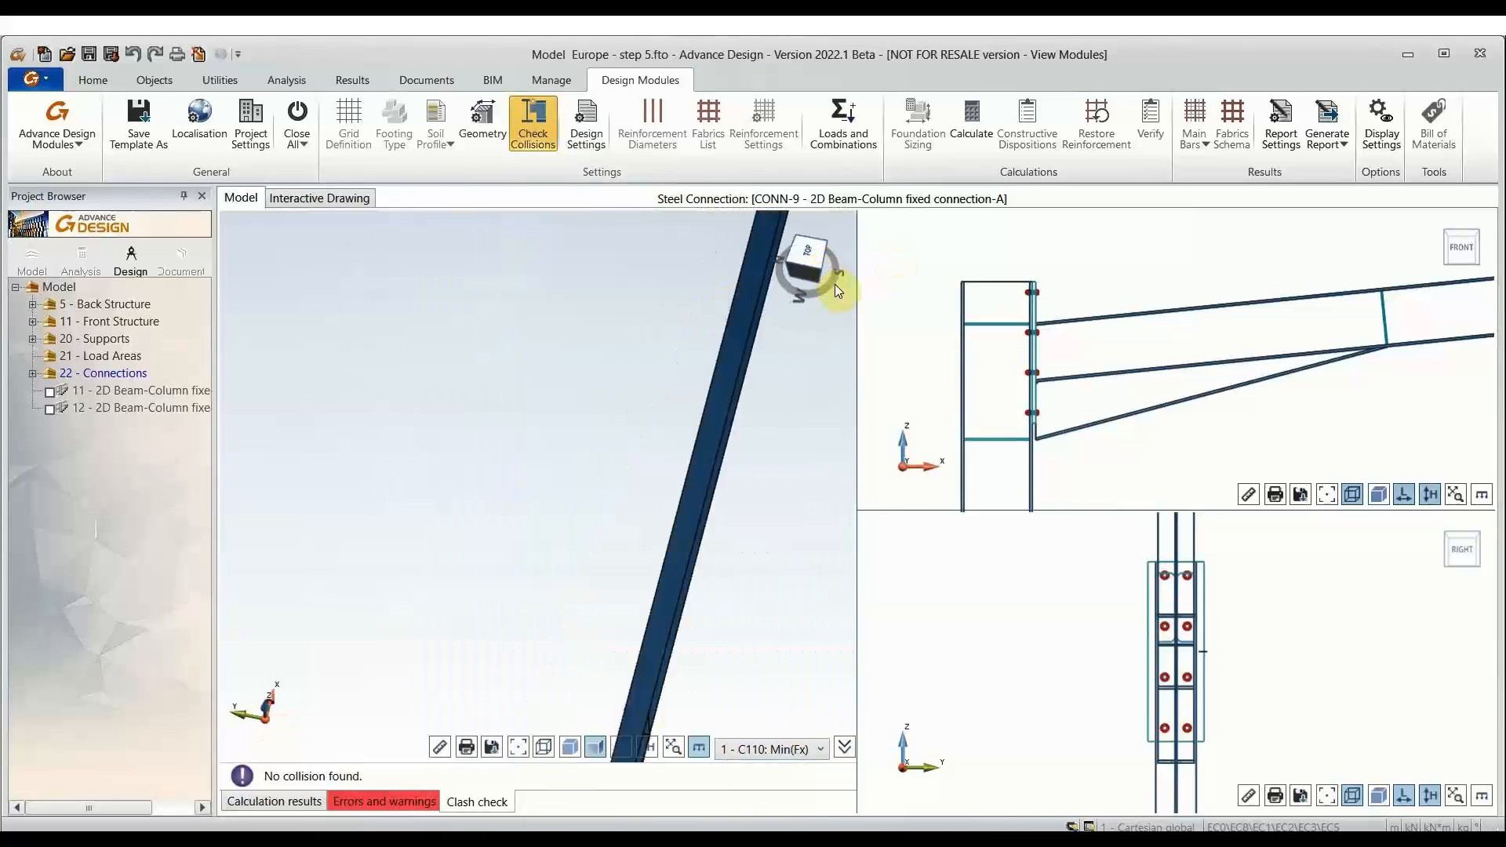
pyautogui.moveTo(835, 284); pyautogui.dragTo(790, 262)
pyautogui.click(549, 343)
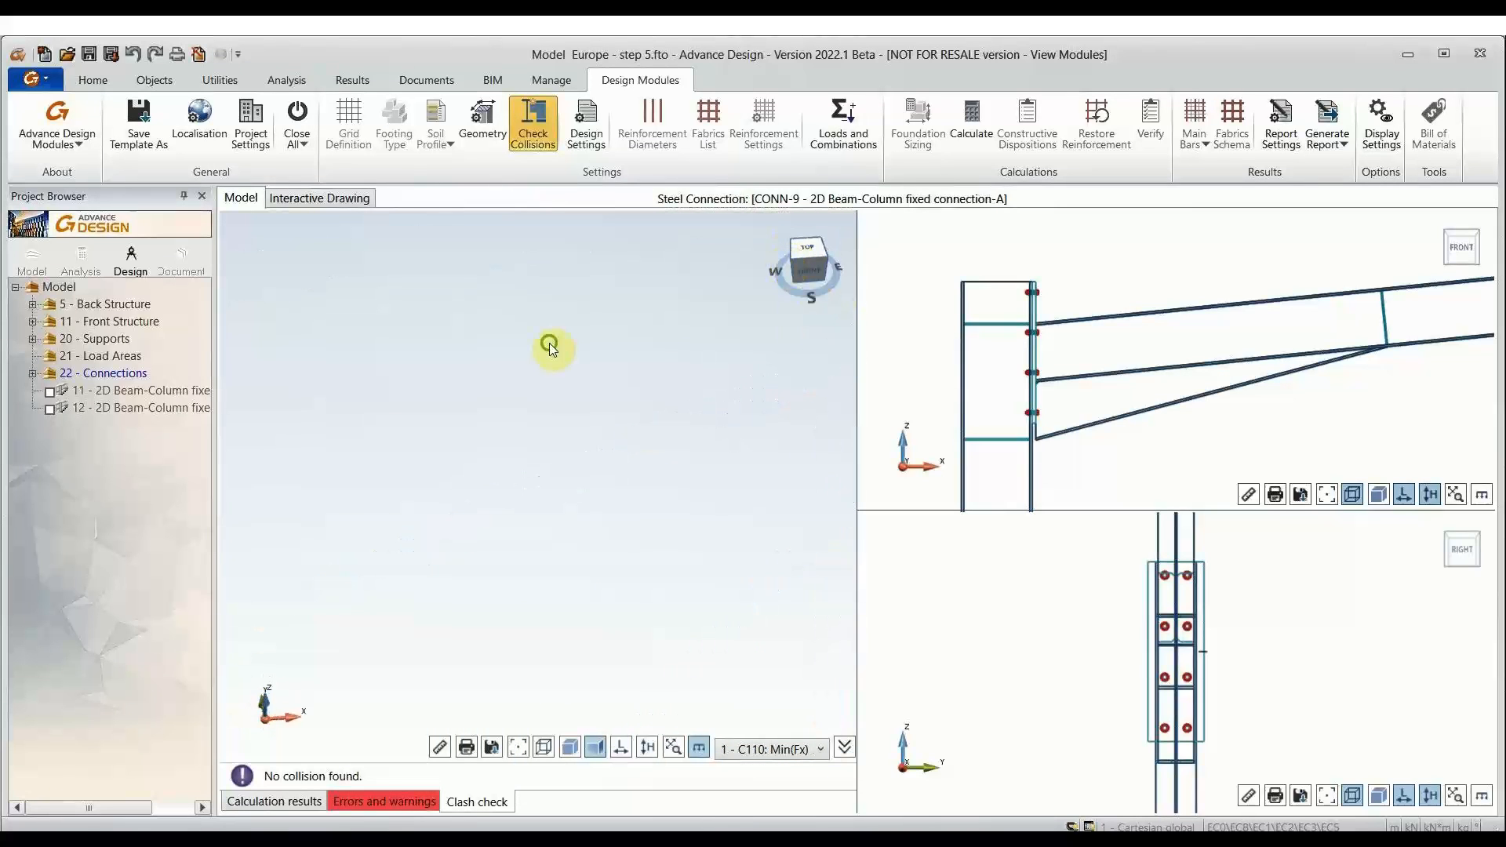
pyautogui.moveTo(549, 343); pyautogui.dragTo(686, 528, button='middle')
pyautogui.moveTo(337, 435); pyautogui.dragTo(501, 491, button='middle')
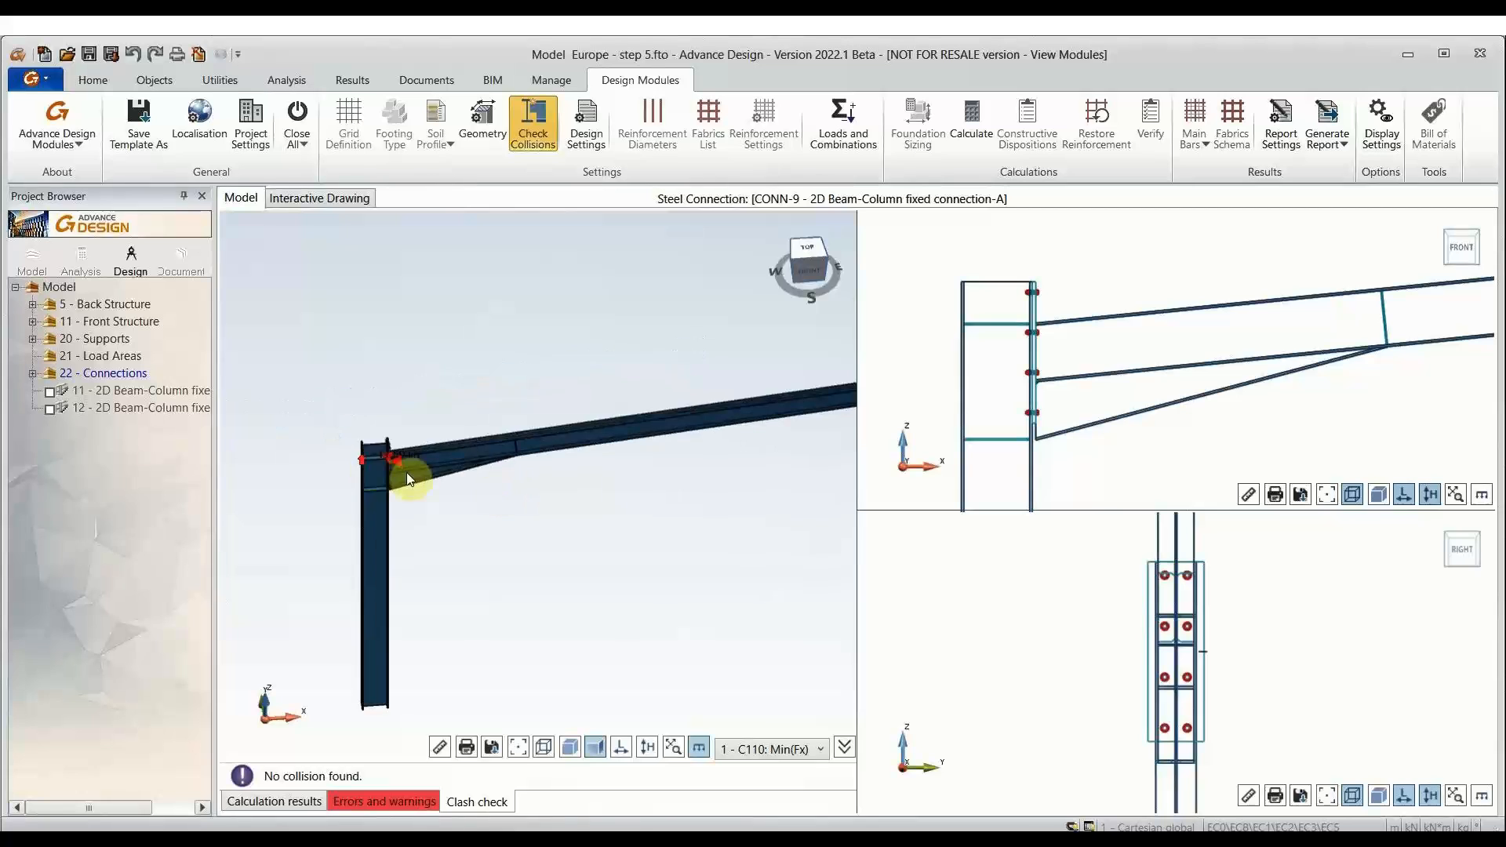
pyautogui.scroll(5, 408, 475)
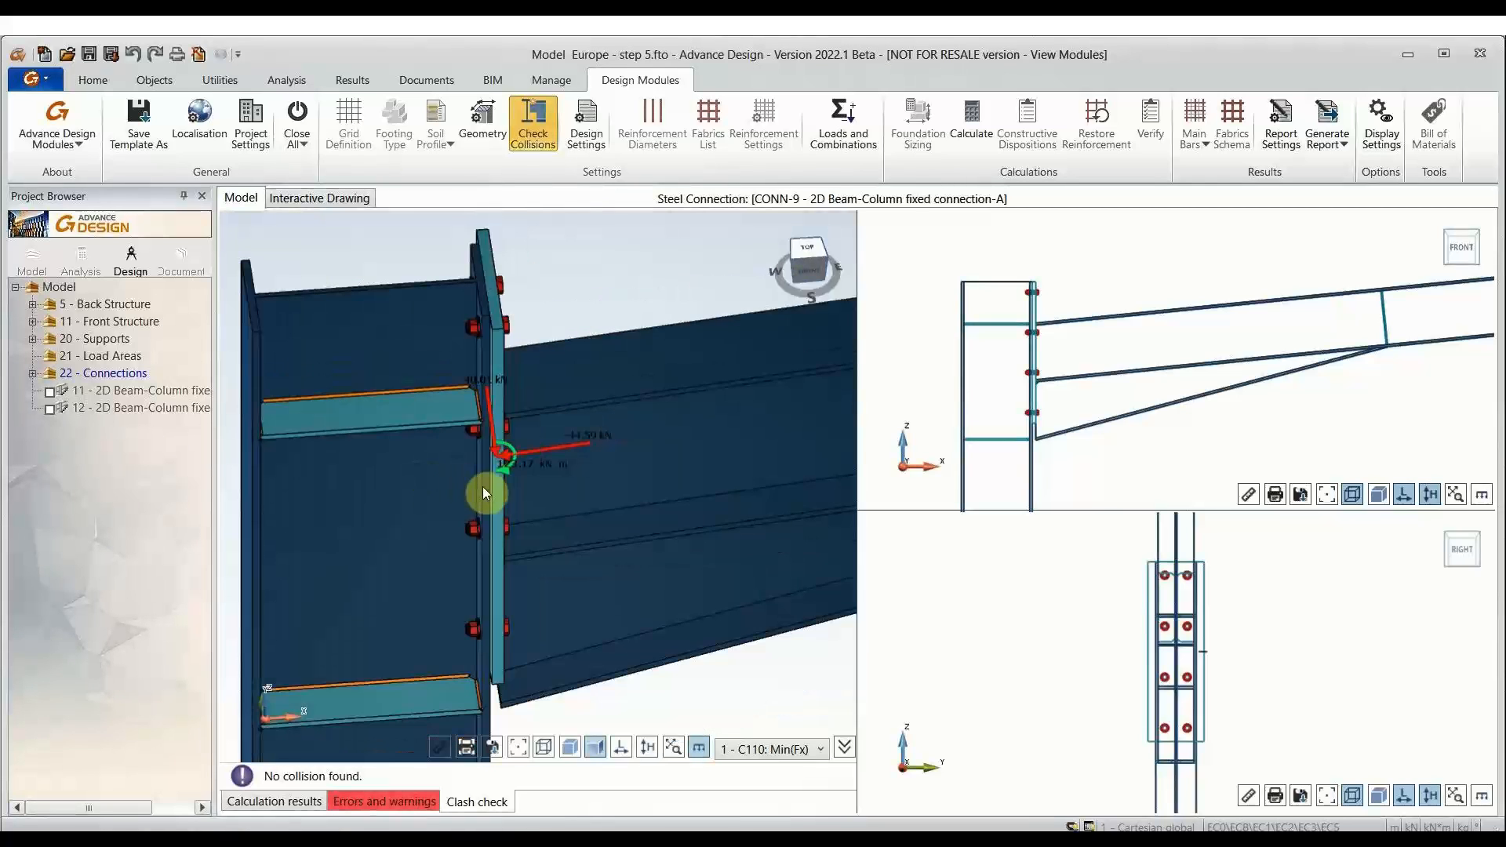
pyautogui.moveTo(483, 487); pyautogui.dragTo(509, 463, button='middle')
pyautogui.click(816, 262)
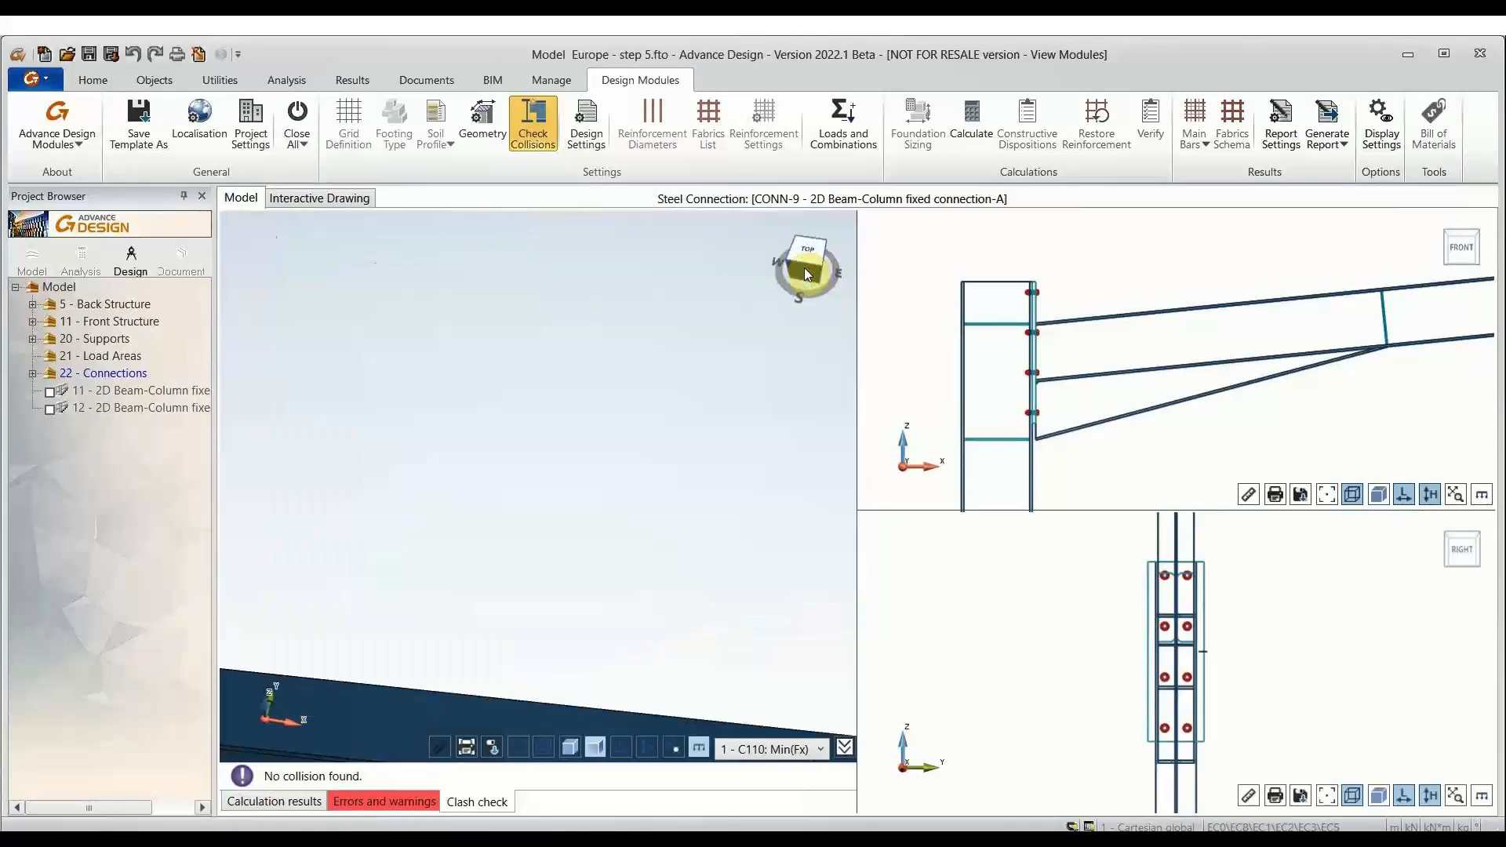
pyautogui.scroll(-5, 577, 450)
pyautogui.moveTo(577, 450); pyautogui.dragTo(782, 345, button='middle')
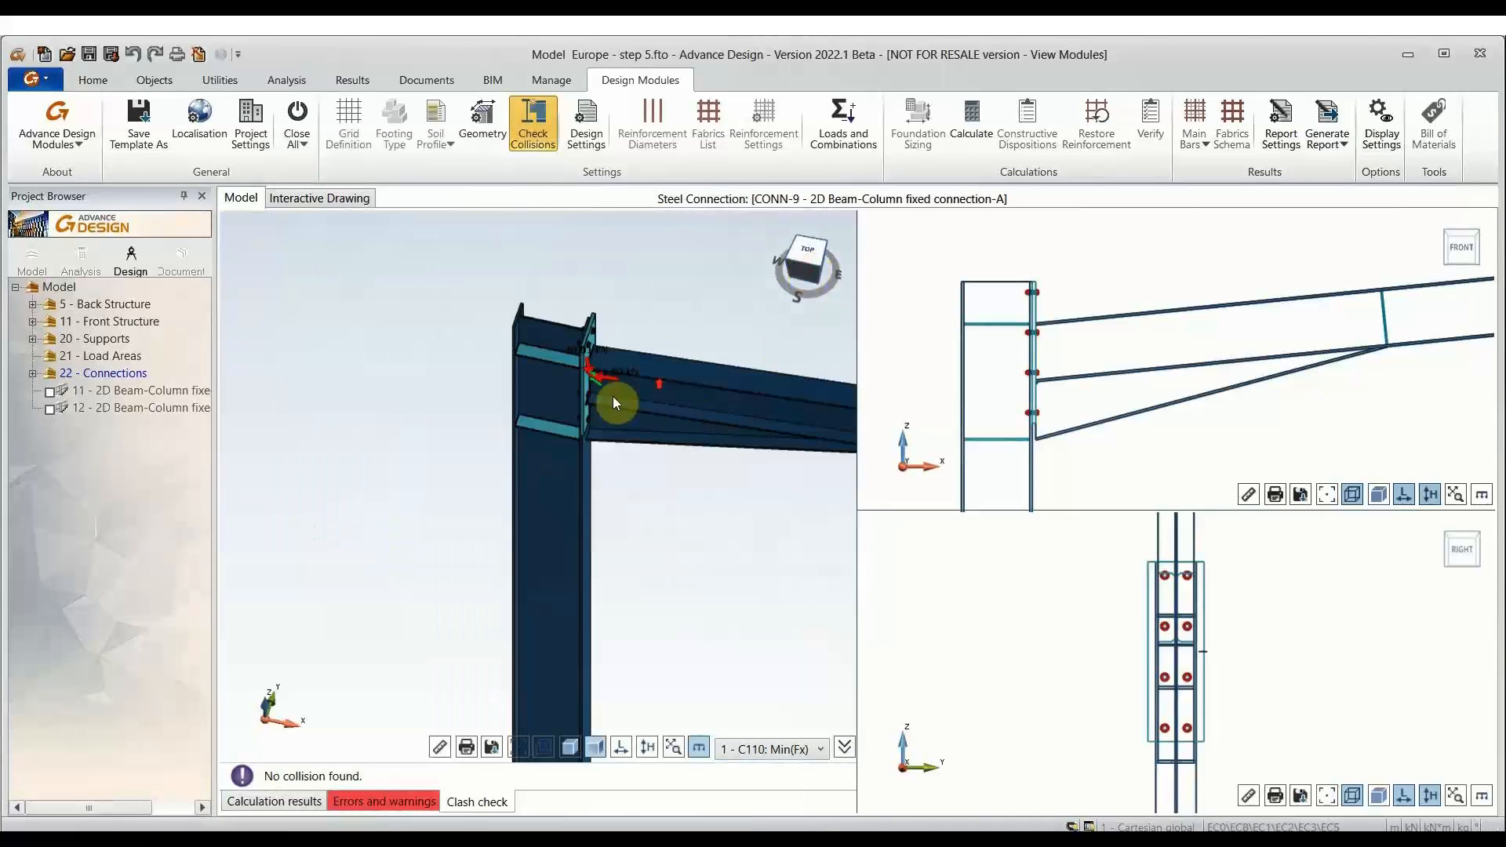
pyautogui.scroll(4, 613, 400)
pyautogui.moveTo(614, 404); pyautogui.dragTo(636, 568, button='middle')
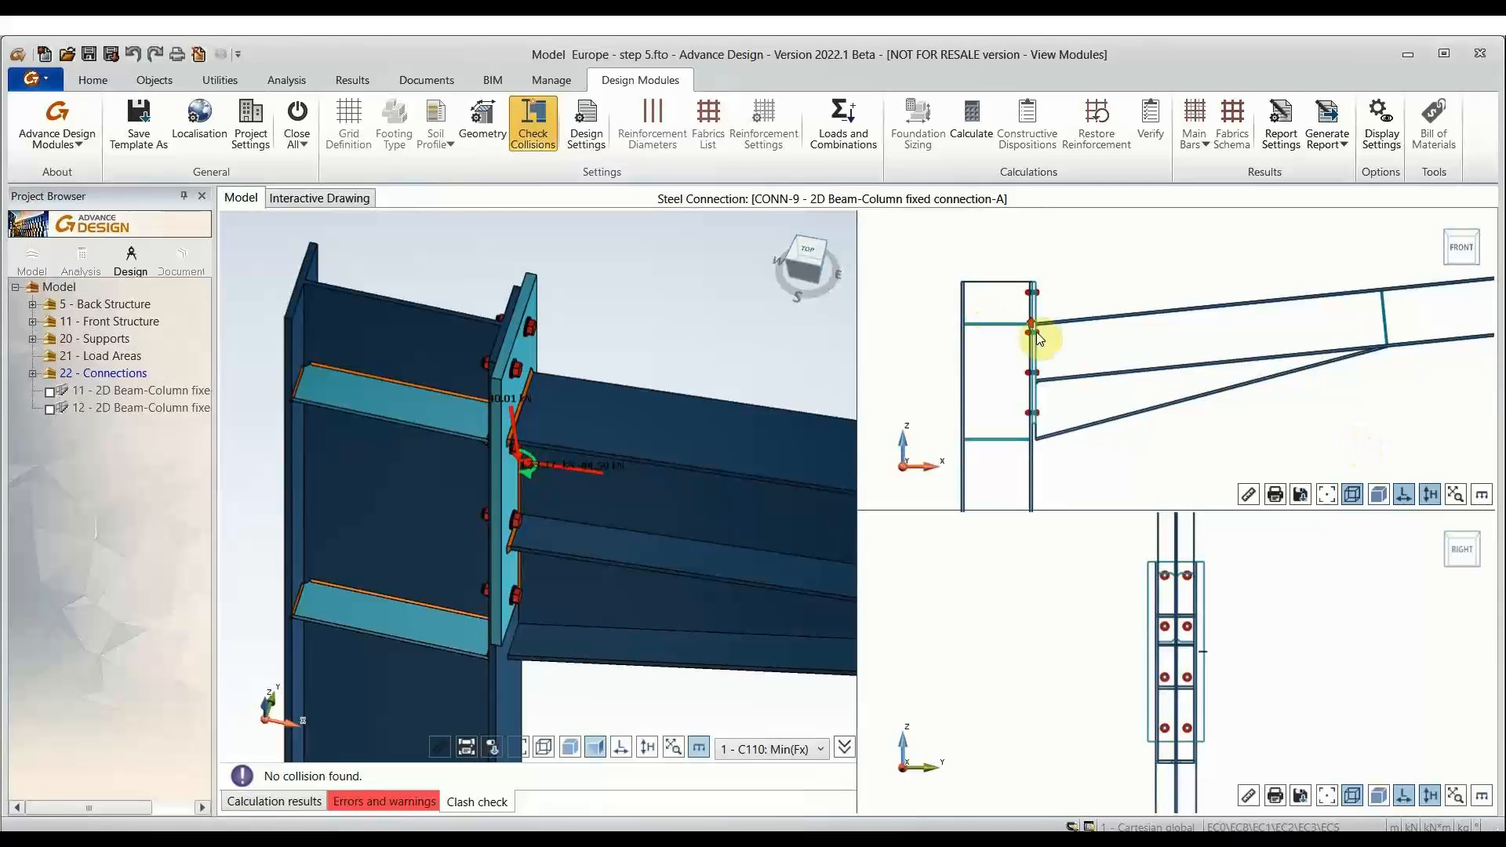
# Step: Examine the connection's bolt rows and end plate in the front and right 2D views
pyautogui.scroll(5, 1039, 349)
pyautogui.scroll(-5, 1048, 359)
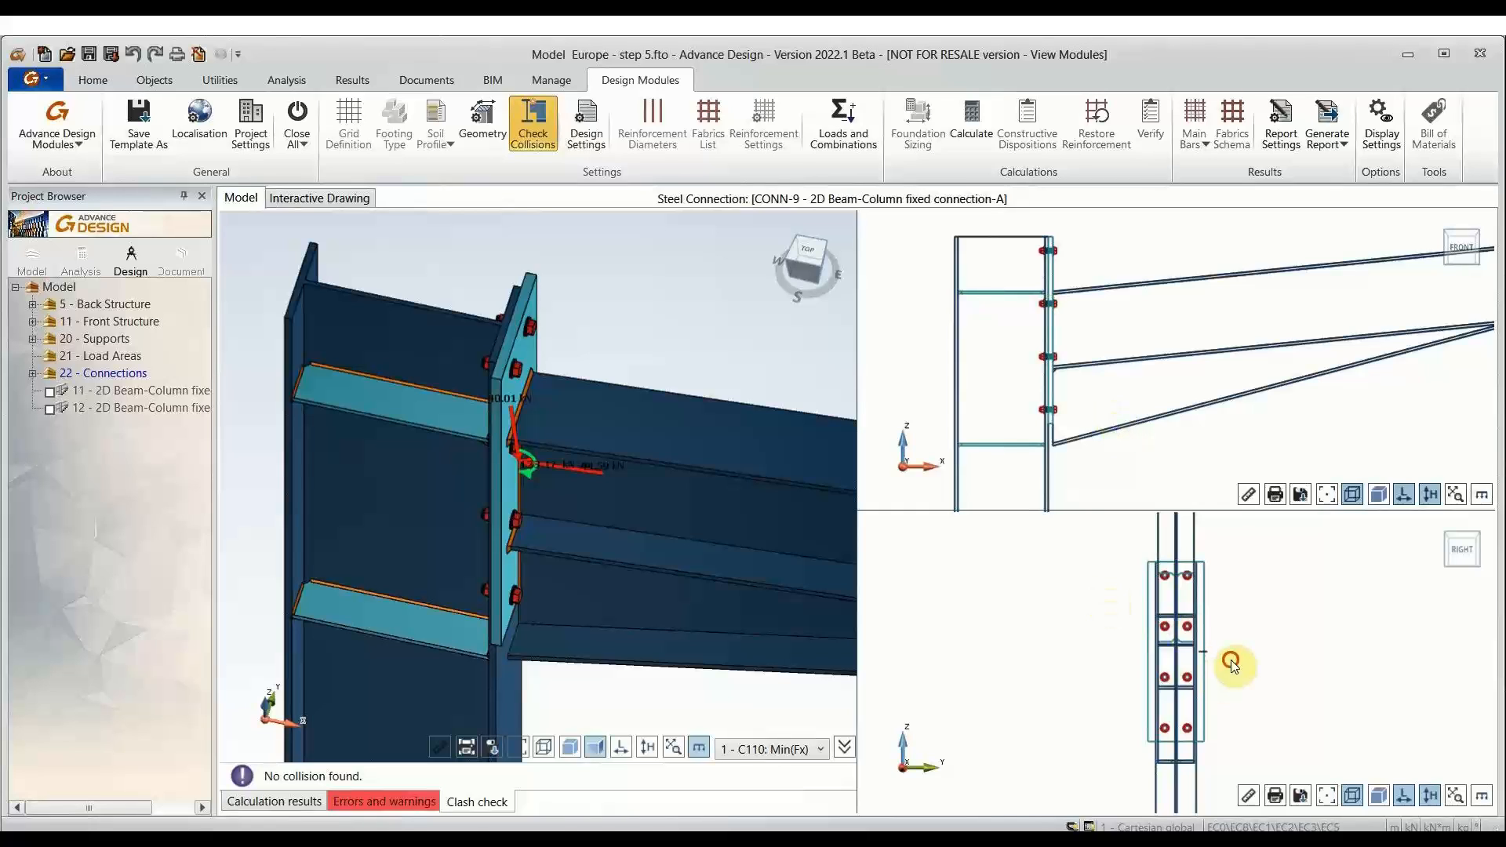
pyautogui.scroll(3, 1189, 633)
pyautogui.scroll(-3, 1192, 634)
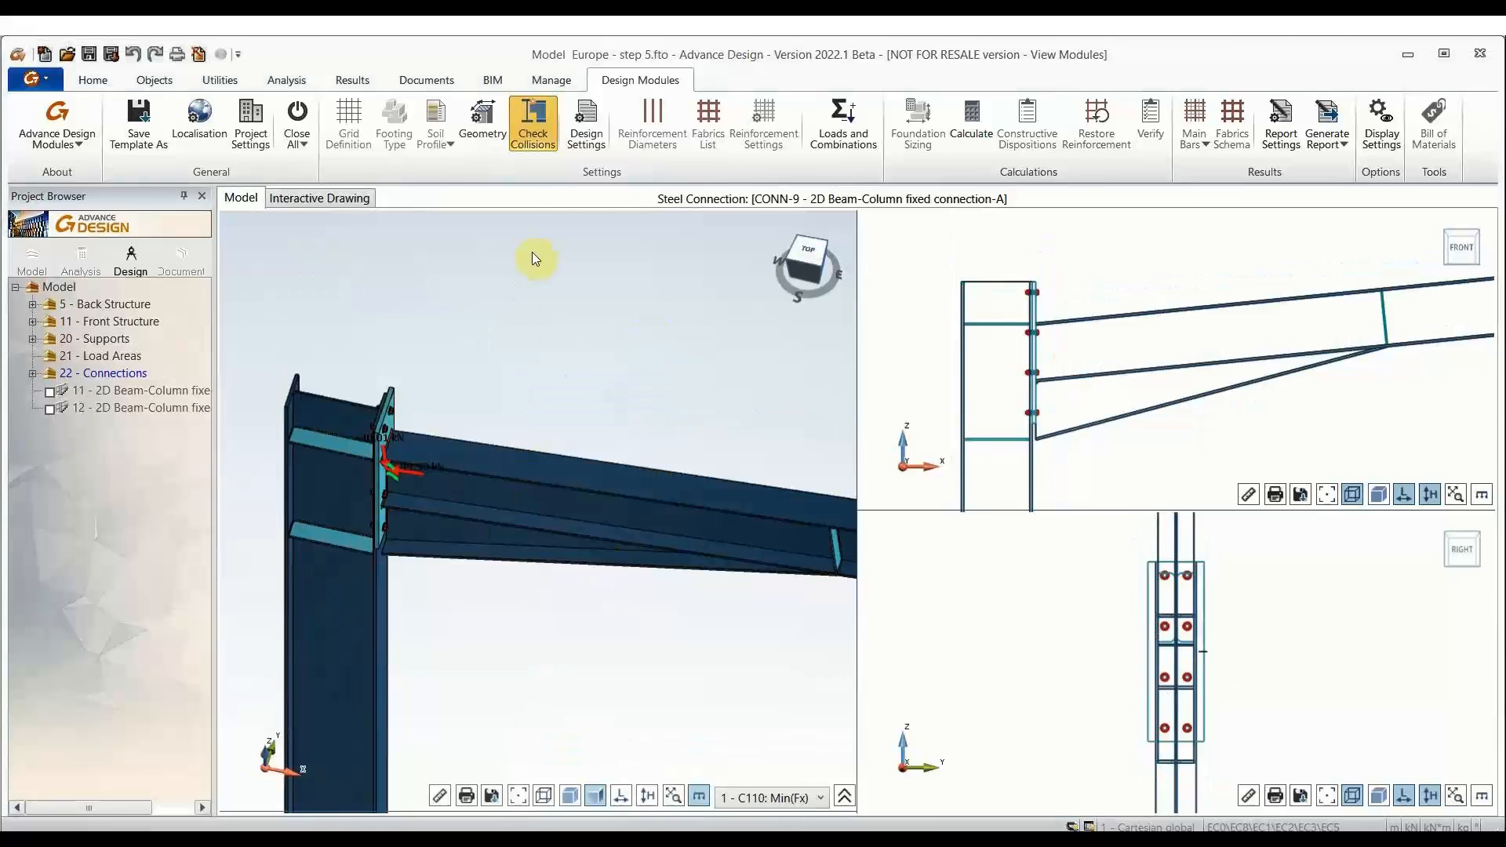
# Step: Open the connection's geometry definition and review its member, stiffener and end plate settings
pyautogui.click(487, 116)
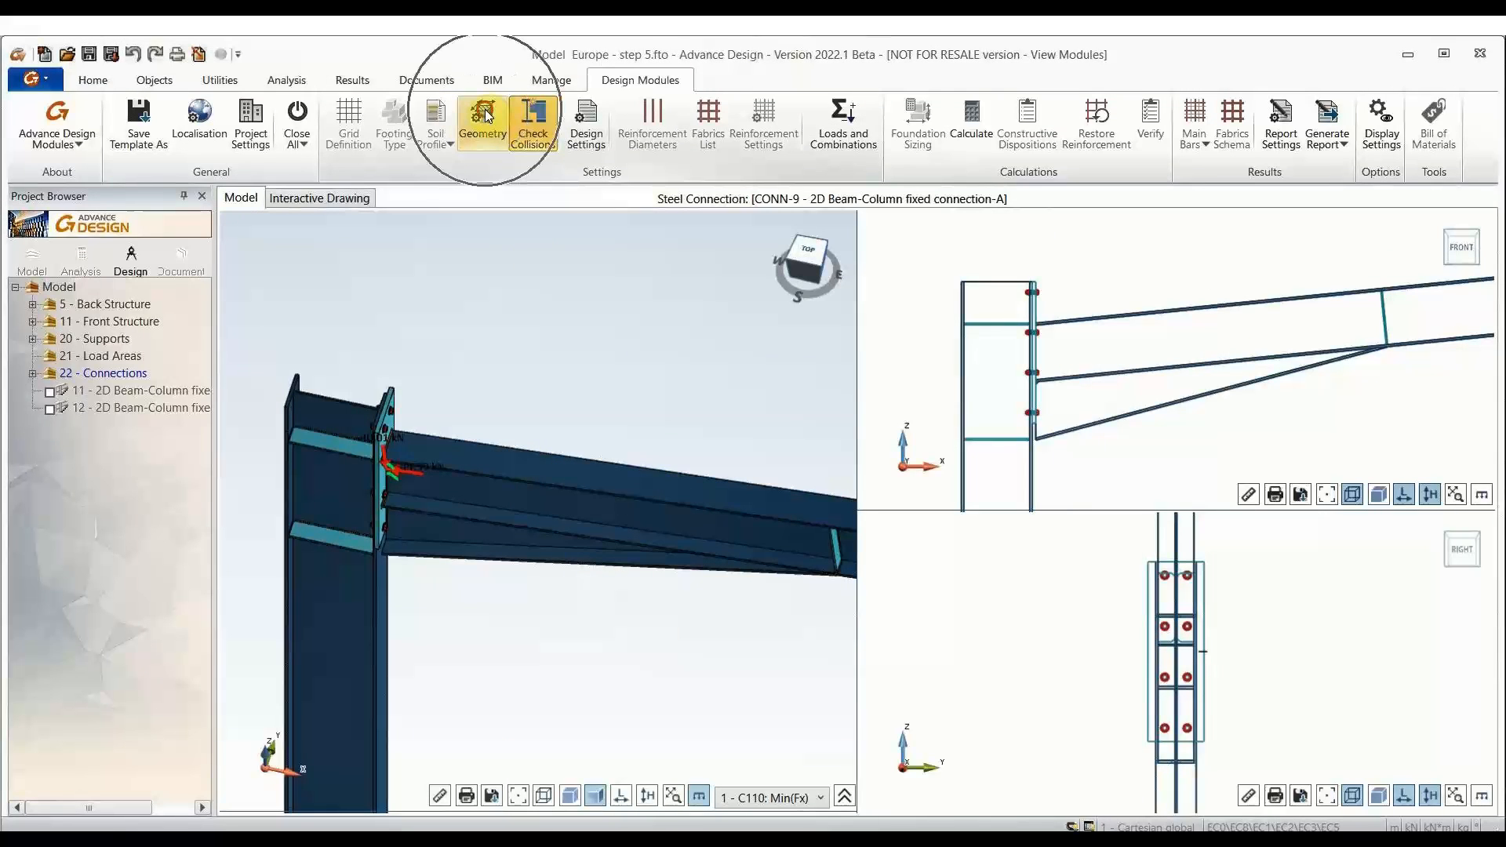
pyautogui.click(486, 115)
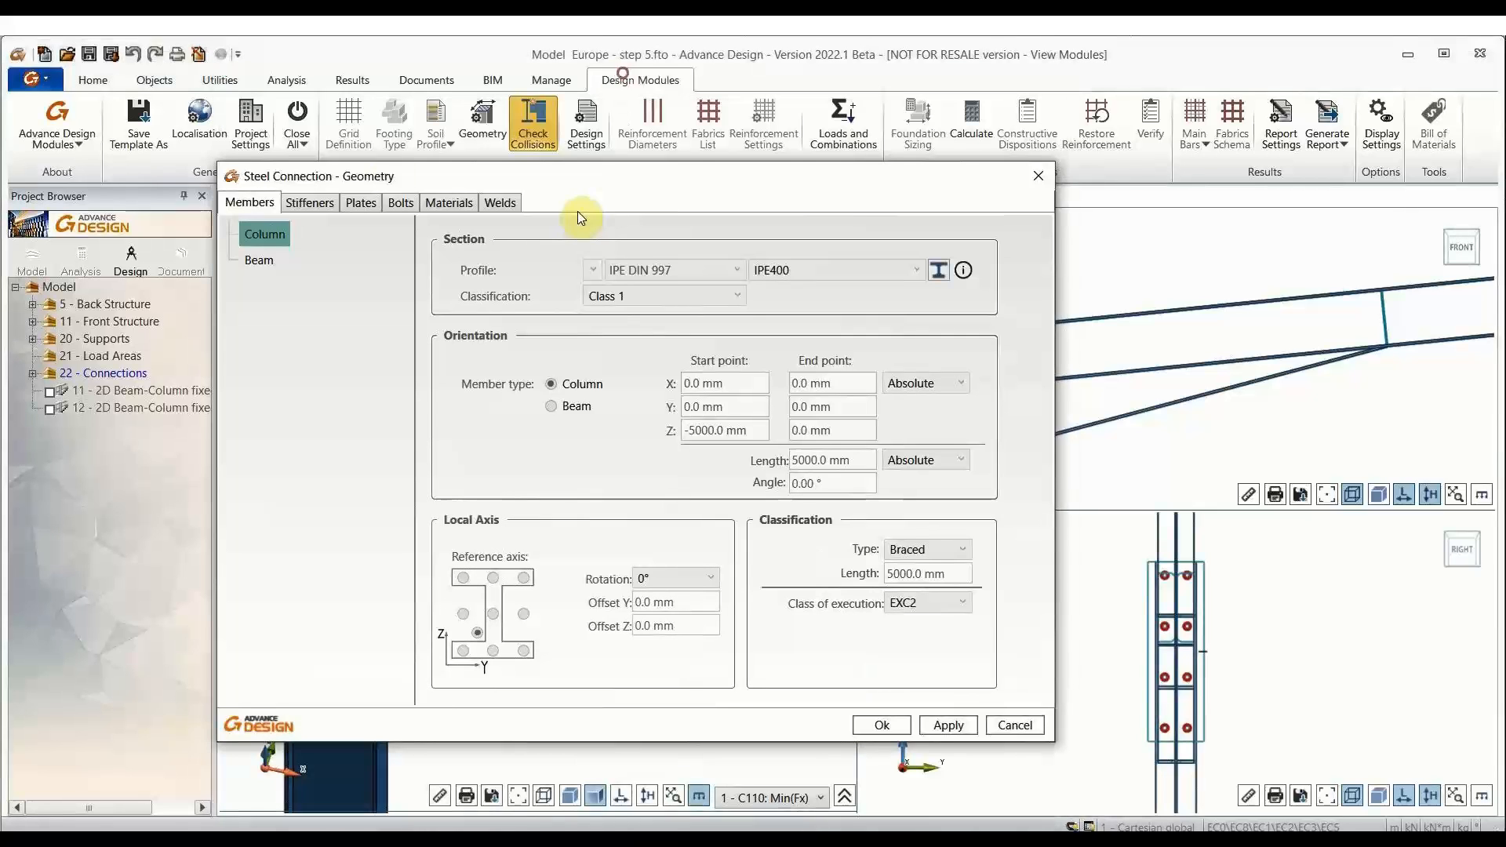
pyautogui.click(311, 205)
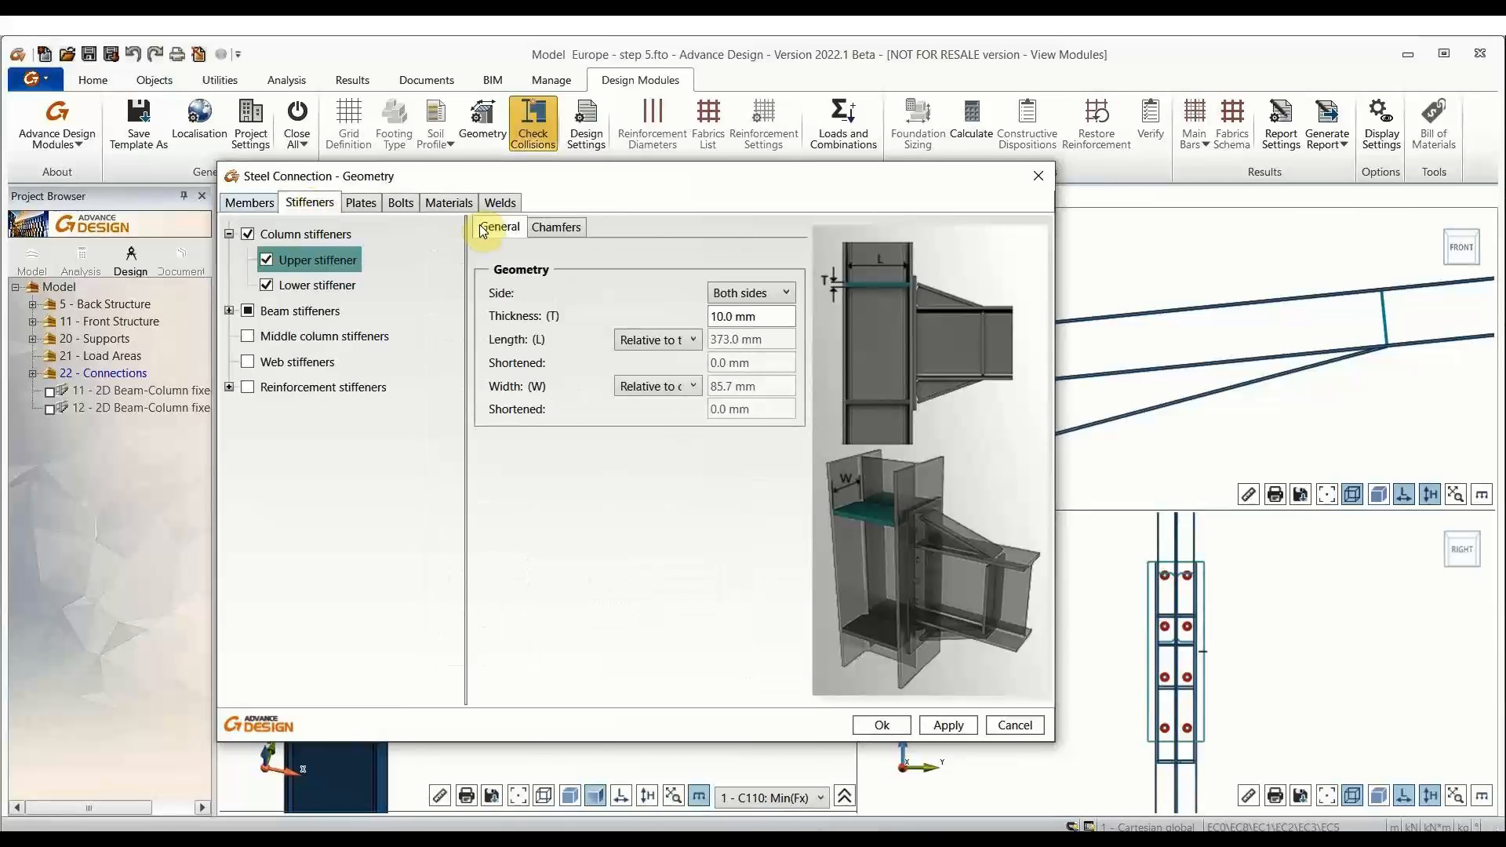
pyautogui.click(364, 203)
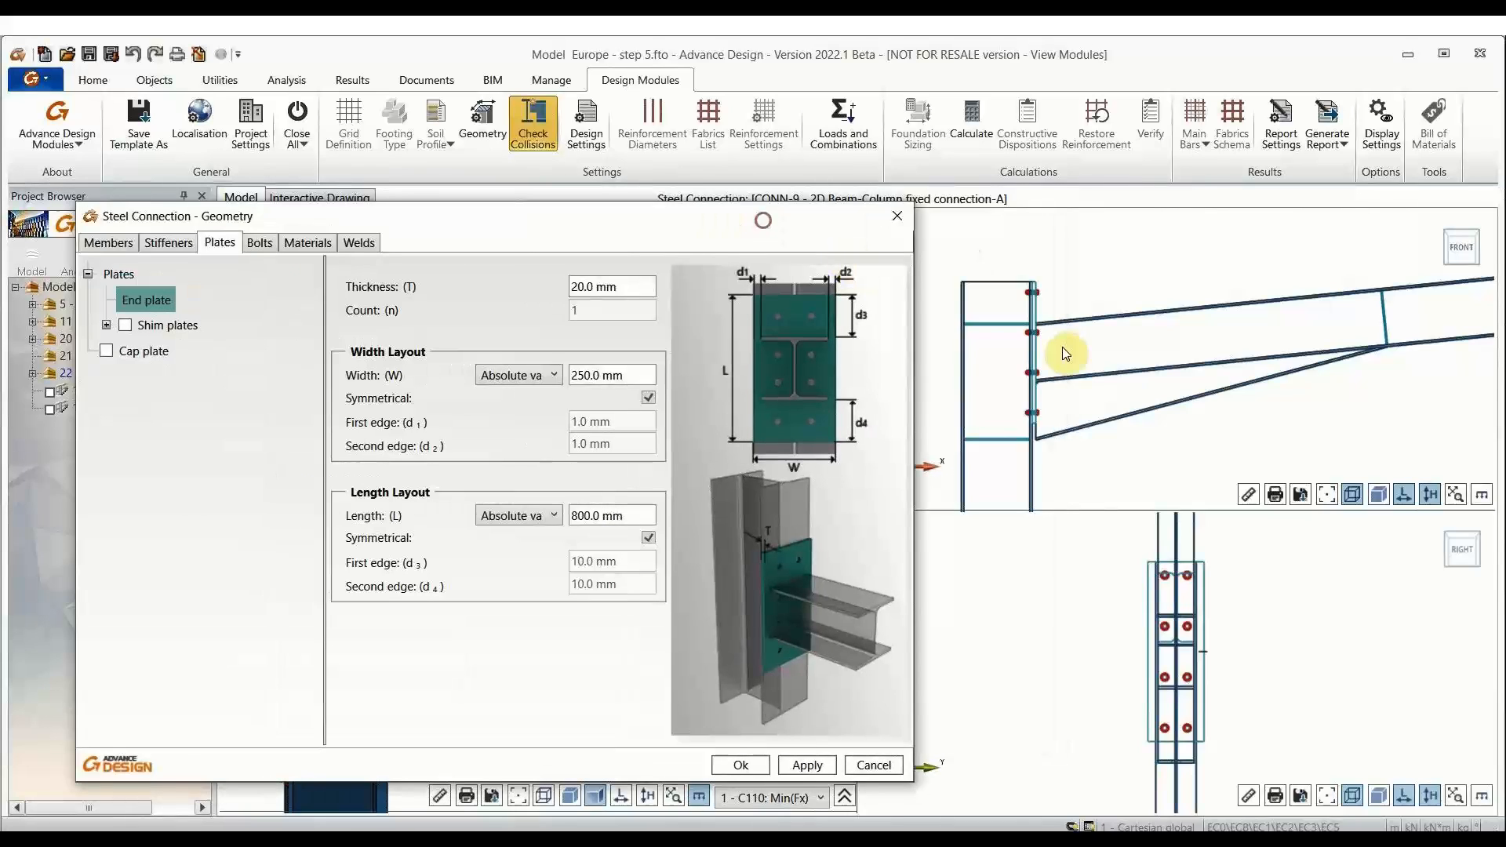
# Step: Set the end plate's thickness to 30 mm
pyautogui.click(579, 291)
pyautogui.click(1129, 324)
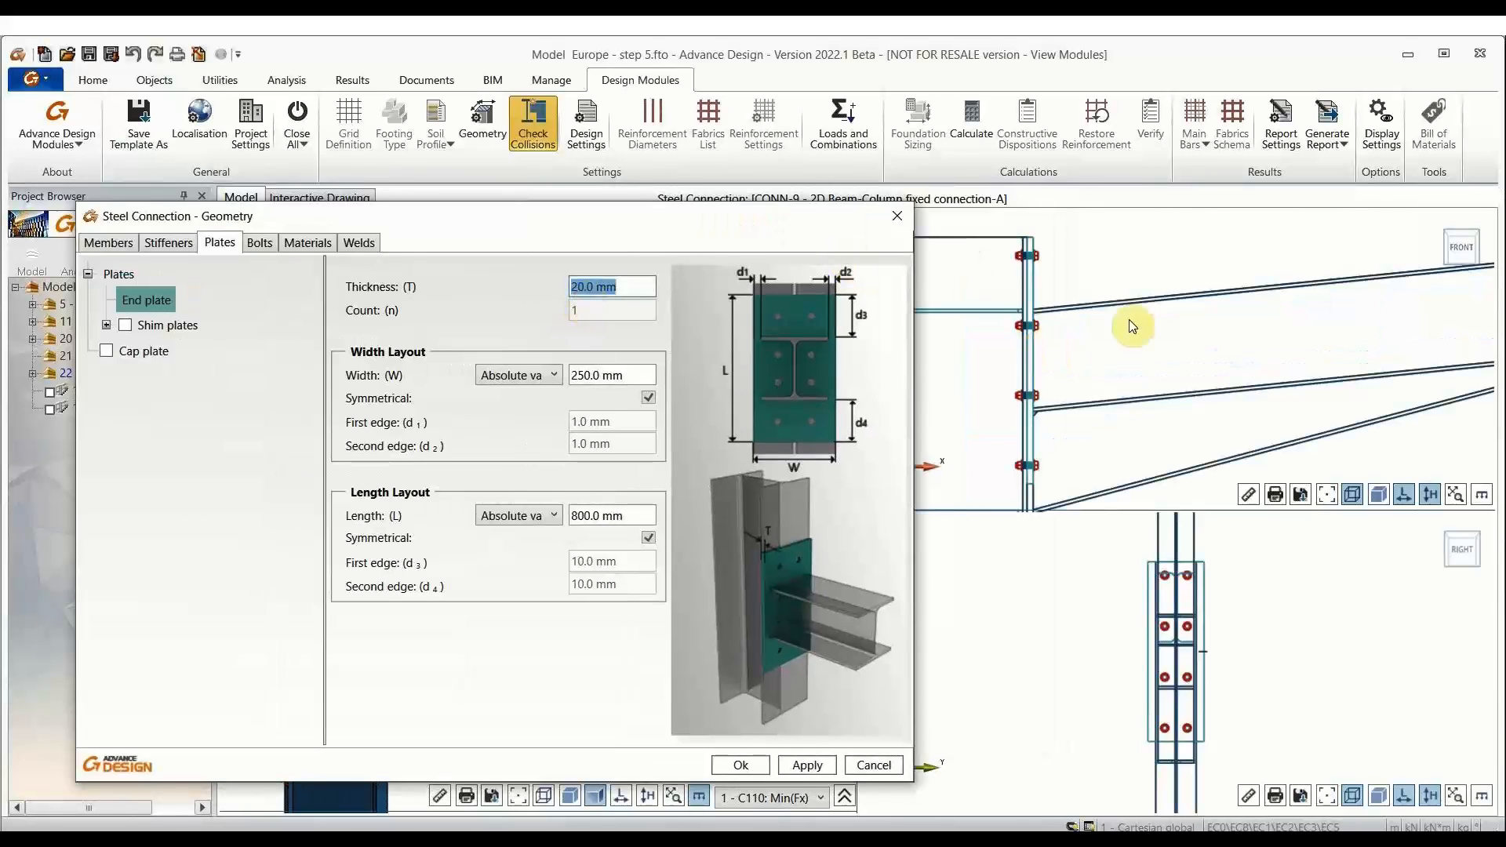
pyautogui.click(1121, 318)
pyautogui.scroll(-2, 1120, 318)
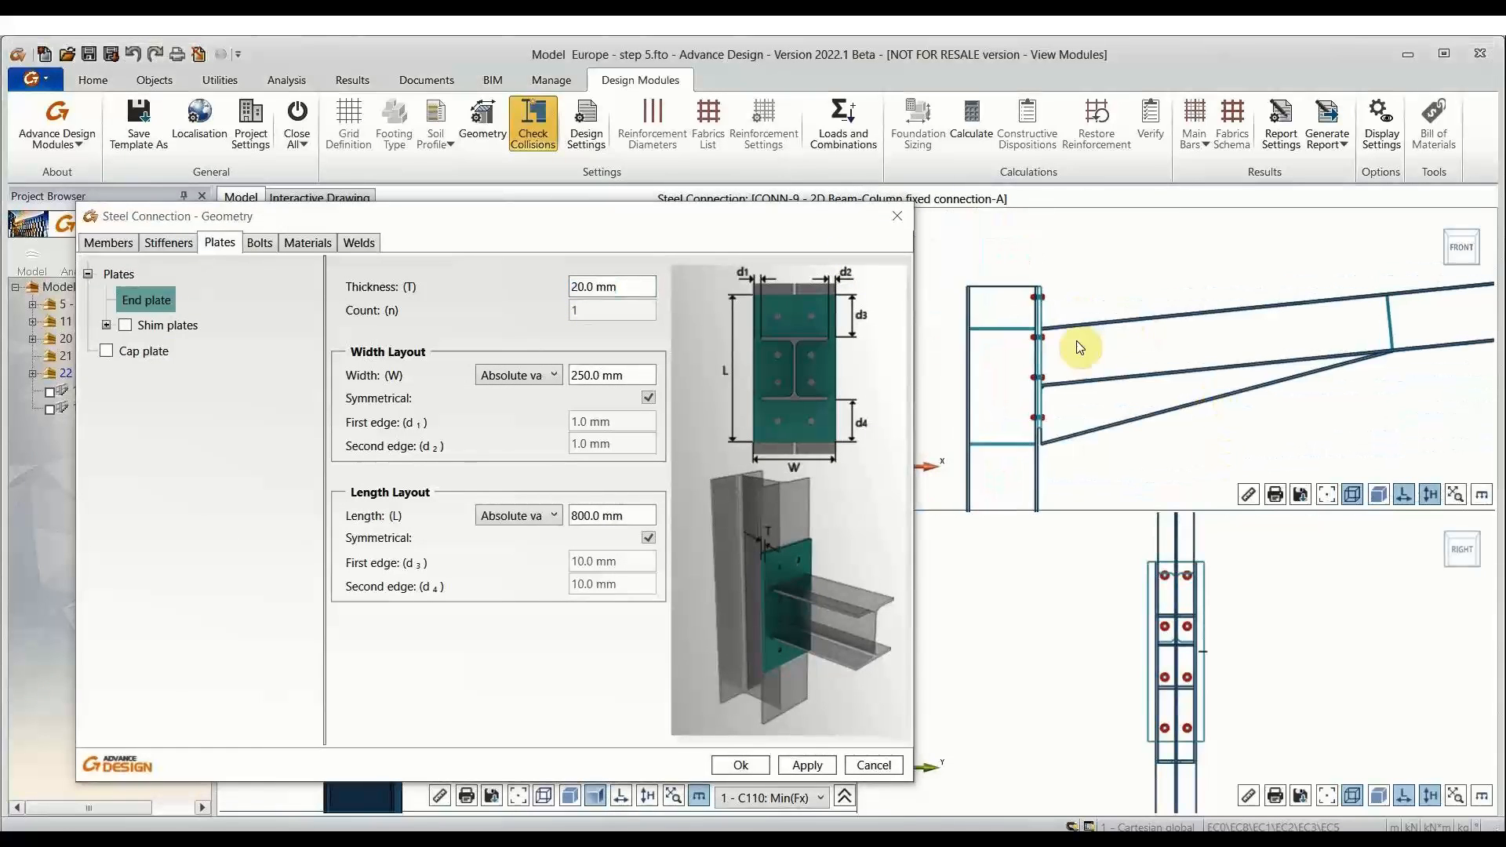
pyautogui.scroll(3, 1034, 292)
pyautogui.scroll(1, 1078, 294)
pyautogui.moveTo(1078, 294); pyautogui.dragTo(1229, 403, button='middle')
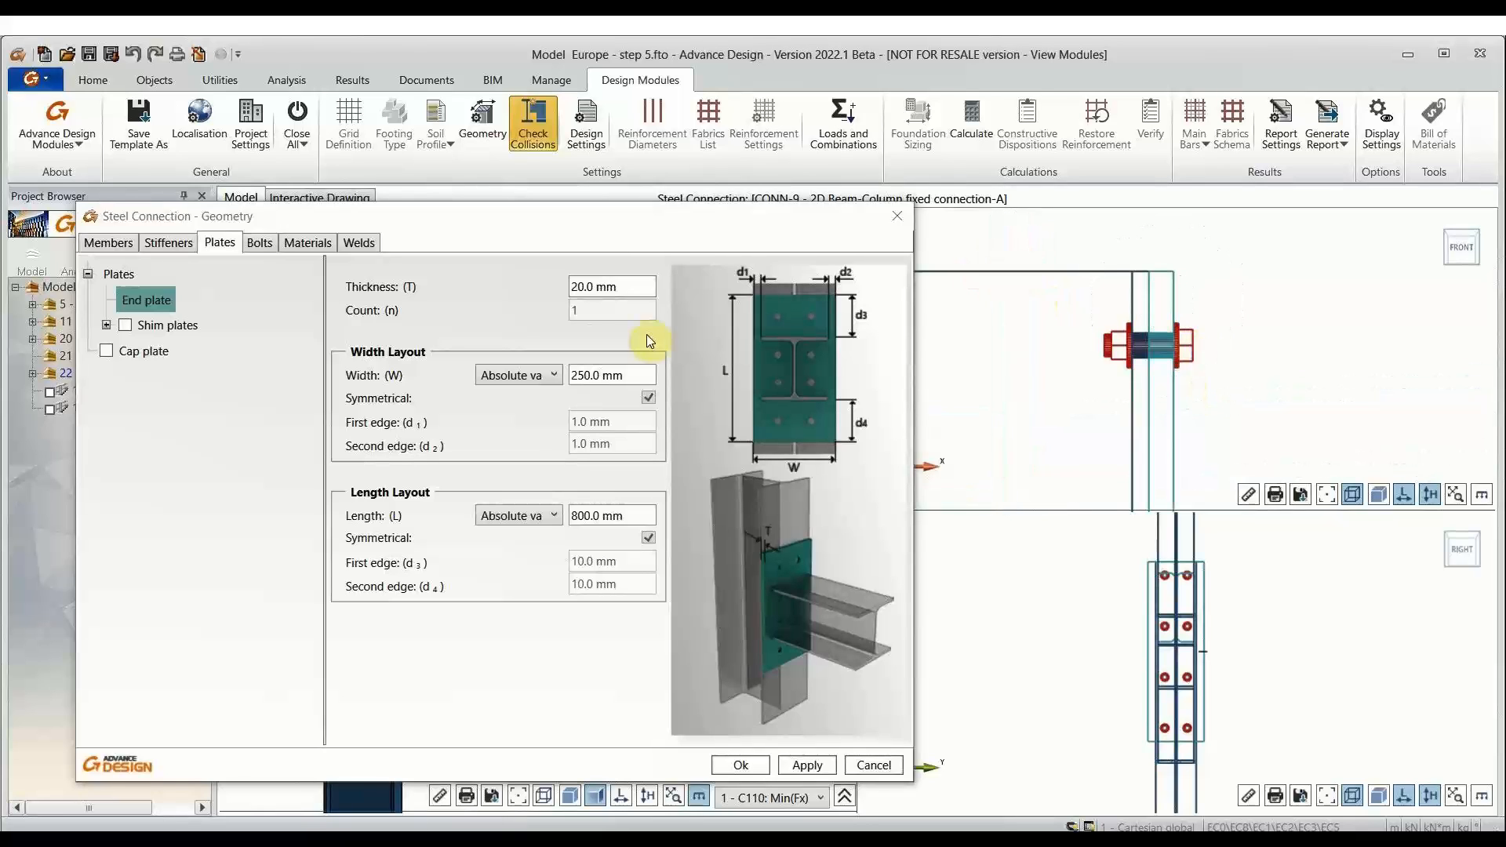
pyautogui.click(578, 288)
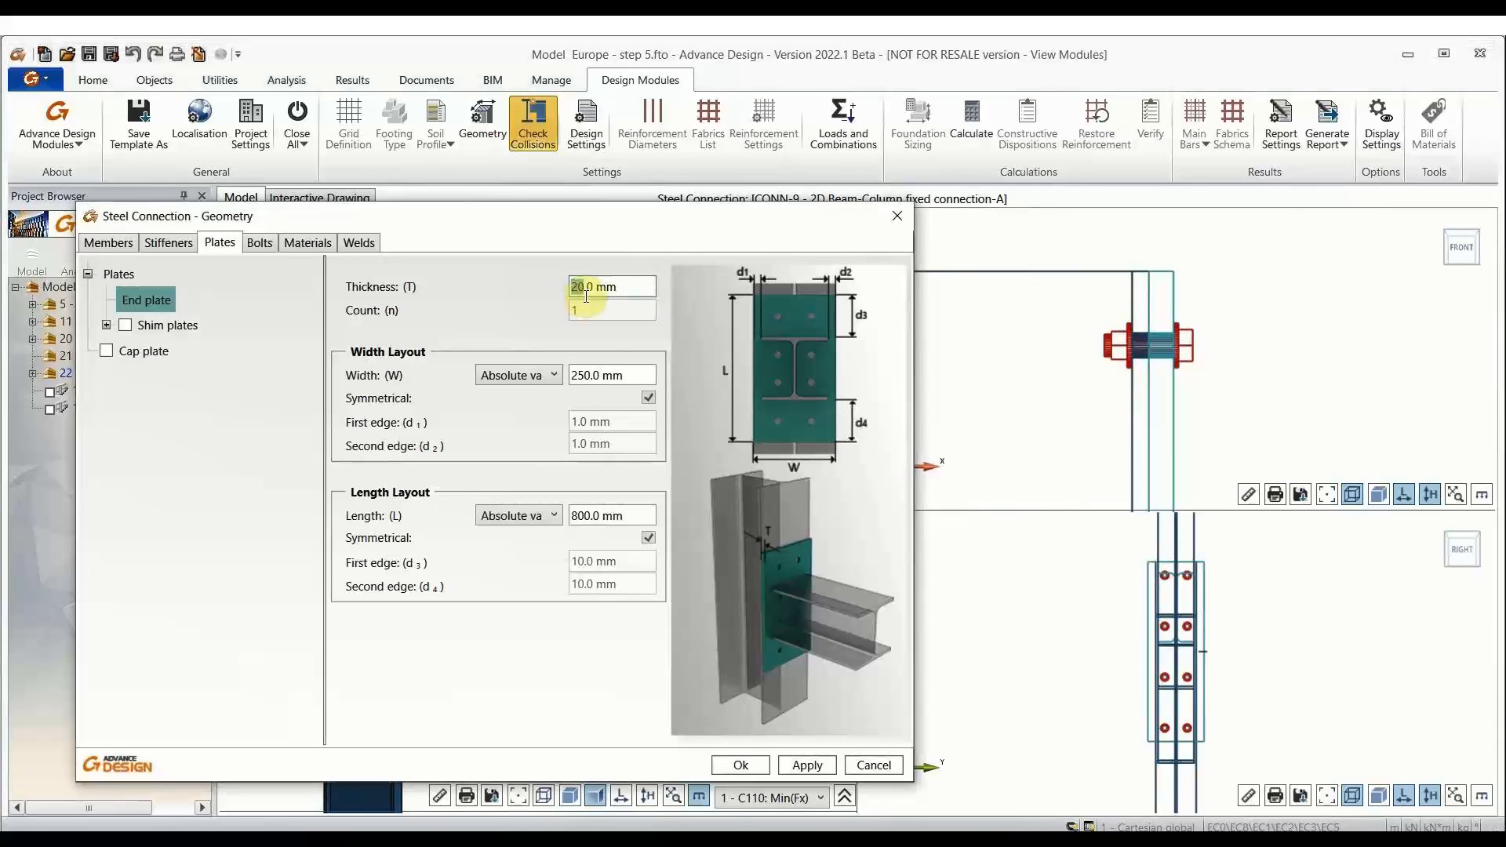
pyautogui.write('30')
pyautogui.click(1150, 307)
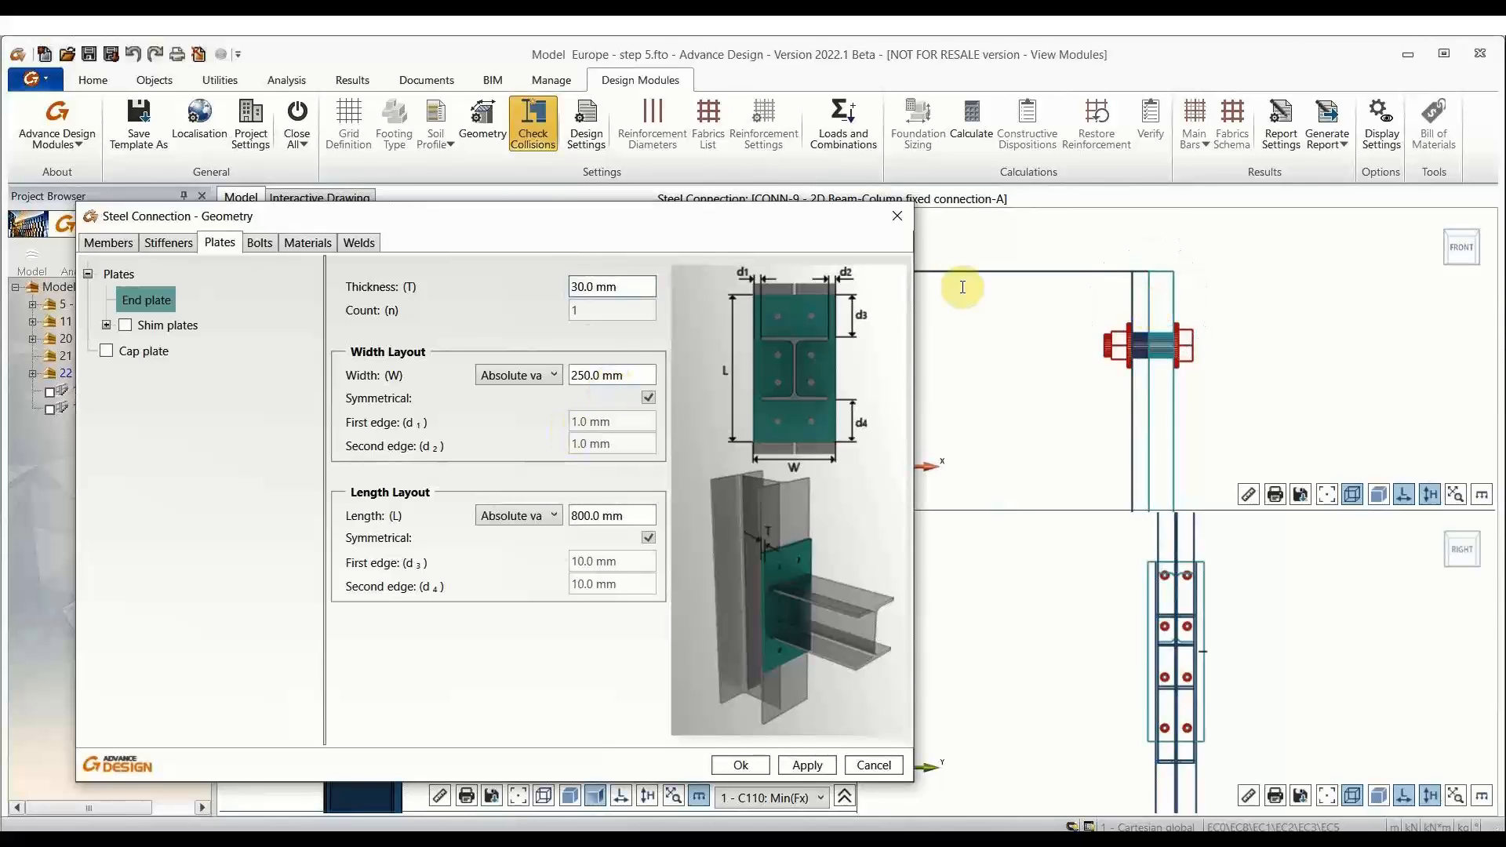
# Step: Set the end plate's width to 300 mm, keeping the width defined as an absolute value
pyautogui.click(617, 377)
pyautogui.click(512, 376)
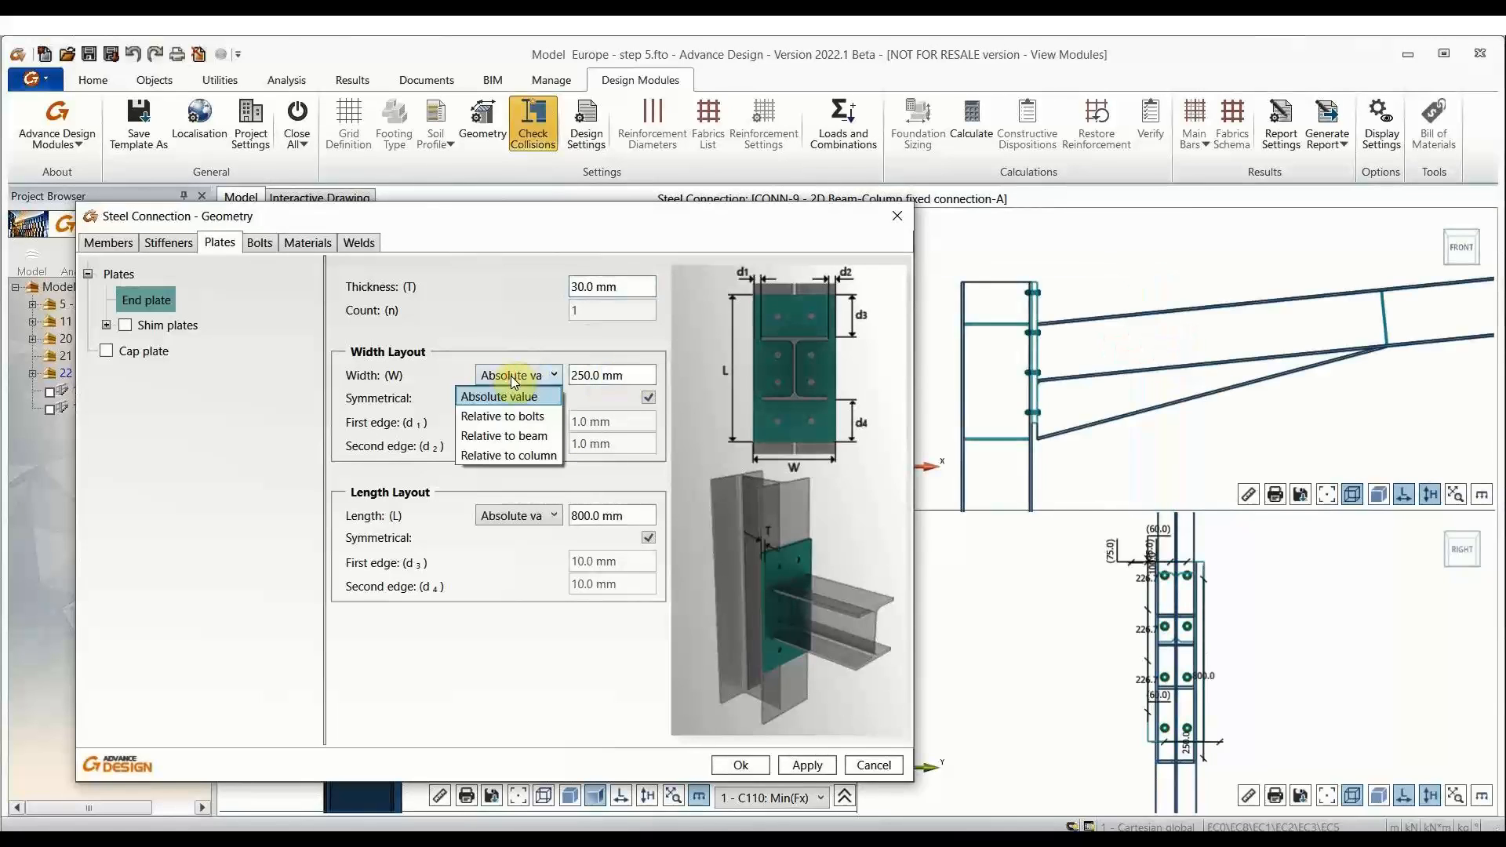
pyautogui.click(510, 479)
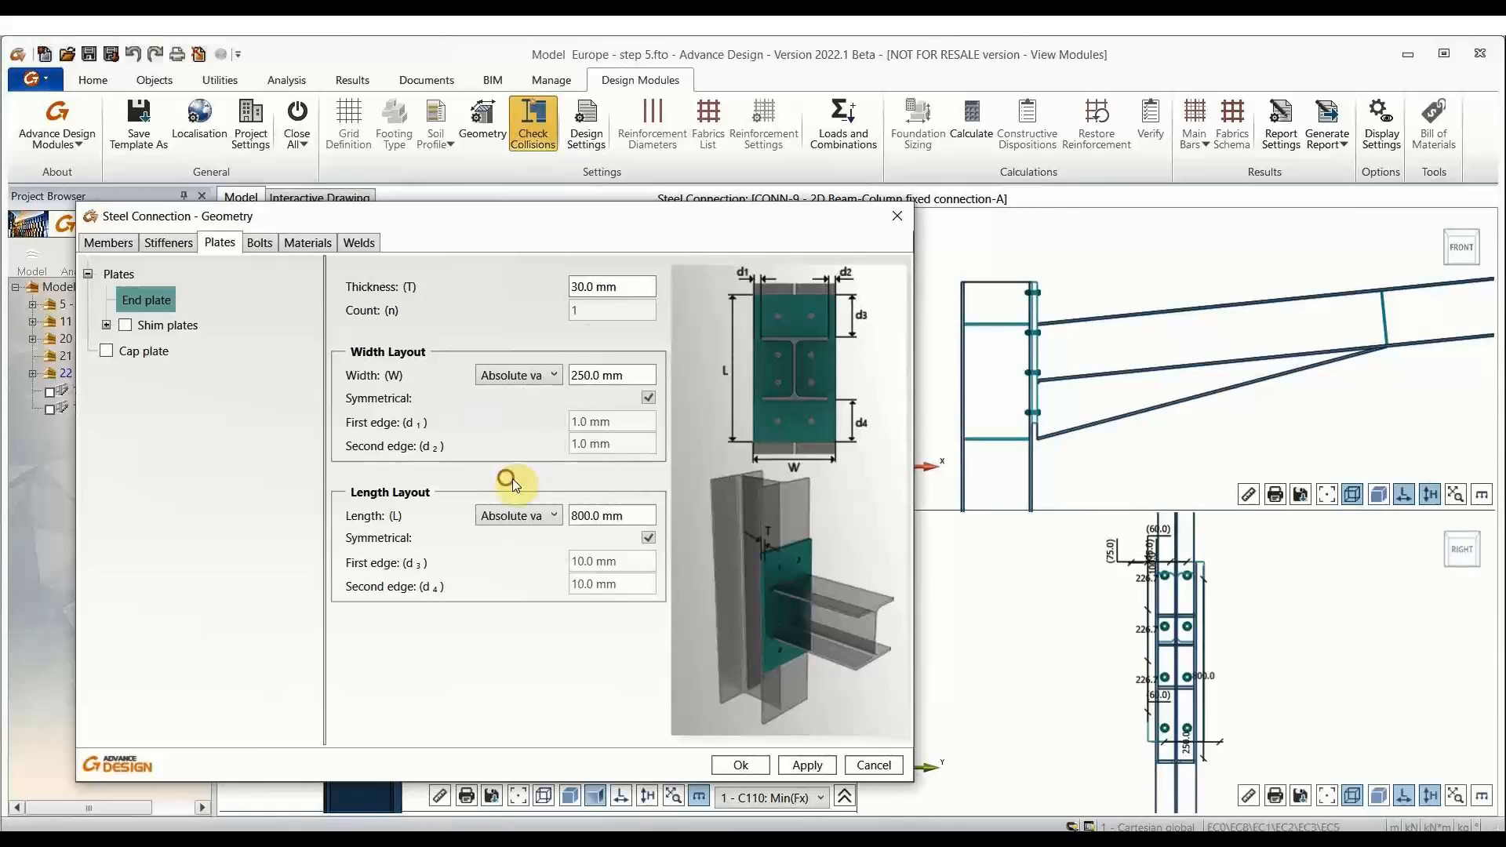
pyautogui.doubleClick(612, 380)
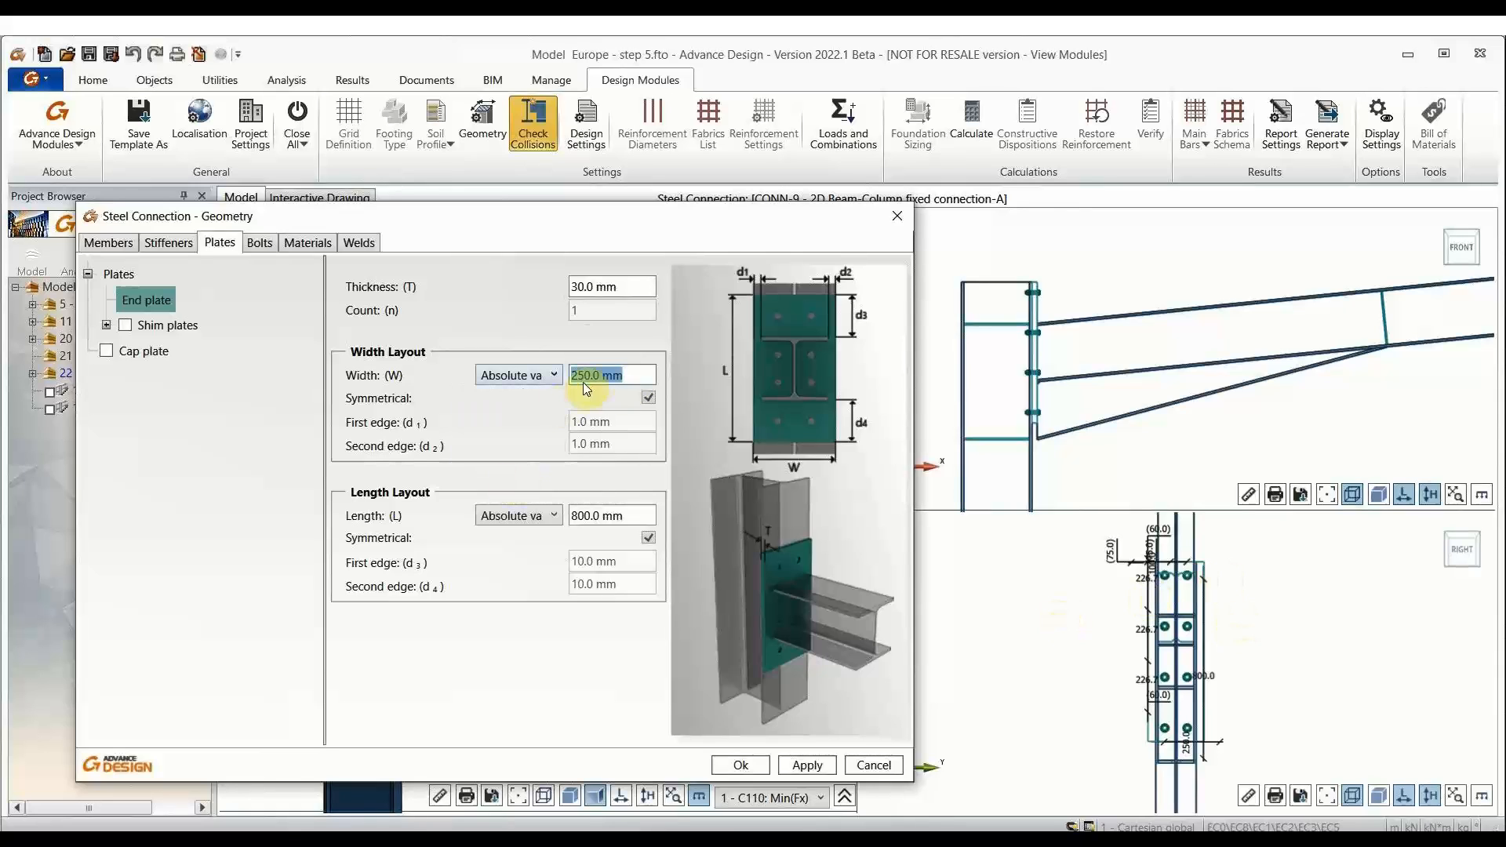
pyautogui.click(594, 383)
pyautogui.doubleClick(585, 375)
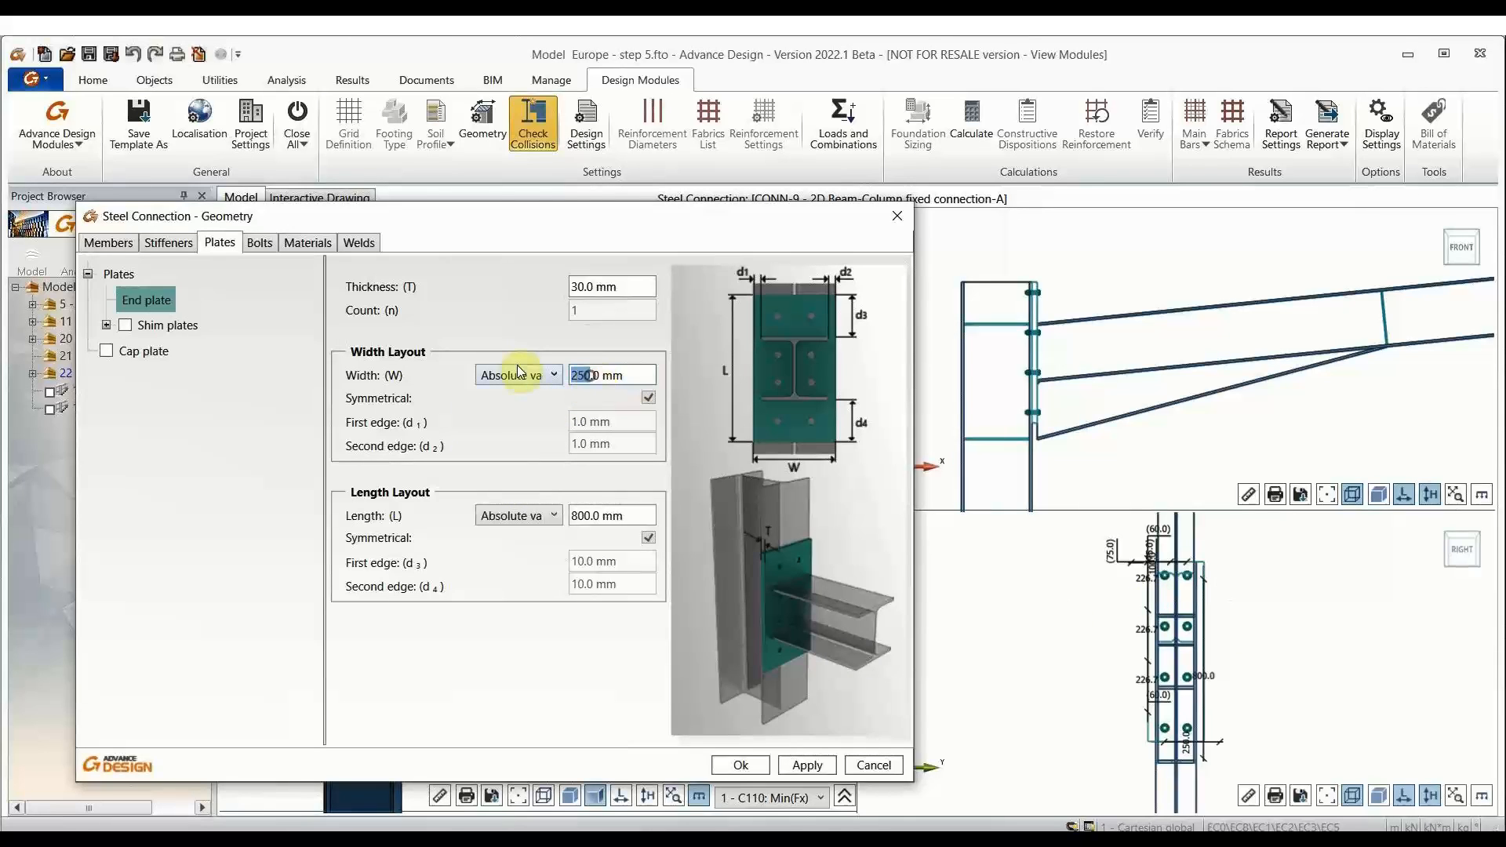
pyautogui.write('300')
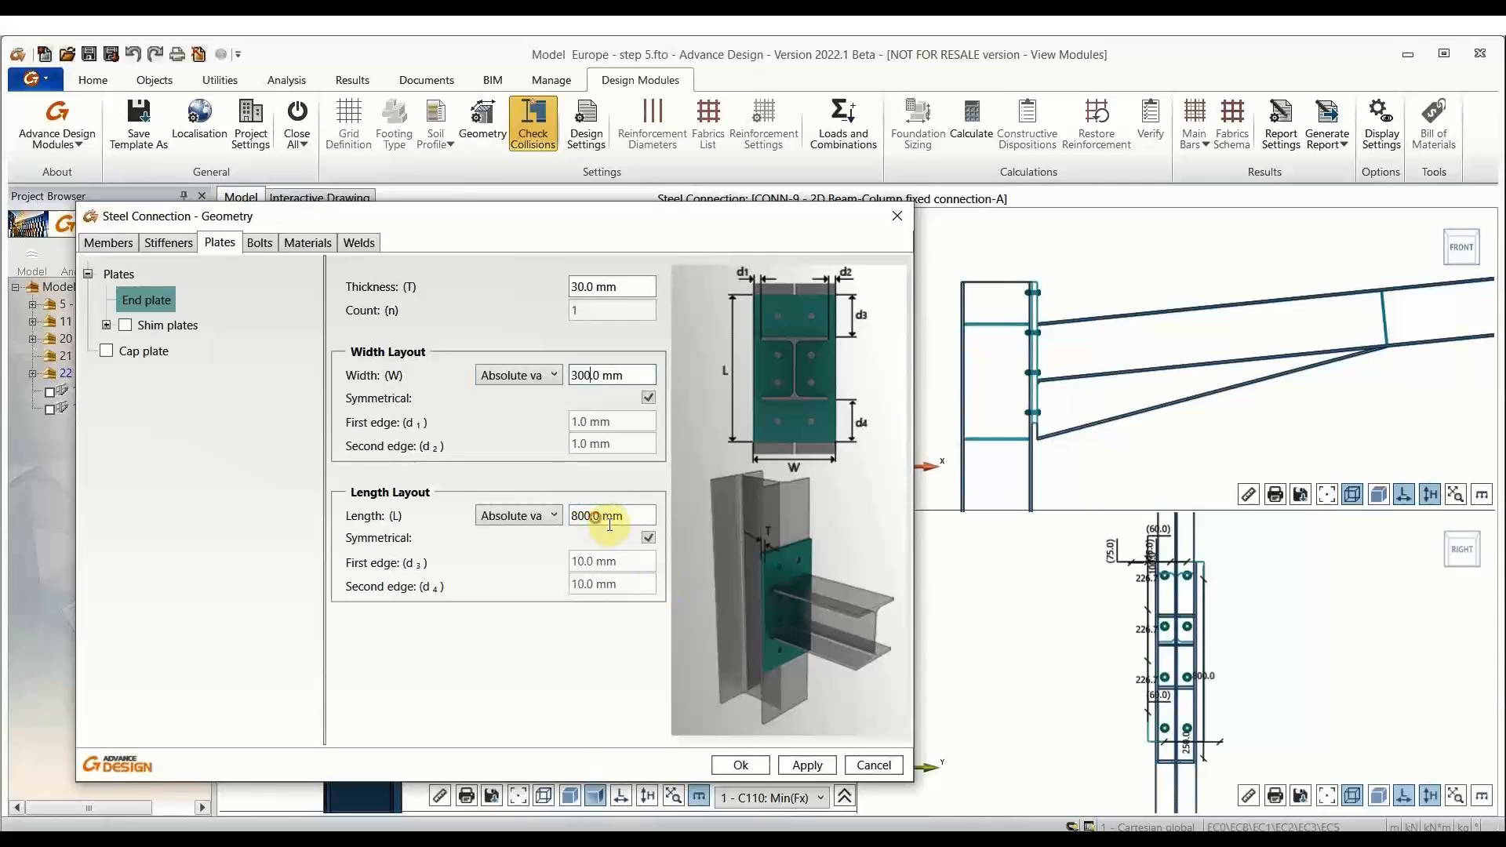
# Step: Set the end plate's length to 900 mm and check its dimensions in the right view
pyautogui.click(610, 521)
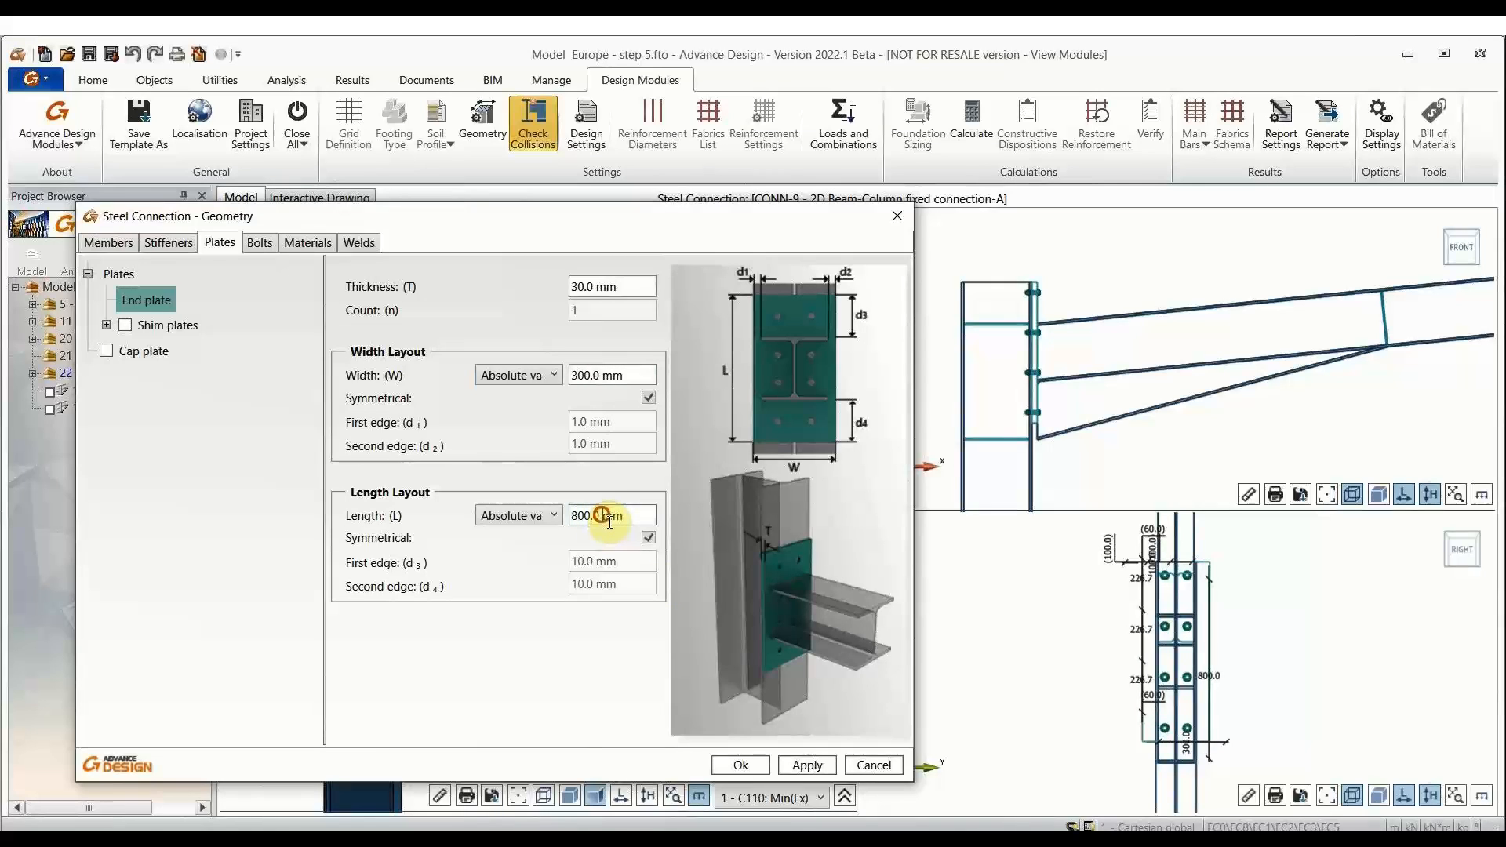
pyautogui.hotkey('ctrl', 'a')
pyautogui.write('900mm')
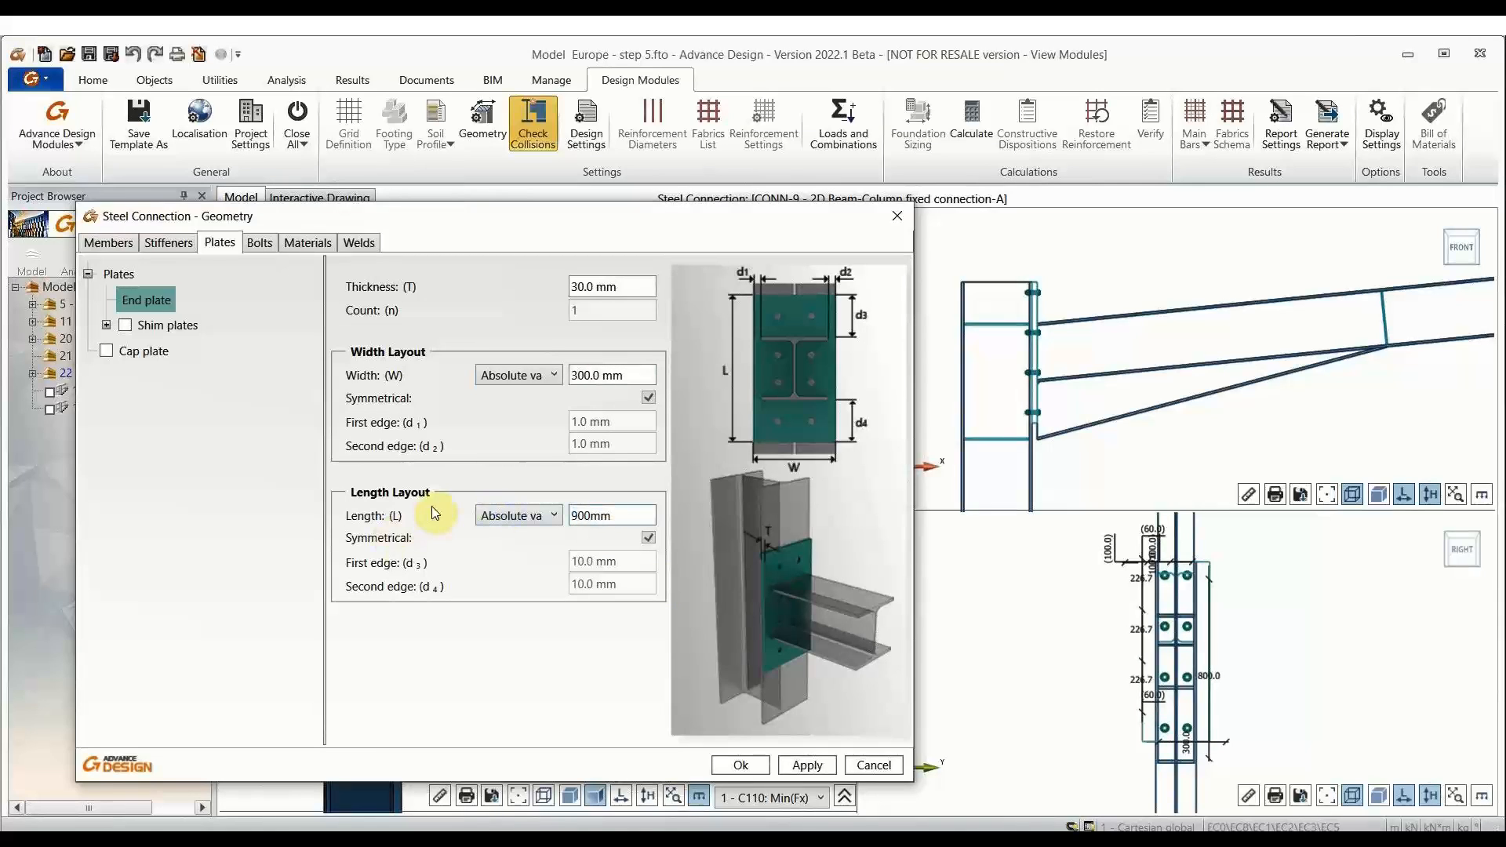
pyautogui.scroll(2, 1259, 639)
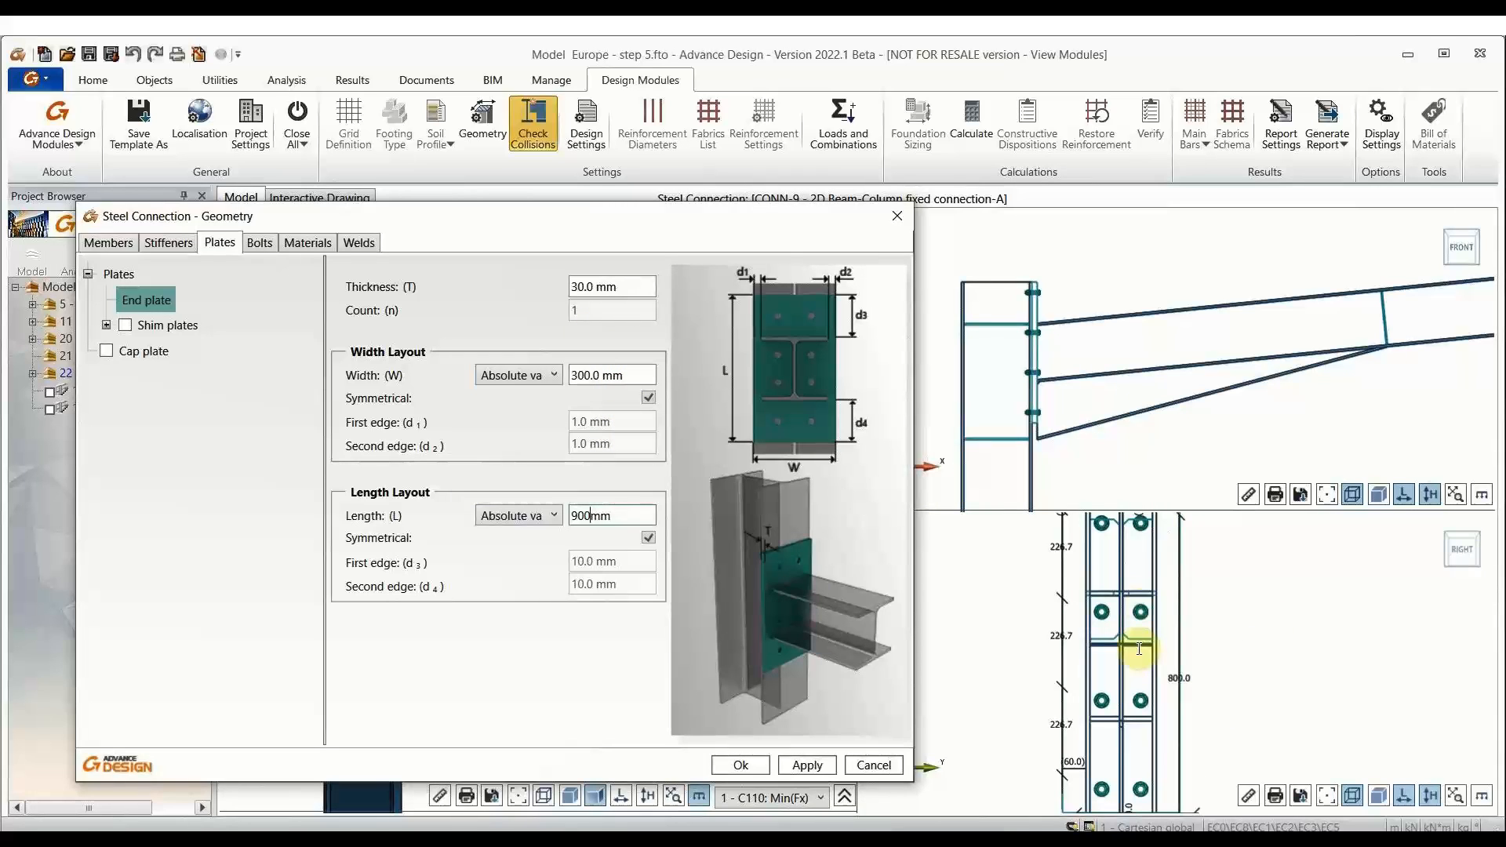
# Step: Open the connection's bolt definition and review the available bolt diameters and the bolt standards by country
pyautogui.click(251, 244)
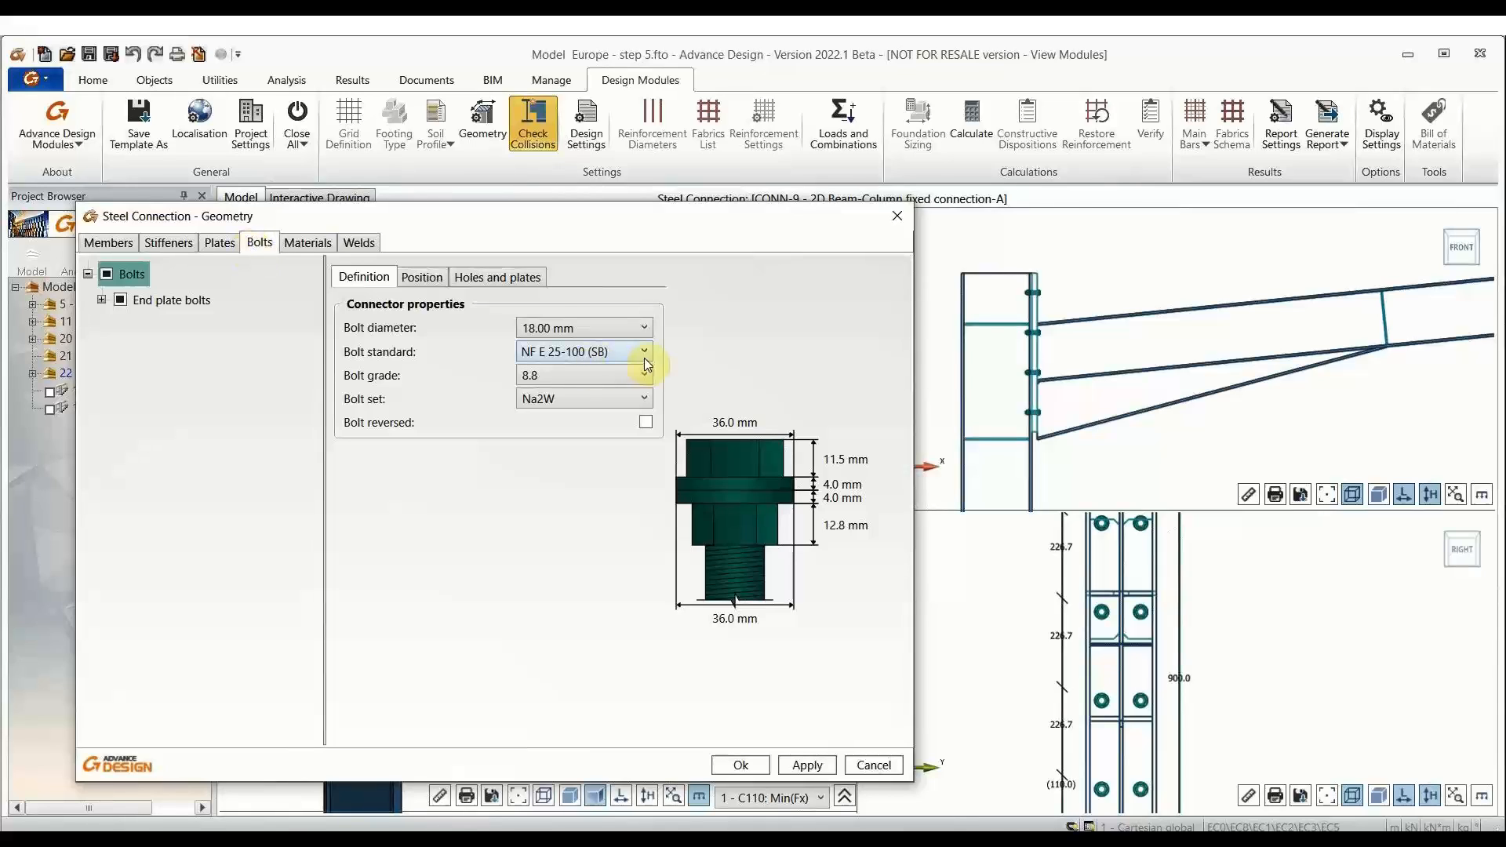
pyautogui.click(540, 328)
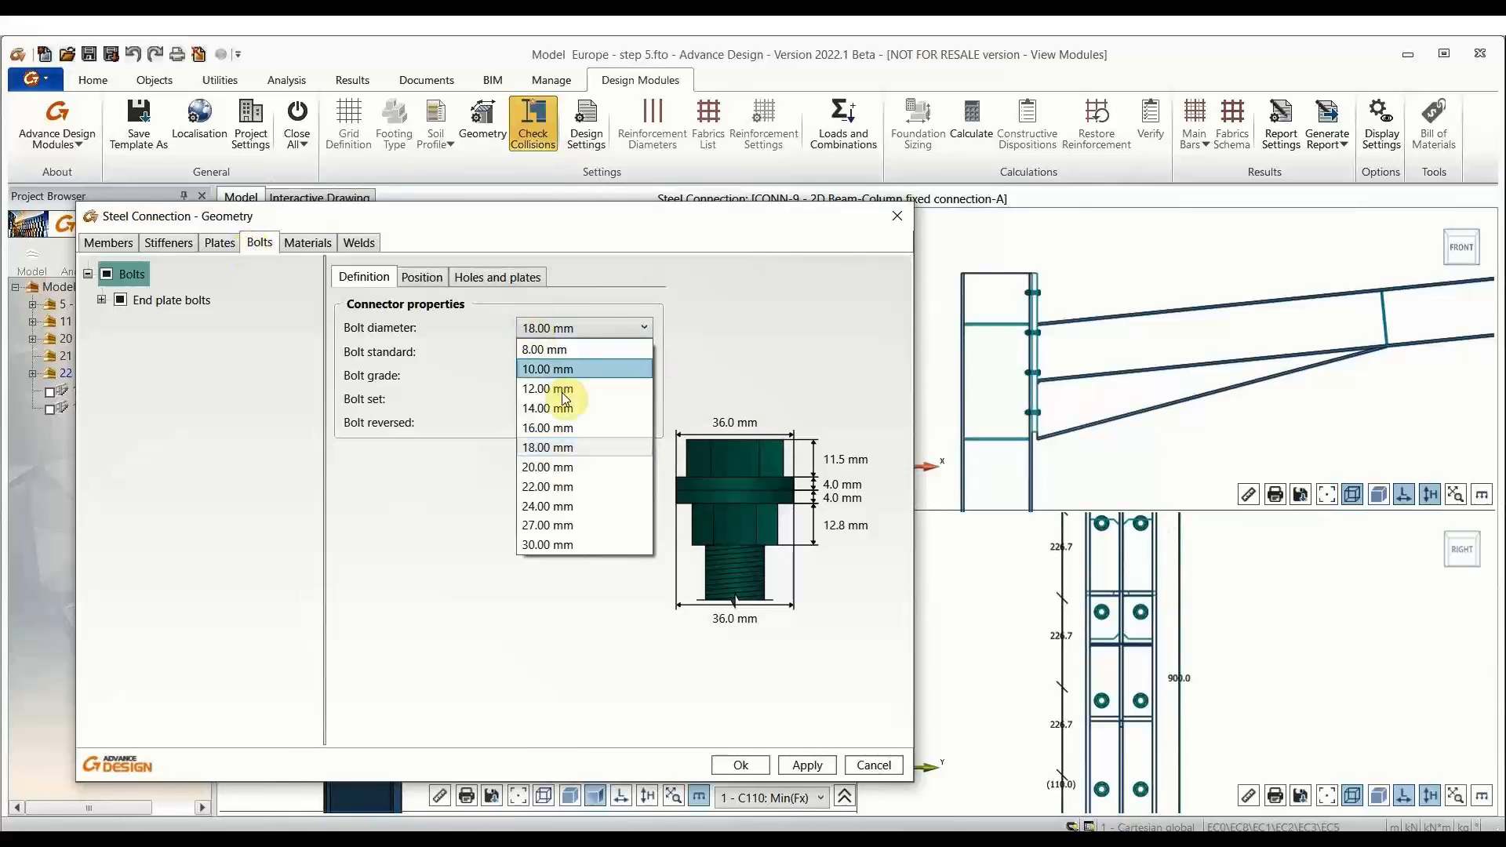
pyautogui.click(554, 569)
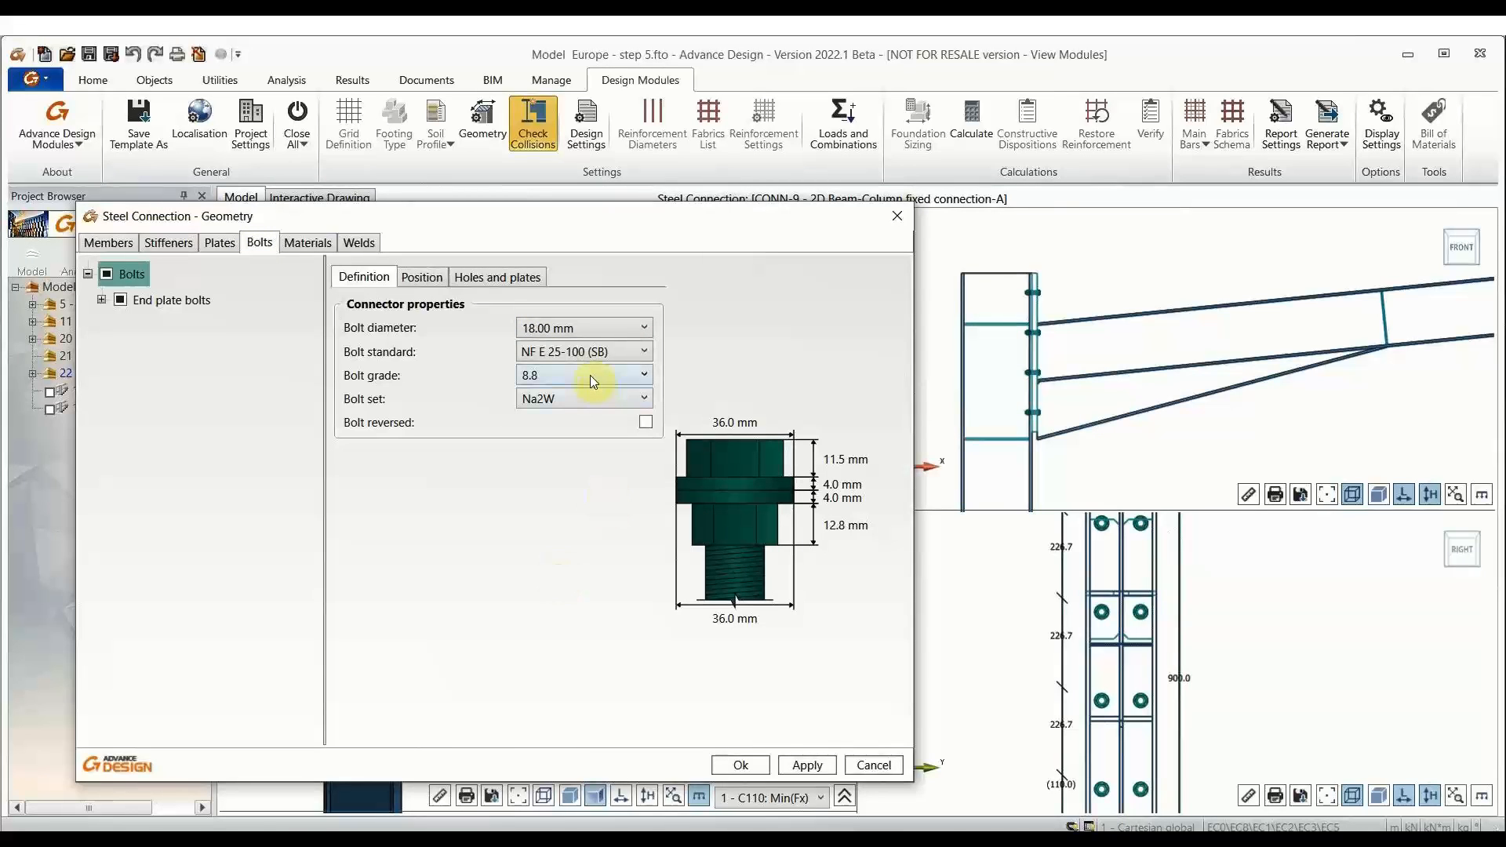
pyautogui.click(595, 356)
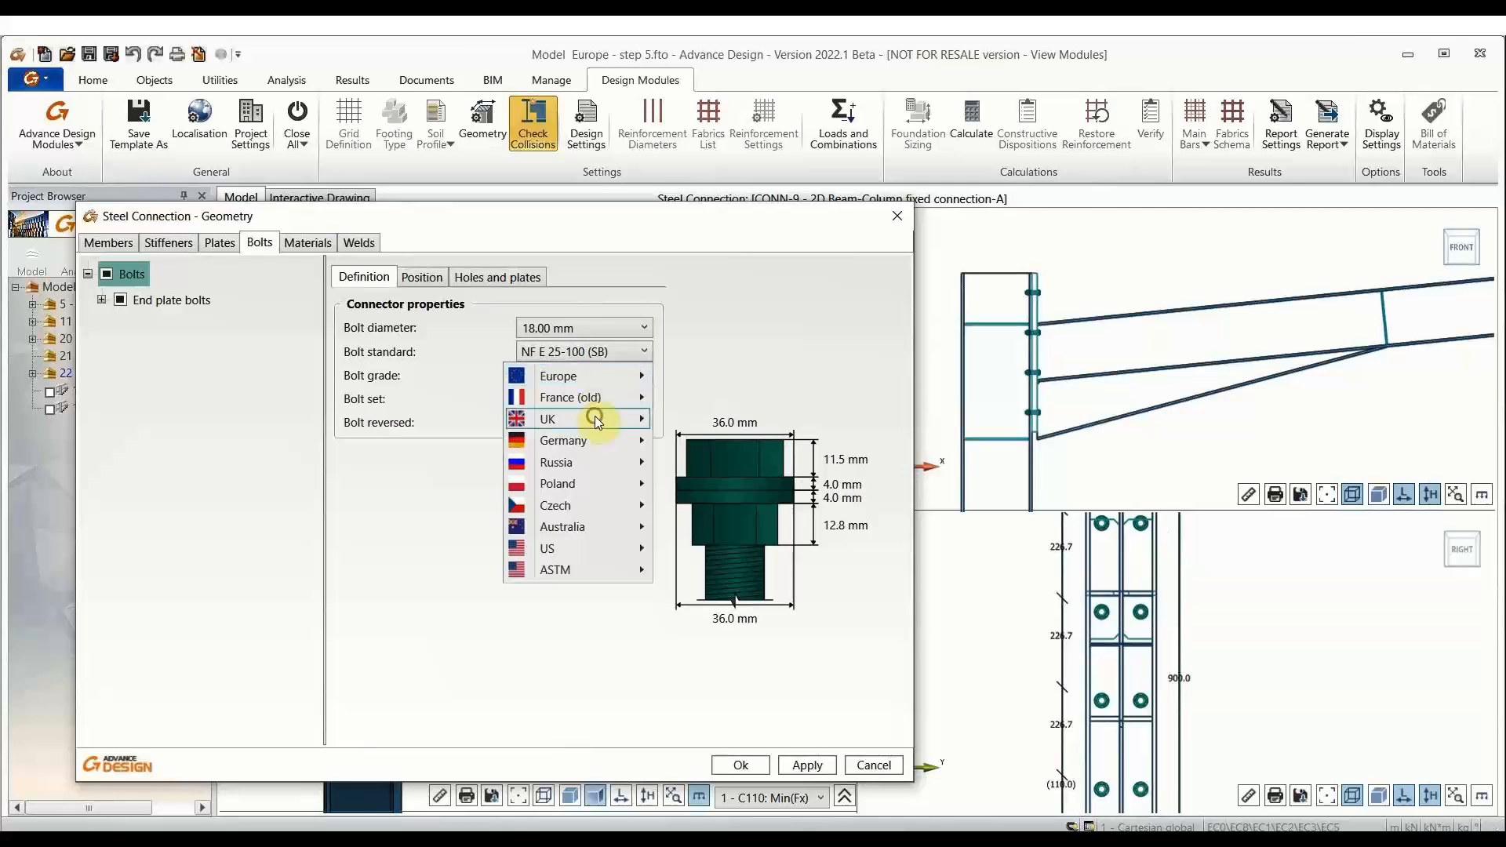
pyautogui.moveTo(584, 416)
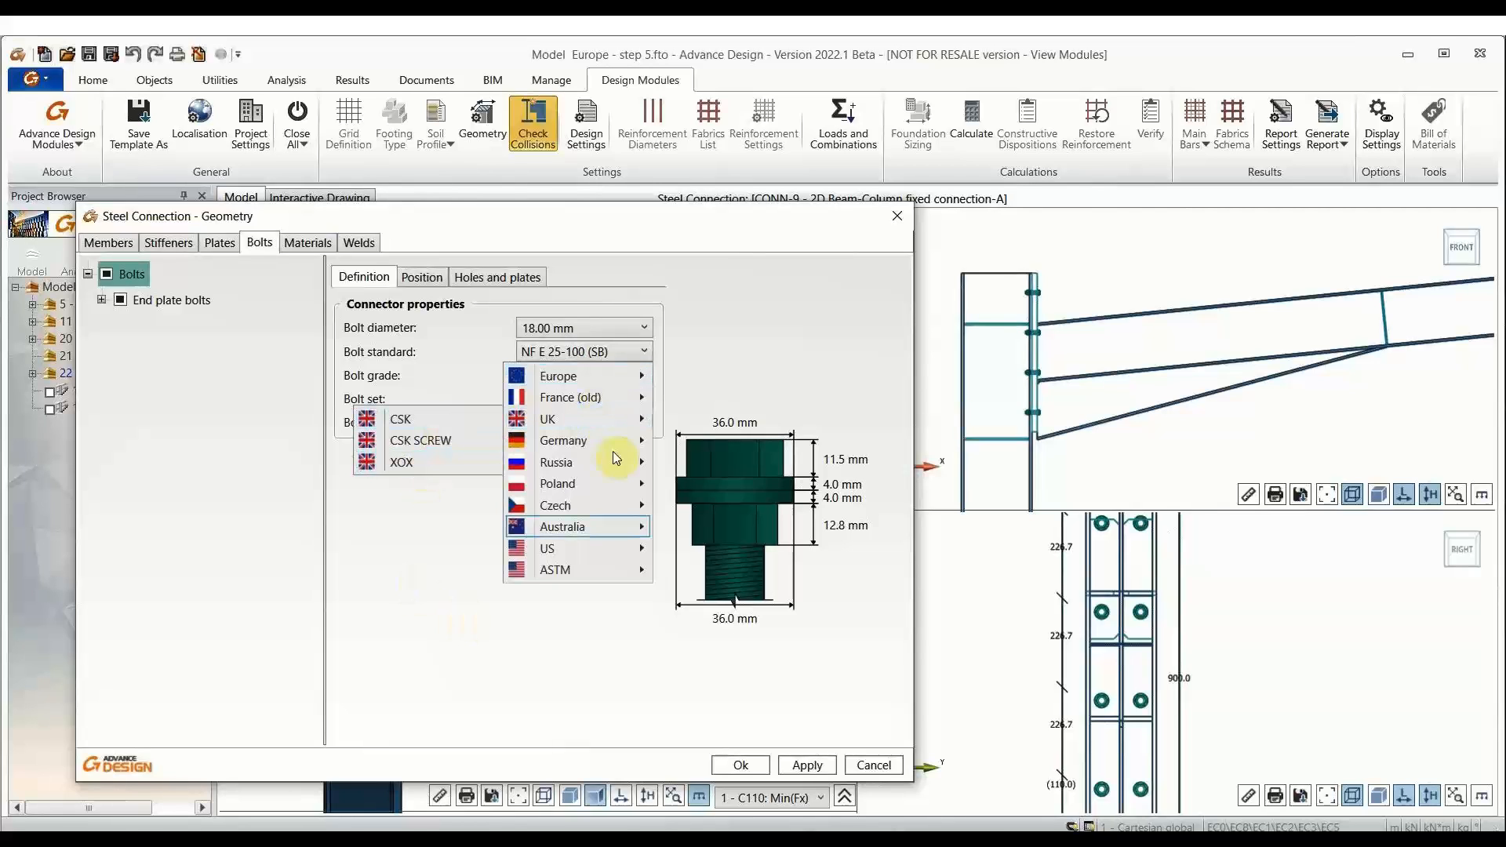
pyautogui.click(584, 667)
# Step: Try three bolt columns in the bolt position settings and return the number of columns to 2
pyautogui.click(422, 276)
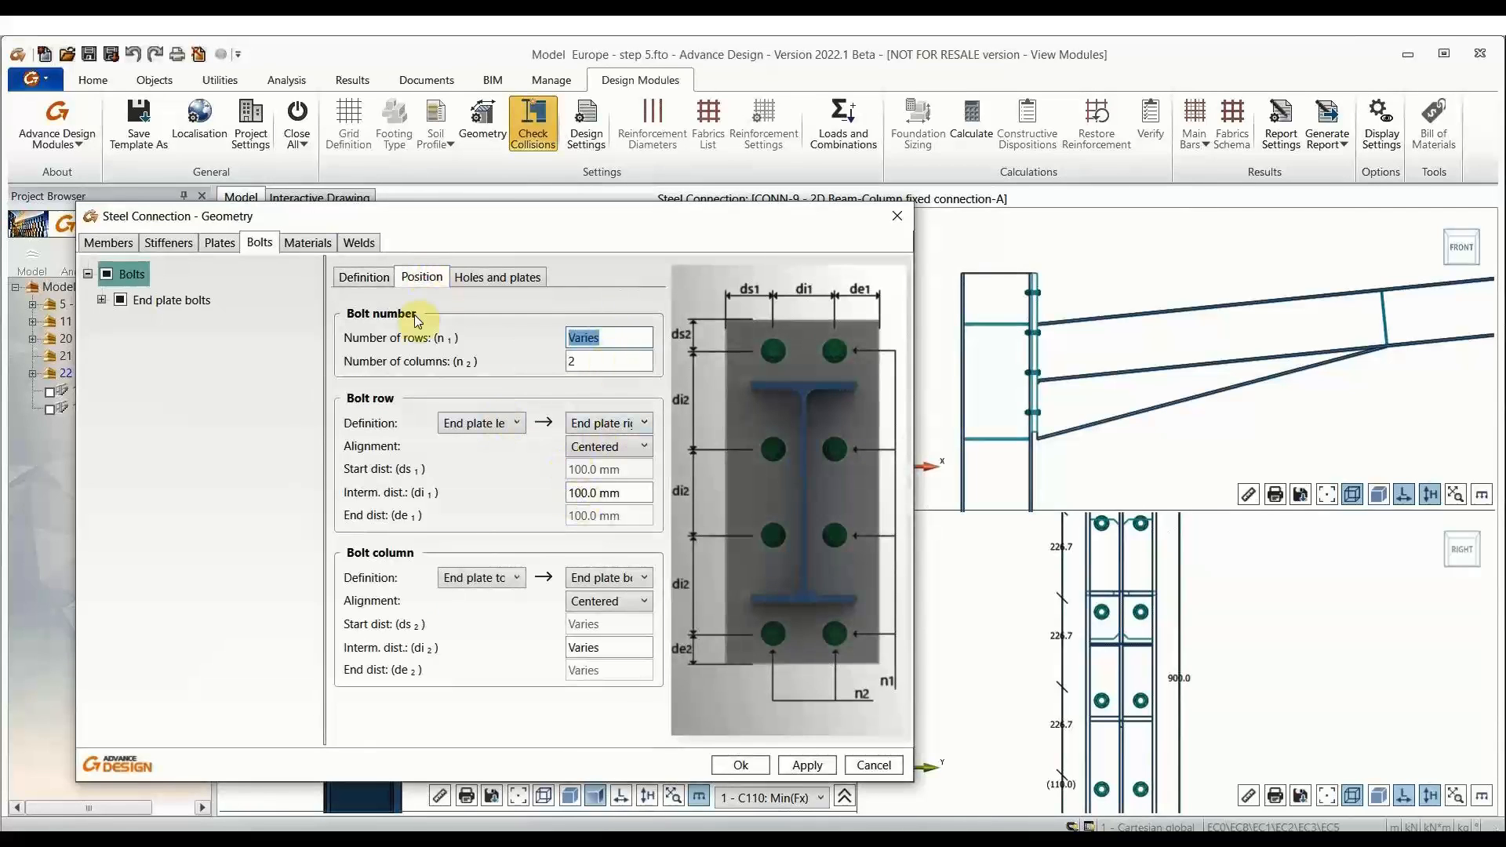
pyautogui.doubleClick(591, 362)
pyautogui.write('3')
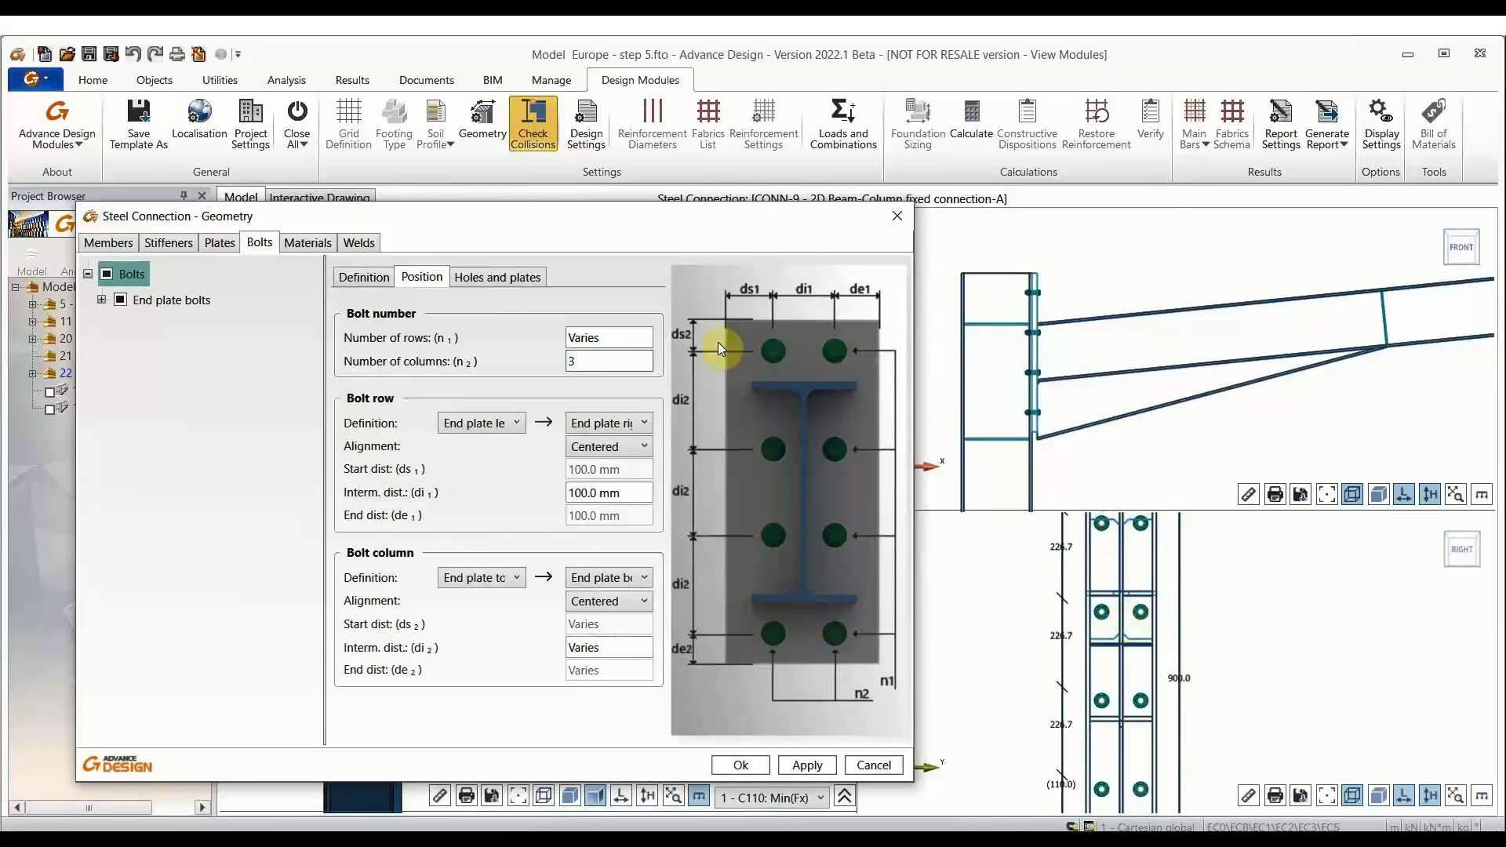
pyautogui.press('Tab')
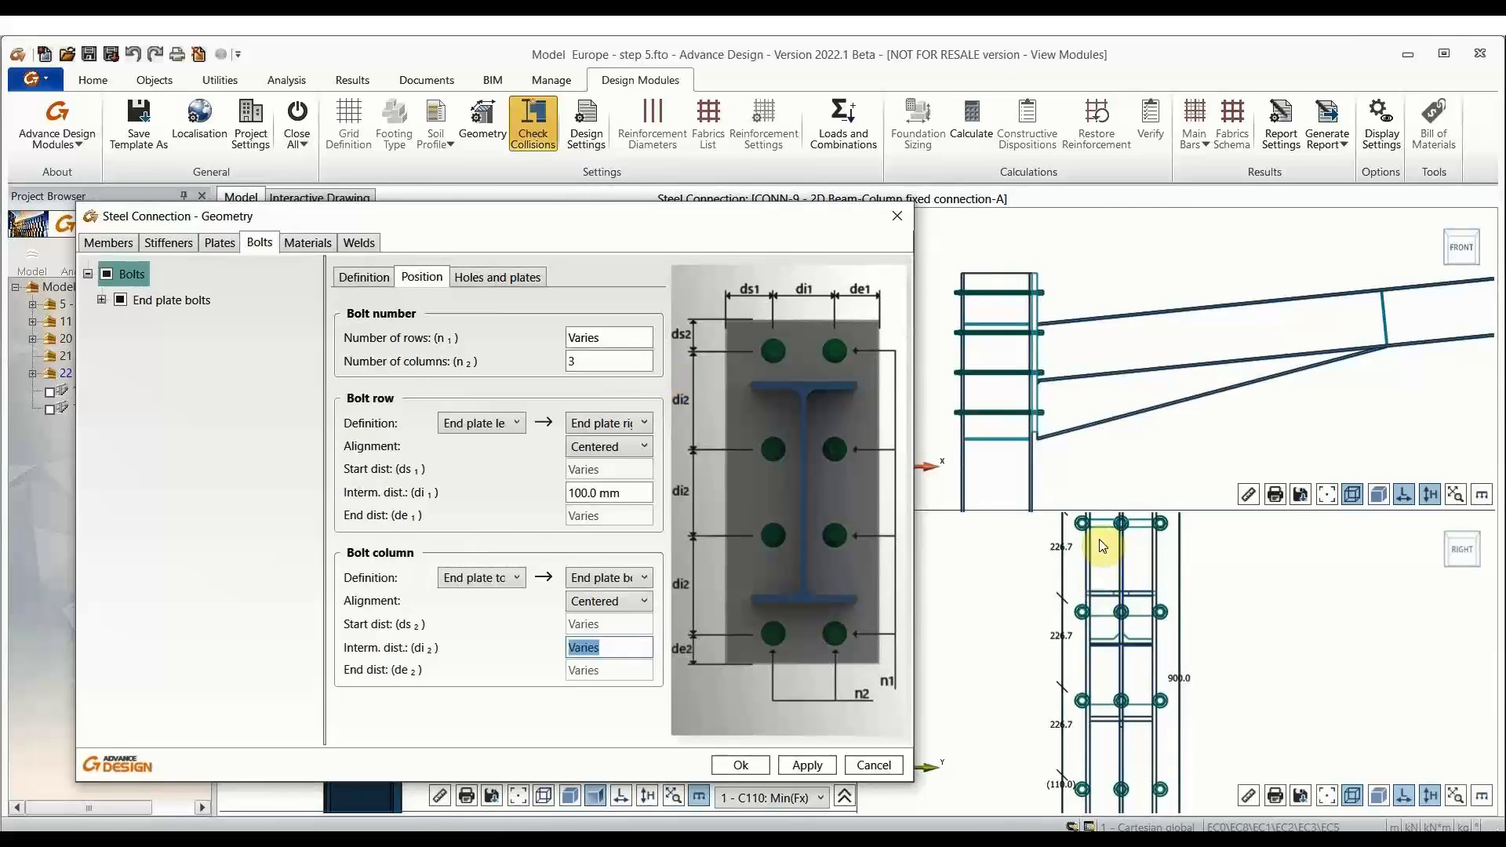
pyautogui.click(594, 360)
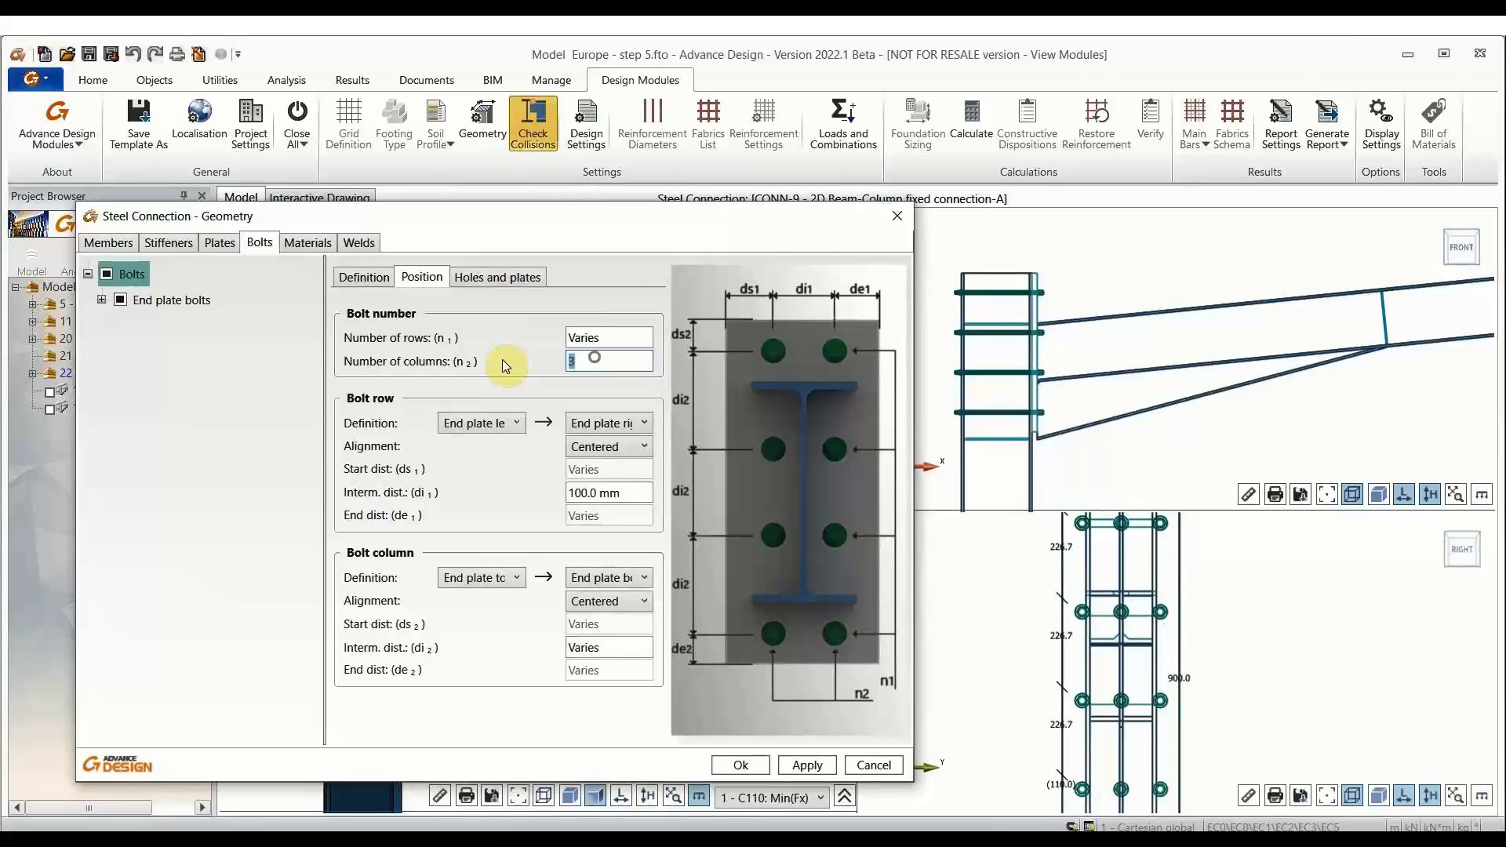
pyautogui.write('2')
# Step: Check the bolt row's reference edge options and examine the bolt spacing dimensions in the right view
pyautogui.click(482, 423)
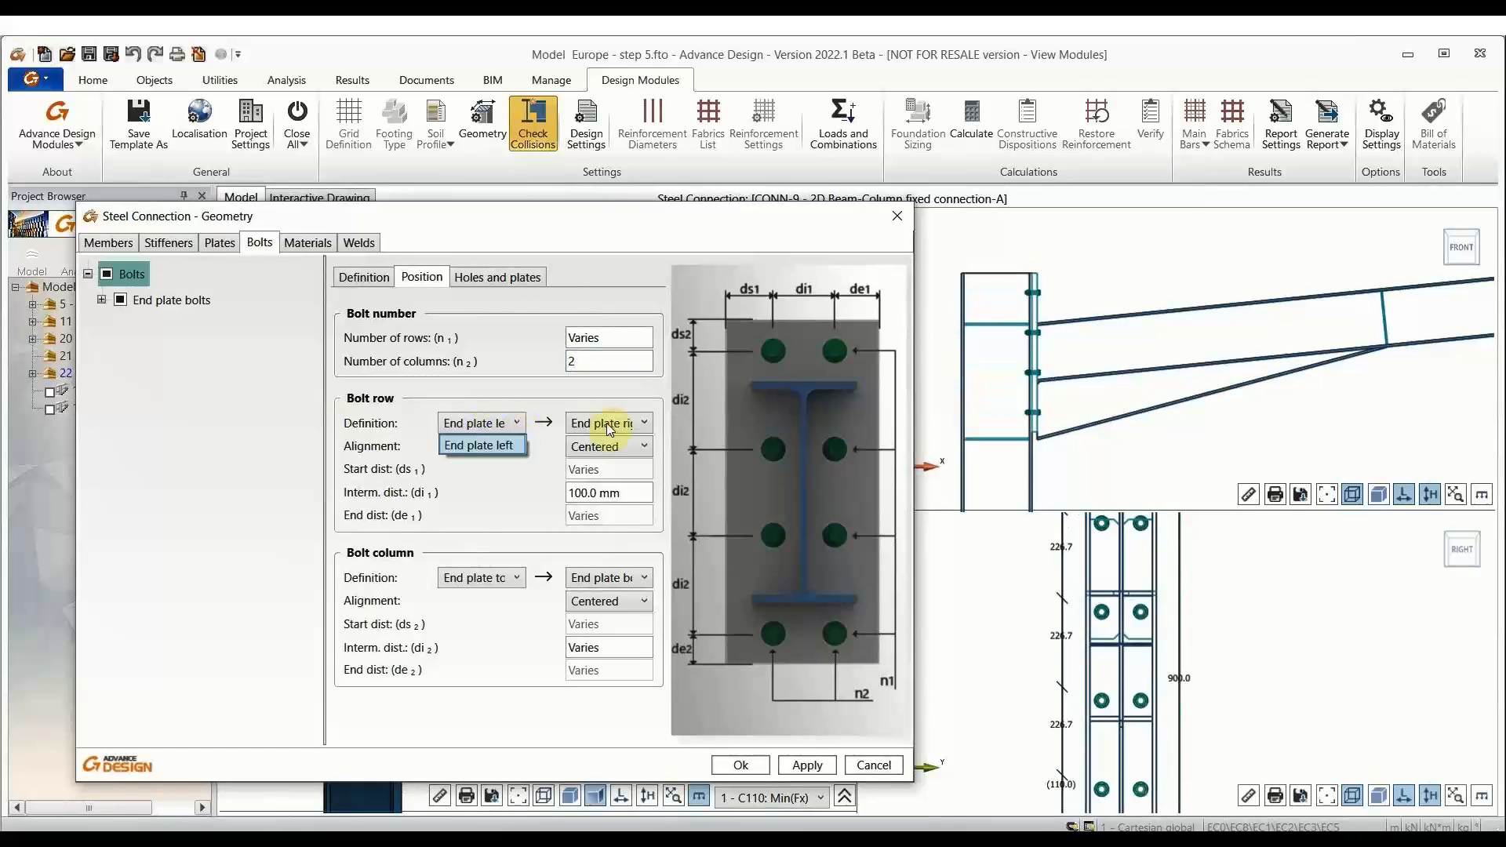
pyautogui.click(534, 496)
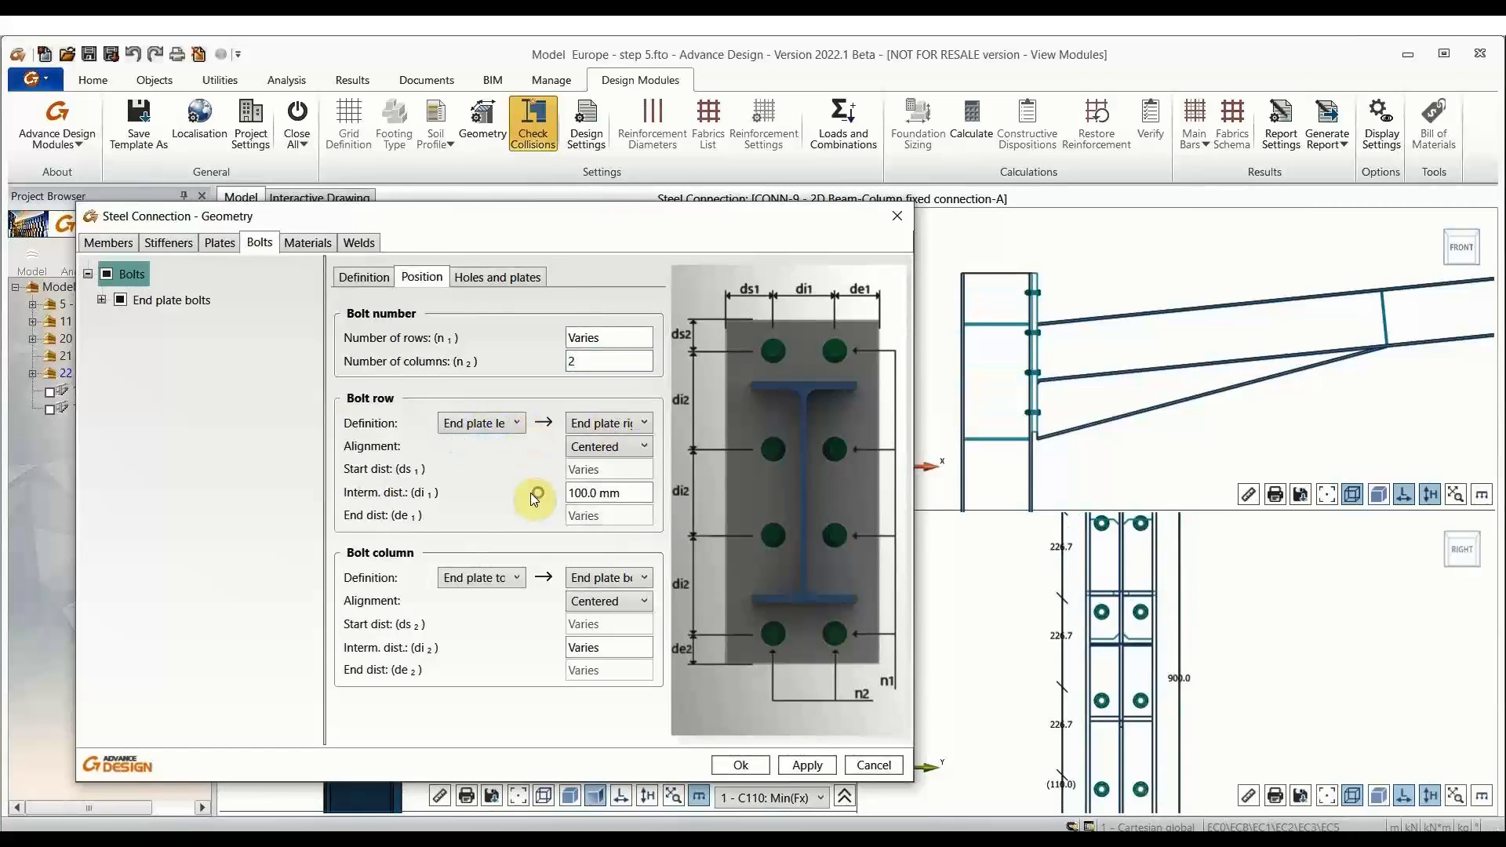
pyautogui.scroll(-2, 1081, 760)
pyautogui.moveTo(1096, 779); pyautogui.dragTo(1092, 755, button='middle')
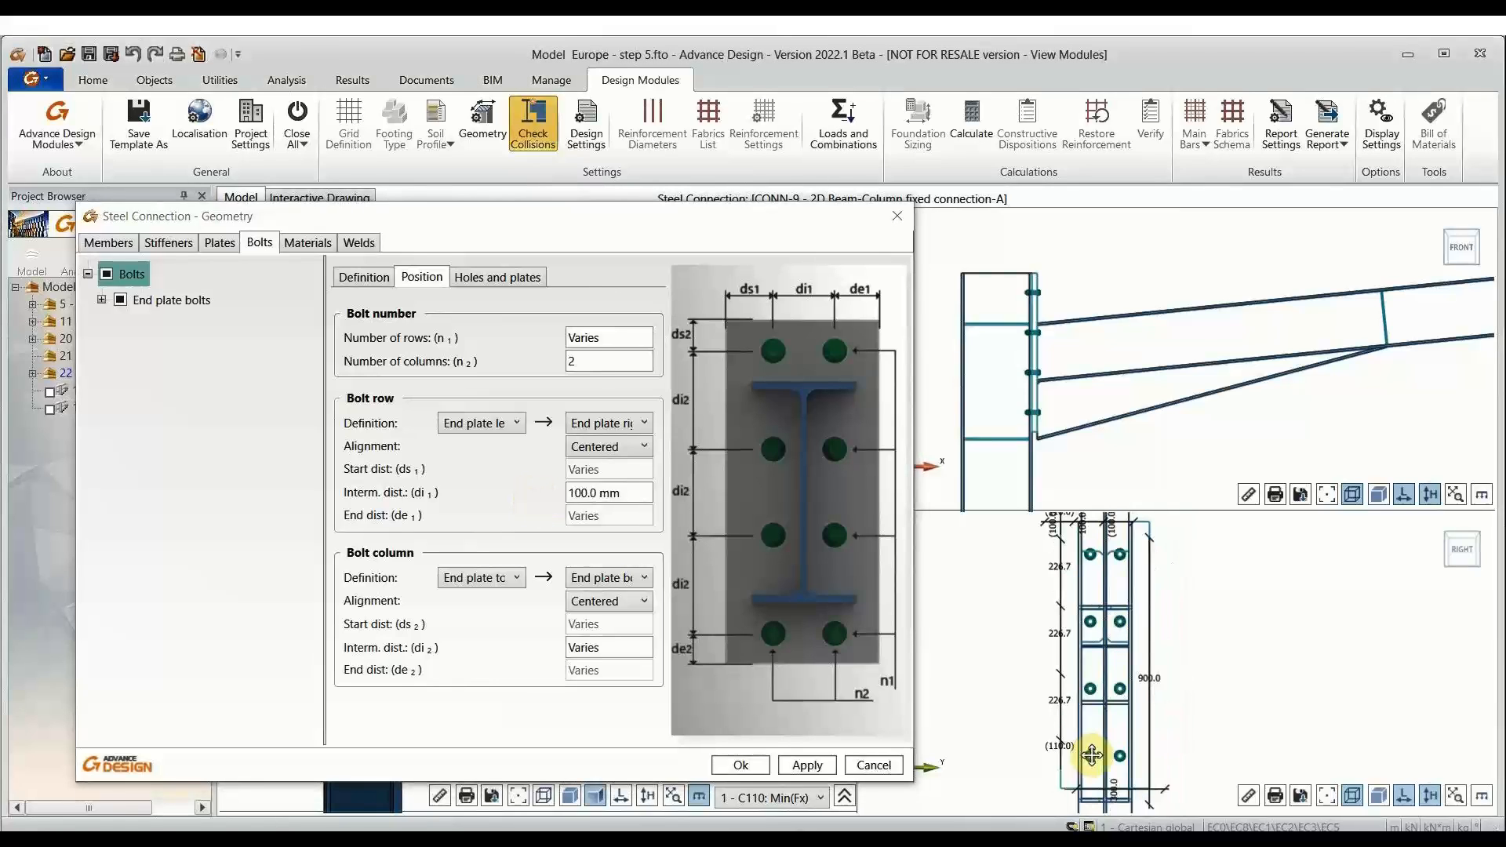
pyautogui.scroll(4, 1129, 545)
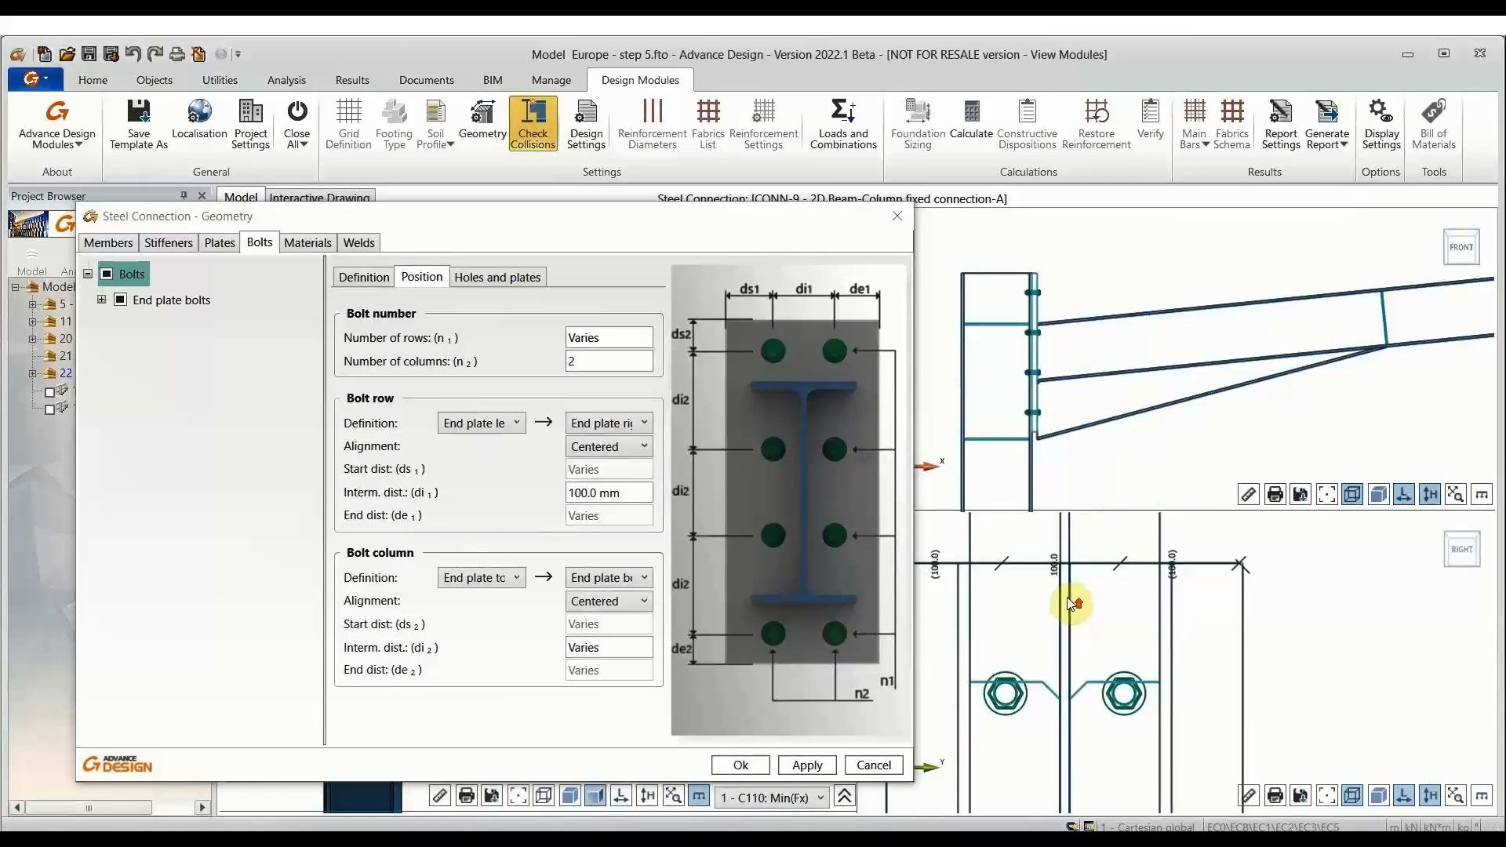
pyautogui.scroll(2, 1130, 628)
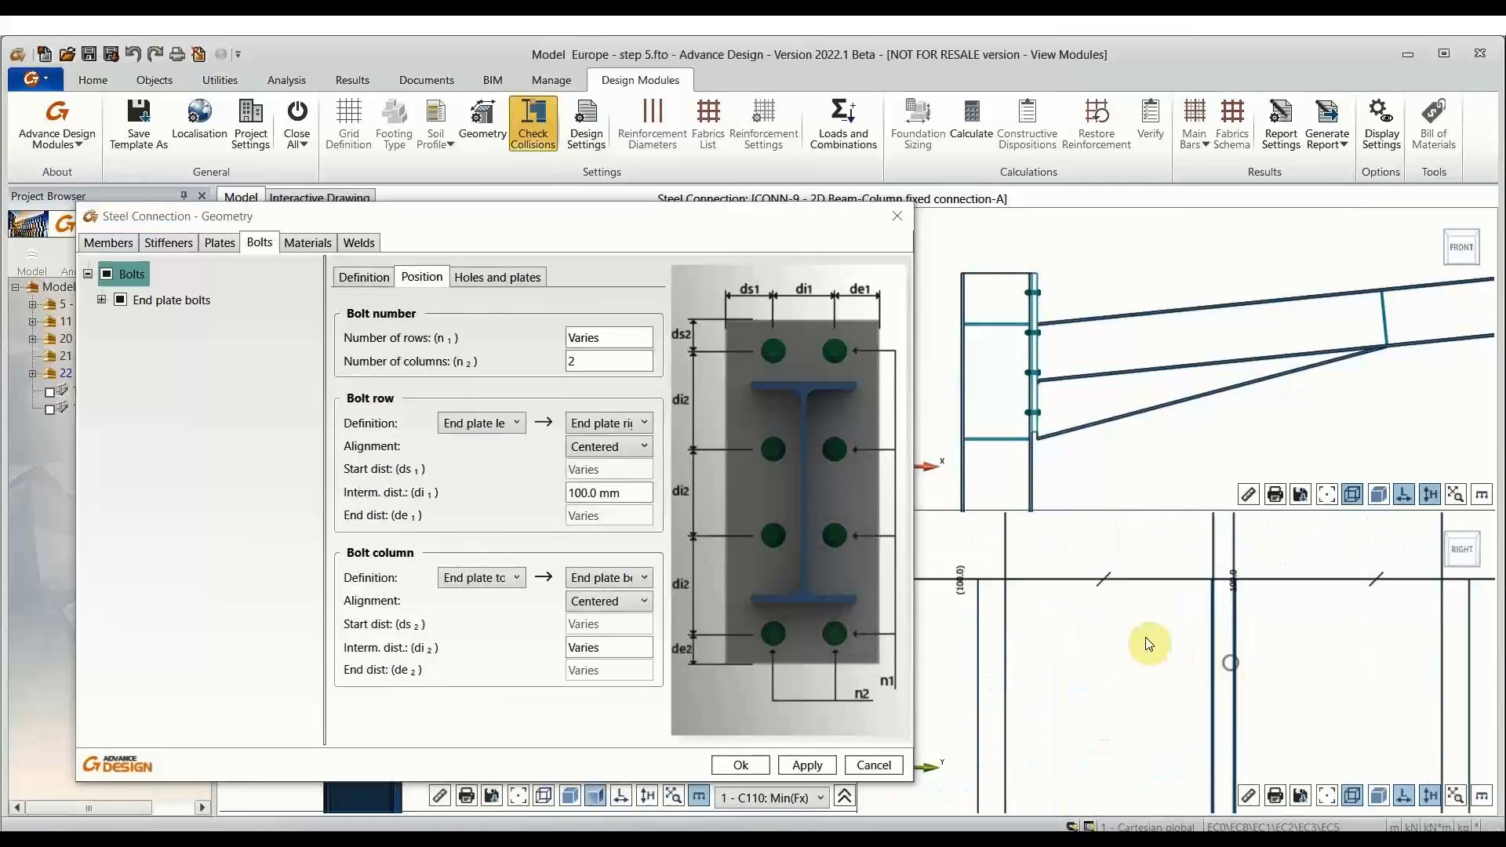
pyautogui.scroll(-3, 958, 592)
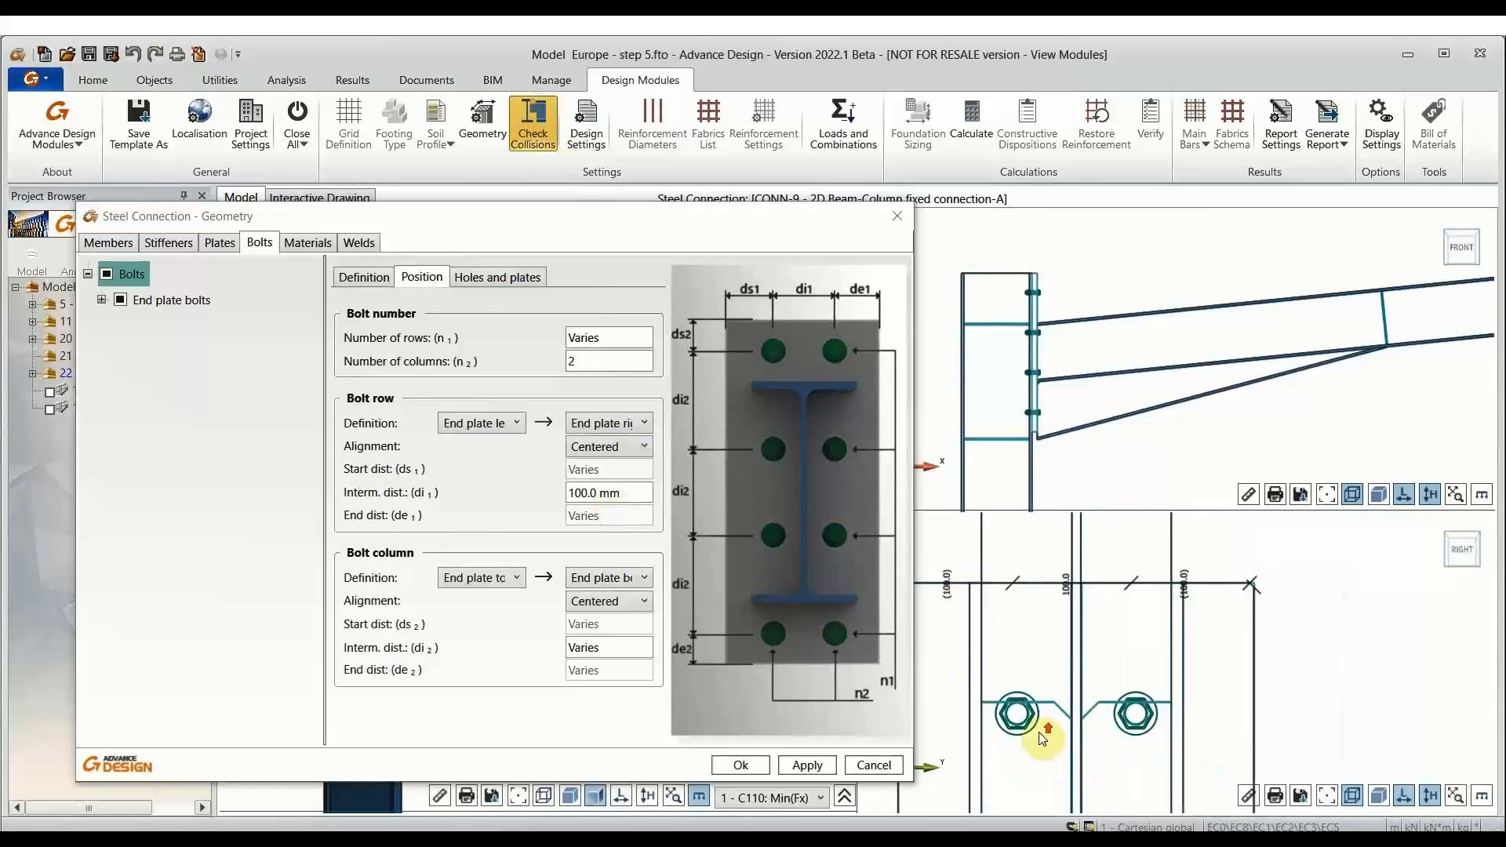
pyautogui.scroll(1, 1042, 735)
# Step: Maximize the right view and examine the horizontal bolt spacing dimensions along the end plate's upper edge
pyautogui.doubleClick(1376, 594)
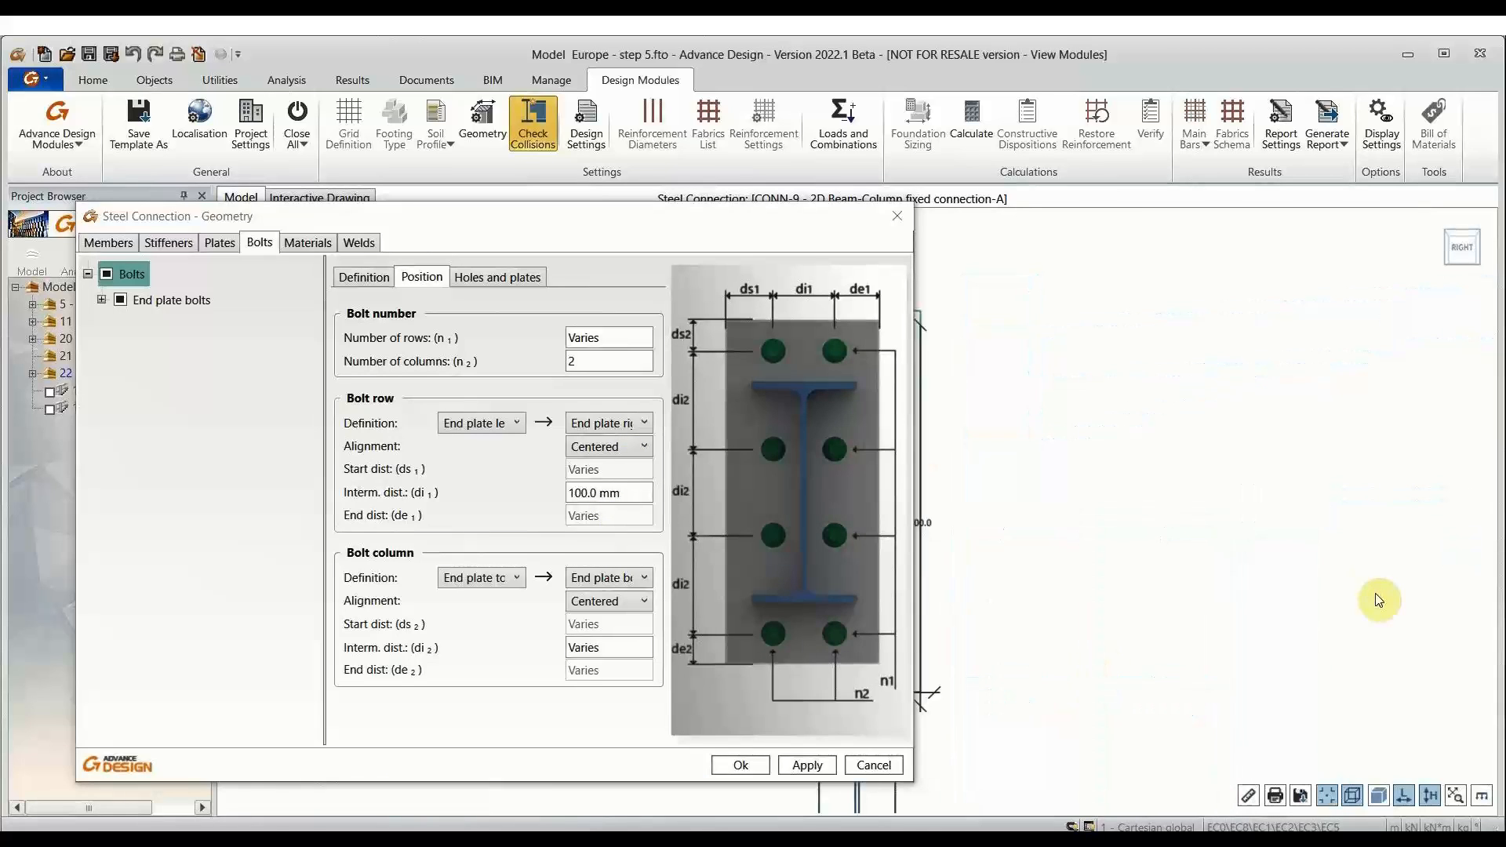
pyautogui.moveTo(1198, 573); pyautogui.dragTo(1335, 563, button='middle')
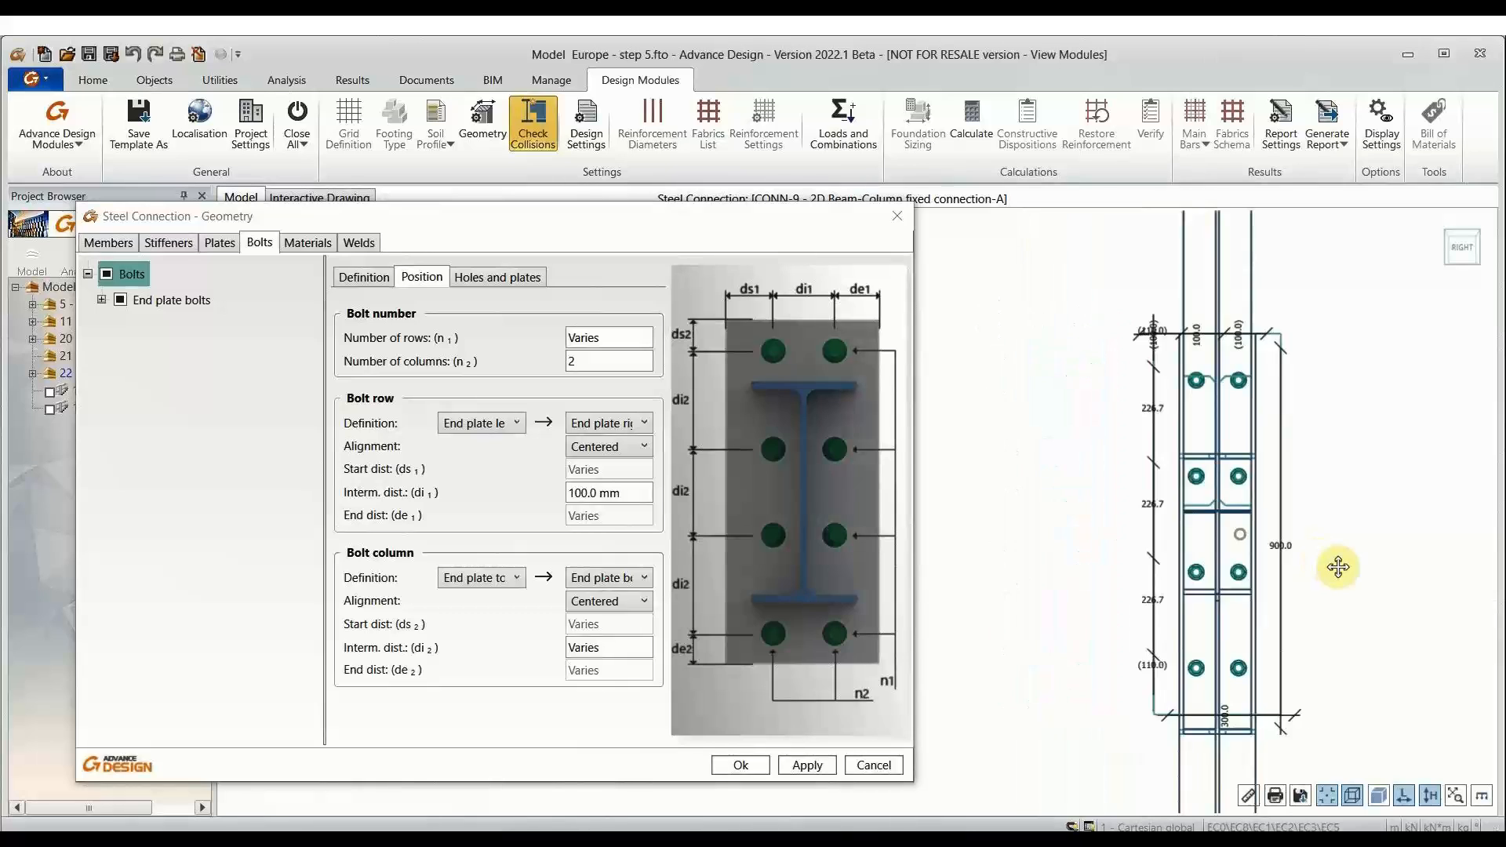
pyautogui.scroll(2, 1115, 438)
pyautogui.scroll(-3, 1115, 444)
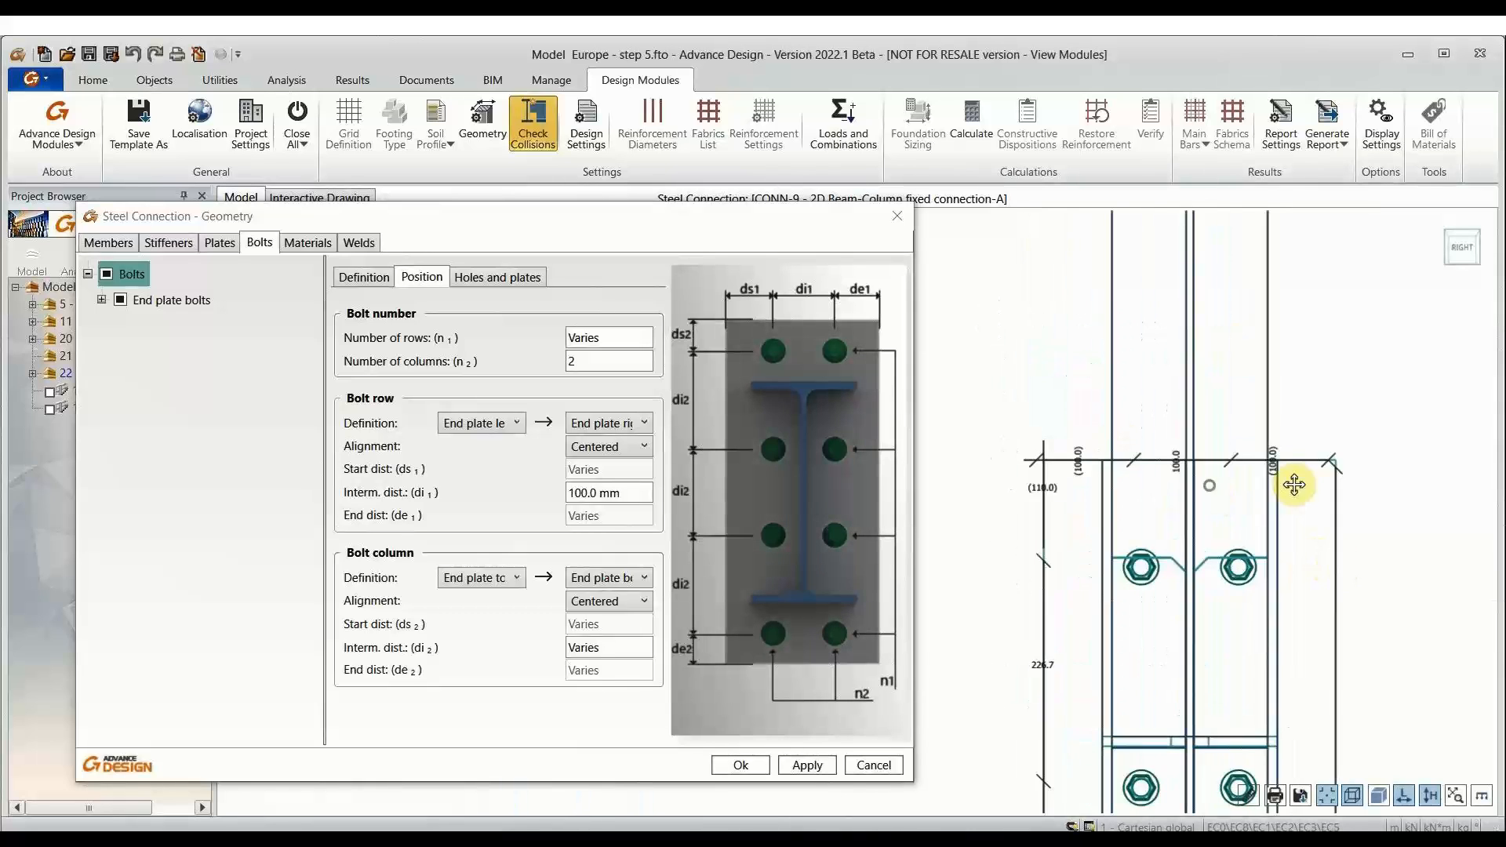
pyautogui.scroll(2, 1151, 279)
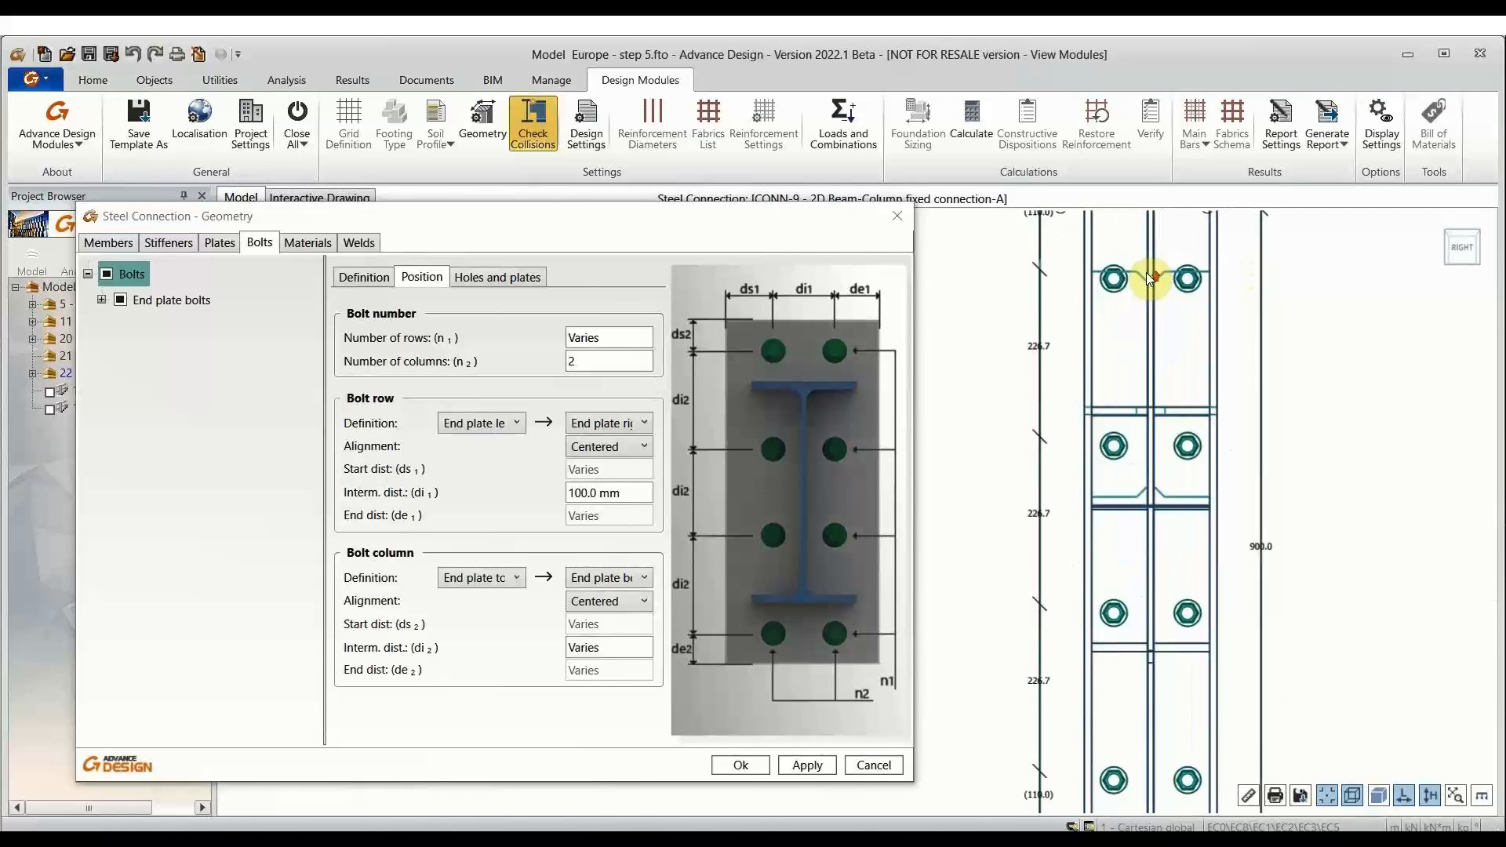
pyautogui.scroll(1, 1129, 302)
pyautogui.moveTo(1137, 330); pyautogui.dragTo(1141, 461, button='middle')
pyautogui.scroll(1, 1136, 380)
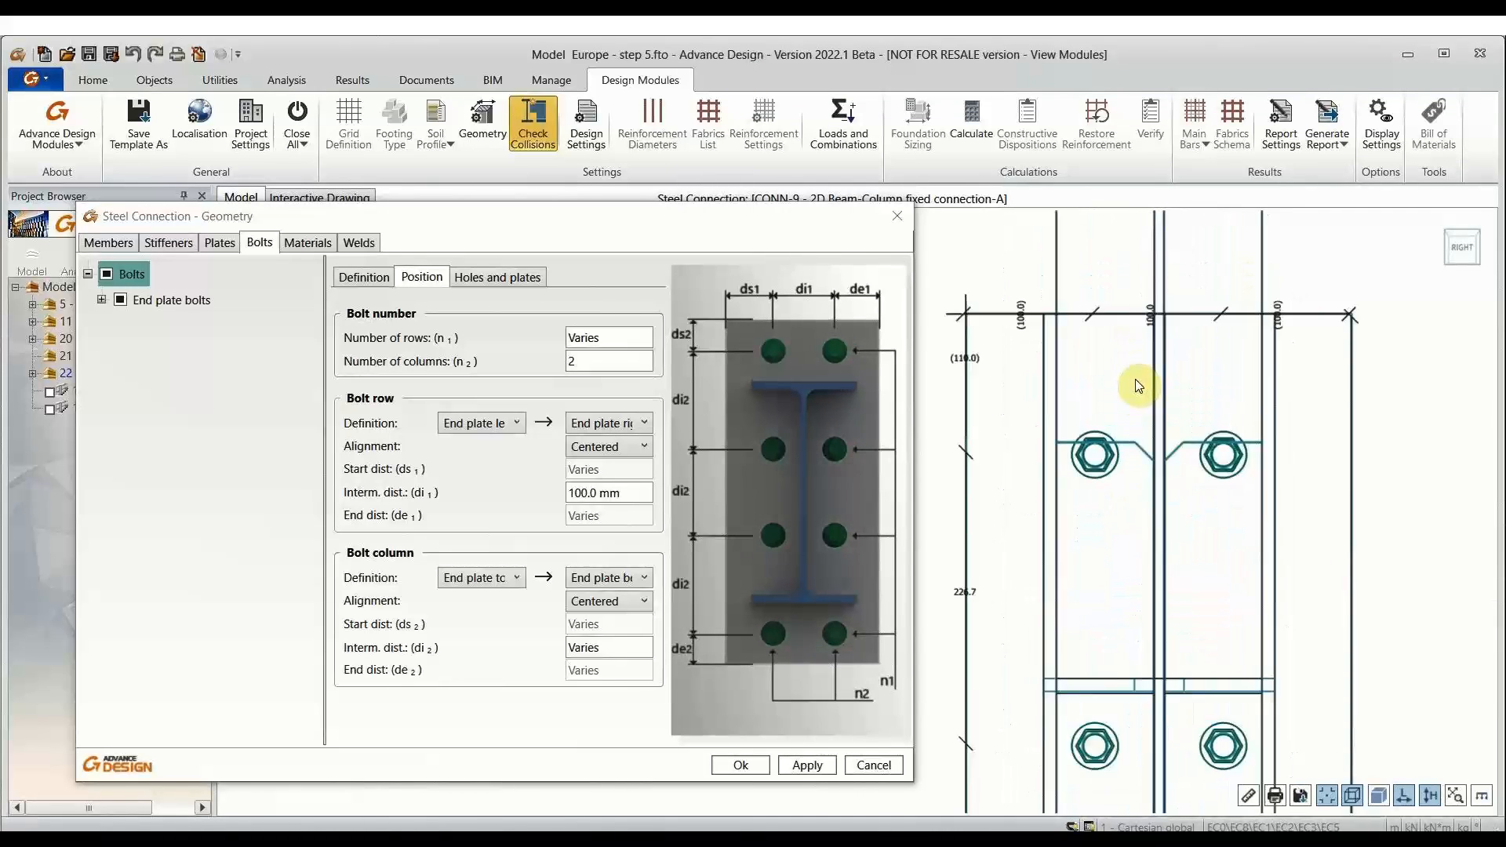
pyautogui.scroll(1, 1136, 379)
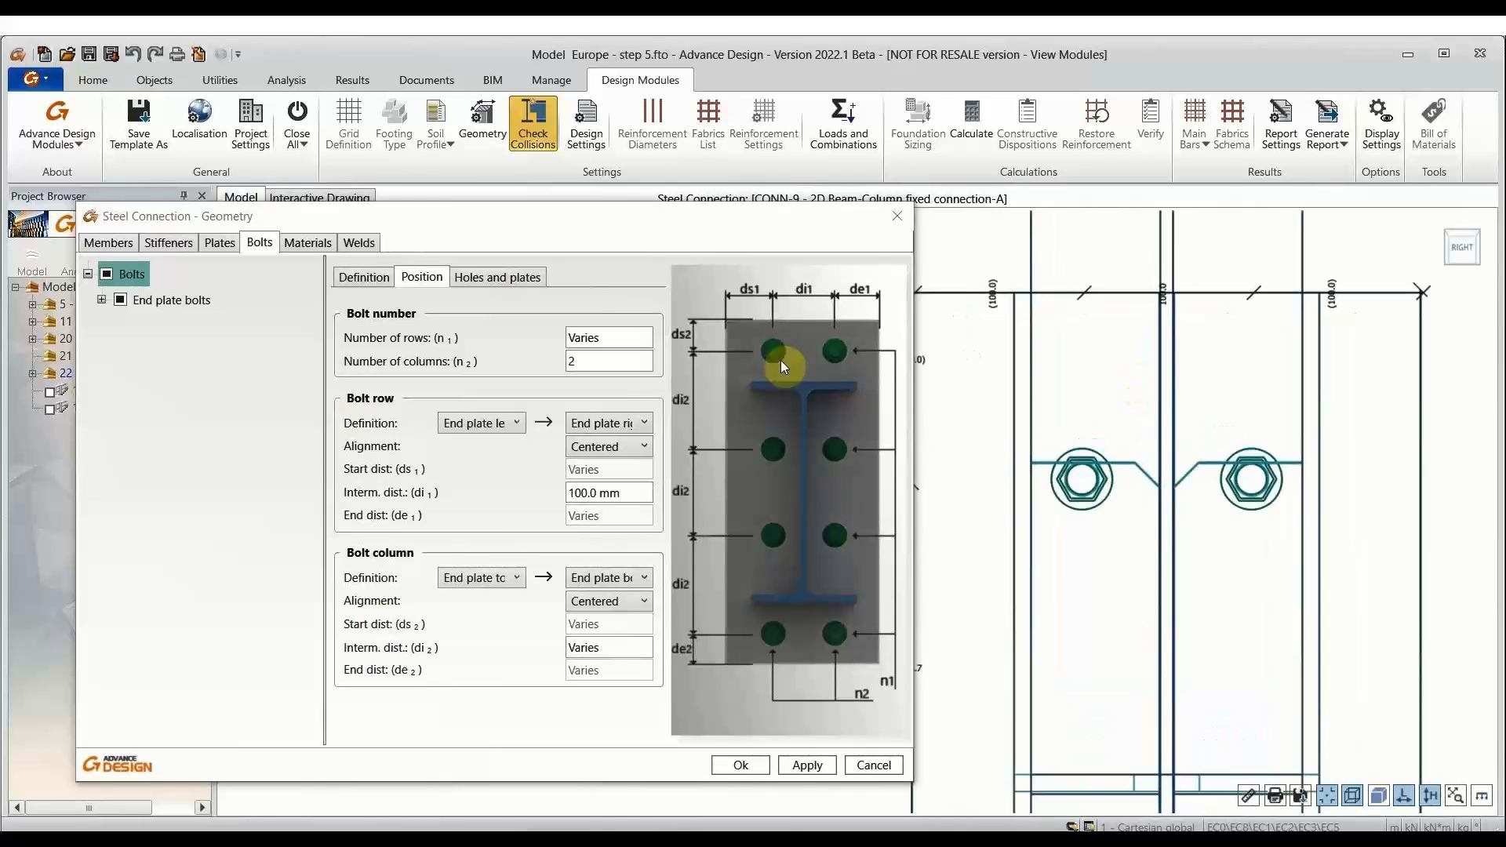
# Step: Set the bolt row's intermediate distance (di1) to 80 mm
pyautogui.click(618, 493)
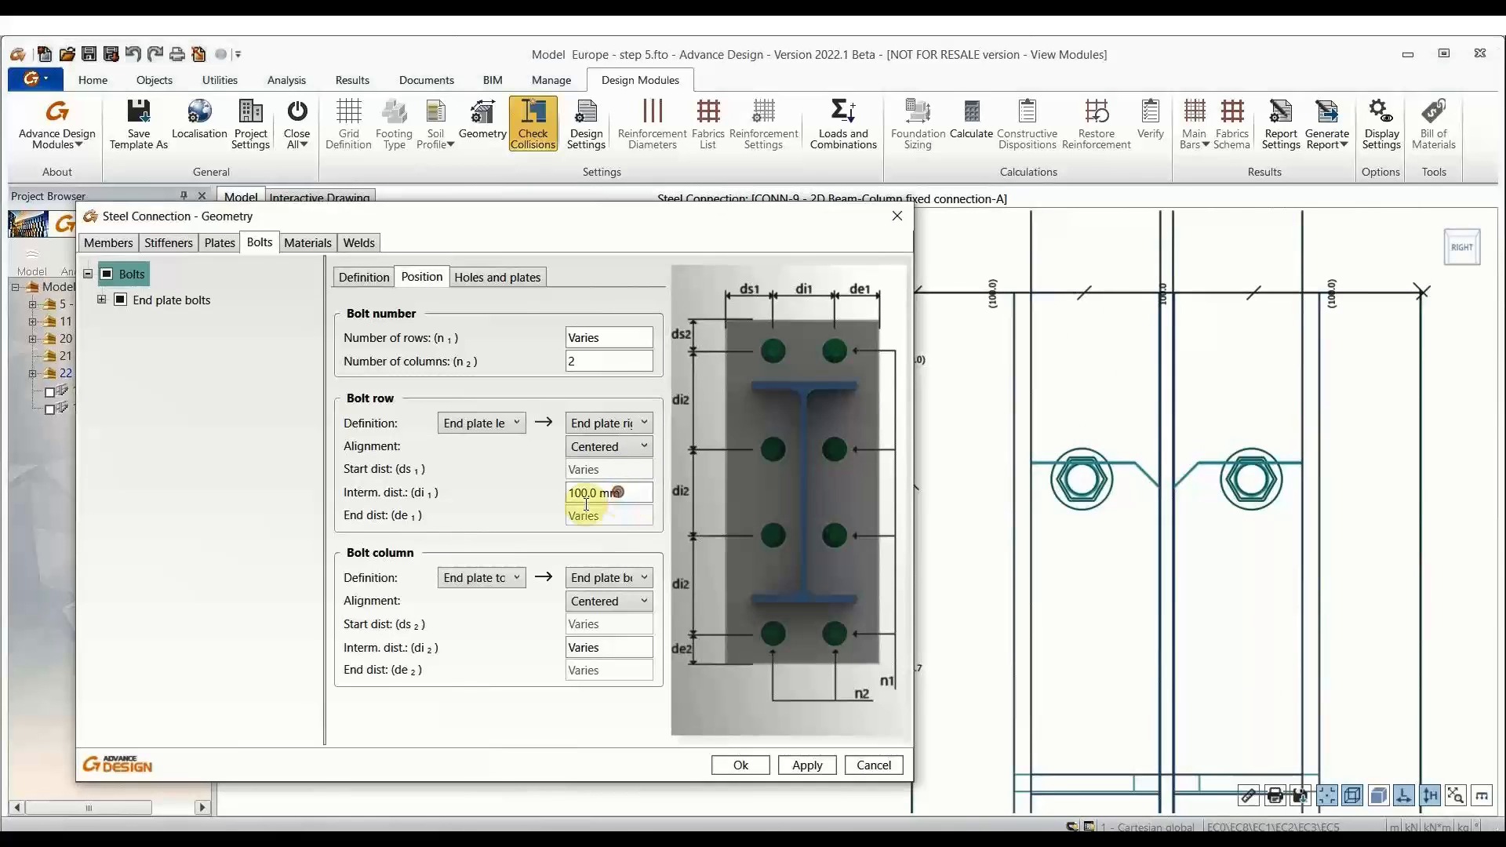
pyautogui.click(575, 493)
pyautogui.doubleClick(580, 494)
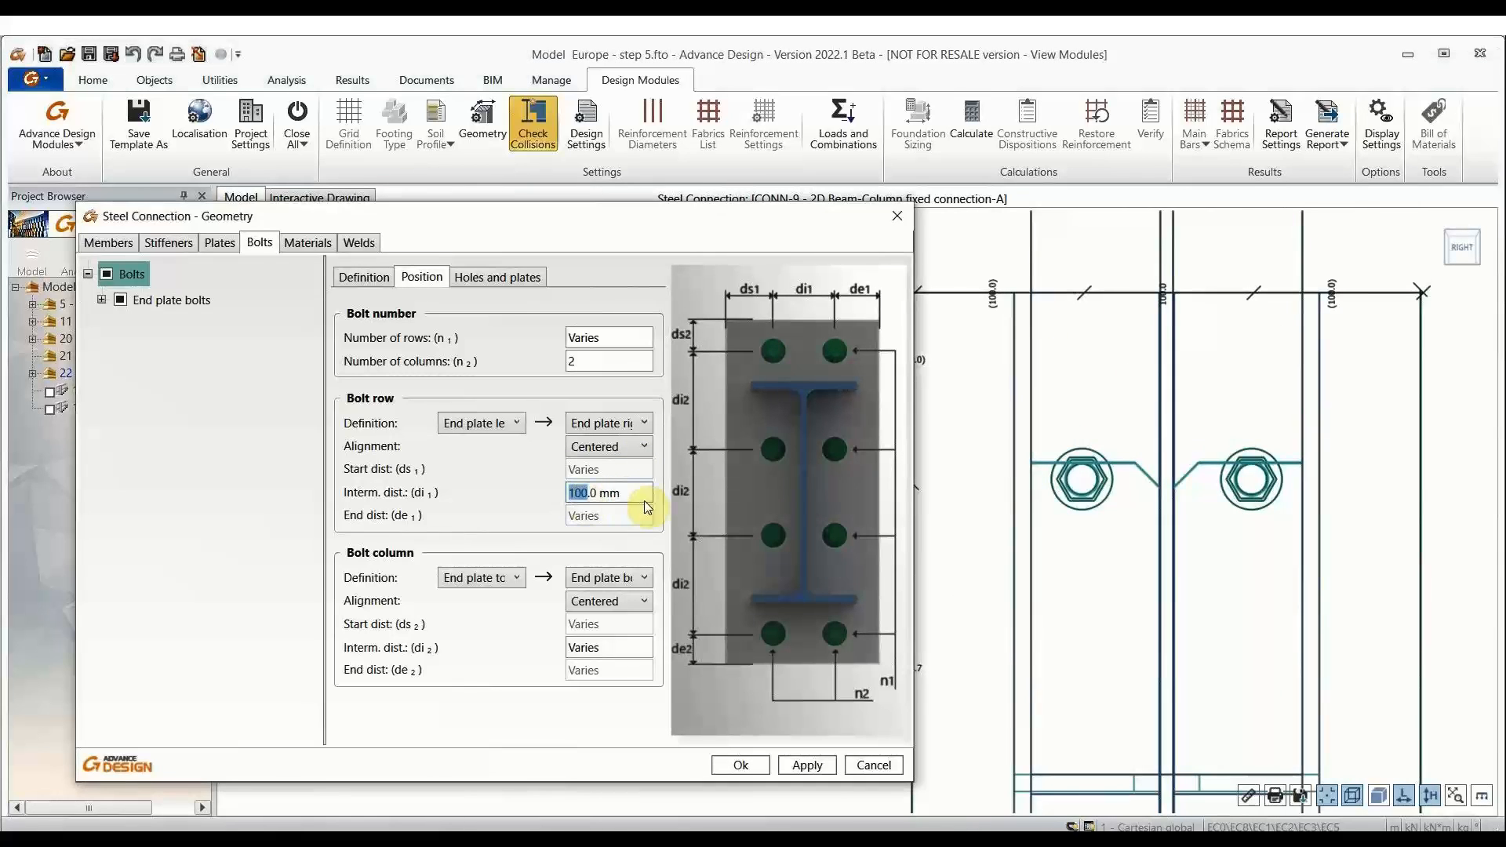
pyautogui.write('80')
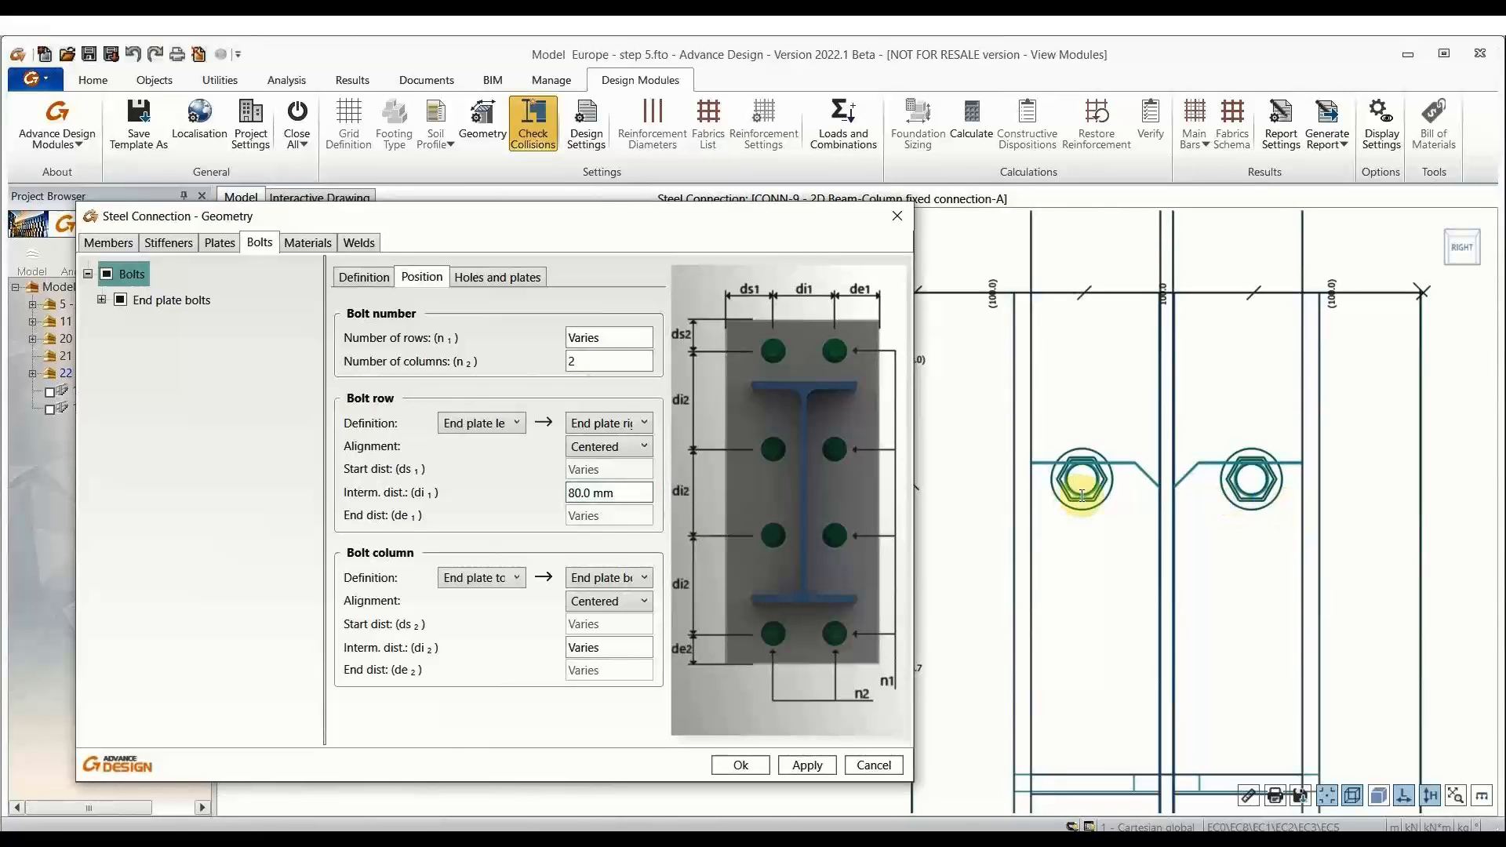
pyautogui.click(606, 518)
pyautogui.click(608, 501)
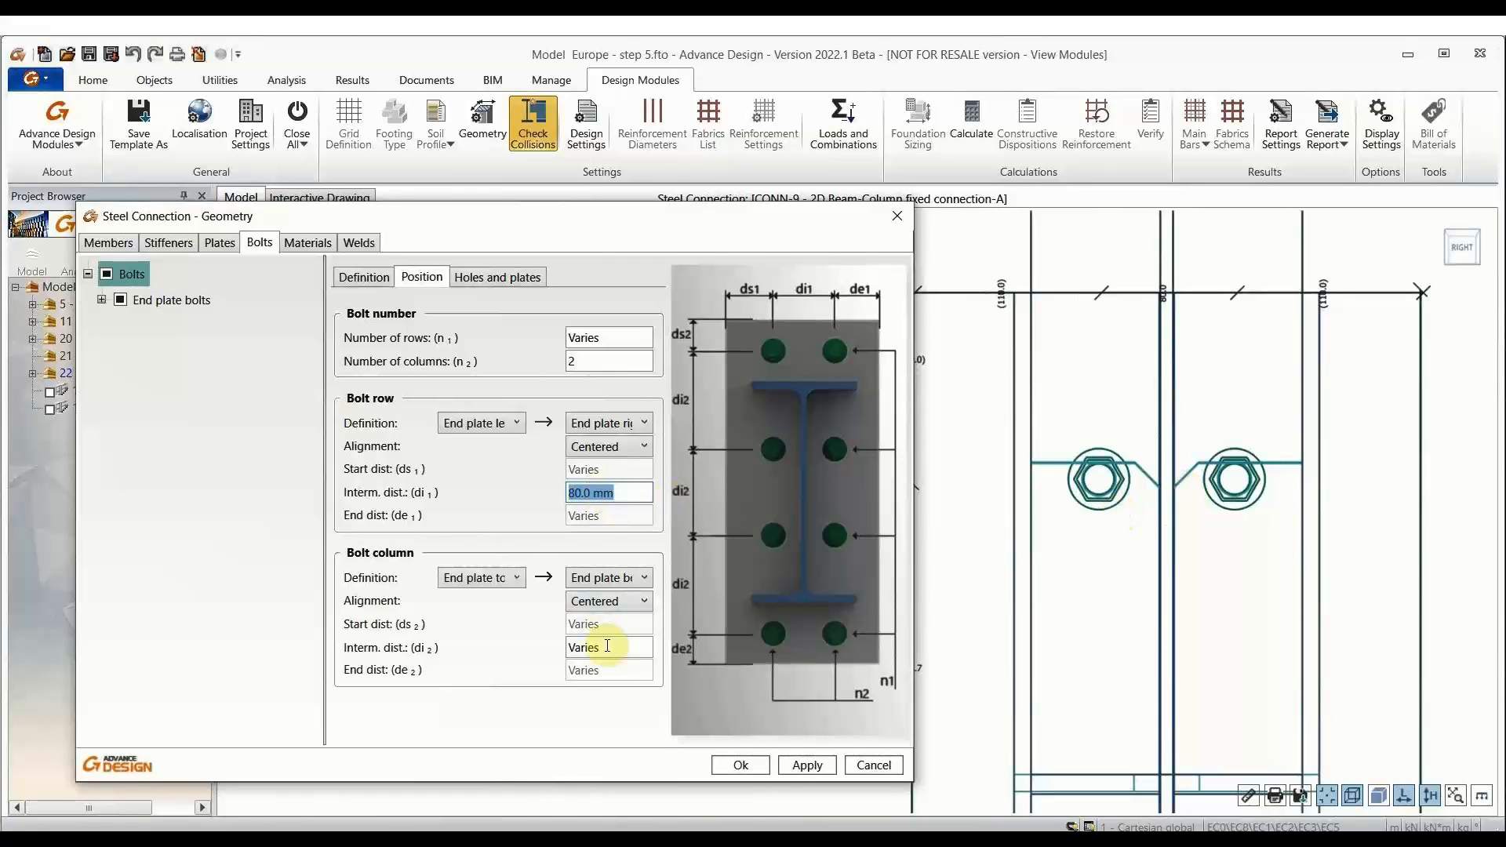
pyautogui.click(637, 501)
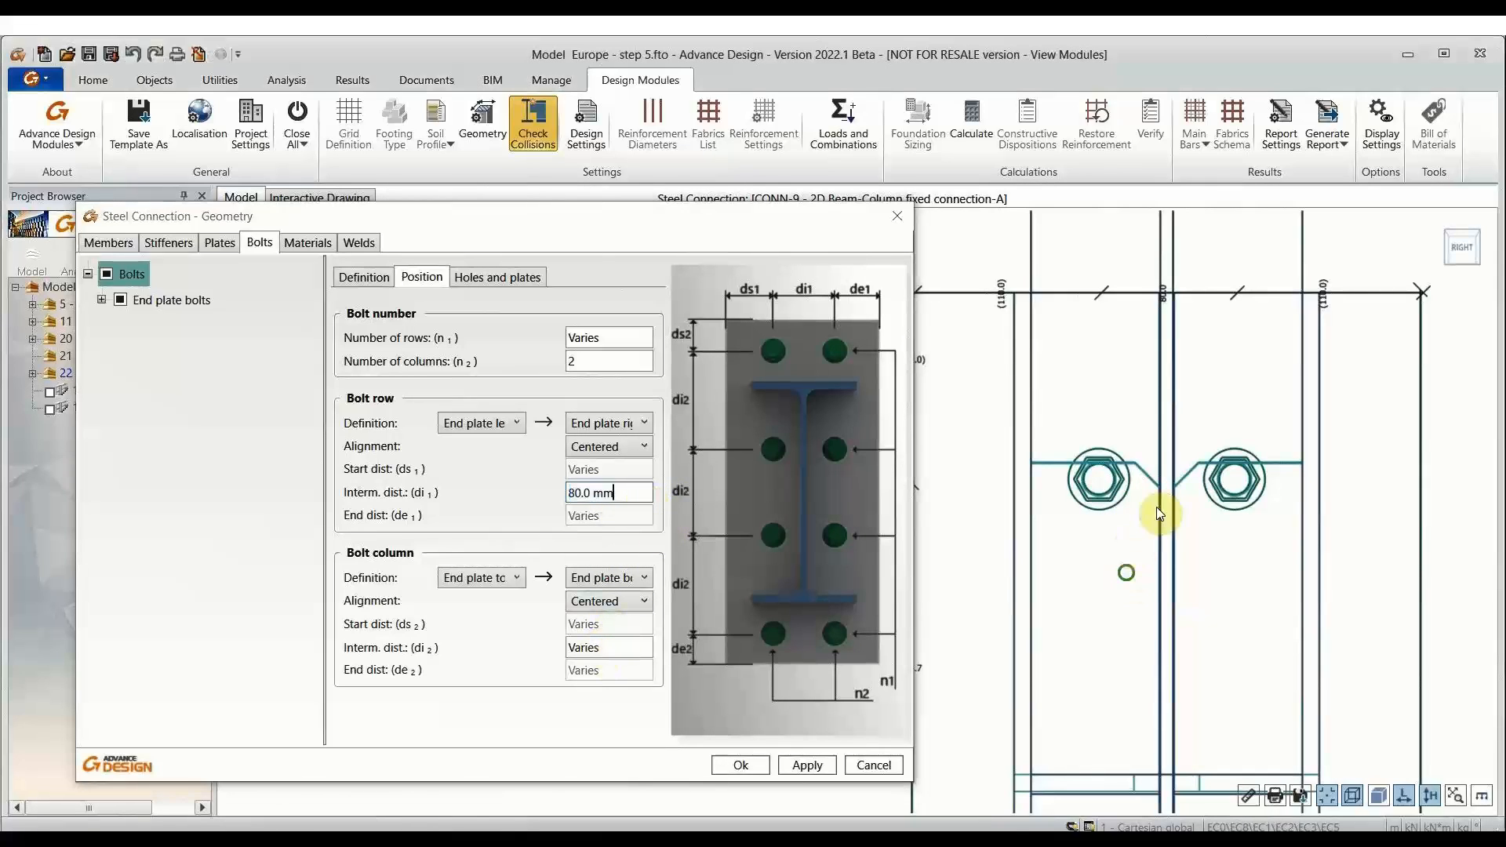
# Step: Set the bolt column's intermediate distance (di2) to 200 mm, check the bolt spacing and restore the multi-view layout
pyautogui.moveTo(1156, 507); pyautogui.dragTo(1193, 392, button='middle')
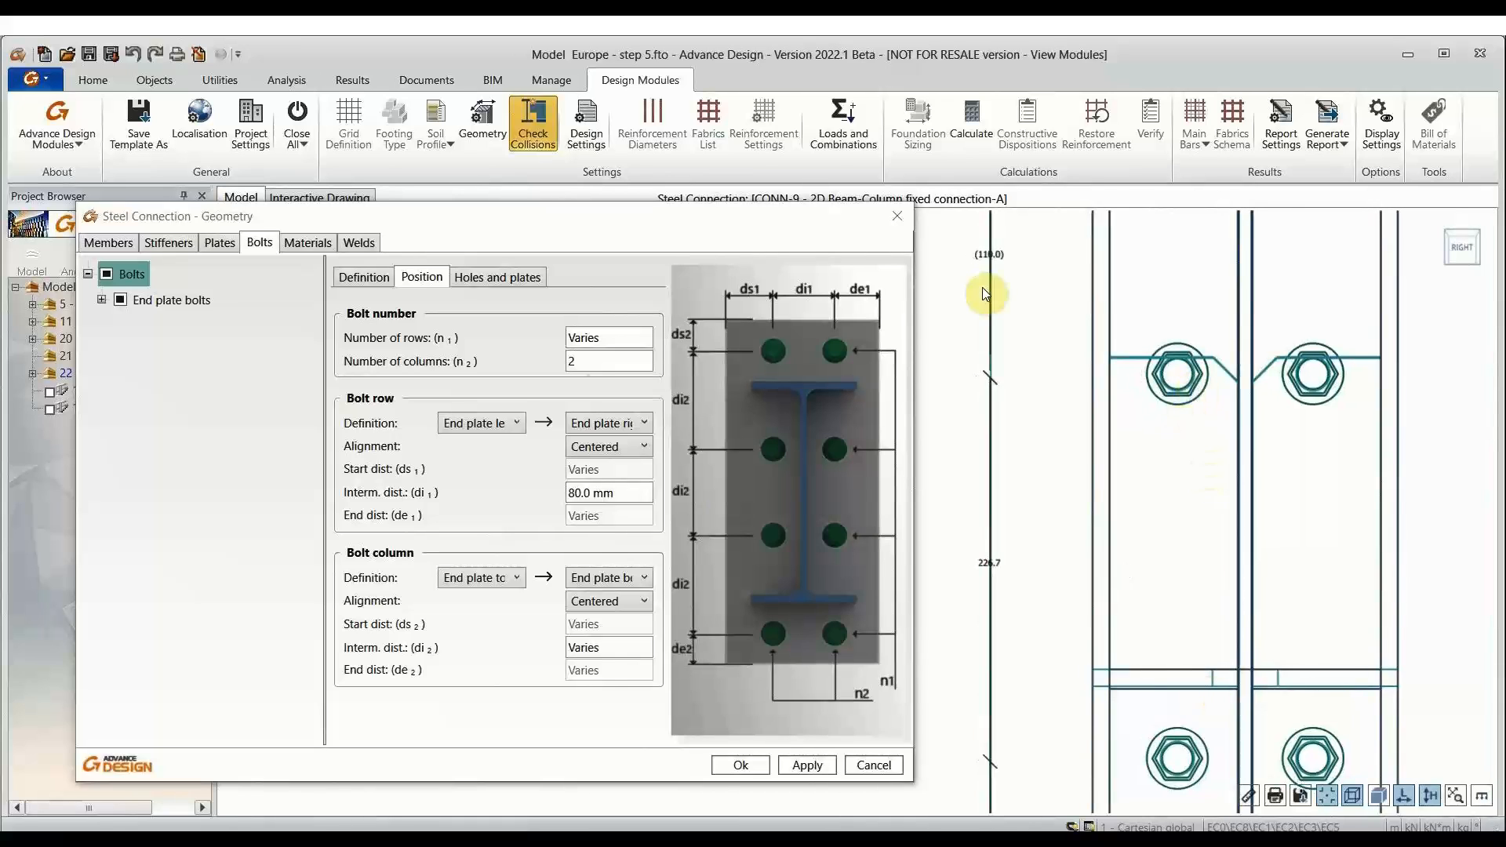
pyautogui.doubleClick(607, 656)
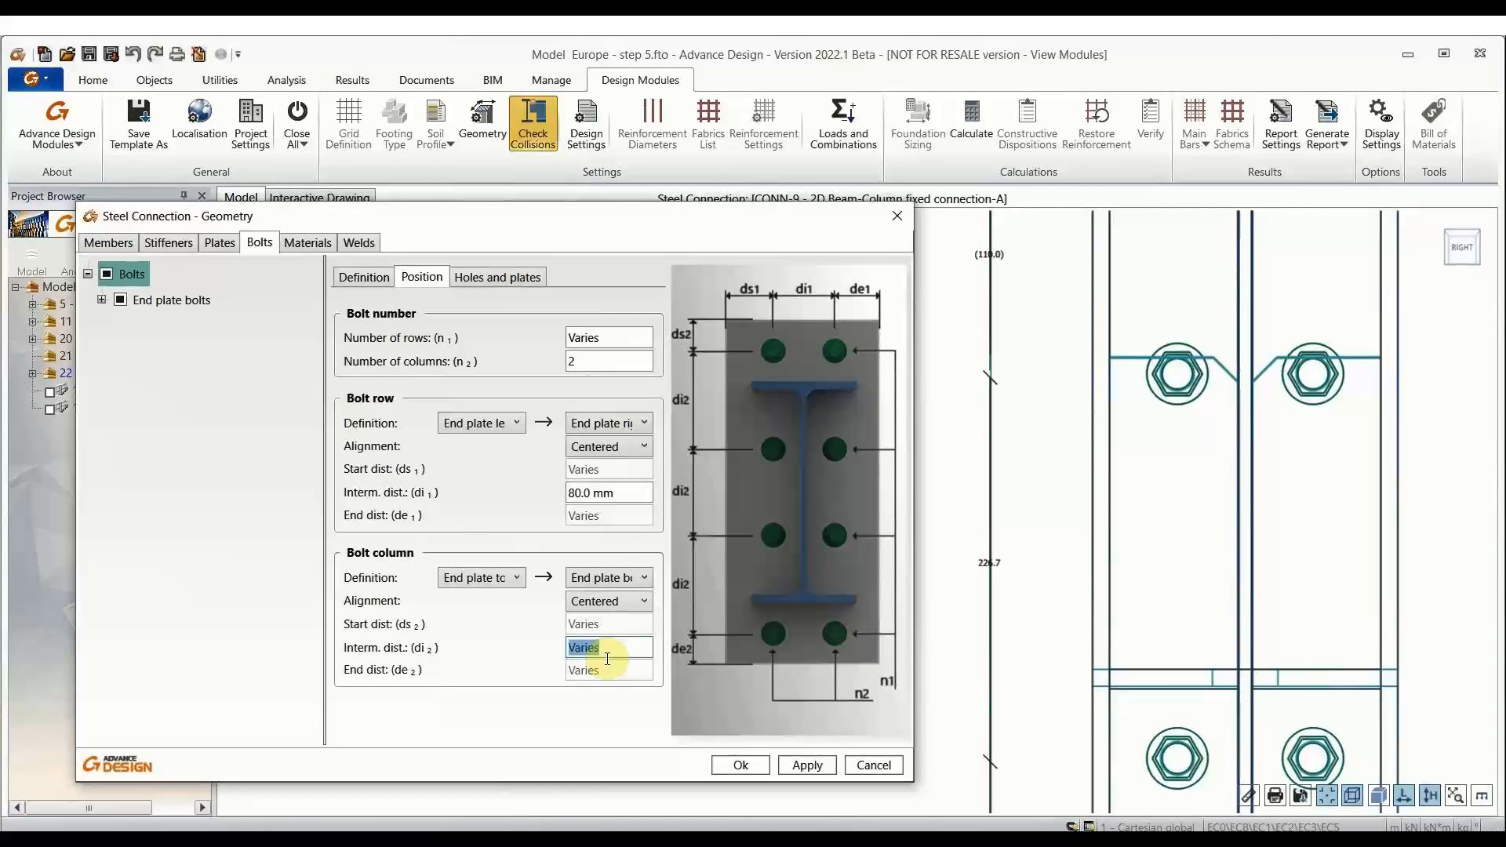
pyautogui.write('200')
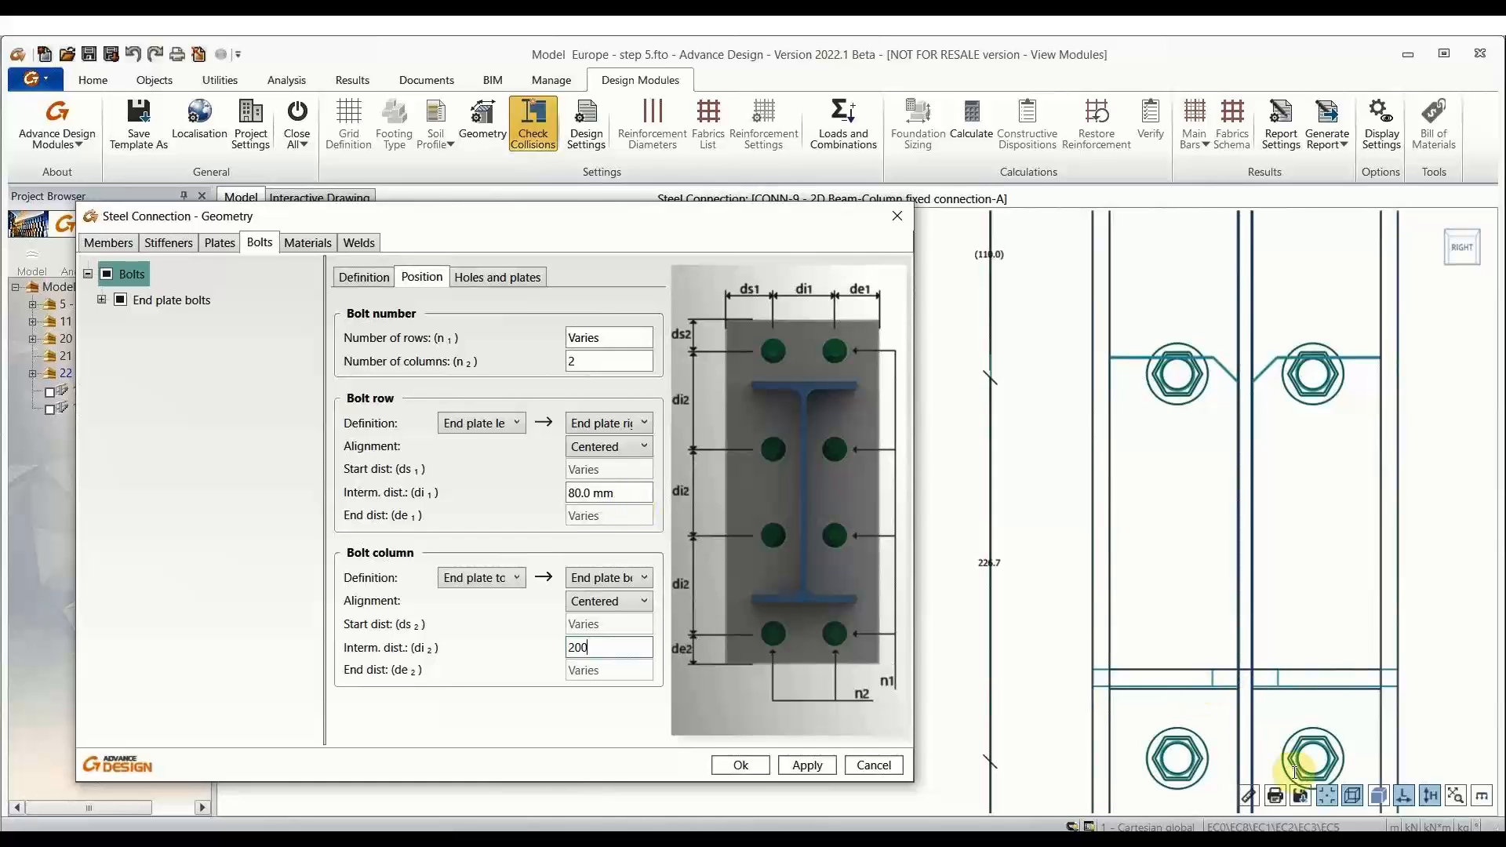
pyautogui.press('Tab')
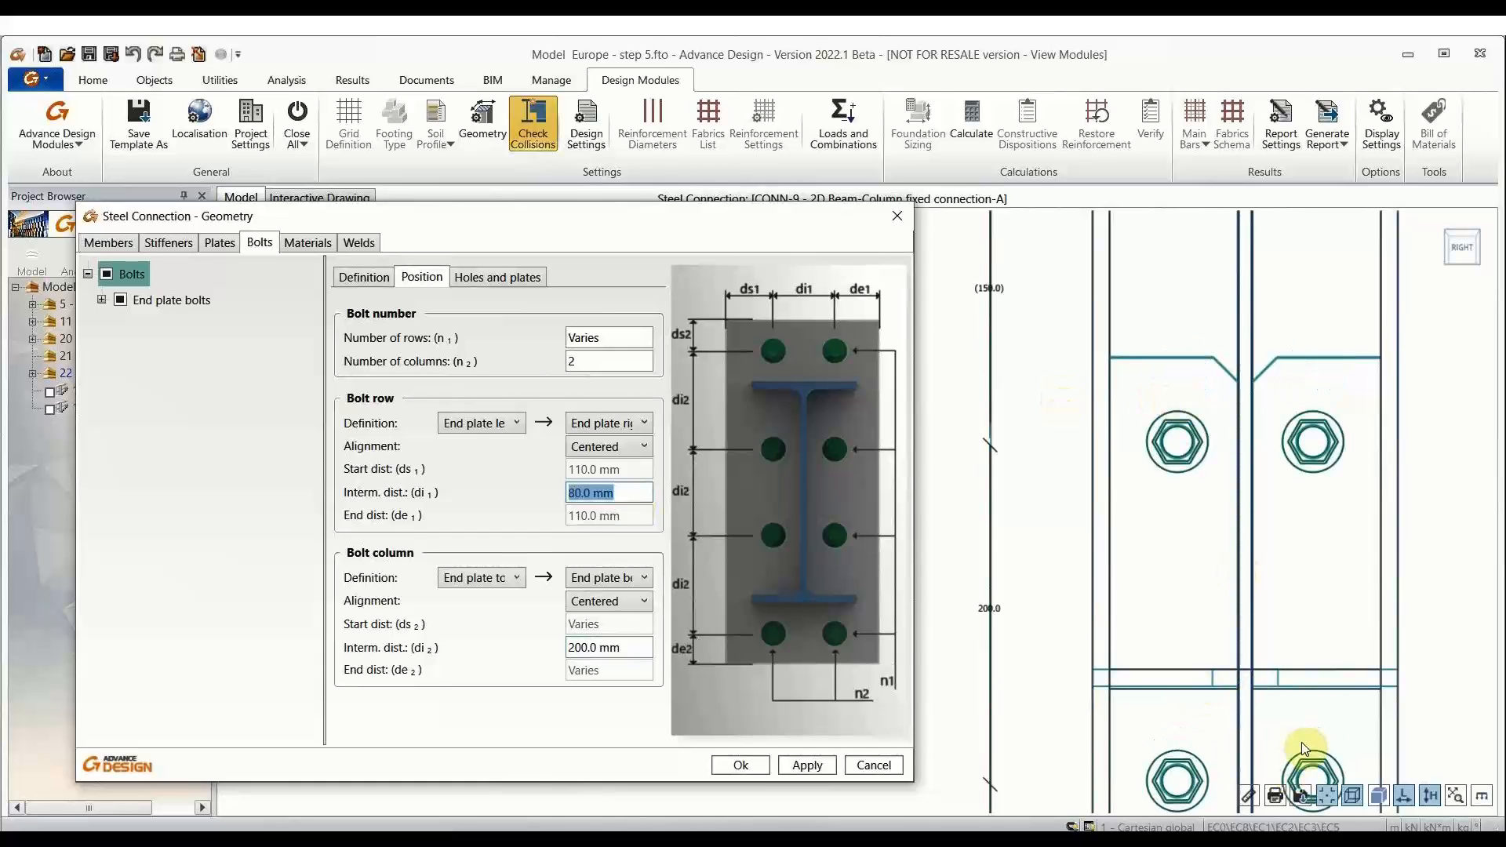
pyautogui.scroll(-3, 1131, 594)
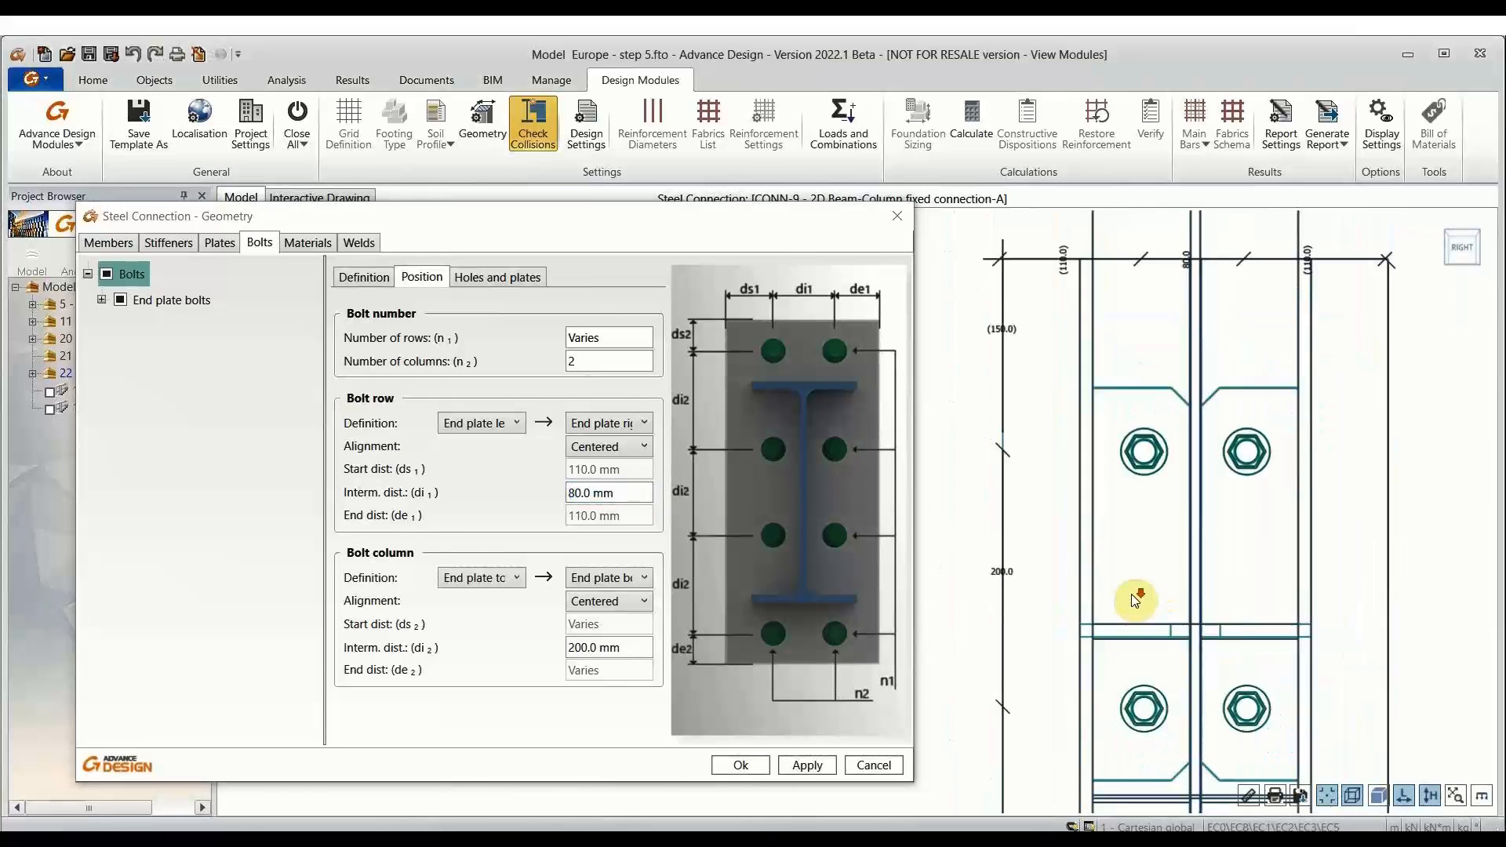
pyautogui.moveTo(1226, 553)
pyautogui.mouseDown(button='middle')
pyautogui.moveTo(1173, 393)
pyautogui.moveTo(1203, 290)
pyautogui.moveTo(1224, 293)
pyautogui.moveTo(1190, 373)
pyautogui.mouseUp(button='middle')
pyautogui.scroll(-2, 1191, 373)
pyautogui.scroll(-3, 1192, 373)
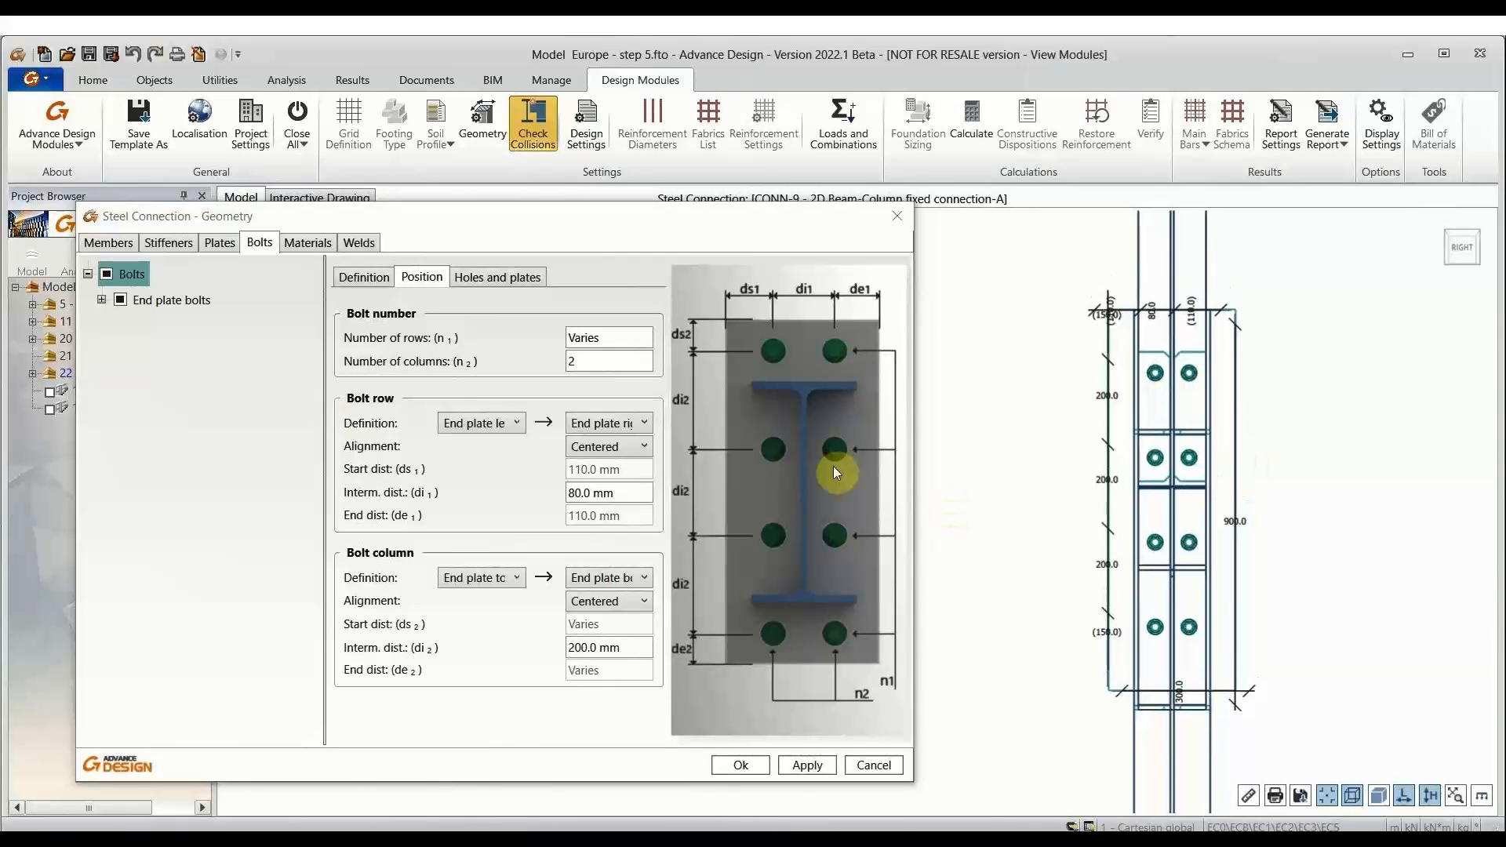
pyautogui.doubleClick(1345, 312)
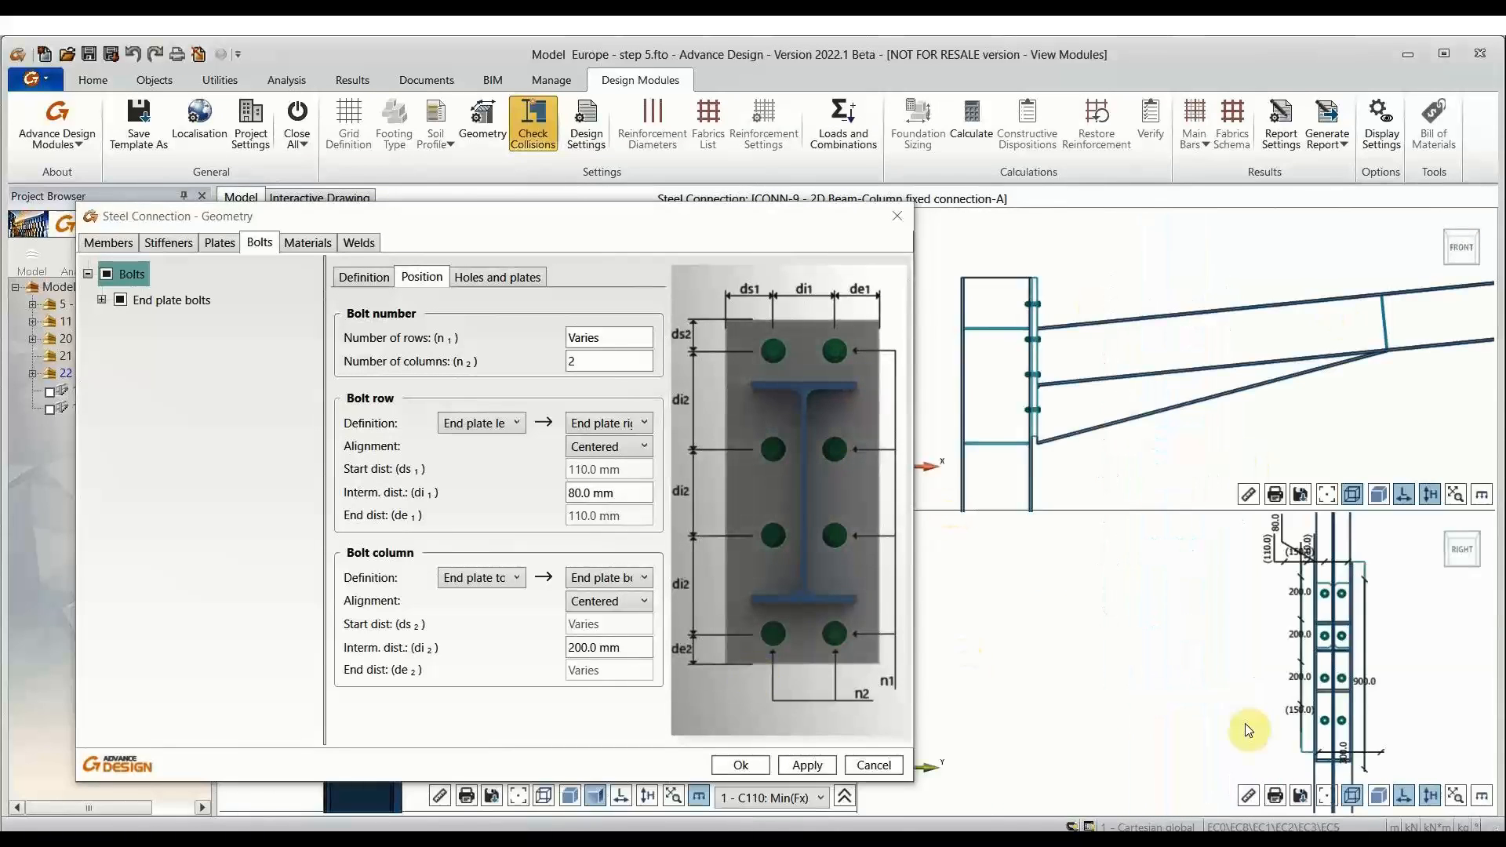
pyautogui.moveTo(1265, 667); pyautogui.dragTo(1157, 669, button='middle')
# Step: Open the bolts' hole and plate settings and review the hole type options for the end plate and column
pyautogui.click(476, 279)
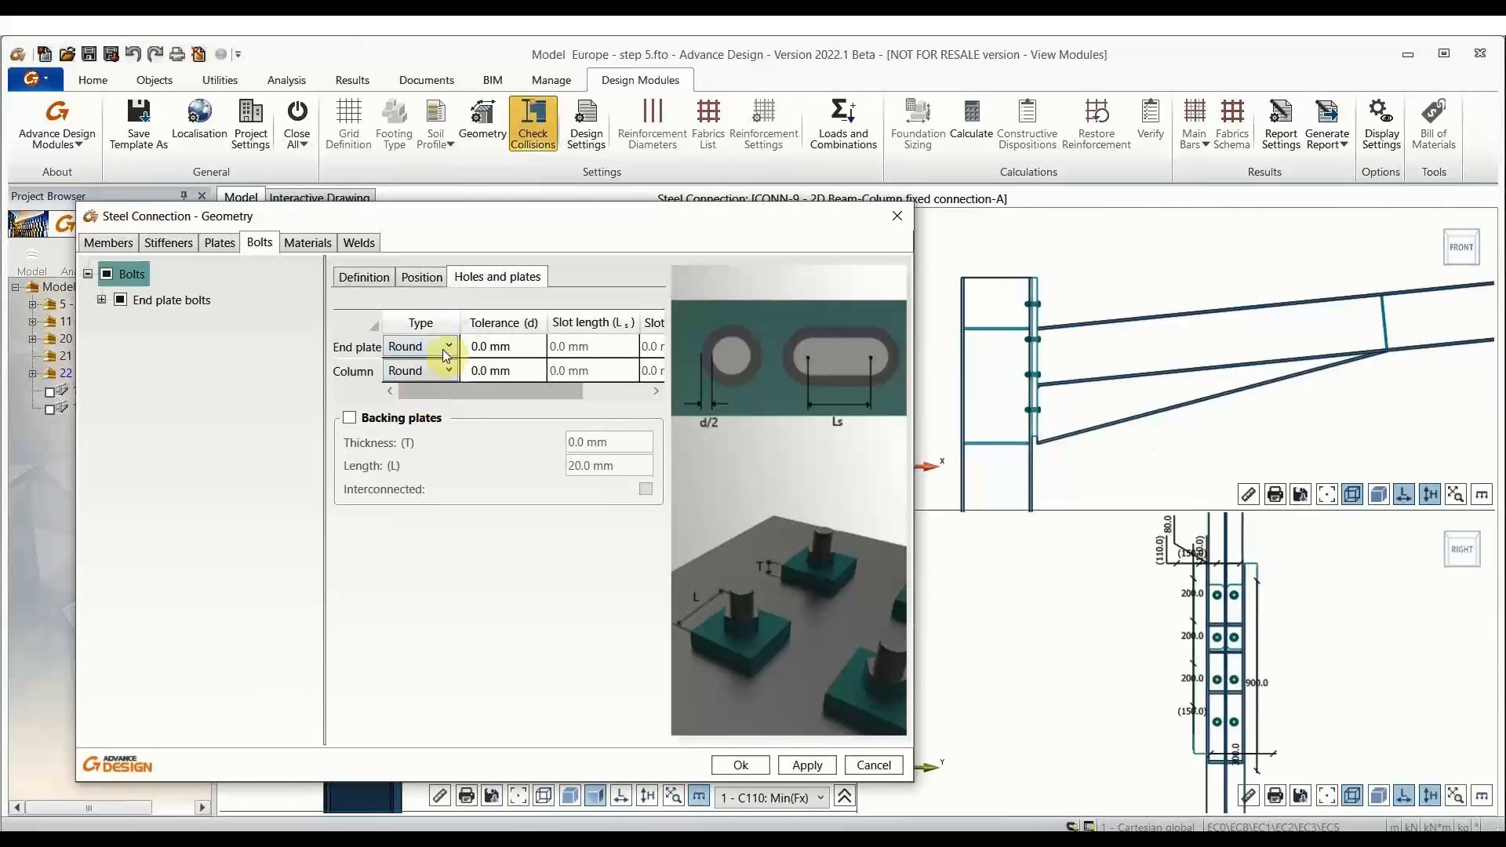
pyautogui.click(430, 370)
pyautogui.click(511, 399)
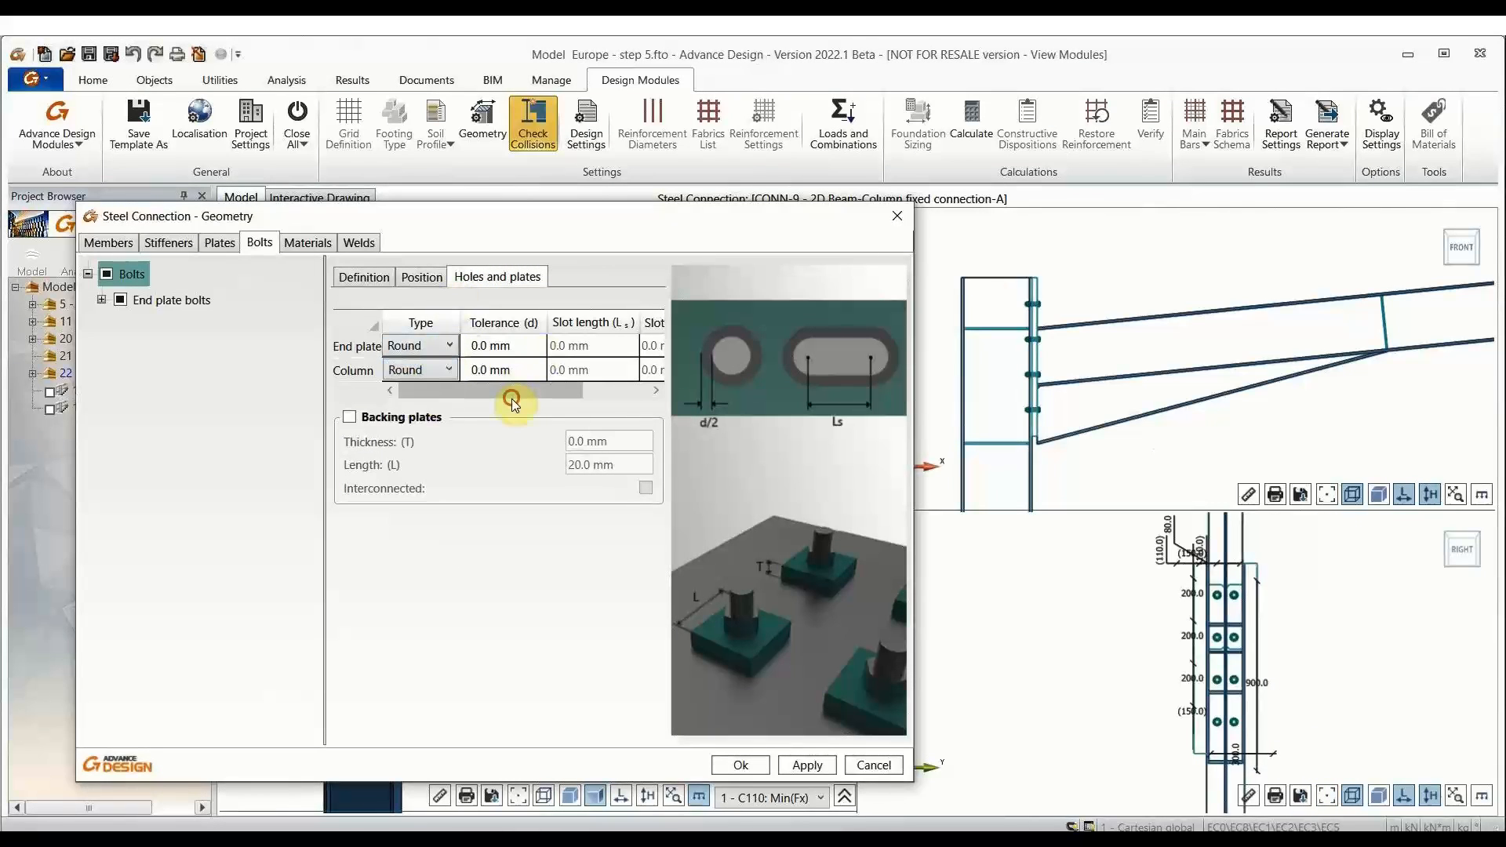
# Step: Check the hole type options for the column and cancel the connection geometry settings
pyautogui.click(429, 368)
pyautogui.click(449, 534)
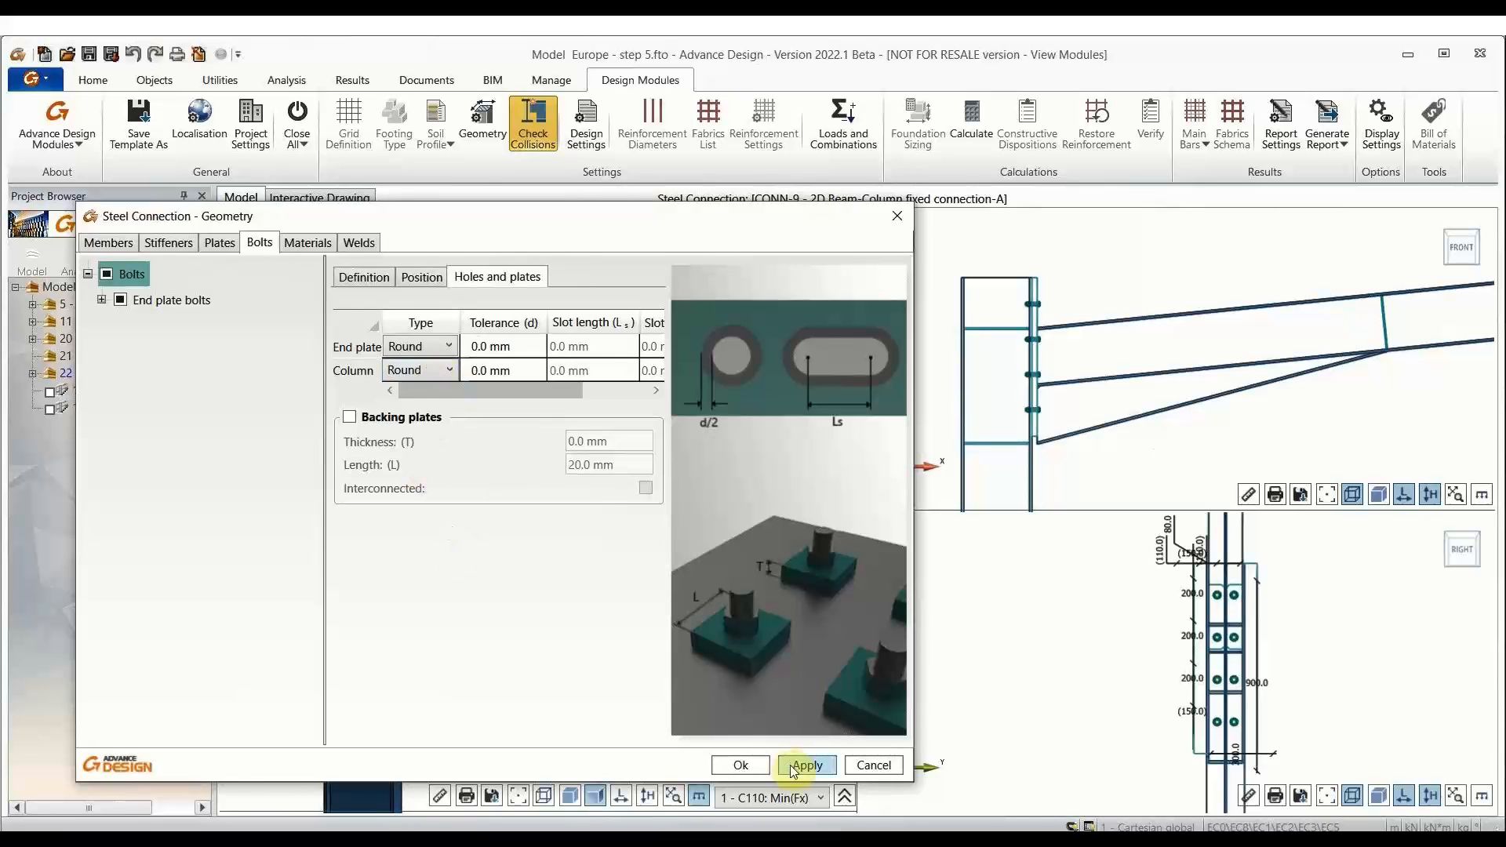
pyautogui.click(899, 772)
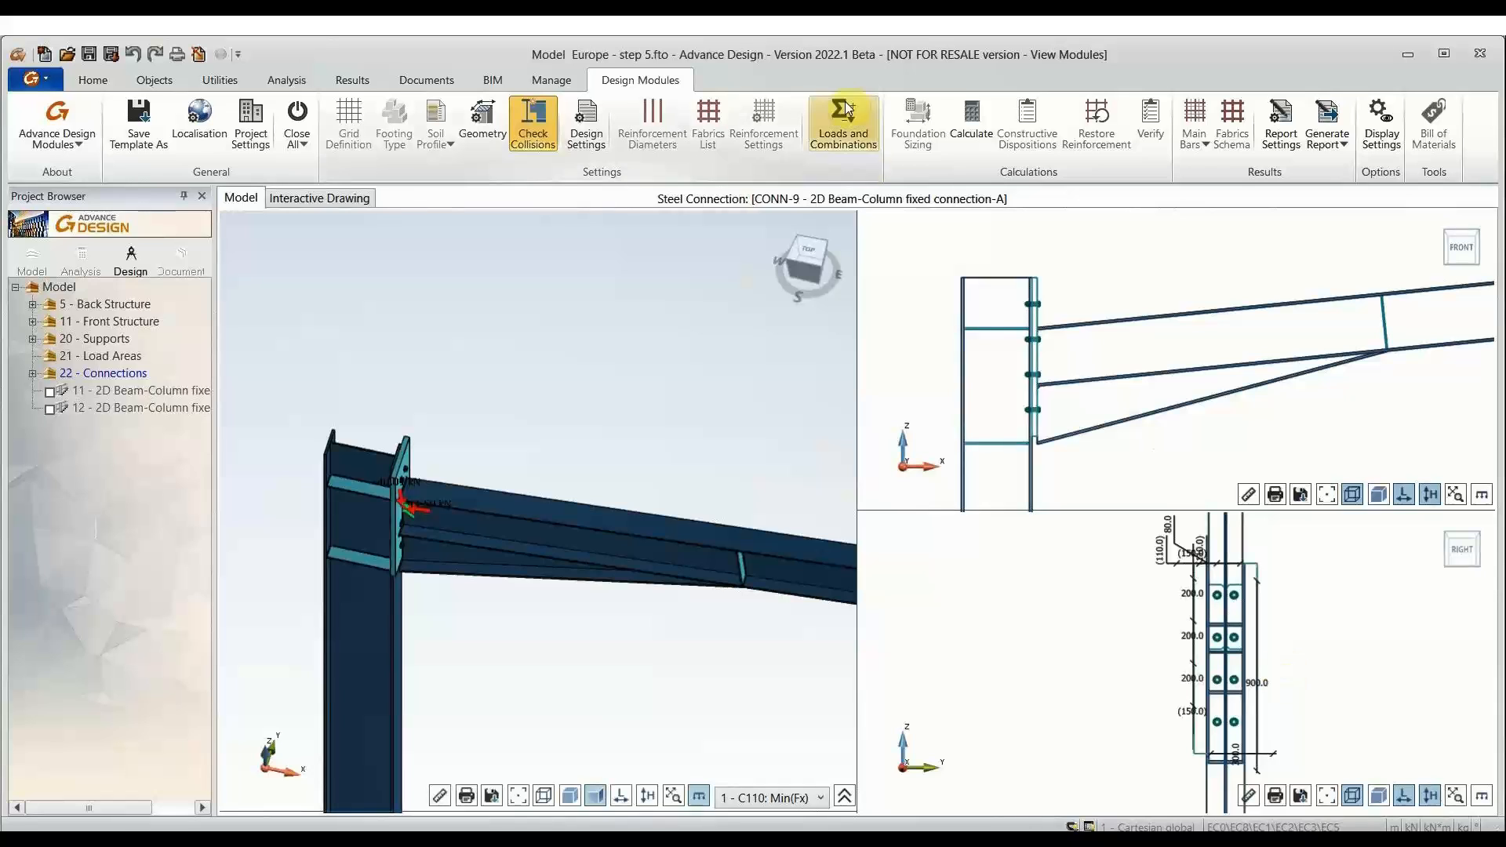
# Step: Review the connection's design assumptions, including the safety factor and control shear plane options, and cancel the dialog
pyautogui.click(583, 119)
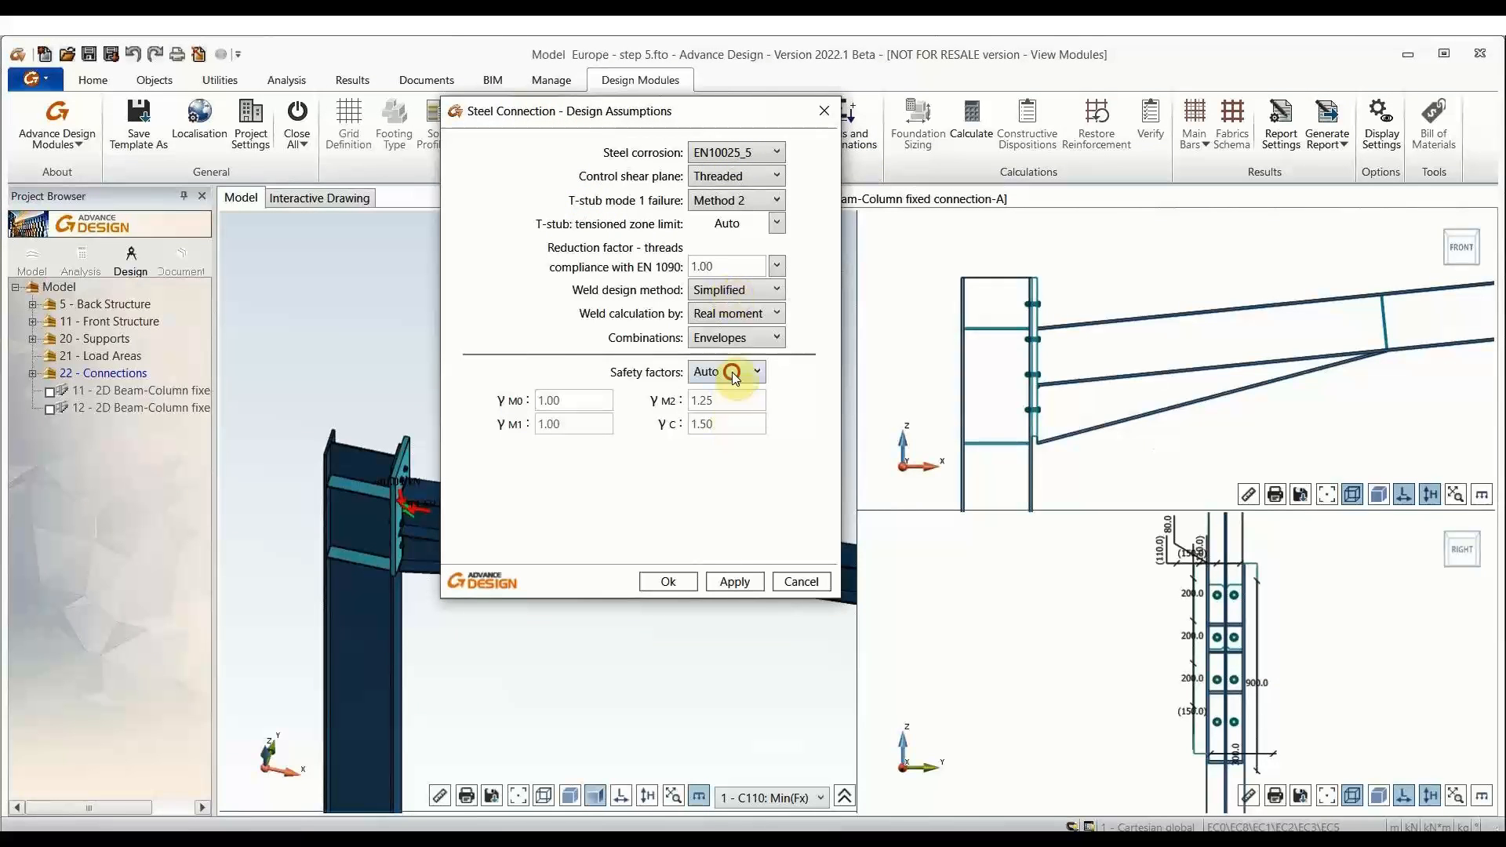
pyautogui.click(726, 467)
pyautogui.click(738, 180)
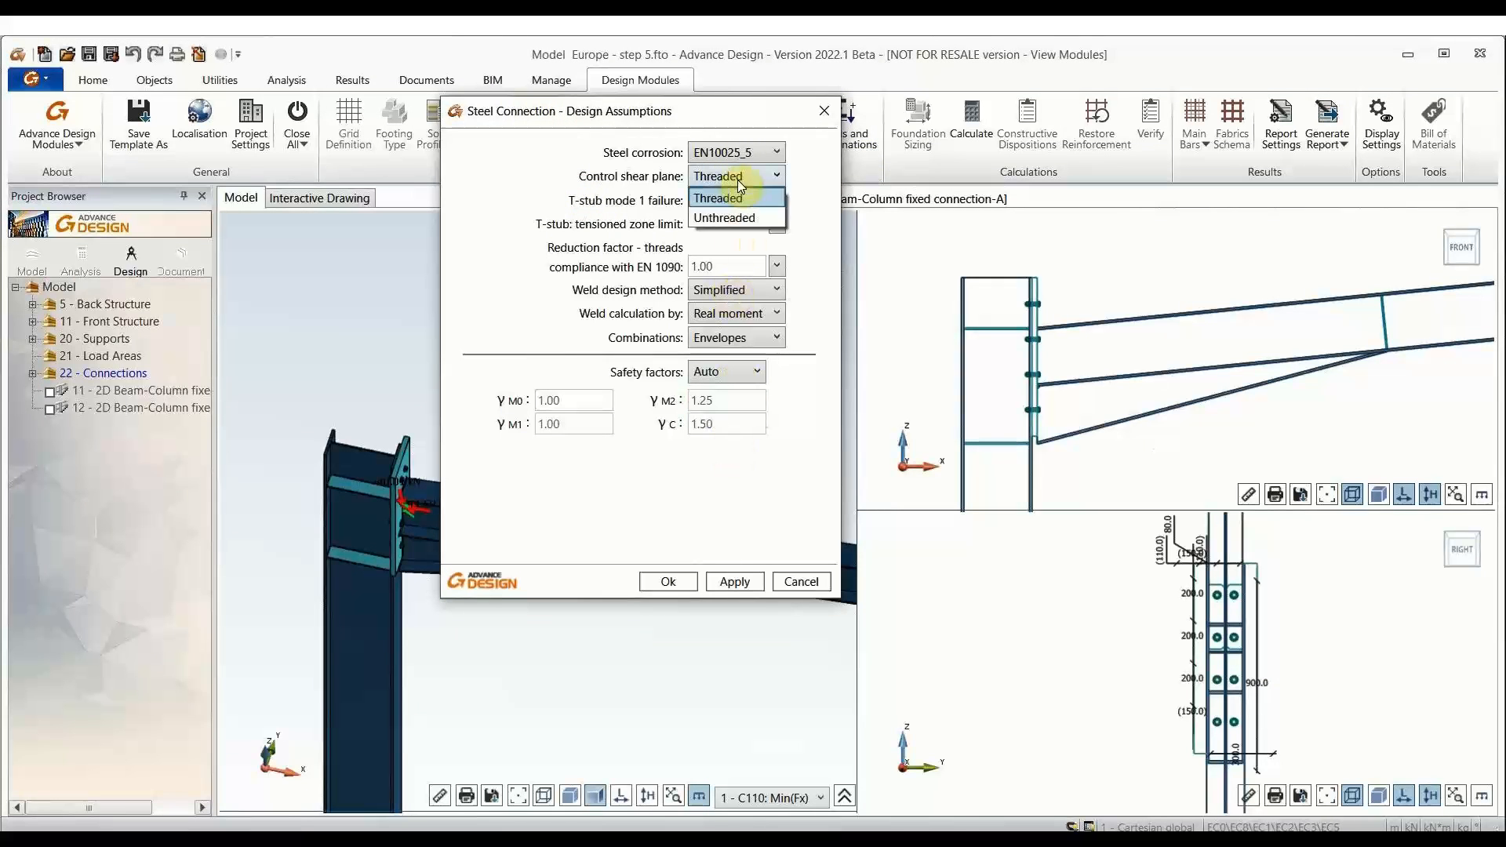
pyautogui.click(738, 492)
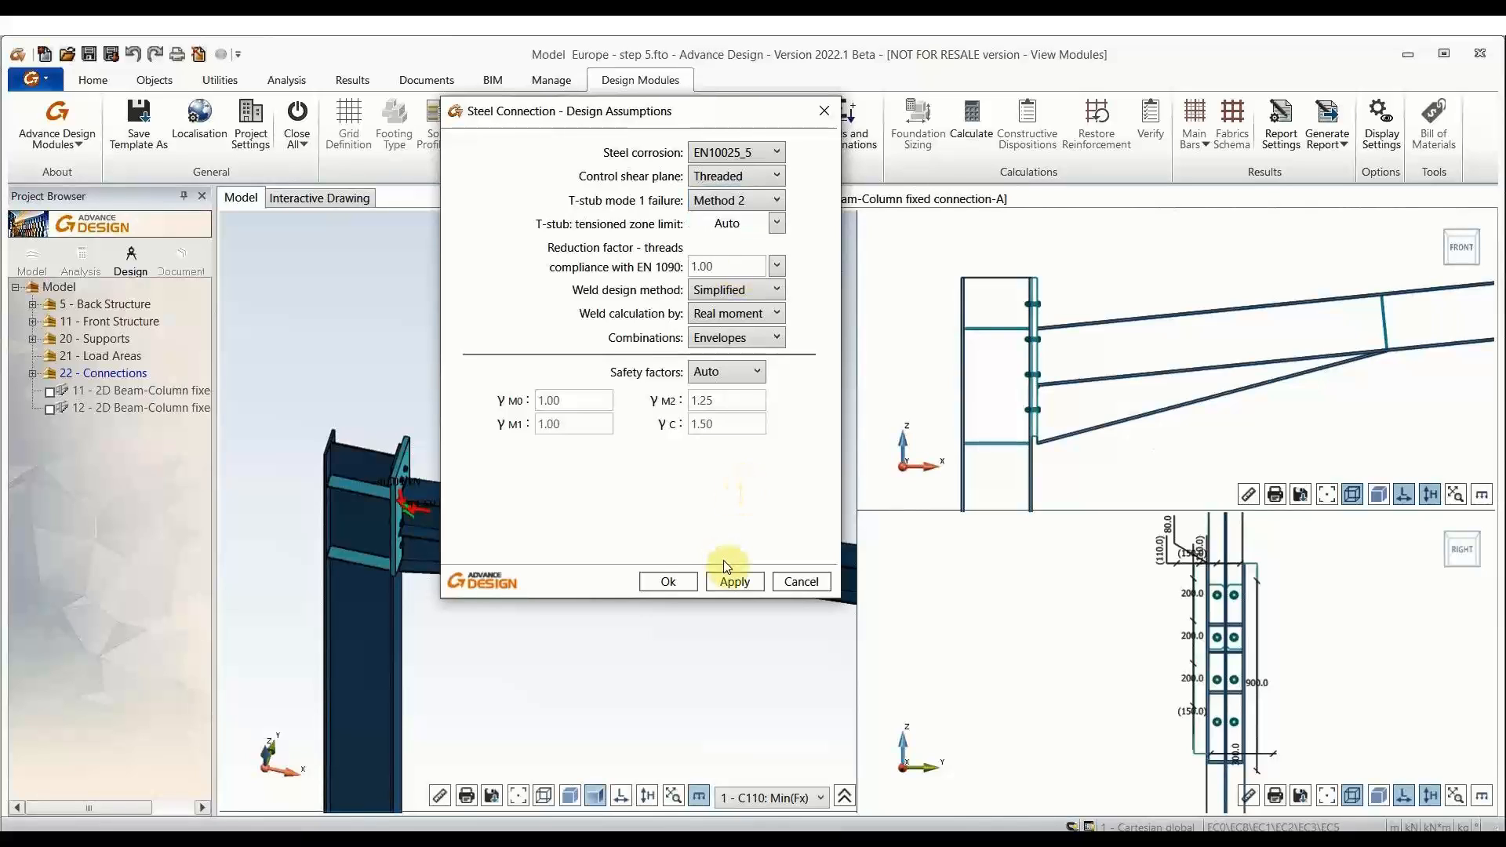
pyautogui.click(803, 583)
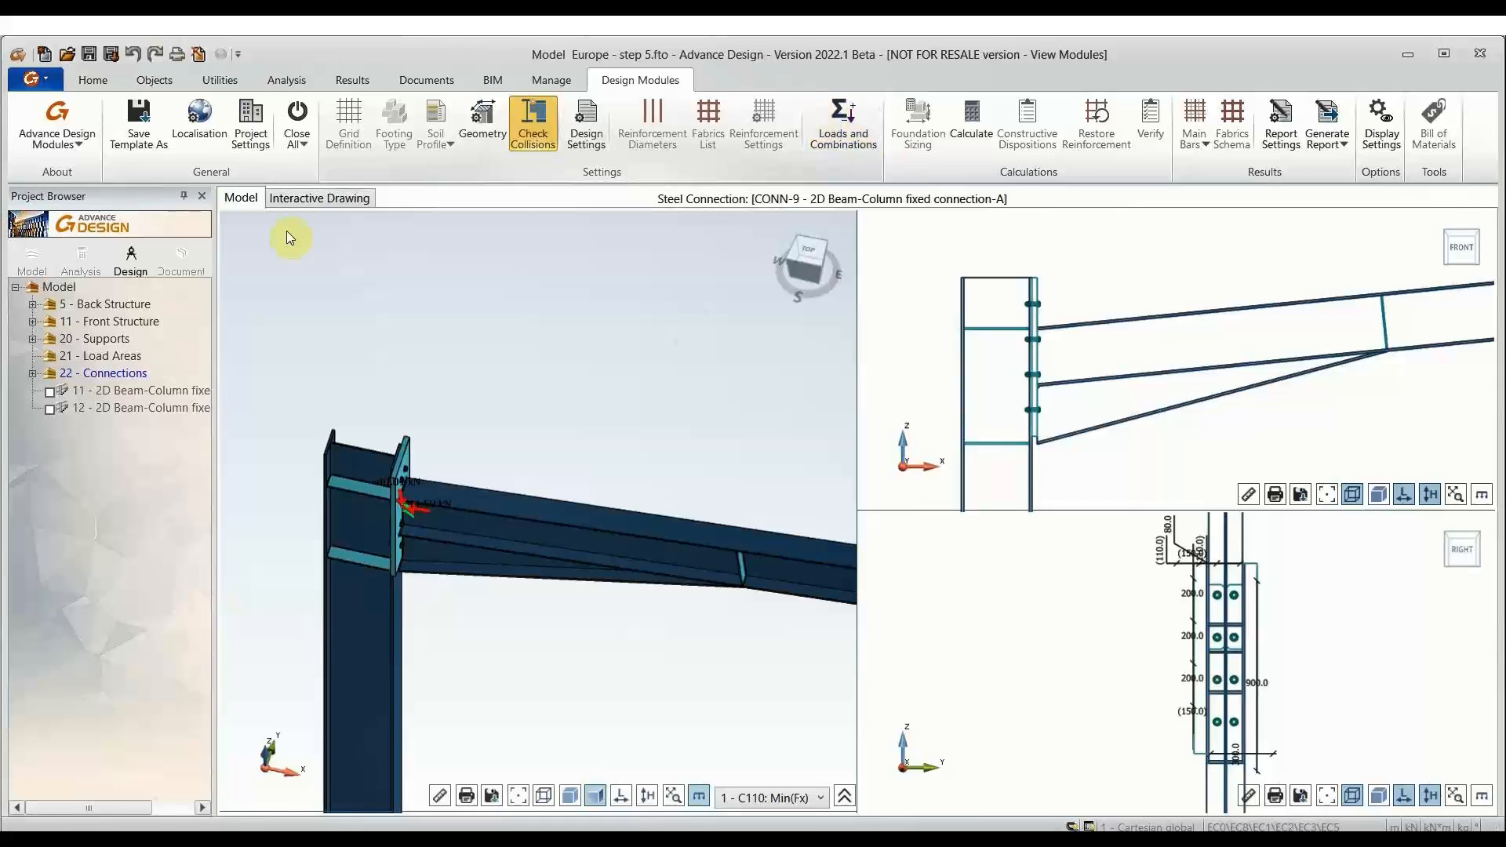
# Step: Review the connection's load cases and the right beam's V, M and N load values, and close the dialog
pyautogui.click(843, 120)
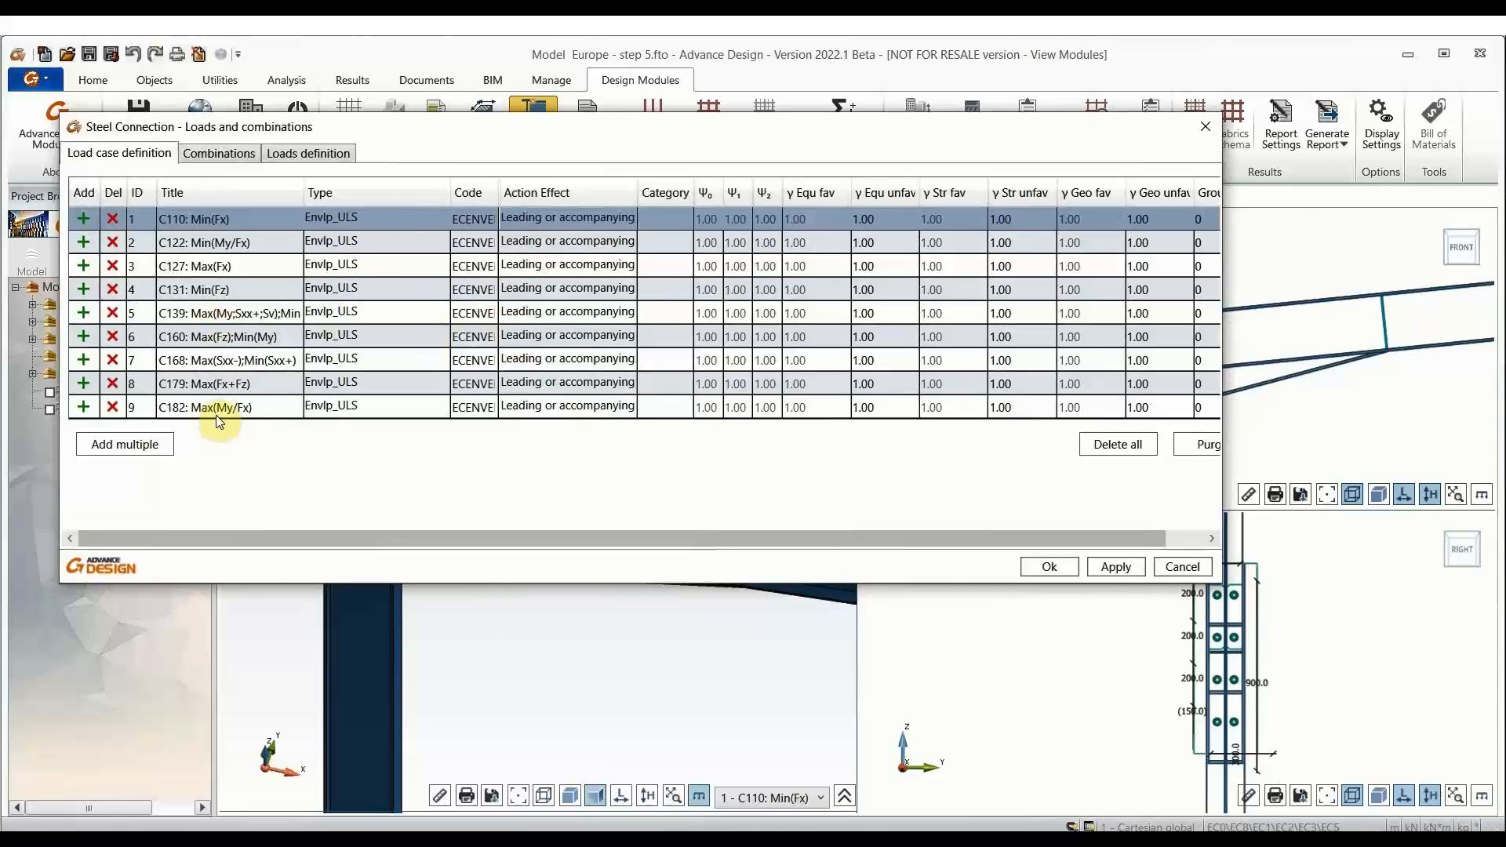
pyautogui.click(205, 260)
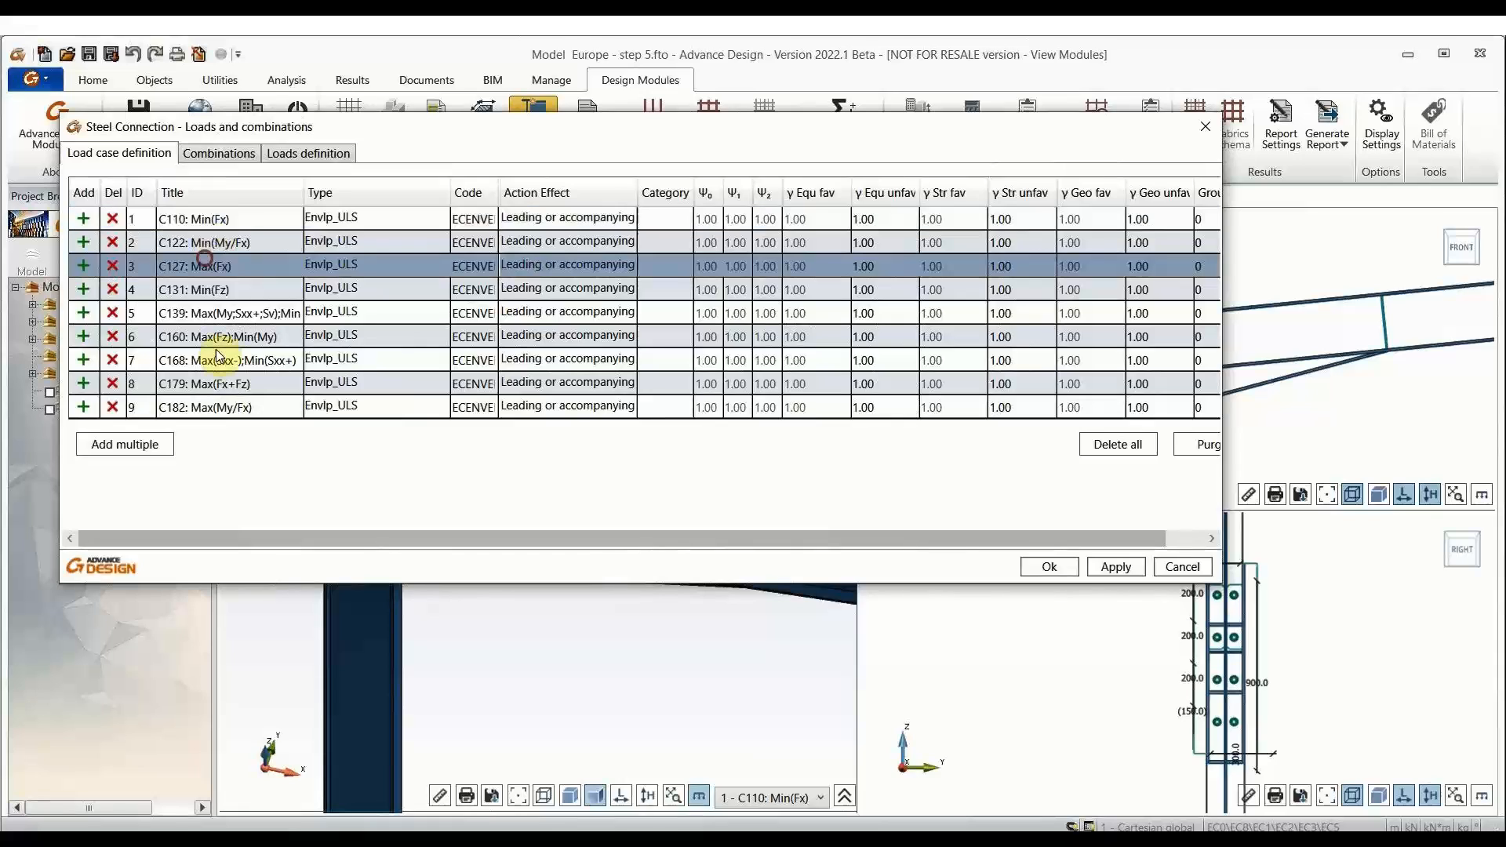
pyautogui.click(306, 153)
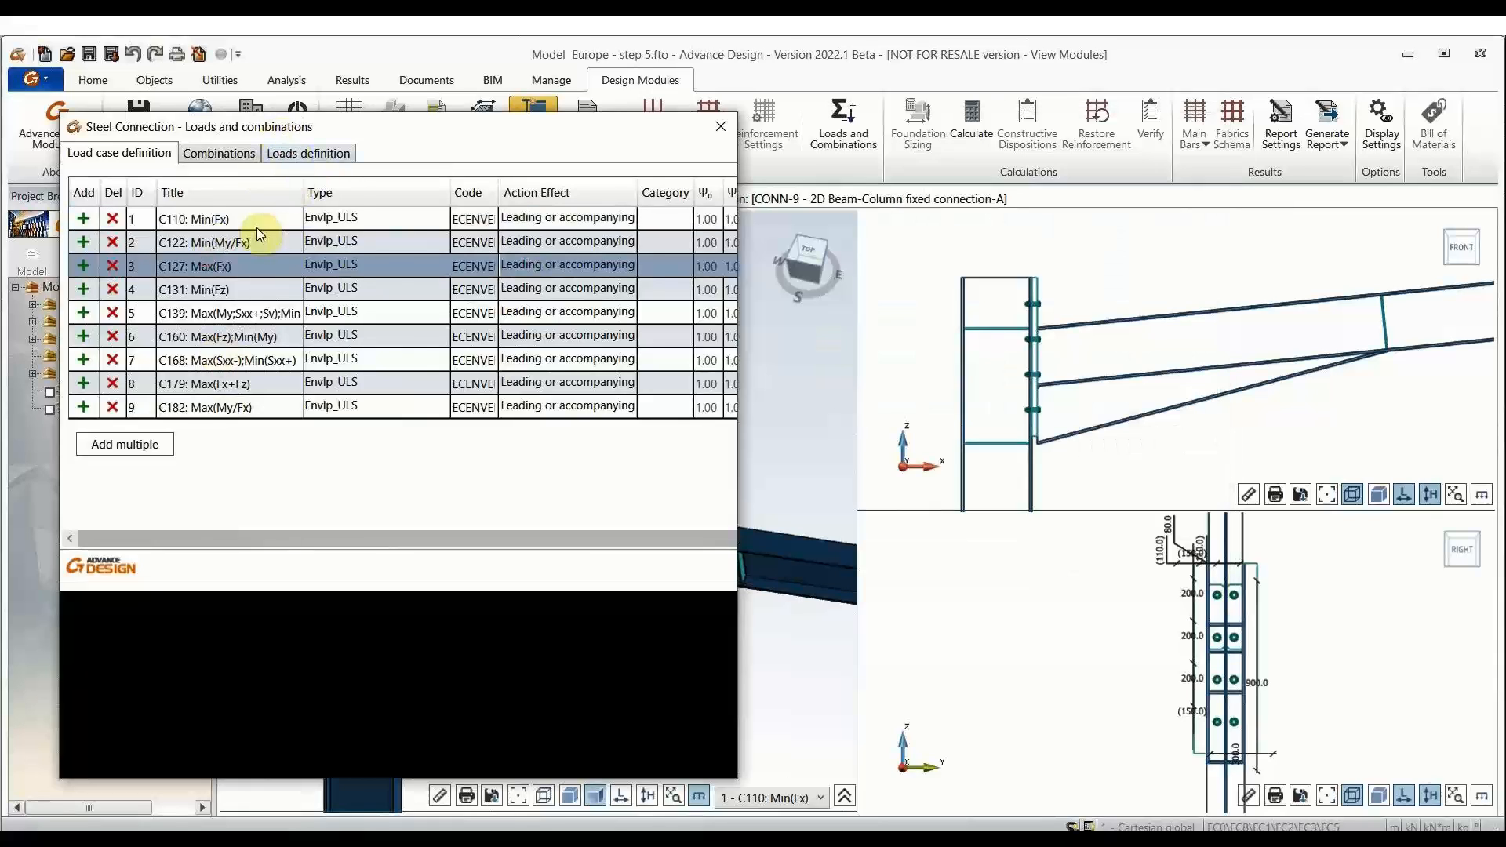
pyautogui.click(487, 212)
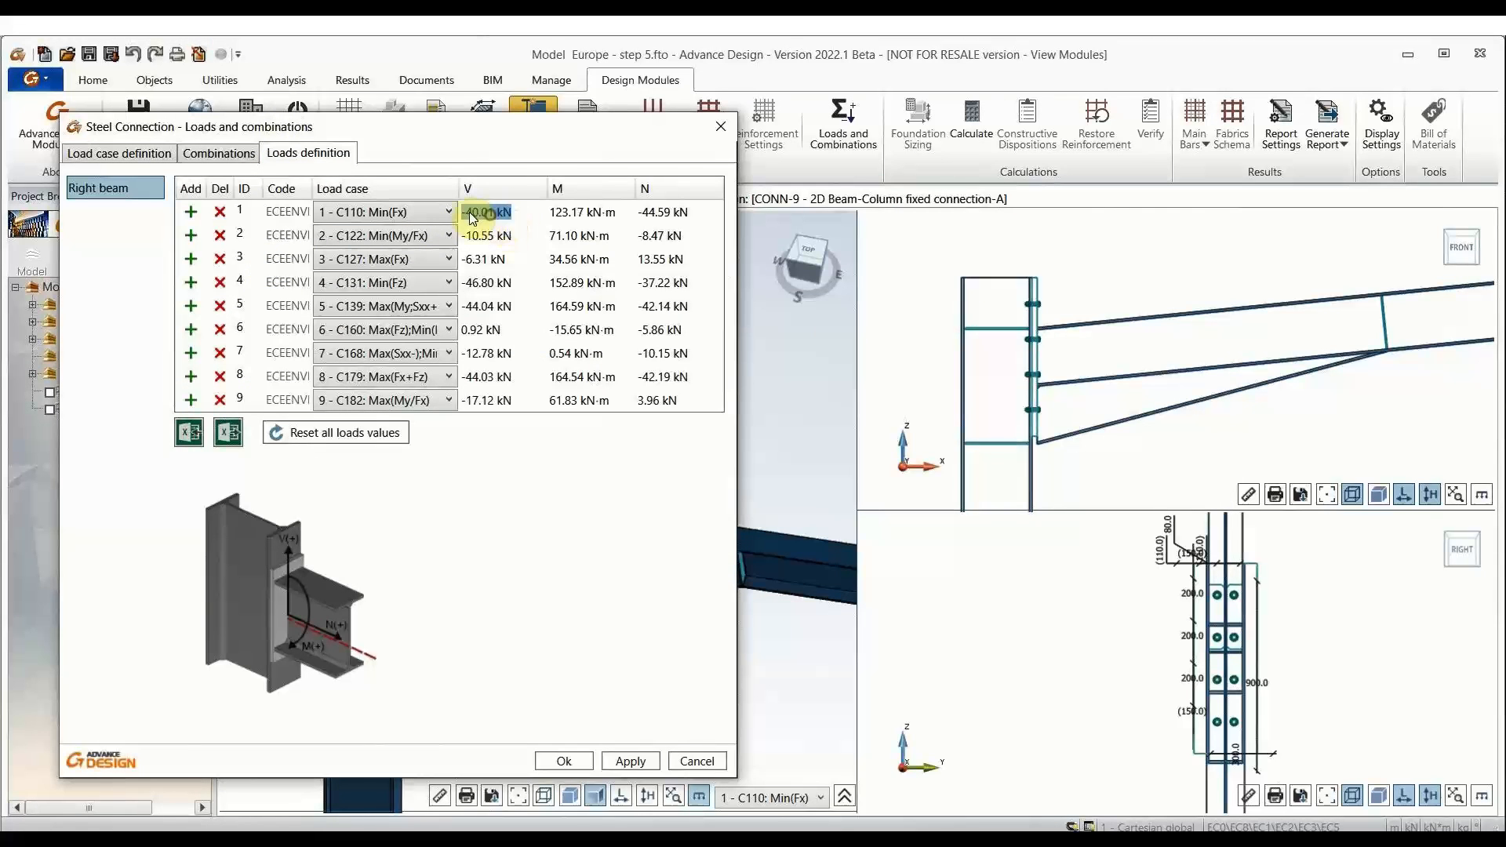
pyautogui.click(580, 212)
pyautogui.click(653, 213)
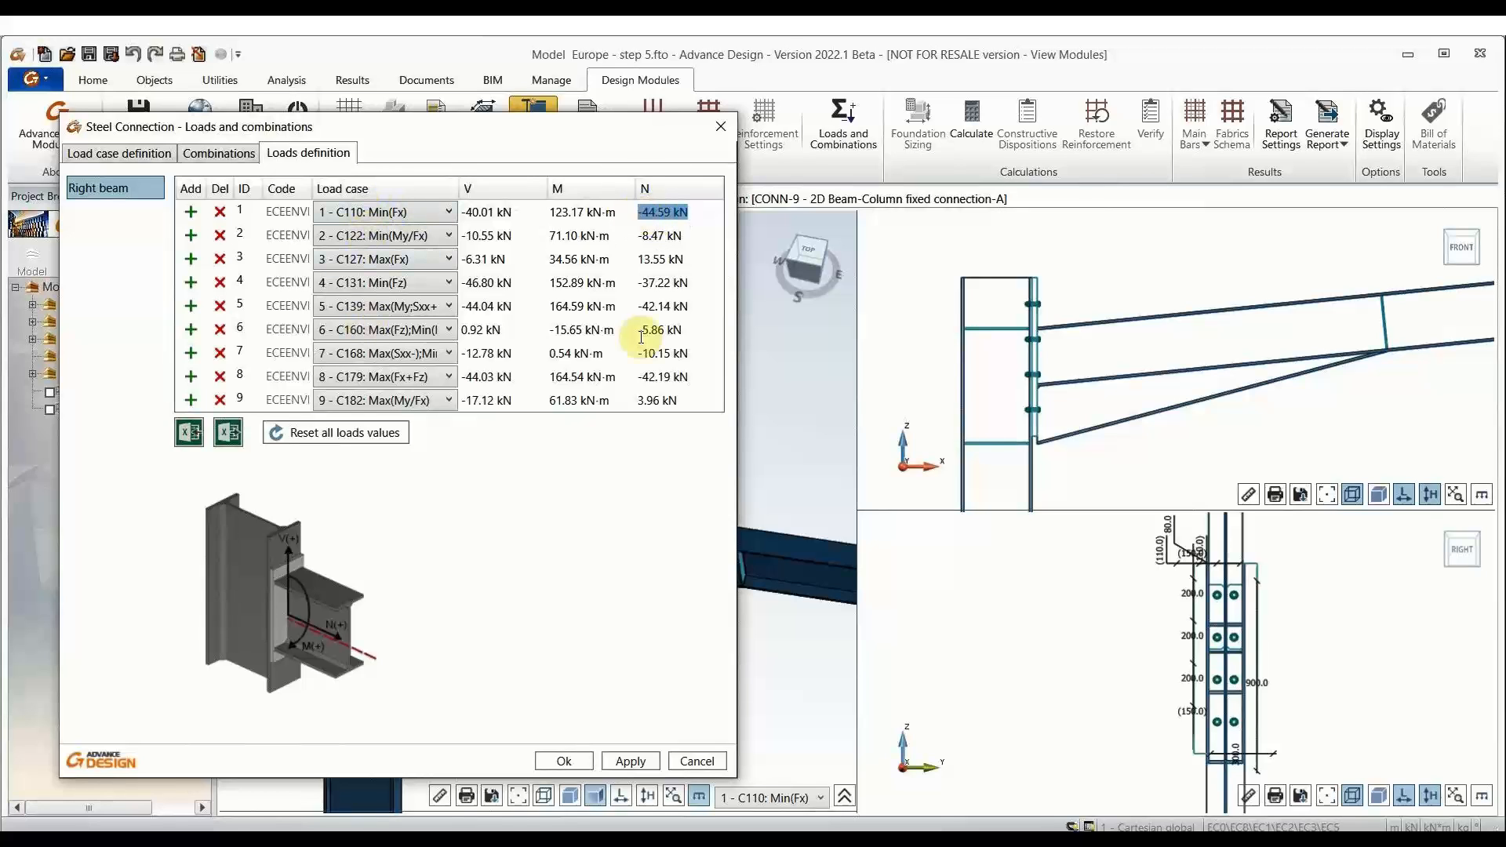
pyautogui.click(641, 287)
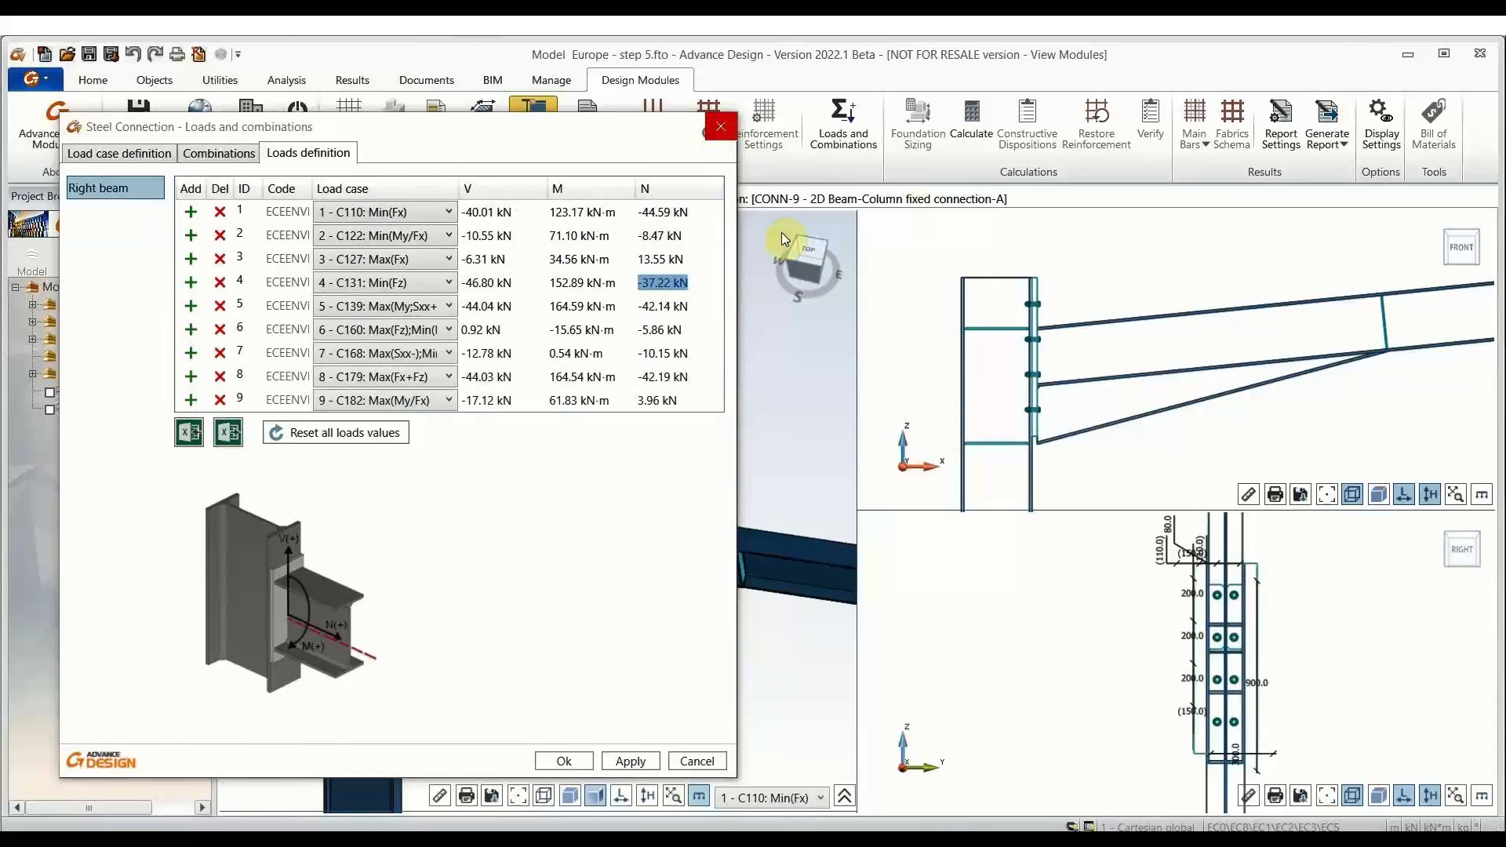
pyautogui.click(720, 127)
# Step: Calculate the steel connection and check the work ratios for bolt tension and combined bolt shear and tension
pyautogui.click(986, 129)
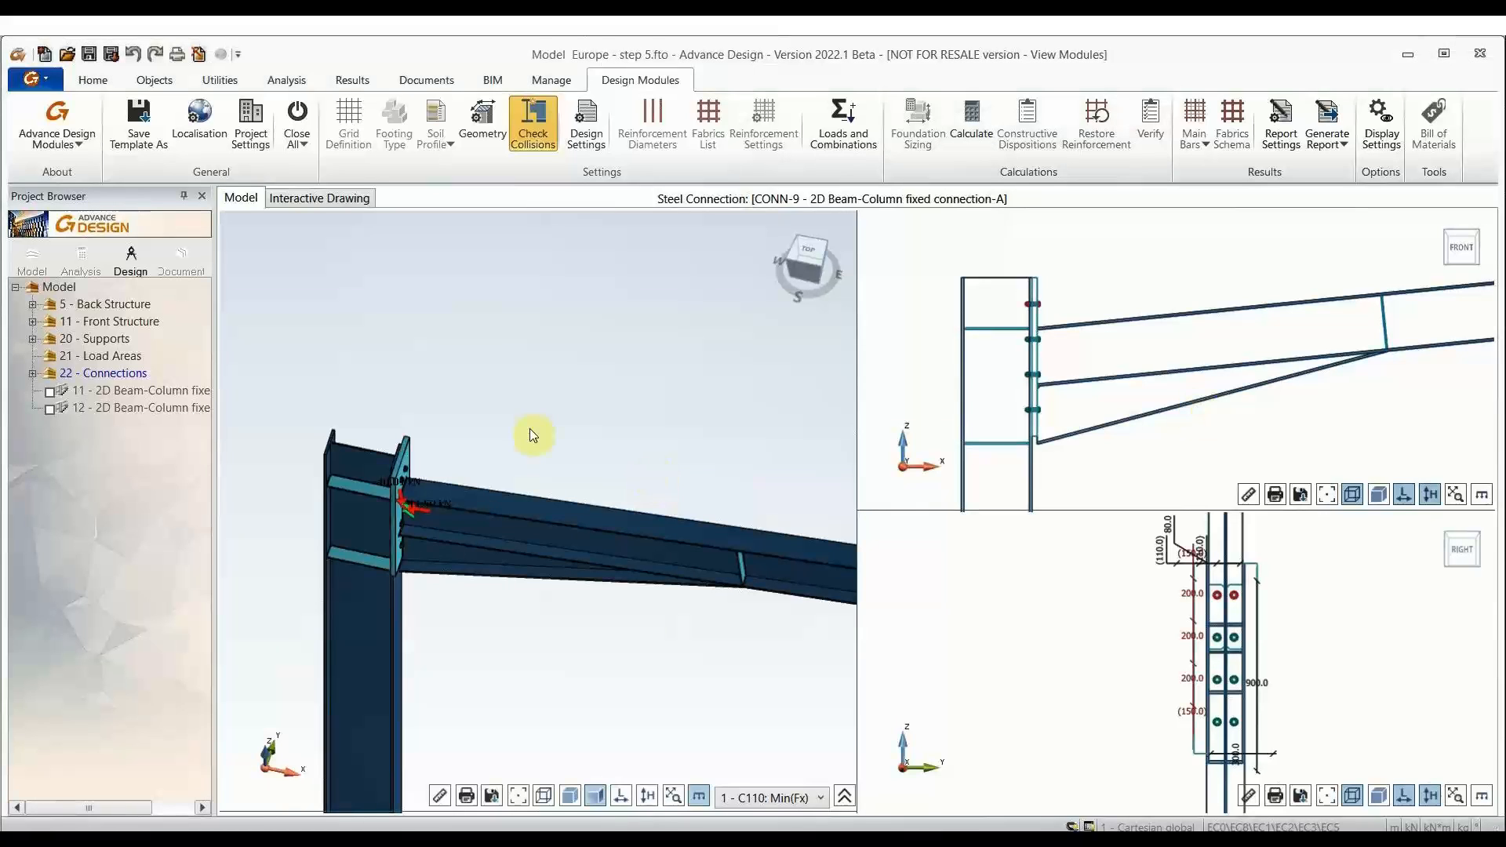
pyautogui.click(845, 798)
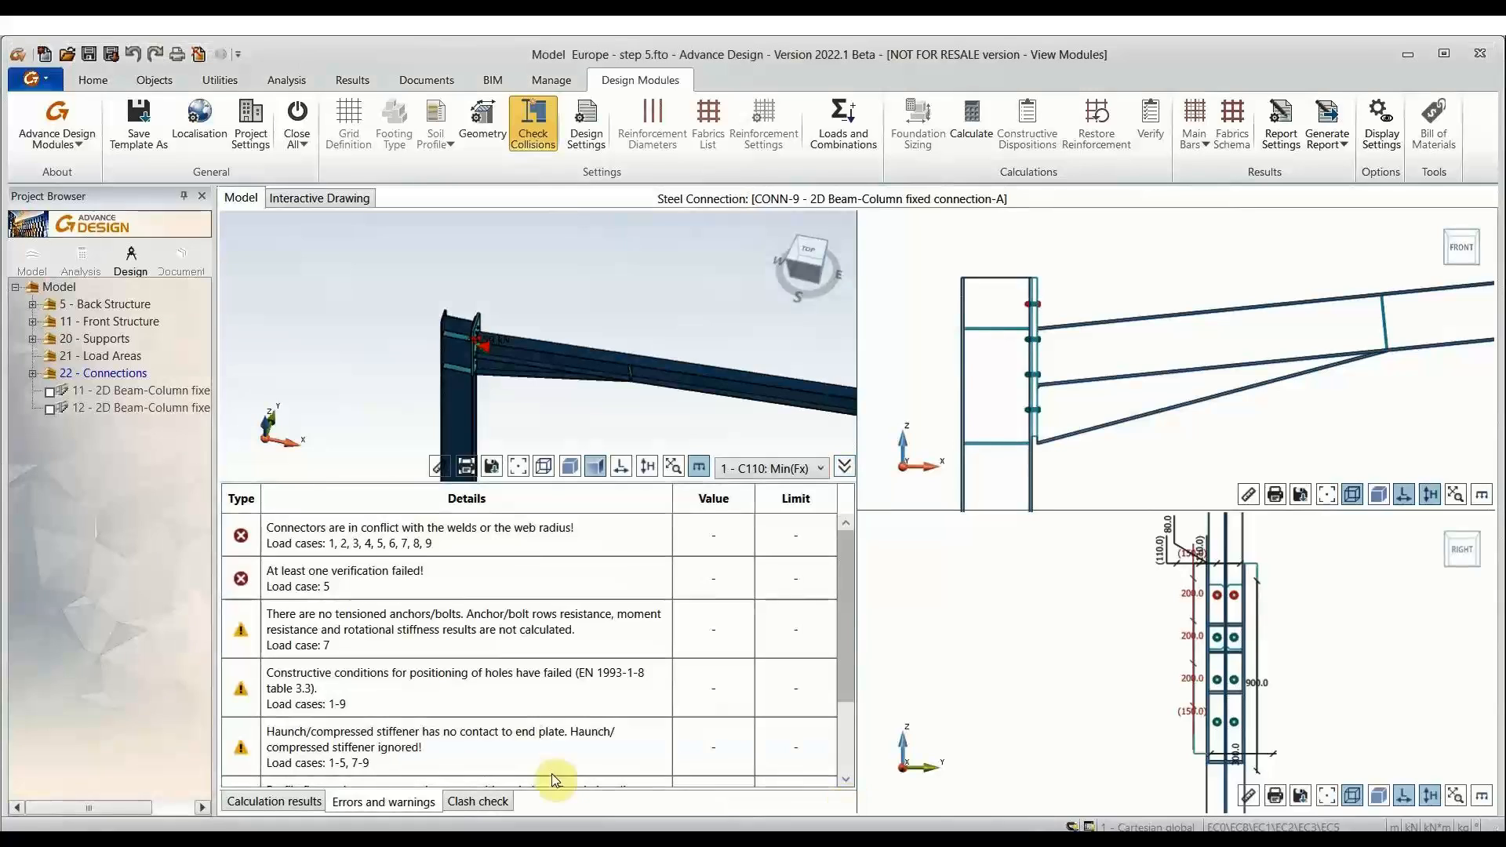
pyautogui.click(287, 802)
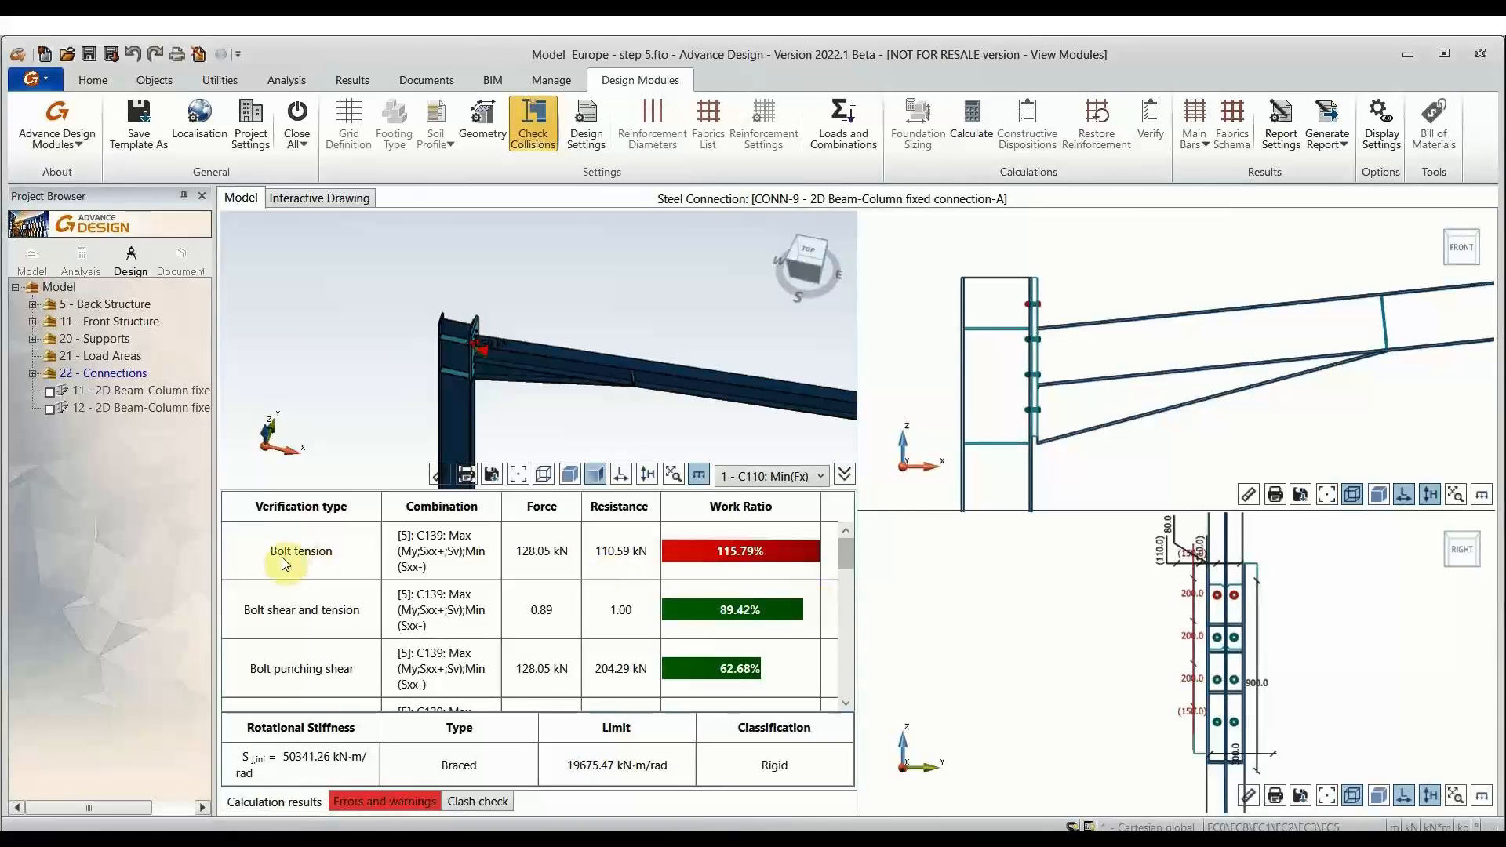
pyautogui.click(761, 552)
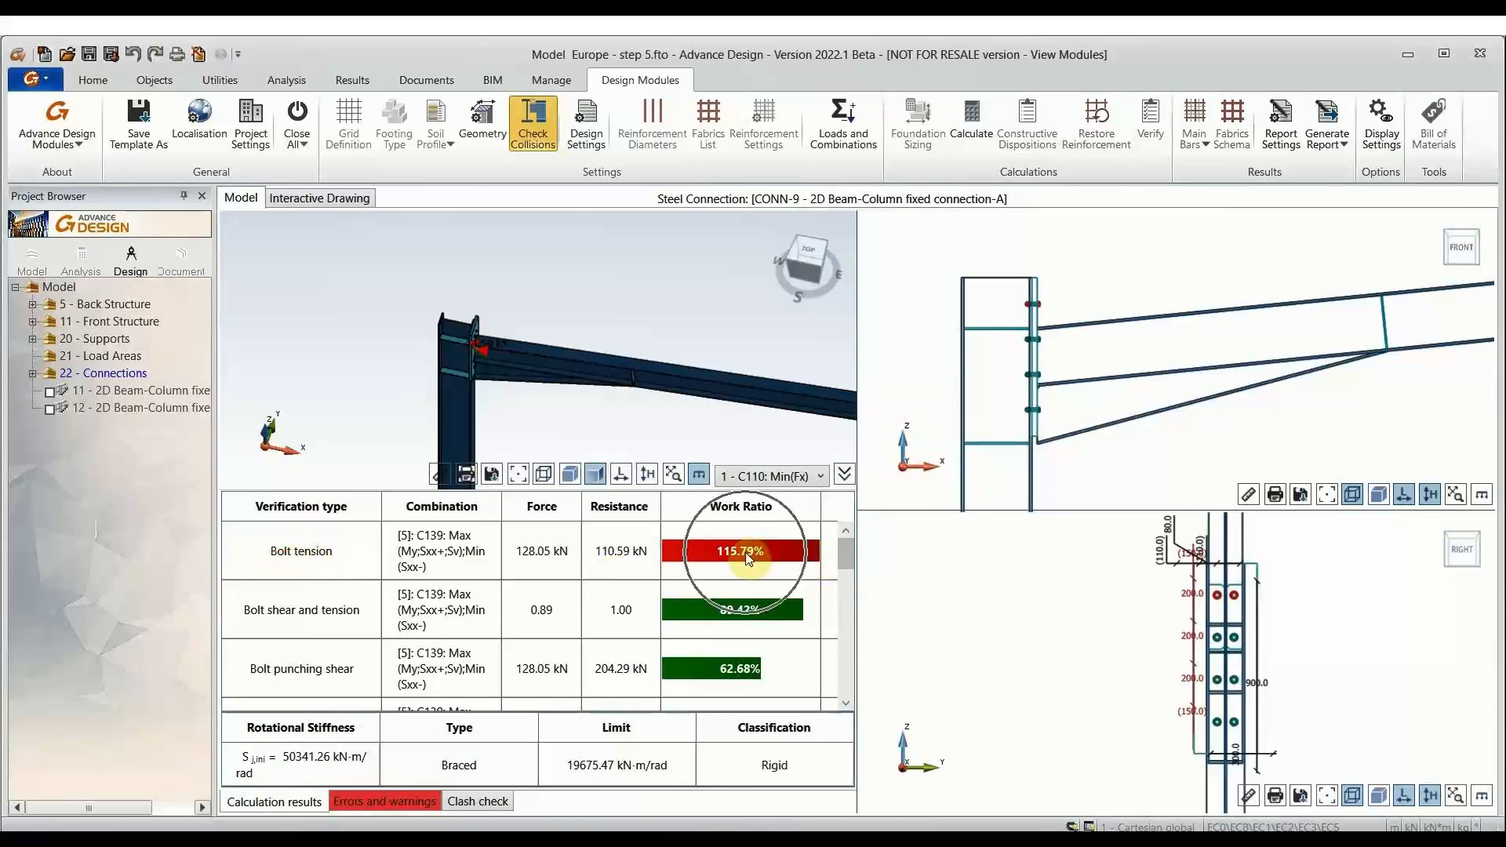
pyautogui.click(746, 610)
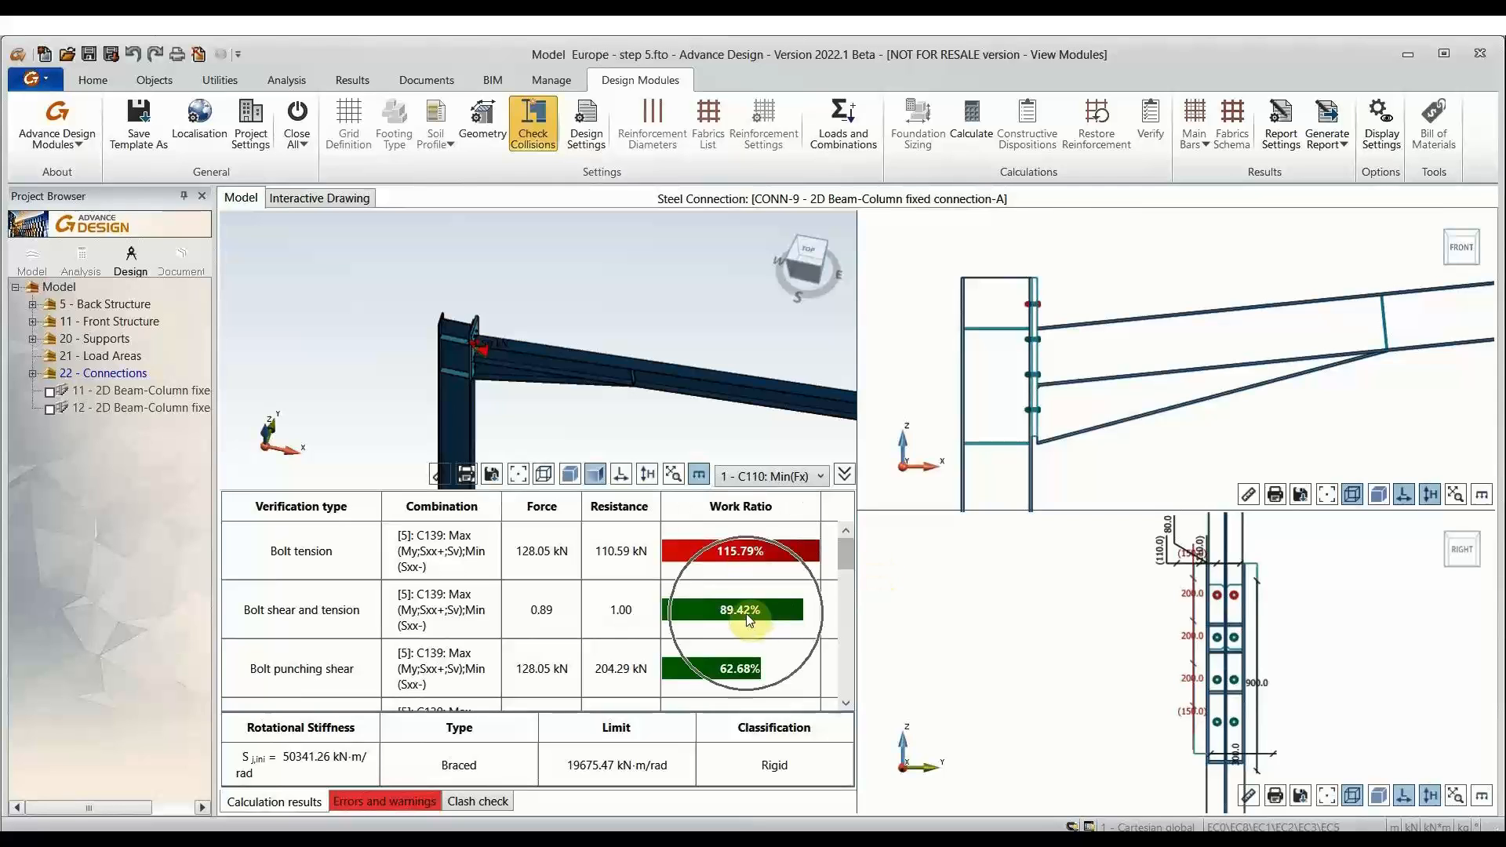
# Step: Examine the remaining verifications in the calculation results, comparing their combinations, forces, resistances and work ratios
pyautogui.click(847, 704)
pyautogui.click(847, 704)
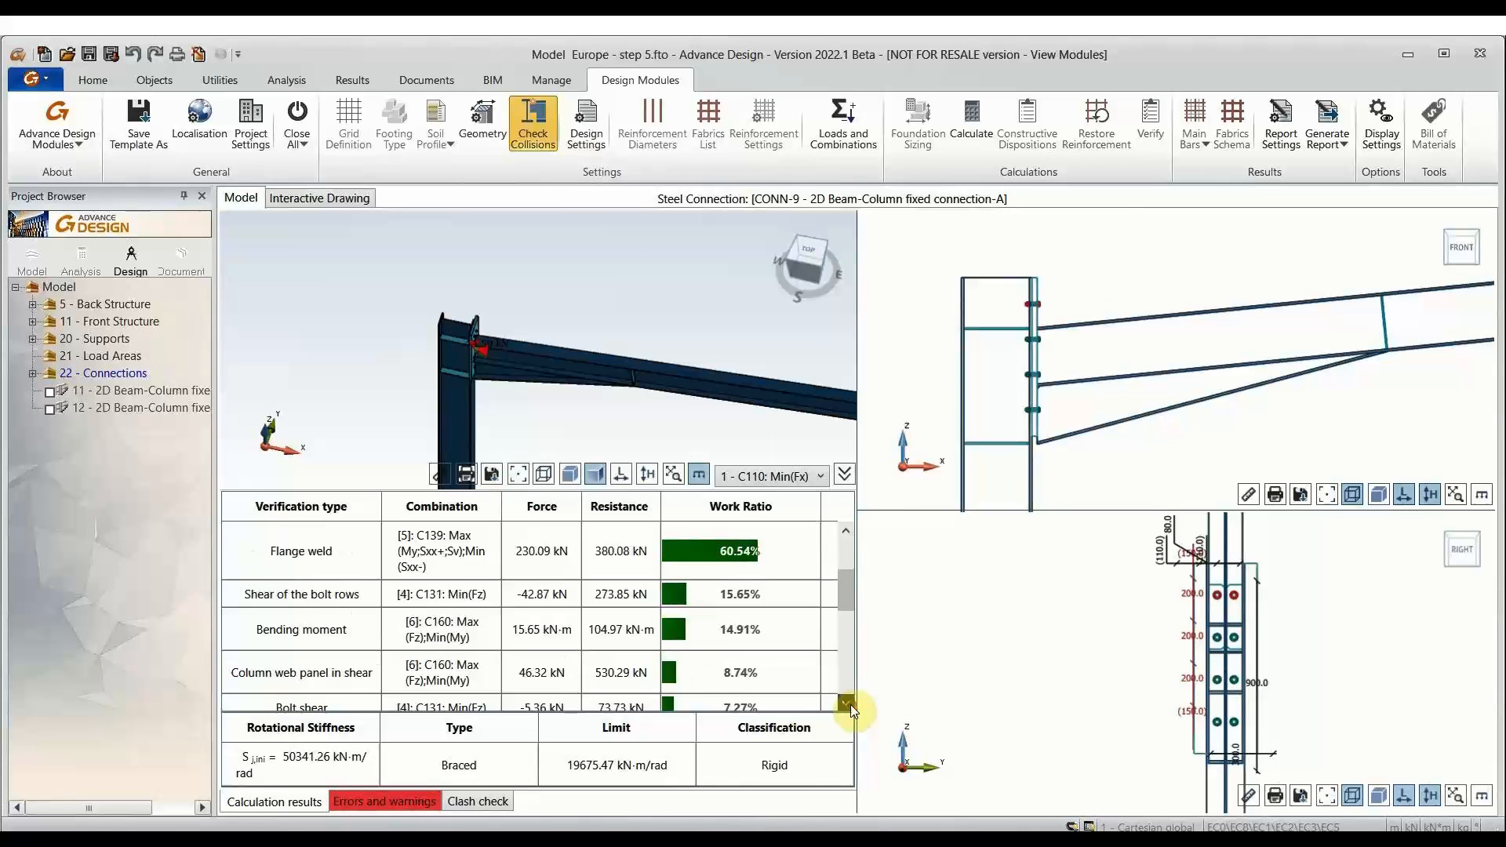
pyautogui.click(847, 704)
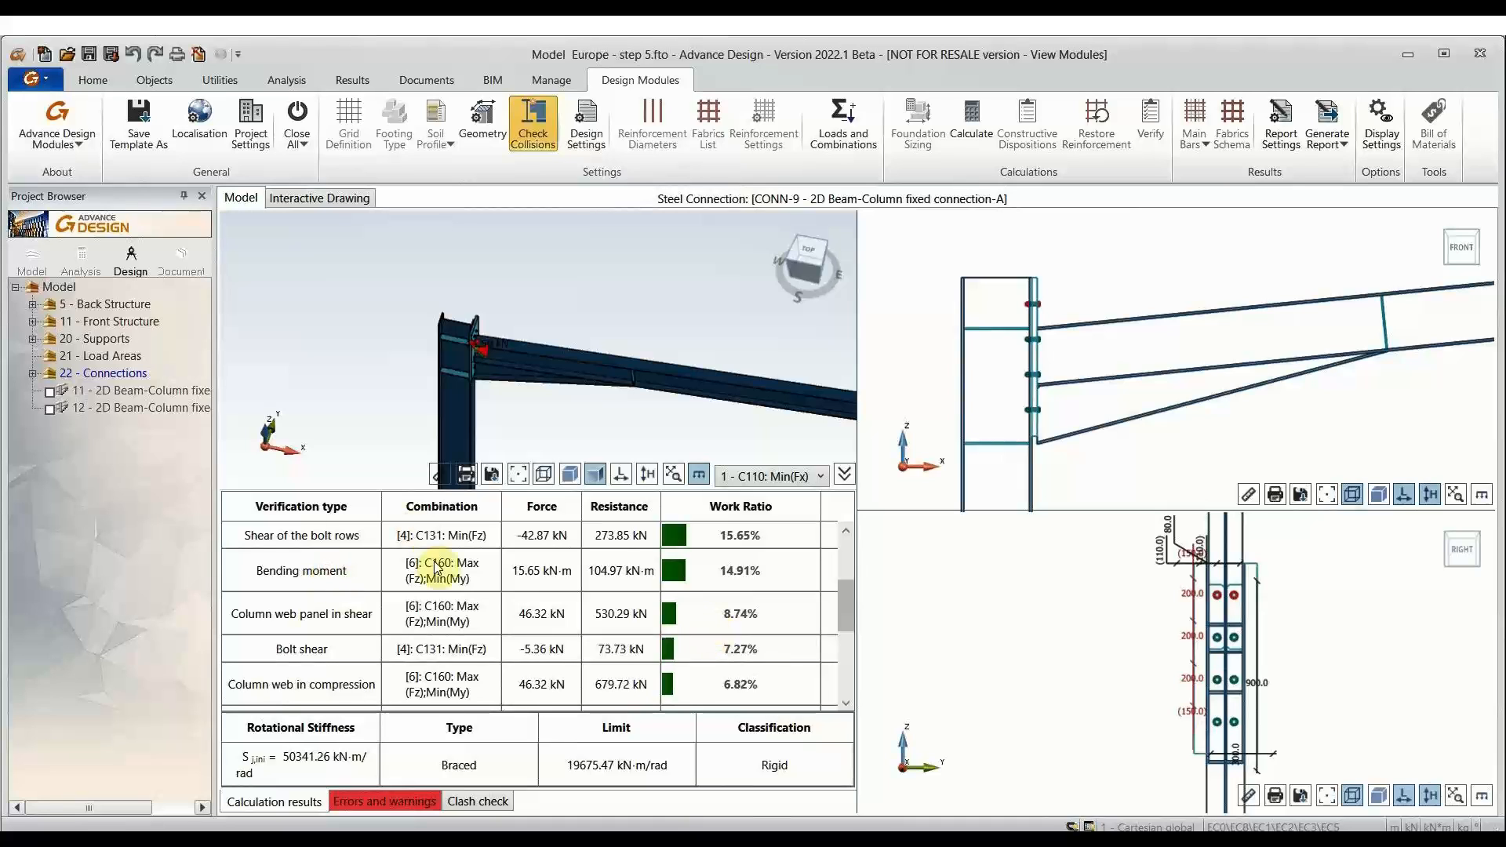
pyautogui.click(846, 705)
pyautogui.click(846, 704)
pyautogui.click(846, 705)
pyautogui.click(846, 704)
pyautogui.click(845, 705)
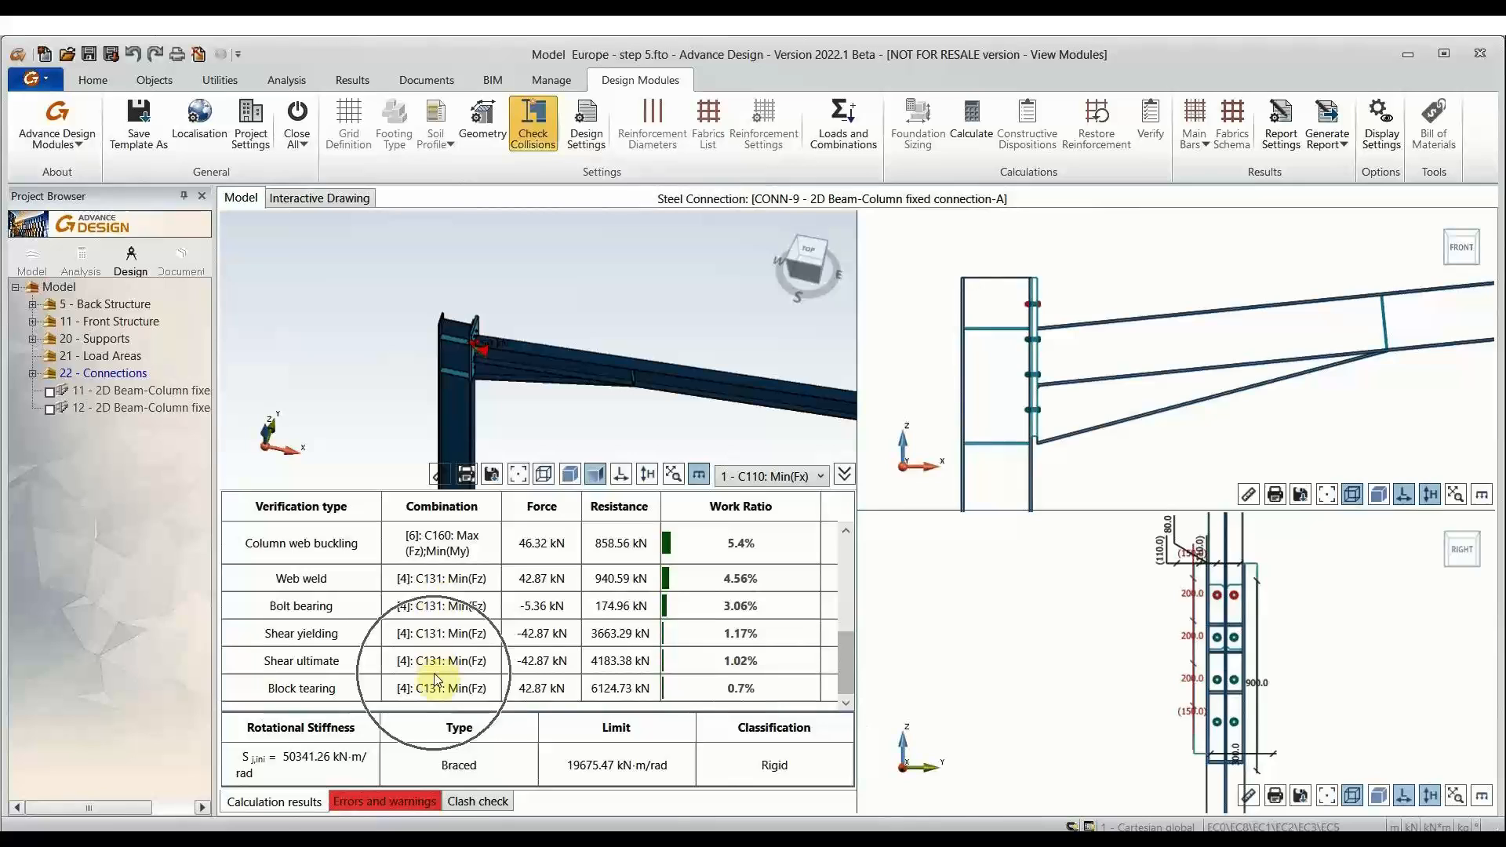
pyautogui.moveTo(848, 665); pyautogui.dragTo(847, 554)
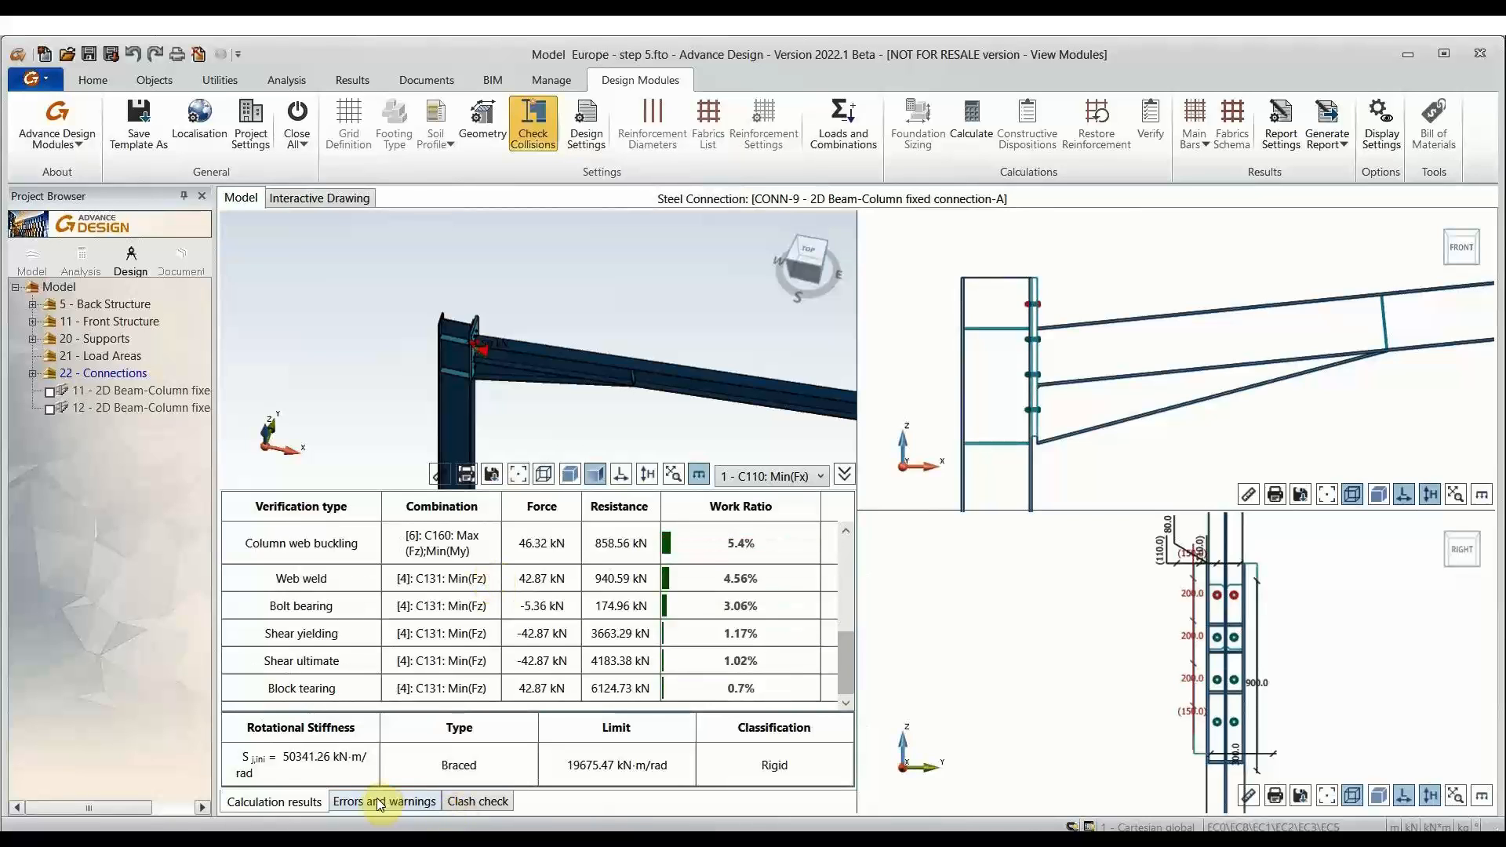
# Step: Review the calculation's errors and warnings and inspect the upper bolt row in the right view
pyautogui.click(379, 802)
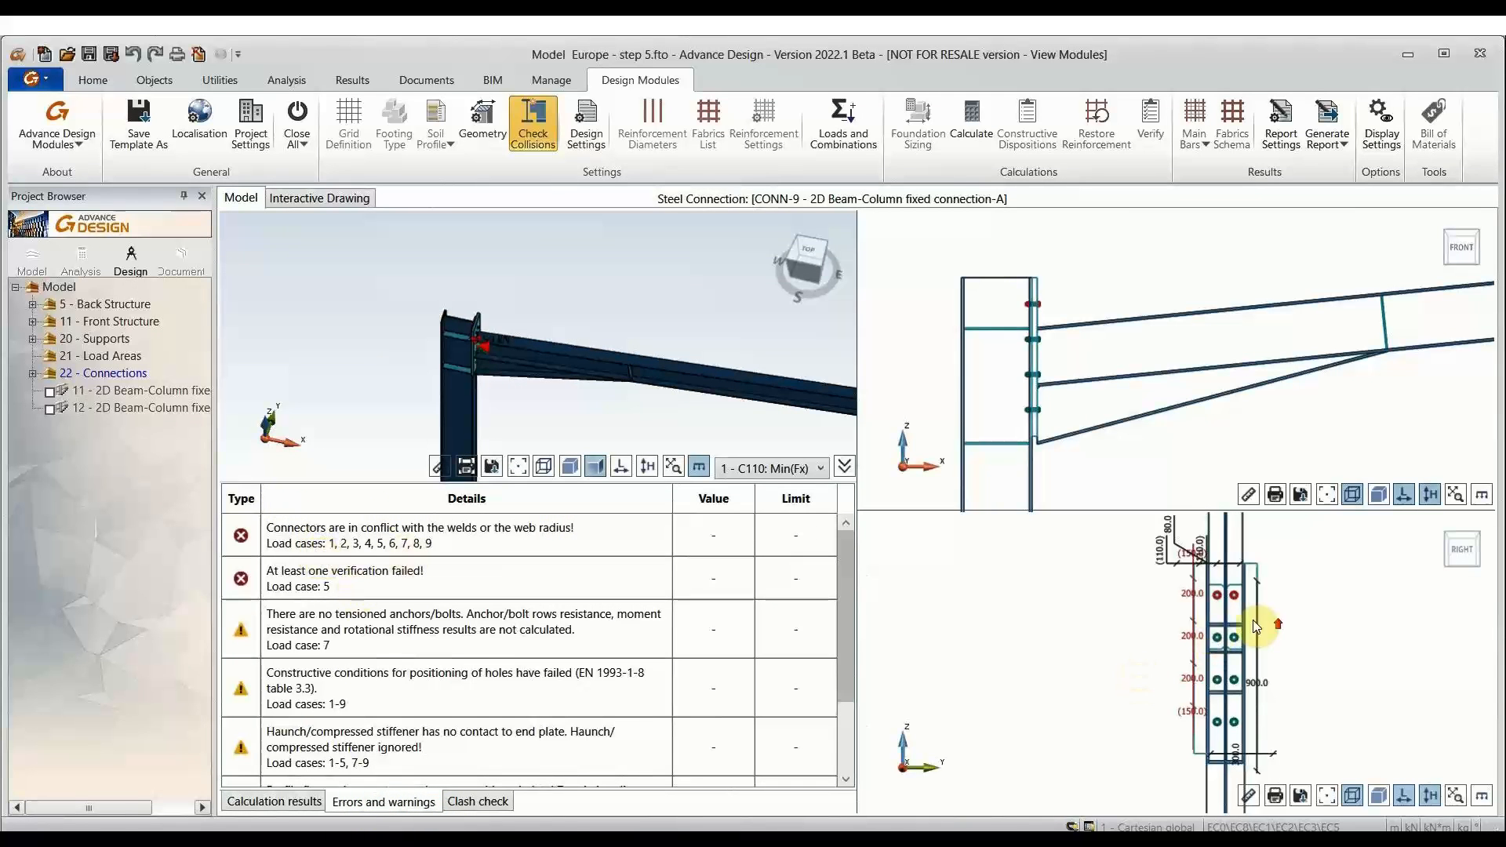
pyautogui.scroll(5, 1254, 626)
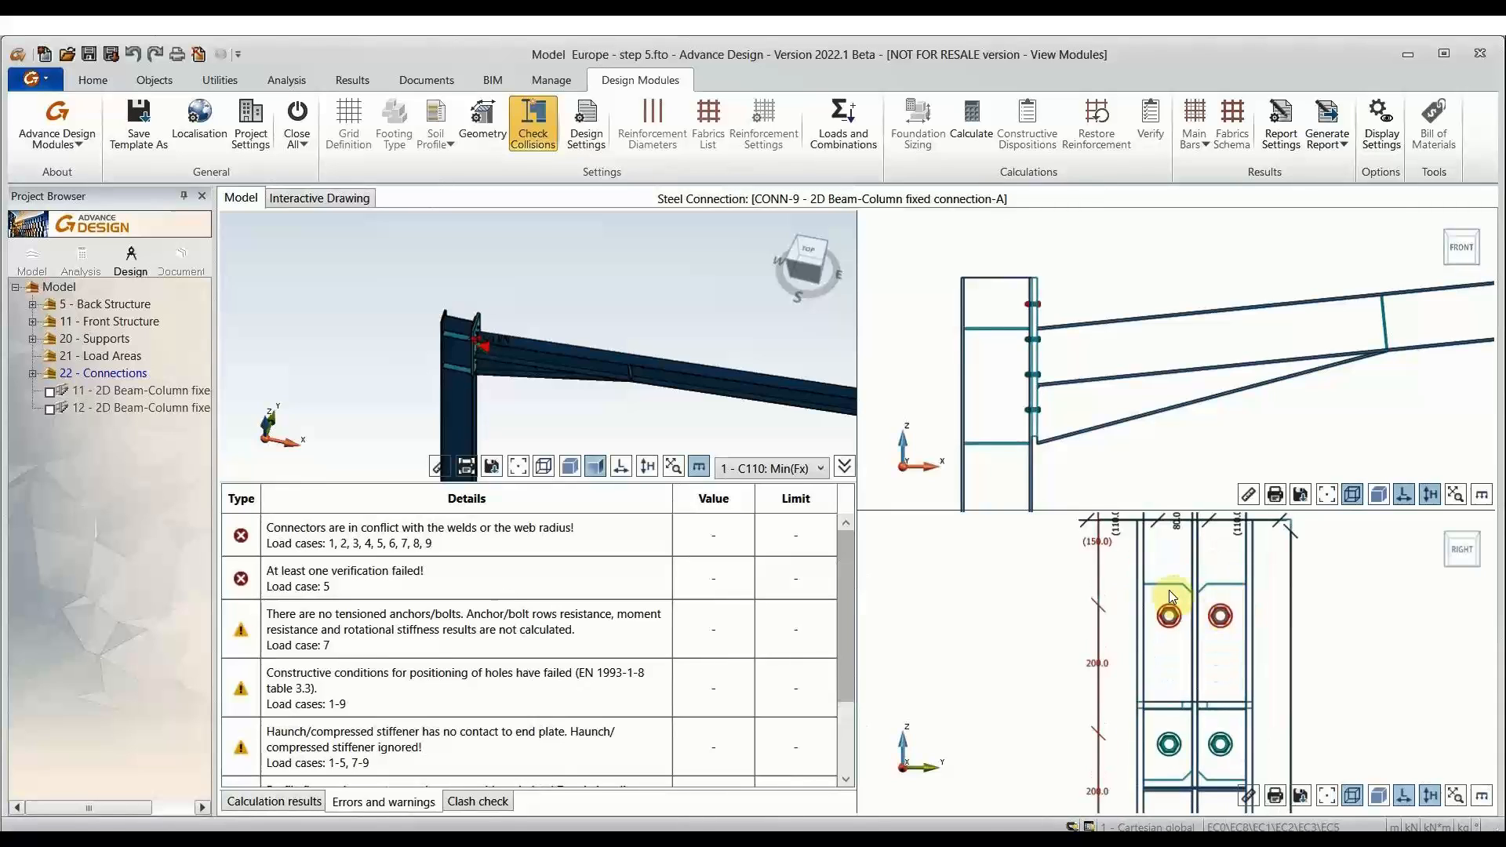
pyautogui.scroll(-3, 1204, 624)
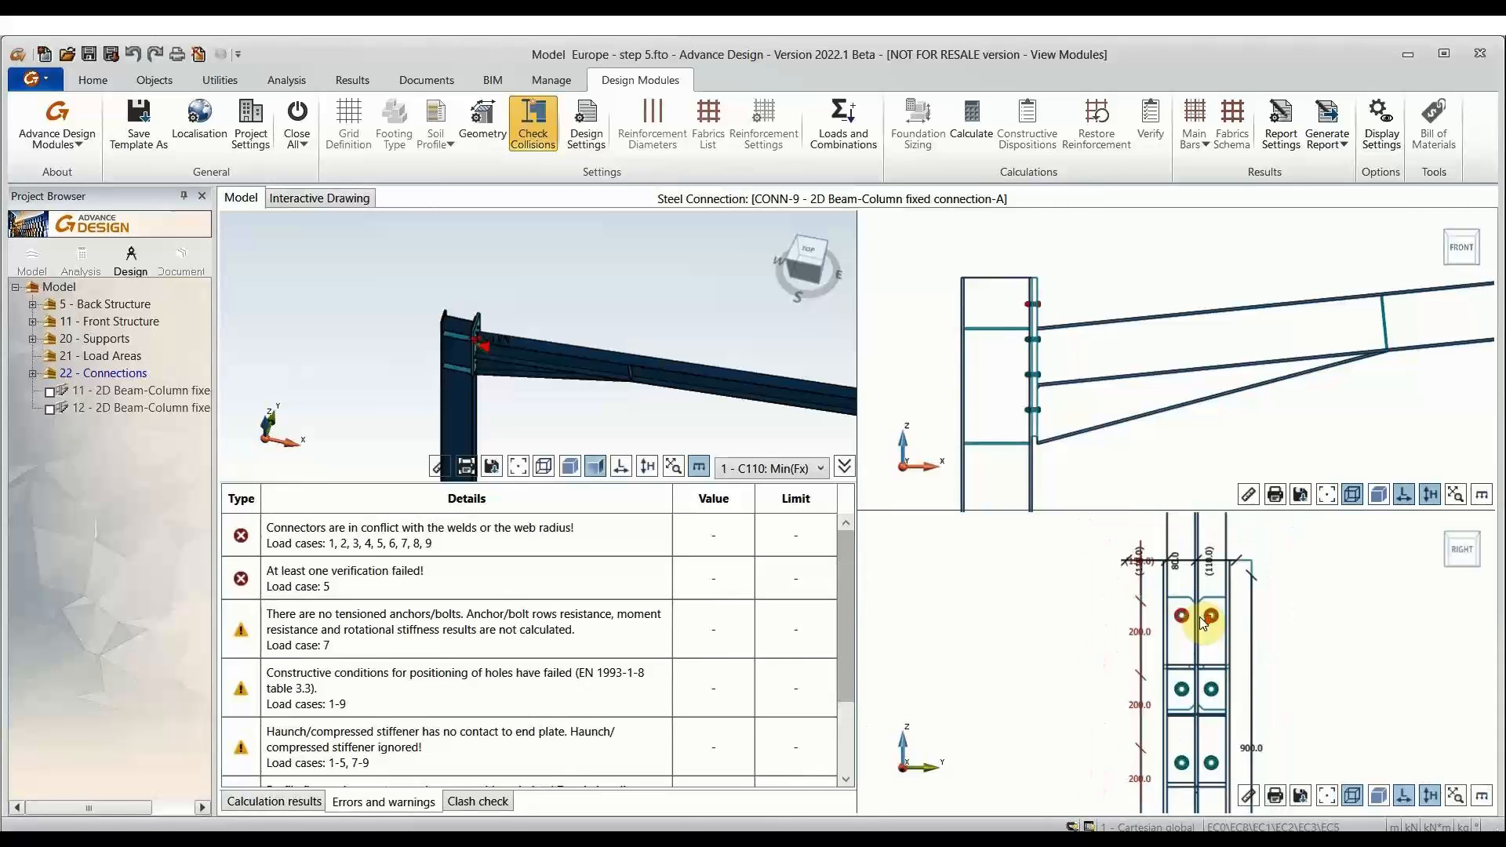
pyautogui.scroll(5, 1204, 624)
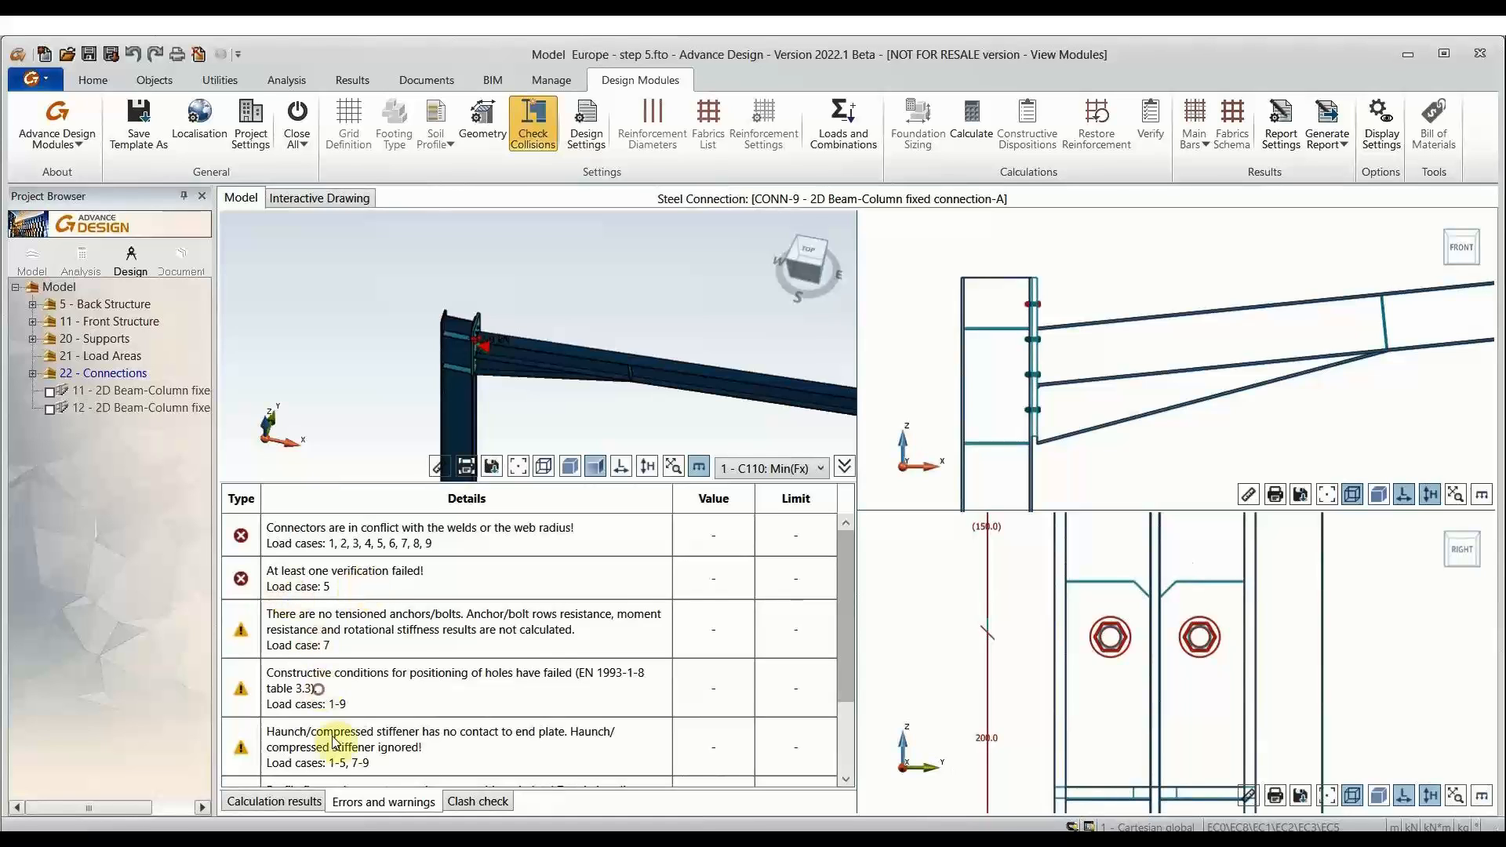
pyautogui.scroll(-3, 329, 742)
pyautogui.scroll(3, 404, 710)
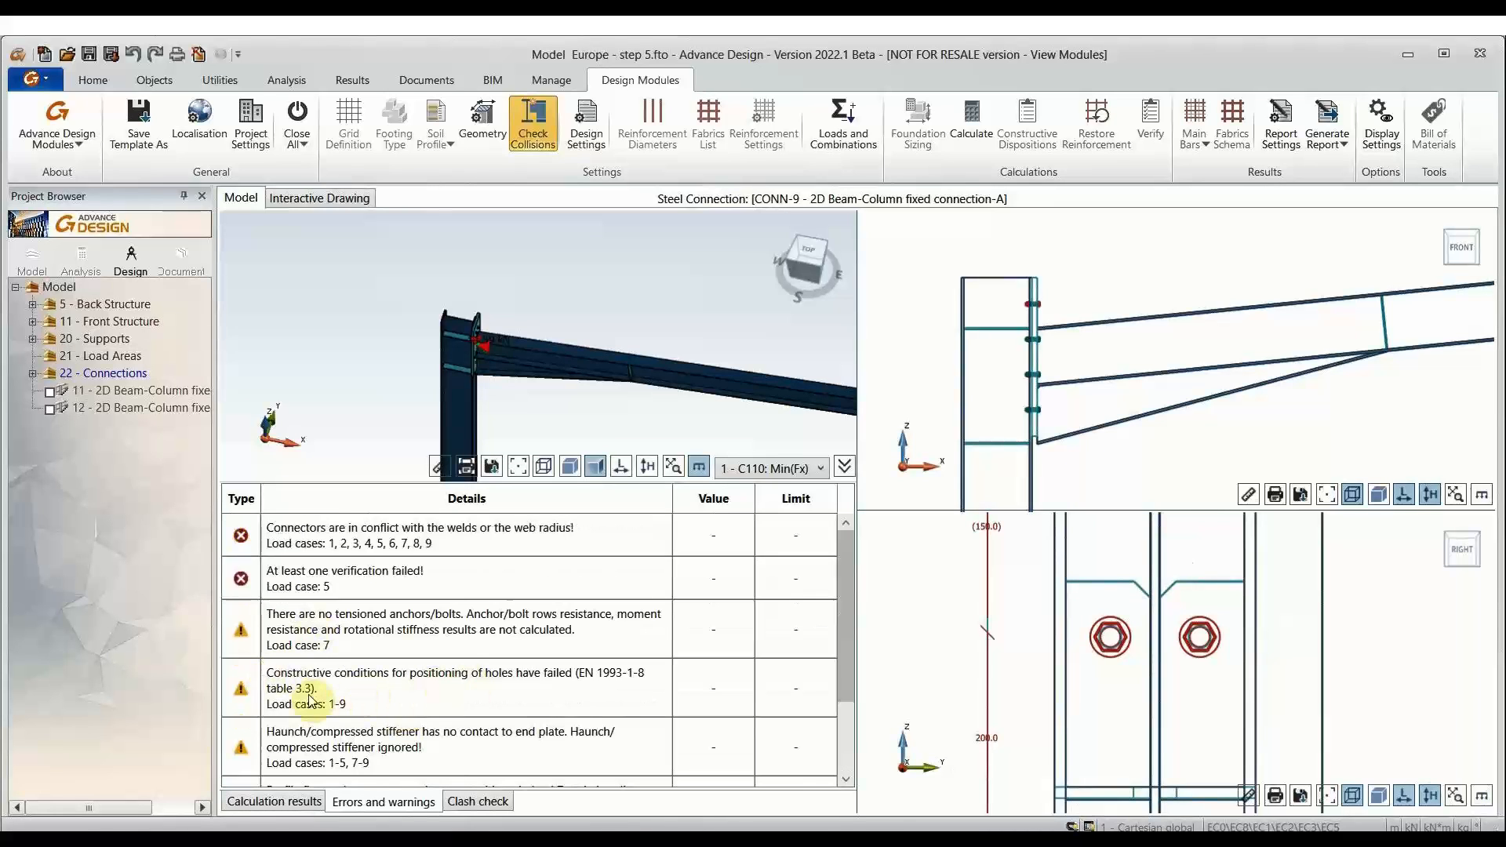
pyautogui.scroll(-5, 1228, 634)
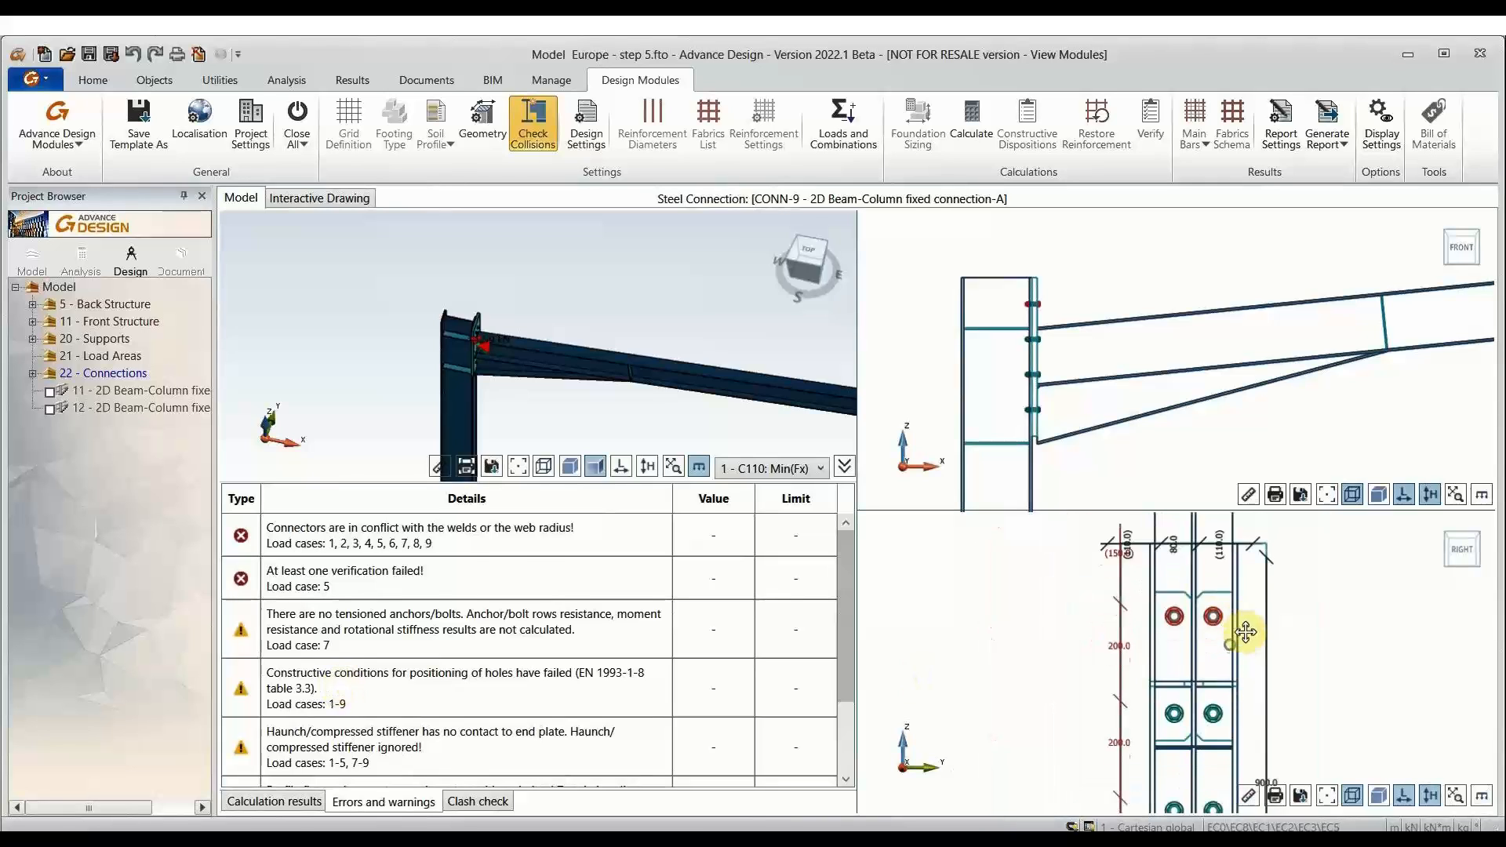
pyautogui.click(510, 628)
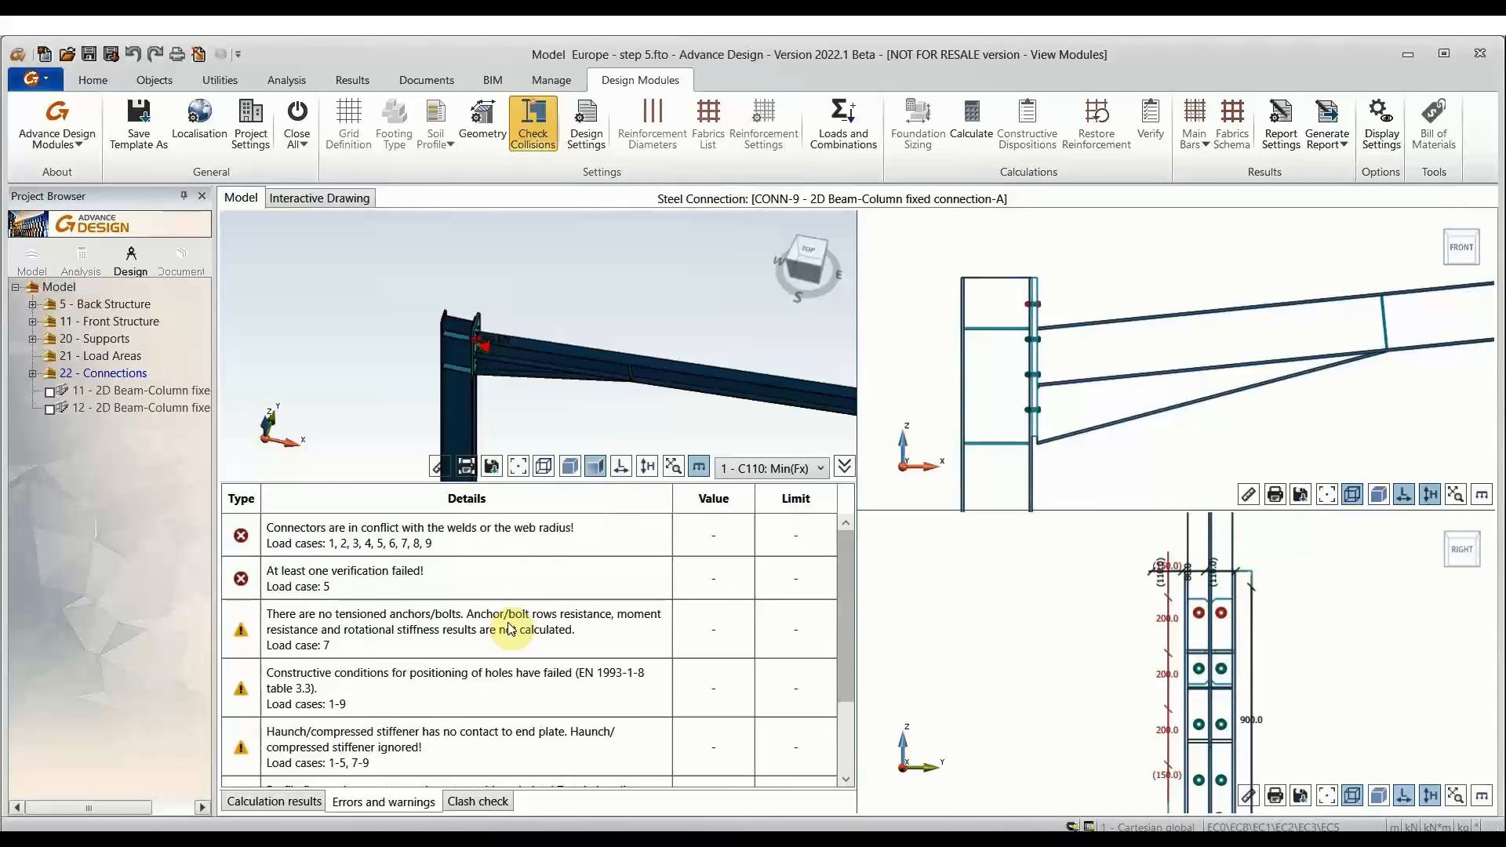
# Step: Open the connection's interactive drawing and bring all of Sheet 1 into view
pyautogui.click(328, 200)
pyautogui.click(301, 202)
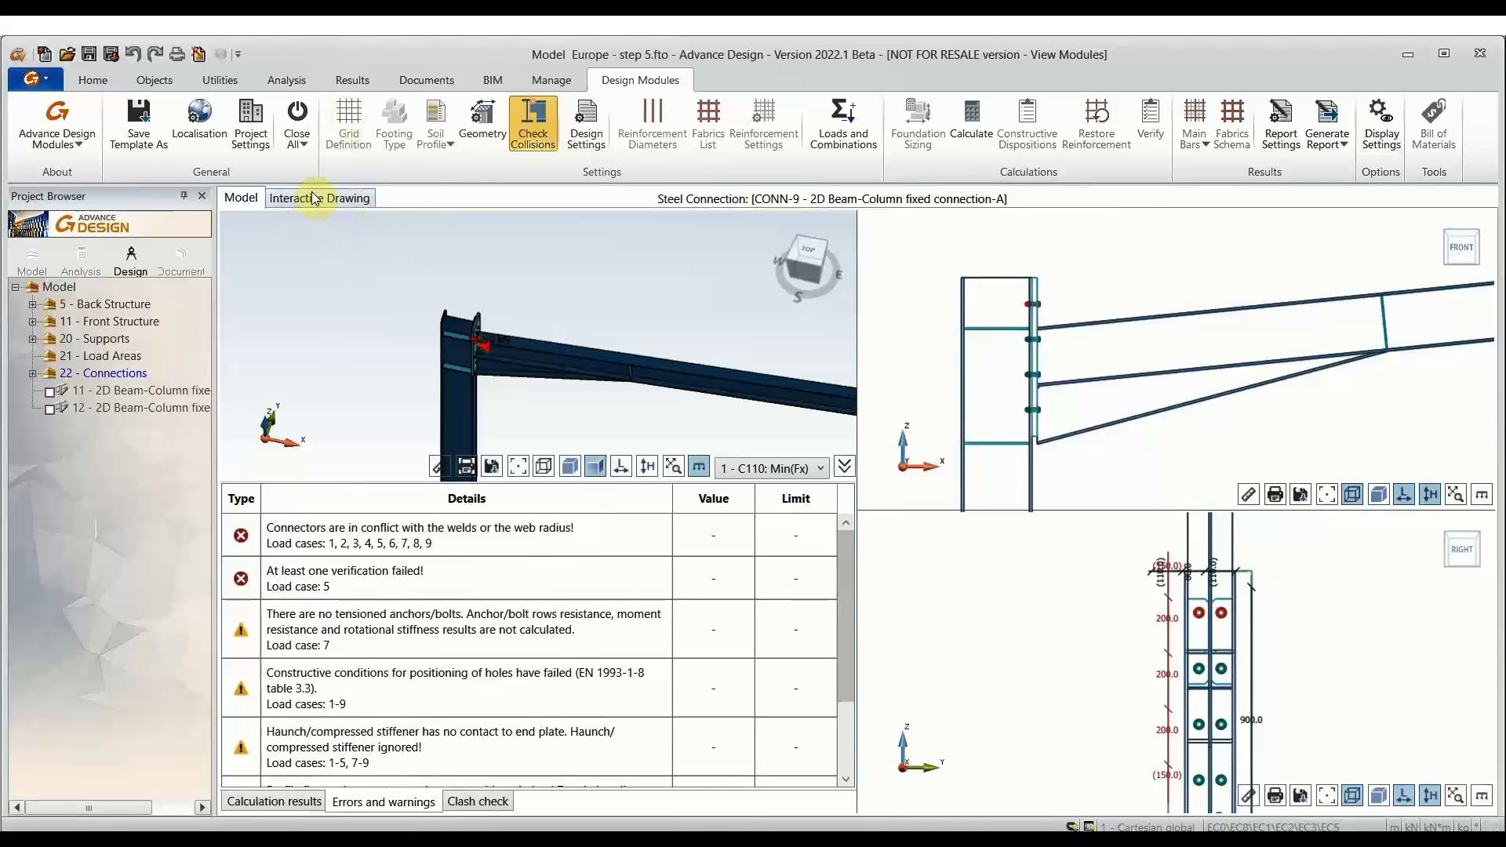
pyautogui.click(314, 202)
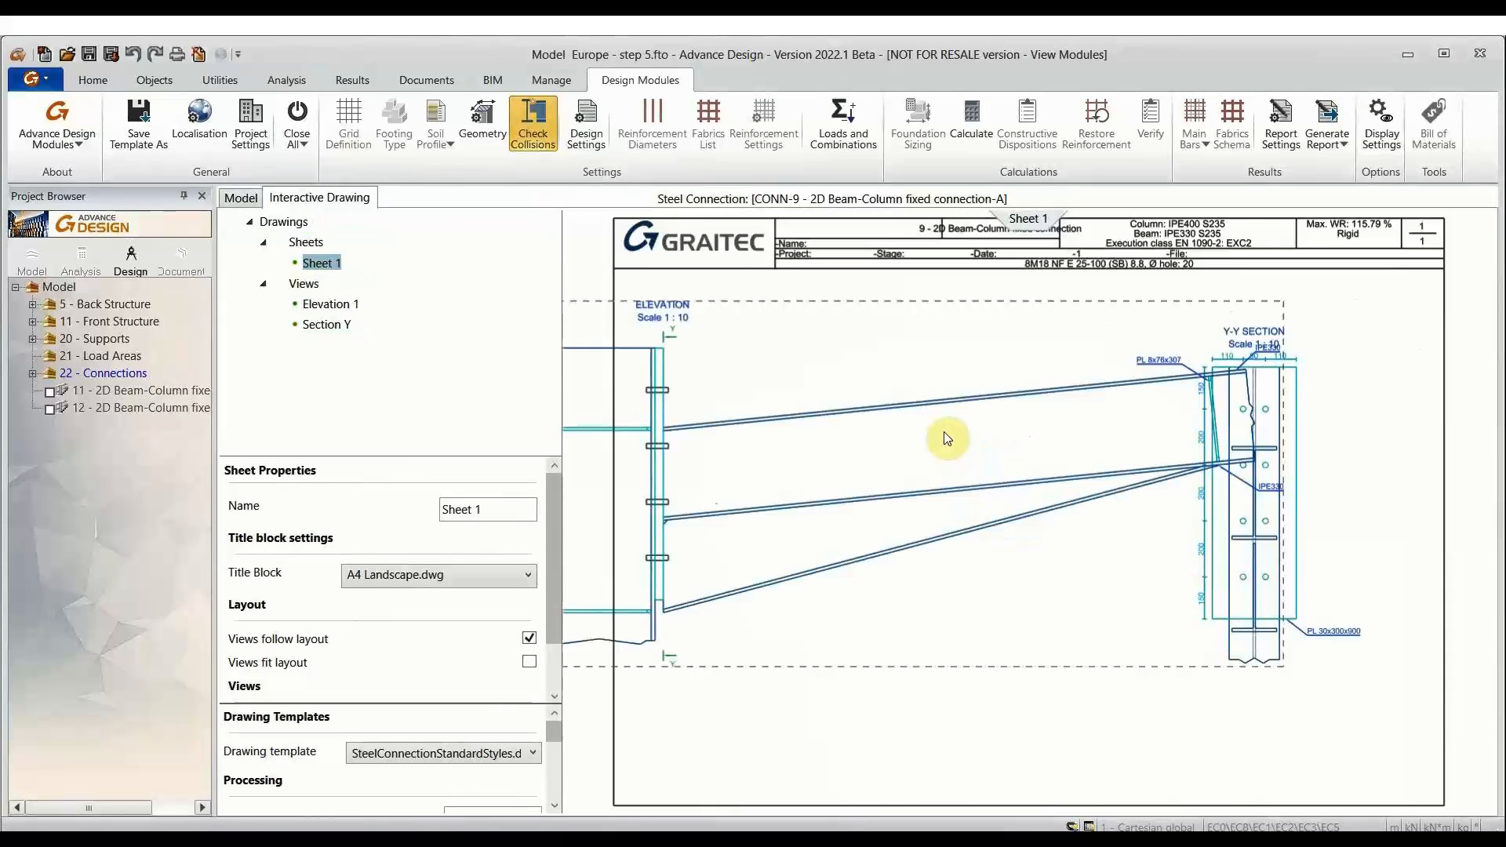
pyautogui.scroll(-1, 1255, 467)
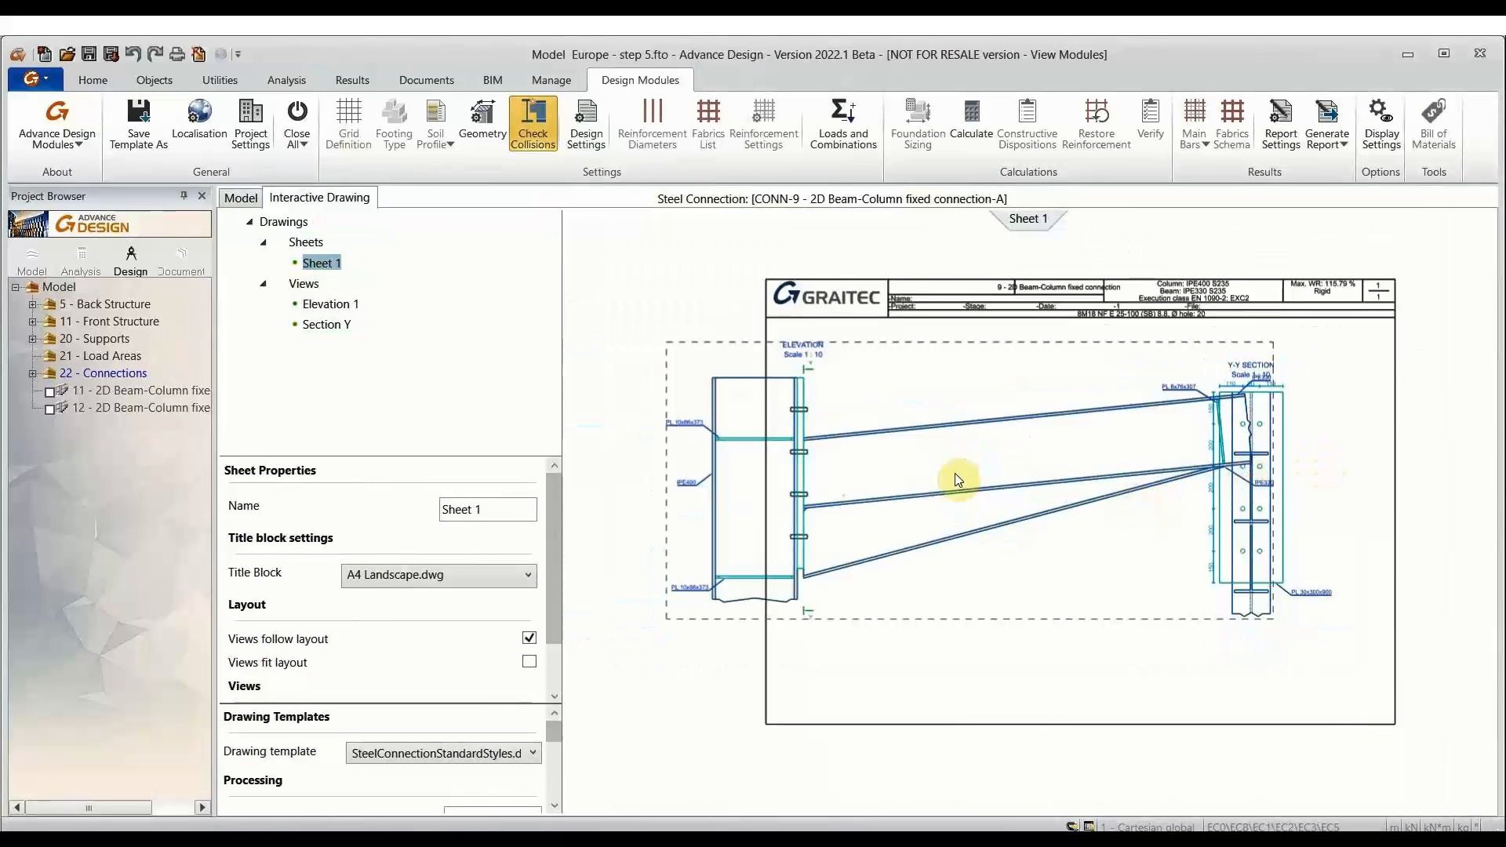
# Step: Select the Elevation 1 view on the sheet and set its scale to 1:20
pyautogui.click(933, 445)
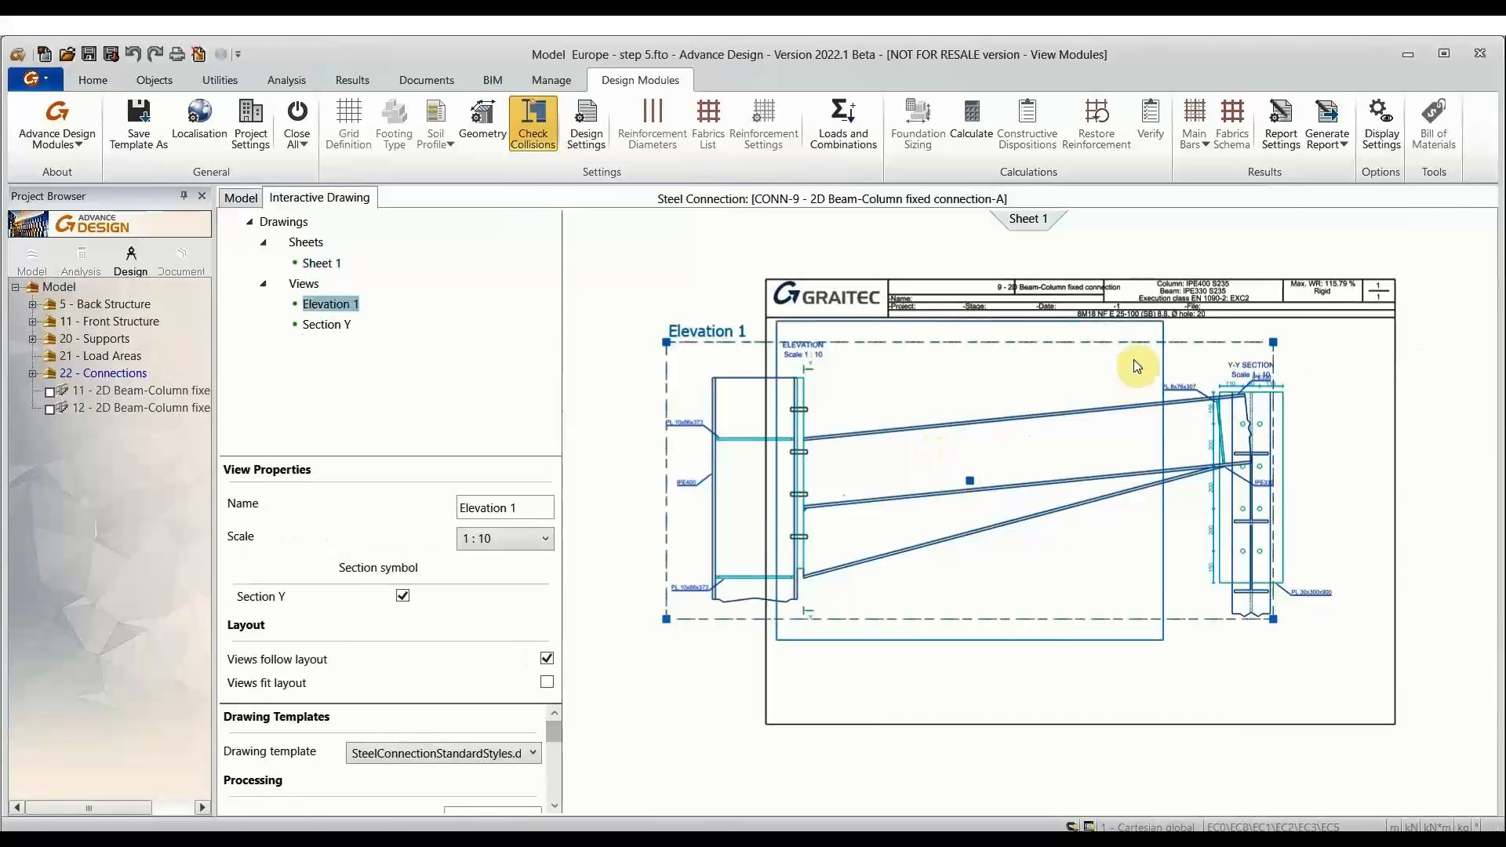
pyautogui.click(663, 620)
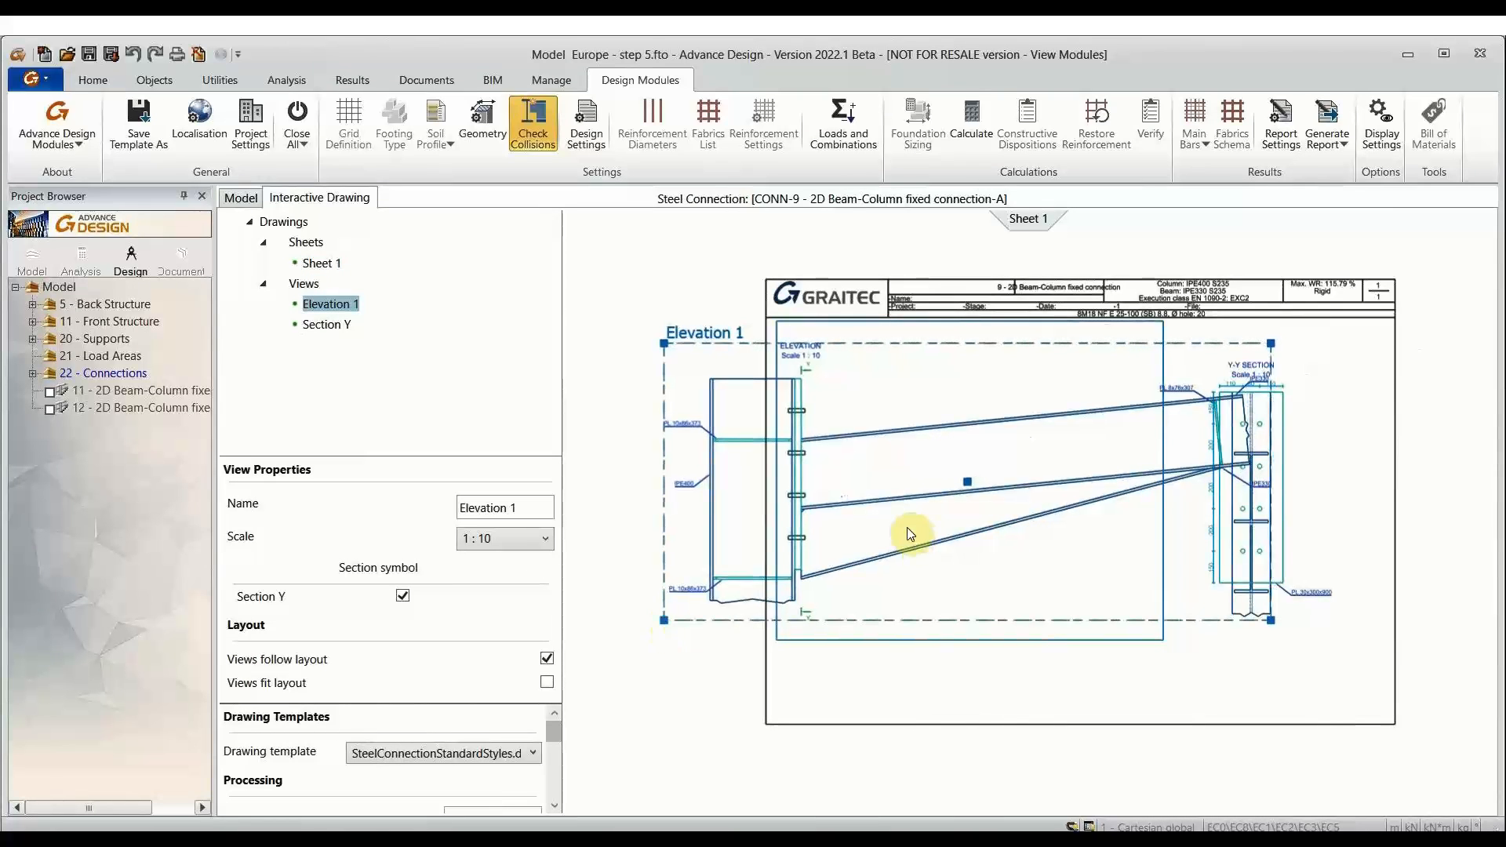
pyautogui.click(506, 538)
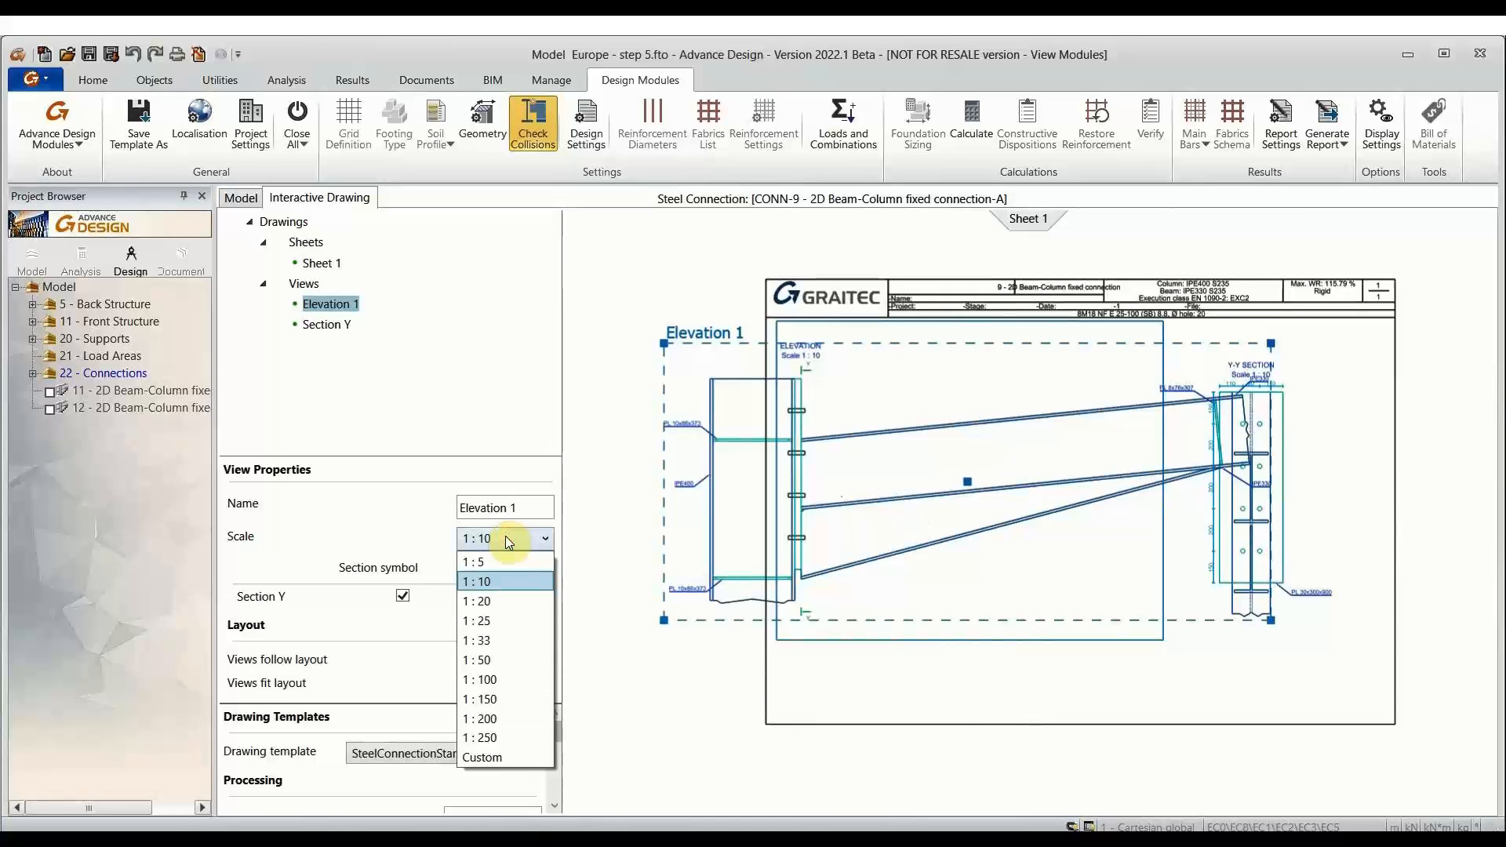
pyautogui.click(503, 601)
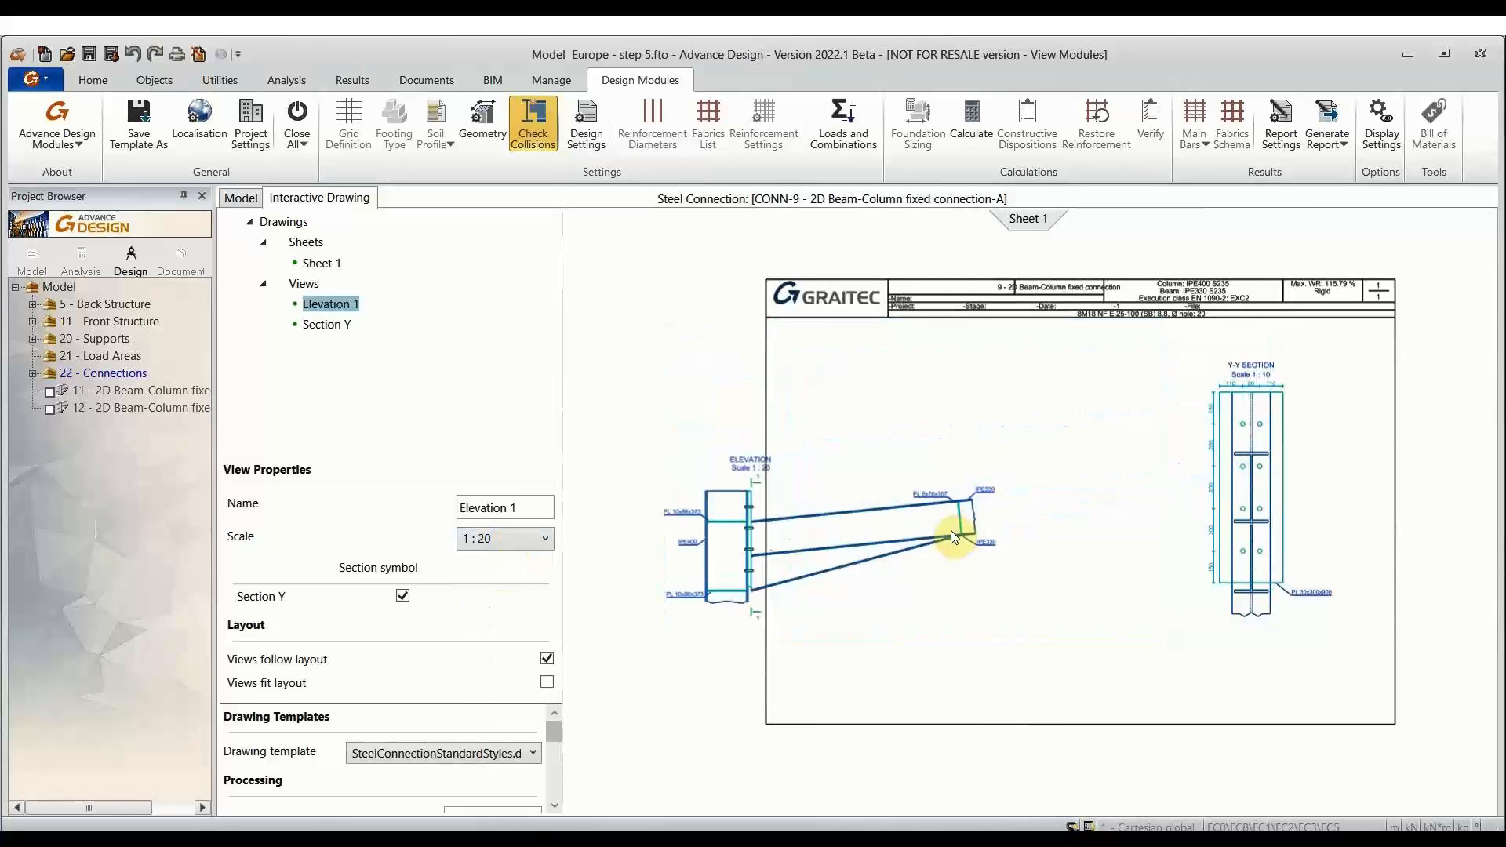
# Step: Try repositioning the views by moving Elevation 1 inside the sheet frame and Section Y below the elevation's beam
pyautogui.moveTo(829, 542); pyautogui.dragTo(966, 428)
pyautogui.click(1316, 507)
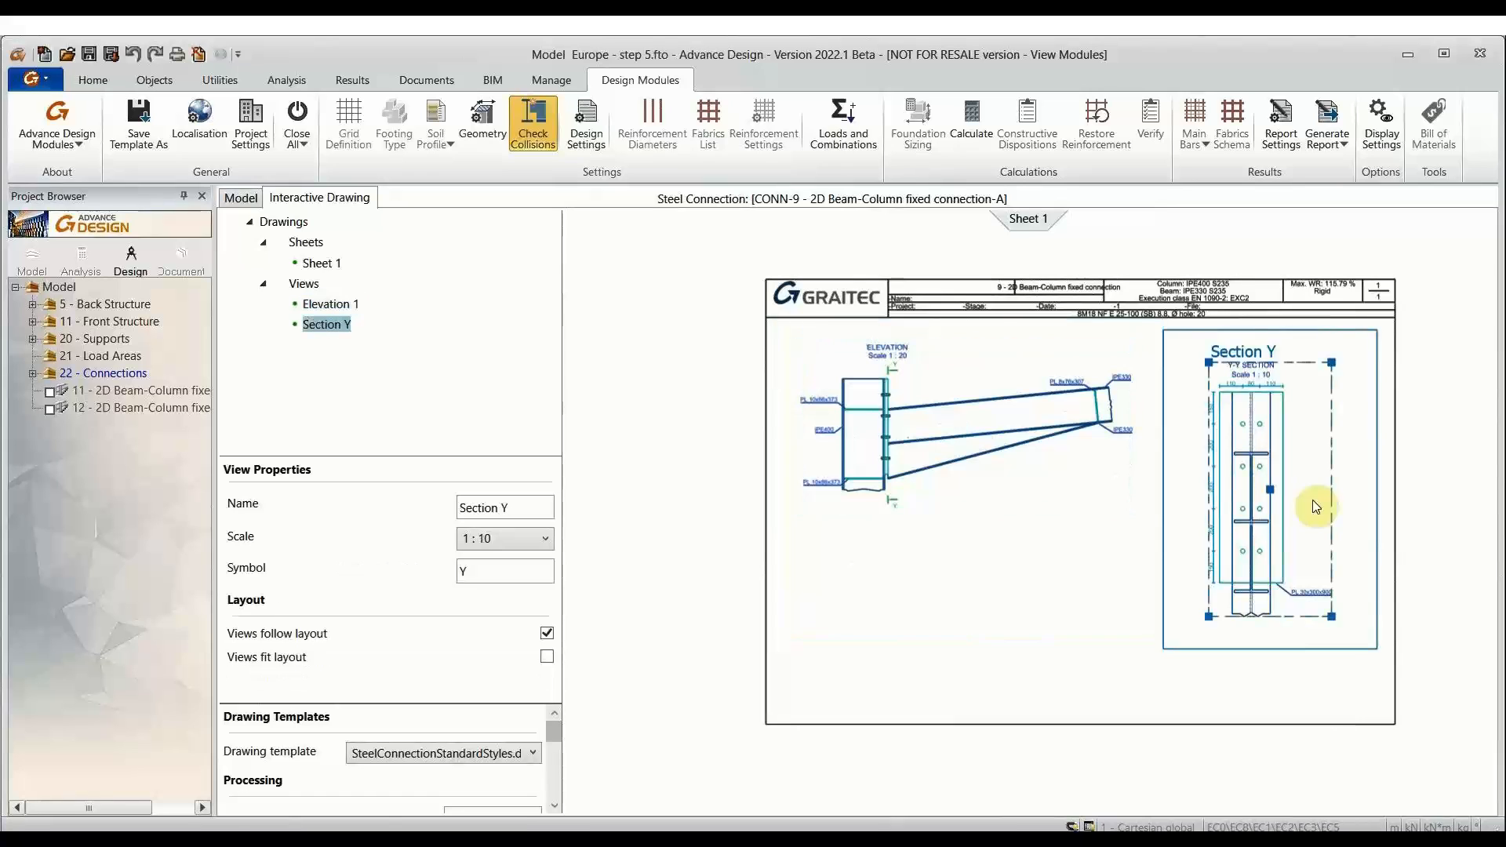
pyautogui.moveTo(1268, 486); pyautogui.dragTo(1151, 590)
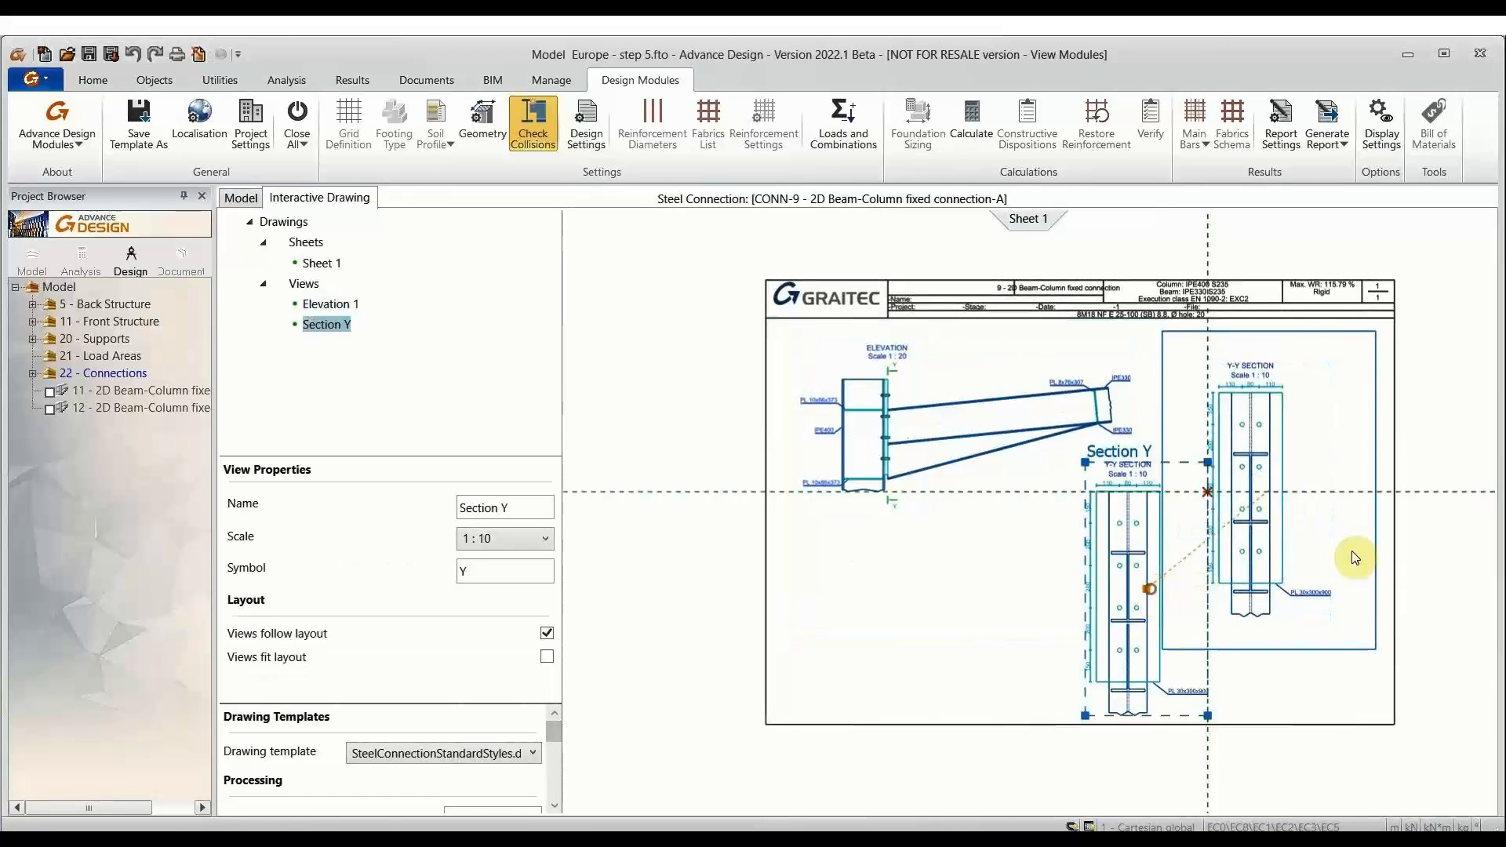
pyautogui.click(1369, 523)
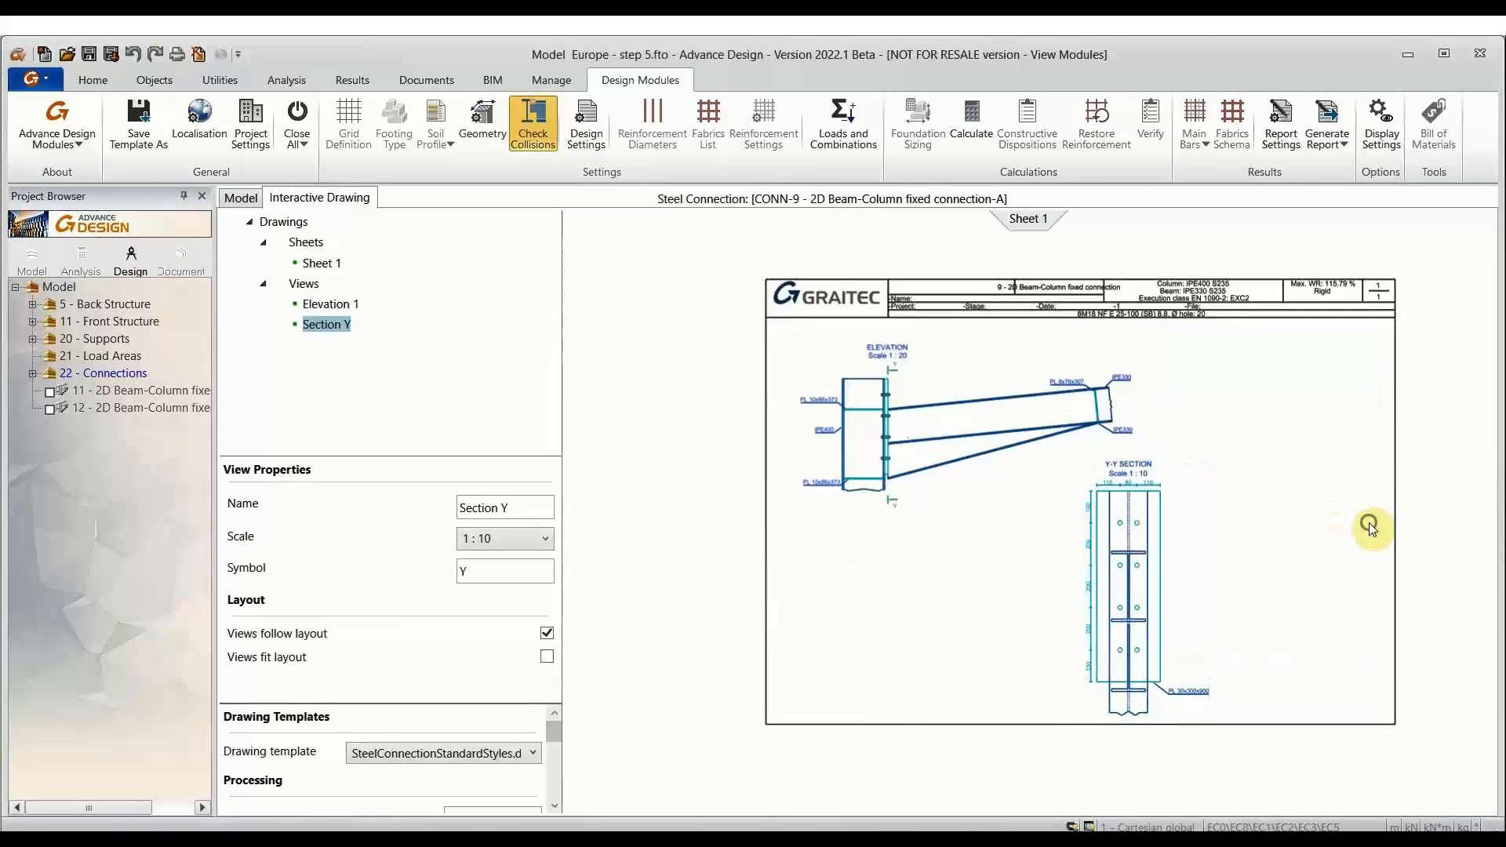
# Step: Restore the default layout of the views on Sheet 1
pyautogui.rightClick(1369, 523)
pyautogui.click(1326, 653)
pyautogui.click(1118, 517)
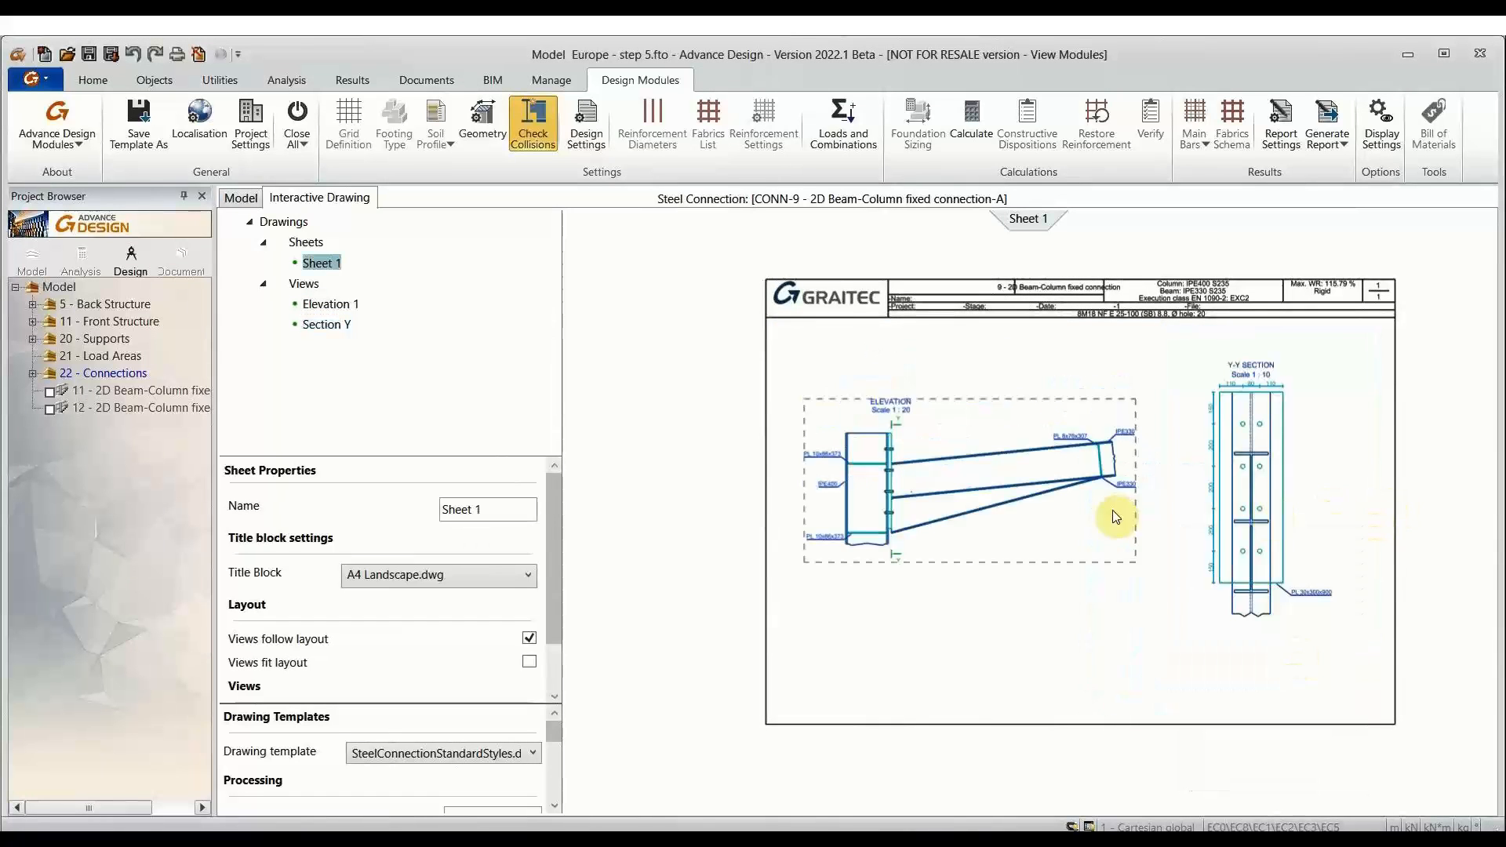
# Step: Inspect the plate labels, profiles and bolt rows of the elevation and the Y-Y section on Sheet 1 up close
pyautogui.scroll(2, 986, 469)
pyautogui.scroll(5, 927, 446)
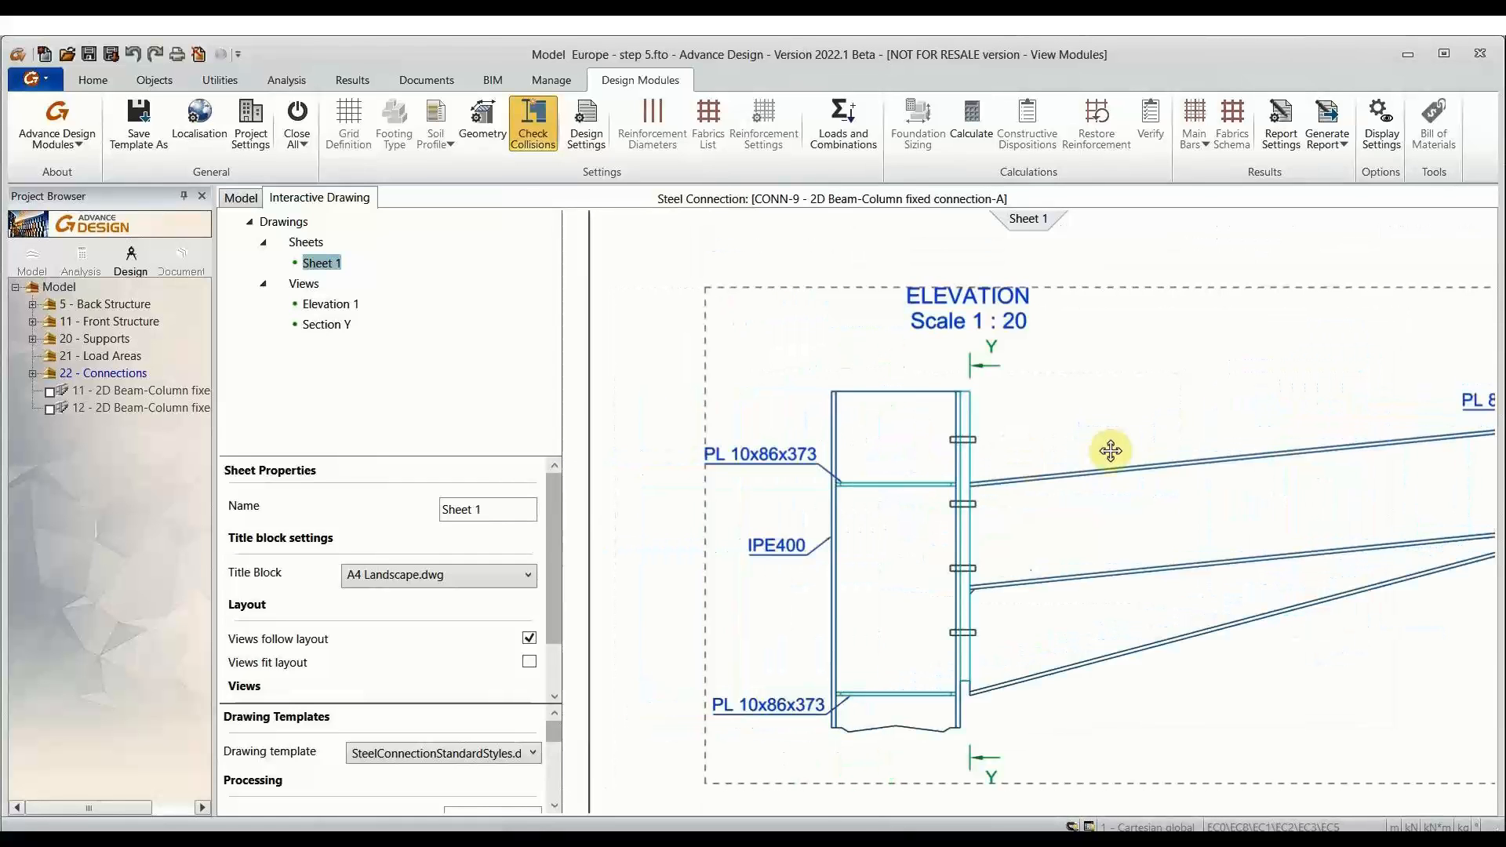
pyautogui.scroll(1, 1099, 439)
pyautogui.scroll(-3, 1099, 440)
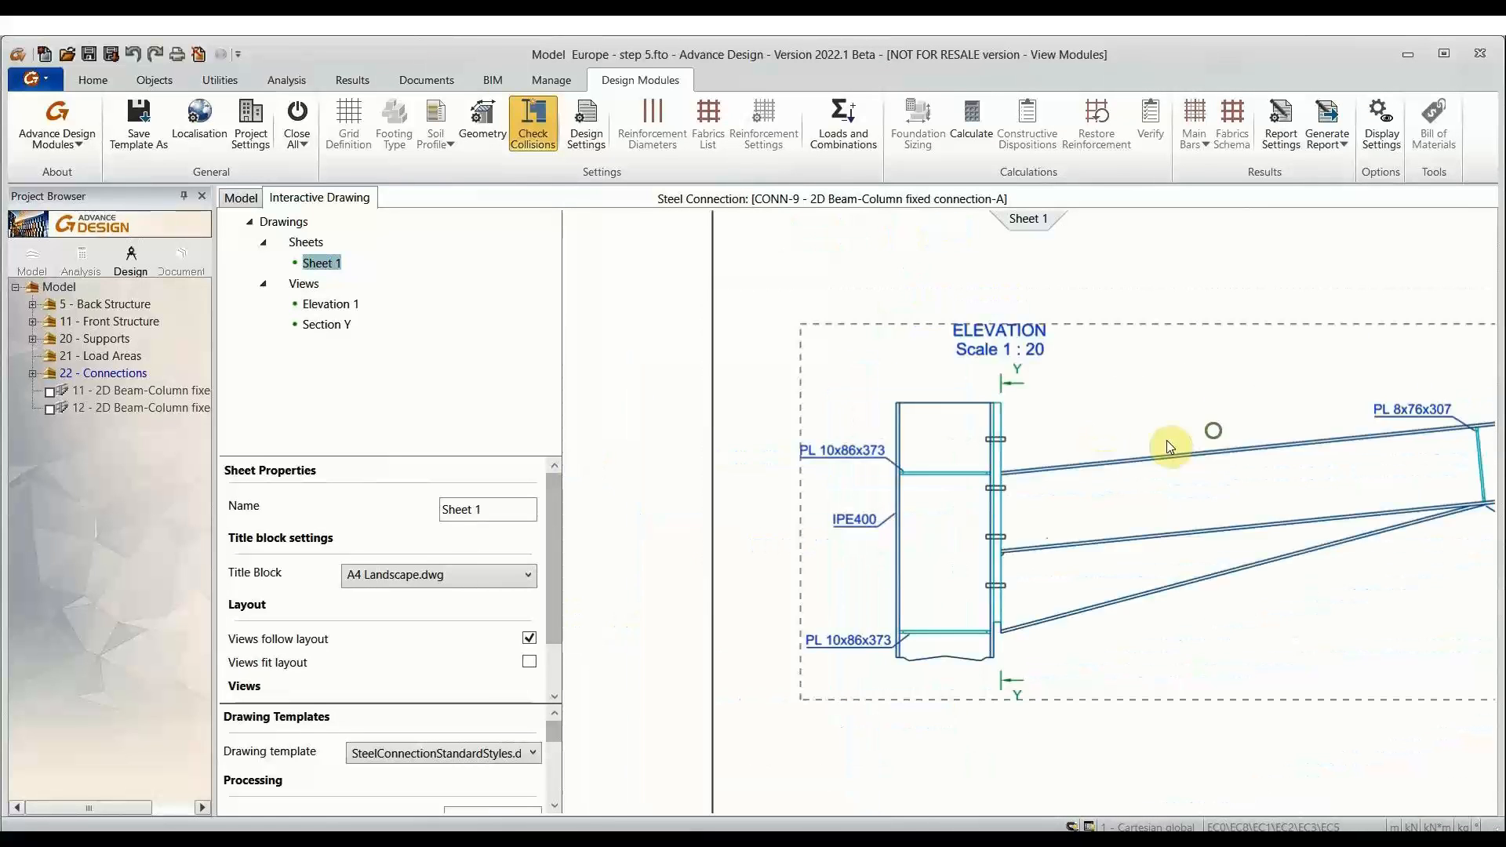
pyautogui.moveTo(1168, 440); pyautogui.dragTo(727, 426, button='middle')
pyautogui.scroll(4, 1066, 411)
pyautogui.moveTo(1062, 410); pyautogui.dragTo(1053, 704, button='middle')
pyautogui.scroll(-5, 1093, 521)
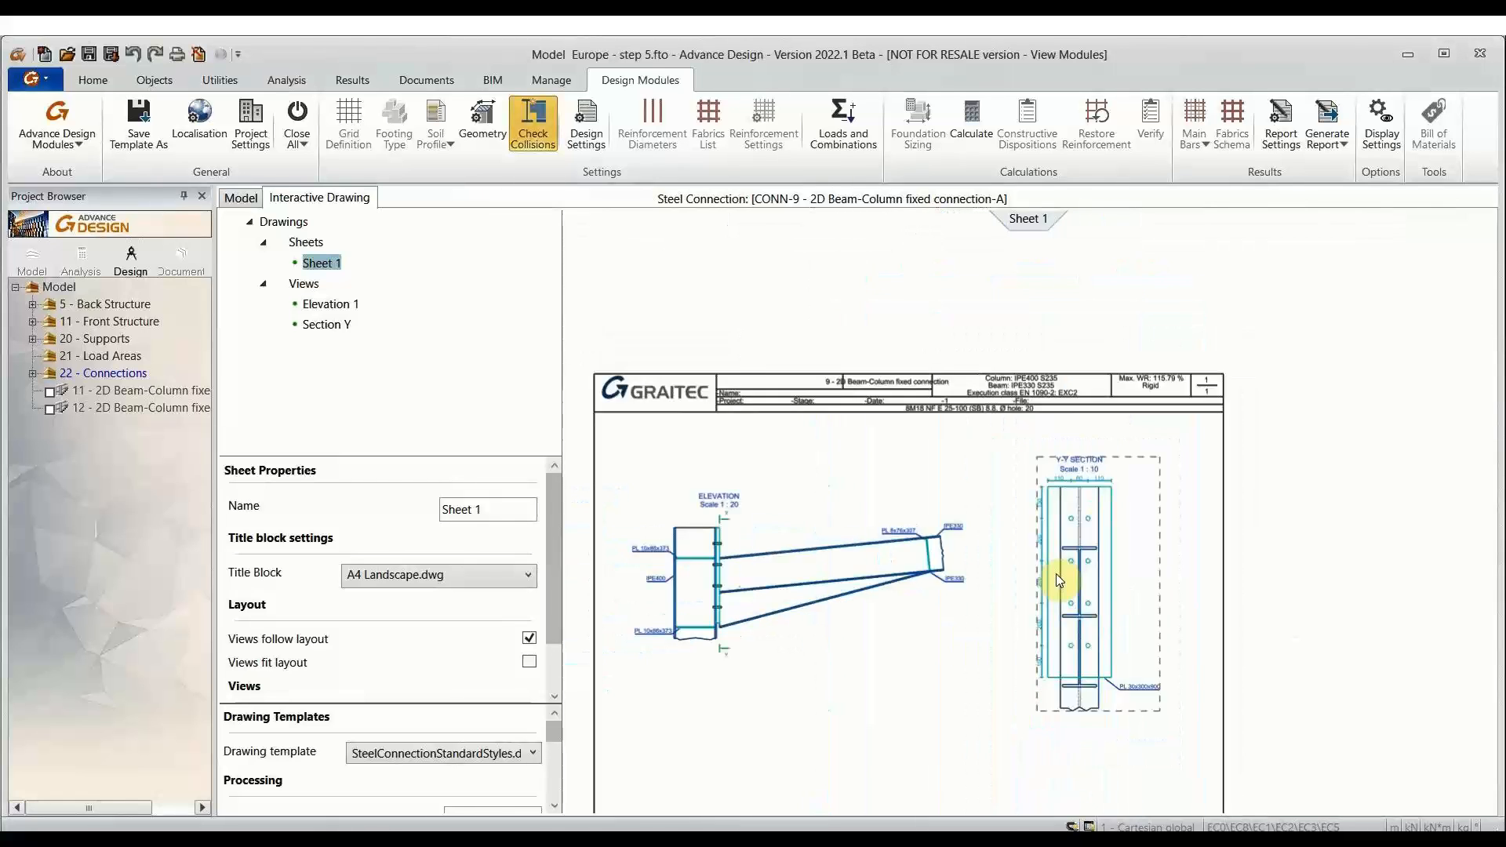
pyautogui.moveTo(1059, 579); pyautogui.dragTo(1168, 483, button='middle')
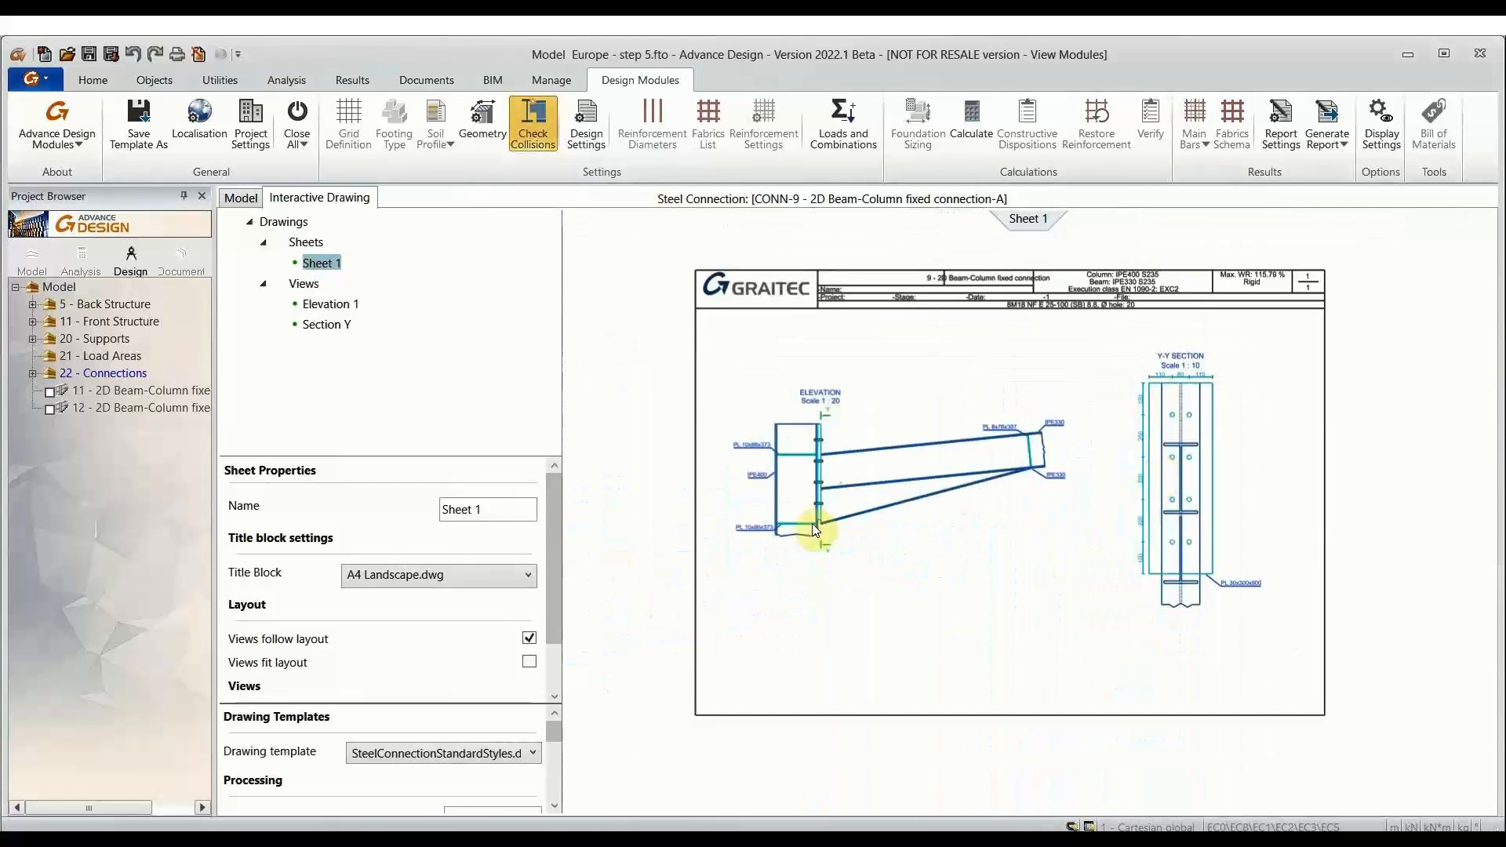
# Step: Browse the UK folder for steel drawing templates and close it without choosing one
pyautogui.click(382, 752)
pyautogui.click(669, 382)
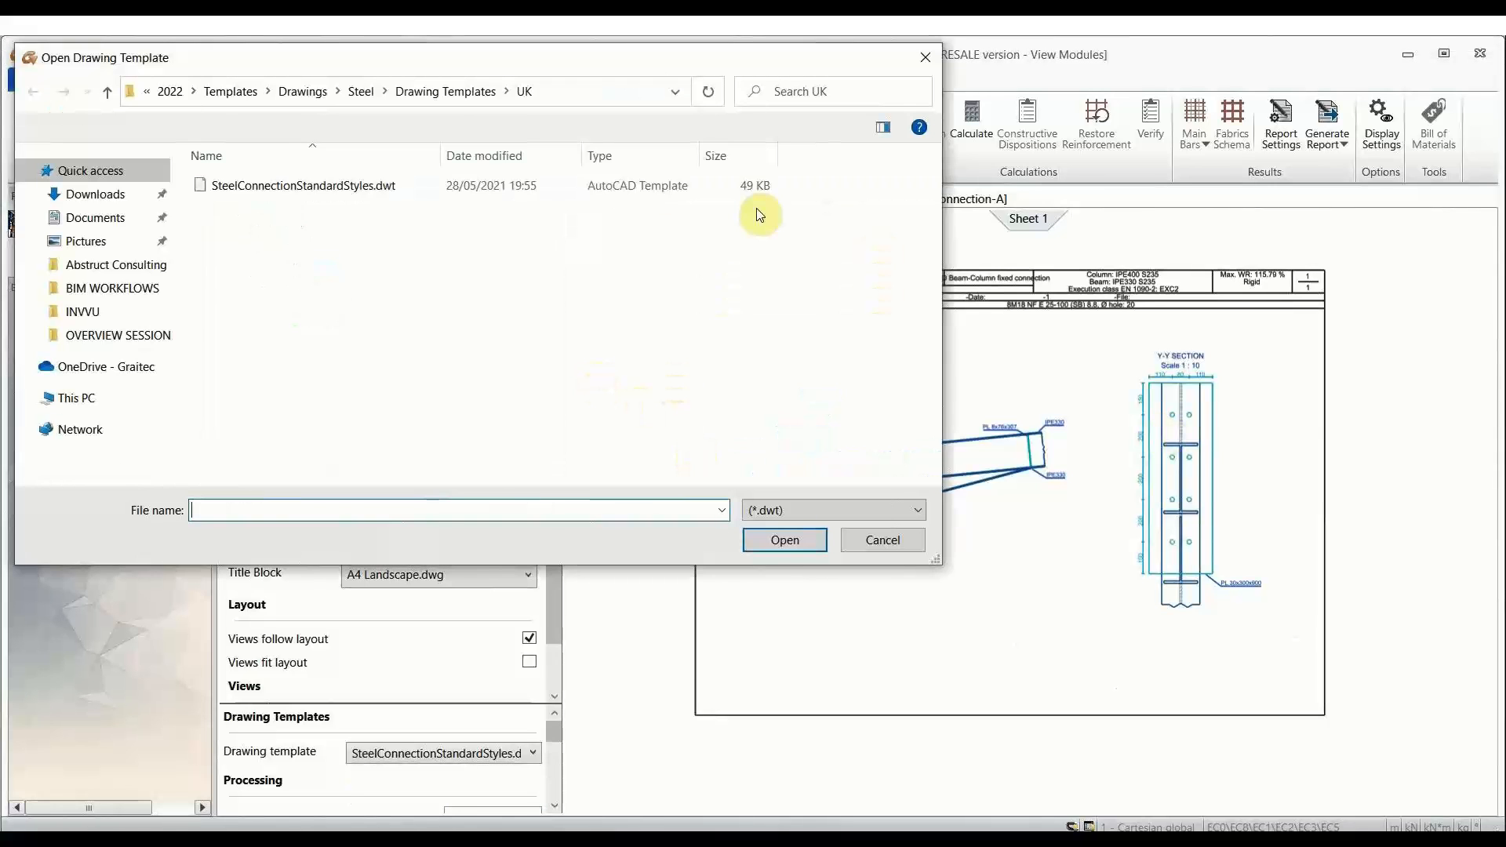
pyautogui.click(924, 63)
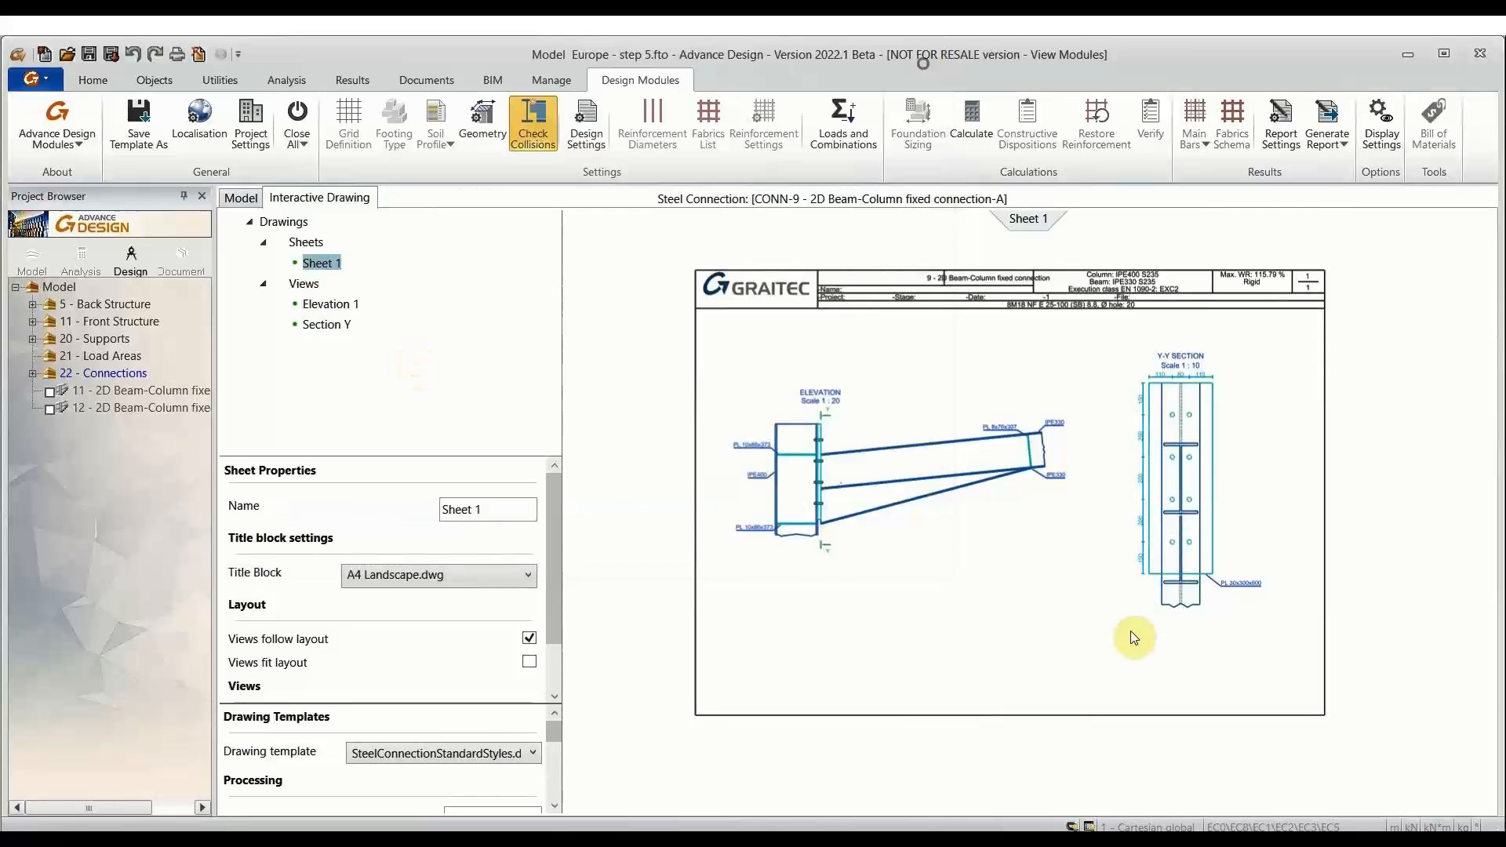
# Step: Save the sheet as the DWG file Sheet 1.dwg in the OVERVIEW SESSION folder
pyautogui.rightClick(976, 629)
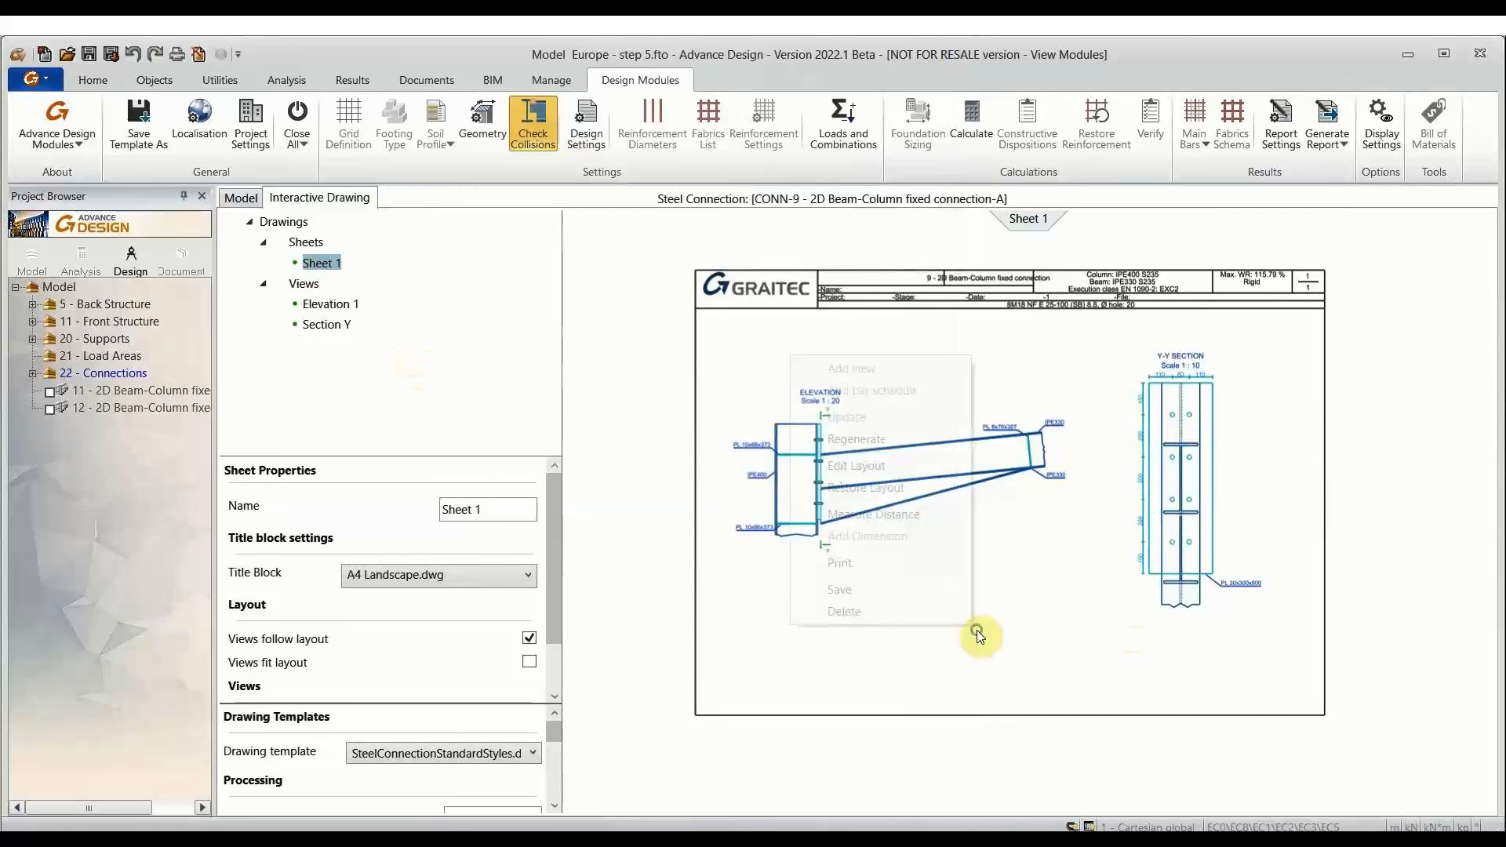
pyautogui.click(897, 588)
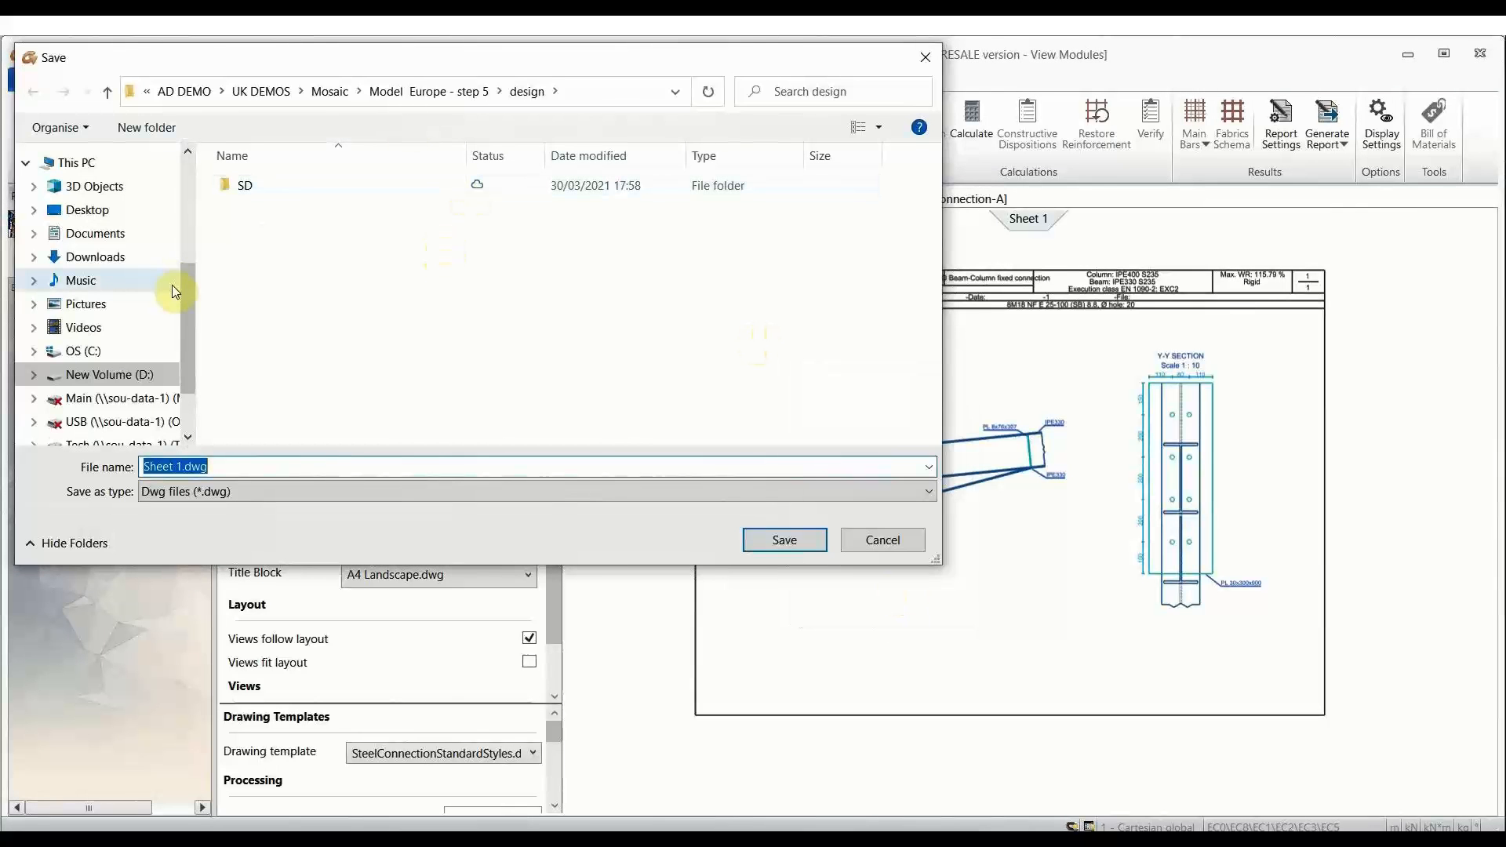
pyautogui.moveTo(187, 296); pyautogui.dragTo(203, 192)
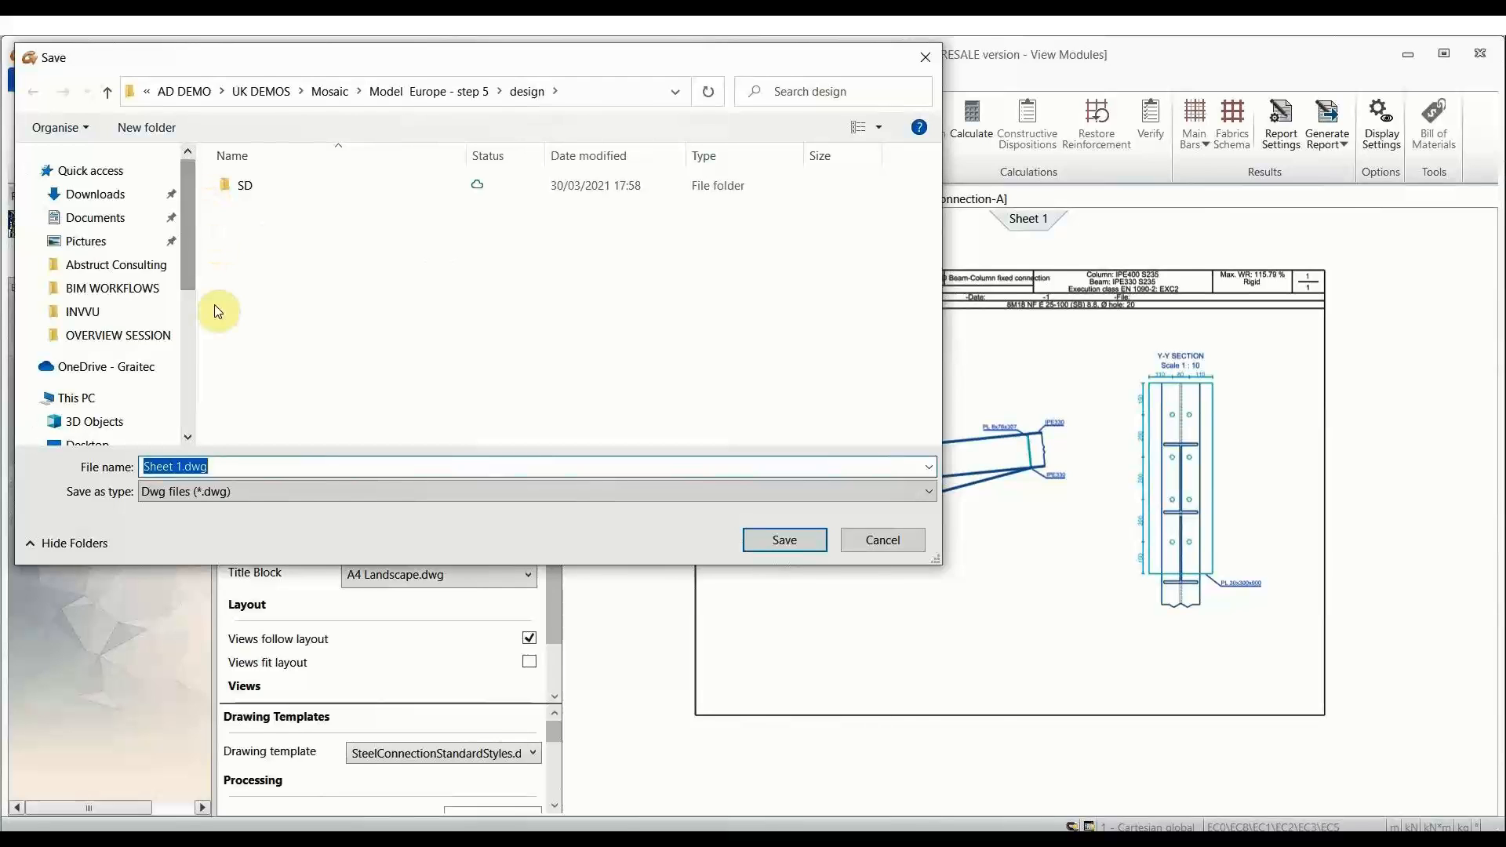
pyautogui.click(148, 337)
pyautogui.click(228, 468)
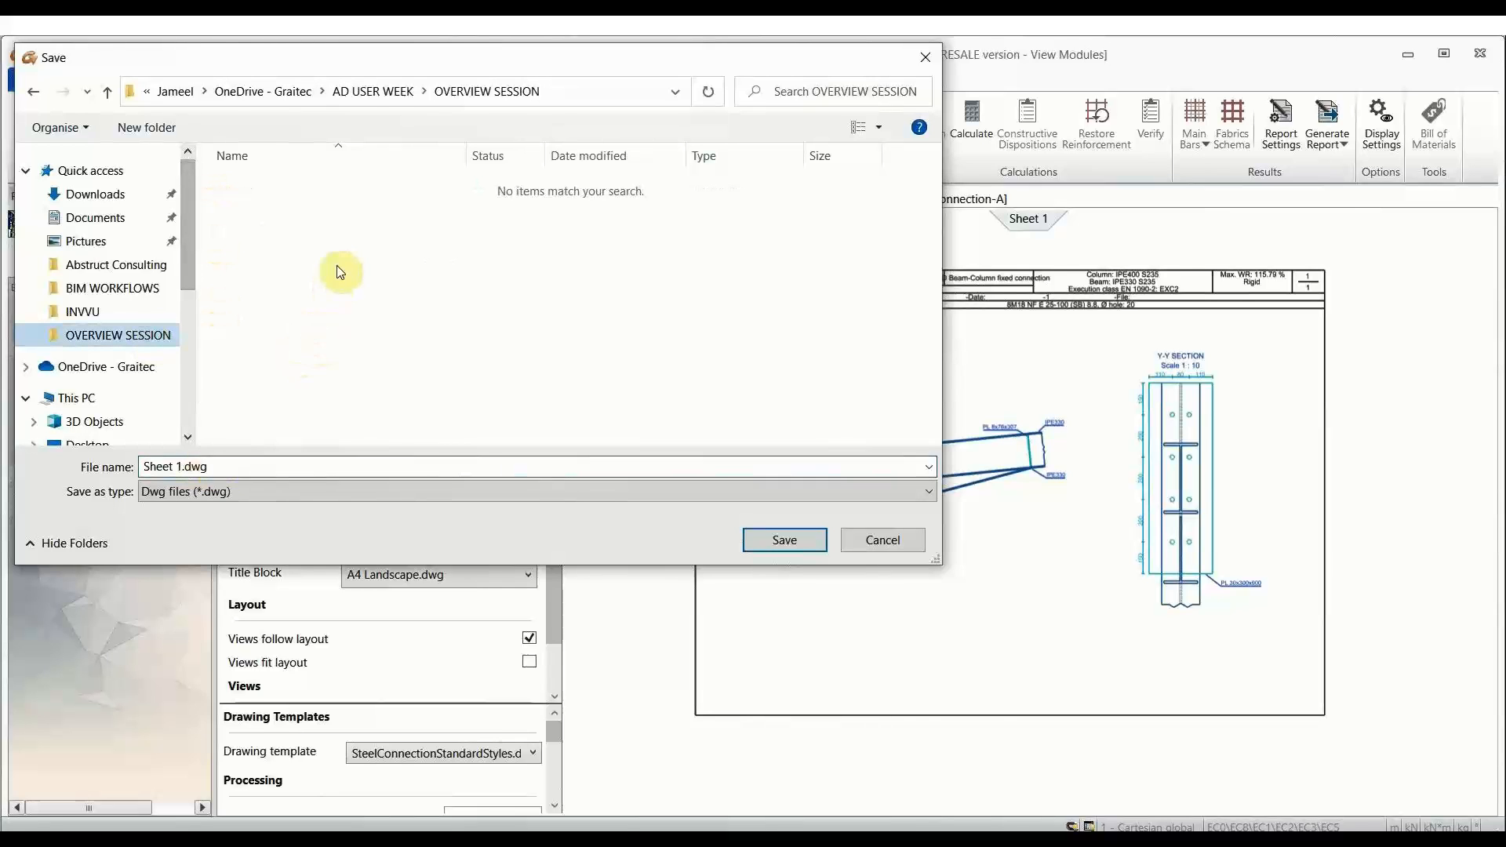
pyautogui.click(769, 539)
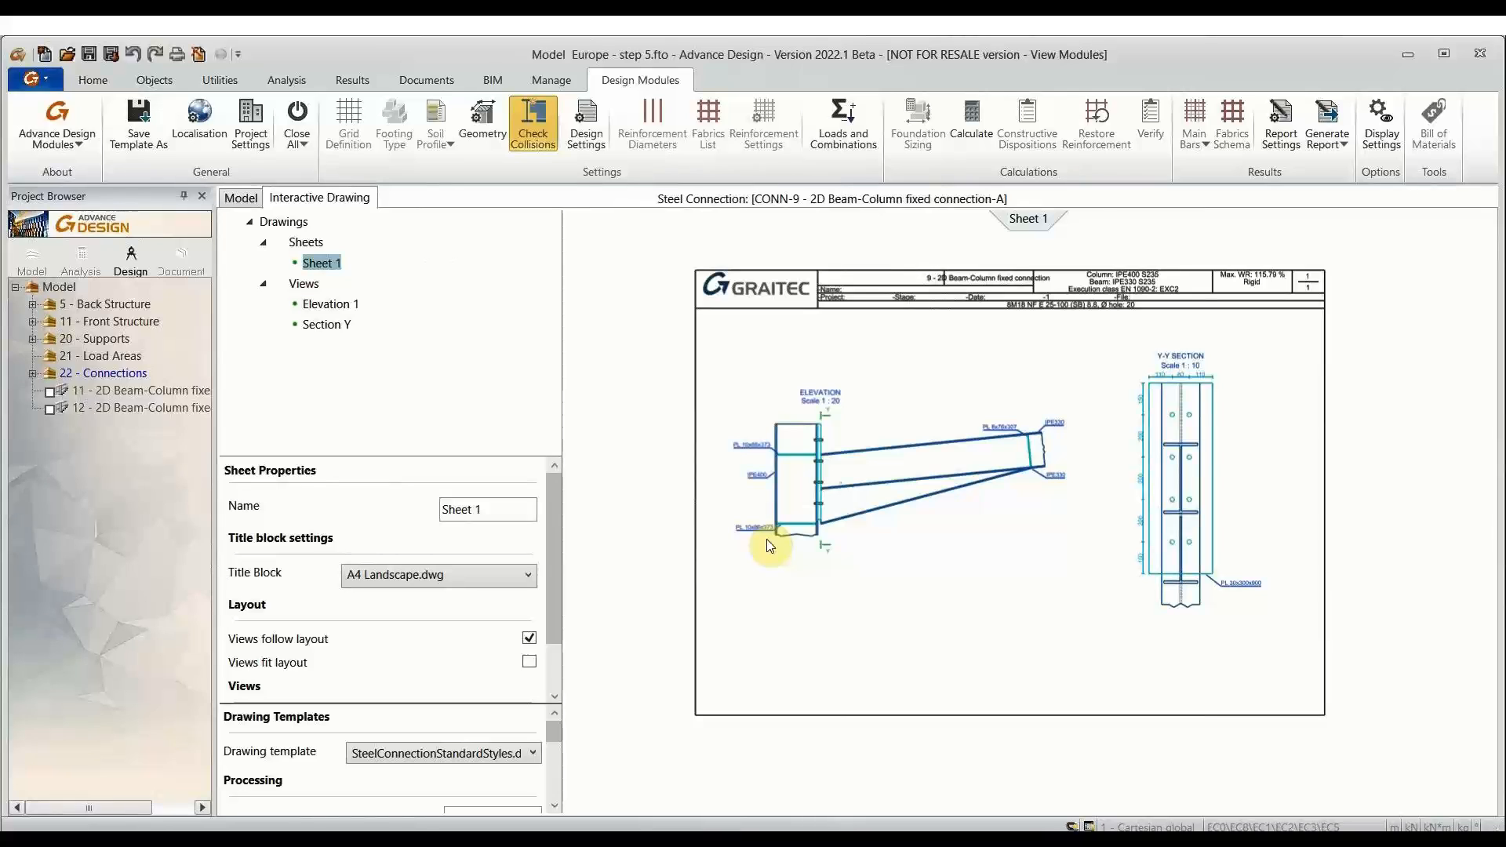
# Step: Return to the connection model and select the Joint Report intermediate template in the report settings
pyautogui.click(243, 199)
pyautogui.click(1278, 132)
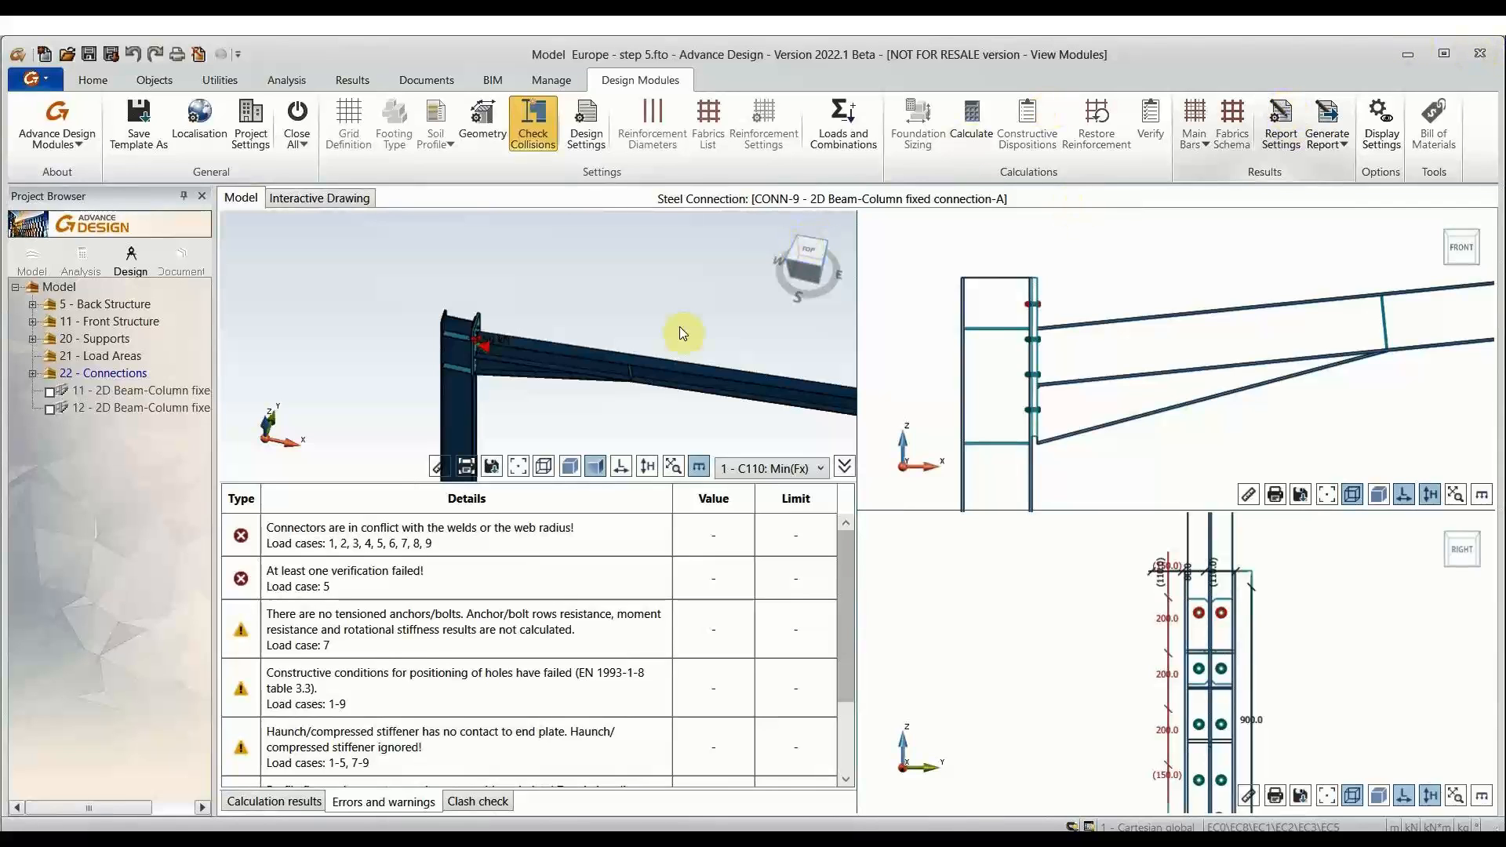
pyautogui.click(549, 145)
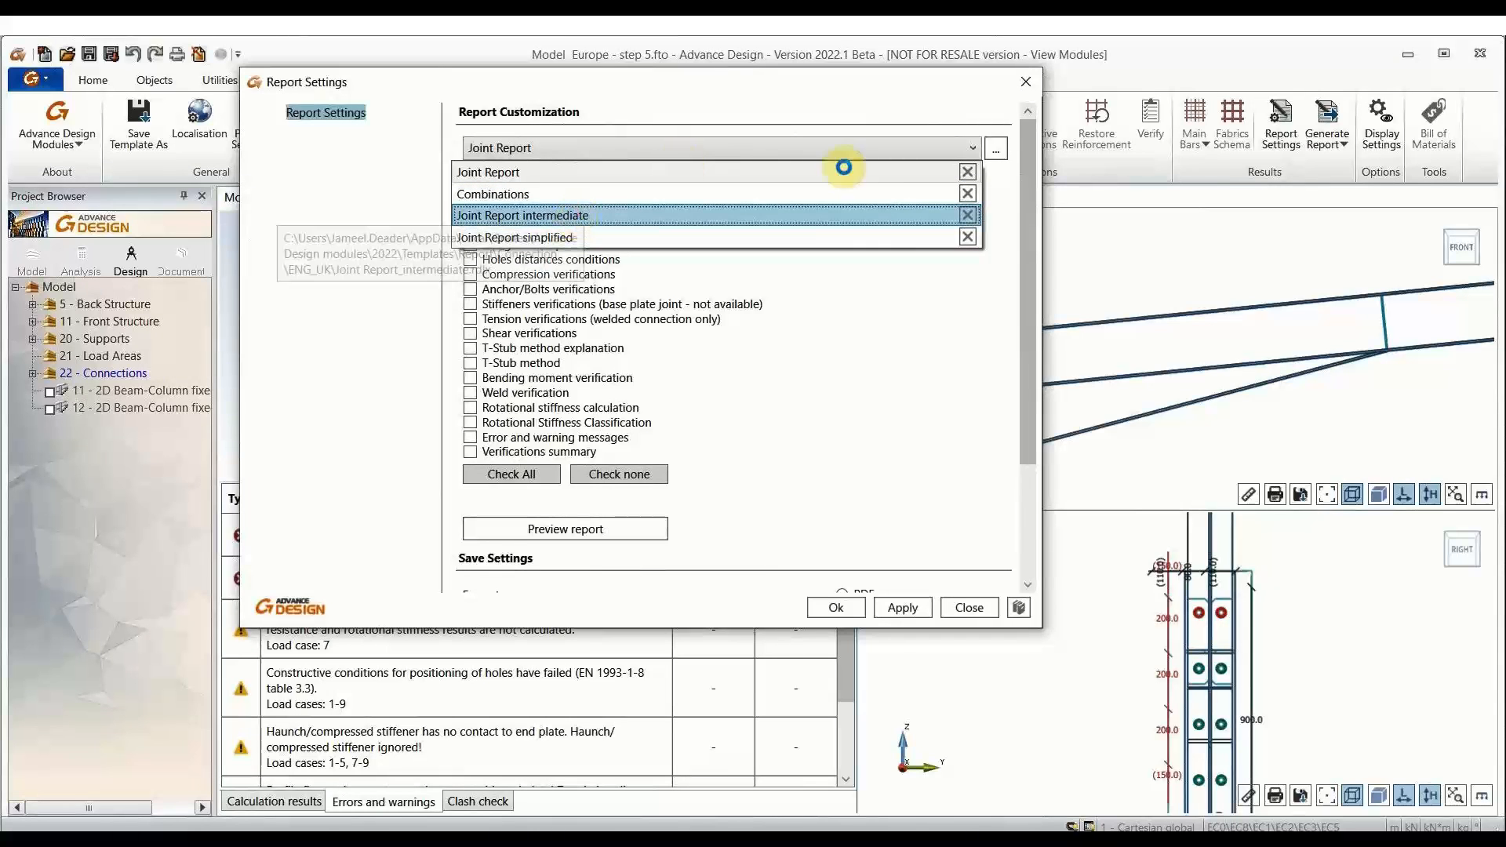
pyautogui.click(843, 215)
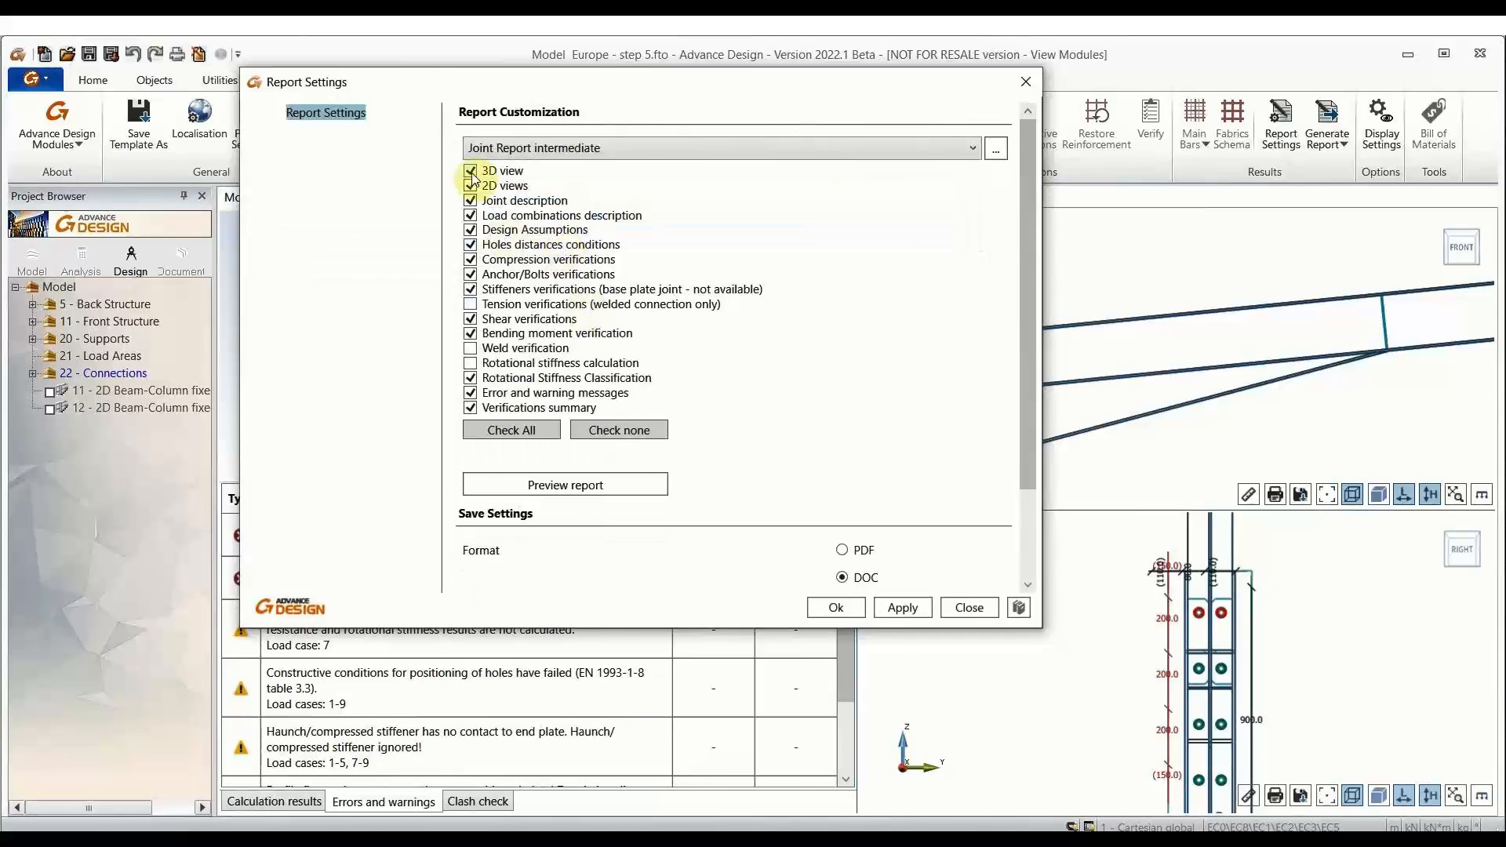
# Step: Customize the report content by toggling the Shear verifications, Bending moment verification and Rotational stiffness calculation chapters
pyautogui.click(475, 320)
pyautogui.click(476, 361)
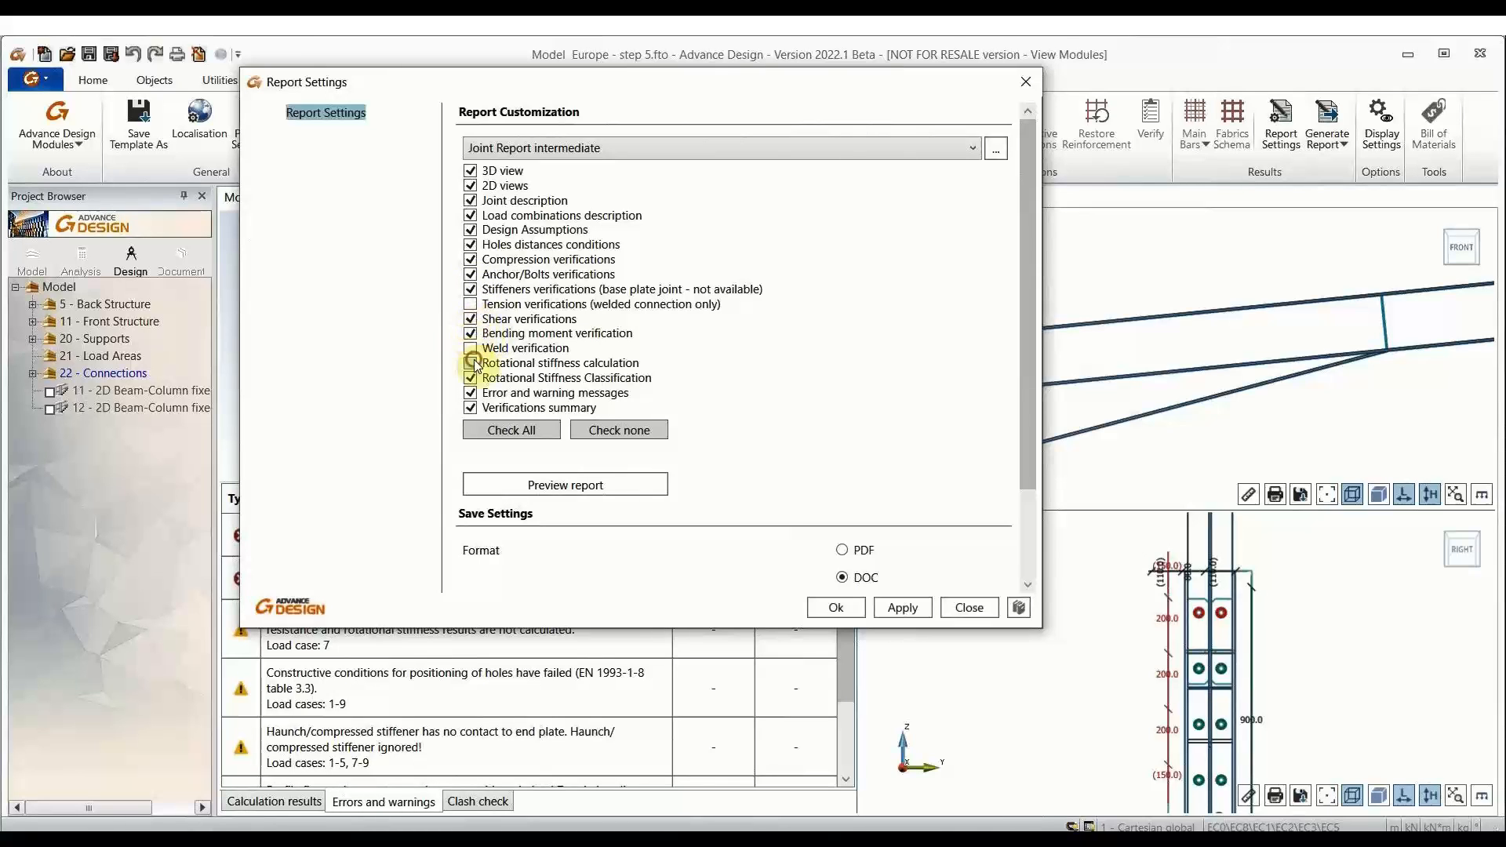
pyautogui.click(470, 362)
pyautogui.click(471, 333)
pyautogui.click(470, 318)
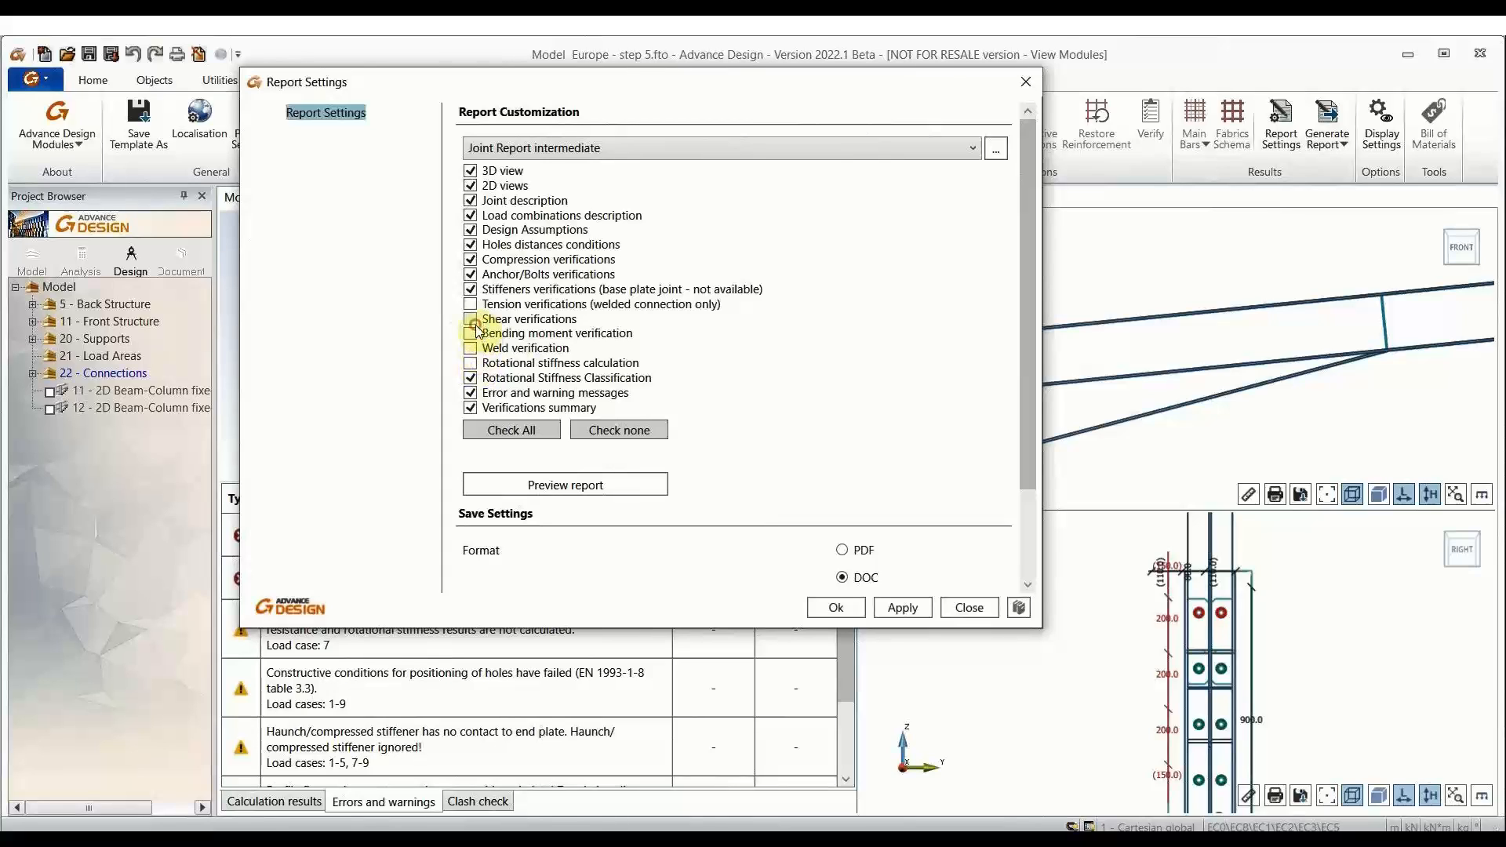
pyautogui.click(471, 319)
pyautogui.click(470, 364)
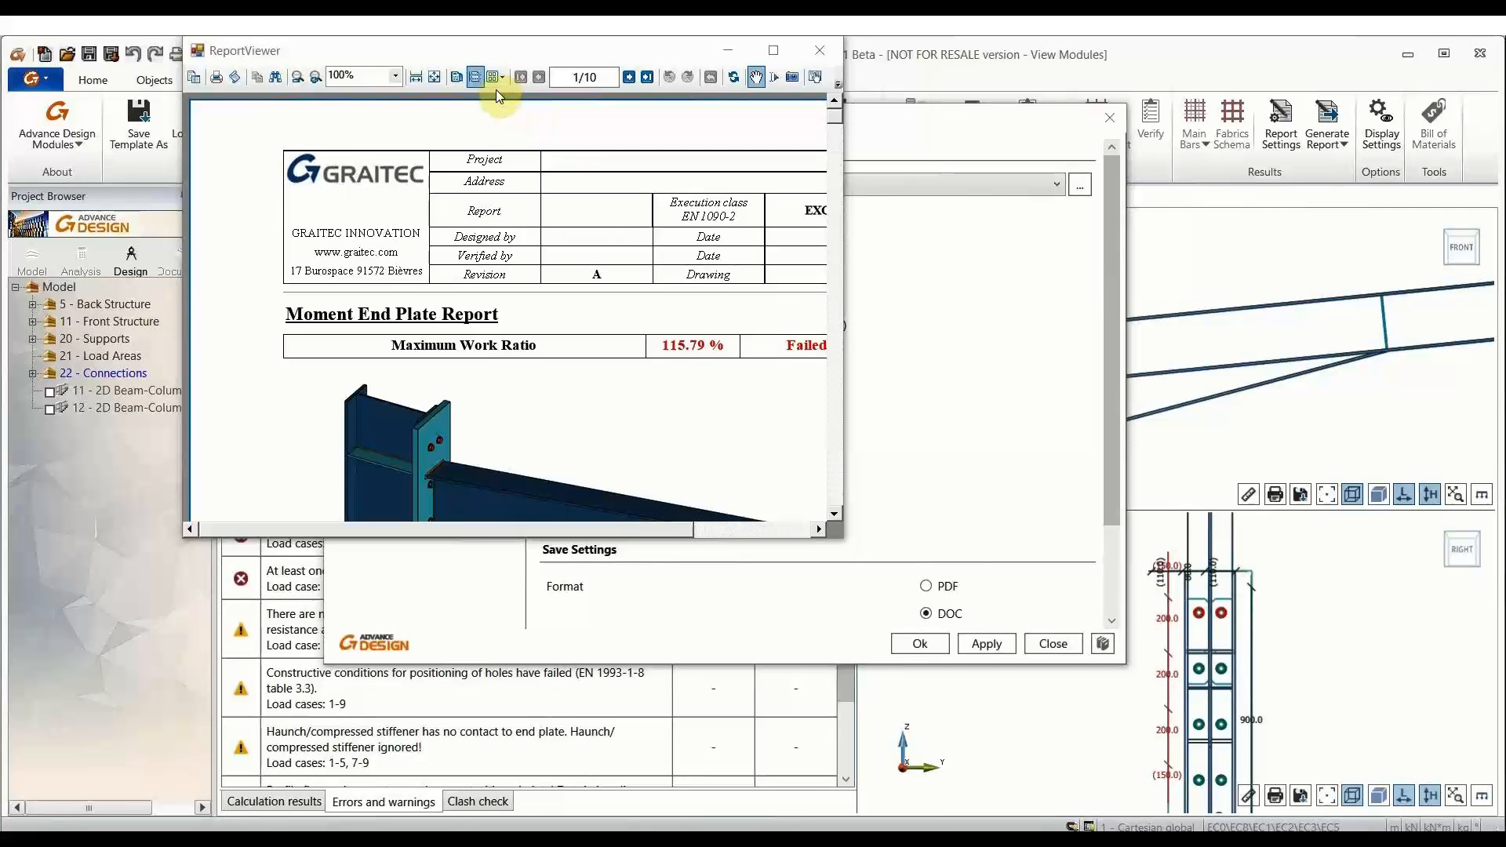
# Step: Maximize the report preview and review its views, joint description, load combinations and design assumptions up to the hole distances chapter
pyautogui.moveTo(496, 57); pyautogui.dragTo(649, 118)
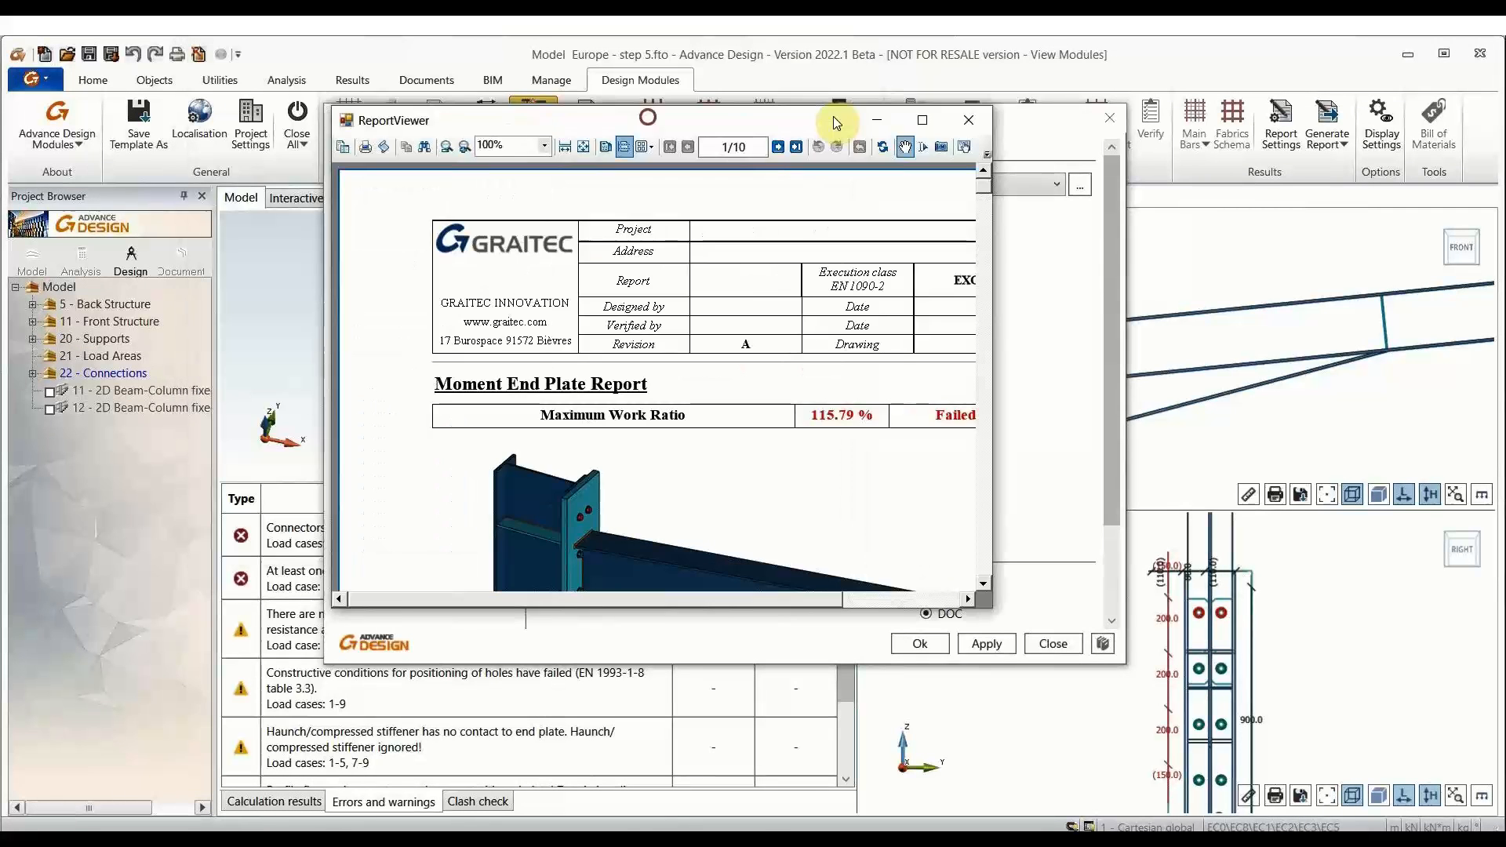
pyautogui.click(918, 119)
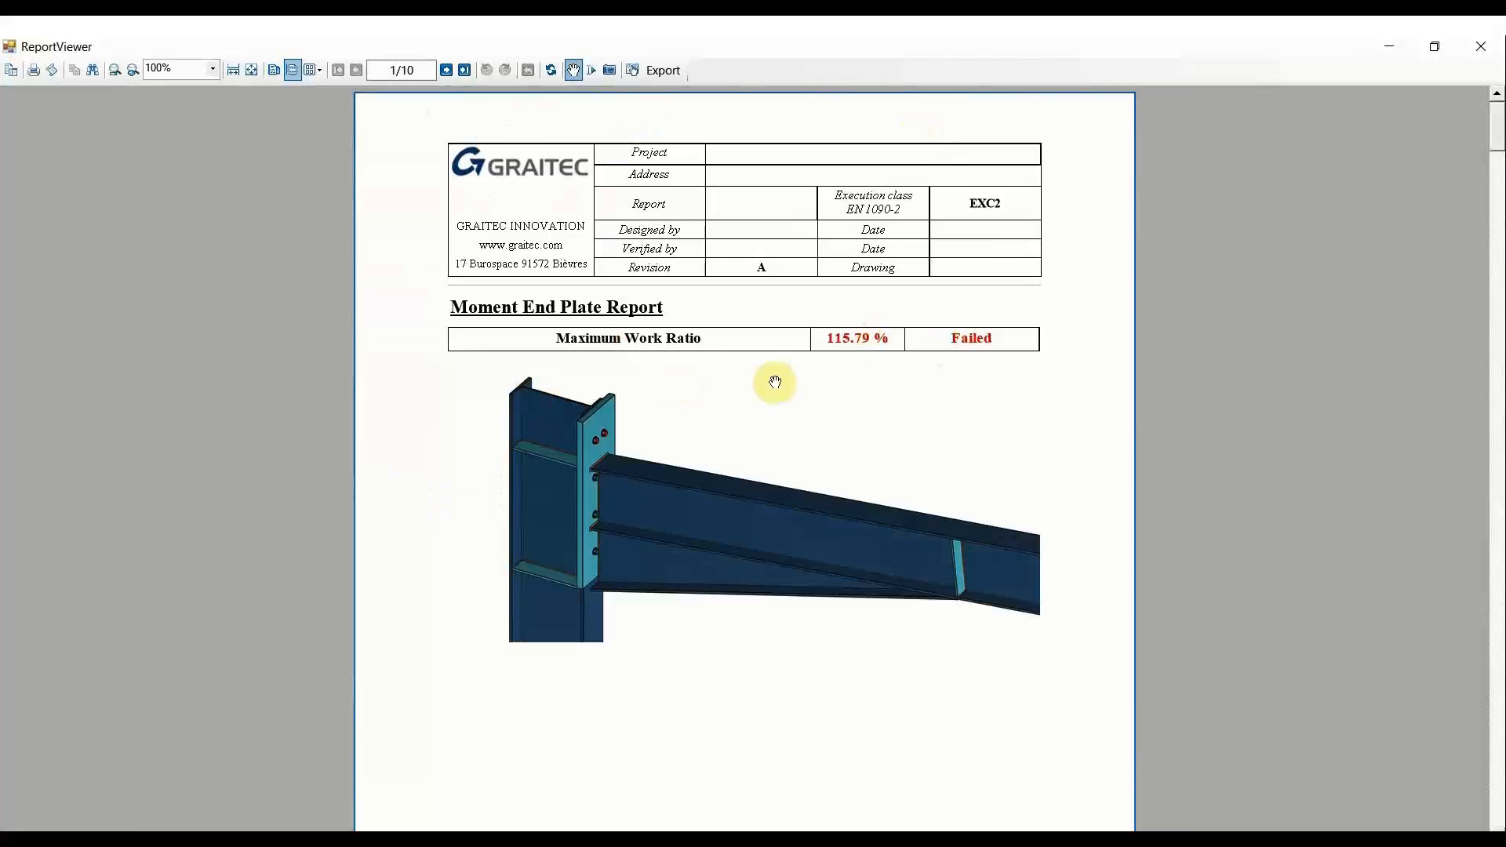
pyautogui.scroll(-10, 824, 369)
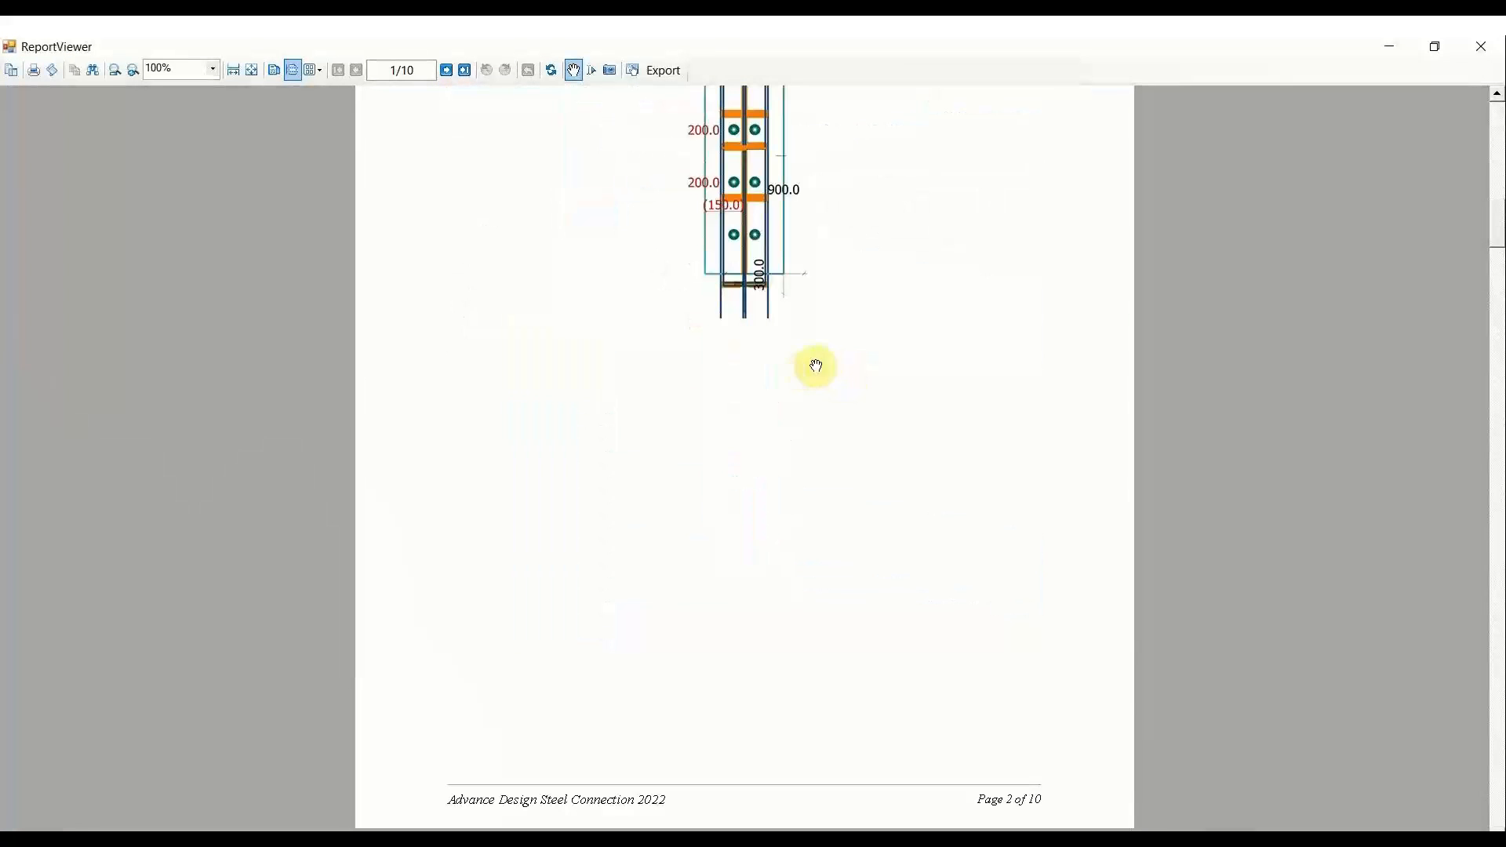
pyautogui.scroll(-7, 771, 398)
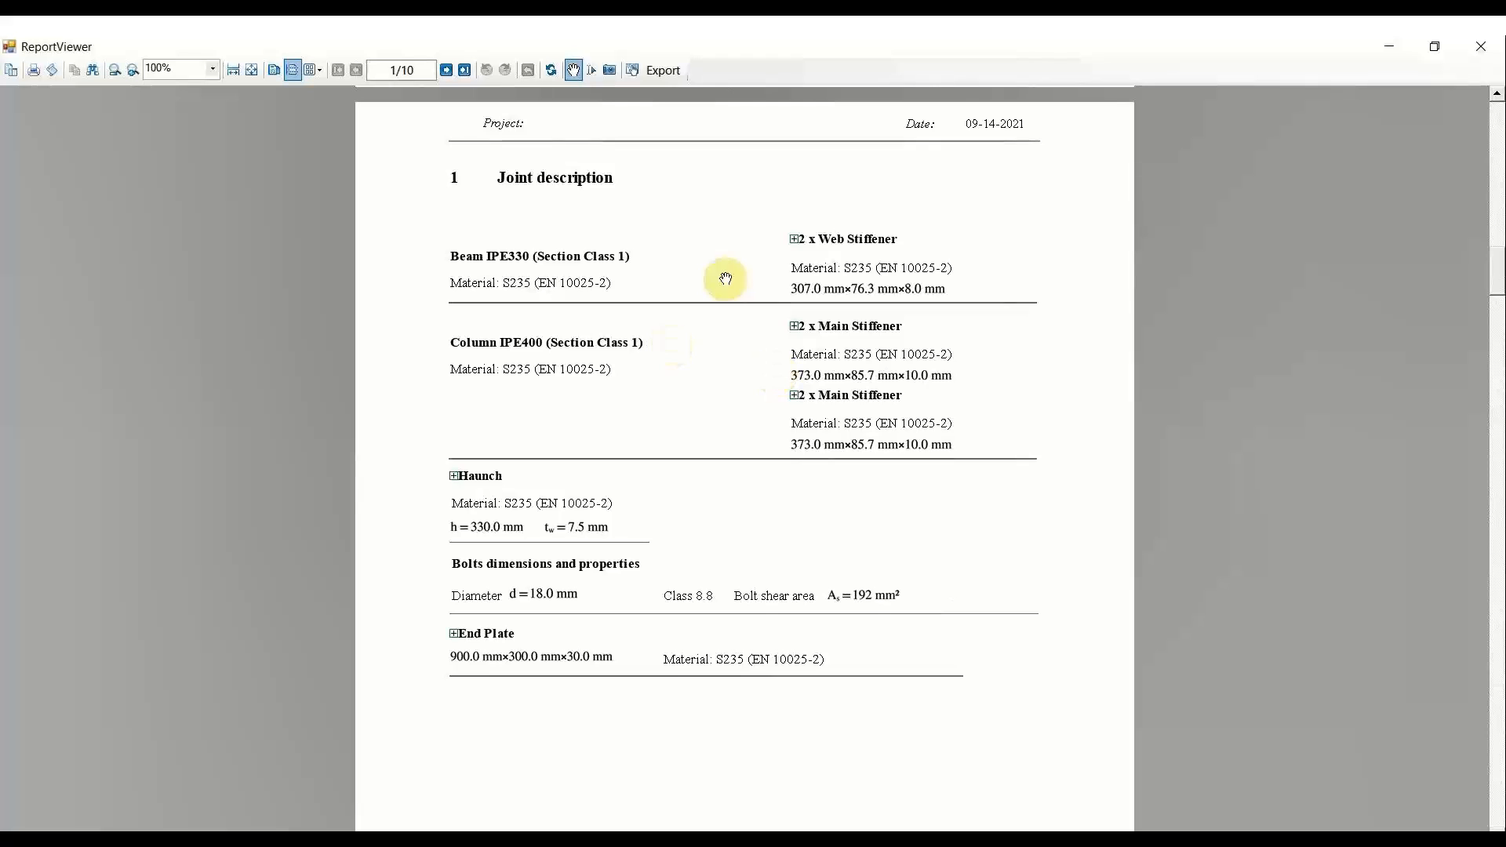
pyautogui.click(858, 426)
pyautogui.scroll(-15, 858, 426)
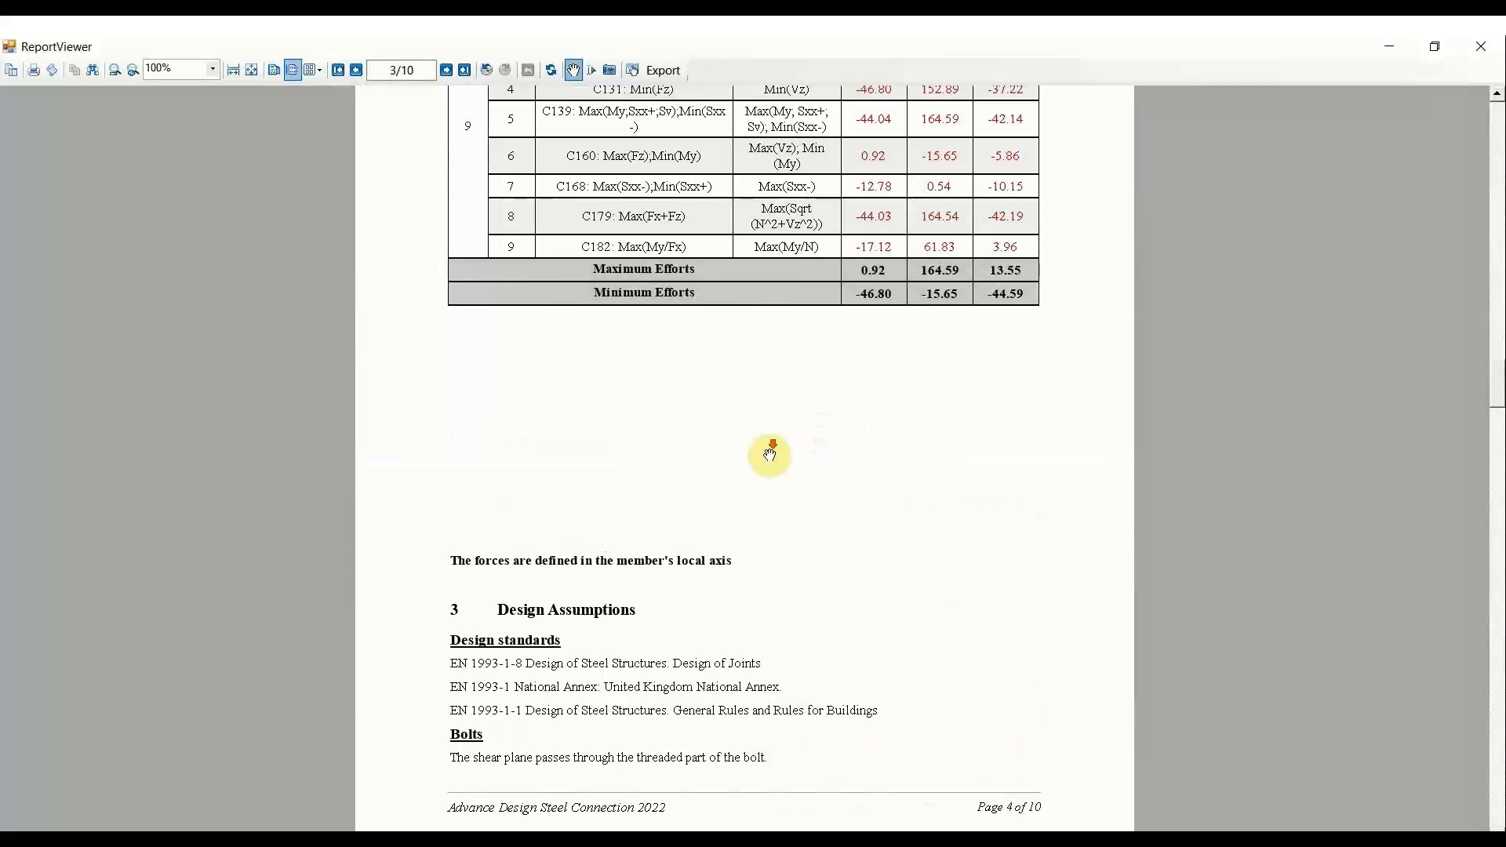
pyautogui.scroll(-5, 599, 393)
pyautogui.scroll(3, 662, 437)
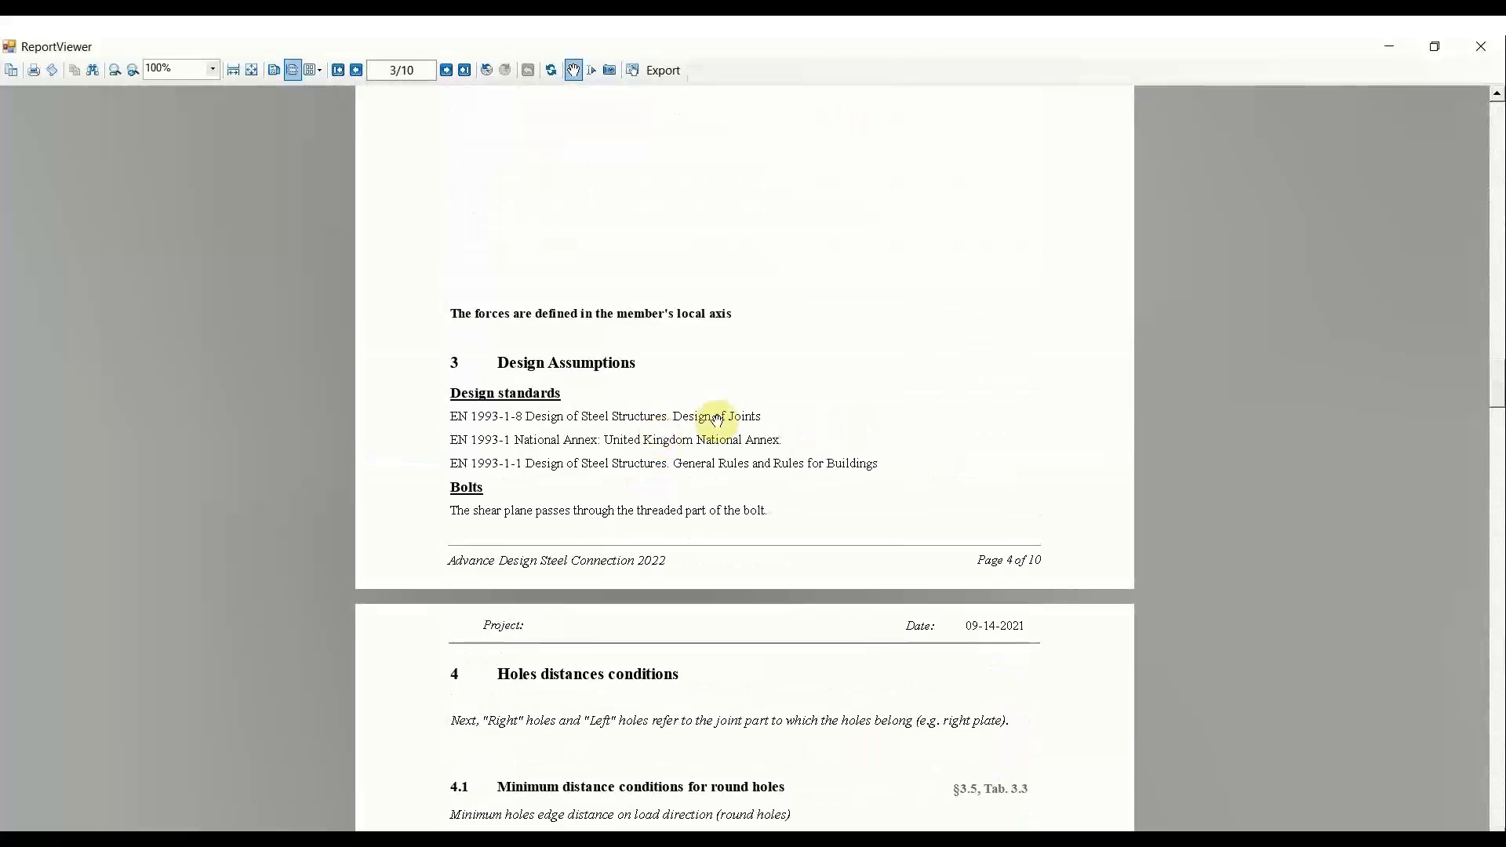
pyautogui.scroll(-6, 625, 437)
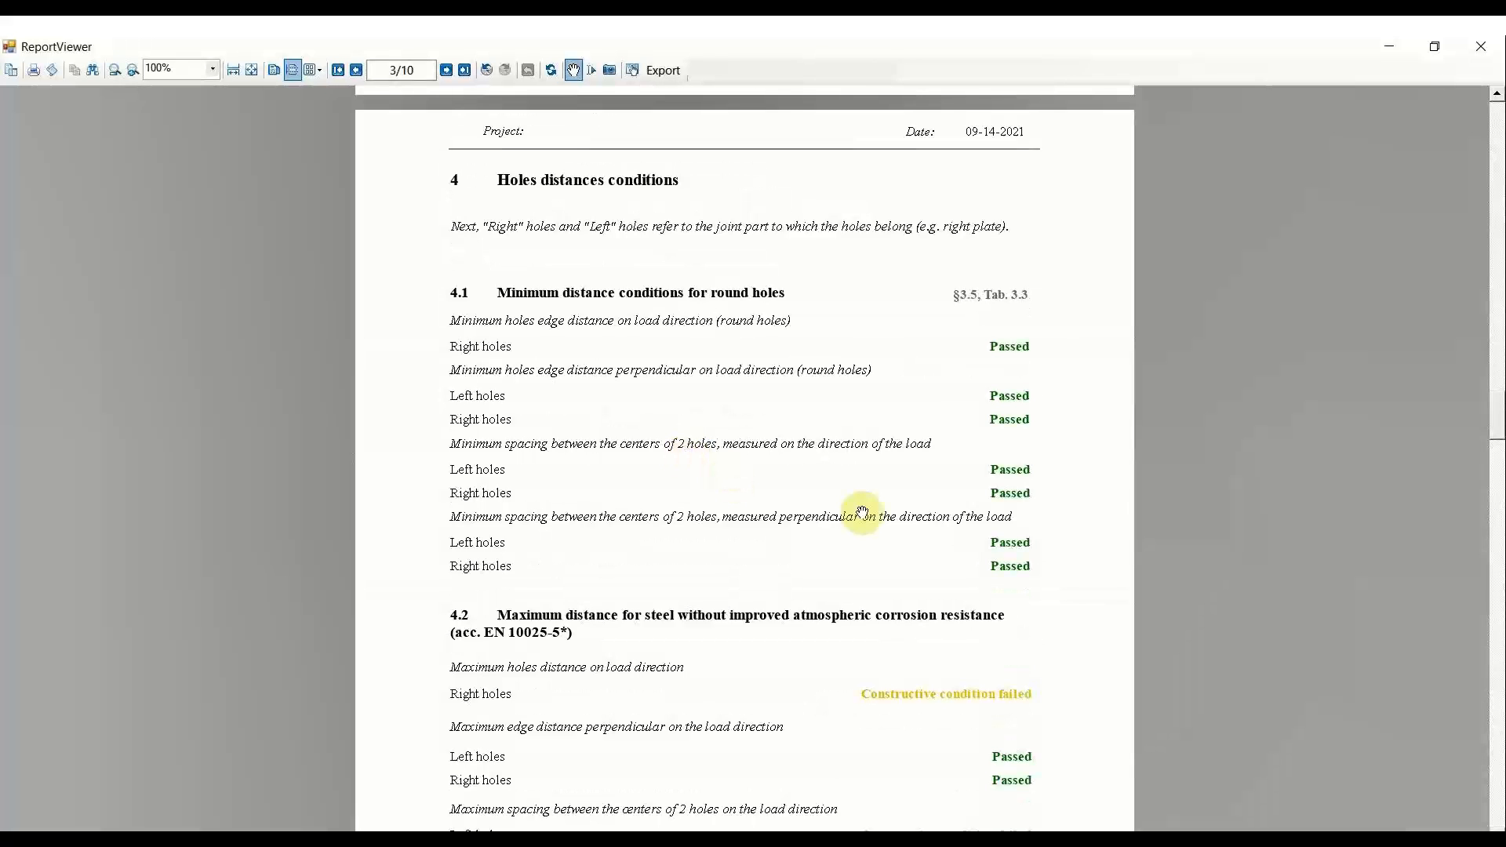
# Step: Enlarge the report to 130% and examine the load combinations and the minimum and maximum hole distance conditions
pyautogui.keyDown('ctrl'); pyautogui.scroll(2, 864, 511); pyautogui.keyUp('ctrl')
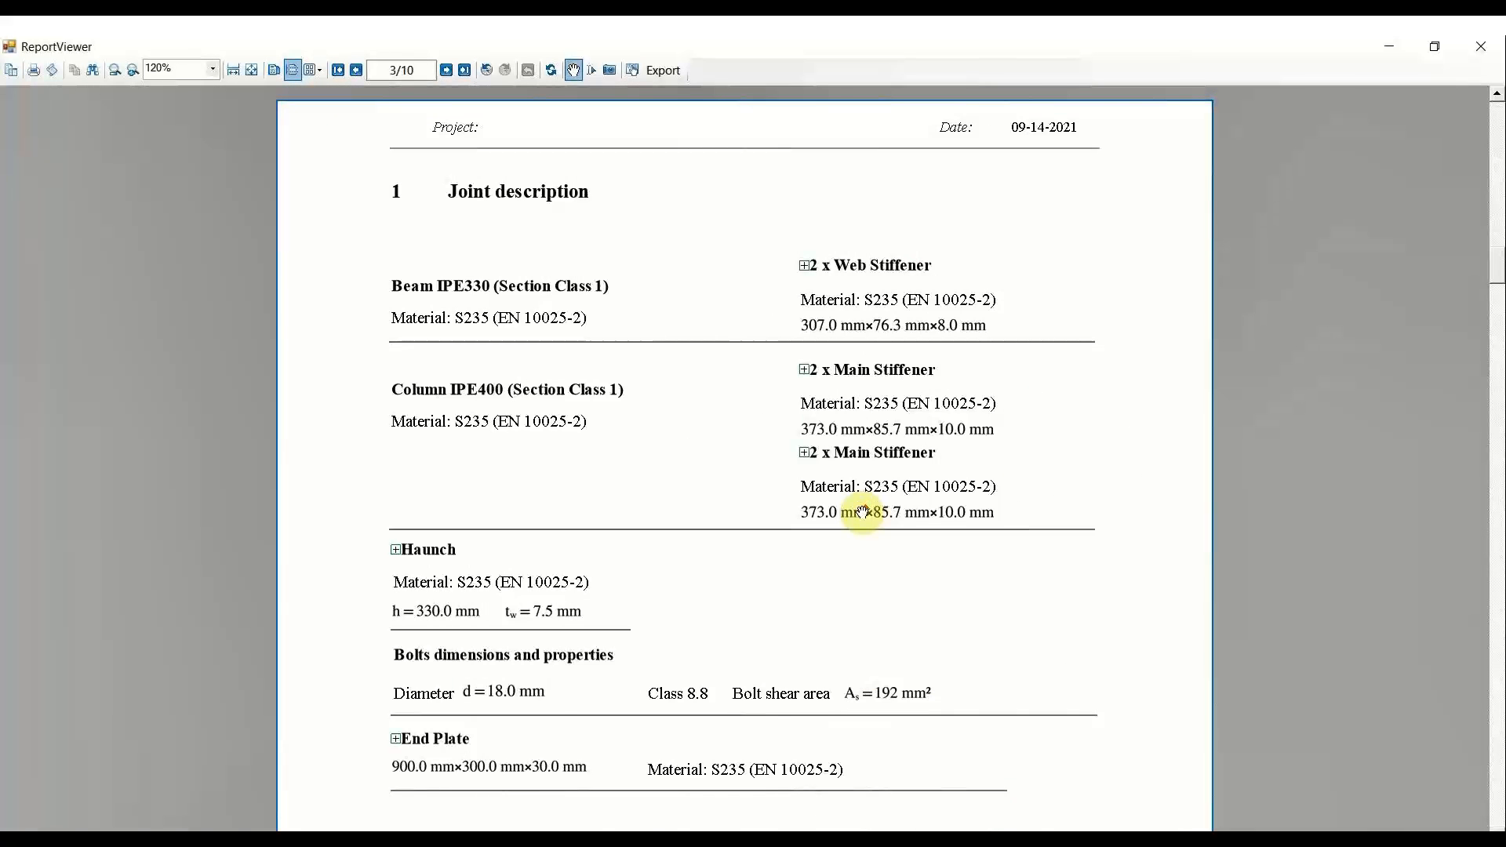
pyautogui.keyDown('ctrl'); pyautogui.scroll(1, 864, 511); pyautogui.keyUp('ctrl')
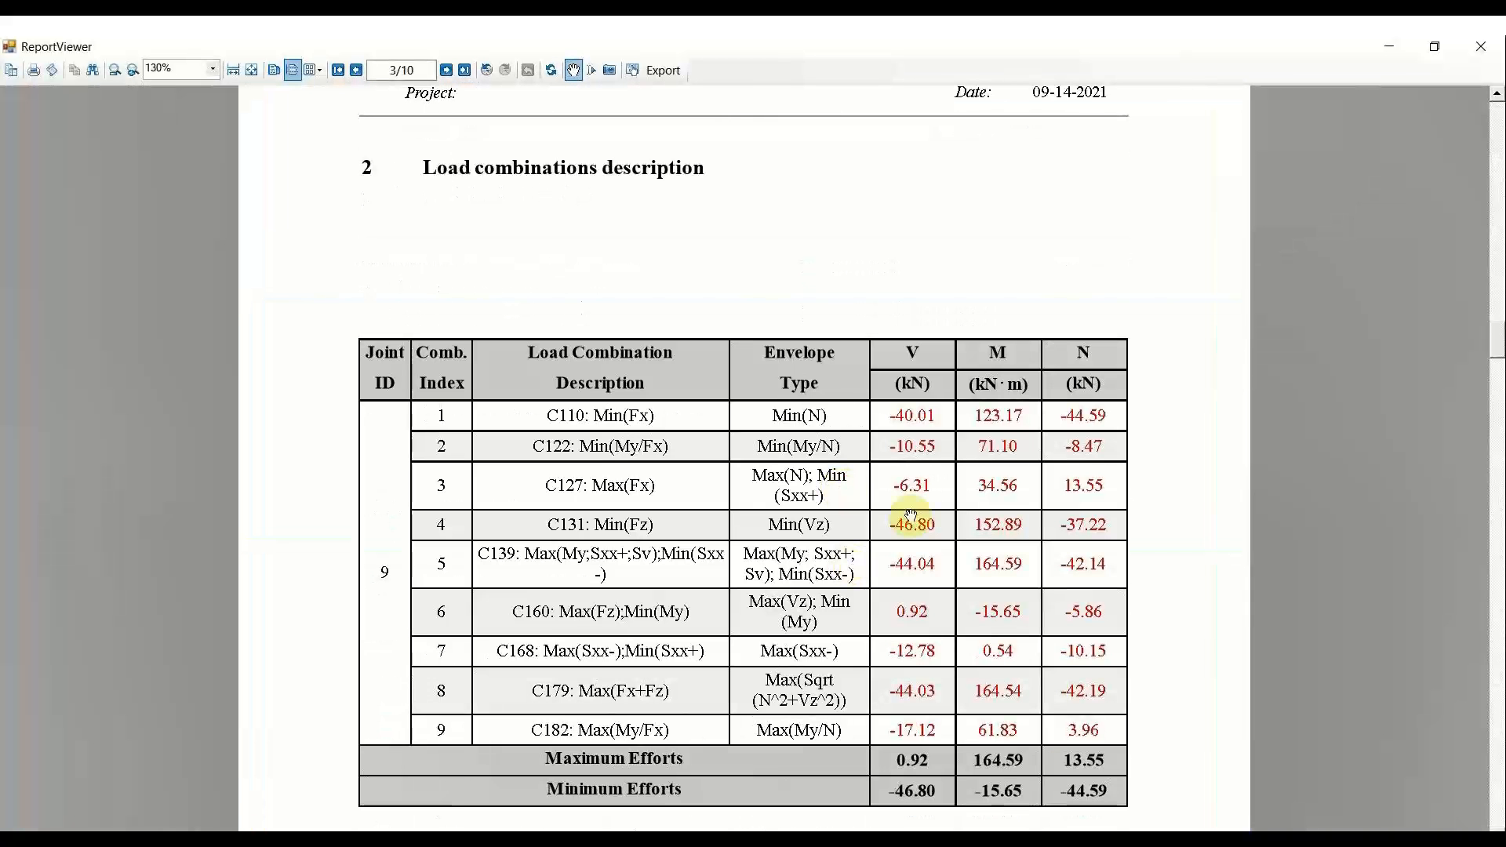
pyautogui.scroll(-8, 910, 515)
pyautogui.scroll(-5, 800, 521)
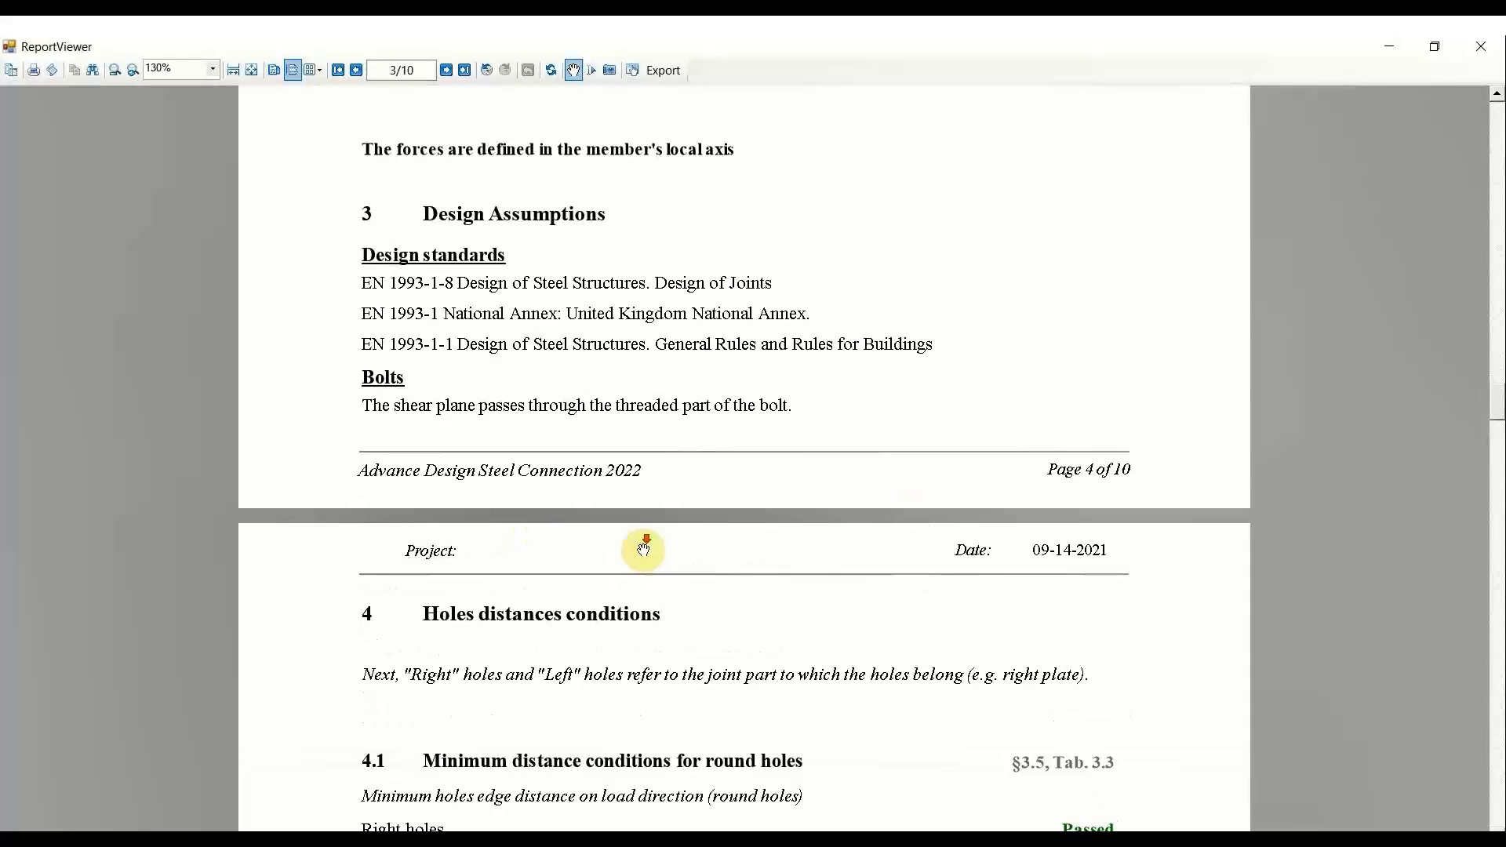
pyautogui.scroll(-3, 737, 553)
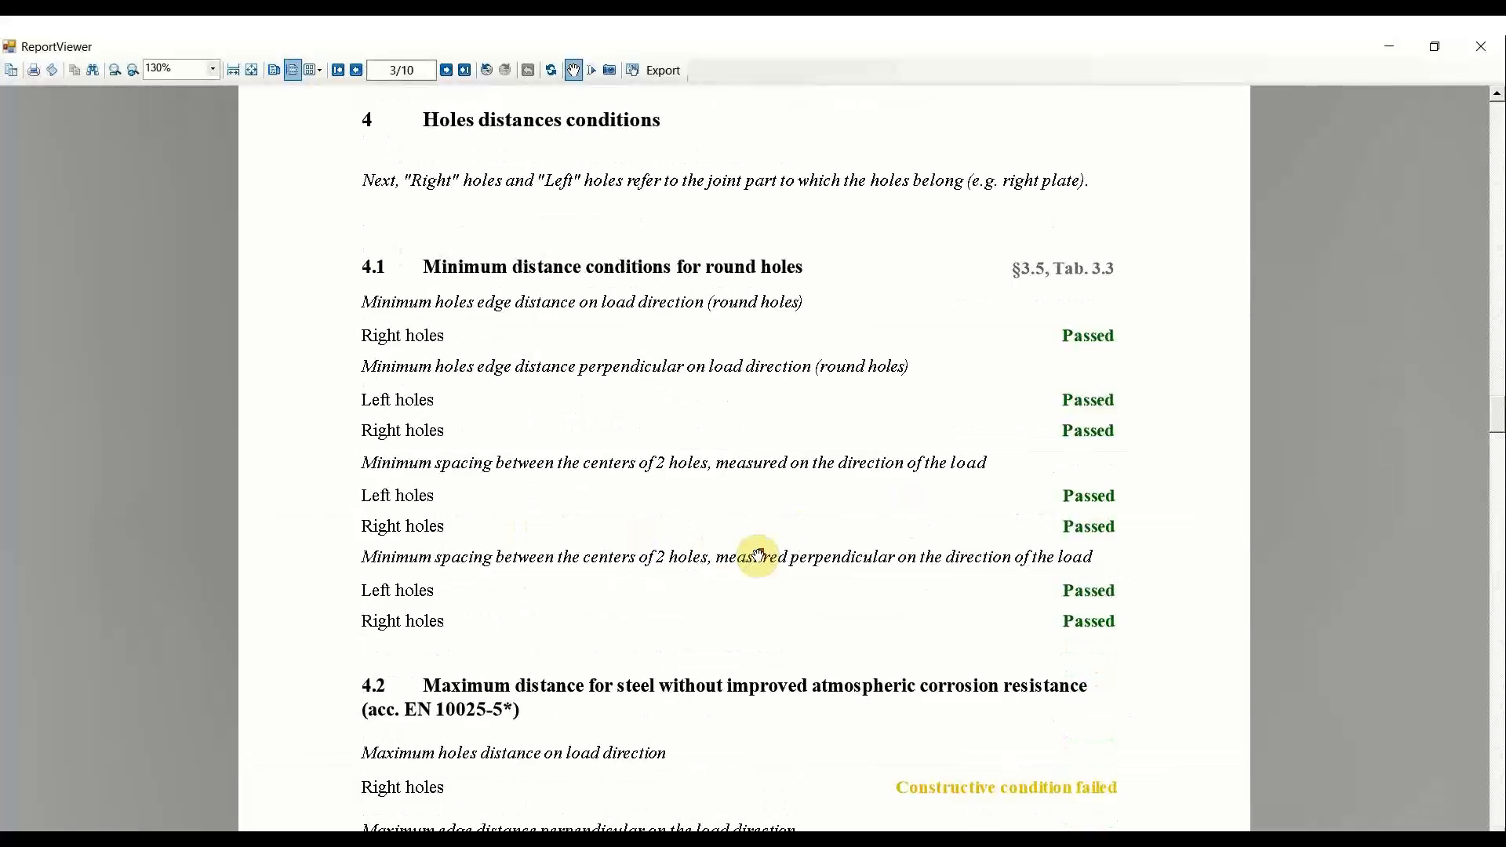
pyautogui.click(1067, 276)
pyautogui.click(1083, 339)
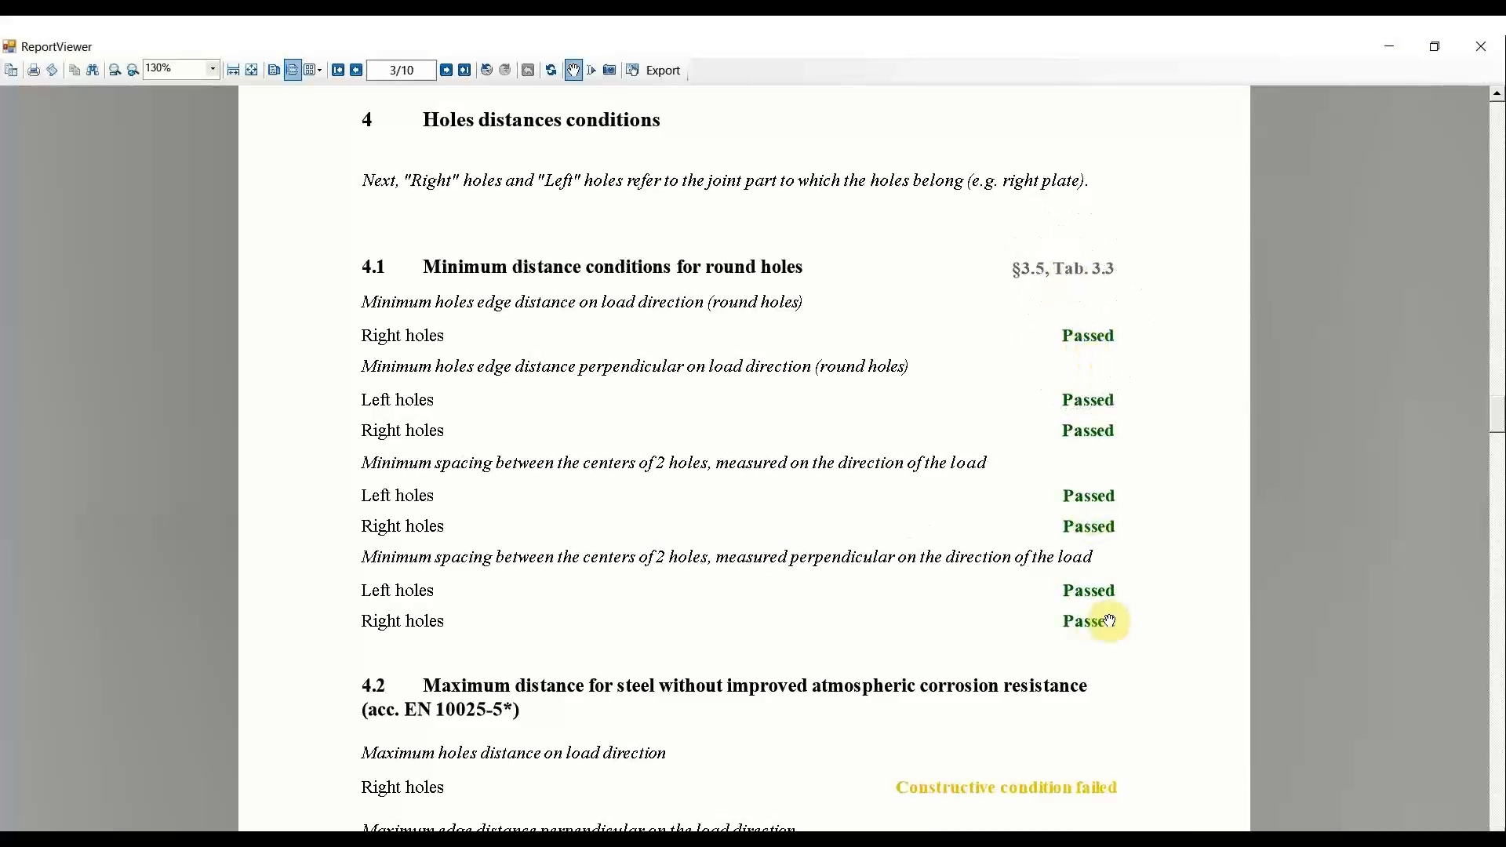
pyautogui.scroll(-3, 746, 575)
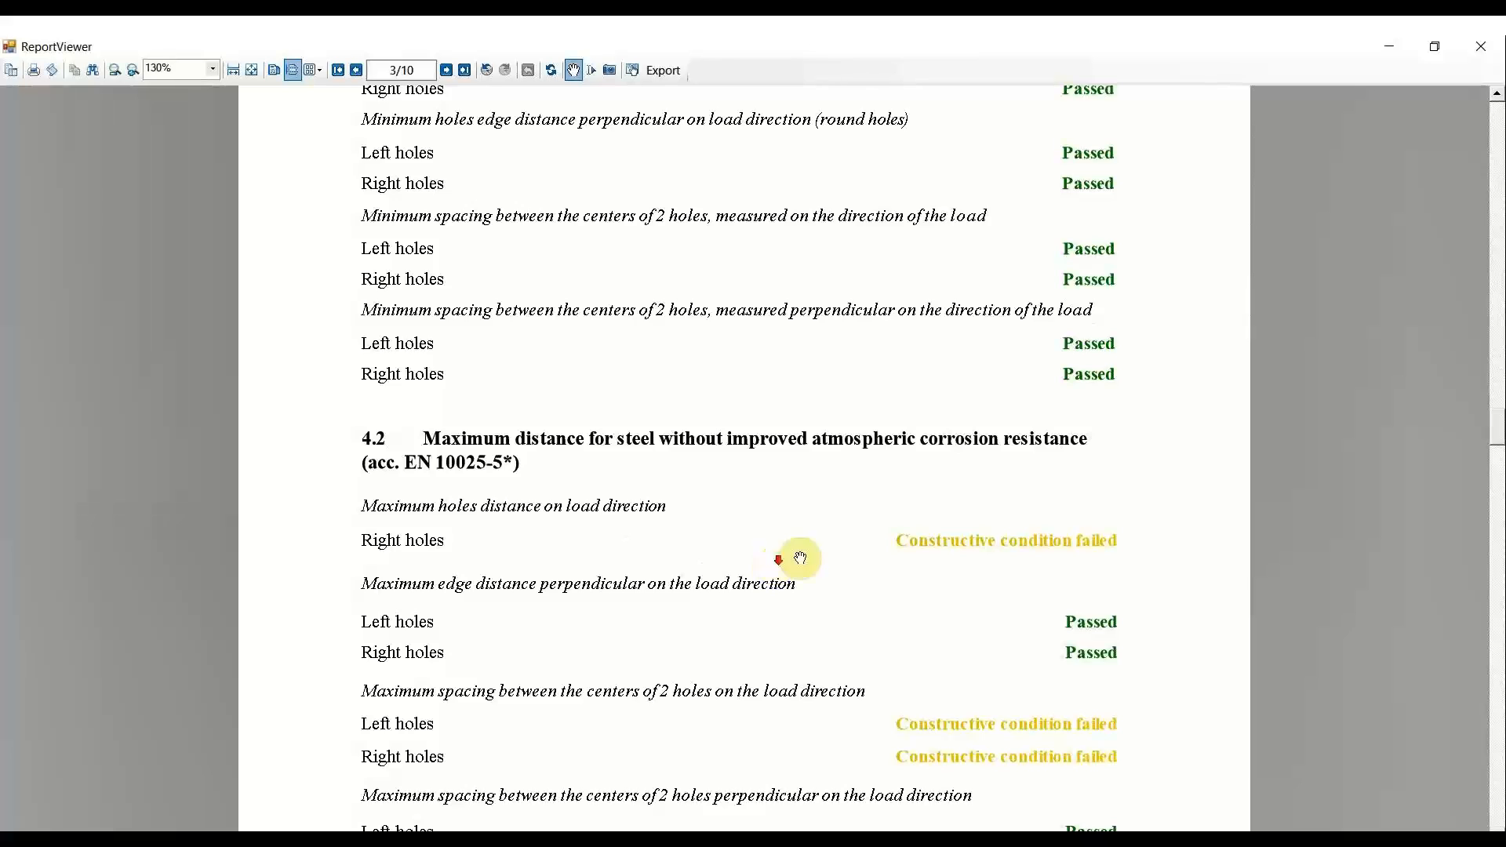
pyautogui.click(1029, 542)
pyautogui.scroll(4, 520, 524)
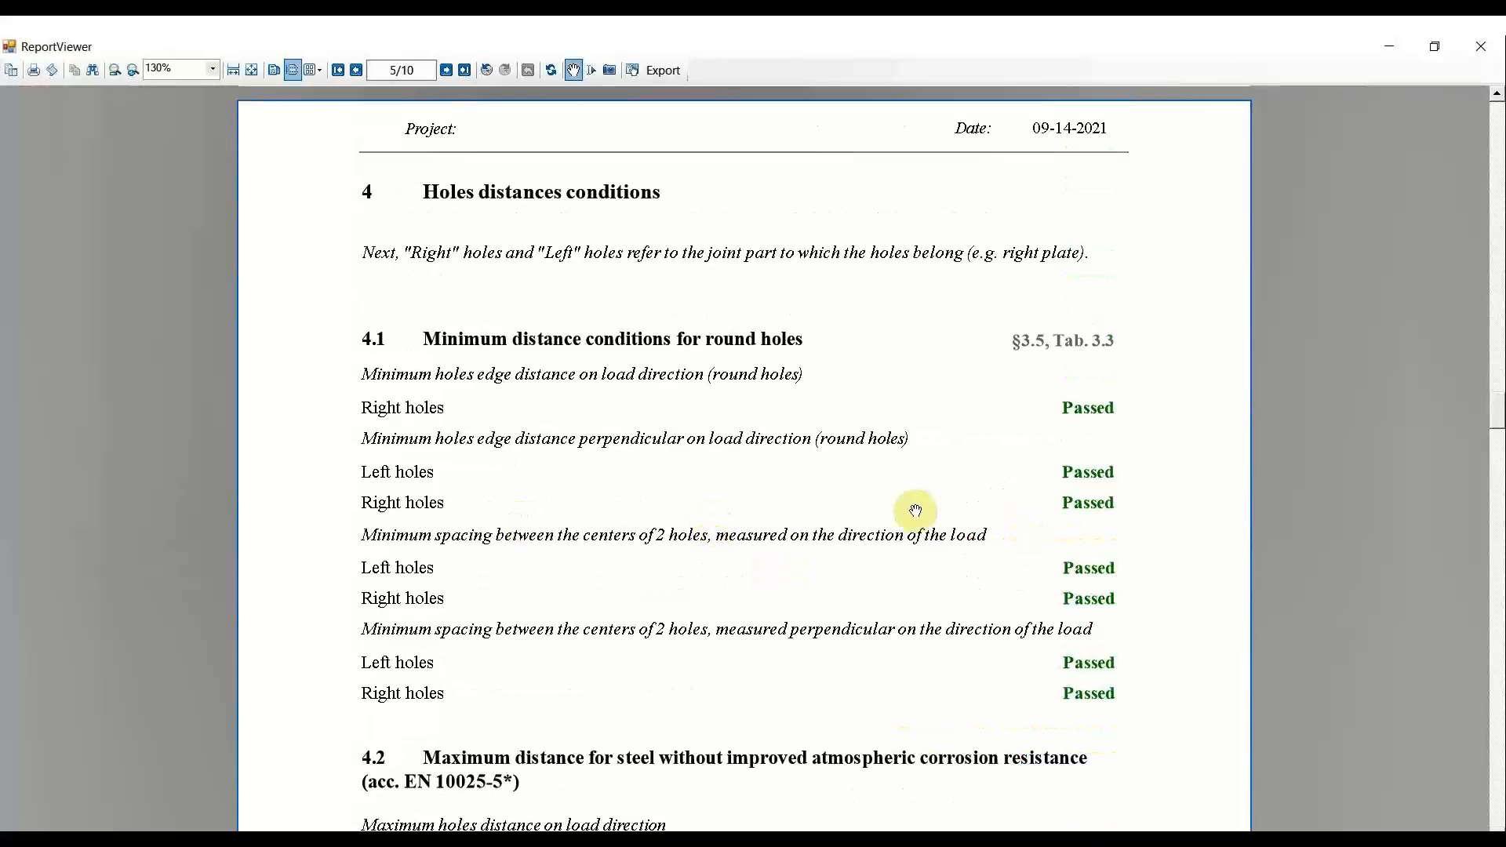
# Step: Examine the report's bolt verifications, from bolt tension and shear through bearing and punching to the combined shear-tension check
pyautogui.scroll(-15, 912, 508)
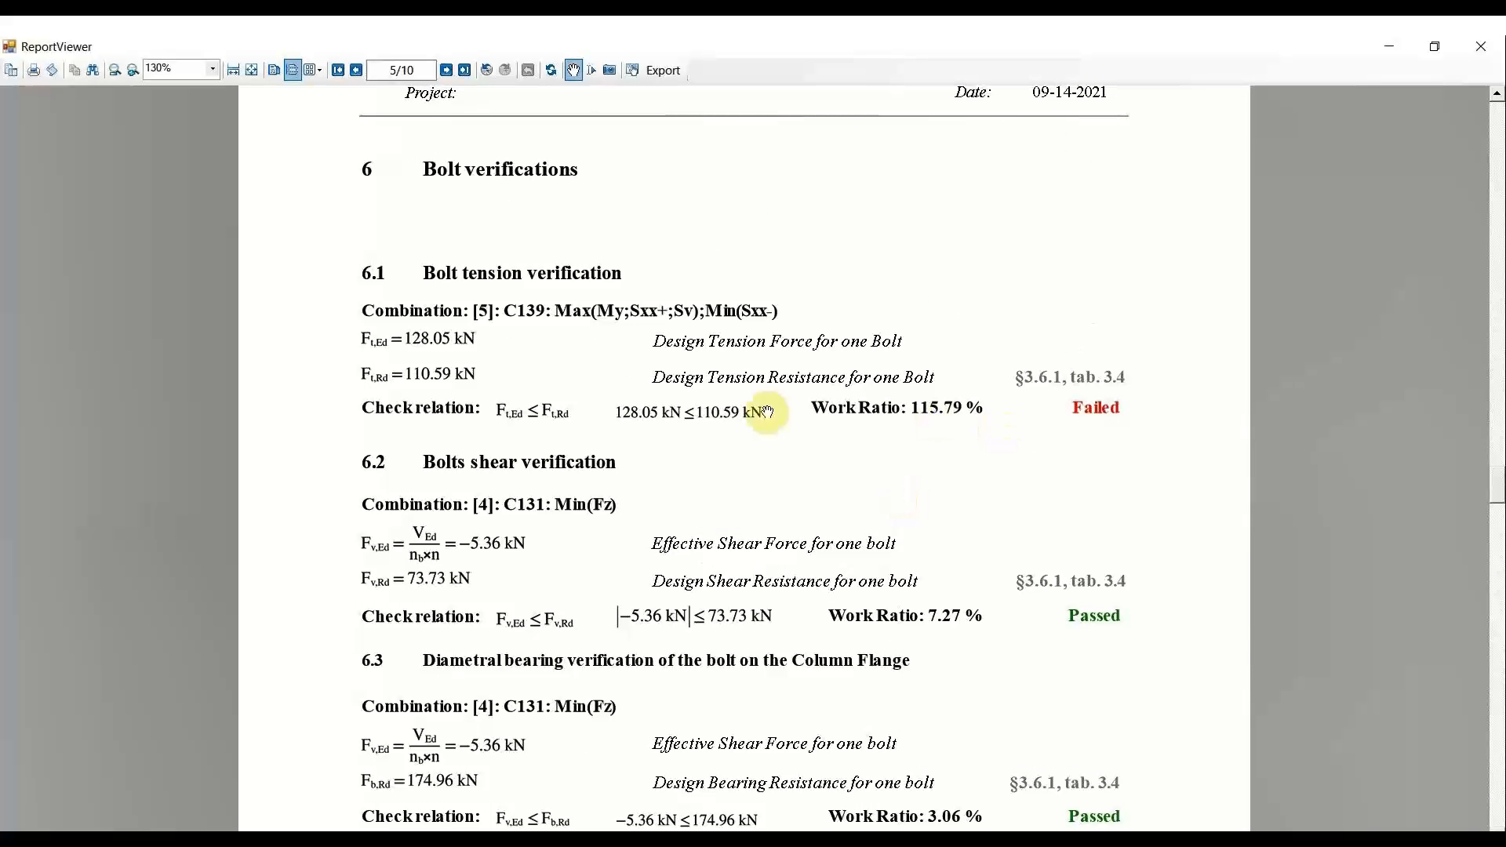
pyautogui.click(626, 422)
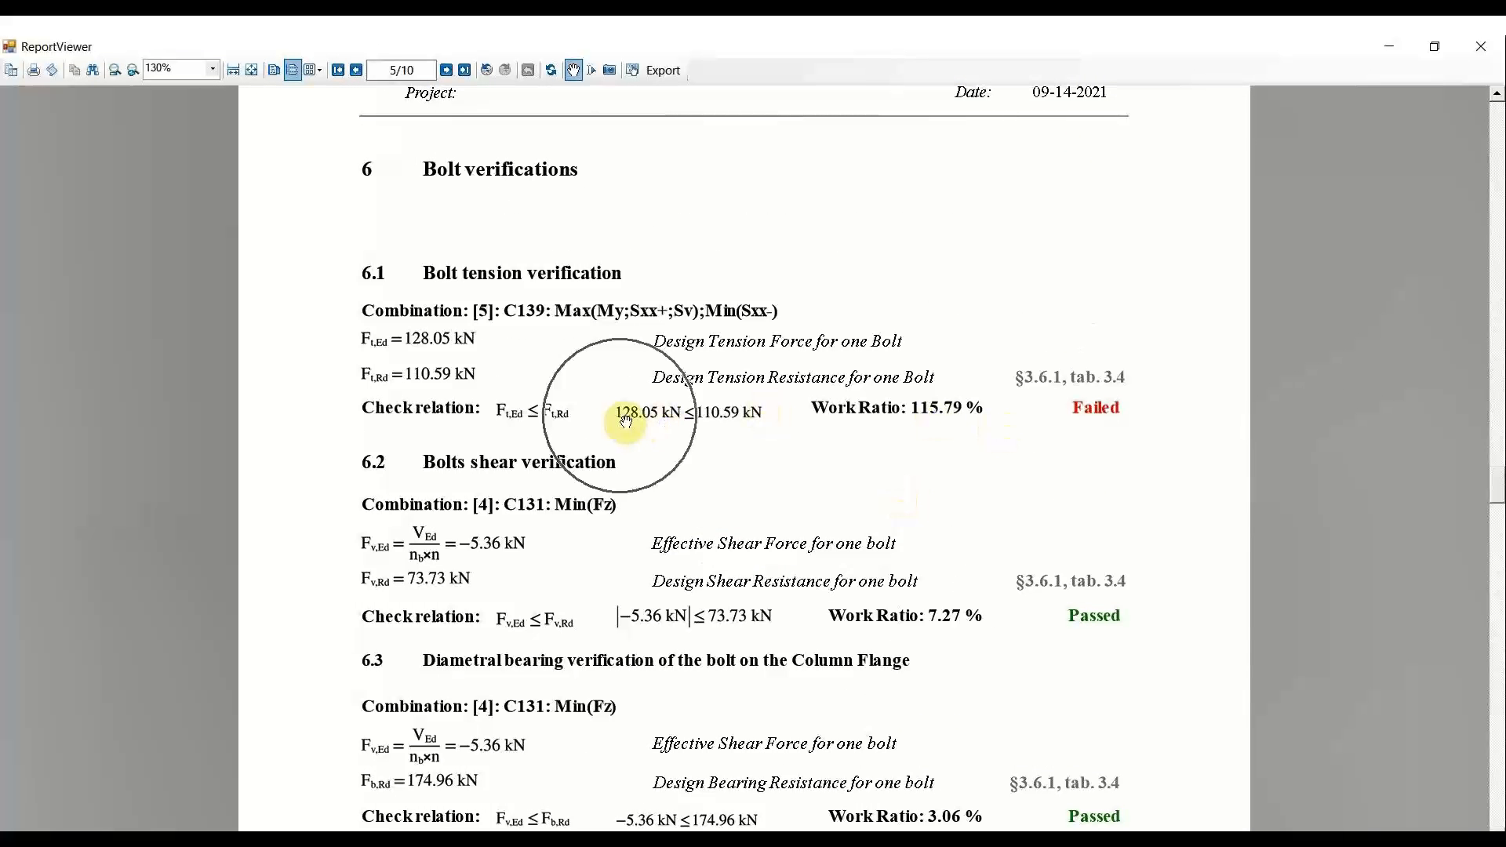
pyautogui.click(1072, 381)
pyautogui.scroll(-6, 671, 572)
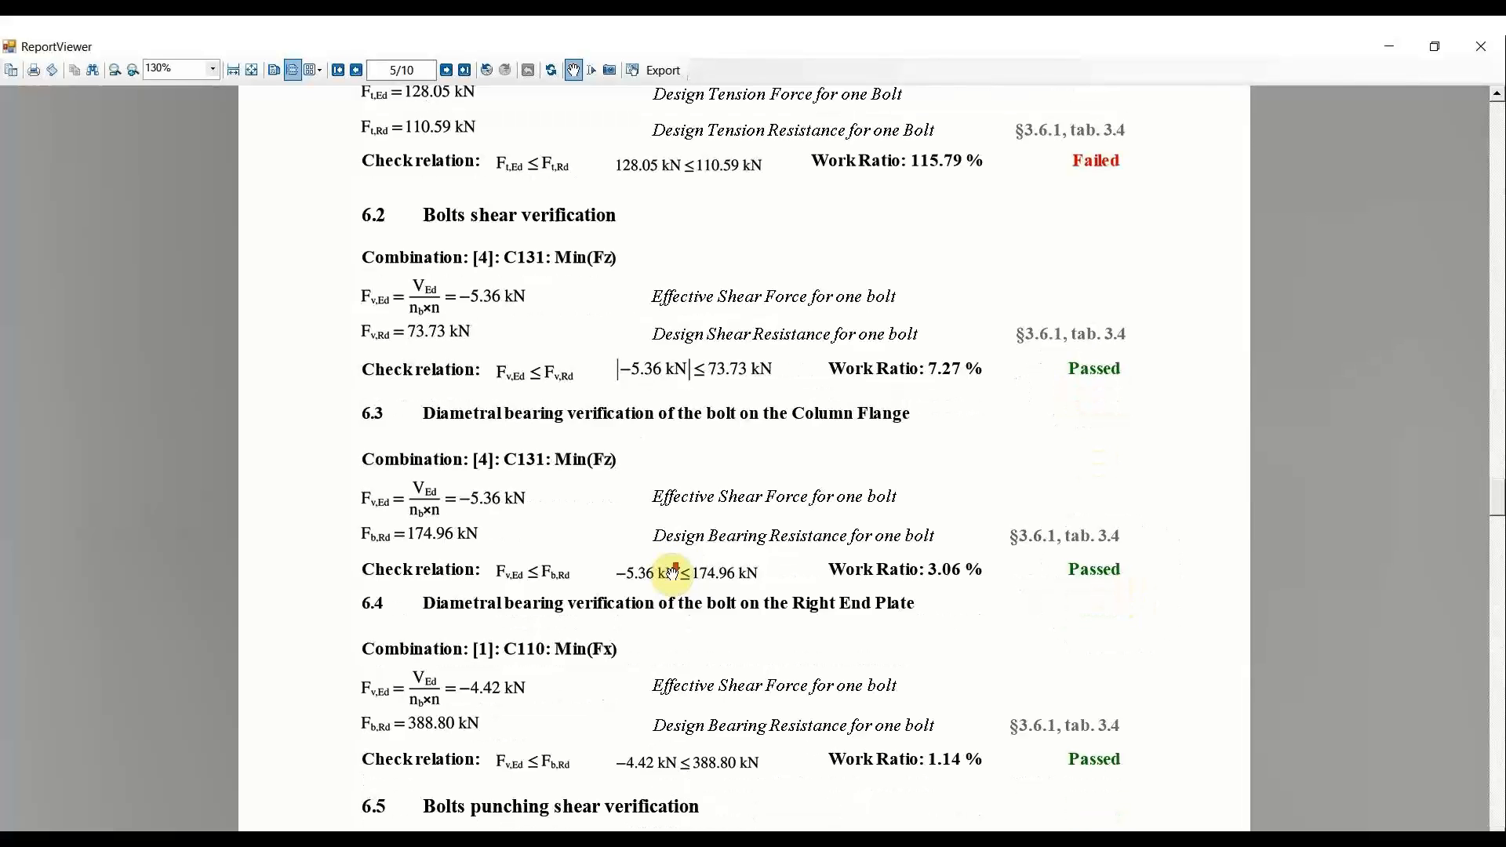
pyautogui.scroll(-6, 686, 549)
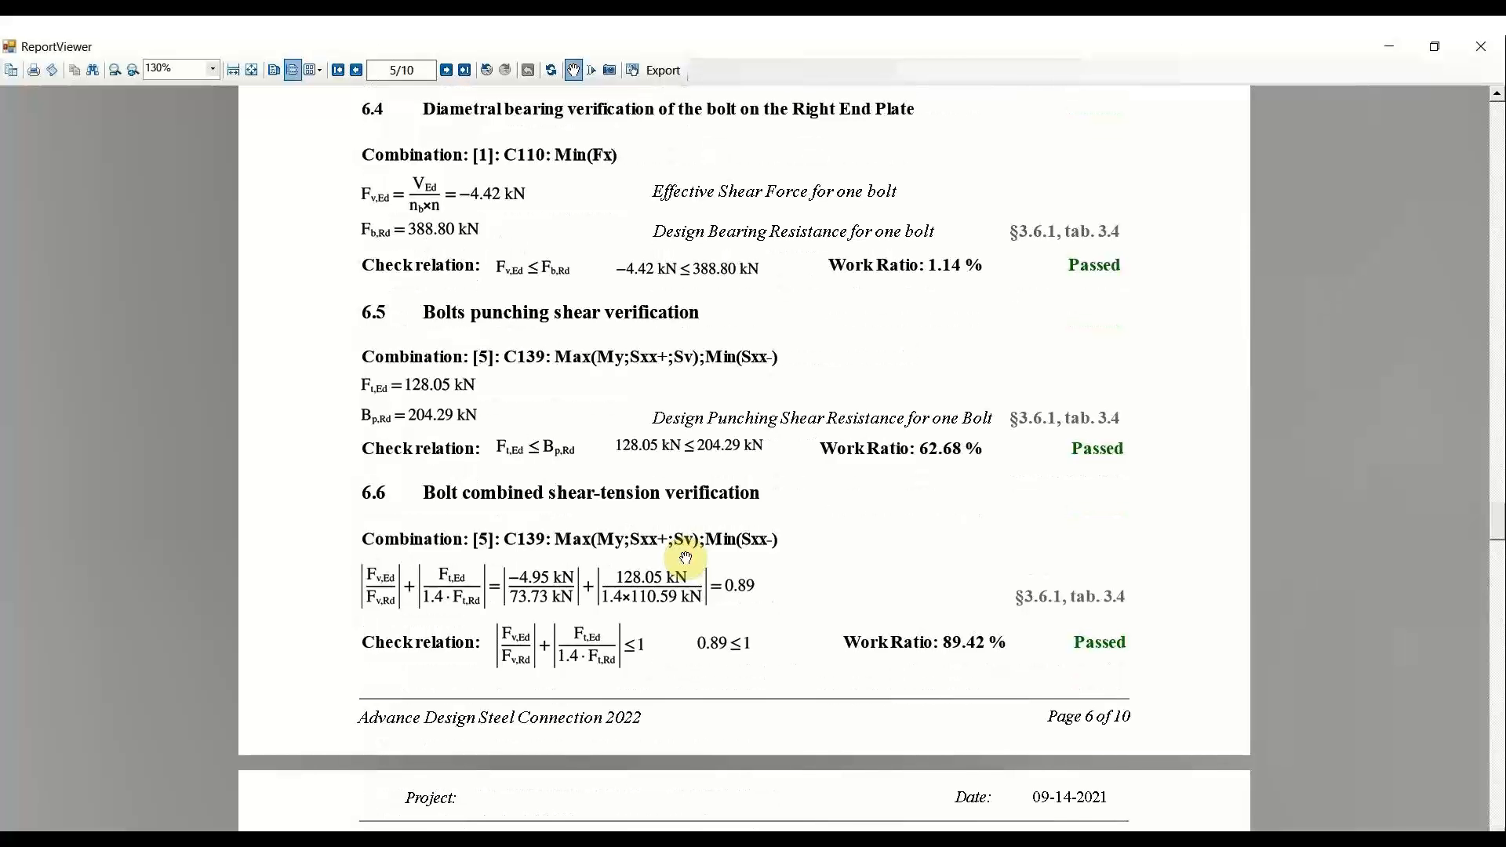
pyautogui.scroll(-3, 589, 236)
pyautogui.scroll(3, 551, 337)
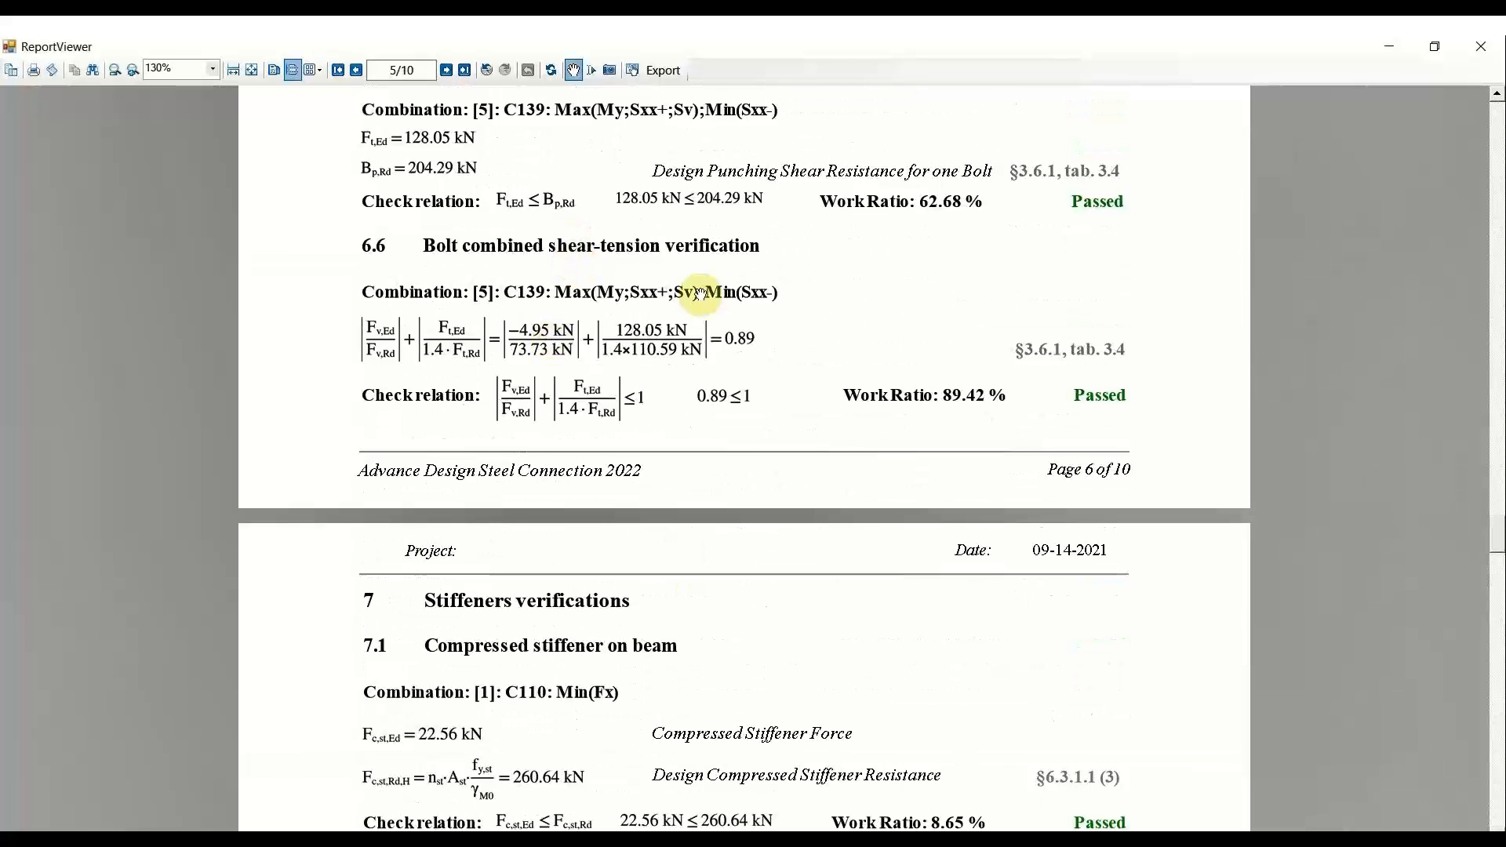
# Step: Examine the stiffener, shear and rotational stiffness chapters, then the warning and error messages and the verifications summary at the report's end
pyautogui.scroll(-9, 619, 349)
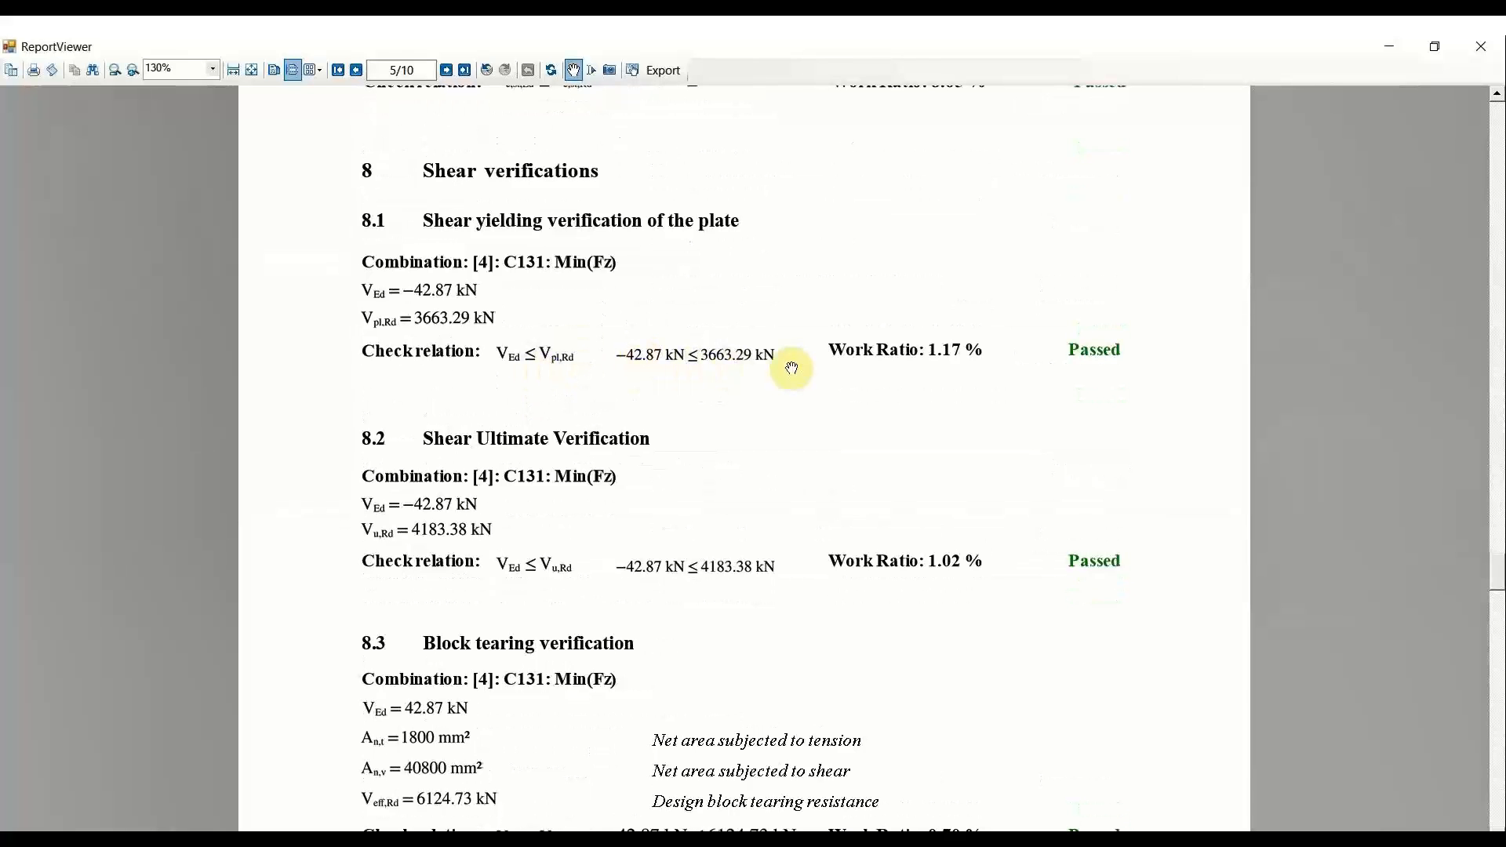
pyautogui.scroll(-6, 782, 479)
pyautogui.scroll(-9, 662, 601)
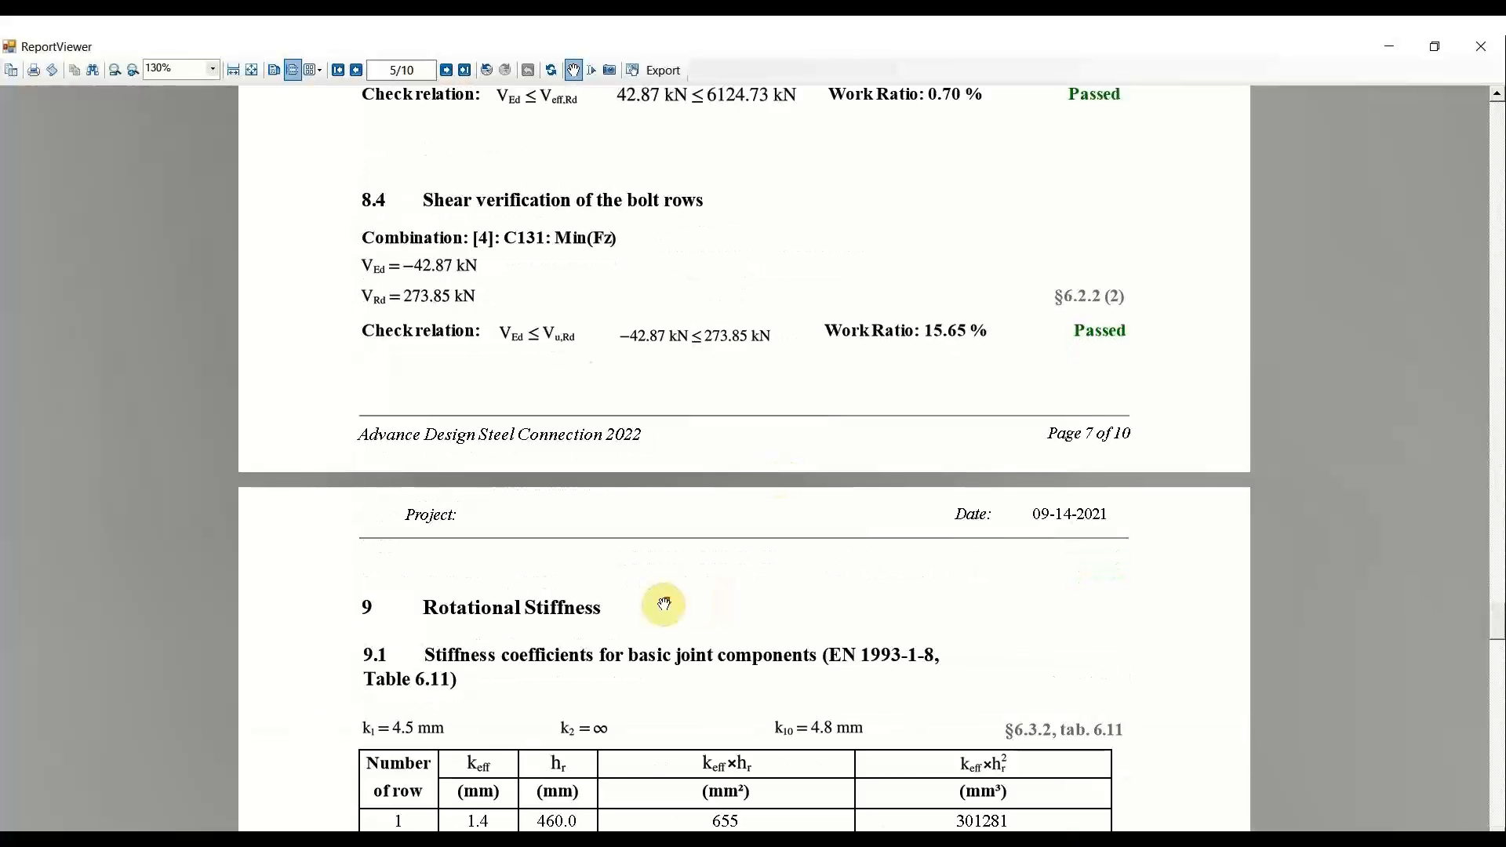
pyautogui.scroll(3, 675, 598)
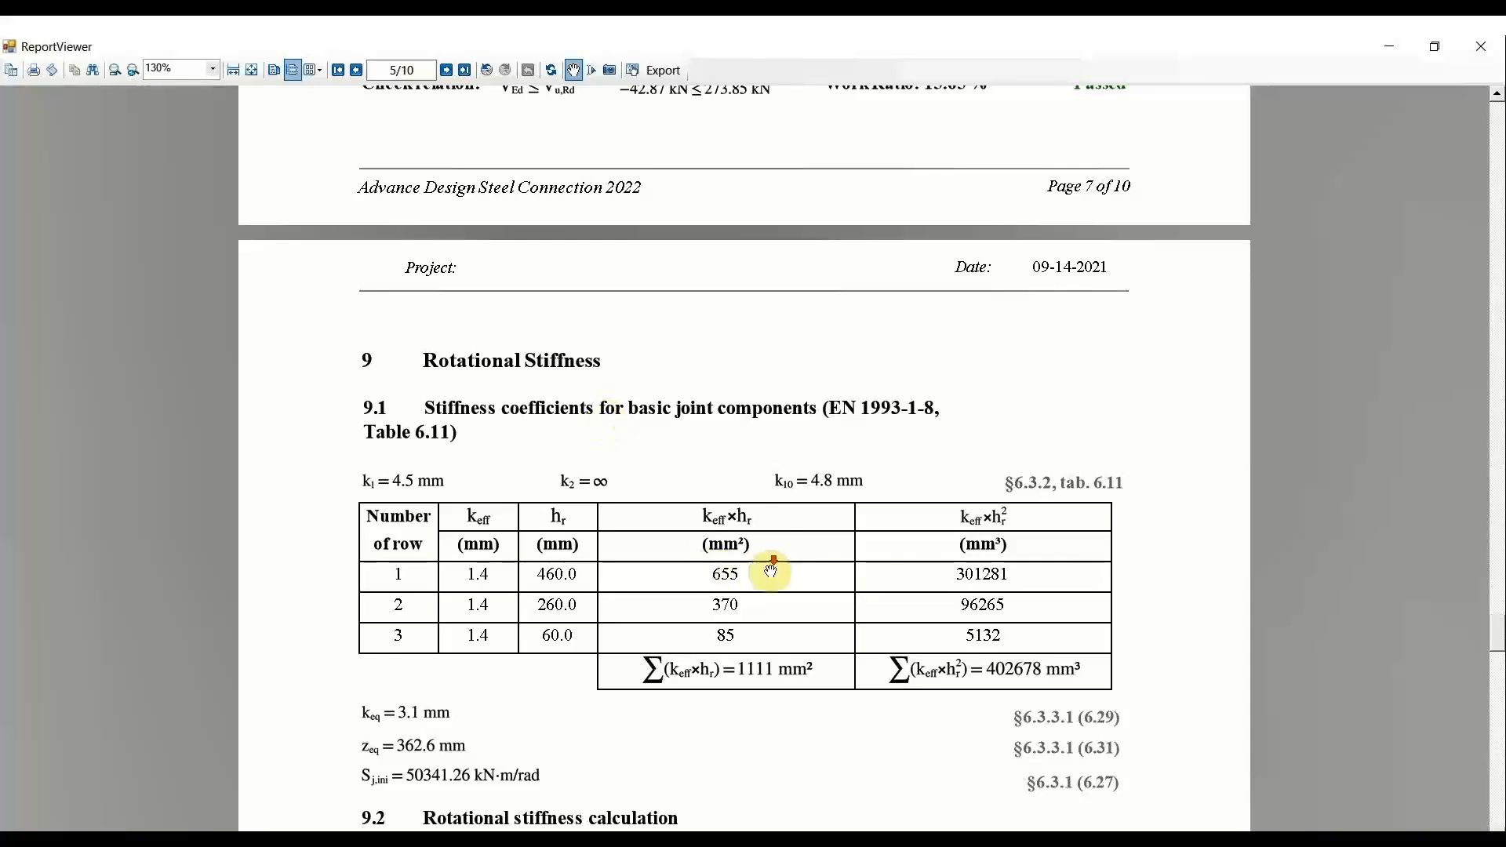
pyautogui.scroll(-9, 765, 542)
pyautogui.scroll(-9, 761, 521)
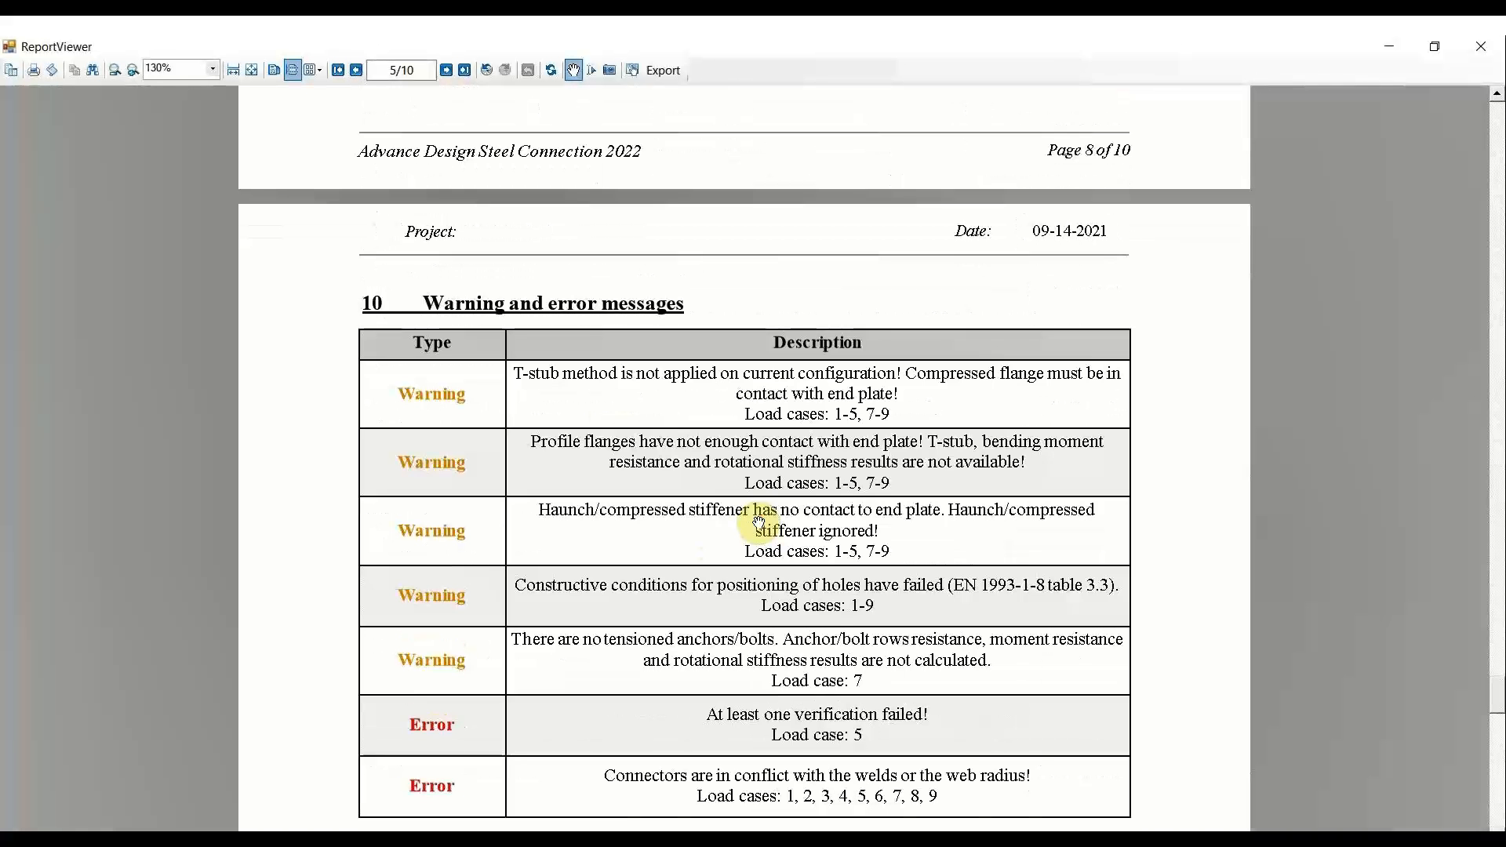
pyautogui.scroll(-3, 760, 527)
pyautogui.scroll(-15, 744, 484)
pyautogui.scroll(6, 742, 484)
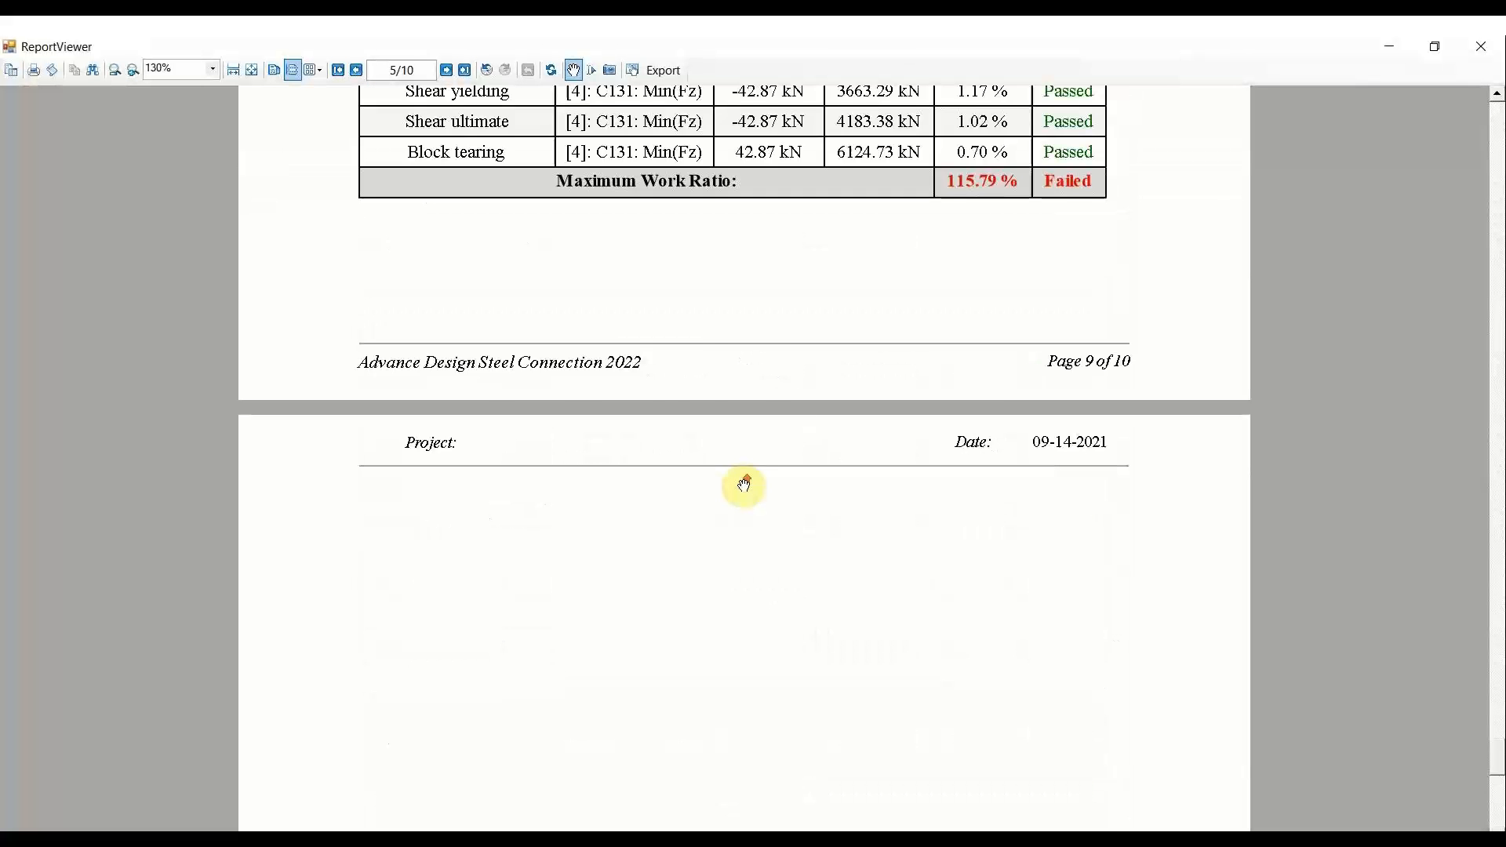
# Step: Close the report preview and report settings, and switch to the Concrete Office building project window
pyautogui.click(1483, 47)
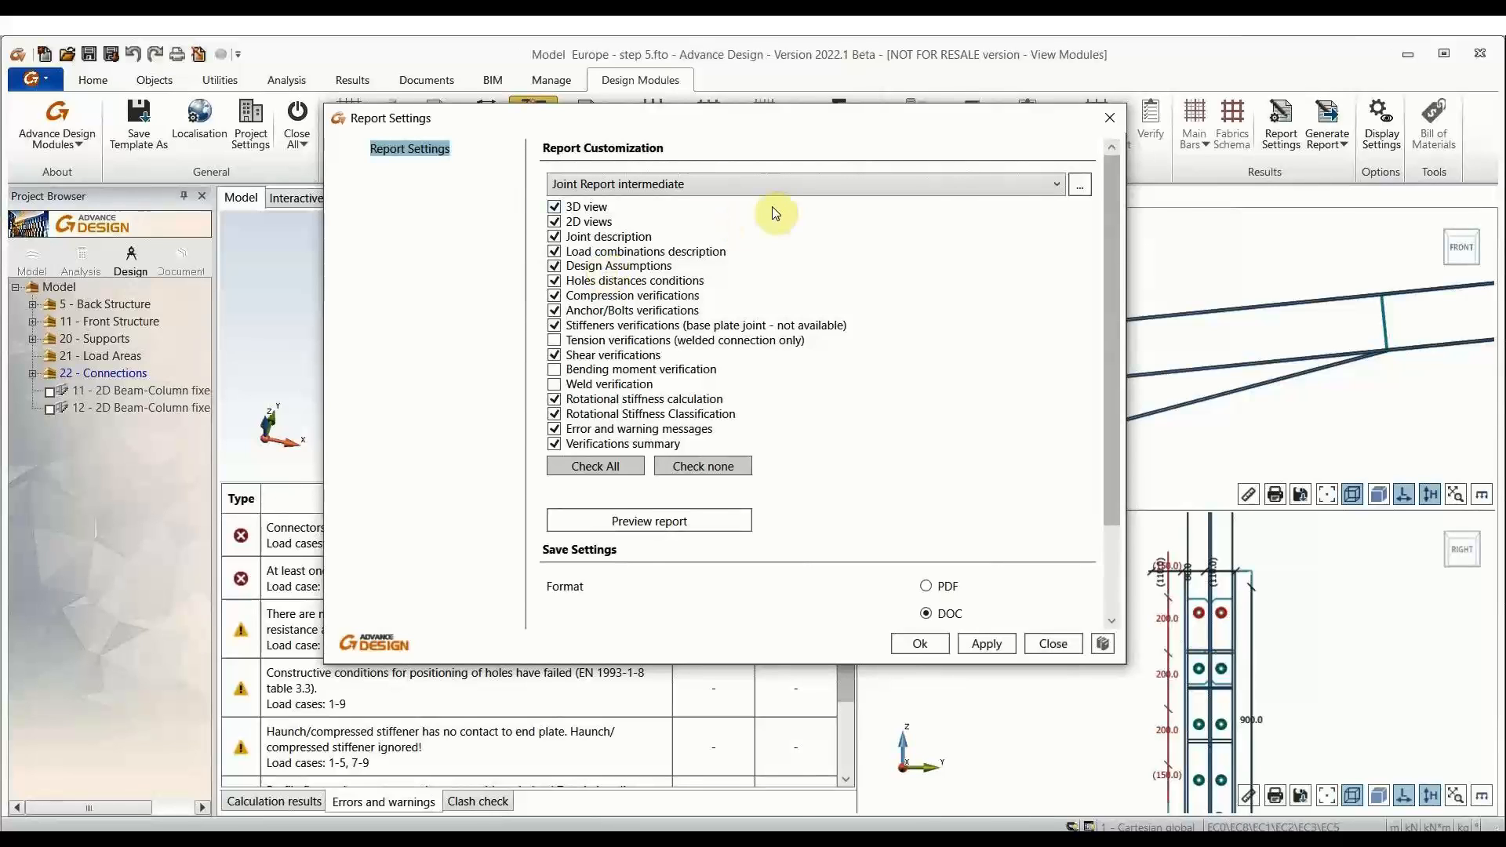
pyautogui.click(1106, 119)
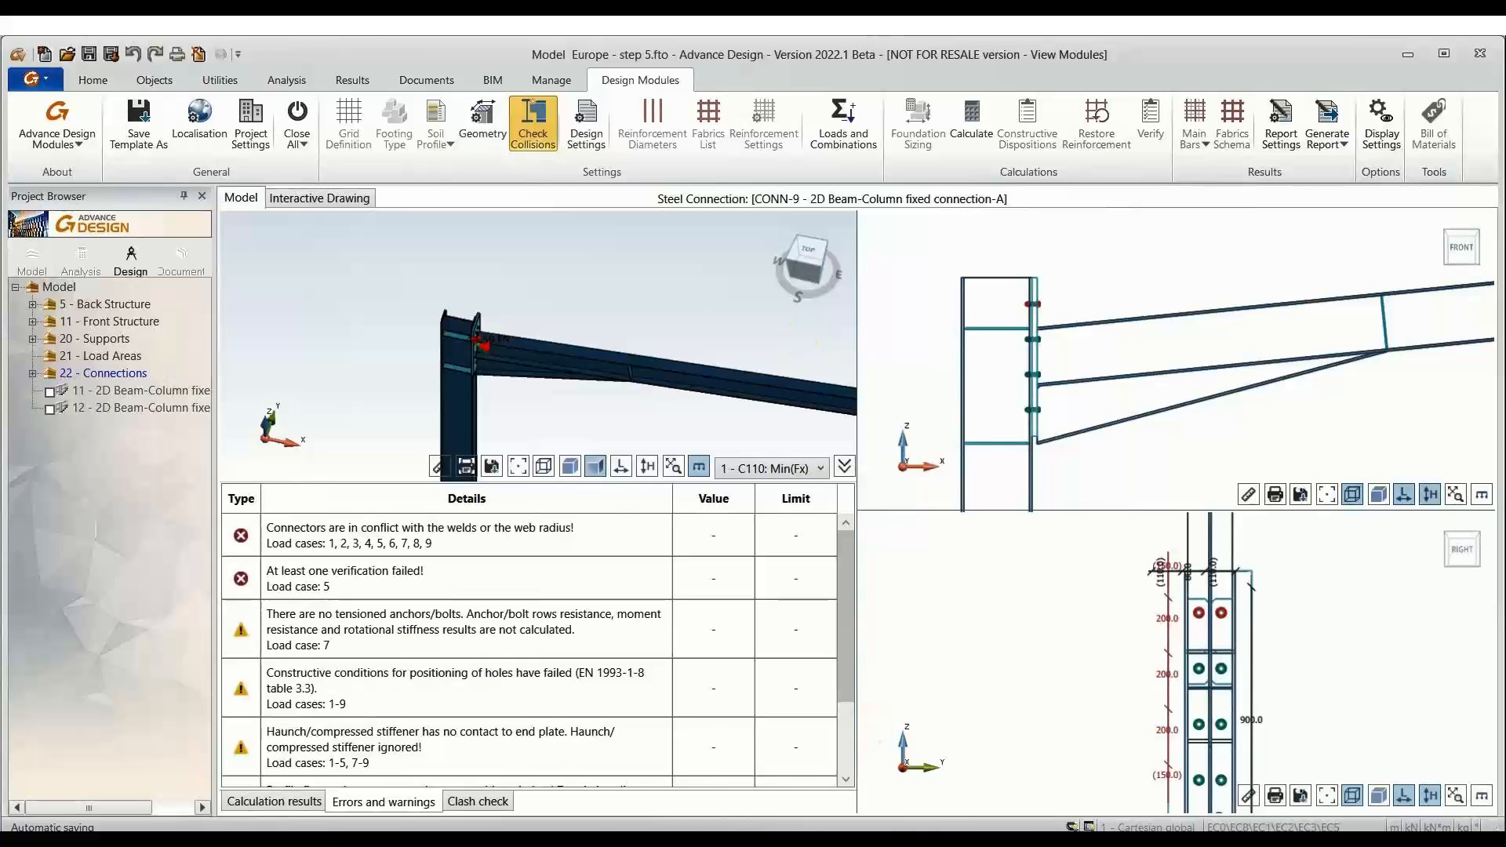
pyautogui.moveTo(914, 840)
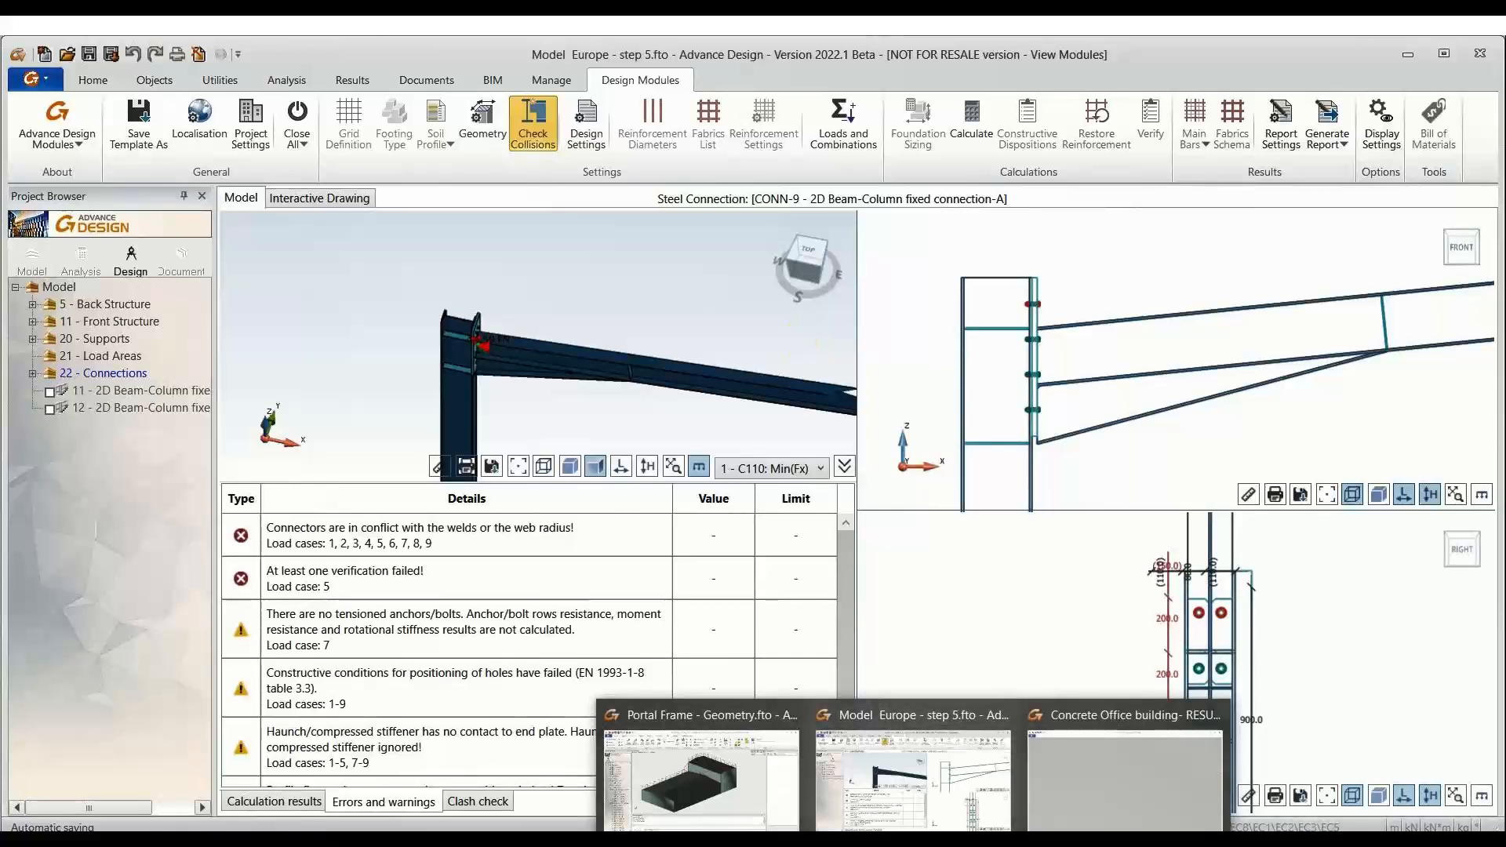
pyautogui.click(1088, 744)
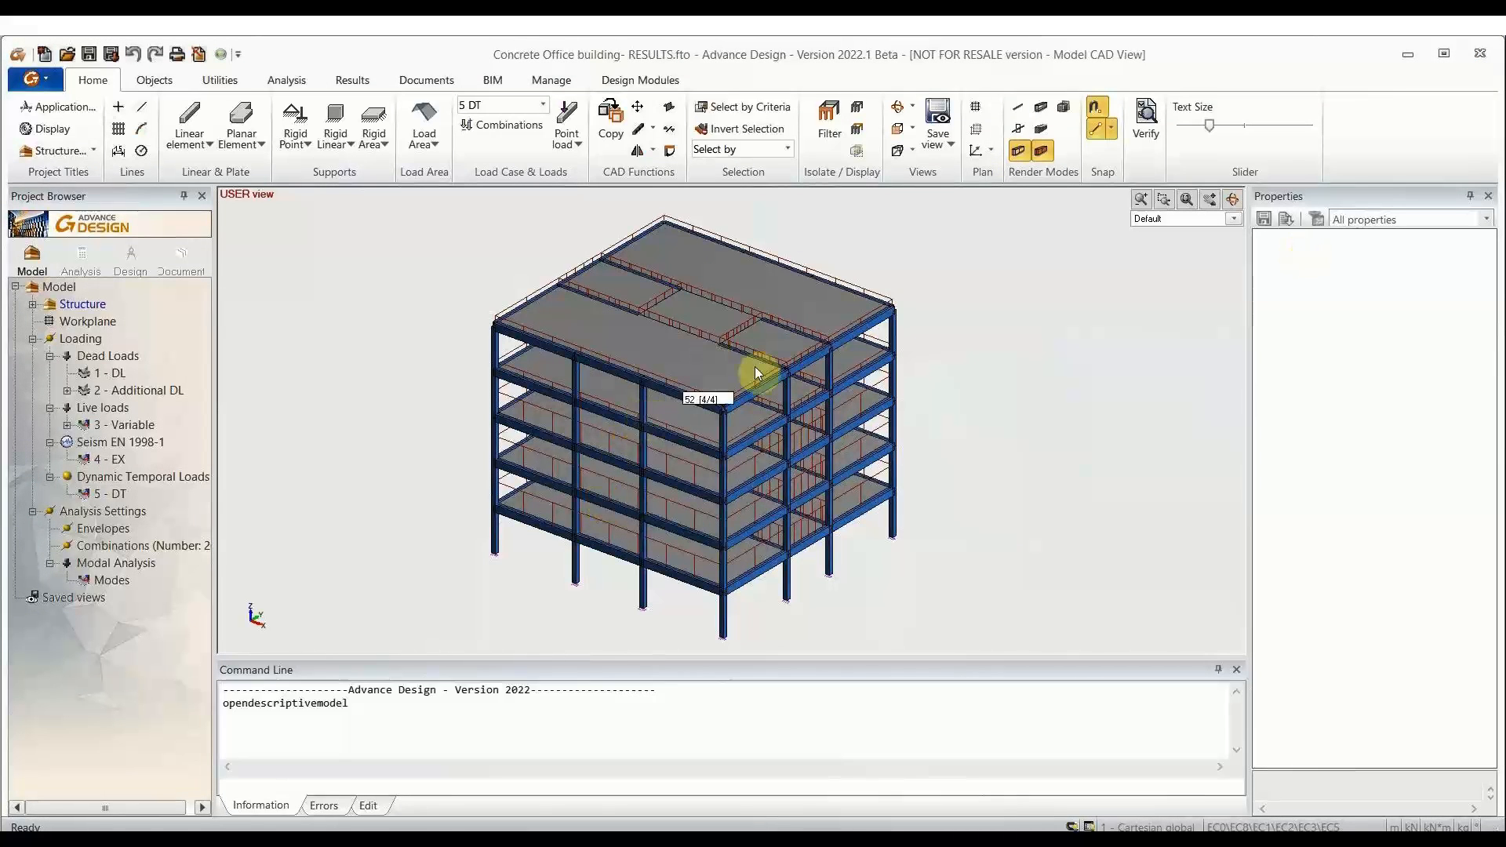
# Step: Open the current analysis model of the concrete office building without launching a new calculation
pyautogui.click(1234, 199)
pyautogui.moveTo(1183, 296); pyautogui.dragTo(639, 293)
pyautogui.moveTo(791, 504); pyautogui.dragTo(592, 431)
pyautogui.click(81, 253)
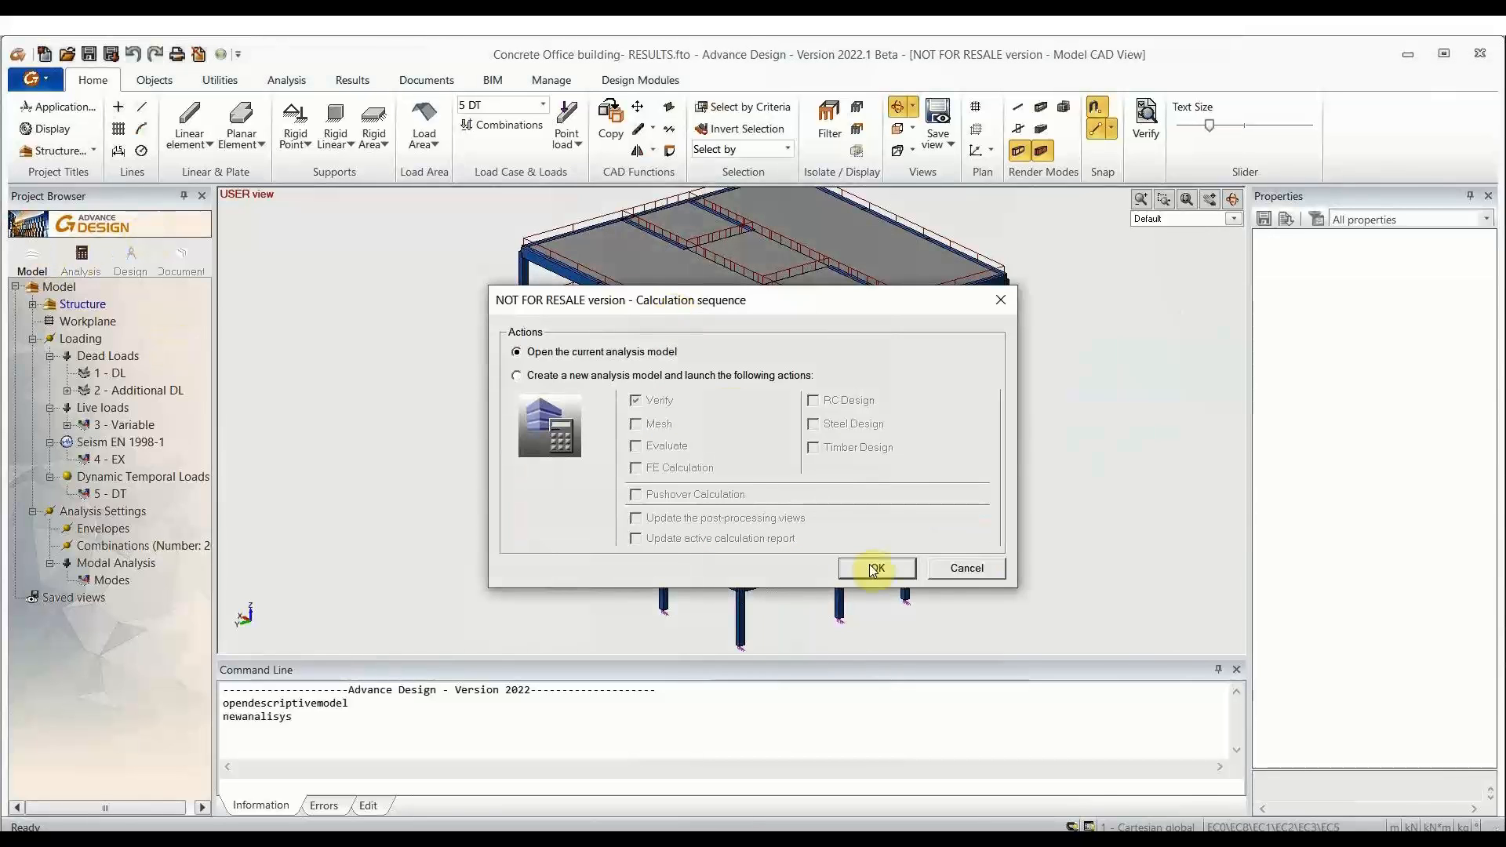
pyautogui.click(872, 569)
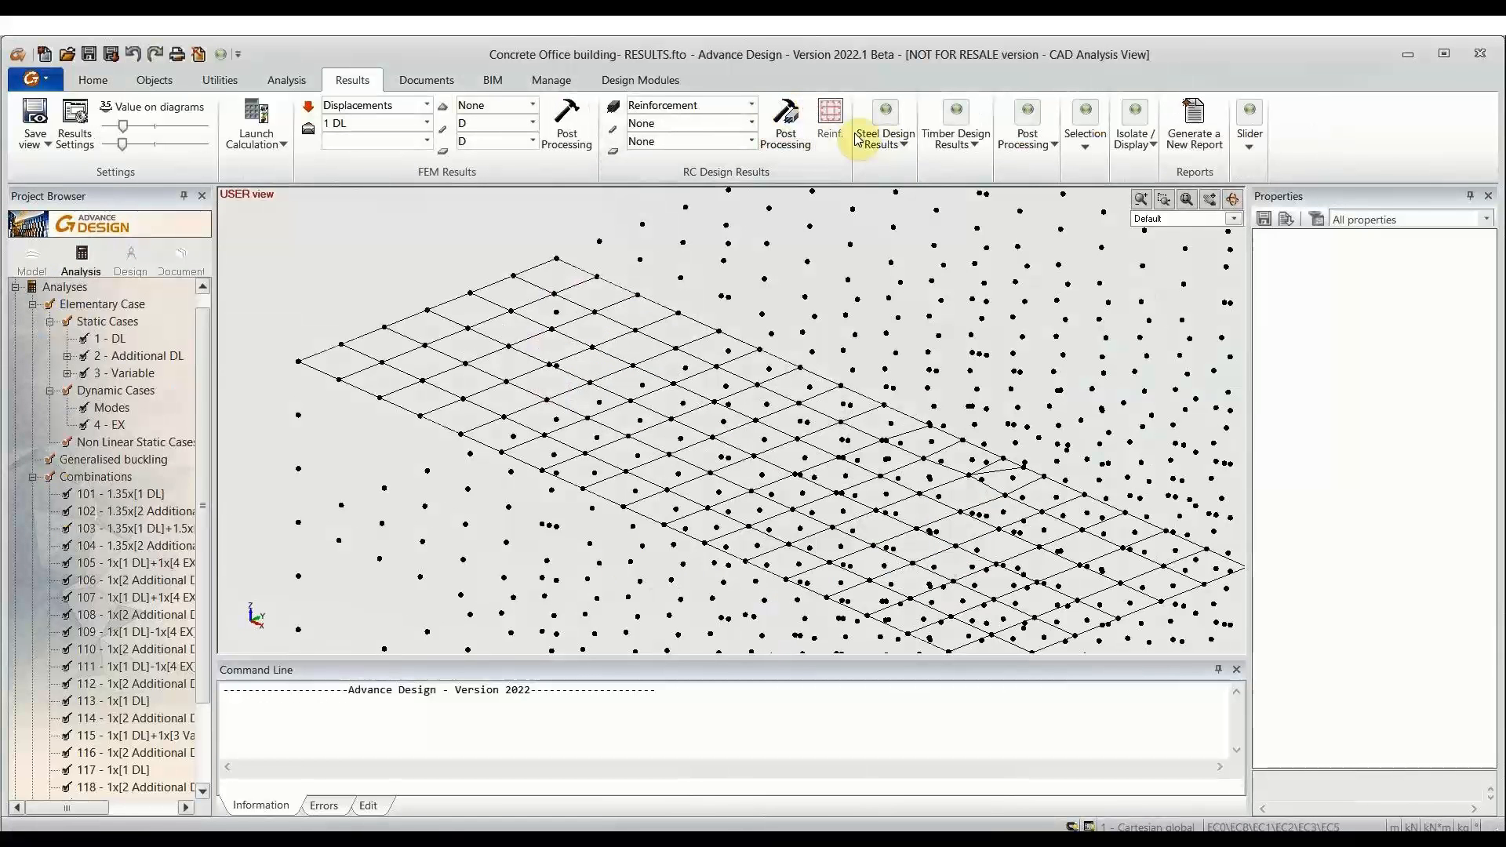
# Step: Display all elements of the analysis model and render the building as solid shapes with shaded faces
pyautogui.click(92, 80)
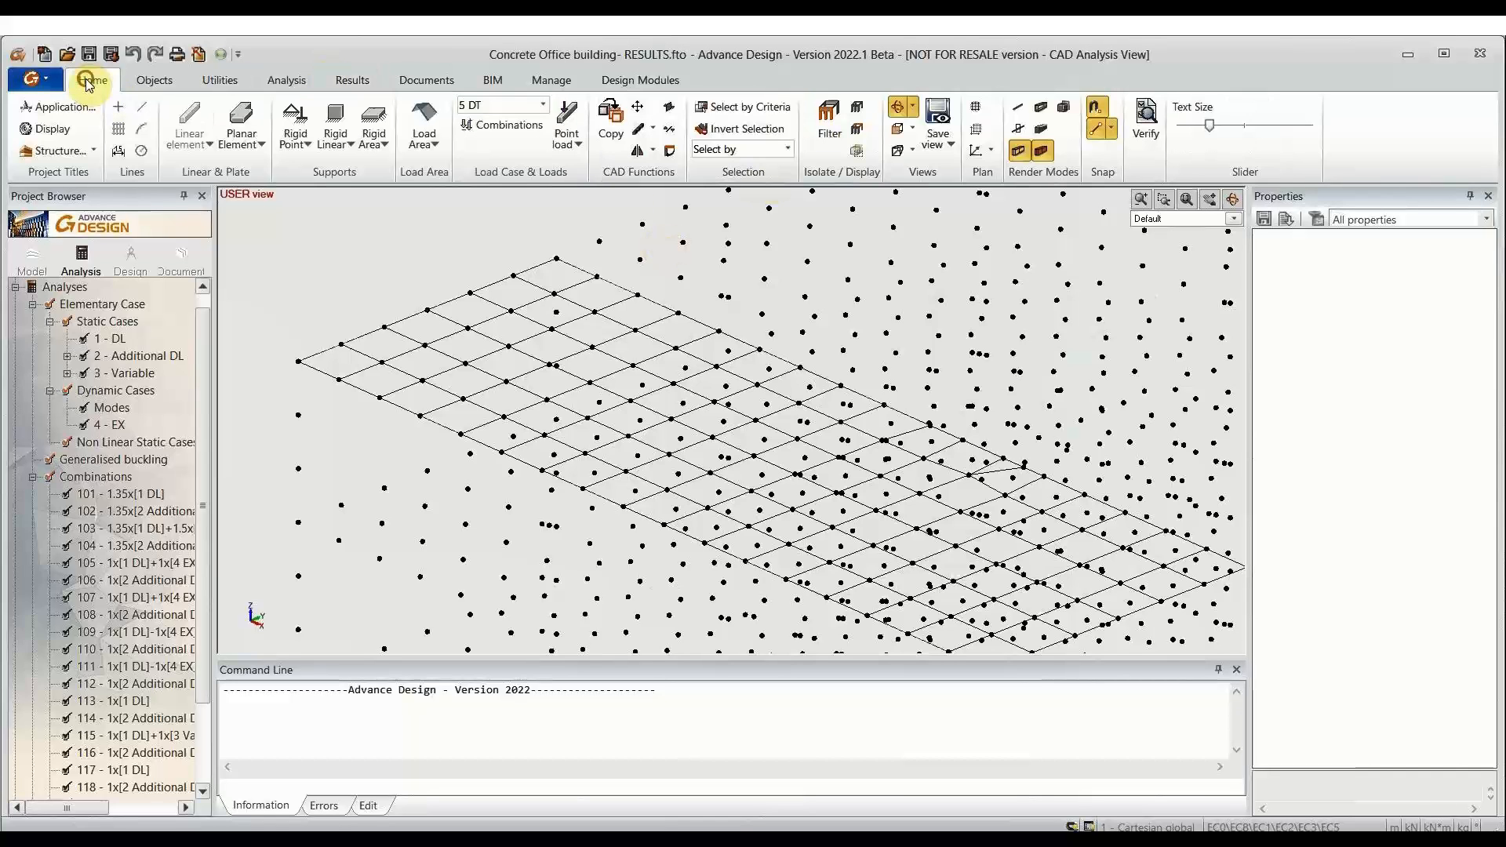
pyautogui.click(855, 110)
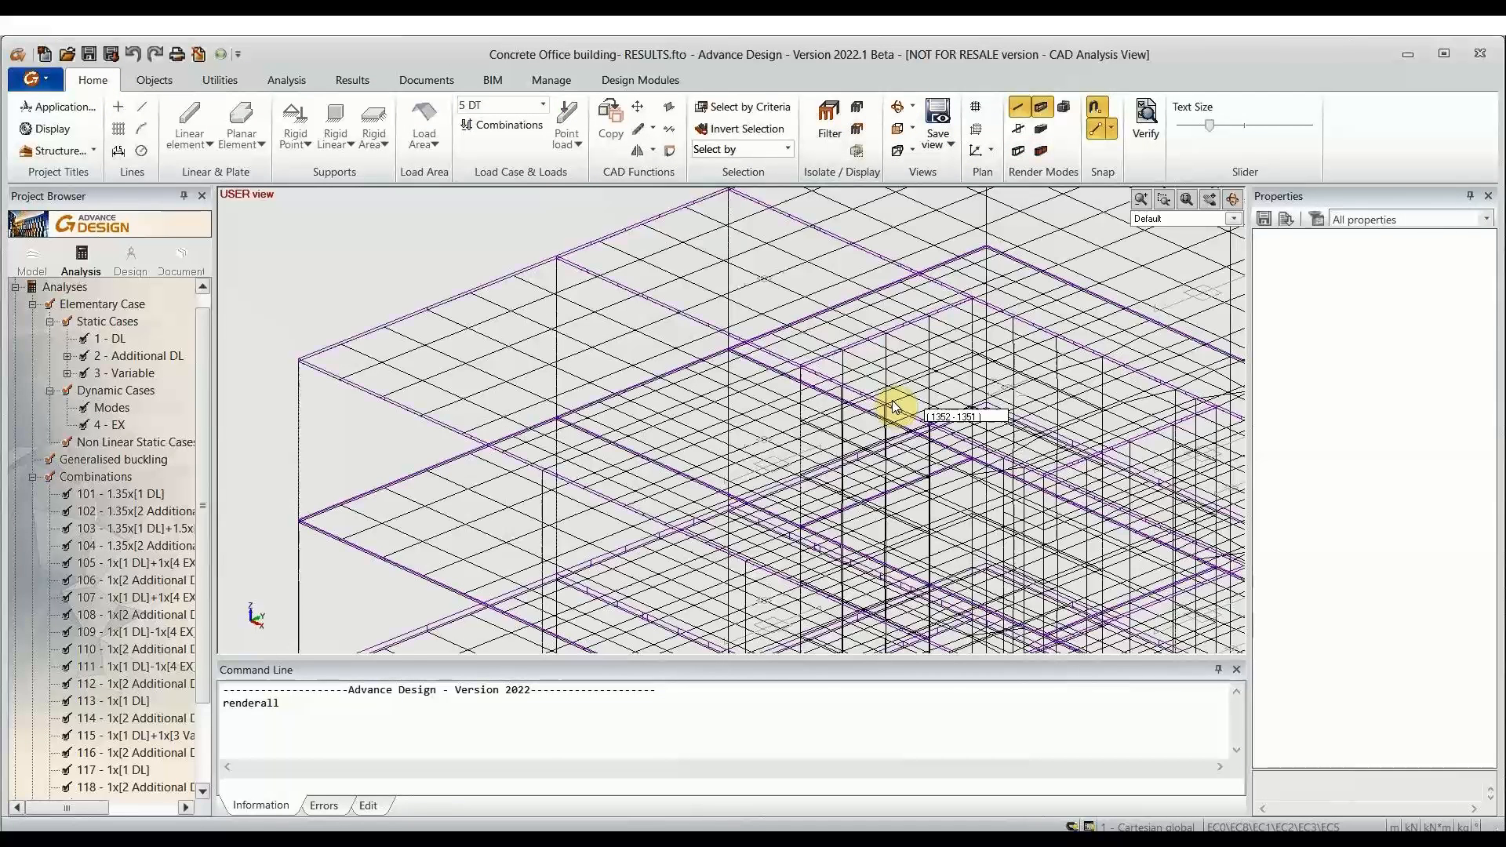
pyautogui.scroll(-6, 869, 386)
pyautogui.moveTo(928, 471); pyautogui.dragTo(752, 424, button='middle')
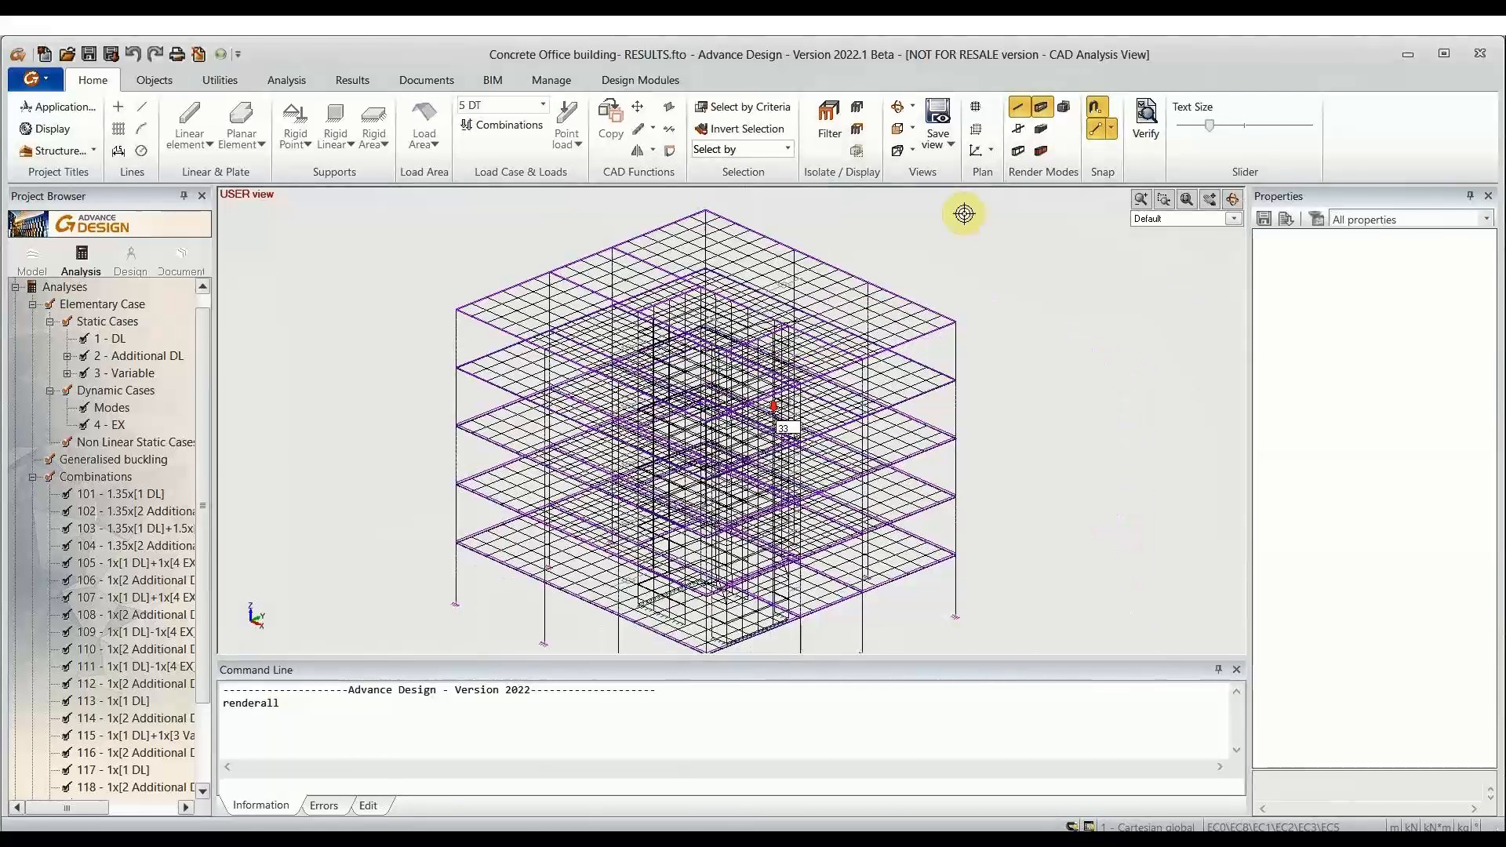
pyautogui.click(1017, 151)
pyautogui.click(1042, 151)
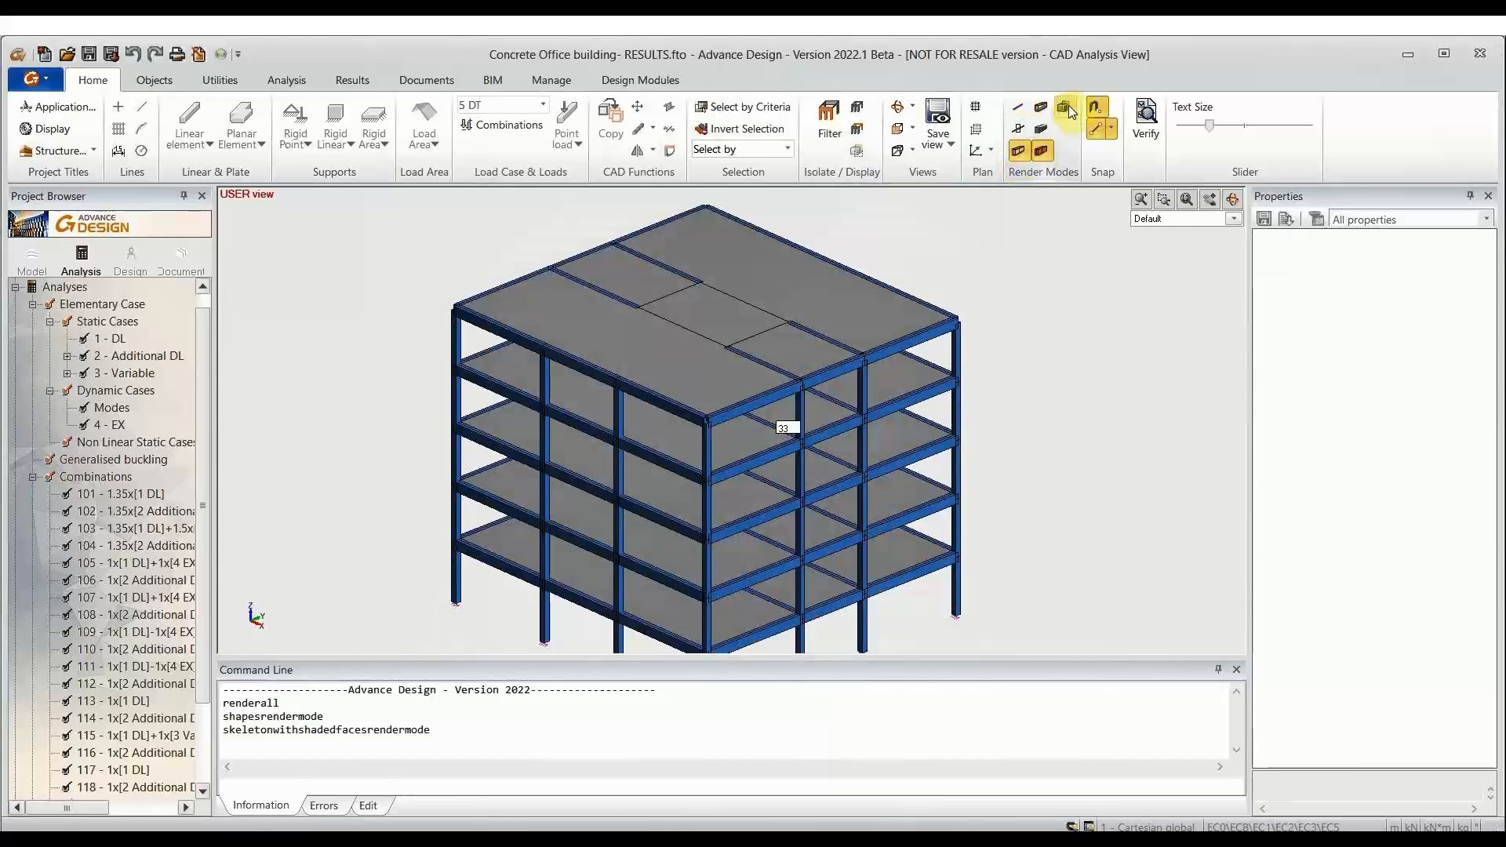
# Step: Select the R300*500 concrete beam at the front corner of the lowest floor and open it with Design Modules
pyautogui.moveTo(960, 358); pyautogui.dragTo(962, 346, button='middle')
pyautogui.moveTo(429, 644); pyautogui.dragTo(461, 592, button='middle')
pyautogui.scroll(2, 570, 615)
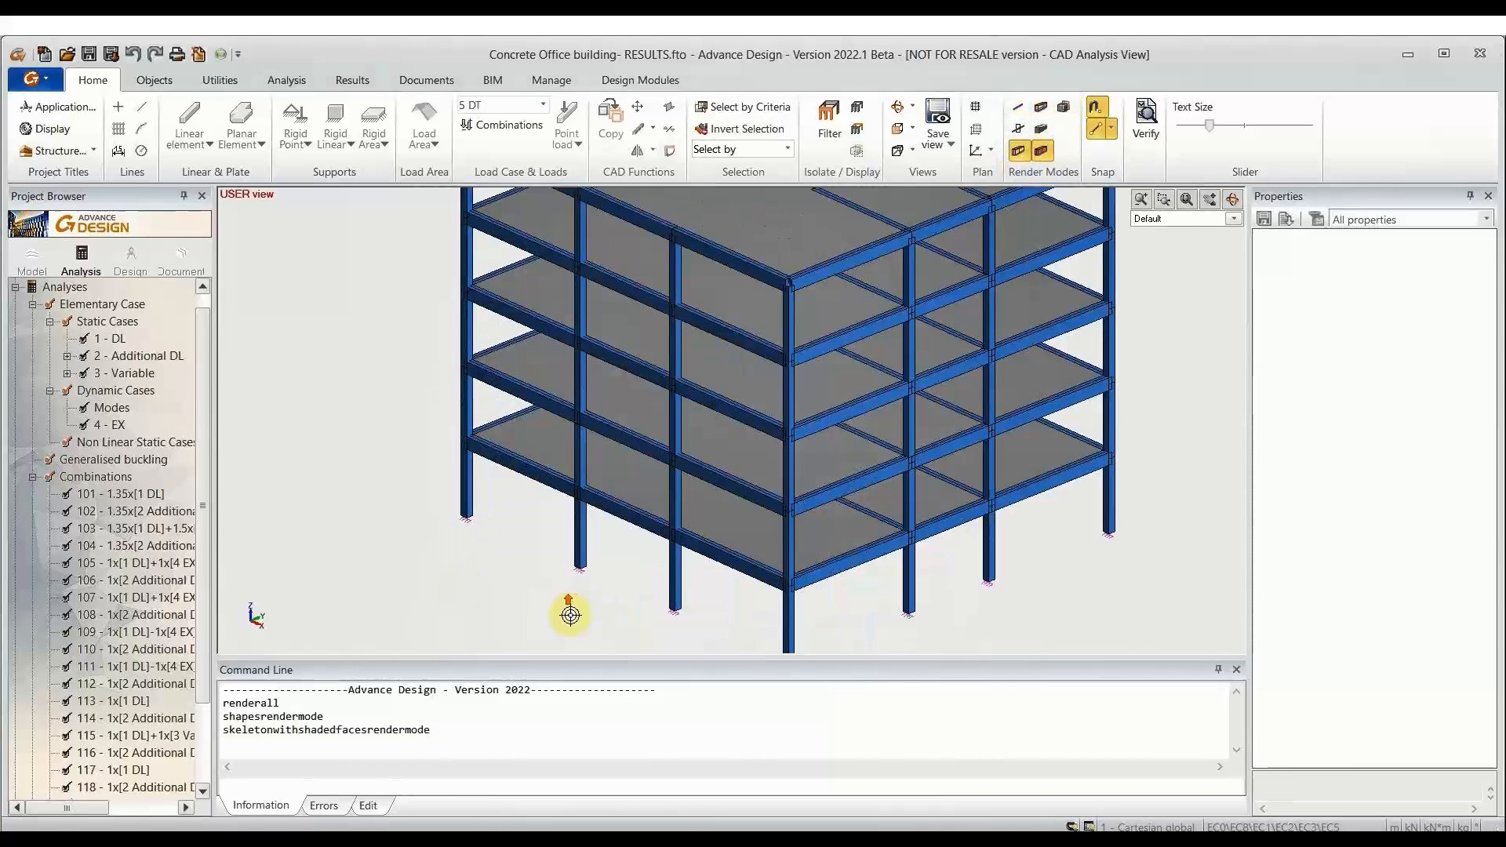
pyautogui.moveTo(813, 605); pyautogui.dragTo(713, 511, button='middle')
pyautogui.moveTo(531, 491); pyautogui.dragTo(551, 543, button='middle')
pyautogui.moveTo(431, 456); pyautogui.dragTo(459, 518, button='middle')
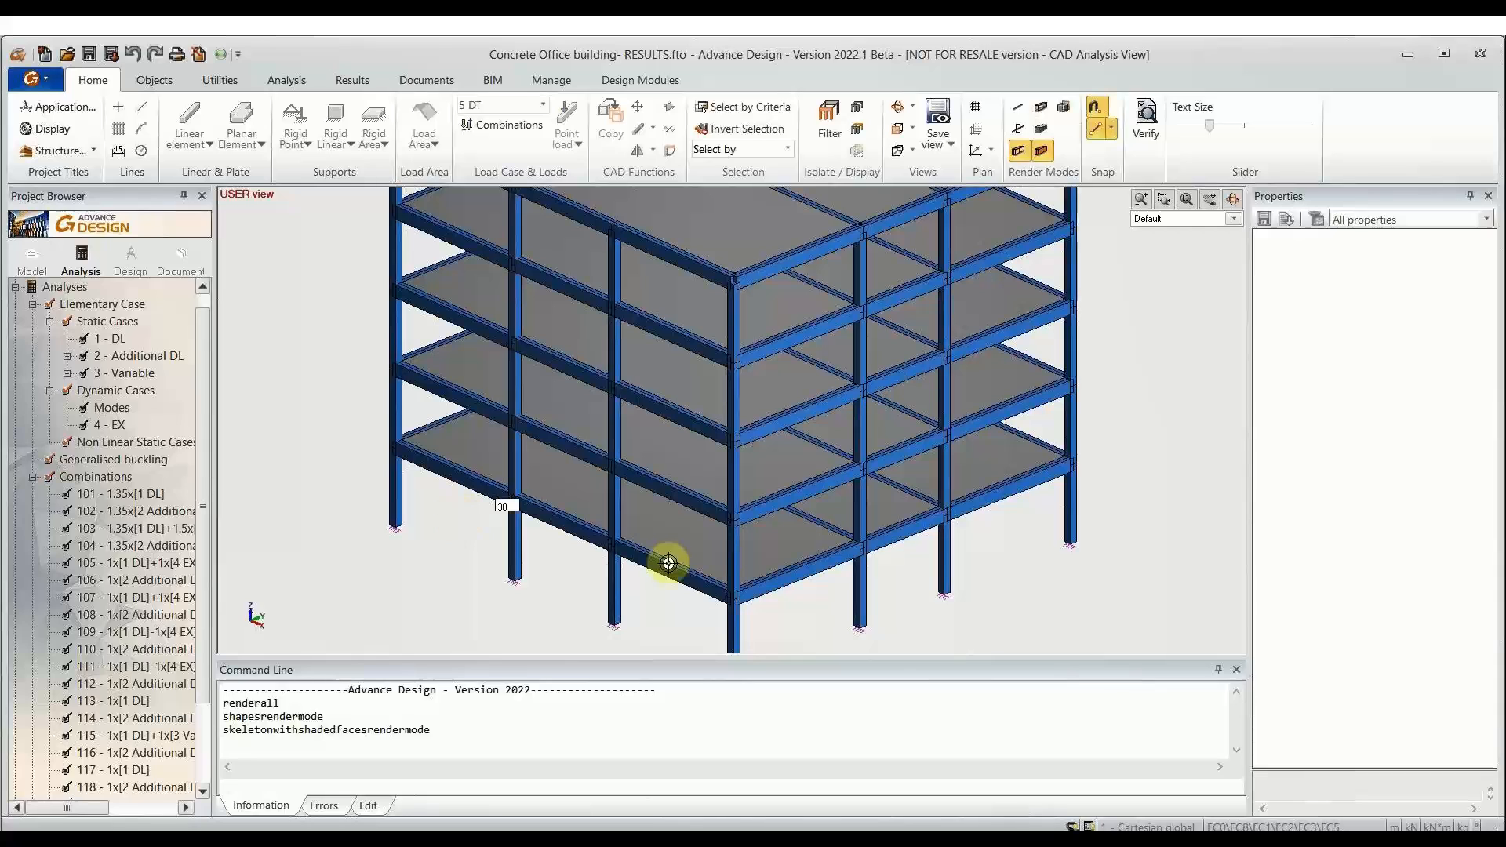
pyautogui.click(791, 590)
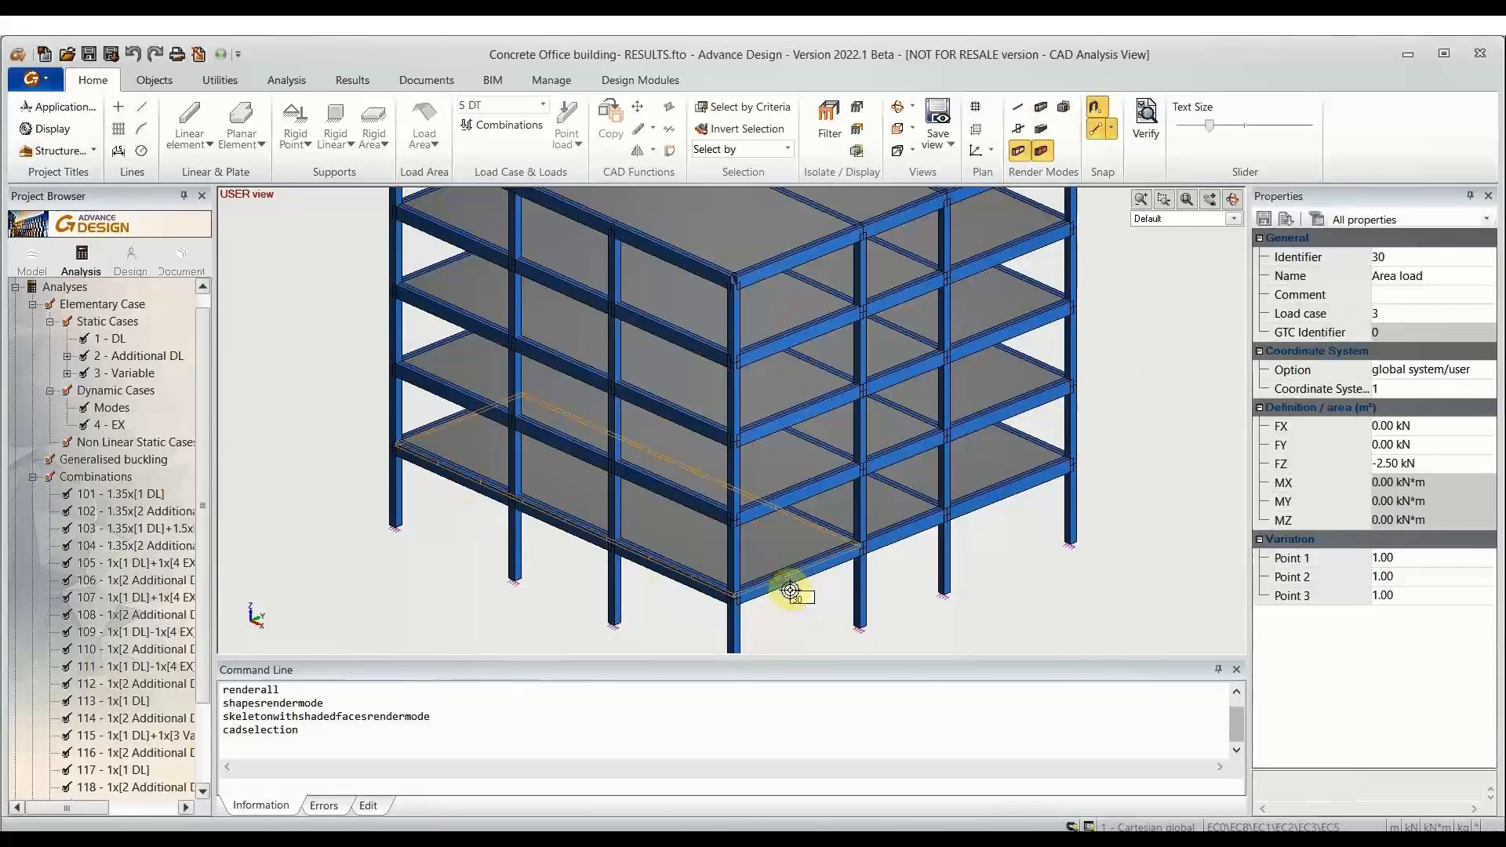
pyautogui.press('Escape')
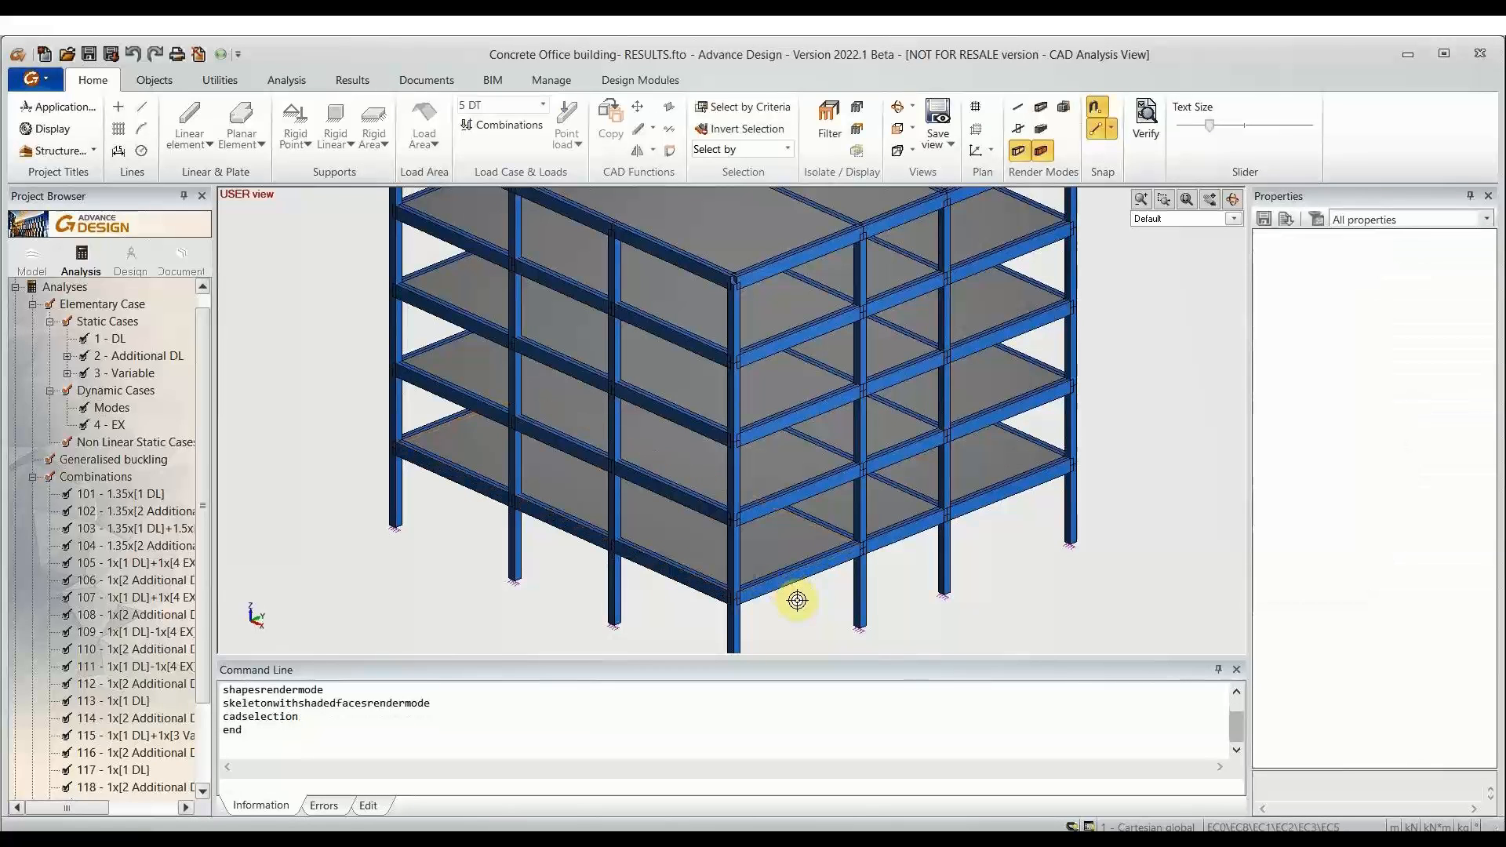
pyautogui.click(786, 592)
pyautogui.rightClick(785, 590)
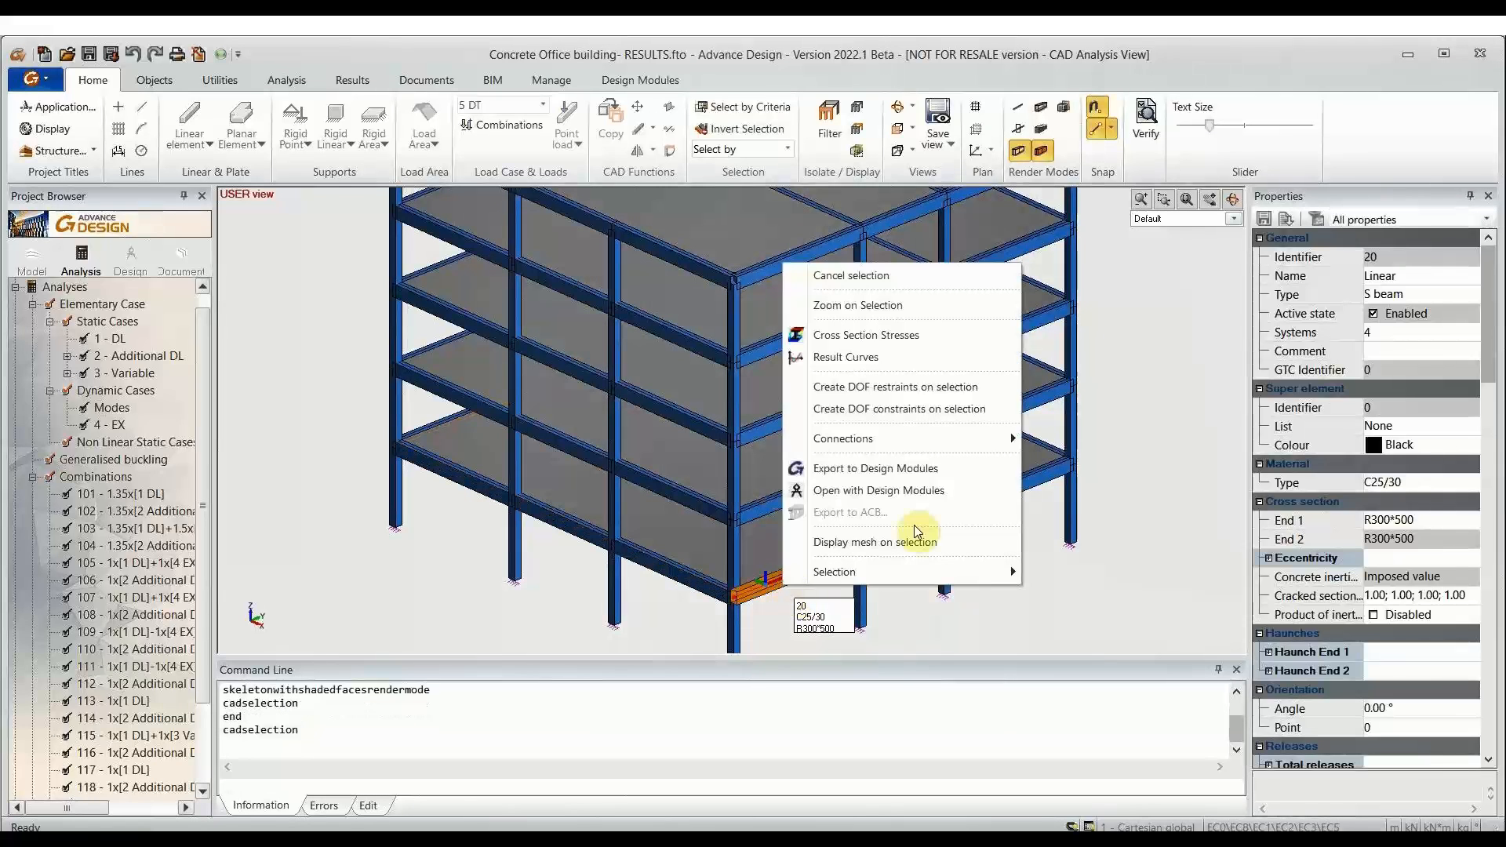
pyautogui.click(928, 490)
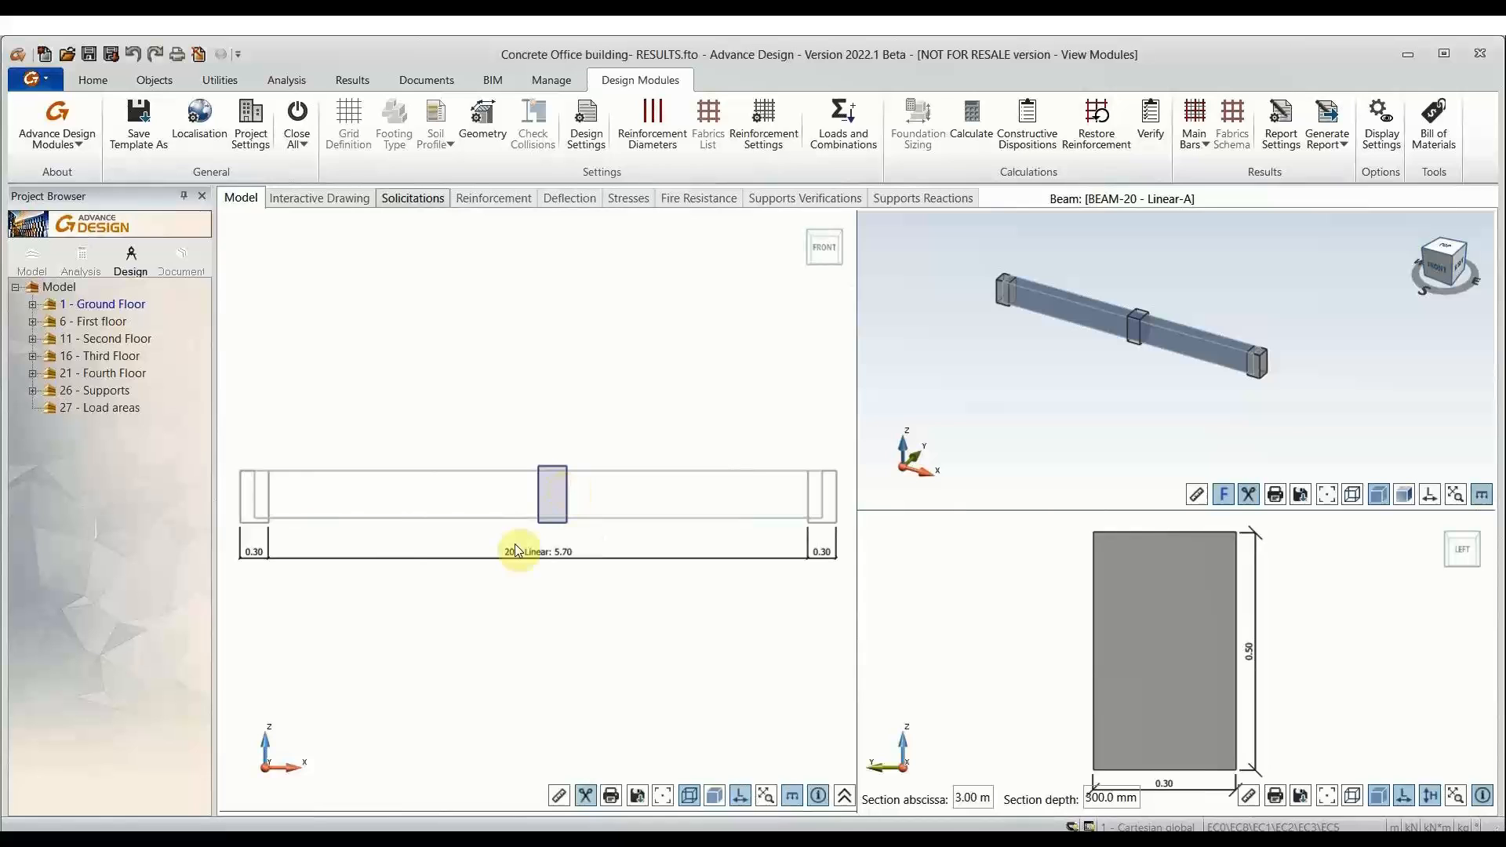
# Step: Move the section cut along the beam to about 2.06 m and inspect the beam from different angles in the 3D view
pyautogui.moveTo(555, 511); pyautogui.dragTo(455, 507)
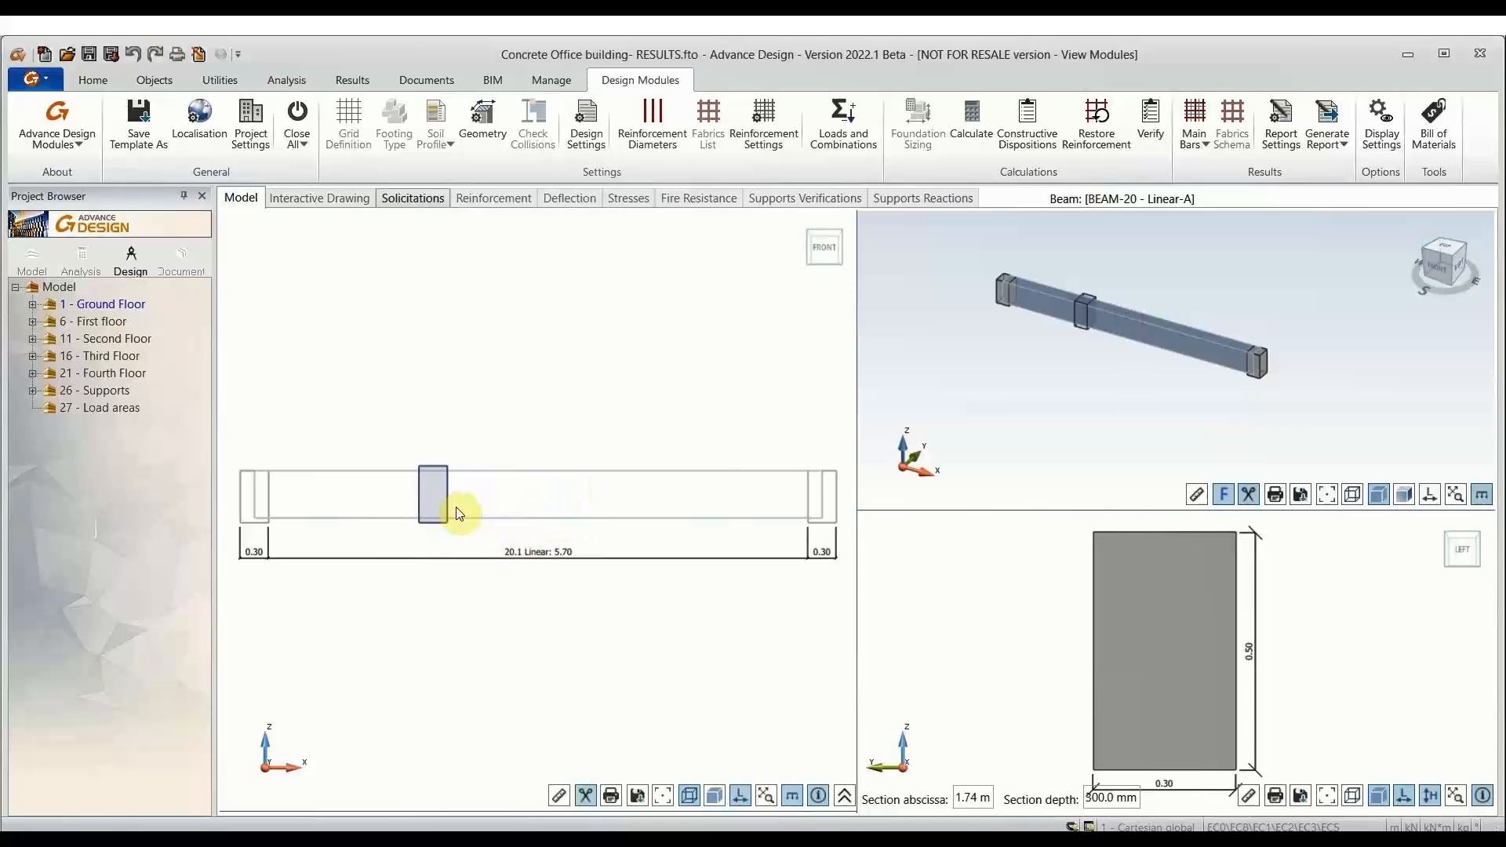
pyautogui.scroll(5, 1168, 311)
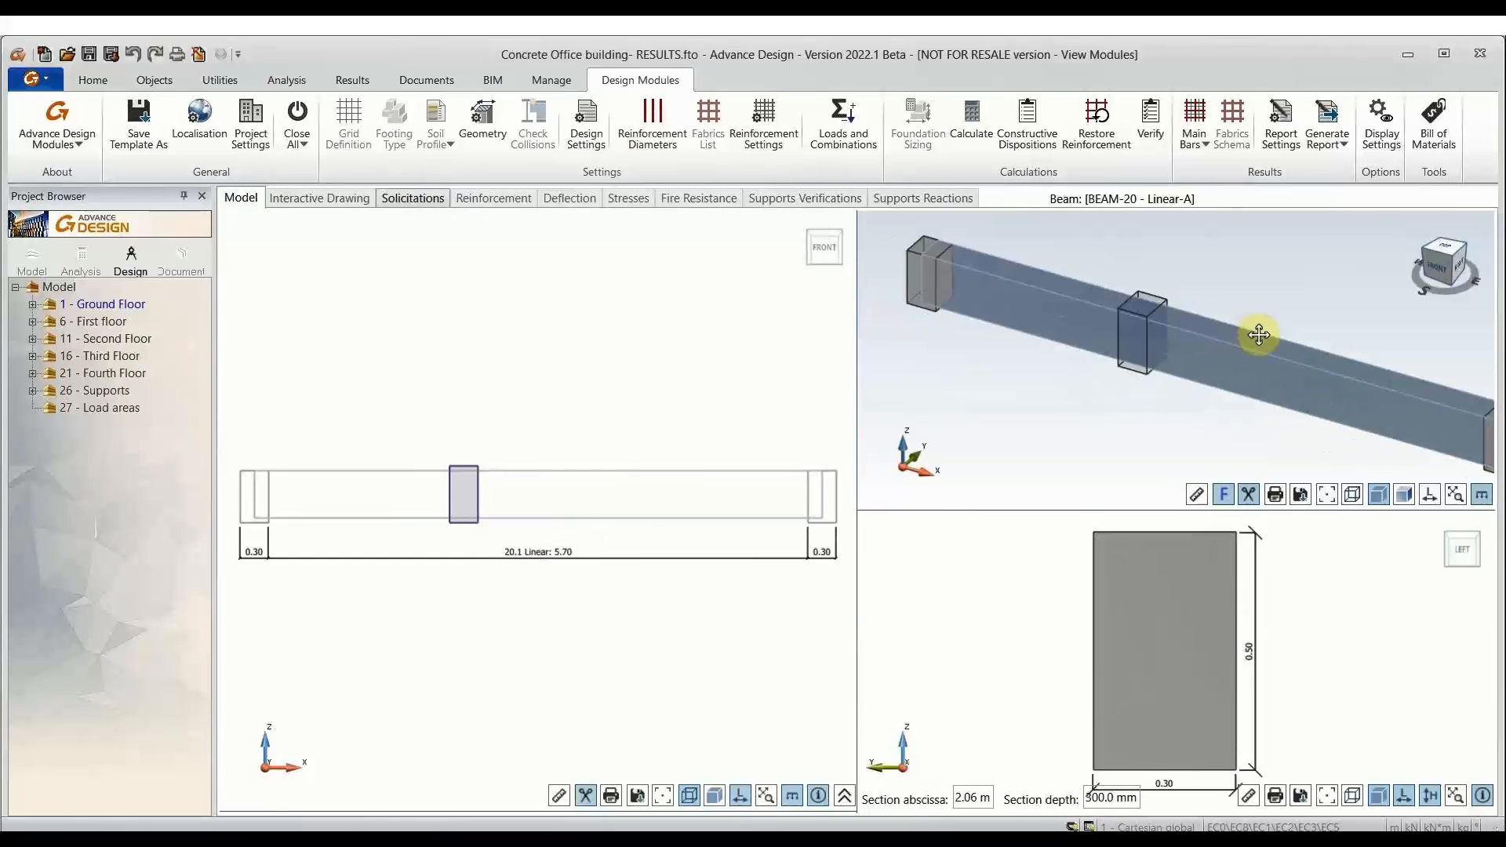
pyautogui.scroll(-5, 935, 280)
pyautogui.scroll(1, 1243, 319)
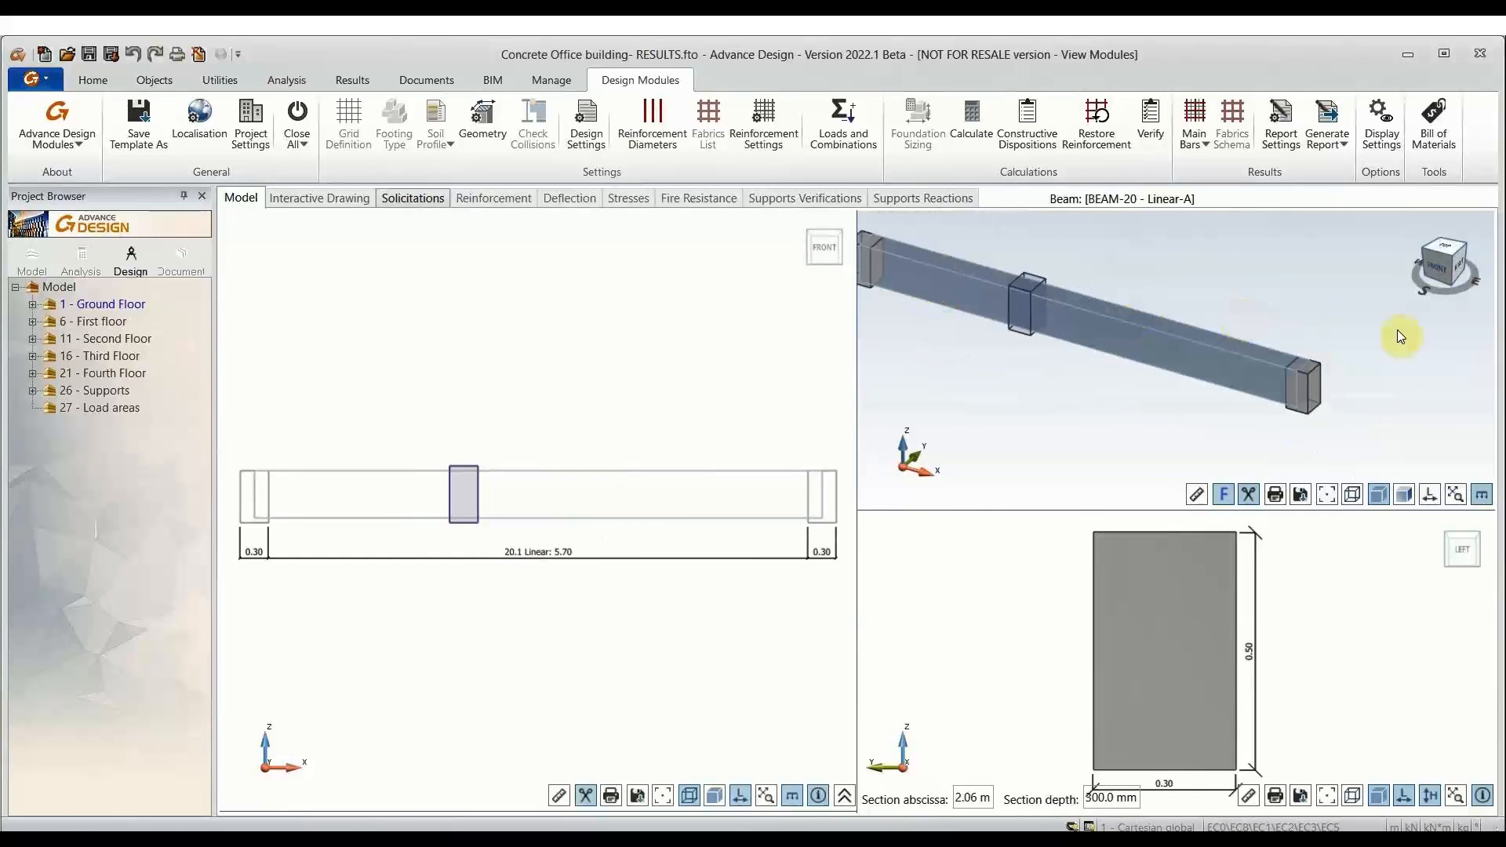
pyautogui.moveTo(1461, 269); pyautogui.dragTo(1440, 275)
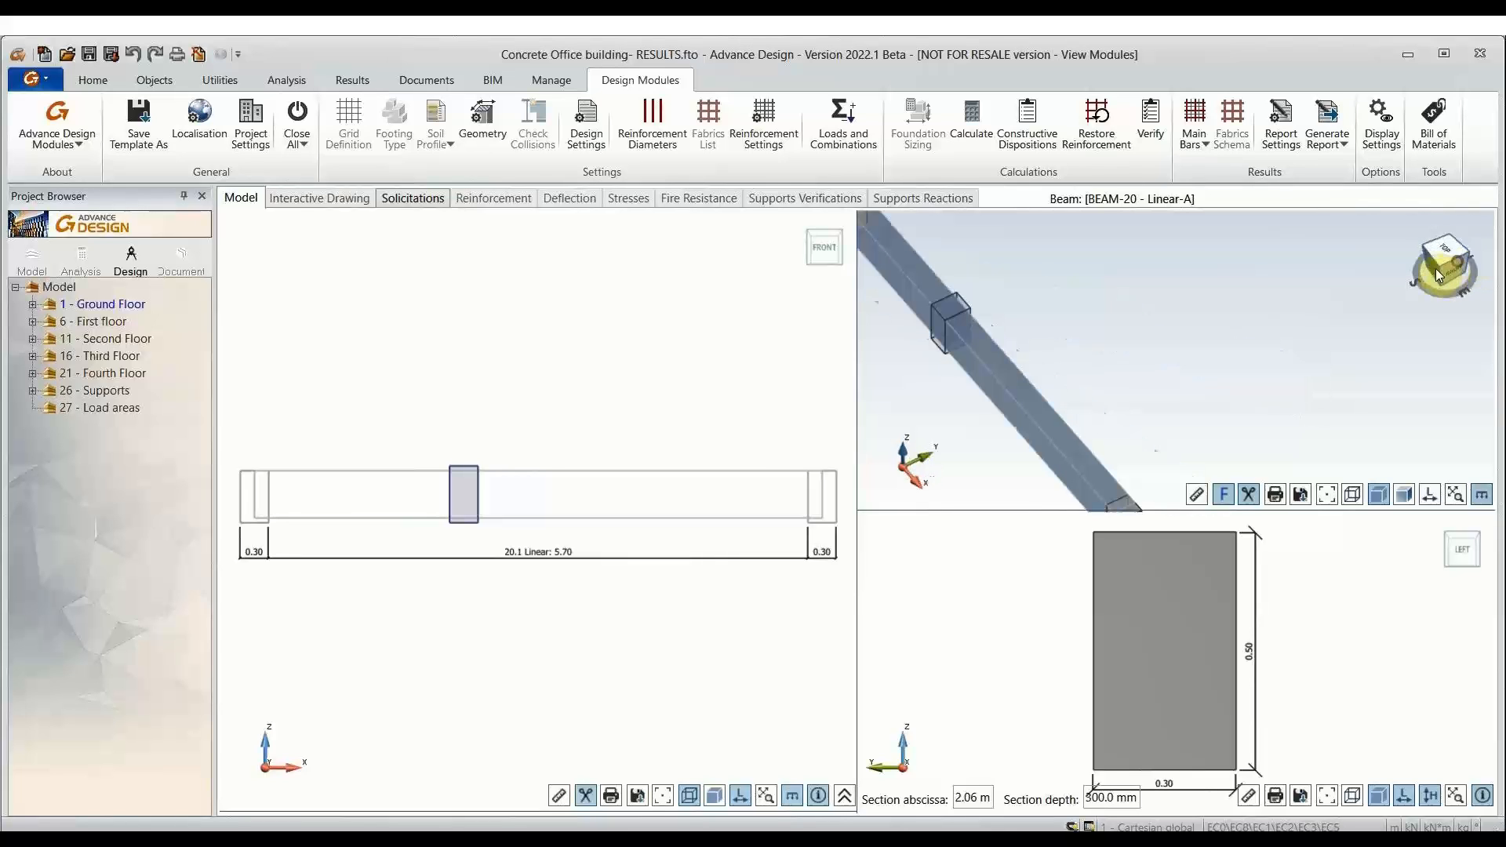
pyautogui.click(1440, 275)
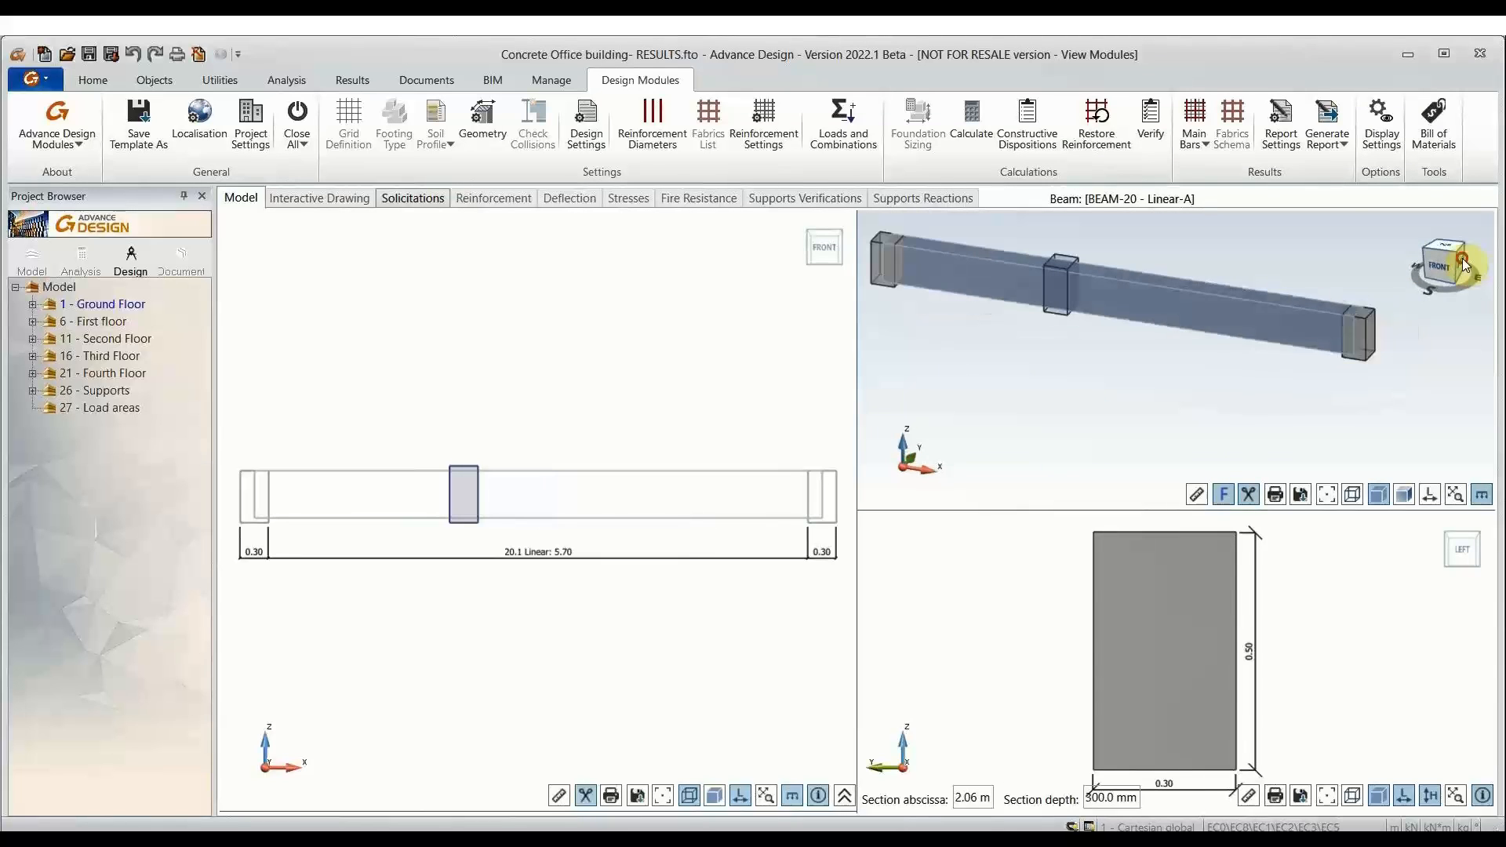
# Step: Open the beam's geometry settings and set the section height to 600 mm
pyautogui.click(493, 112)
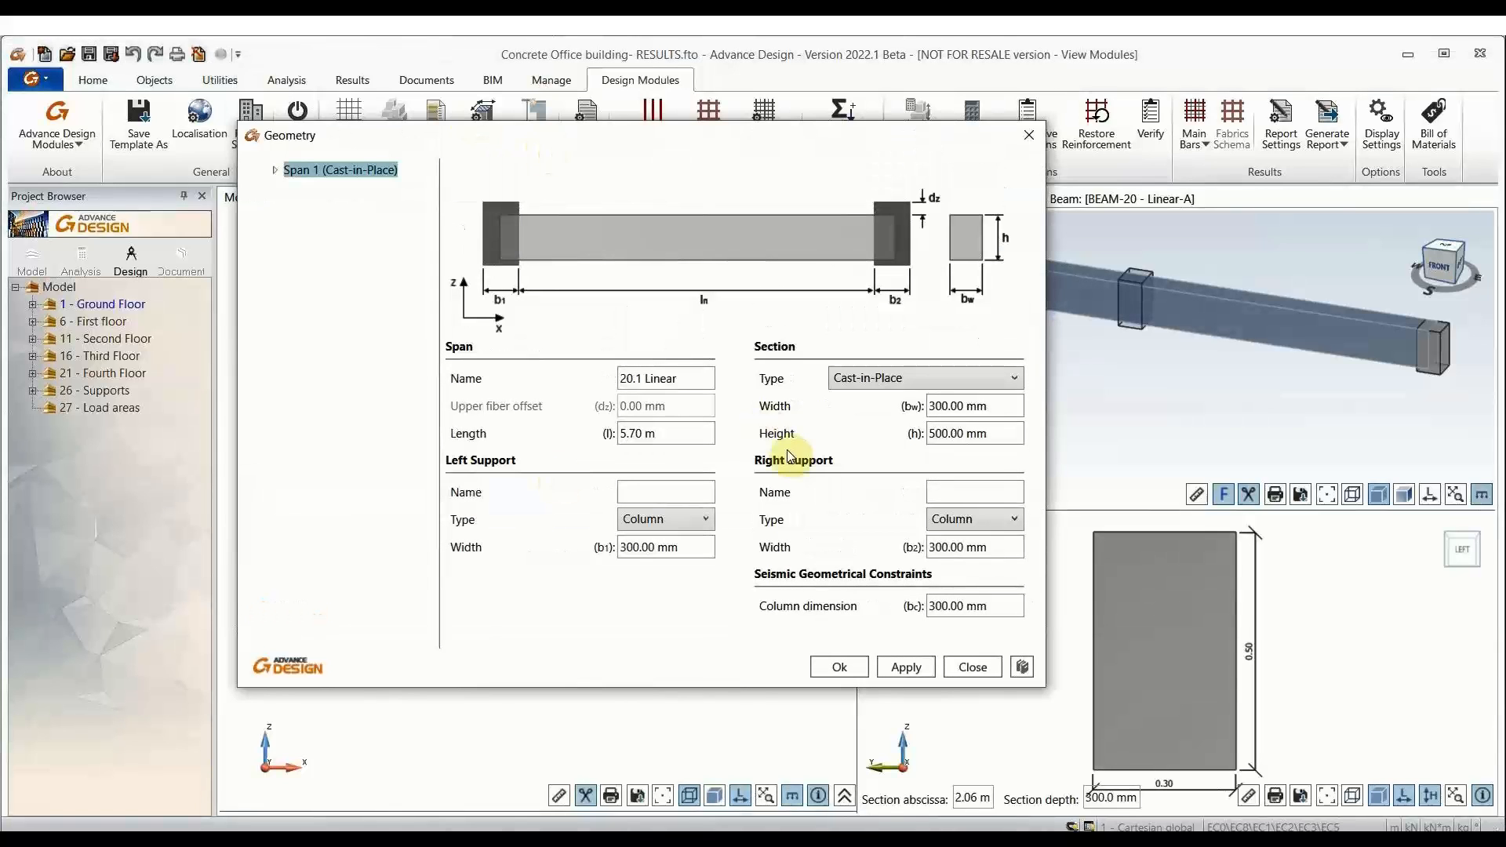
pyautogui.click(669, 432)
pyautogui.click(965, 406)
pyautogui.click(965, 435)
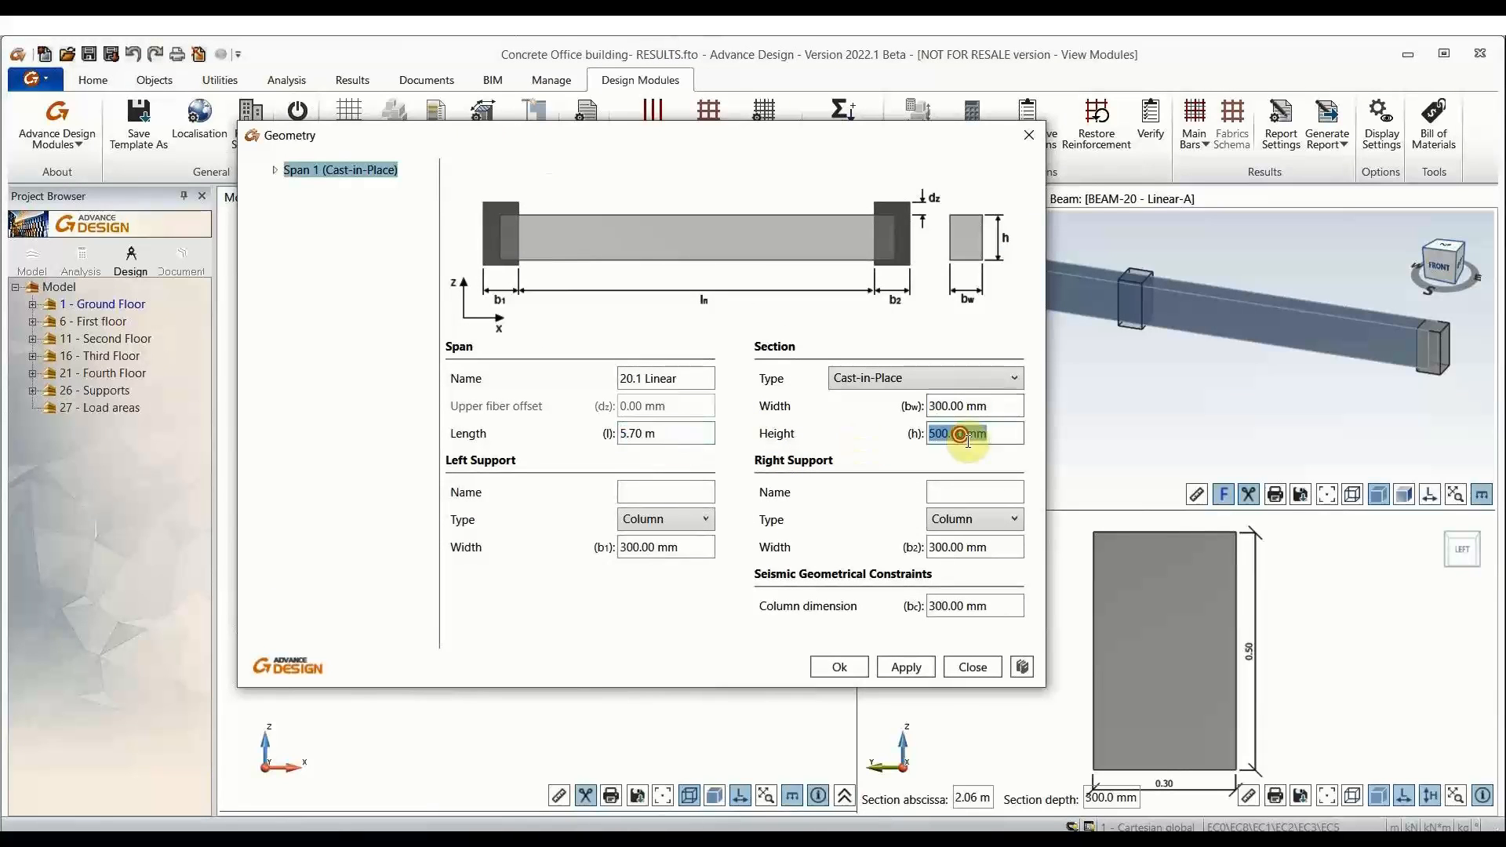
pyautogui.click(960, 416)
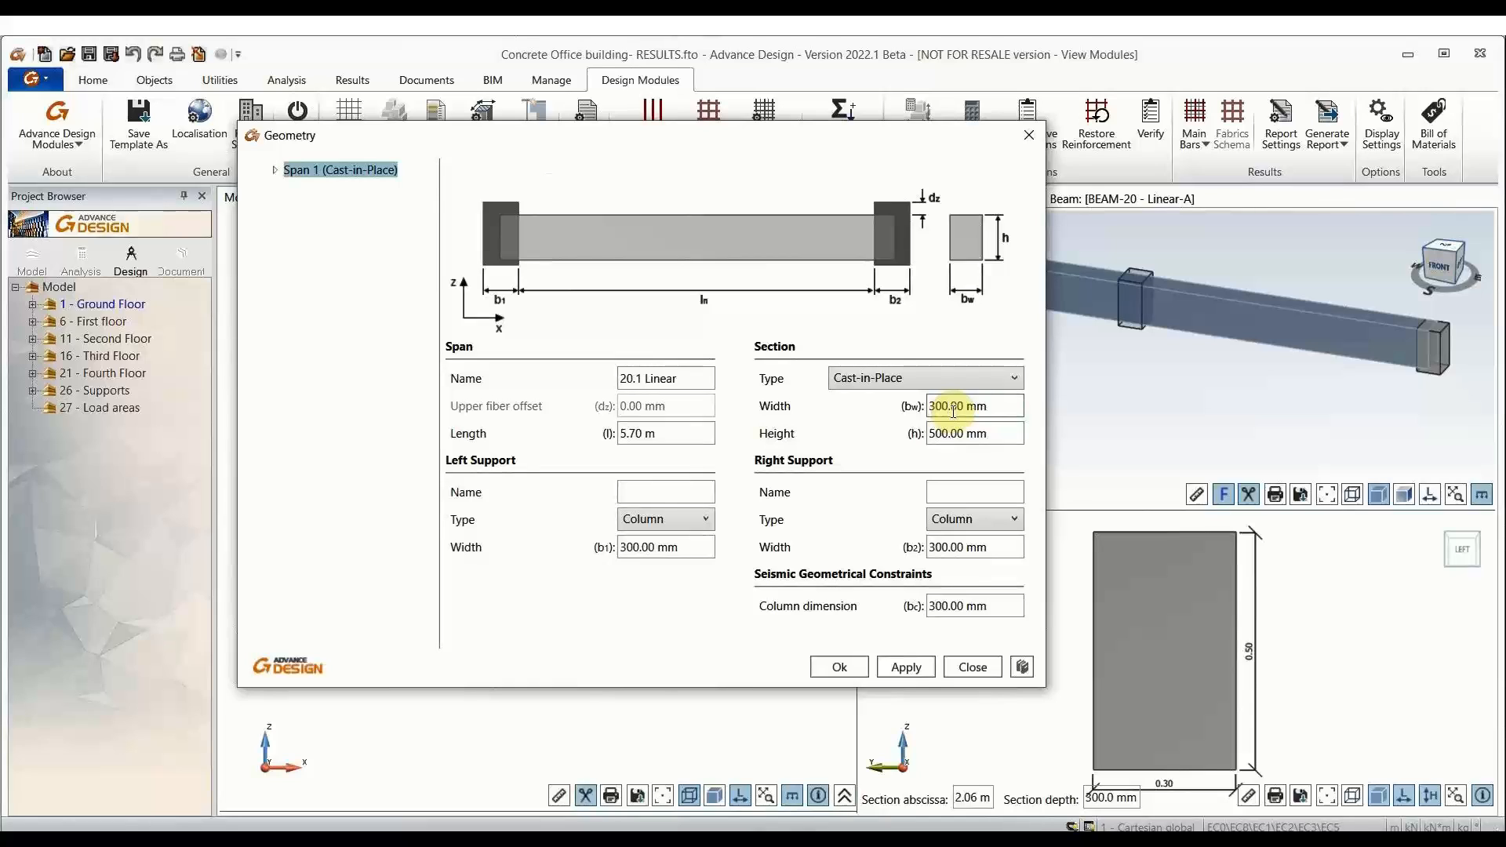
pyautogui.click(953, 440)
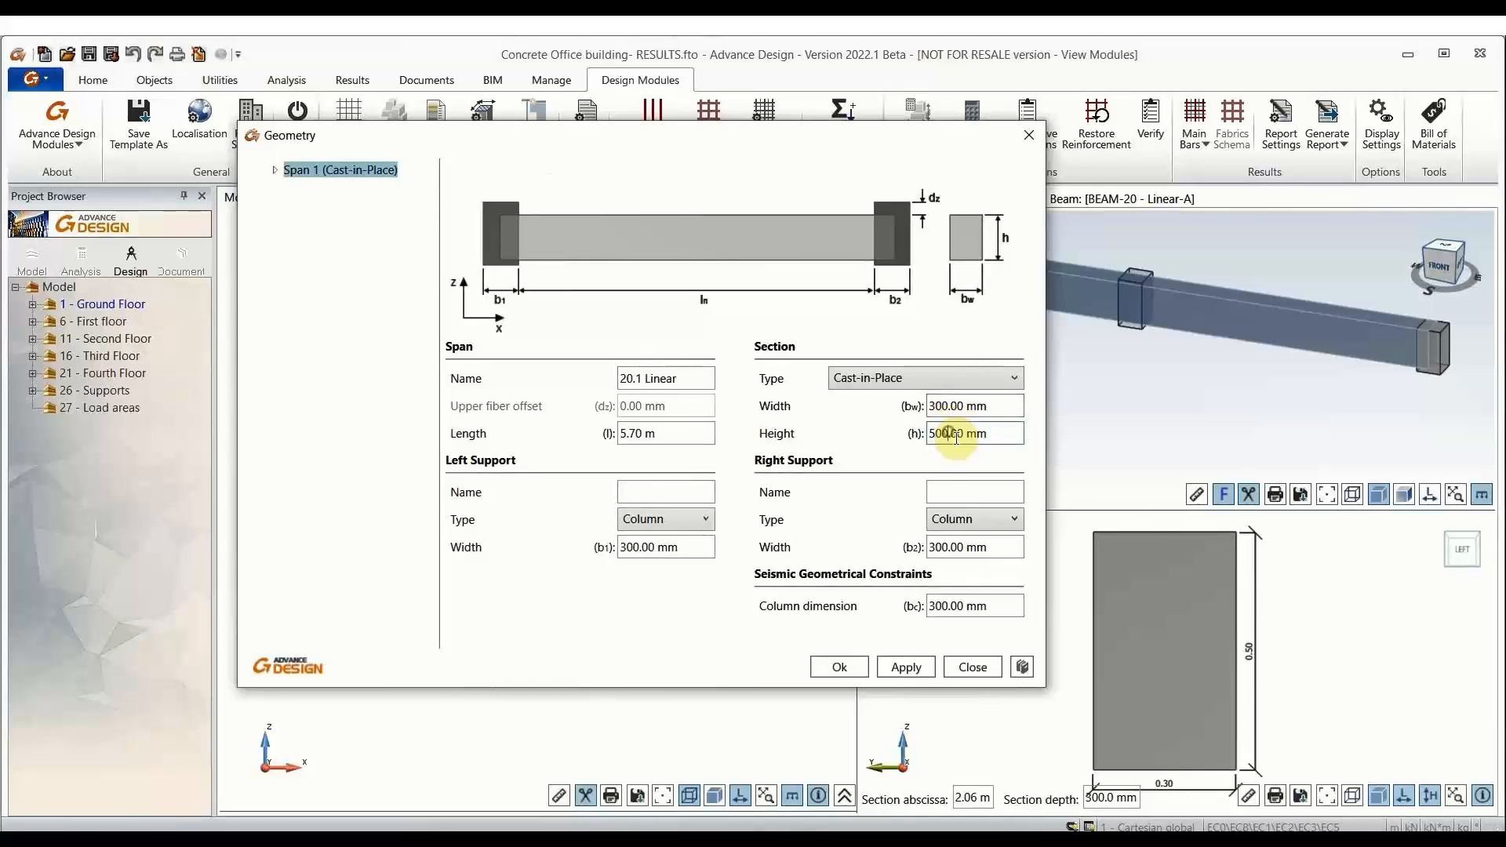
pyautogui.moveTo(950, 433); pyautogui.dragTo(880, 433)
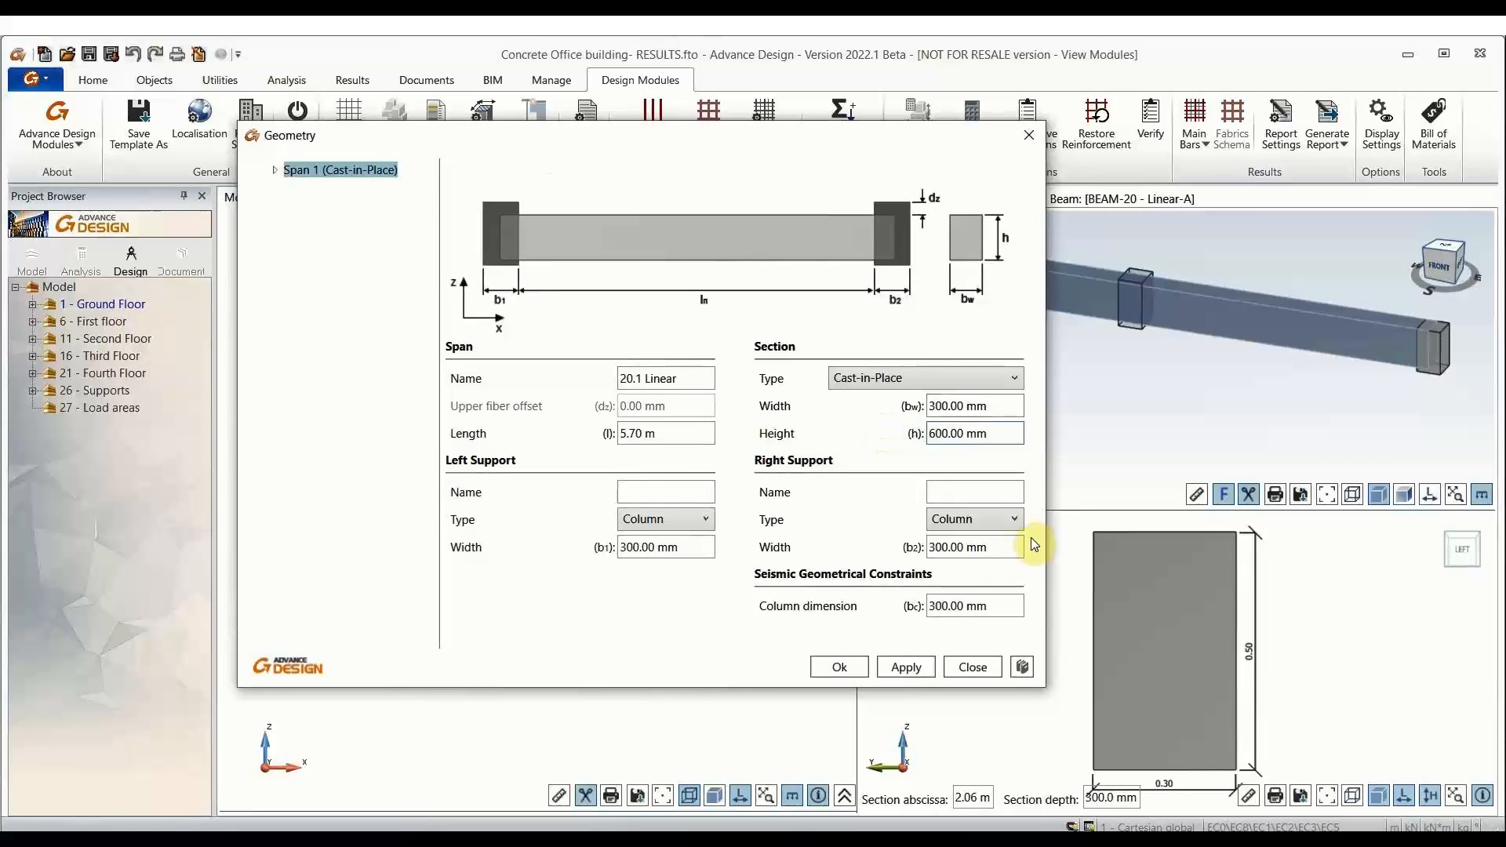
pyautogui.click(1004, 547)
pyautogui.click(953, 606)
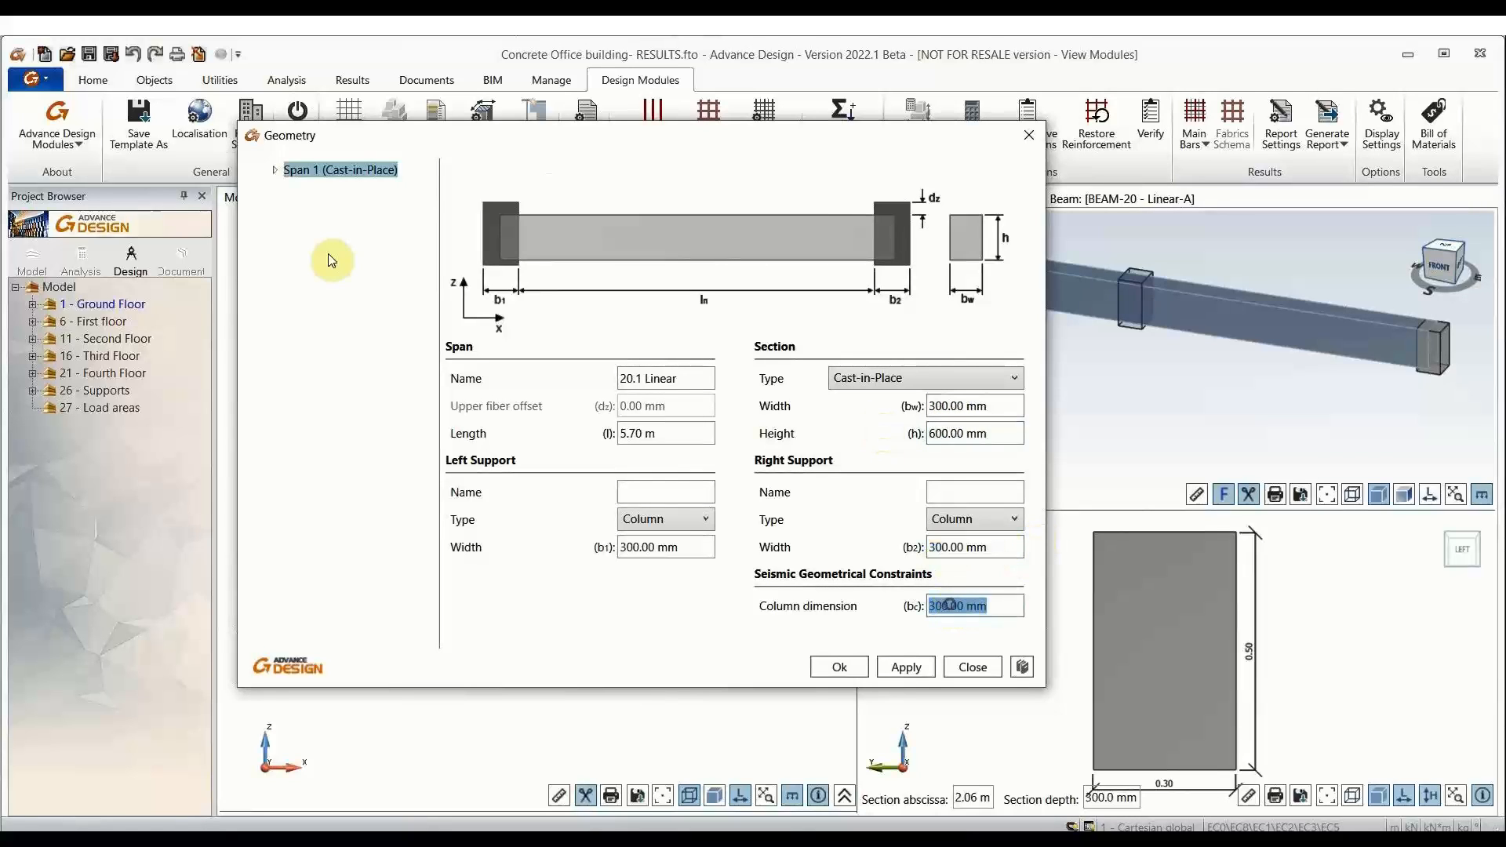
# Step: Review the main geometry, section flange and opening settings of Span 1
pyautogui.click(274, 170)
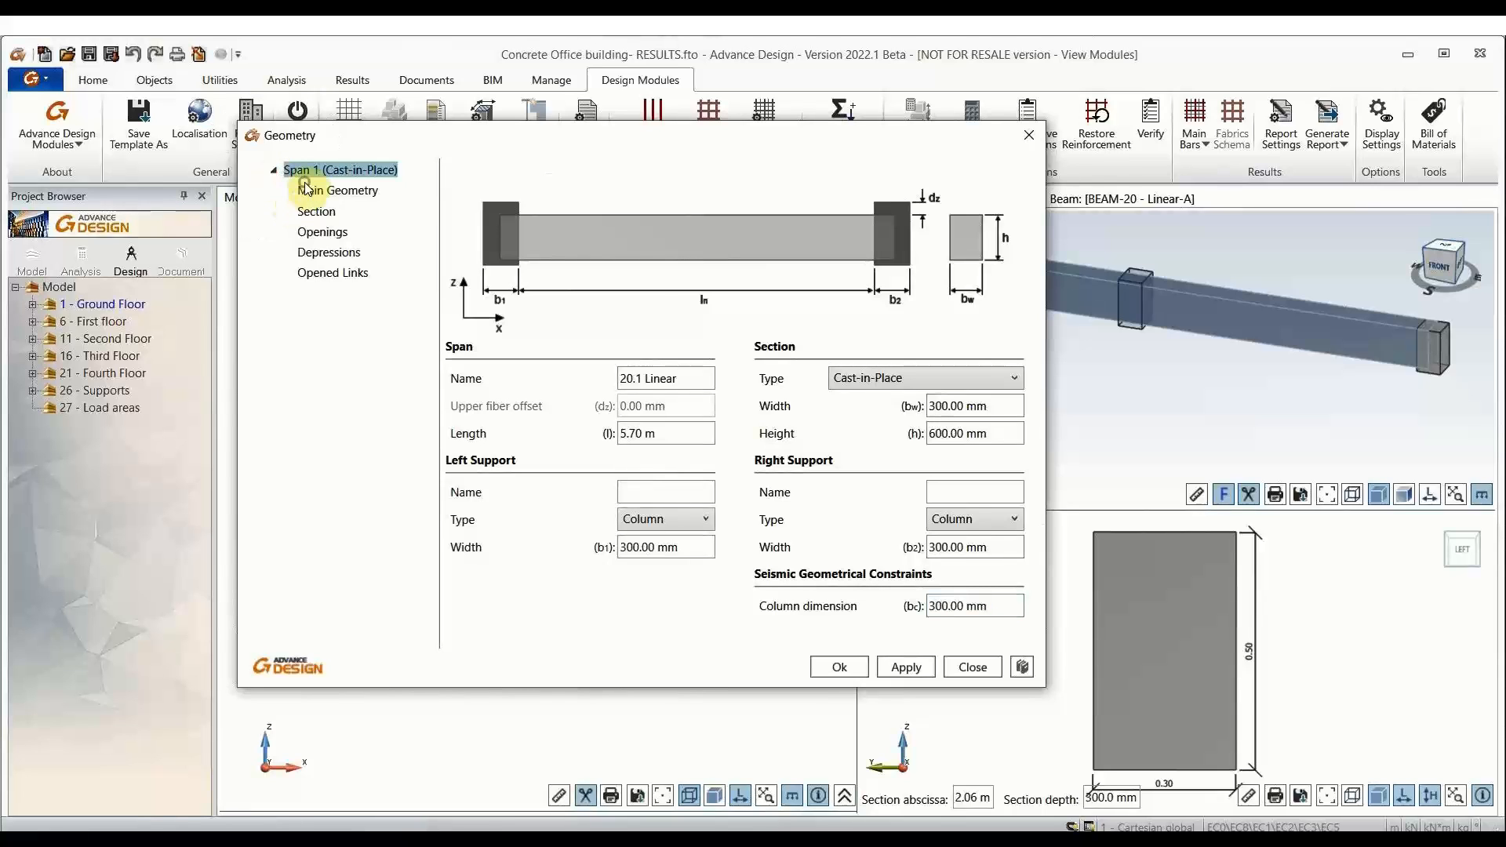
pyautogui.click(306, 189)
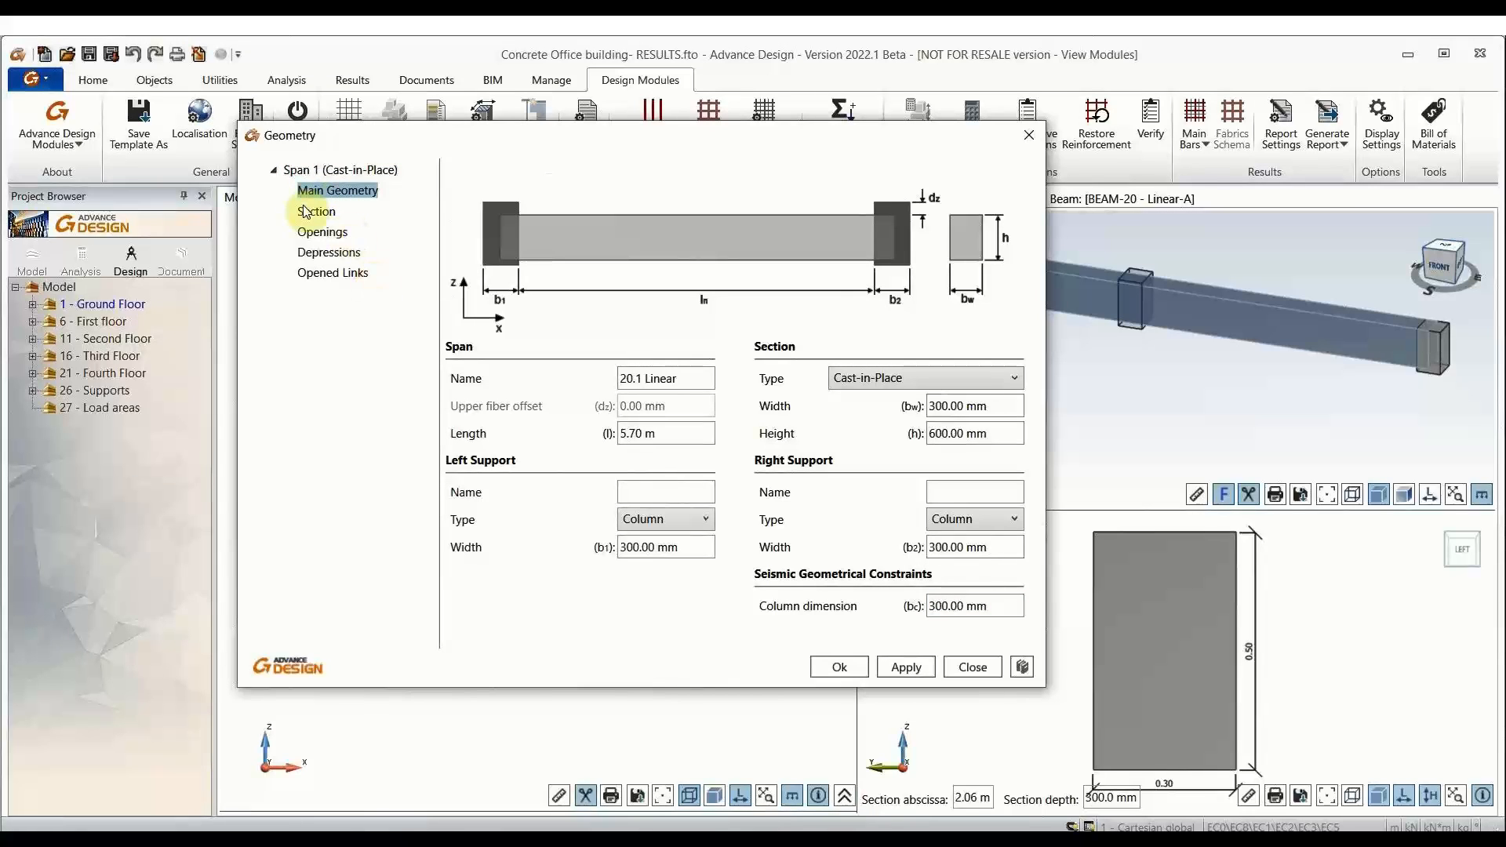
pyautogui.click(311, 213)
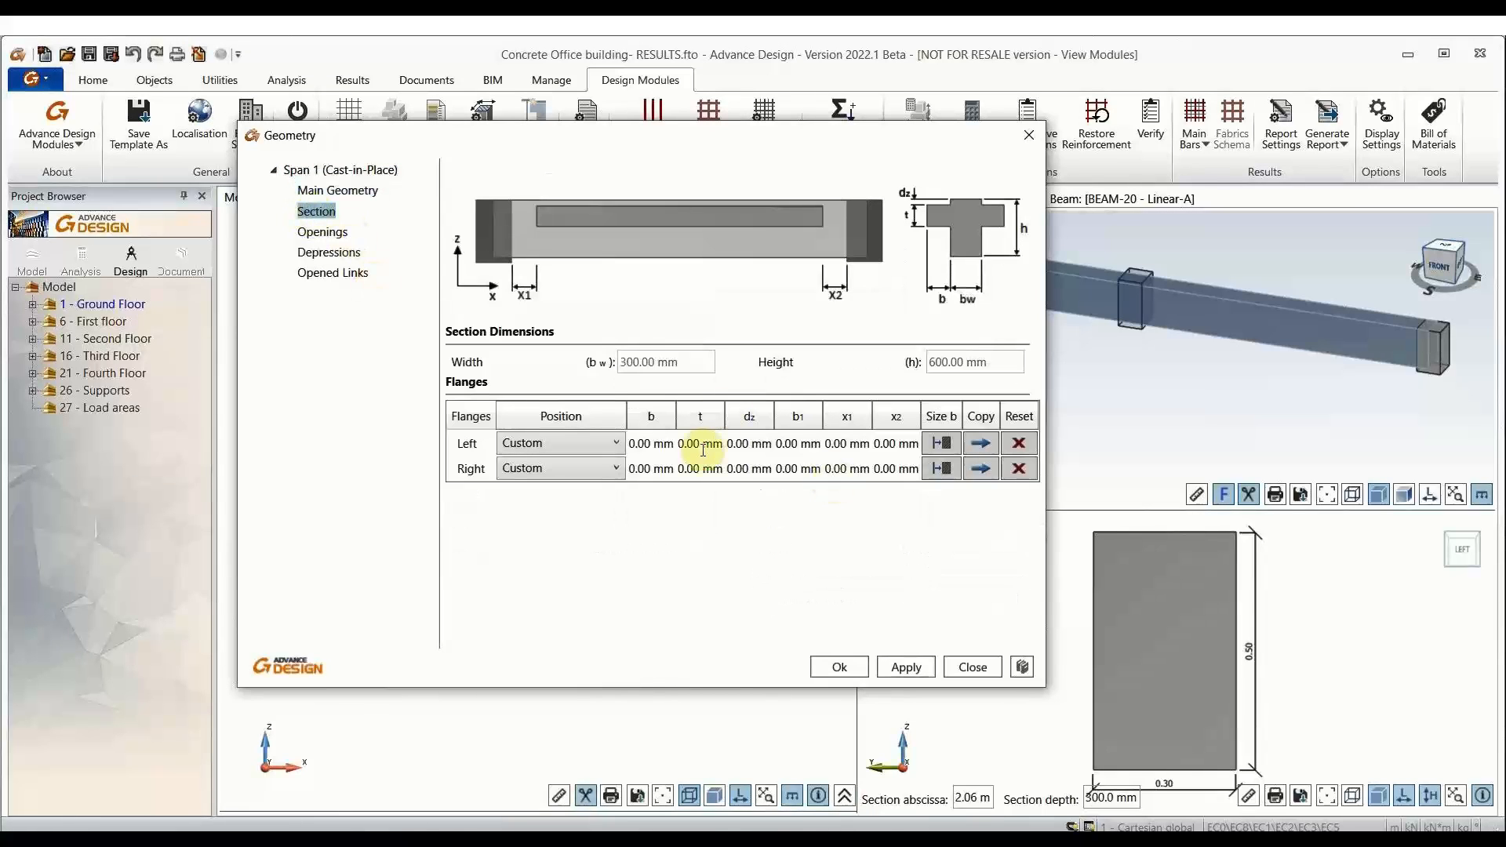
pyautogui.click(322, 232)
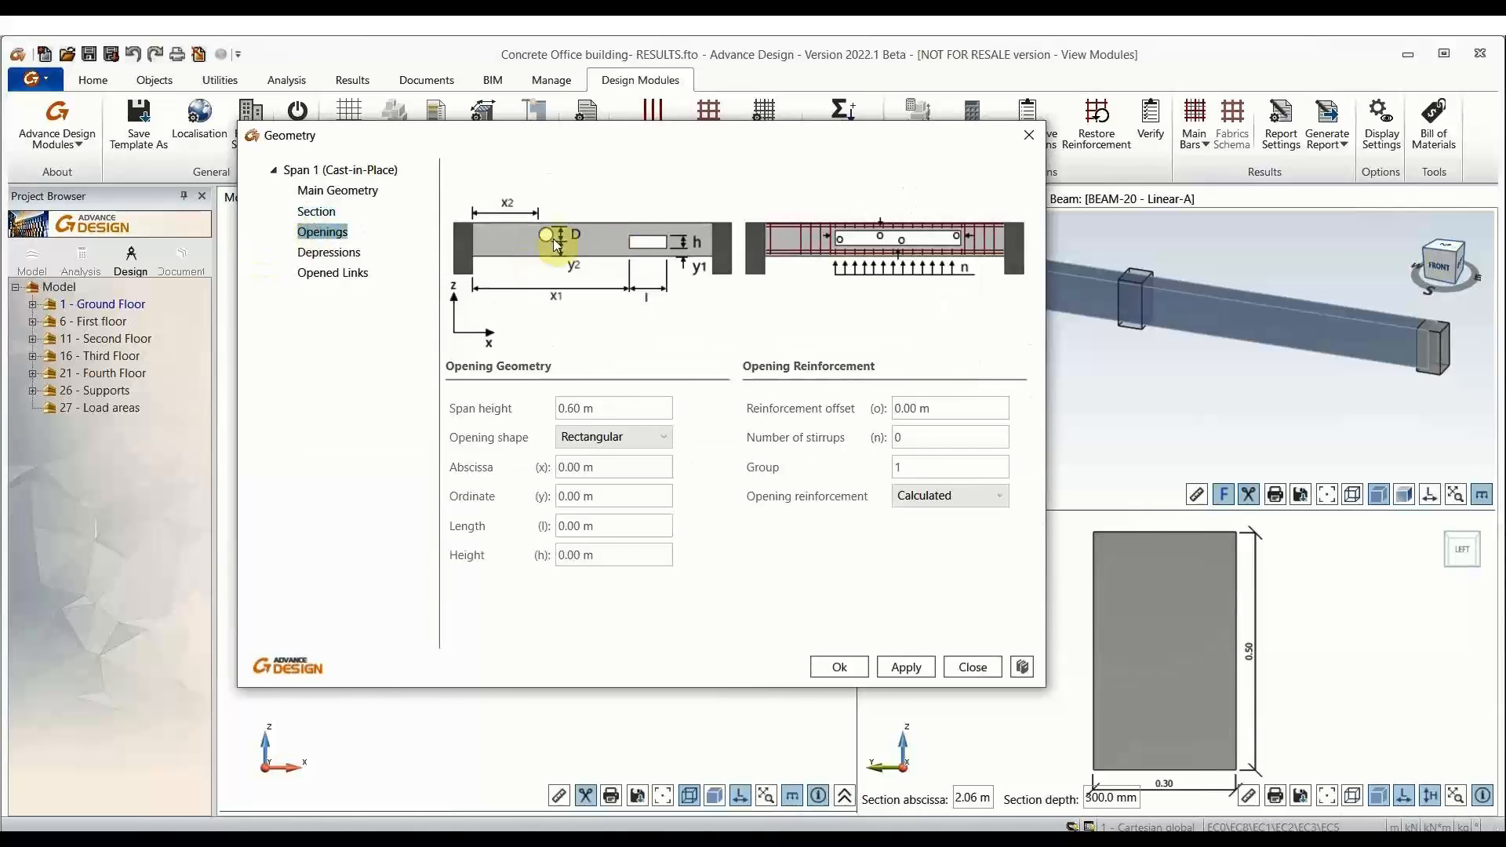
pyautogui.click(579, 400)
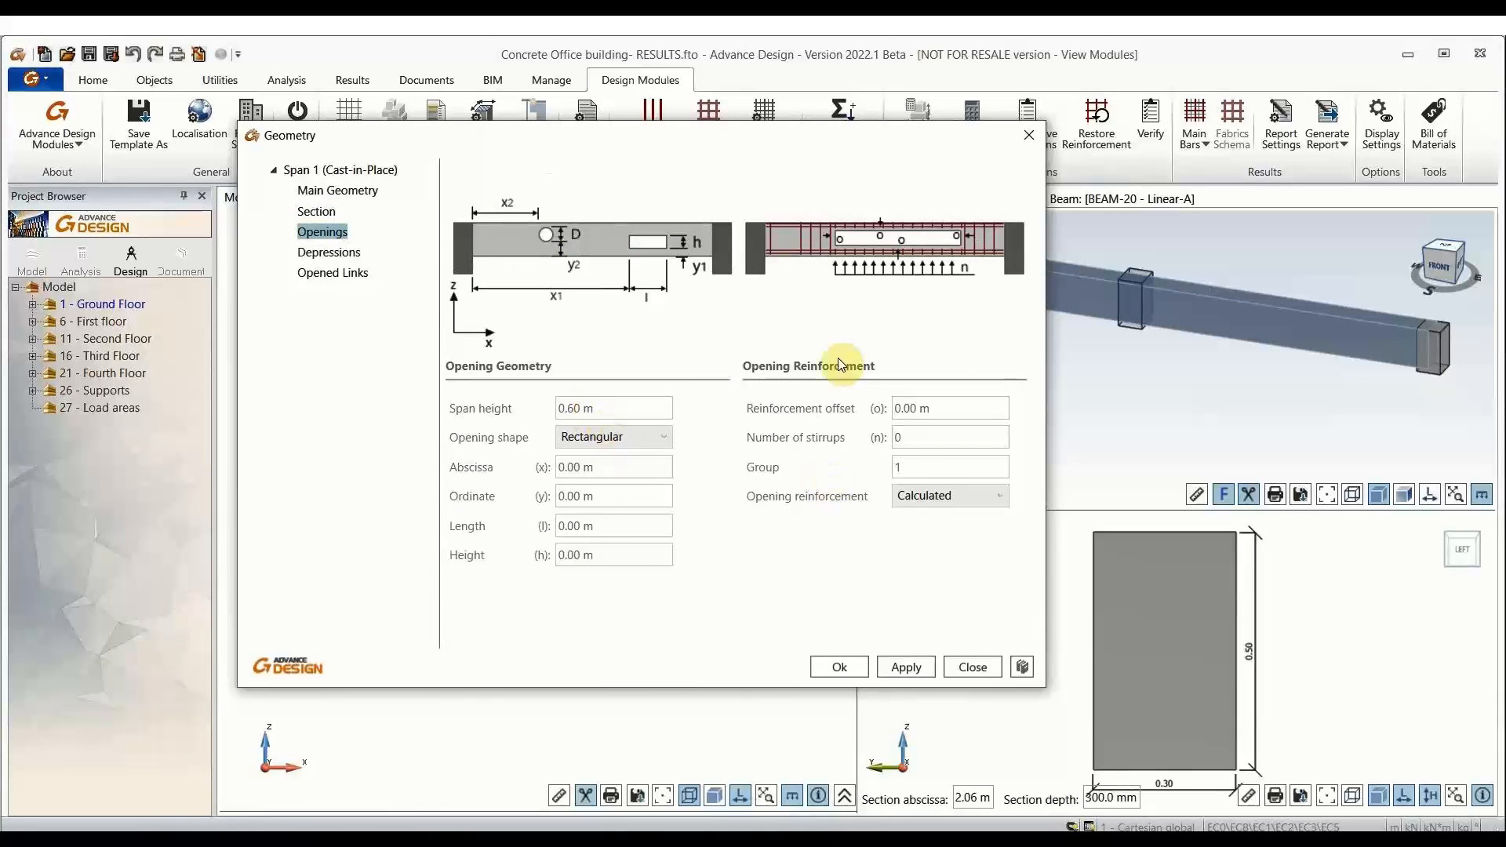
# Step: Add a trial opening to Span 1, go through its geometry fields and delete it again
pyautogui.click(362, 232)
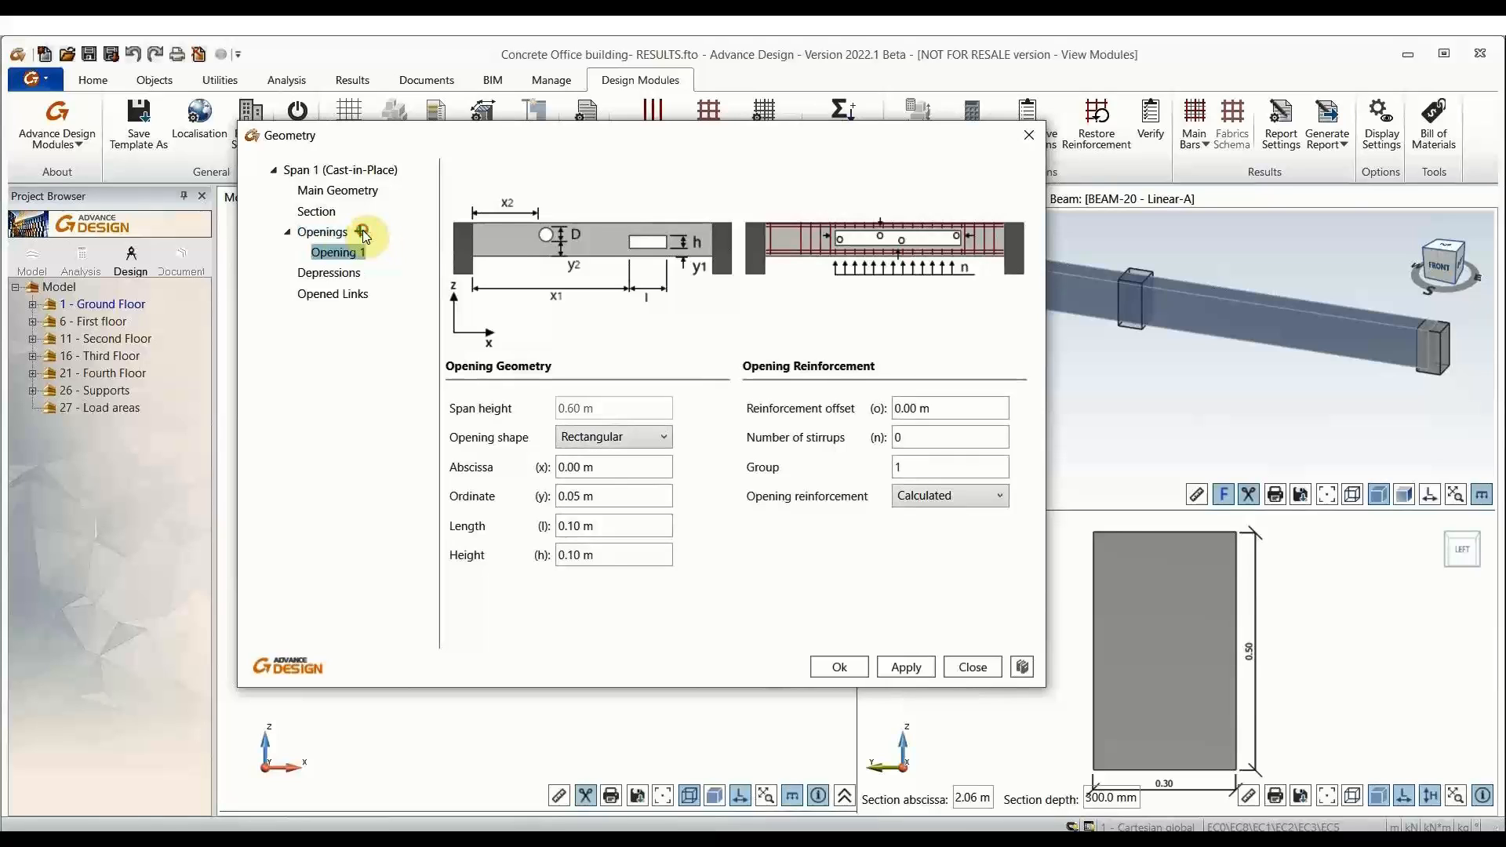
pyautogui.press('Tab')
pyautogui.press('Tab')
pyautogui.press('Tab')
pyautogui.press('Tab')
pyautogui.press('Tab')
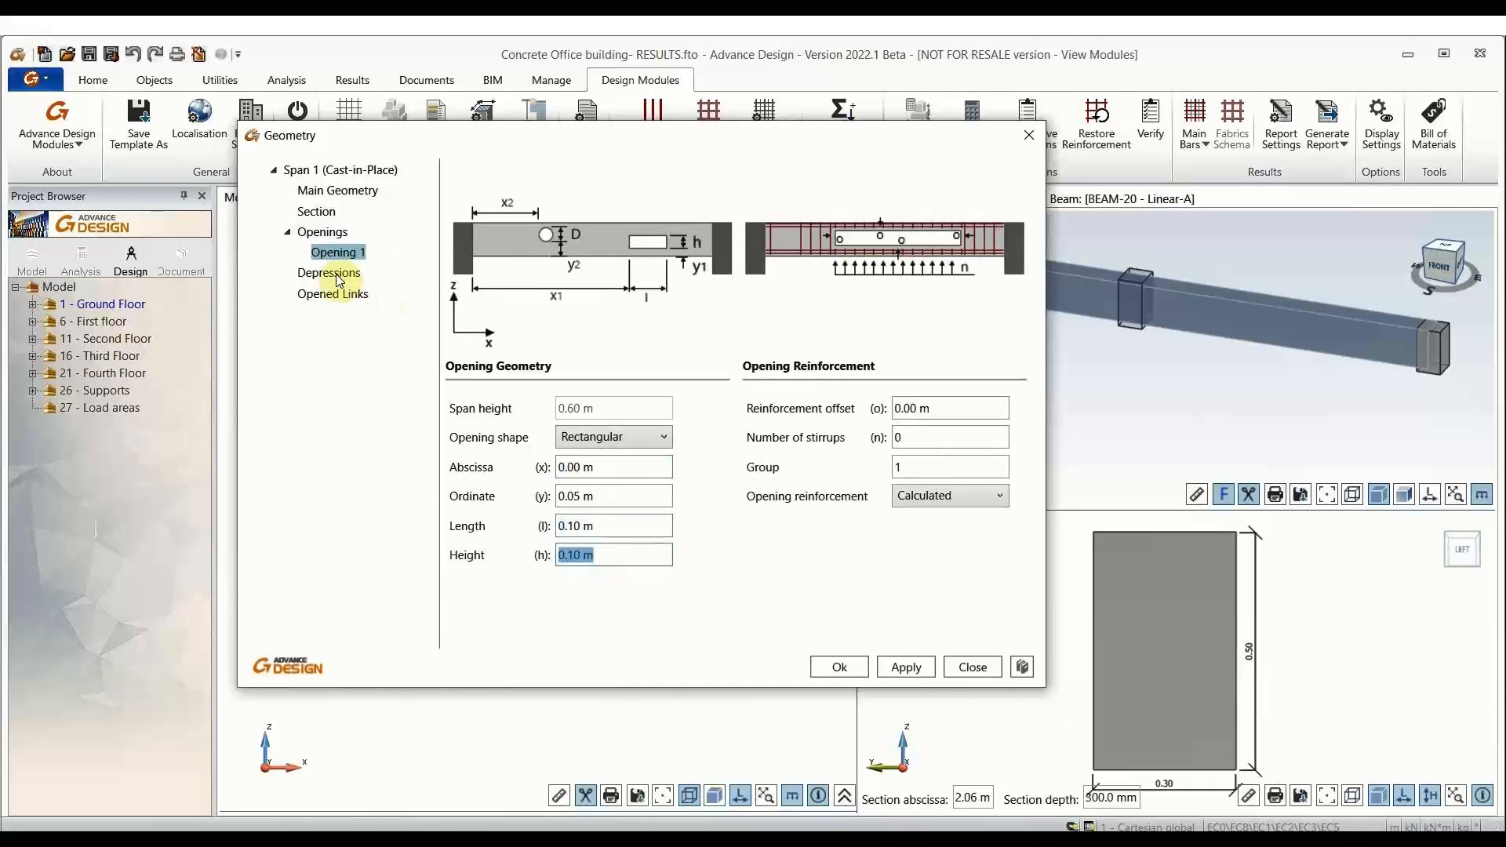
pyautogui.click(336, 251)
pyautogui.click(373, 252)
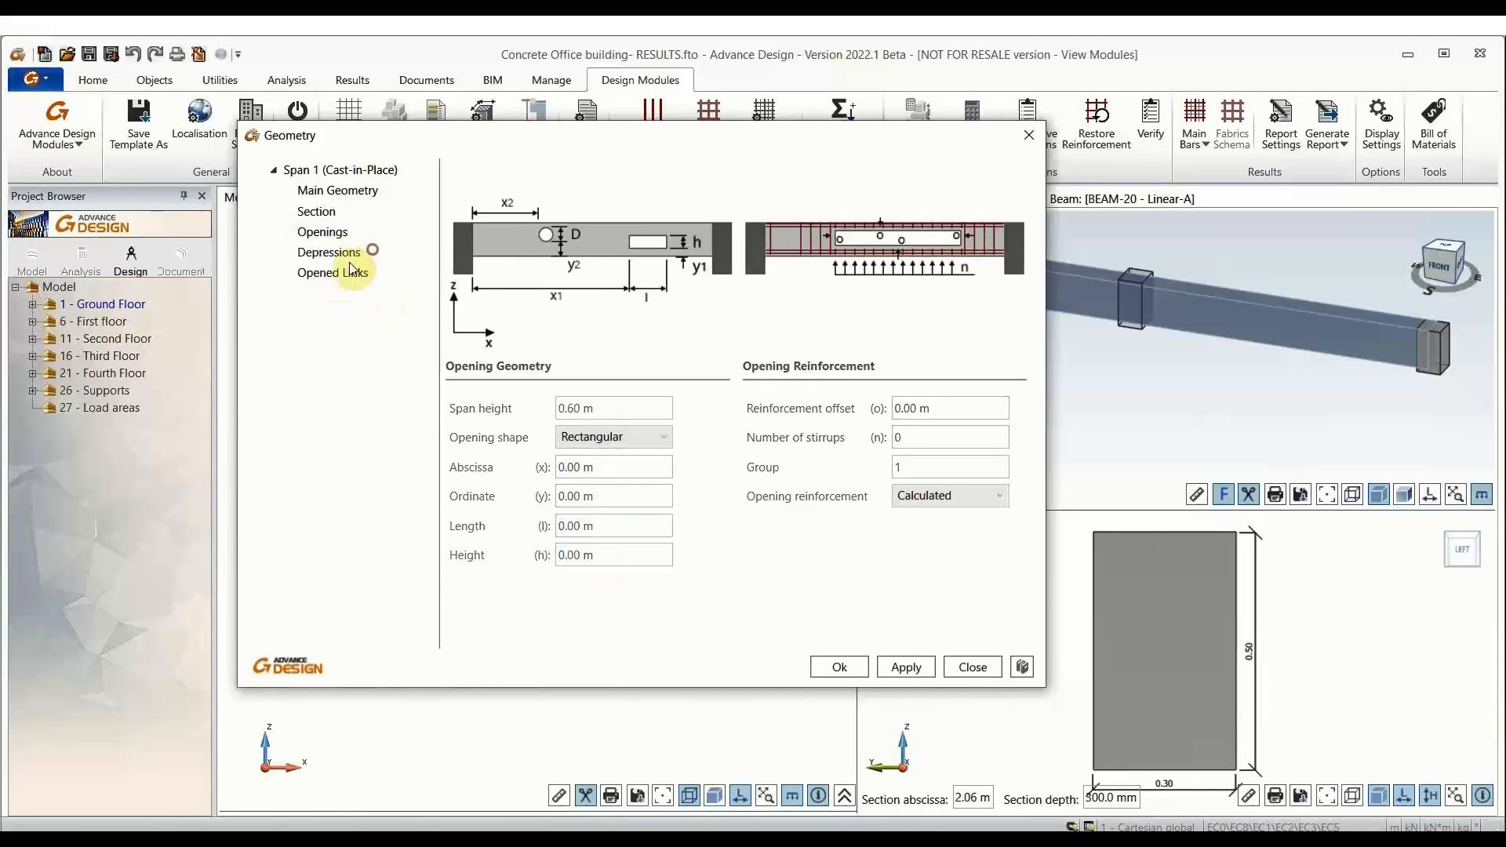
# Step: Check the span's depressions and opened links settings and accept the beam geometry
pyautogui.click(329, 253)
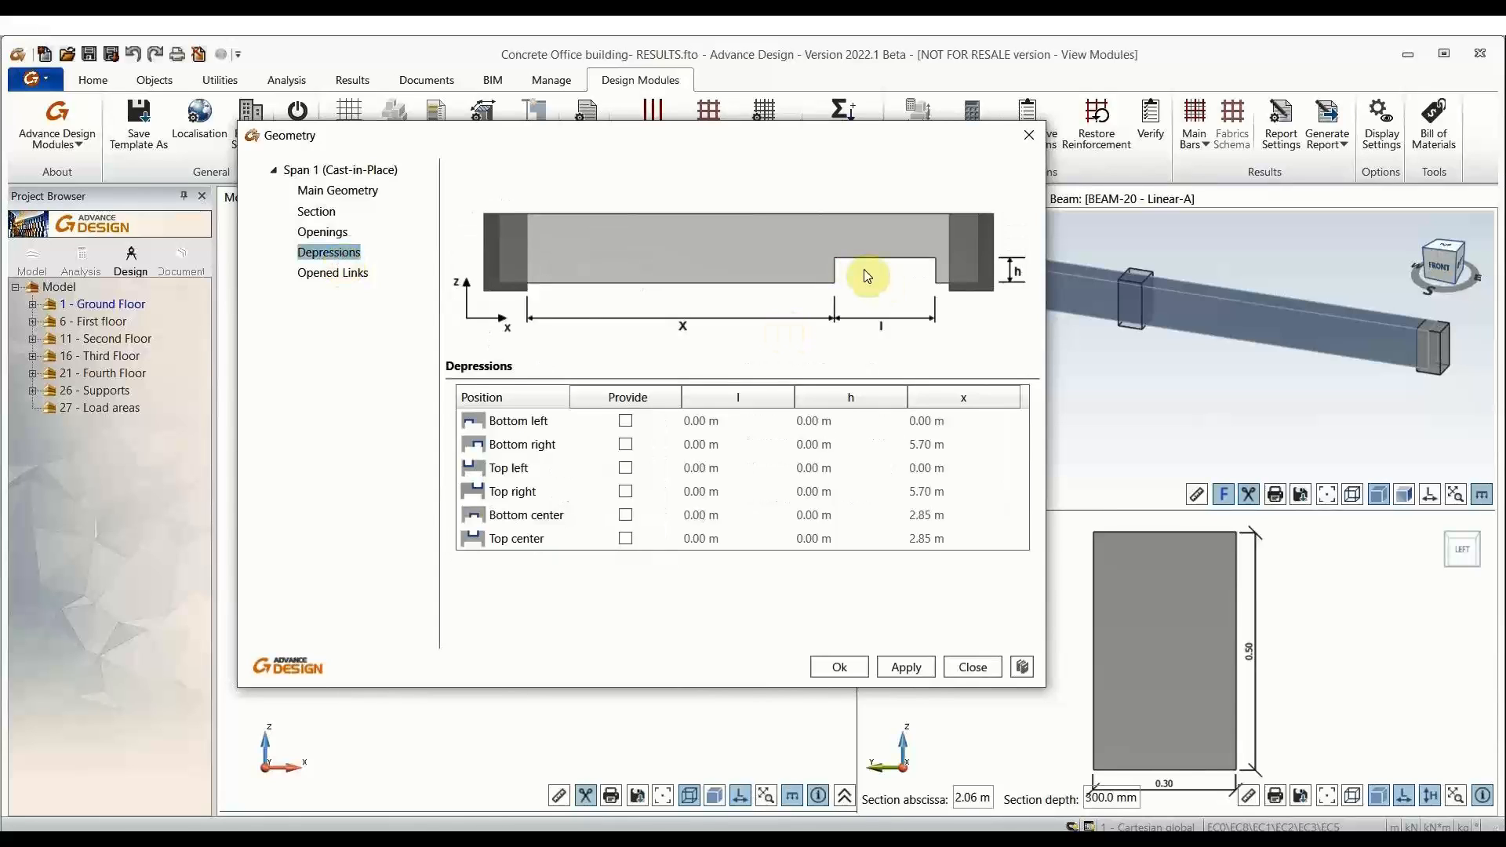
pyautogui.click(327, 274)
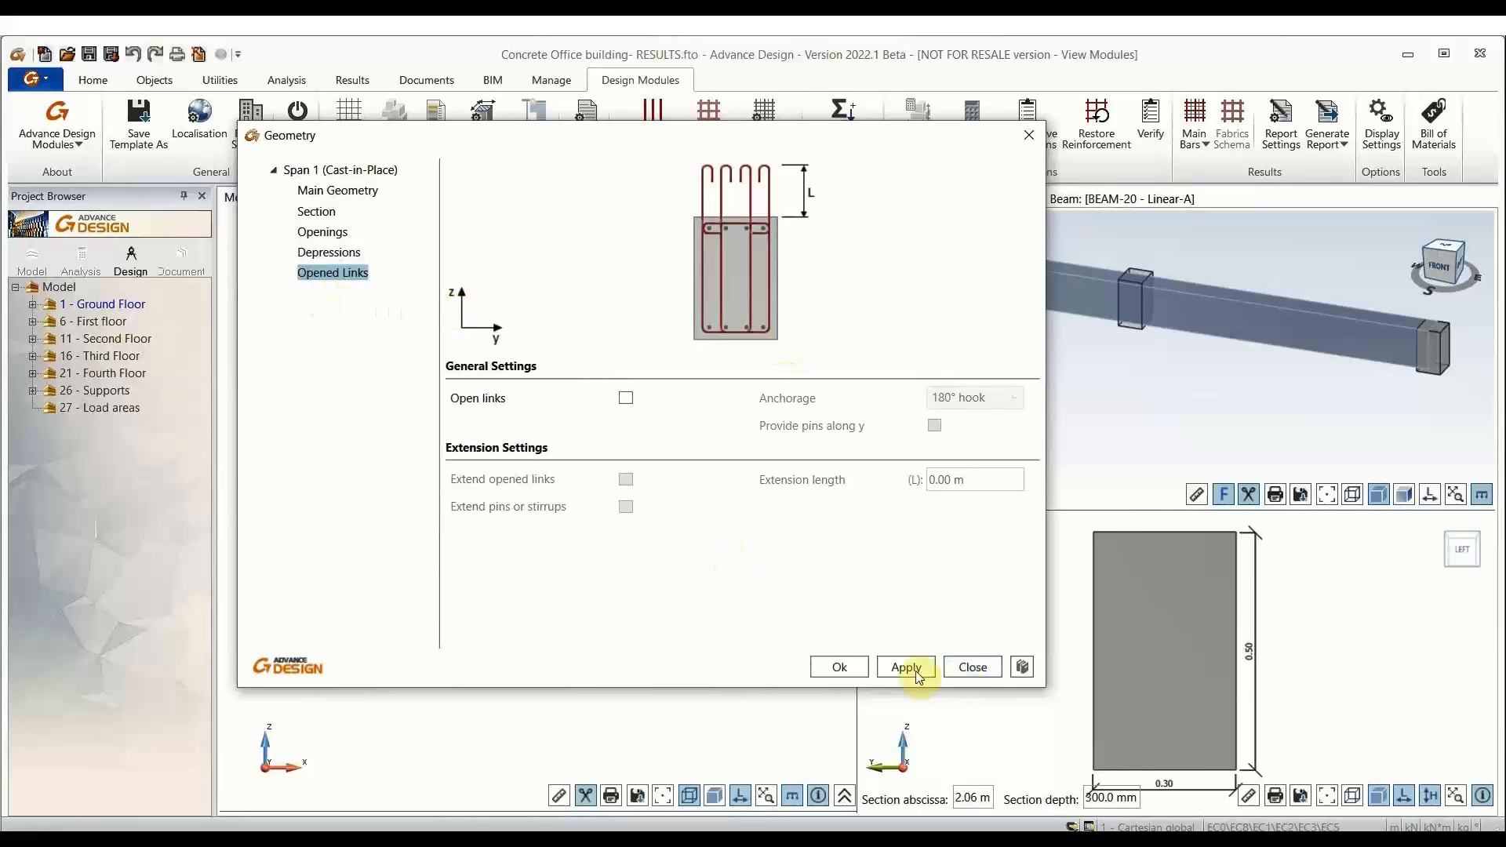
pyautogui.click(839, 669)
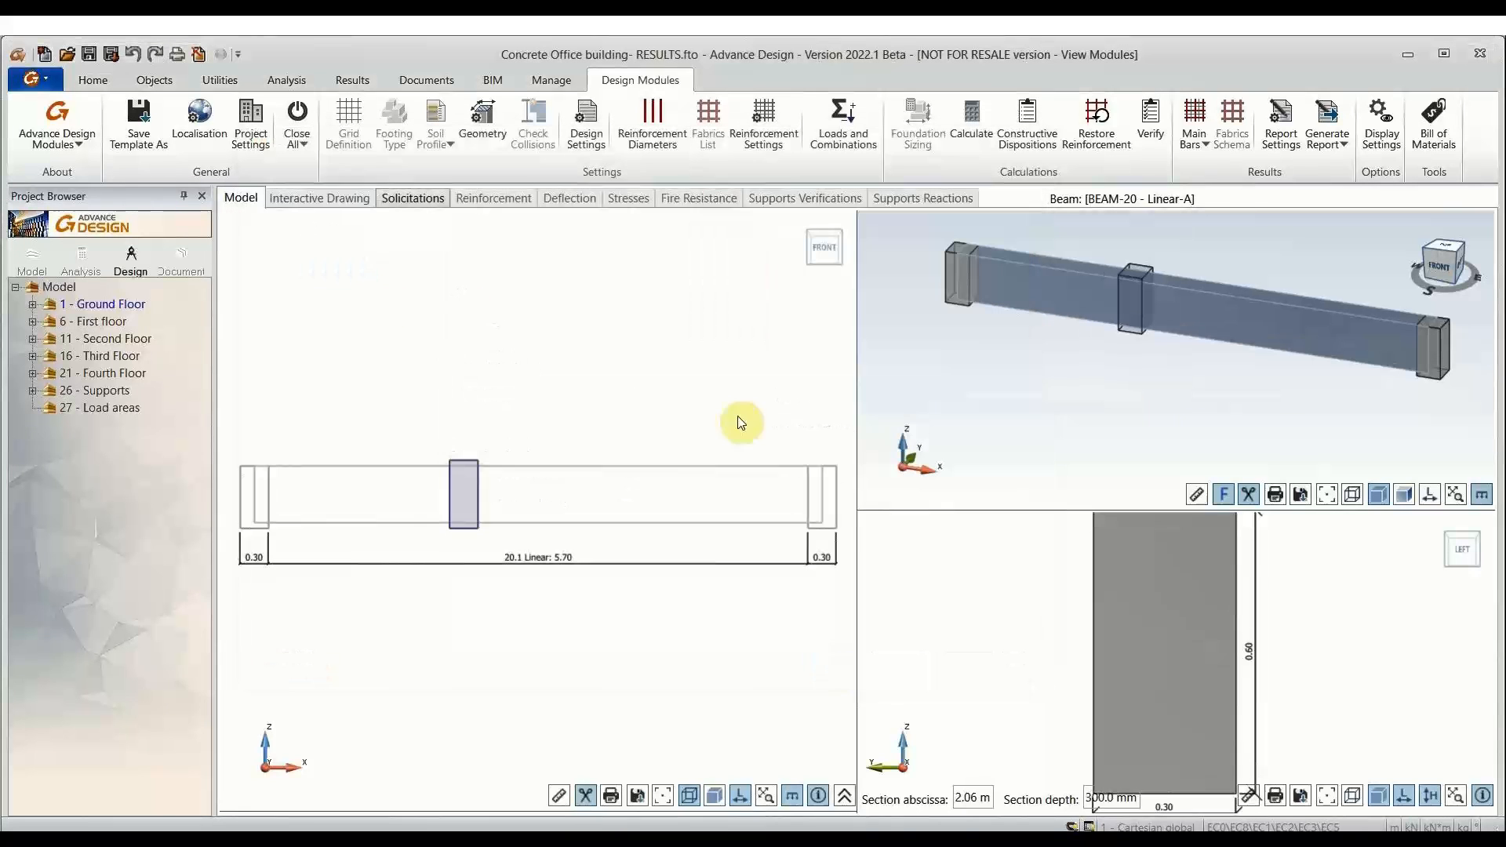
# Step: Open the beam's design assumptions and examine the general design settings and the beam design, seismic and fire settings
pyautogui.click(581, 122)
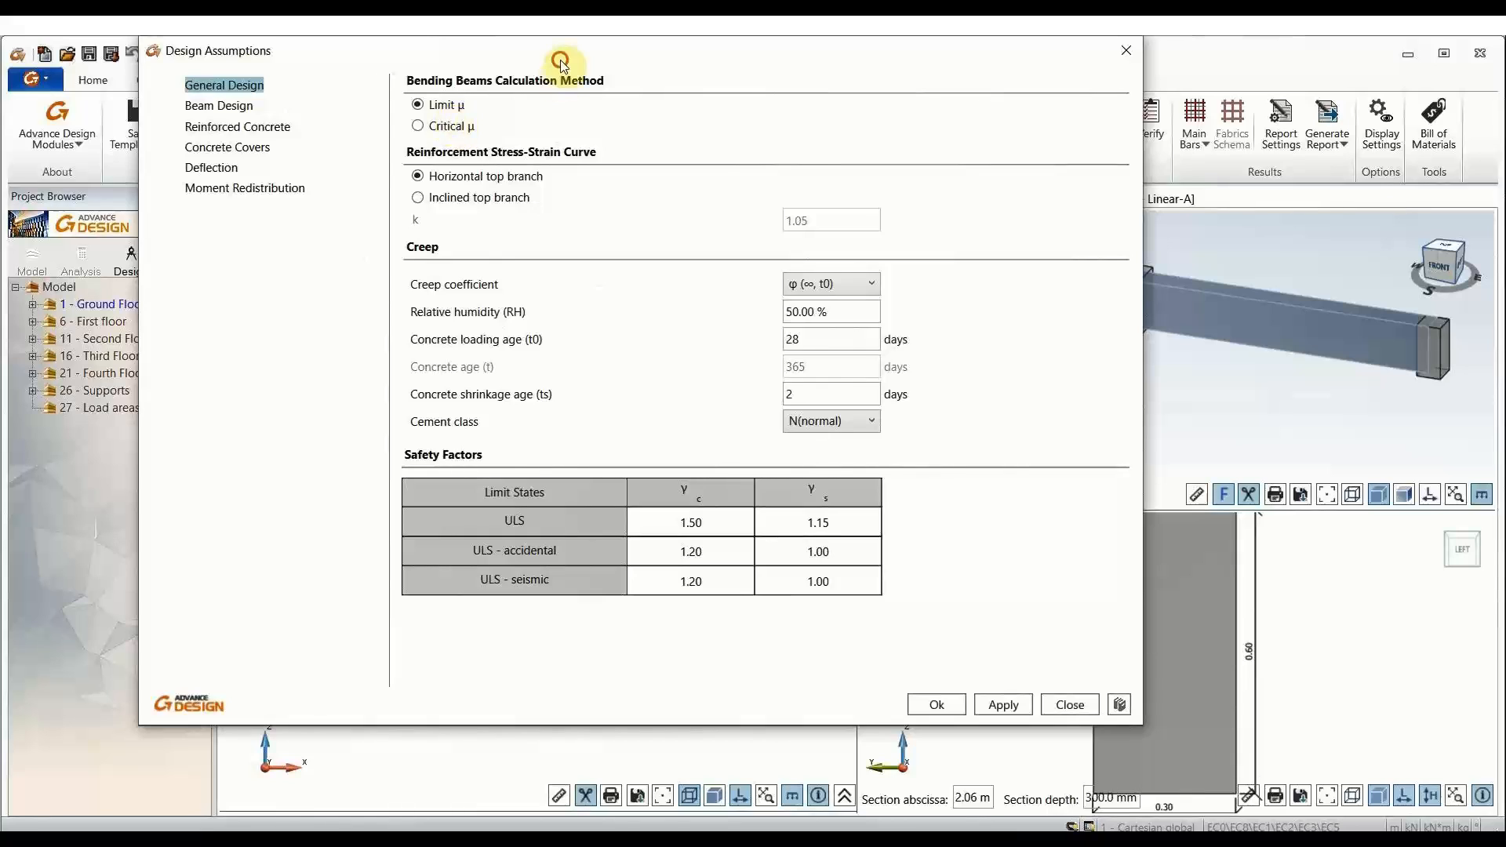
pyautogui.moveTo(561, 63); pyautogui.dragTo(600, 97)
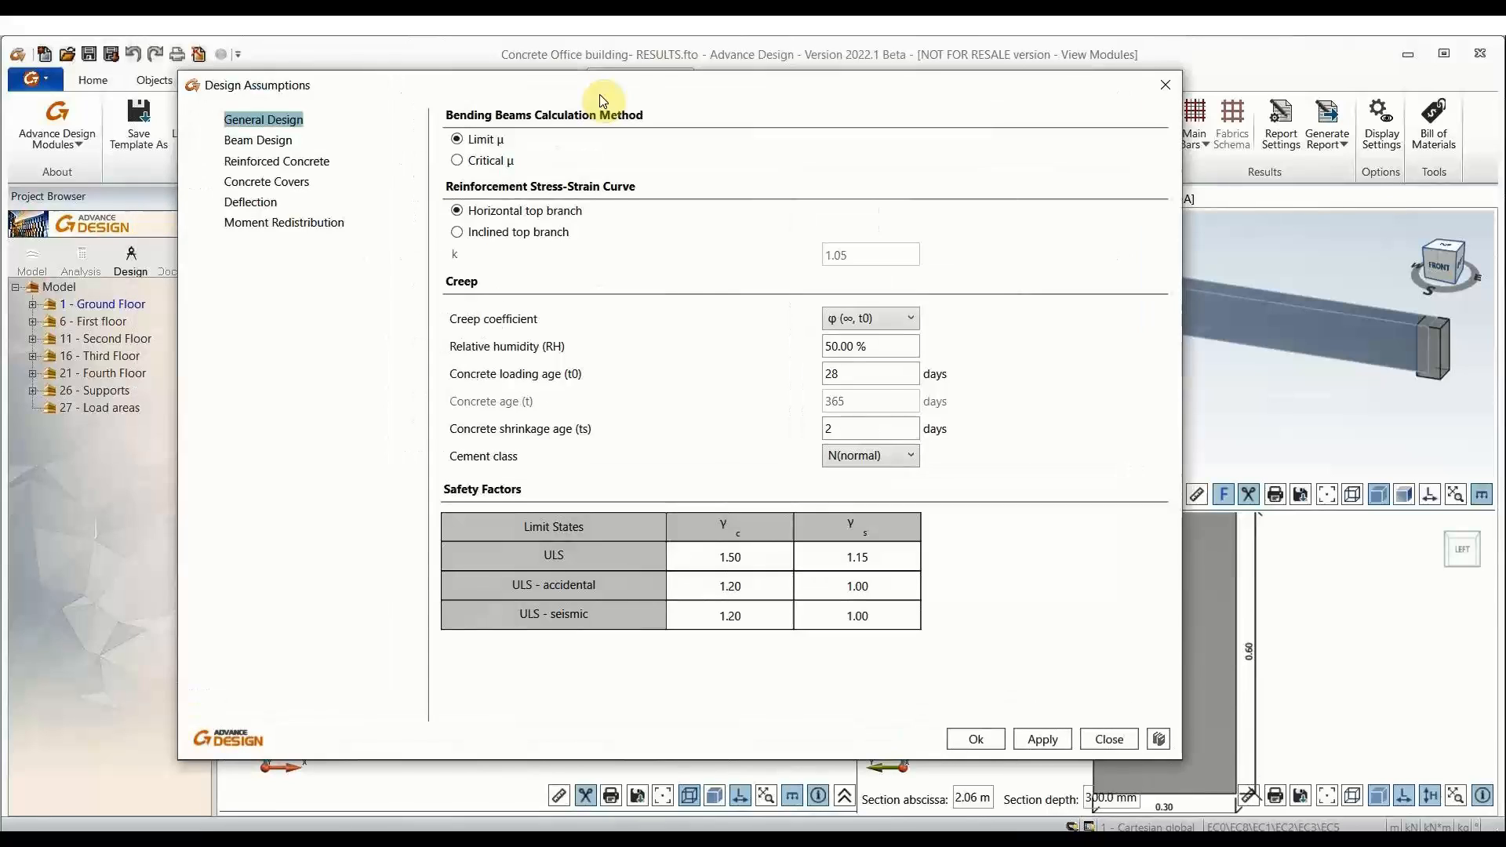
pyautogui.click(896, 348)
pyautogui.click(870, 375)
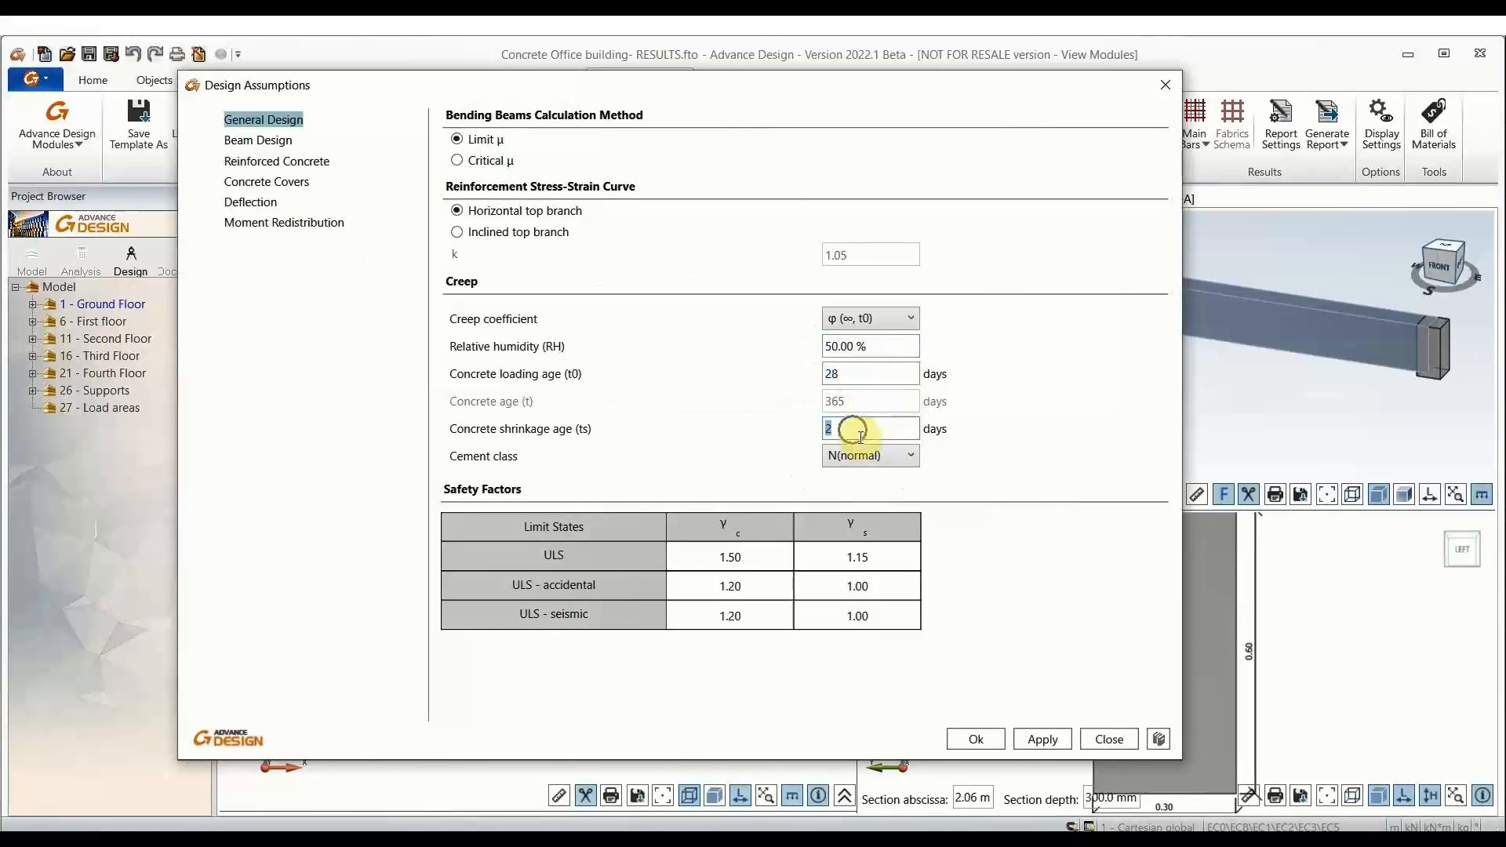
pyautogui.click(756, 553)
pyautogui.click(857, 584)
pyautogui.click(258, 140)
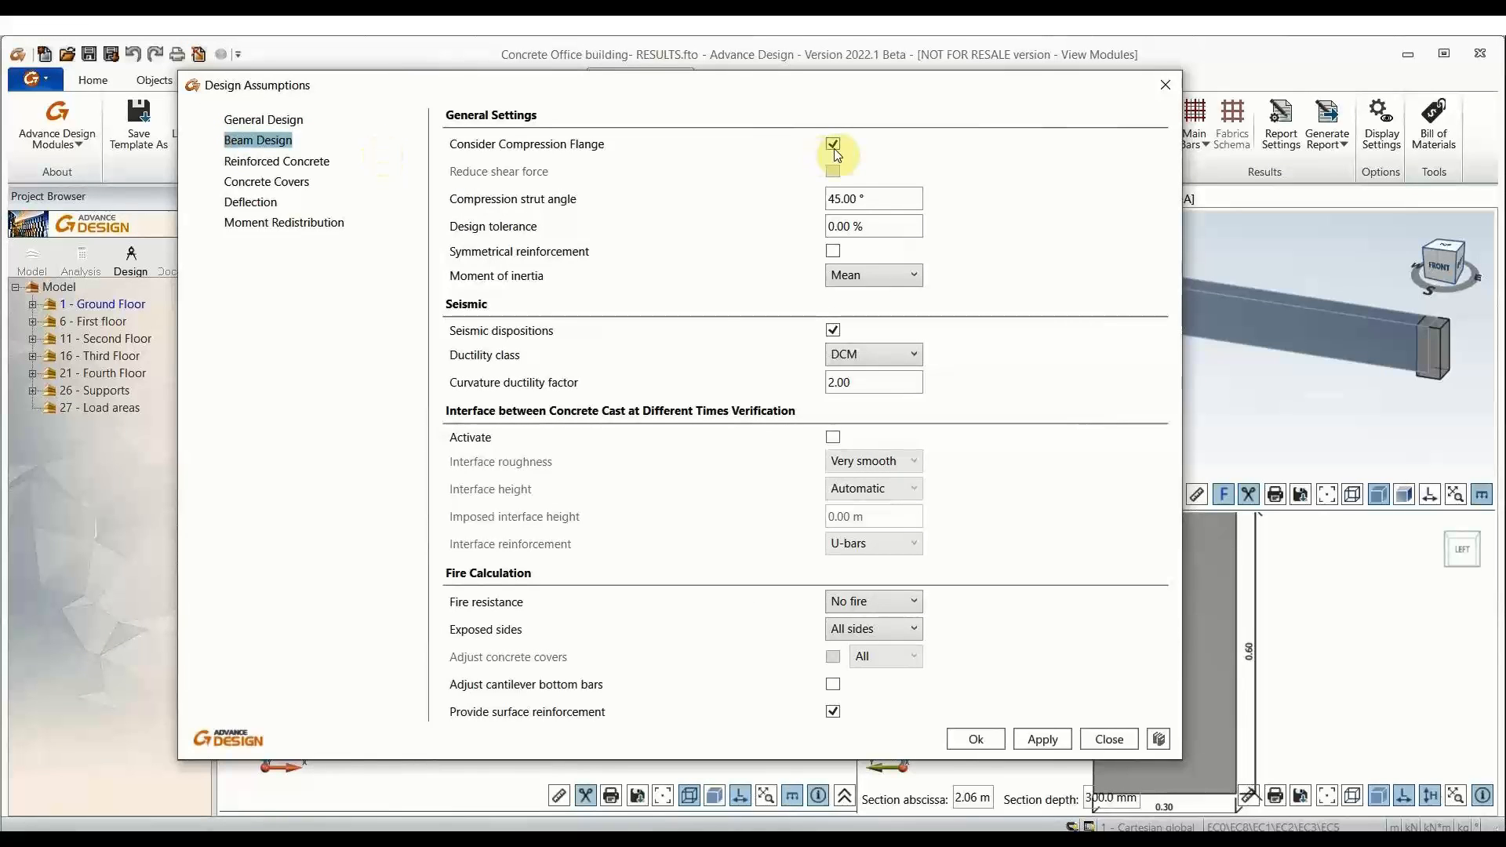
pyautogui.click(851, 196)
pyautogui.click(860, 223)
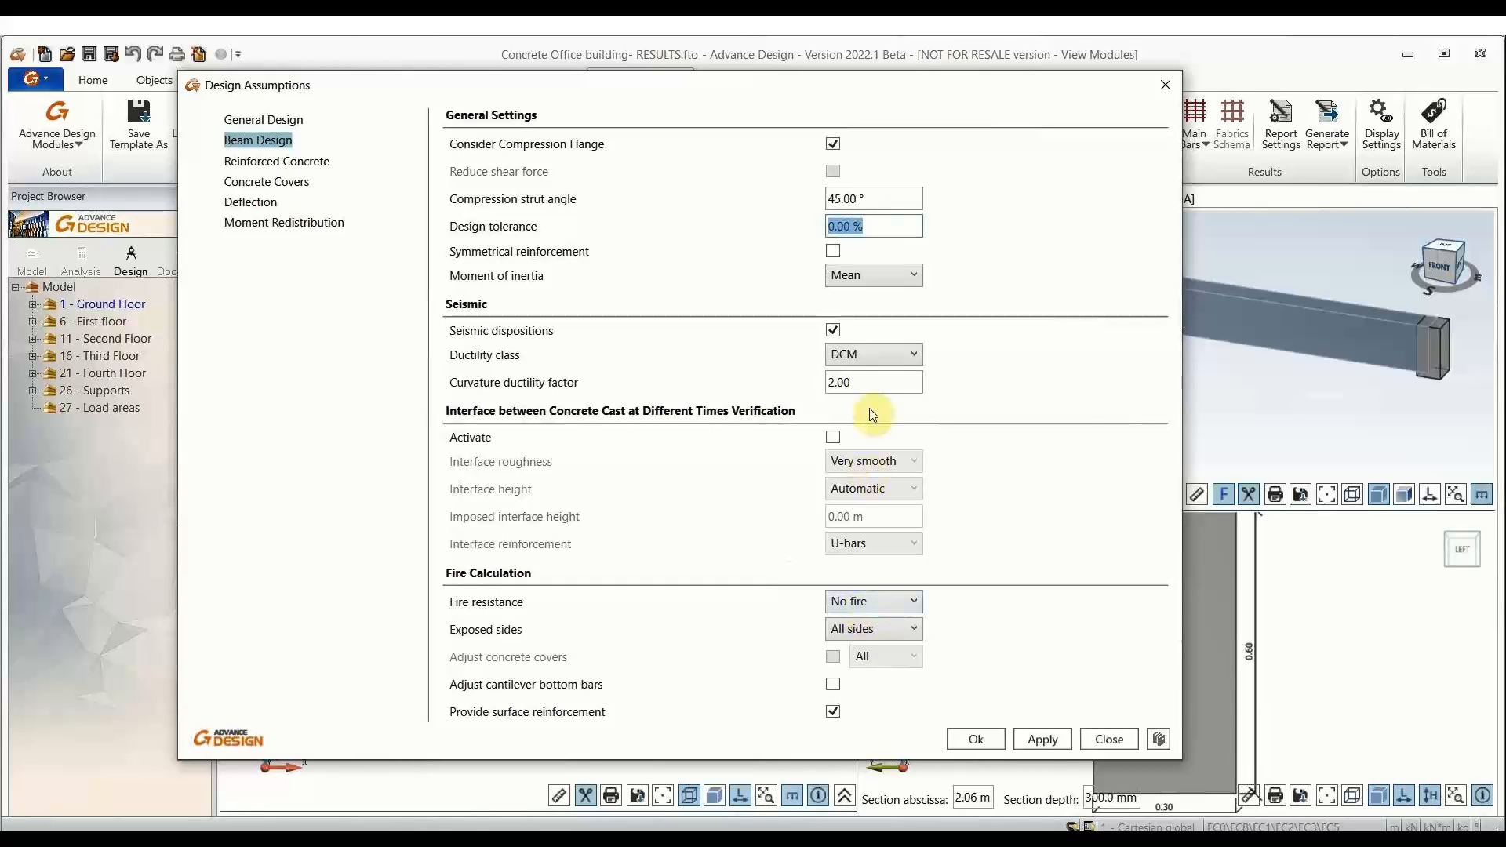
pyautogui.click(872, 383)
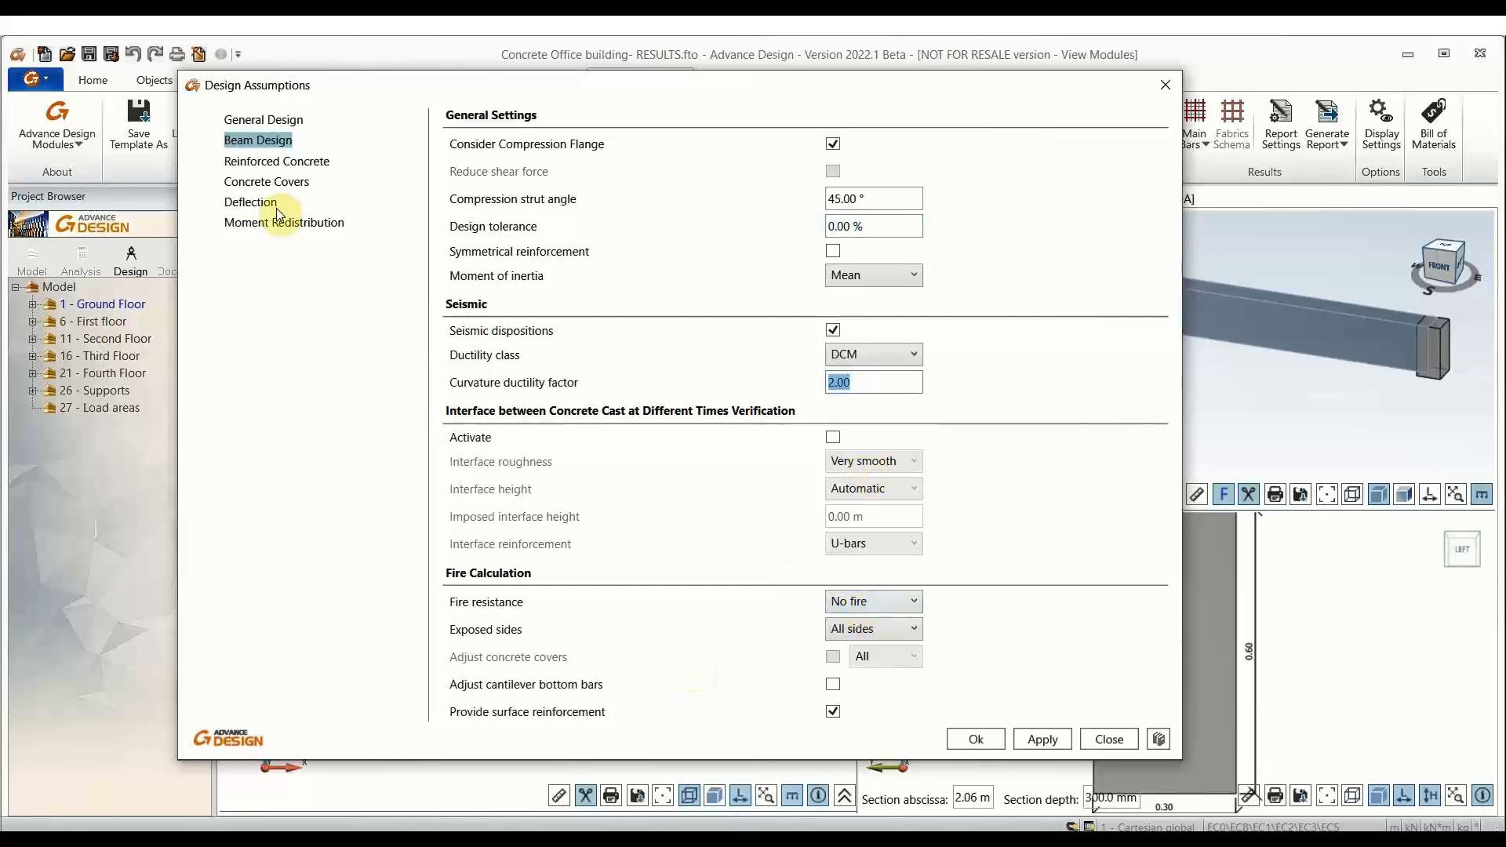
# Step: Examine the reinforced concrete assumptions, including concrete class, steel strengths, the available steel ductility classes and cracking options
pyautogui.click(273, 160)
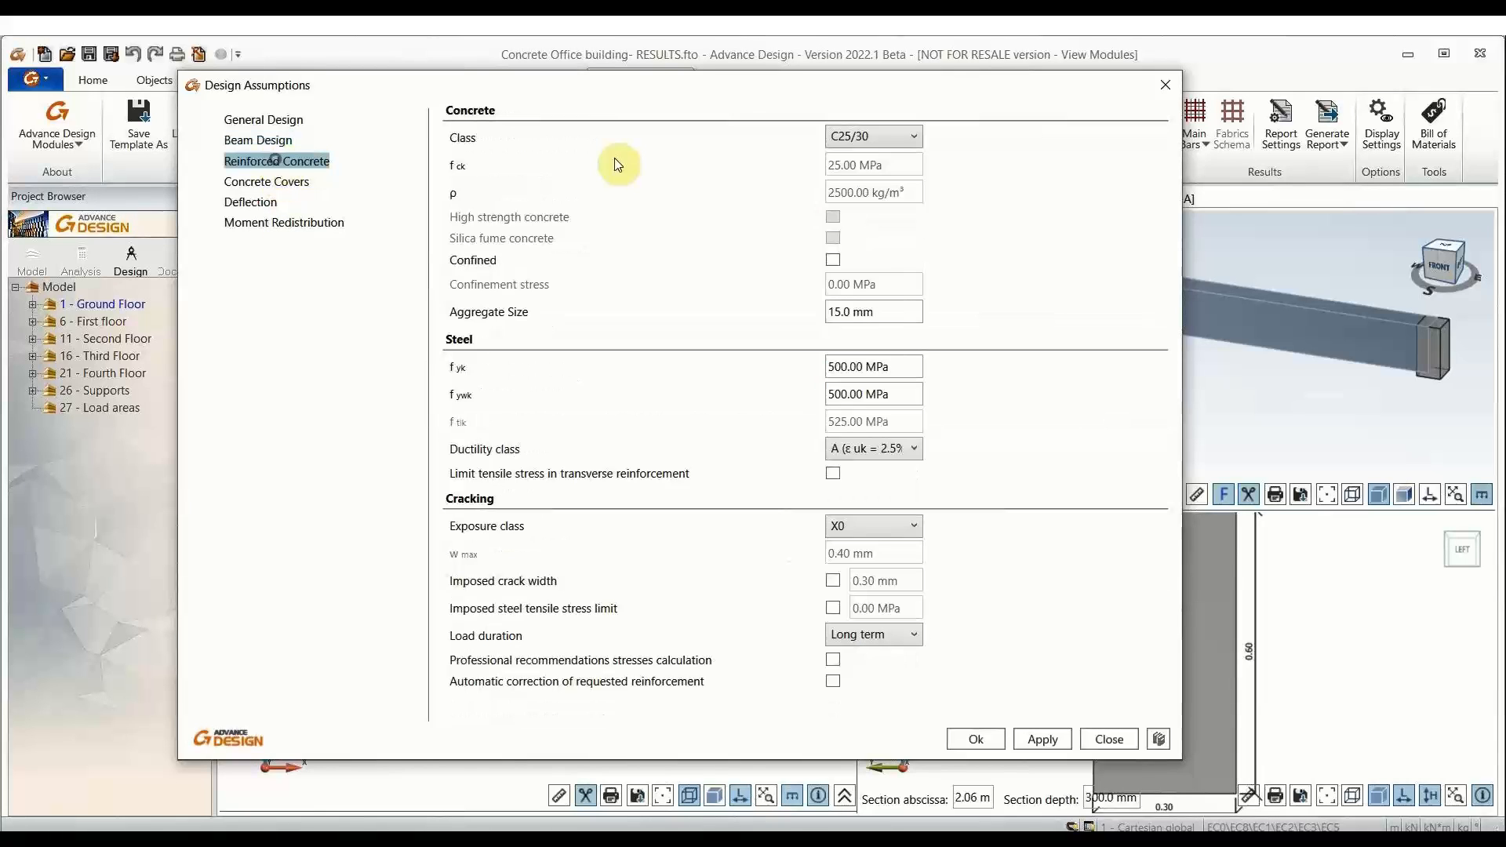
pyautogui.click(868, 138)
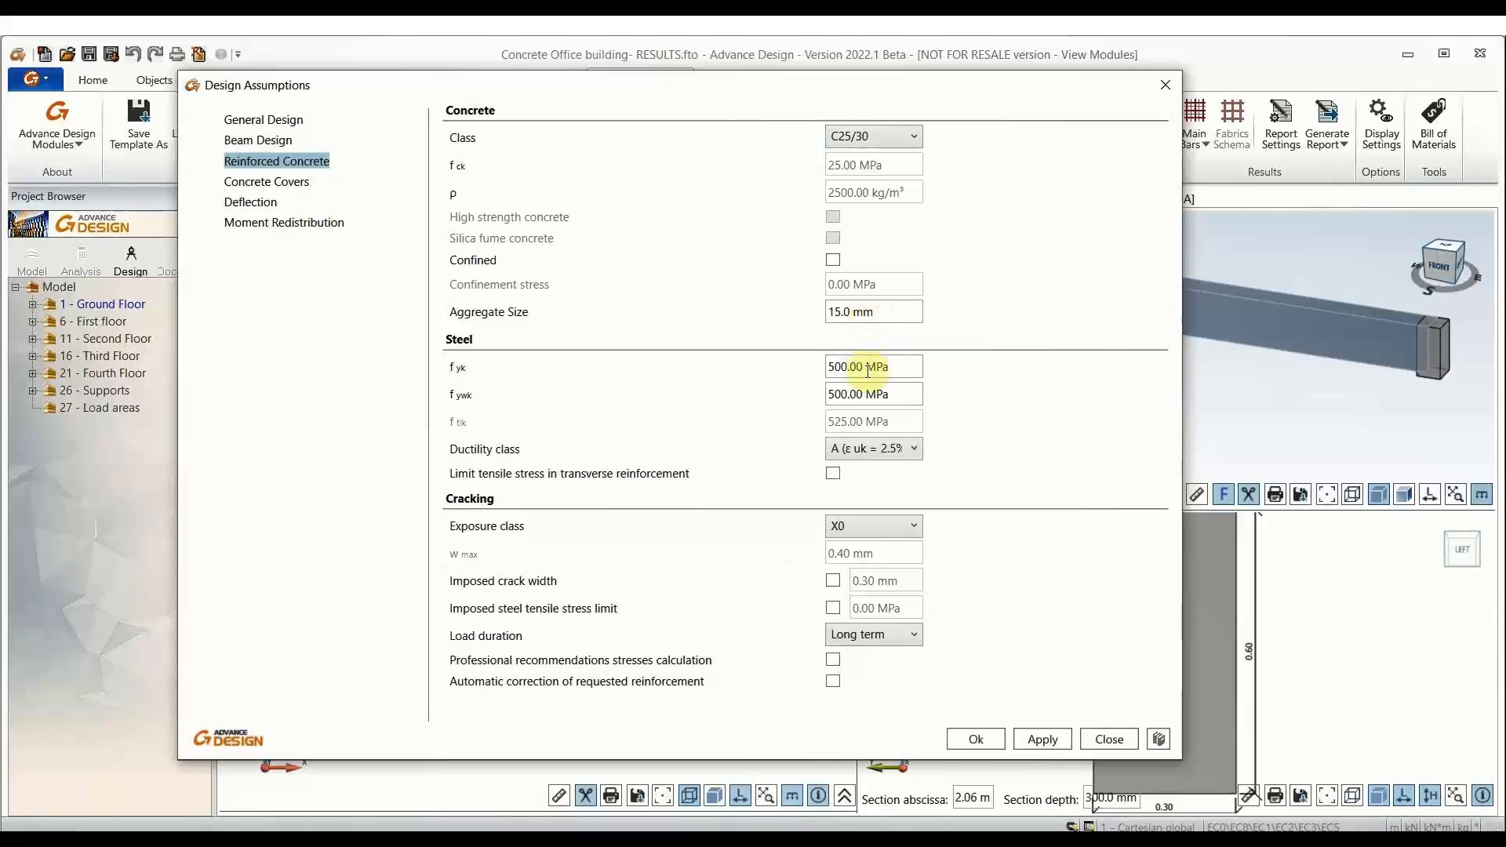
pyautogui.click(857, 399)
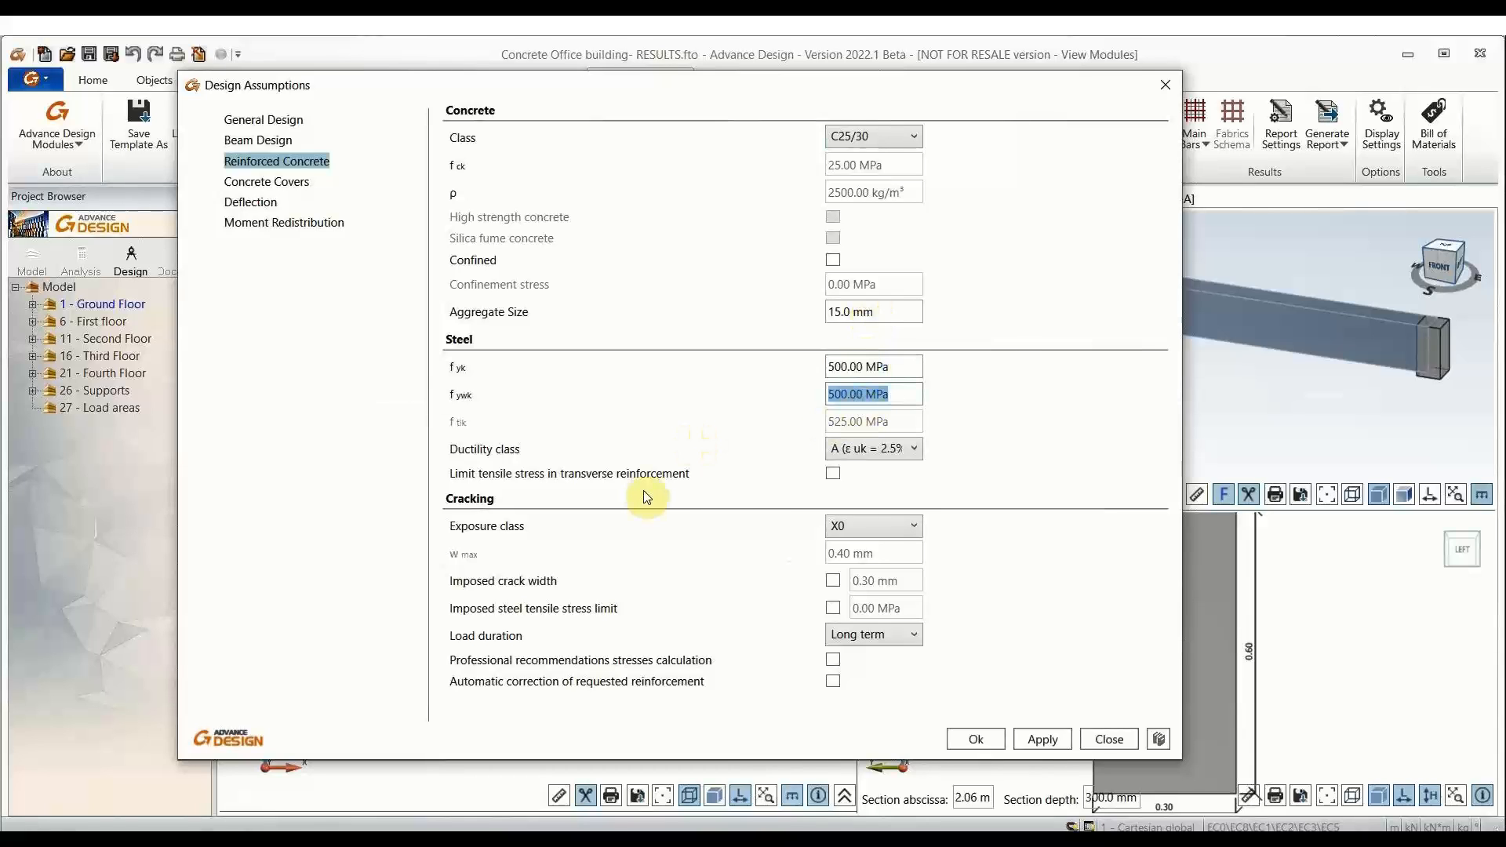
pyautogui.click(842, 447)
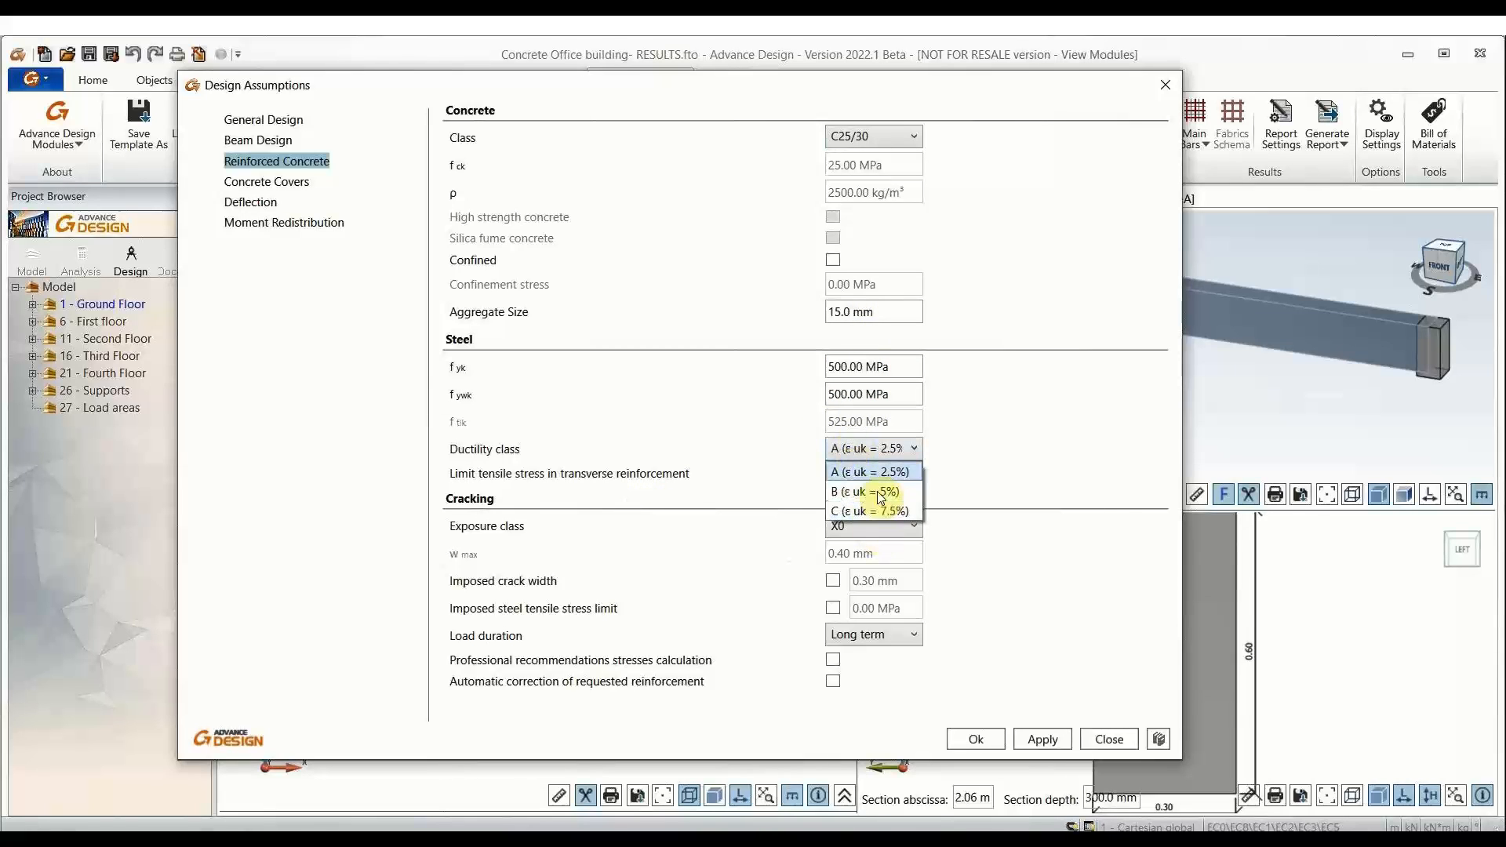
pyautogui.click(1012, 465)
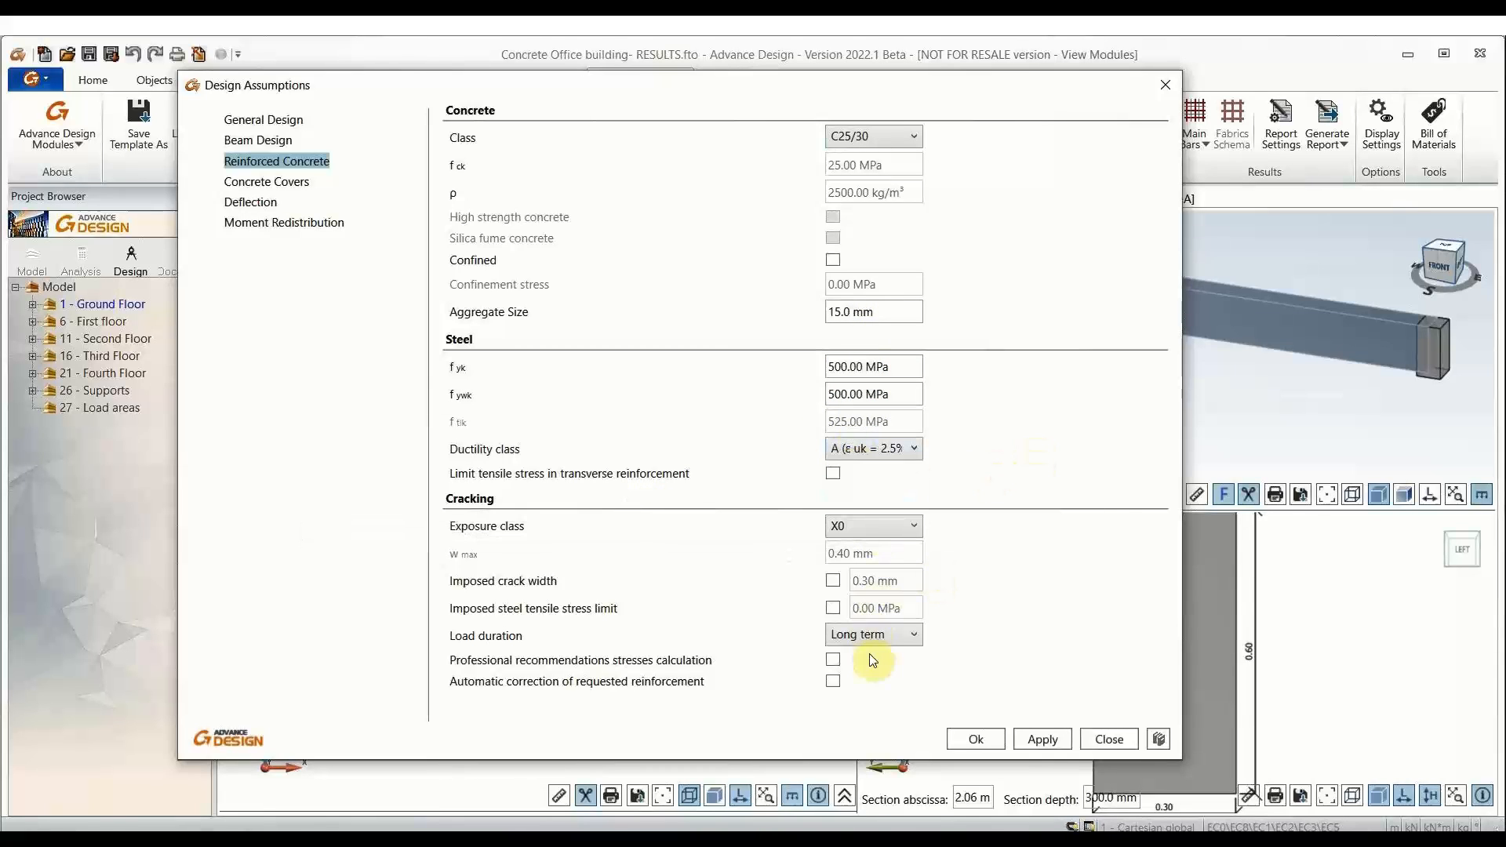
# Step: Set the top concrete cover to 3.5 cm and check the other concrete cover values
pyautogui.click(258, 182)
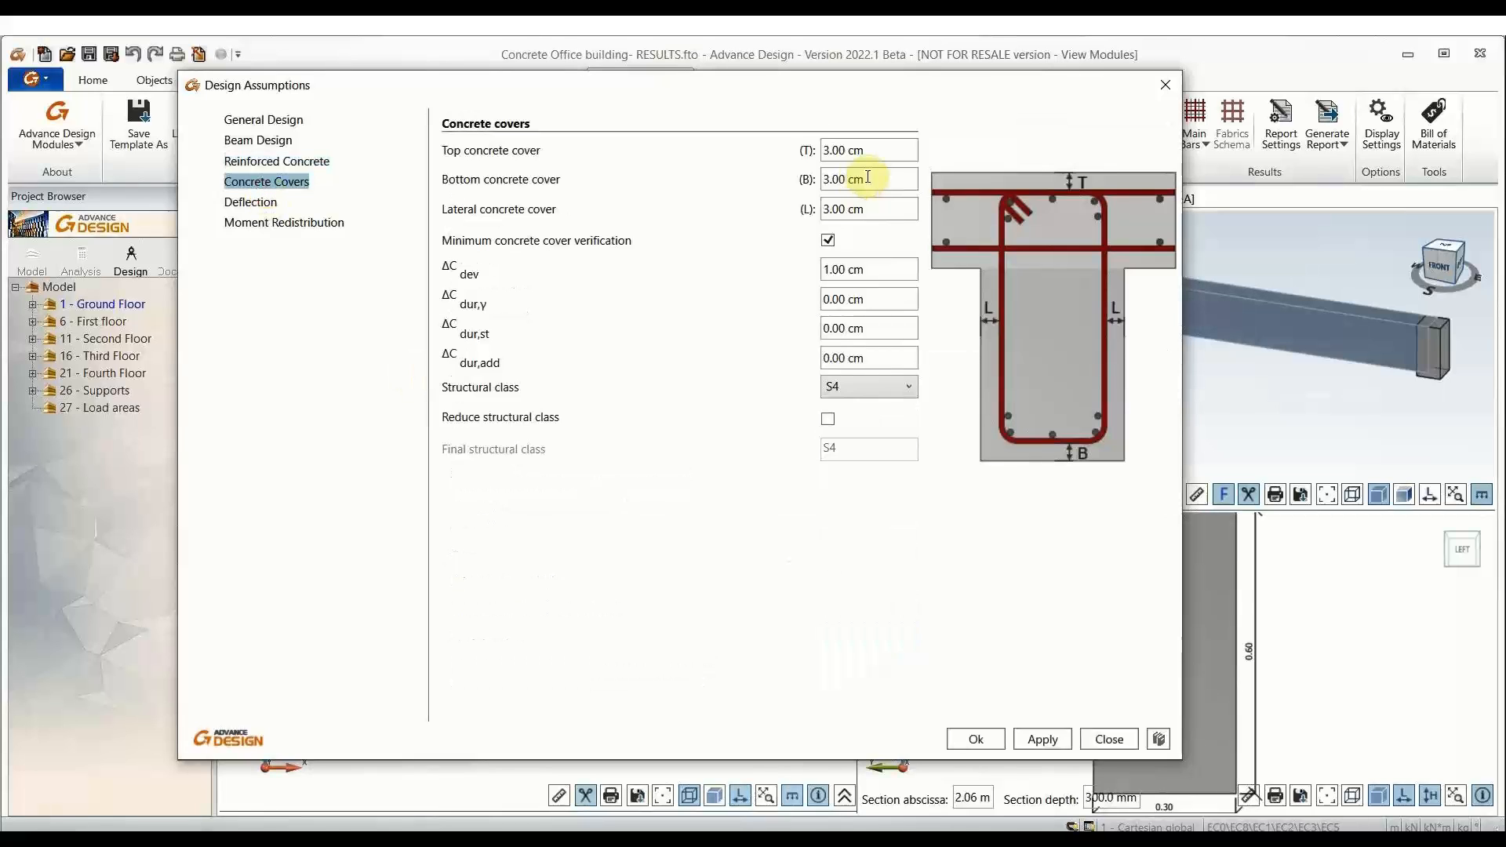
pyautogui.click(863, 149)
pyautogui.click(847, 209)
pyautogui.click(844, 148)
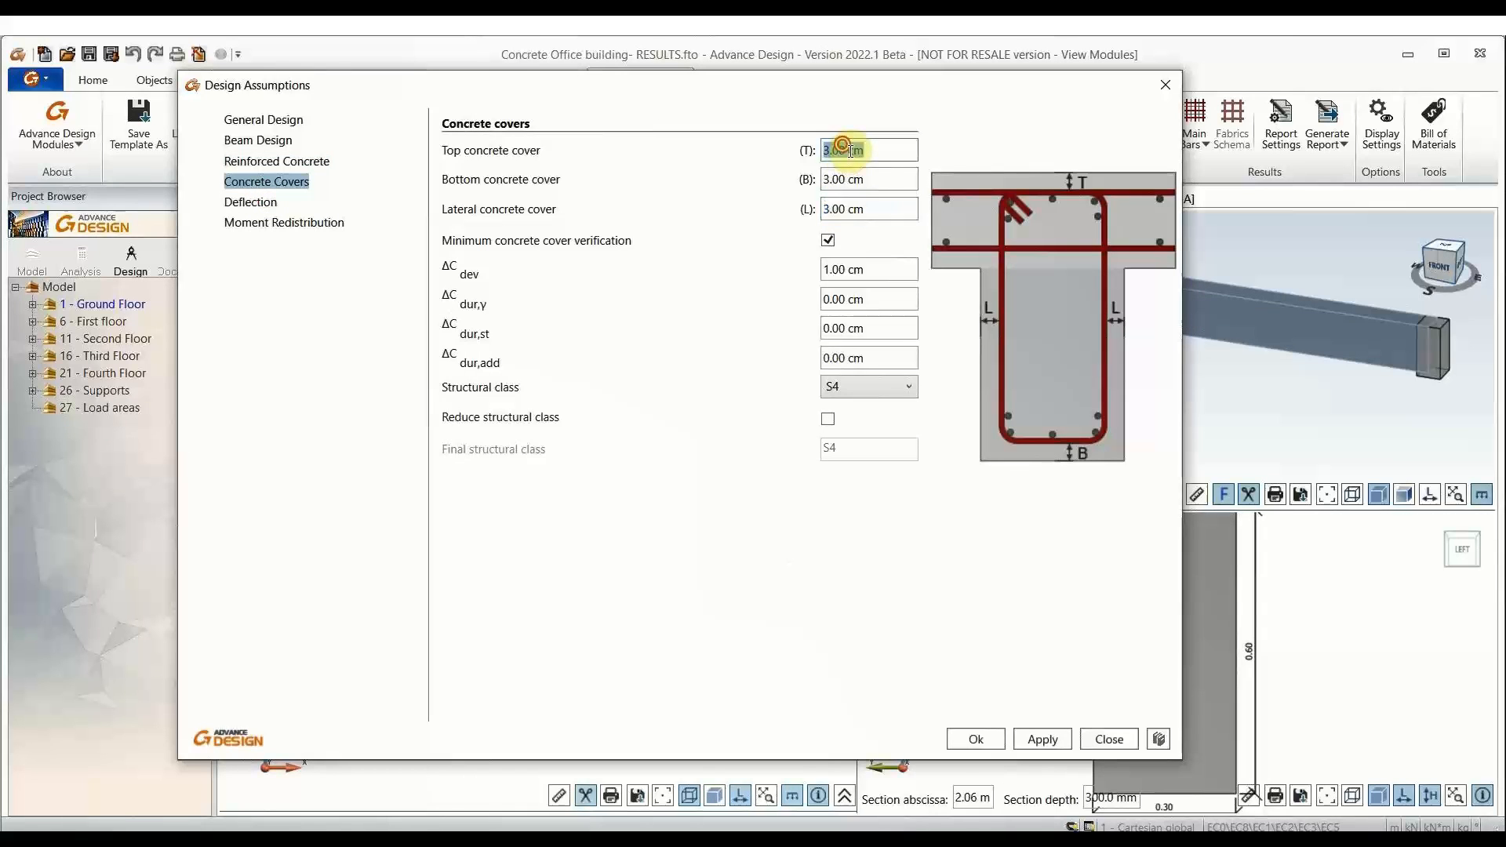
pyautogui.click(850, 153)
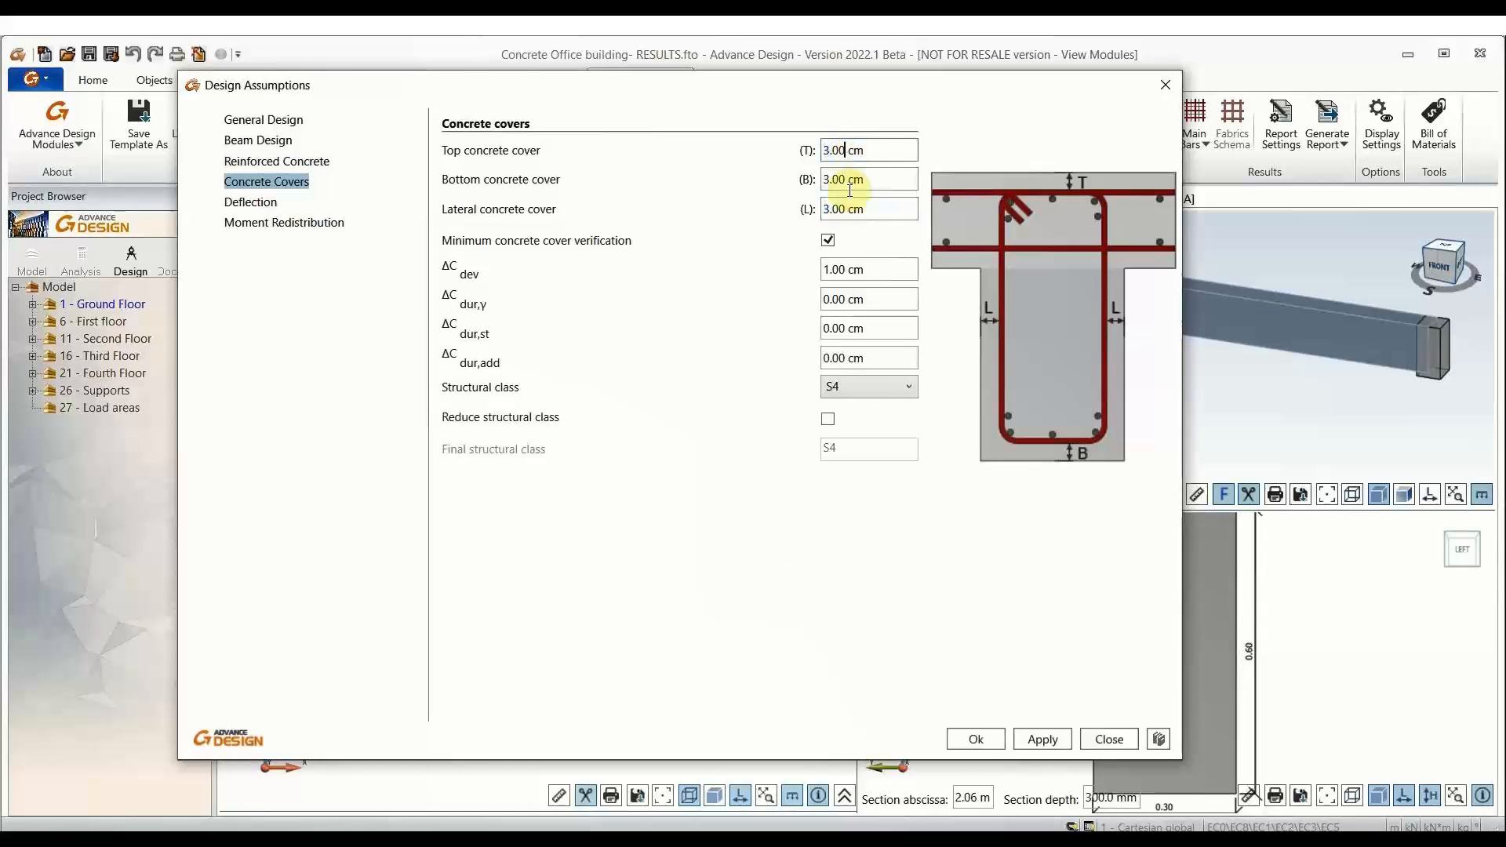
pyautogui.press('BackSpace')
pyautogui.press('BackSpace')
pyautogui.press('BackSpace')
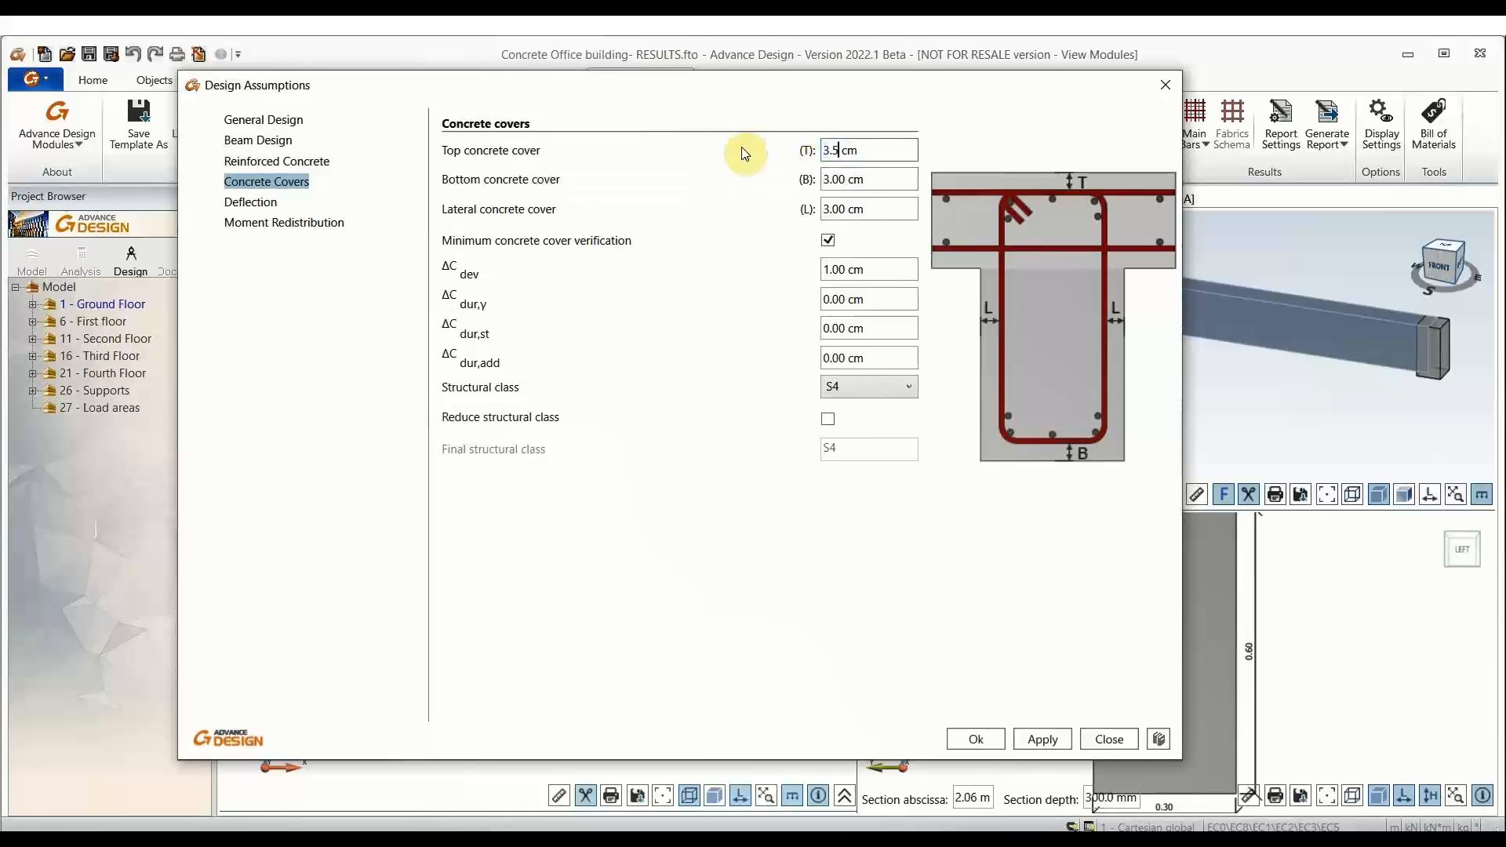
pyautogui.write('.5')
pyautogui.click(846, 179)
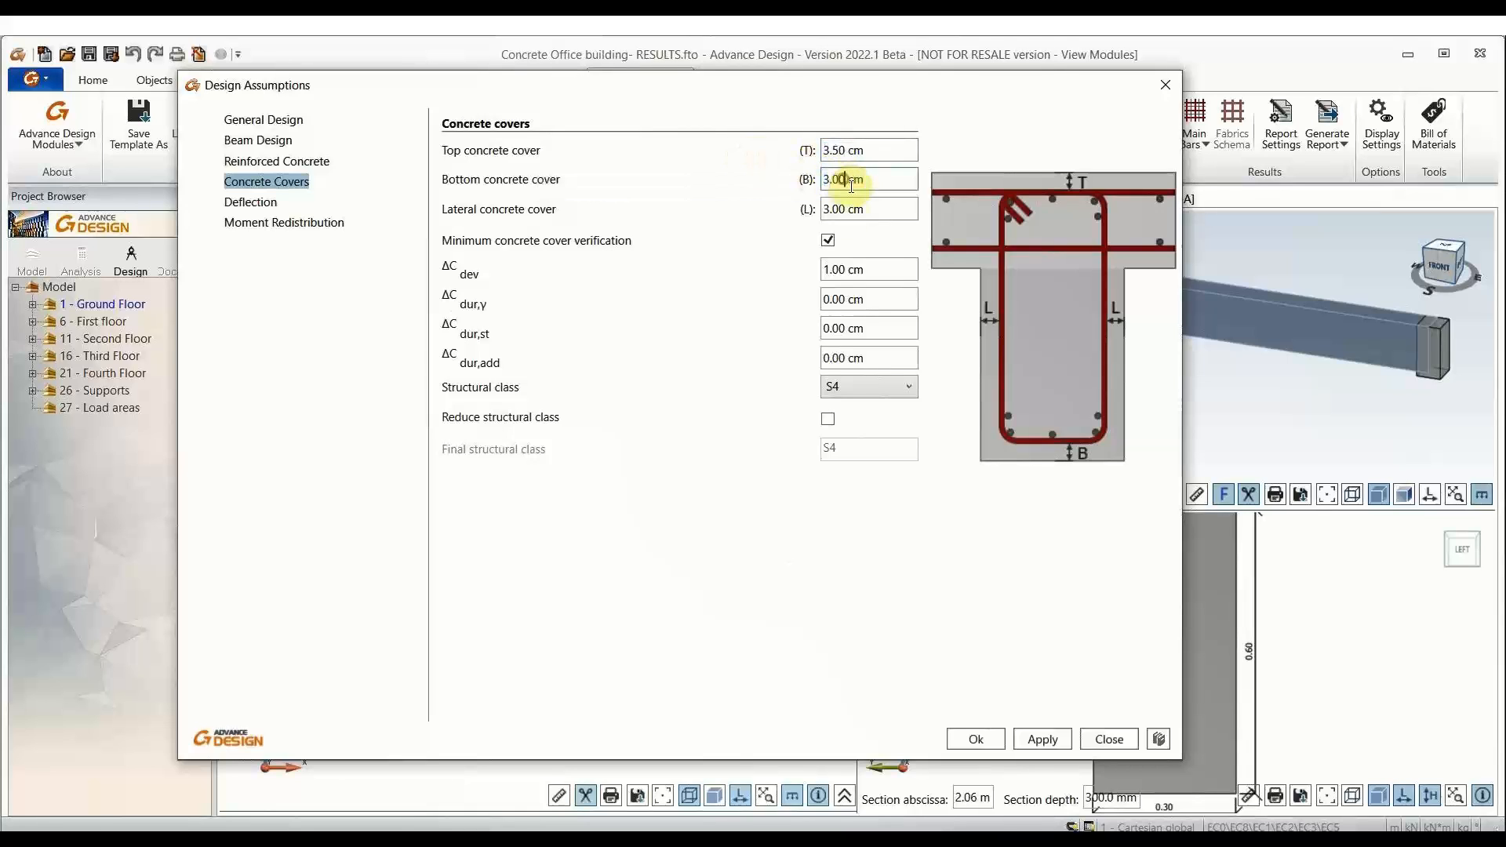
pyautogui.click(867, 269)
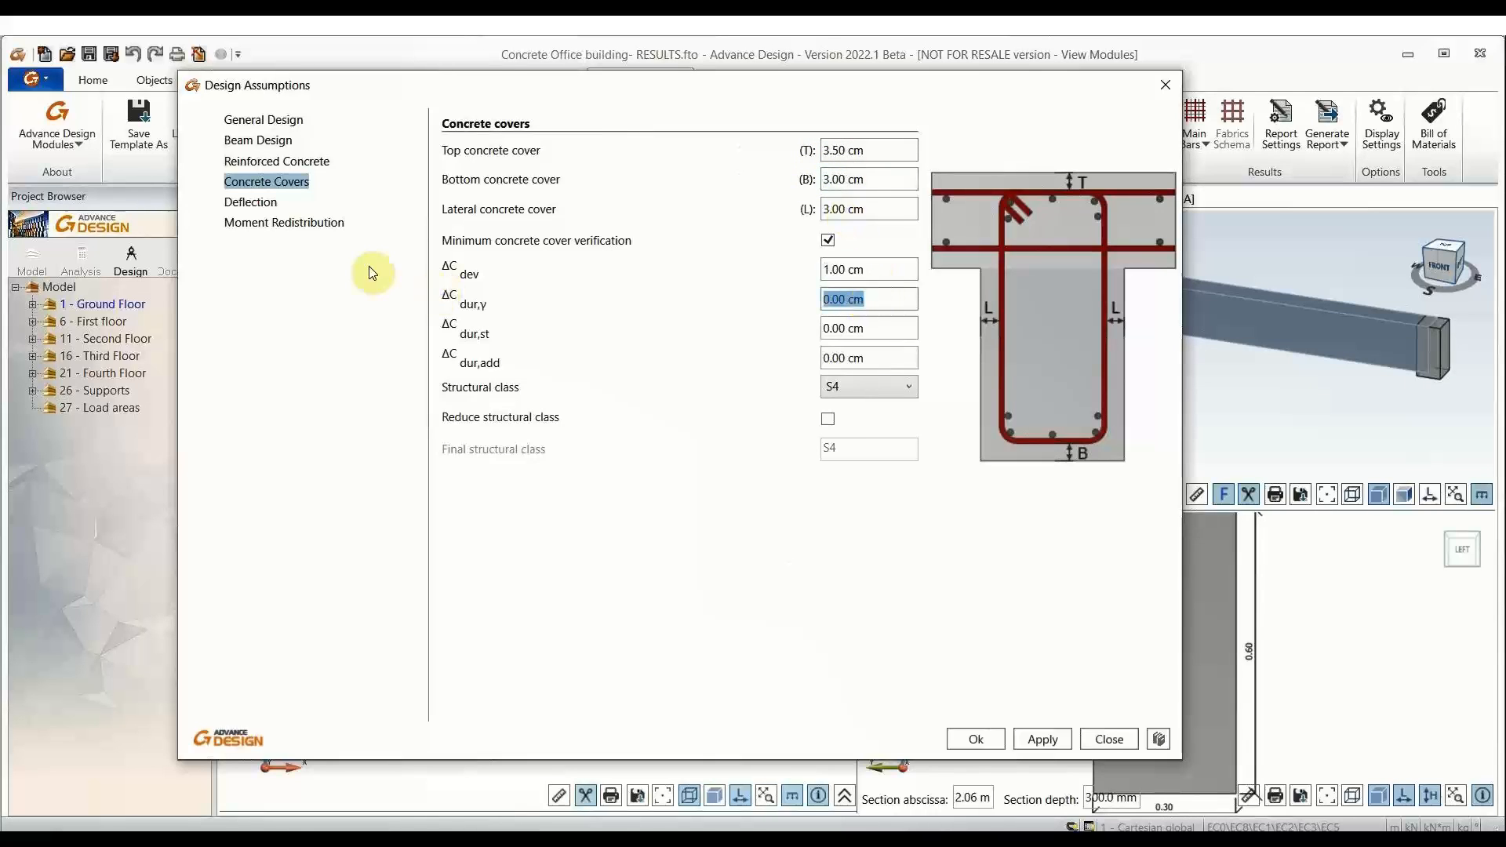
# Step: Examine the beam's deflection calculation and moment redistribution settings and close the design assumptions
pyautogui.click(259, 203)
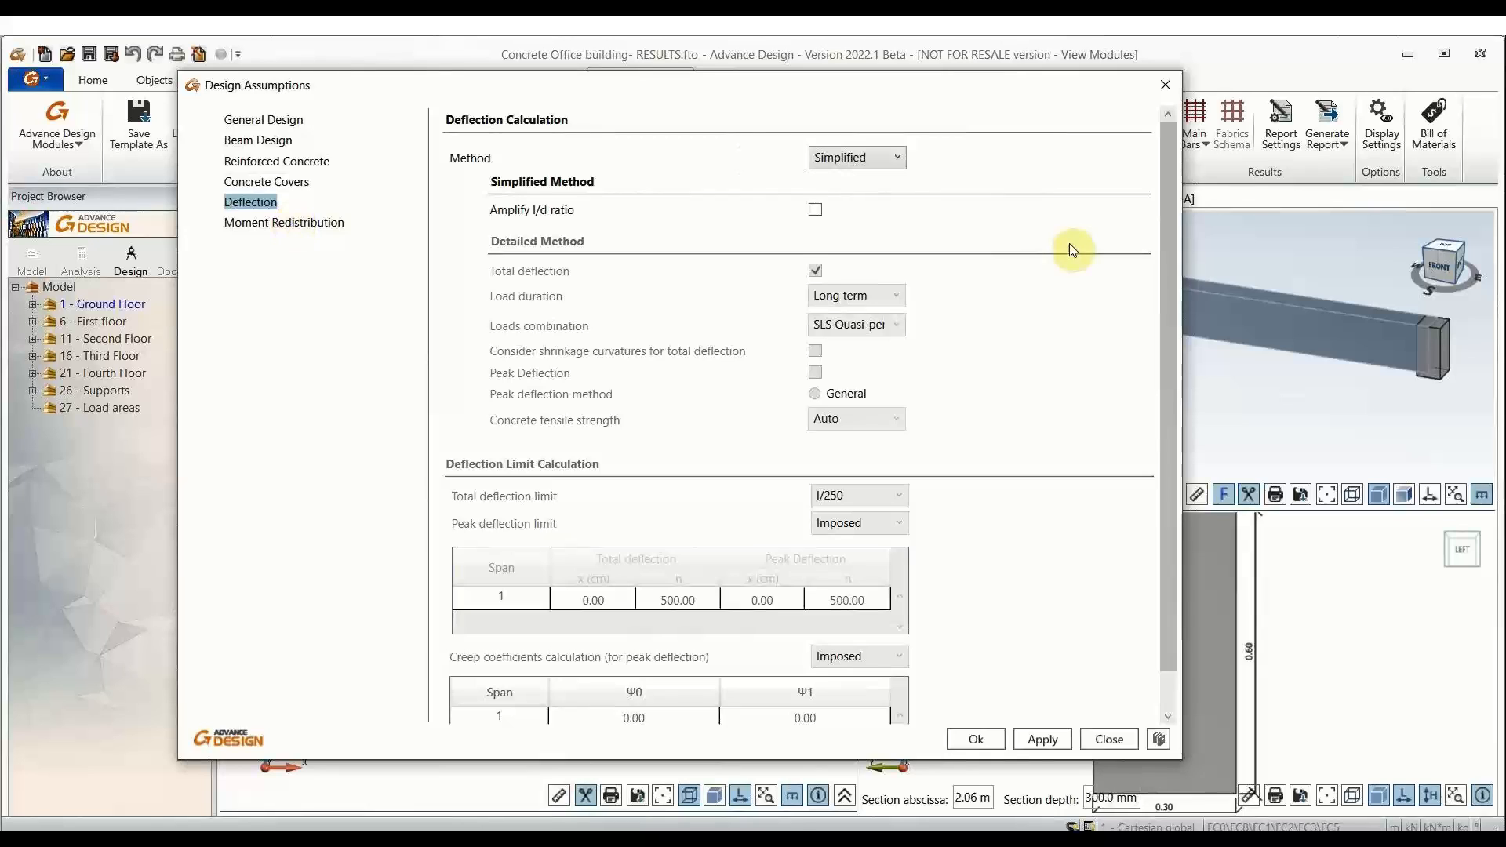
pyautogui.scroll(-1, 838, 380)
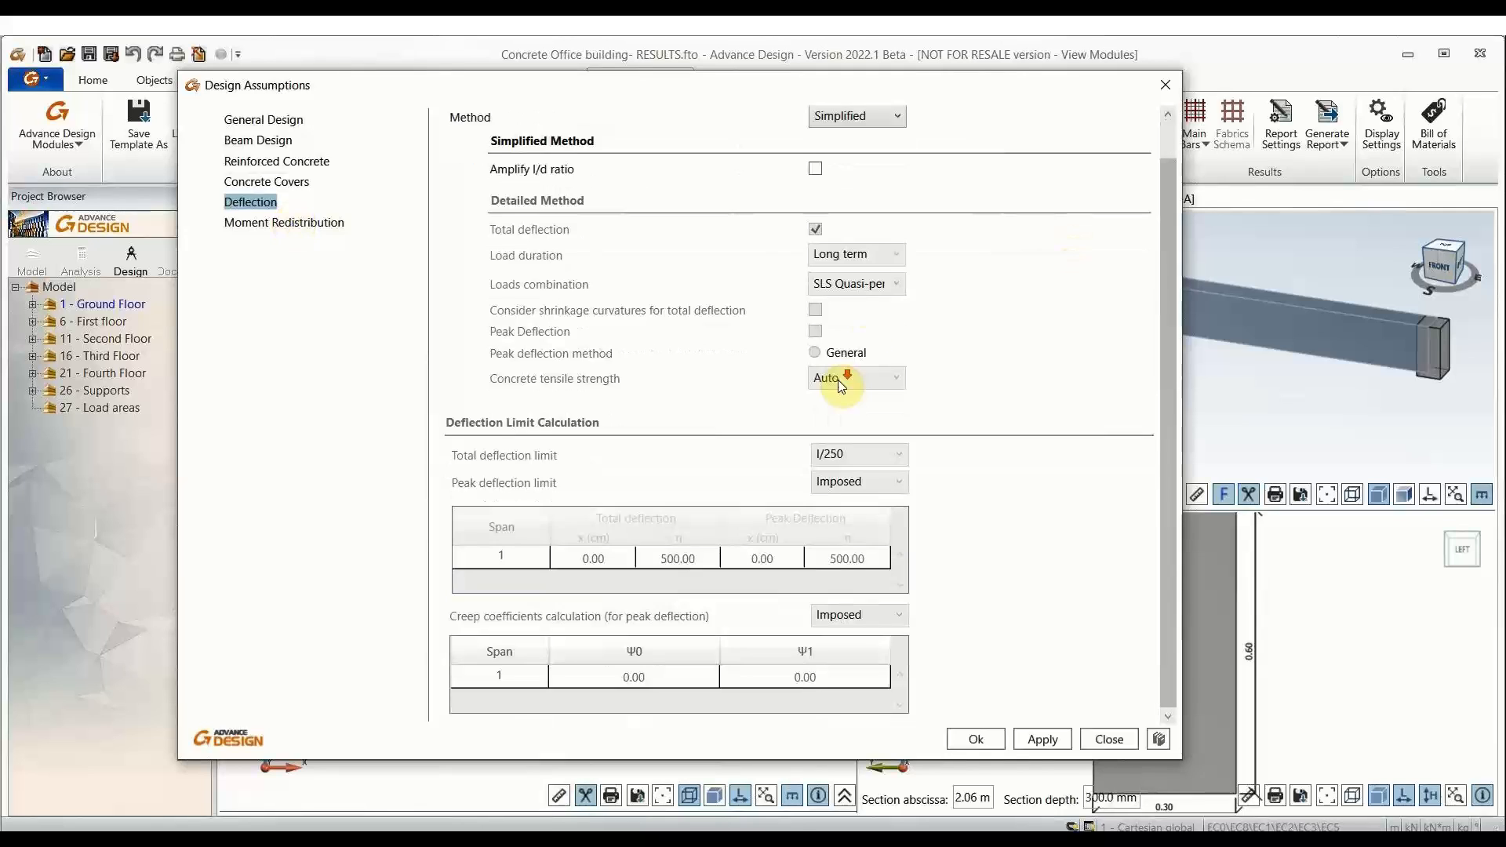
pyautogui.click(295, 227)
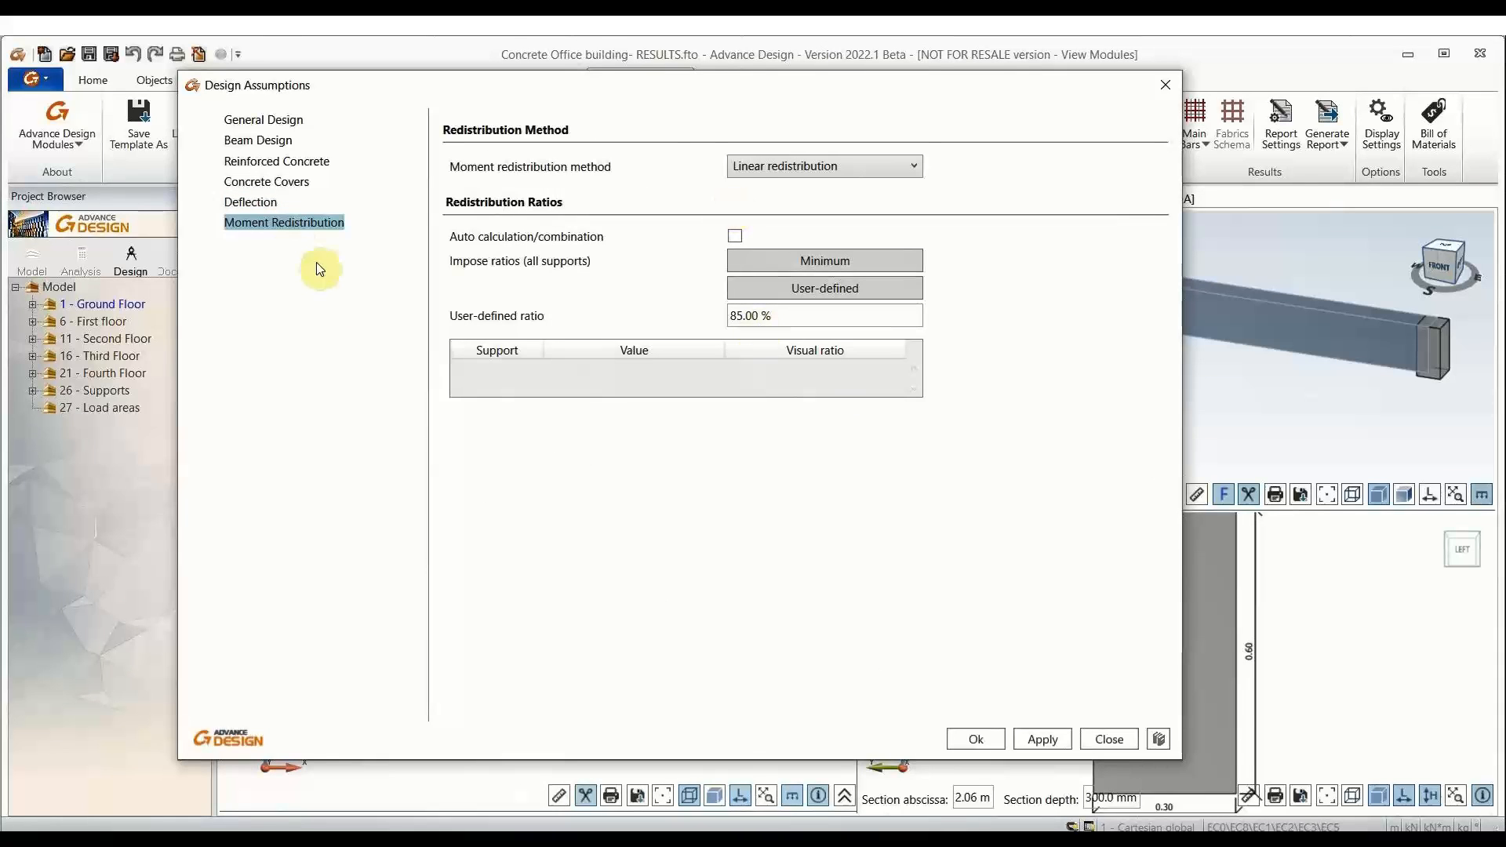
pyautogui.click(1108, 739)
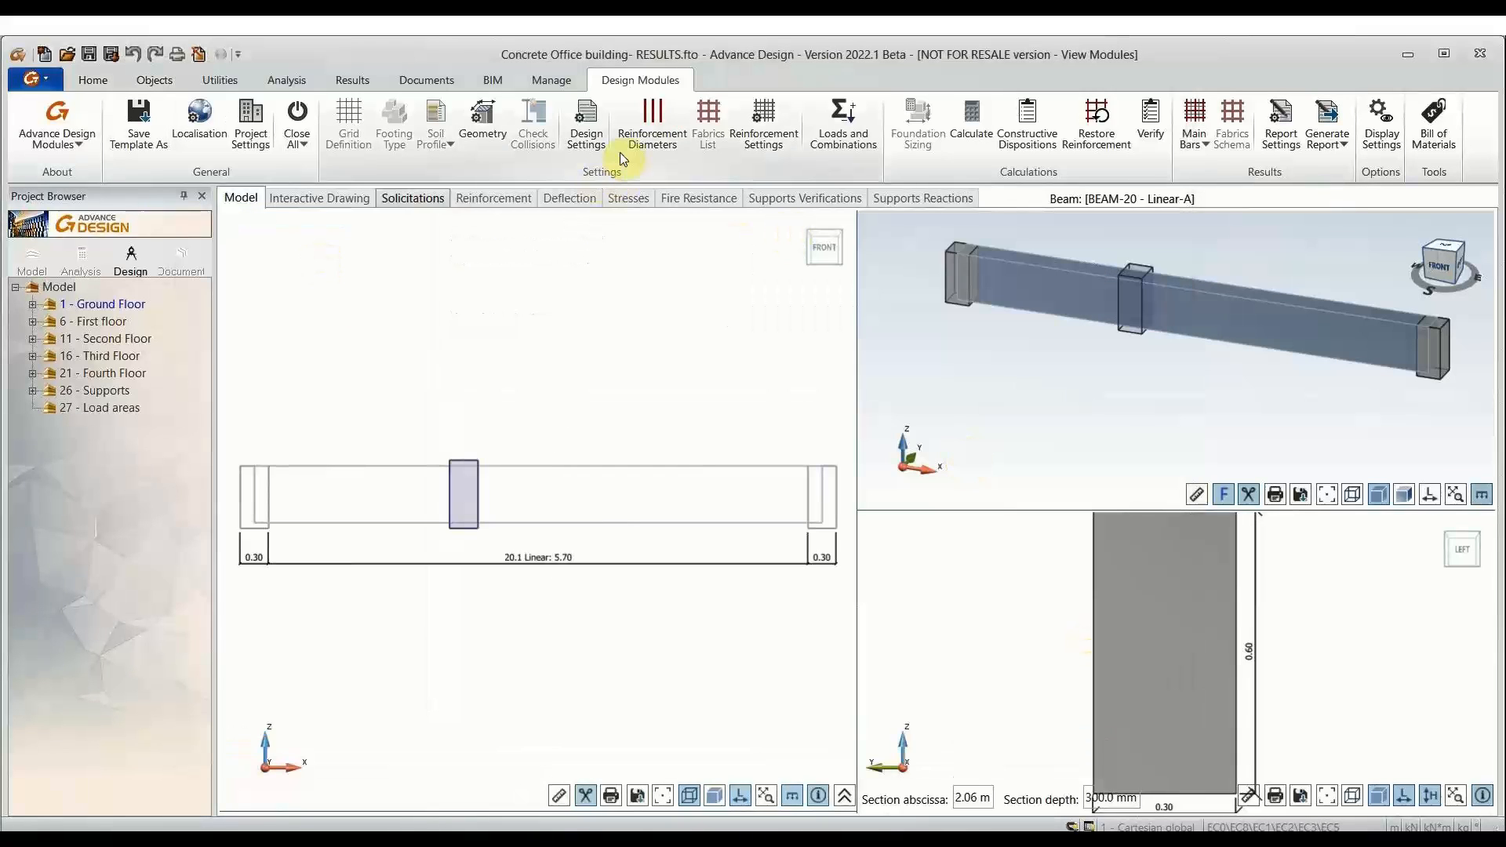
# Step: Check the reinforcement diameters allowed for longitudinal and transversal bars, and open the reinforcement assumptions to examine the longitudinal bars' general settings
pyautogui.click(651, 135)
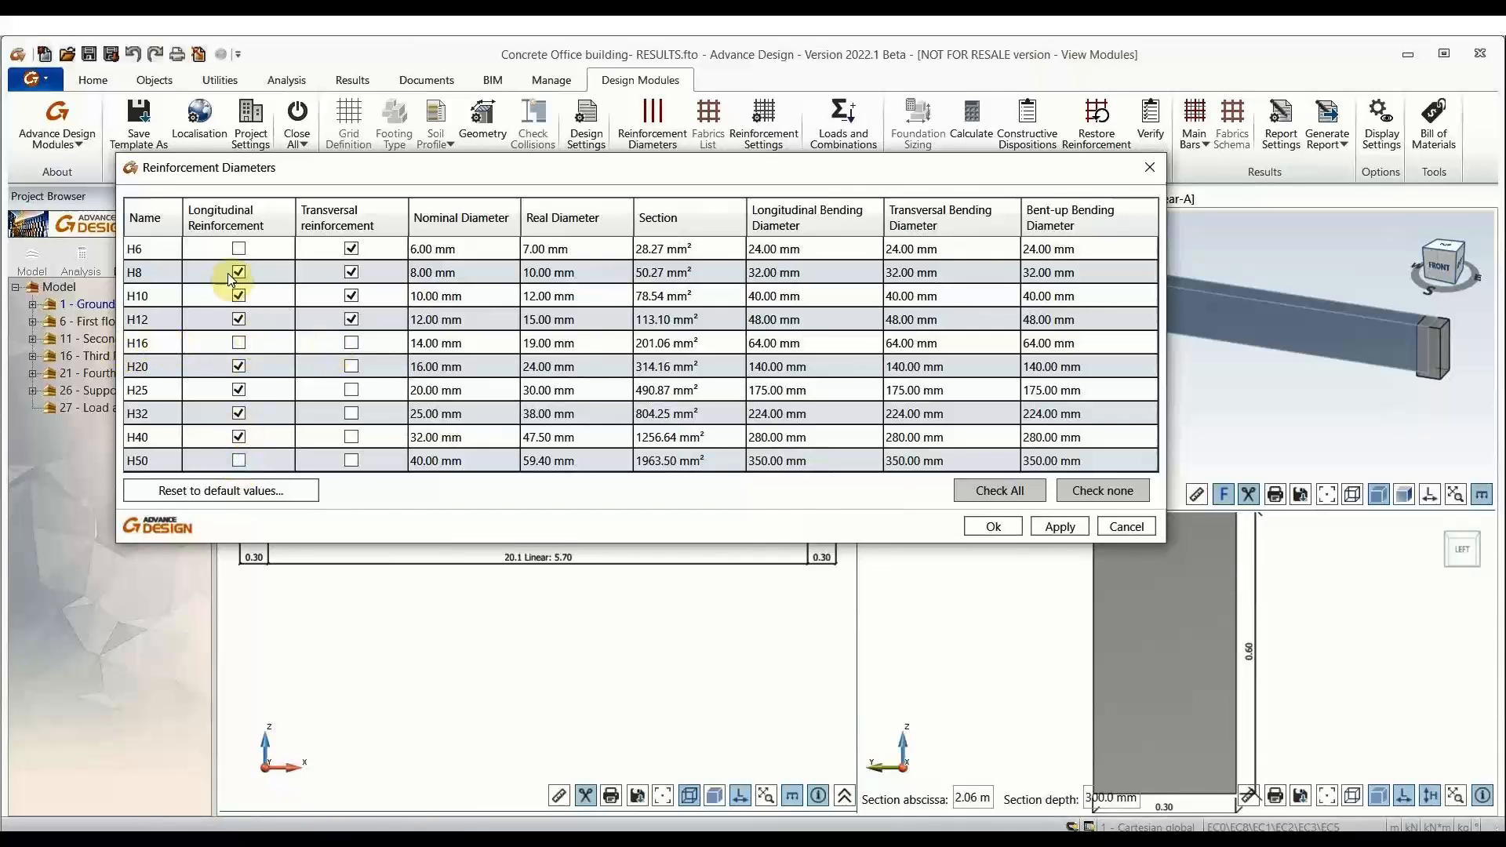
pyautogui.click(991, 528)
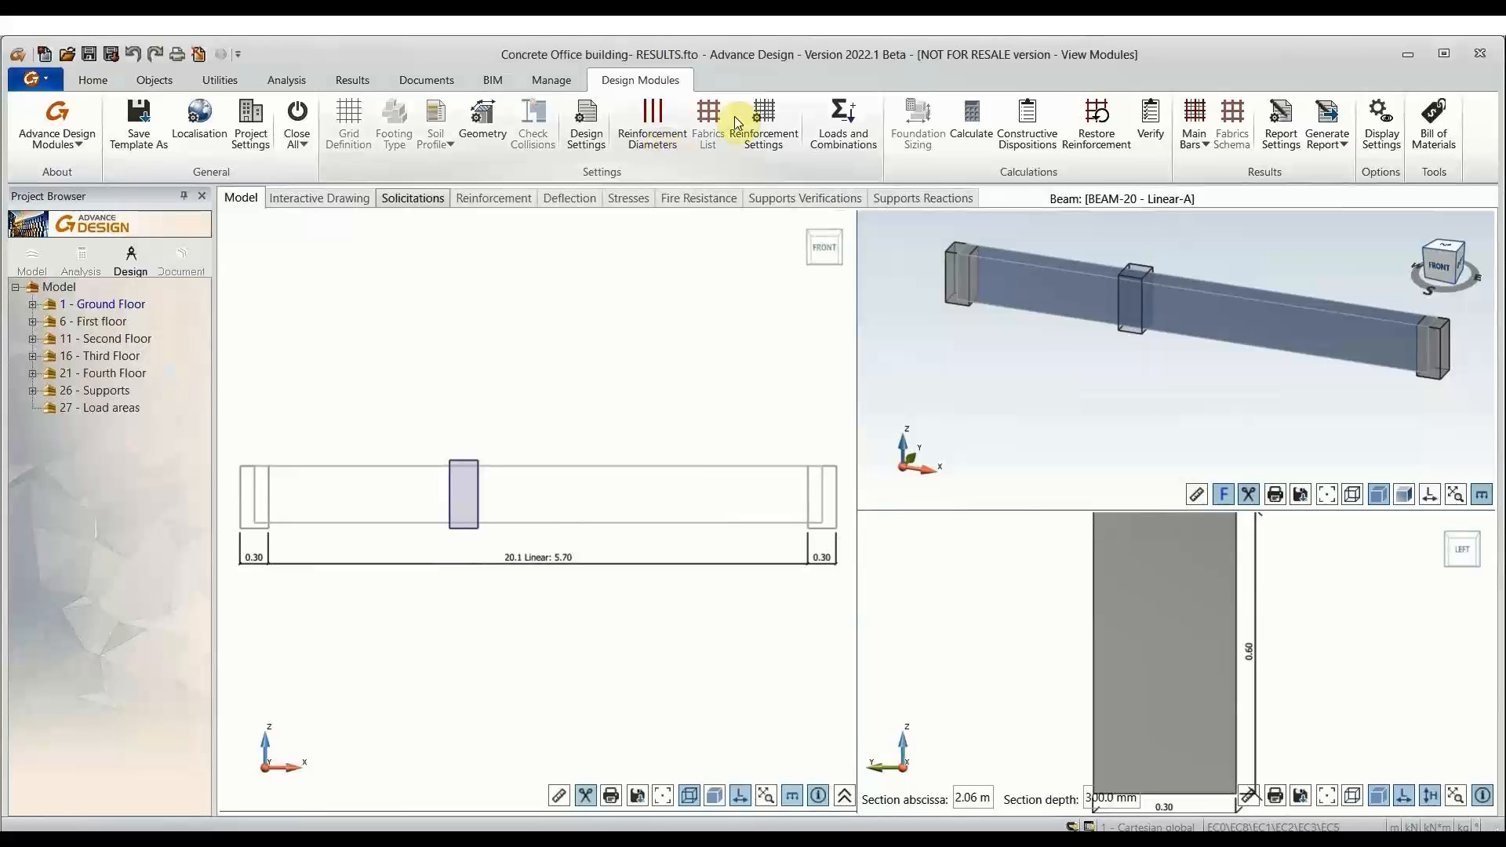
pyautogui.click(753, 112)
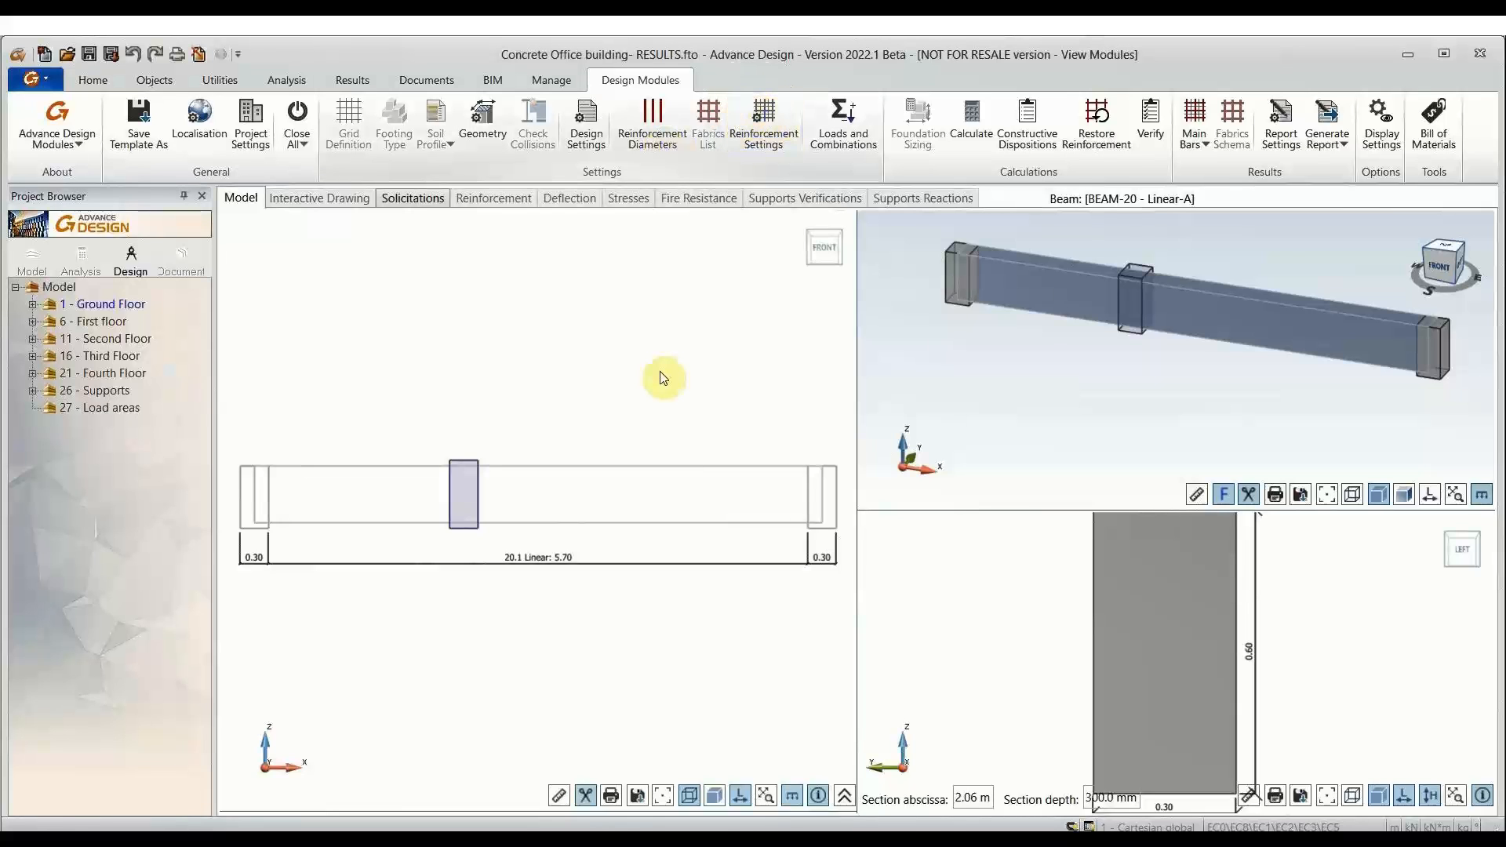
pyautogui.moveTo(573, 57); pyautogui.dragTo(587, 80)
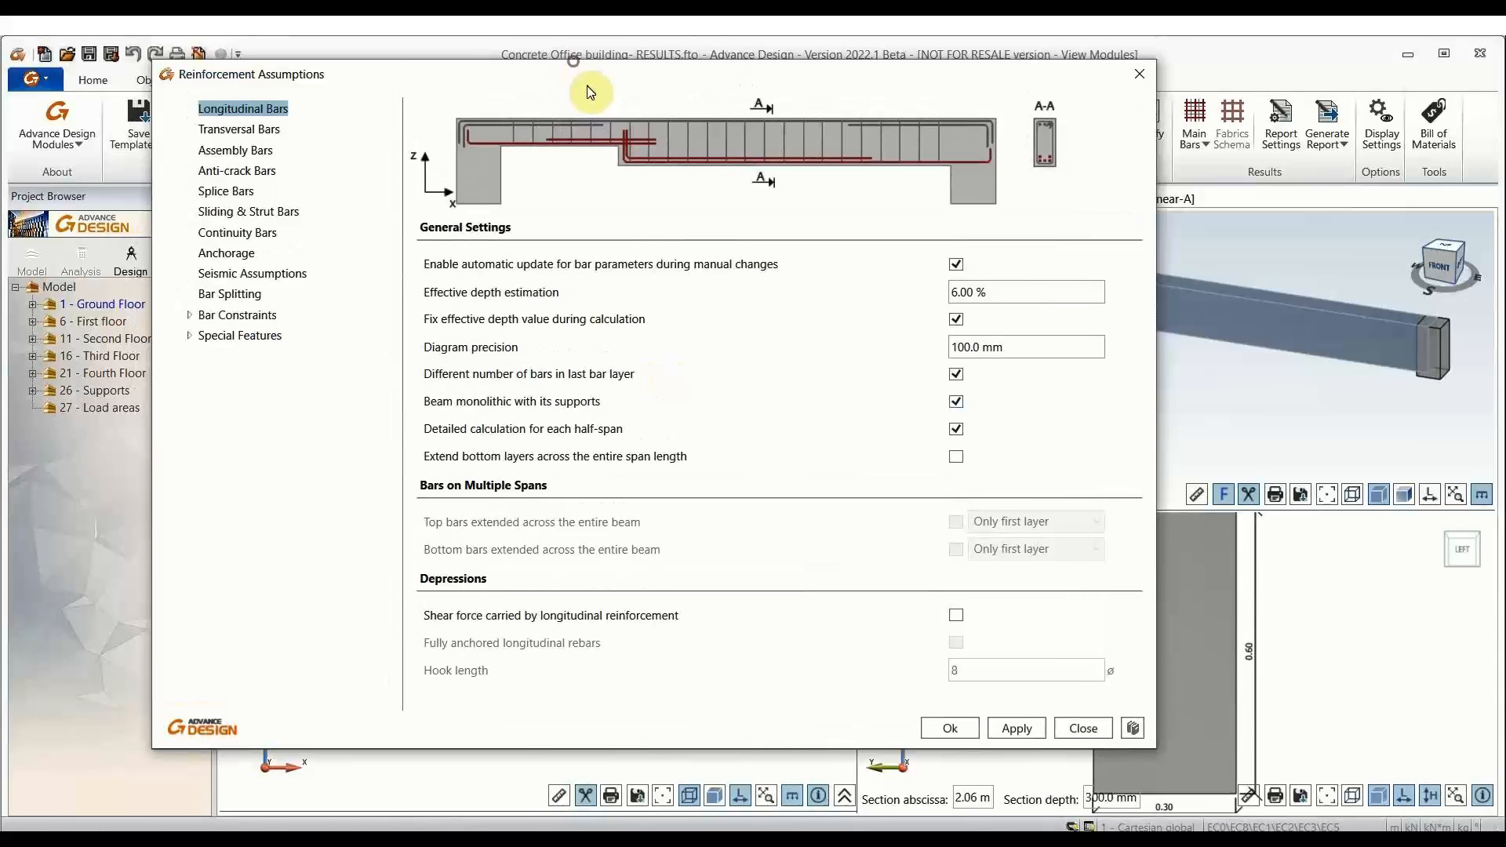
pyautogui.click(1016, 295)
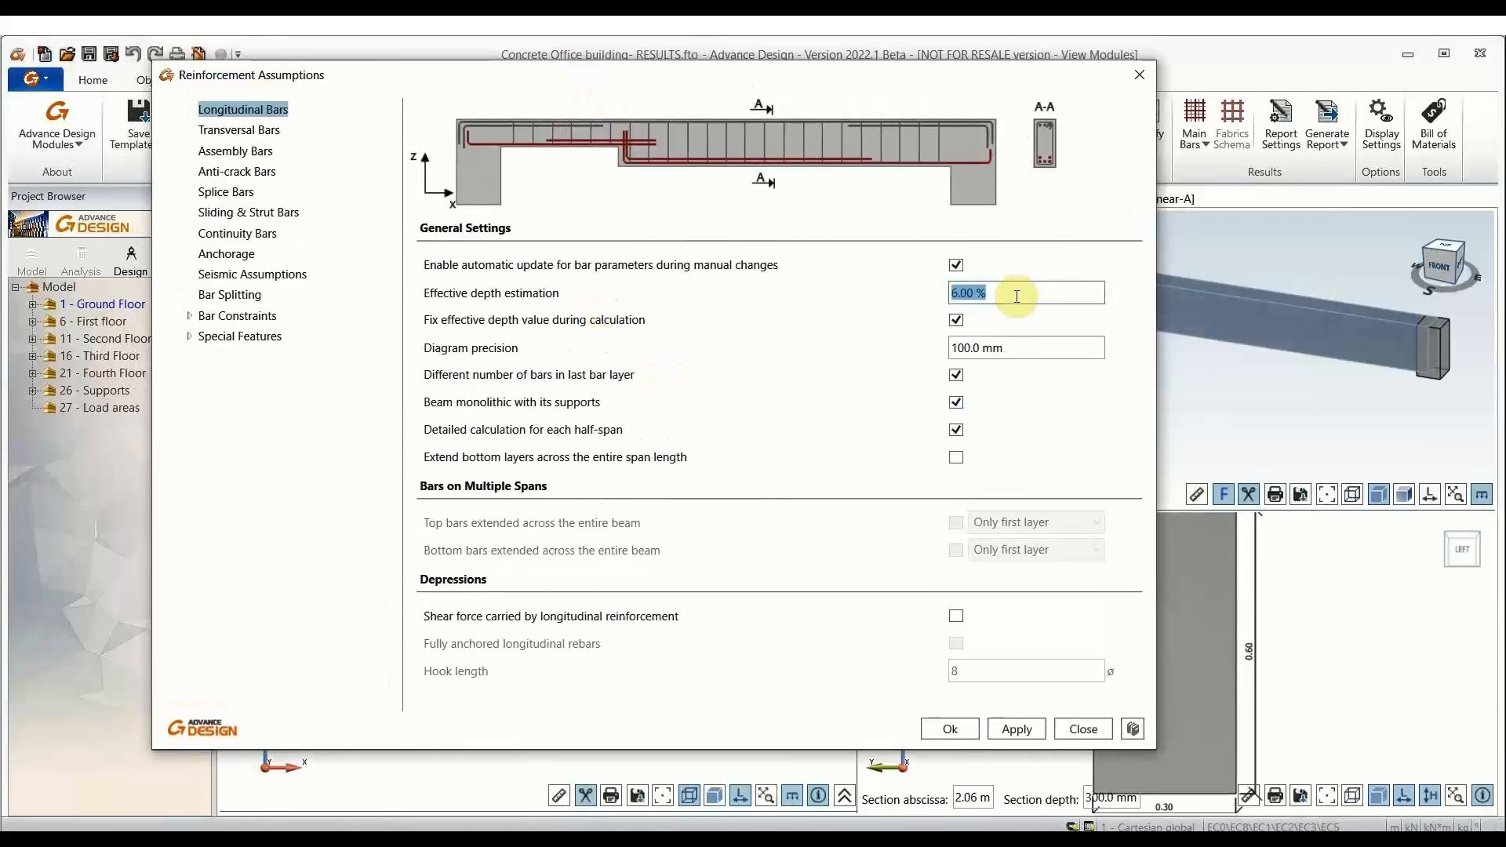
pyautogui.click(1020, 347)
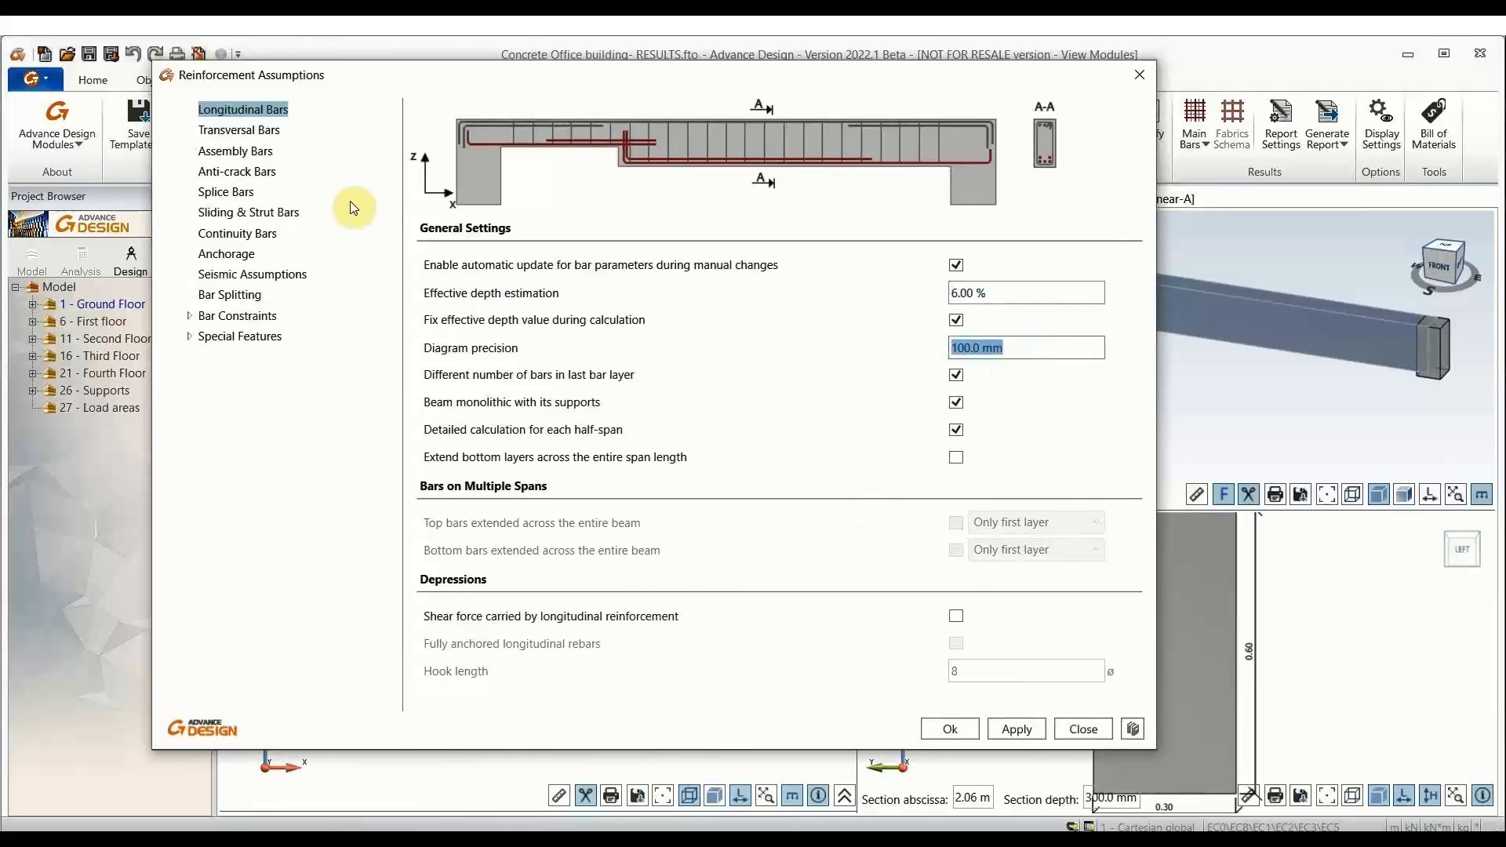
# Step: Inspect the perimetral link diameter choices for the transversal bars by temporarily turning off automatic diameter definition
pyautogui.click(226, 131)
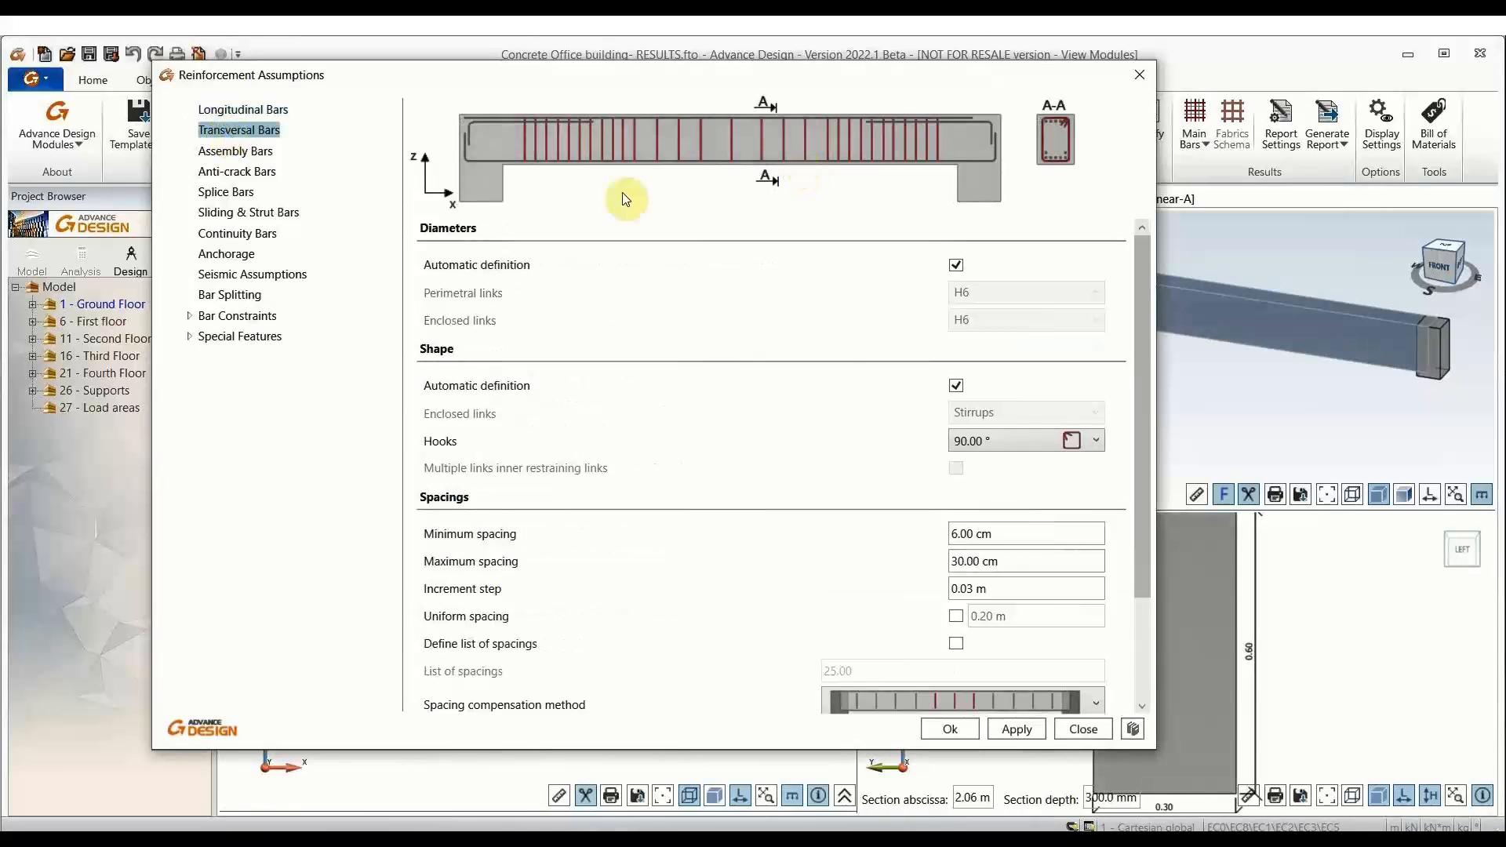
pyautogui.click(958, 267)
pyautogui.click(981, 294)
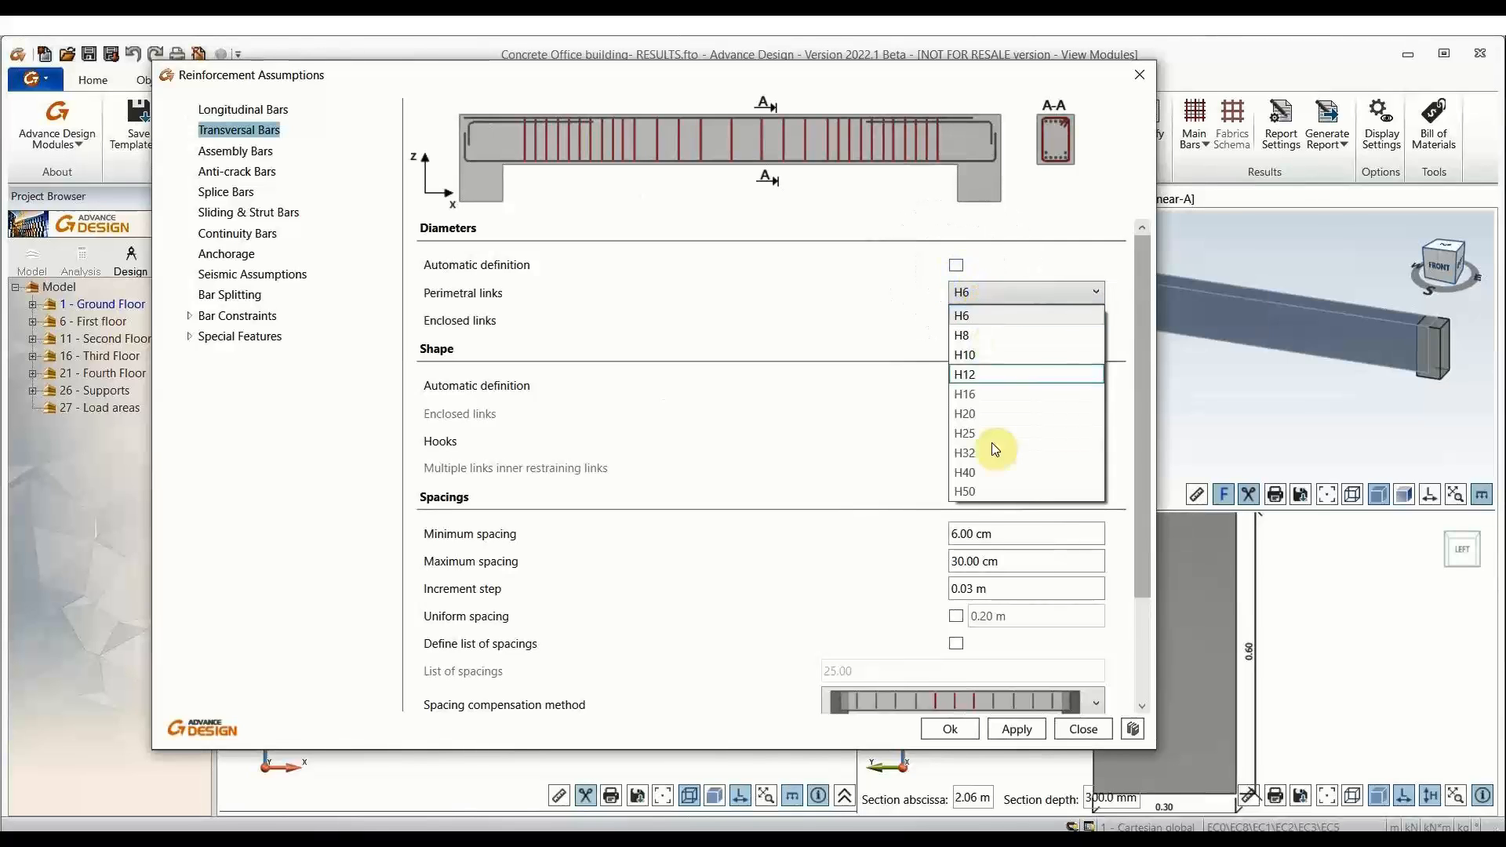
pyautogui.click(910, 302)
pyautogui.click(957, 265)
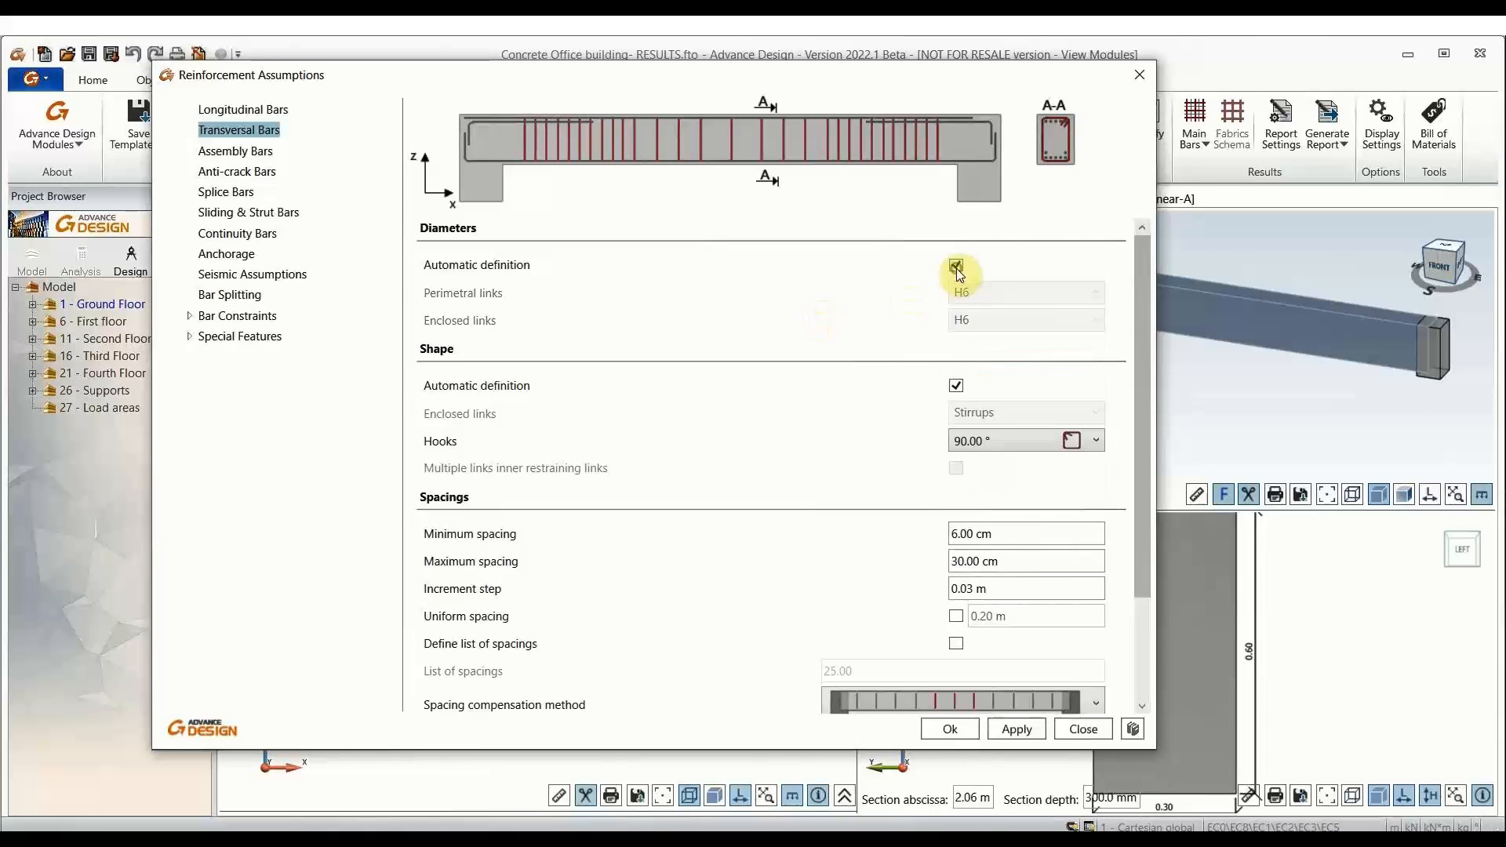
# Step: Inspect the enclosed link shape choices with automatic shape definition temporarily off, and keep the hooks at 90°
pyautogui.click(956, 386)
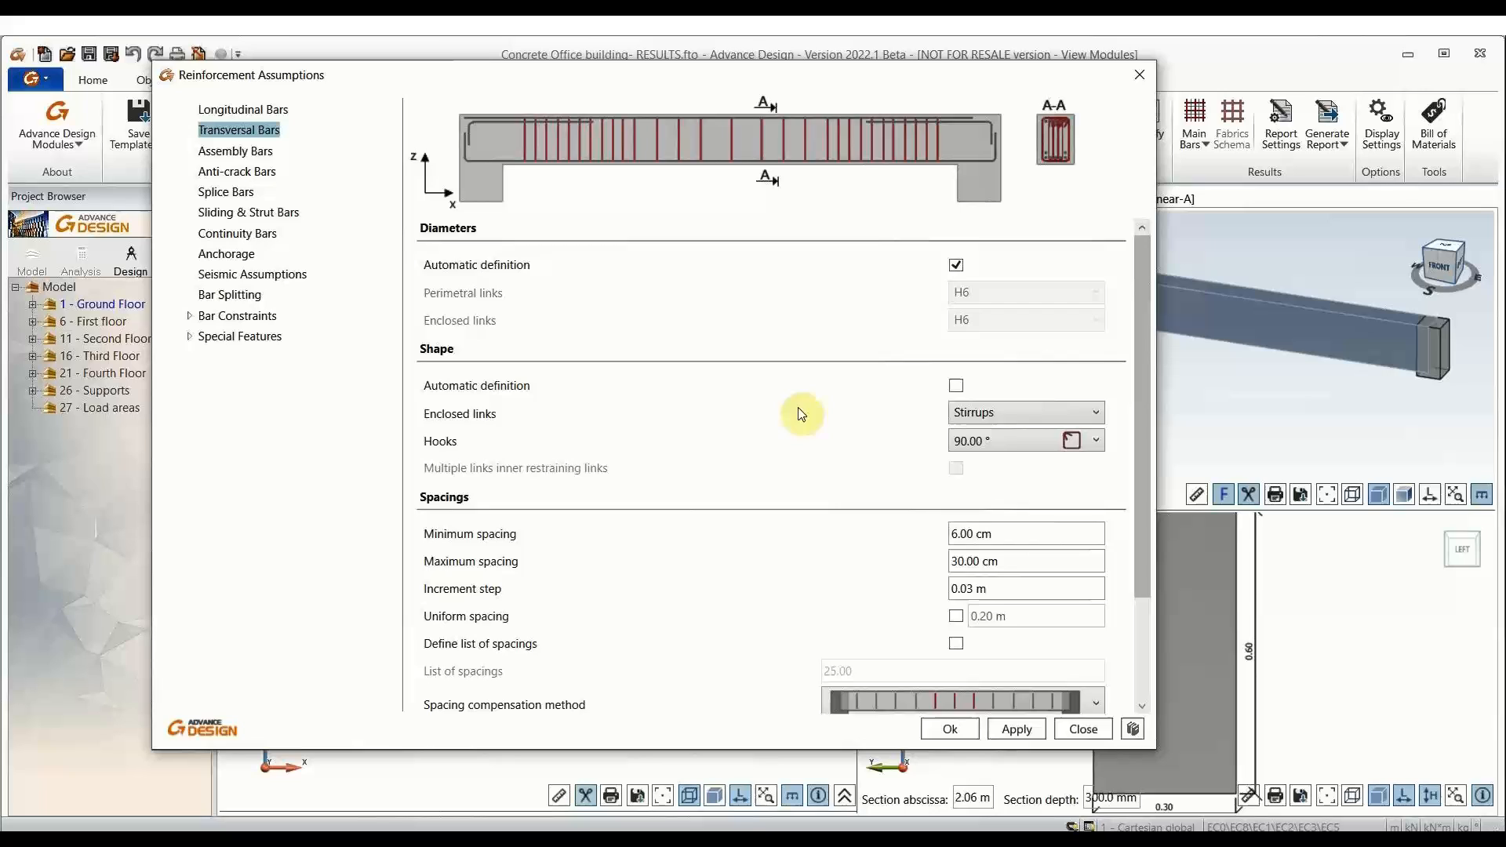
pyautogui.click(995, 417)
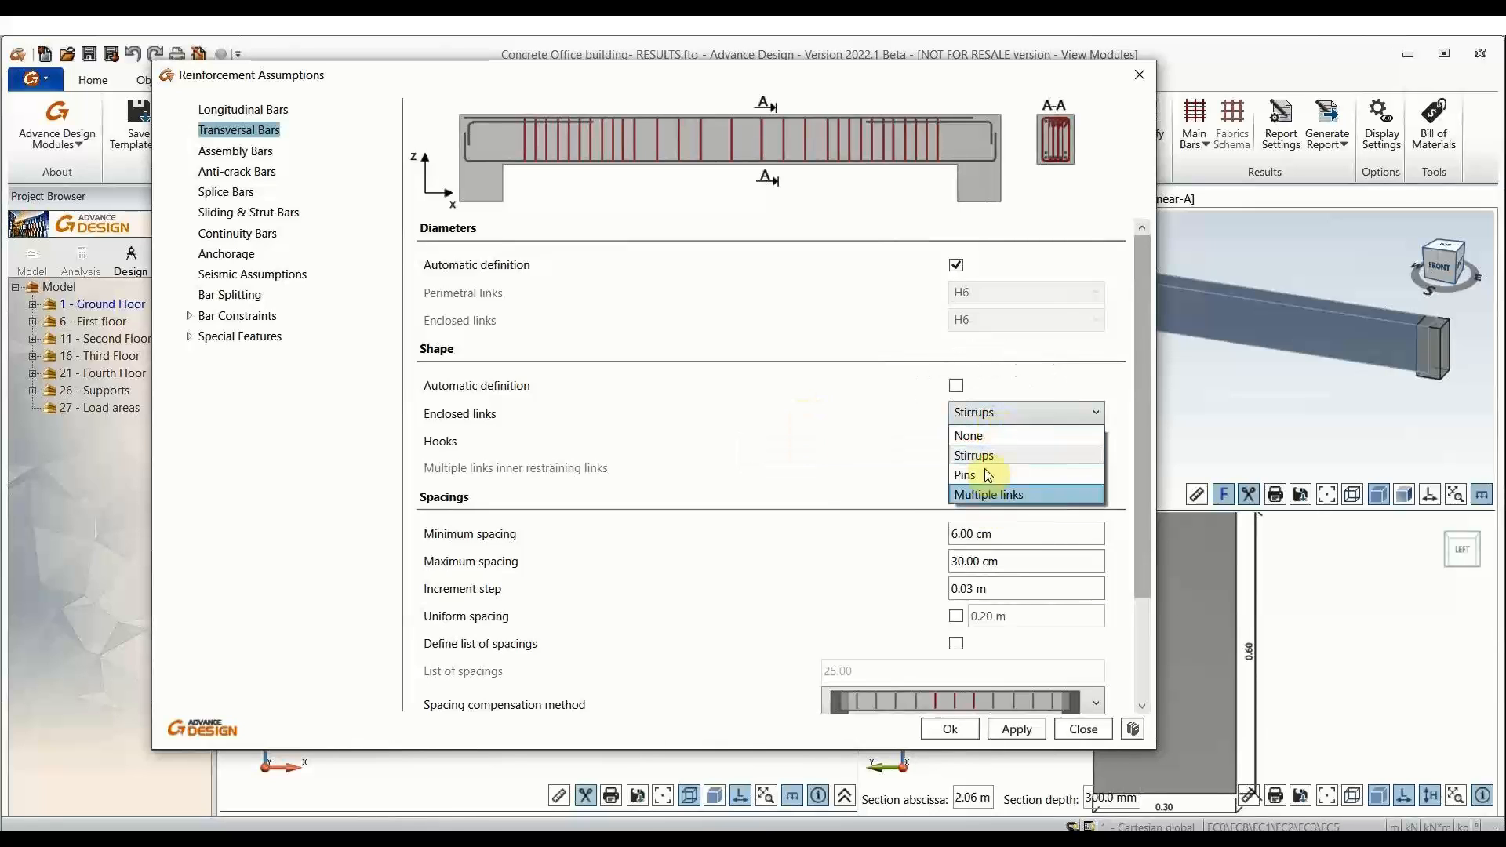
pyautogui.click(868, 433)
pyautogui.click(956, 386)
pyautogui.click(995, 442)
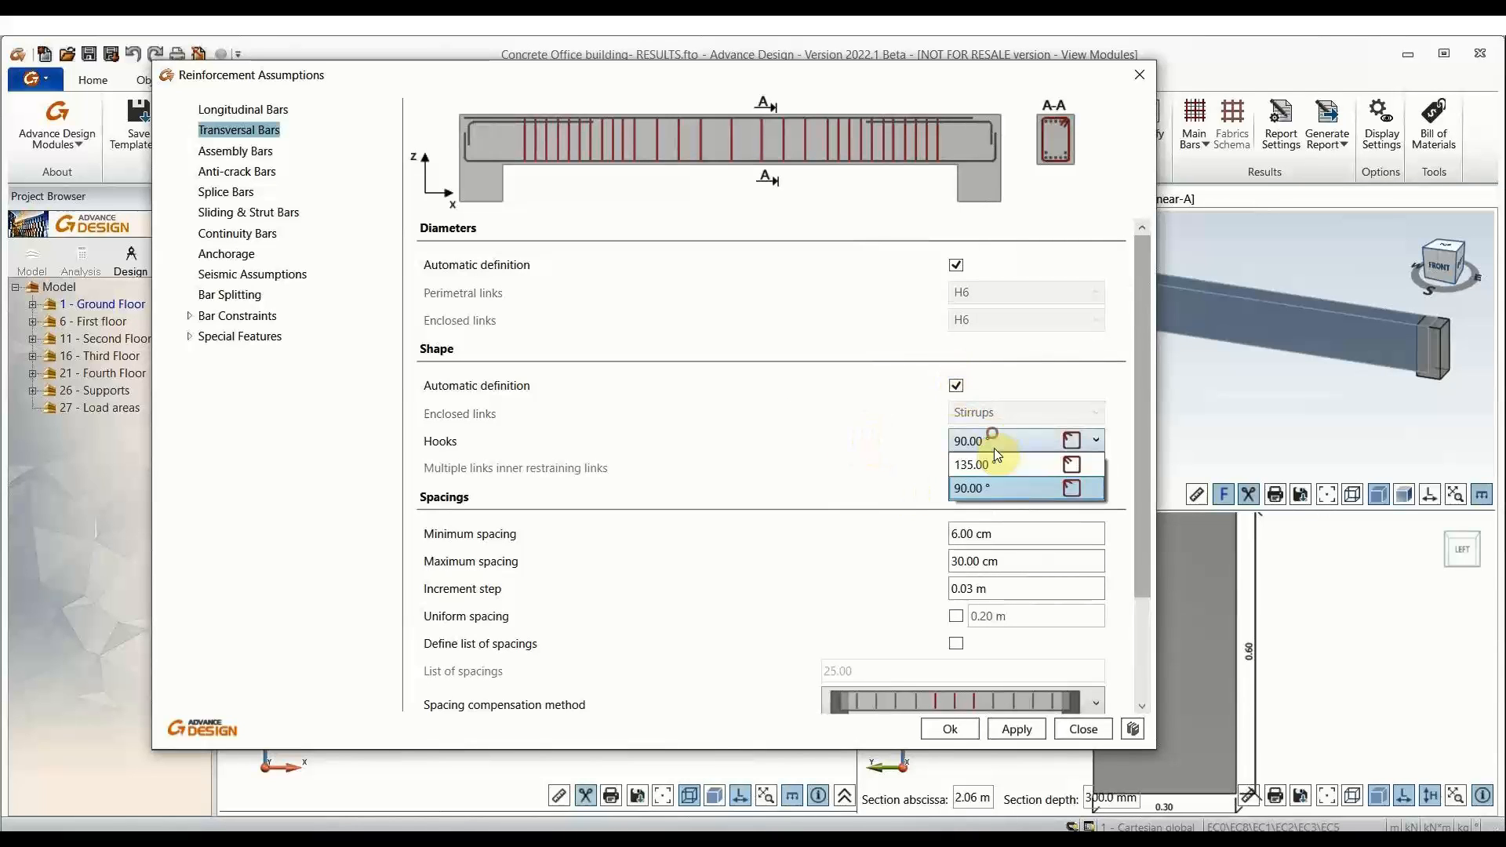
pyautogui.click(988, 486)
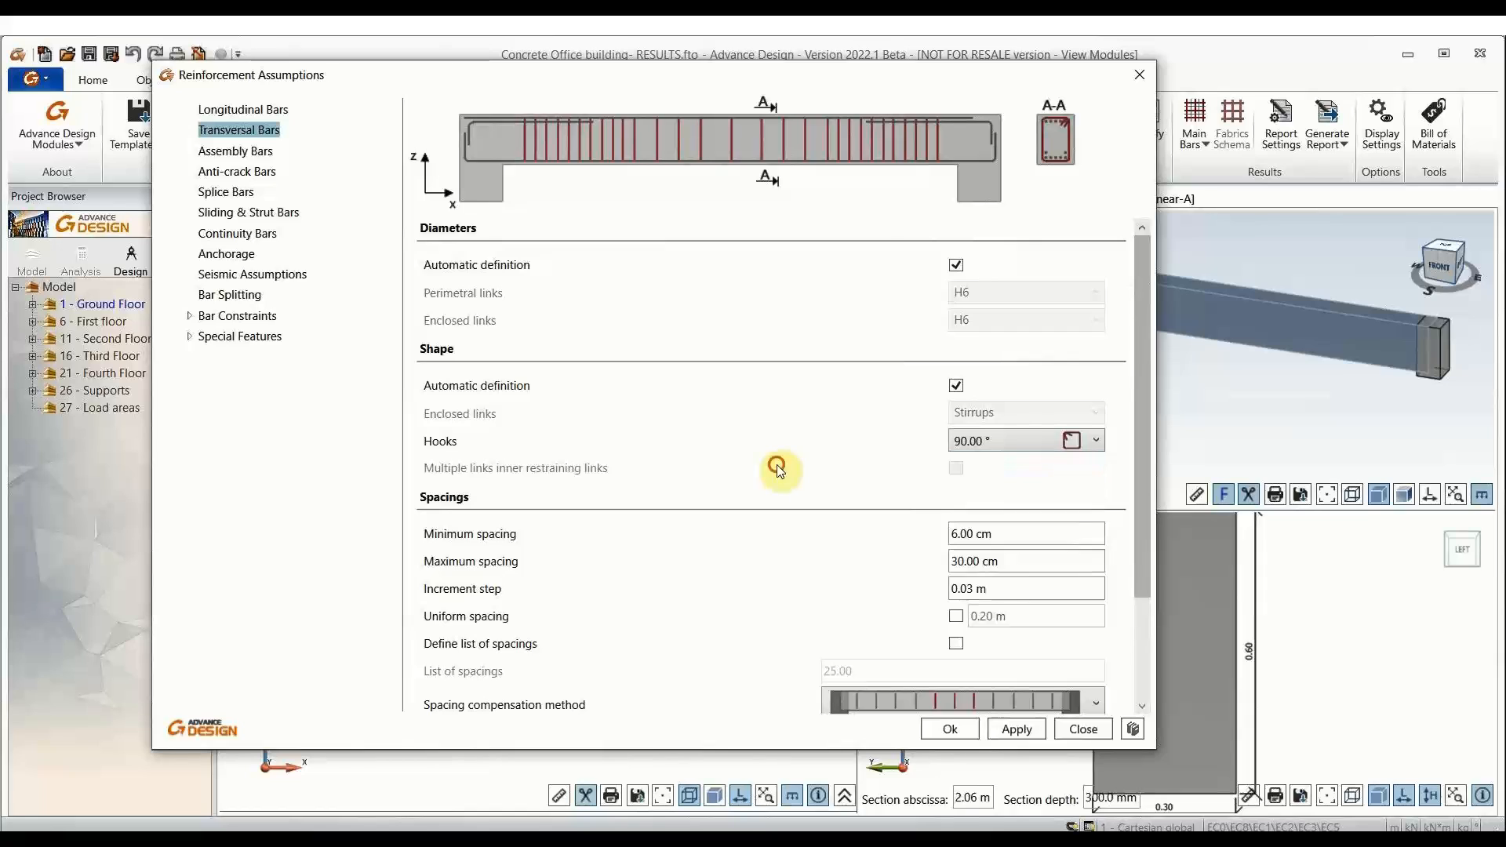
# Step: Check the link spacing limits and increment step, enter a uniform spacing of 0.15 m and turn uniform spacing off again
pyautogui.click(980, 561)
pyautogui.click(979, 589)
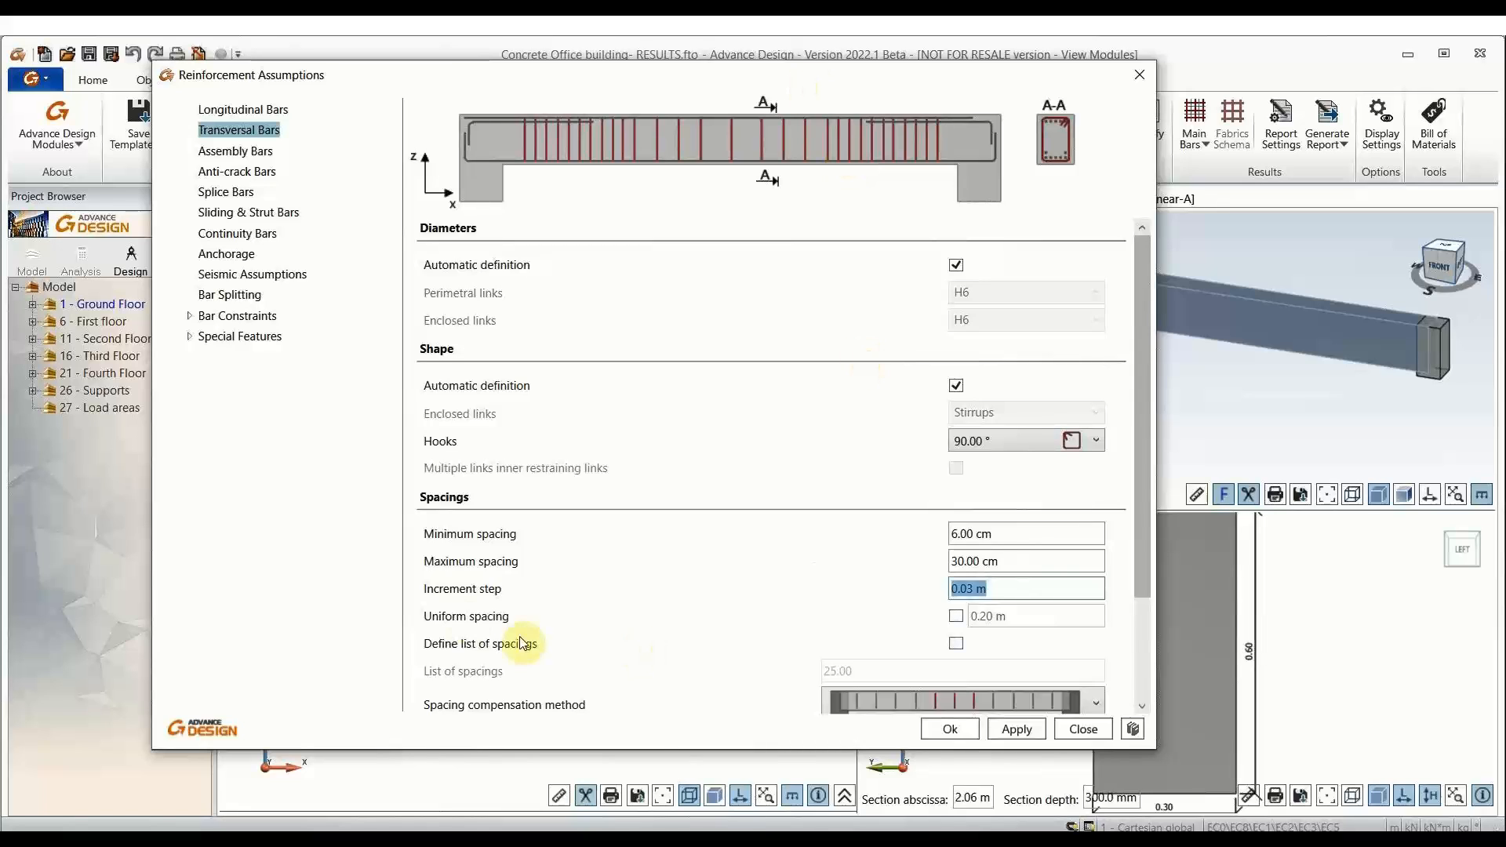
pyautogui.click(468, 617)
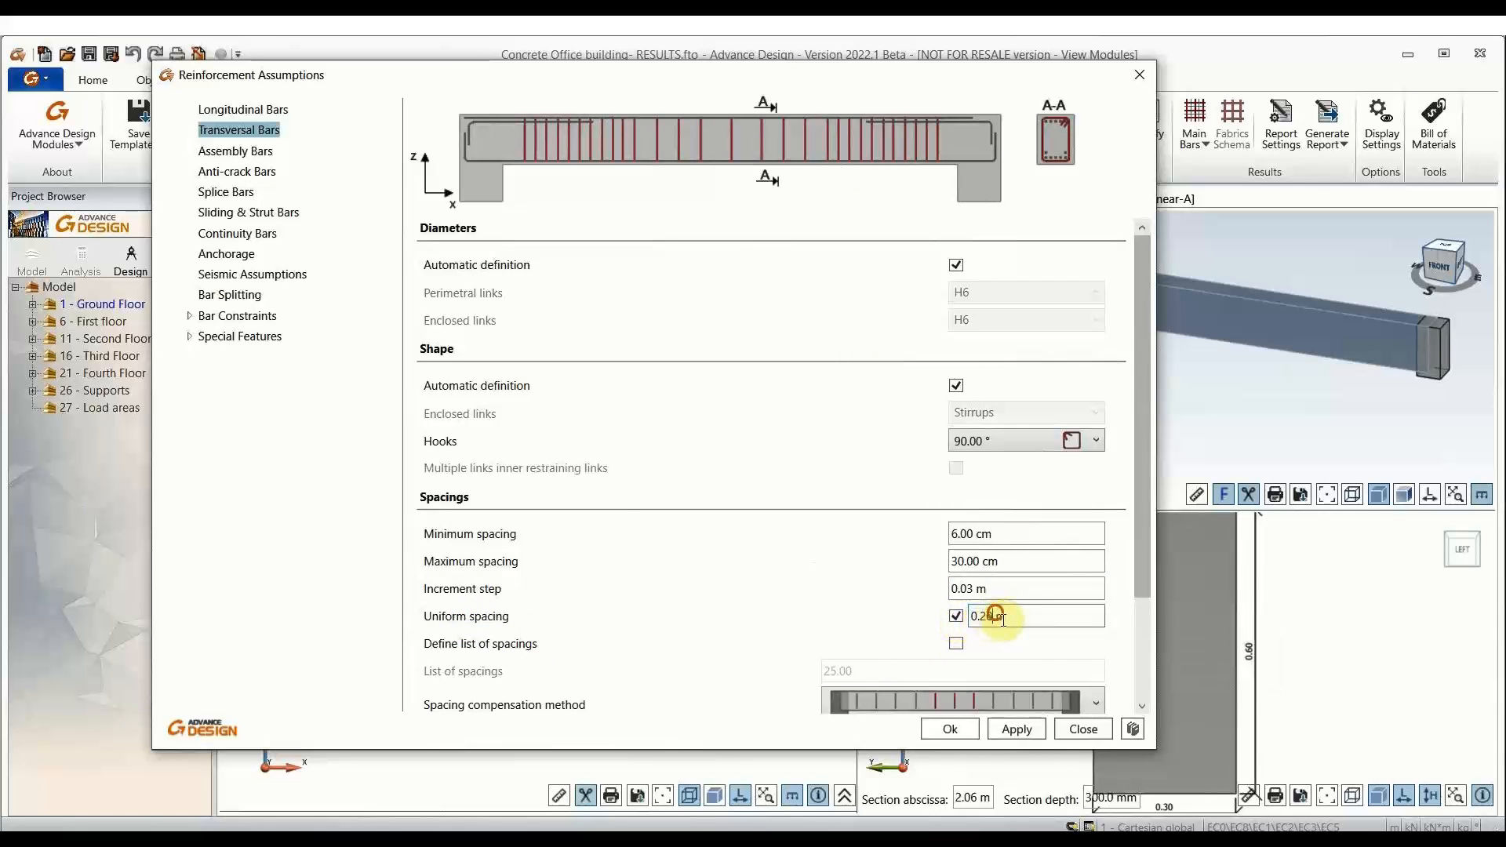
pyautogui.moveTo(994, 617); pyautogui.dragTo(973, 620)
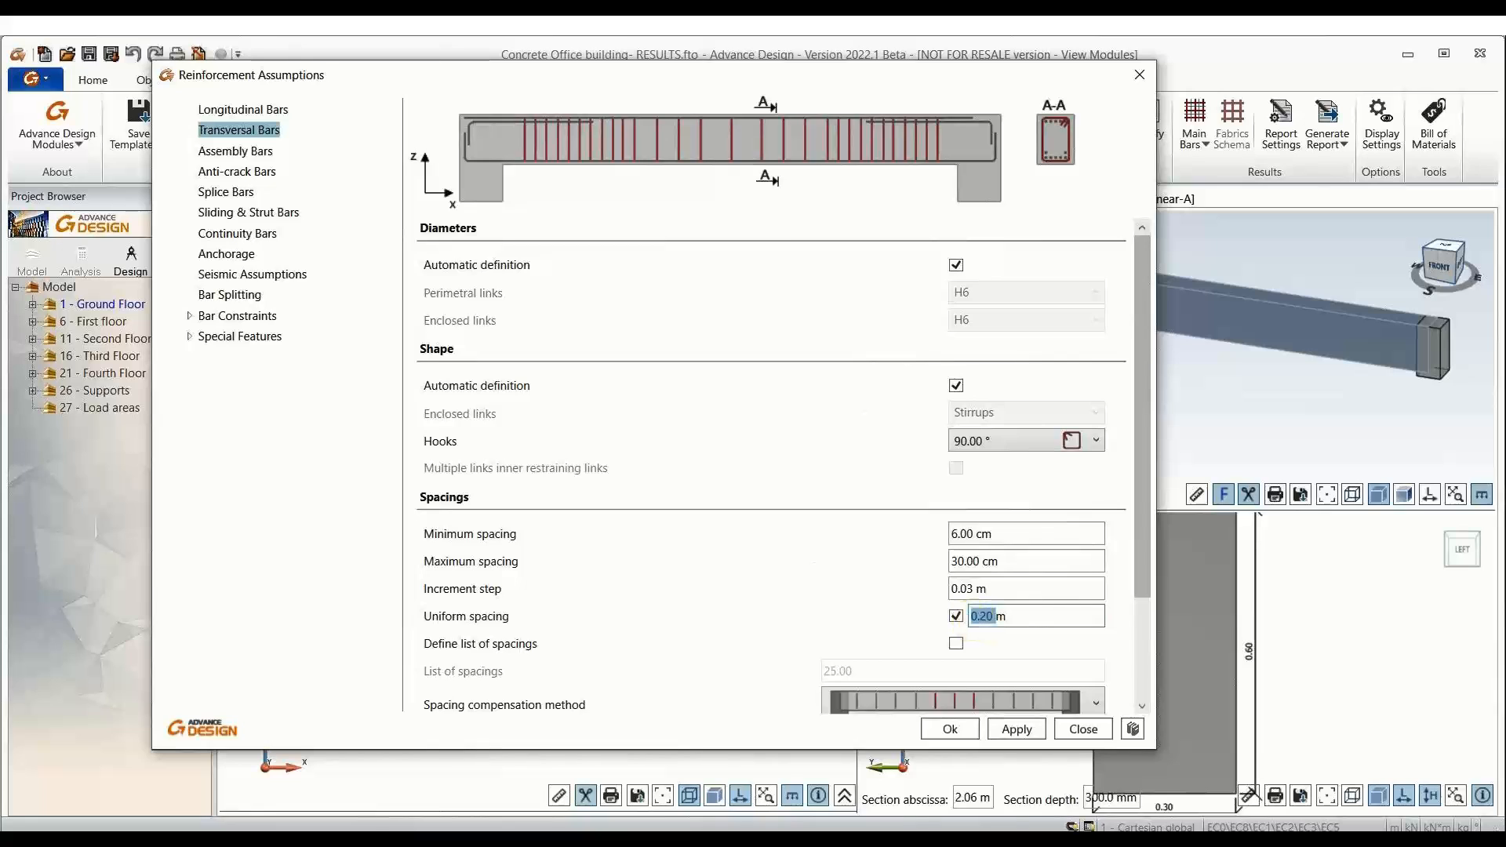
pyautogui.write('0.15')
pyautogui.click(954, 616)
# Step: Examine the spacing compensation methods and additional settings for transversal bars, and view the assembly bar settings
pyautogui.scroll(-4, 969, 624)
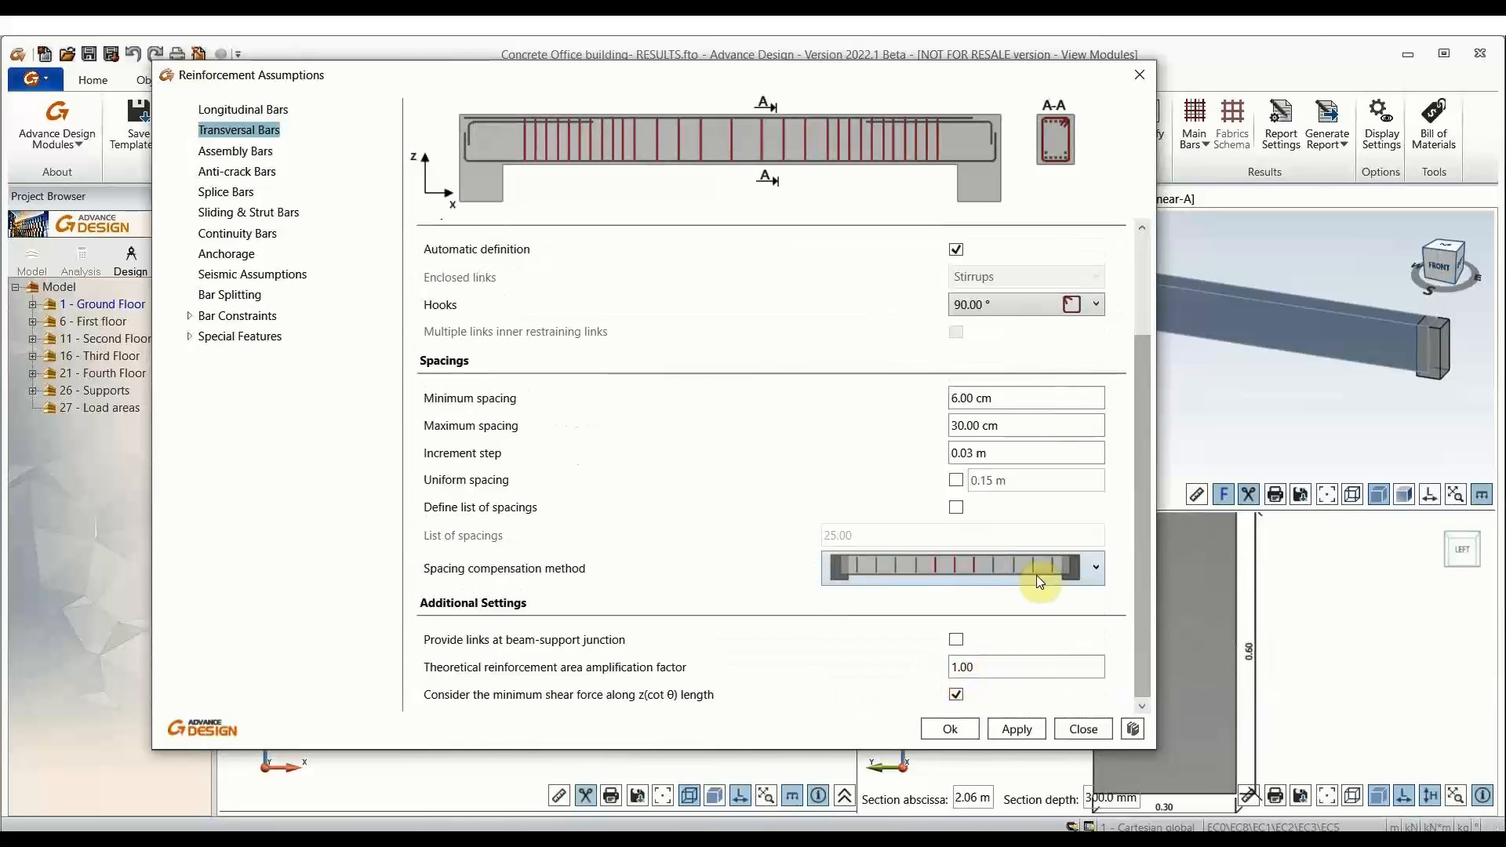
pyautogui.click(1098, 569)
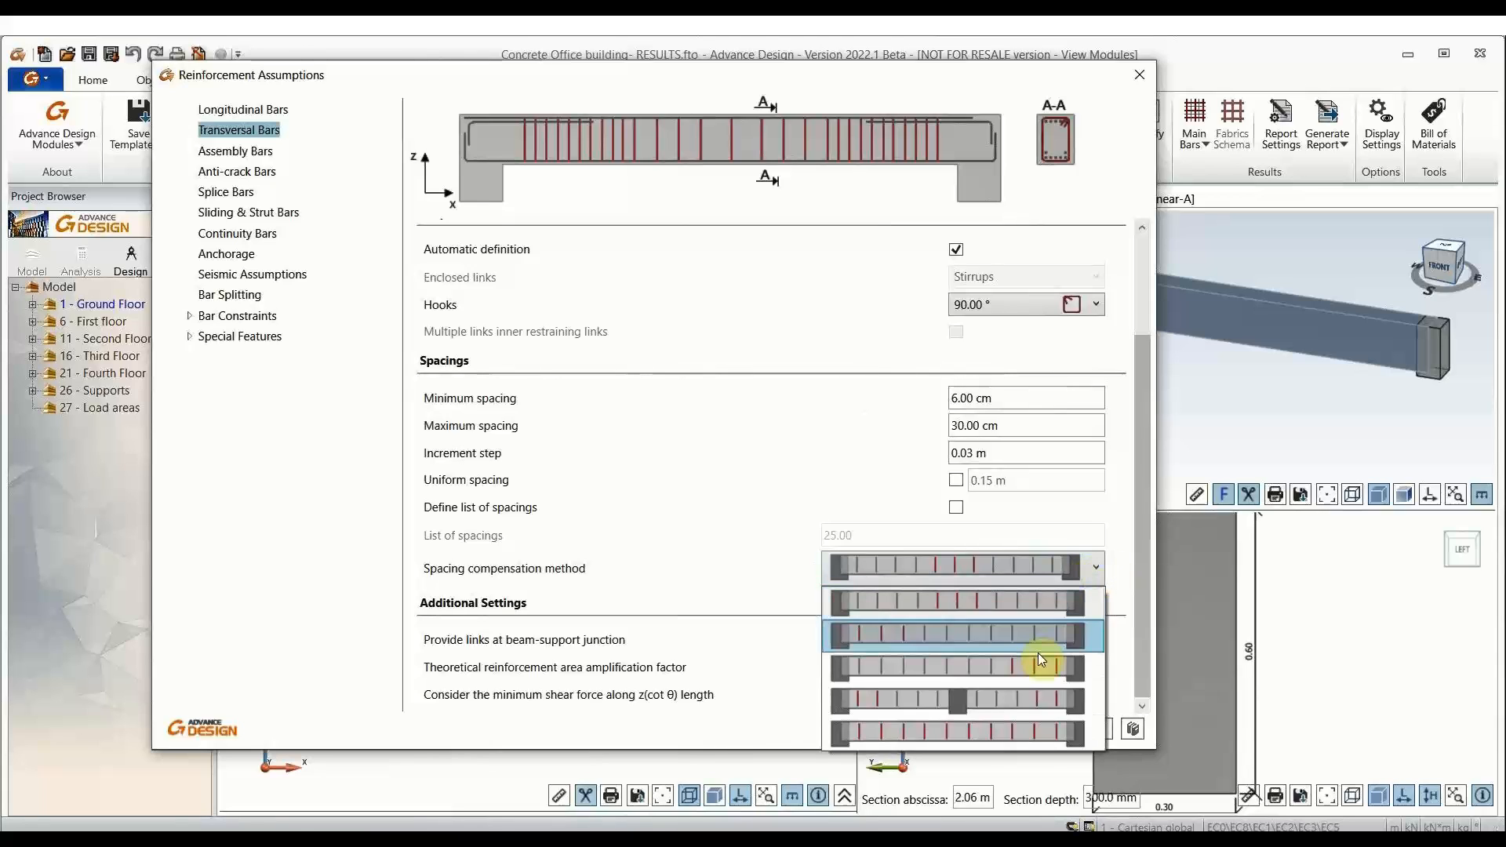
pyautogui.click(736, 539)
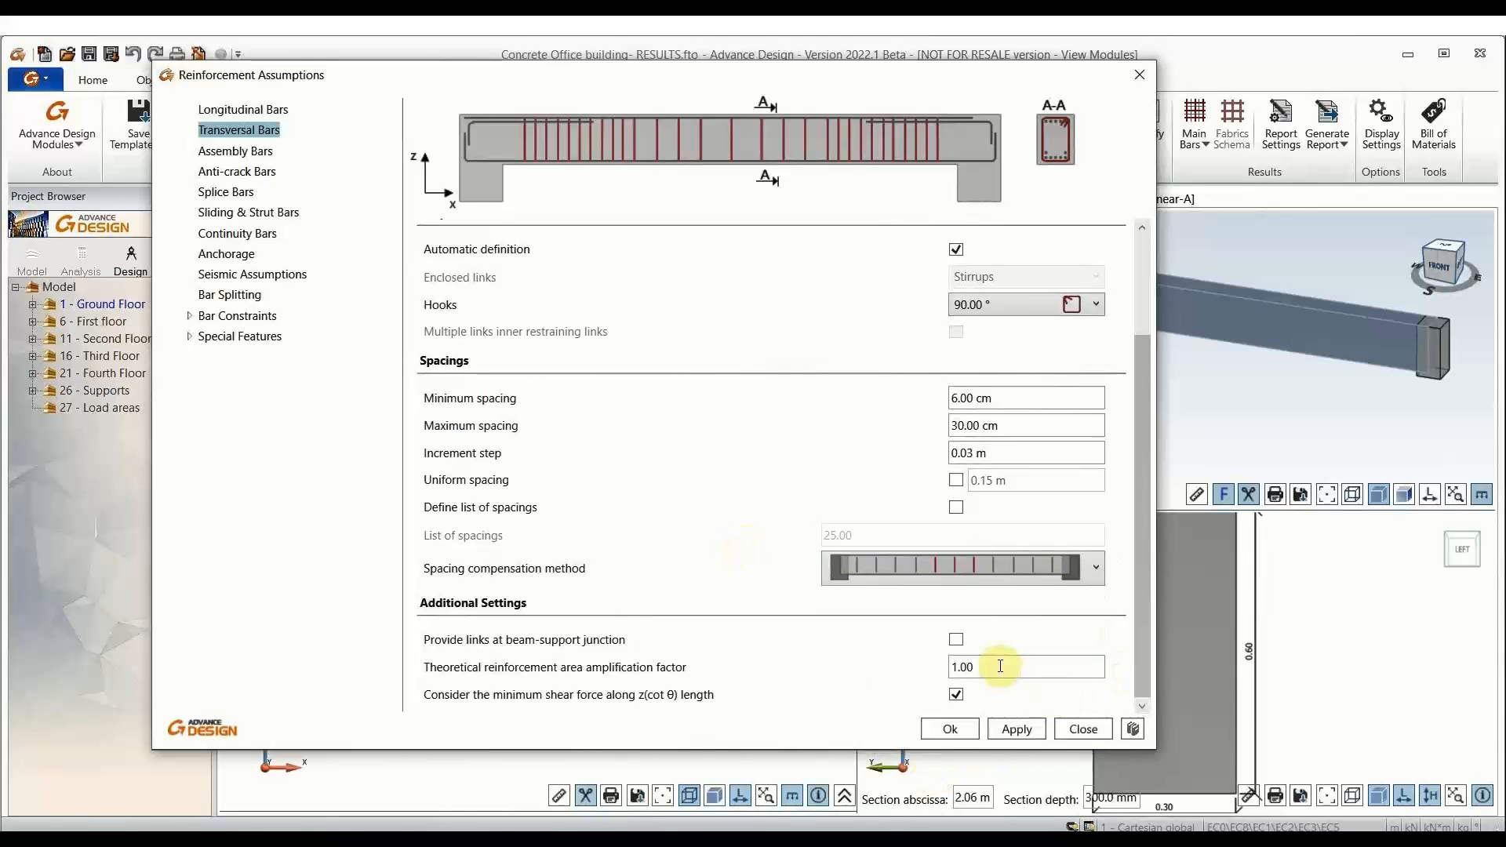
pyautogui.click(237, 153)
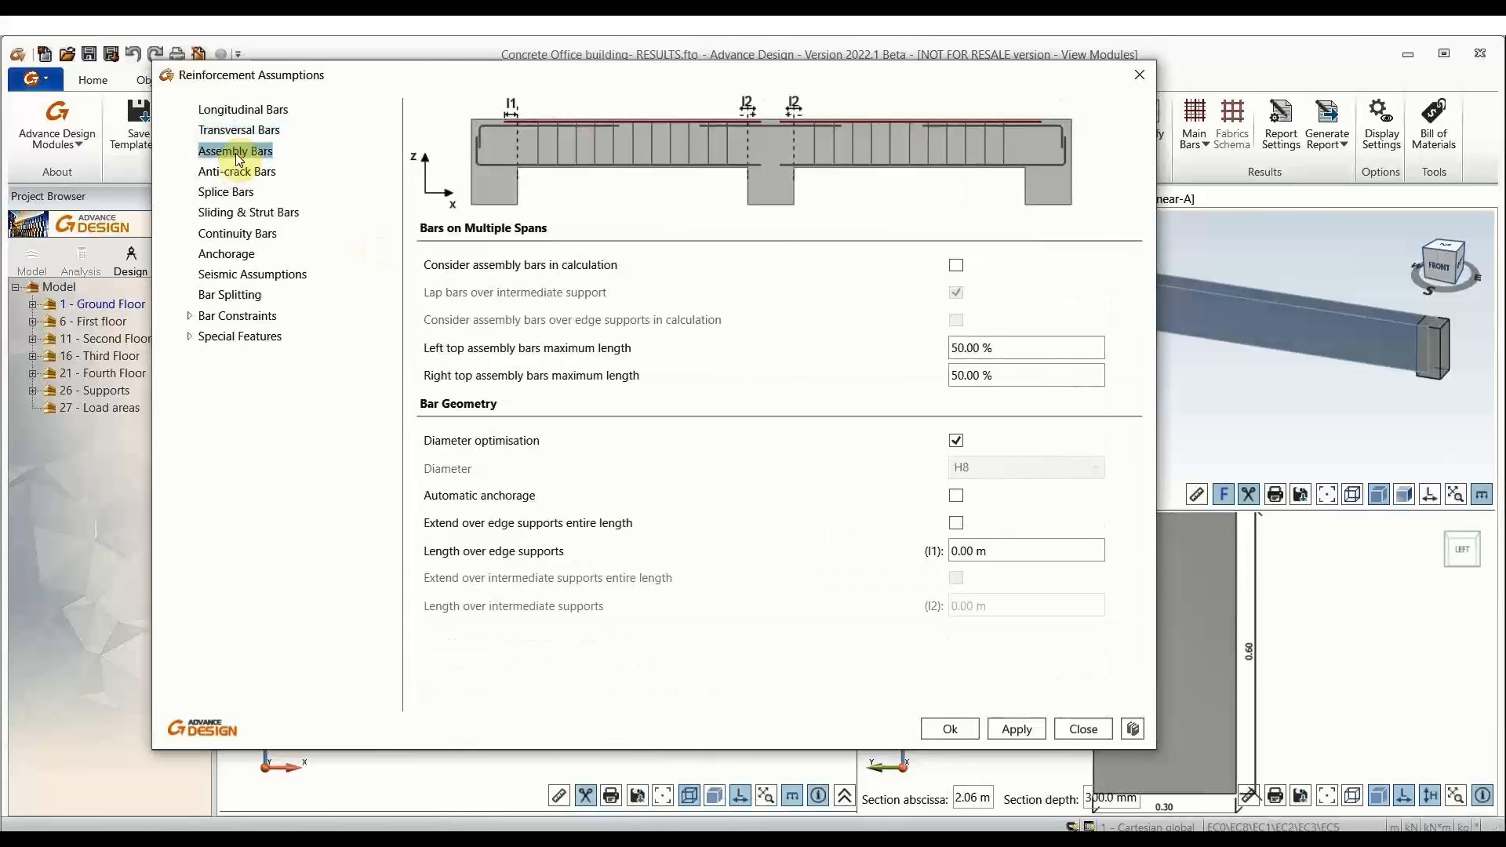
# Step: Examine the anti-crack bars' minimum effective height, spacing limits and length over edge and intermediate supports
pyautogui.click(225, 171)
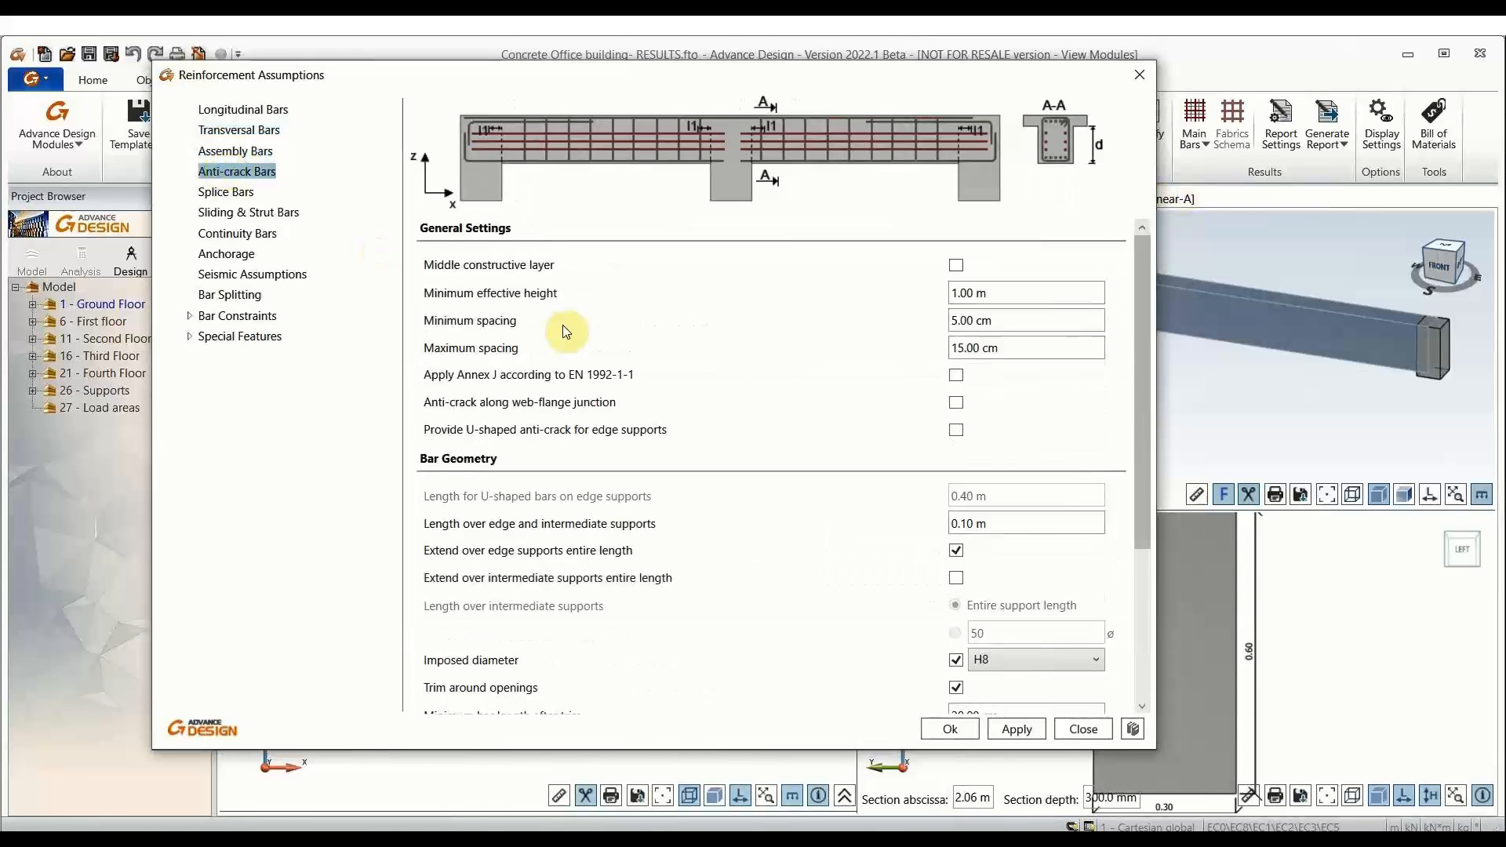
pyautogui.doubleClick(969, 294)
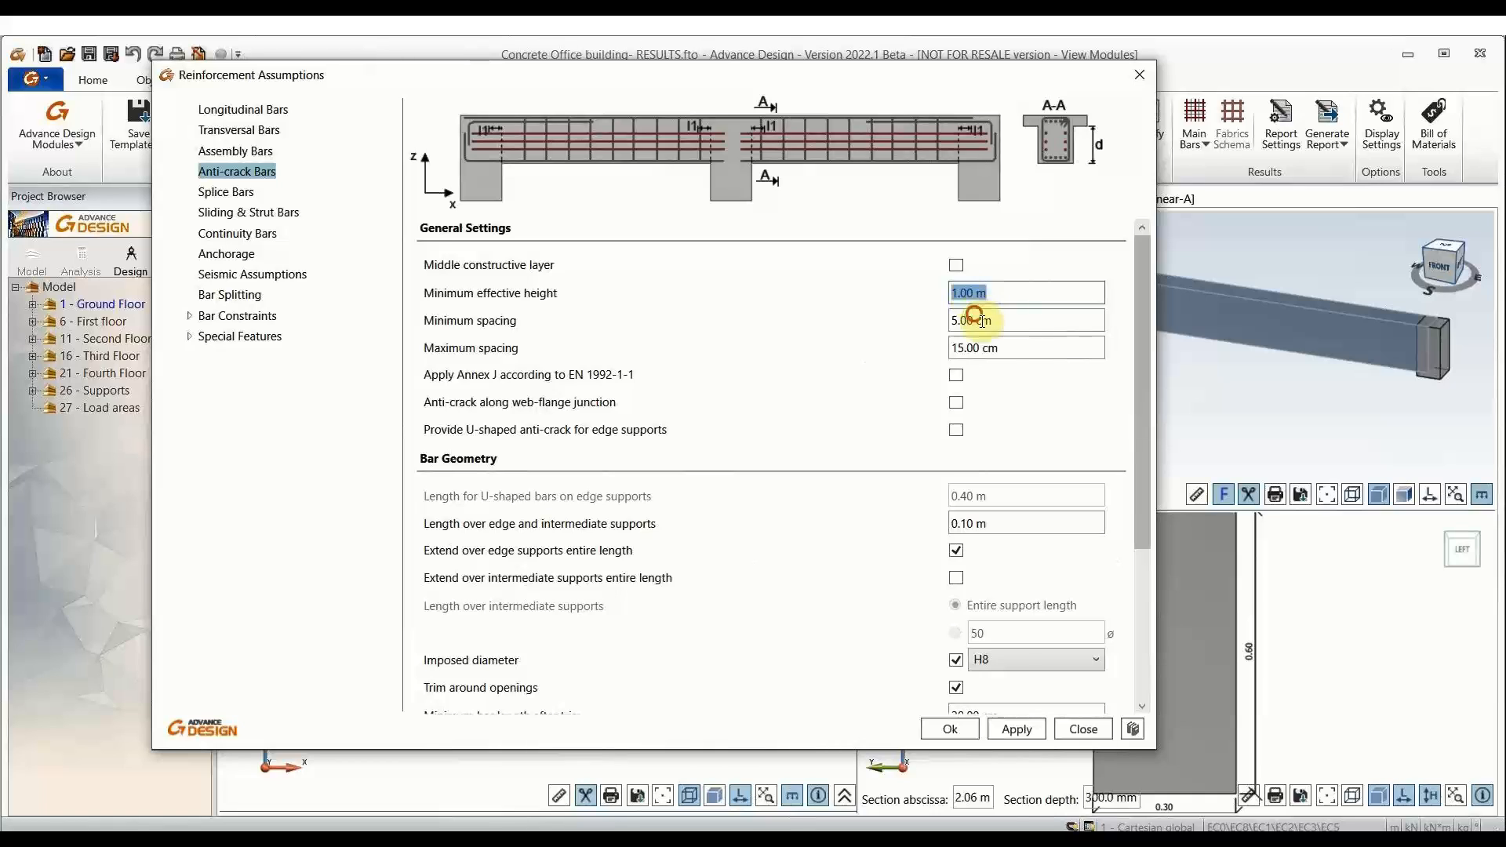
pyautogui.doubleClick(973, 321)
pyautogui.doubleClick(982, 347)
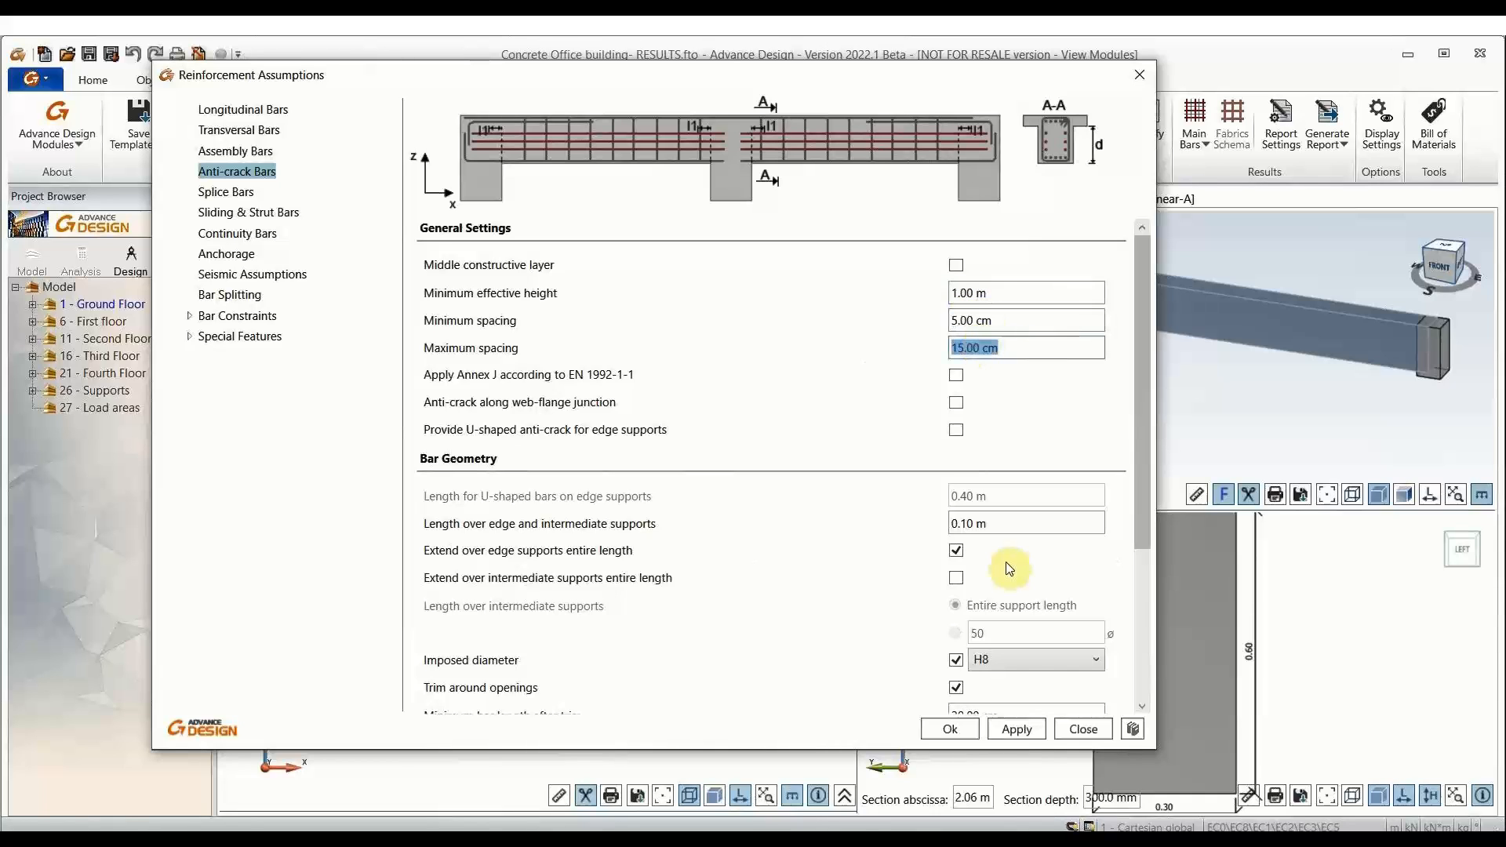
pyautogui.doubleClick(978, 524)
# Step: Check the anti-crack bars' imposed diameter choices, minimum bar length after trim and transversal bar settings
pyautogui.scroll(-2, 1069, 628)
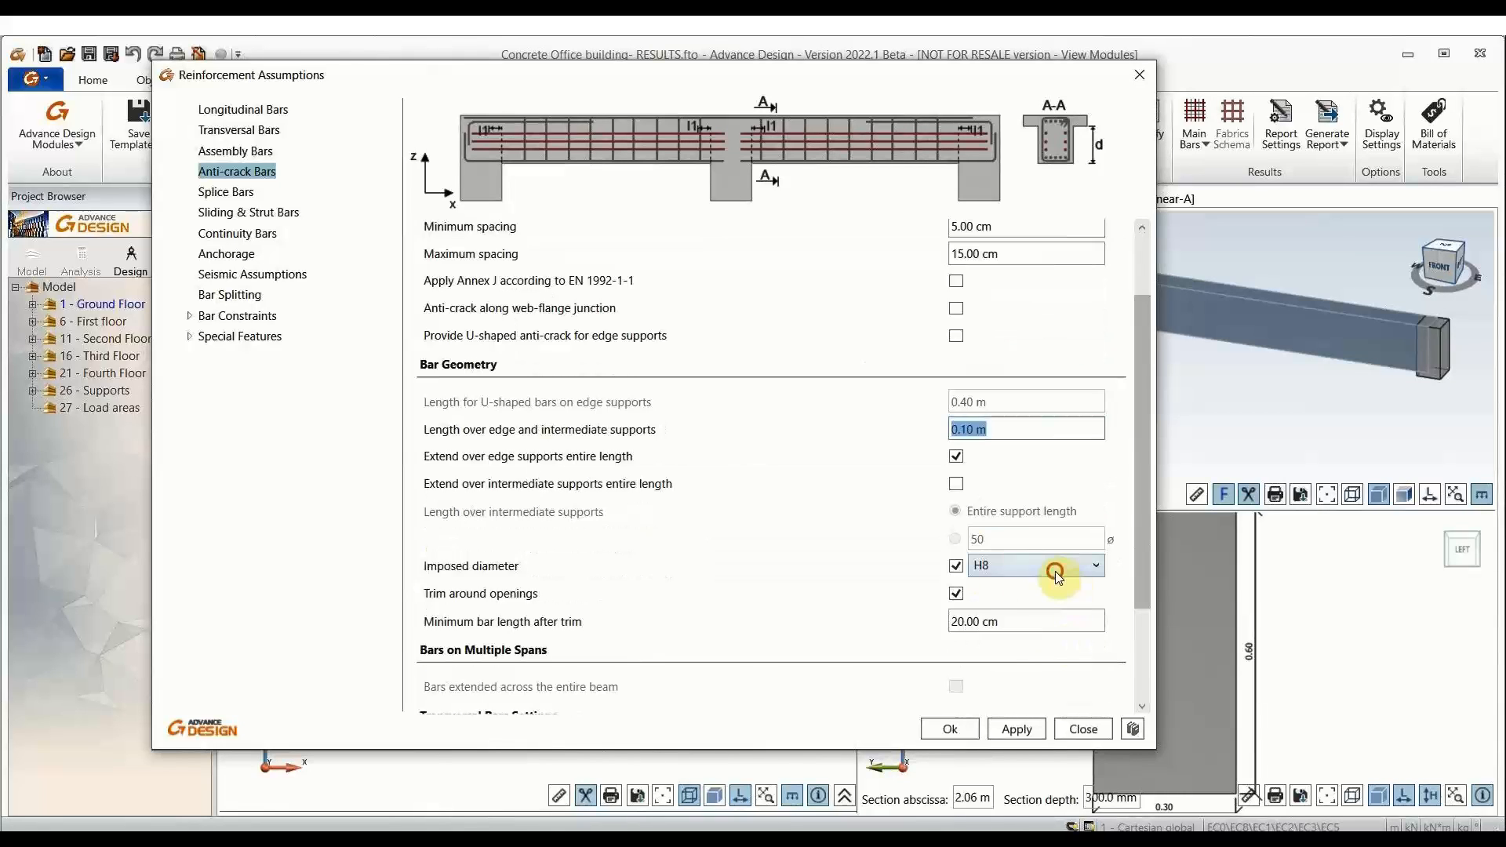
pyautogui.click(1047, 566)
pyautogui.click(768, 628)
pyautogui.doubleClick(961, 621)
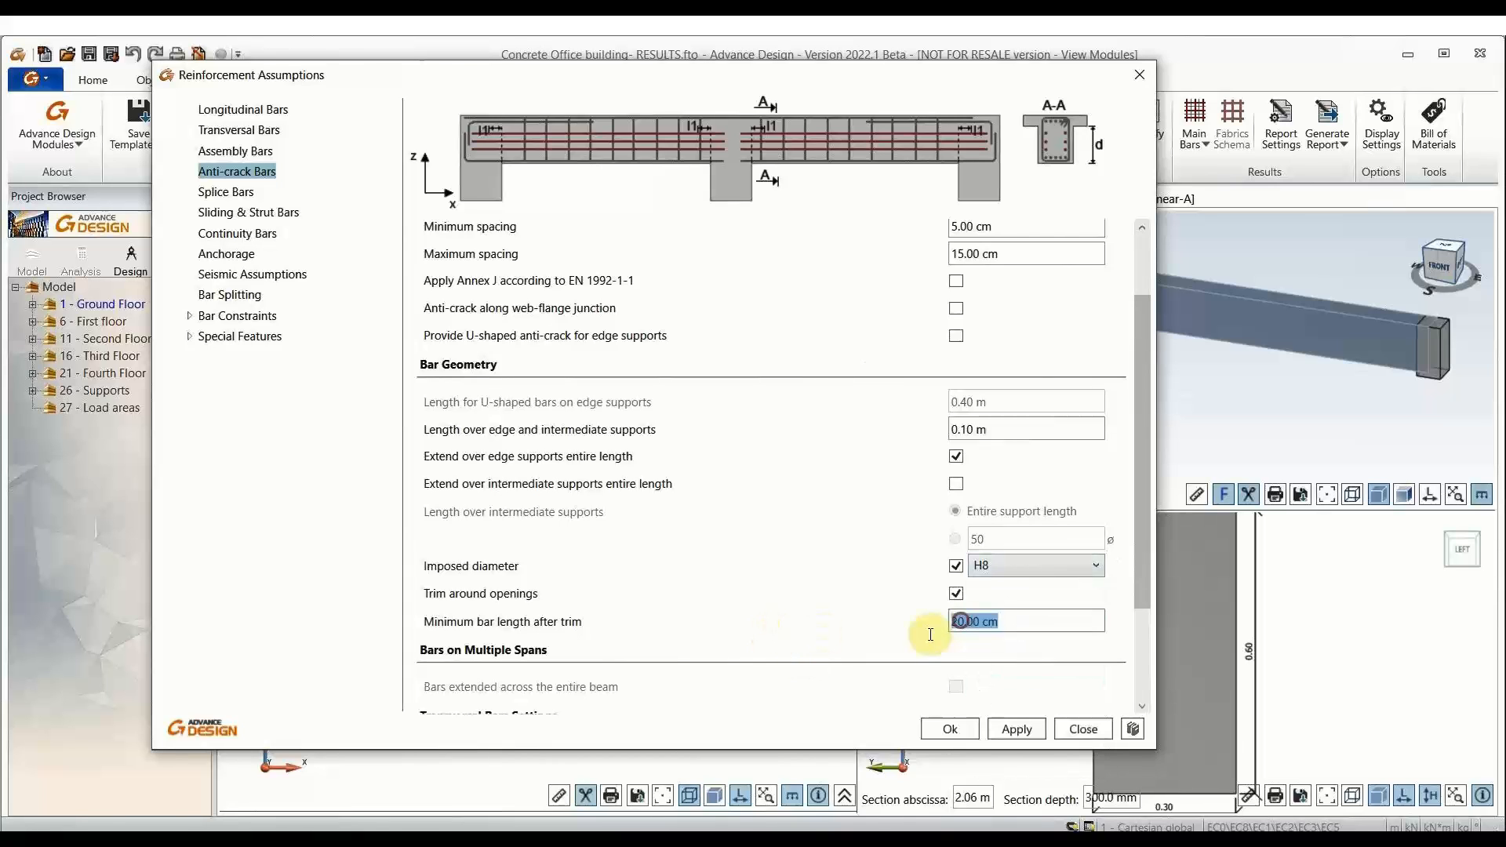
pyautogui.scroll(-1, 763, 612)
pyautogui.scroll(-1, 763, 612)
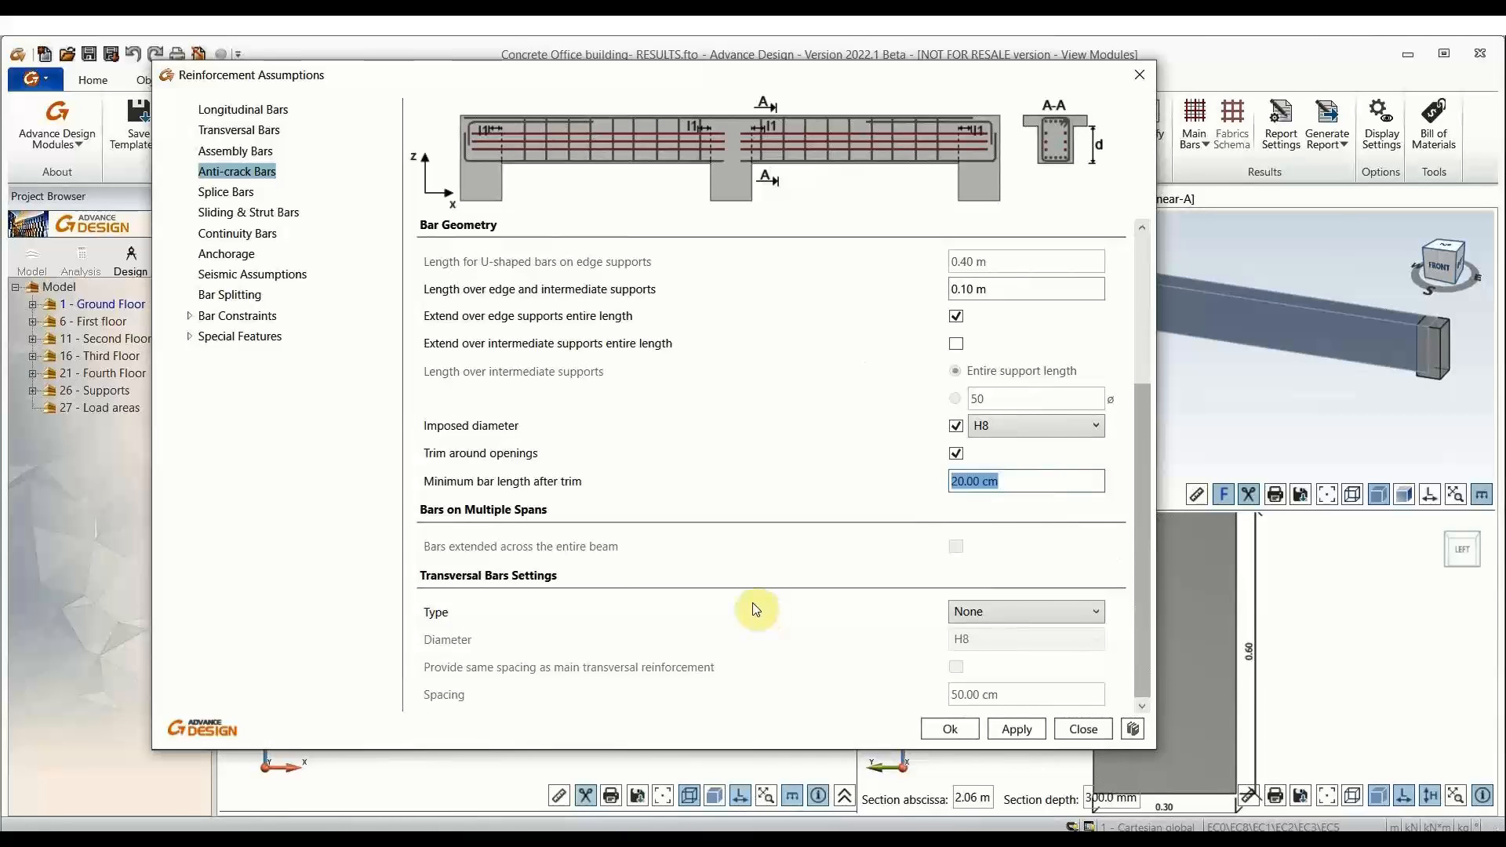
pyautogui.scroll(4, 757, 609)
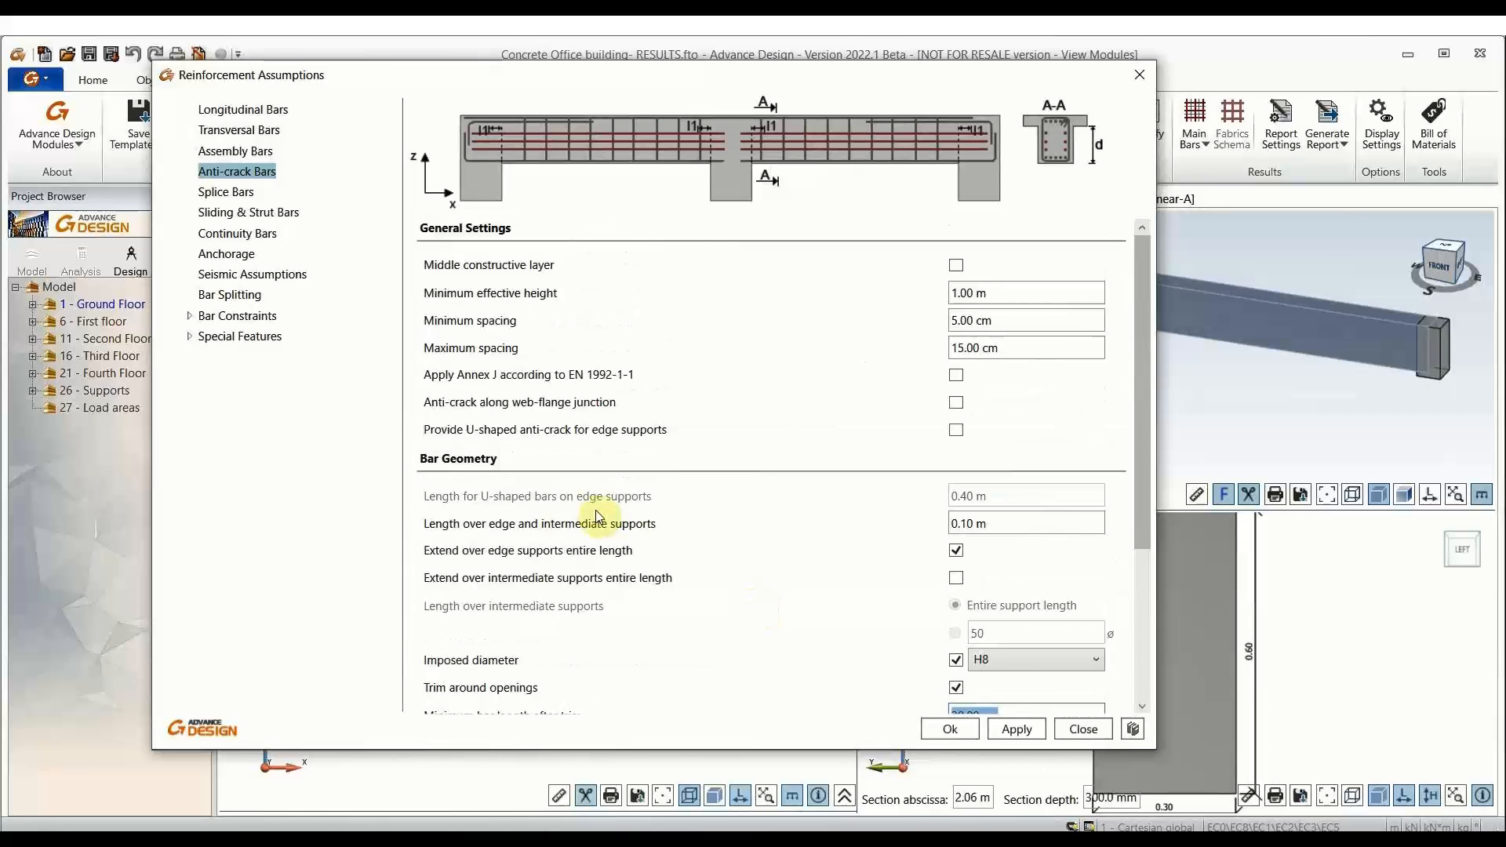
# Step: Go through the splice bars, sliding and strut bars, continuity bars and anchorage assumptions
pyautogui.click(229, 194)
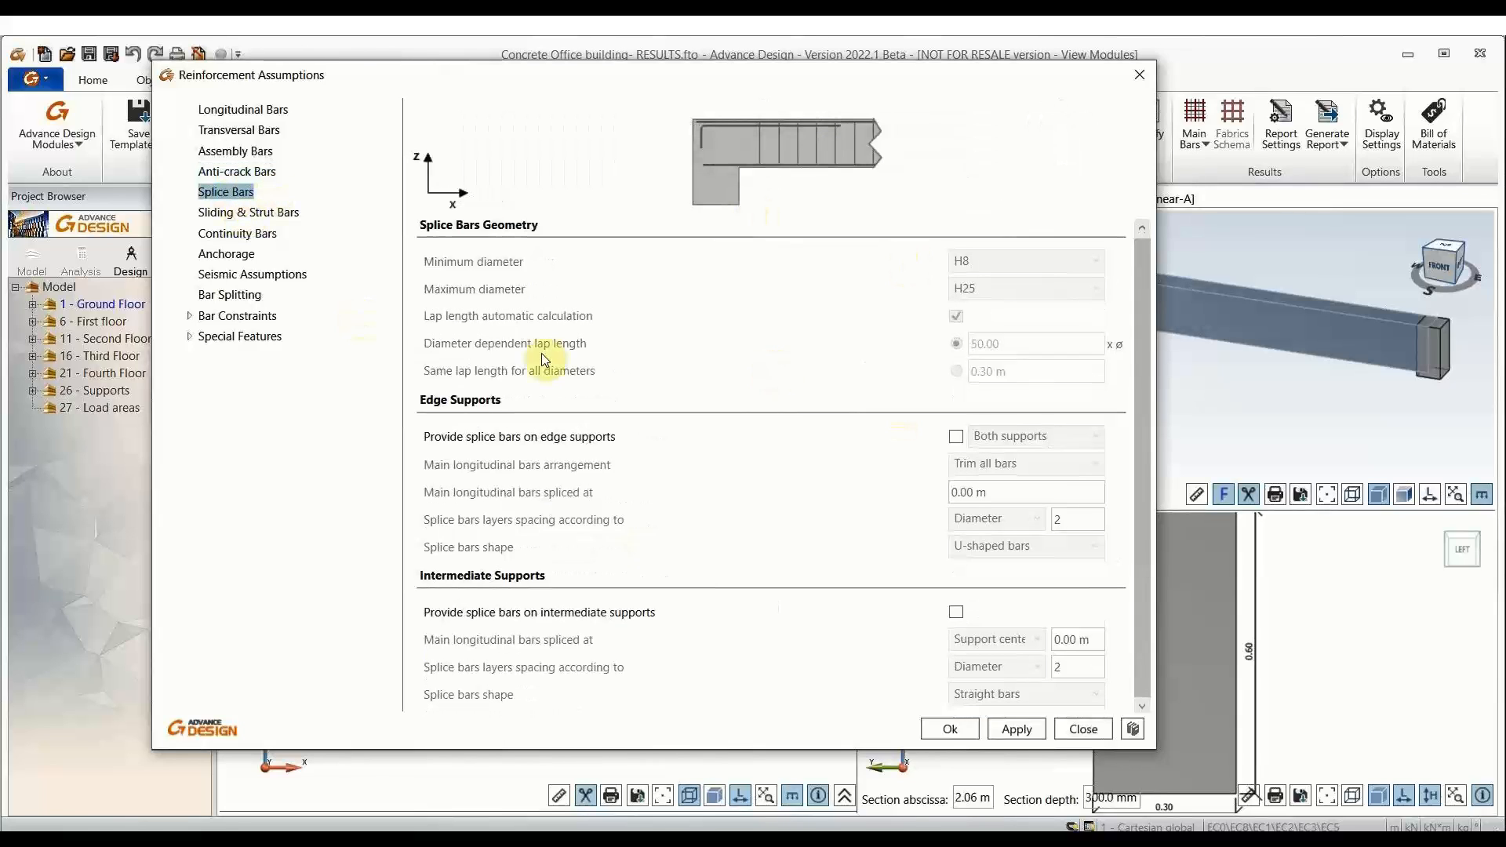
pyautogui.click(292, 213)
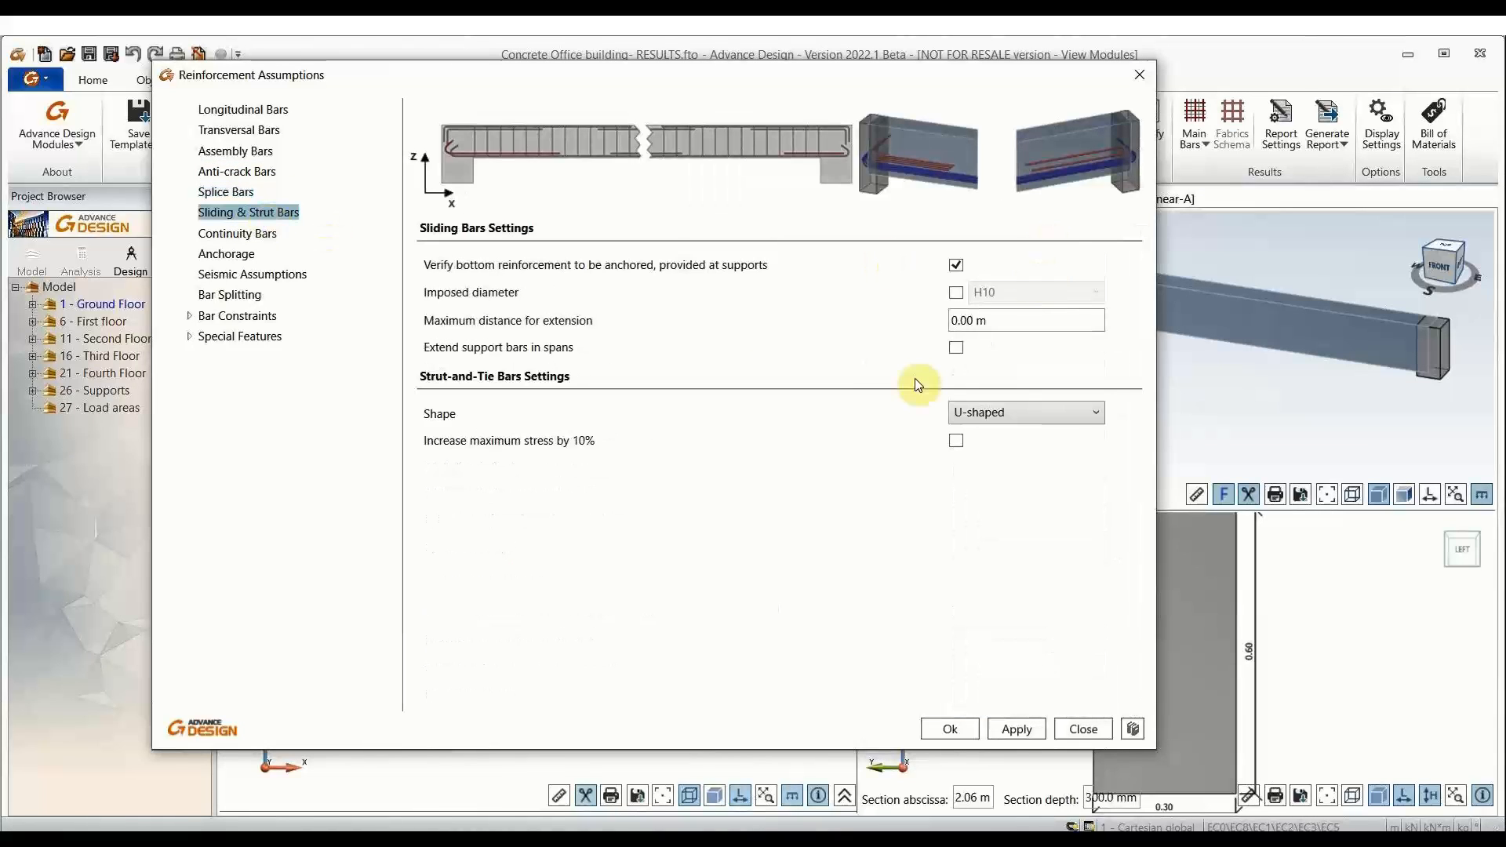
pyautogui.click(224, 236)
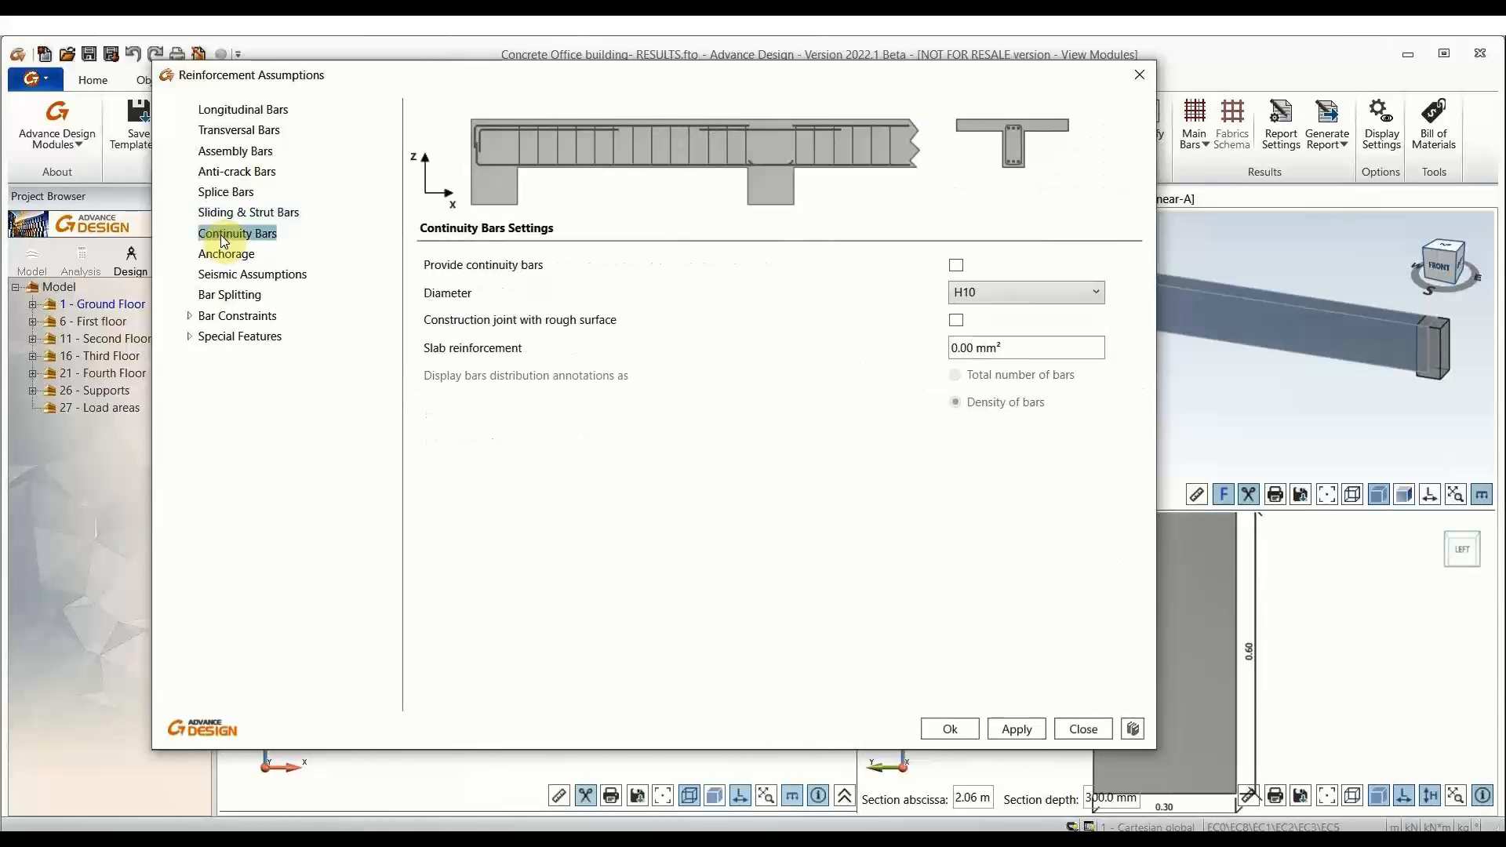
pyautogui.click(226, 258)
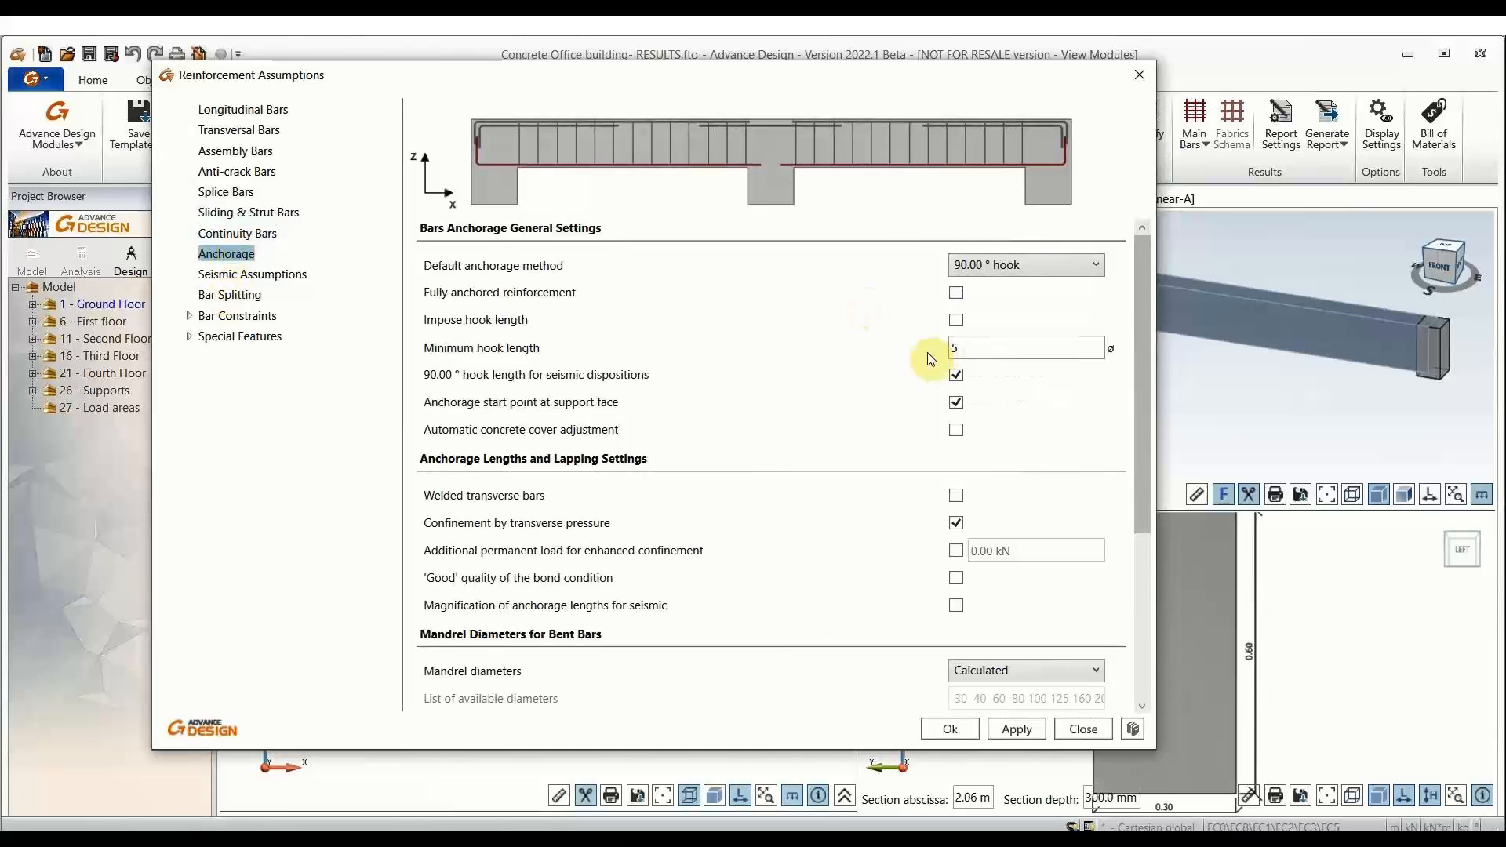
# Step: Review the anchorage settings, including minimum hook length, along with the seismic and bar splitting assumptions
pyautogui.click(956, 523)
pyautogui.doubleClick(1015, 350)
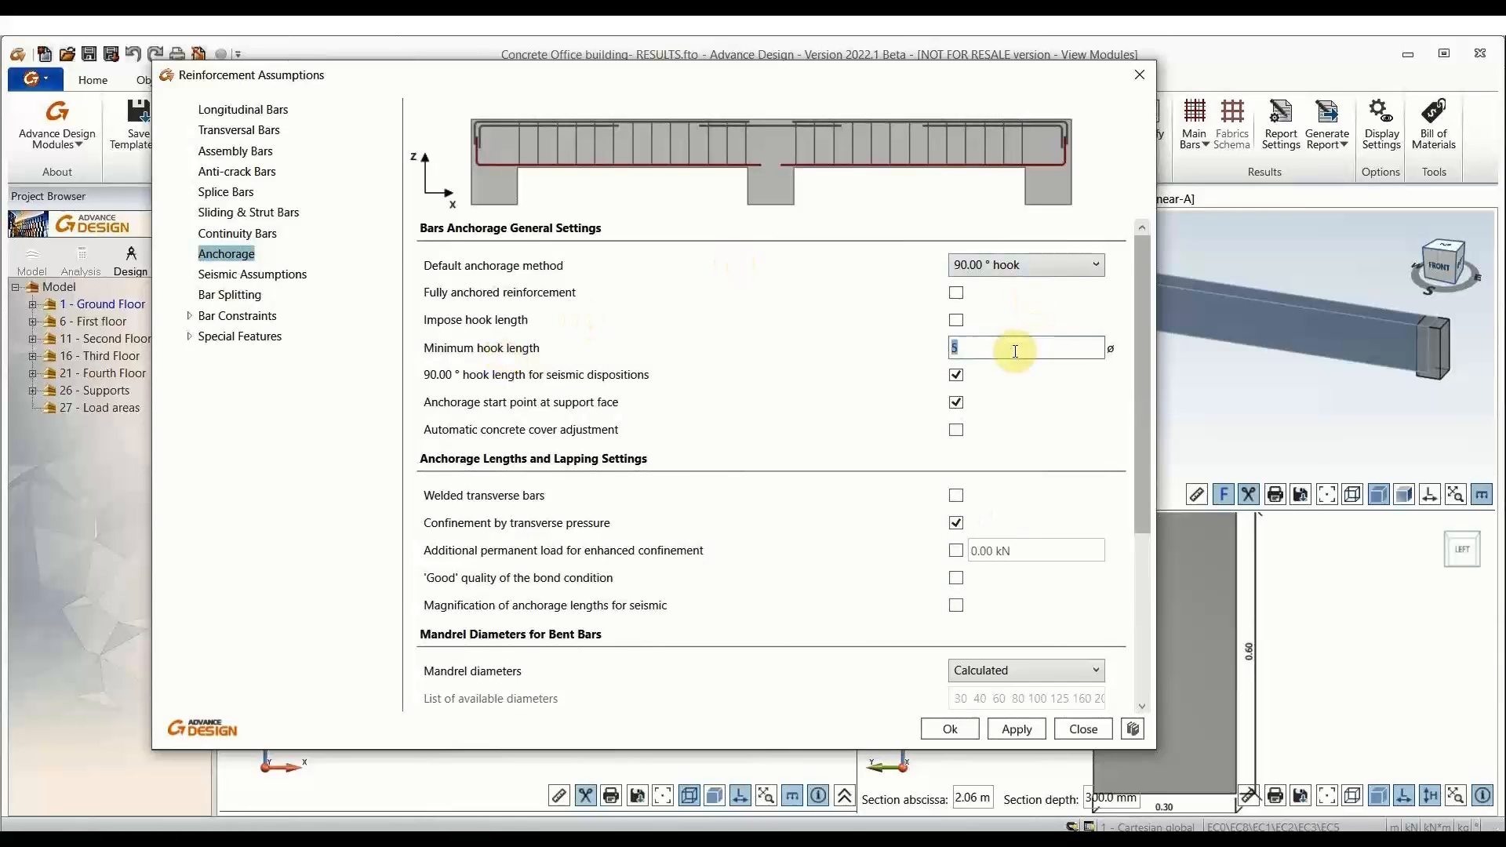
pyautogui.scroll(-3, 1014, 351)
pyautogui.scroll(3, 1010, 350)
pyautogui.click(271, 275)
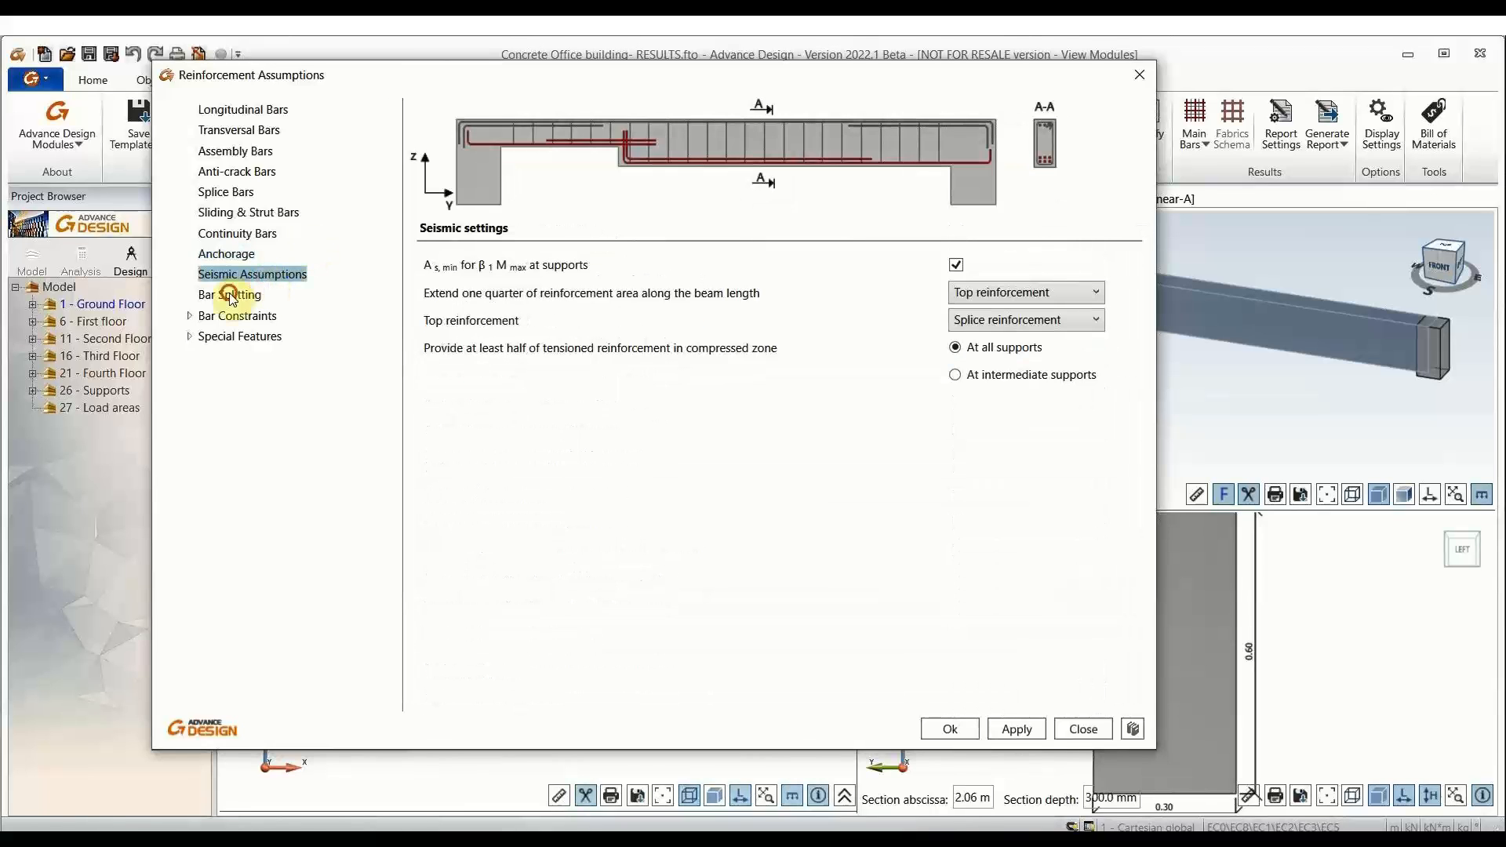
pyautogui.click(232, 295)
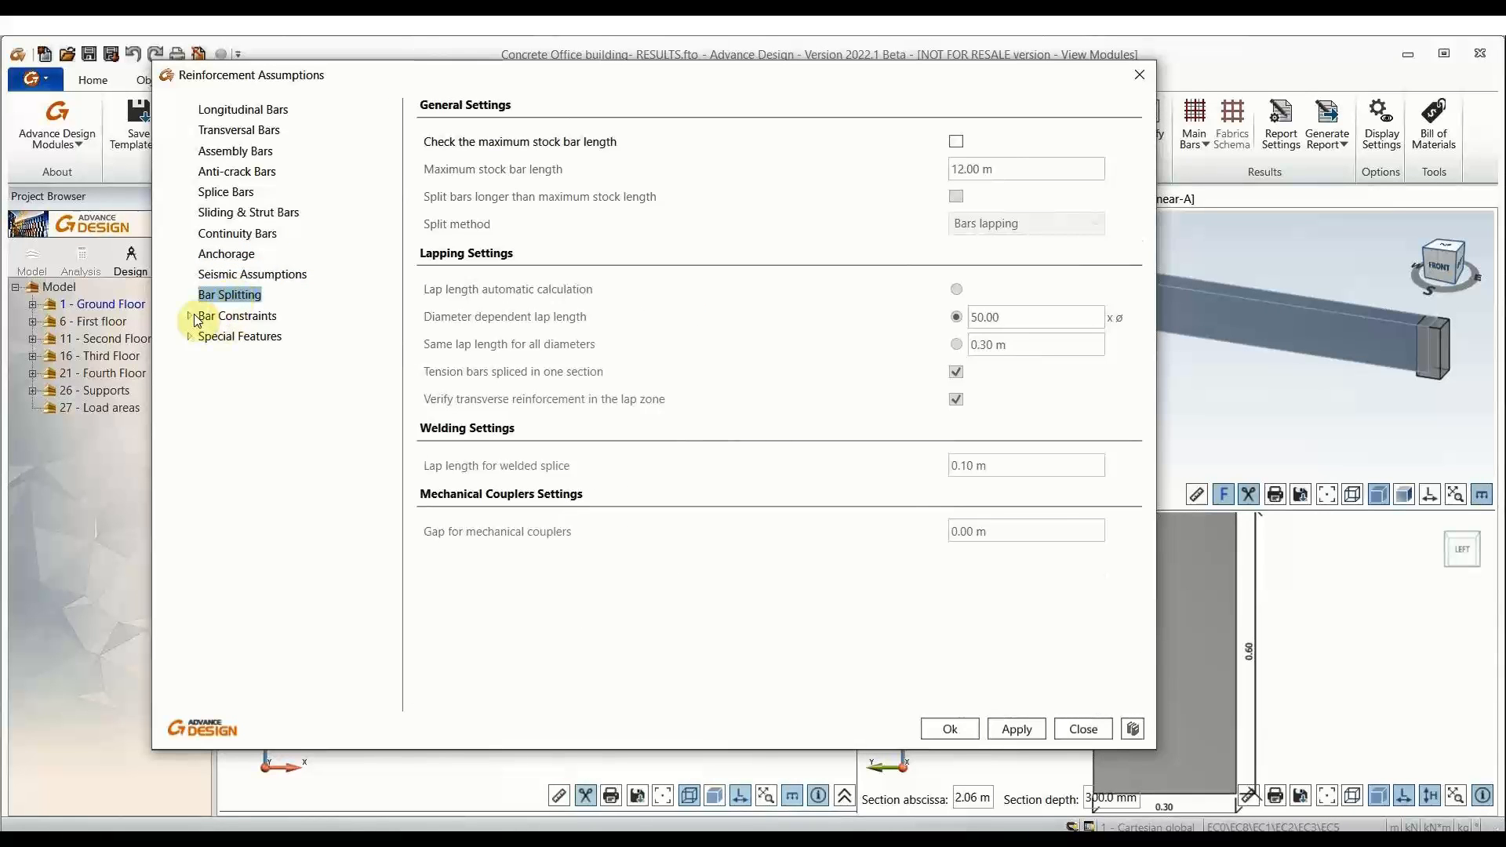
# Step: Go through the constraints for bar numbers, layers, maximum diameters and multiple links, check the Span 1 special features, and close the reinforcement assumptions
pyautogui.click(234, 315)
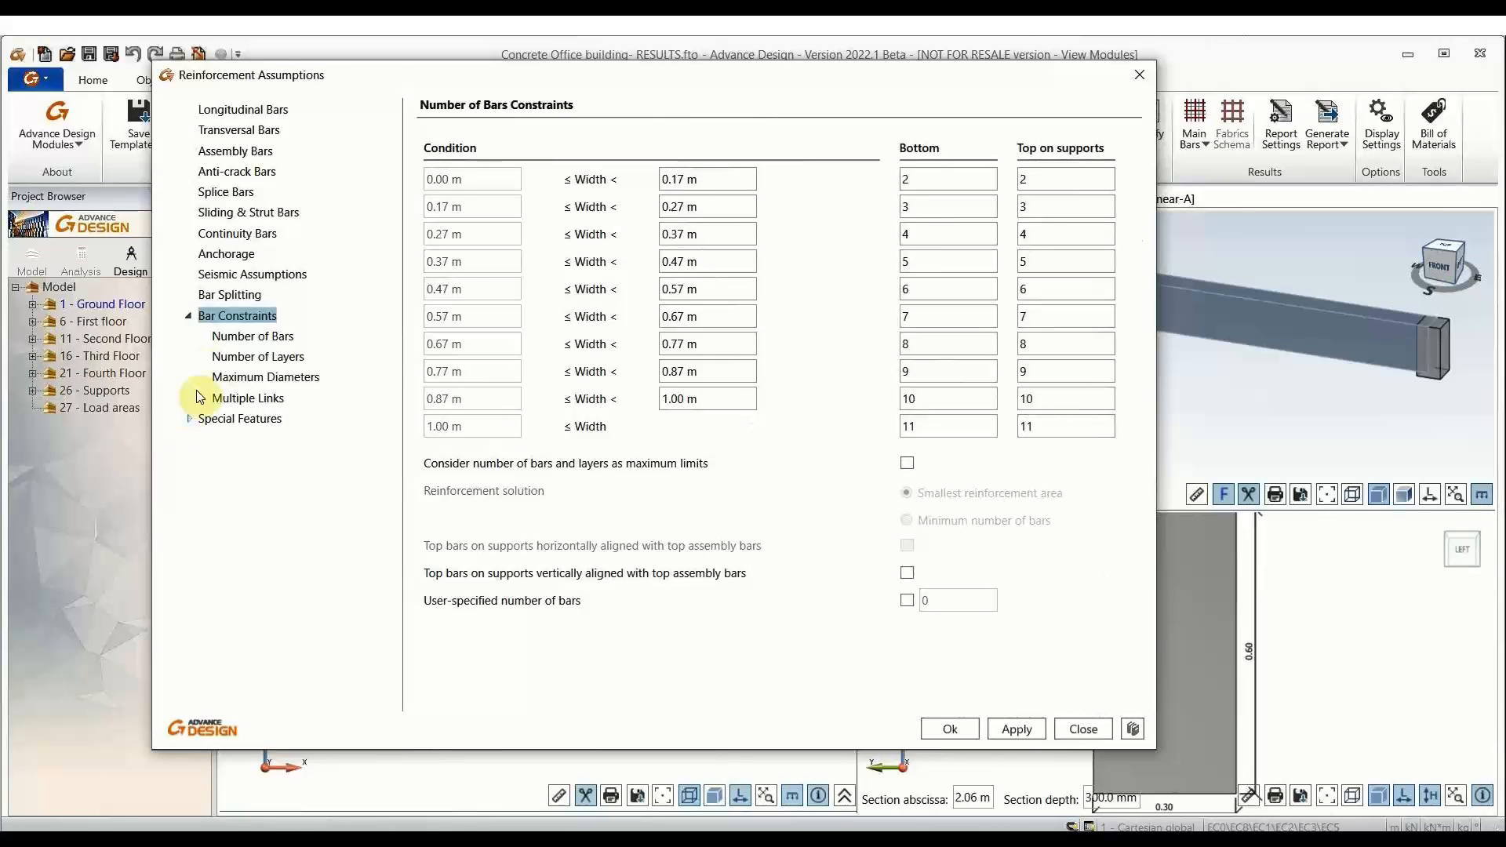
pyautogui.click(249, 338)
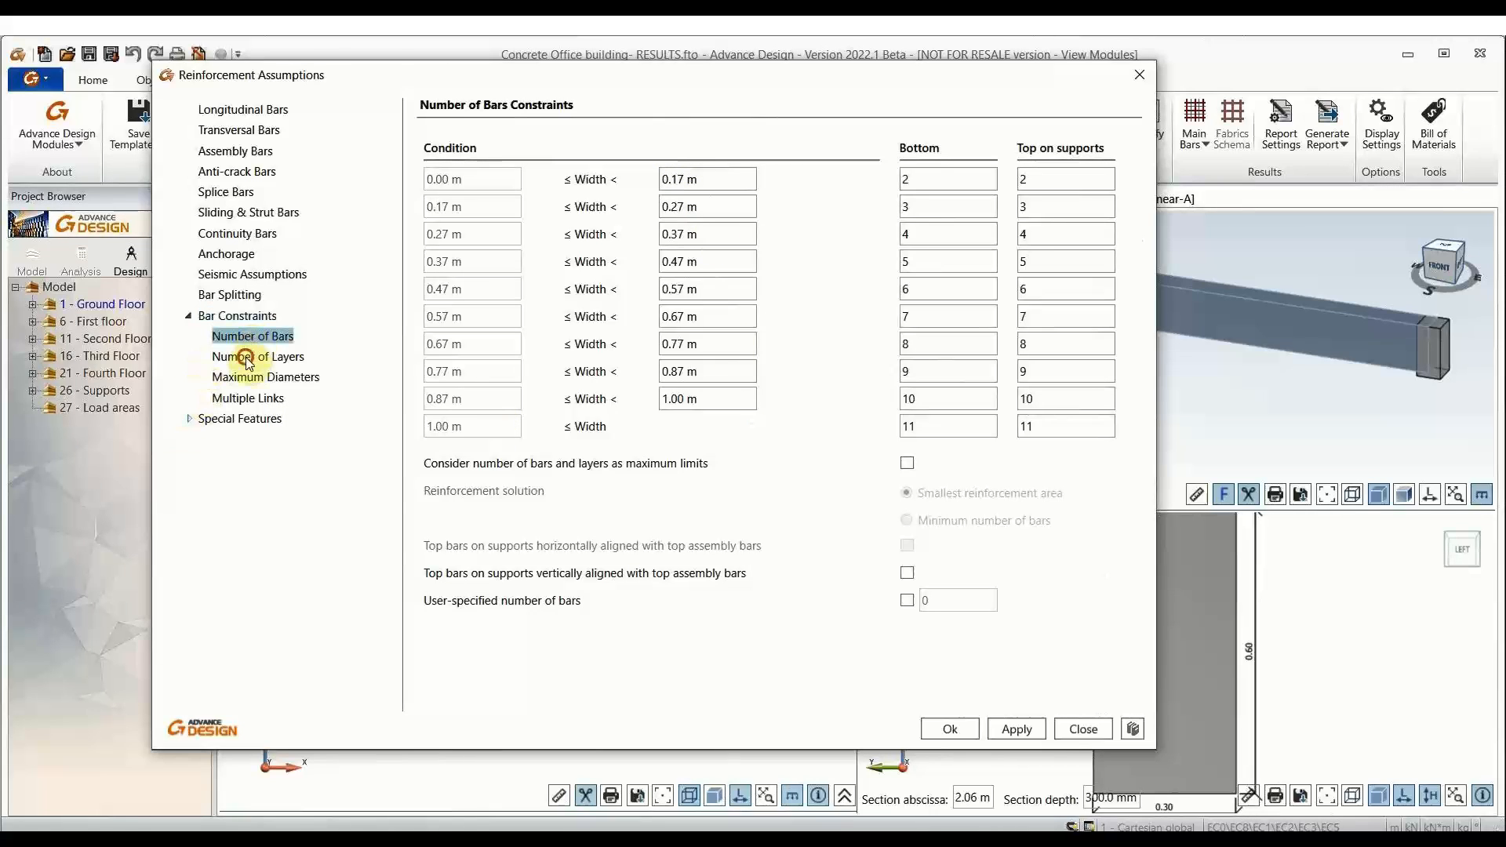
pyautogui.click(248, 357)
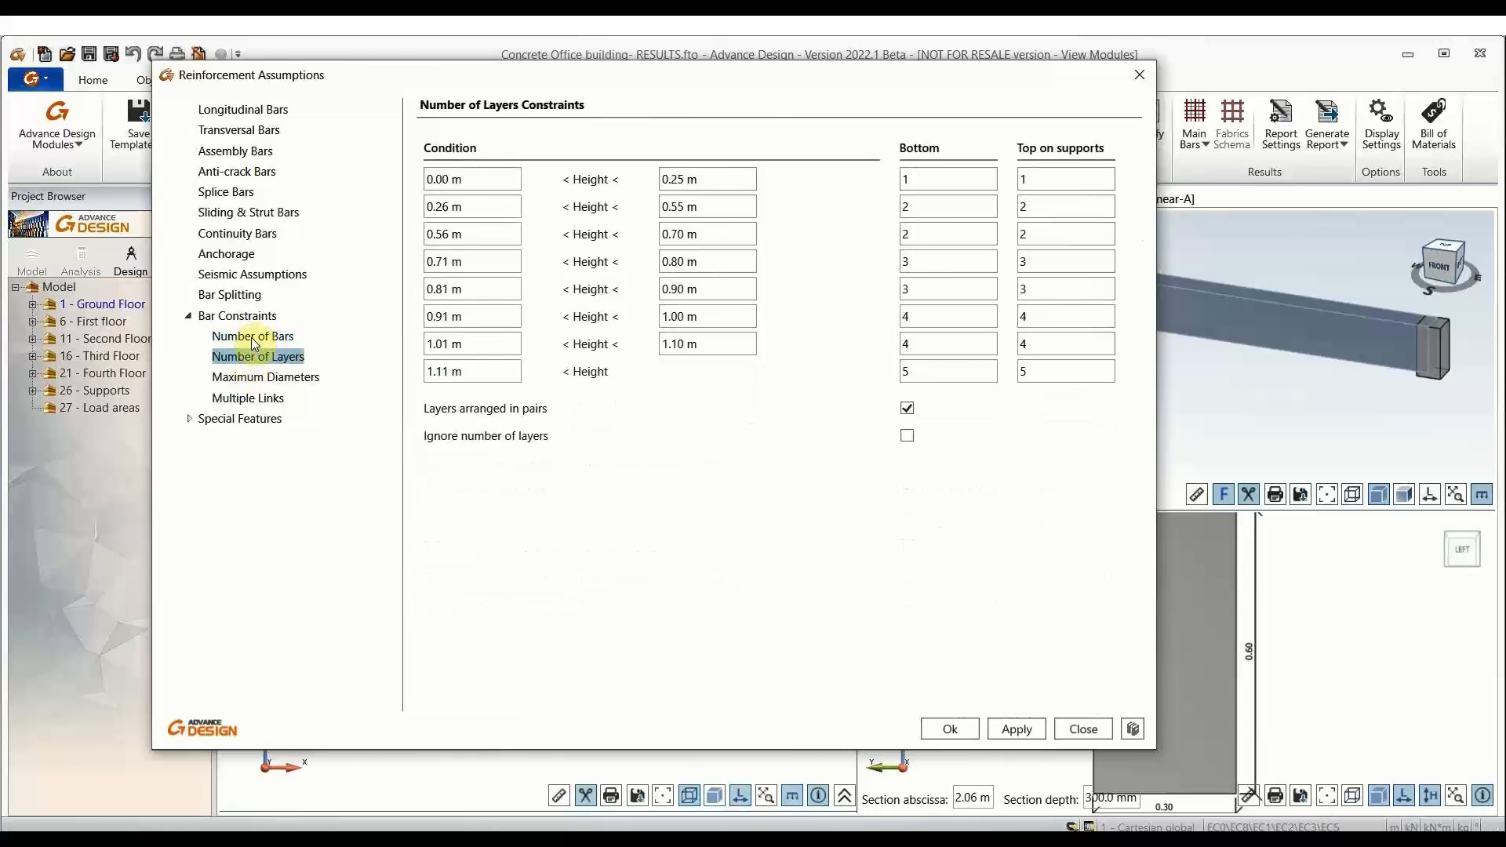
pyautogui.click(262, 379)
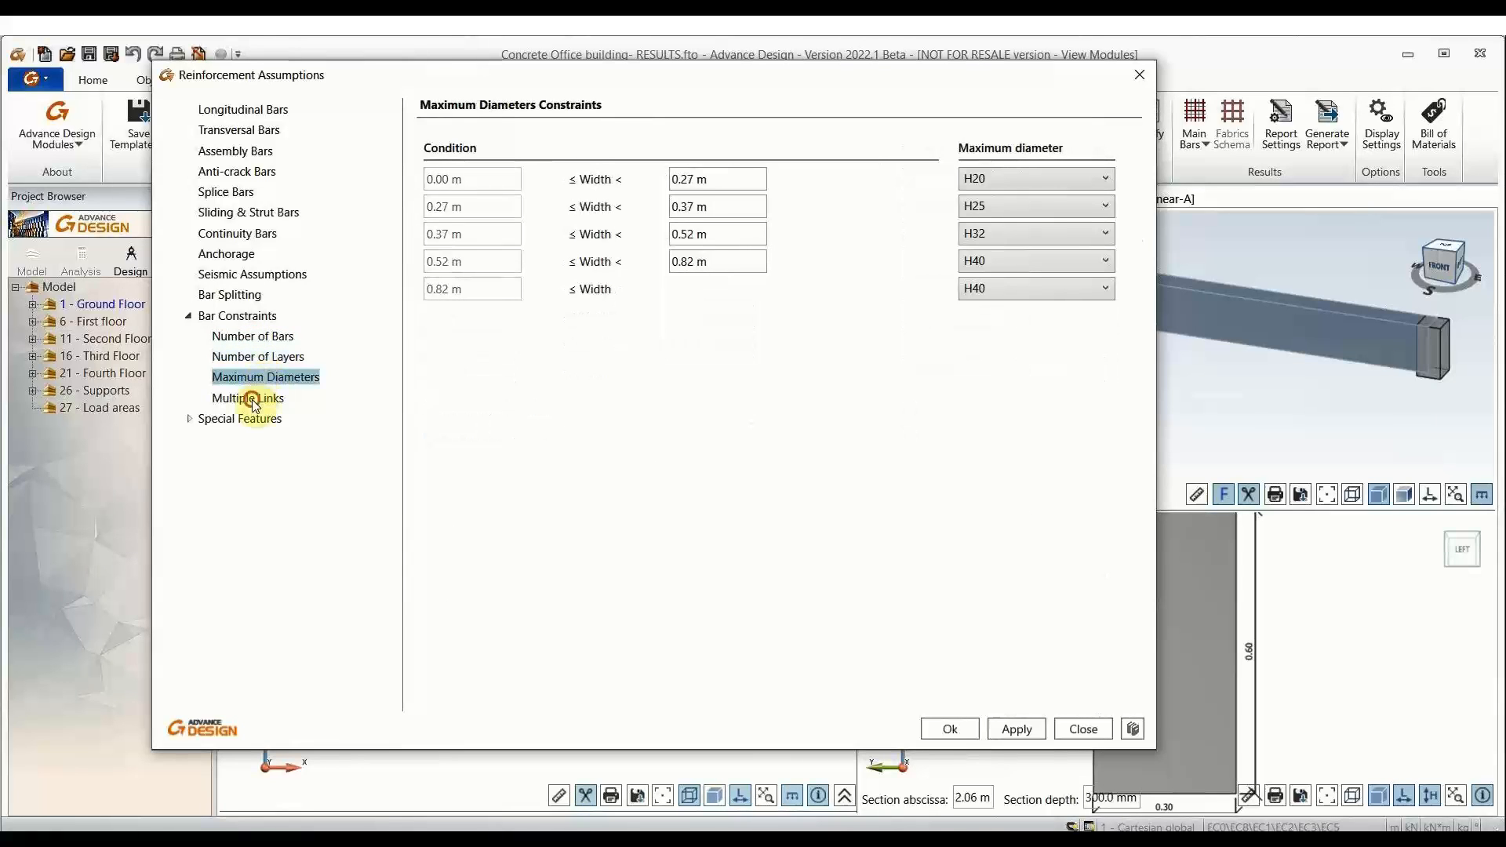
pyautogui.click(252, 400)
pyautogui.click(195, 421)
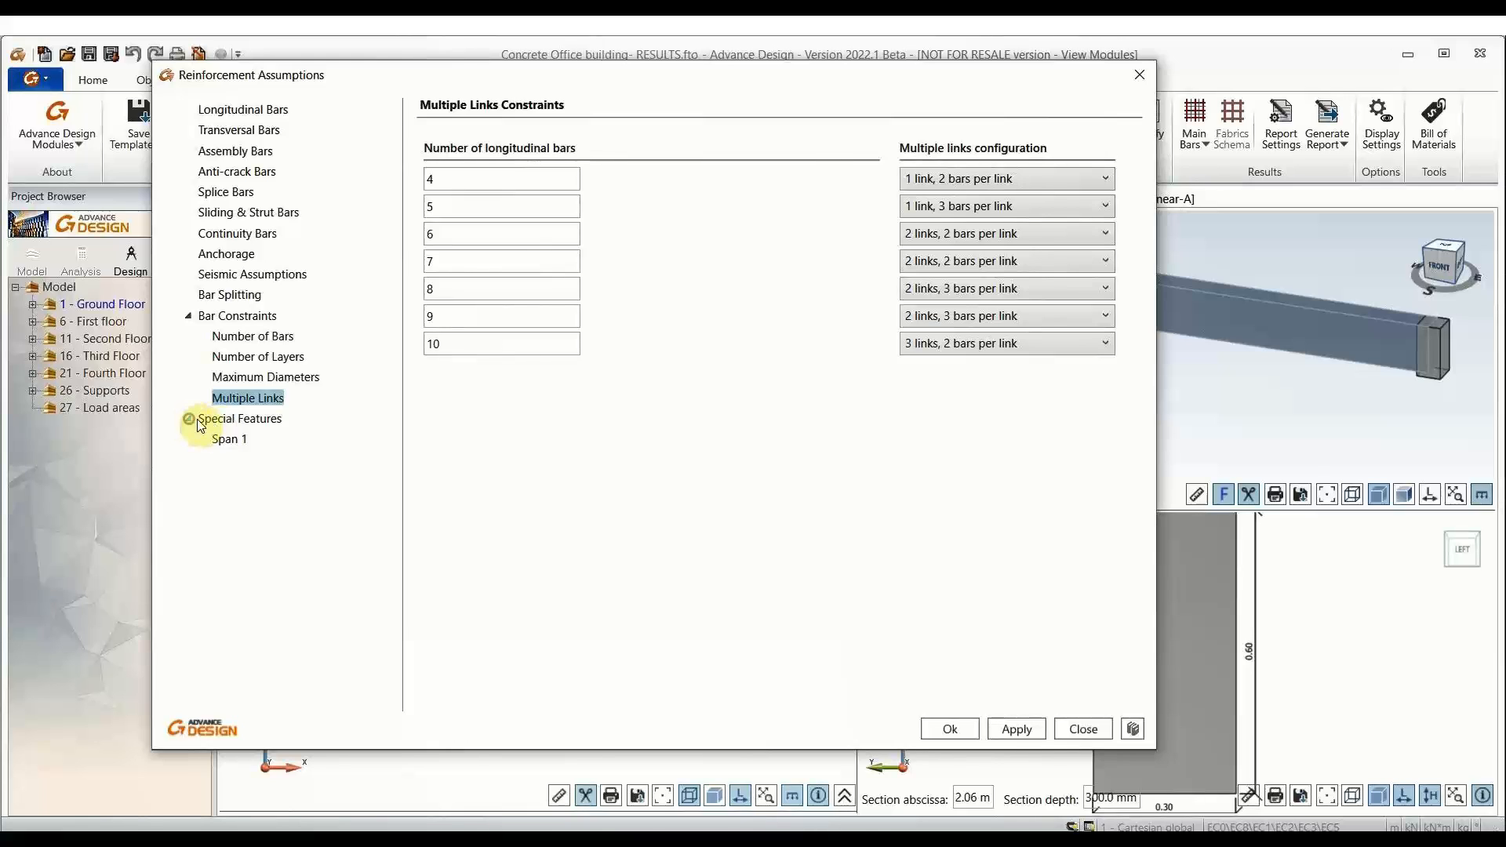
pyautogui.click(221, 444)
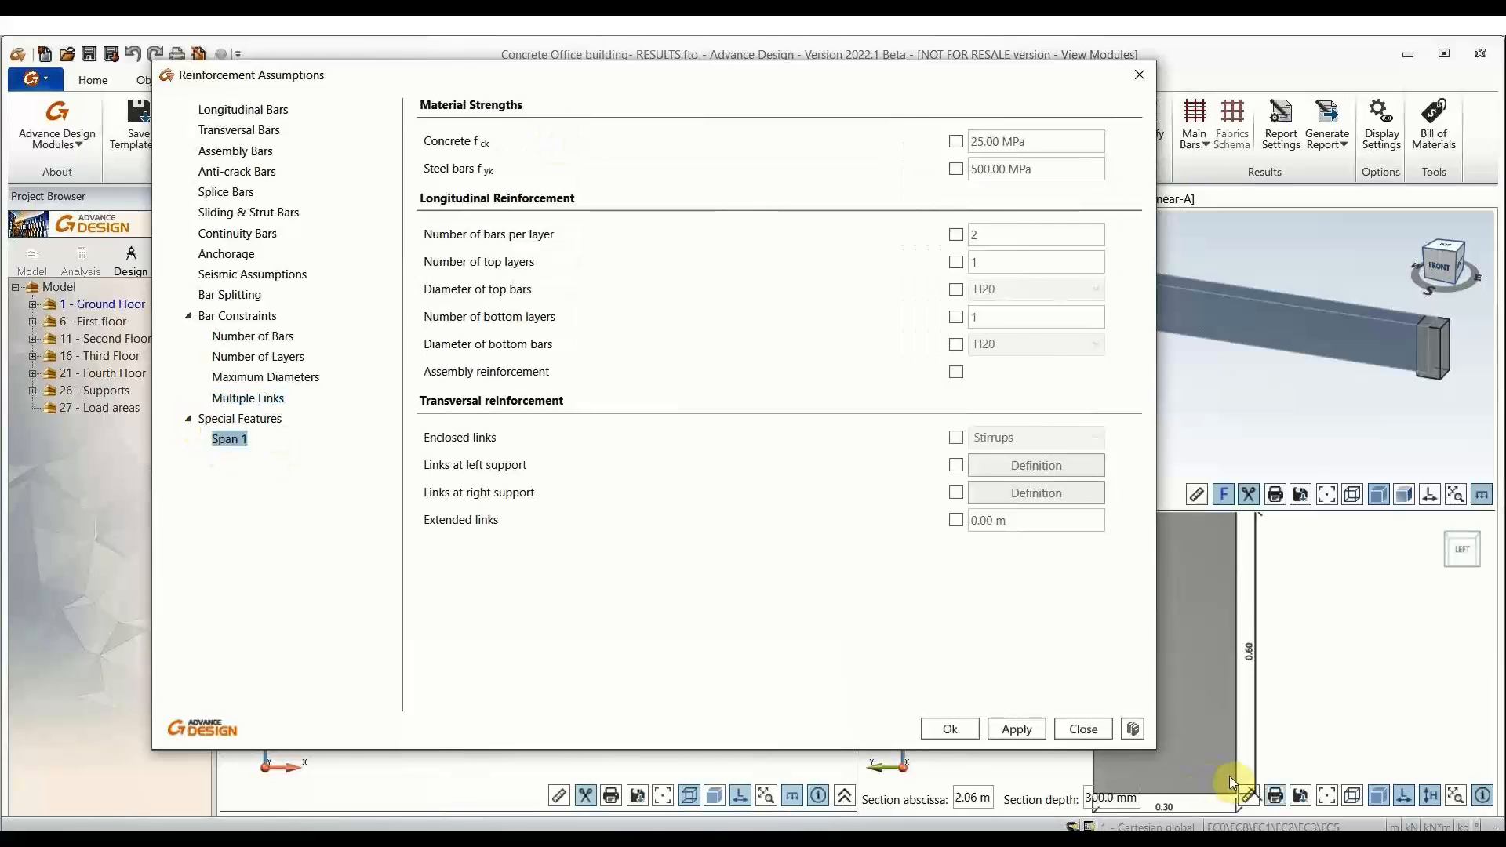
pyautogui.click(1084, 729)
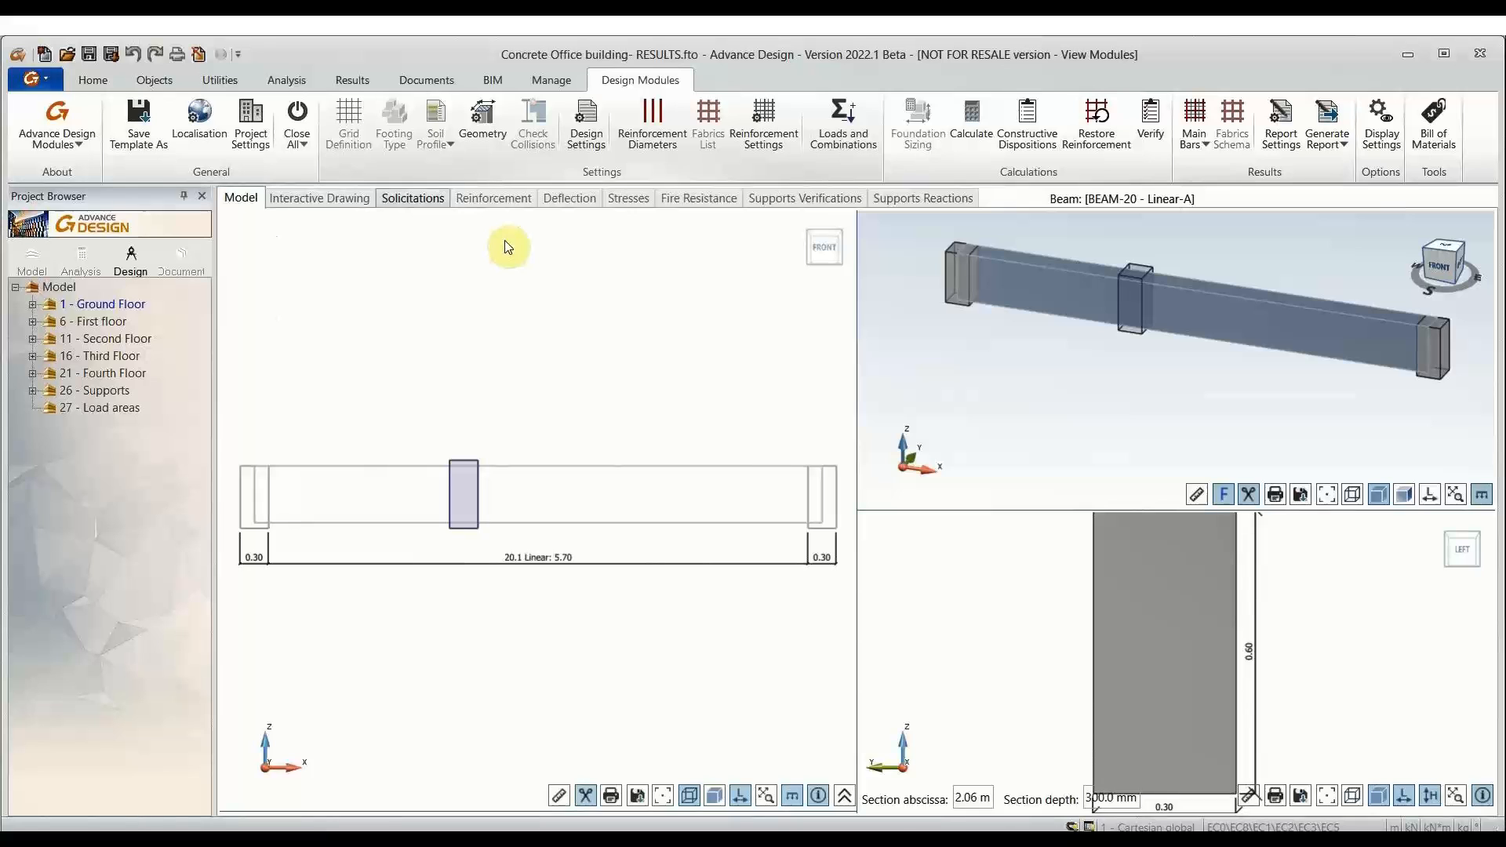
# Step: Examine the beam's load cases, distributed and punctual loads and the internal efforts of load case 1 - DL, leaving them unmodified
pyautogui.click(843, 122)
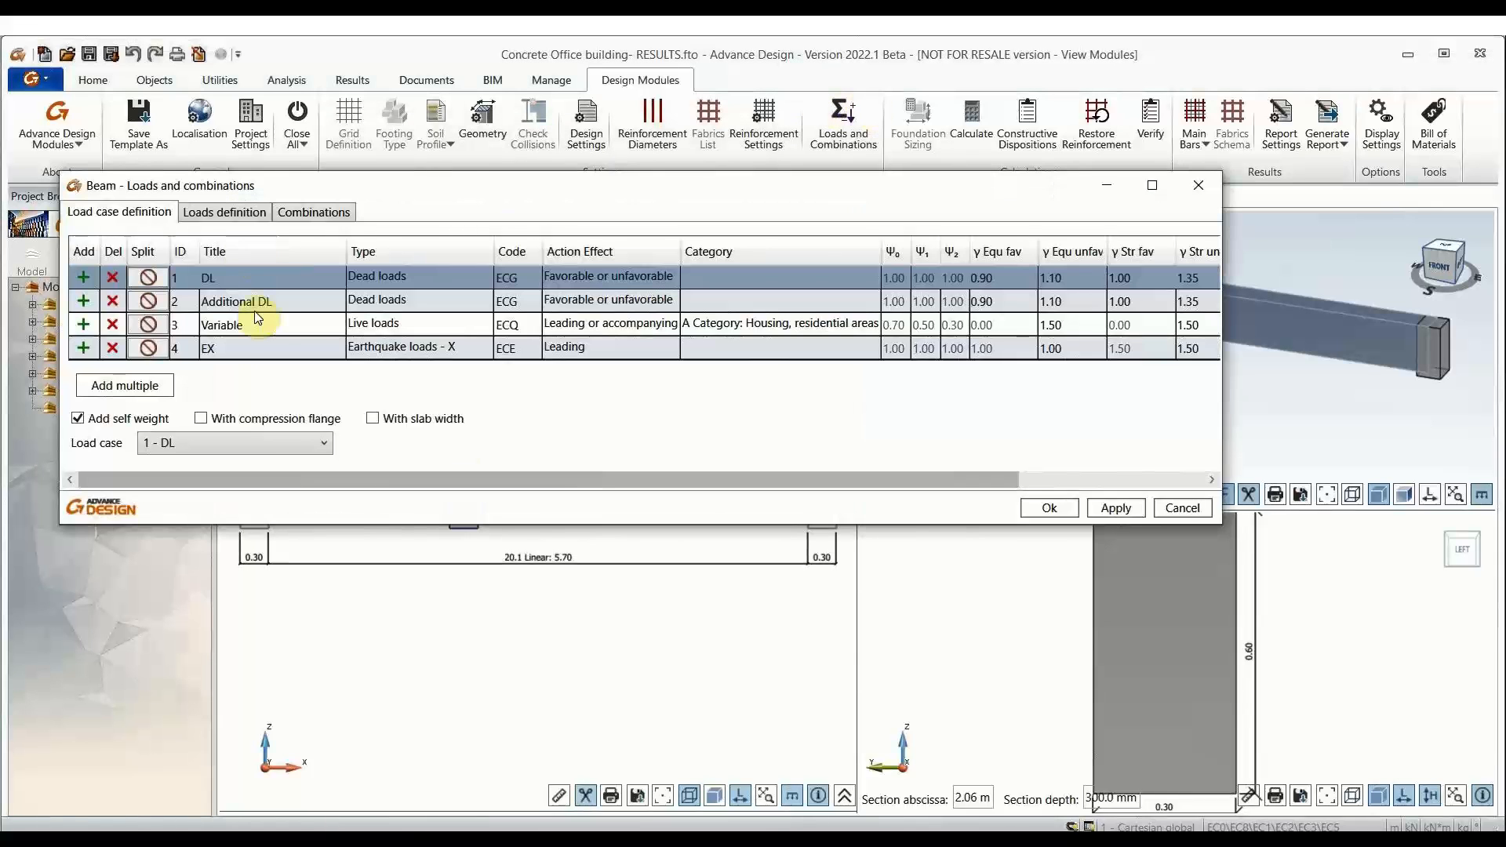
pyautogui.click(235, 213)
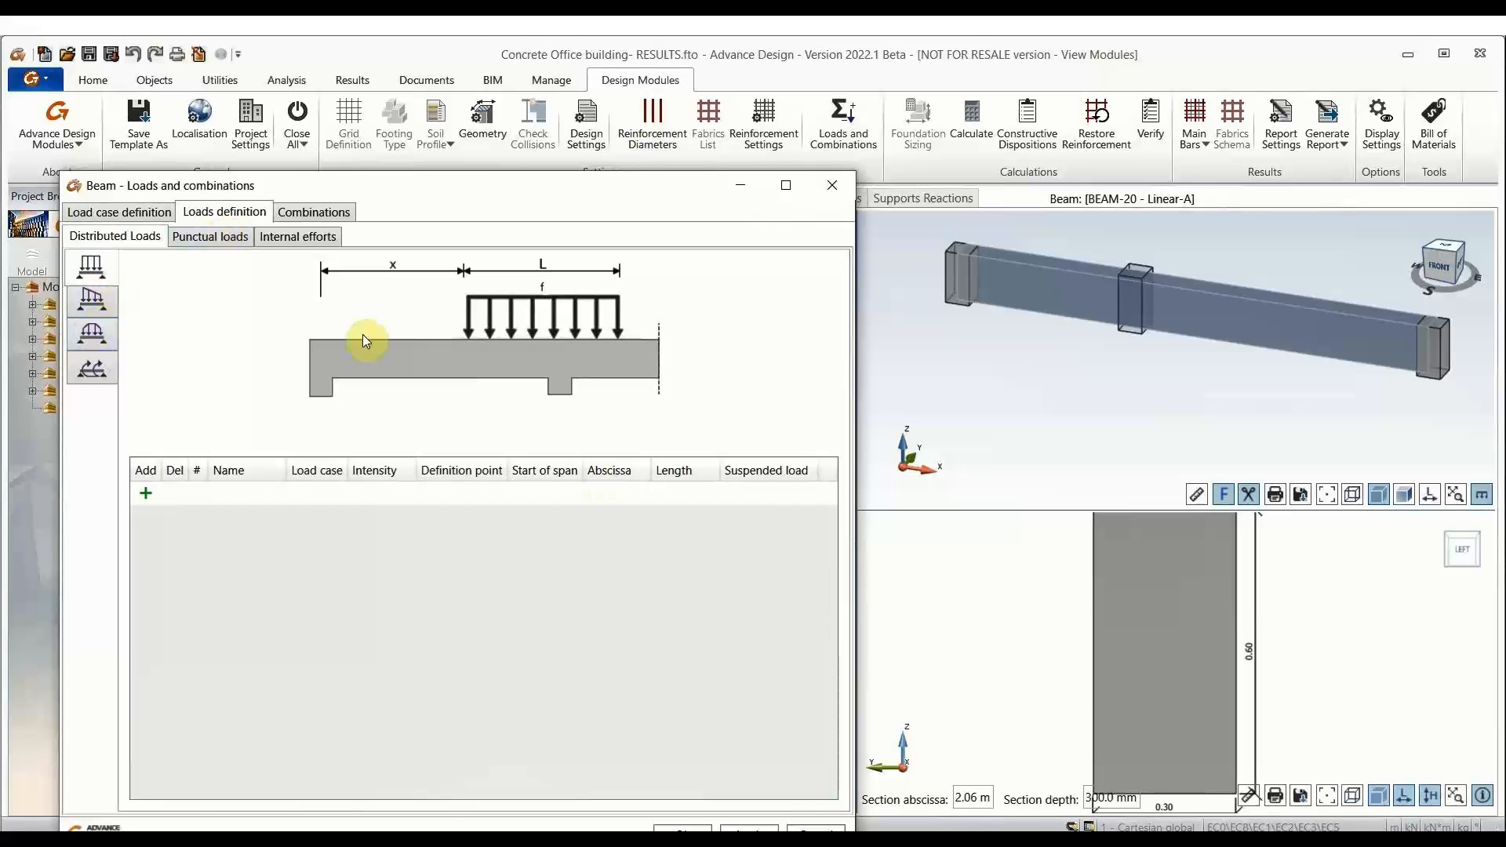
pyautogui.click(206, 237)
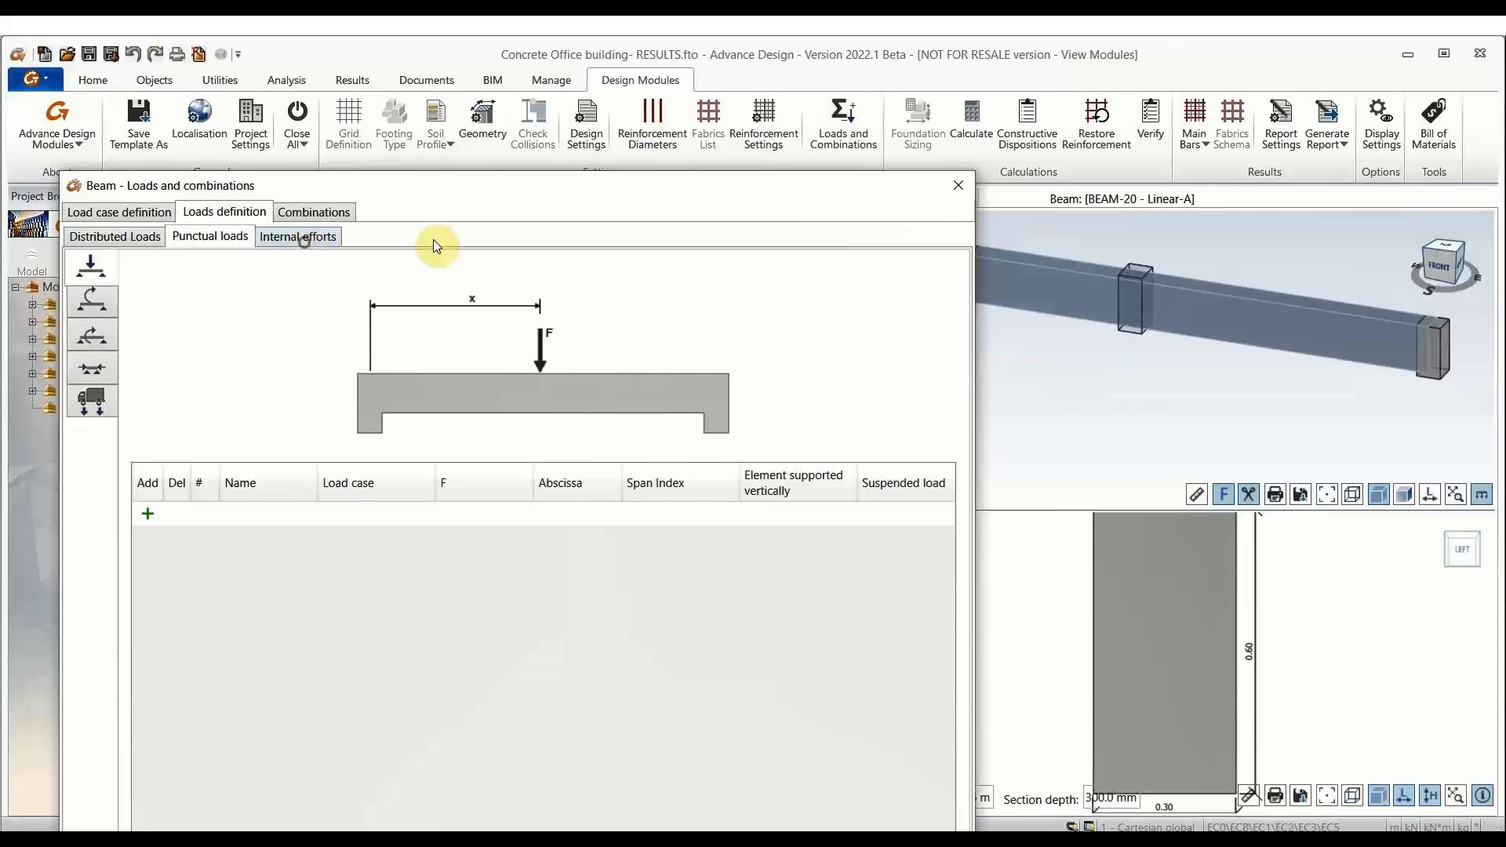
pyautogui.click(298, 236)
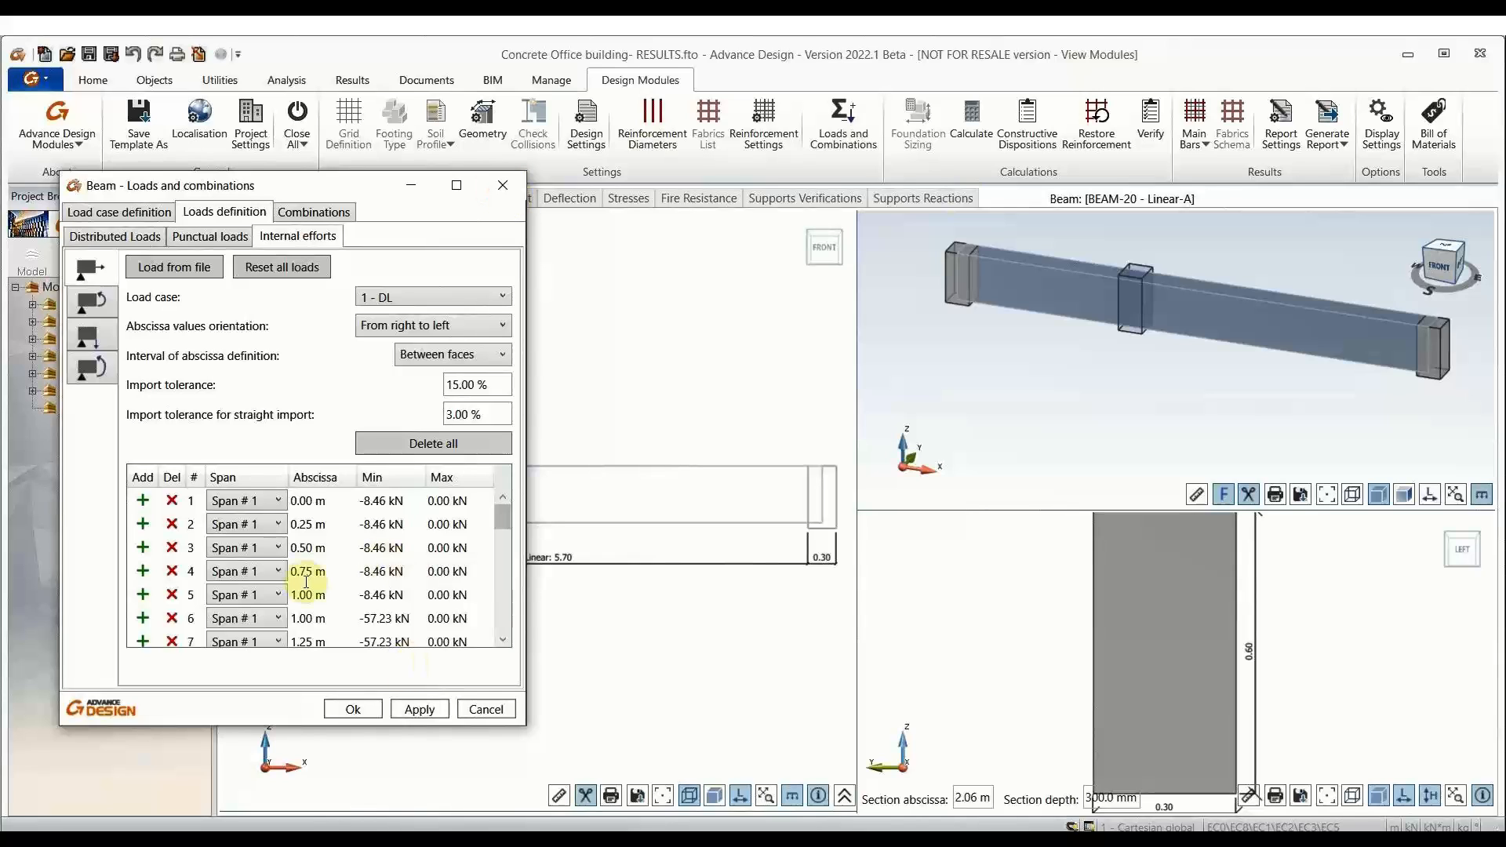
pyautogui.moveTo(529, 581); pyautogui.dragTo(623, 577)
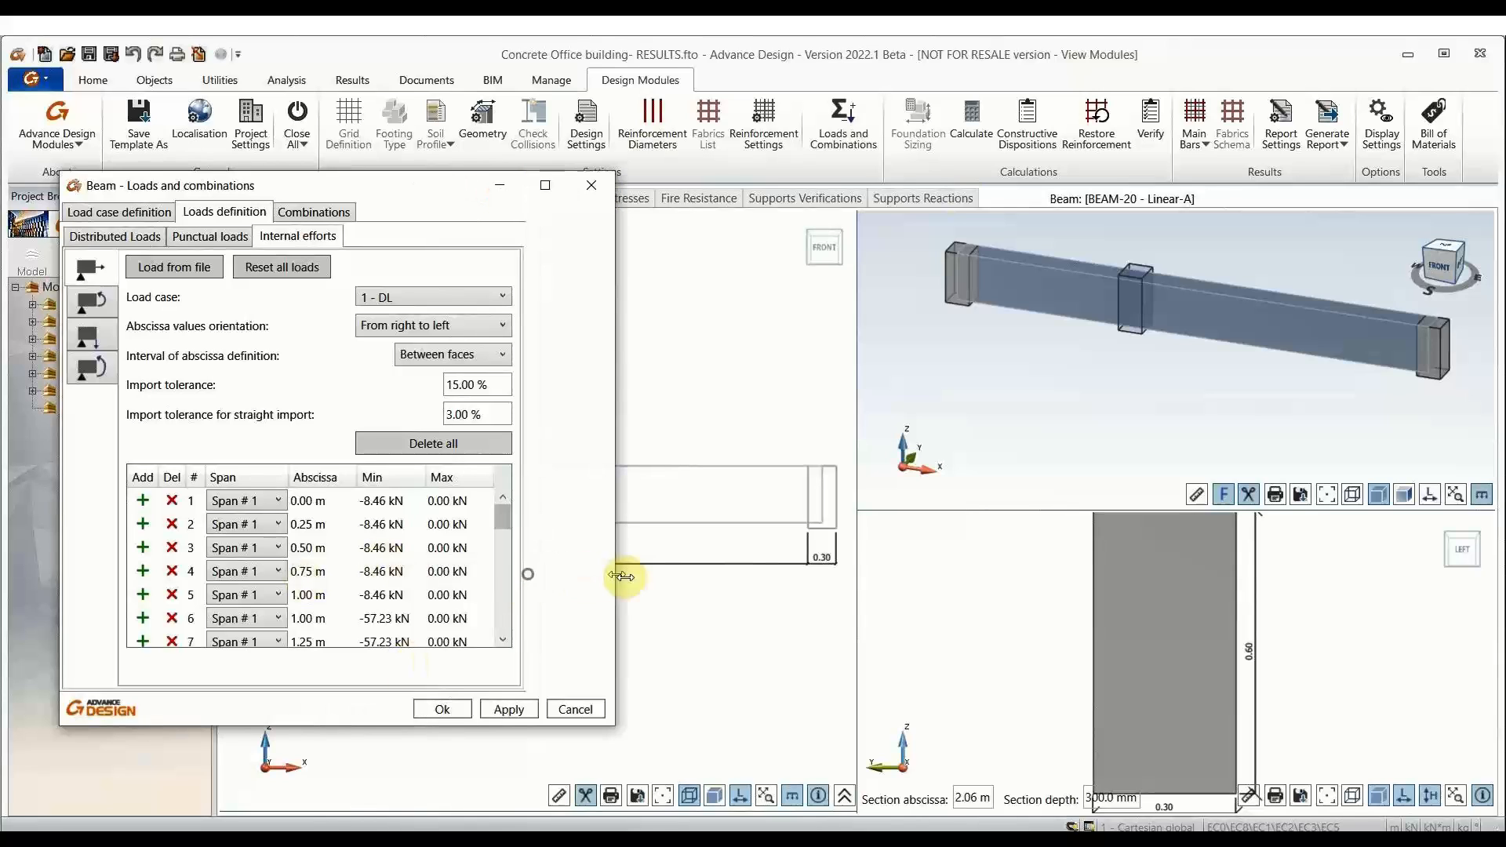
pyautogui.scroll(-7, 404, 569)
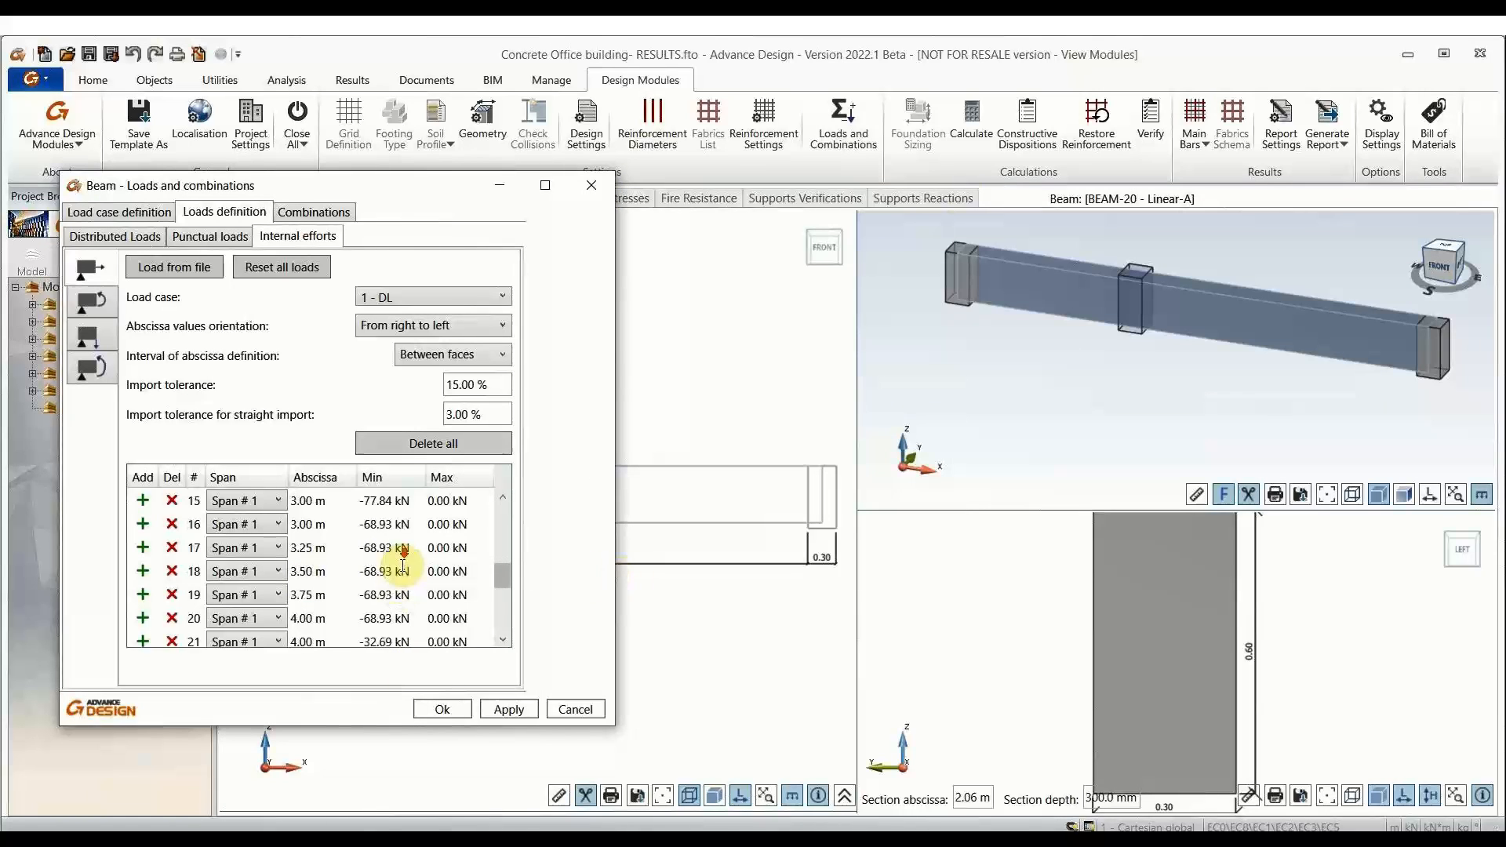
pyautogui.scroll(7, 404, 565)
pyautogui.click(382, 569)
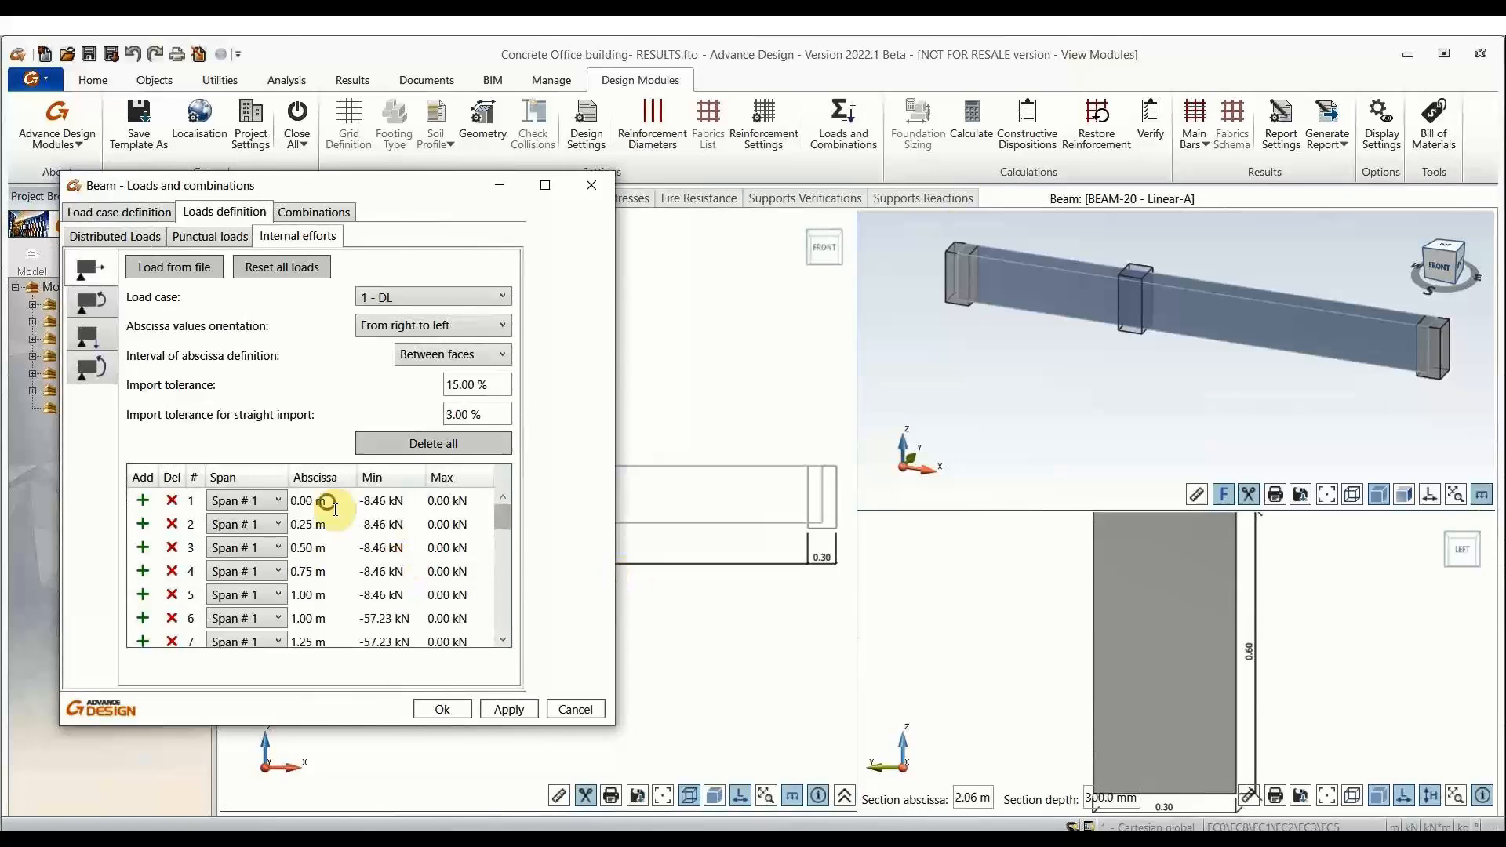
pyautogui.click(580, 709)
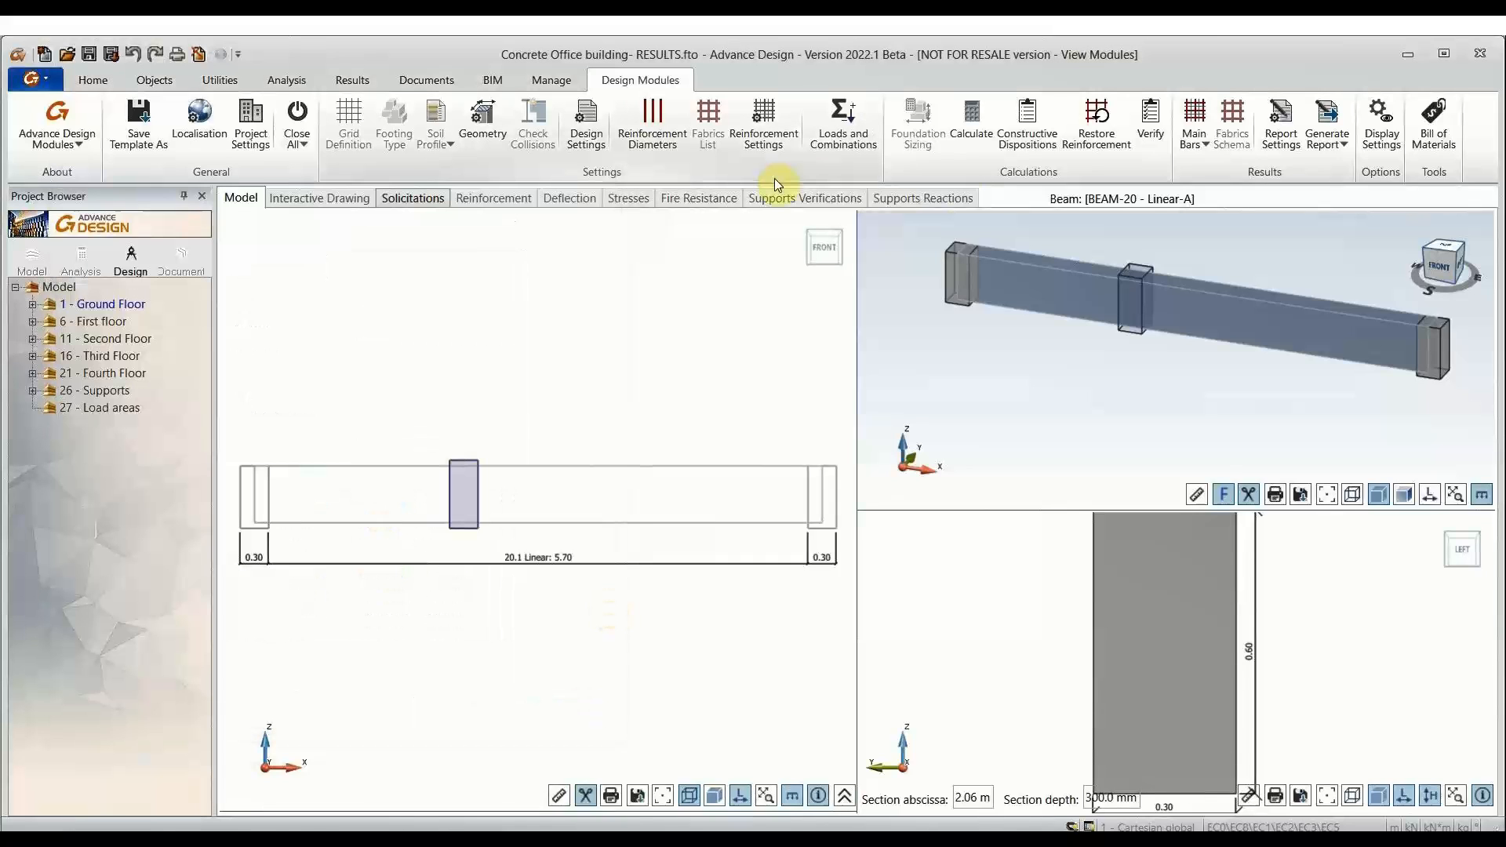
# Step: Calculate the beam's reinforcement and examine the longitudinal bars and link spacing in the front elevation
pyautogui.click(978, 128)
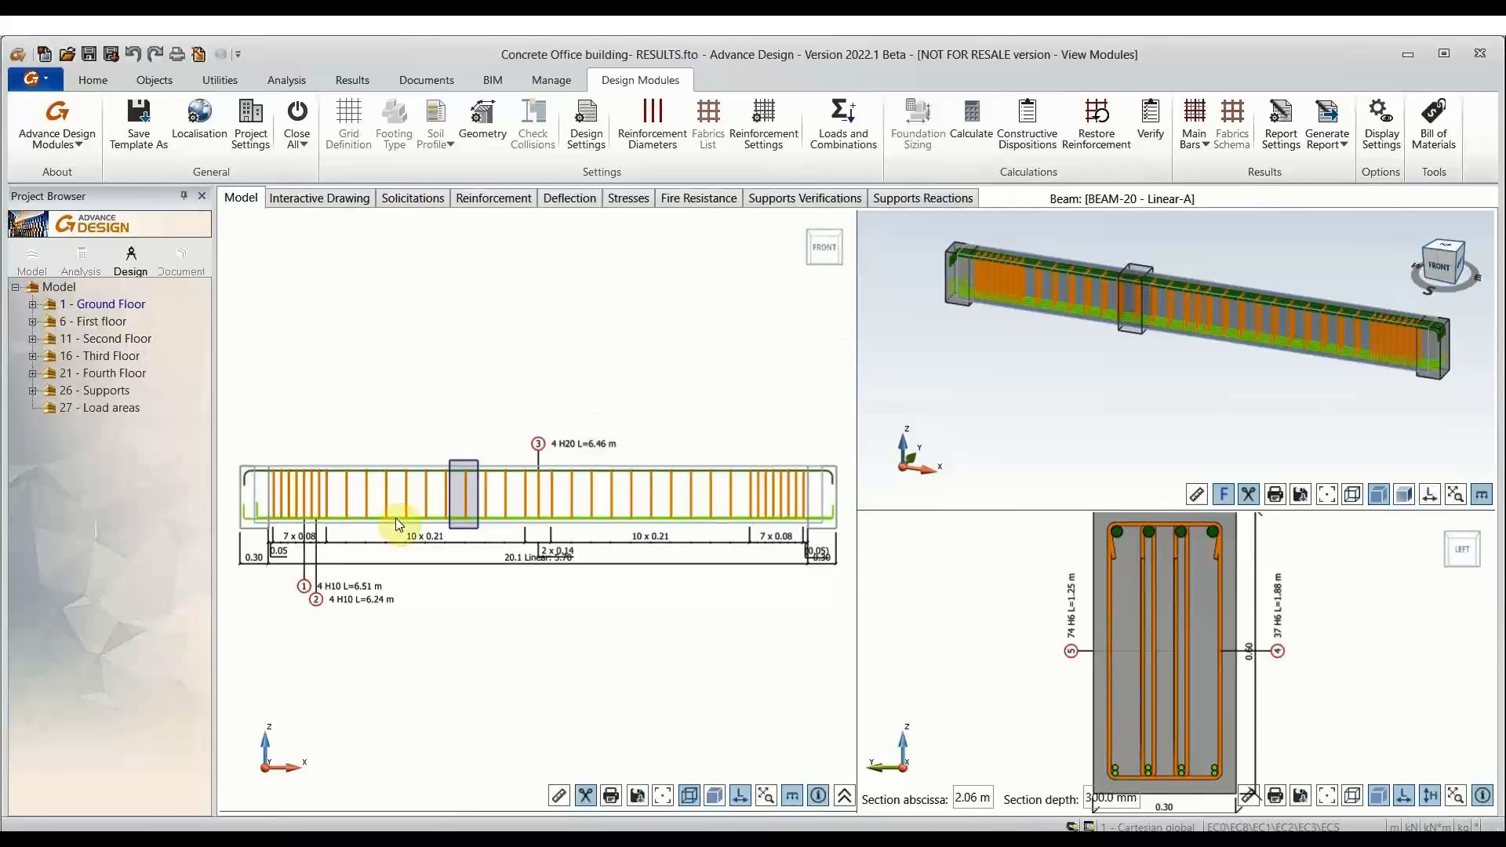
pyautogui.doubleClick(396, 385)
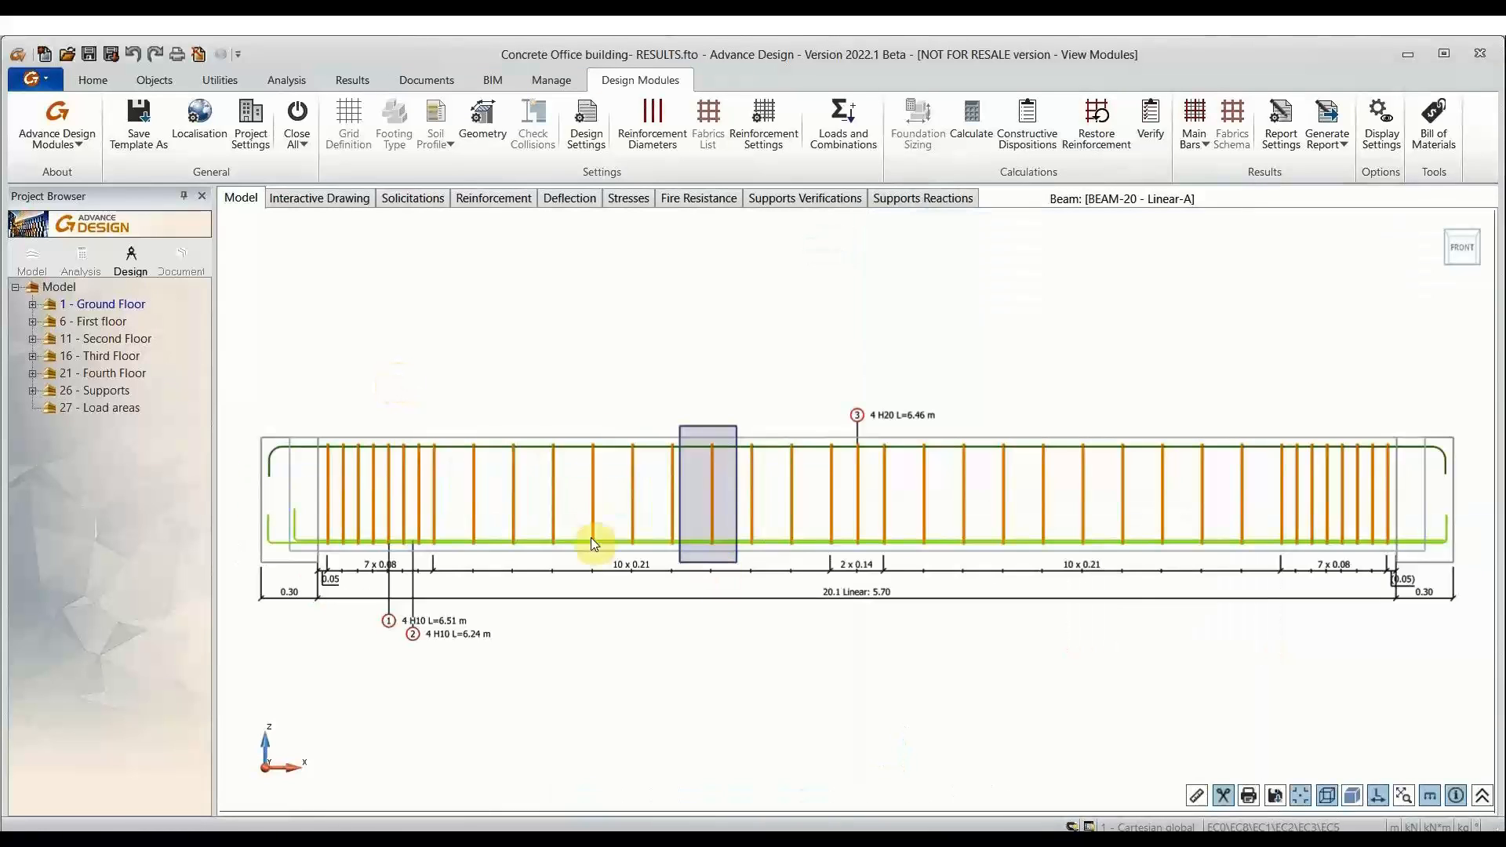
pyautogui.scroll(5, 909, 423)
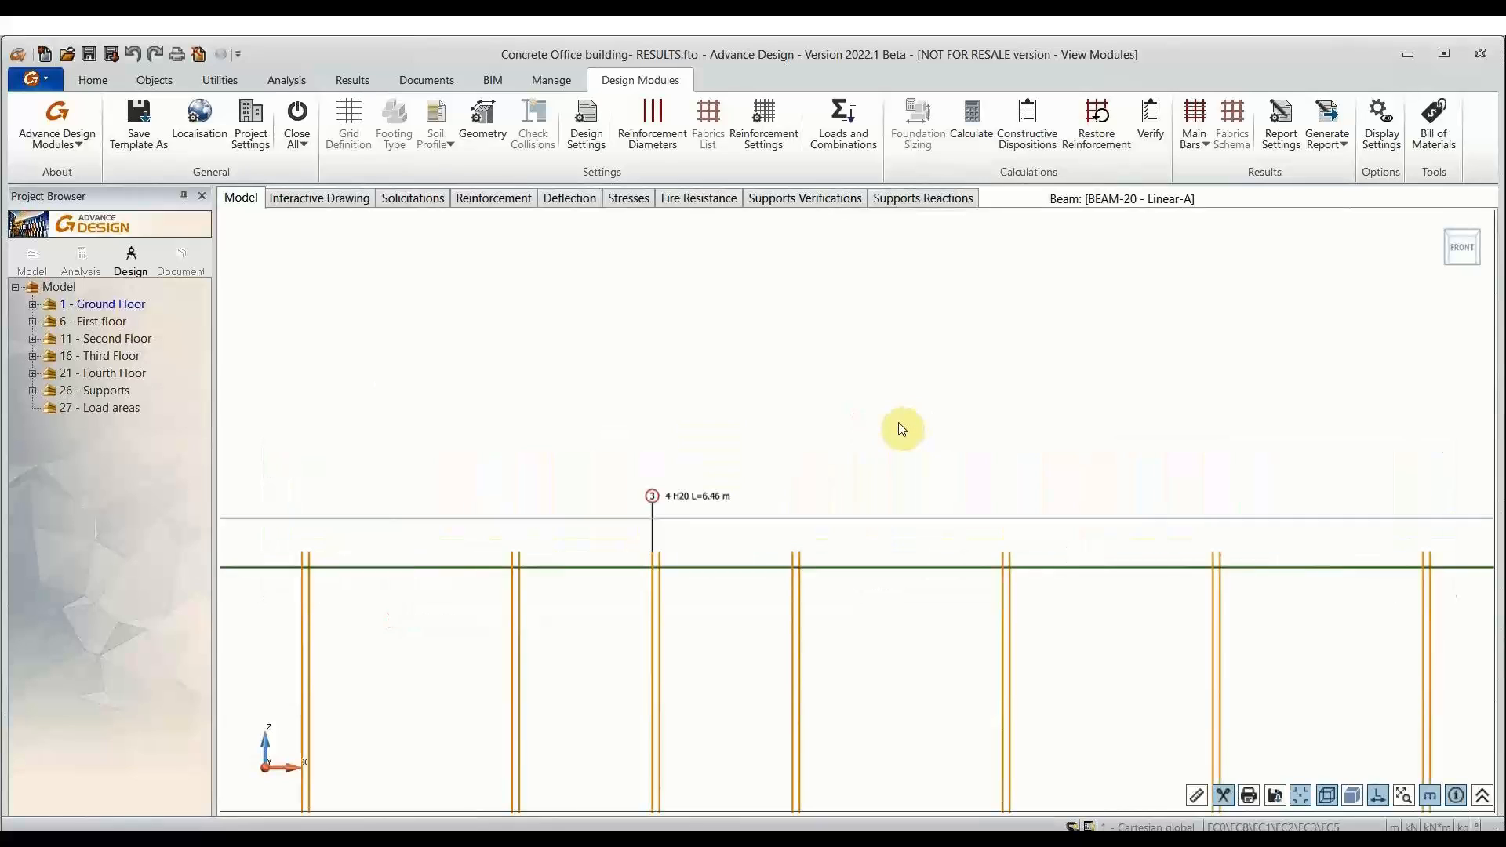
pyautogui.scroll(-3, 657, 513)
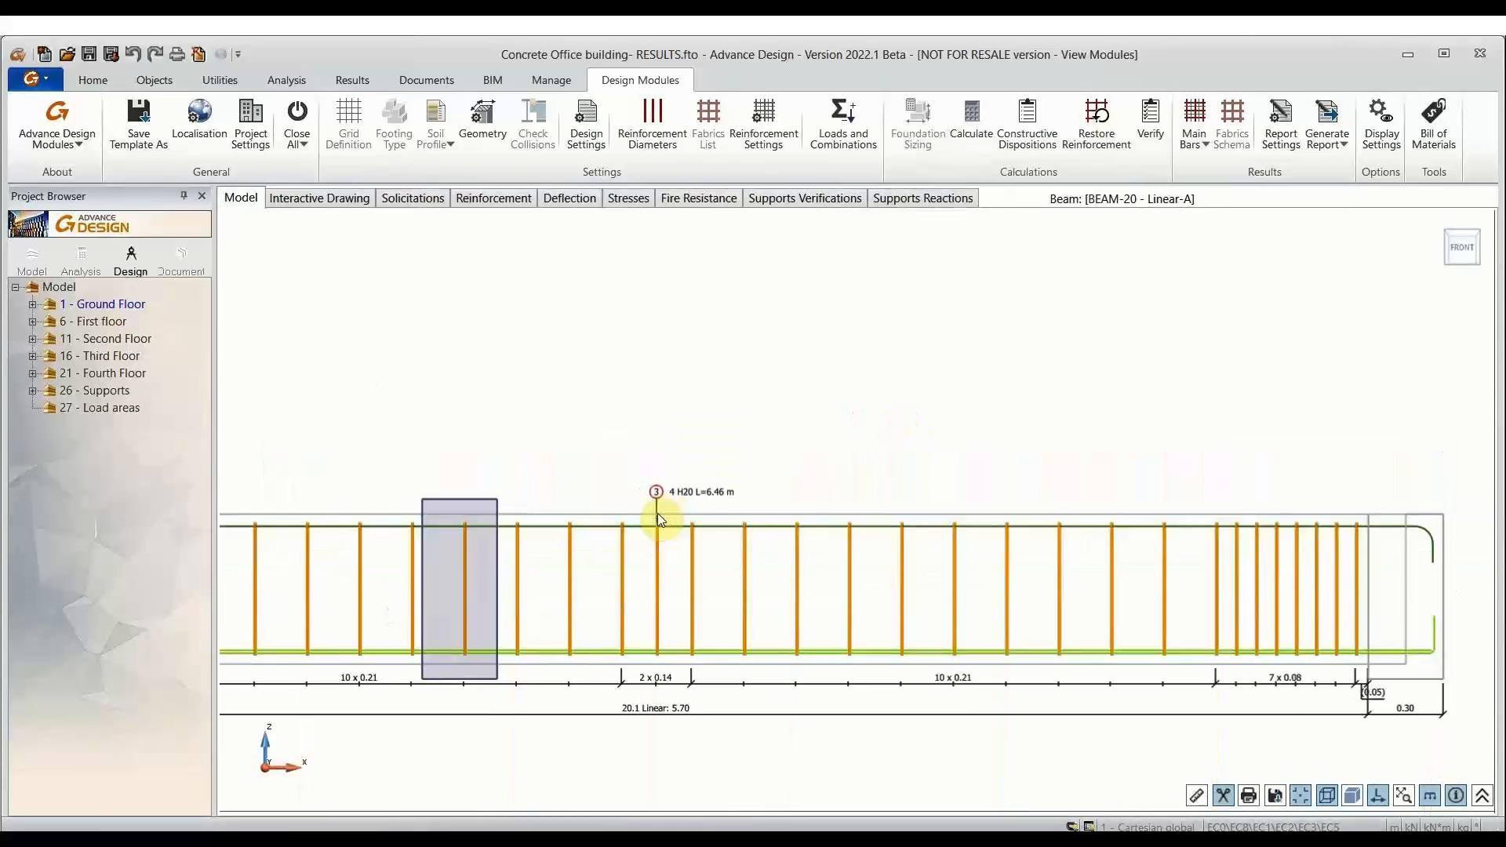
pyautogui.scroll(-2, 746, 571)
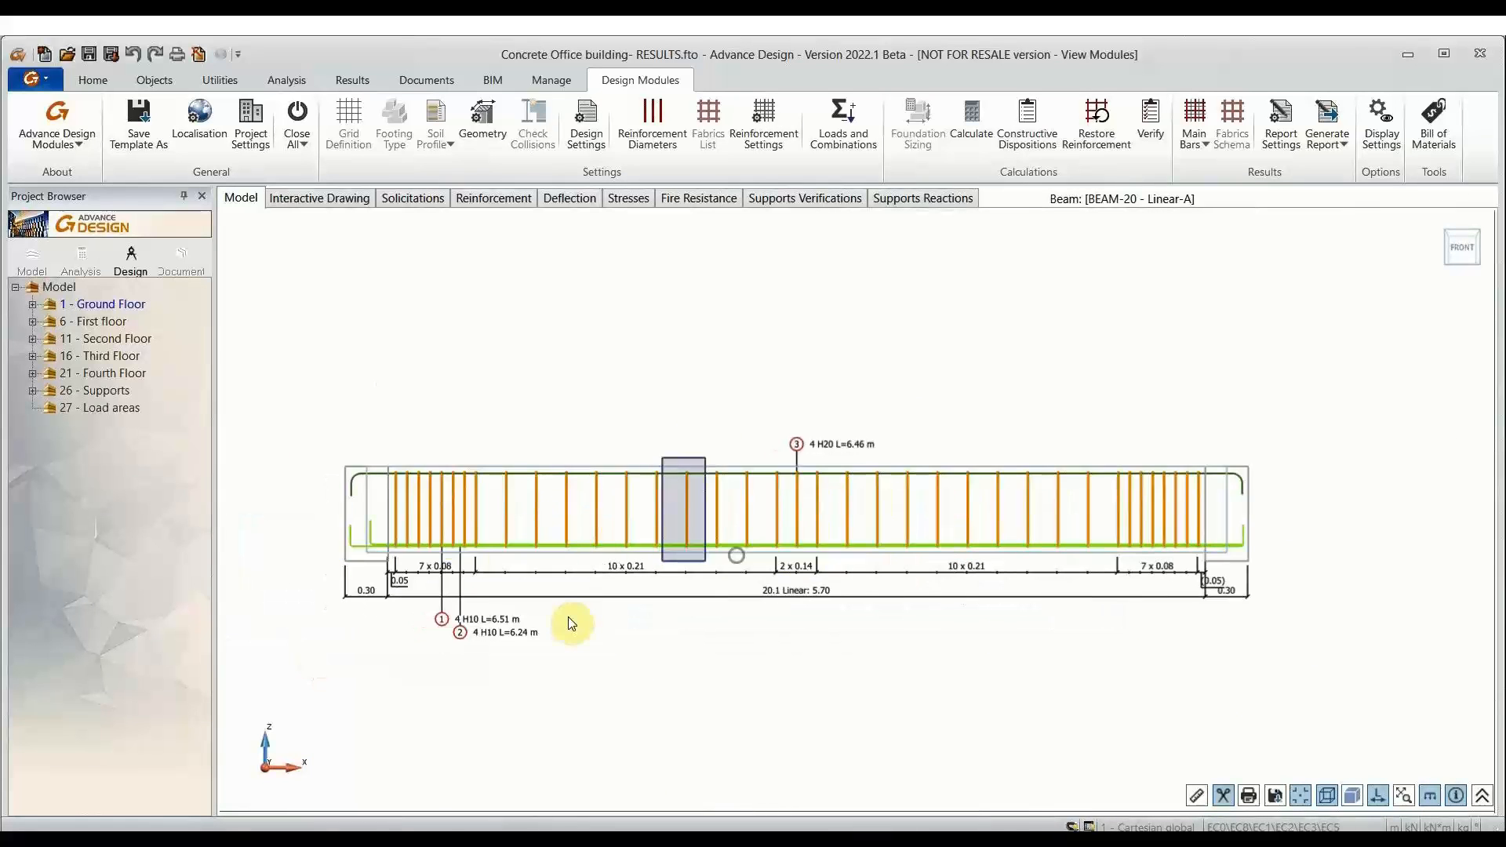
pyautogui.scroll(3, 481, 609)
pyautogui.scroll(-2, 481, 594)
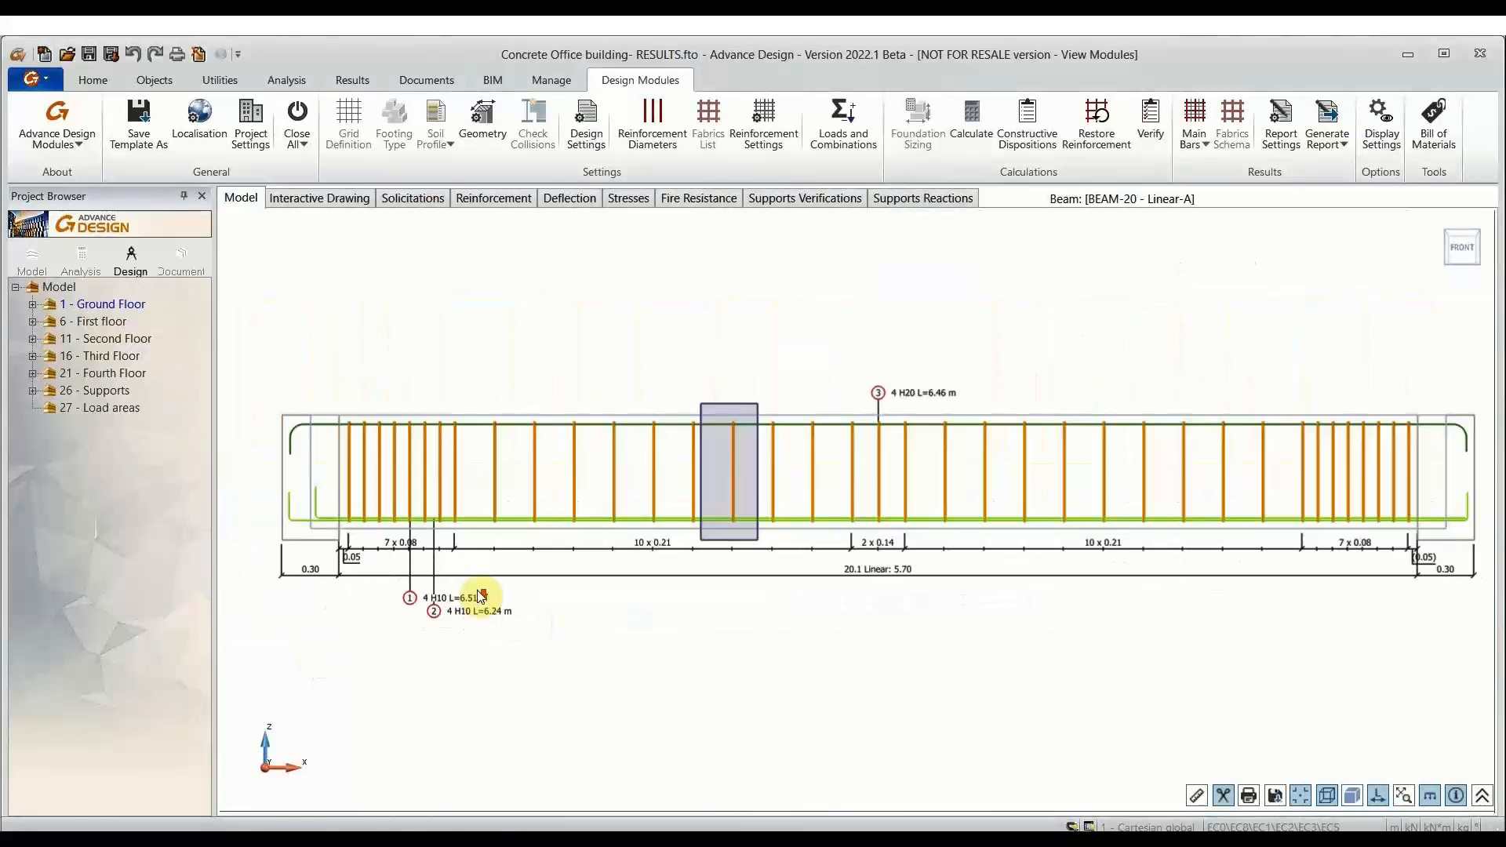
pyautogui.doubleClick(875, 278)
pyautogui.moveTo(606, 368); pyautogui.dragTo(699, 373, button='middle')
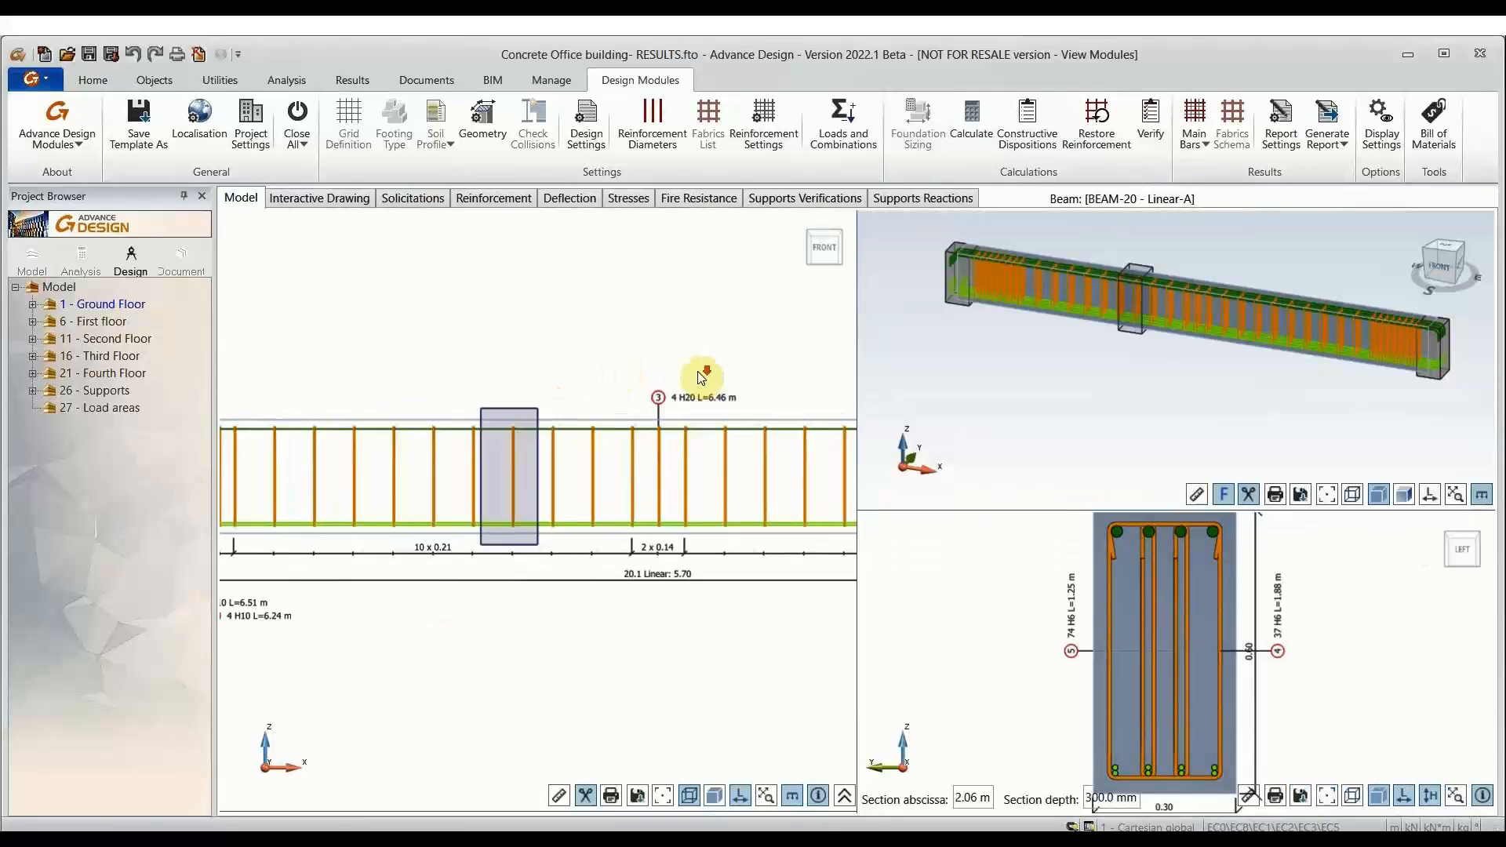
pyautogui.scroll(-3, 649, 370)
pyautogui.scroll(1, 622, 369)
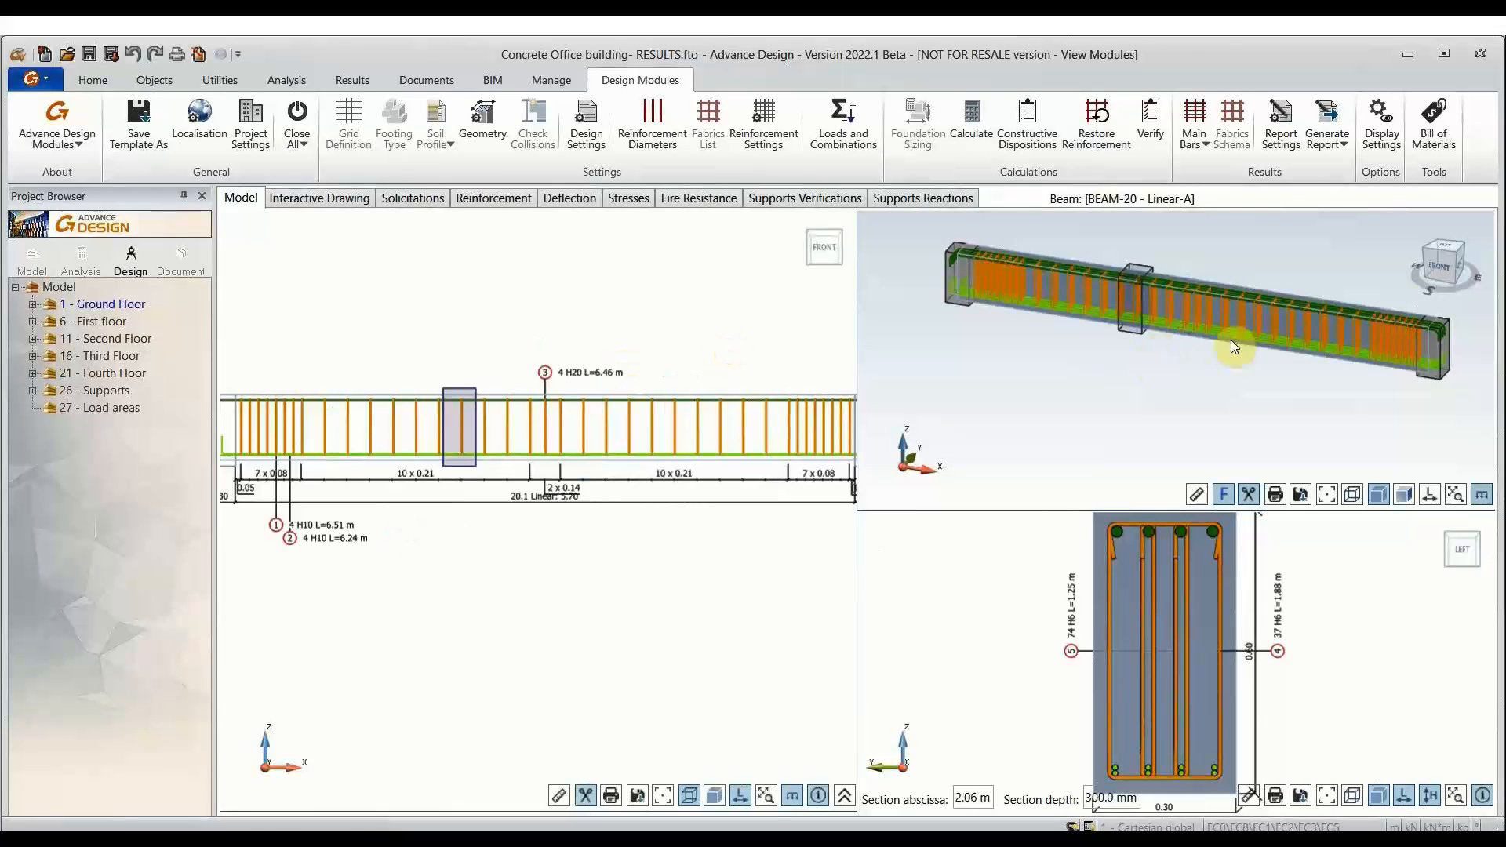
# Step: Enlarge the 3D view and inspect the top and bottom bar hooks at the beam's left support from above
pyautogui.doubleClick(1429, 261)
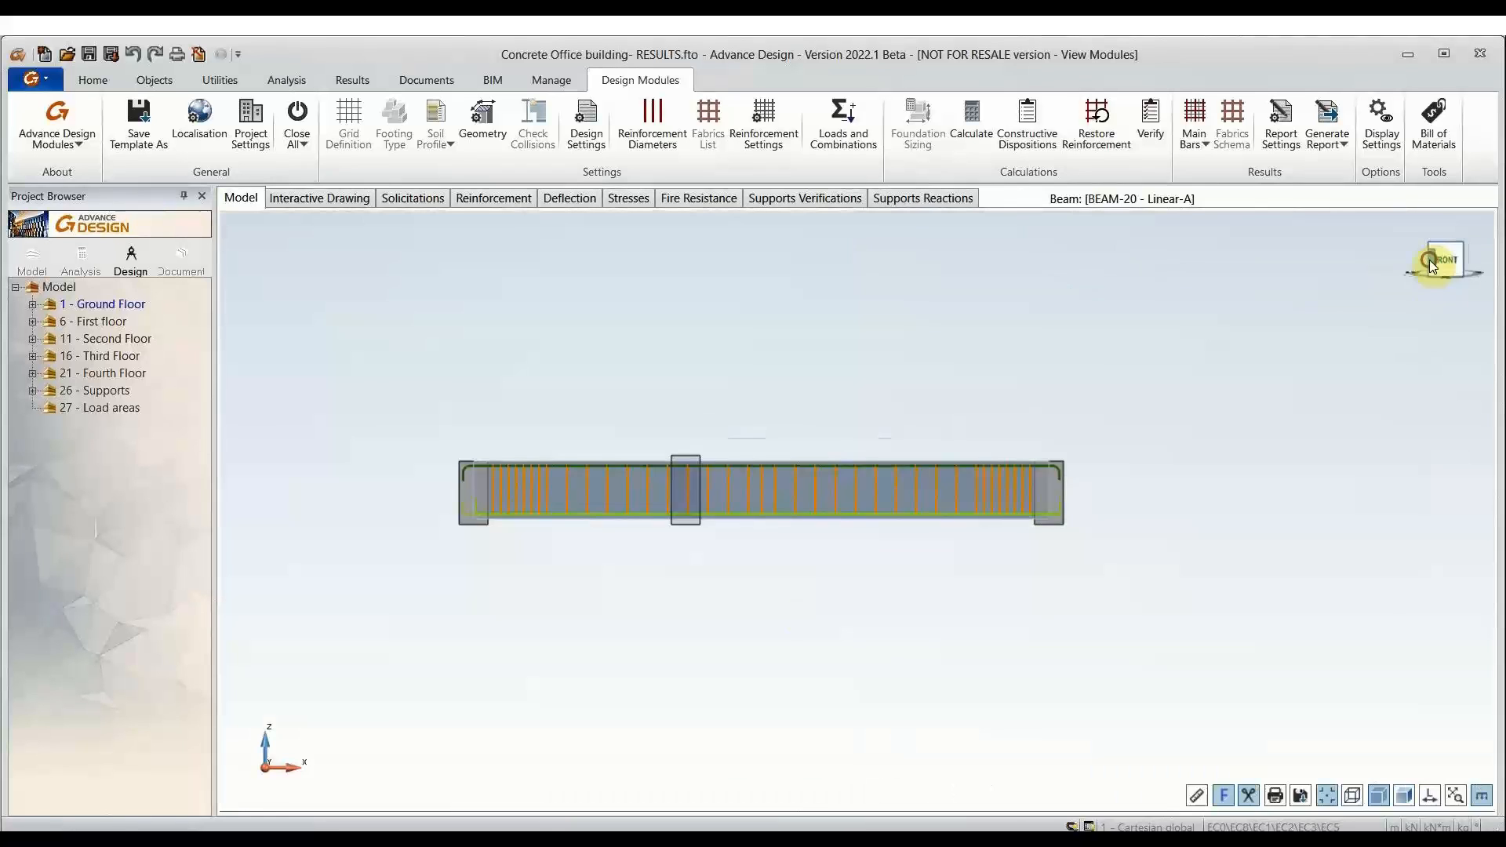
pyautogui.click(1430, 260)
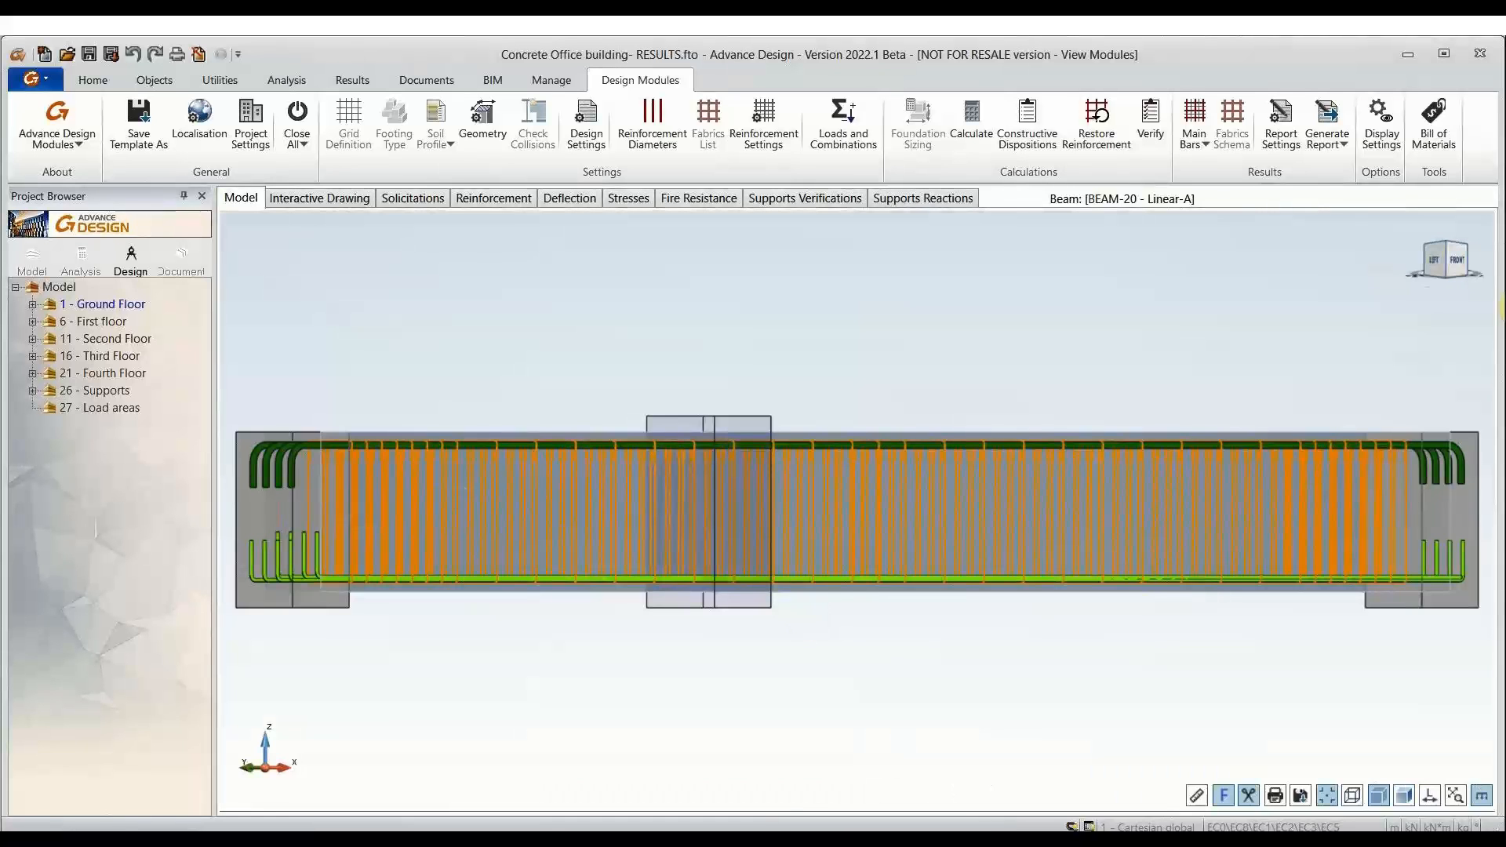
pyautogui.moveTo(1456, 279); pyautogui.dragTo(1440, 295)
pyautogui.moveTo(502, 480); pyautogui.dragTo(864, 394, button='middle')
pyautogui.scroll(5, 501, 698)
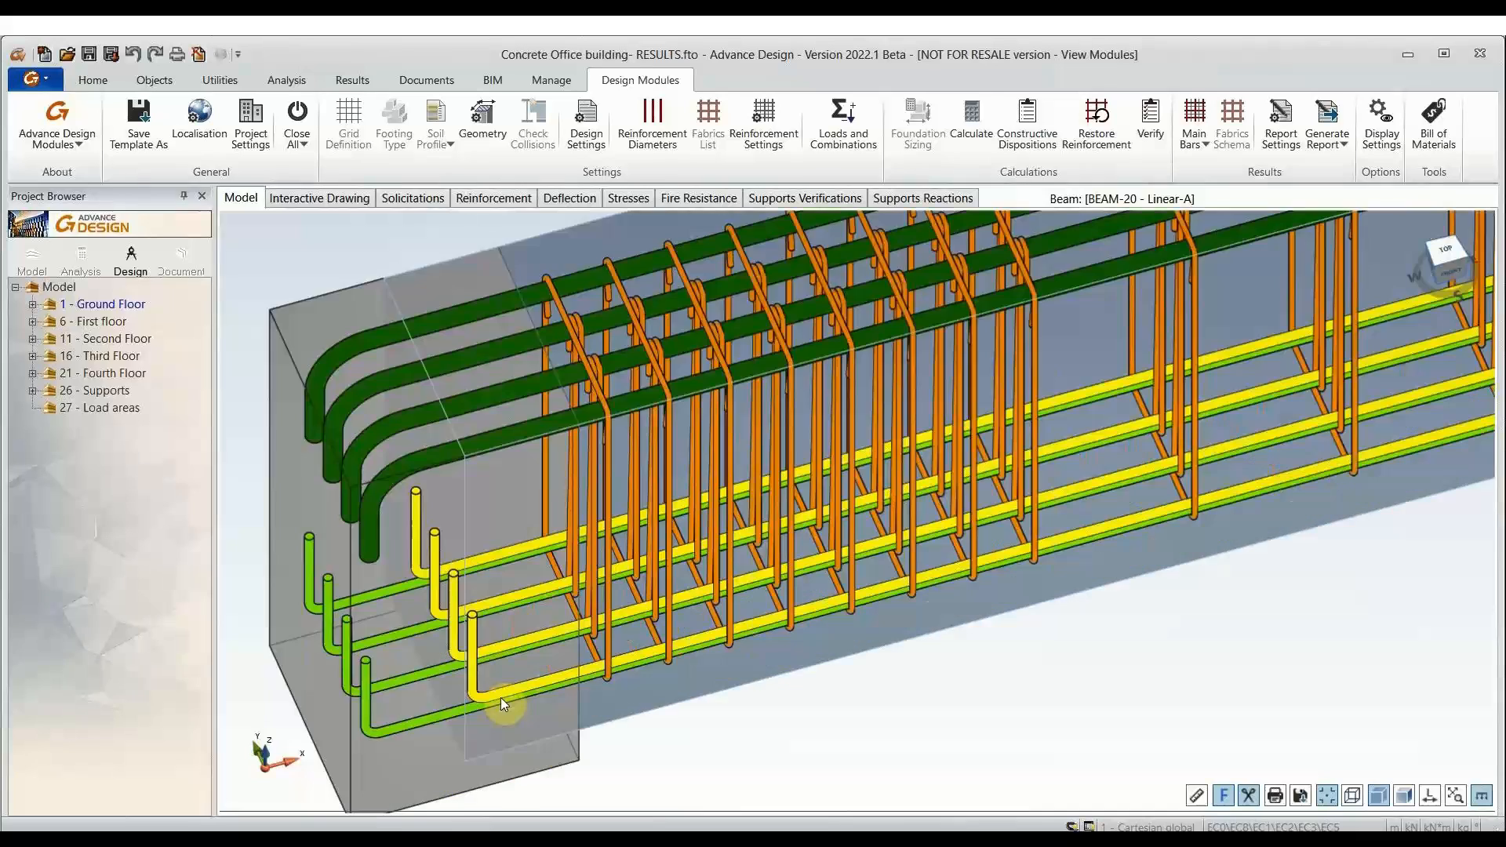
pyautogui.scroll(3, 554, 672)
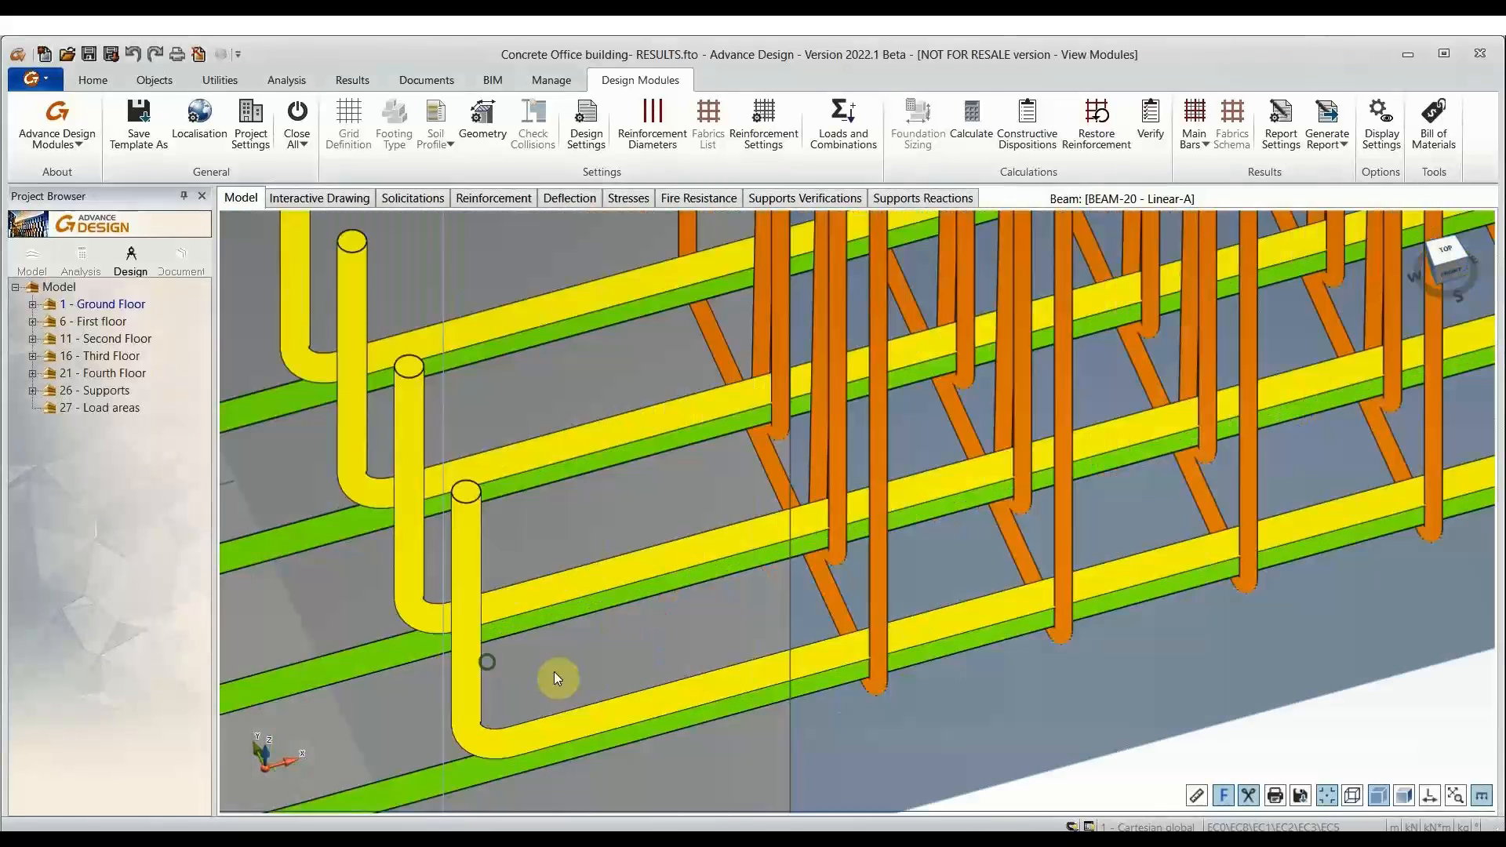
pyautogui.scroll(2, 954, 662)
pyautogui.scroll(-5, 983, 596)
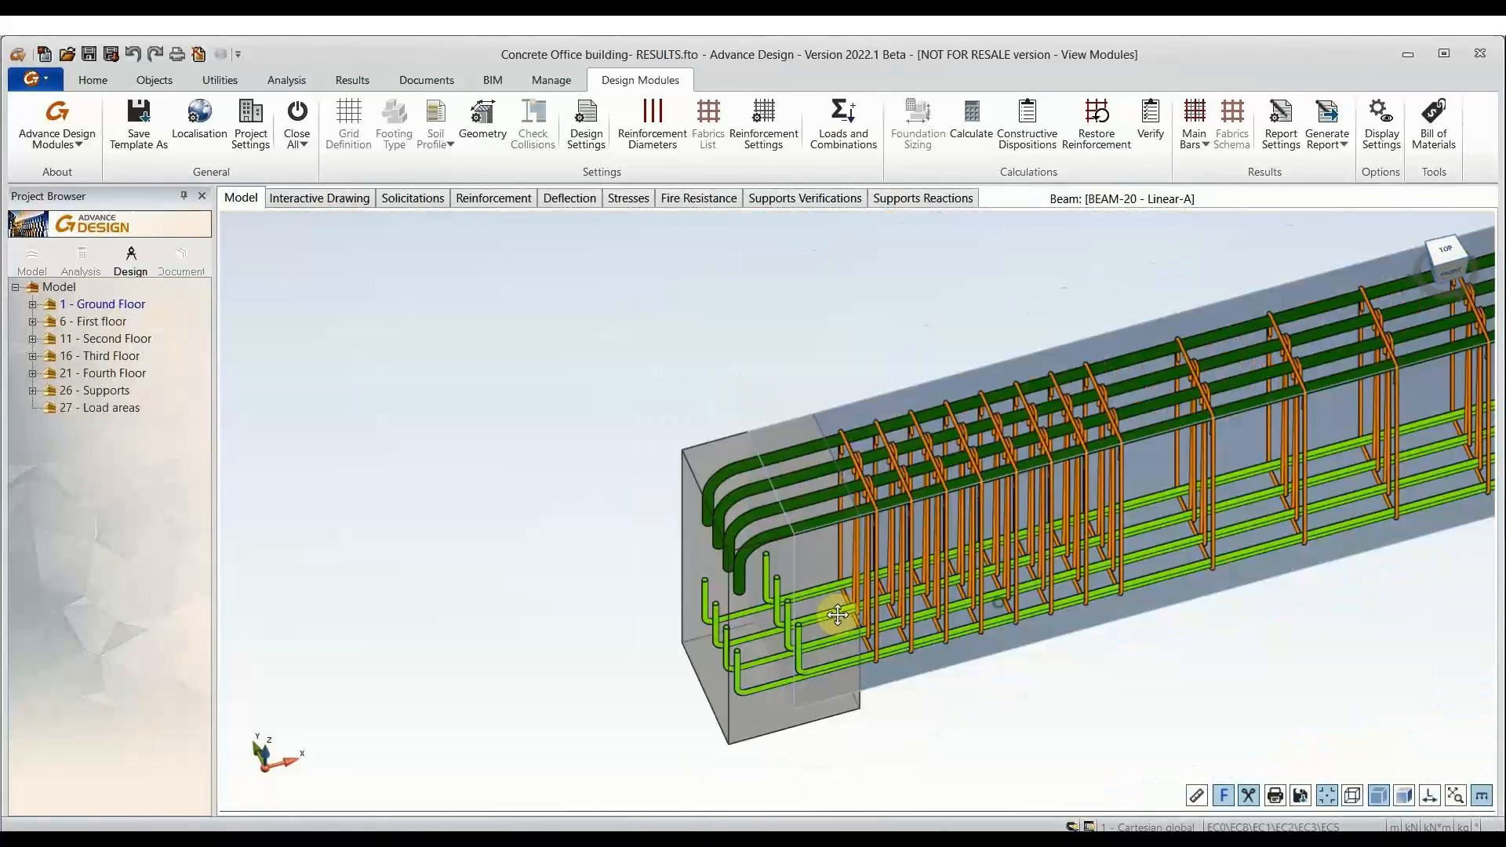
pyautogui.moveTo(838, 615); pyautogui.dragTo(729, 593, button='middle')
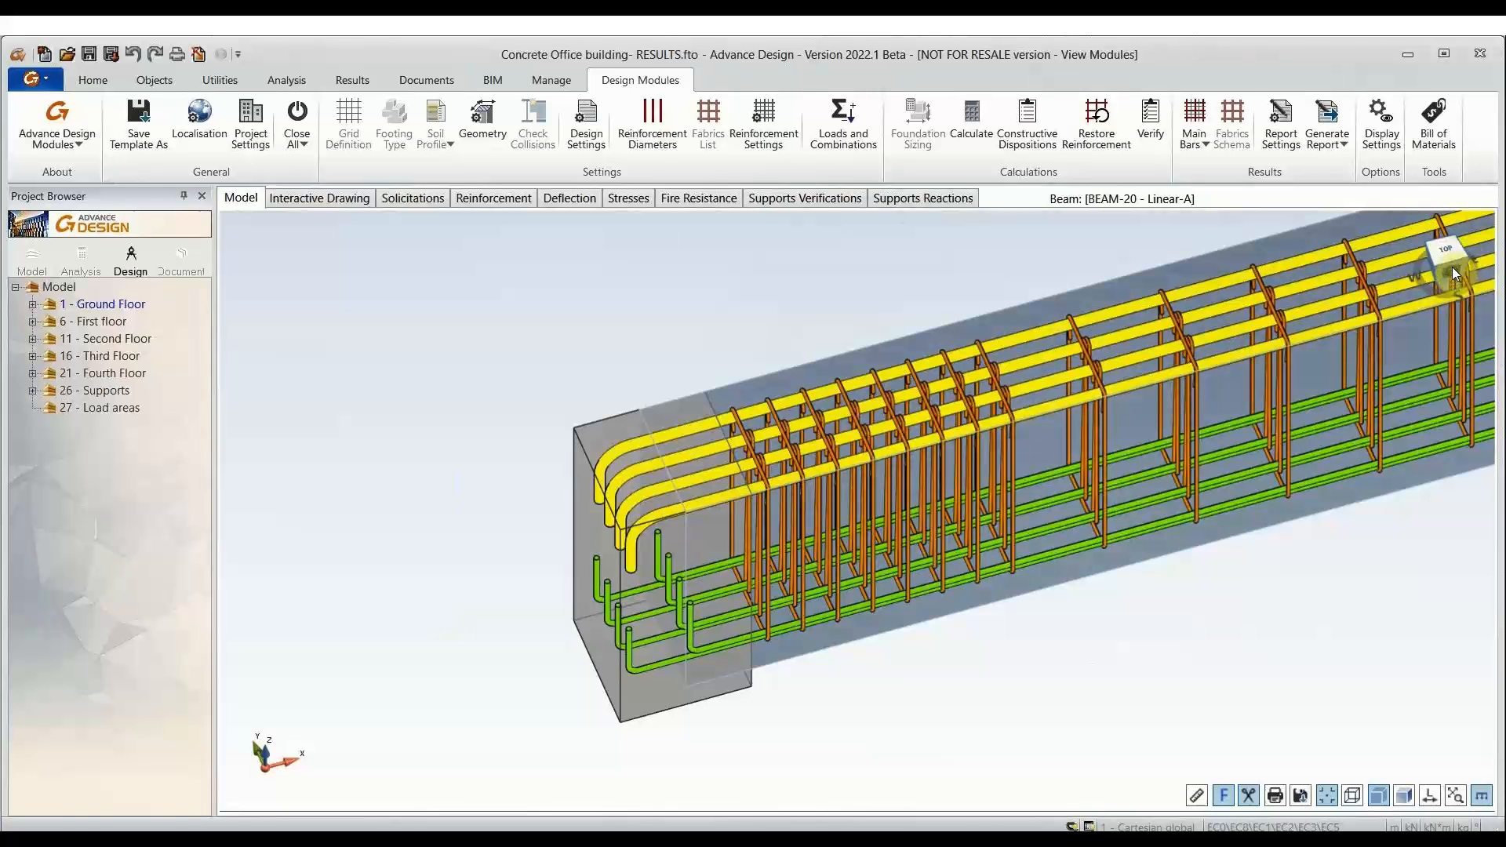
# Step: Inspect the reinforcement cage along the beam and at its left end from a lower front-left angle
pyautogui.click(1457, 248)
pyautogui.moveTo(1456, 251); pyautogui.dragTo(1456, 268)
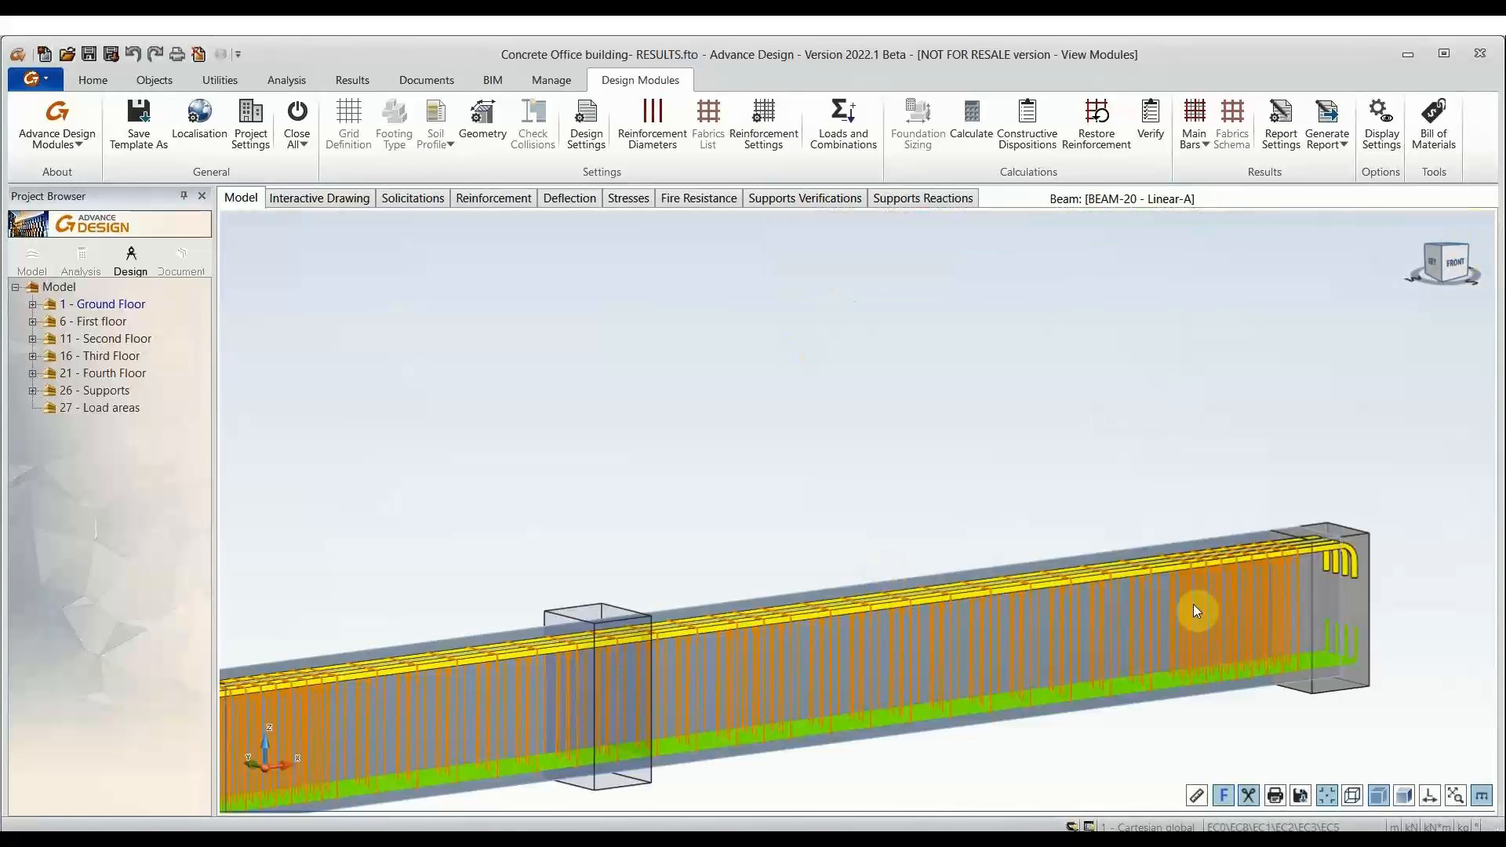
pyautogui.moveTo(723, 717); pyautogui.dragTo(1169, 506, button='middle')
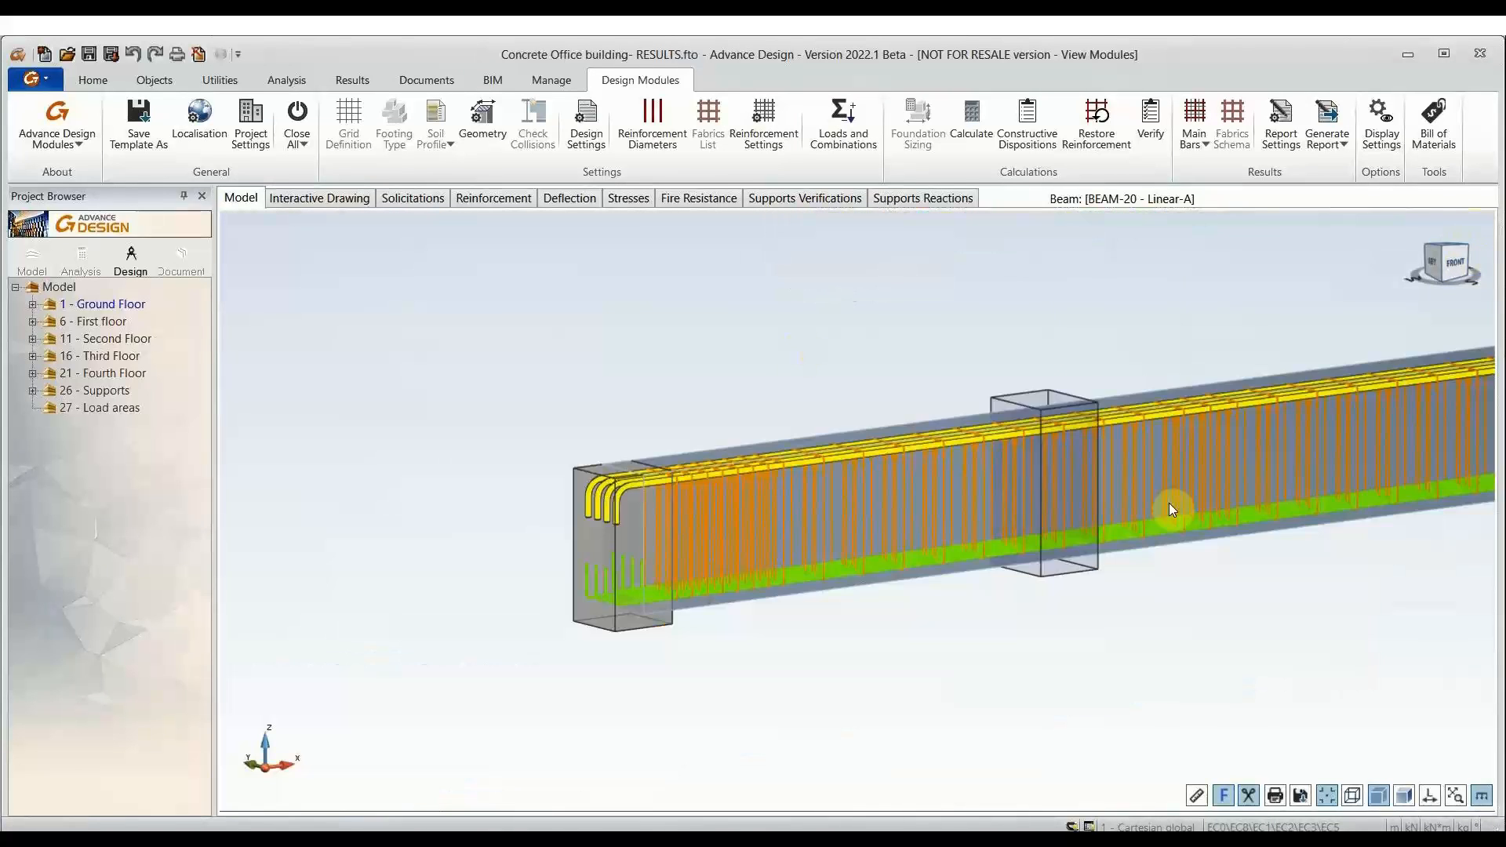
pyautogui.scroll(3, 637, 535)
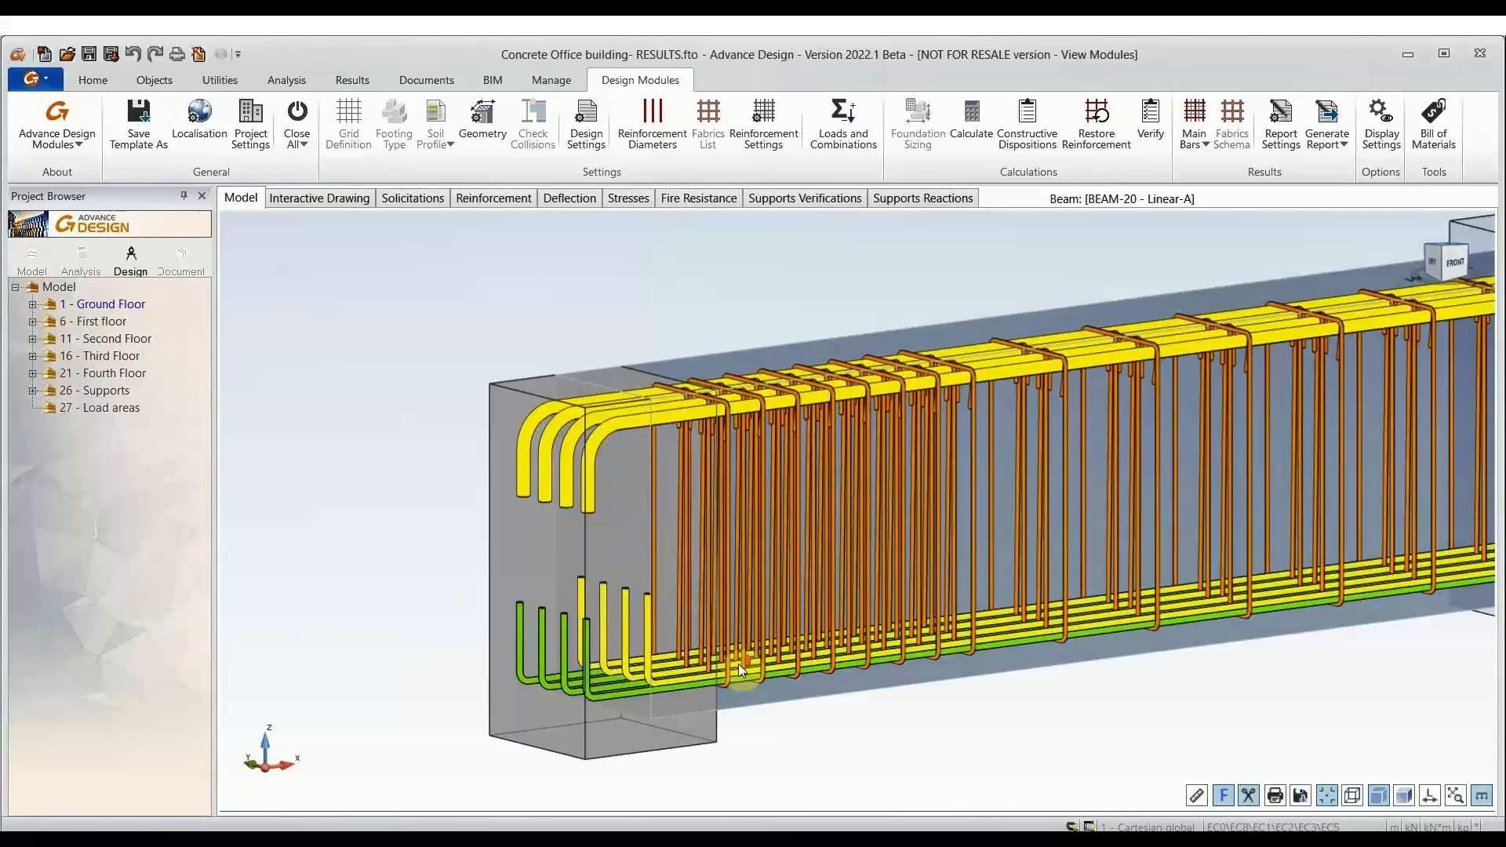
# Step: Inspect the bottom bar hooks at the beam's left and right ends, including the top bar bends at the right support
pyautogui.scroll(5, 737, 664)
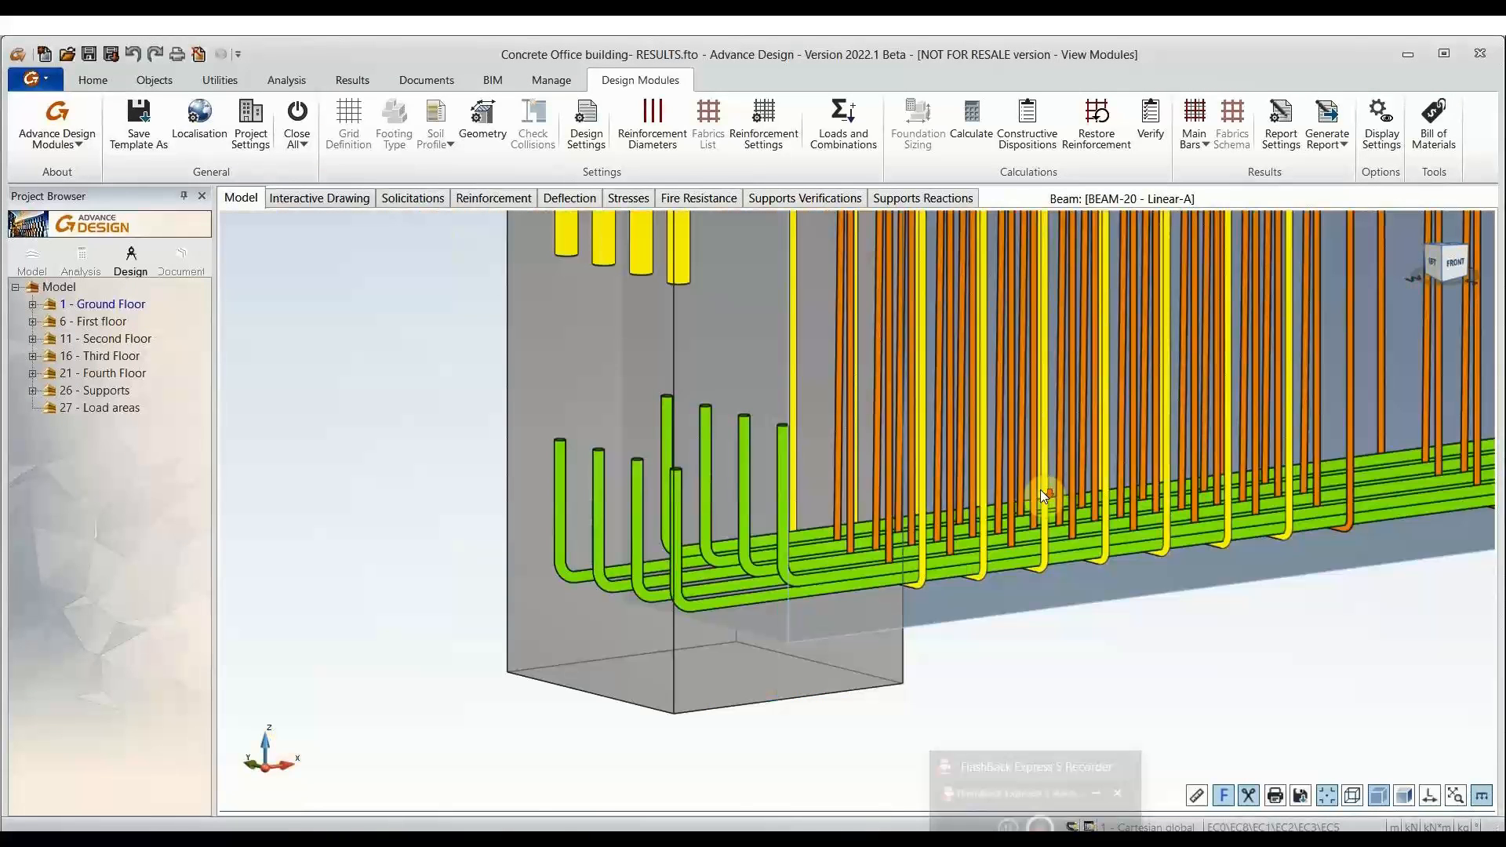
pyautogui.moveTo(1040, 490); pyautogui.dragTo(369, 486, button='middle')
pyautogui.scroll(2, 992, 356)
pyautogui.scroll(5, 981, 671)
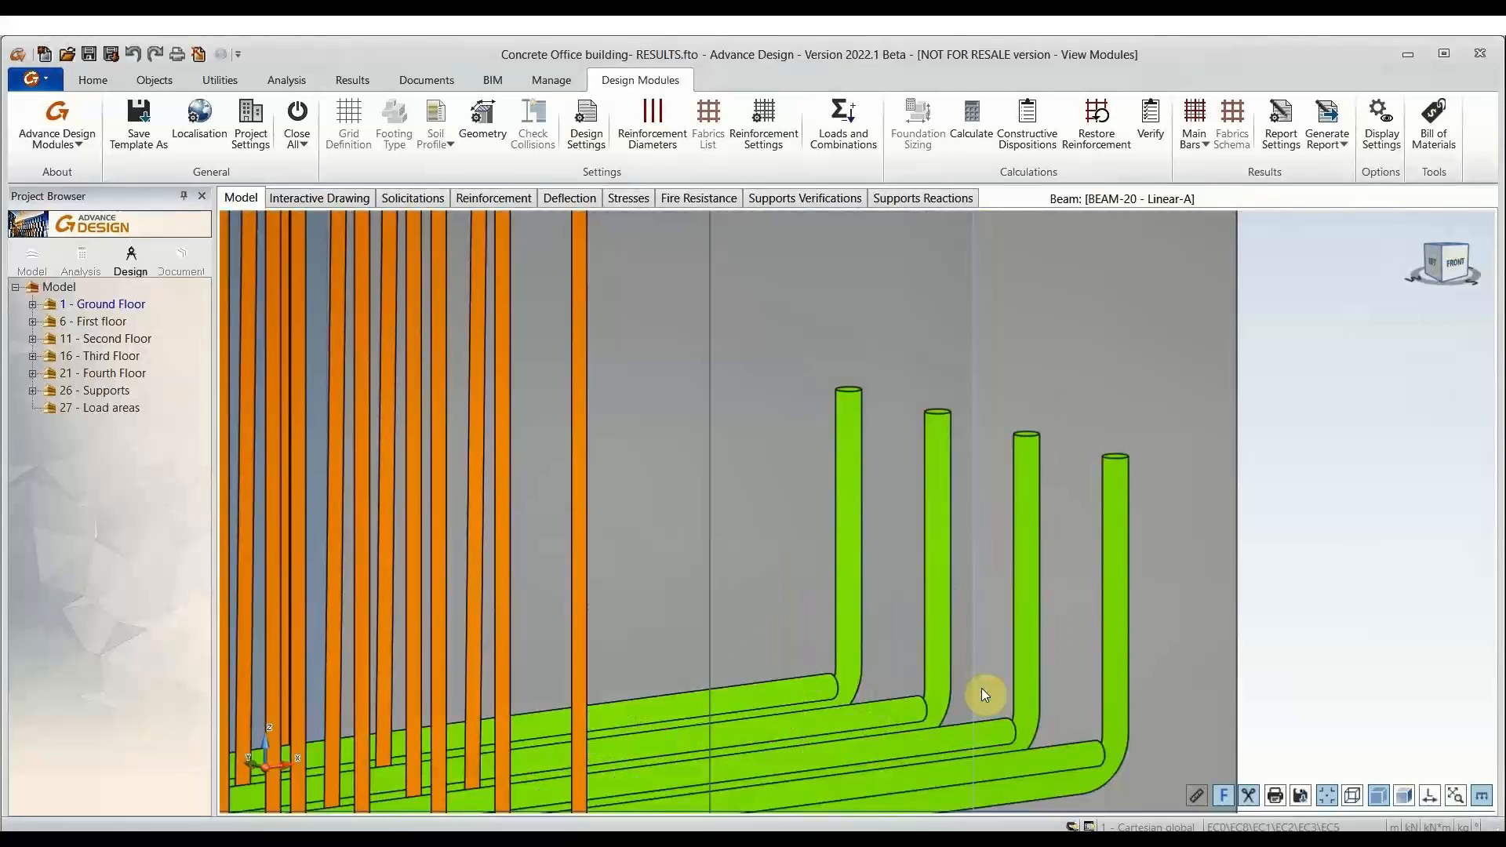
pyautogui.scroll(-8, 981, 688)
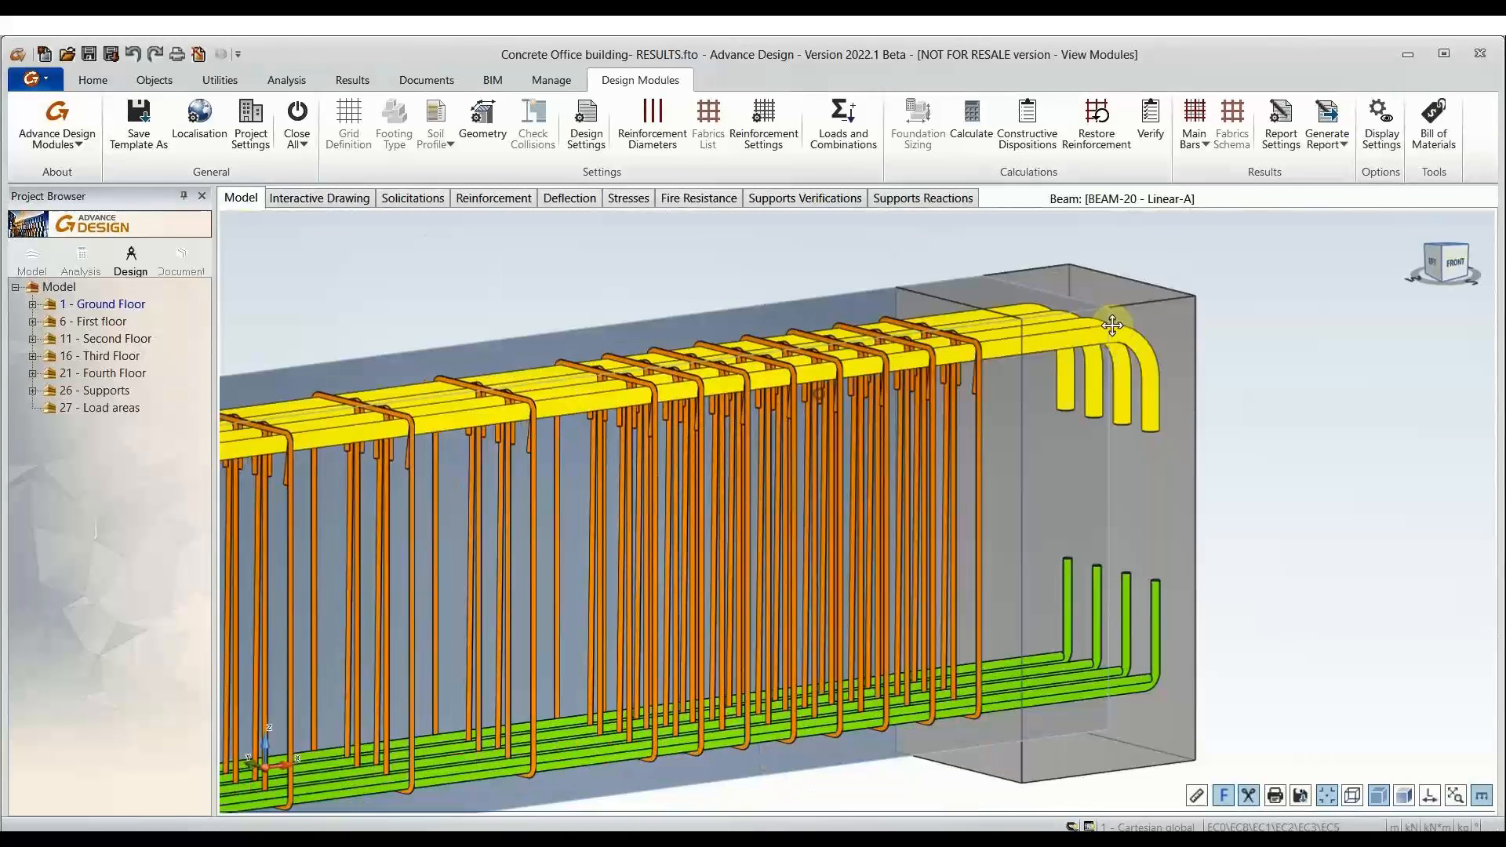
pyautogui.scroll(-8, 1069, 345)
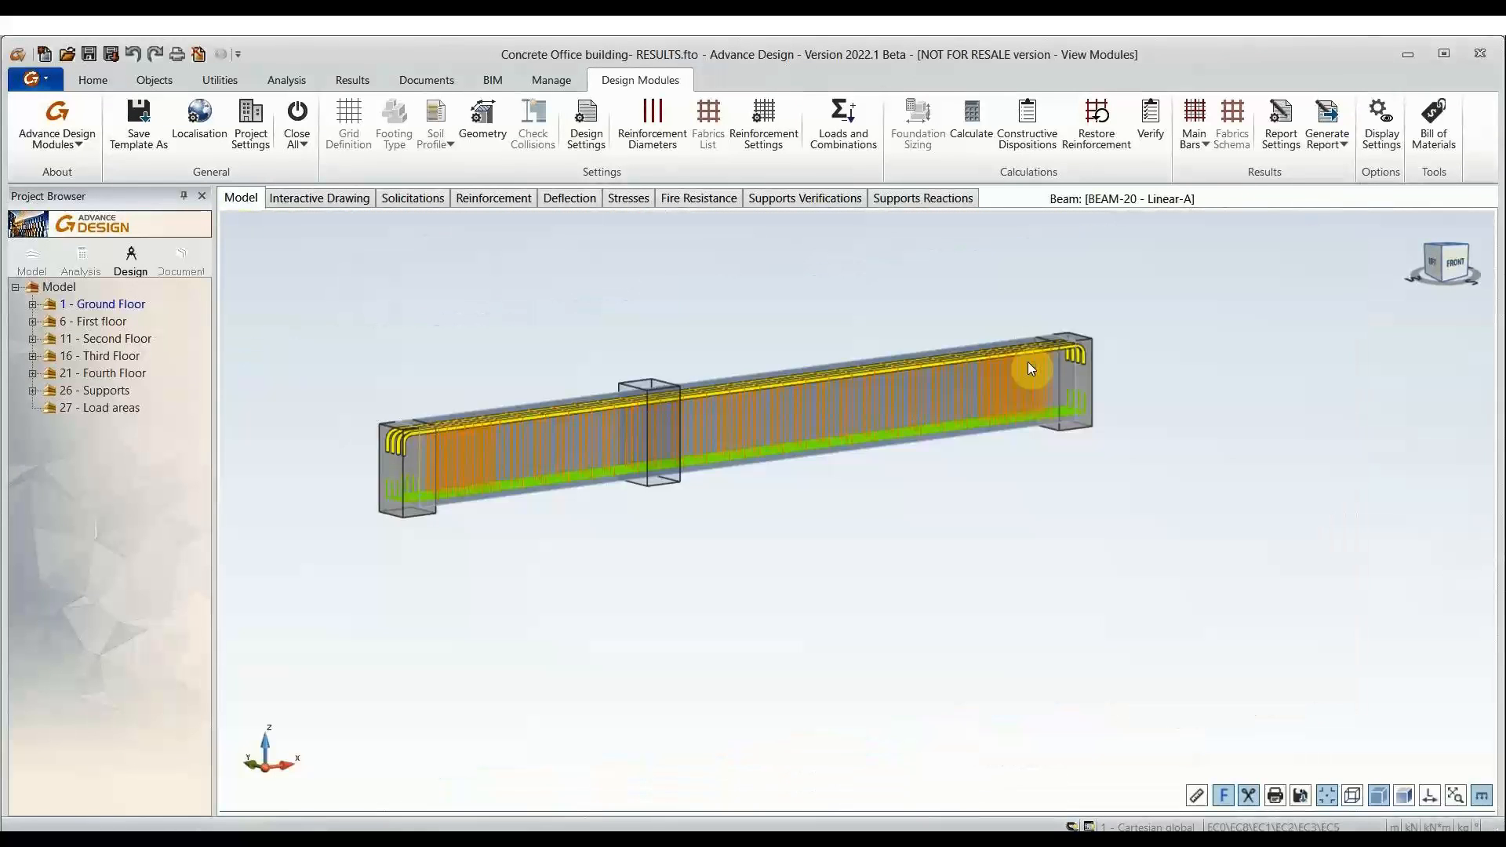
# Step: Turn the 3D view to the beam's front-right side, restore the split views and move the section cut to about 4.01 m abscissa
pyautogui.click(1460, 263)
pyautogui.click(1412, 262)
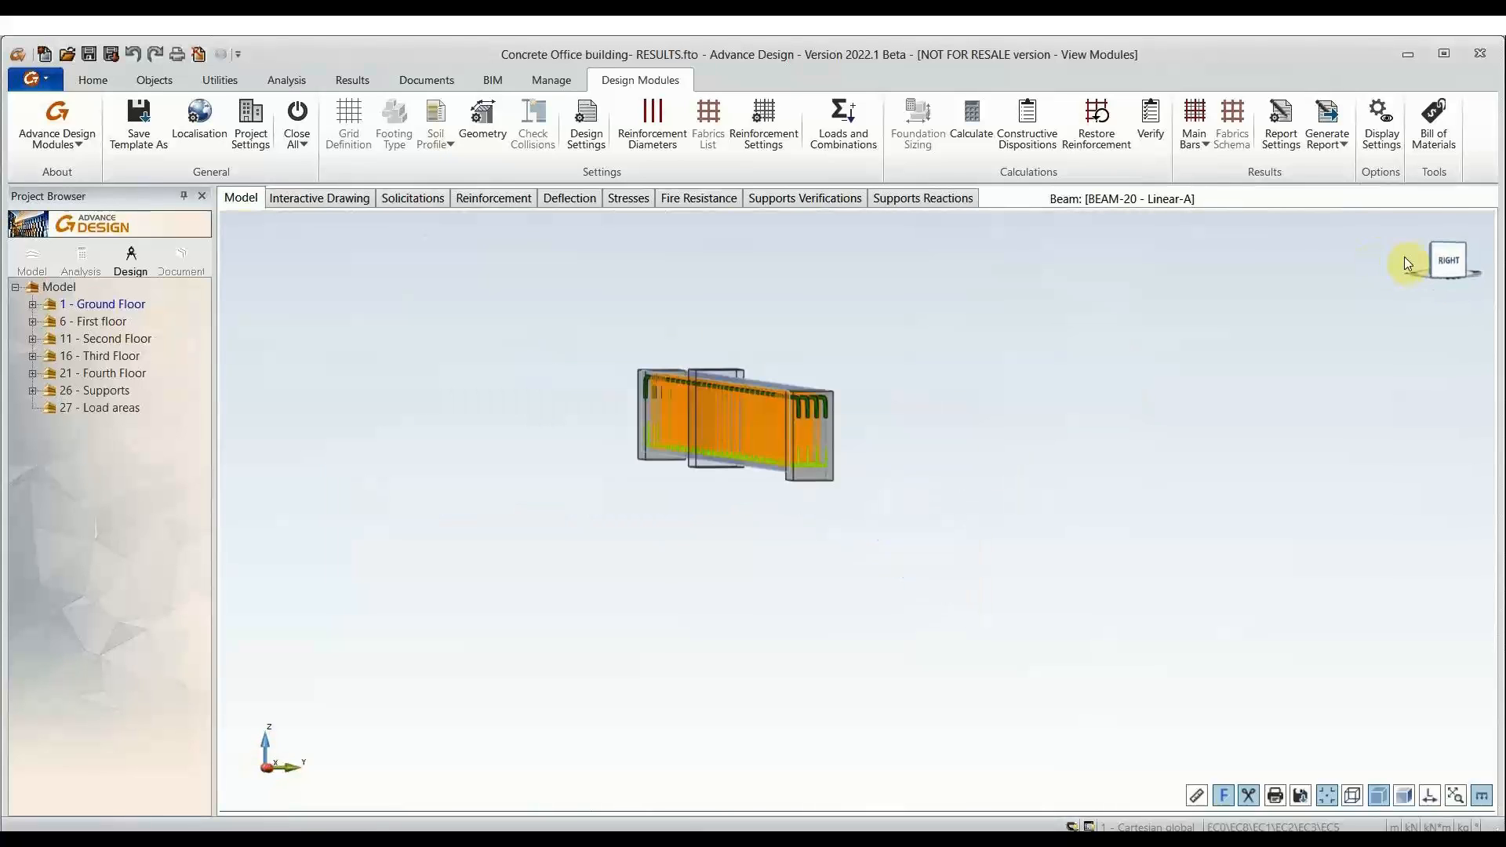
pyautogui.click(1180, 356)
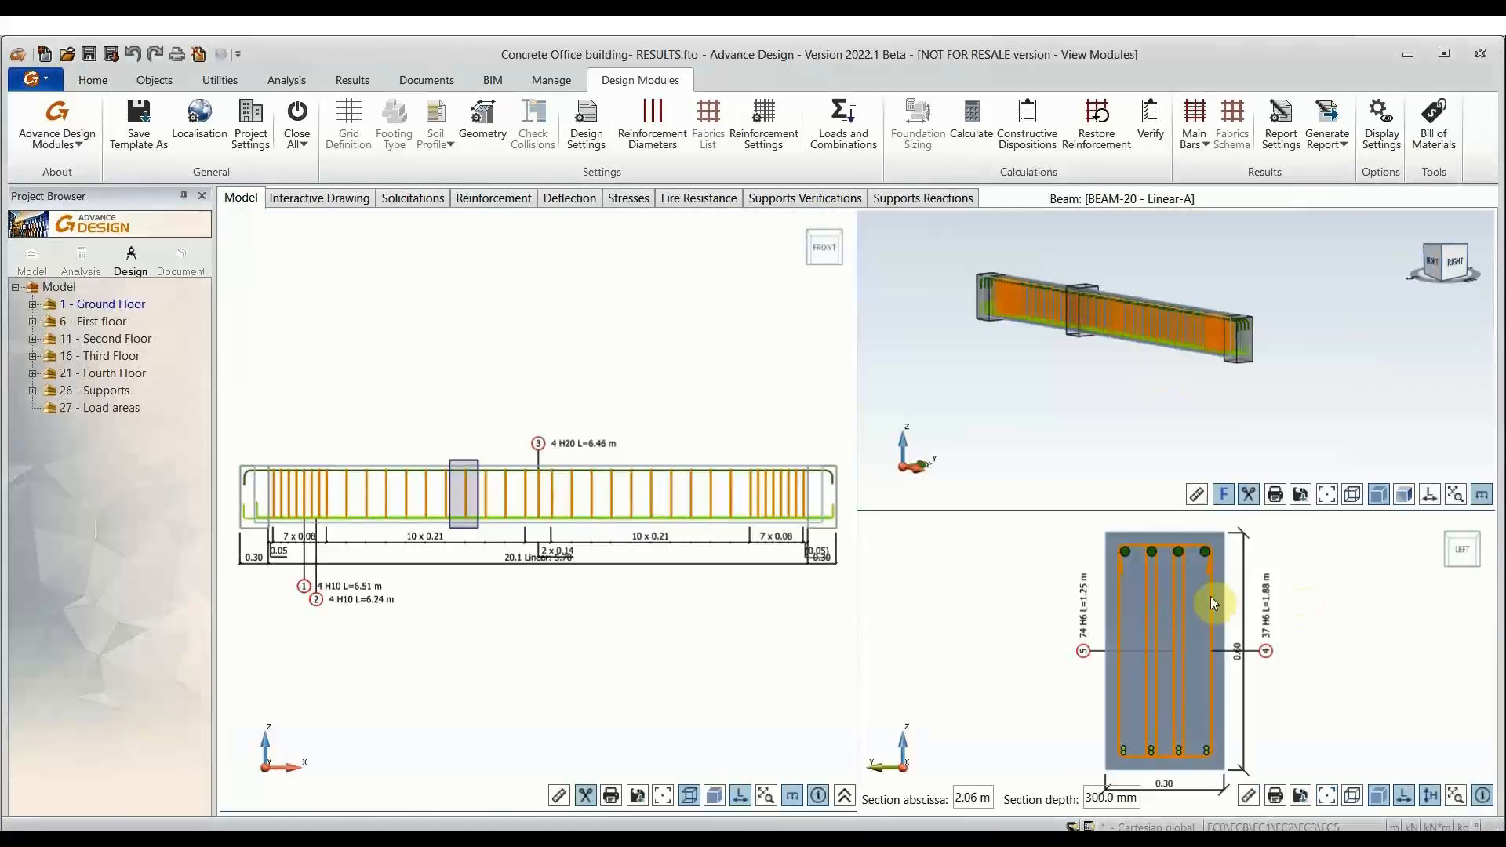
pyautogui.moveTo(1058, 317)
pyautogui.mouseDown()
pyautogui.moveTo(1292, 358)
pyautogui.moveTo(1169, 318)
pyautogui.mouseUp()
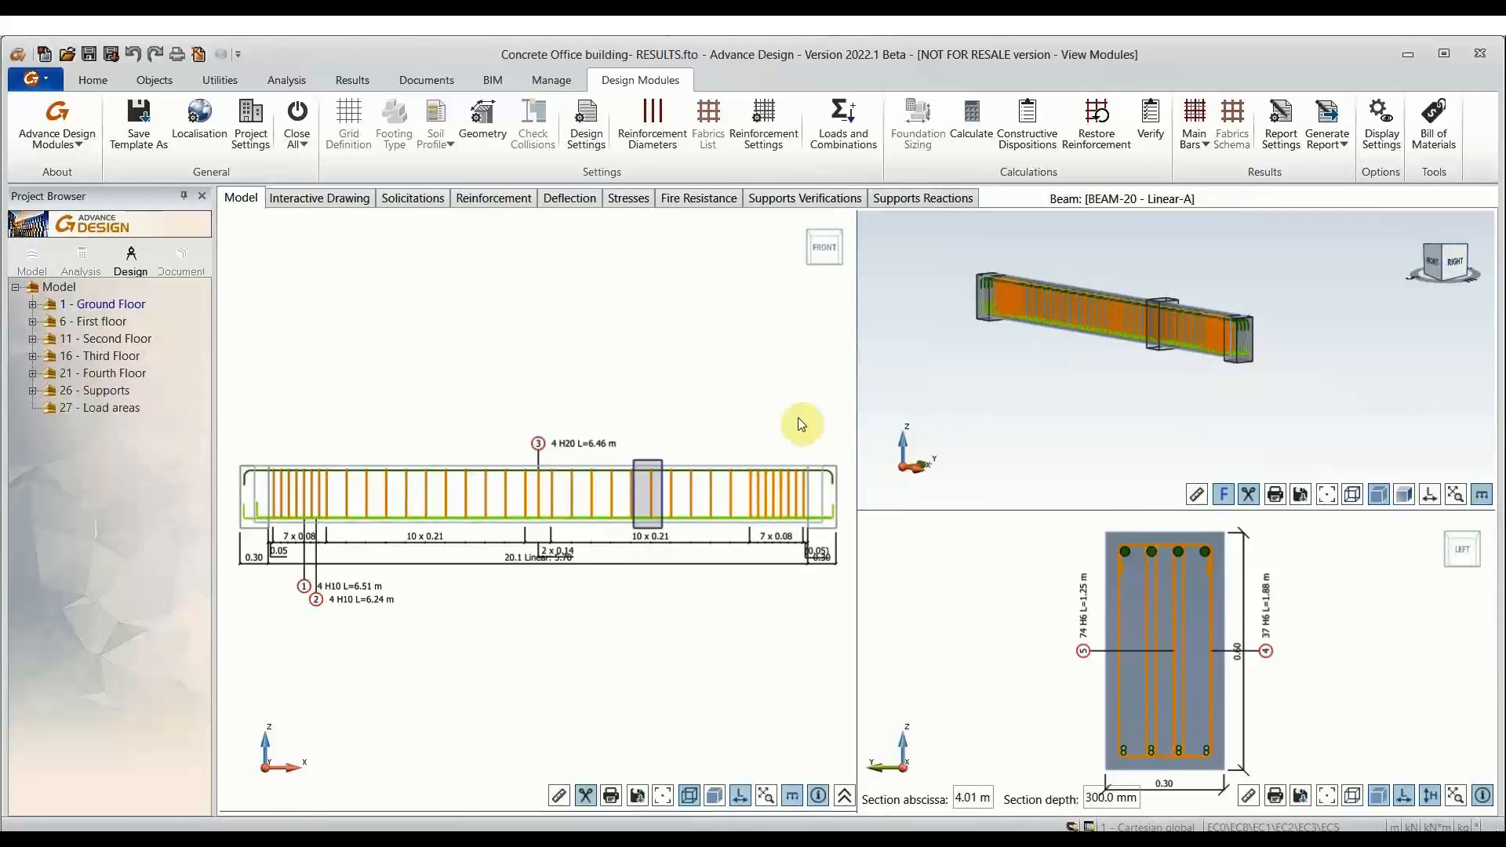
# Step: Show the results summary beneath the front elevation and read the beam's errors and warnings
pyautogui.click(845, 799)
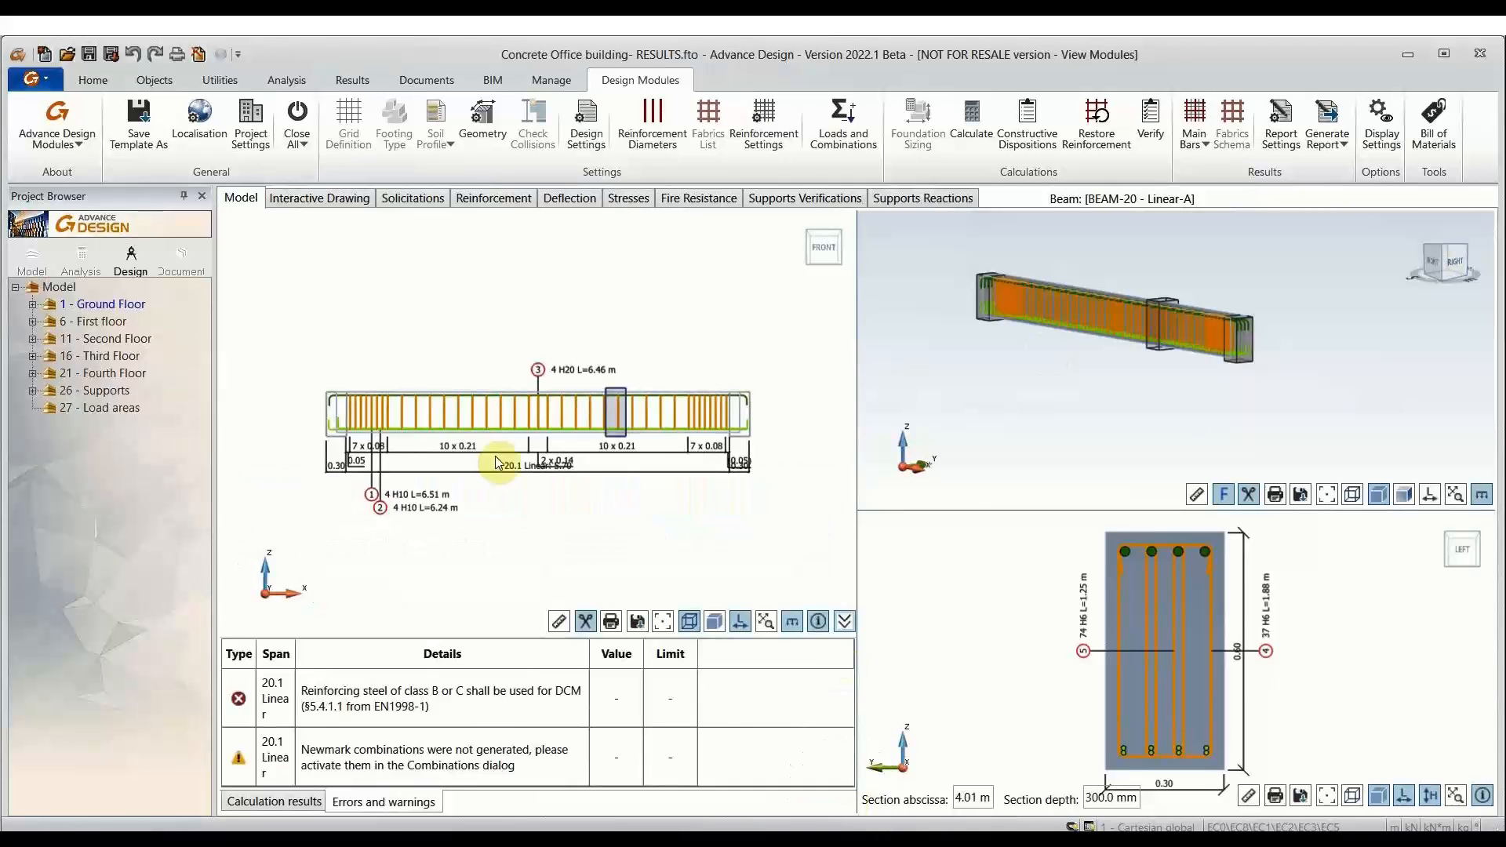
pyautogui.click(488, 715)
pyautogui.click(461, 768)
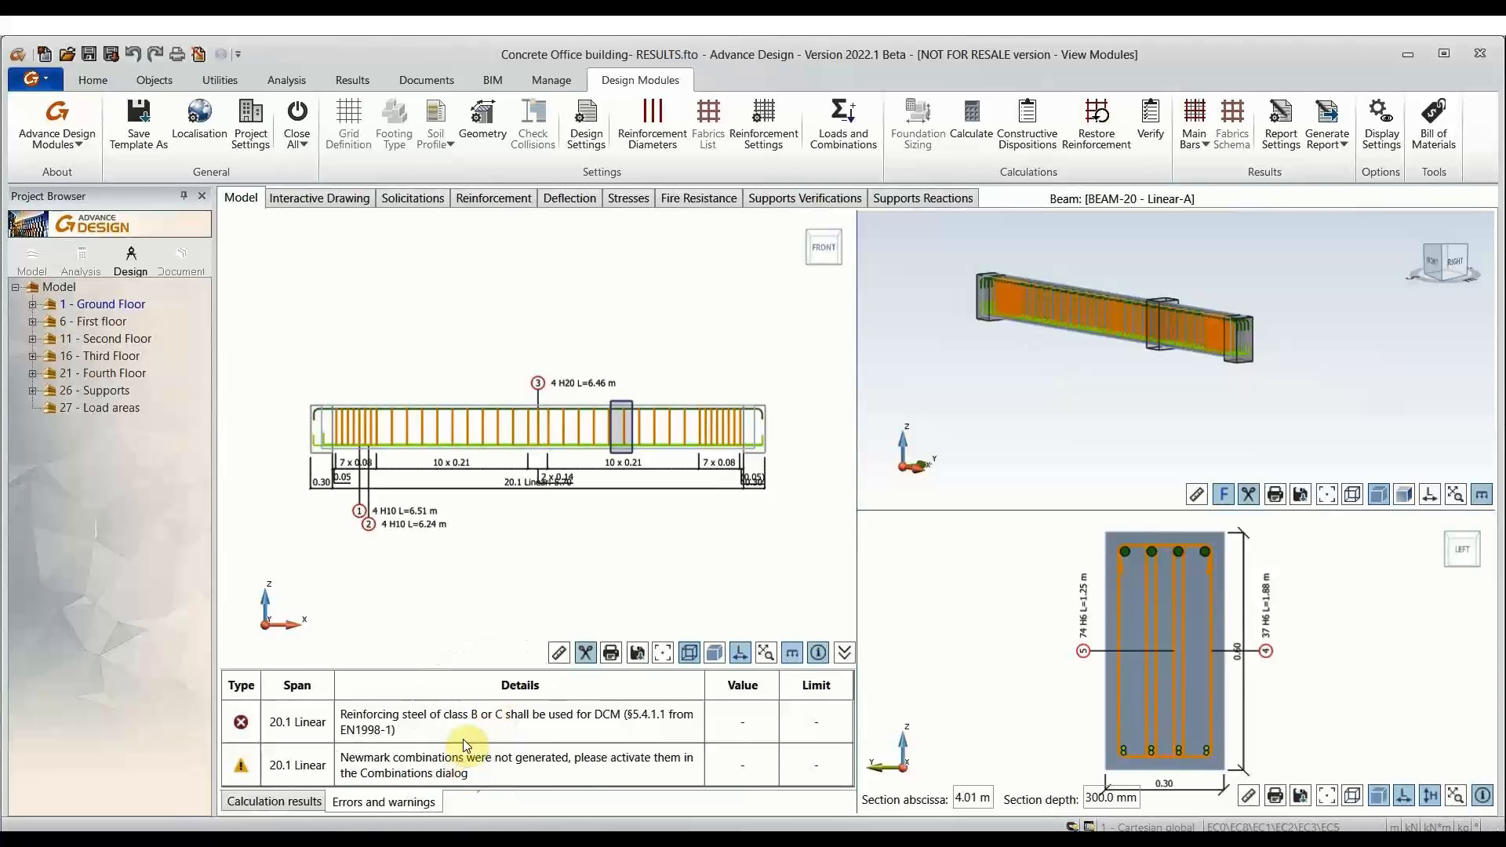
pyautogui.click(457, 713)
# Step: Examine the calculation results for reinforcement and verifications across all columns, from design efforts to reinforcement and bottom work ratios
pyautogui.click(248, 799)
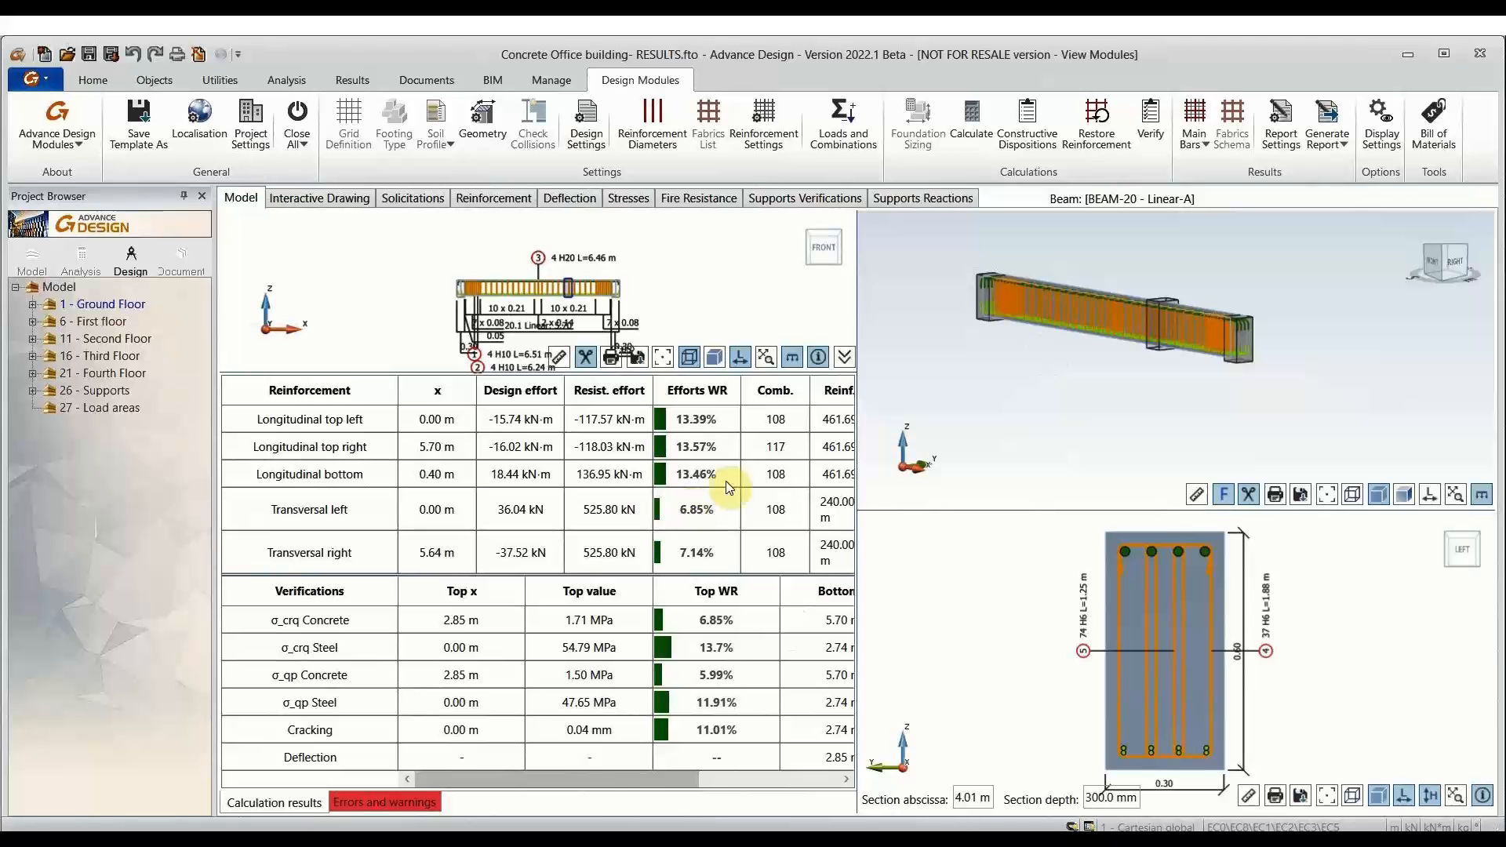
pyautogui.moveTo(572, 781); pyautogui.dragTo(761, 786)
pyautogui.press('ctrl')
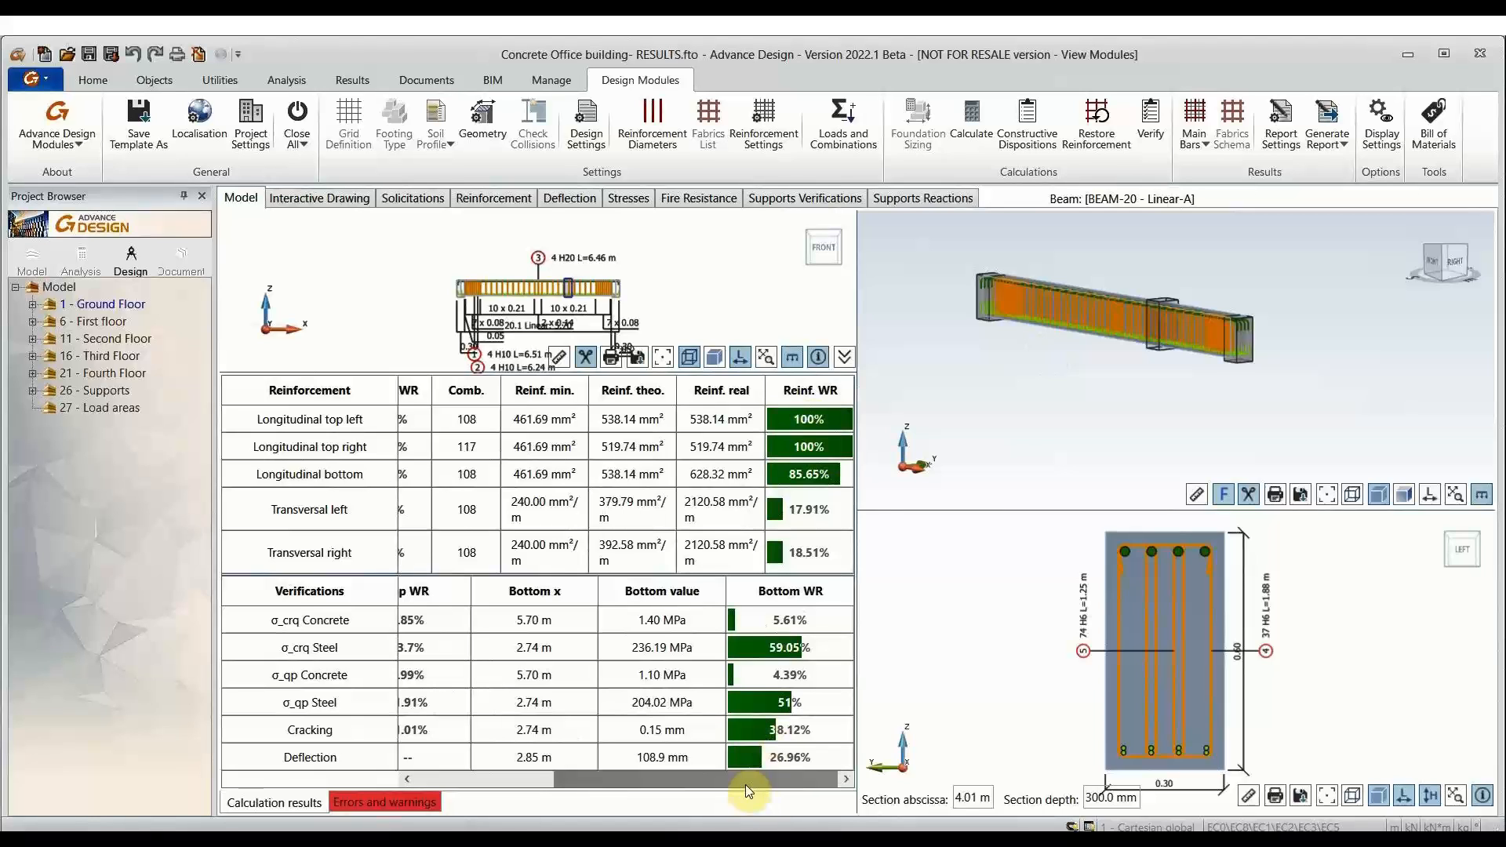
pyautogui.moveTo(745, 788); pyautogui.dragTo(607, 780)
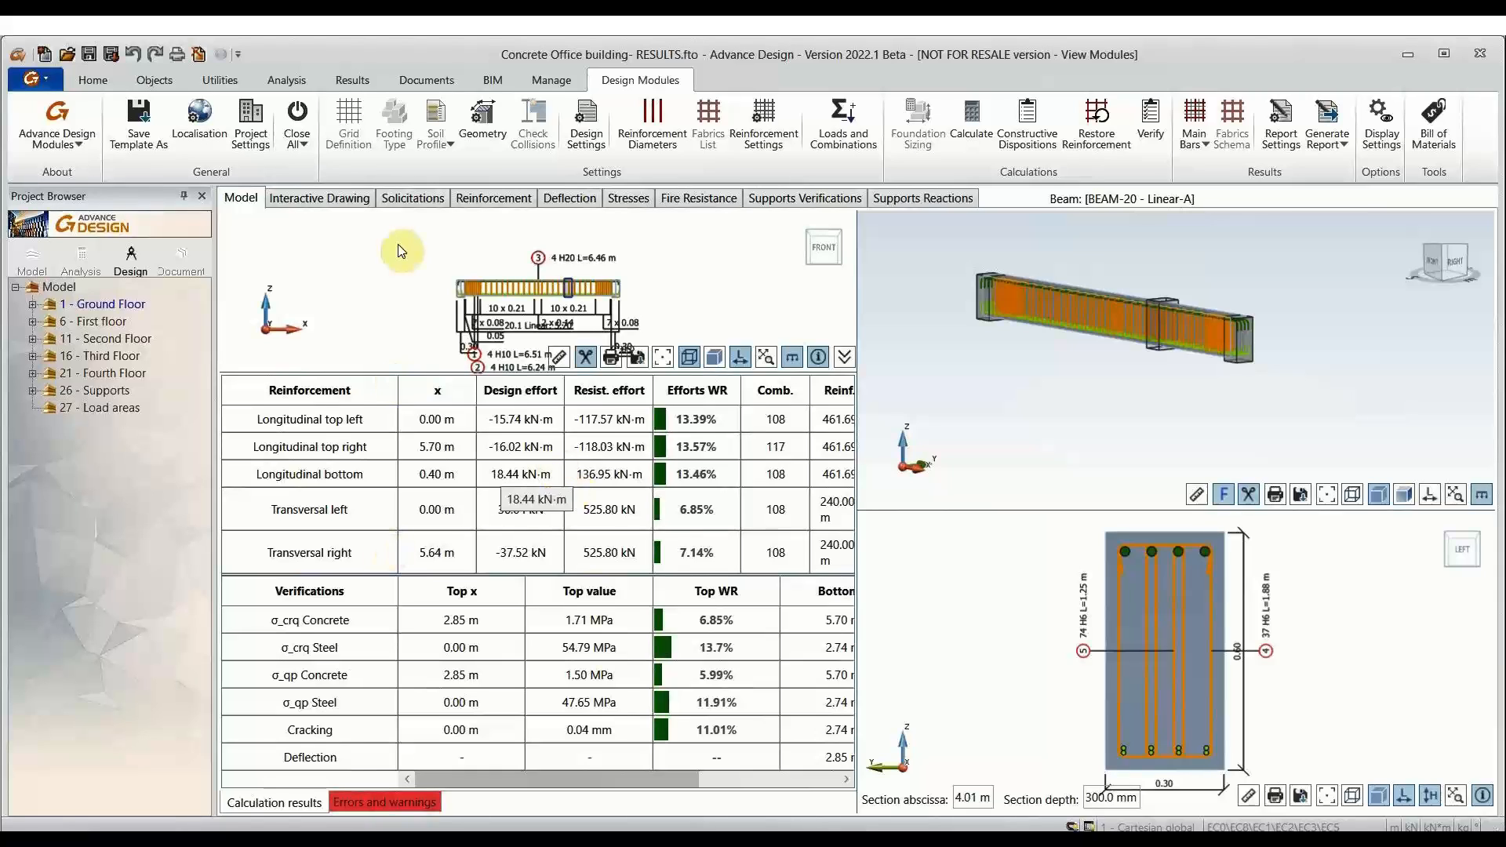
# Step: Show the ULS envelope solicitation diagrams, adding axial force, torsional moment and resisting moment to bending moment and shear force
pyautogui.click(426, 201)
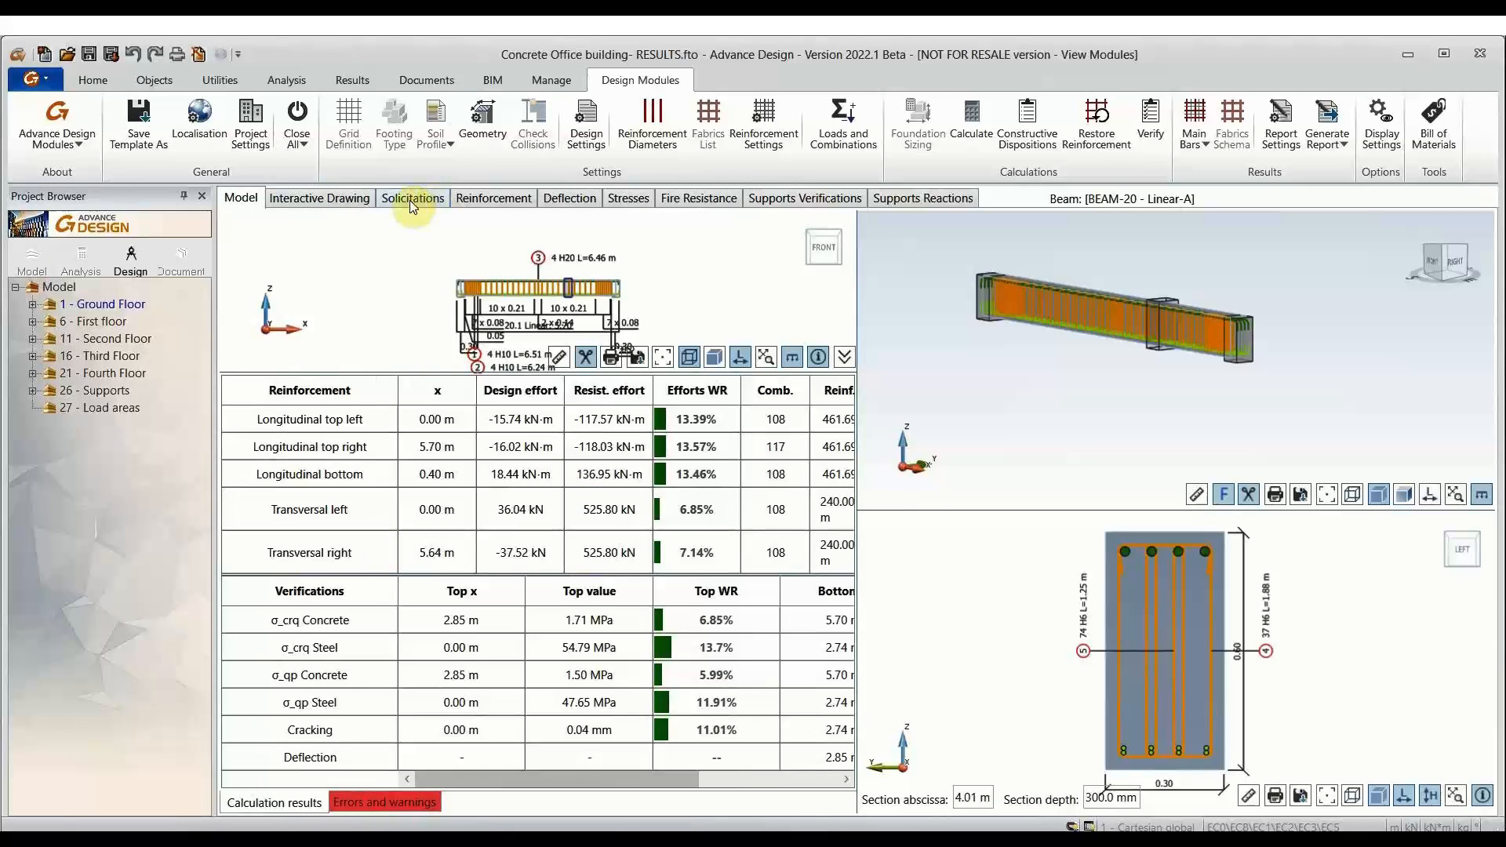
pyautogui.click(398, 199)
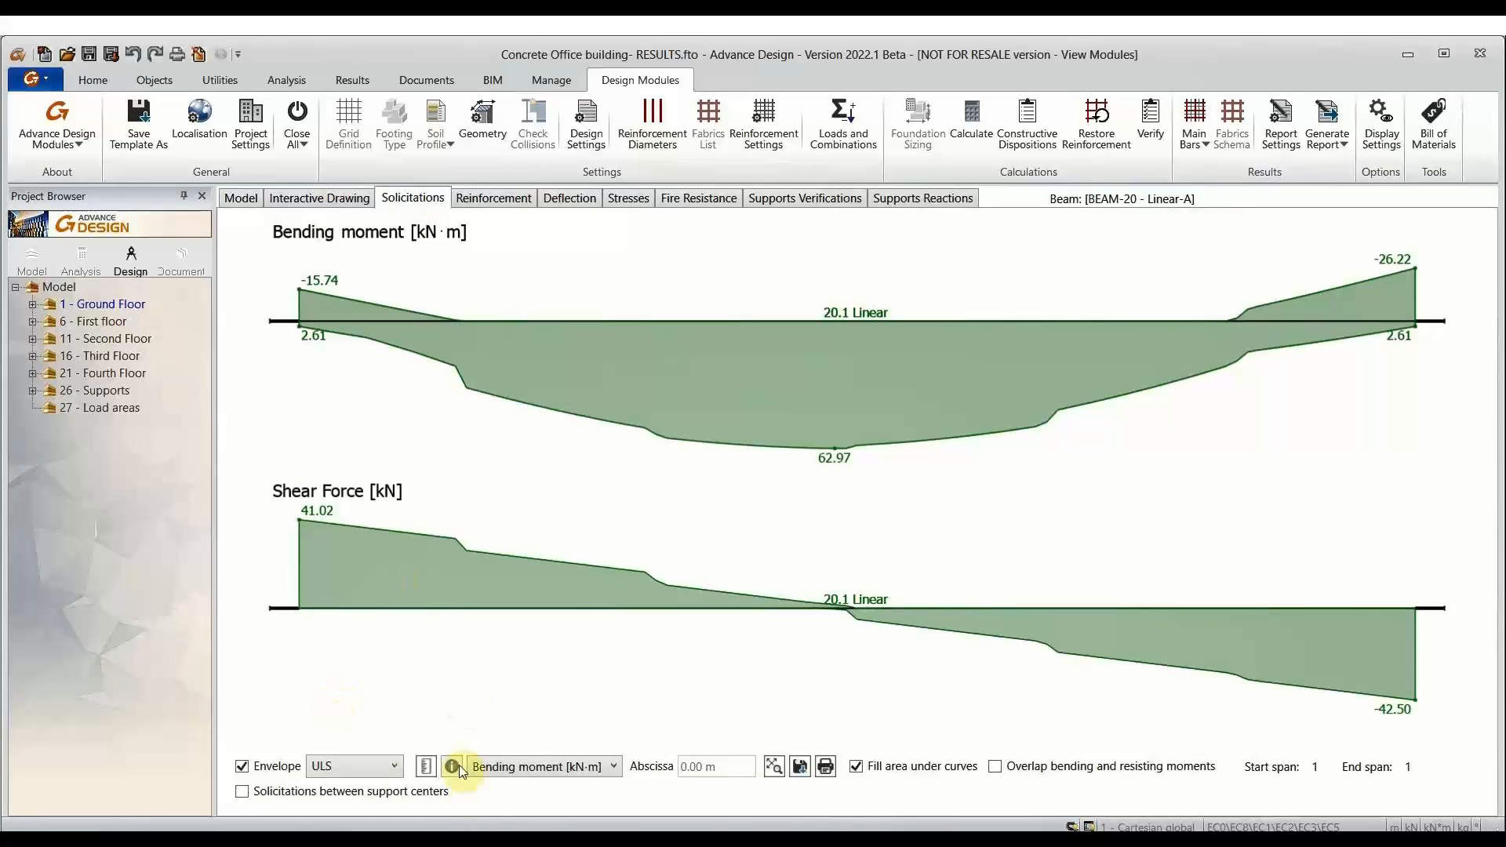
pyautogui.click(378, 767)
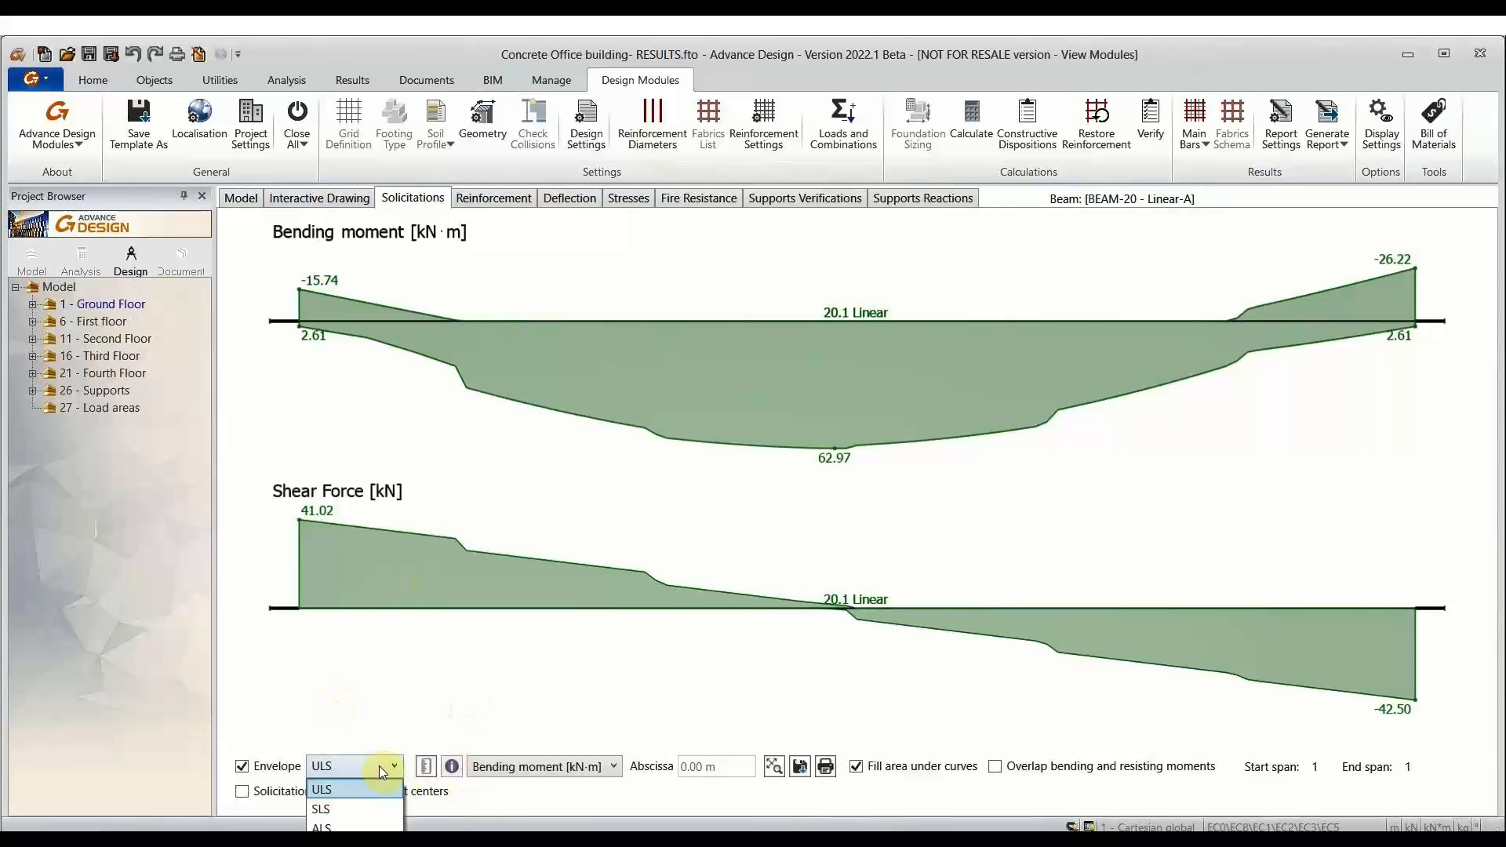
pyautogui.click(537, 769)
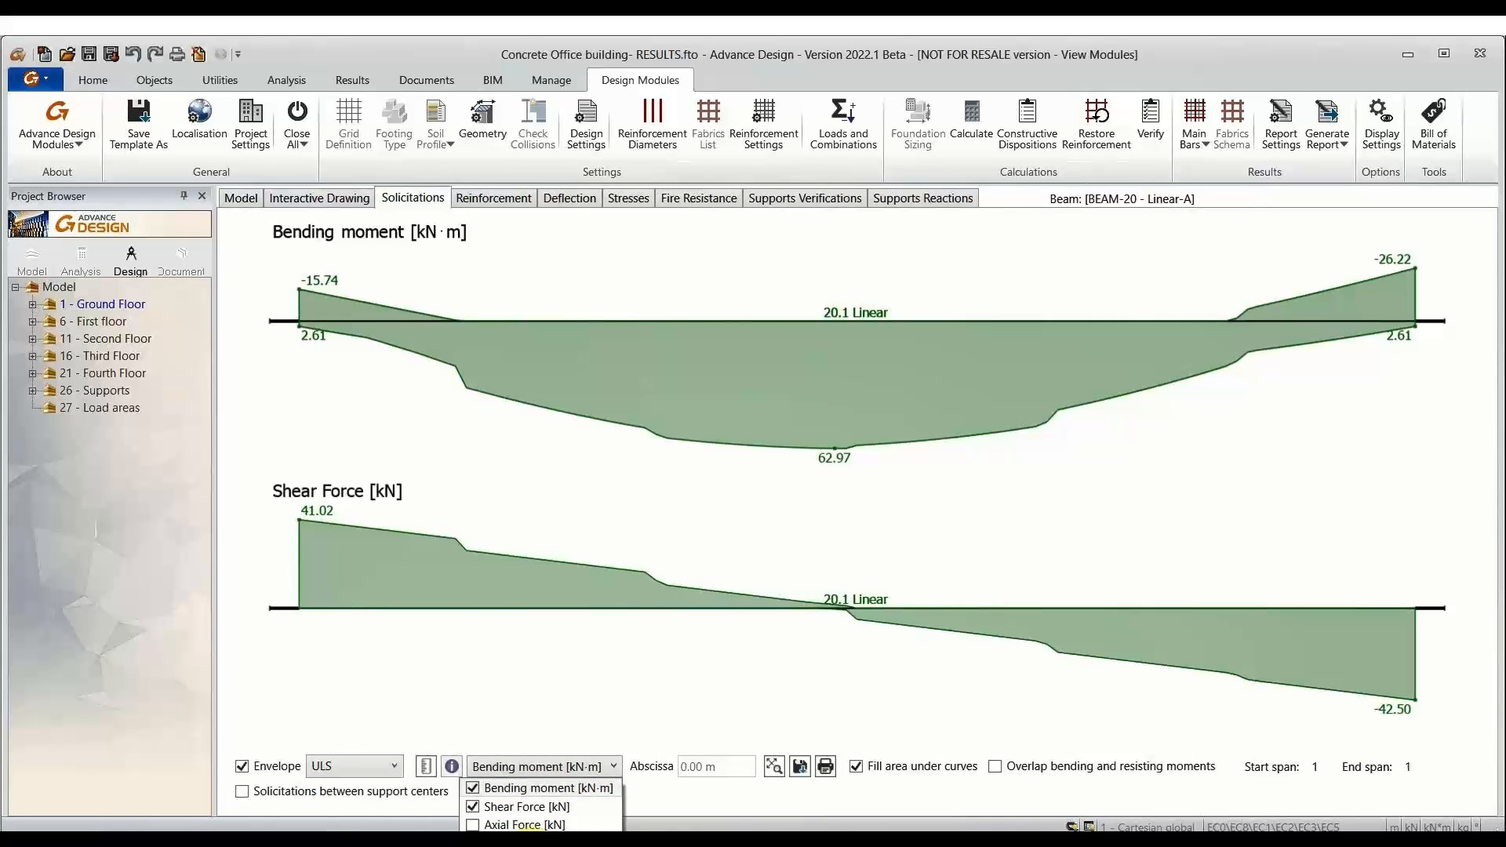
pyautogui.click(532, 841)
pyautogui.click(534, 844)
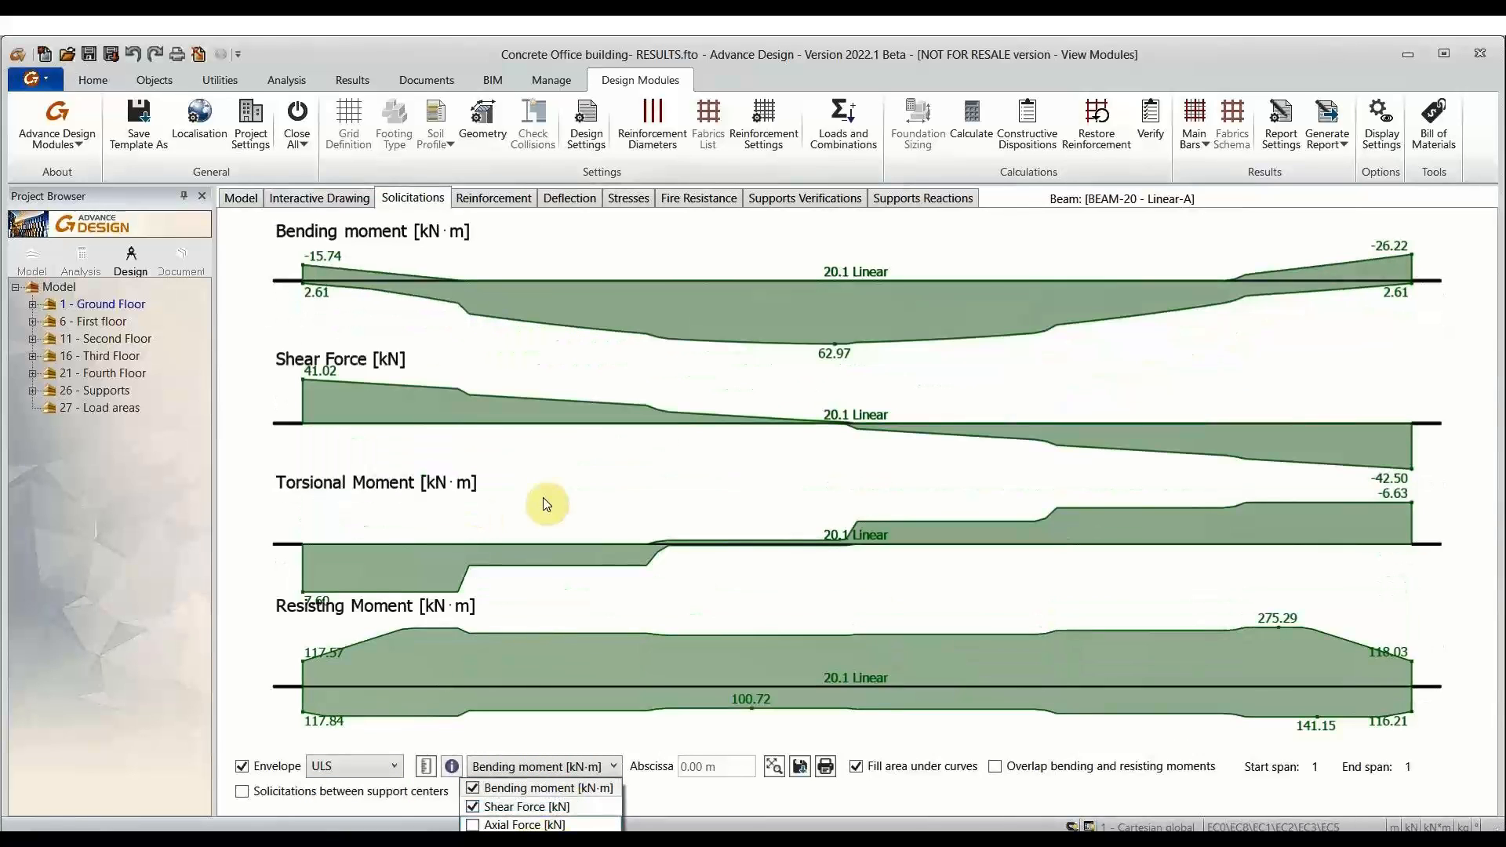
pyautogui.click(502, 825)
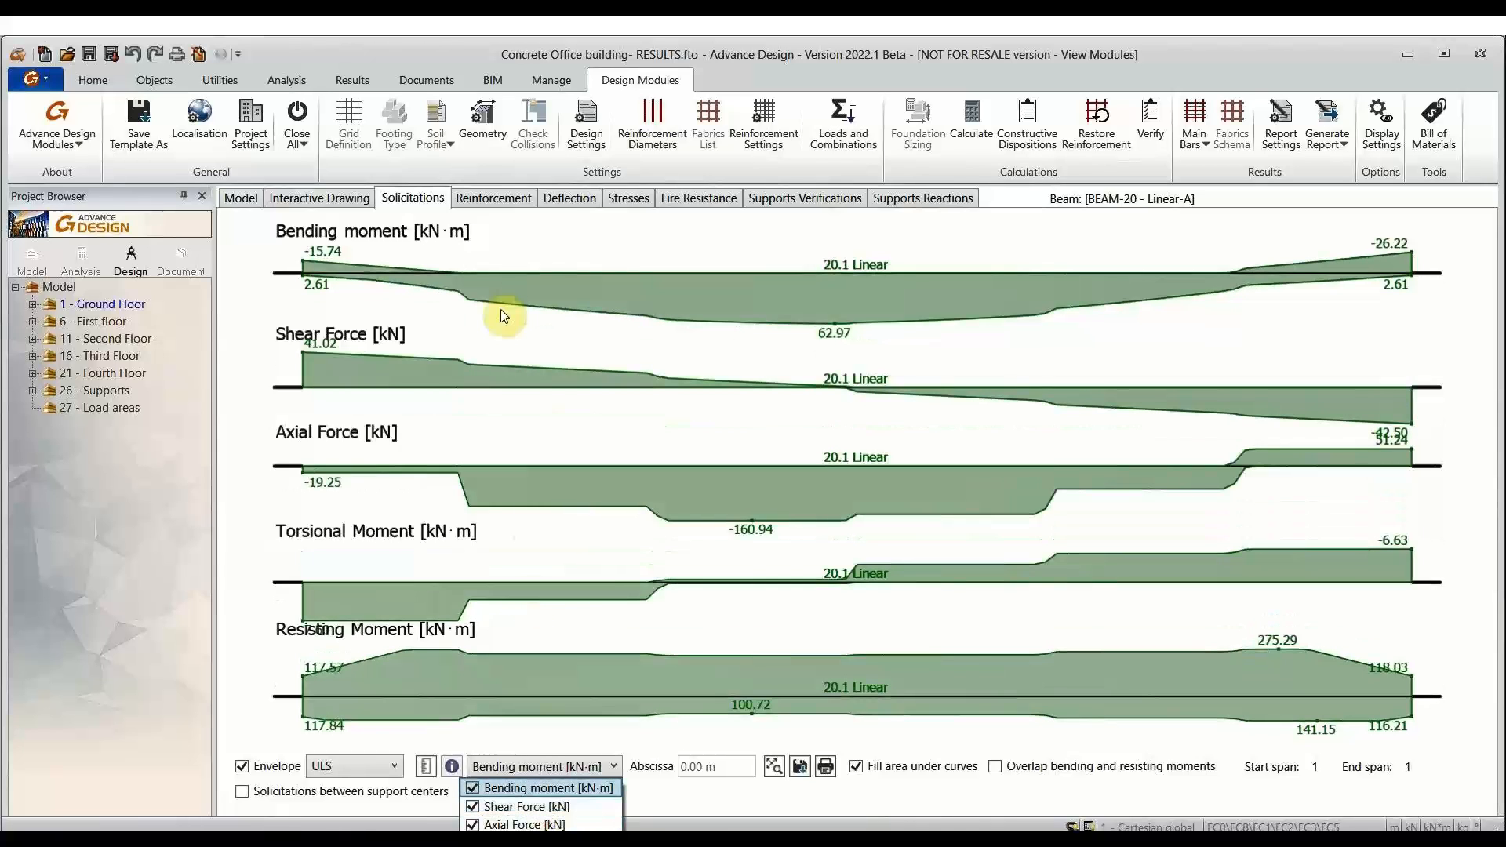
pyautogui.click(555, 528)
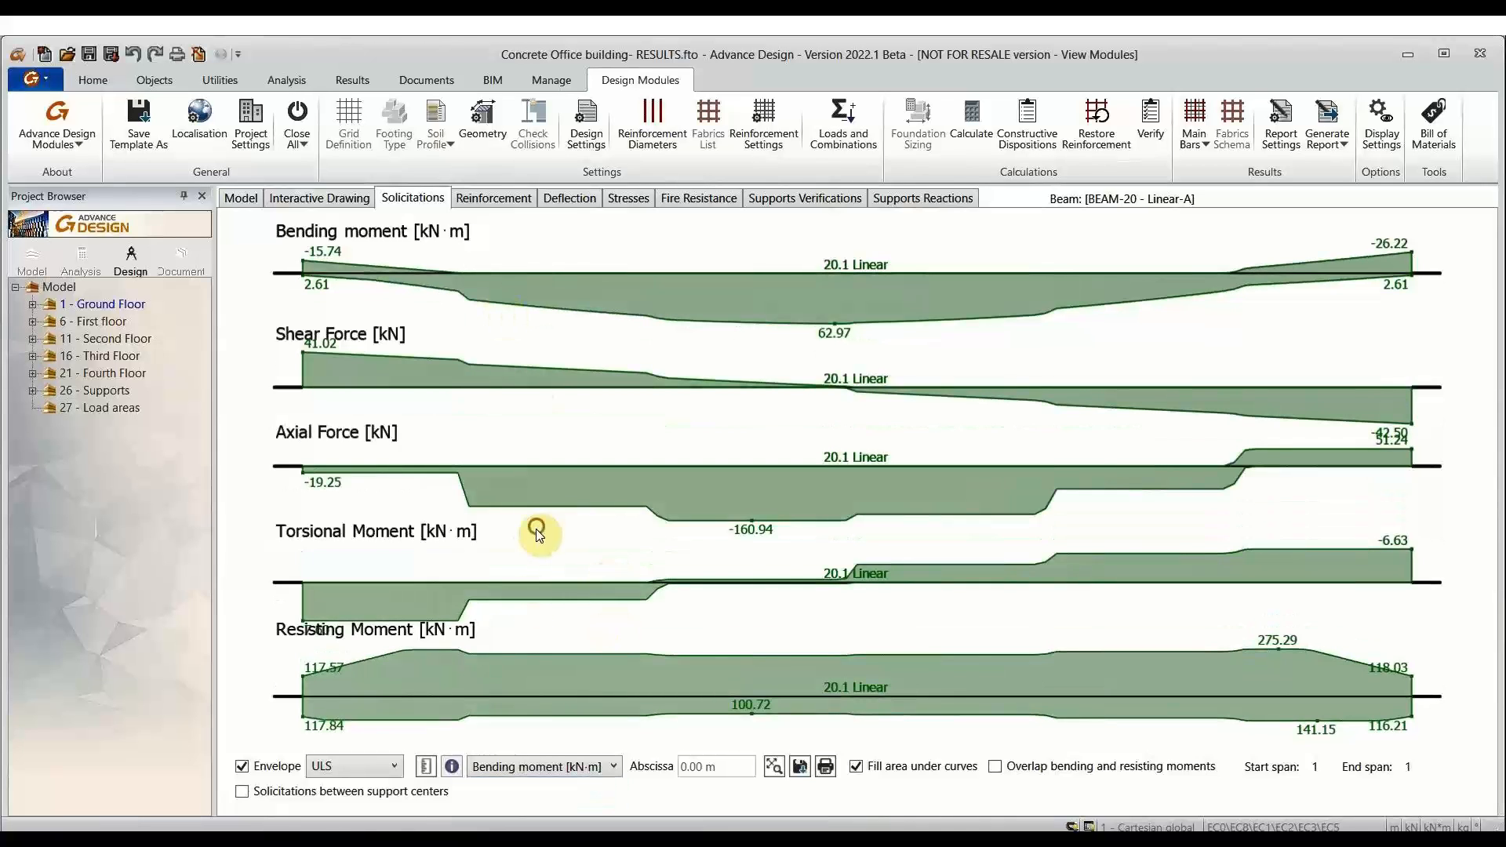
# Step: Read the solicitation values near midspan with the cursor and plot details at span abscissas of about 3.01 m and 2.58 m
pyautogui.click(428, 766)
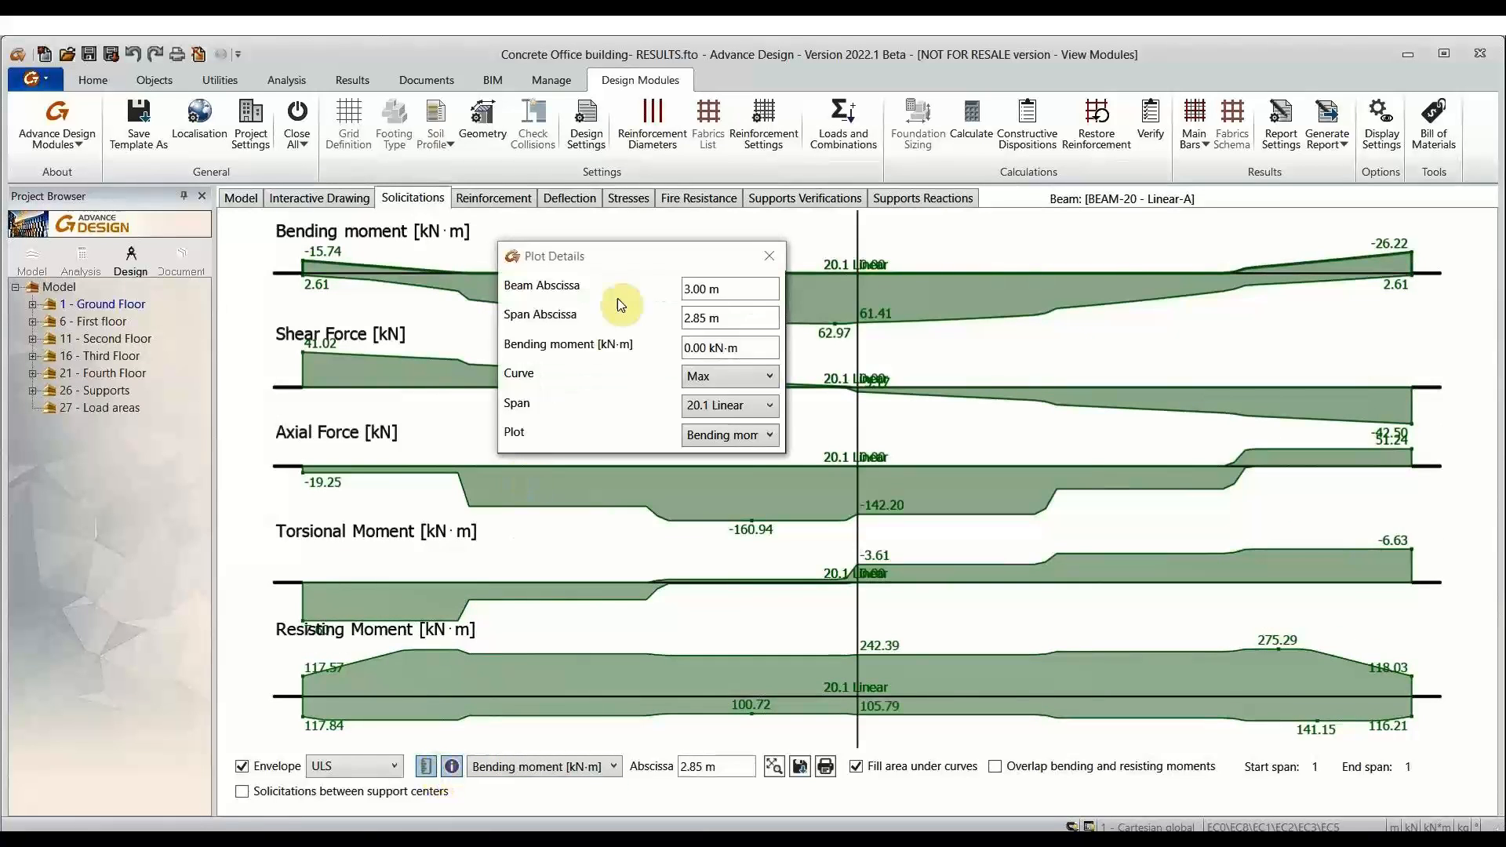
pyautogui.click(858, 296)
pyautogui.click(892, 296)
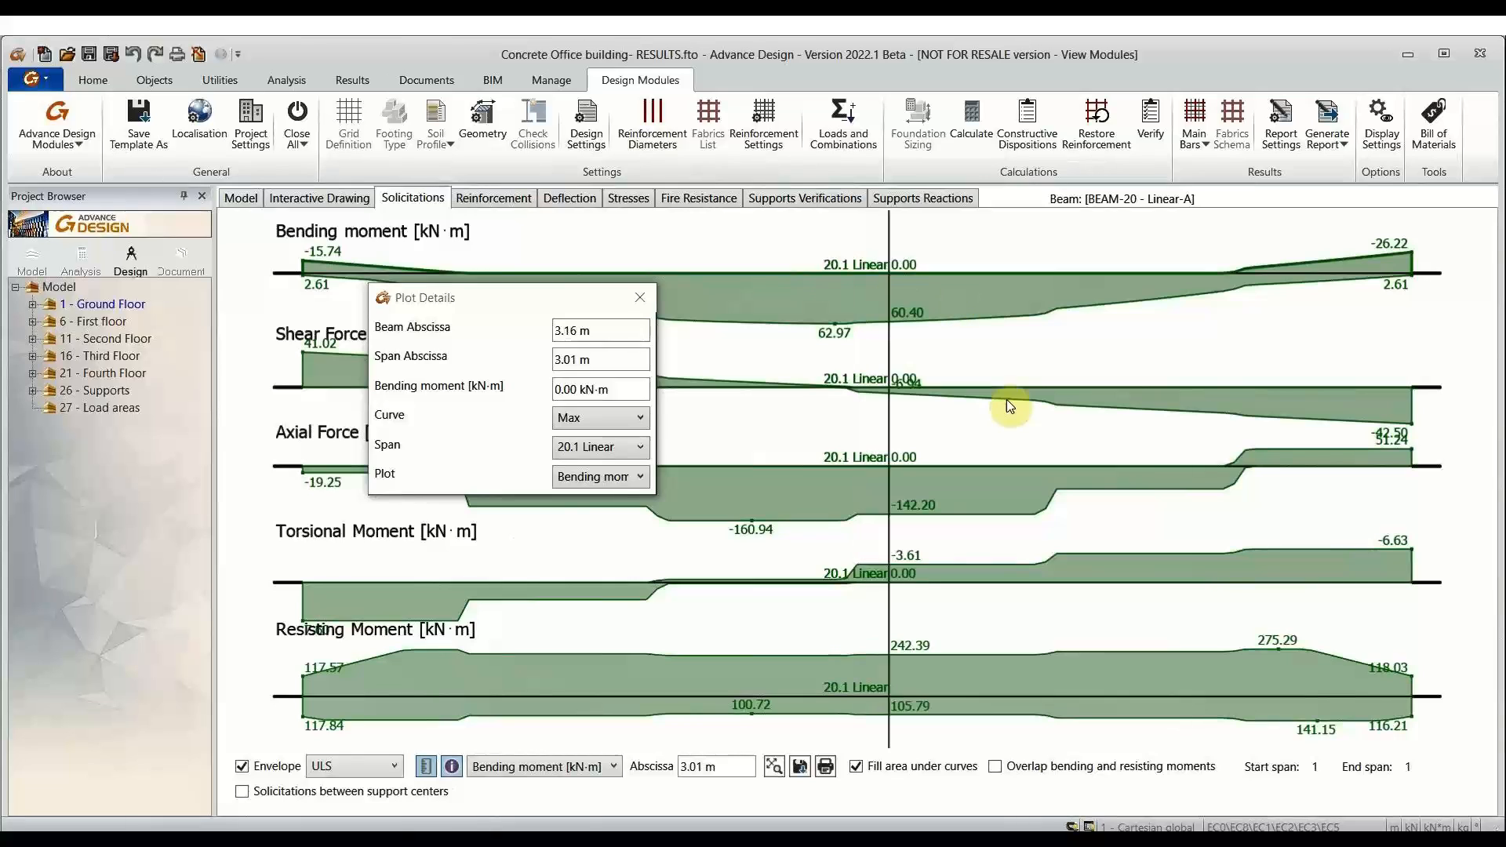
pyautogui.click(804, 278)
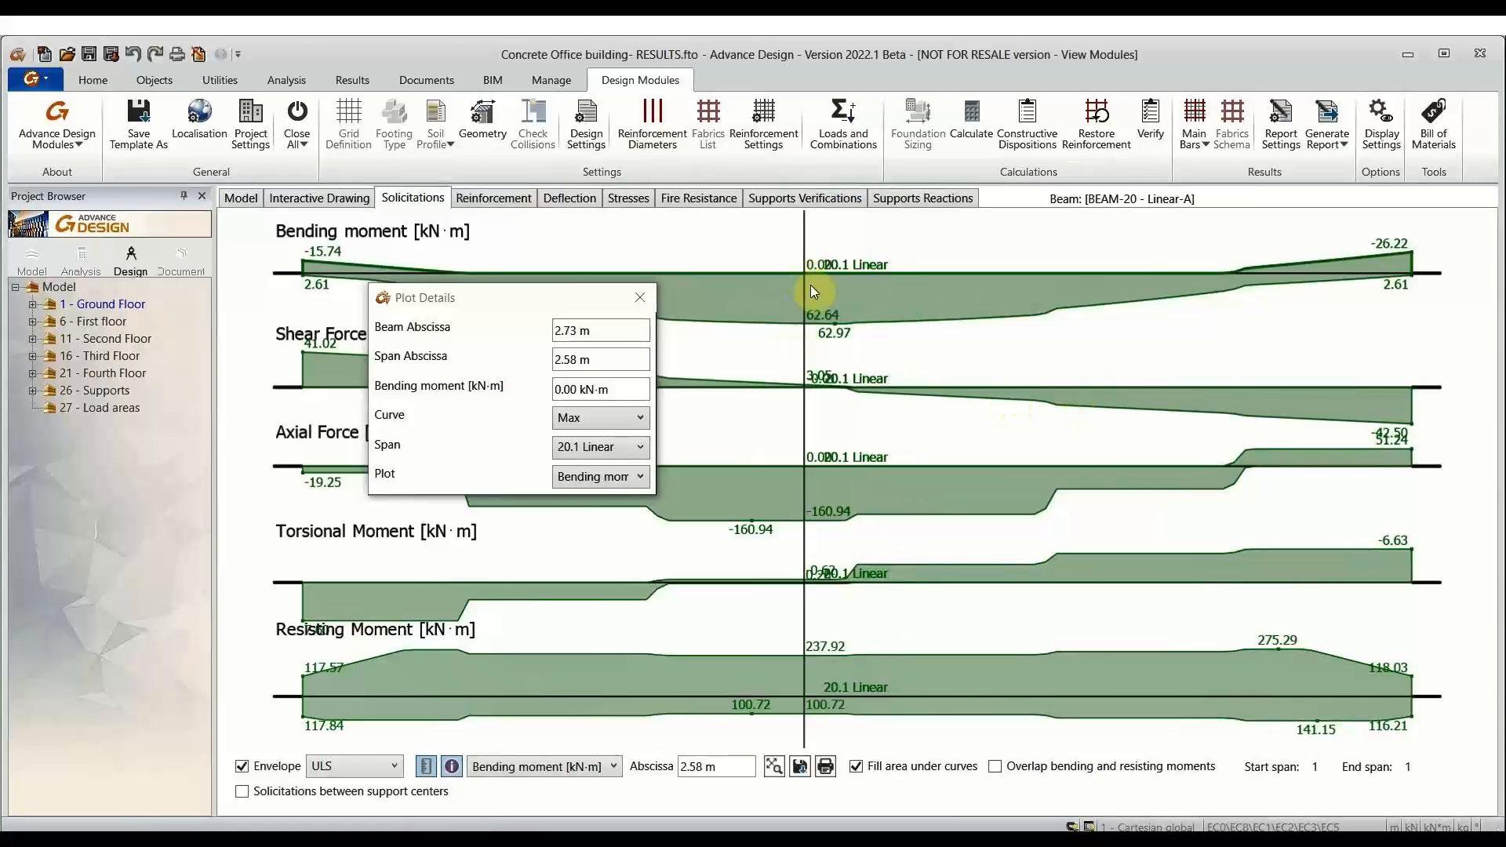
pyautogui.click(640, 295)
# Step: Compare theoretical and real longitudinal and transversal reinforcement diagrams, reading plot details at span abscissas of about 4.20, 3.32 and 2.41 m
pyautogui.click(515, 199)
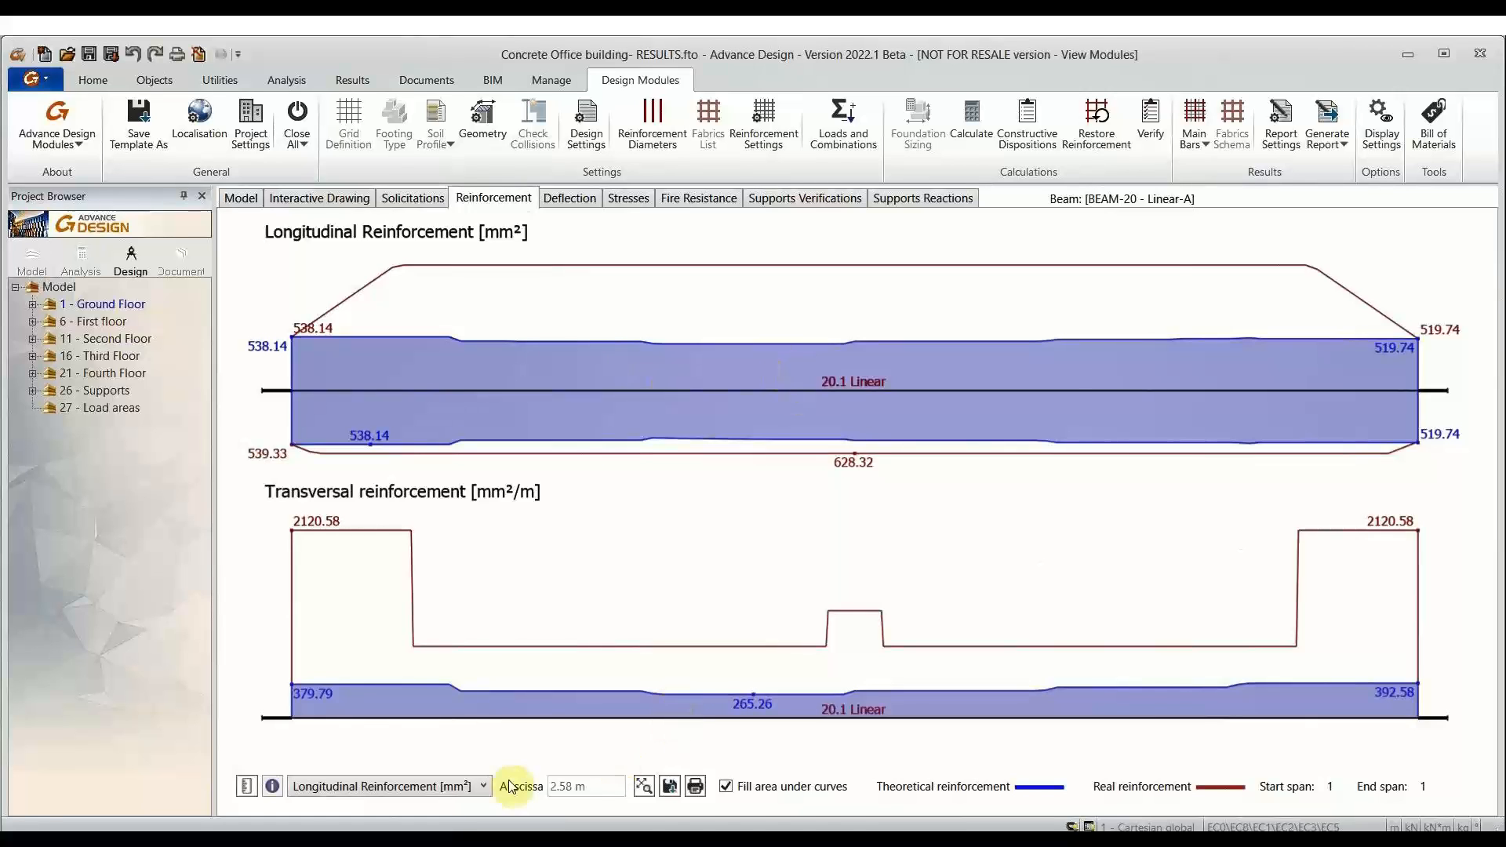
pyautogui.click(245, 785)
pyautogui.click(272, 786)
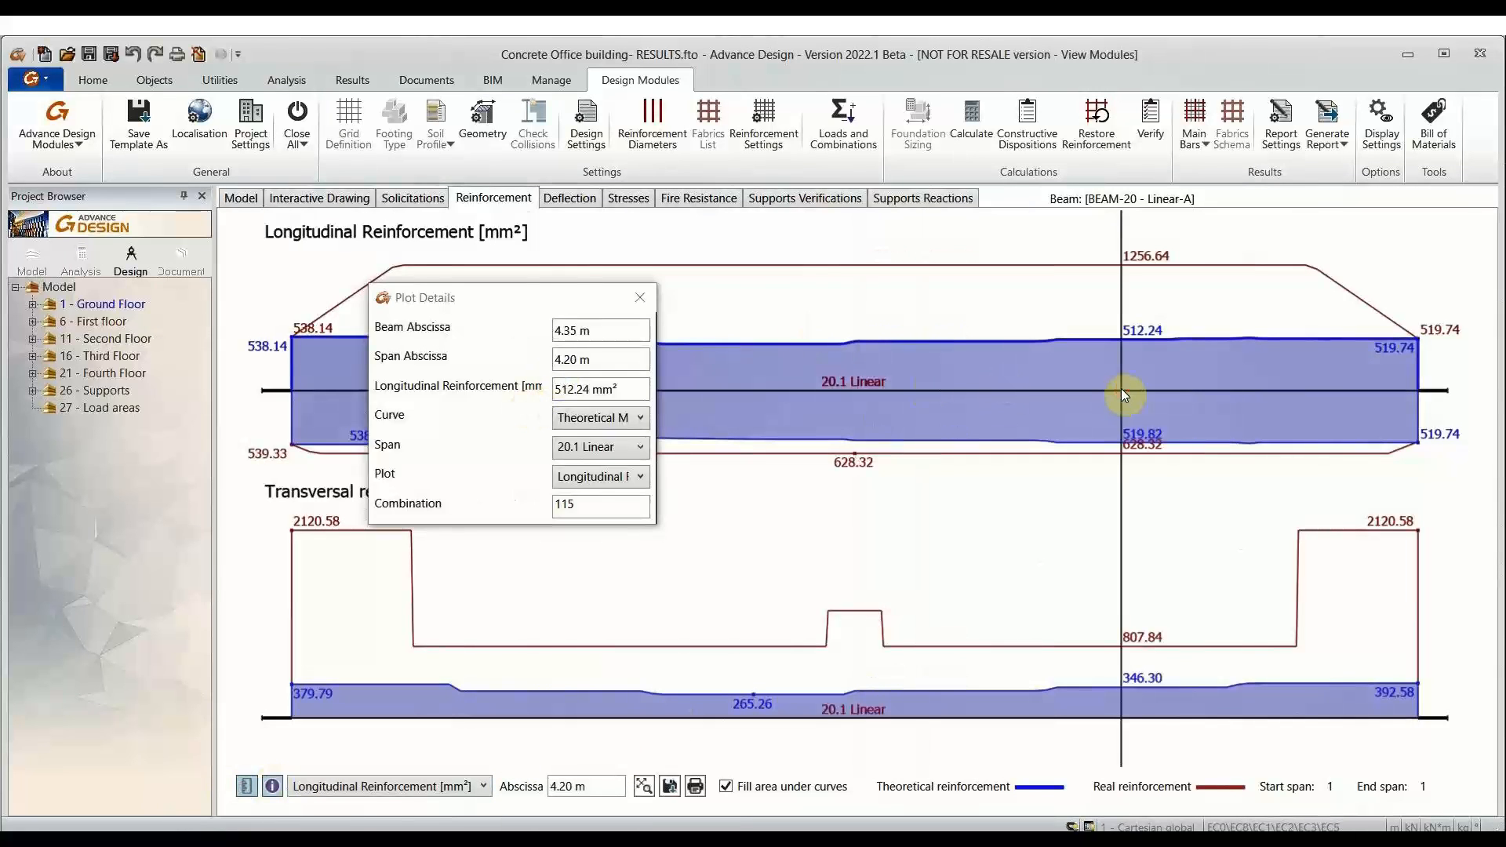
pyautogui.click(589, 397)
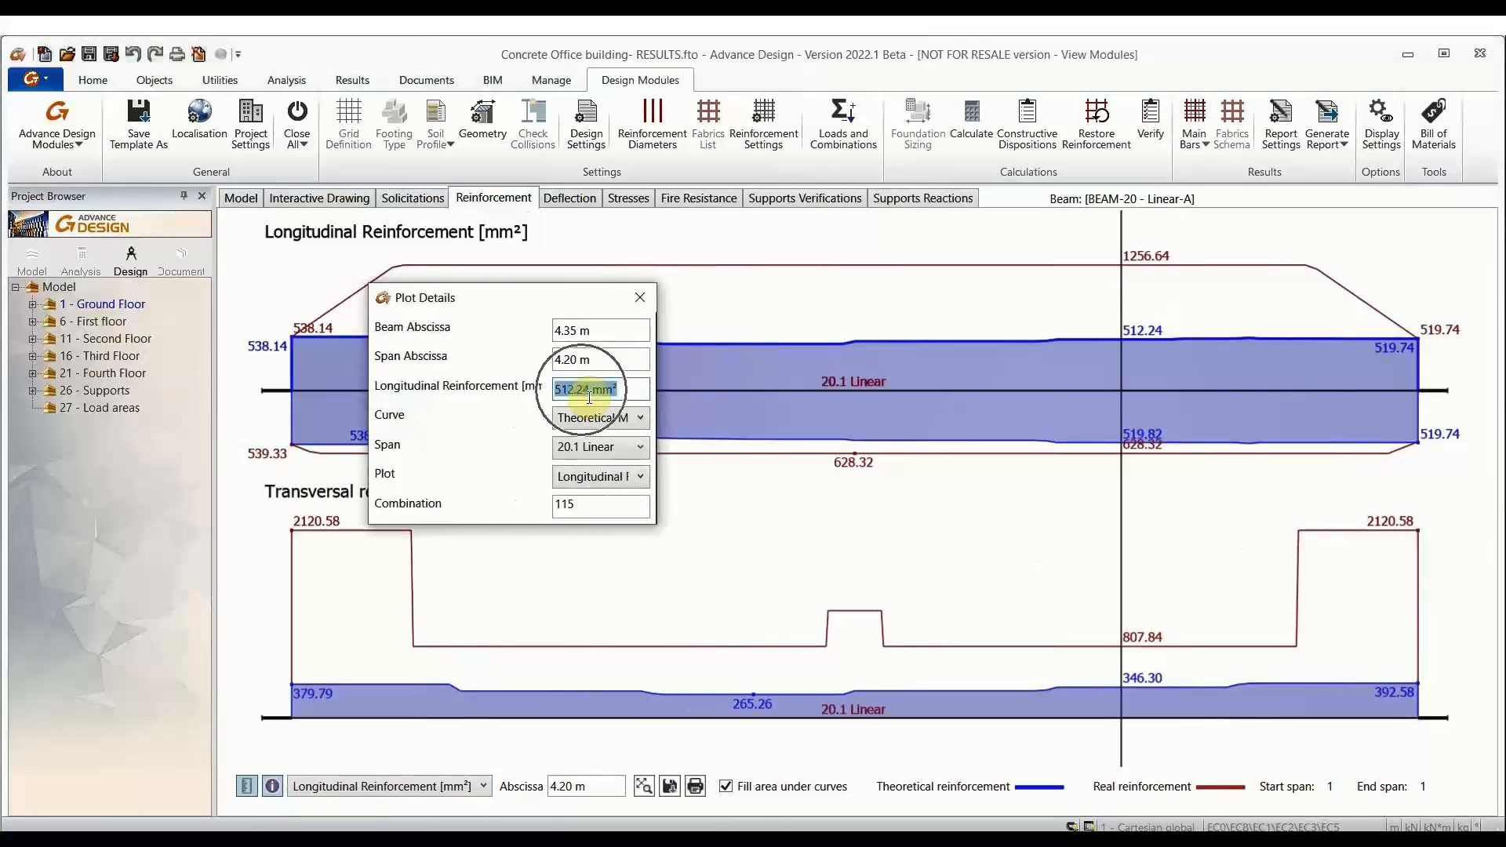
pyautogui.click(949, 382)
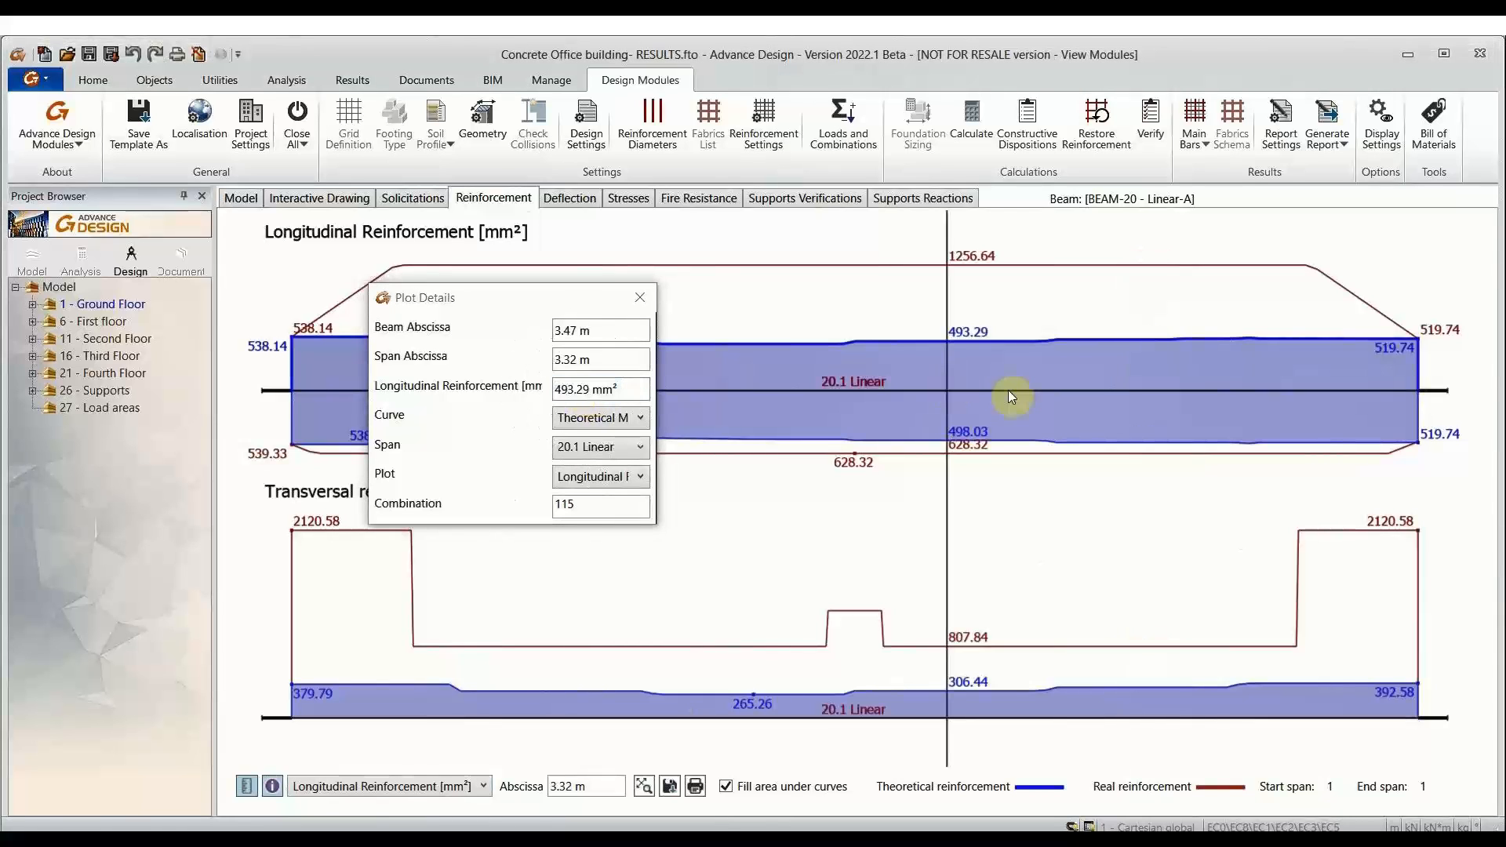
pyautogui.click(1217, 373)
pyautogui.moveTo(723, 358); pyautogui.dragTo(704, 387)
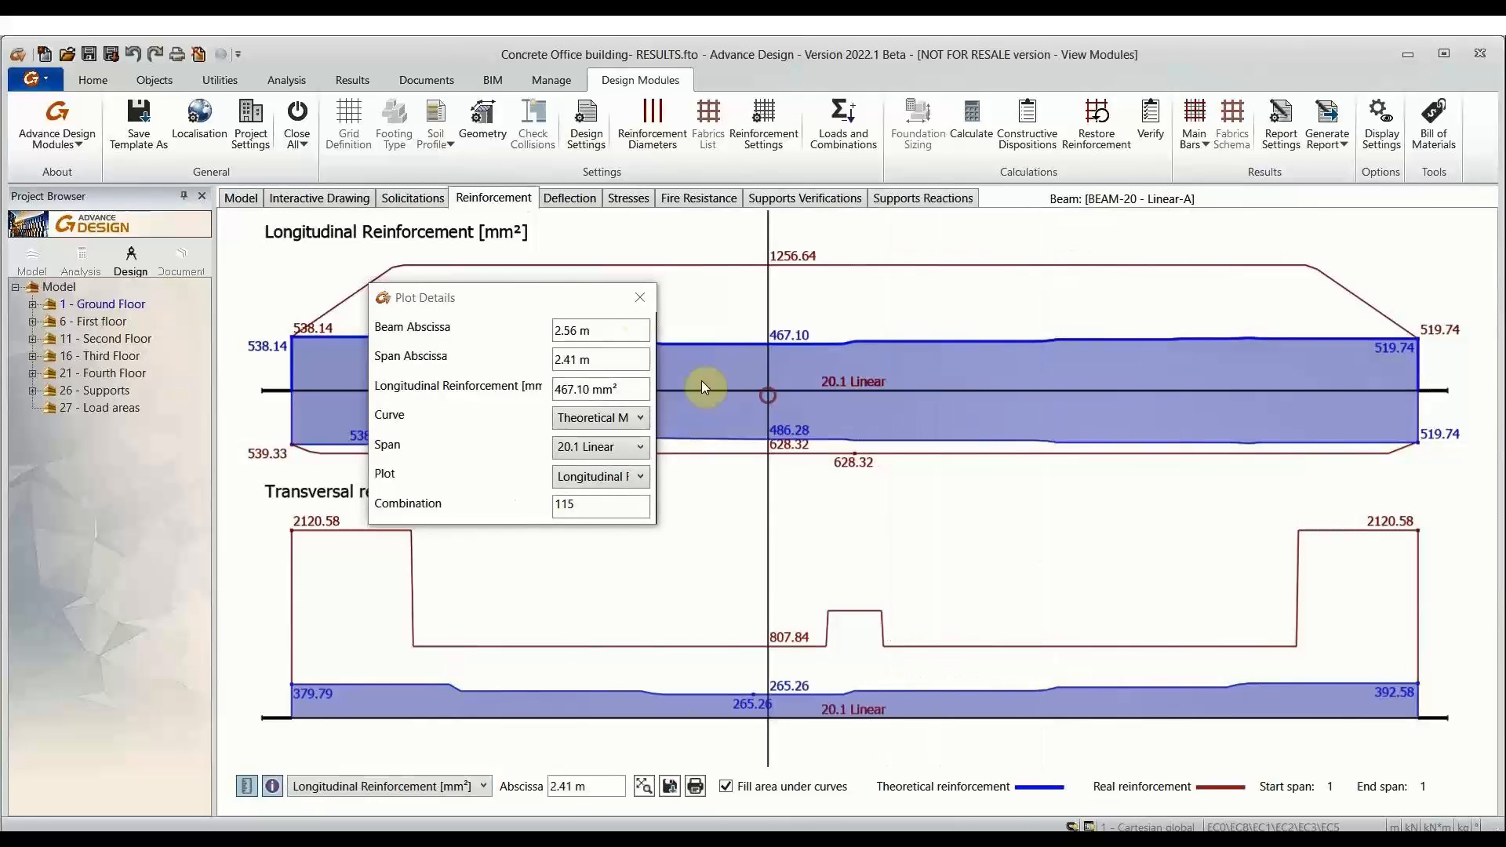
pyautogui.click(640, 297)
pyautogui.click(440, 787)
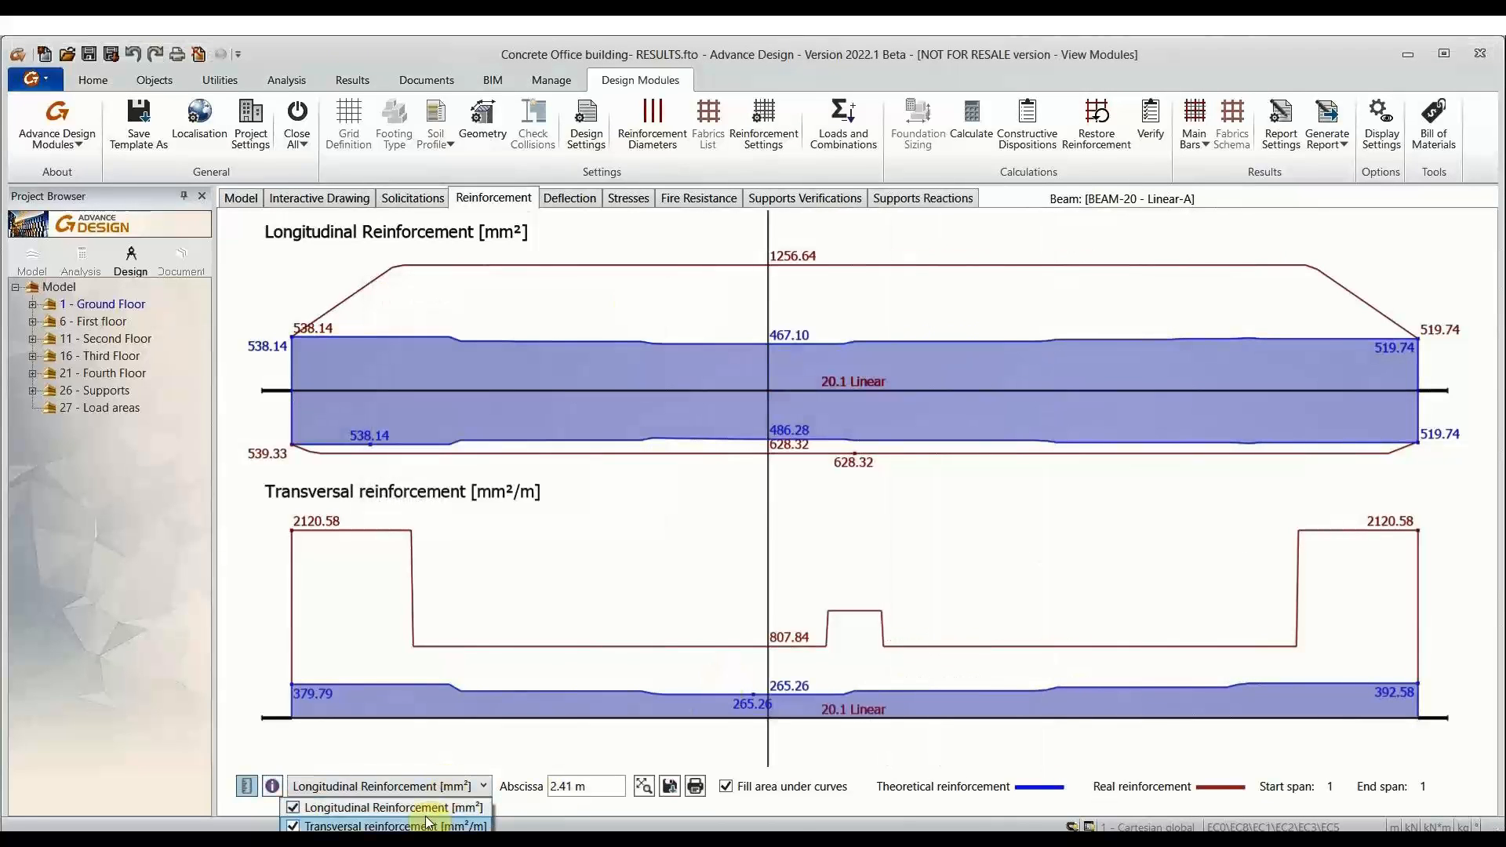
# Step: Examine the elastic deflection diagram and the SLS stress and crack width diagrams, leaving the displayed curves and combination type unmodified
pyautogui.click(579, 203)
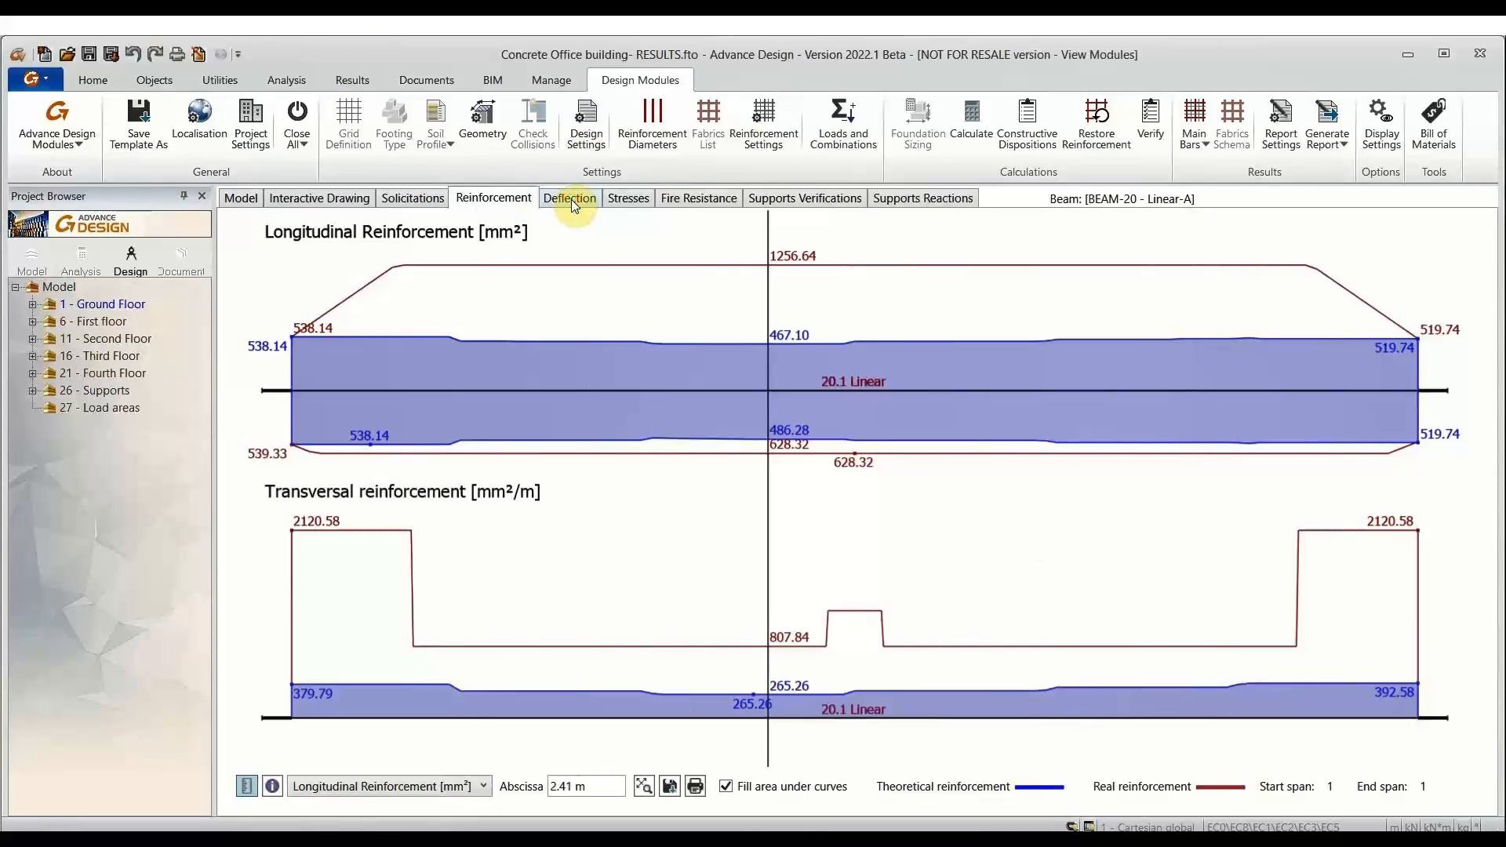
pyautogui.click(571, 199)
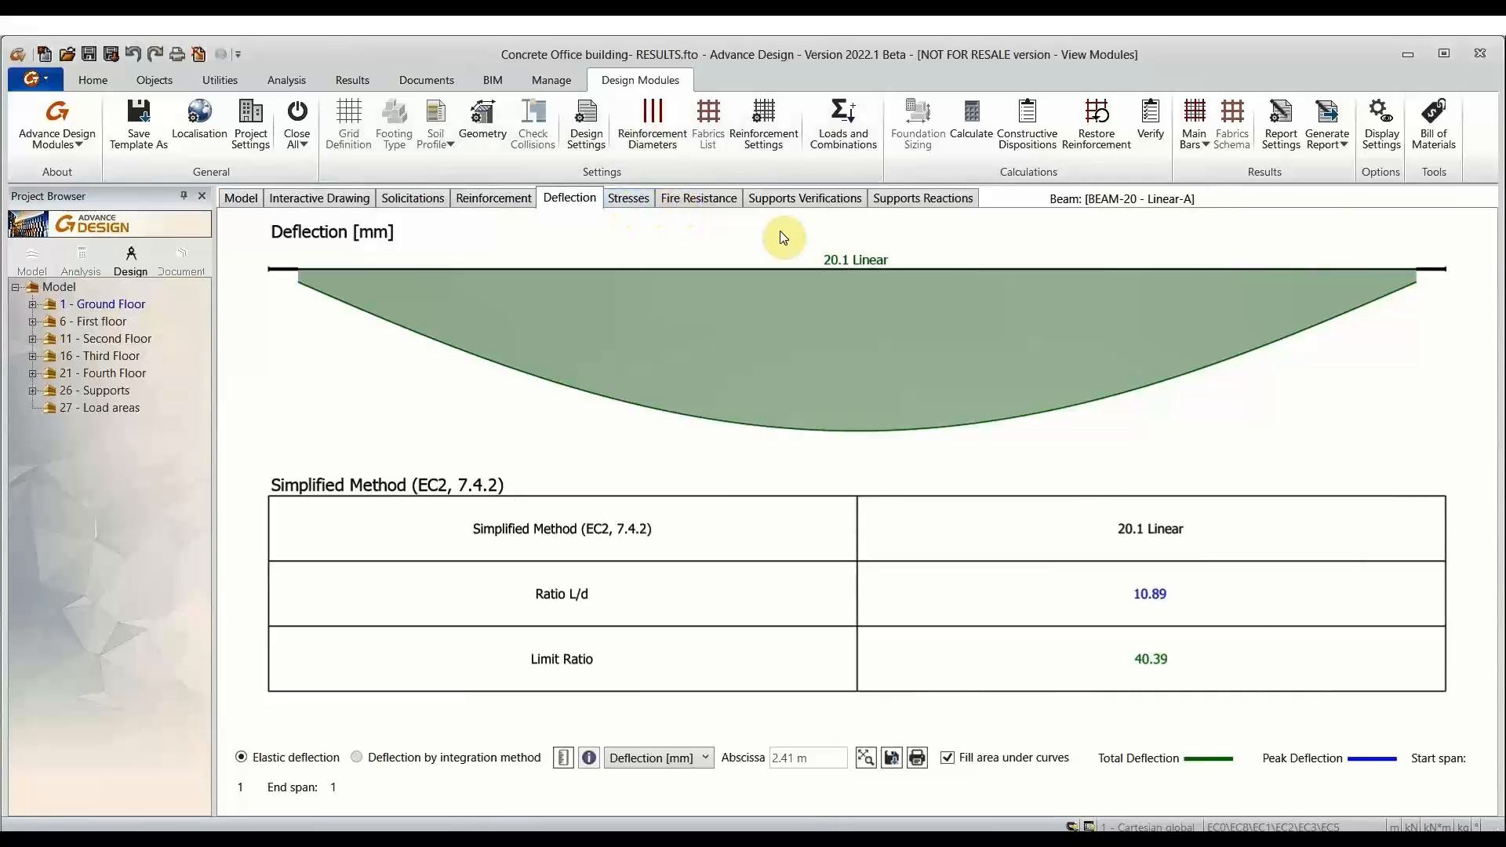
pyautogui.click(628, 199)
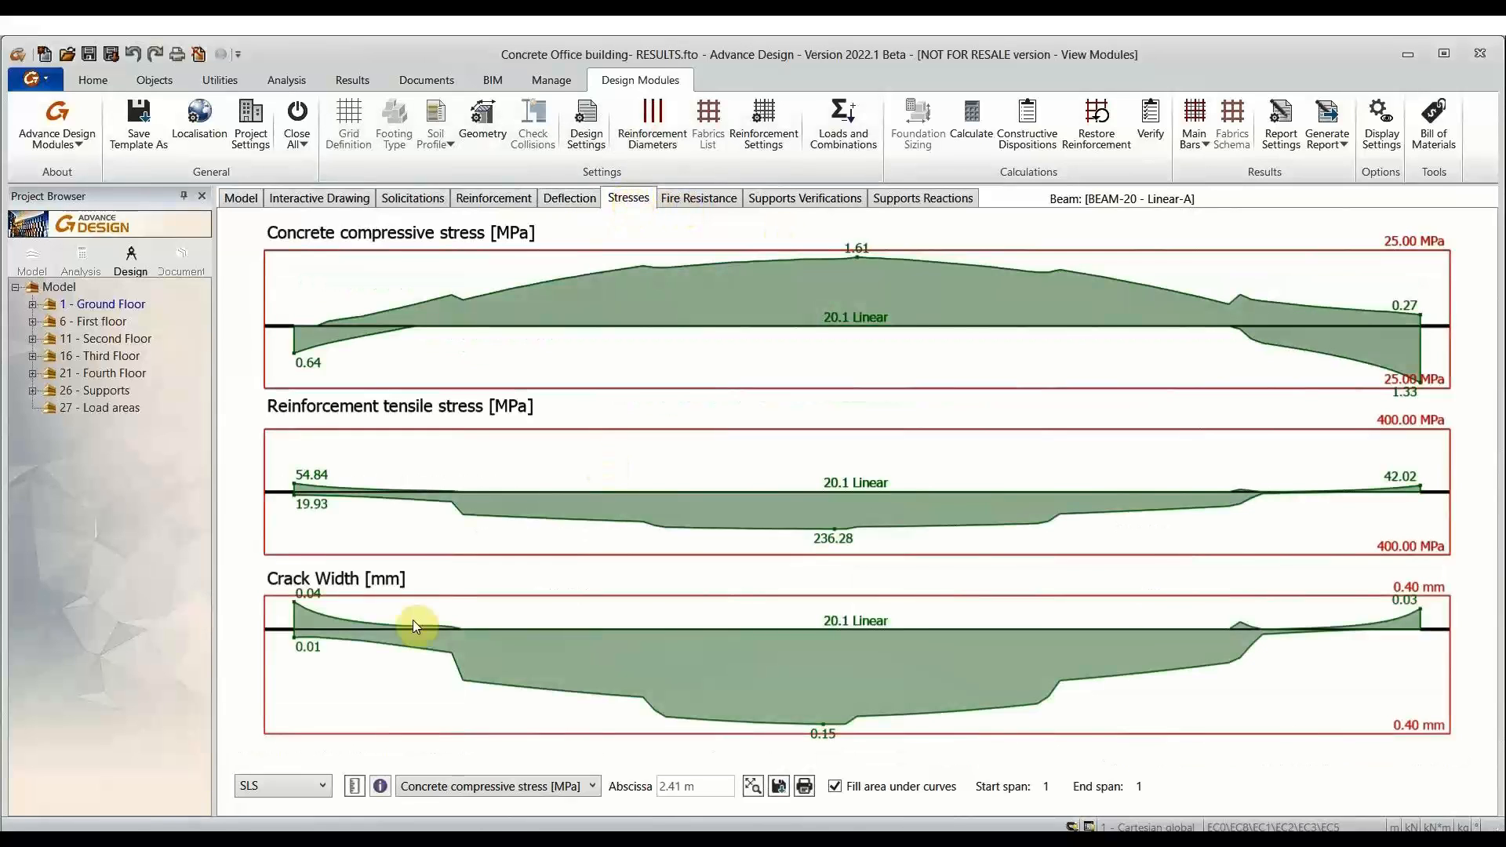
pyautogui.click(591, 786)
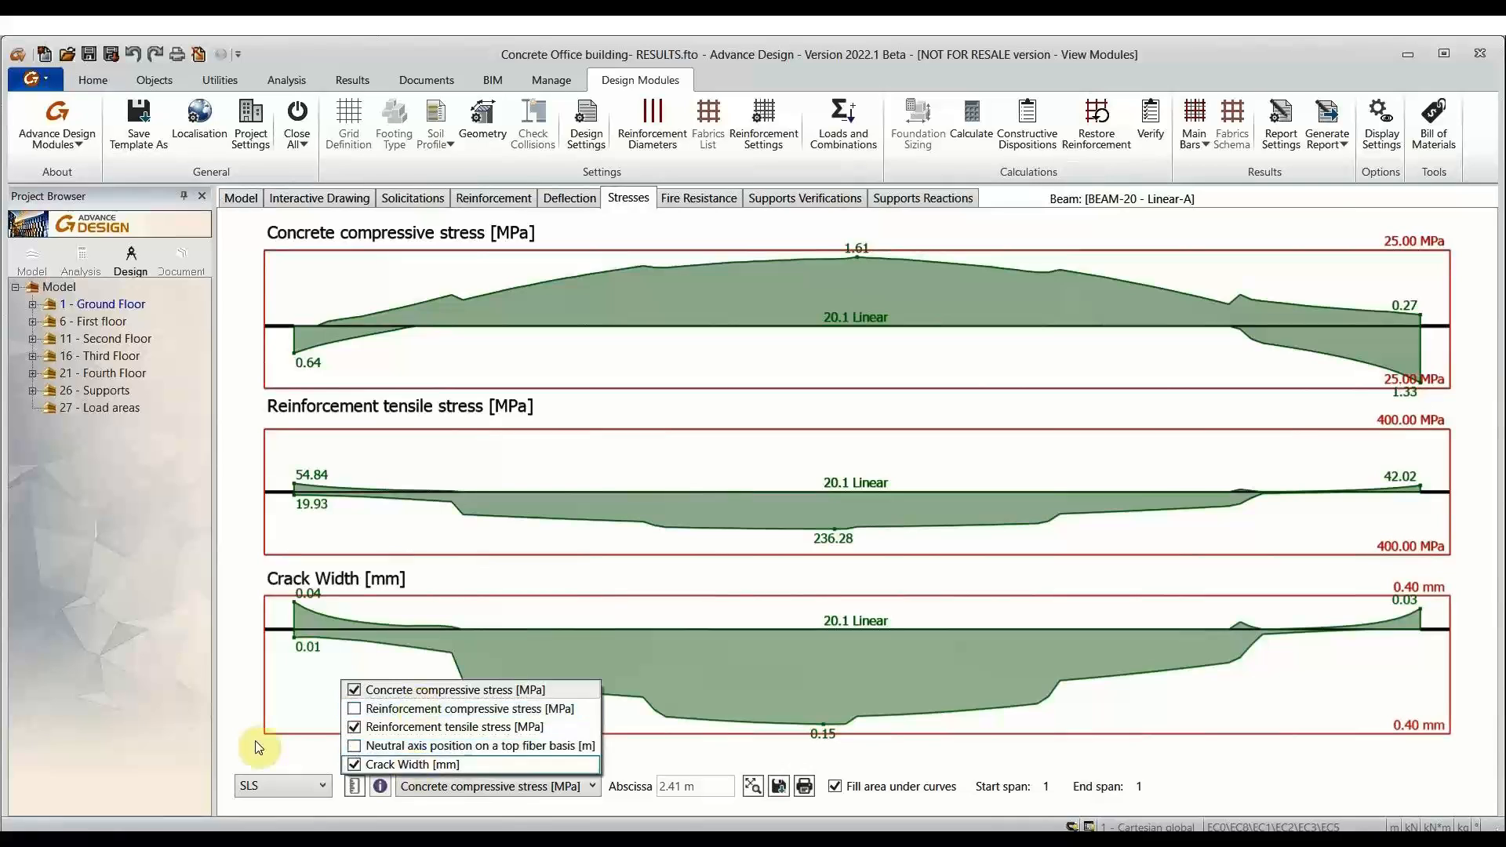
pyautogui.click(279, 778)
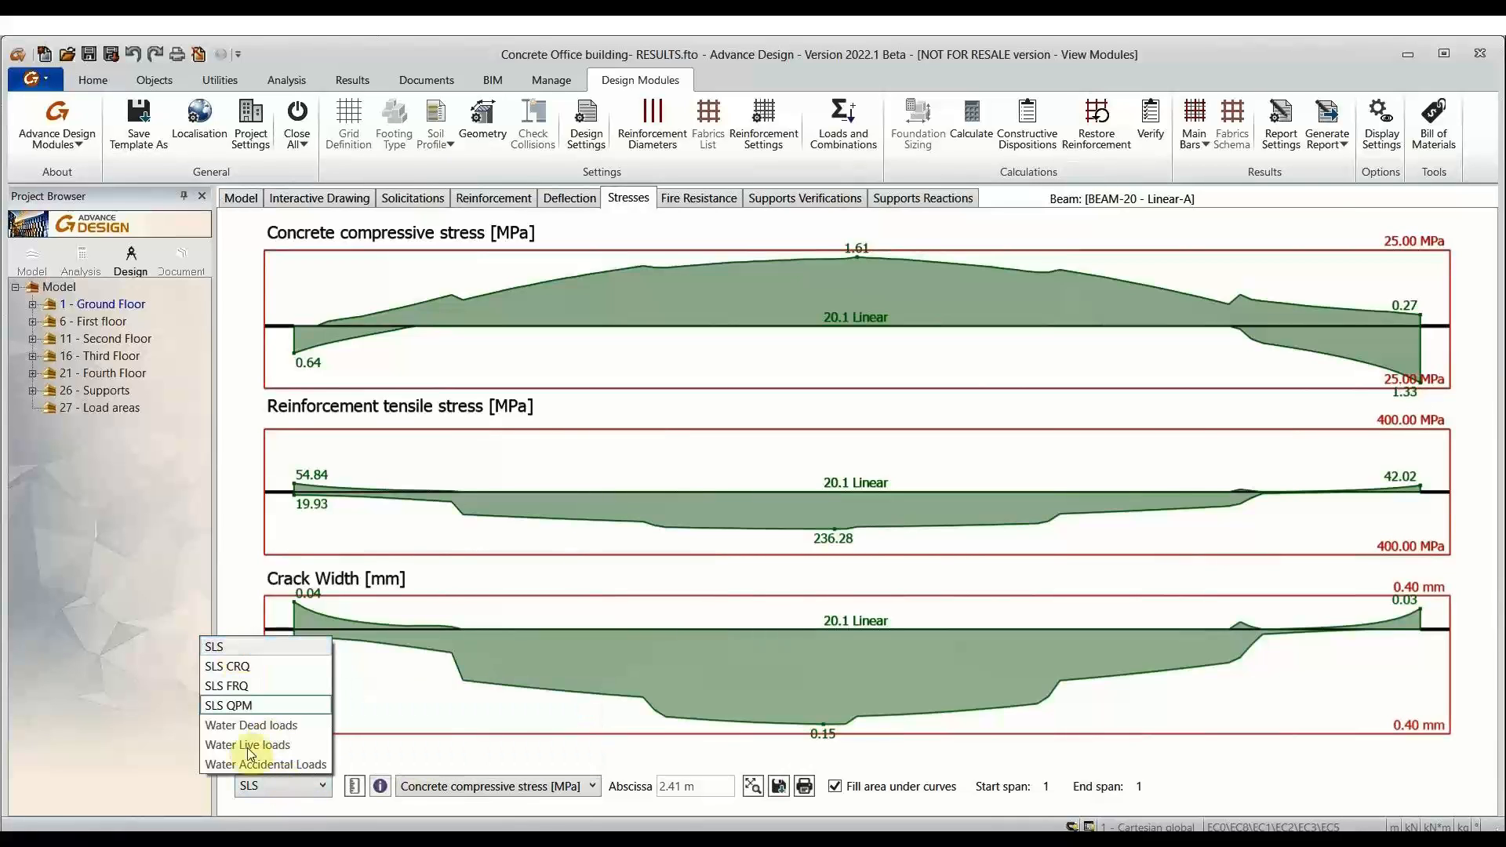
pyautogui.click(244, 579)
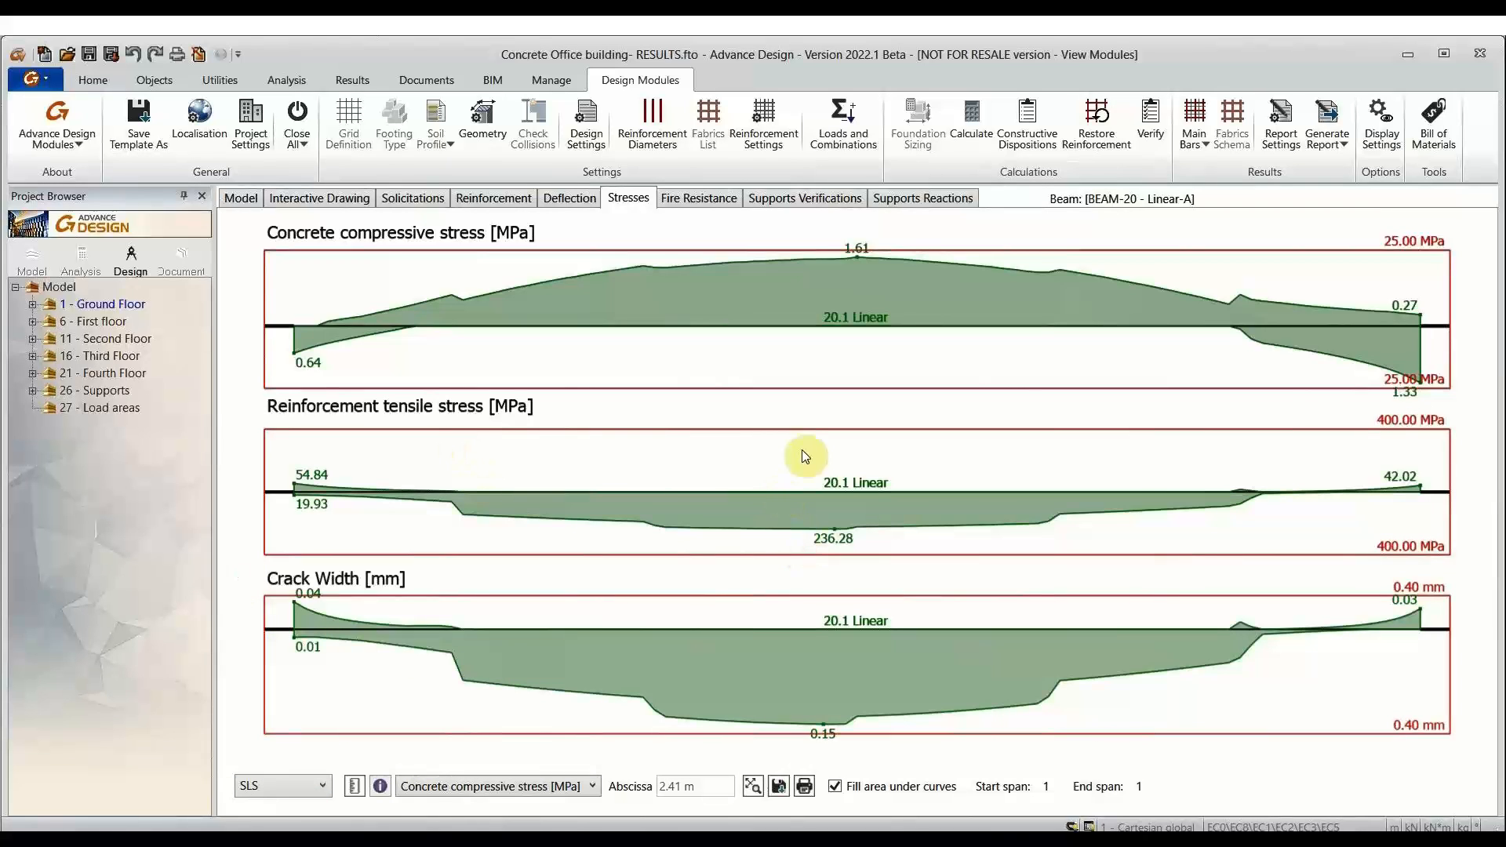
# Step: Review the supports verification analysis for the left and right supports, and show the supports reactions
pyautogui.click(774, 200)
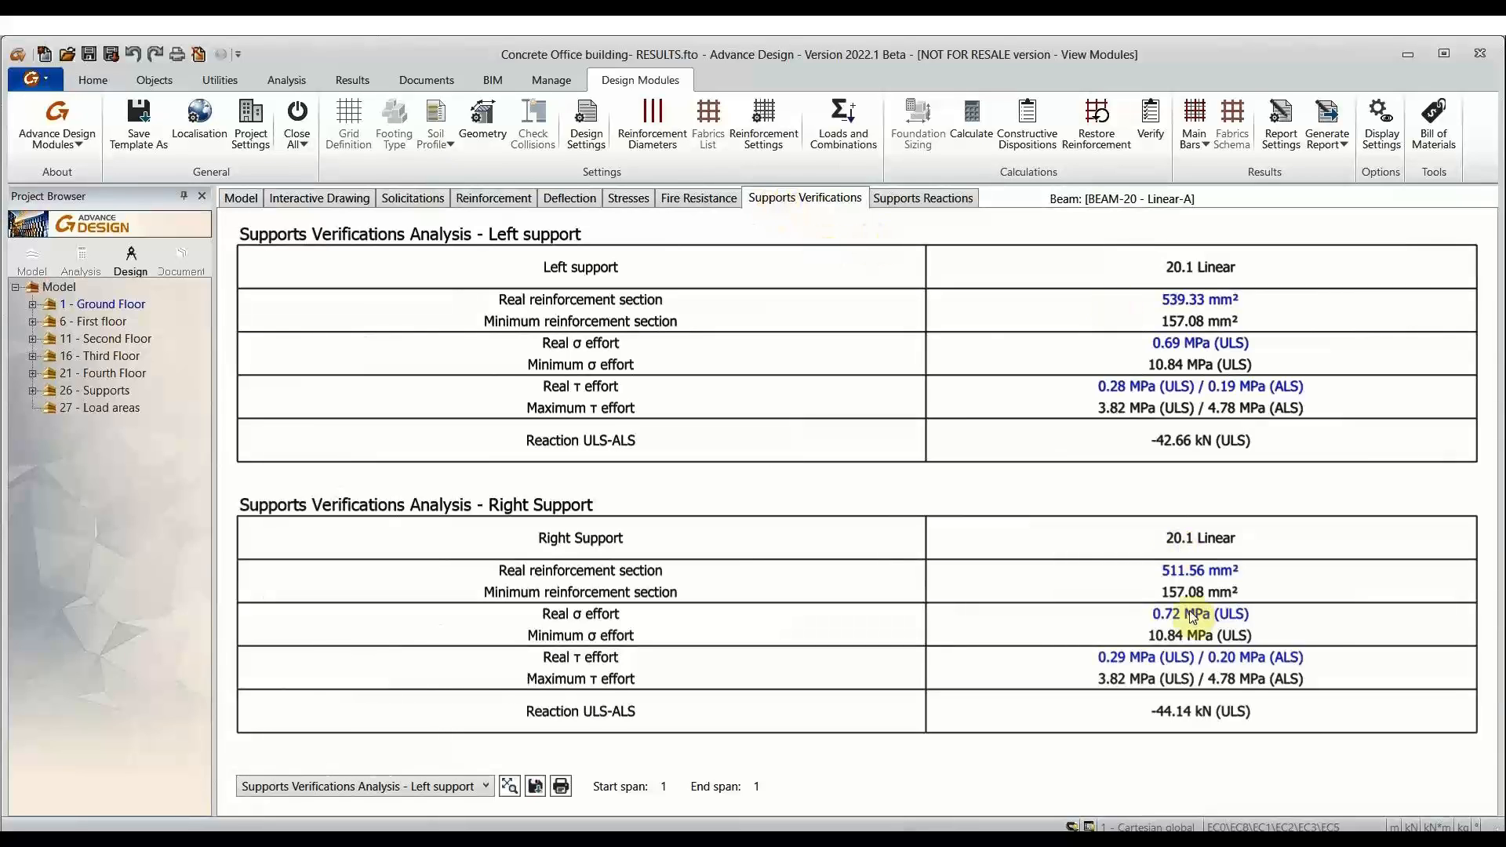
pyautogui.click(938, 199)
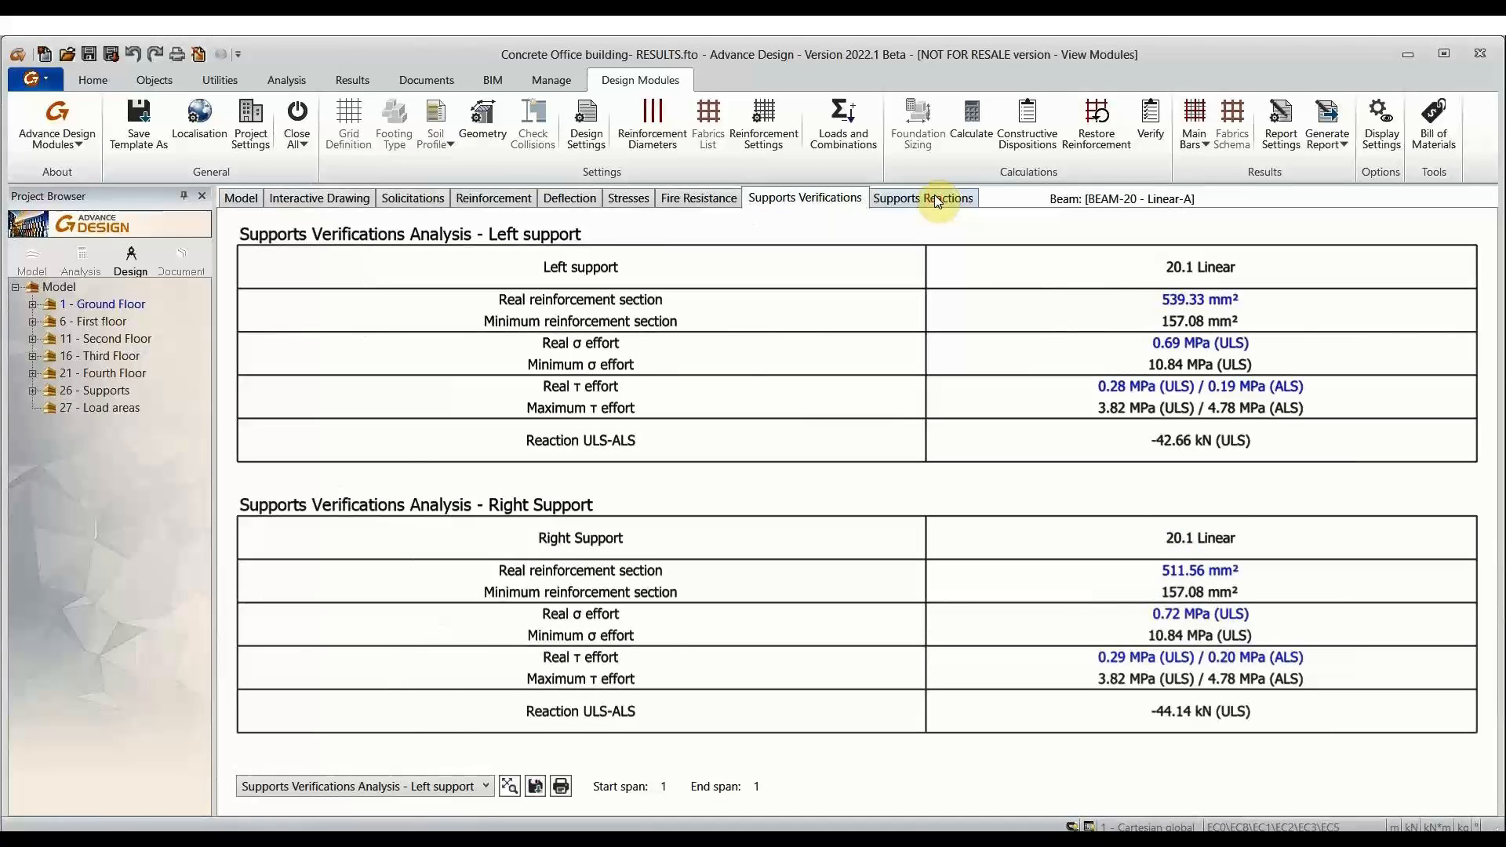
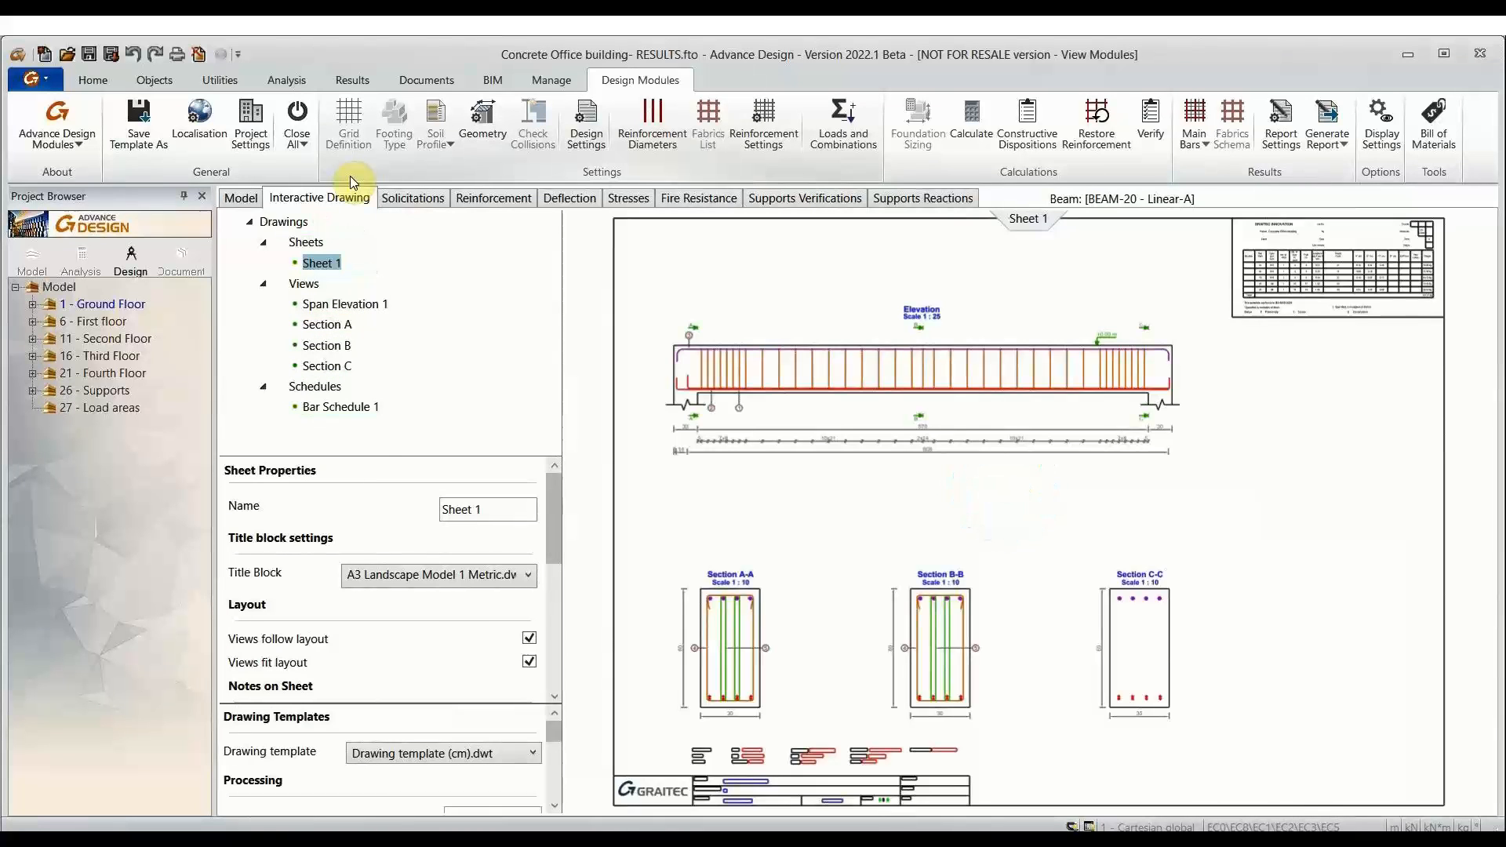
# Step: Examine the beam elevation on Sheet 1, including its reinforcement, section marks and dimensions
pyautogui.scroll(4, 907, 487)
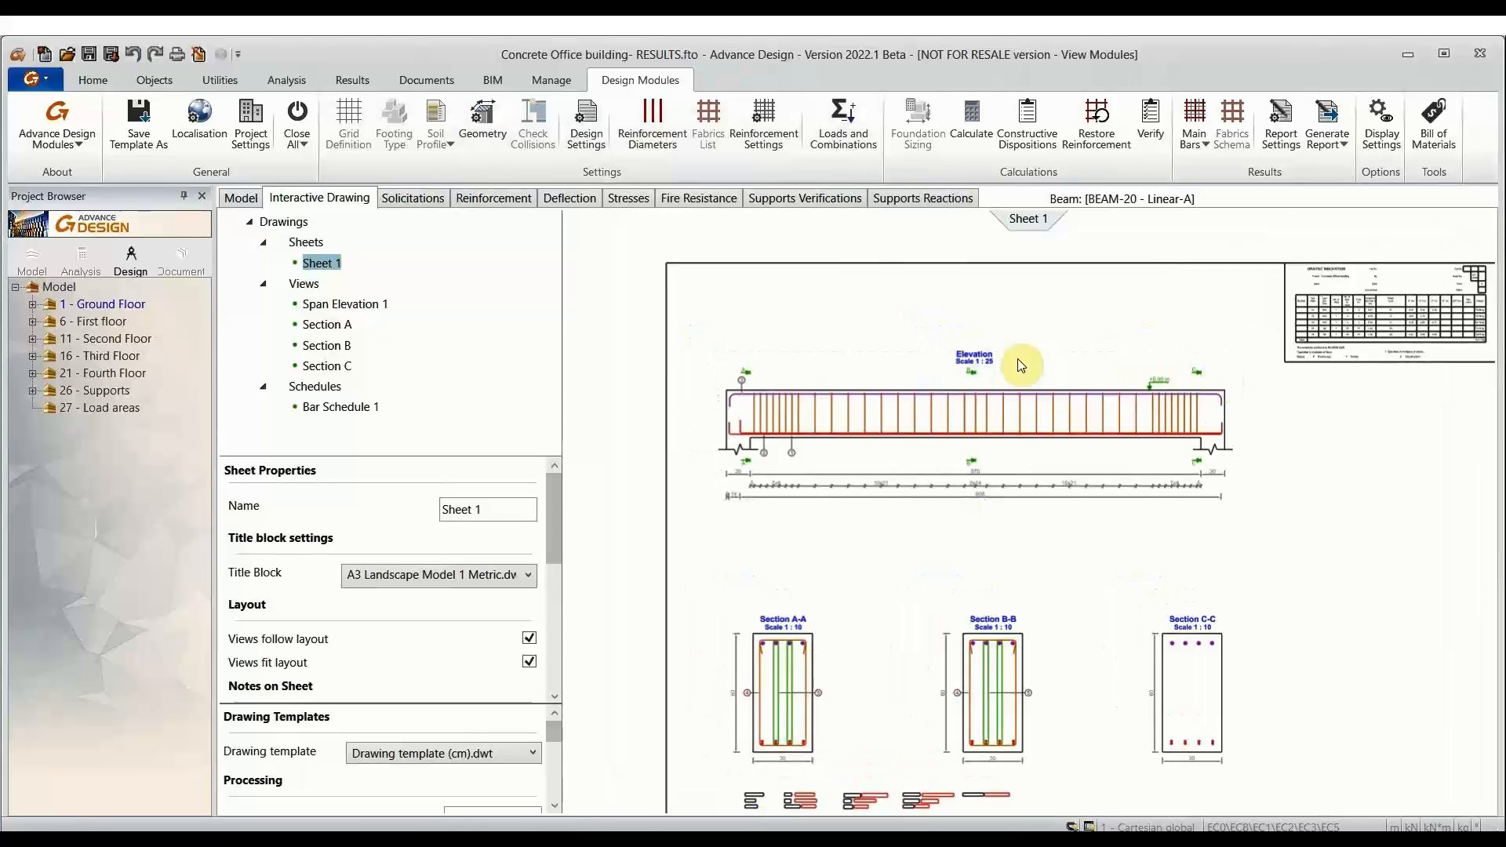
pyautogui.scroll(3, 983, 362)
pyautogui.moveTo(929, 475); pyautogui.dragTo(1163, 406, button='middle')
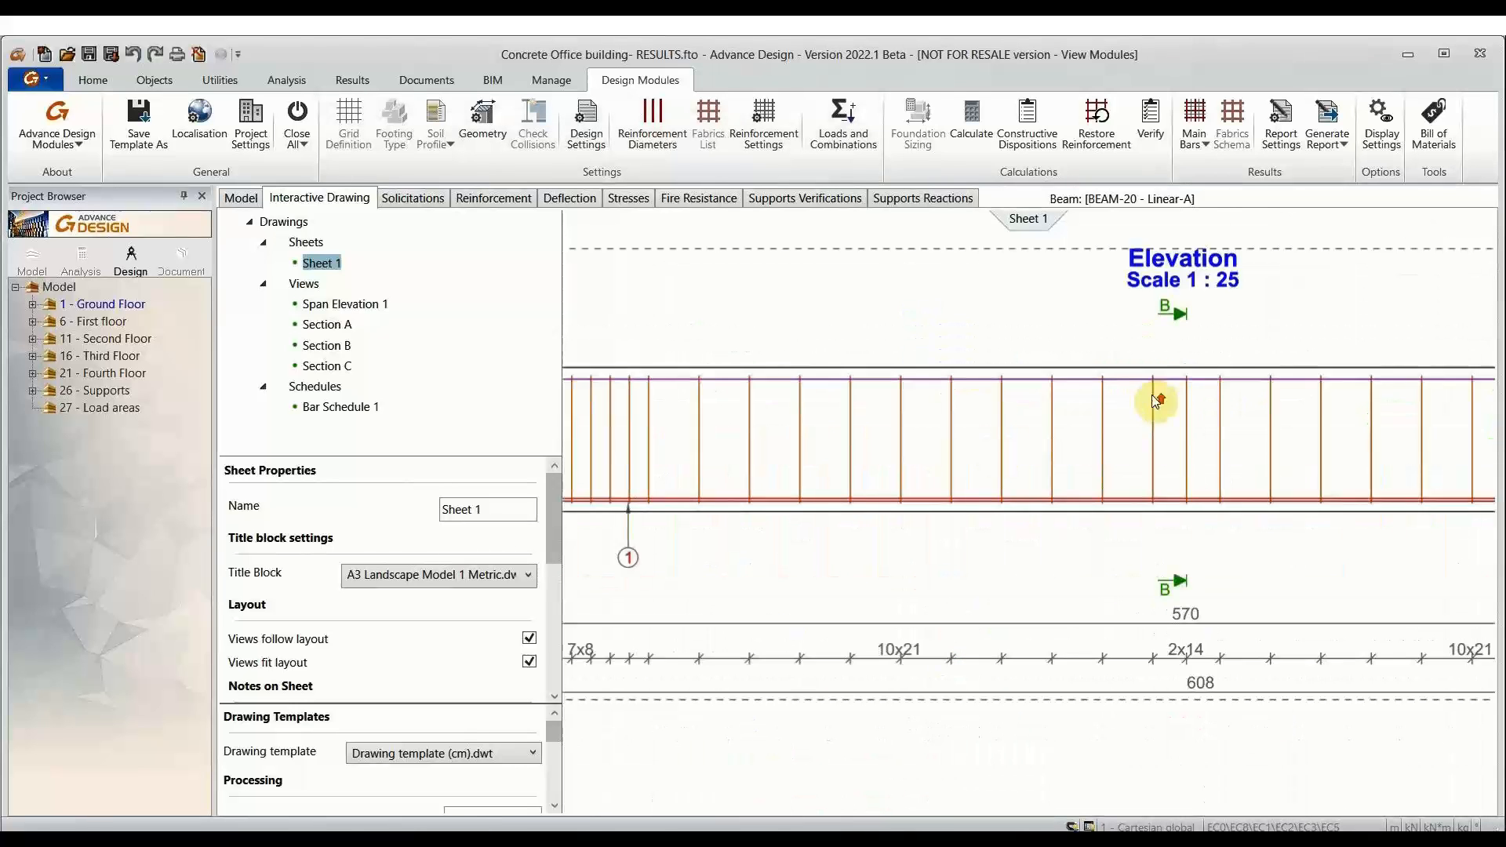
pyautogui.scroll(-1, 1152, 397)
pyautogui.scroll(-3, 1156, 400)
pyautogui.scroll(3, 922, 594)
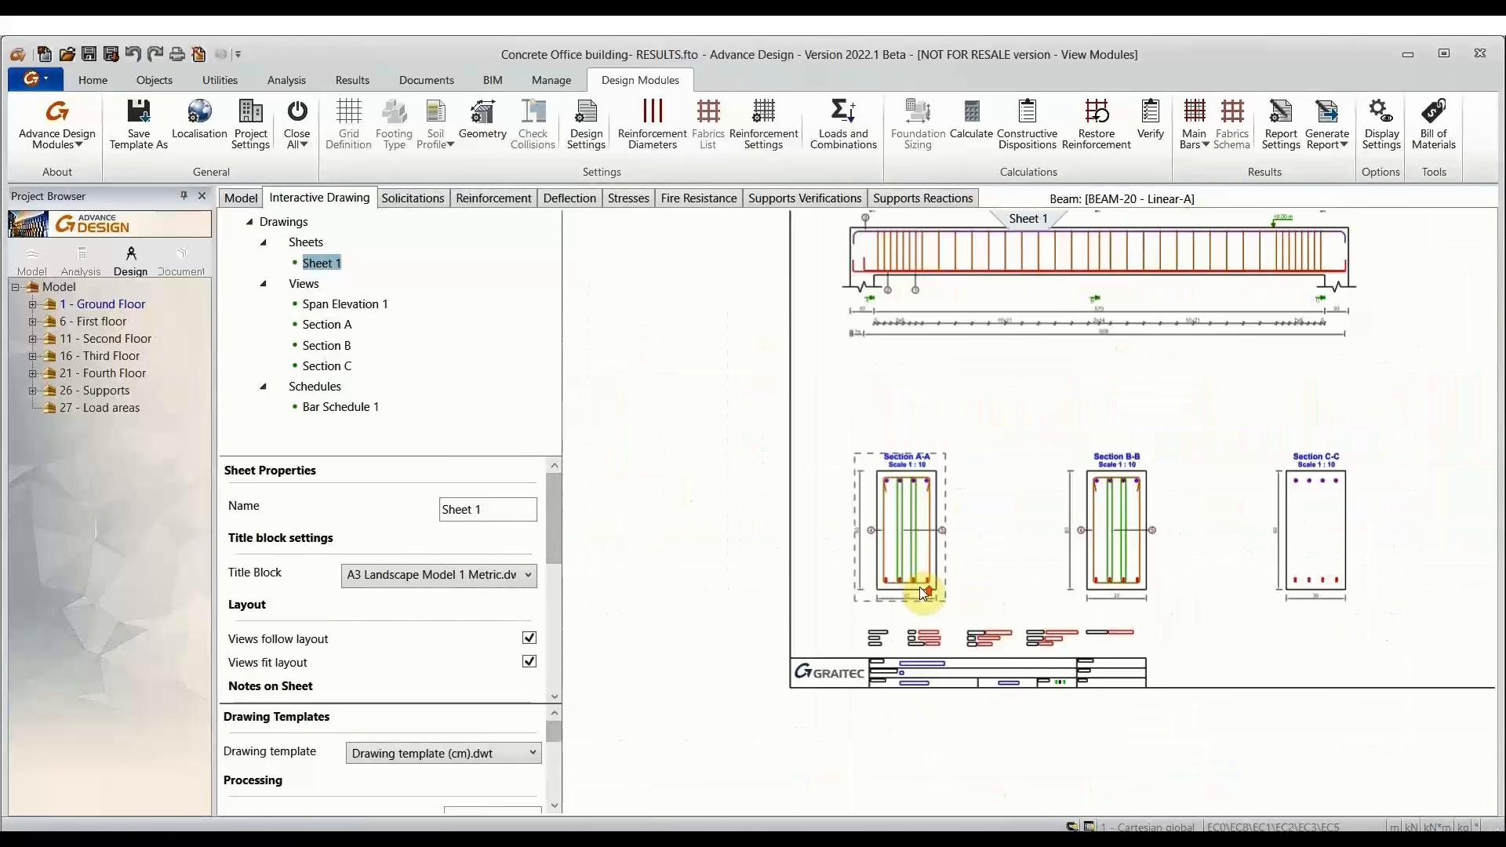
# Step: Examine the Section A-A and Section B-B details on Sheet 1, including stirrups, bar marks and dimensions
pyautogui.scroll(2, 923, 594)
pyautogui.moveTo(922, 594); pyautogui.dragTo(939, 664, button='middle')
pyautogui.moveTo(1087, 529); pyautogui.dragTo(696, 510)
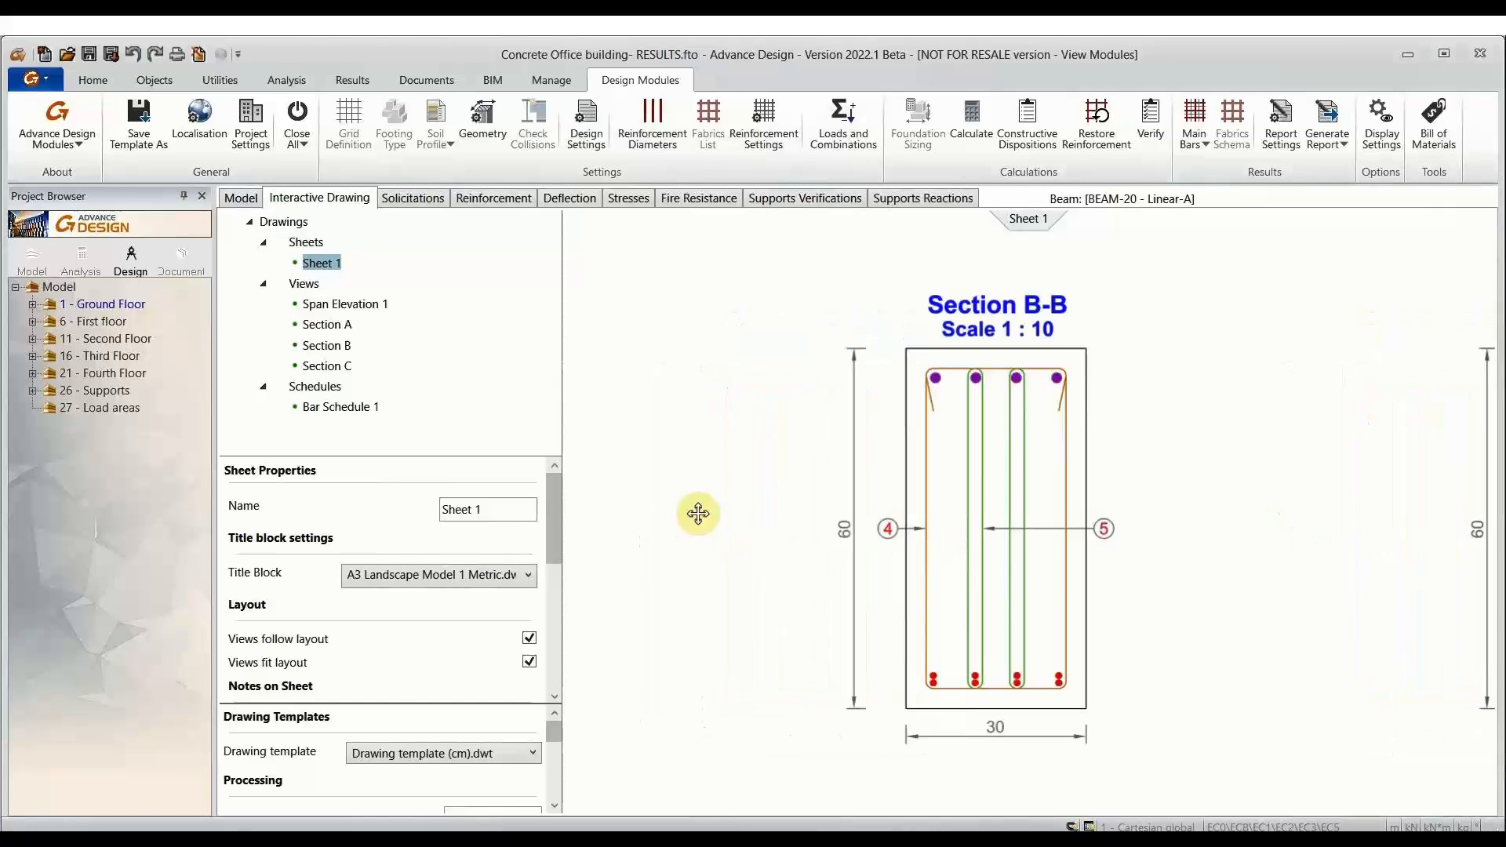
pyautogui.moveTo(1103, 528); pyautogui.dragTo(785, 532)
pyautogui.moveTo(785, 532); pyautogui.dragTo(1266, 390, button='middle')
pyautogui.moveTo(824, 711); pyautogui.dragTo(1440, 846, button='middle')
pyautogui.click(1097, 456)
pyautogui.scroll(-2, 981, 628)
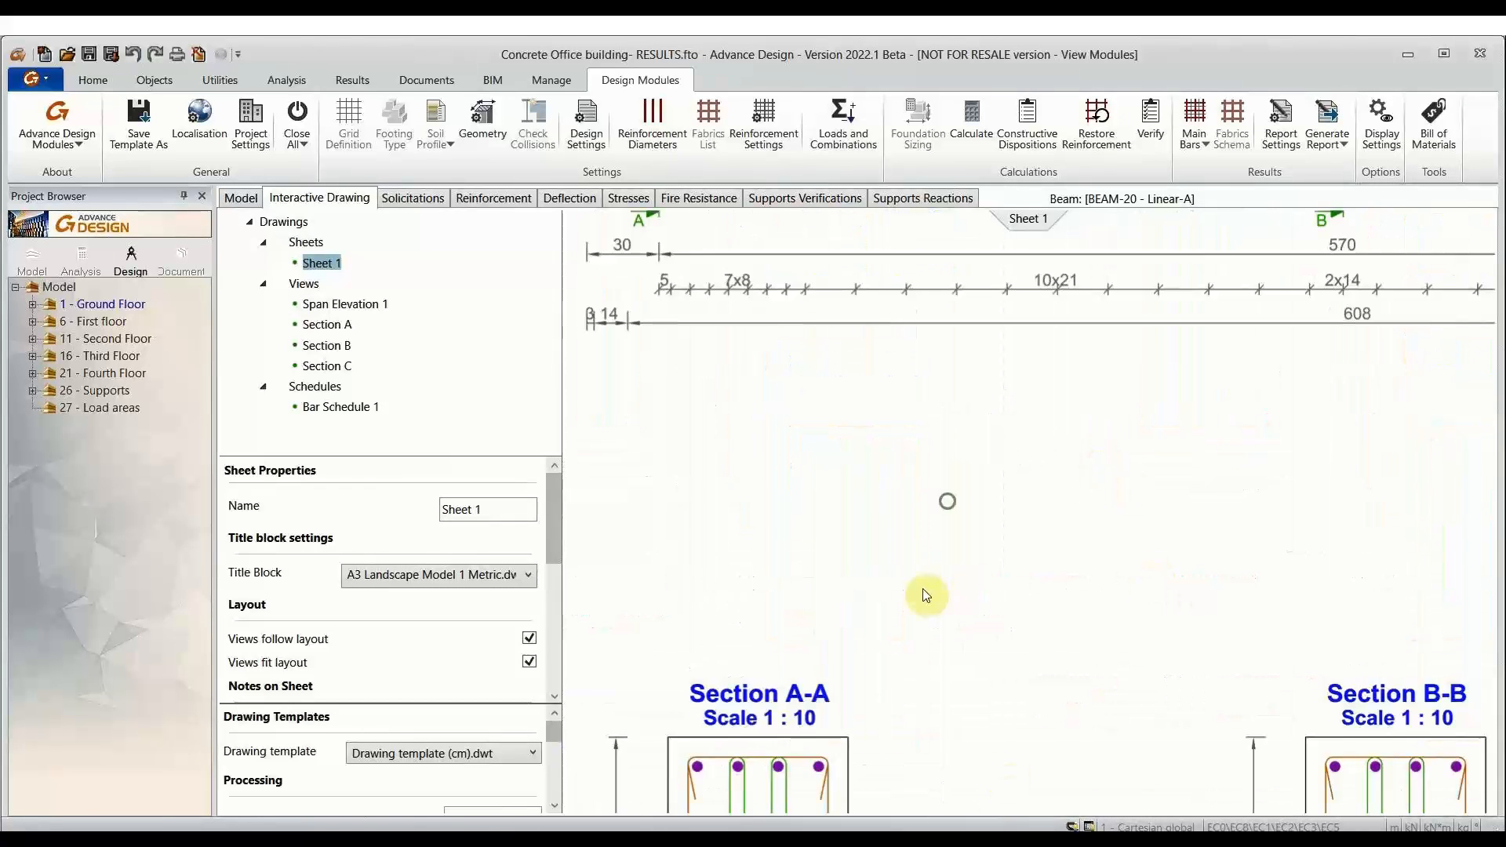
# Step: Examine the elevation's right end and the bar schedule on Sheet 1, and view Bar Schedule 1 on its own
pyautogui.scroll(-3, 881, 733)
pyautogui.scroll(2, 657, 692)
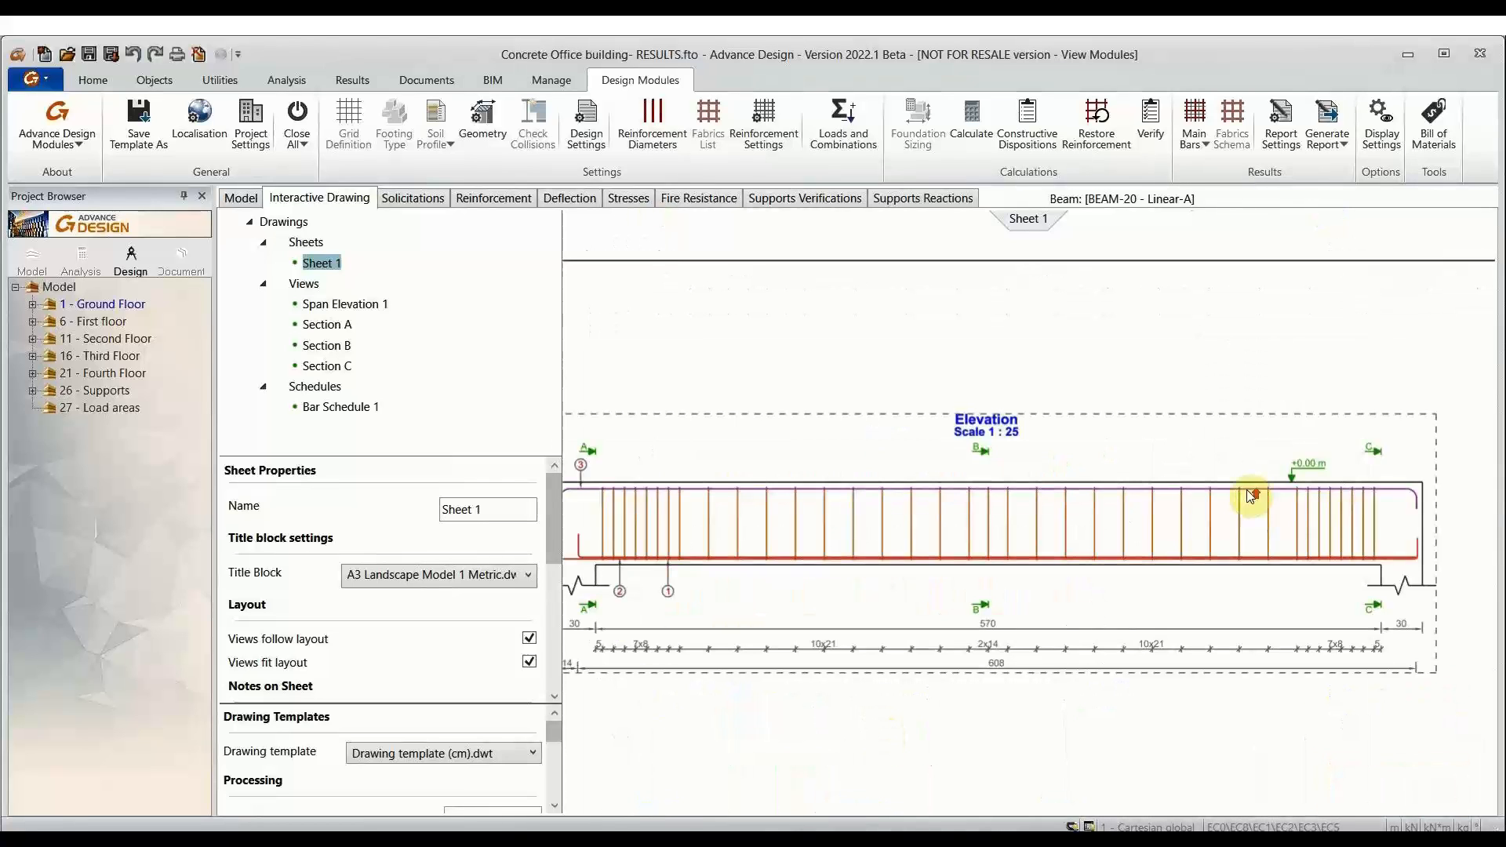
pyautogui.moveTo(1250, 497); pyautogui.dragTo(814, 459, button='middle')
pyautogui.scroll(1, 1267, 421)
pyautogui.scroll(-3, 1286, 400)
pyautogui.moveTo(1325, 407); pyautogui.dragTo(1093, 598, button='middle')
pyautogui.scroll(2, 1088, 460)
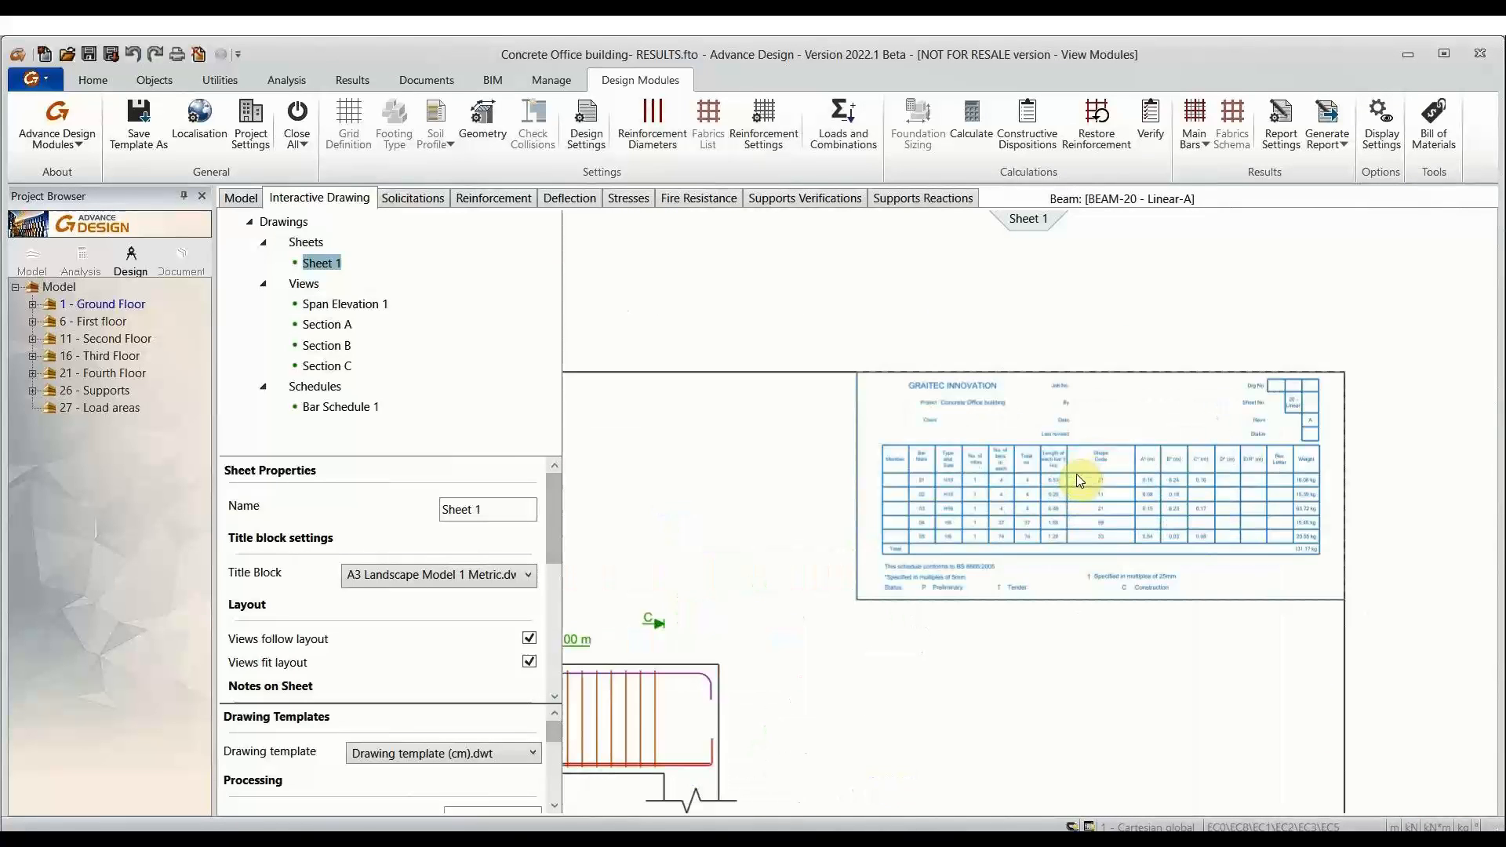
pyautogui.scroll(-2, 1076, 480)
pyautogui.moveTo(841, 590); pyautogui.dragTo(1192, 416, button='middle')
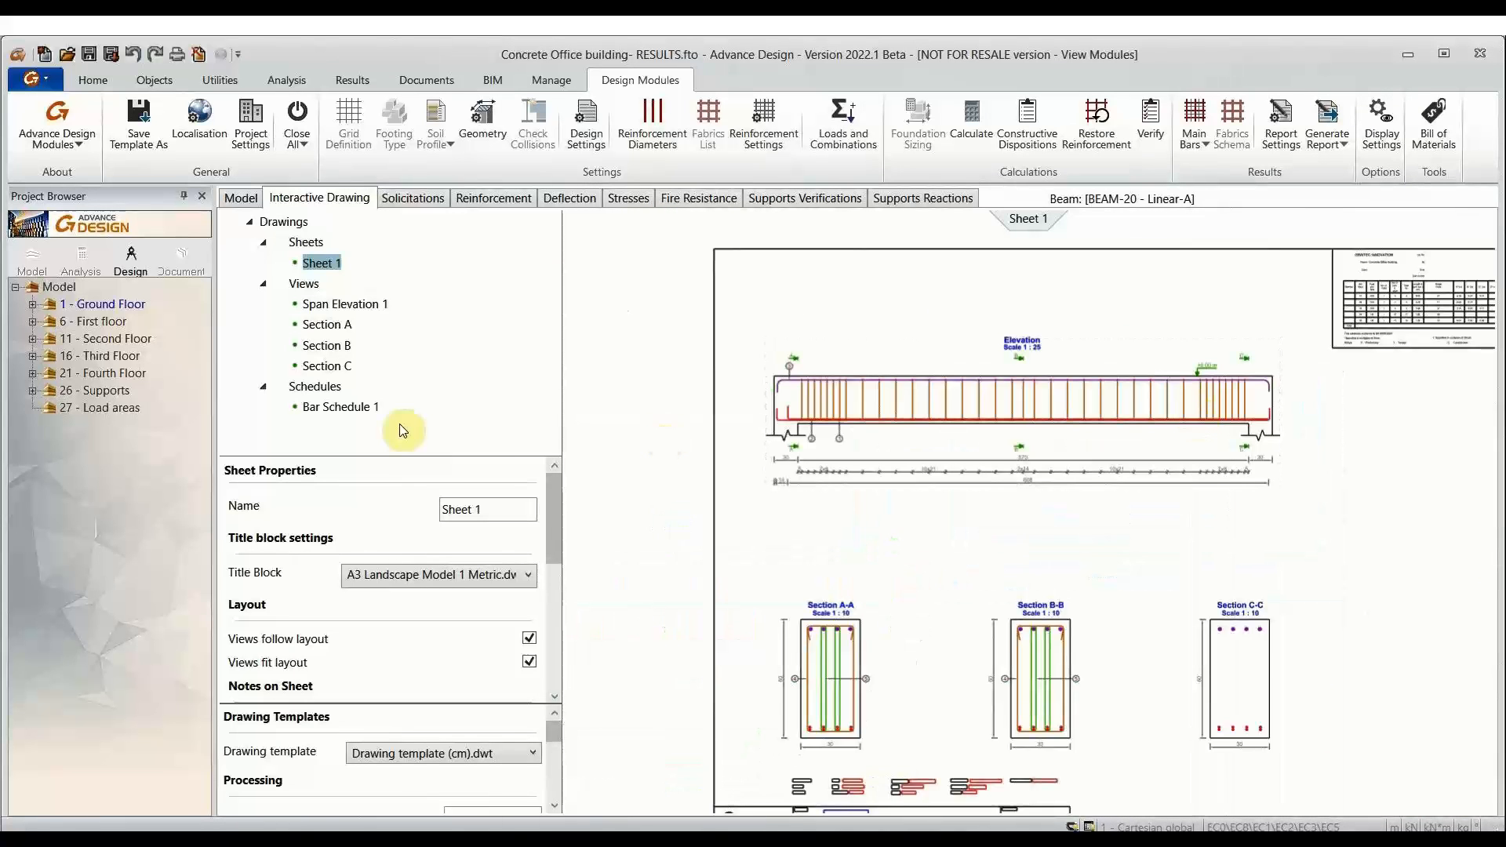
pyautogui.click(344, 410)
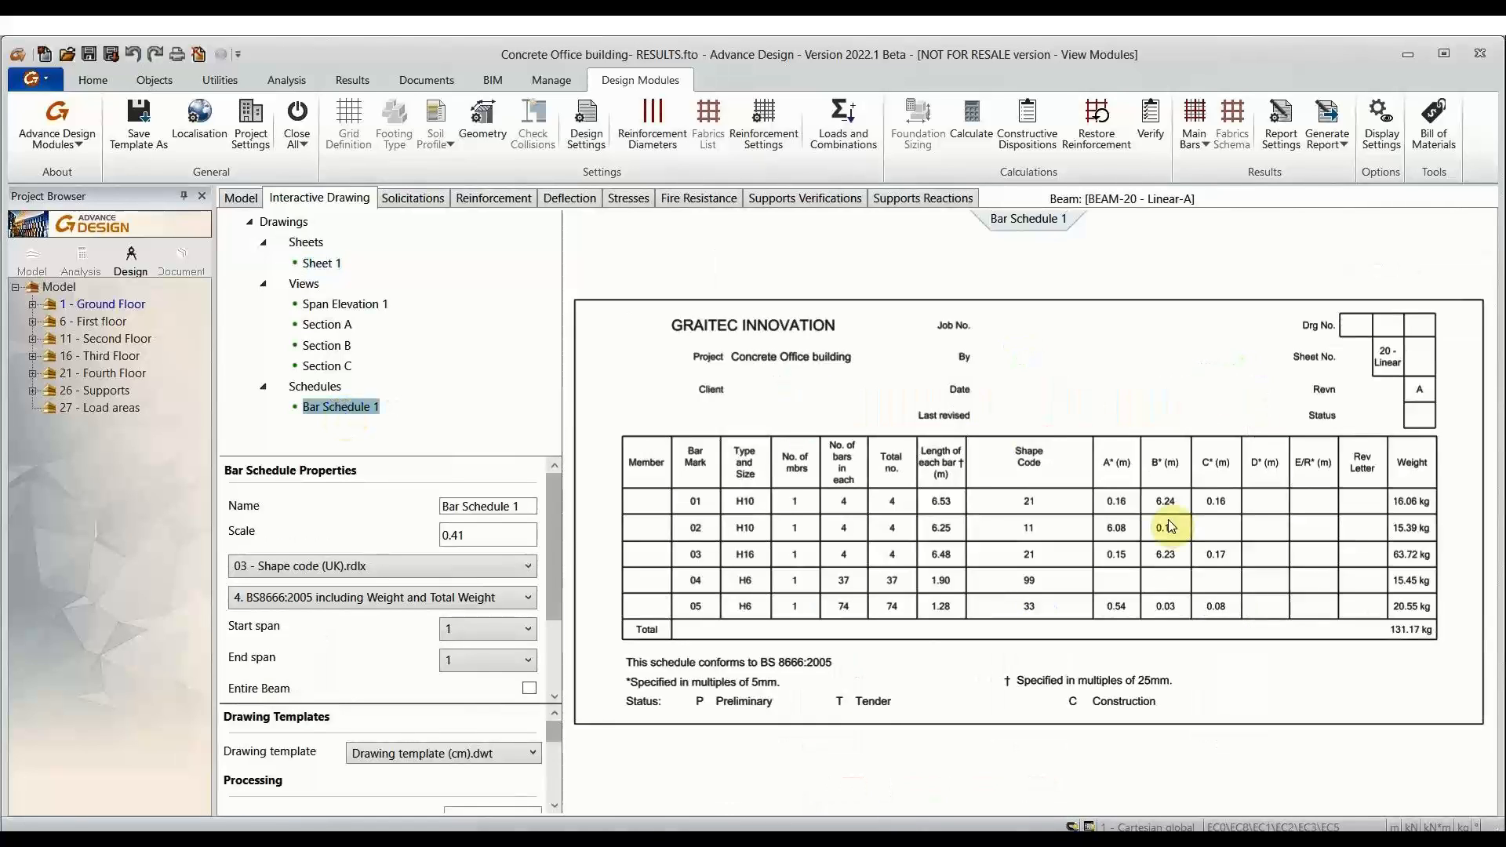
# Step: Move the Section C view on Sheet 1 up and to the right, below the bar schedule
pyautogui.click(311, 266)
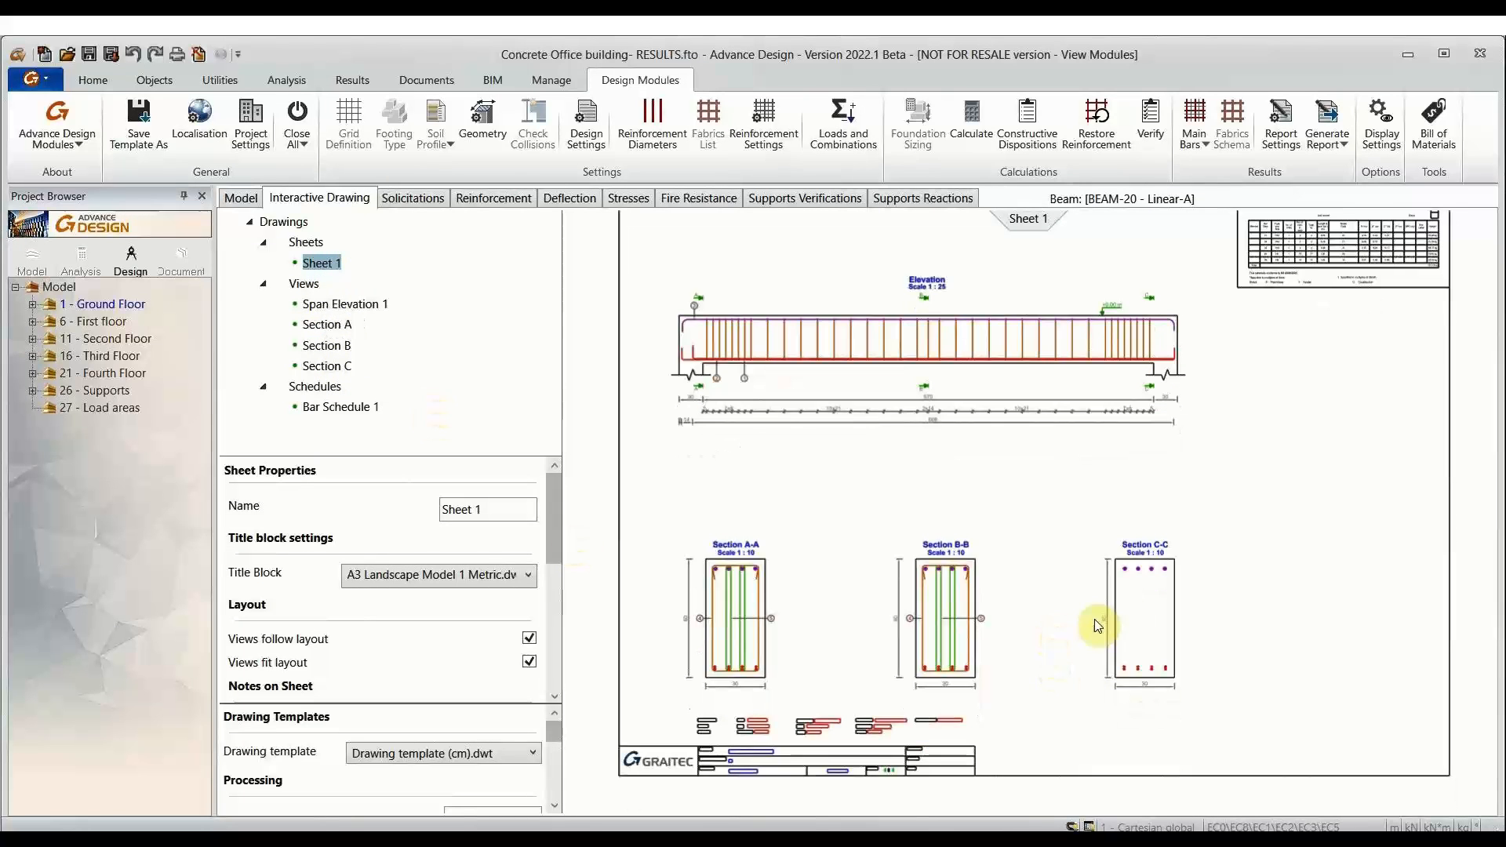
pyautogui.click(1123, 615)
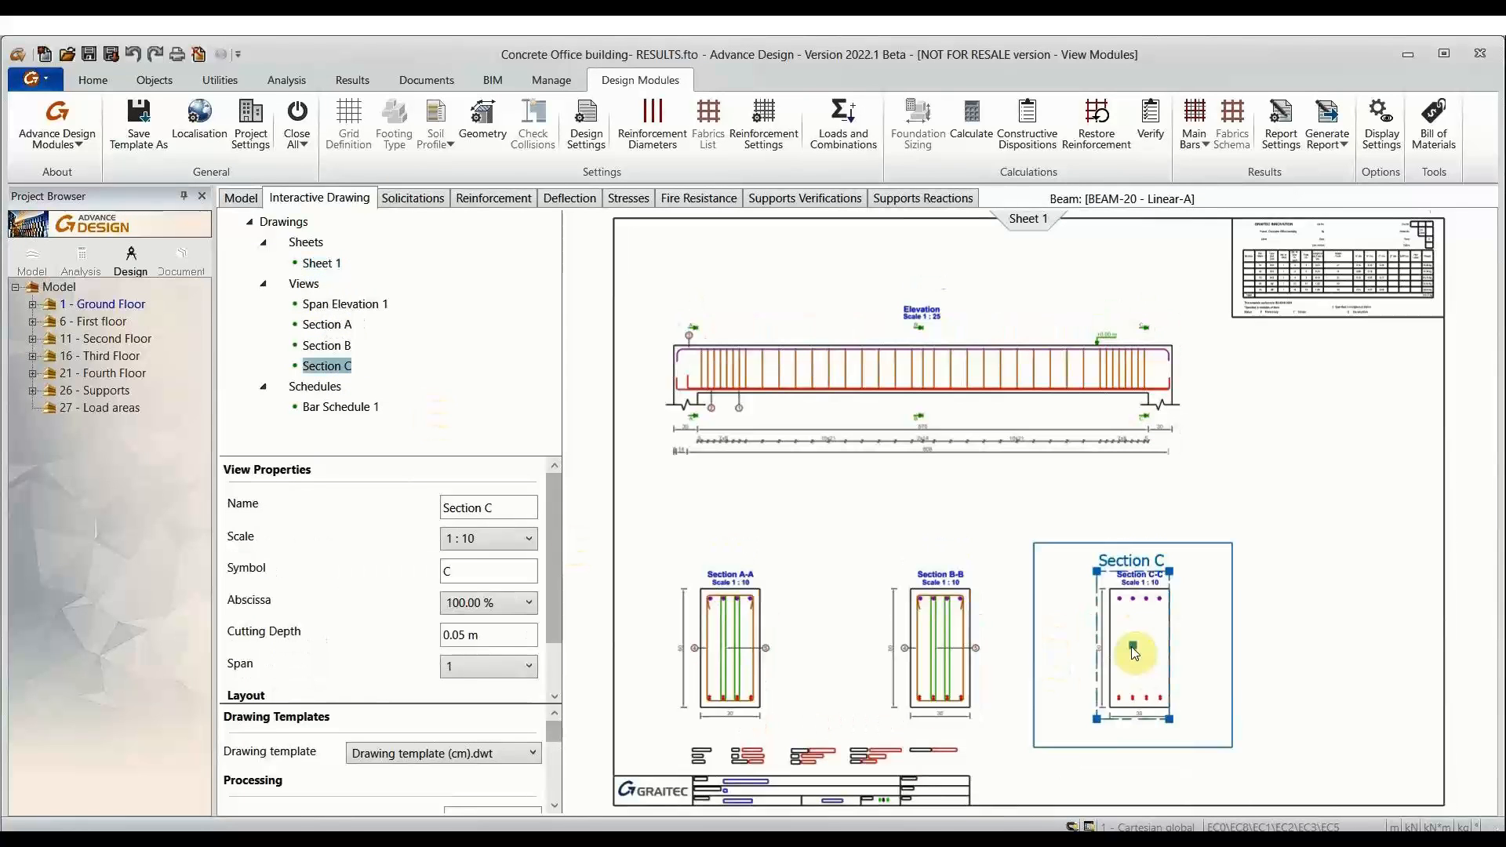
pyautogui.click(1230, 540)
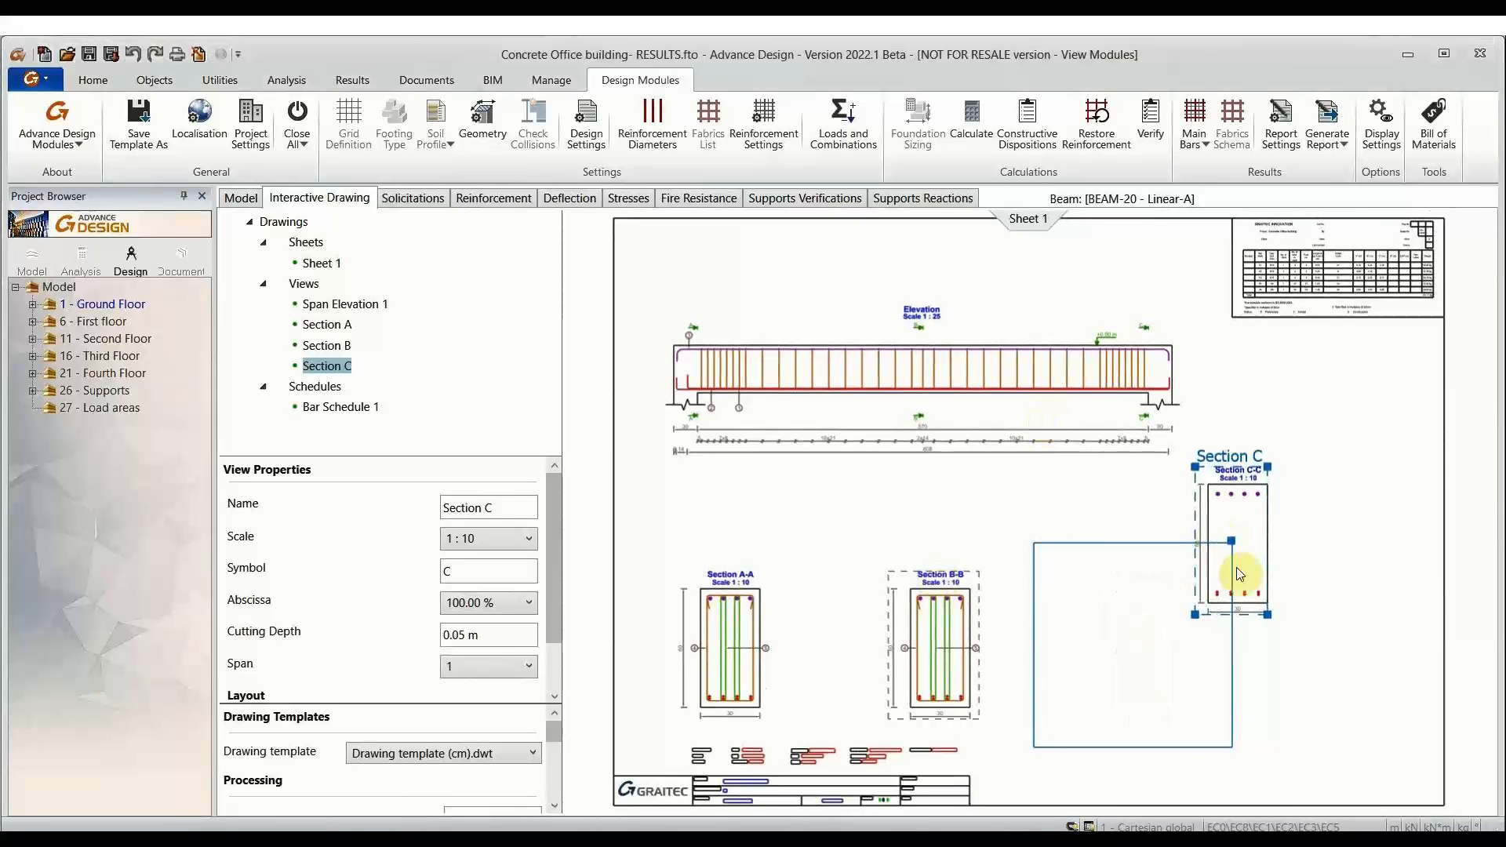
pyautogui.click(1271, 594)
pyautogui.click(986, 540)
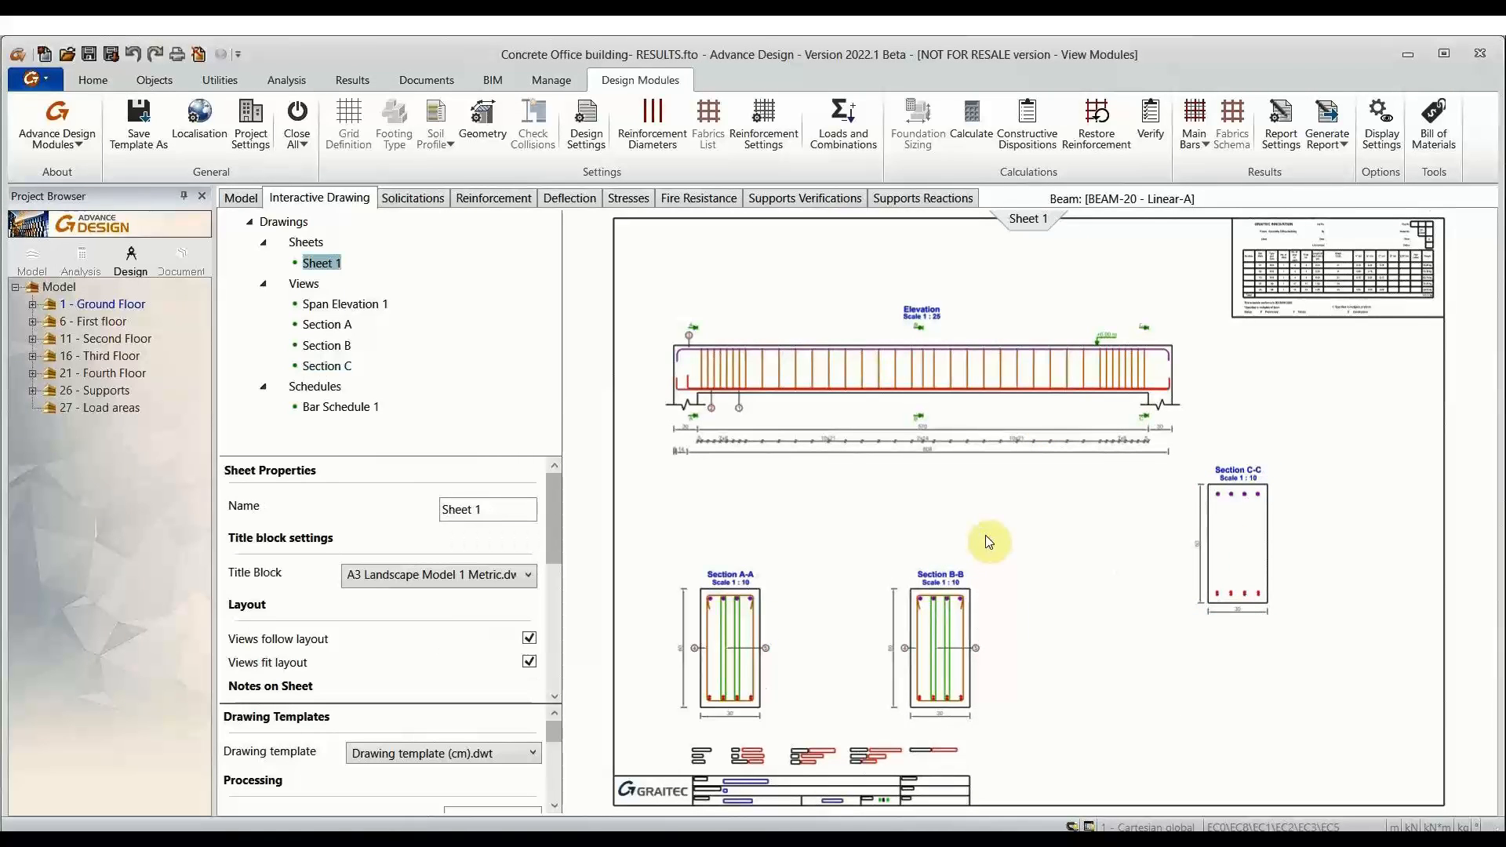
# Step: Export Sheet 1 as a DWG file named Sheet 2.dwg in the OVERVIEW SESSION folder
pyautogui.rightClick(985, 535)
pyautogui.click(877, 766)
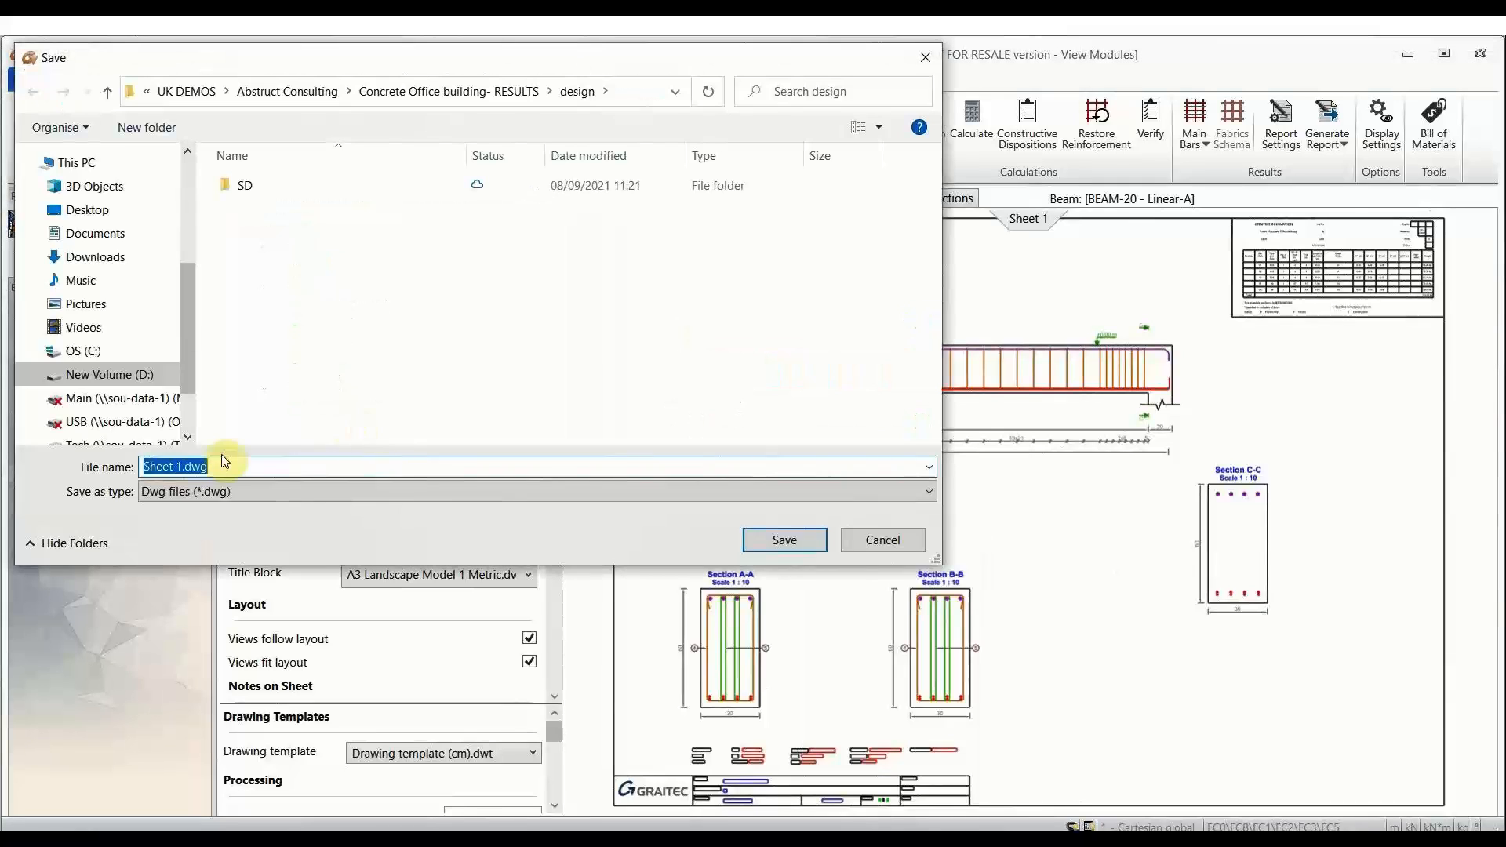
pyautogui.moveTo(189, 293); pyautogui.dragTo(218, 135)
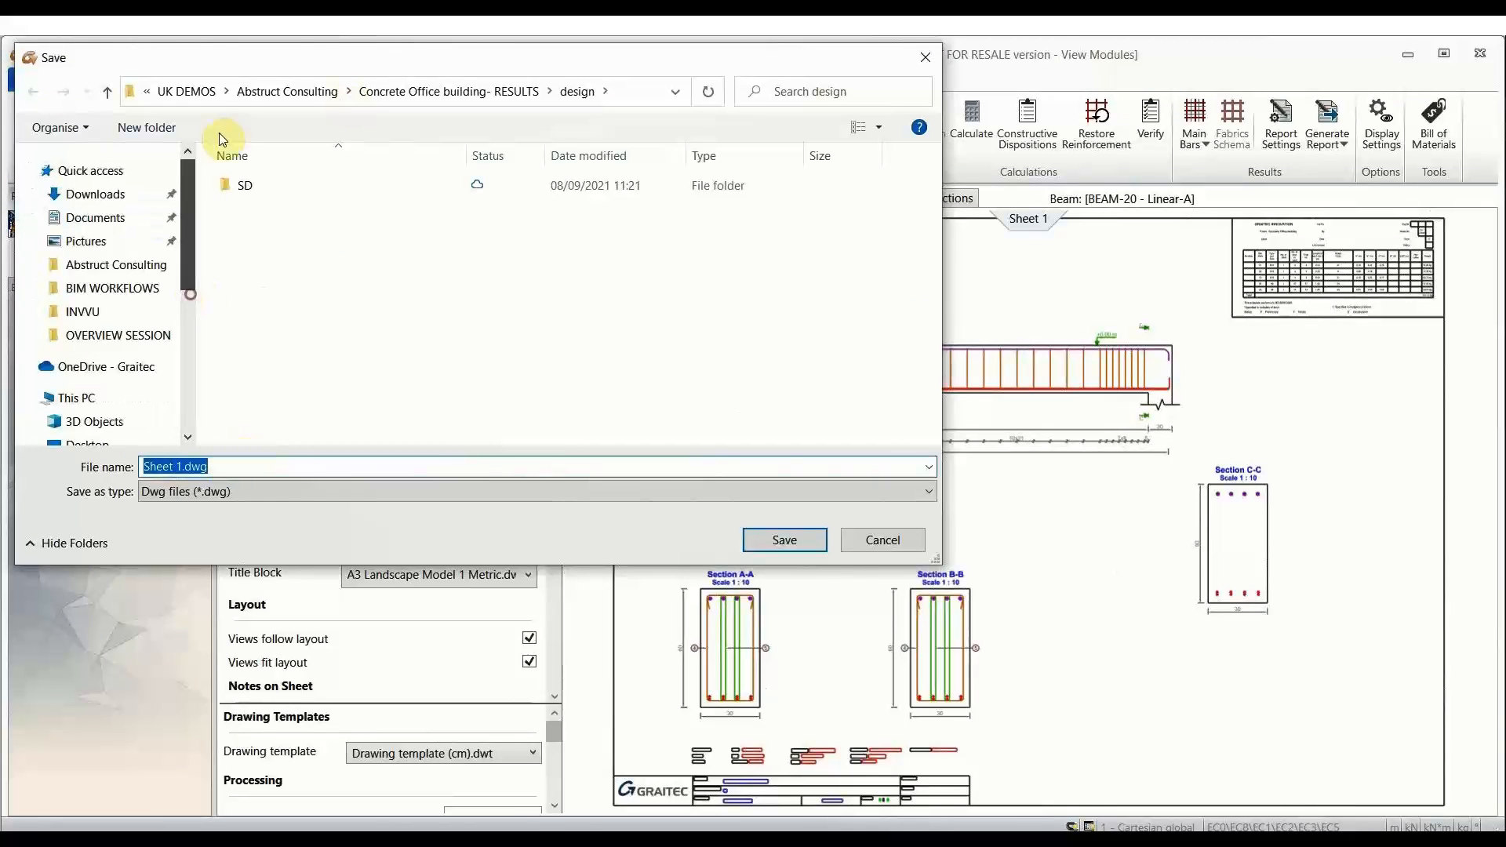
pyautogui.click(102, 332)
pyautogui.click(187, 468)
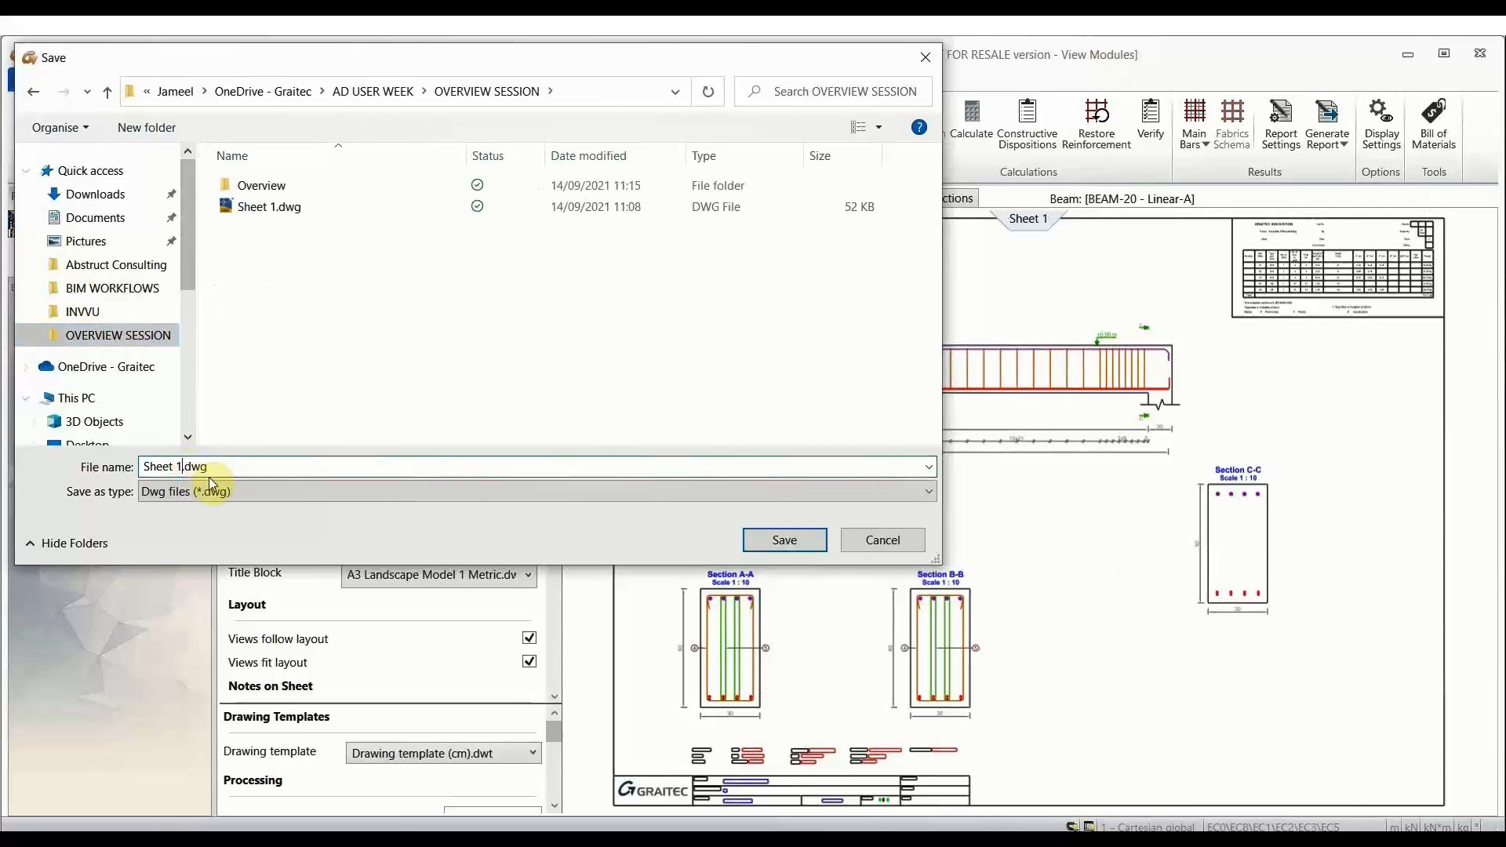
pyautogui.write('2')
pyautogui.click(785, 540)
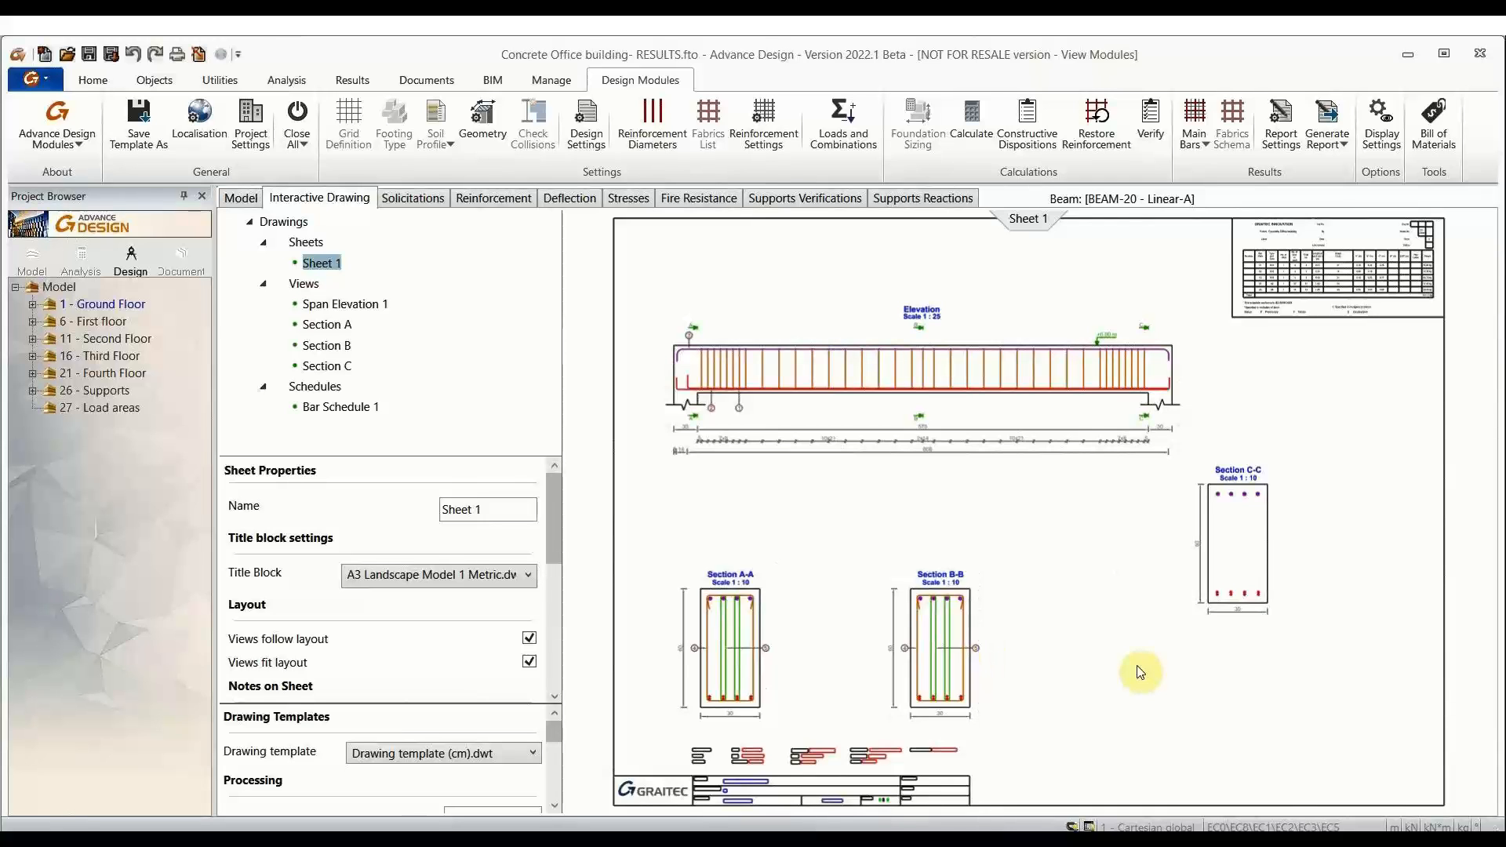
# Step: Switch to AutoCAD with Sheet 2.dwg and examine the exported elevation, sections and bar schedule
pyautogui.click(1075, 780)
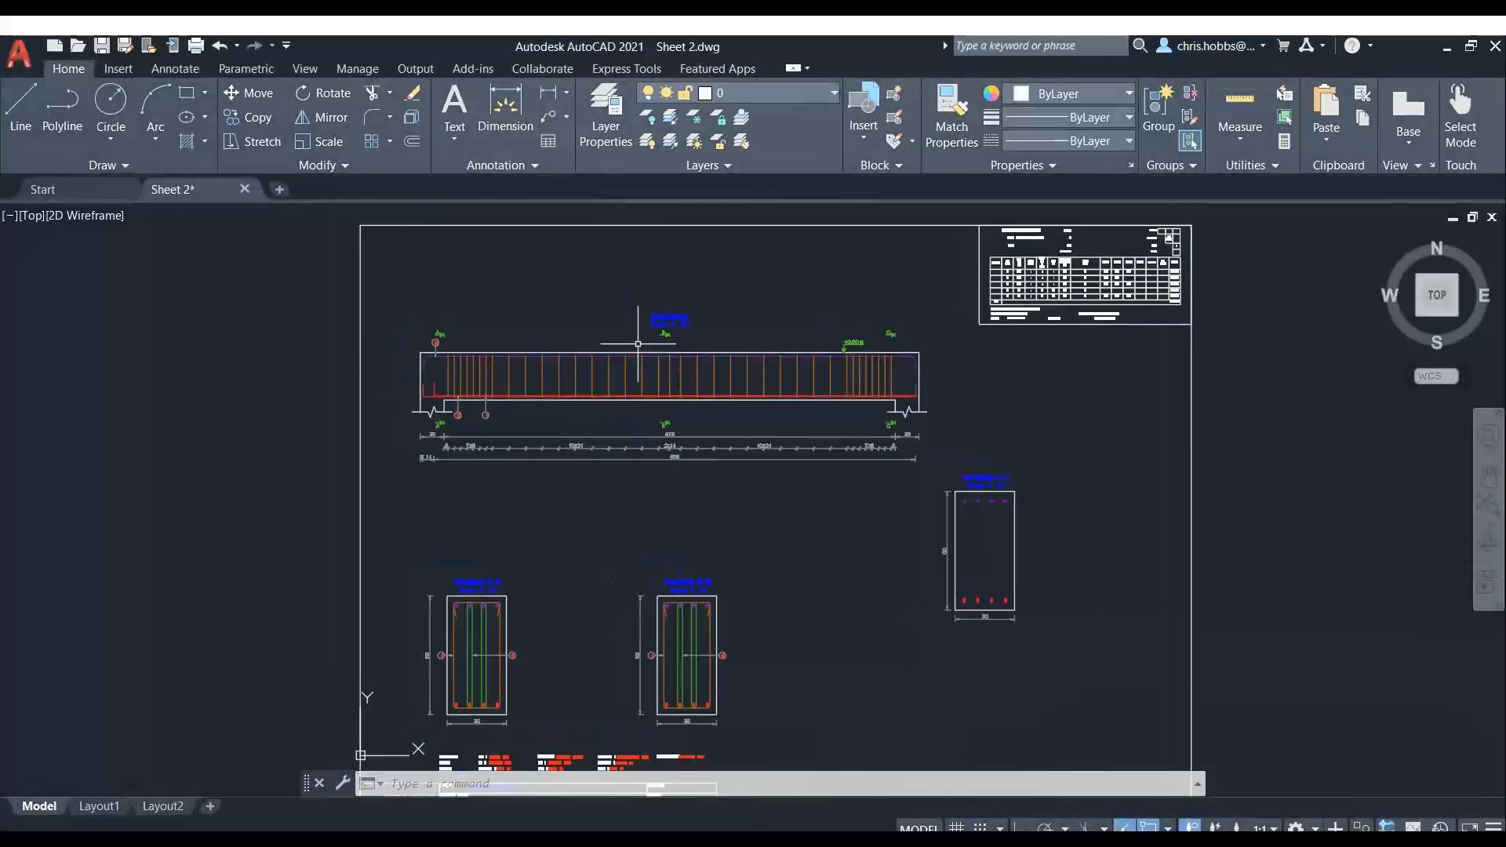
pyautogui.scroll(6, 639, 337)
pyautogui.scroll(-8, 776, 319)
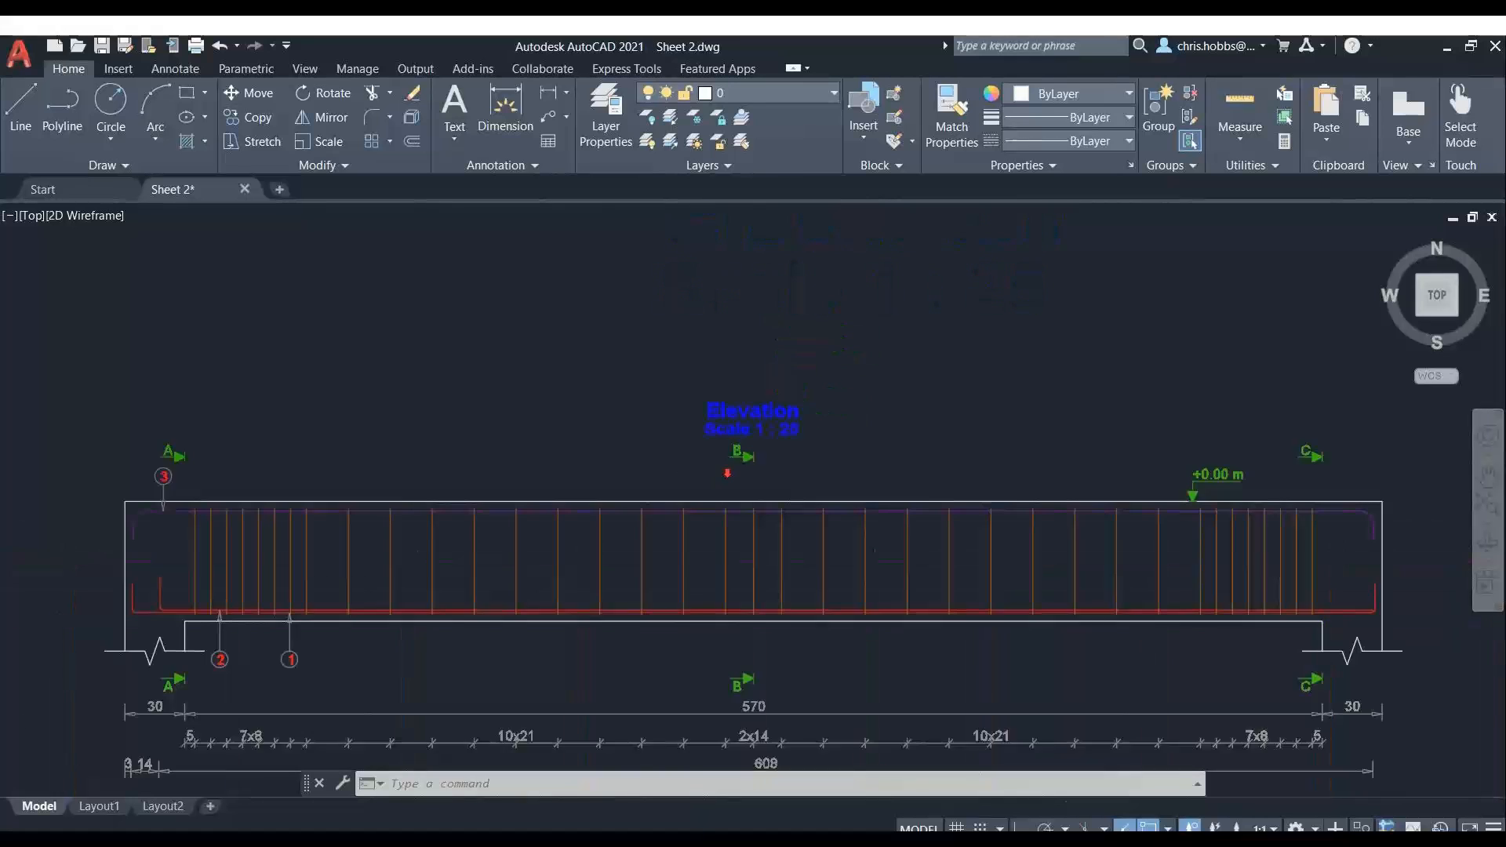
pyautogui.moveTo(763, 420); pyautogui.dragTo(888, 16, button='middle')
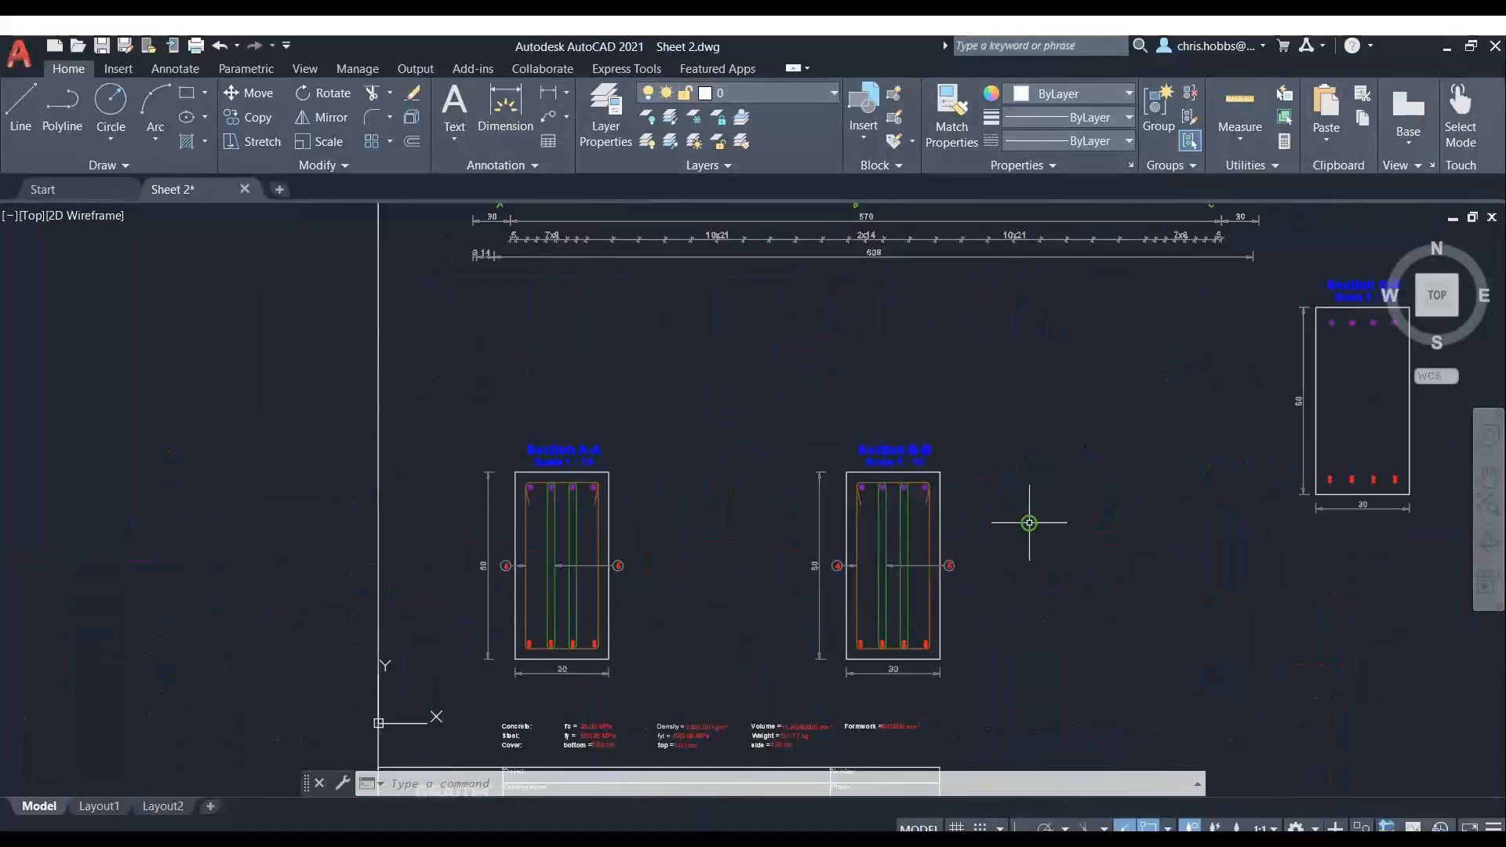
pyautogui.moveTo(1029, 524); pyautogui.dragTo(714, 760, button='middle')
pyautogui.scroll(2, 975, 327)
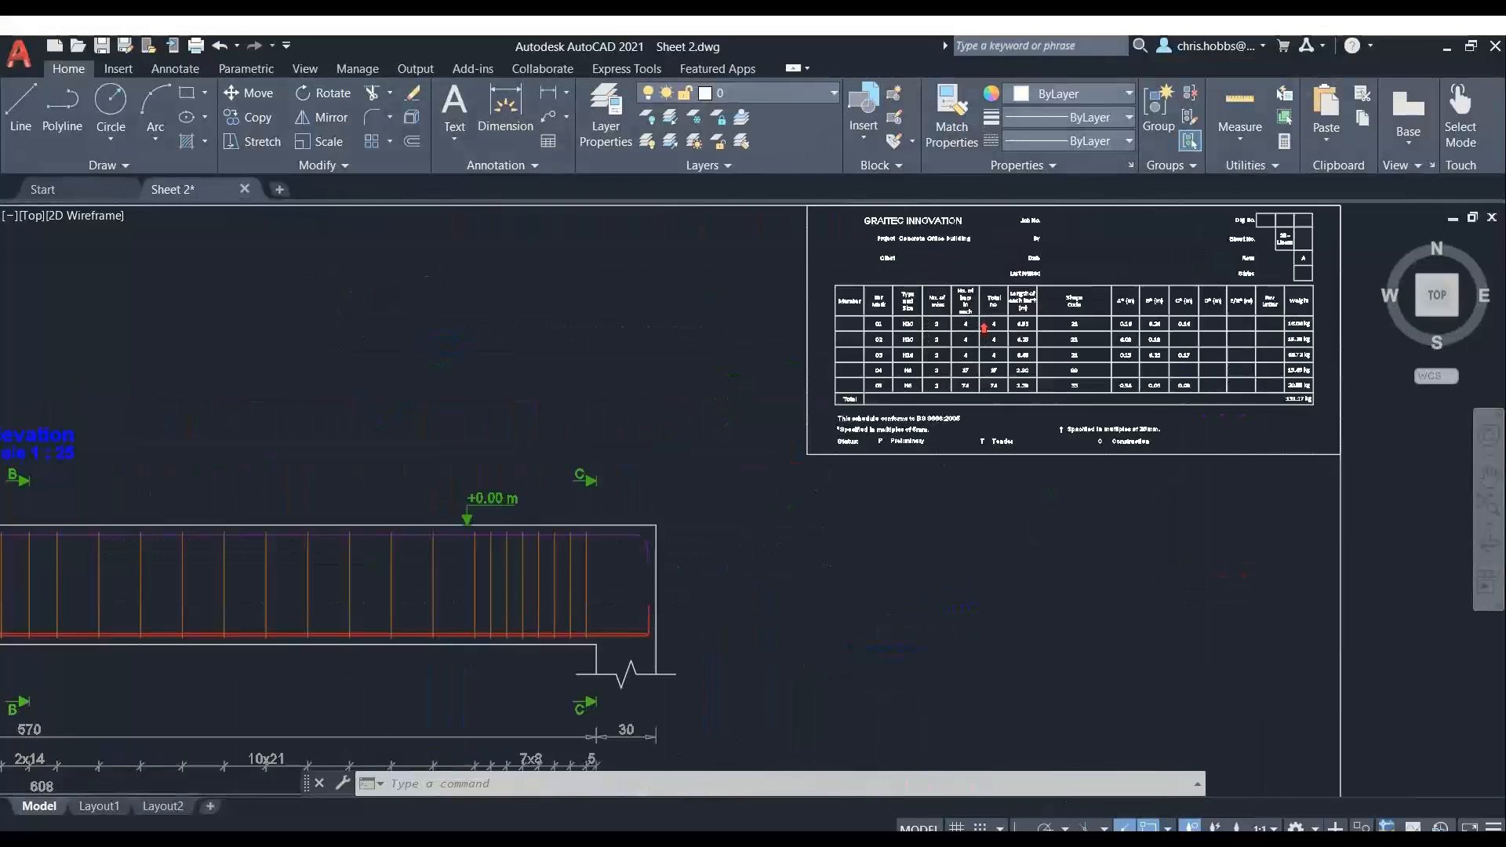
pyautogui.scroll(-2, 975, 328)
pyautogui.moveTo(640, 322); pyautogui.dragTo(797, 511, button='middle')
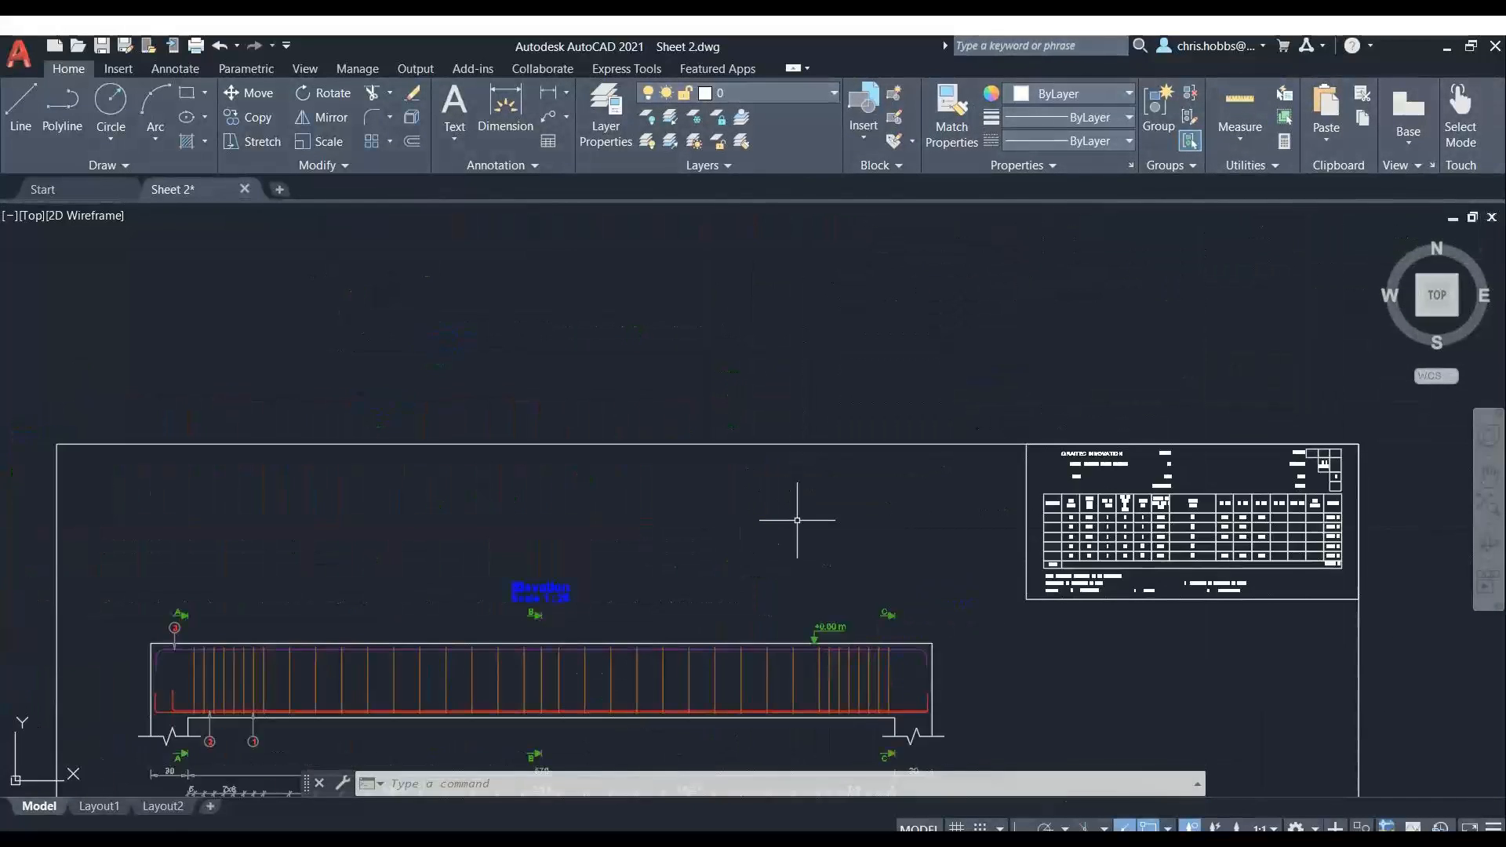
# Step: Examine the exported drawing's title block and the concrete, steel and cover data above it
pyautogui.scroll(-4, 797, 510)
pyautogui.scroll(2, 665, 638)
pyautogui.scroll(5, 666, 638)
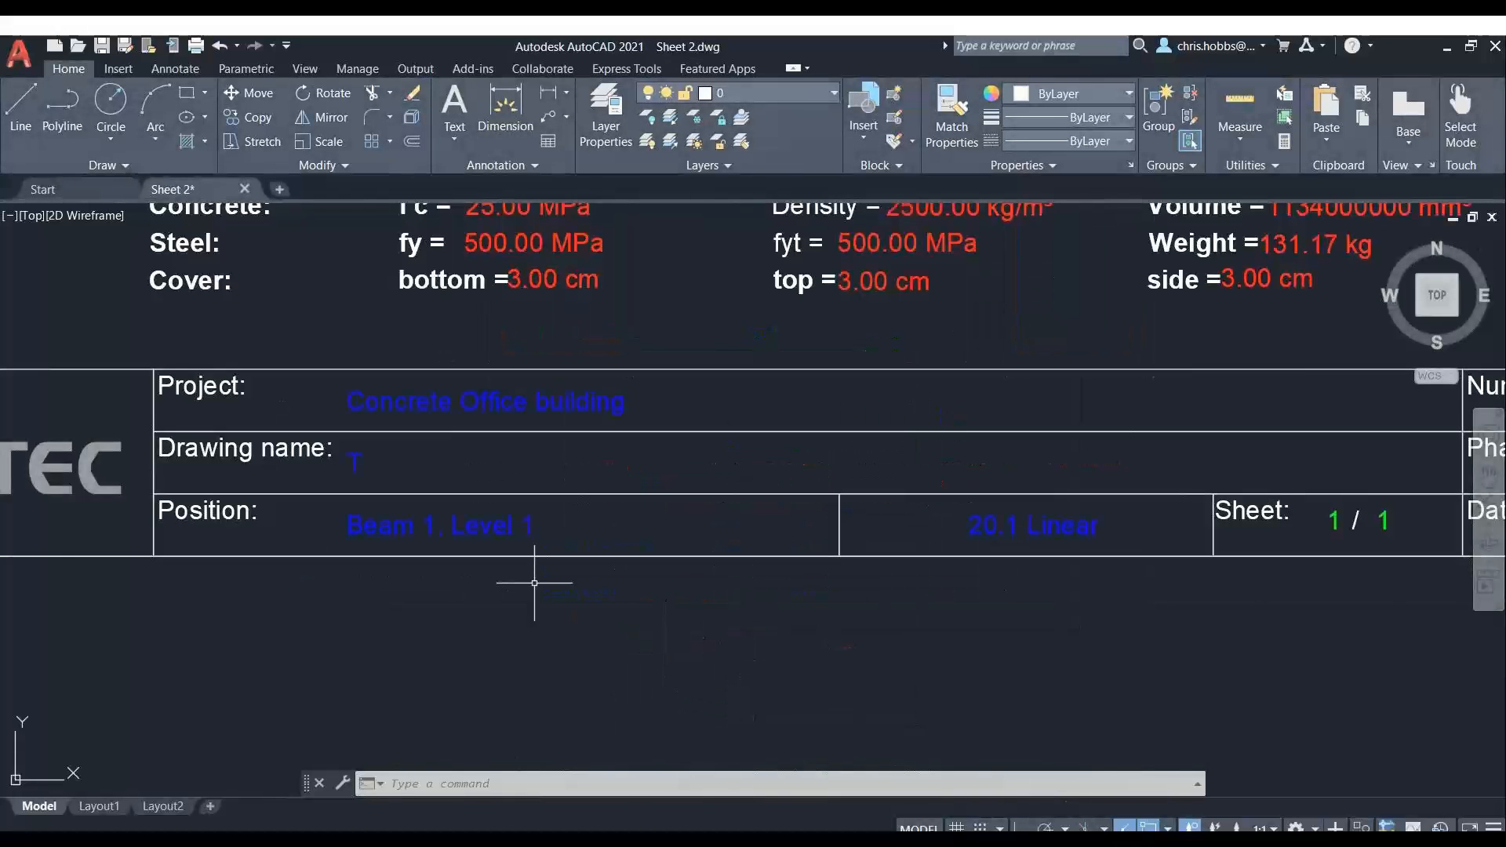
pyautogui.moveTo(295, 501); pyautogui.dragTo(322, 572, button='middle')
pyautogui.moveTo(780, 460); pyautogui.dragTo(748, 462, button='middle')
pyautogui.scroll(-6, 753, 479)
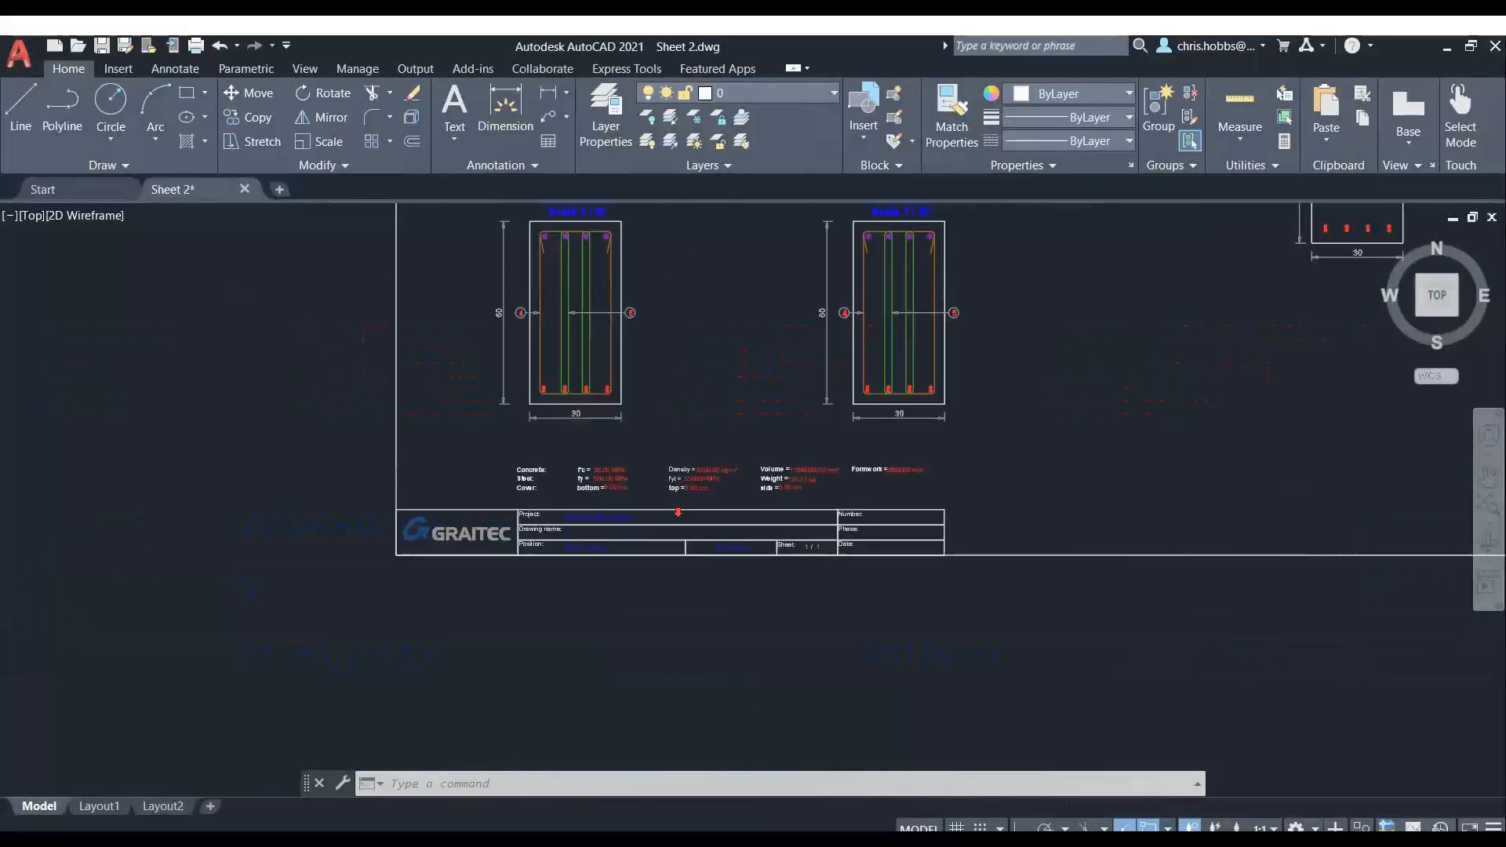
# Step: Inspect the Section B-B view as a selectable object, and close AutoCAD without saving changes to Sheet 2.dwg
pyautogui.scroll(8, 765, 505)
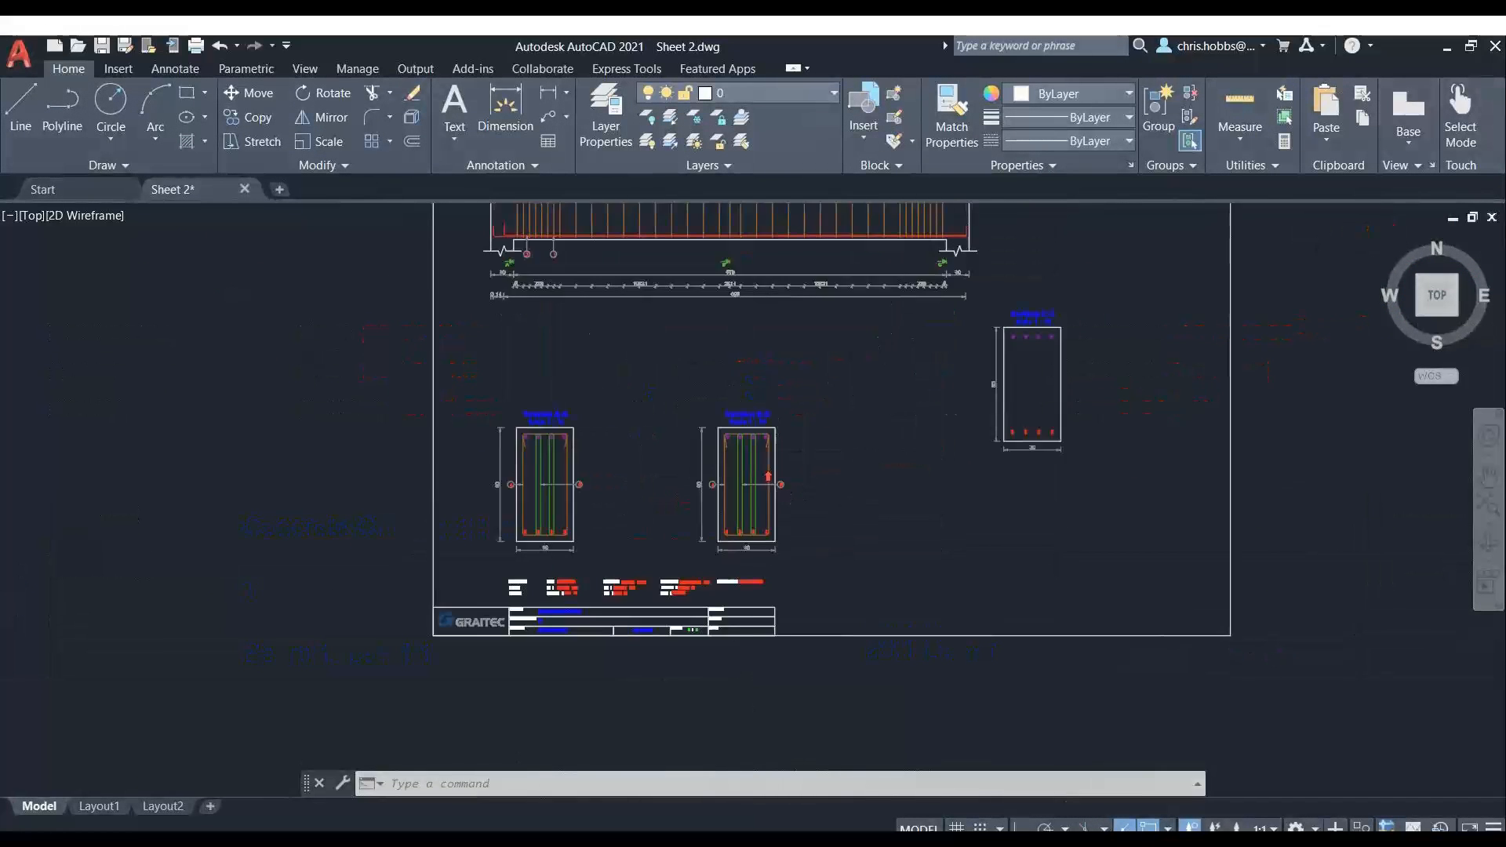
pyautogui.click(759, 472)
pyautogui.click(735, 455)
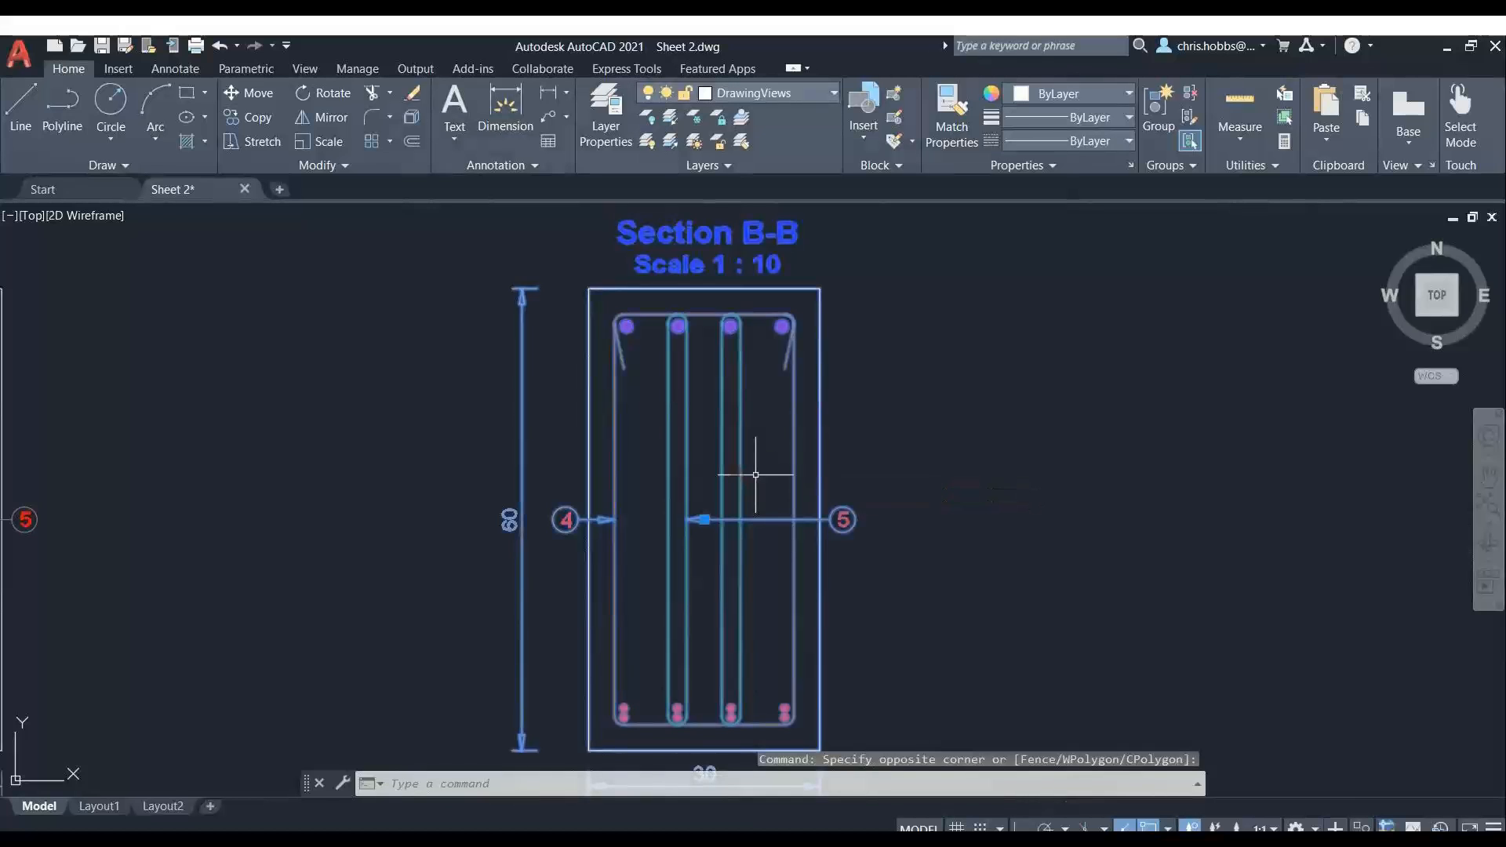
pyautogui.press('Escape')
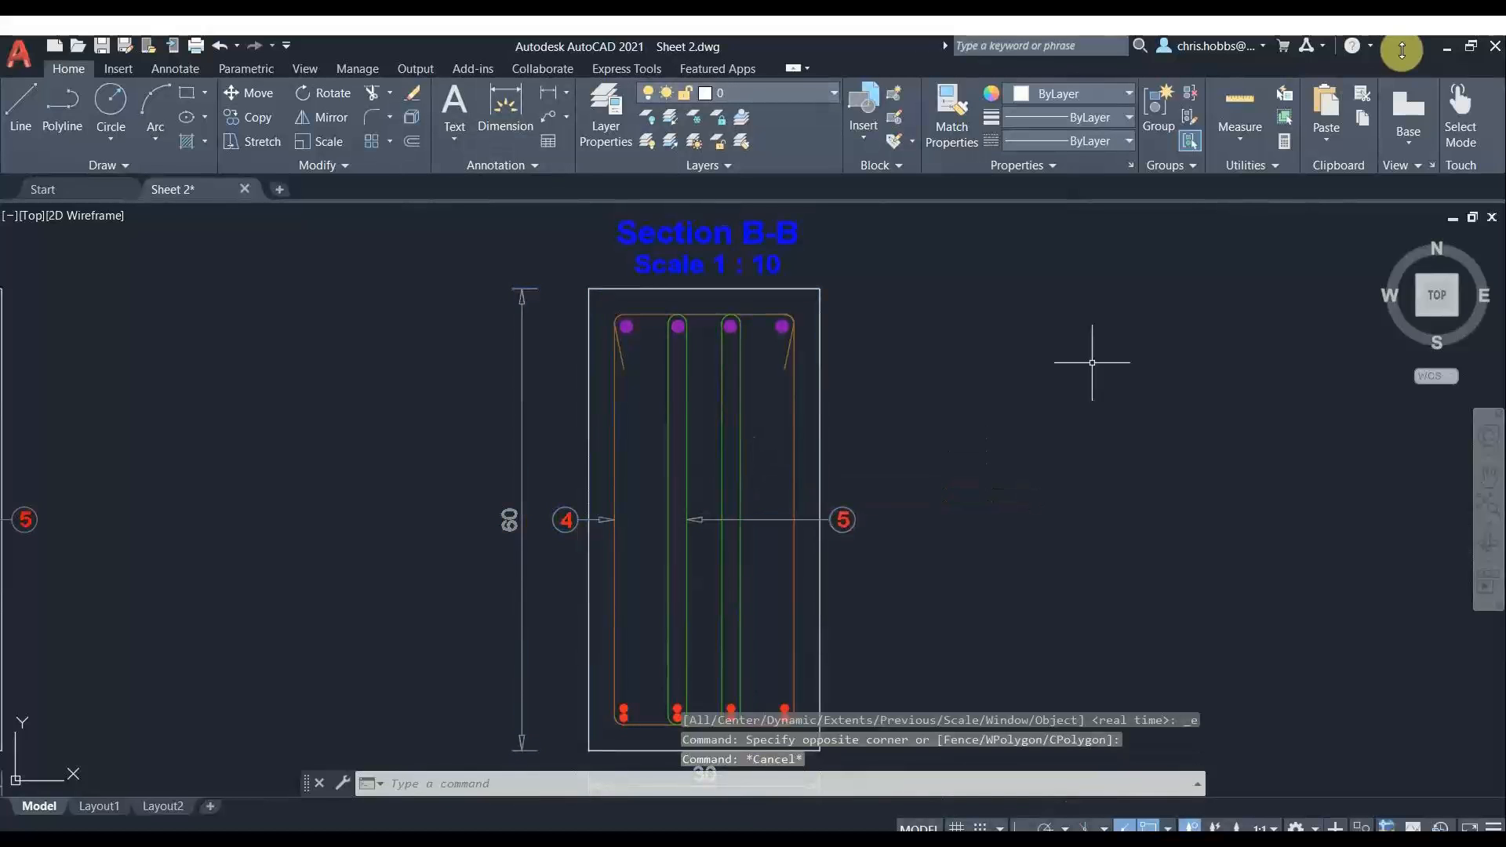
pyautogui.click(1495, 53)
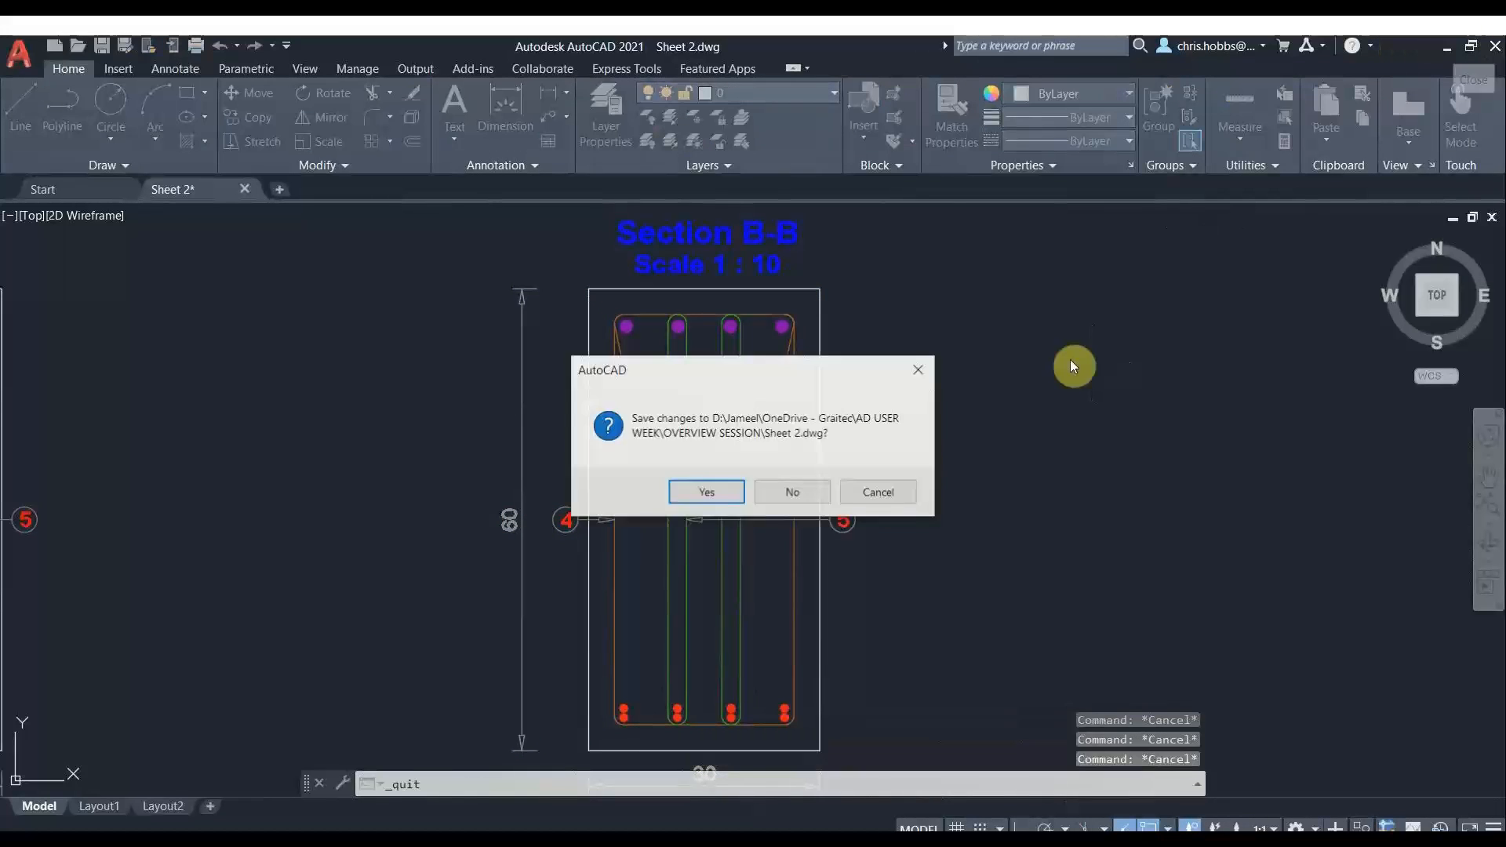
pyautogui.click(797, 490)
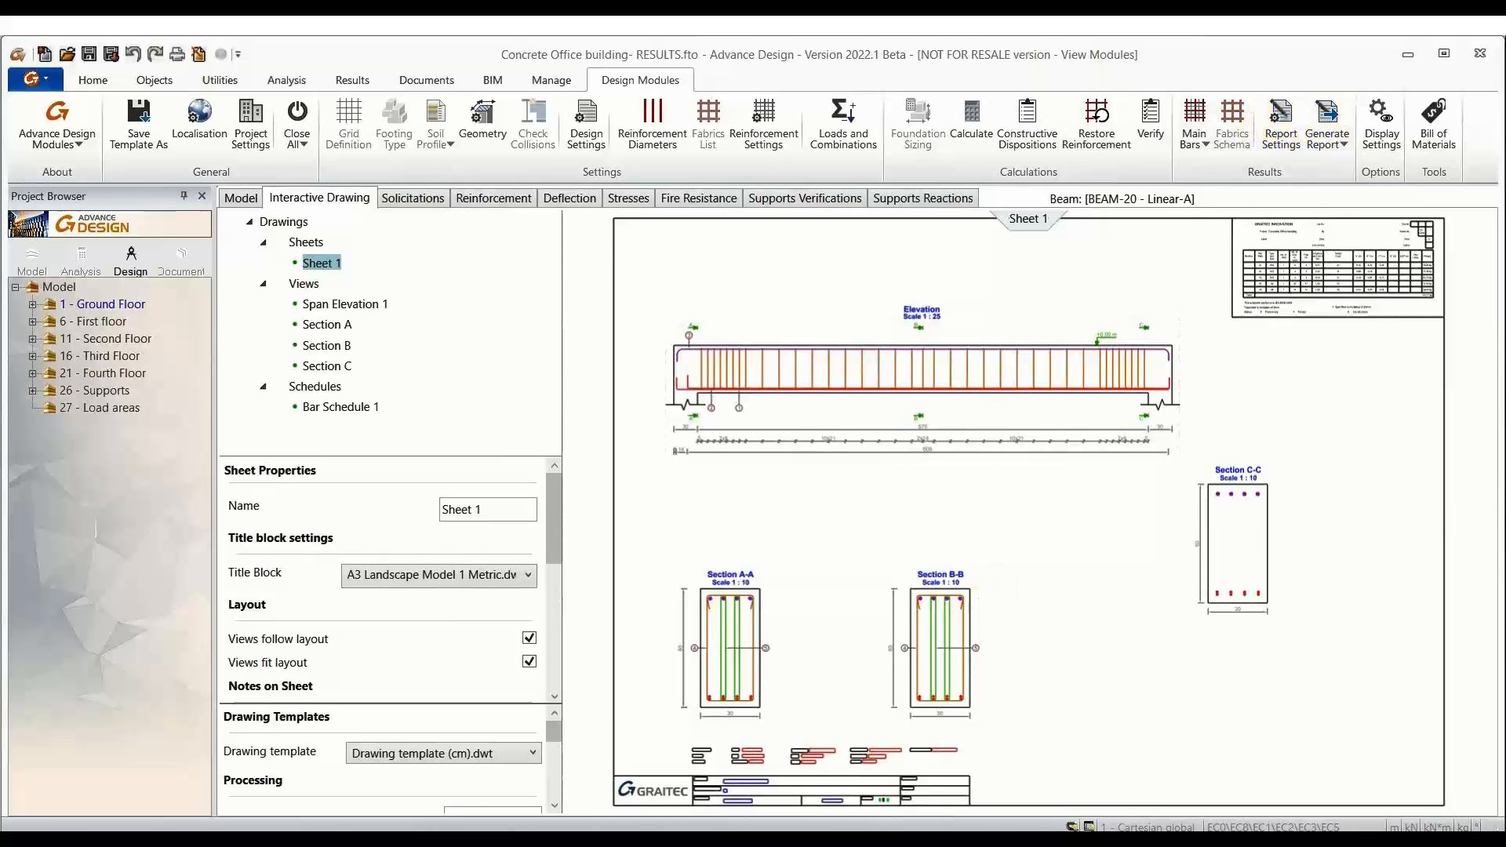
# Step: Switch to Adobe Acrobat Reader with the BEAM-19 - Linear-A Report.pdf and examine its table of contents at 100% zoom
pyautogui.hotkey('alt', 'Tab')
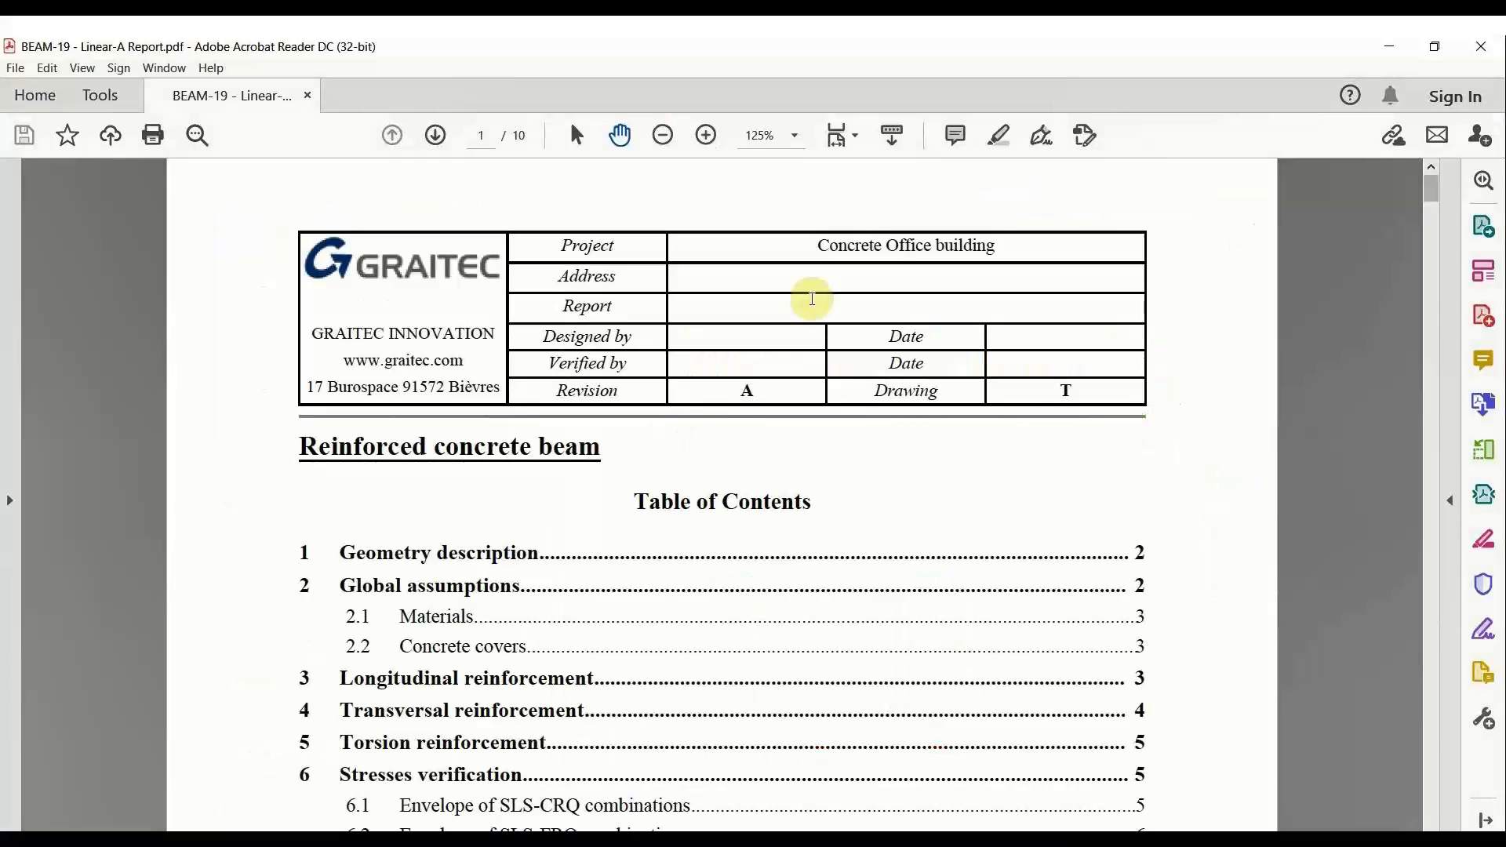
pyautogui.click(662, 139)
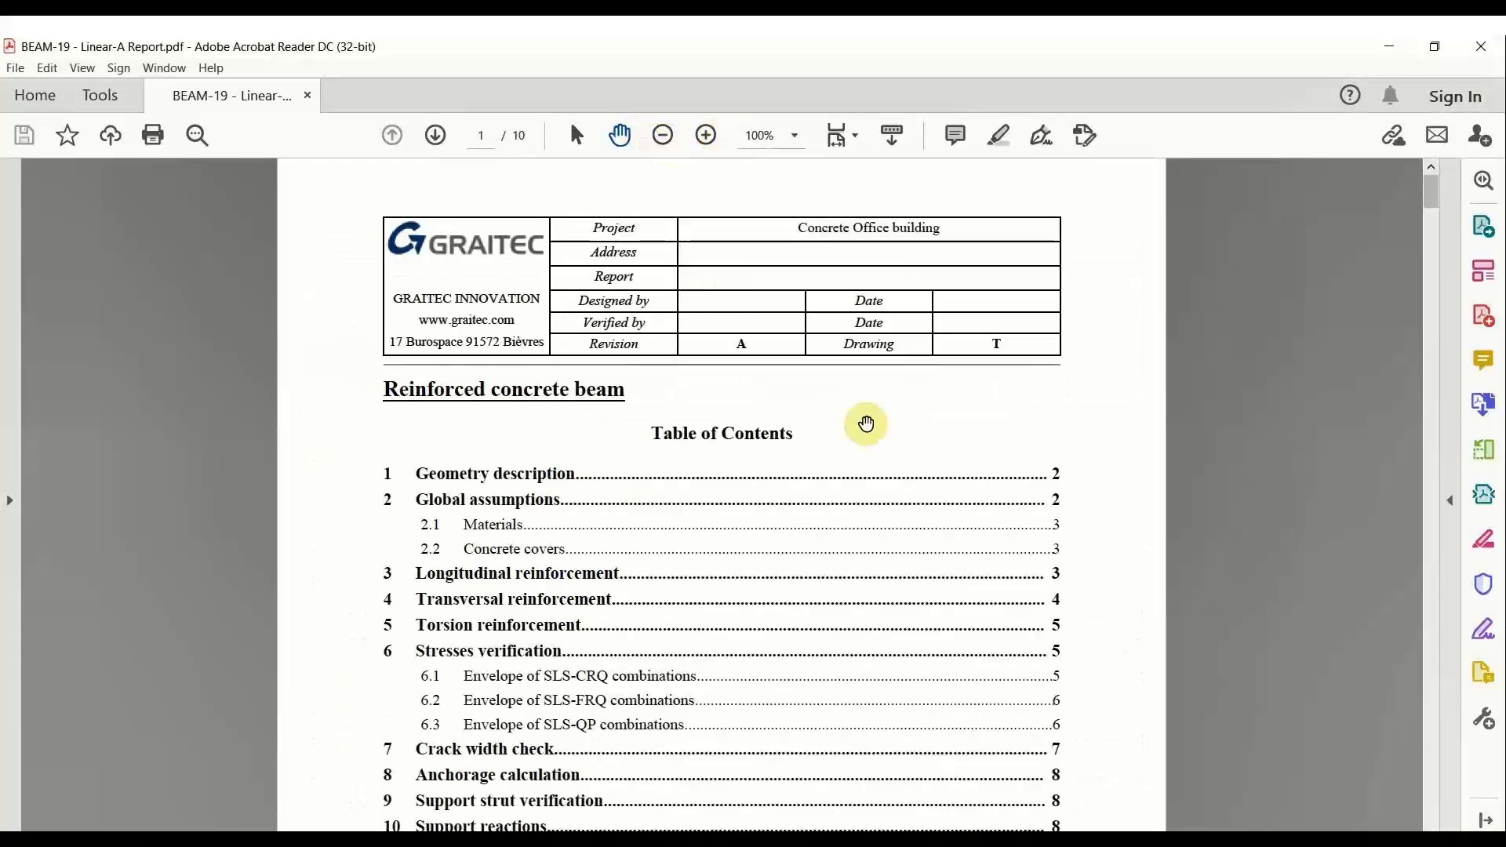
pyautogui.scroll(-2, 867, 423)
pyautogui.scroll(-1, 867, 423)
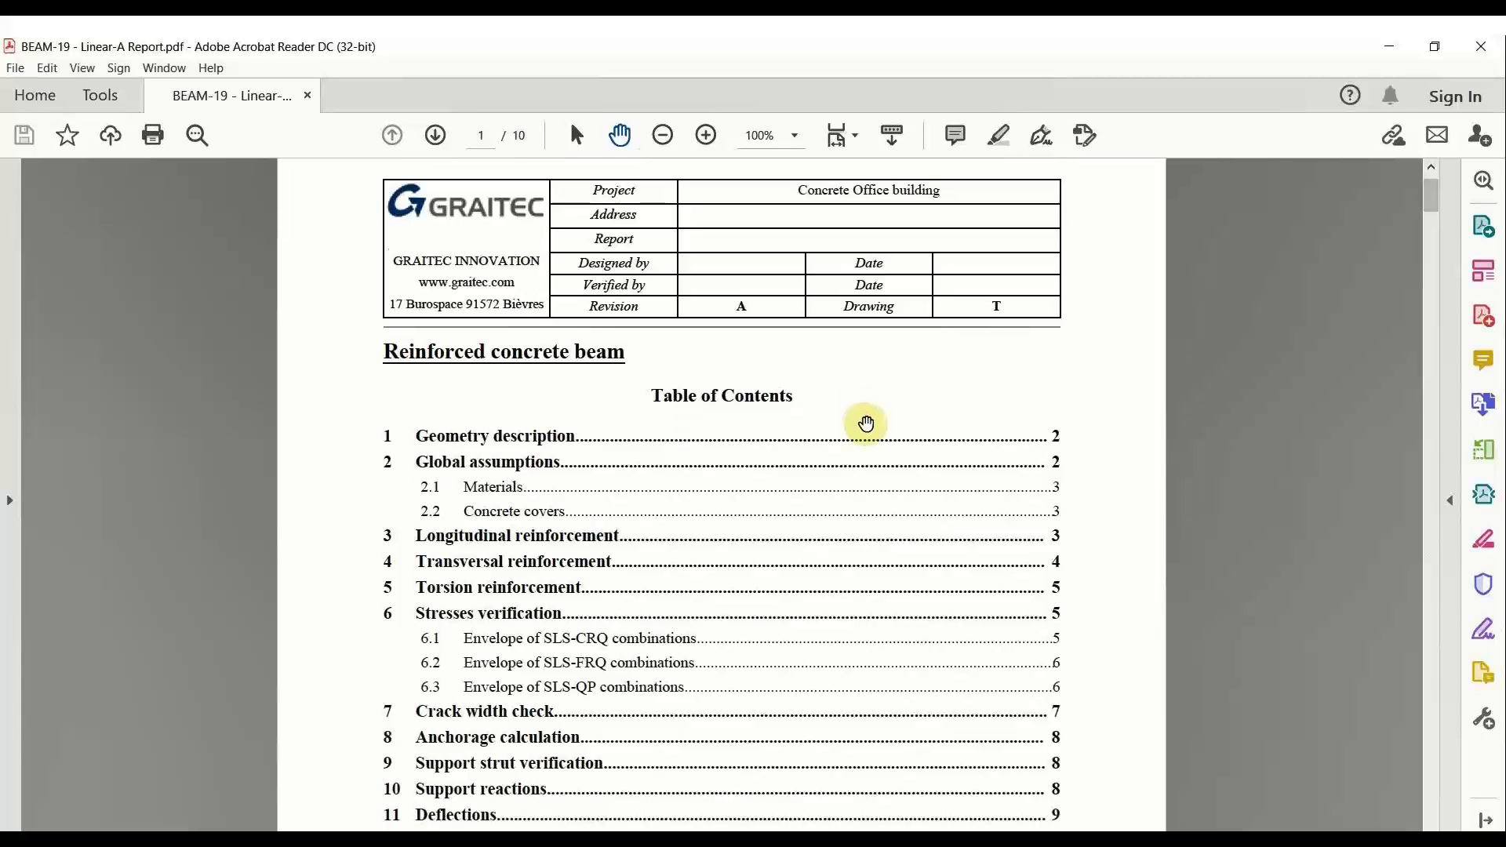
pyautogui.scroll(-8, 867, 423)
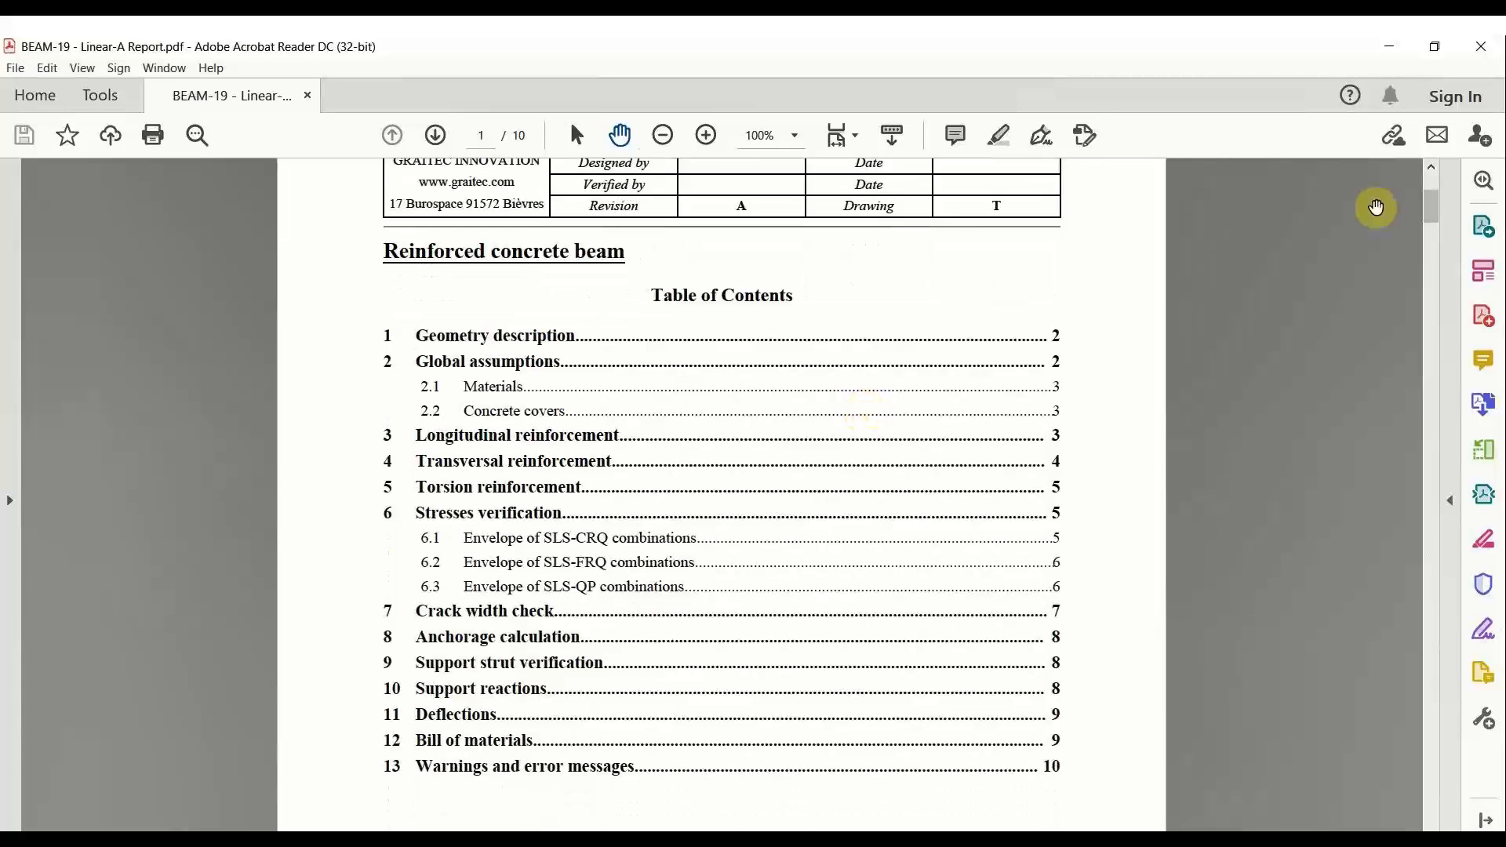
# Step: Page through the report from the design assumptions and materials to the warnings and error messages on page 10
pyautogui.click(437, 139)
pyautogui.click(437, 139)
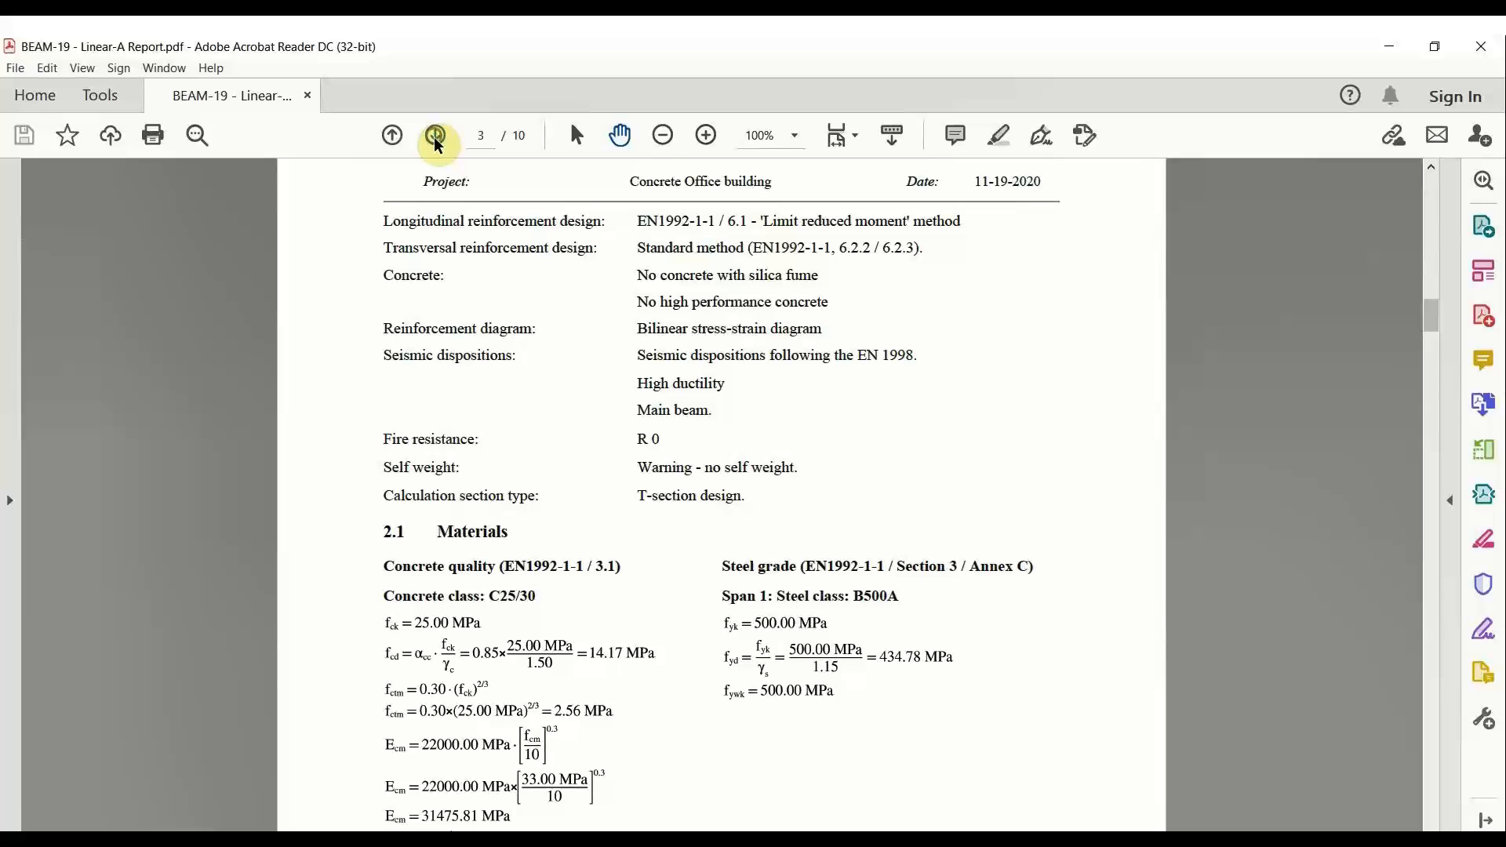
pyautogui.click(437, 138)
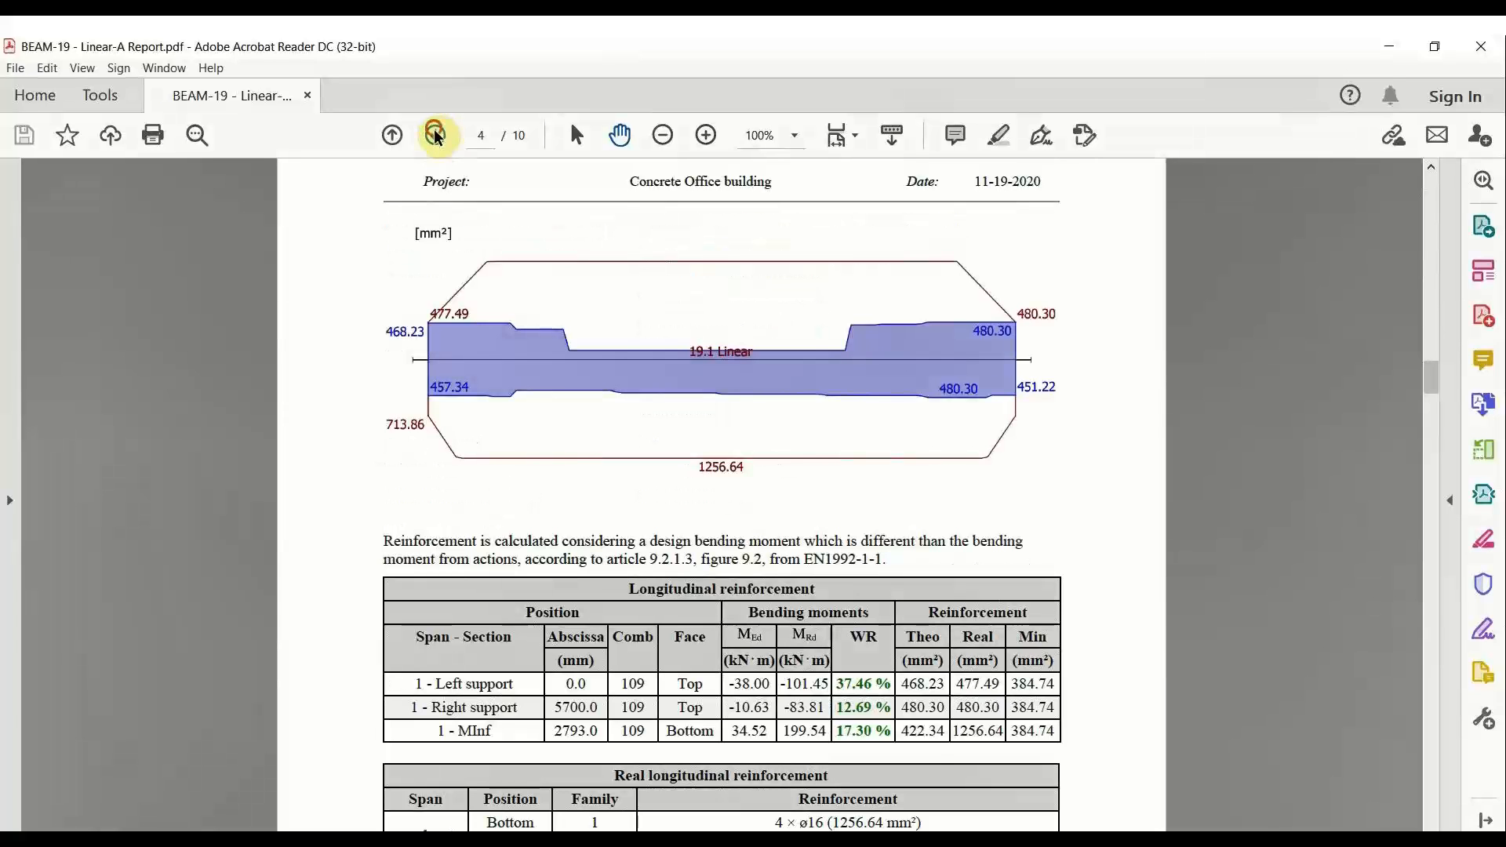
pyautogui.click(437, 138)
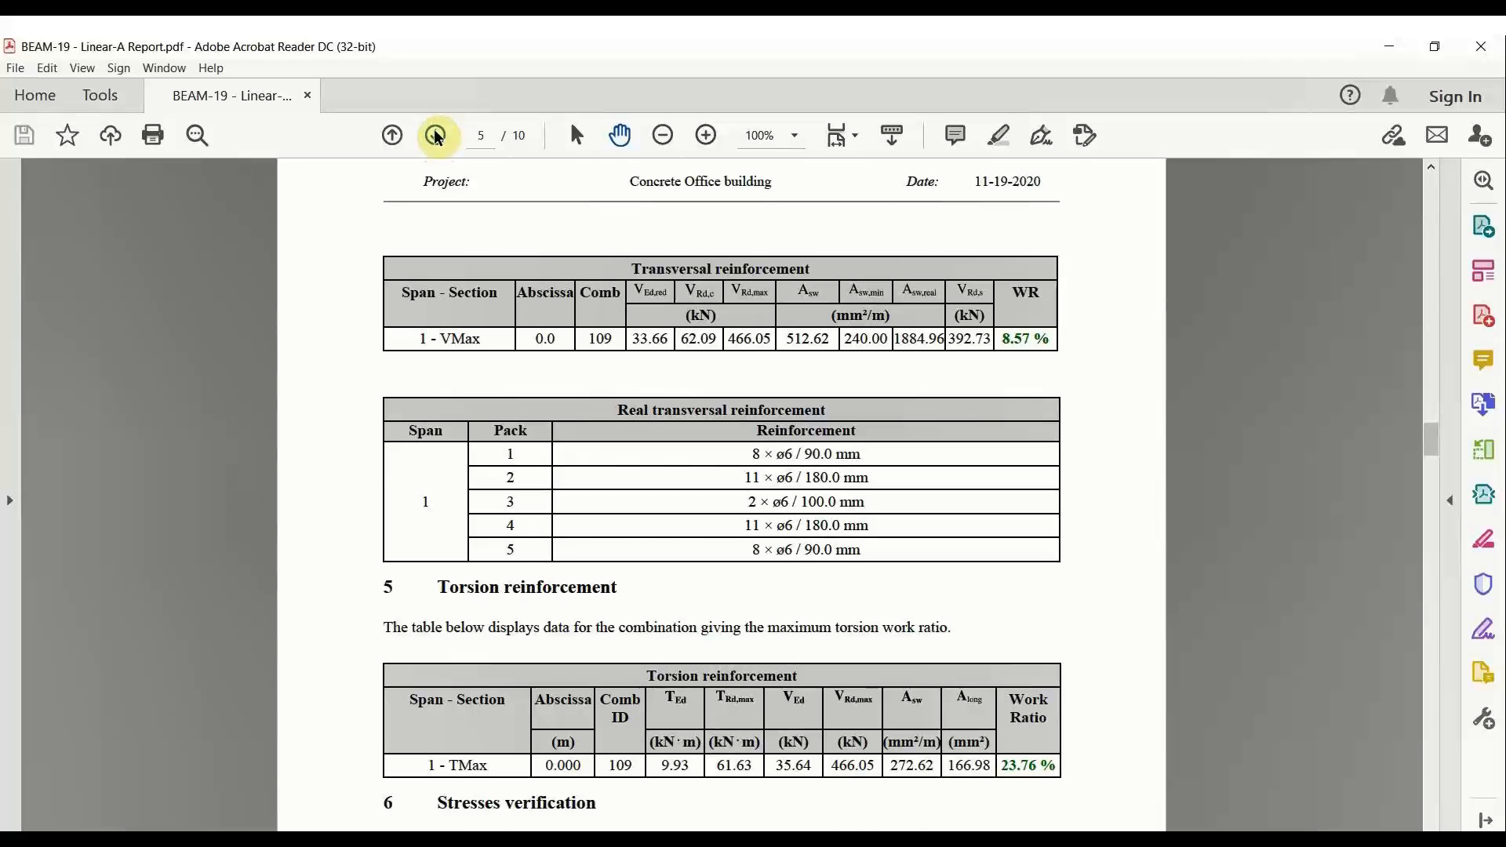
pyautogui.click(437, 138)
pyautogui.click(437, 138)
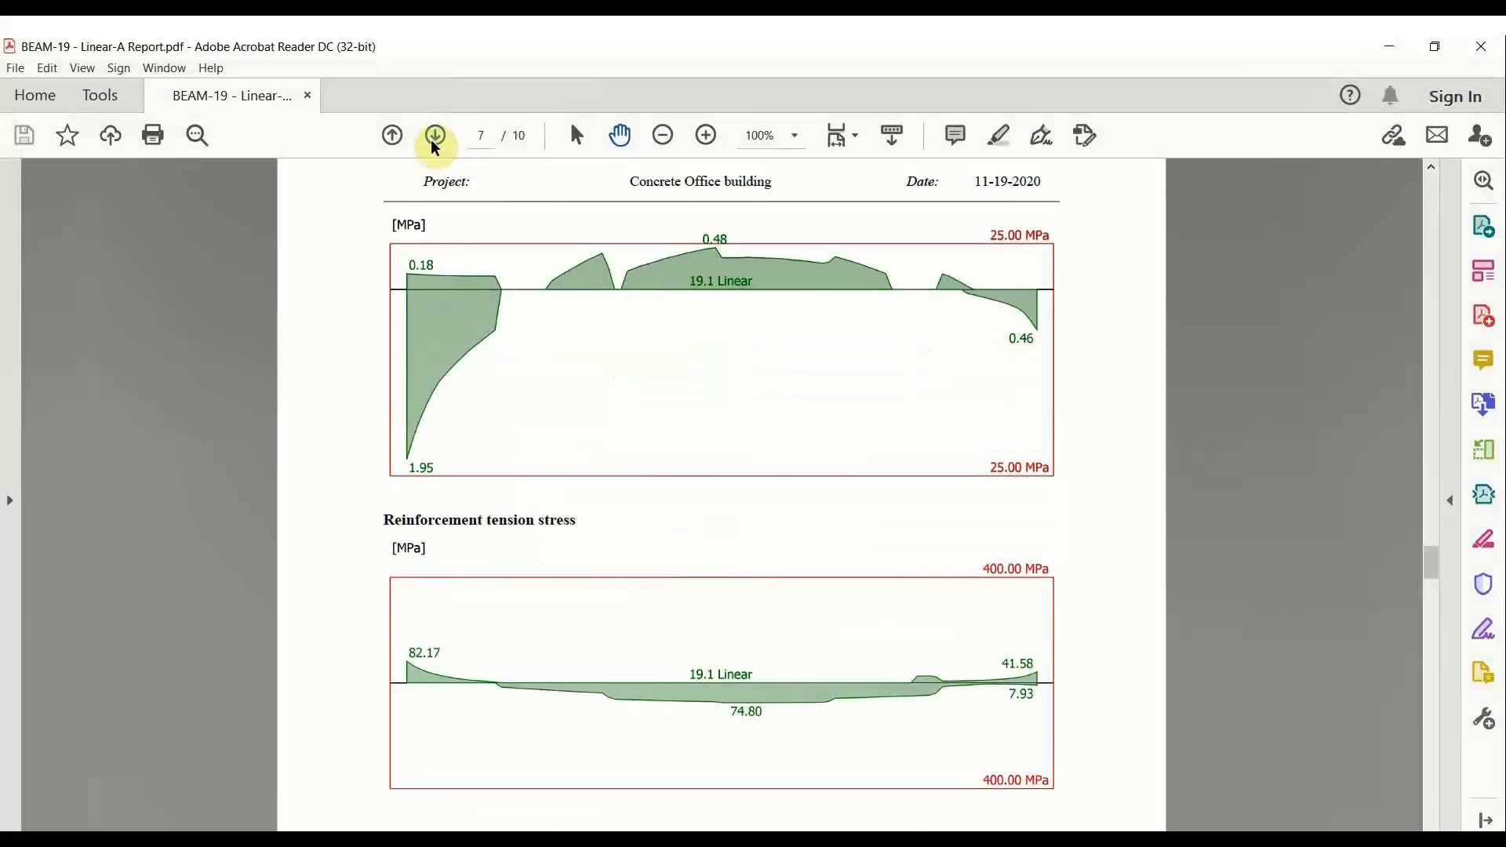
pyautogui.click(438, 141)
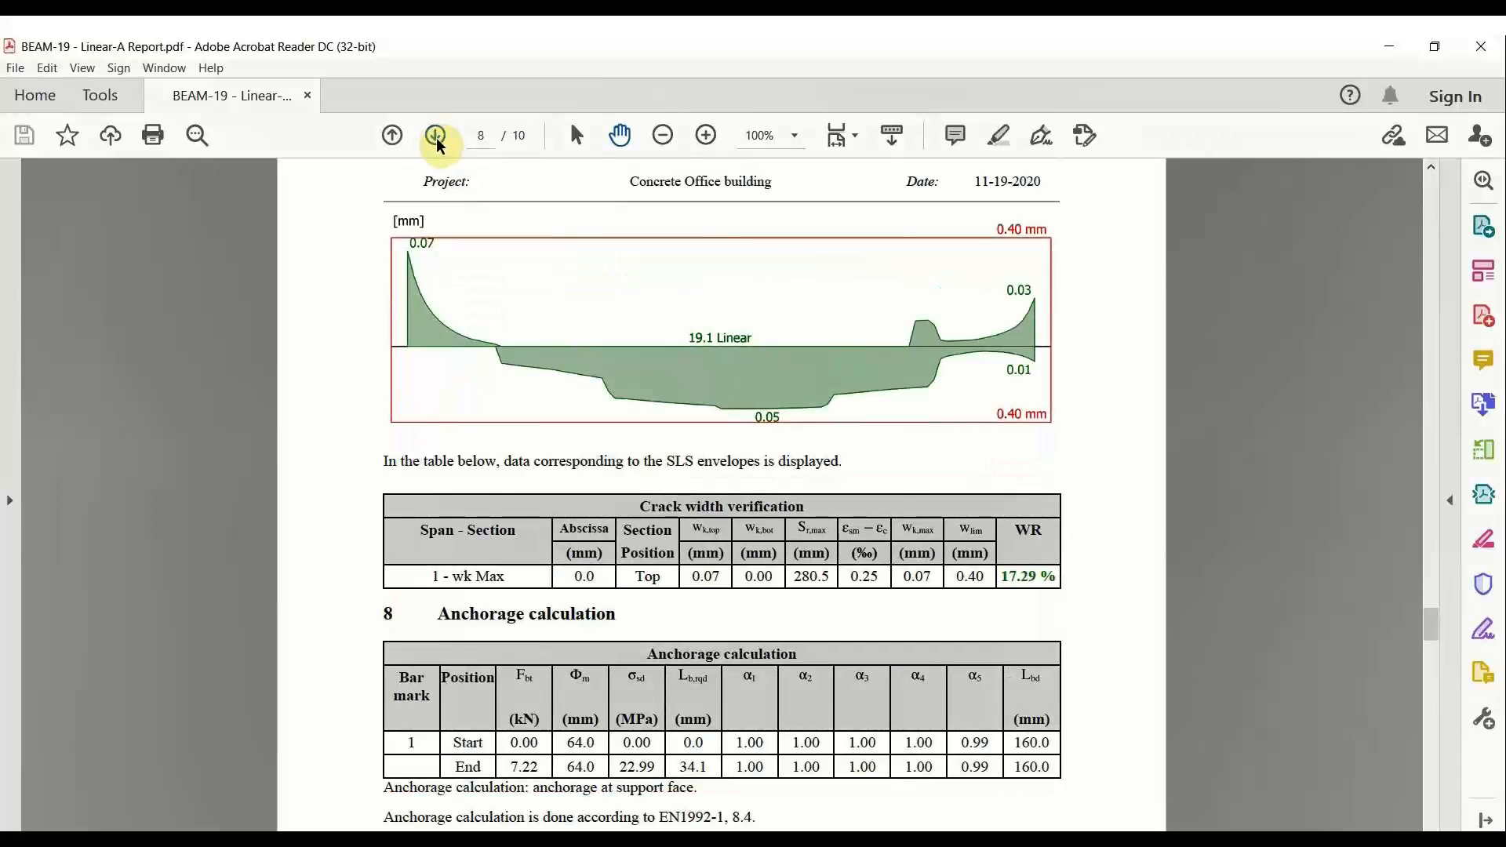
pyautogui.click(438, 141)
pyautogui.click(438, 141)
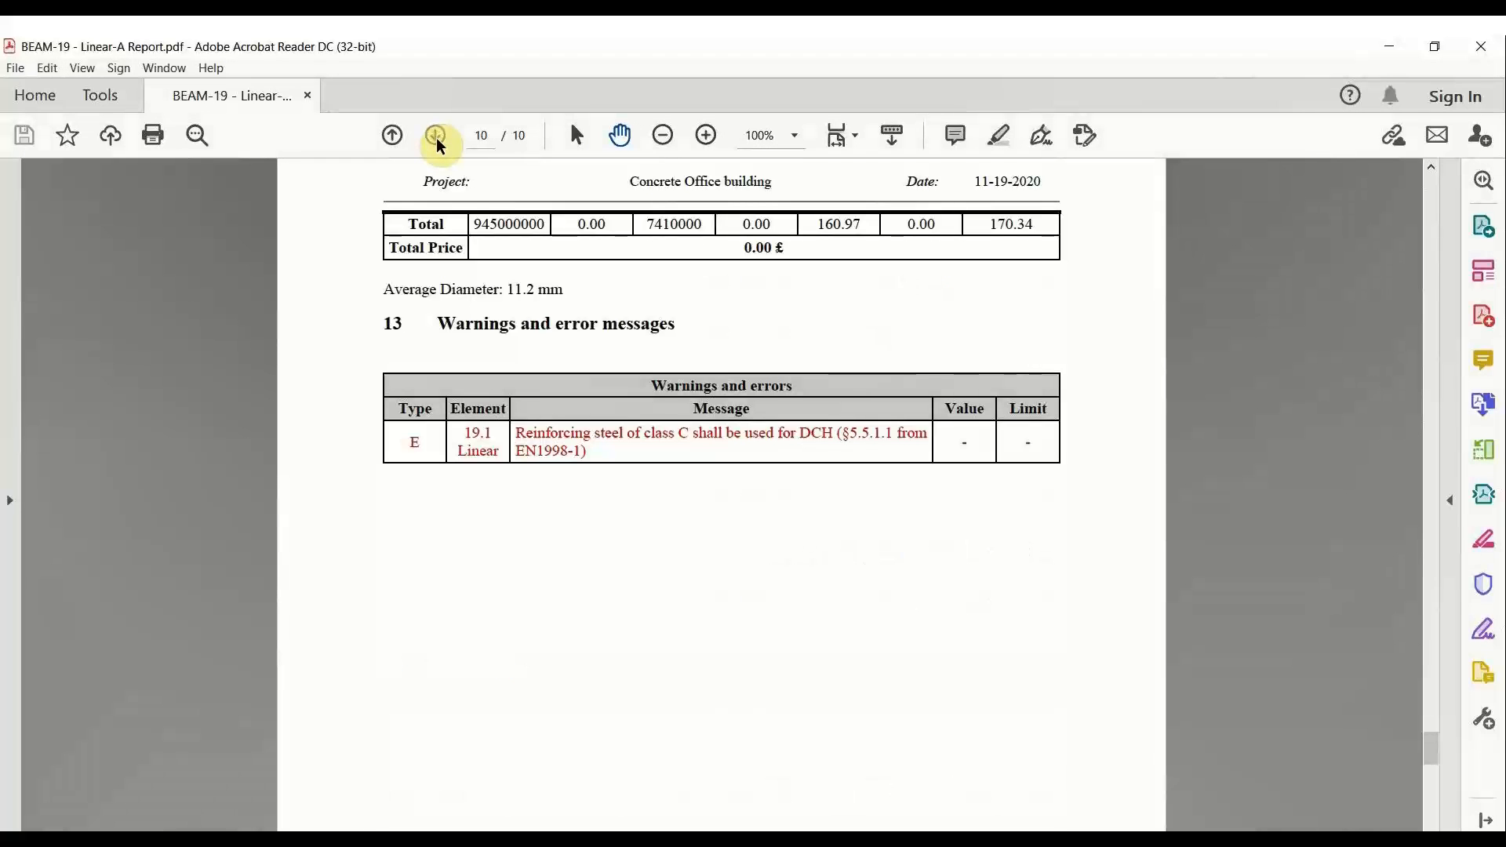
# Step: Go back through the report to page 4, examining the deflections, support reactions, stresses, torsion, transversal and longitudinal reinforcement
pyautogui.scroll(10, 808, 376)
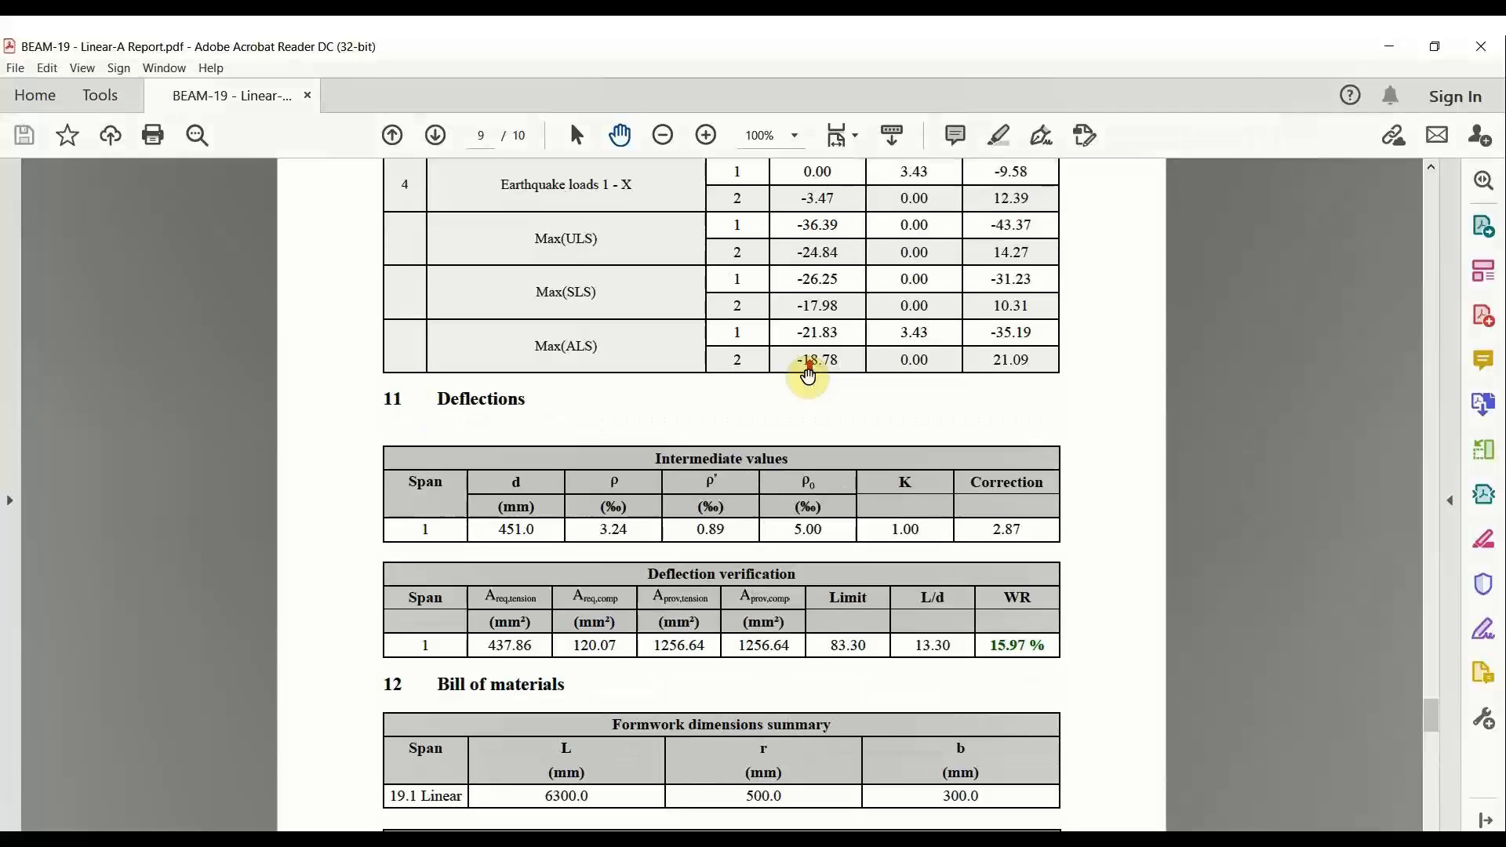
pyautogui.scroll(8, 808, 377)
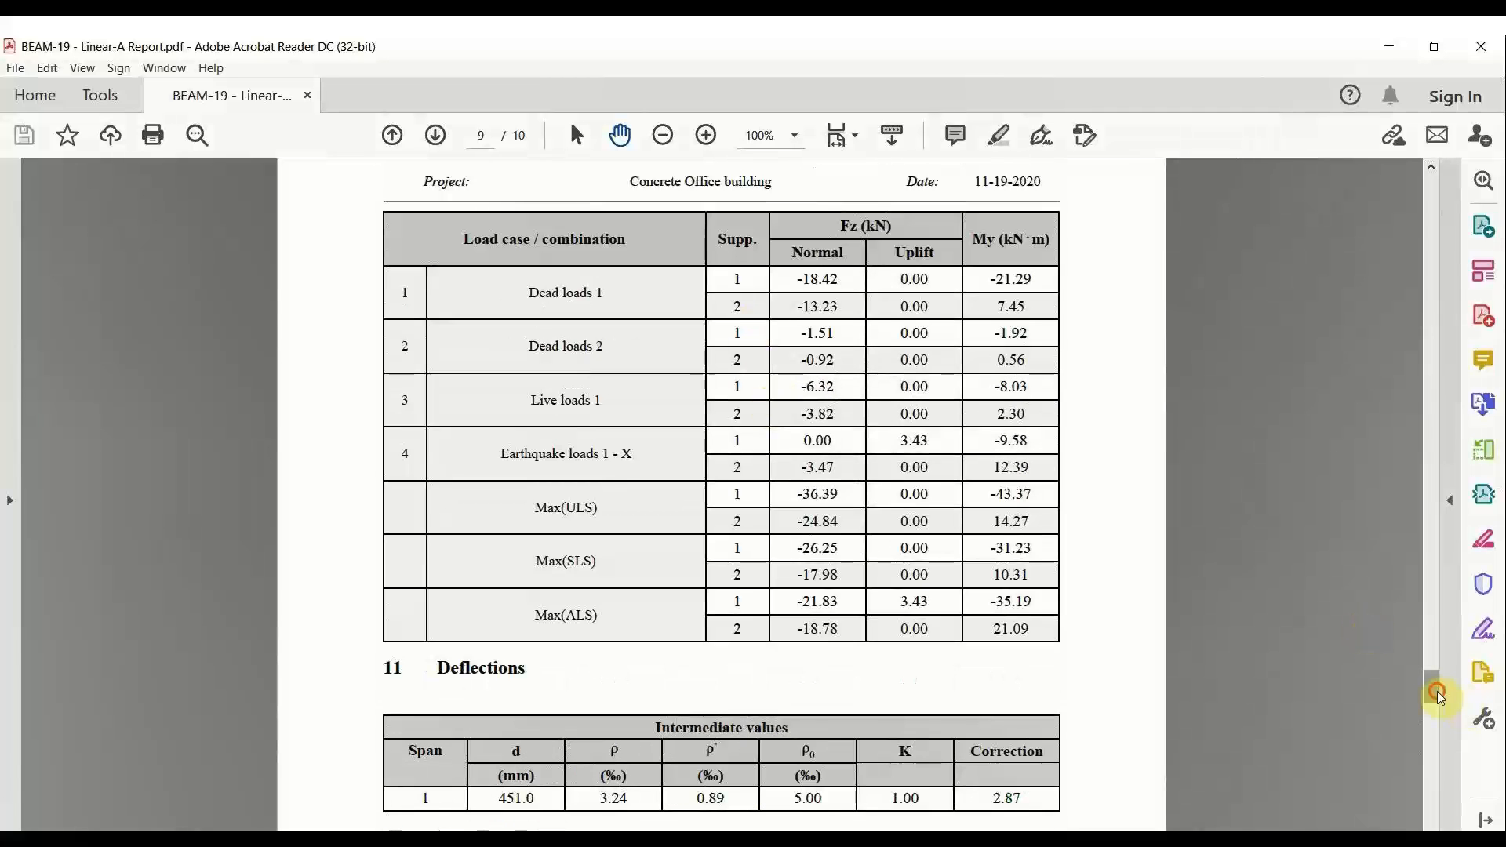
pyautogui.moveTo(1440, 696); pyautogui.dragTo(1444, 544)
pyautogui.scroll(5, 859, 505)
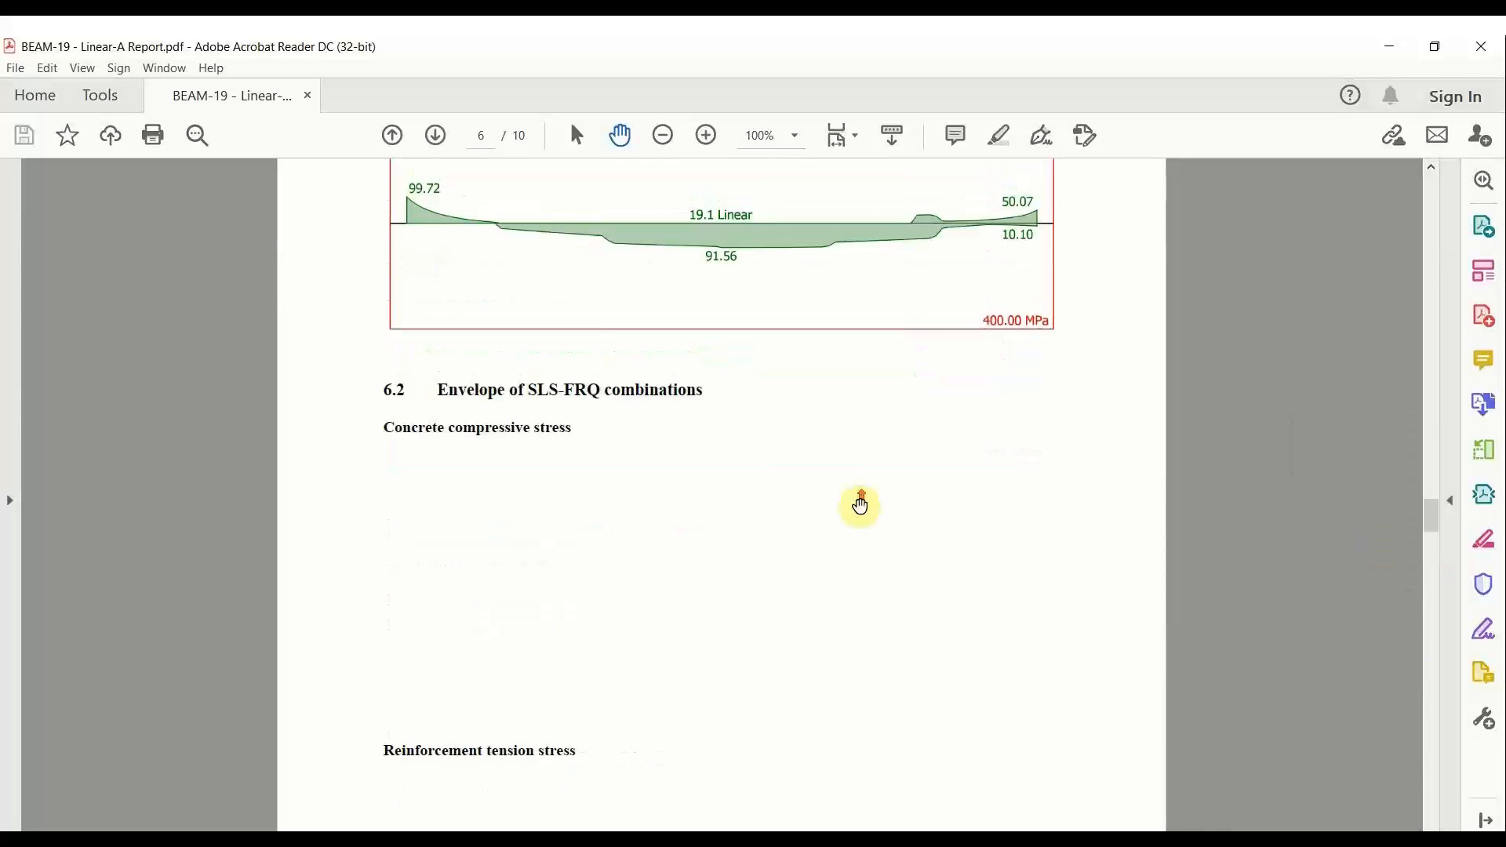
pyautogui.scroll(10, 861, 506)
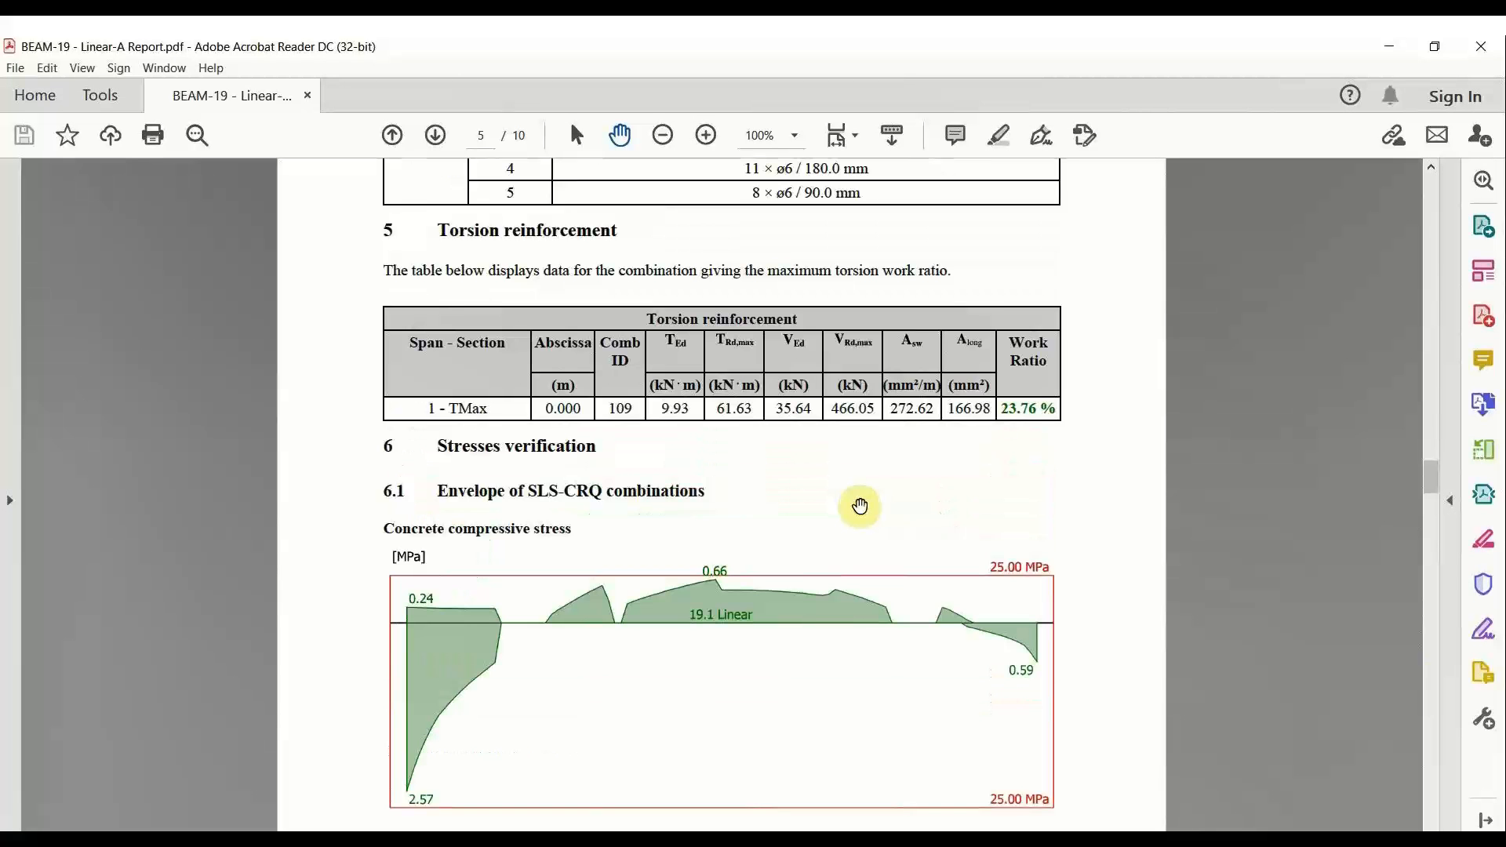
pyautogui.scroll(3, 861, 506)
pyautogui.scroll(20, 861, 505)
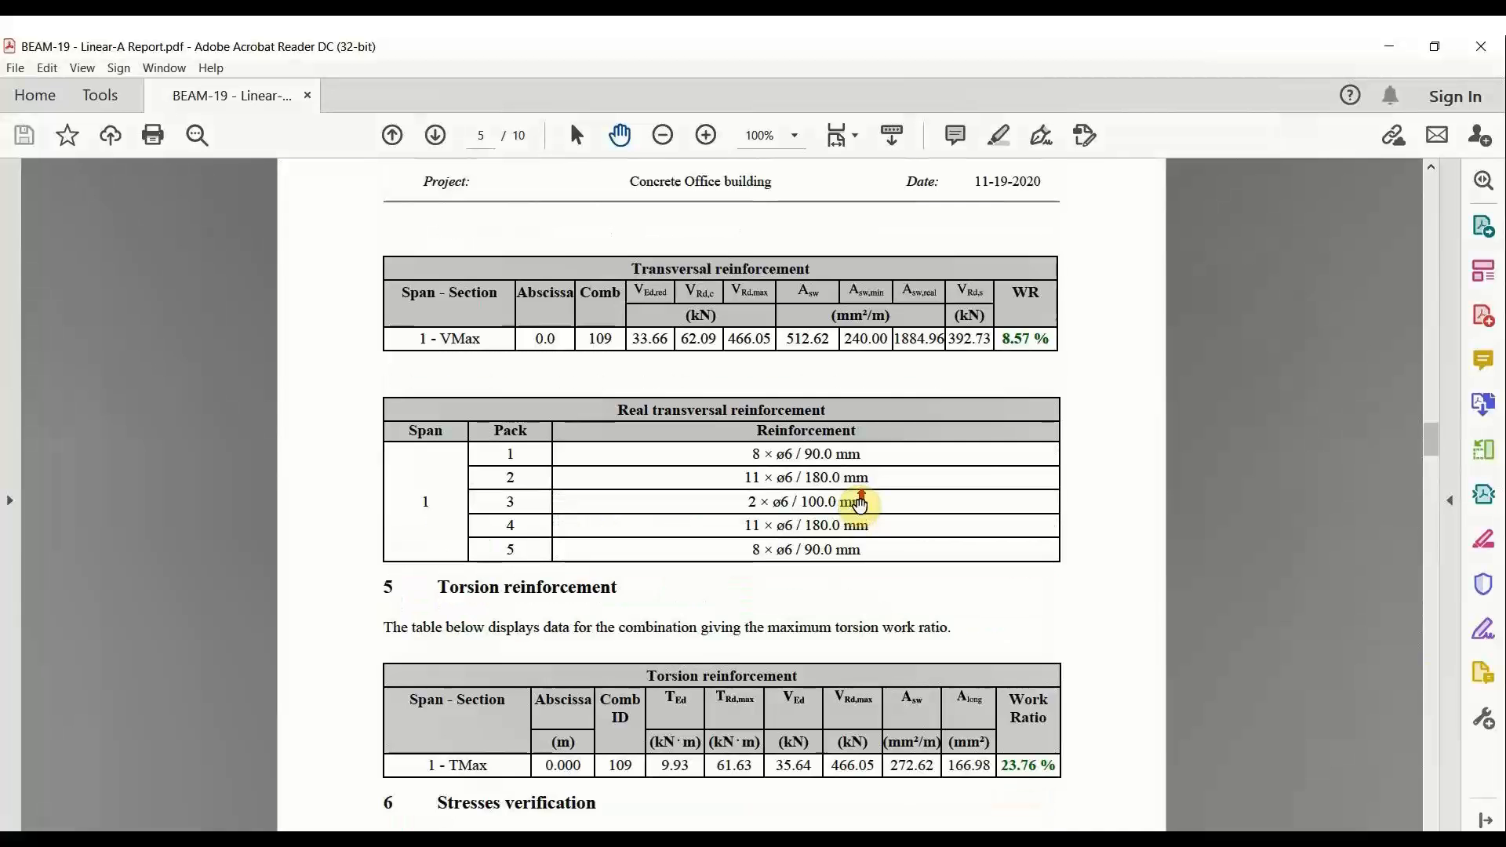
pyautogui.scroll(2, 860, 506)
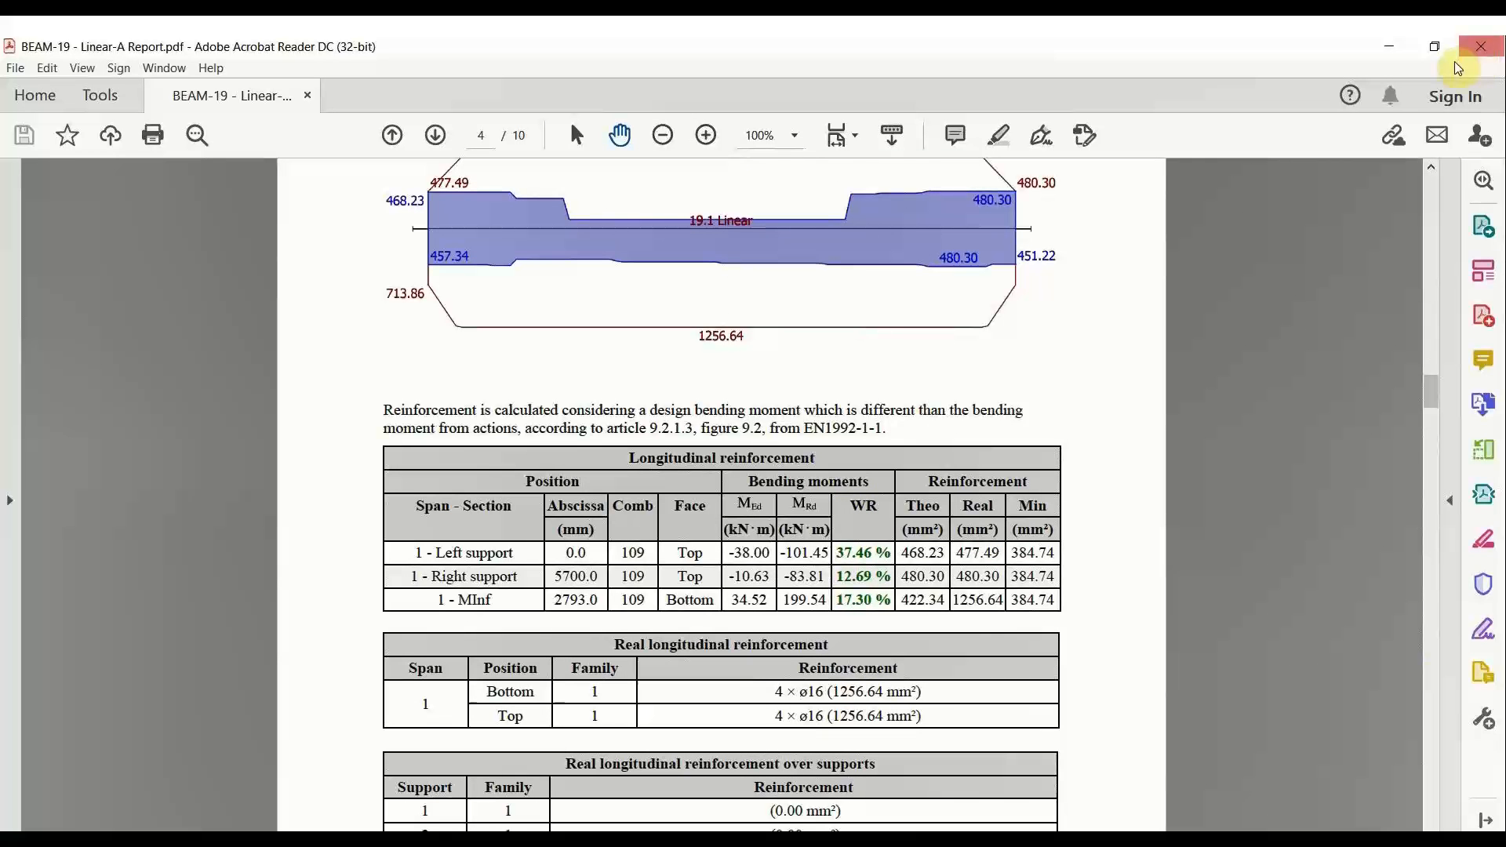
# Step: Close the PDF report and dismiss the Error Report dialog in Advance Design without sending it
pyautogui.click(1481, 52)
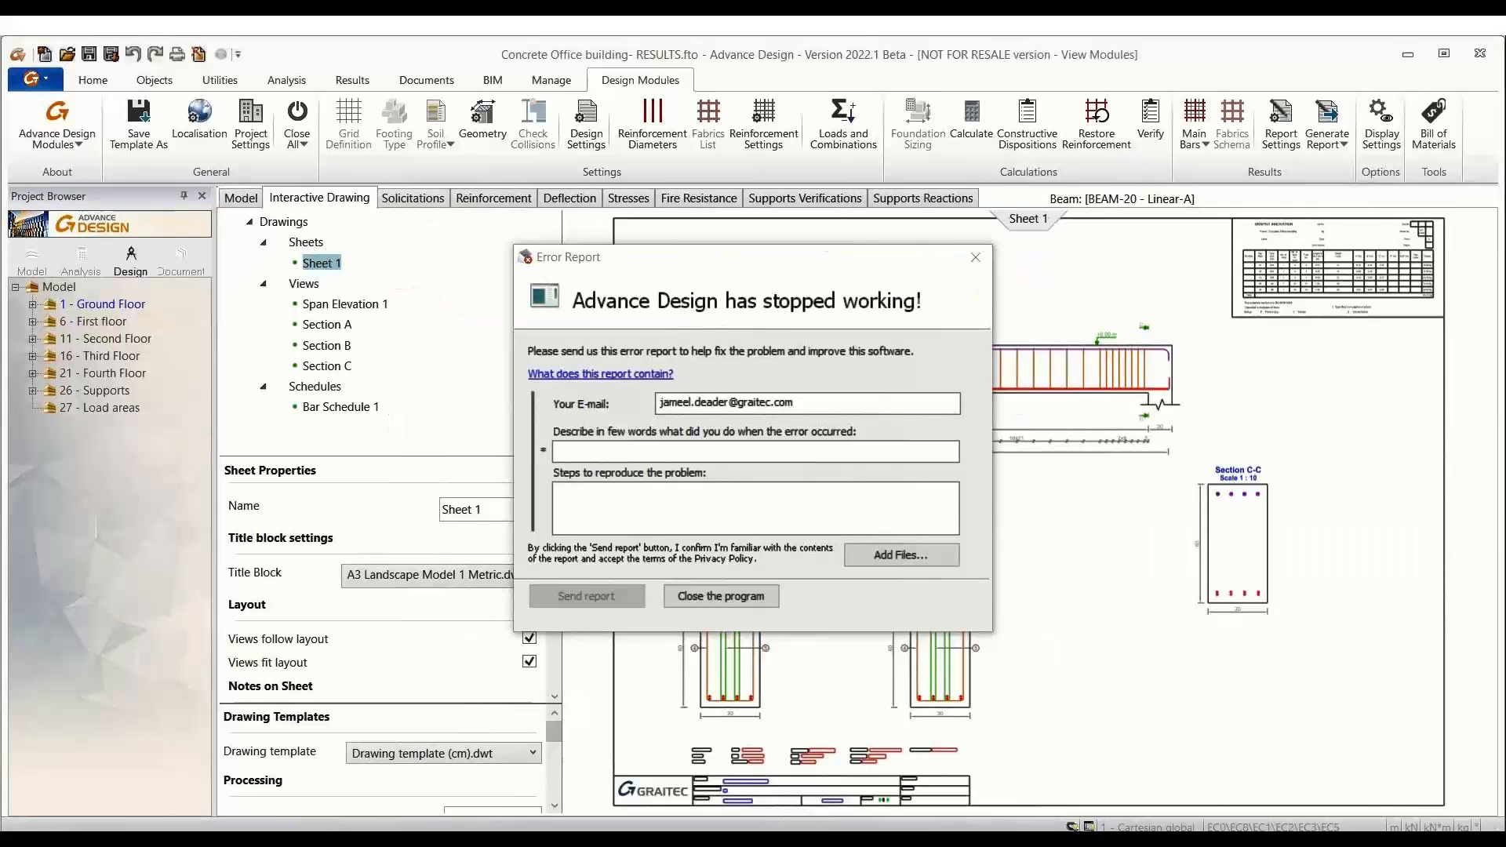
pyautogui.moveTo(985, 271); pyautogui.dragTo(774, 588)
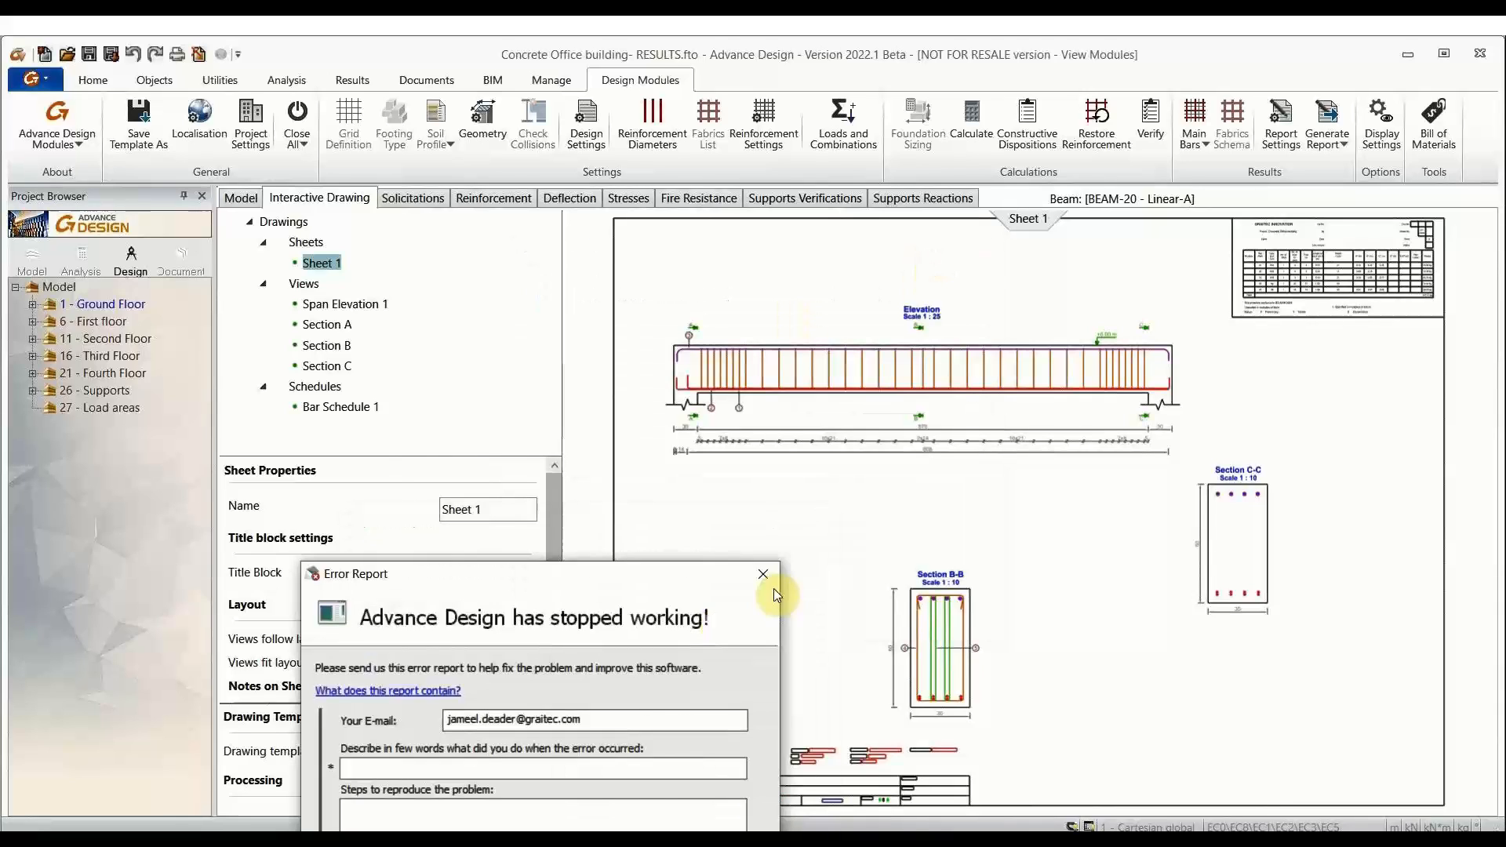
pyautogui.click(763, 576)
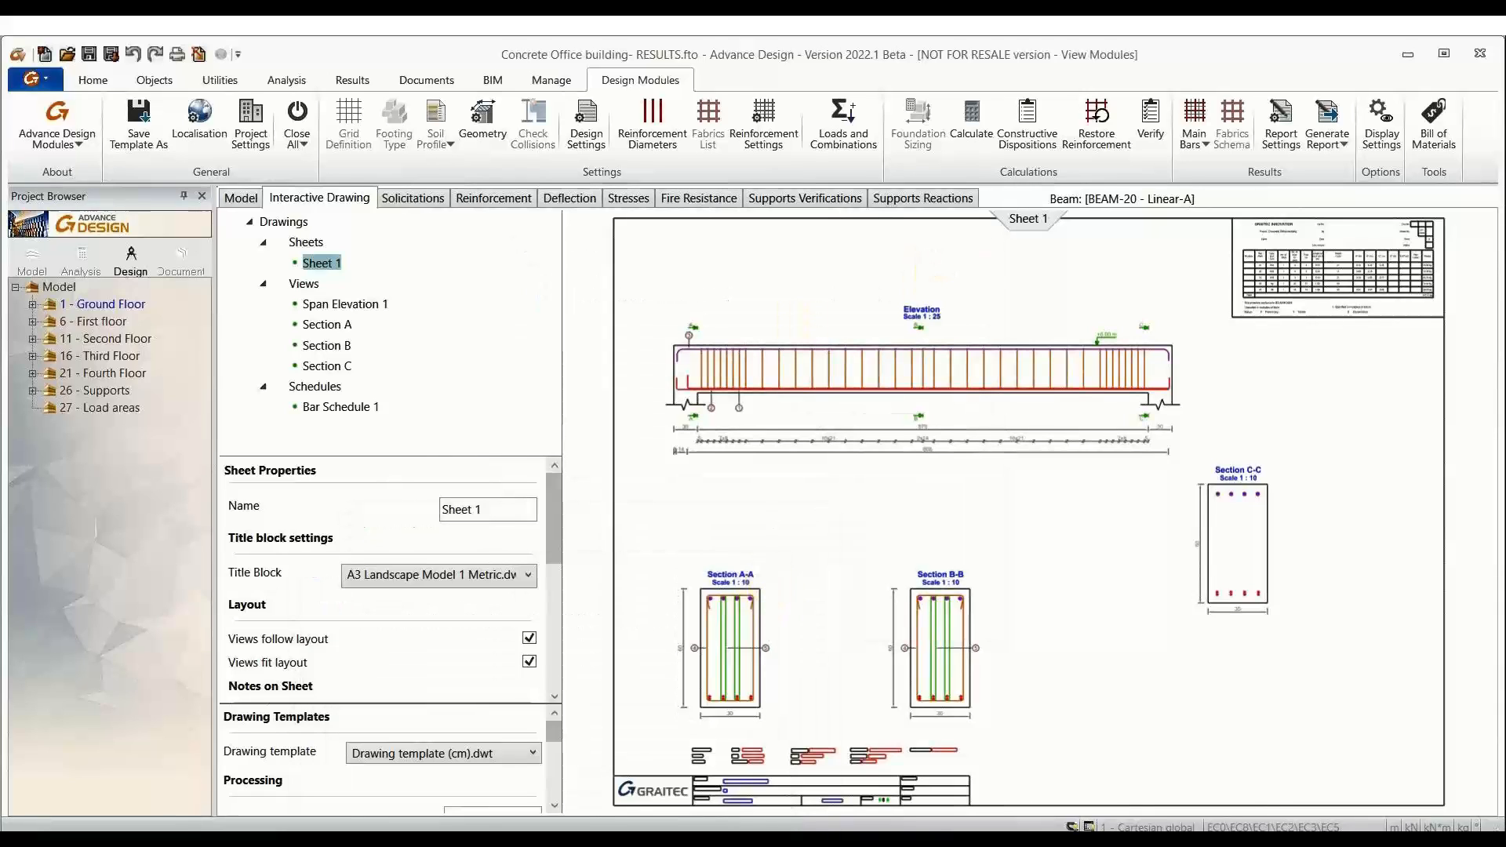